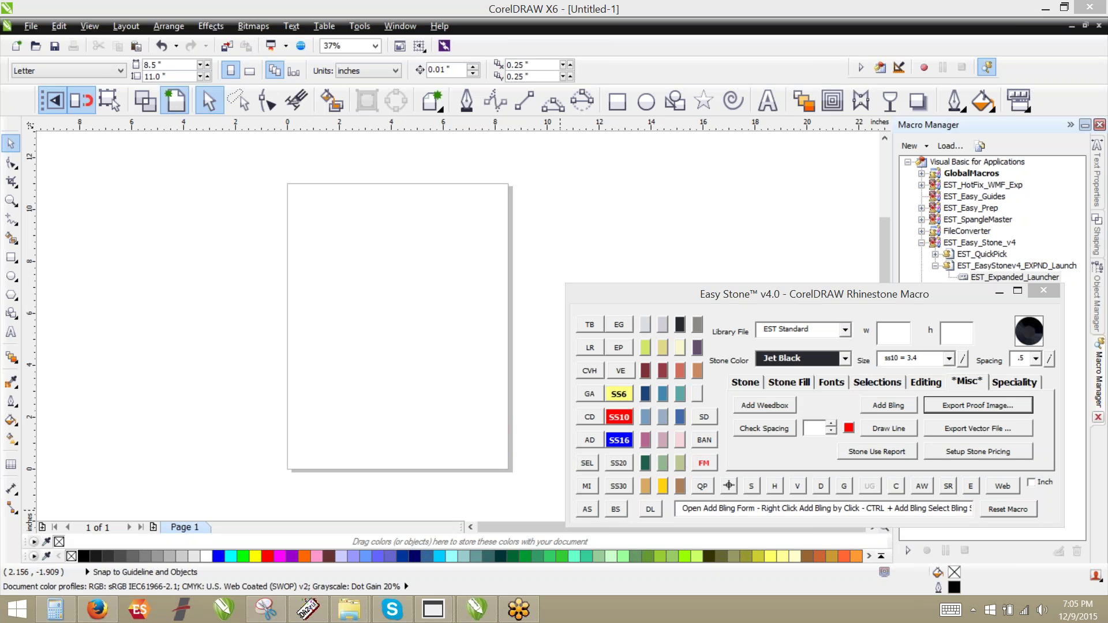
Switch to File Explorer and open the C: drive through This PC on the Desktop.
click(398, 335)
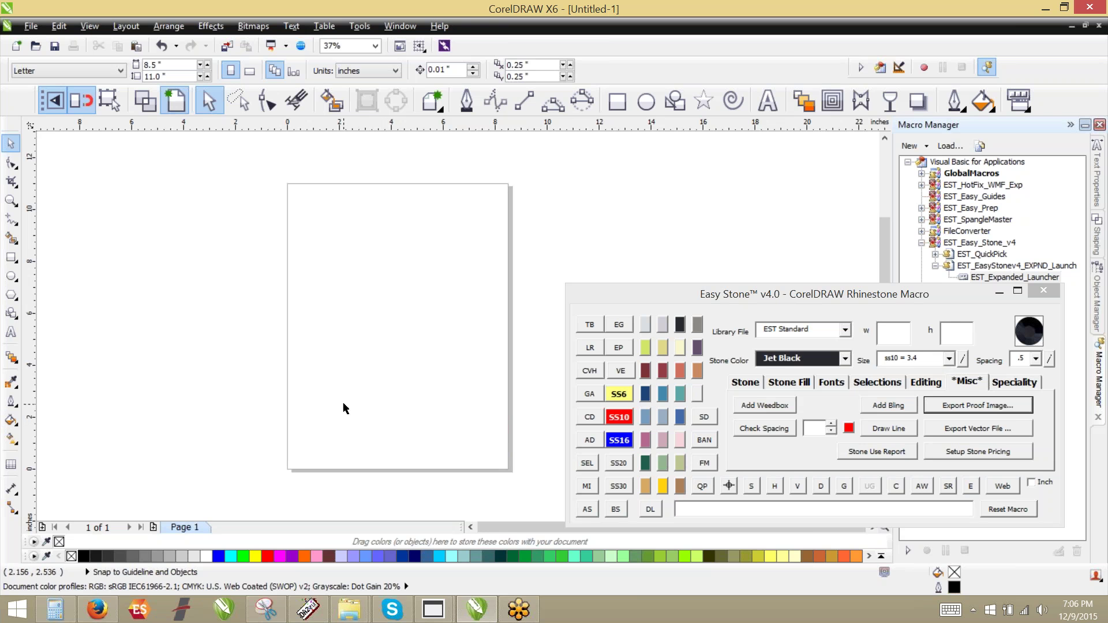
mouse_move(348, 610)
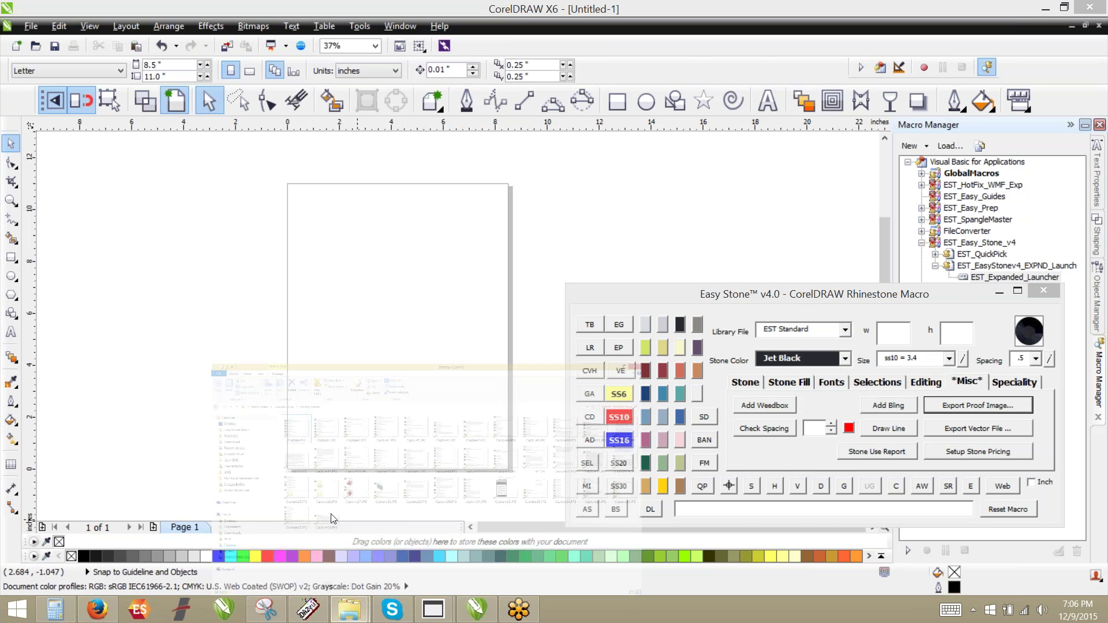
click(334, 539)
click(55, 155)
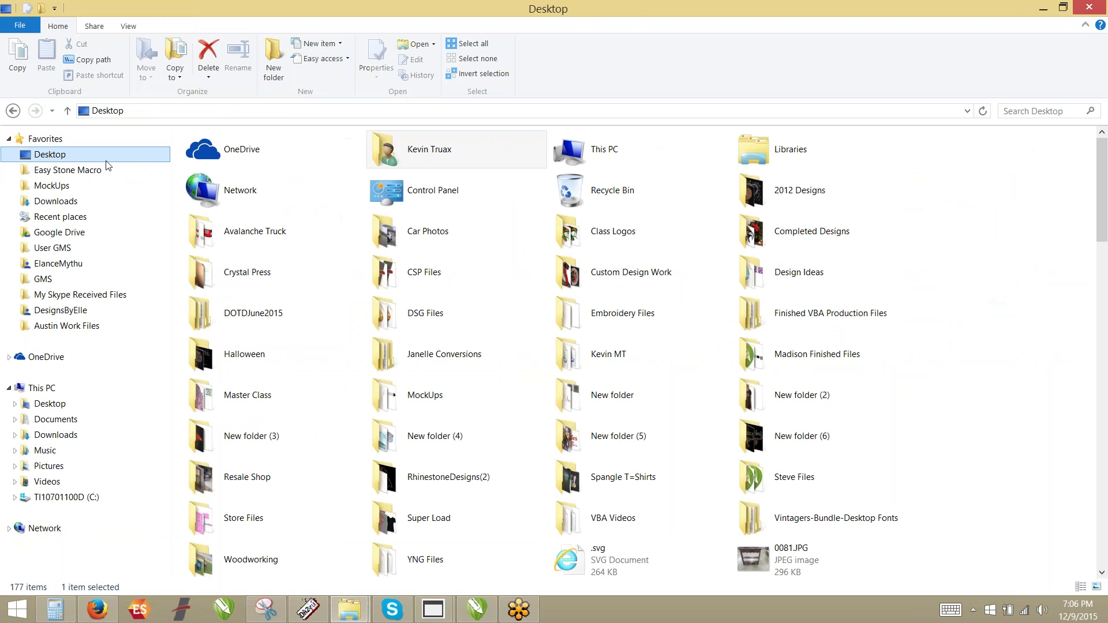
click(317, 321)
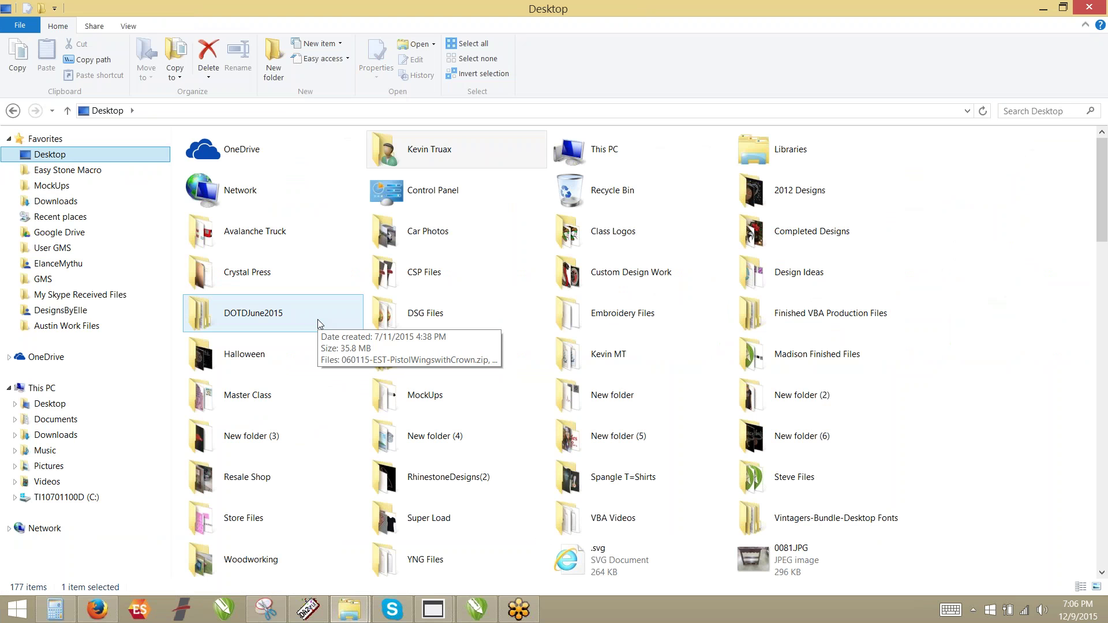
double_click(627, 152)
double_click(318, 281)
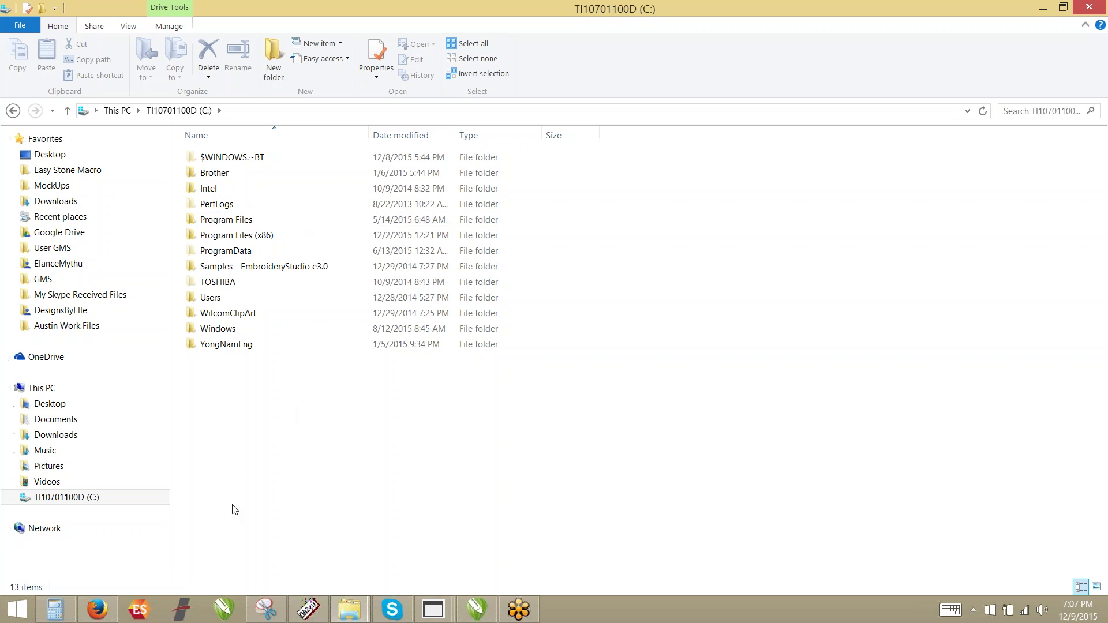
Check the C: drive's properties for its used and free space, and close the dialog.
right_click(93, 501)
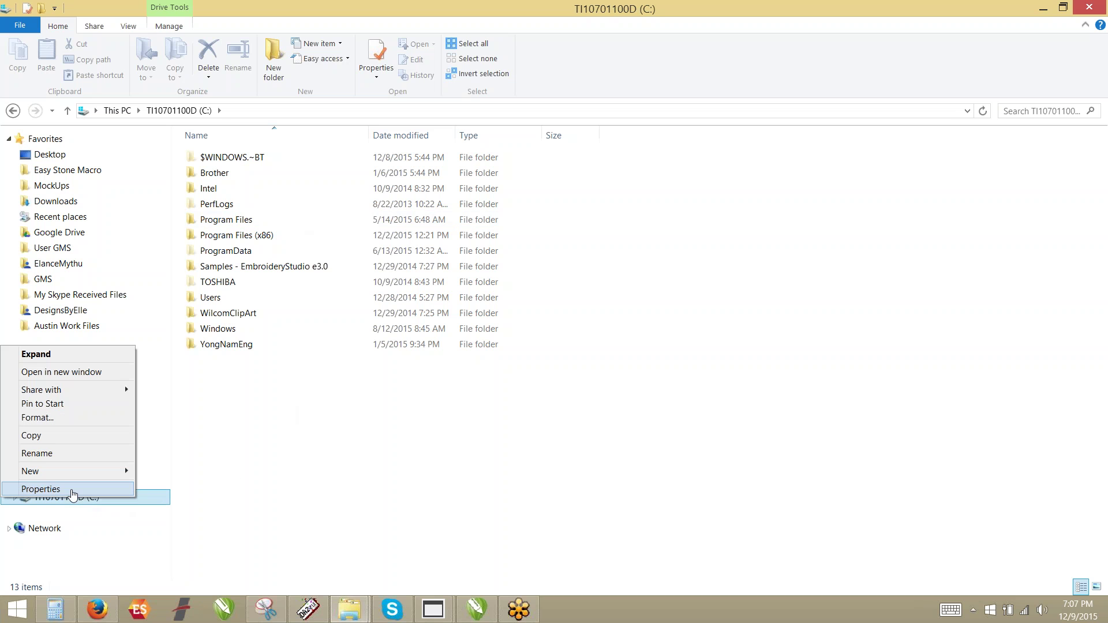
click(54, 490)
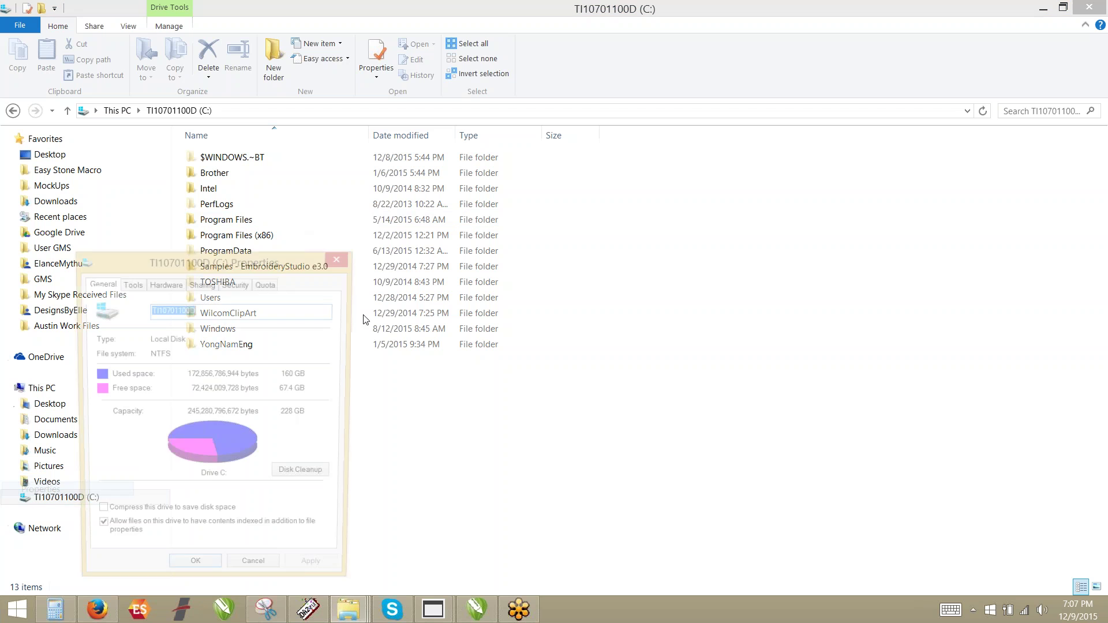
click(340, 257)
click(19, 617)
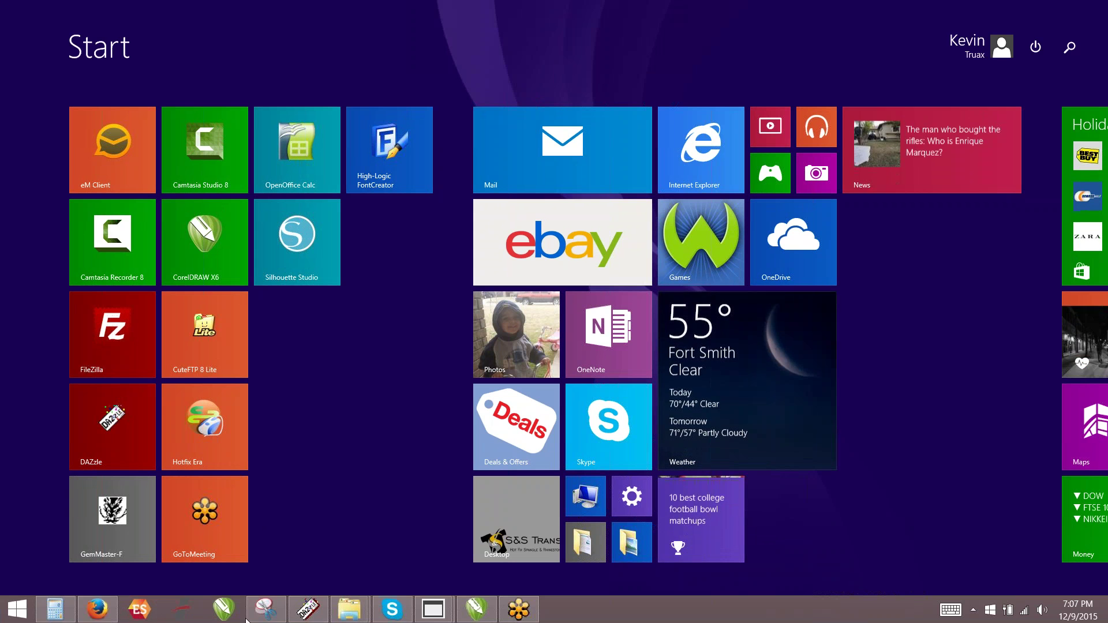
mouse_move(349, 609)
click(330, 560)
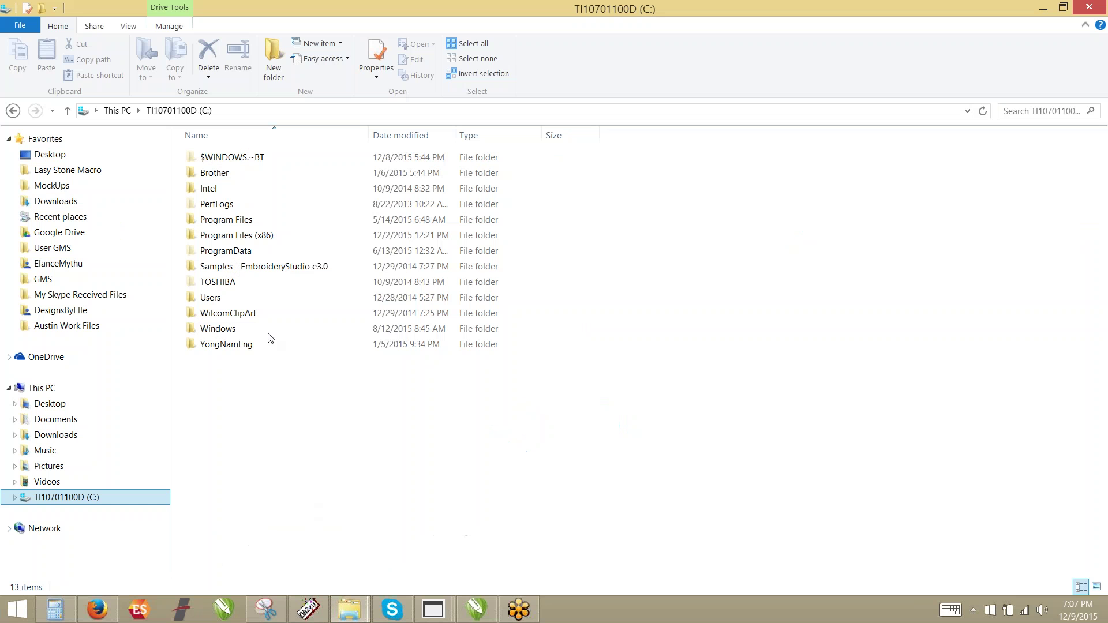
right_click(53, 388)
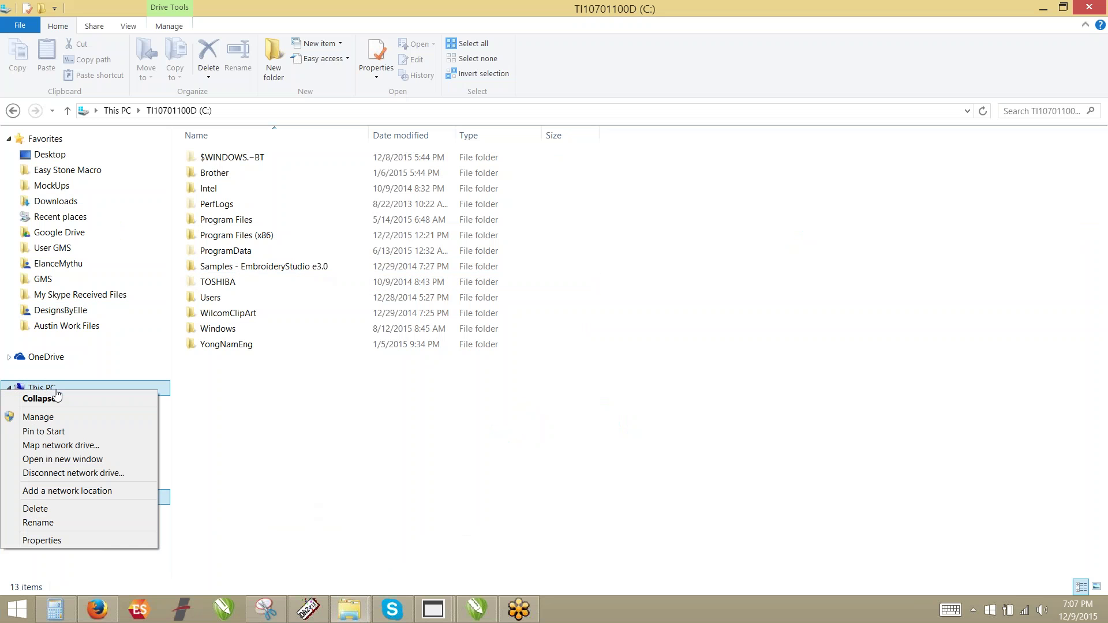
click(297, 457)
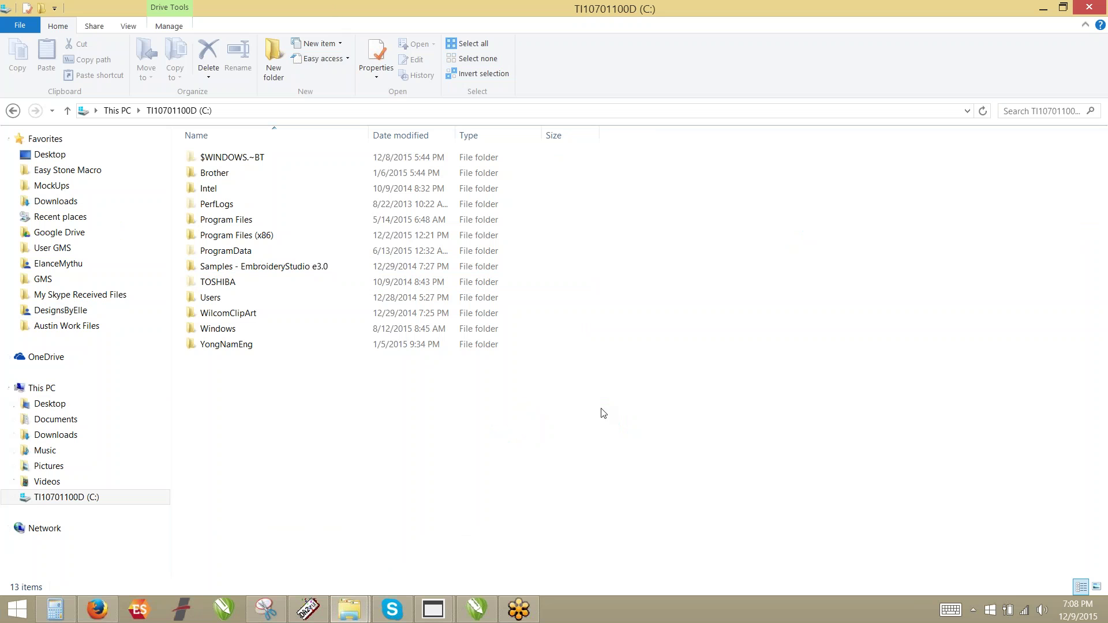
Examine the properties of This PC for the processor, installed memory and system type, and close the System window.
right_click(85, 395)
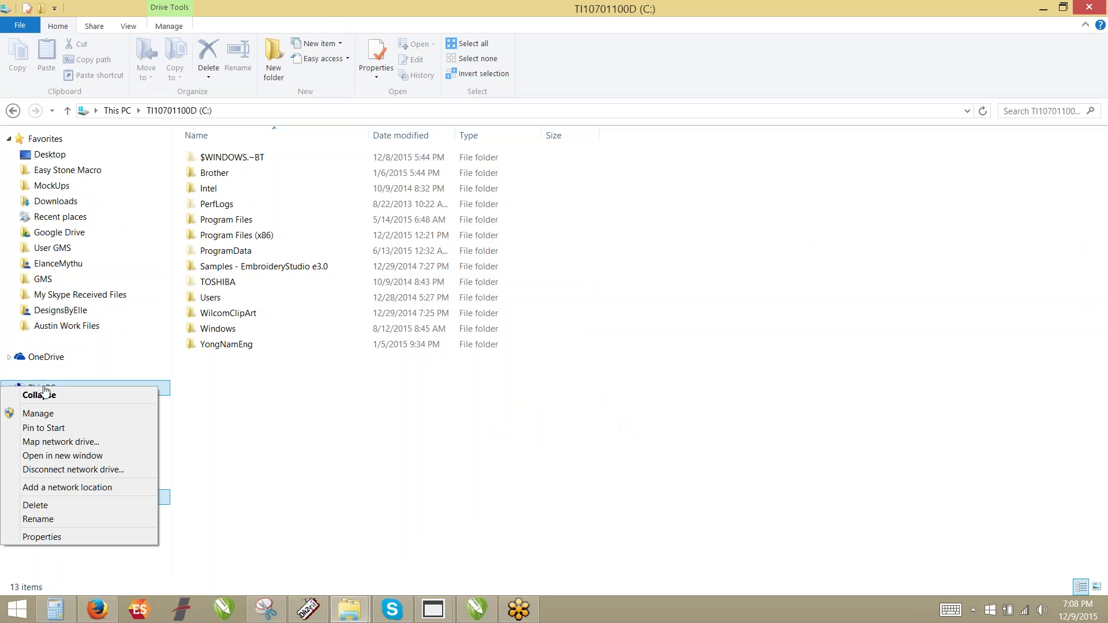
click(44, 538)
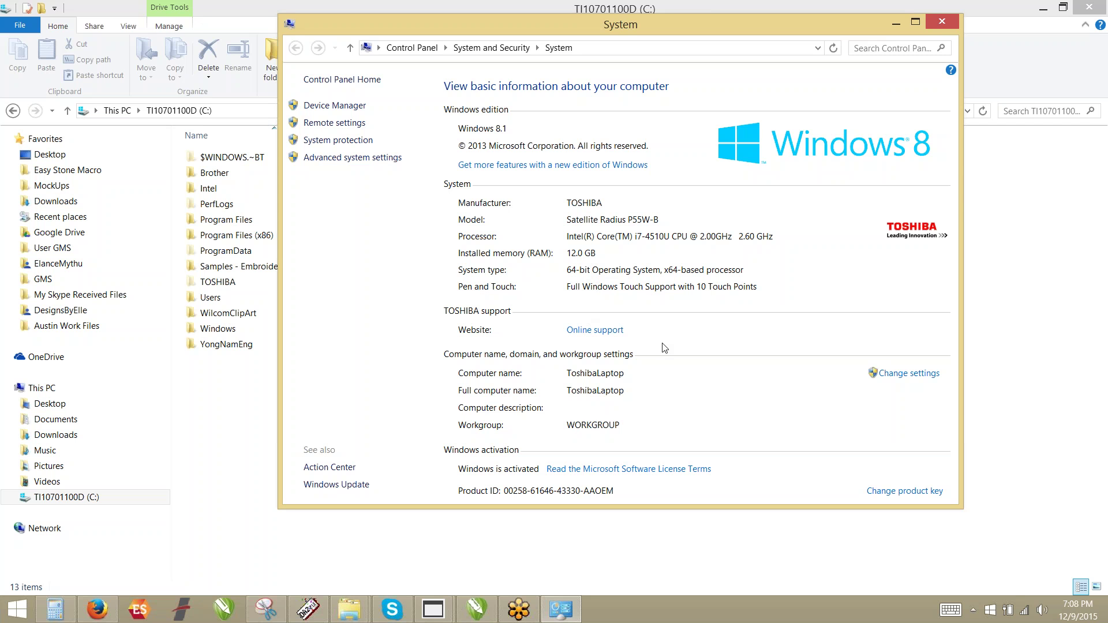
click(950, 20)
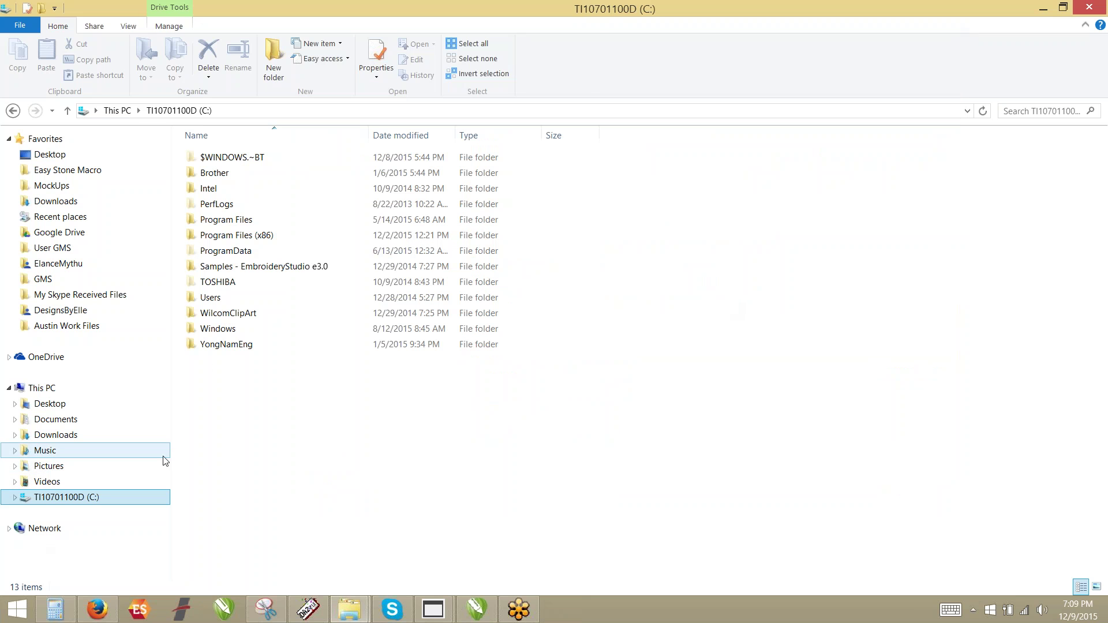
right_click(58, 505)
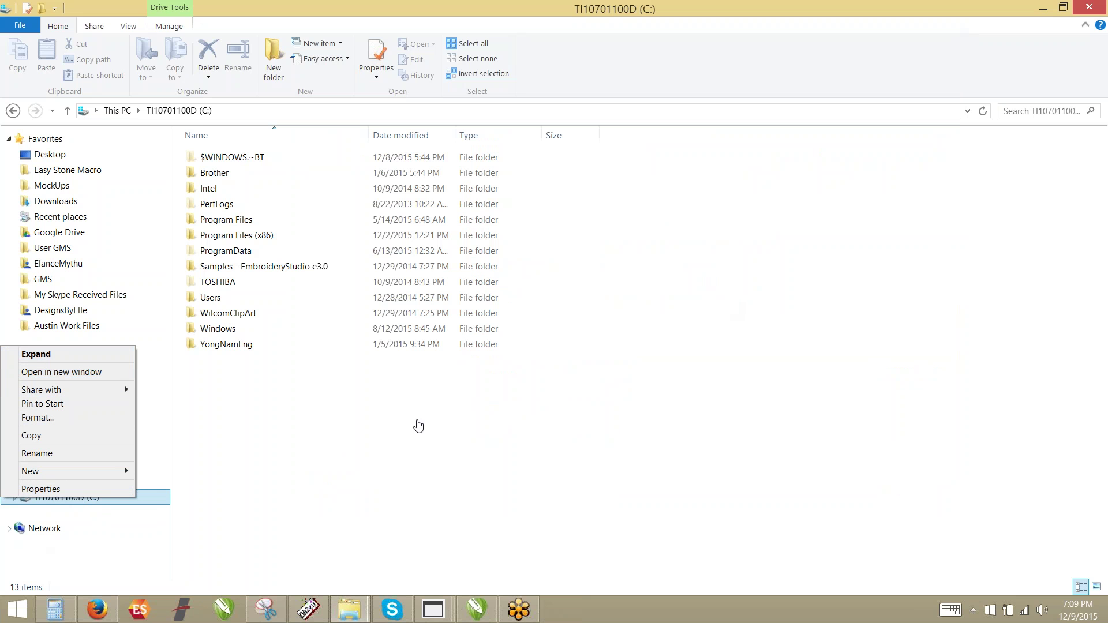
click(418, 425)
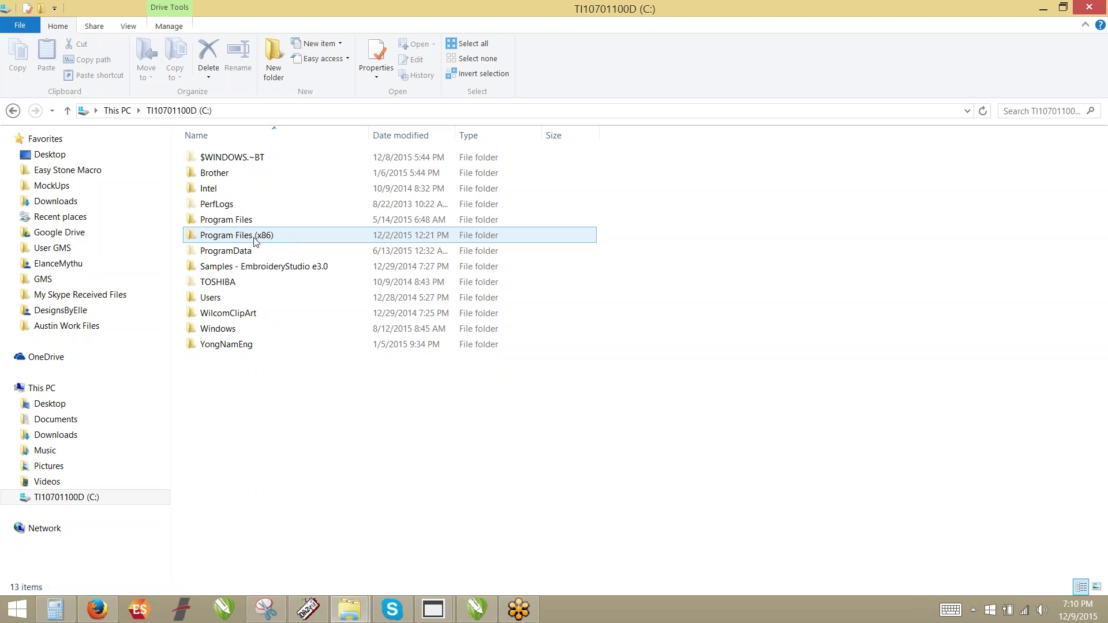
Open the GMS folder under Program Files (x86) > Corel > CorelDRAW Graphics Suite X6 > Draw on the C: drive.
double_click(259, 240)
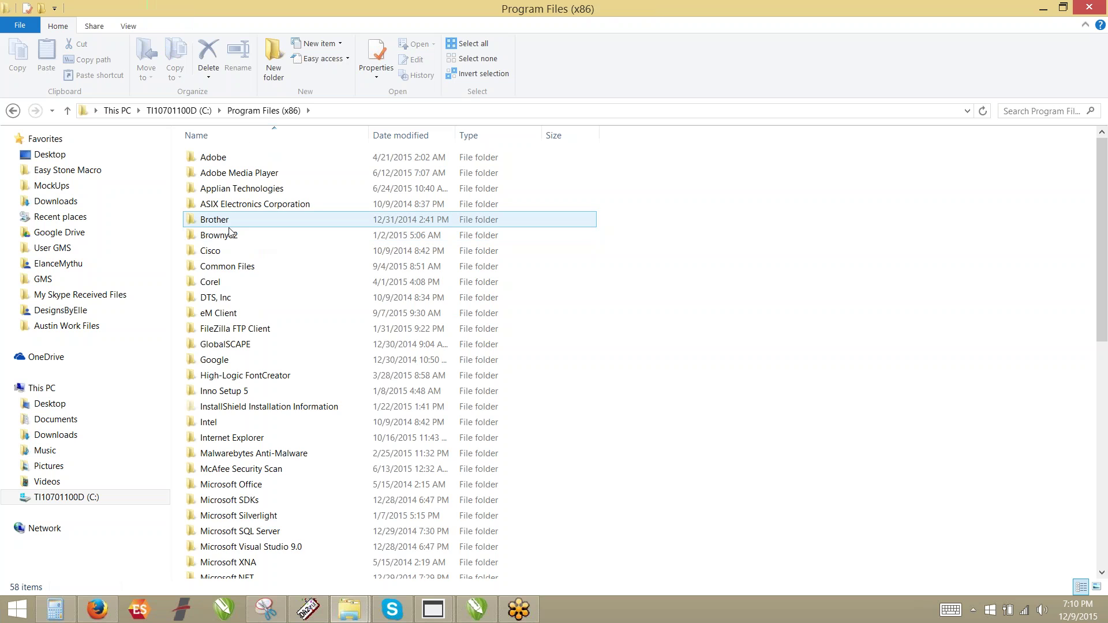
double_click(220, 286)
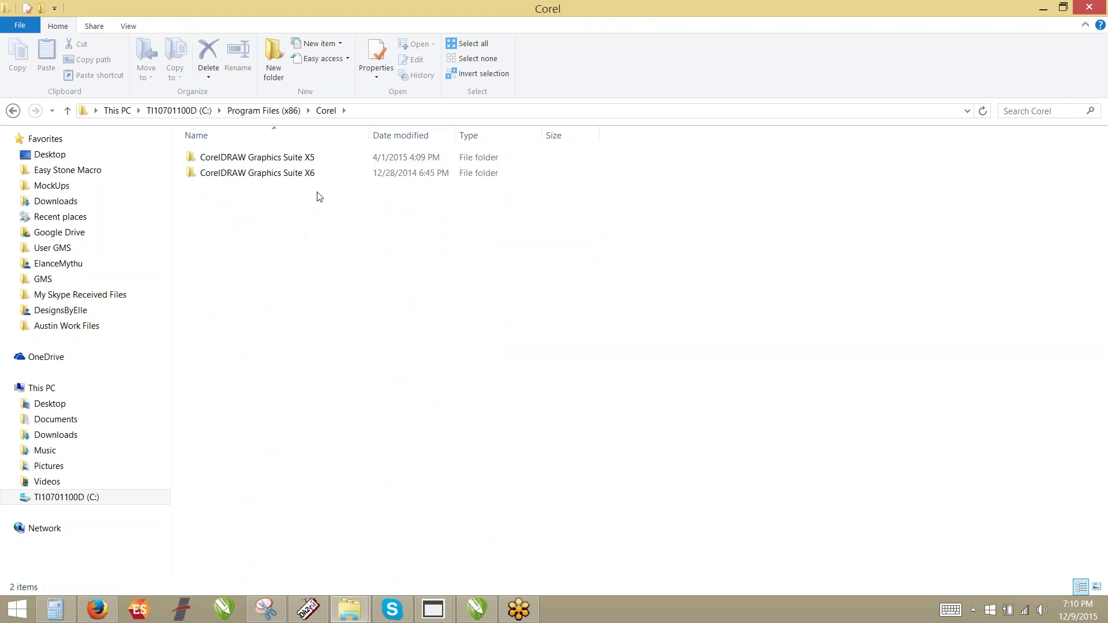
click(305, 173)
click(280, 263)
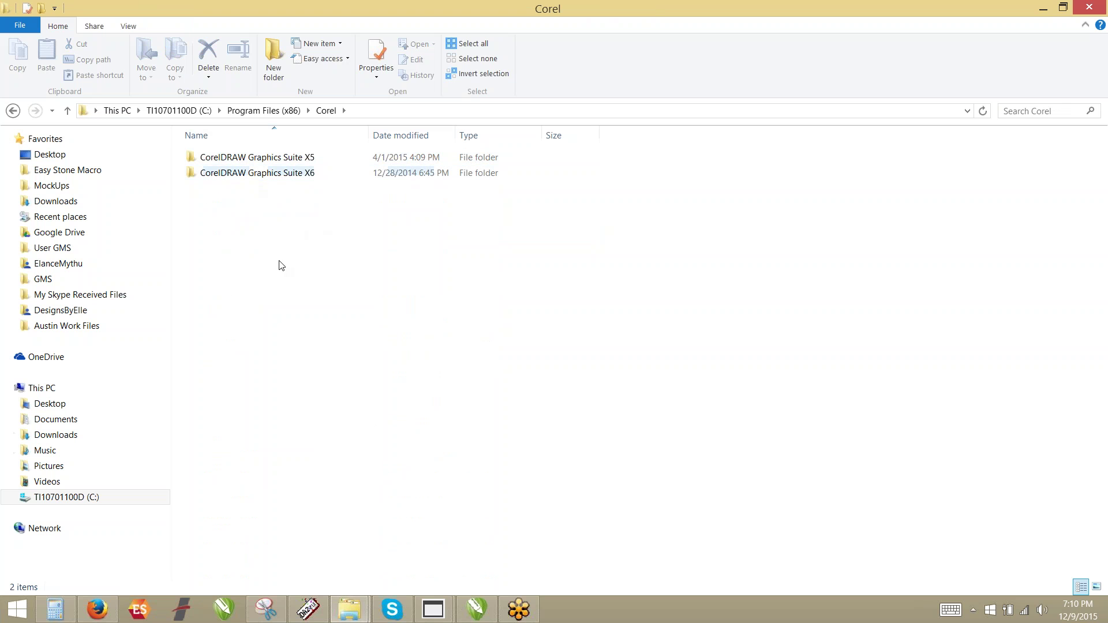
double_click(292, 180)
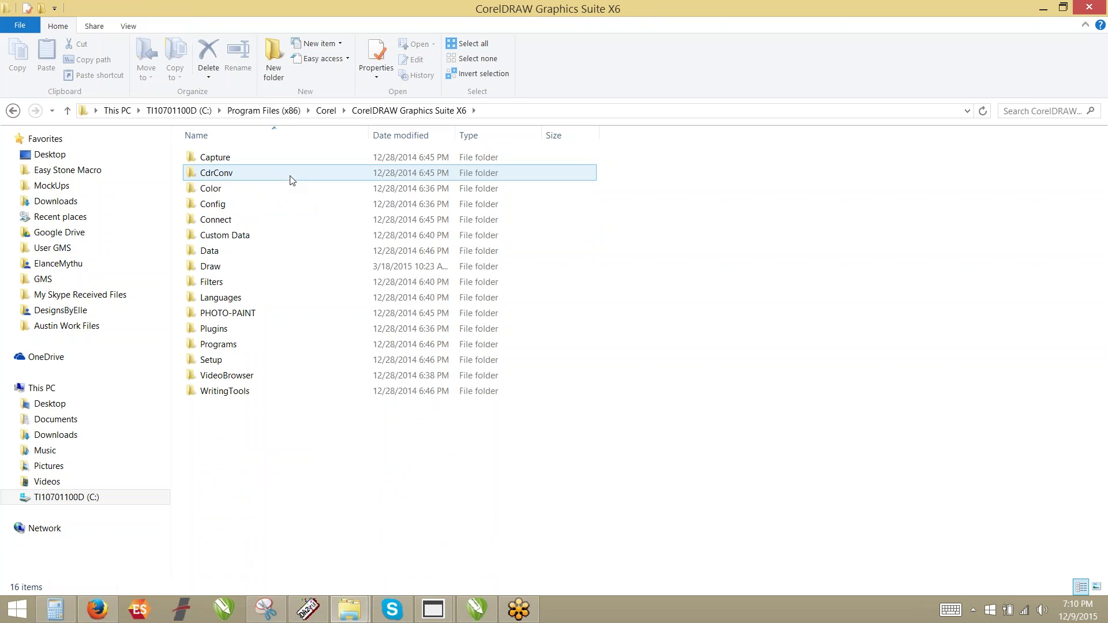
double_click(222, 267)
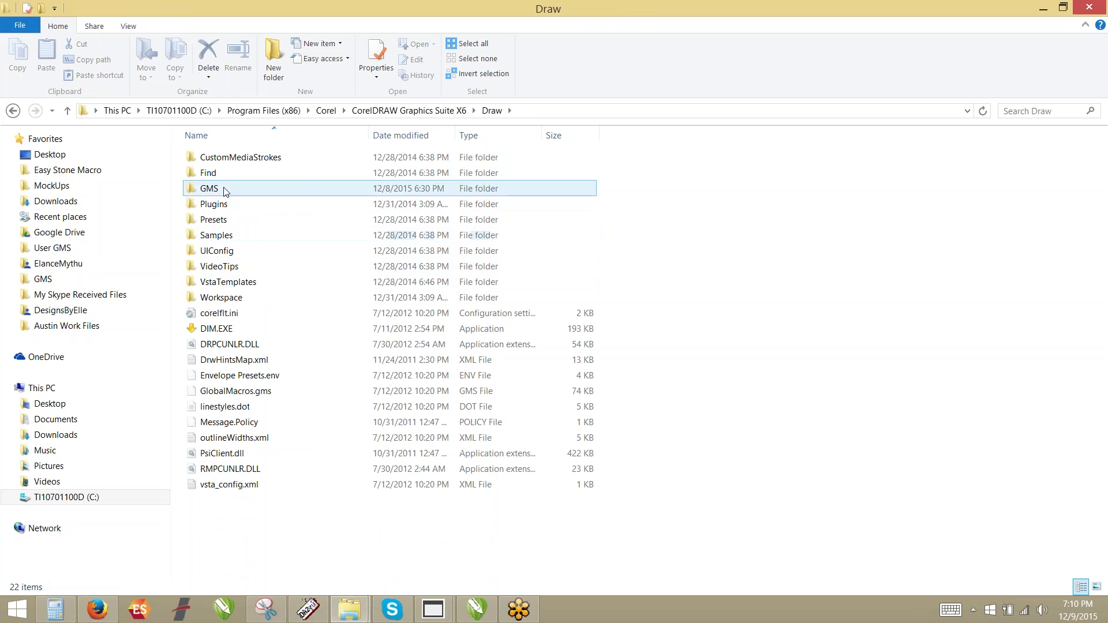
double_click(223, 187)
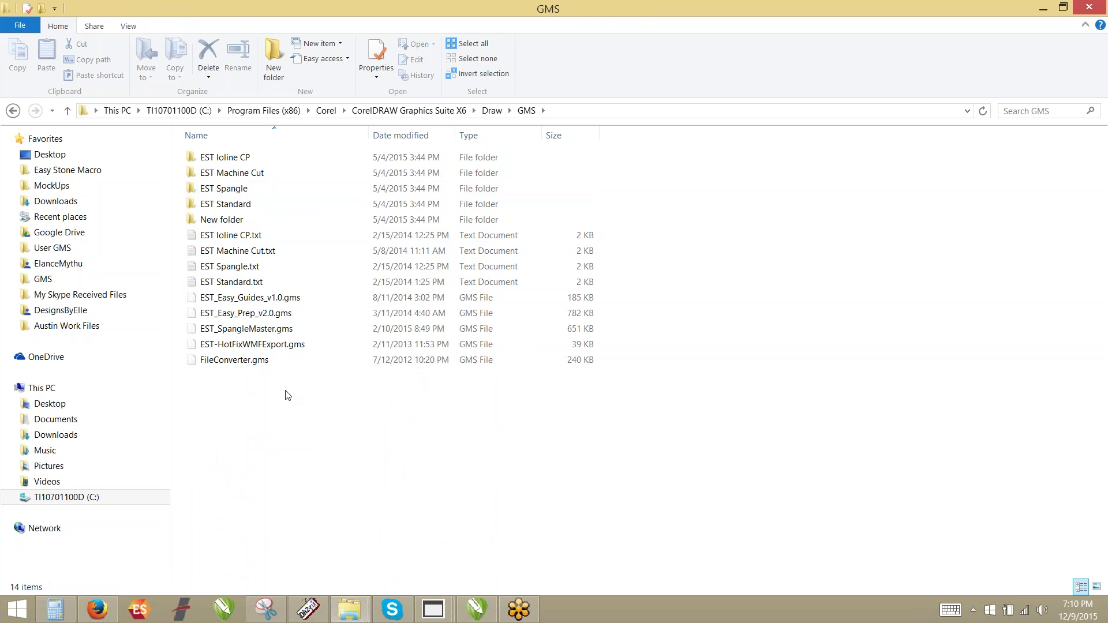
Copy all folders and files in the GMS folder and return to the Corel folder.
drag(295, 415, 192, 157)
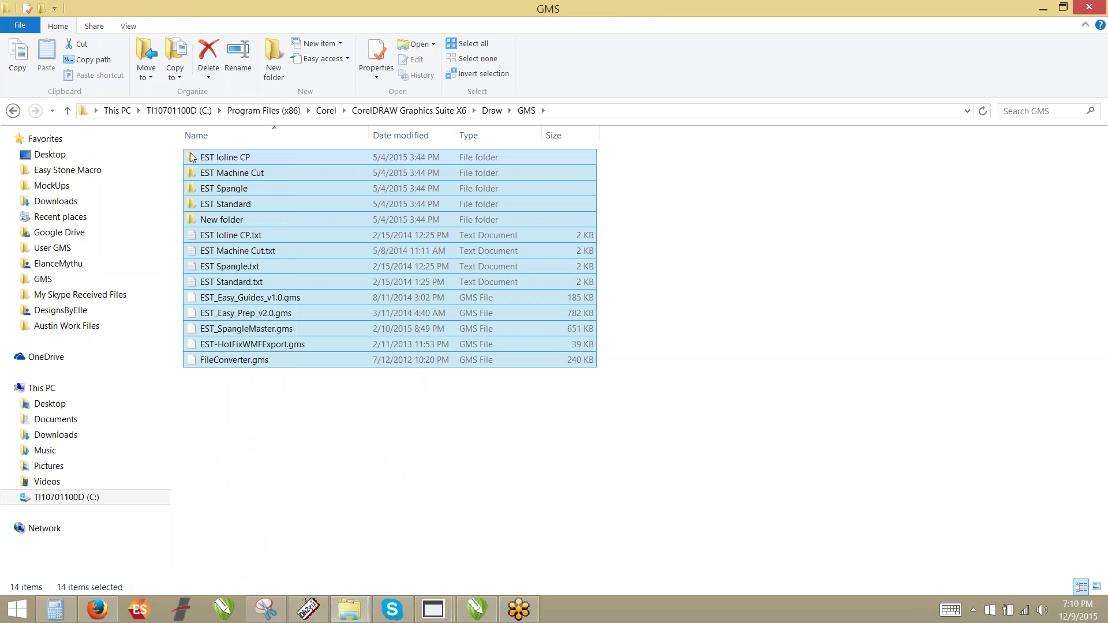
key(ctrl+c)
click(14, 111)
click(14, 111)
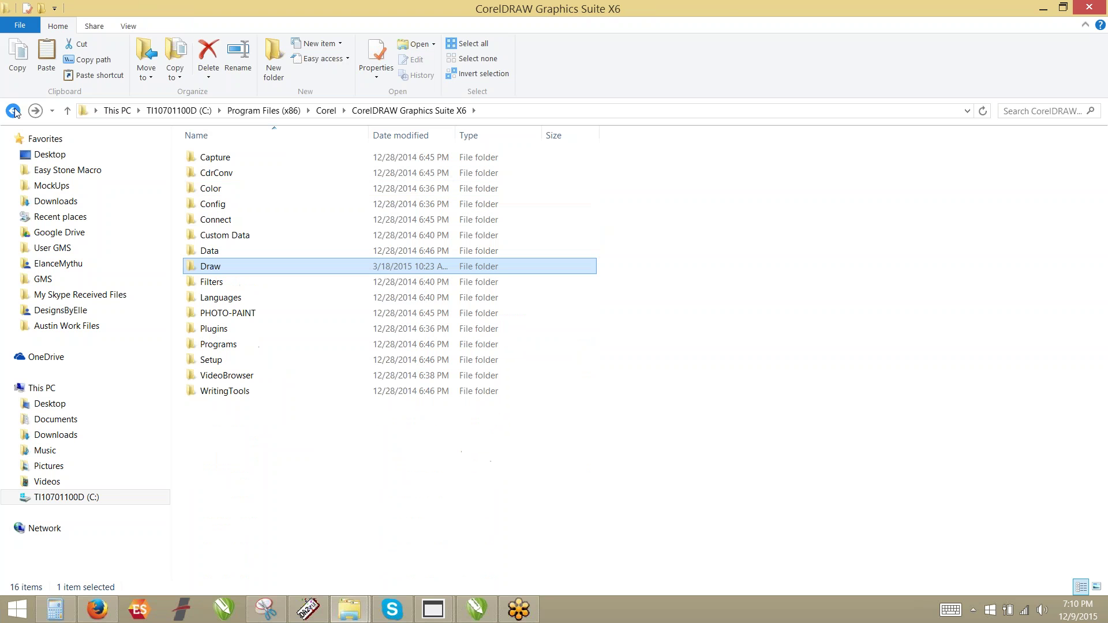
click(14, 111)
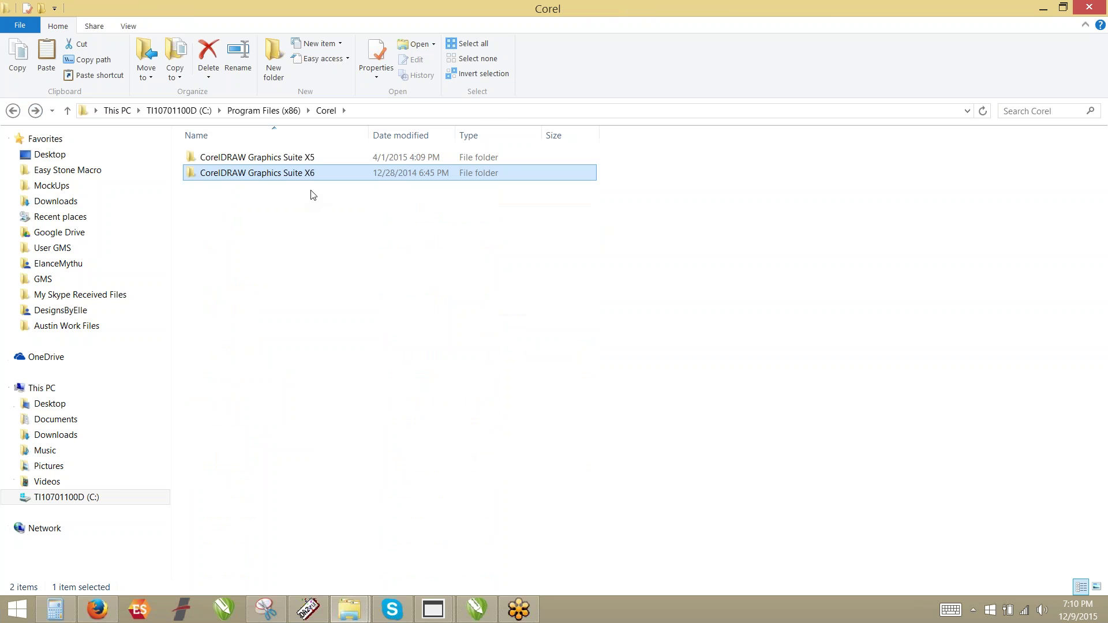
Revisit the GMS folder inside CorelDRAW Graphics Suite X6 > Draw and close File Explorer.
double_click(287, 176)
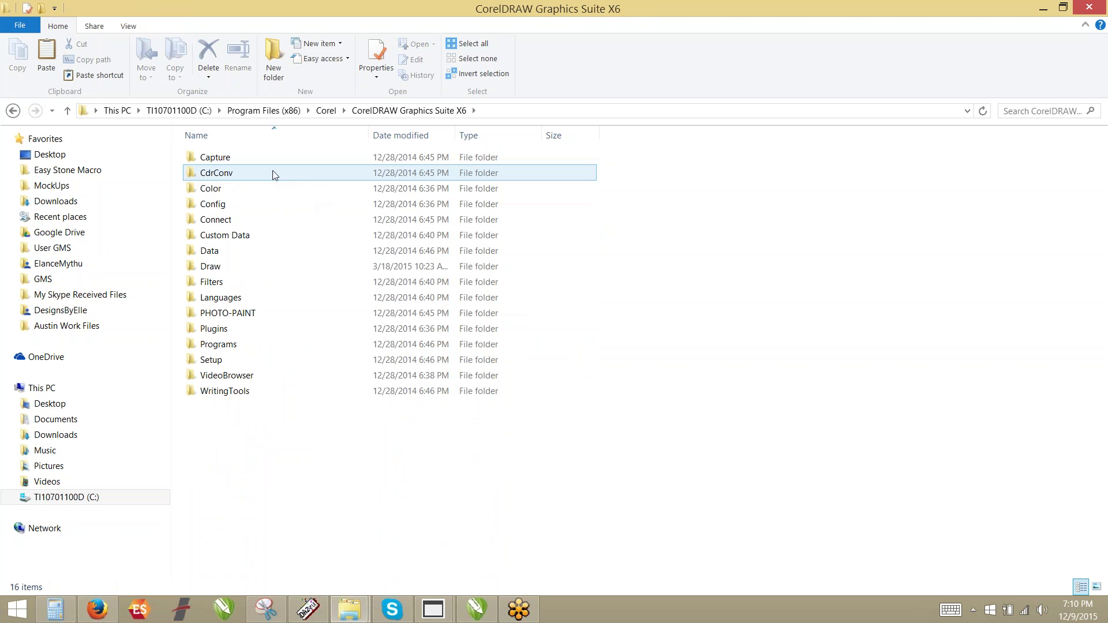
double_click(239, 267)
click(218, 191)
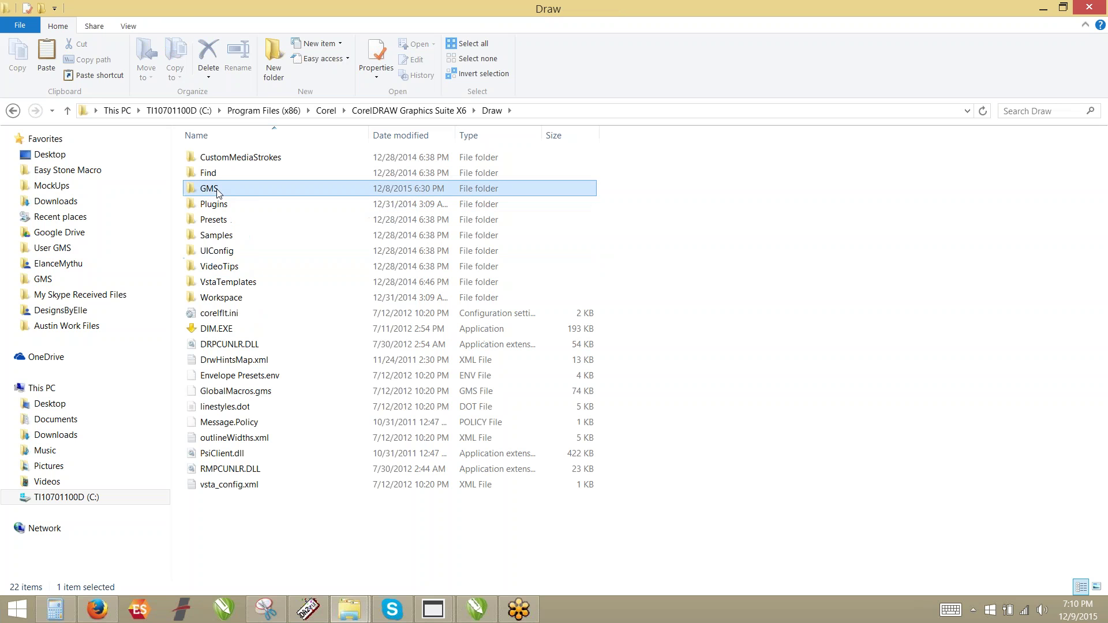
double_click(218, 193)
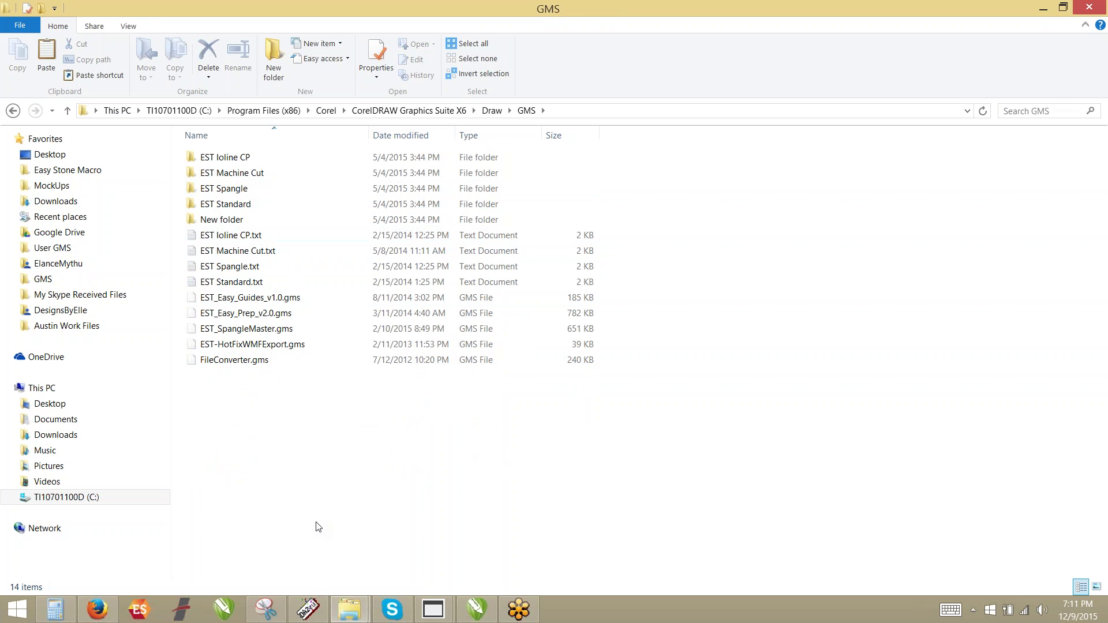
click(13, 110)
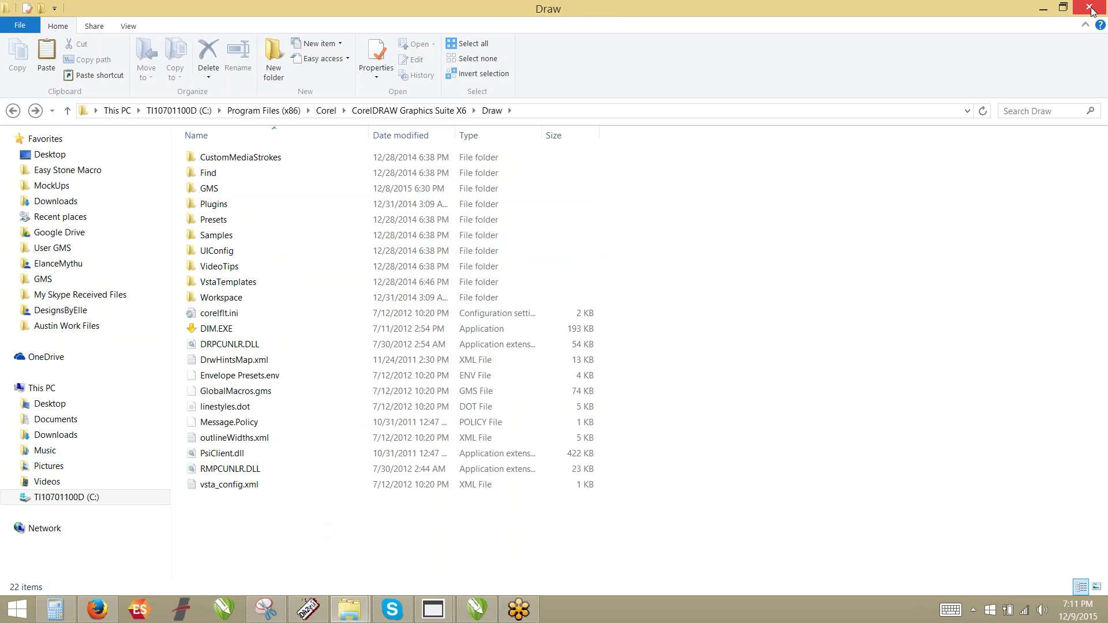
click(1090, 8)
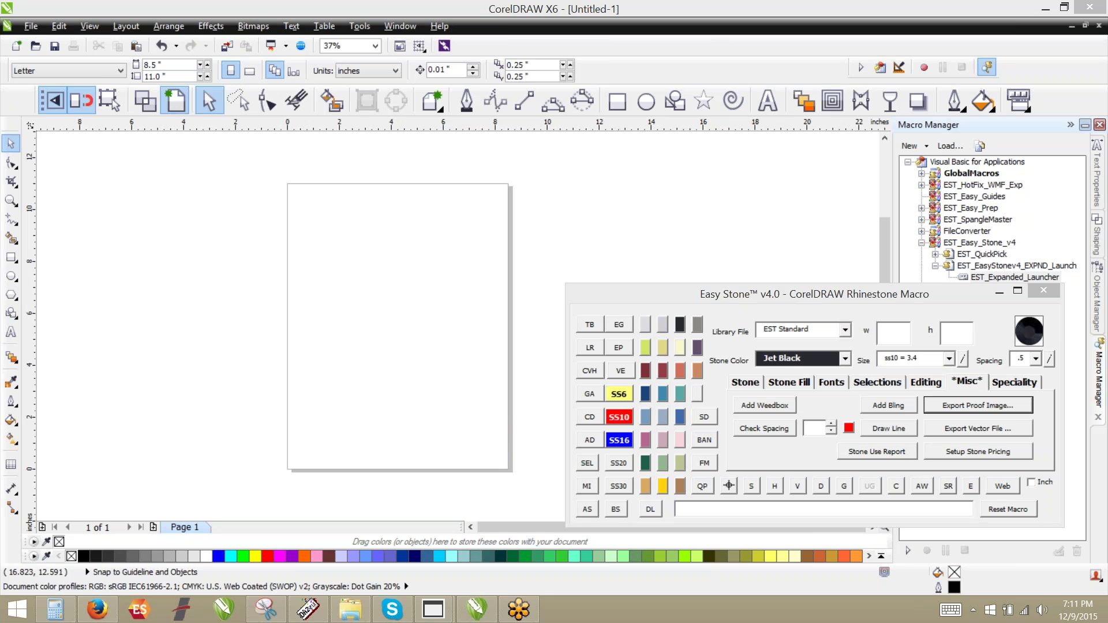
click(564, 261)
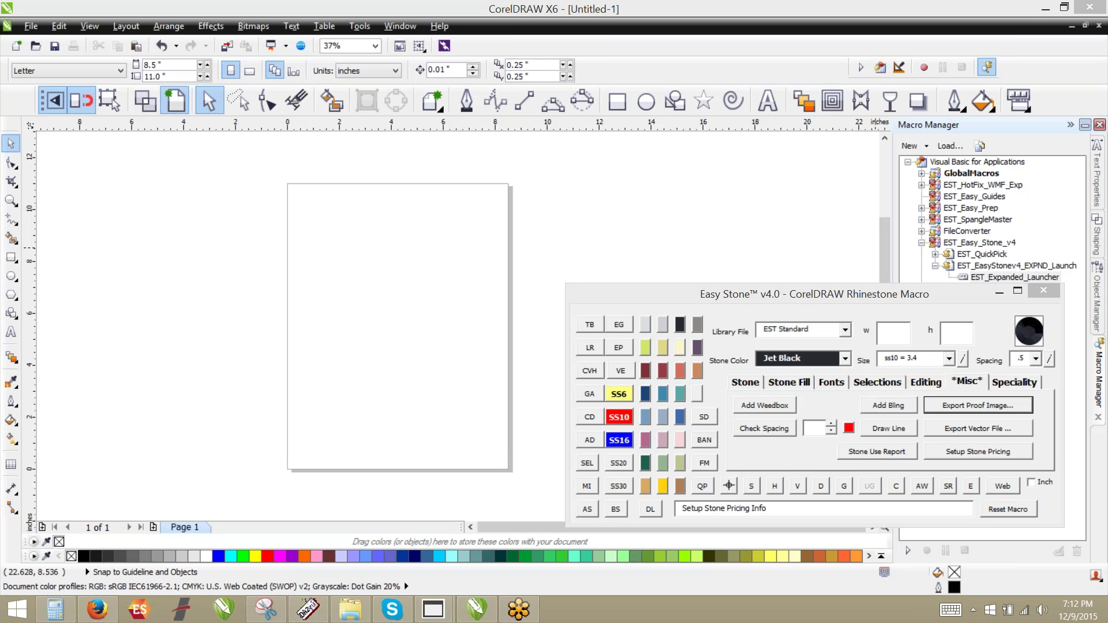
click(660, 262)
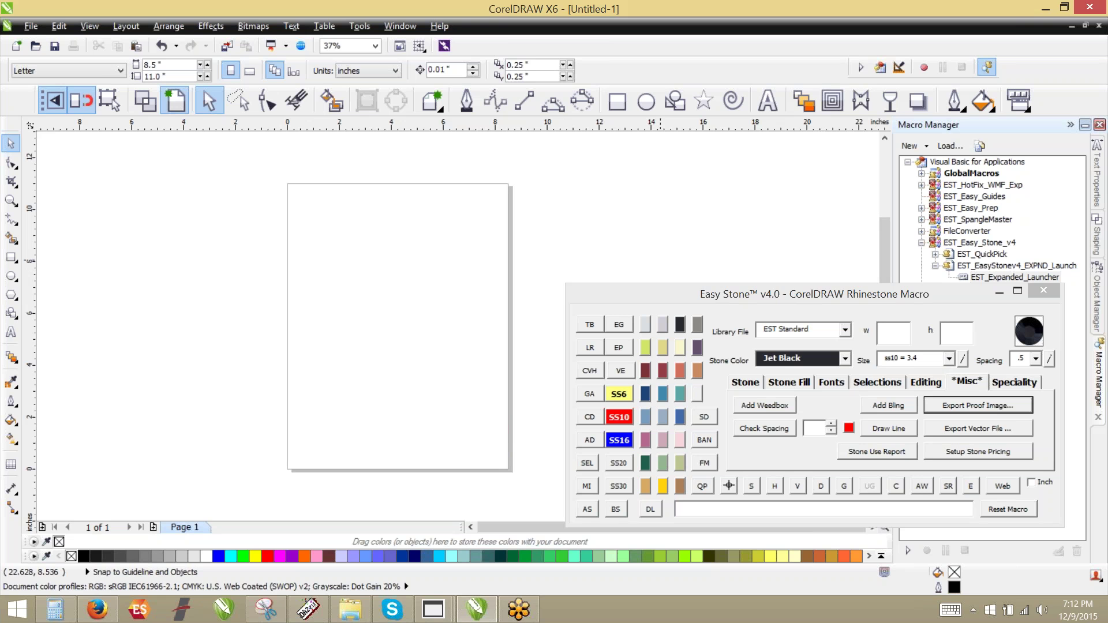
click(643, 293)
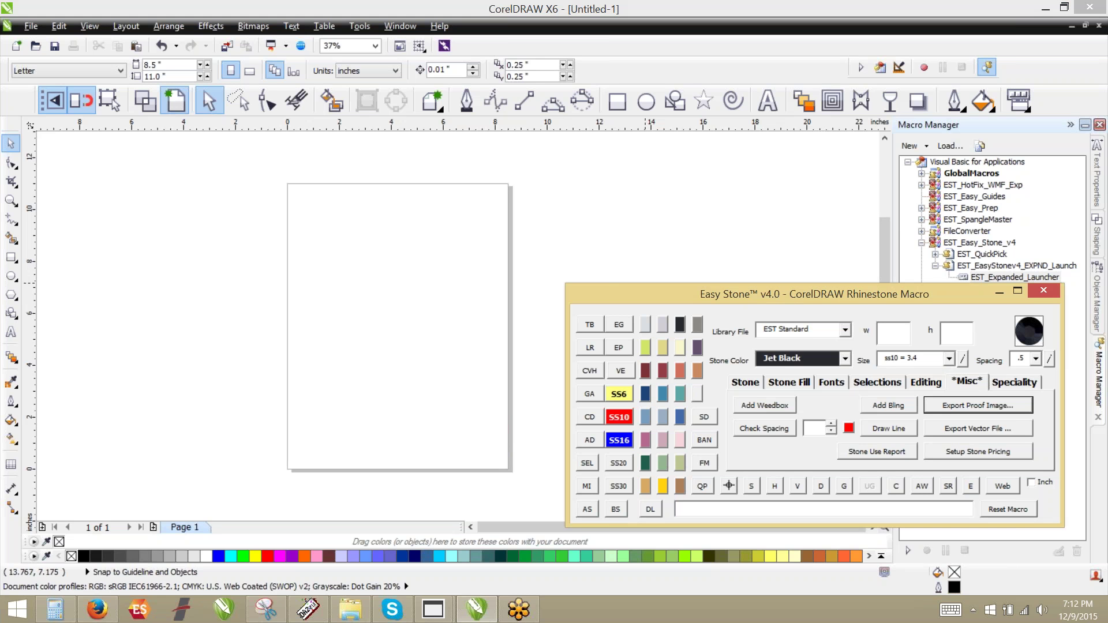
drag(622, 282, 633, 282)
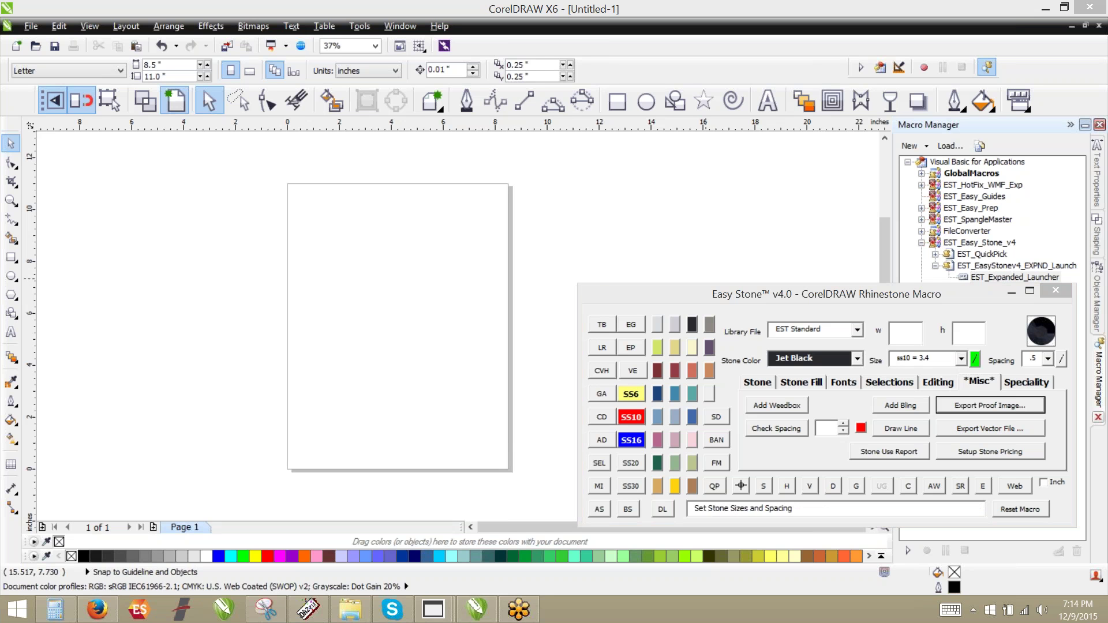
click(577, 264)
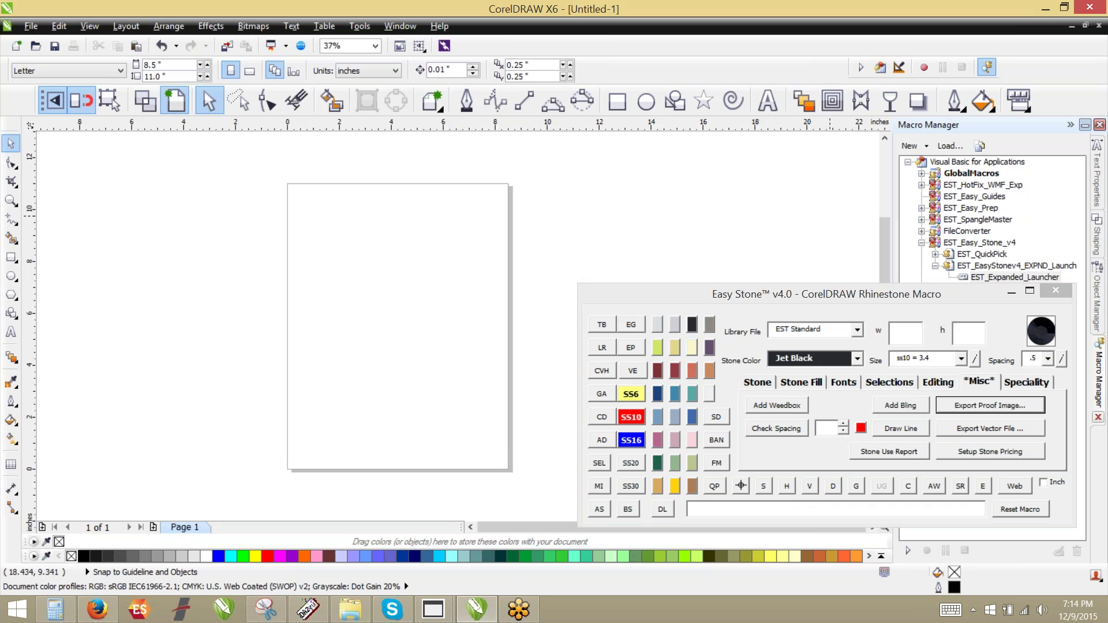
Import the photo of the orange rhinestone template from the Desktop and place it on the page.
key(alt+Tab)
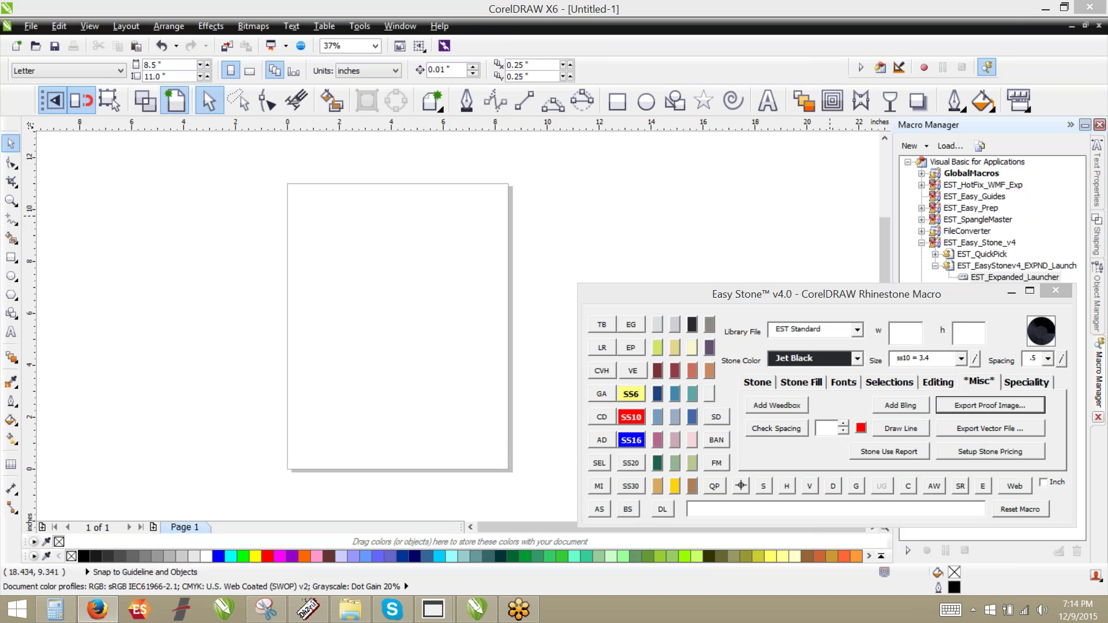
click(569, 424)
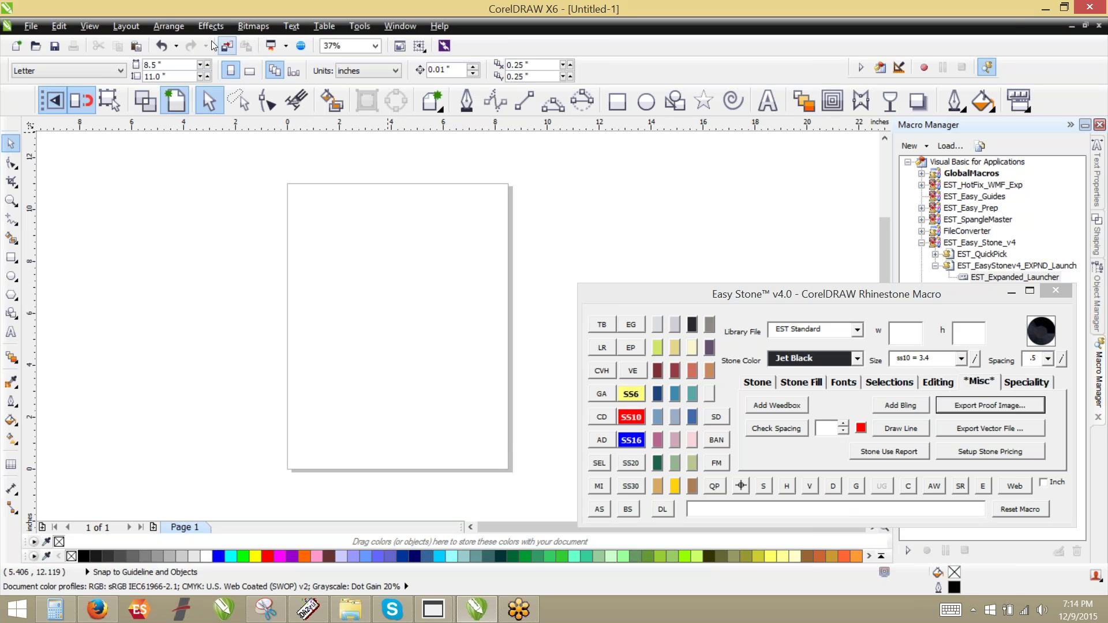
click(227, 46)
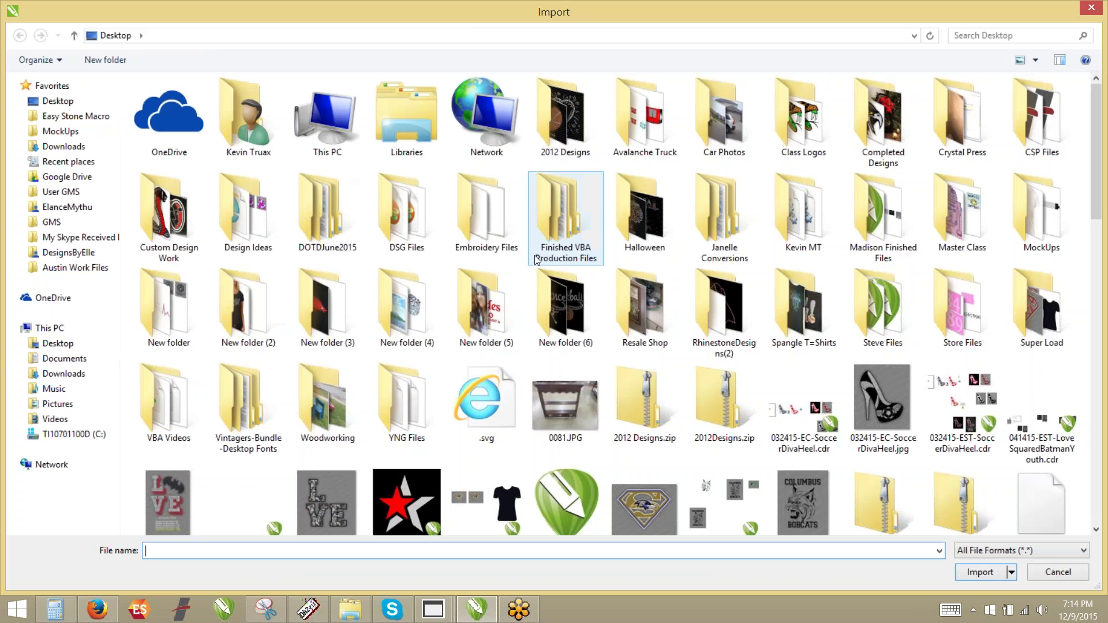
scroll(537, 256, down, 10)
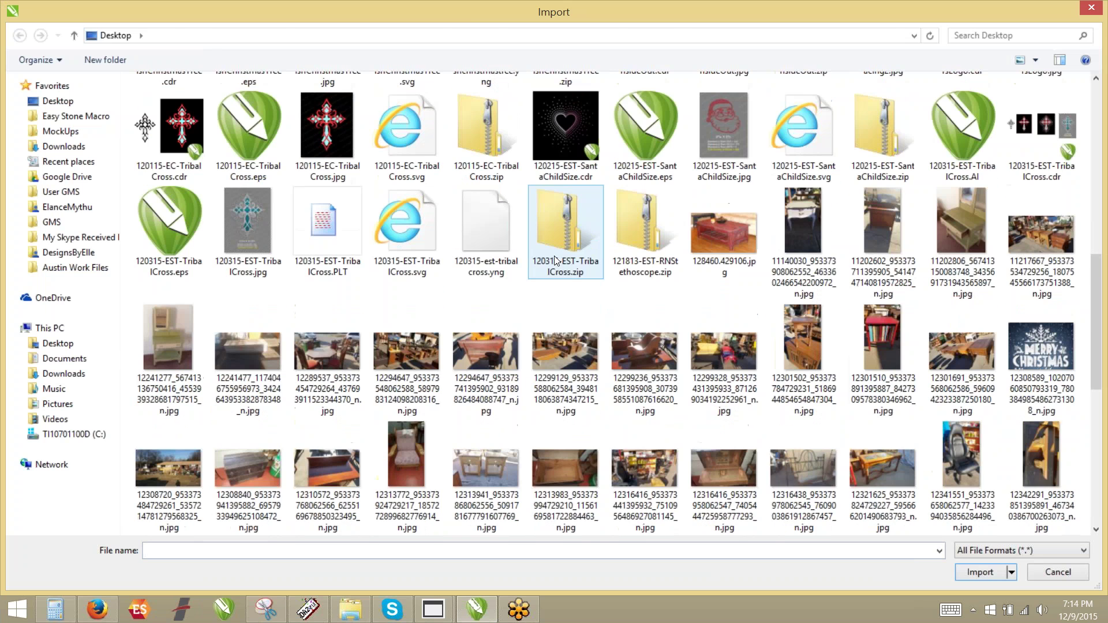
scroll(560, 256, down, 5)
scroll(695, 286, up, 2)
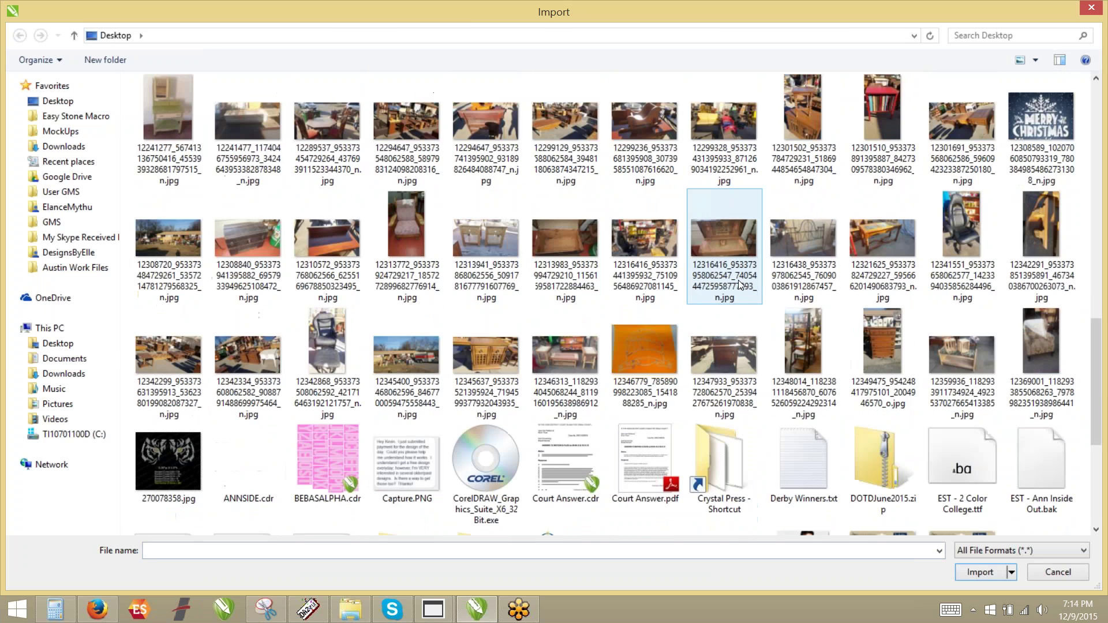
double_click(676, 351)
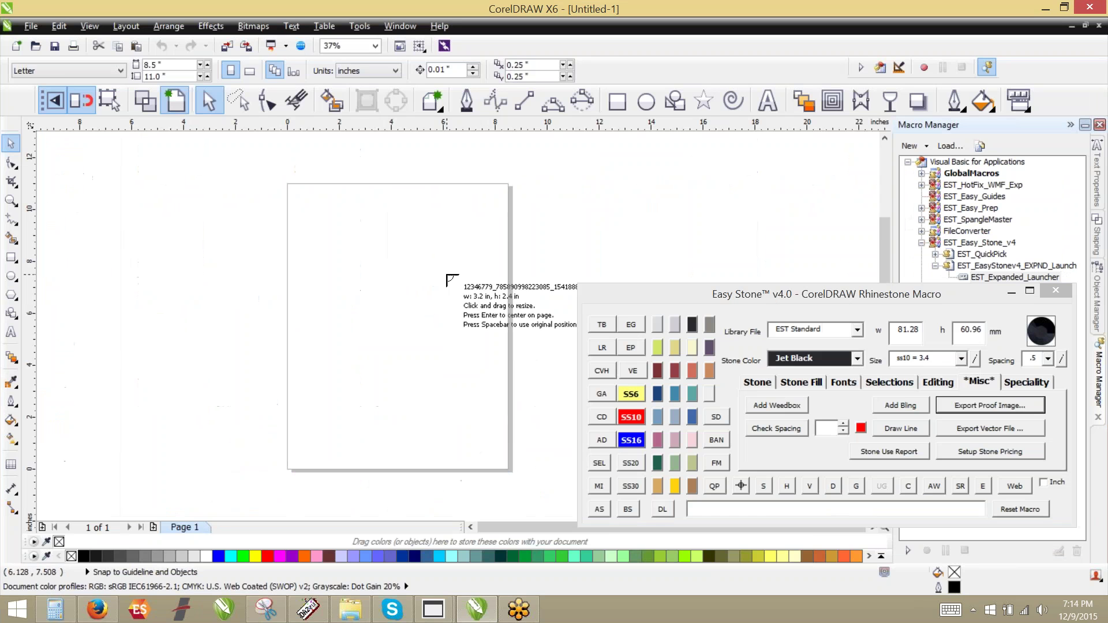
click(364, 221)
key(Escape)
Examine the circled stones along the basketball outline and seams in the imported template photo.
scroll(404, 254, up, 2)
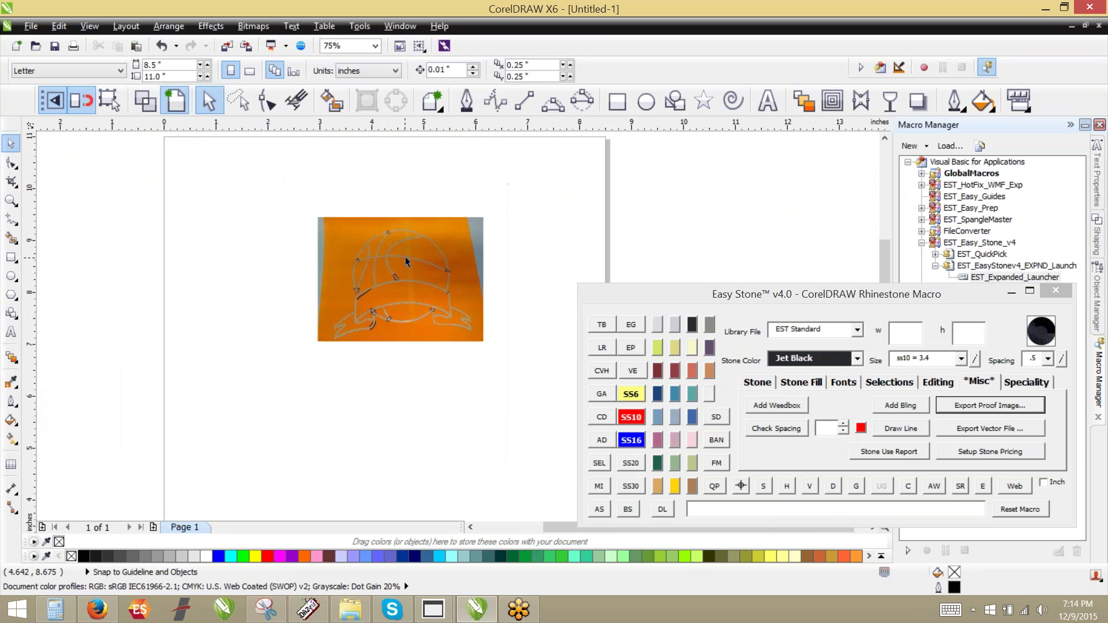
scroll(405, 258, up, 2)
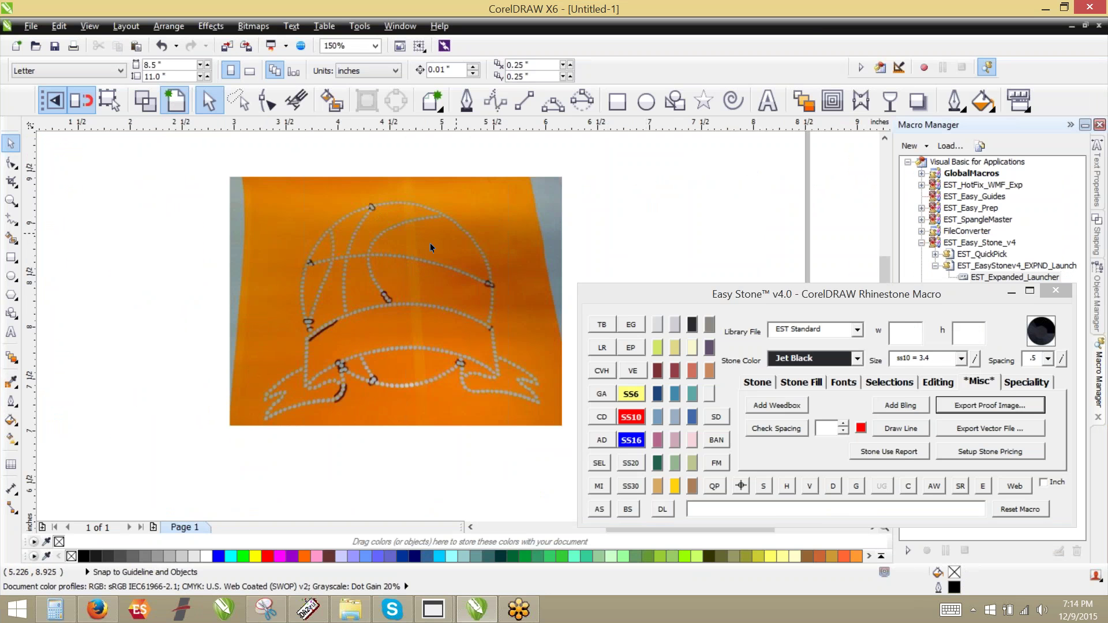
scroll(430, 245, up, 2)
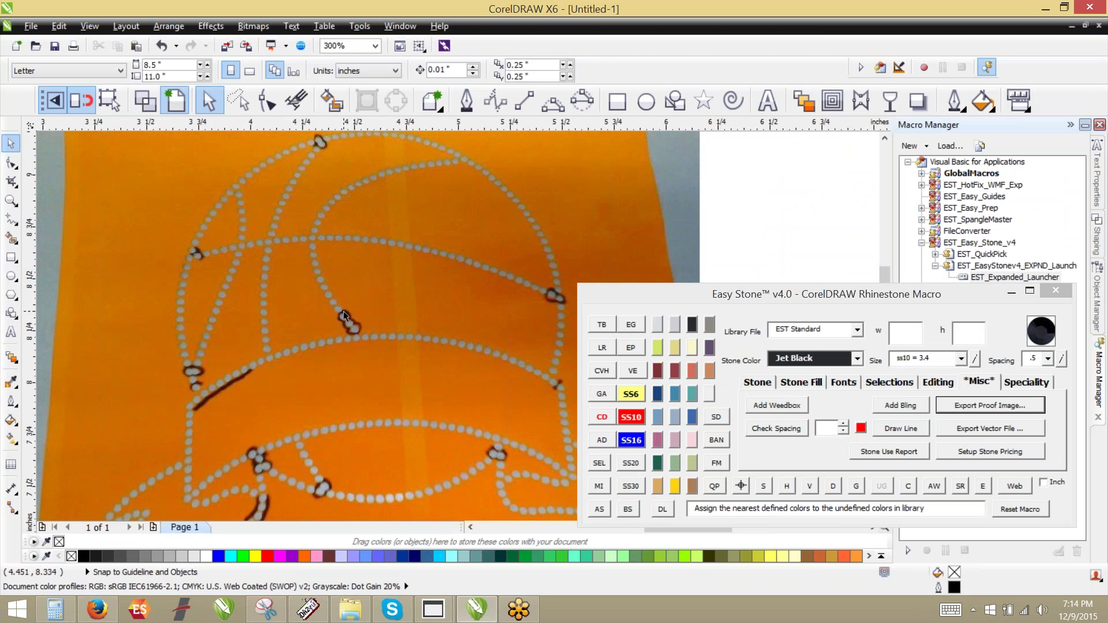
scroll(180, 375, up, 2)
scroll(194, 382, up, 2)
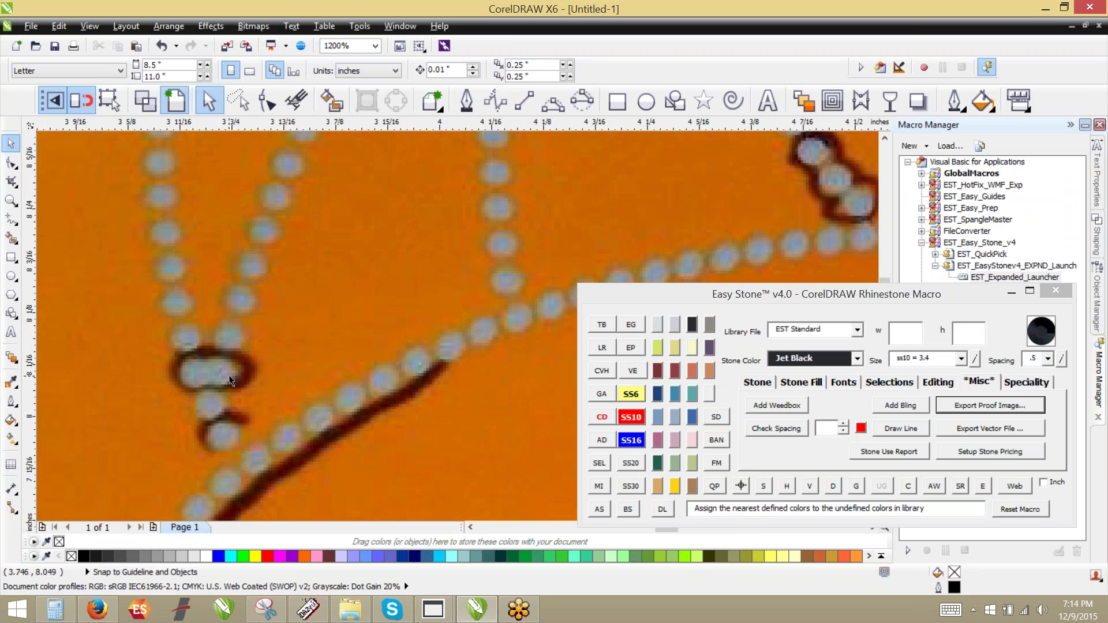
scroll(233, 376, down, 2)
scroll(245, 392, down, 1)
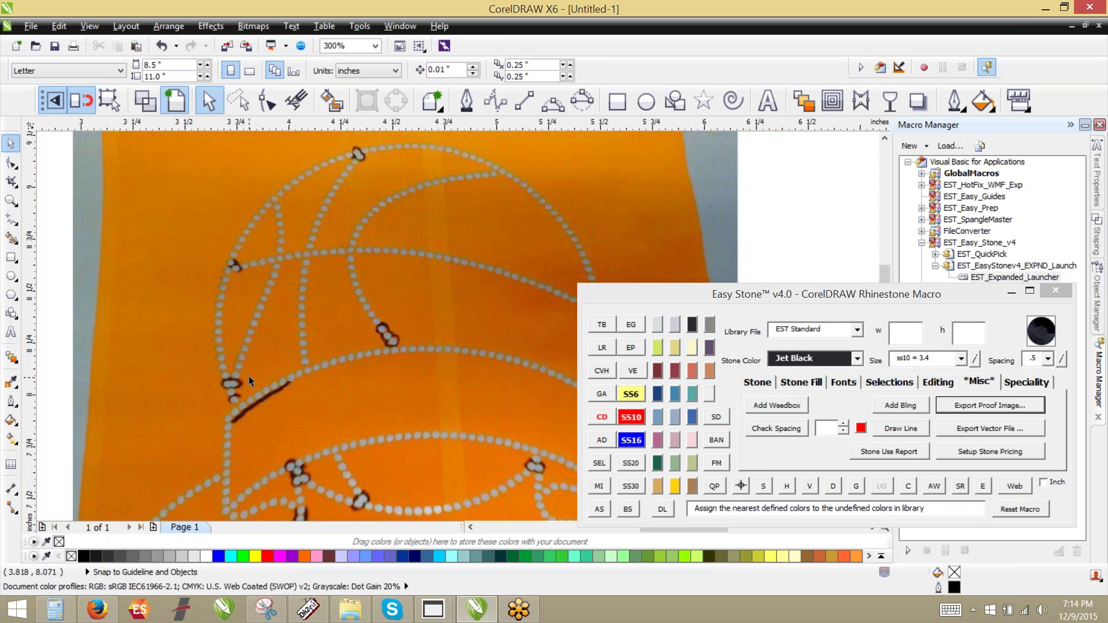
scroll(224, 265, up, 1)
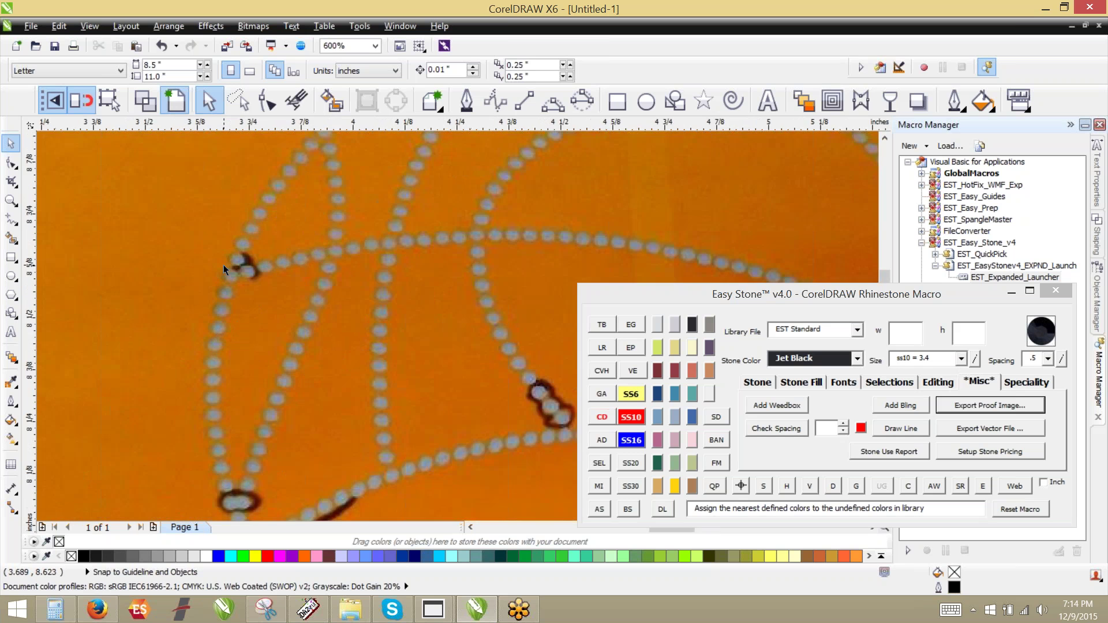
scroll(224, 266, down, 1)
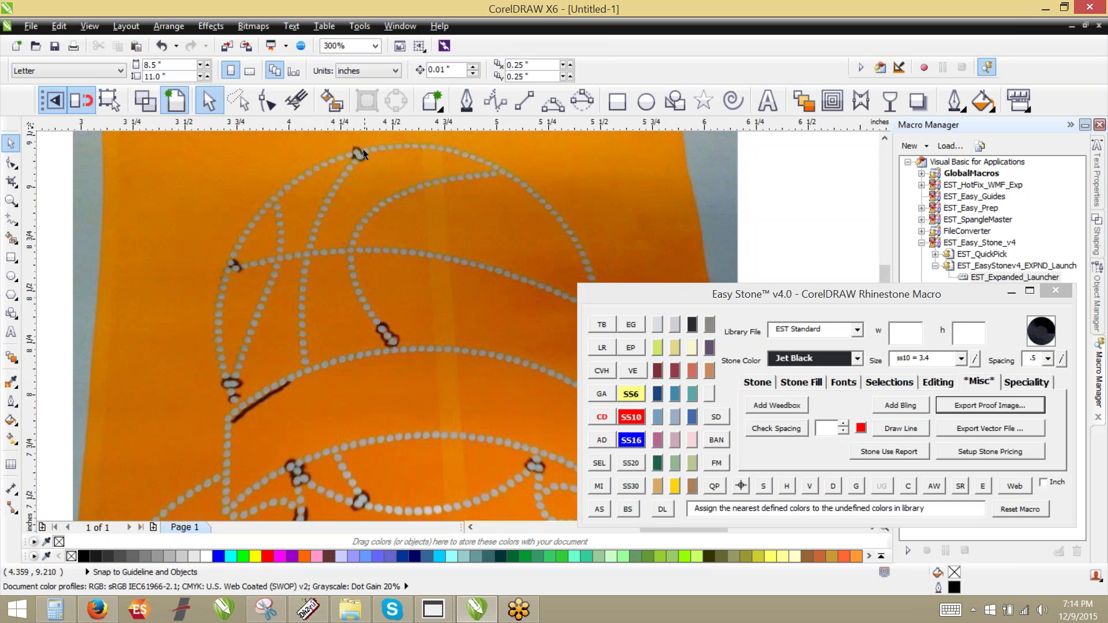
scroll(360, 153, up, 2)
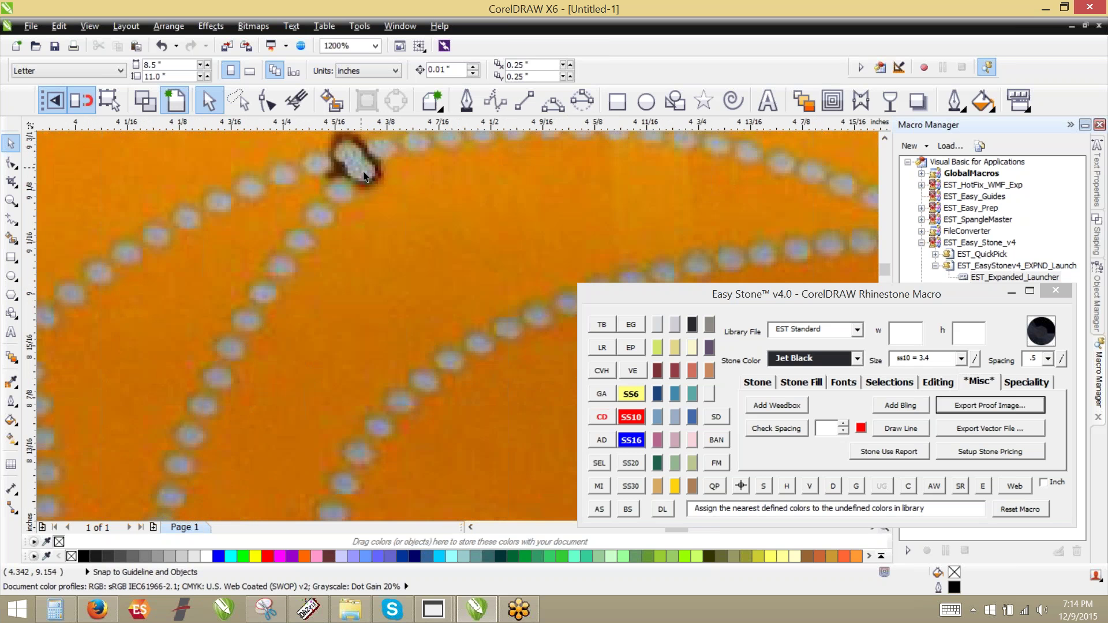
scroll(367, 190, down, 2)
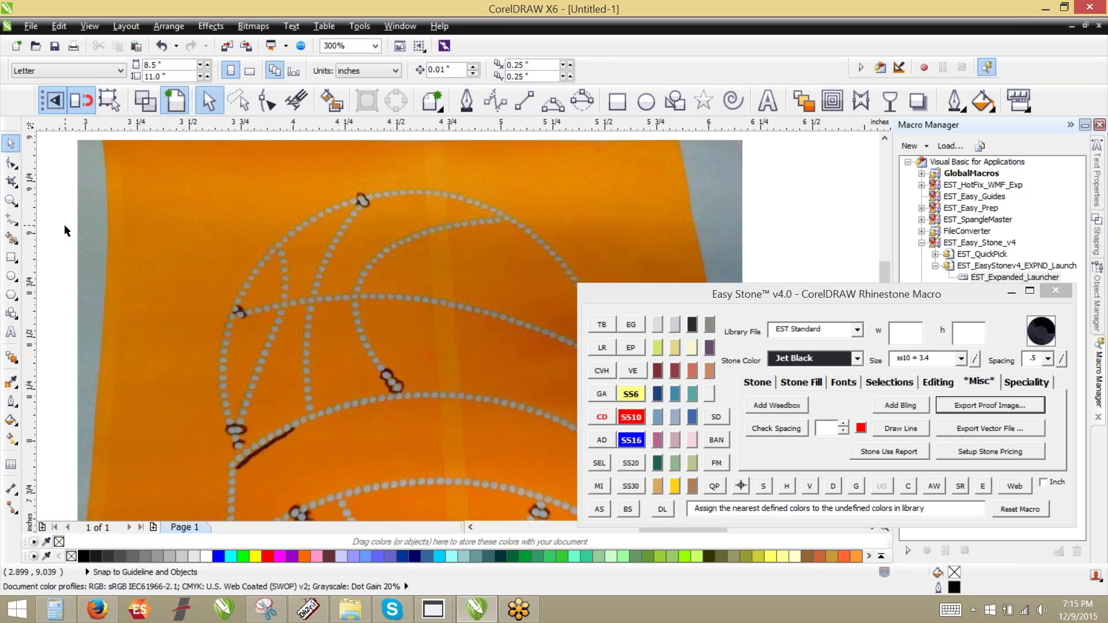
scroll(249, 248, down, 1)
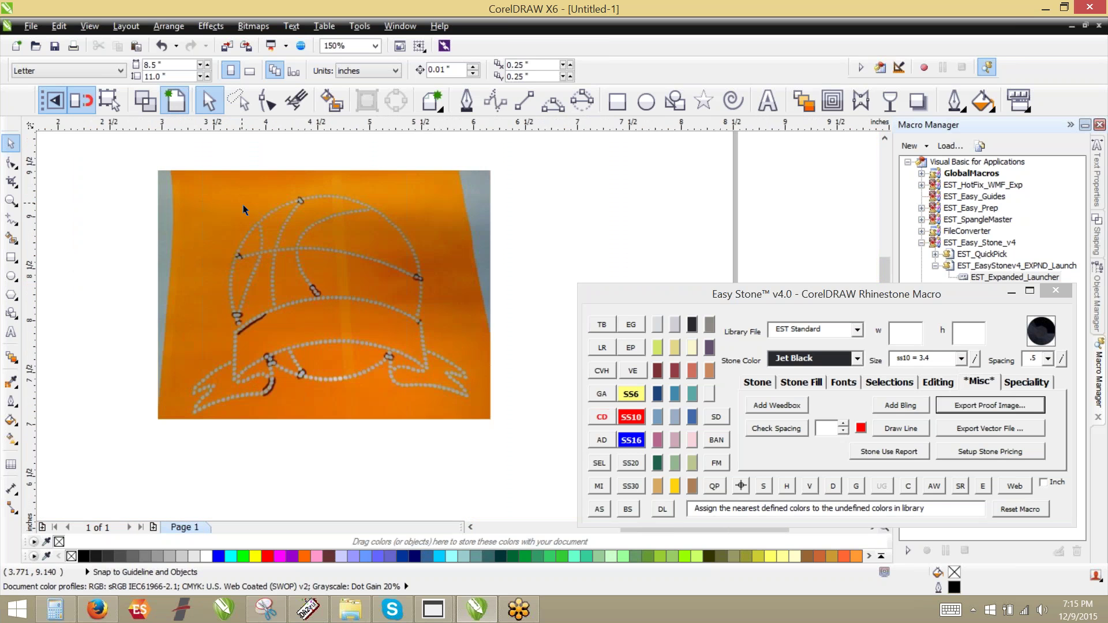
scroll(268, 325, up, 1)
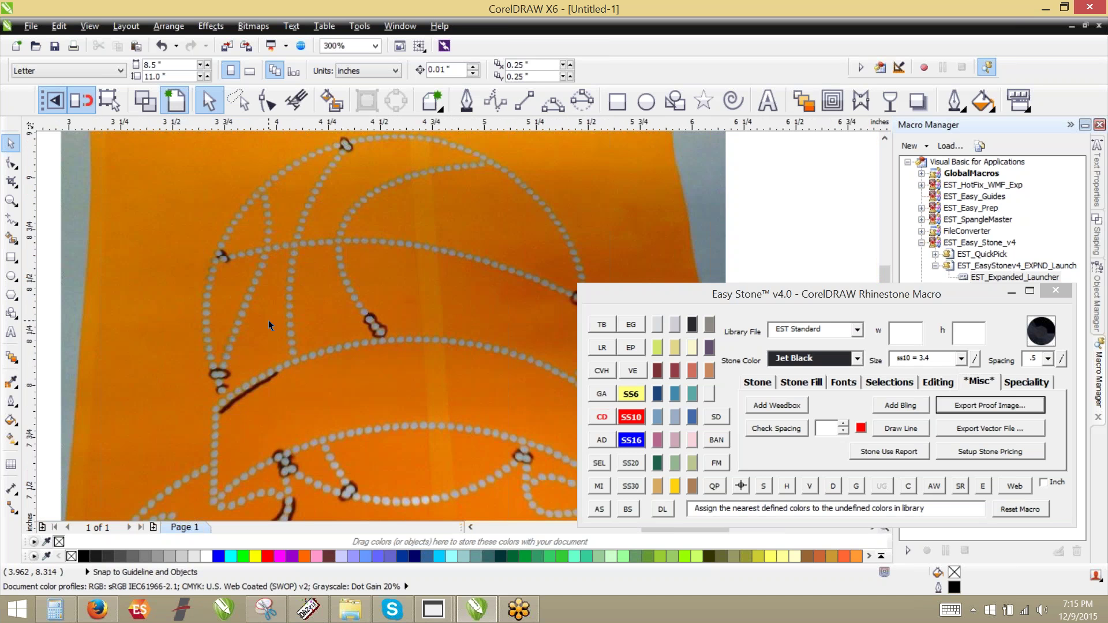
scroll(269, 325, down, 1)
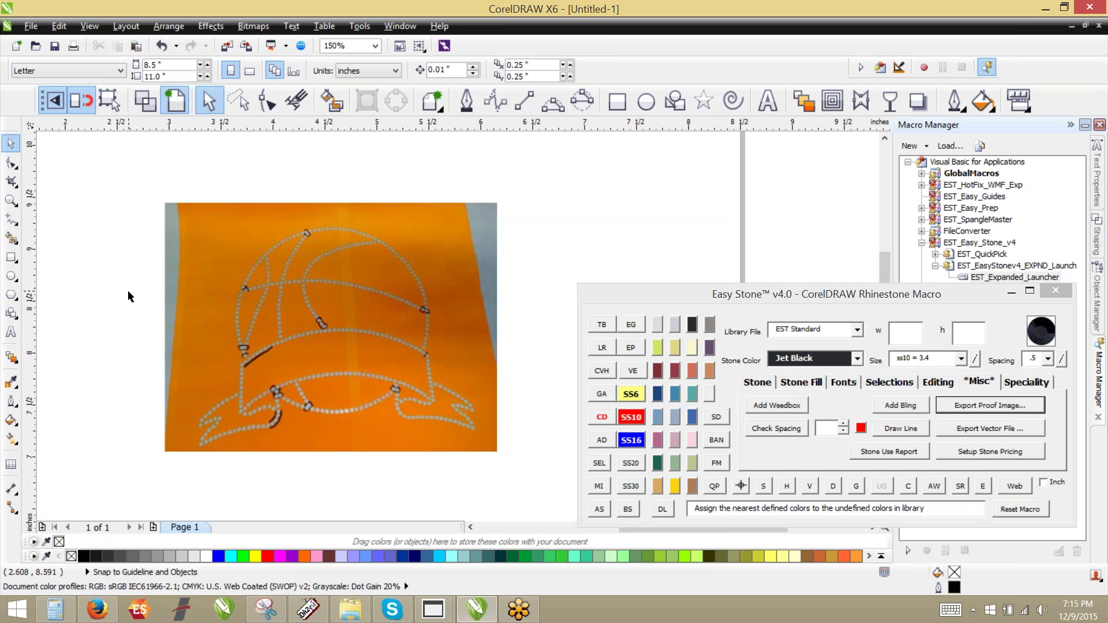
Examine the marked stones at the banner joint and at the lower end of the ball's curved seam.
scroll(278, 393, up, 3)
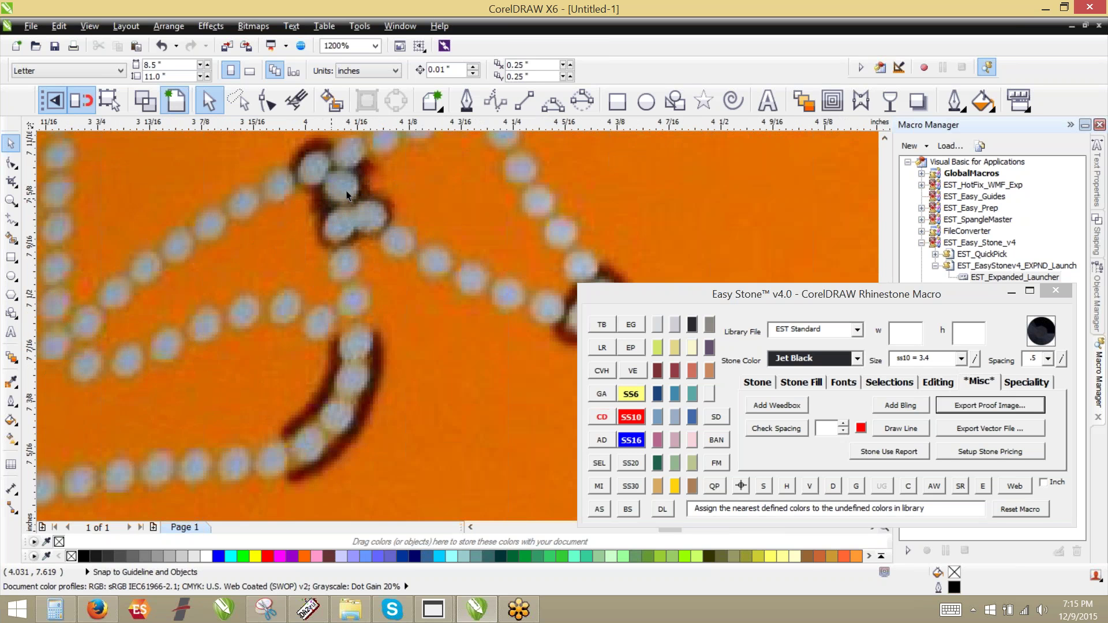
scroll(376, 395, down, 2)
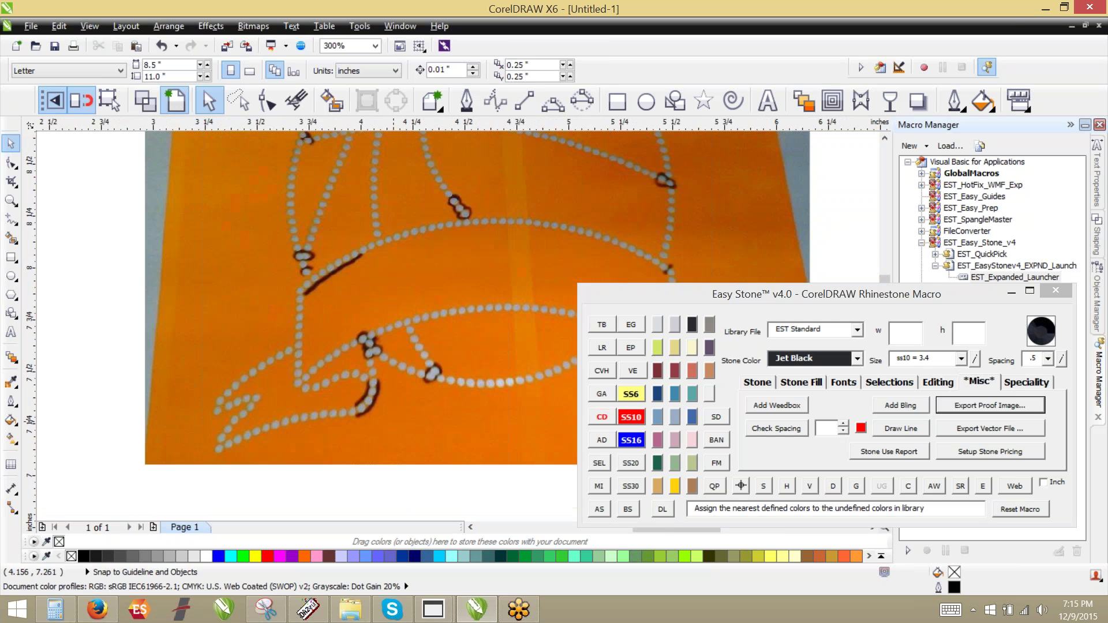
scroll(393, 422, down, 1)
scroll(404, 242, up, 2)
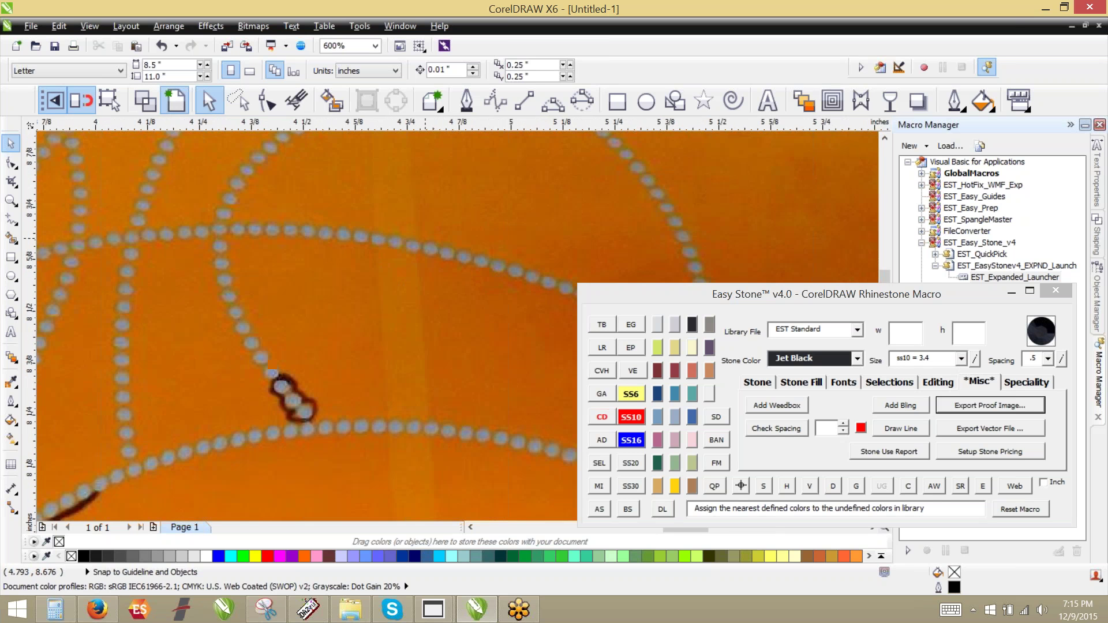
scroll(425, 243, down, 1)
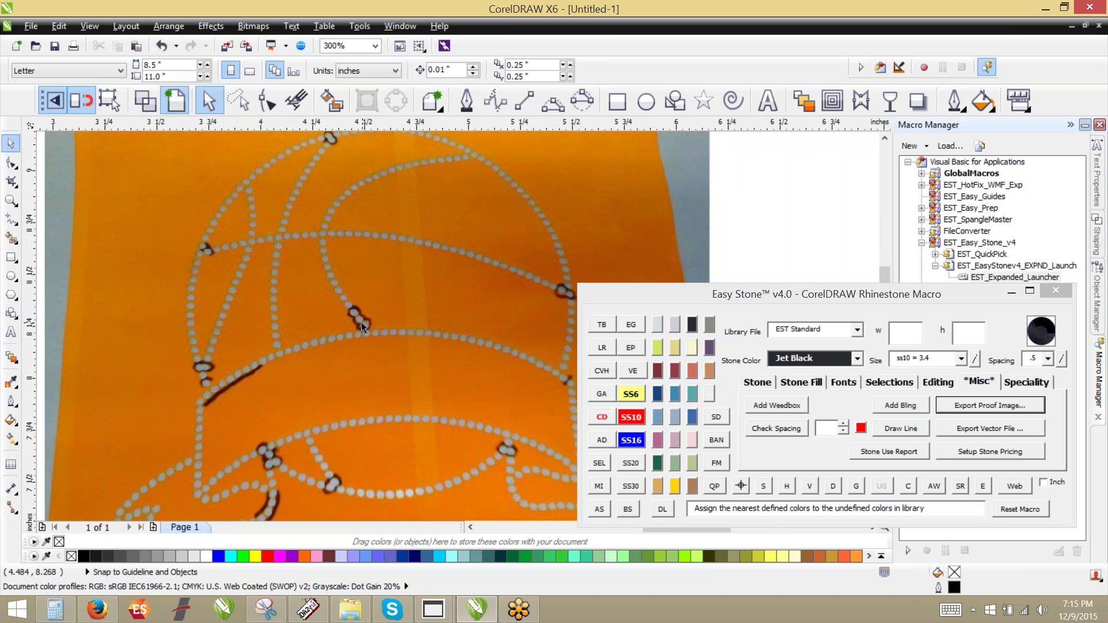
scroll(363, 324, up, 2)
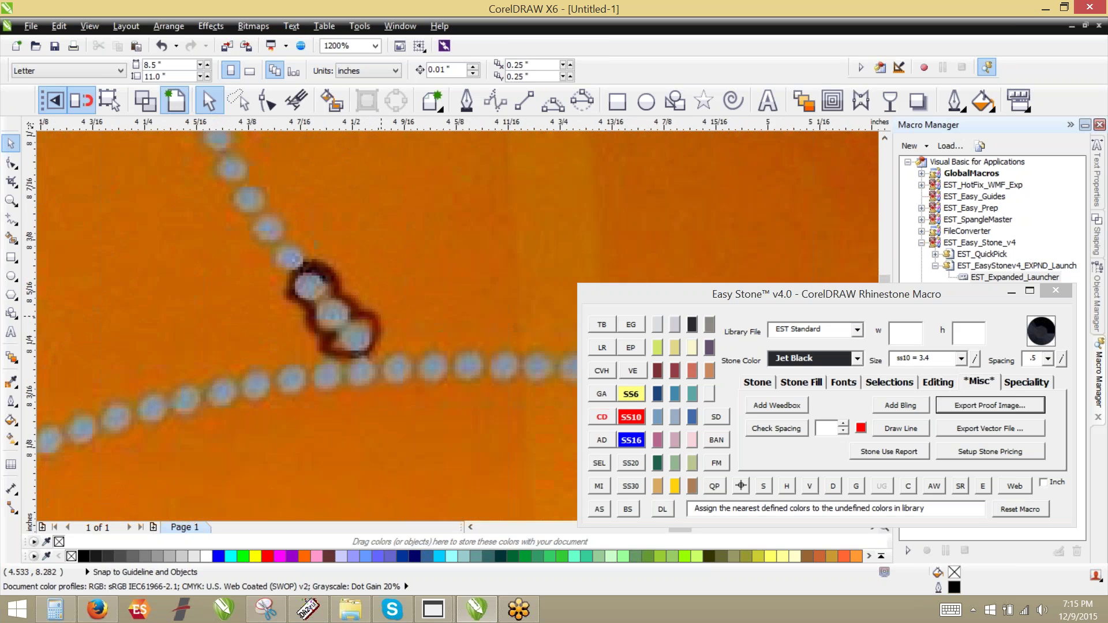
scroll(387, 318, down, 1)
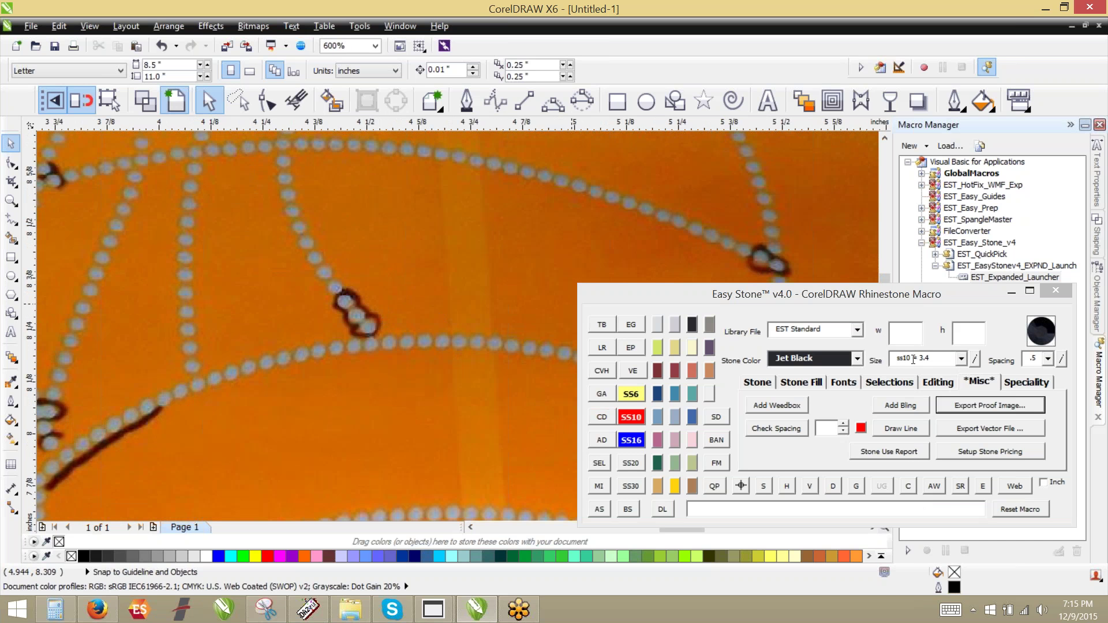
Inspect the stone size value for ss10 in the Easy Stone macro.
click(929, 359)
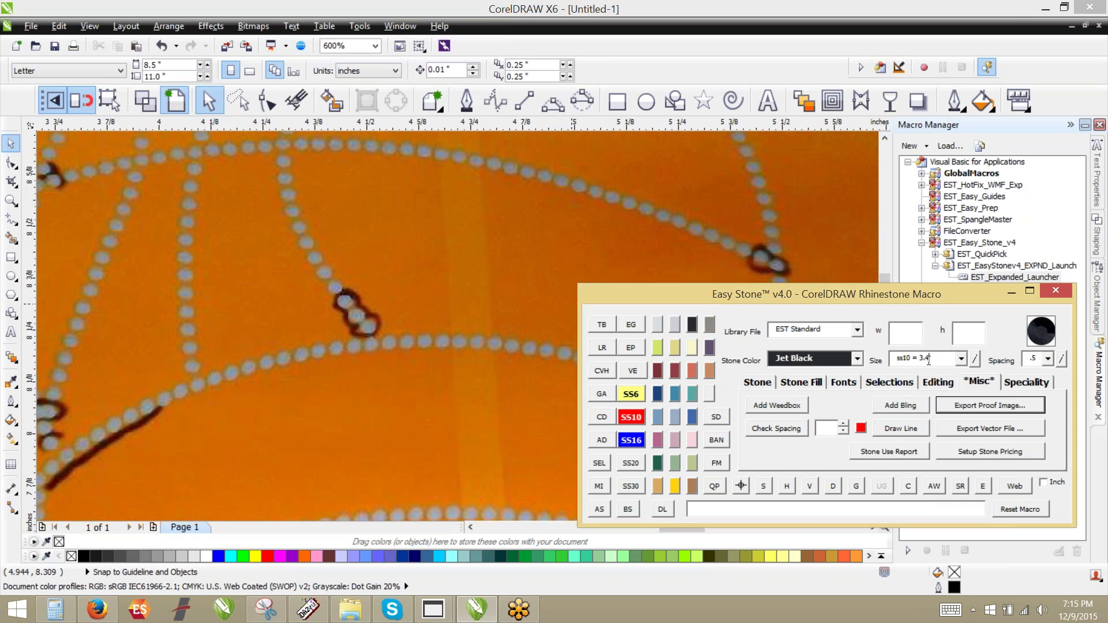
drag(922, 360, 941, 356)
click(926, 364)
drag(919, 362, 933, 357)
scroll(425, 254, down, 2)
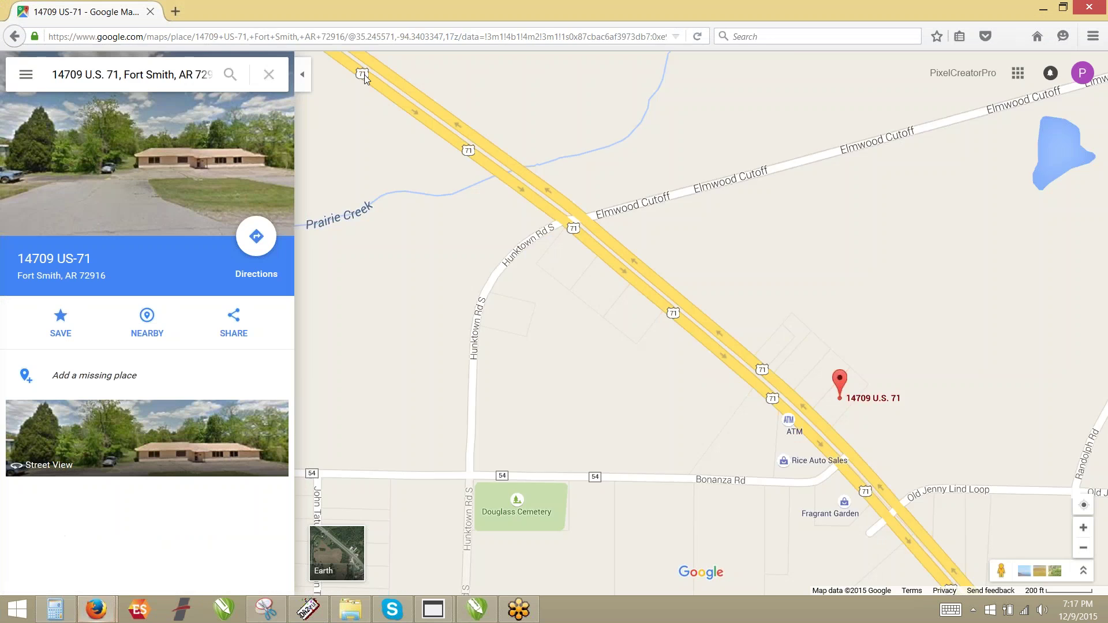
Switch to Firefox and open the Rhinestone Design Shop on easystonetemplates.com.
click(378, 34)
text(easystonetemplates.com/)
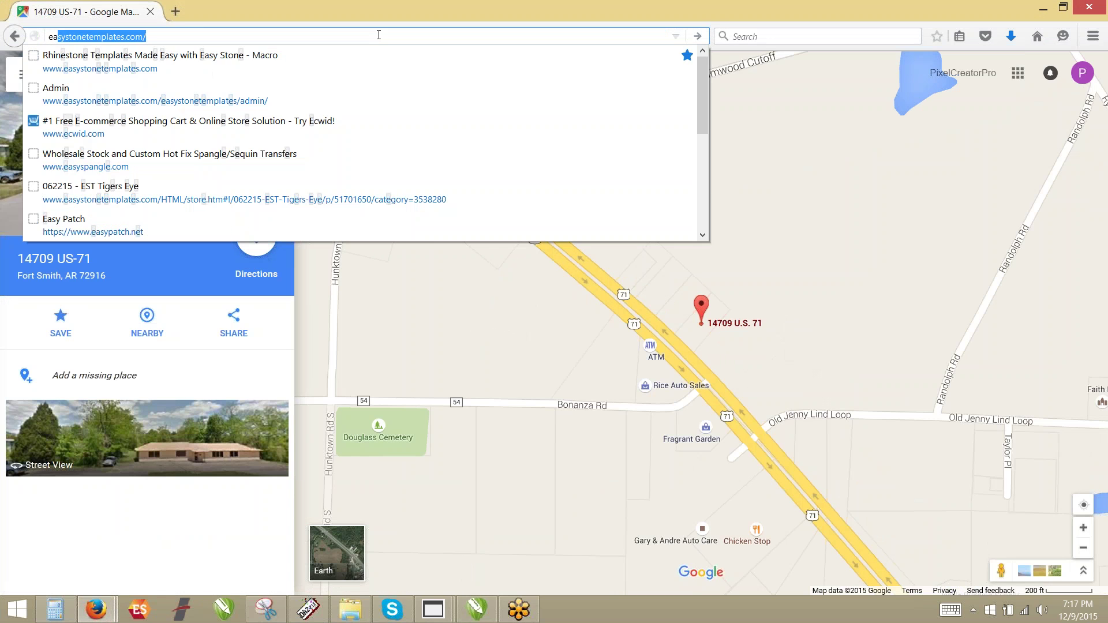
key(Return)
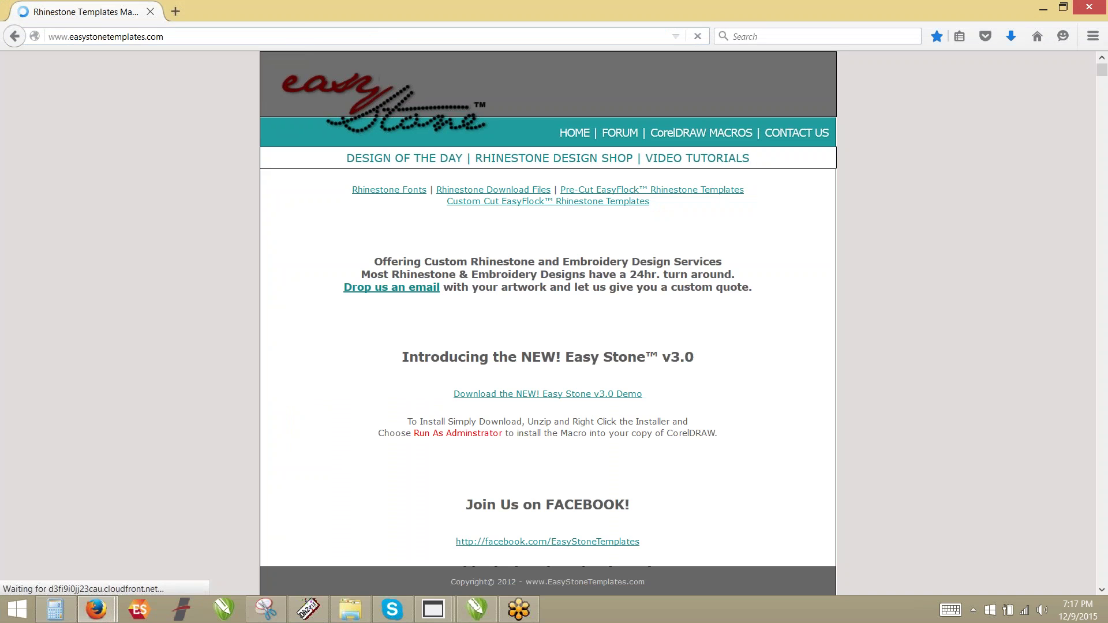
click(507, 162)
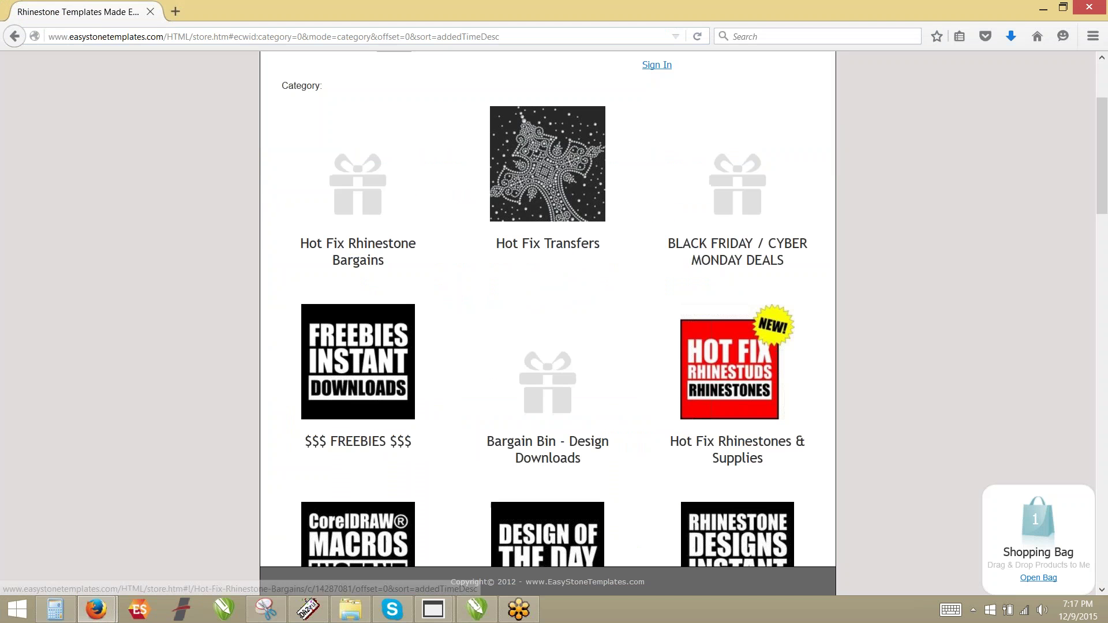
Search the shop for "cutter test" and read the product page of the 020213 - EST Cutter Test File.
scroll(392, 179, up, 3)
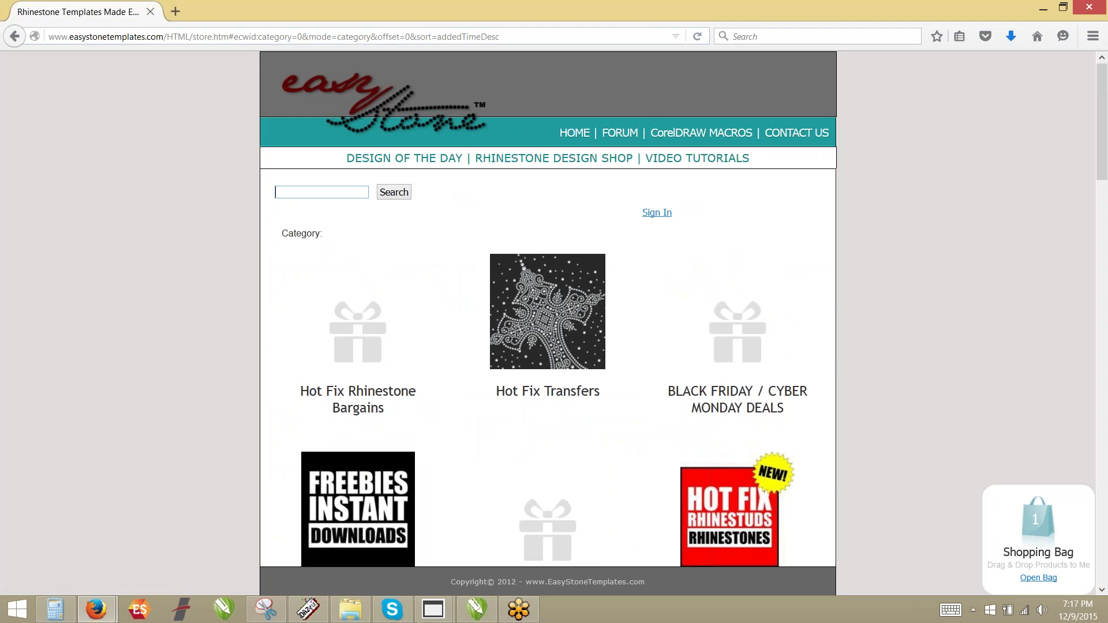
text(cutter test)
key(Return)
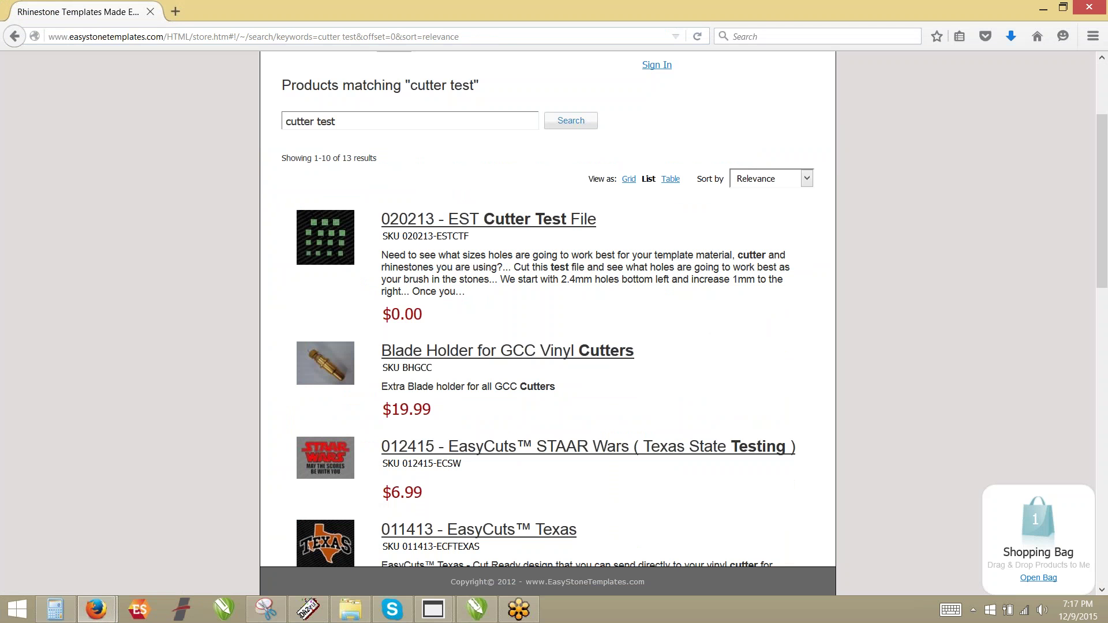
click(323, 235)
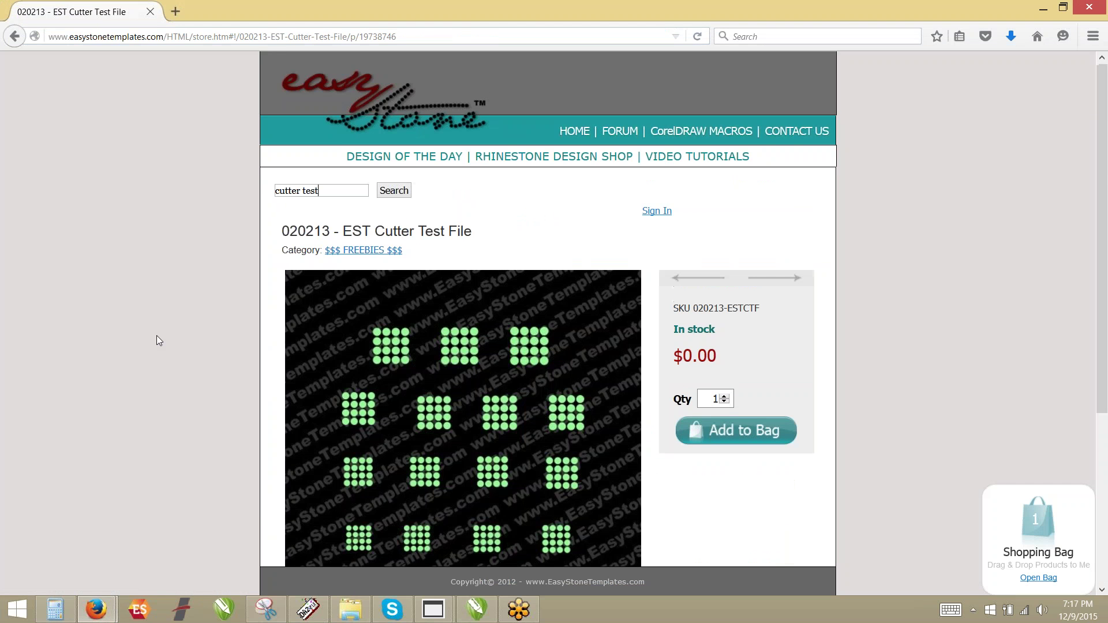
scroll(157, 337, down, 3)
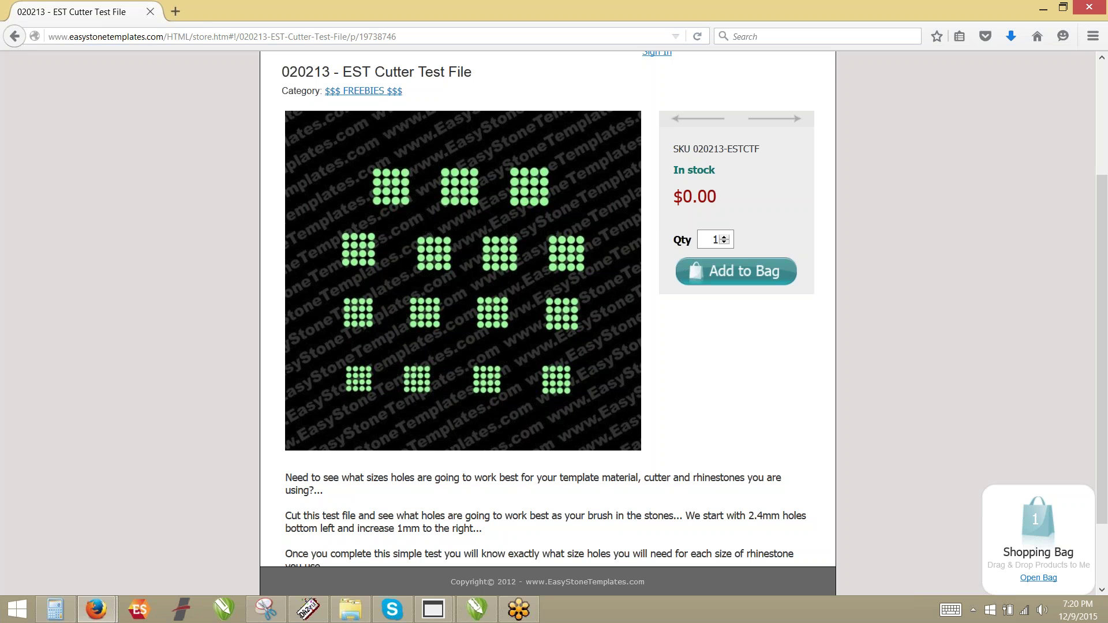
Switch to CorelDRAW and save the EST Standard default fixed stone sizes as 2.4 for ss6, 3.2 for ss10 and 4.5 for ss16.
click(477, 610)
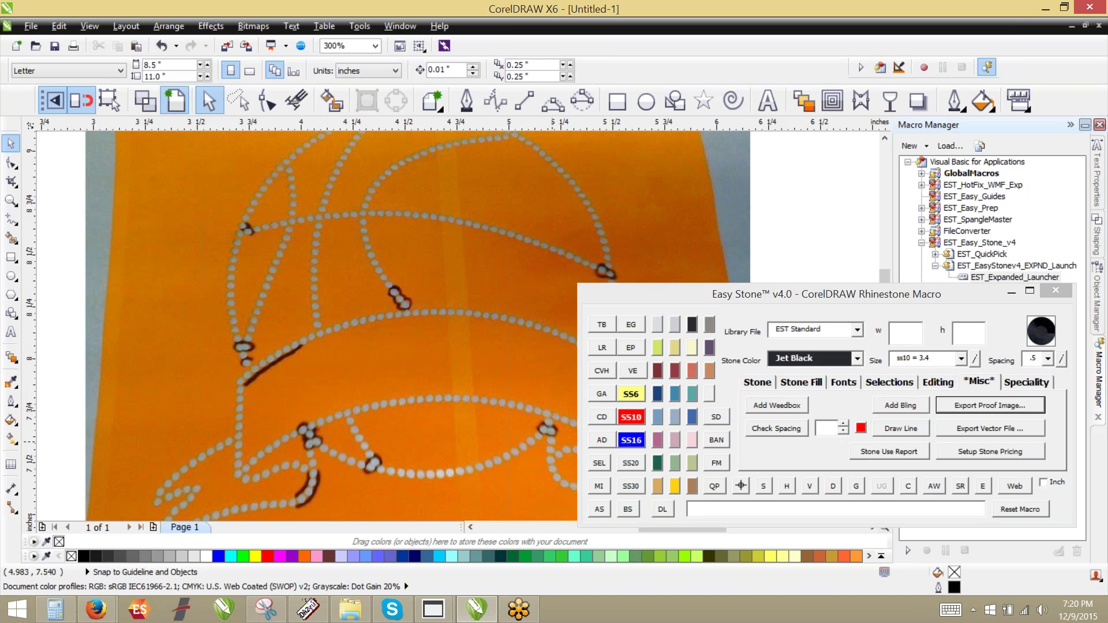
click(974, 359)
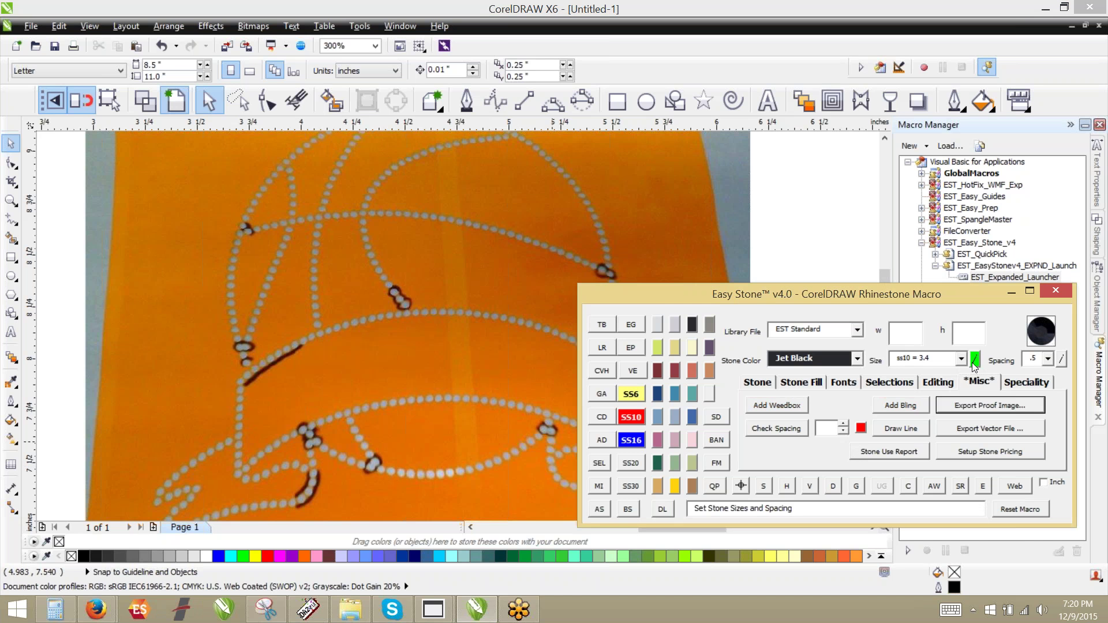
click(974, 359)
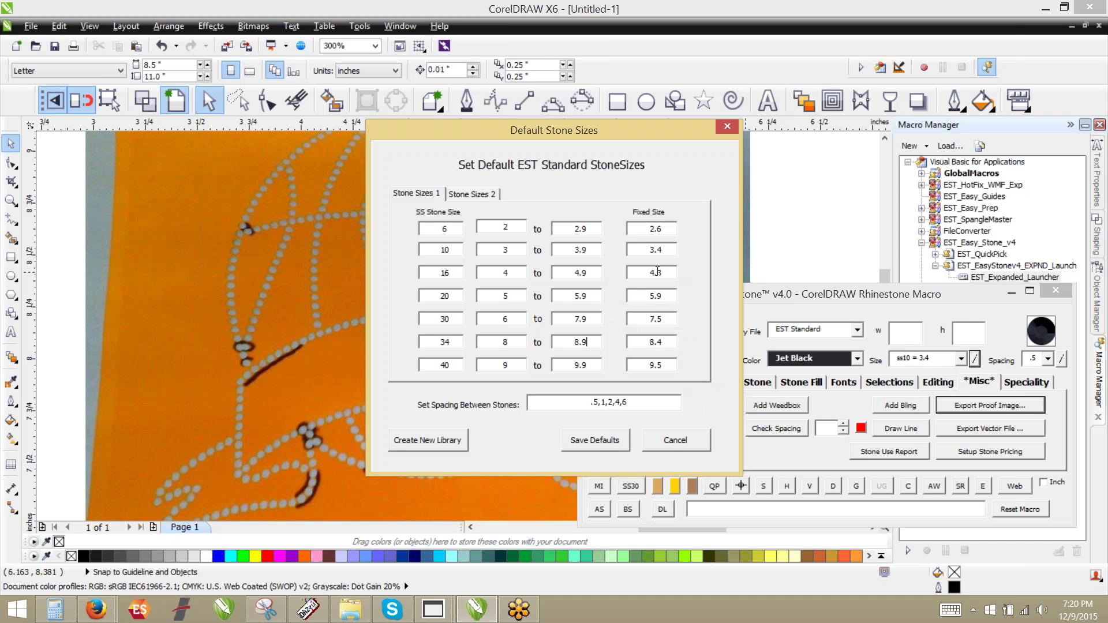
key(BackSpace)
text(8)
drag(671, 229, 624, 238)
text(2.4)
text(2)
drag(661, 272, 659, 275)
text(5)
click(604, 439)
click(586, 331)
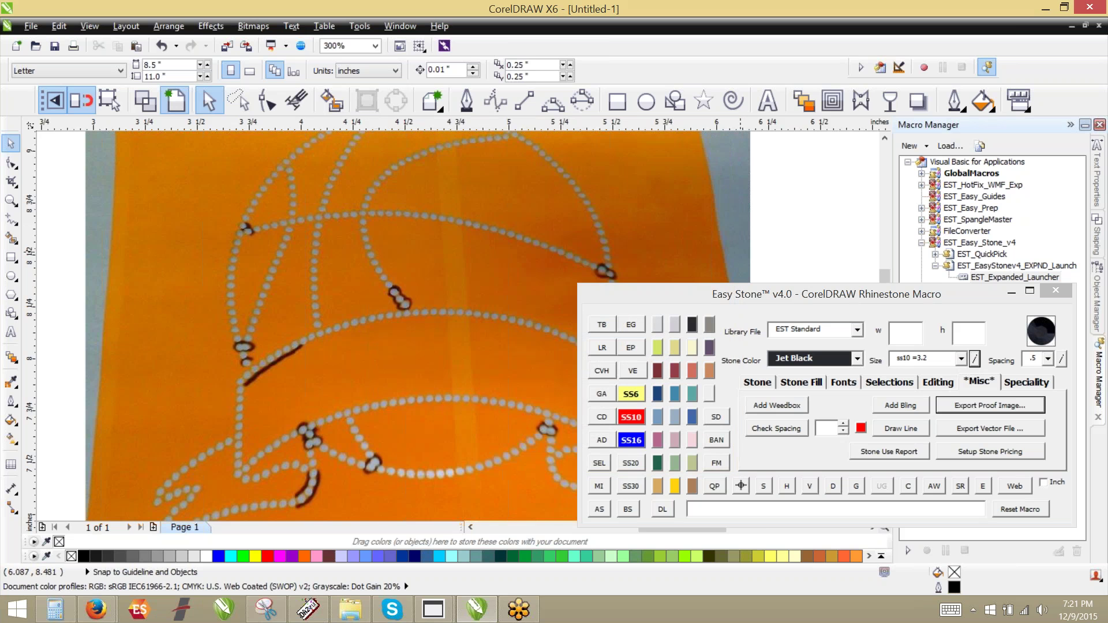
Import 120215-EST-SantaChildSize.eps from the Desktop and place it at its original size below the orange template photo.
scroll(377, 157, down, 2)
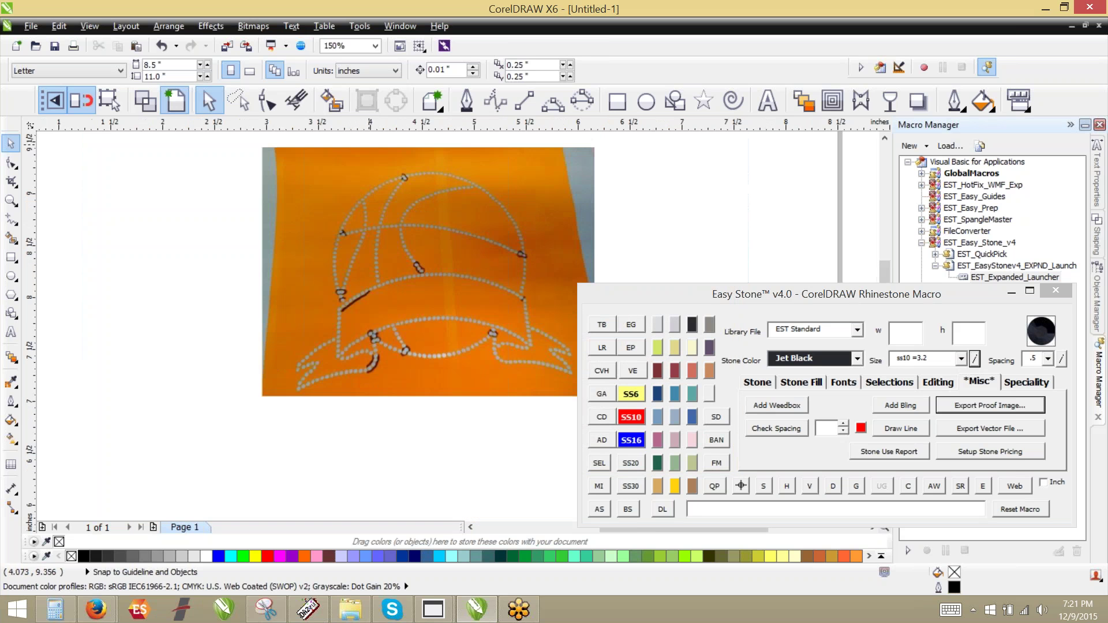
click(227, 46)
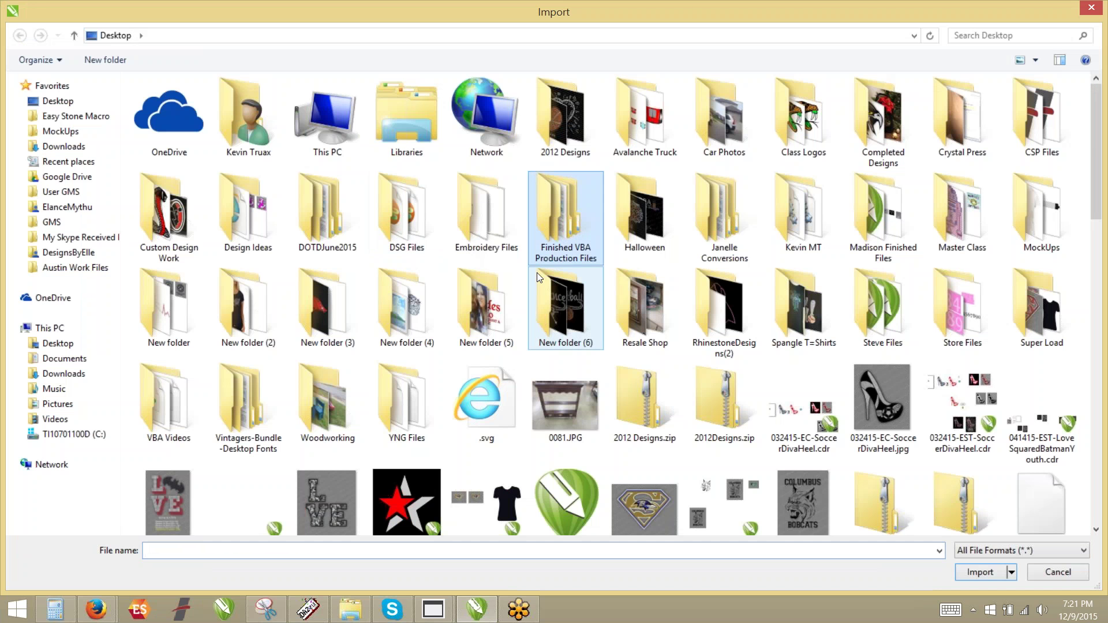
scroll(537, 273, down, 6)
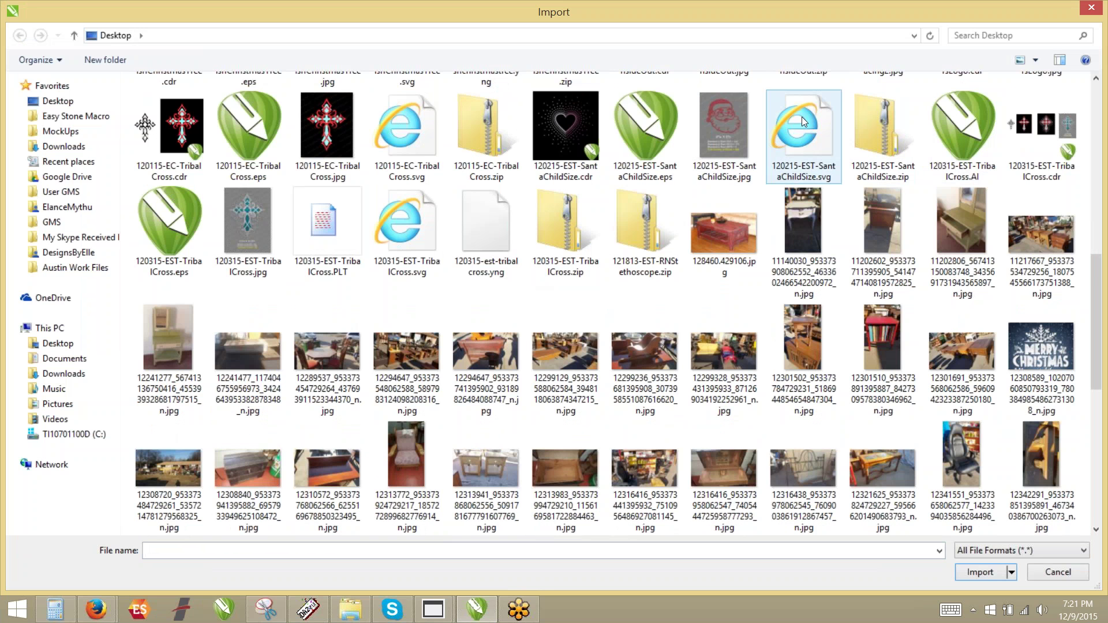
click(655, 130)
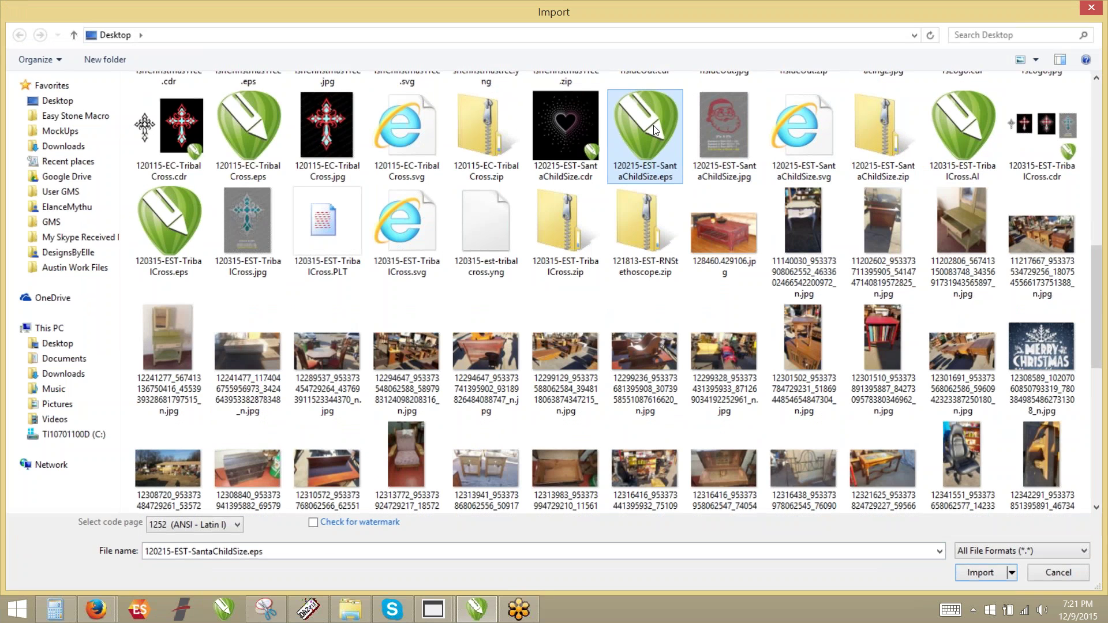
double_click(655, 130)
click(503, 377)
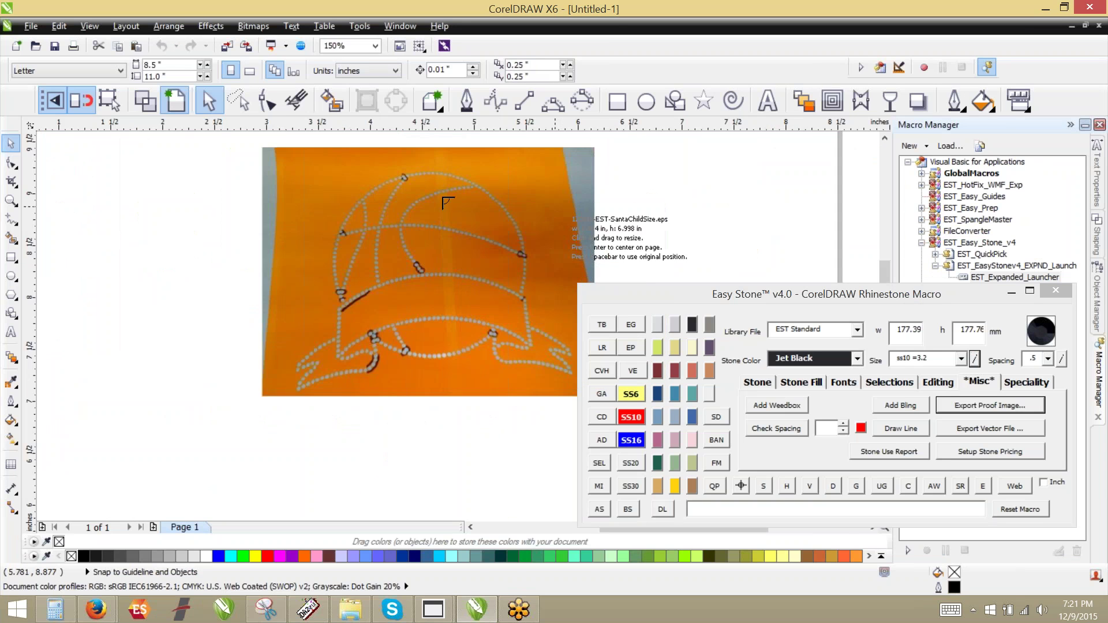
scroll(413, 195, down, 1)
click(390, 353)
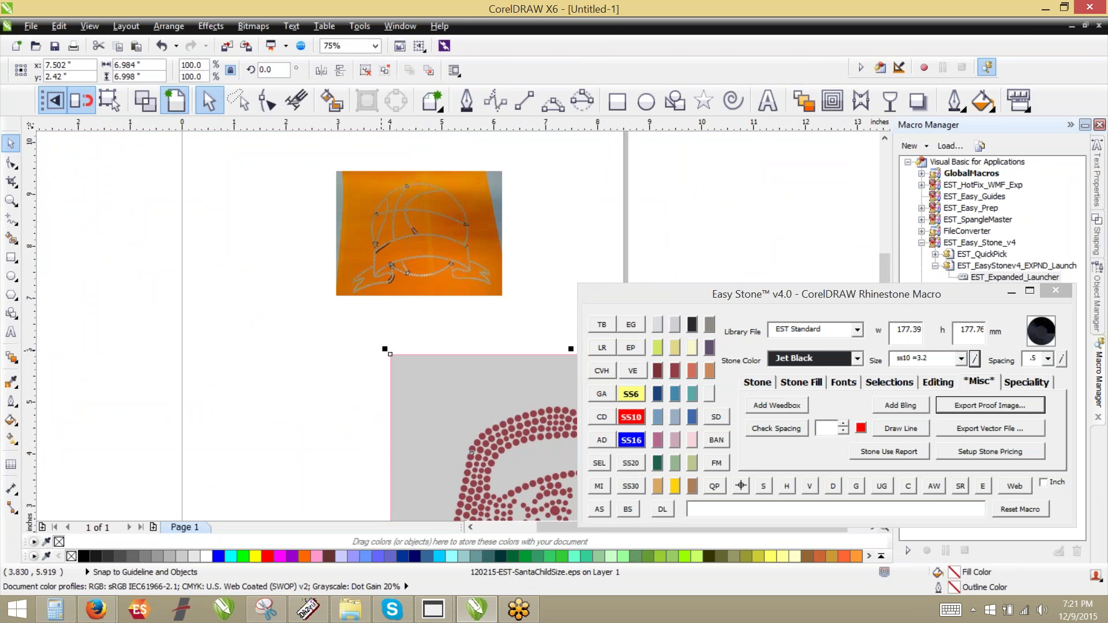
Ungroup the imported Santa design into individual stones and deselect everything.
scroll(384, 353, down, 1)
scroll(523, 466, up, 1)
scroll(402, 340, down, 1)
scroll(390, 288, up, 1)
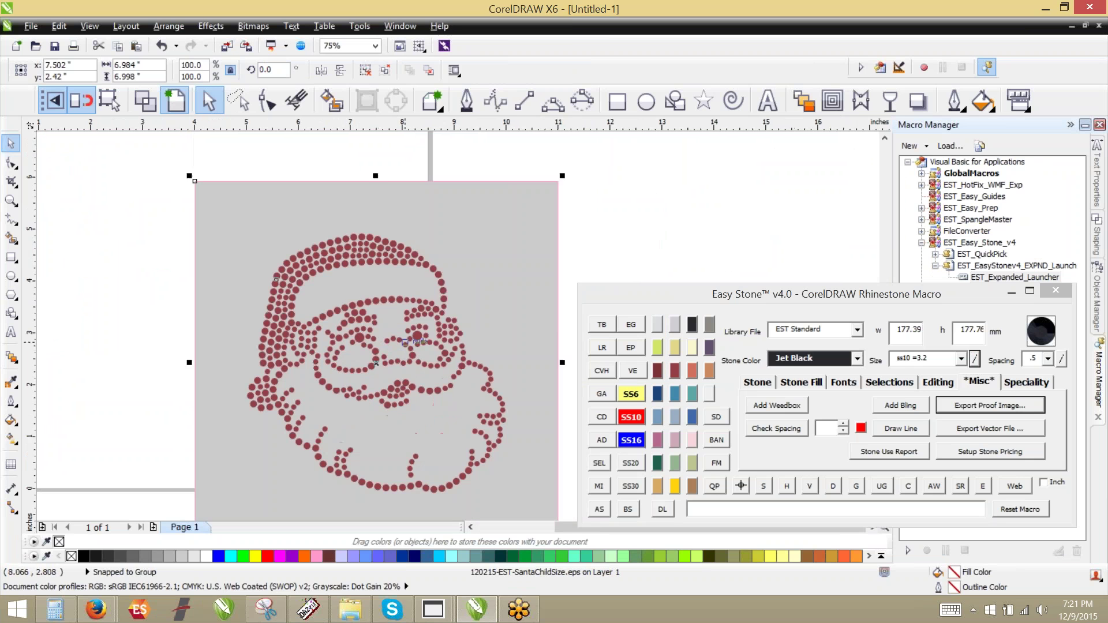
right_click(407, 340)
click(455, 78)
key(Escape)
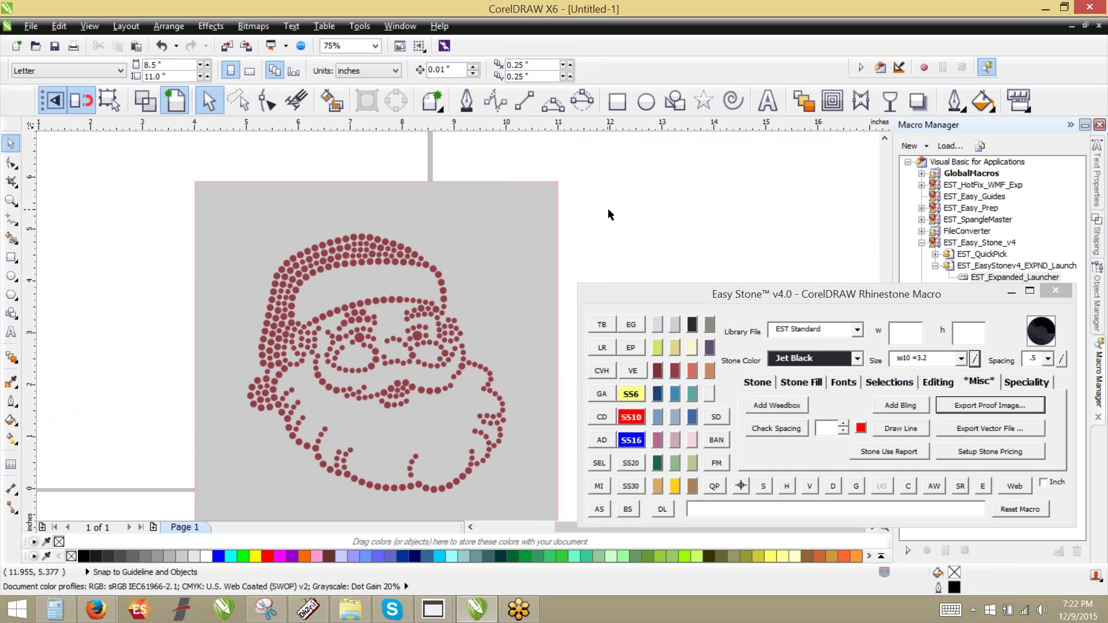
Check the sizes of two hat stones and an eye stone in the Santa design against the EST Standard default sizes.
scroll(430, 268, up, 2)
click(428, 266)
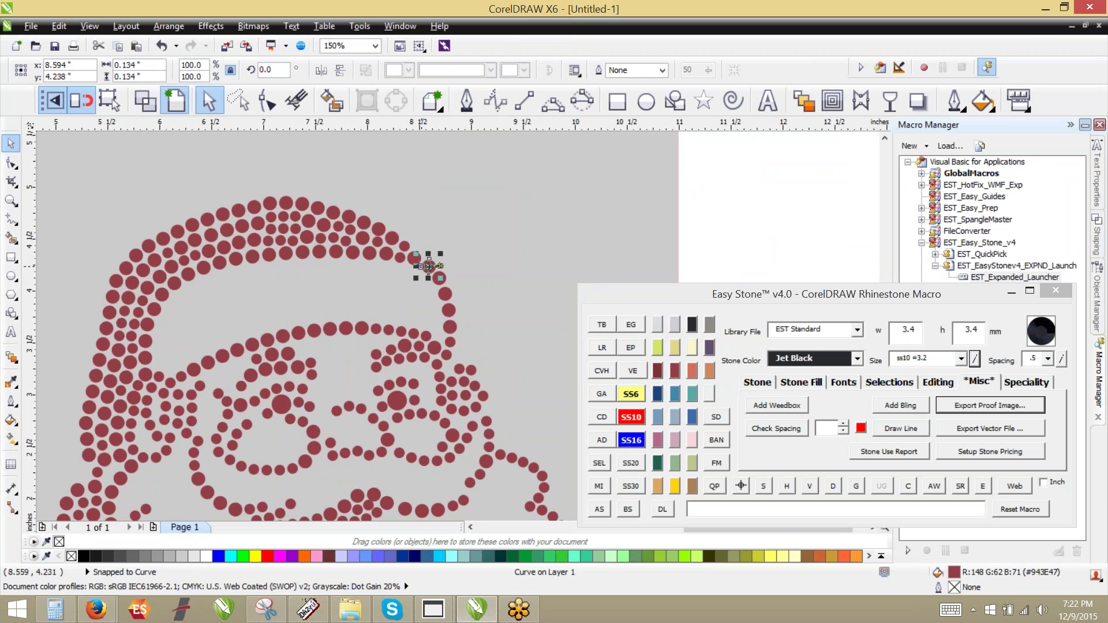
drag(428, 265, 404, 243)
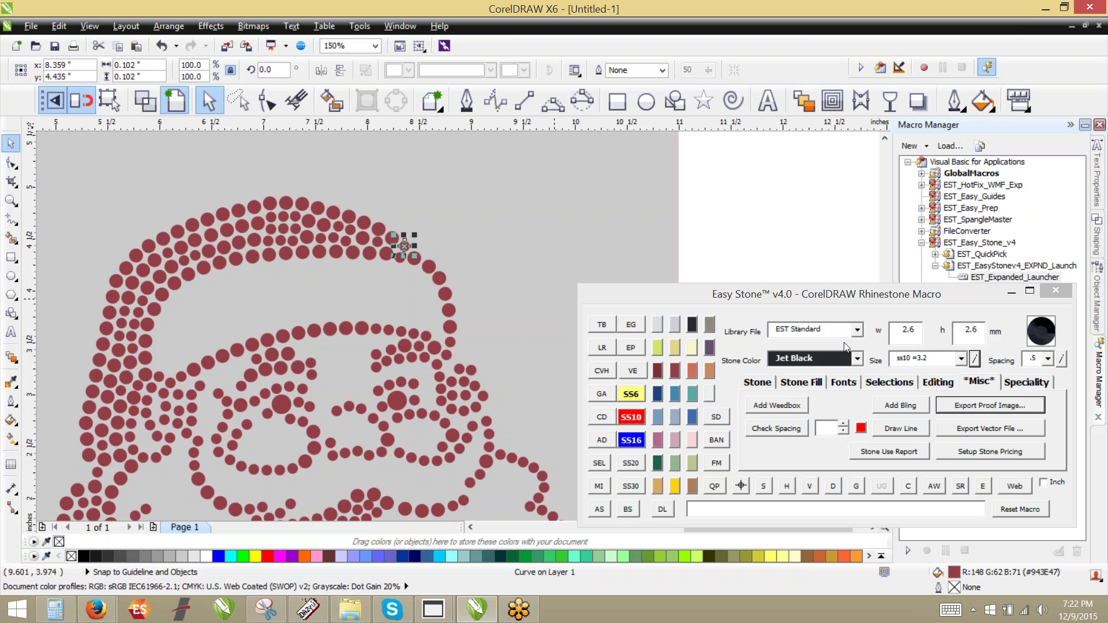
click(397, 400)
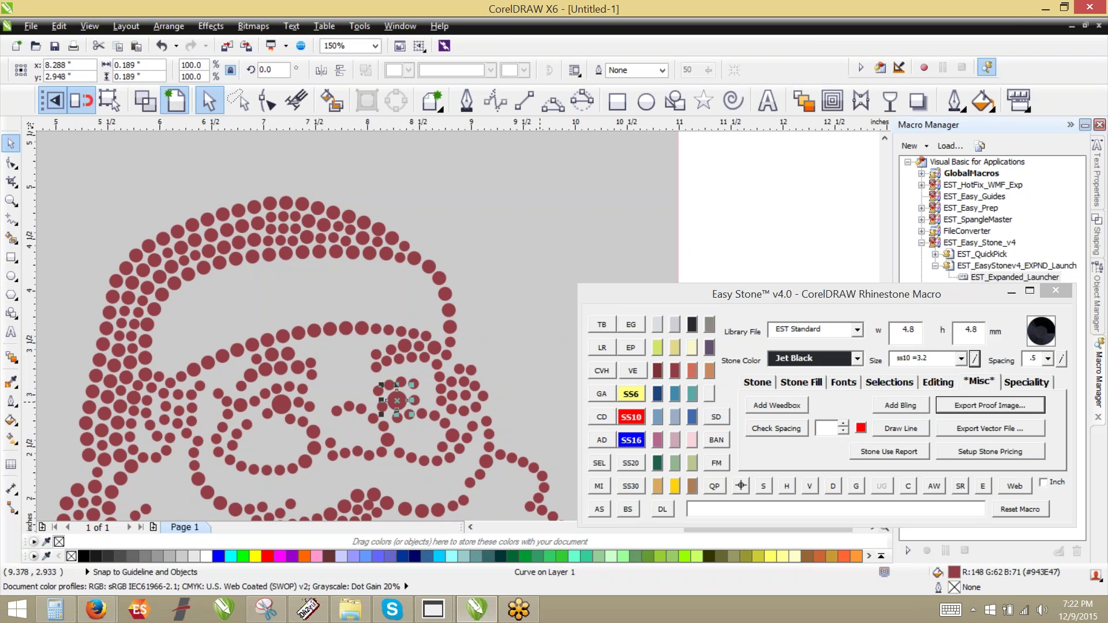
click(799, 261)
click(974, 359)
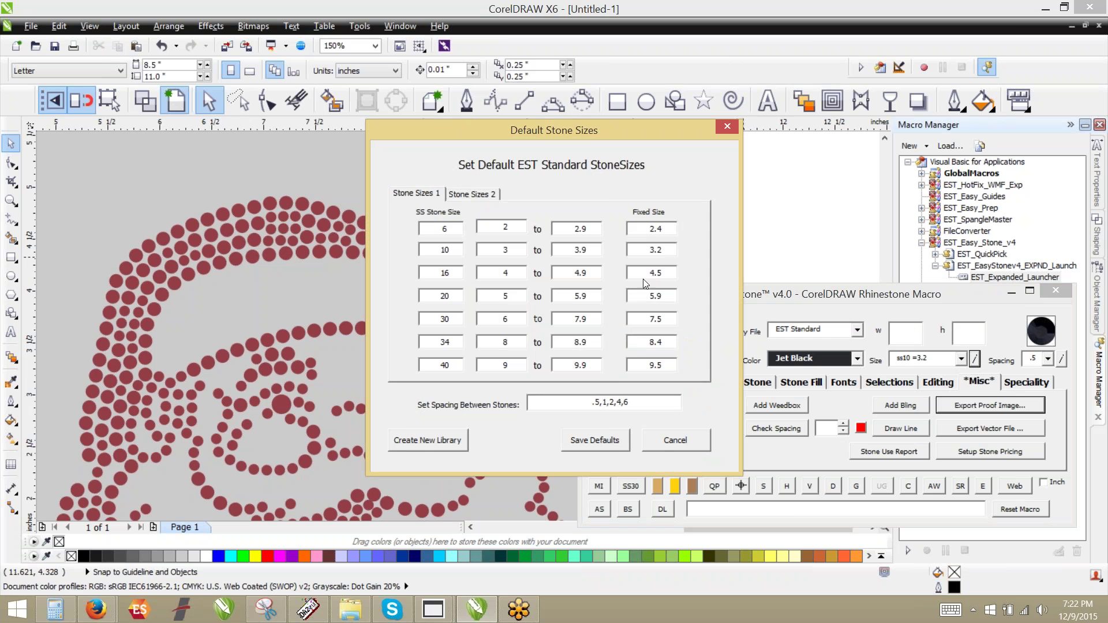
click(725, 128)
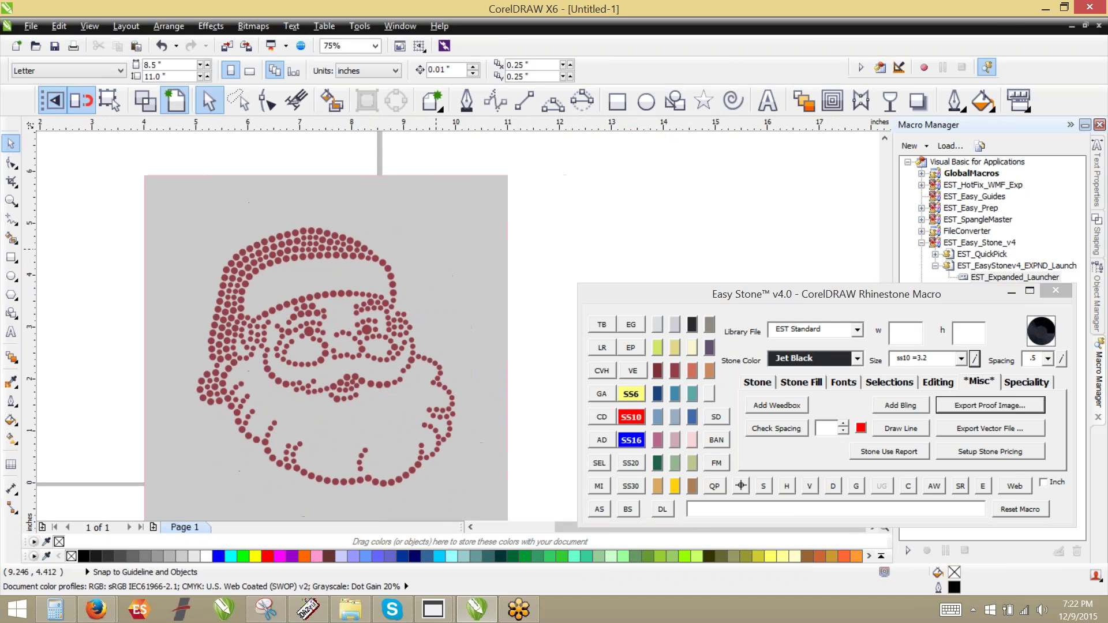
Select the whole Santa design, open its color definition and assign the 204,204,204 background shape as the weedbox.
scroll(571, 203, down, 1)
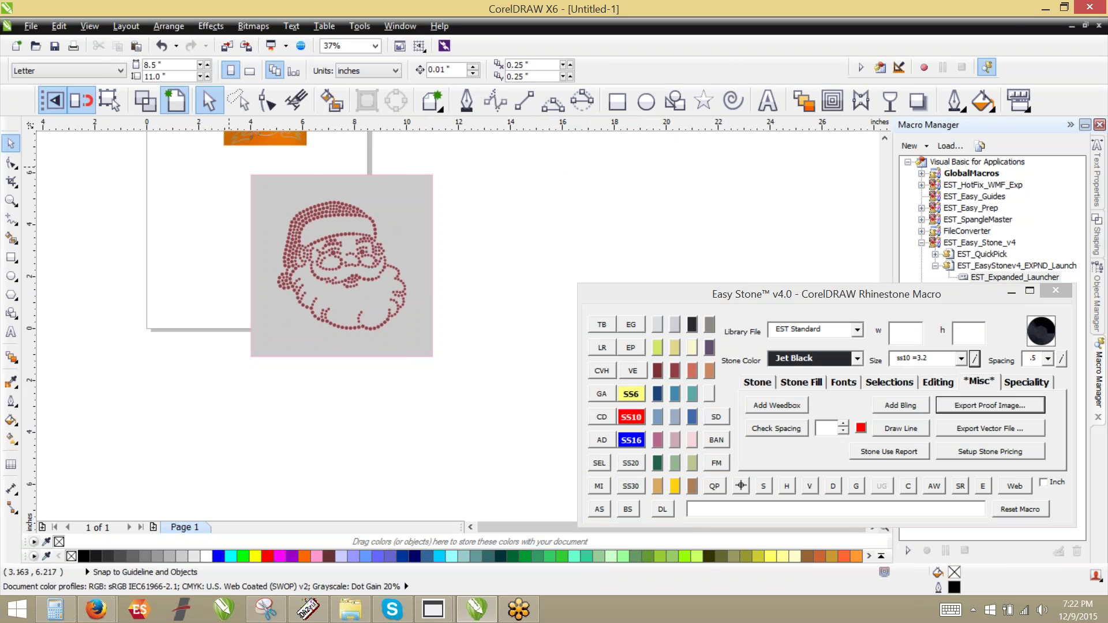
drag(229, 168, 464, 393)
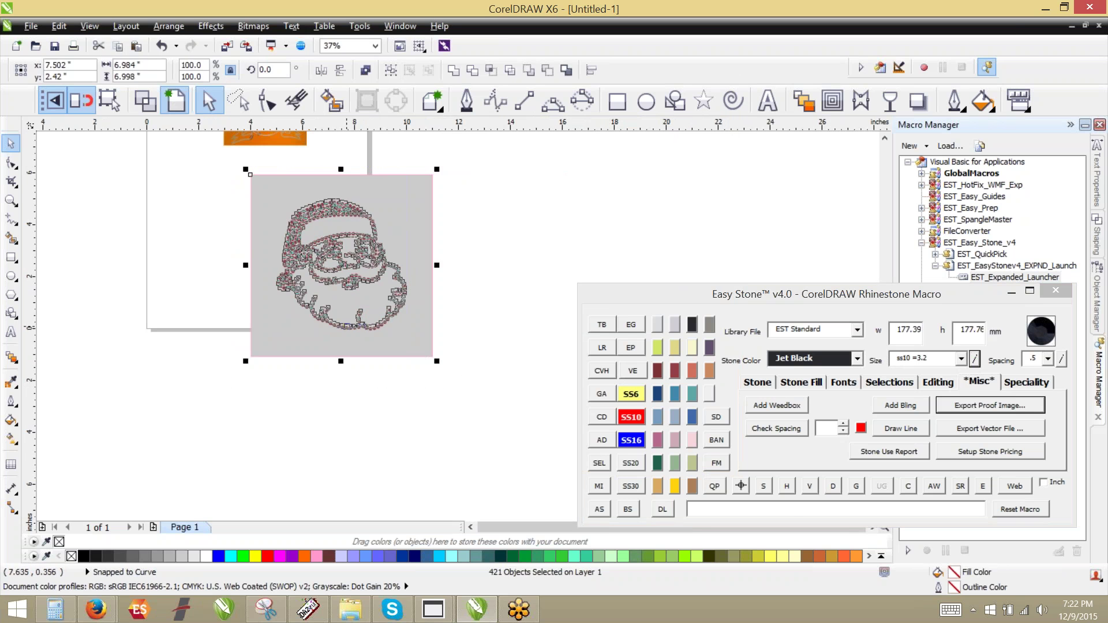
click(602, 417)
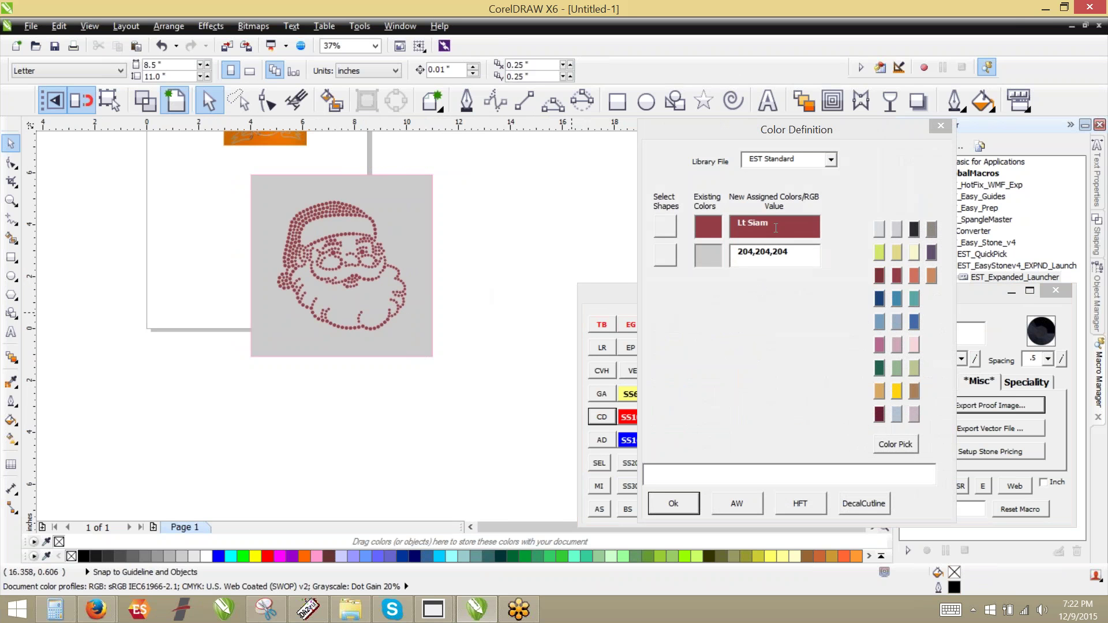
click(764, 255)
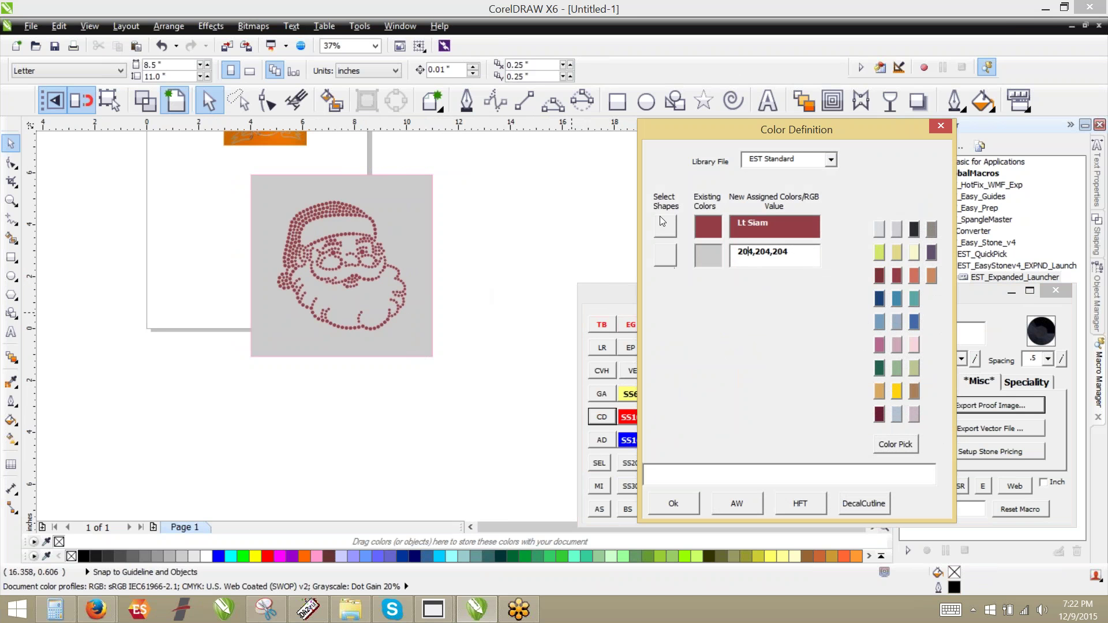
click(668, 262)
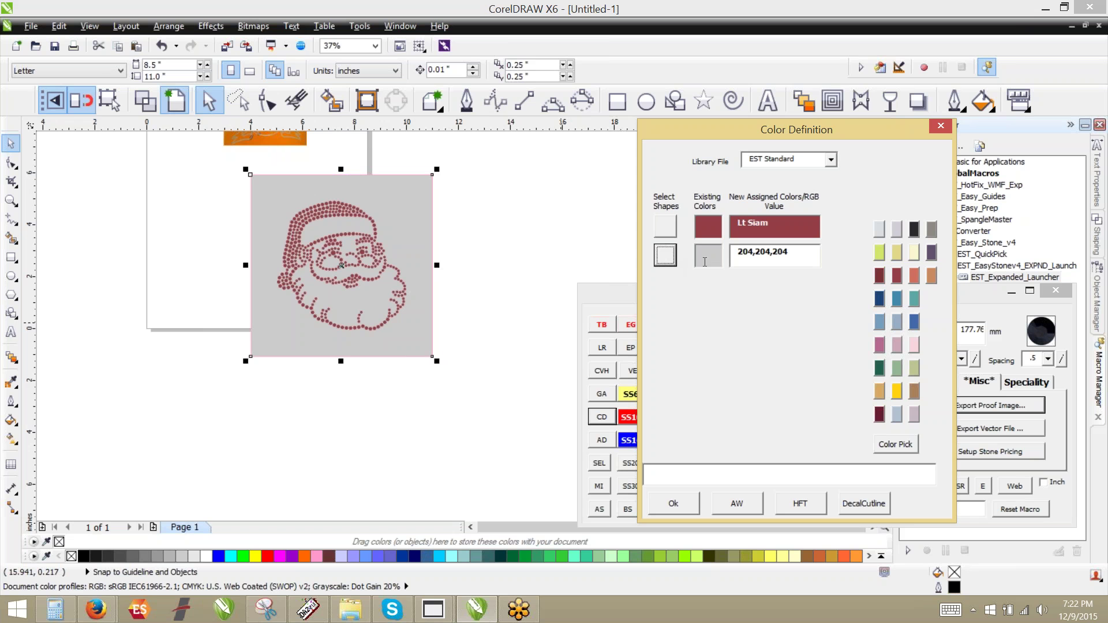
click(737, 503)
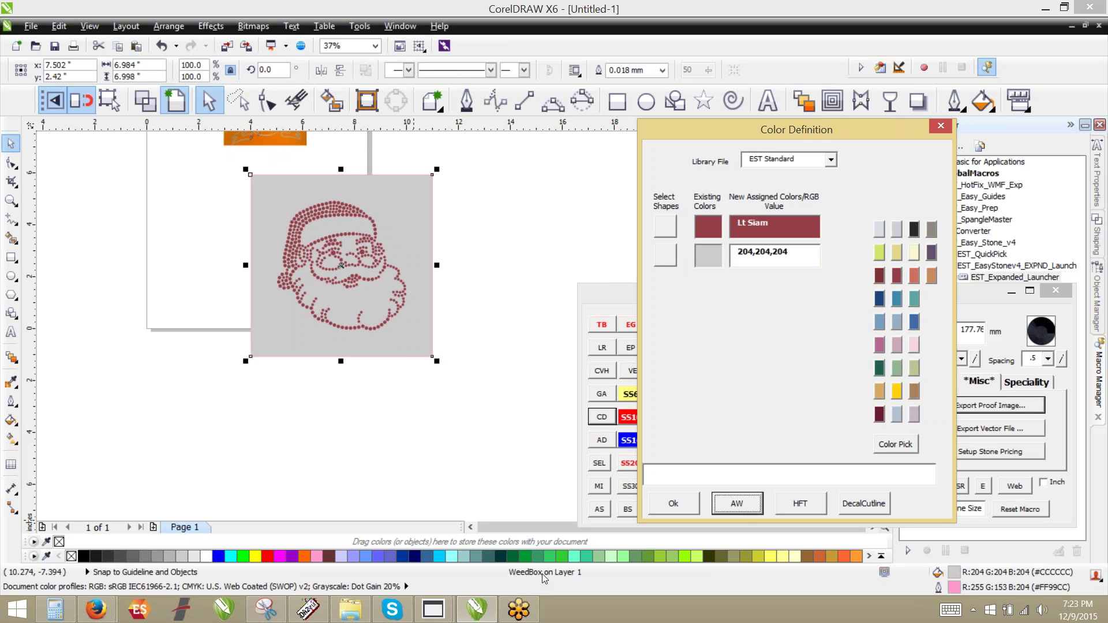
Reassign the Lt Siam stones to Hot Pink and apply the color definition to the Santa design.
click(314, 4)
key(ctrl+z)
click(782, 225)
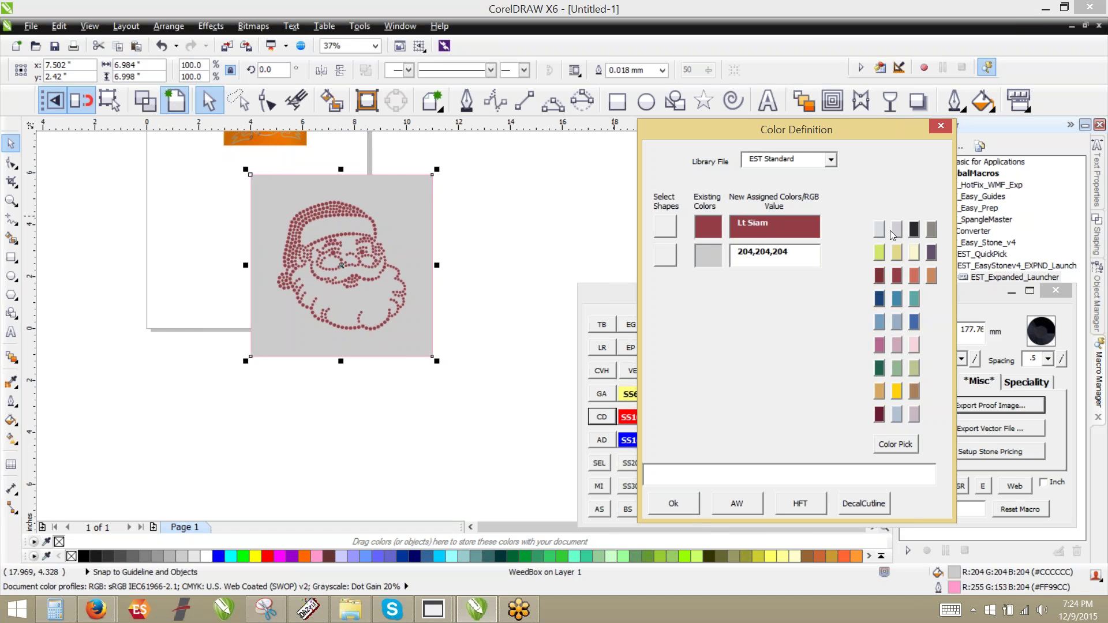
click(879, 345)
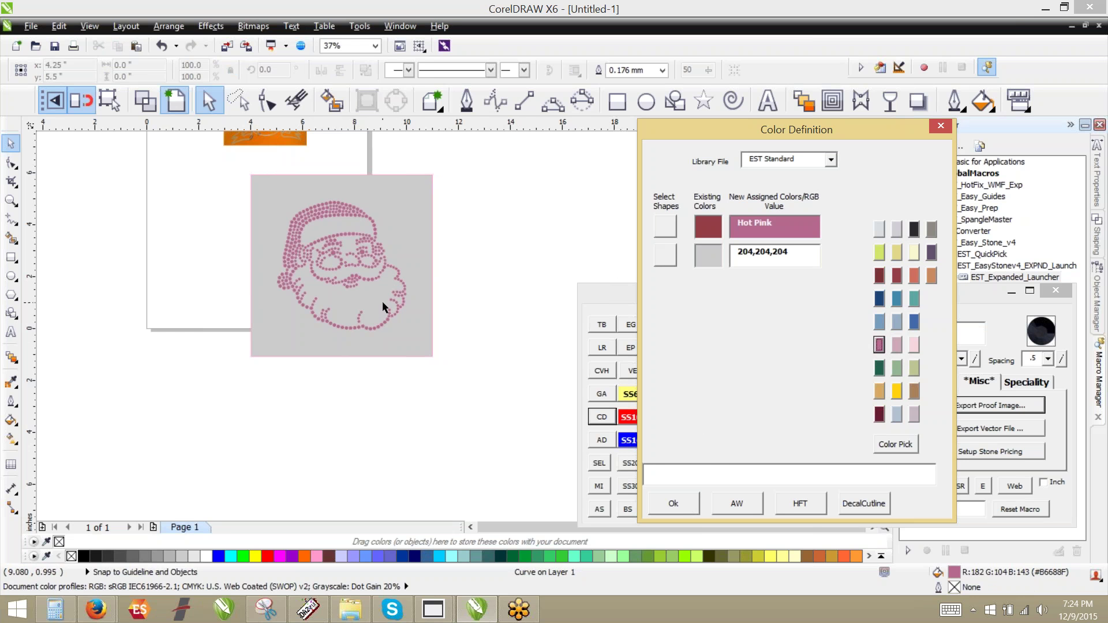
click(681, 504)
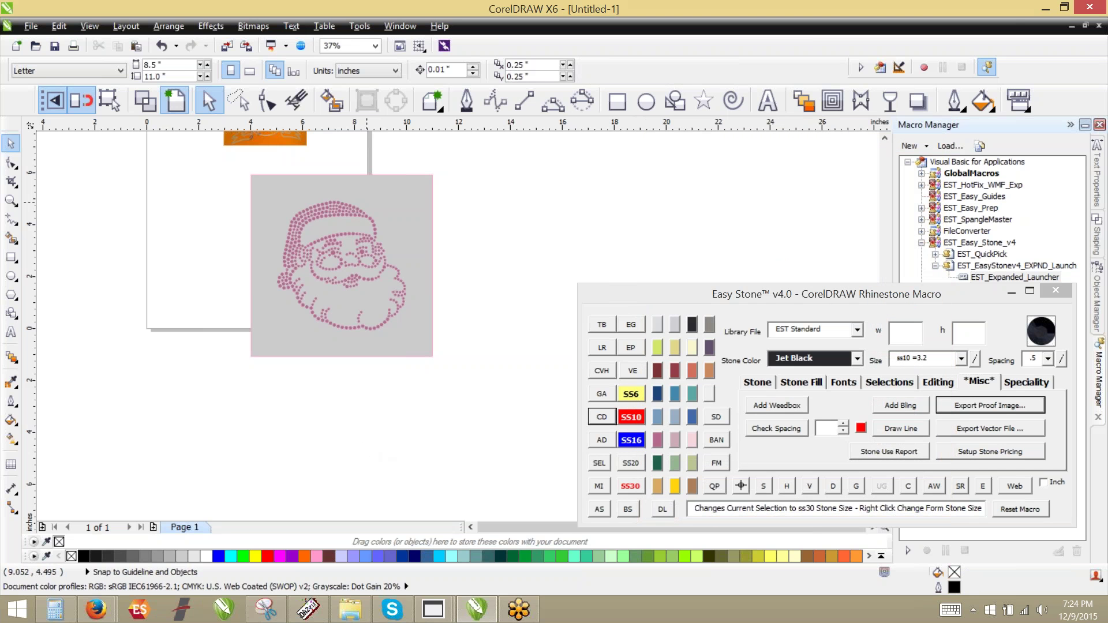
Verify the converted sizes of two pink hat stones and an eye stone against the EST Standard default sizes.
scroll(384, 218, up, 2)
scroll(375, 238, up, 2)
click(383, 241)
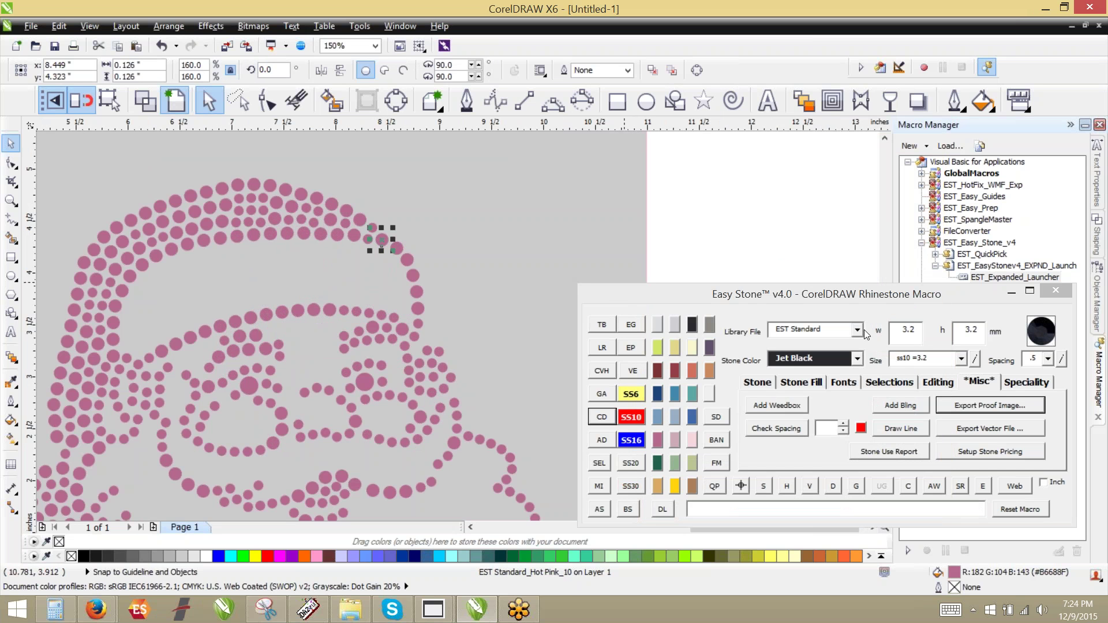
click(345, 222)
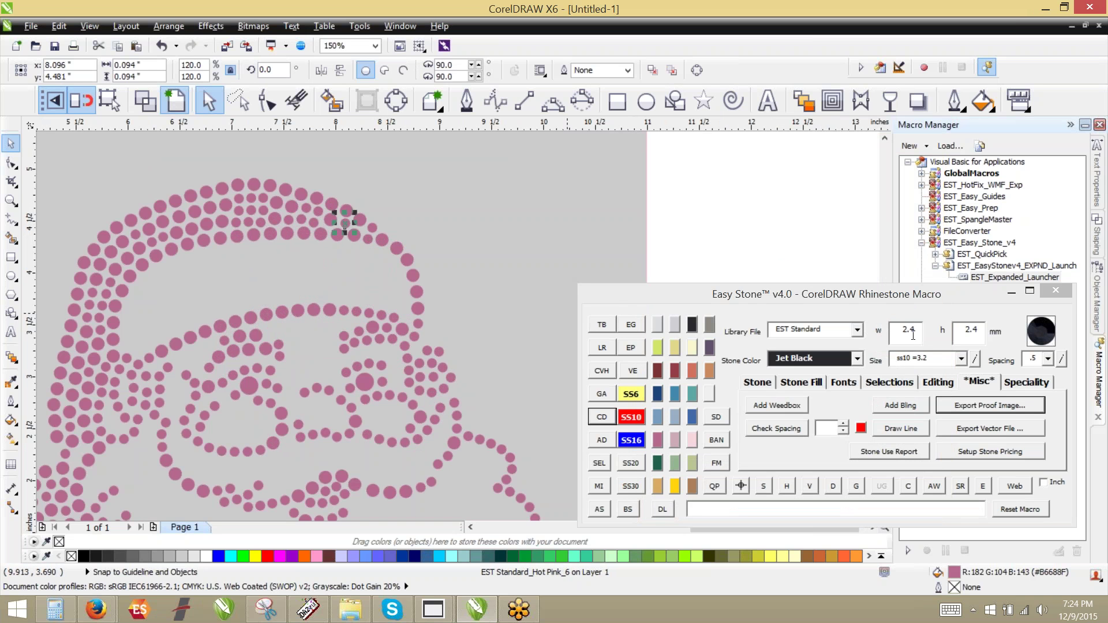
click(363, 386)
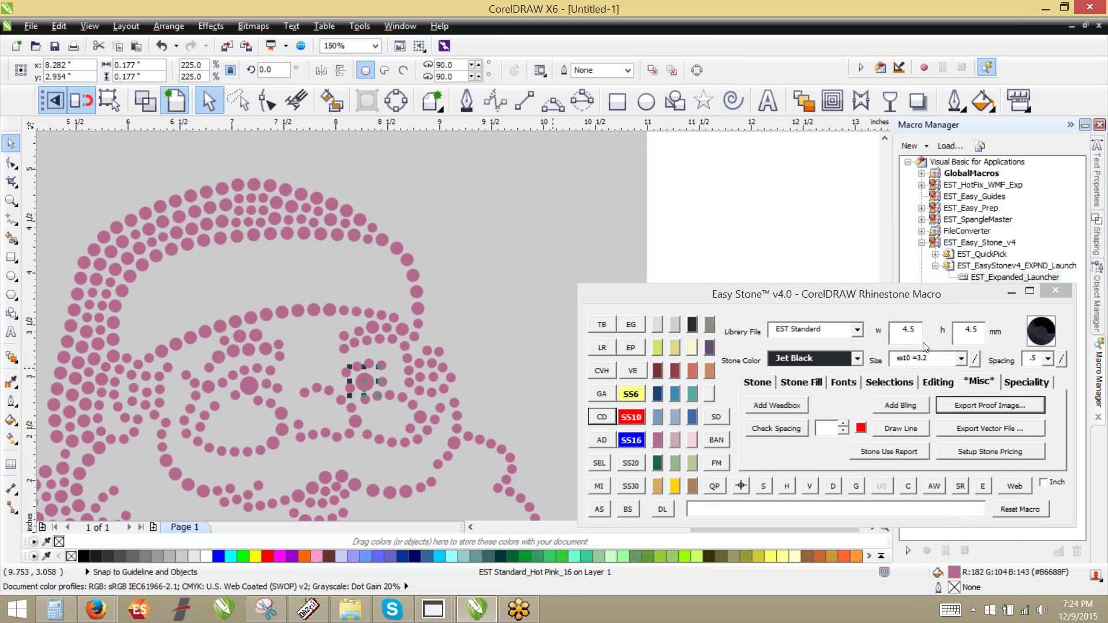
click(973, 360)
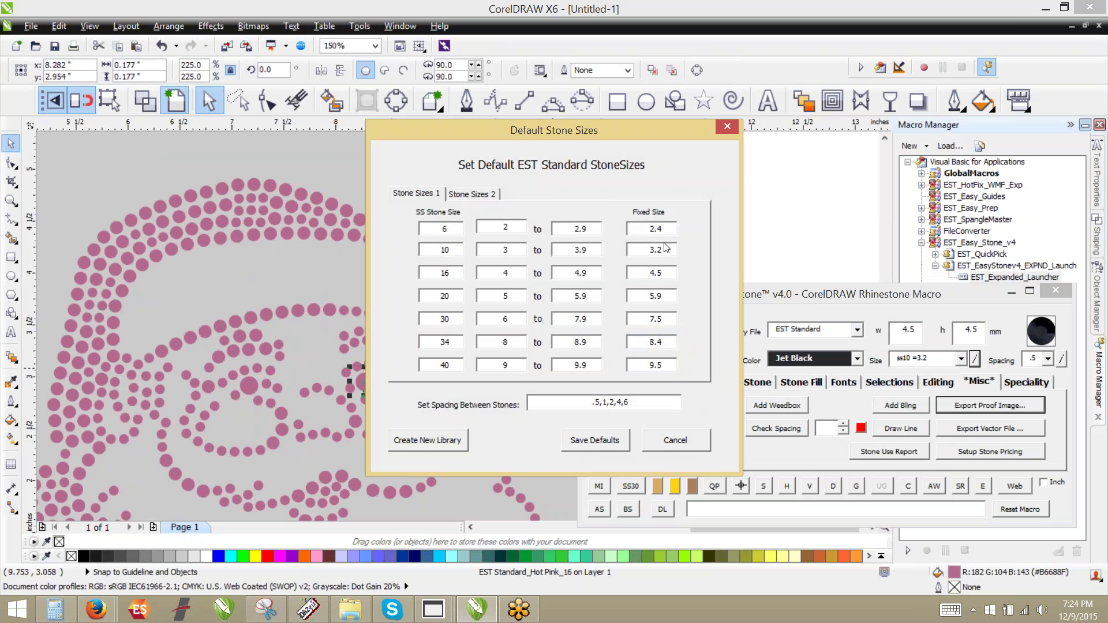
click(676, 446)
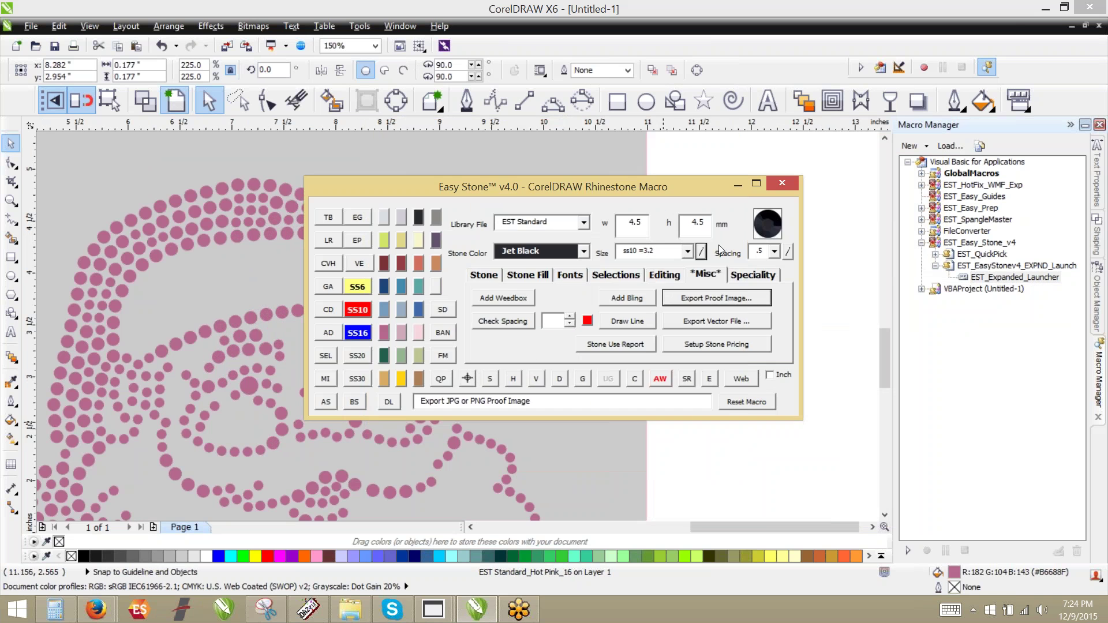
Move the Easy Stone macro window clear of the Santa design and deselect the eye stone.
drag(678, 139, 939, 288)
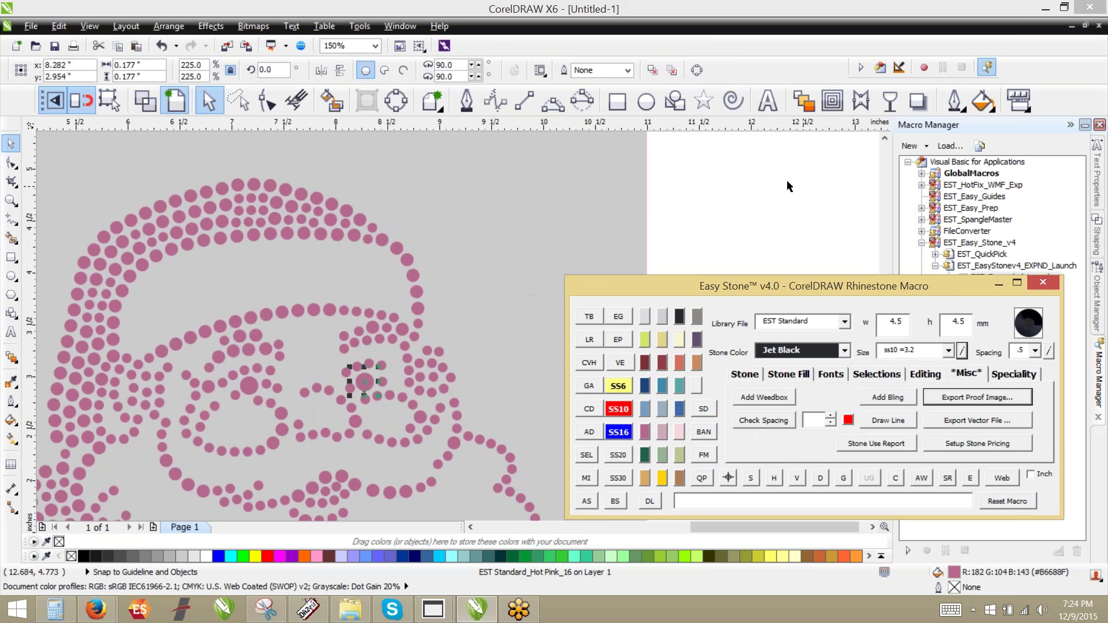
click(751, 188)
scroll(348, 233, down, 1)
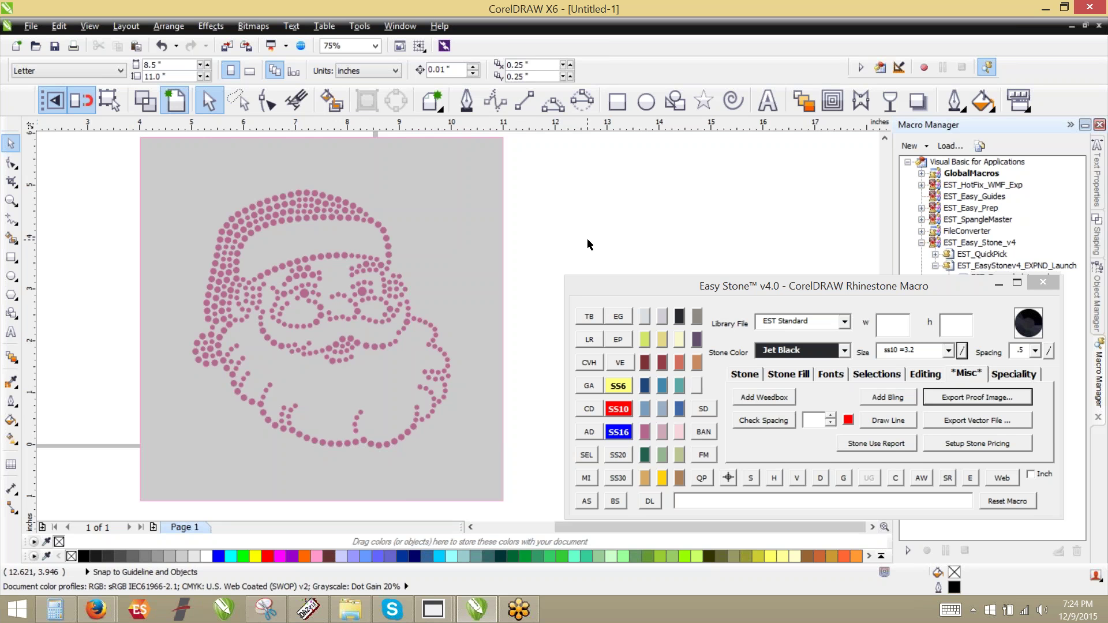
scroll(562, 240, down, 1)
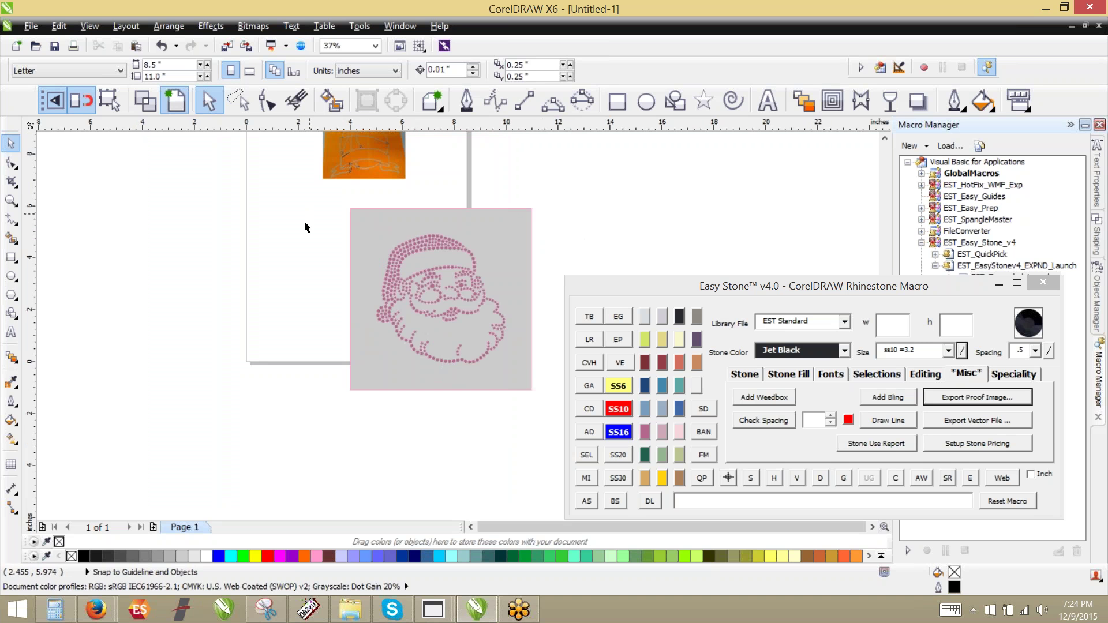
scroll(327, 213, up, 1)
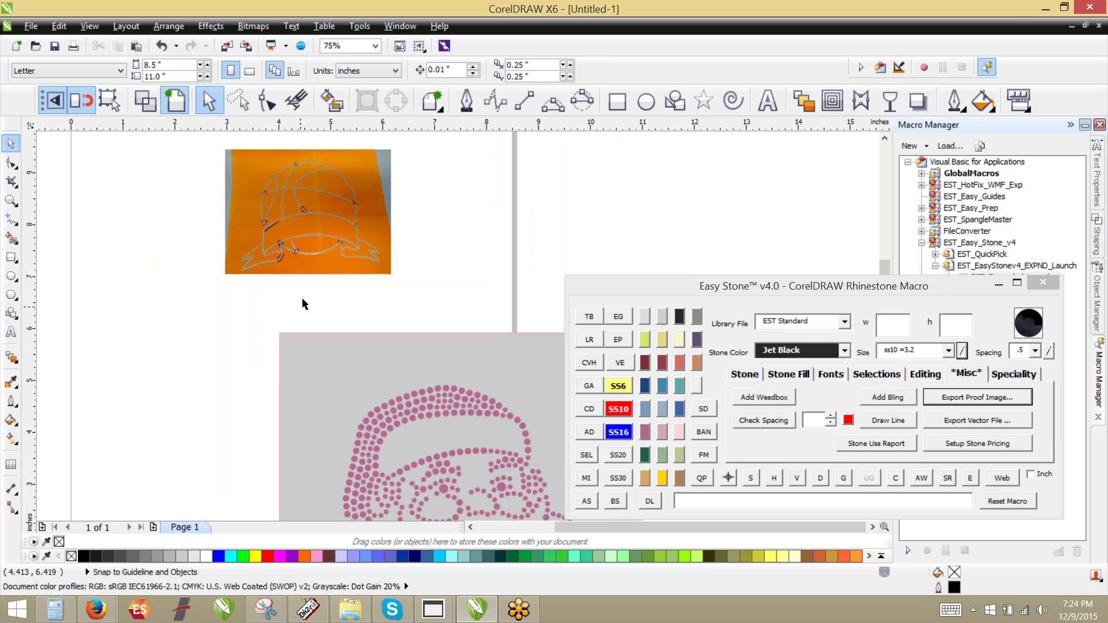
Delete the Santa design together with its gray background shape.
scroll(304, 304, up, 1)
scroll(371, 314, down, 1)
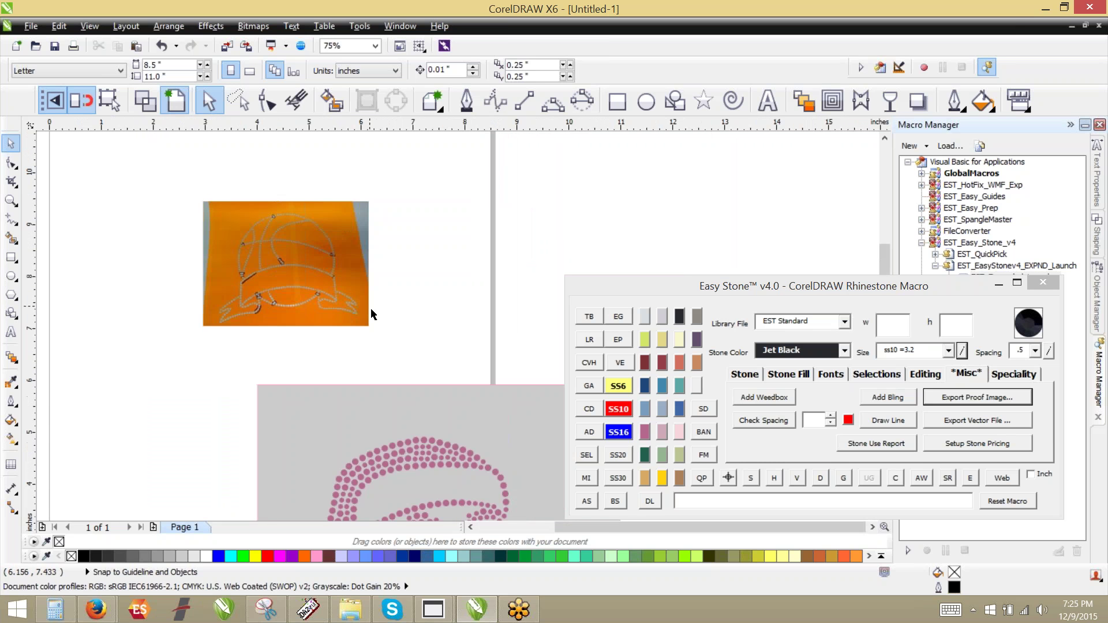
scroll(381, 346, down, 2)
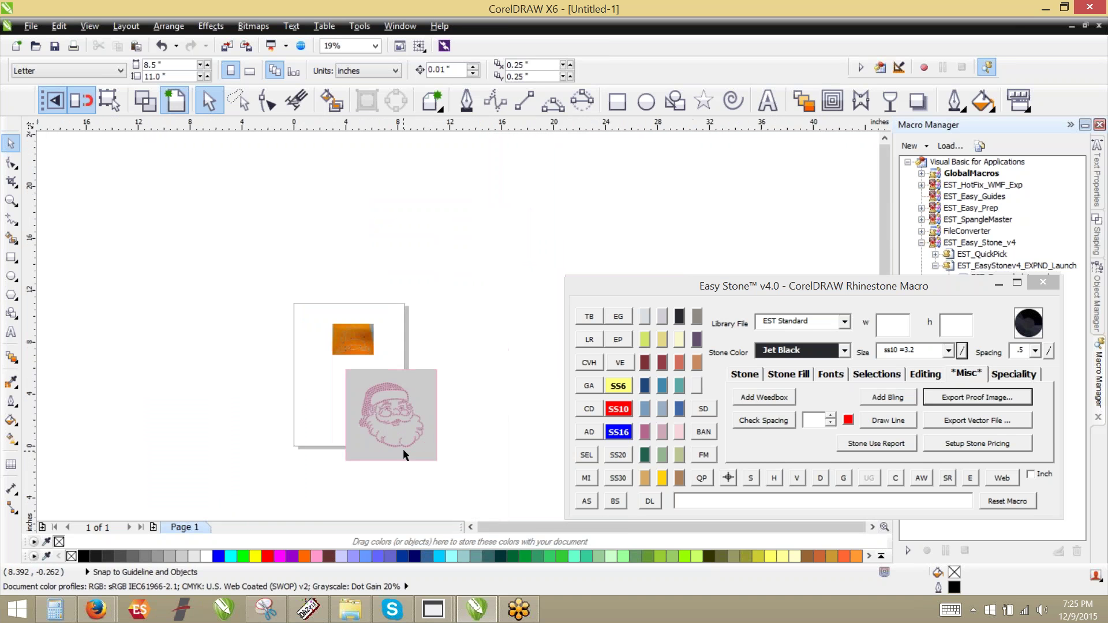
scroll(403, 448, up, 2)
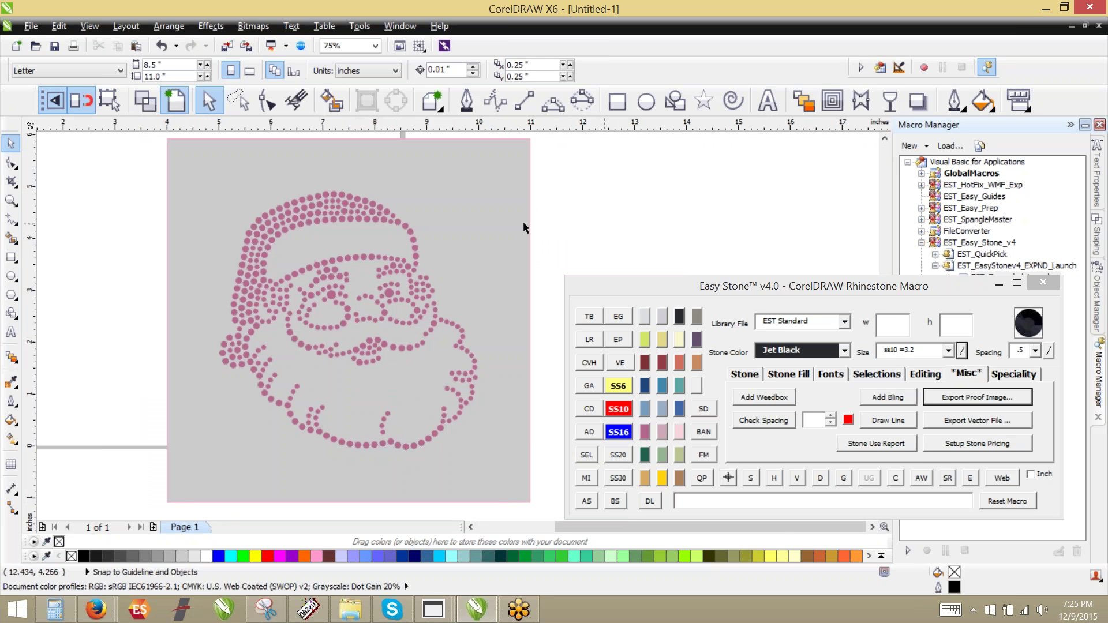
scroll(440, 315, down, 1)
drag(271, 221, 536, 448)
key(Delete)
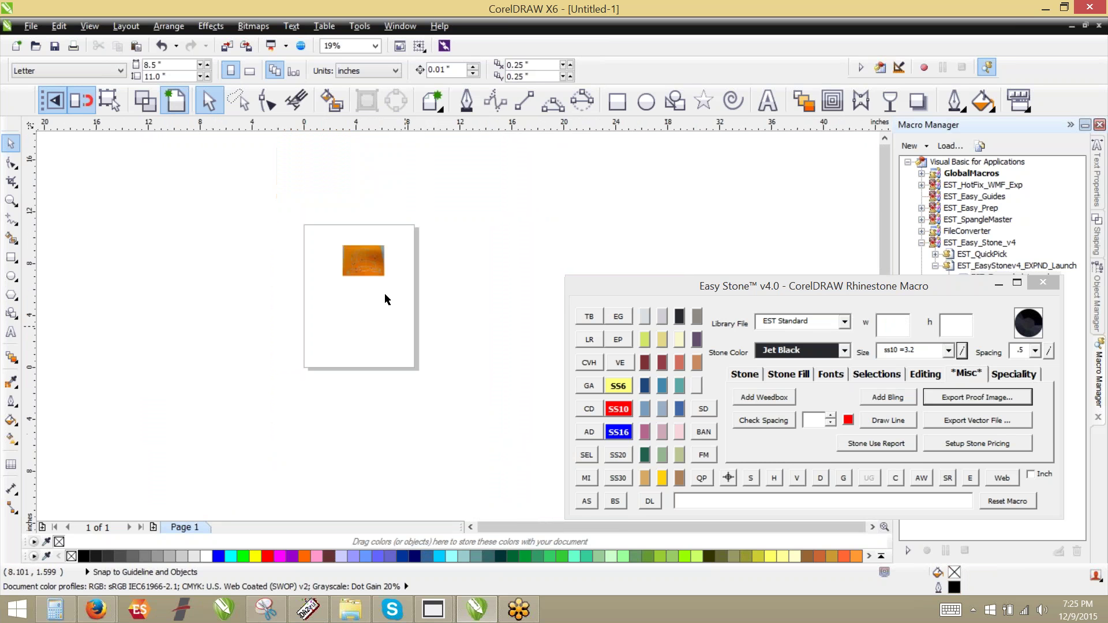
Delete the orange cap photo from the page.
scroll(380, 258, up, 2)
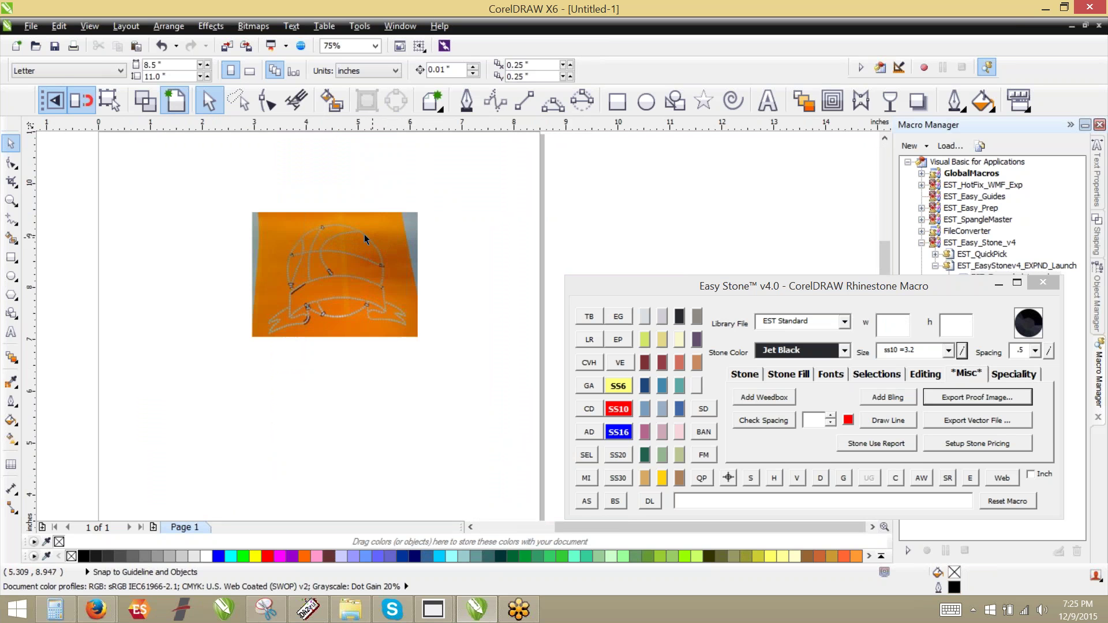
drag(231, 189, 440, 345)
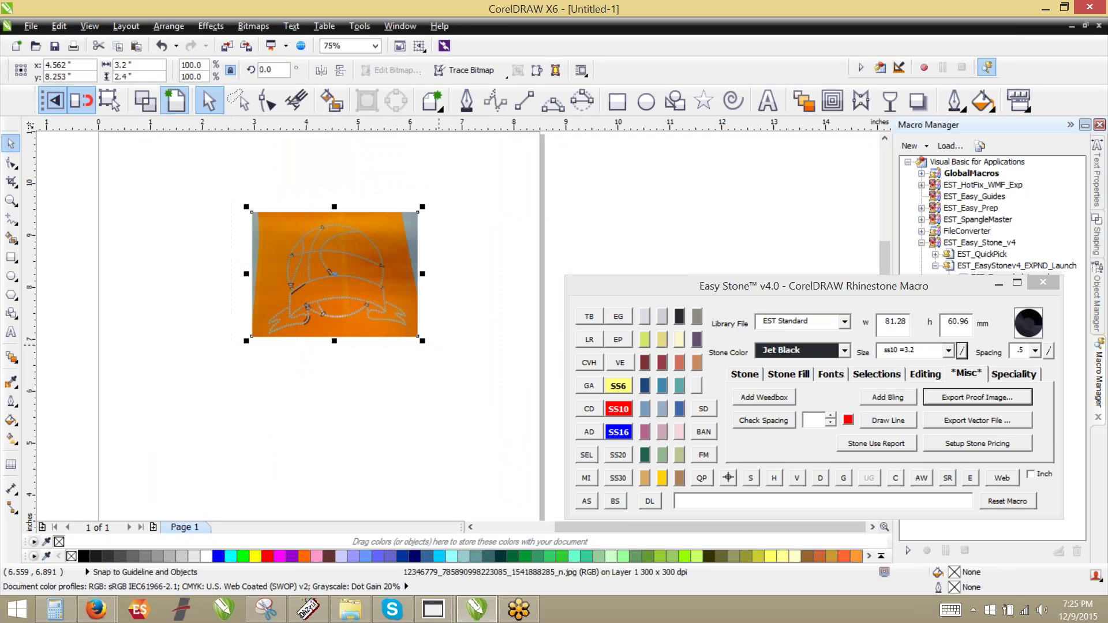
key(Delete)
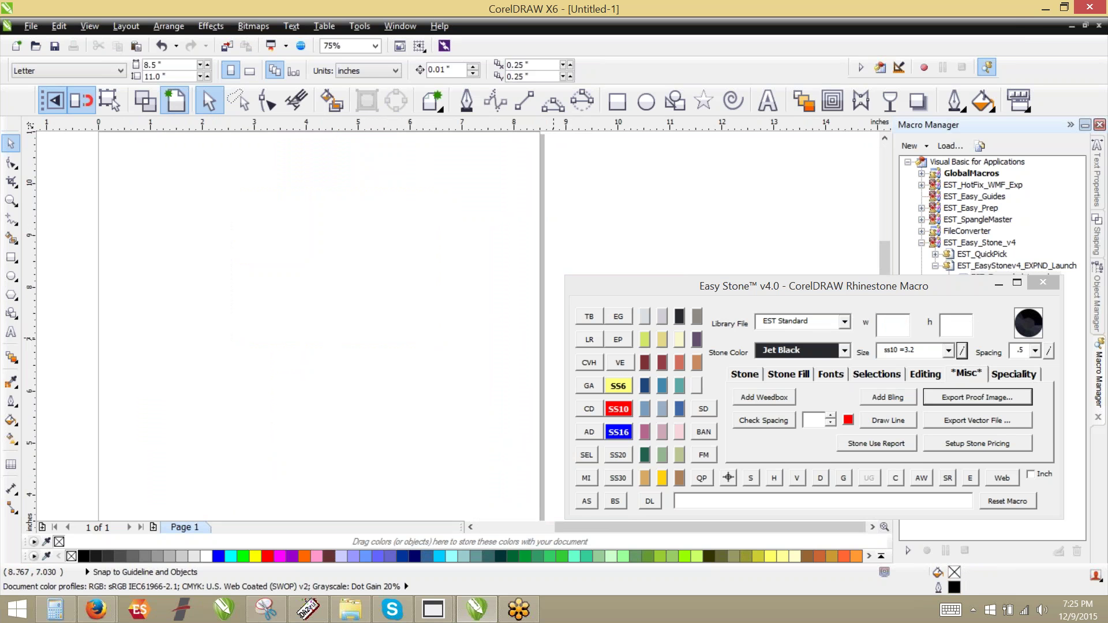
Review the EST Standard default stone sizes and close the dialog without changing anything.
click(962, 351)
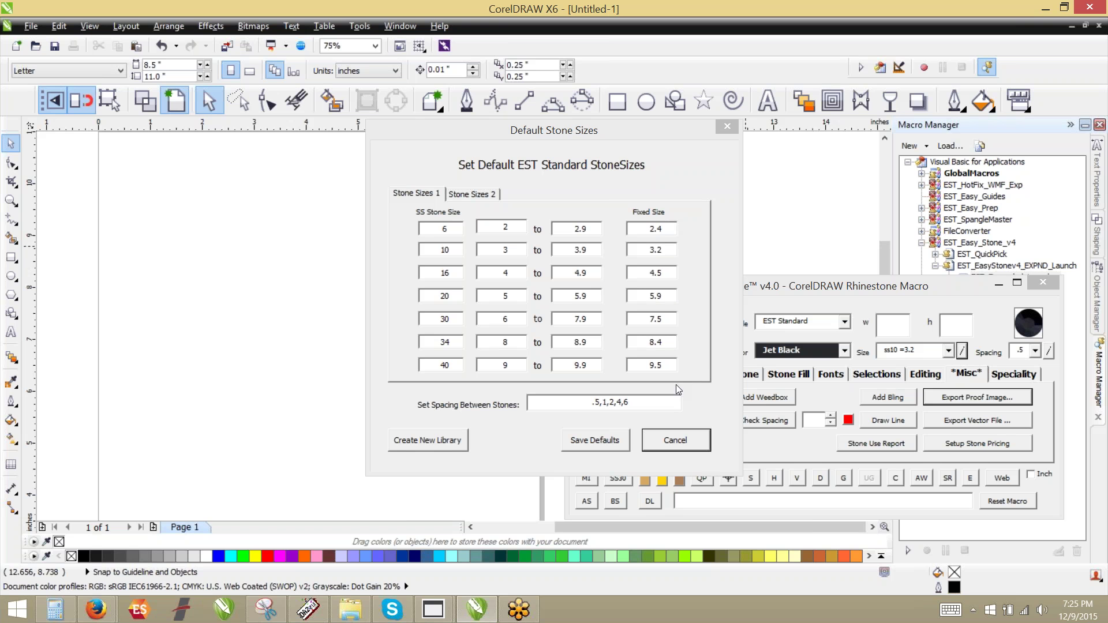
click(725, 128)
click(729, 287)
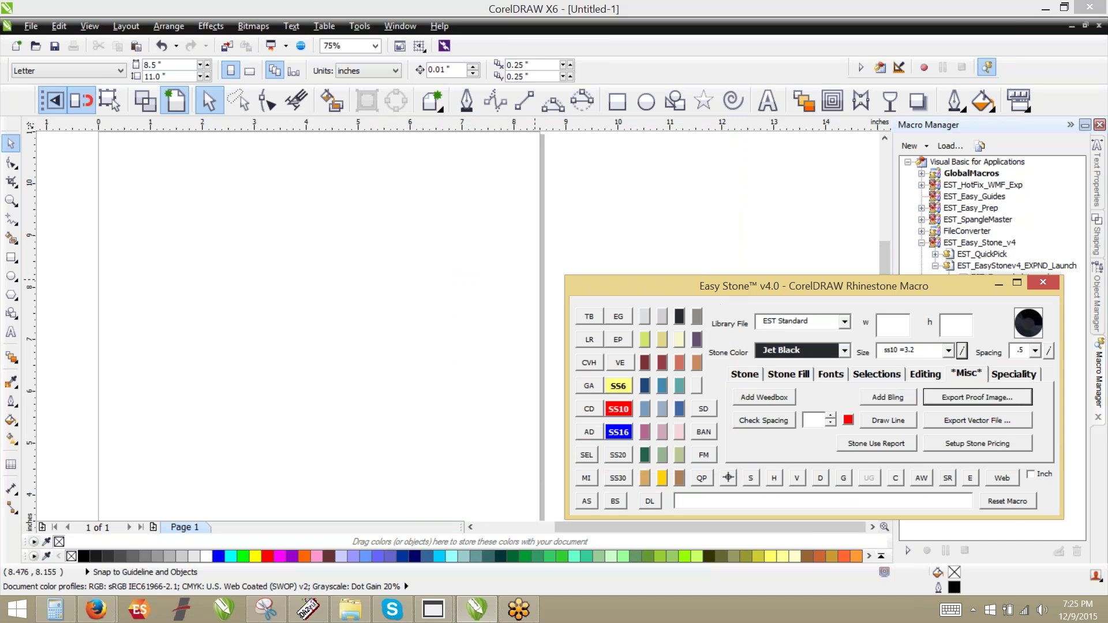
click(448, 281)
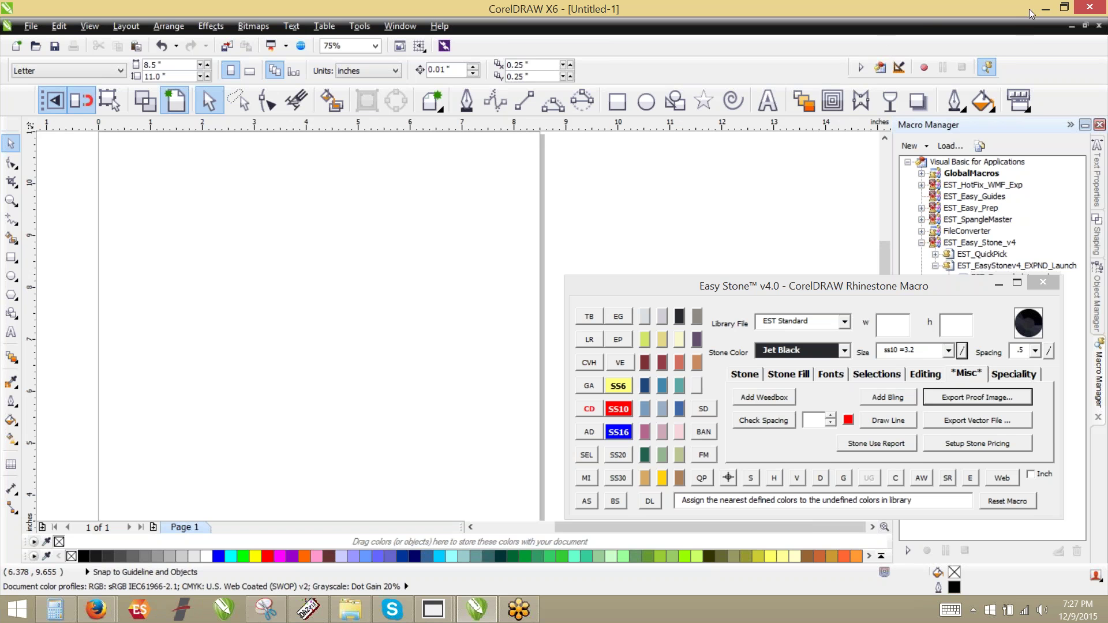
Go to the Untitled-2 document and delete the separated template layers below the colored tiger-eyes design.
key(alt+Tab)
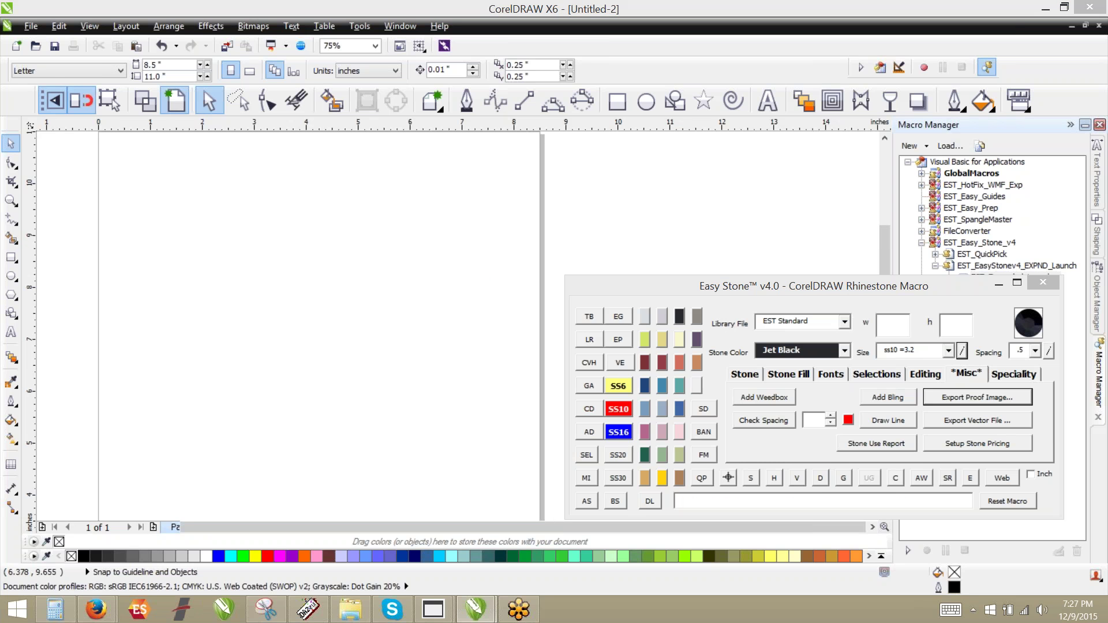
click(512, 374)
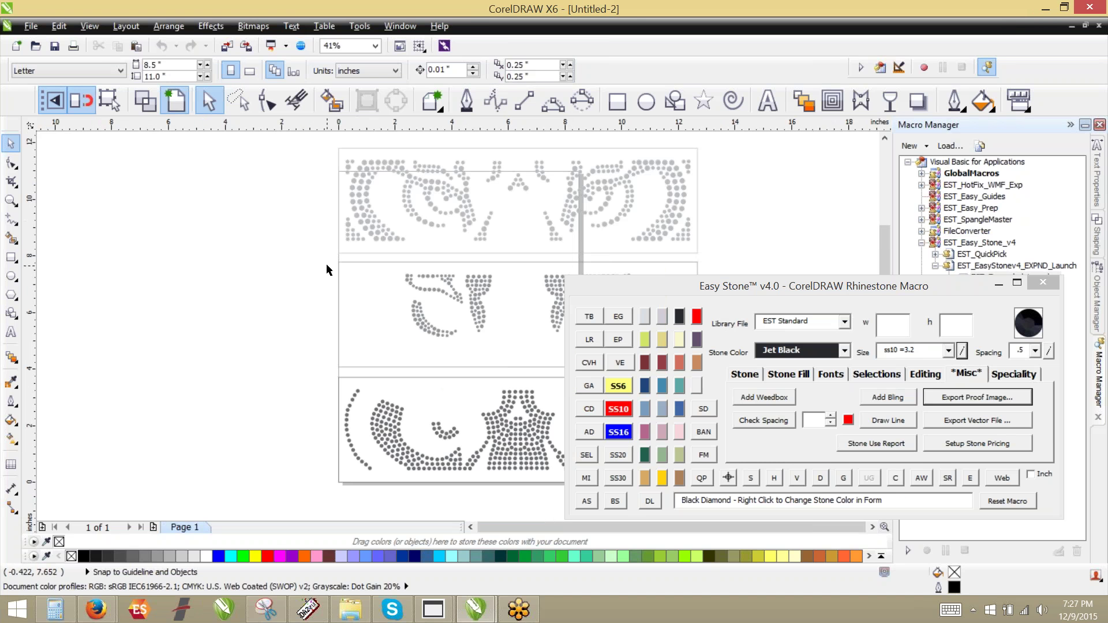
drag(312, 206, 540, 404)
scroll(435, 186, up, 2)
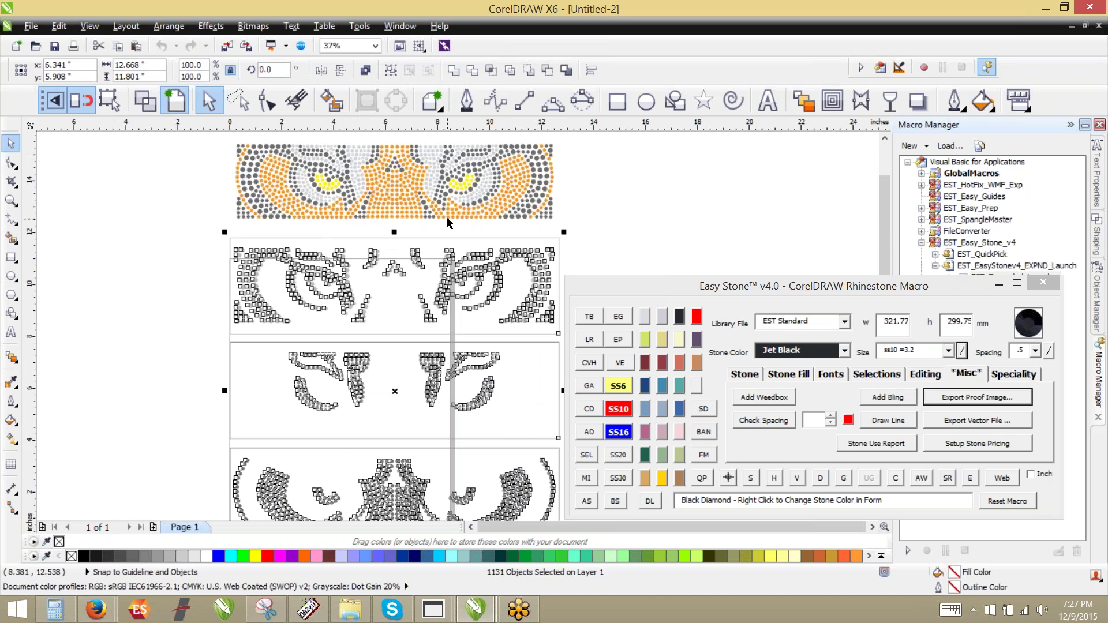
key(Delete)
scroll(426, 287, down, 2)
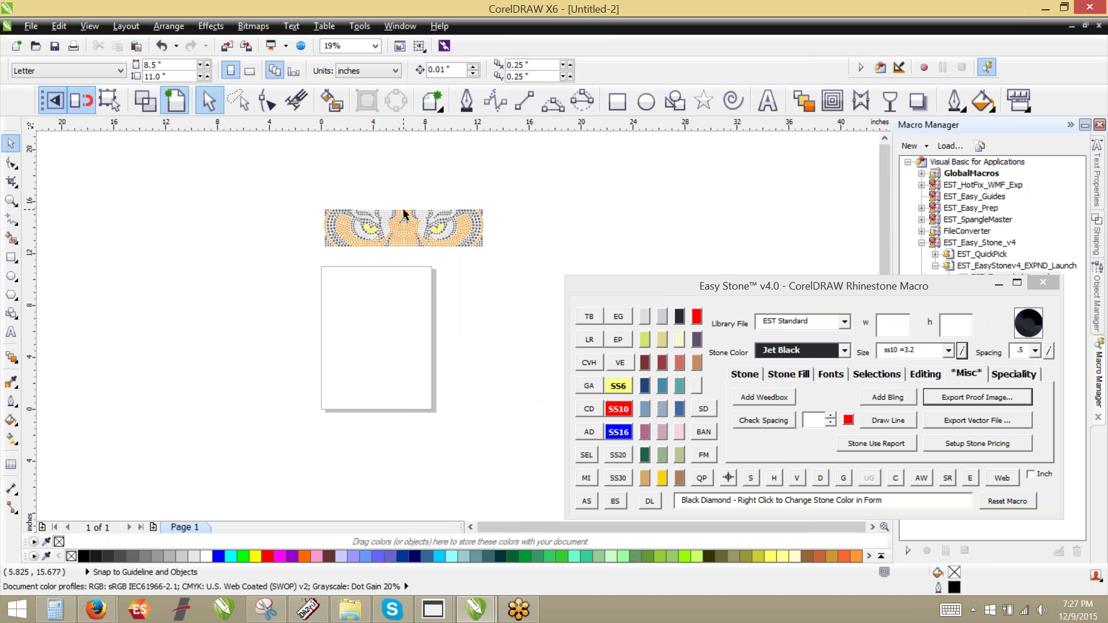
Select the whole colored tiger-eyes stone design and add a black weedbox behind it.
scroll(404, 214, up, 2)
scroll(385, 237, down, 2)
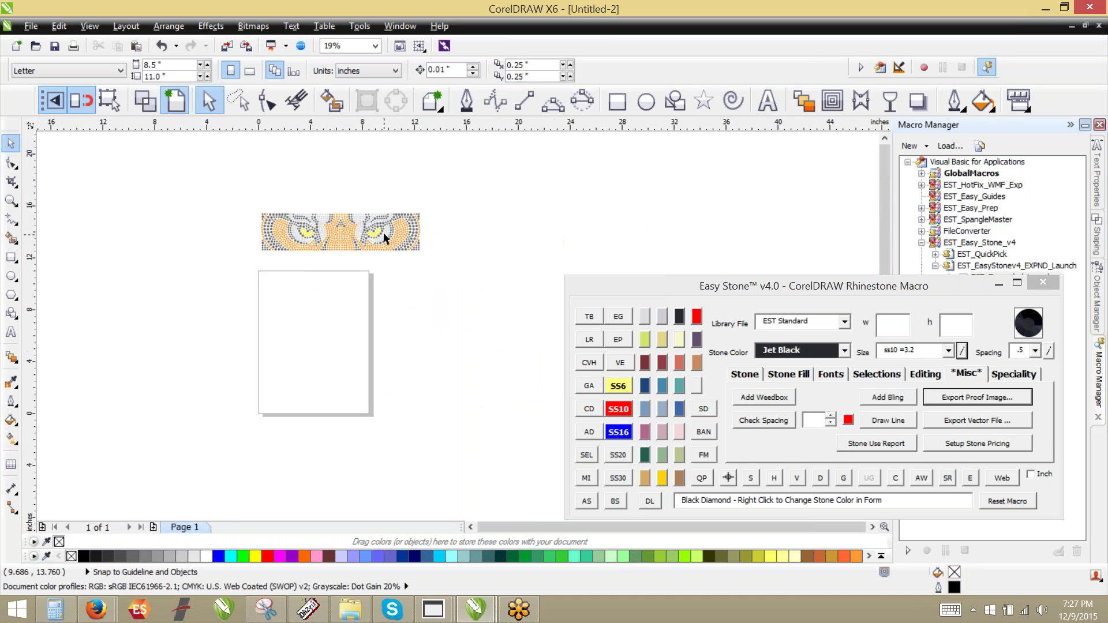
scroll(235, 224, up, 2)
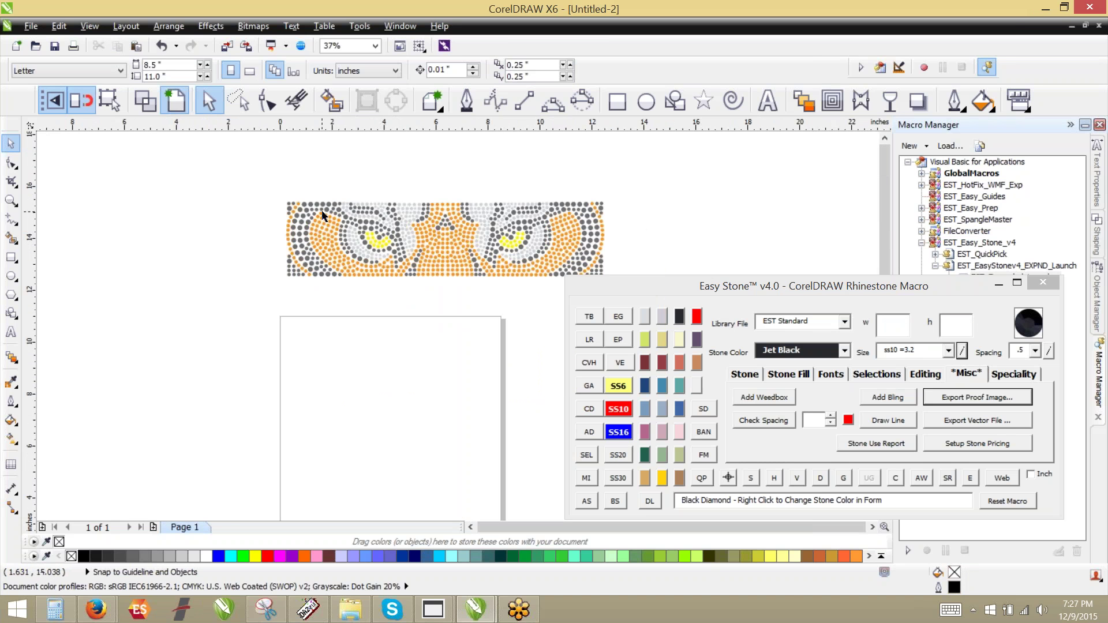
scroll(322, 216, down, 2)
scroll(456, 217, up, 2)
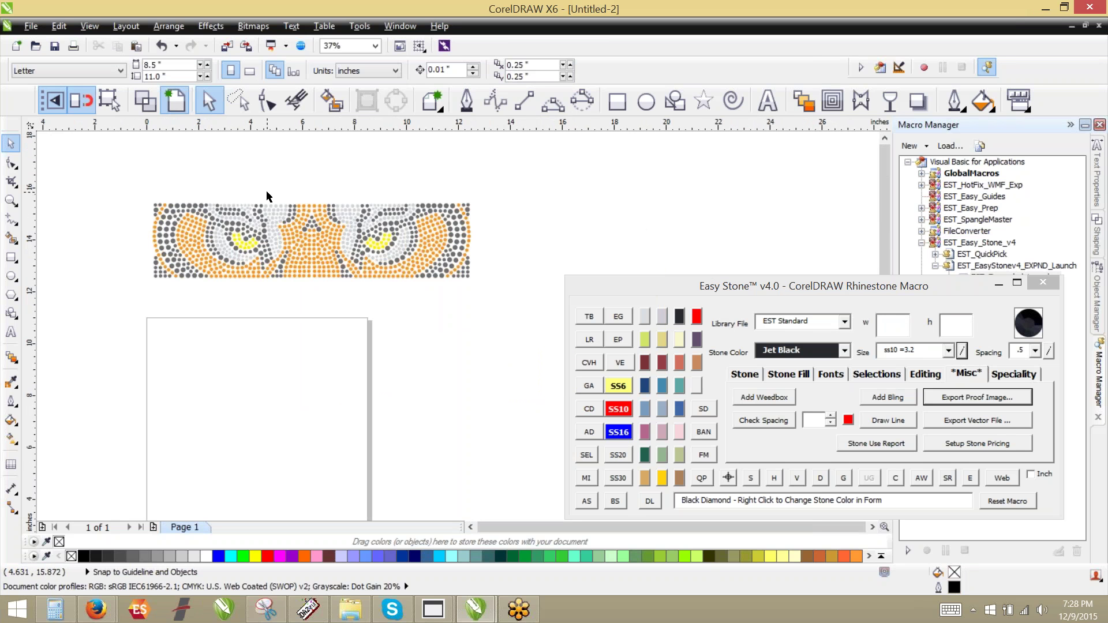
drag(107, 164, 527, 317)
click(921, 478)
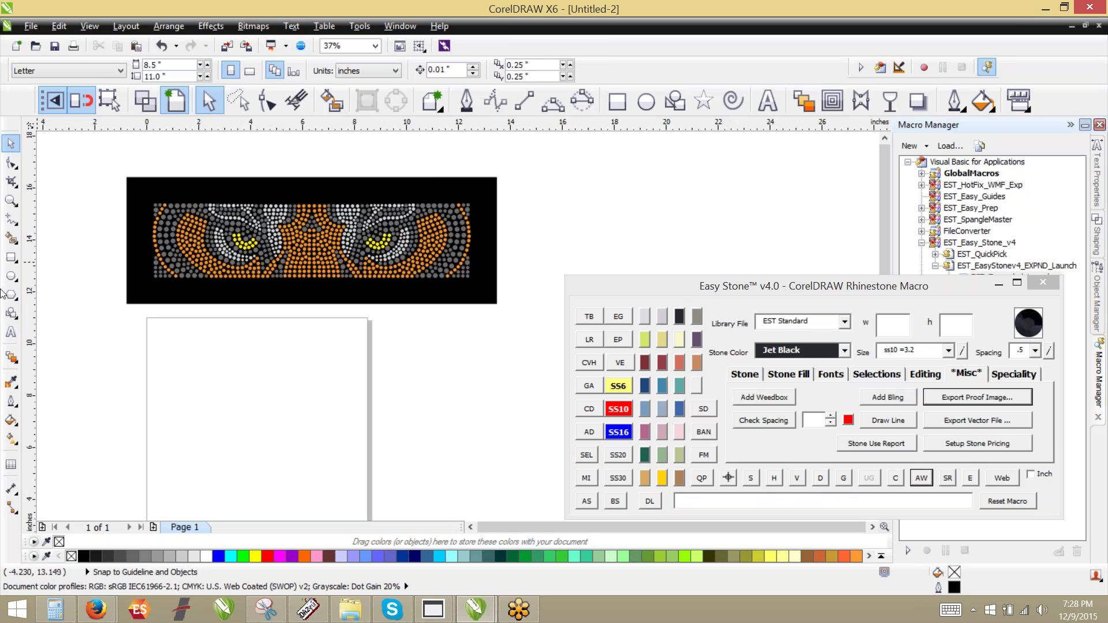
Select the tiger-eyes stones and open their color definition with the EST Standard library.
scroll(257, 222, up, 2)
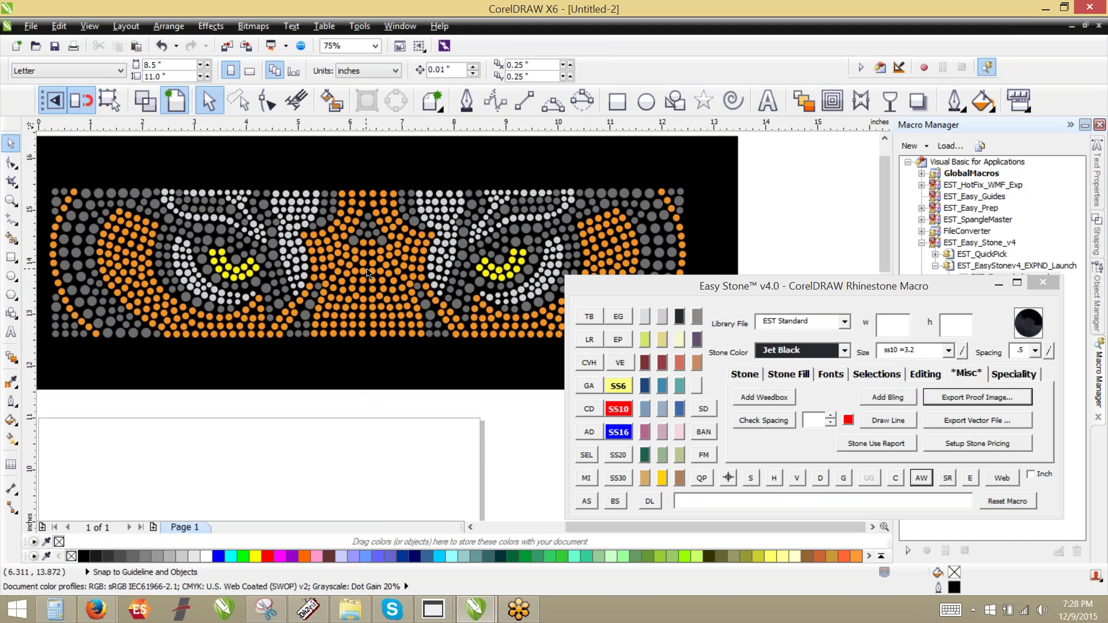
drag(778, 172, 103, 362)
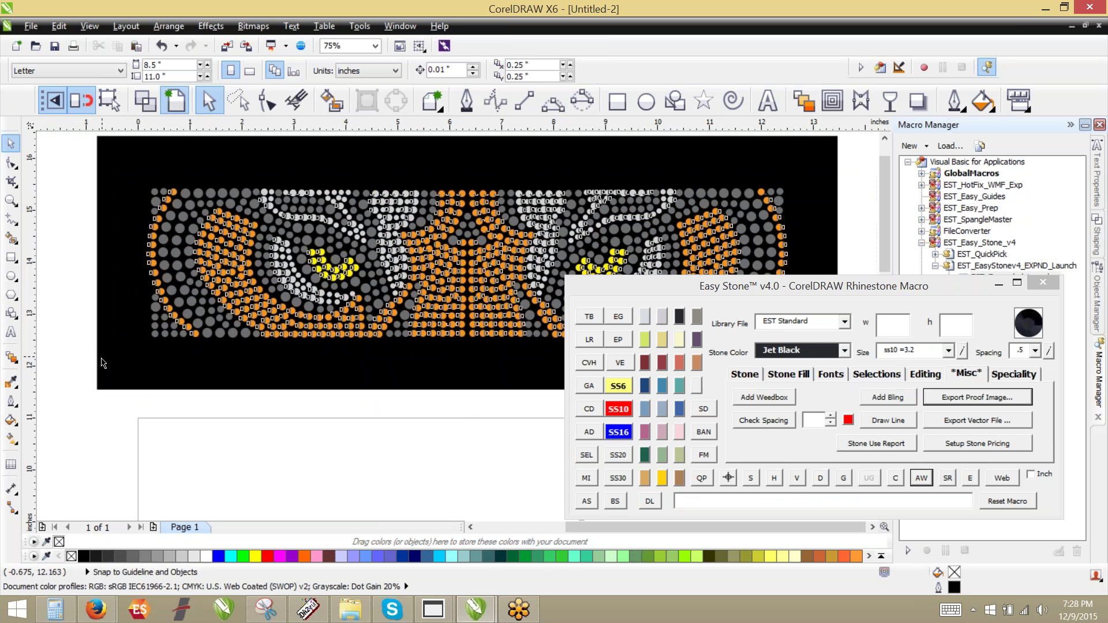
click(591, 411)
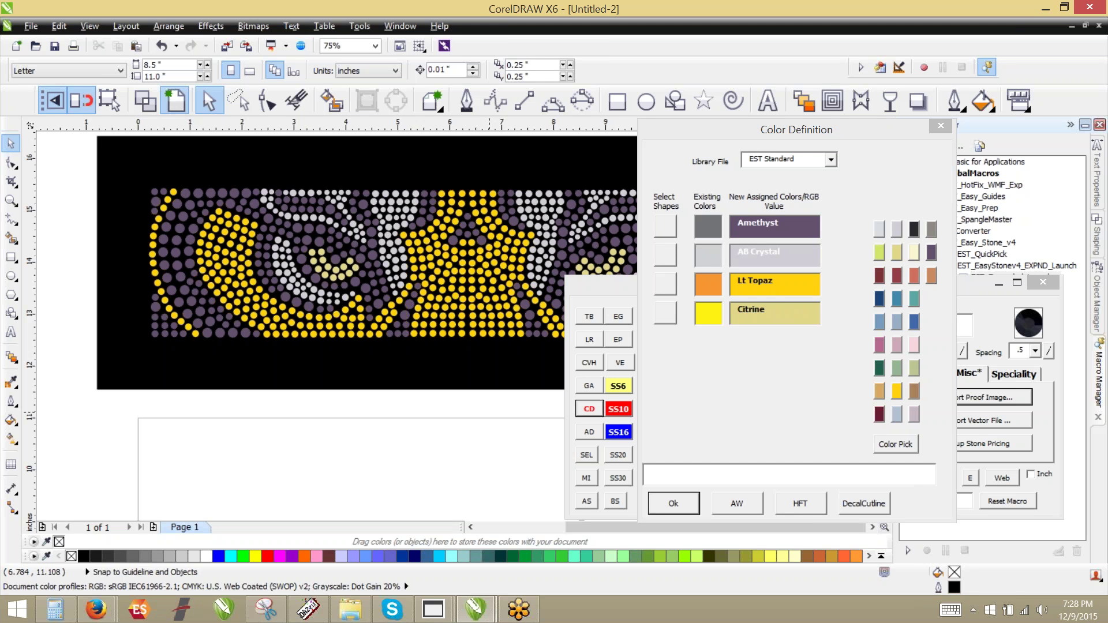
Reassign the light gray stones to Crystal, the dark gray stones to Jet Black and the yellow stones to Lt Topaz.
click(777, 255)
click(881, 231)
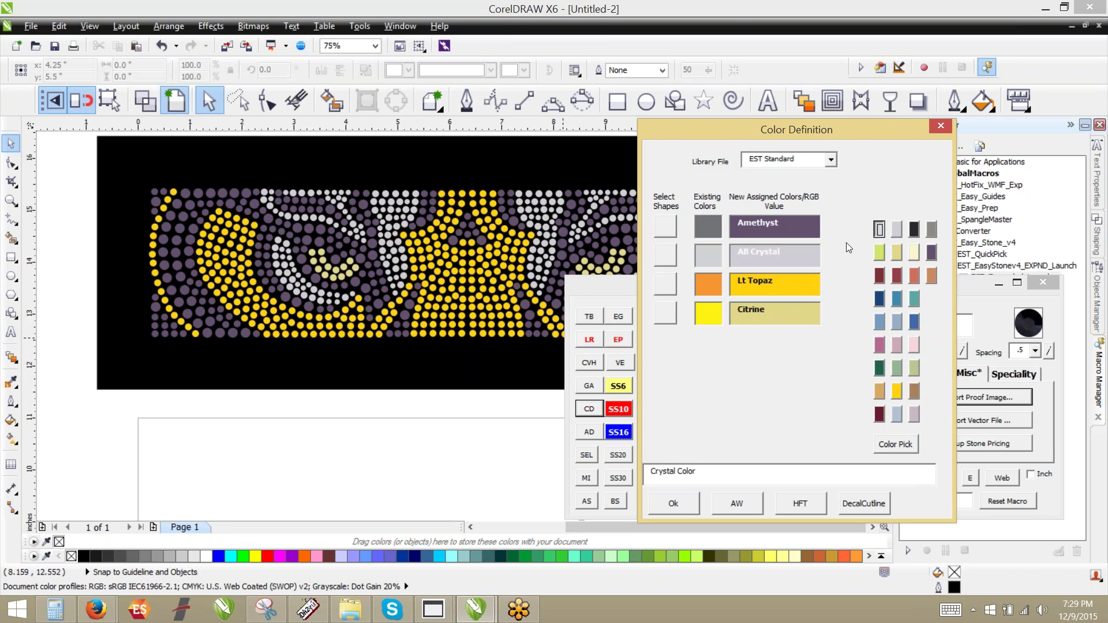
click(766, 225)
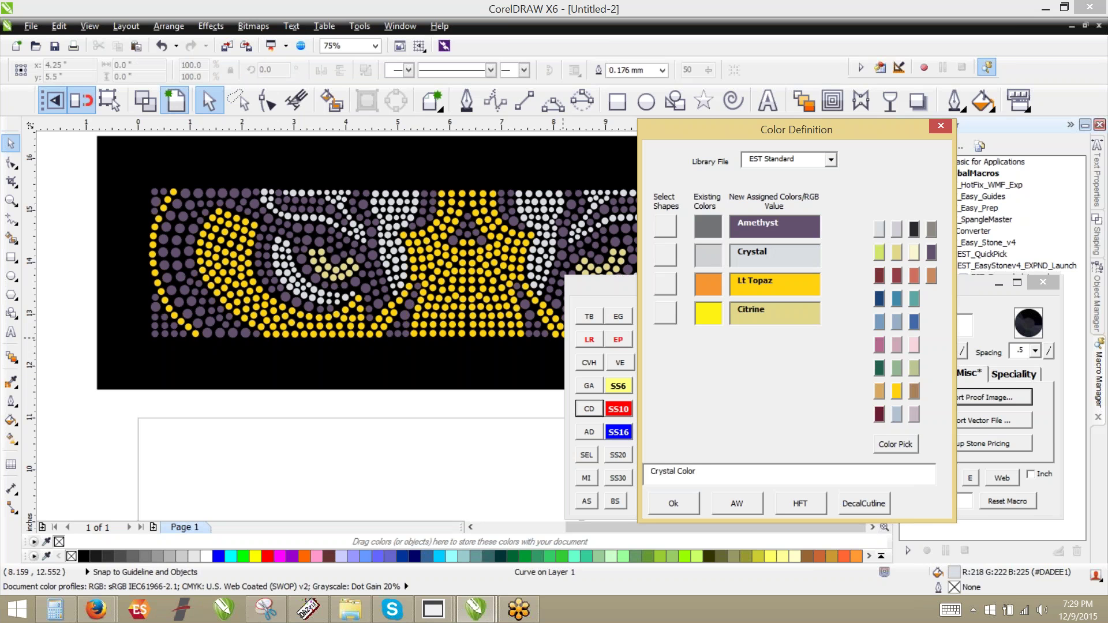
click(915, 230)
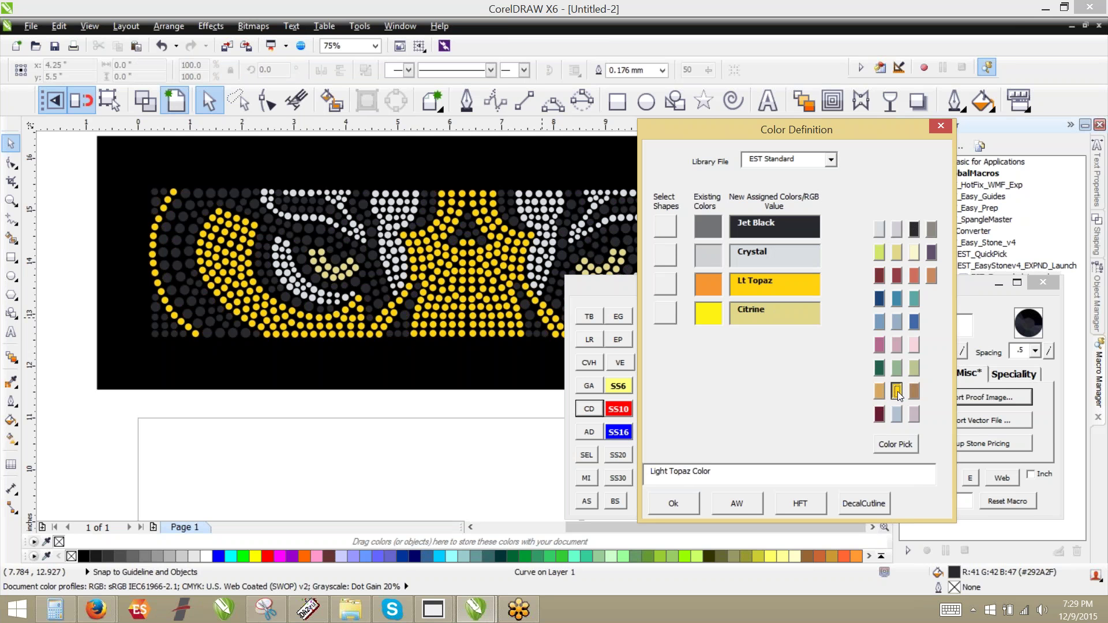
click(898, 391)
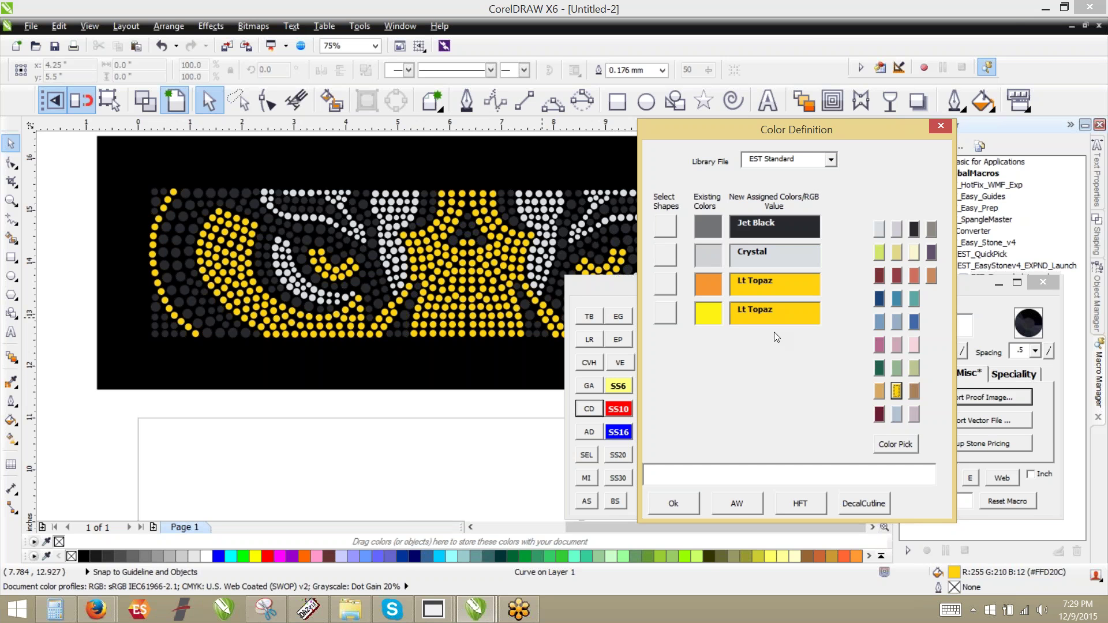
Check the sizes of a black eye stone, a Lt Topaz nose stone and a Crystal stone, and deselect.
click(446, 414)
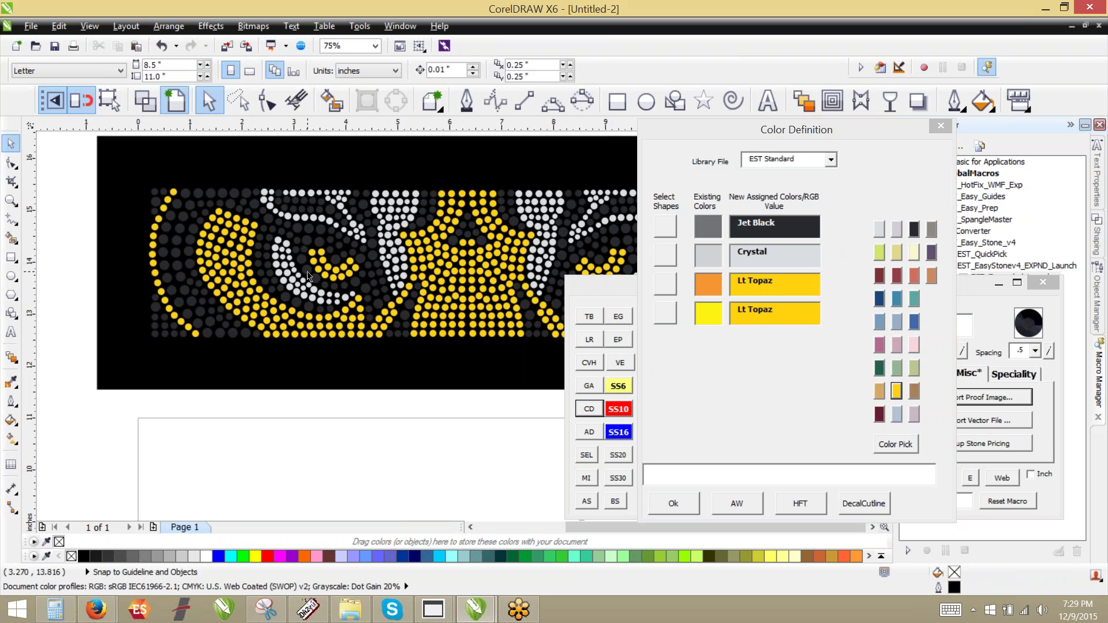
click(335, 259)
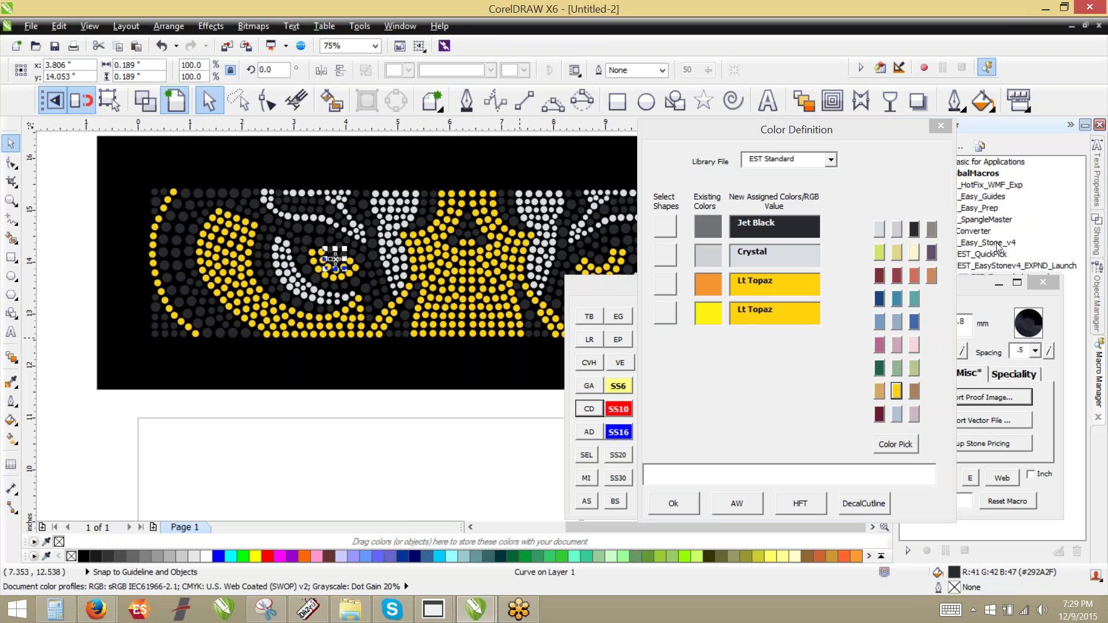
click(635, 285)
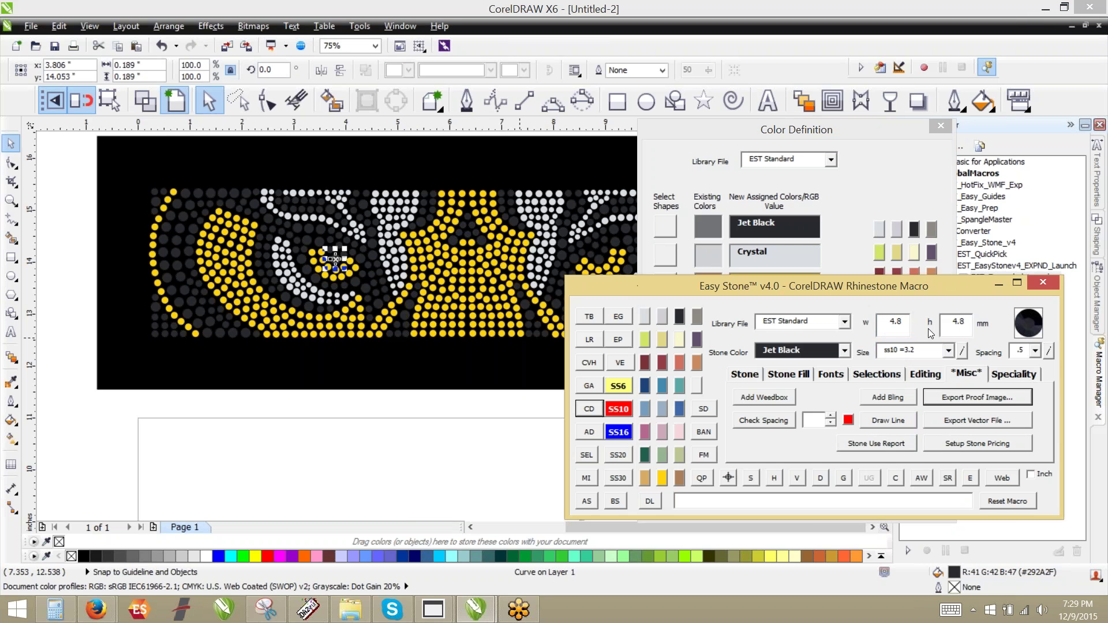
click(462, 242)
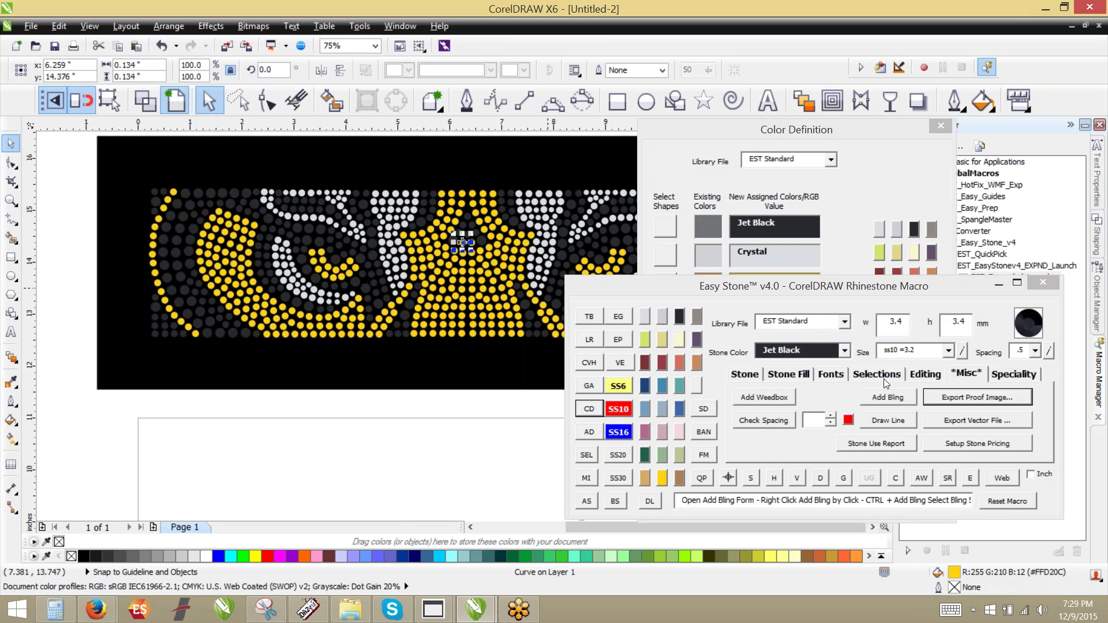
click(554, 228)
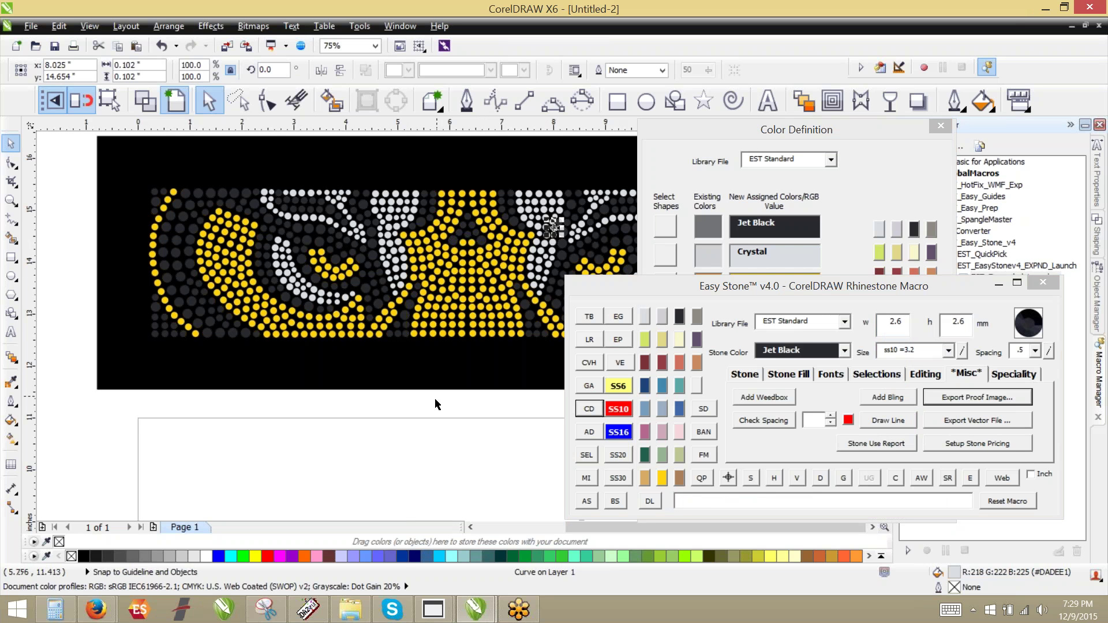
click(423, 427)
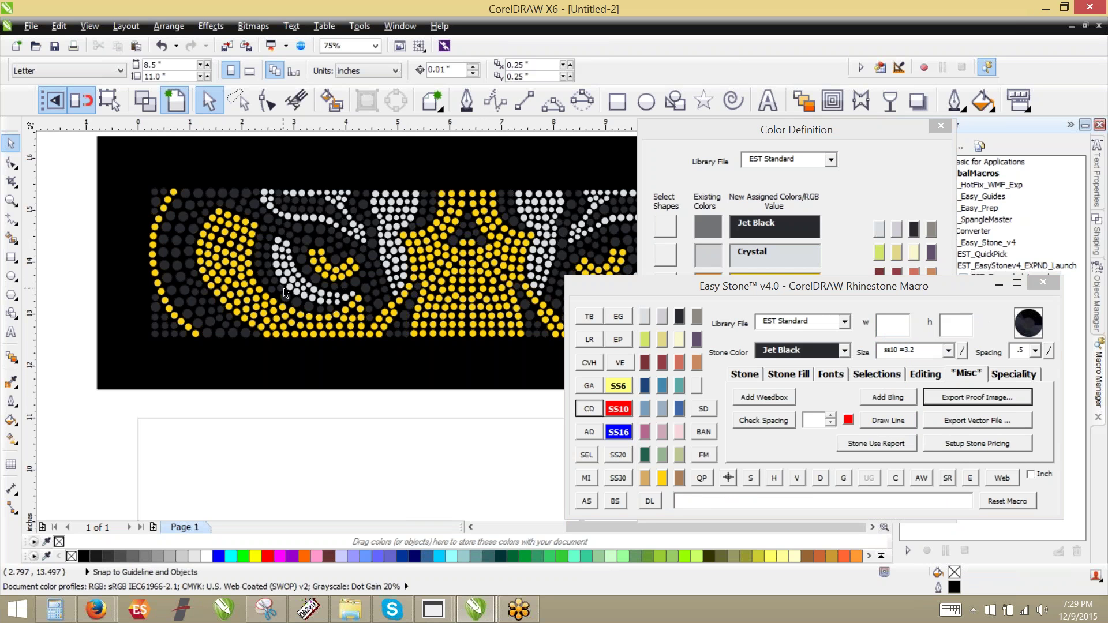
Inspect the recolored tiger-eyes design up close and as a whole, and bring the Color Definition window forward.
scroll(283, 289, down, 1)
scroll(233, 262, up, 1)
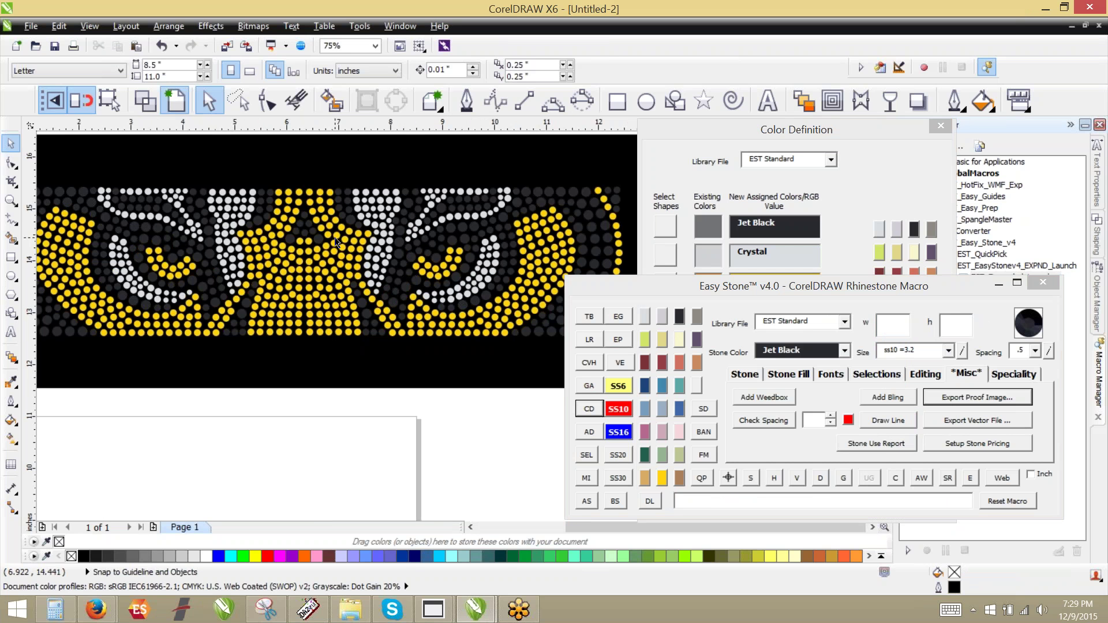
scroll(335, 238, down, 1)
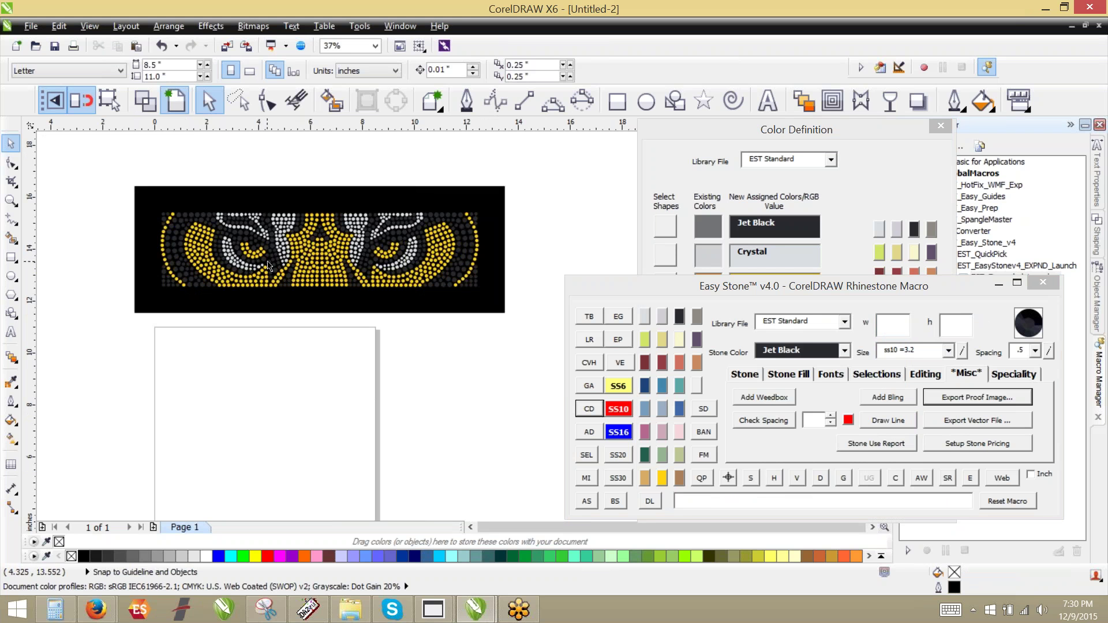
click(688, 132)
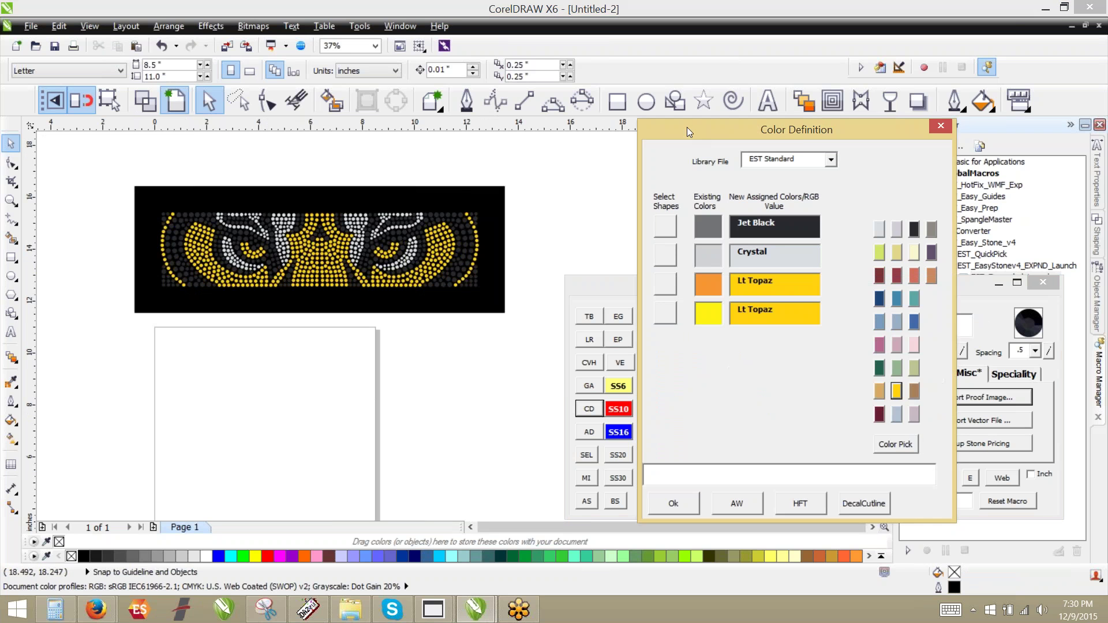
click(597, 141)
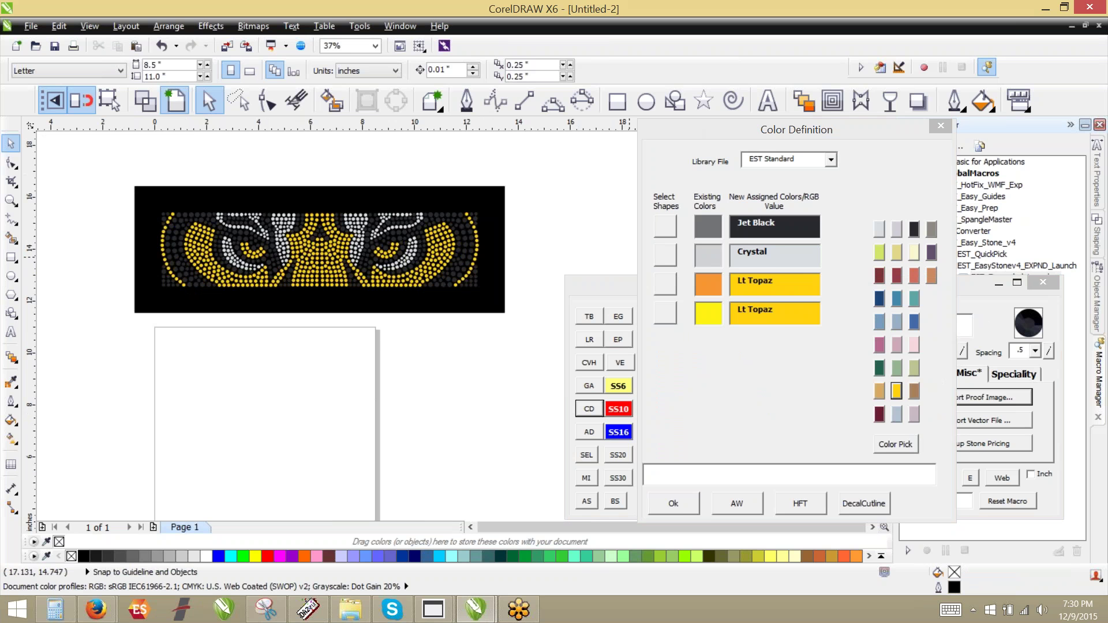
Check the default EST Standard stone sizes, close them without changes and bring the color definition back into view.
drag(801, 132, 674, 135)
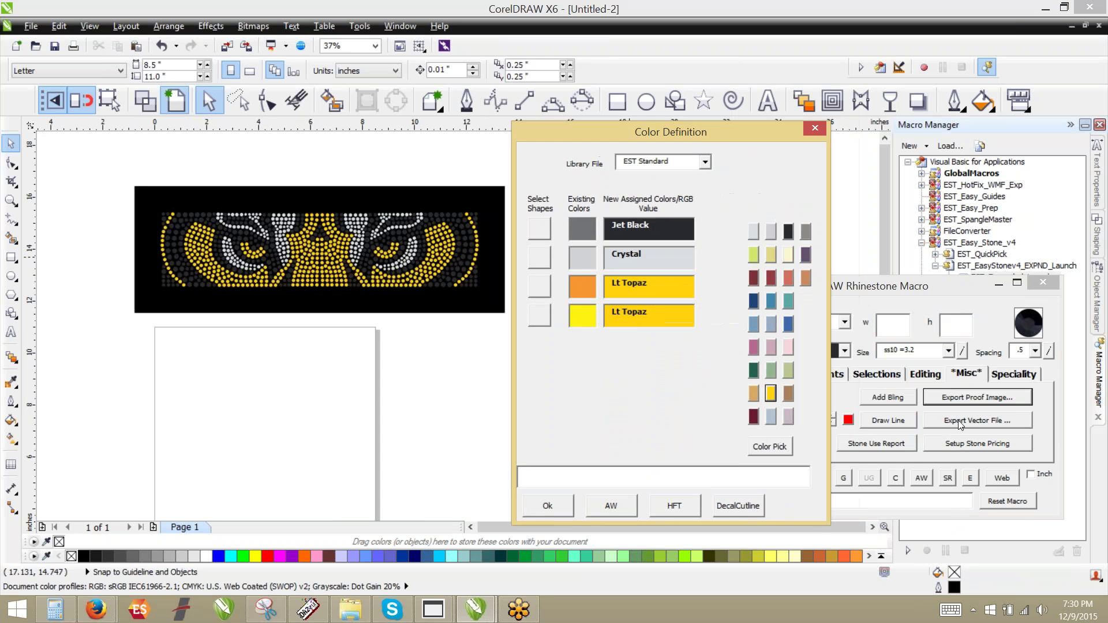
click(961, 351)
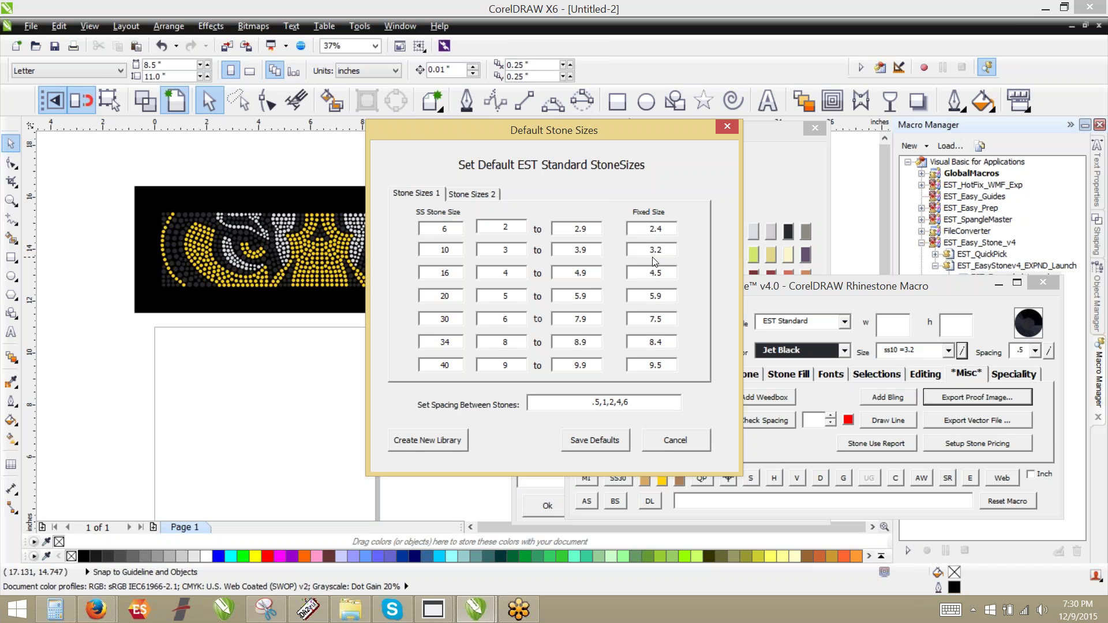
click(727, 126)
click(644, 140)
drag(645, 139, 747, 112)
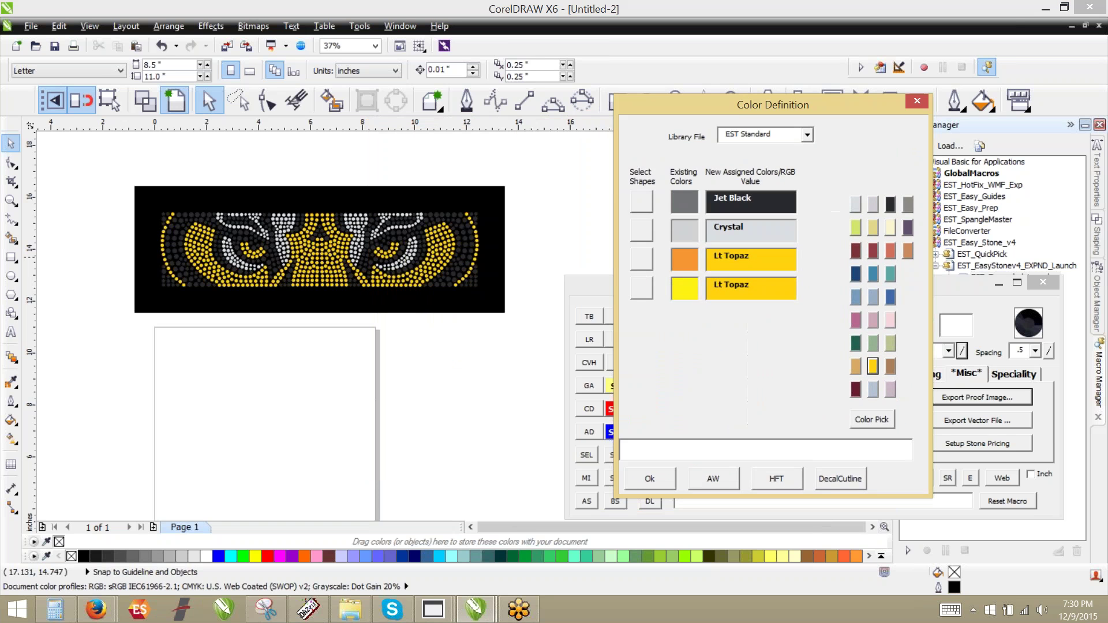
Accept the tiger-eyes color definition and relaunch the Easy Stone macro, placing its window clear of the design.
click(659, 481)
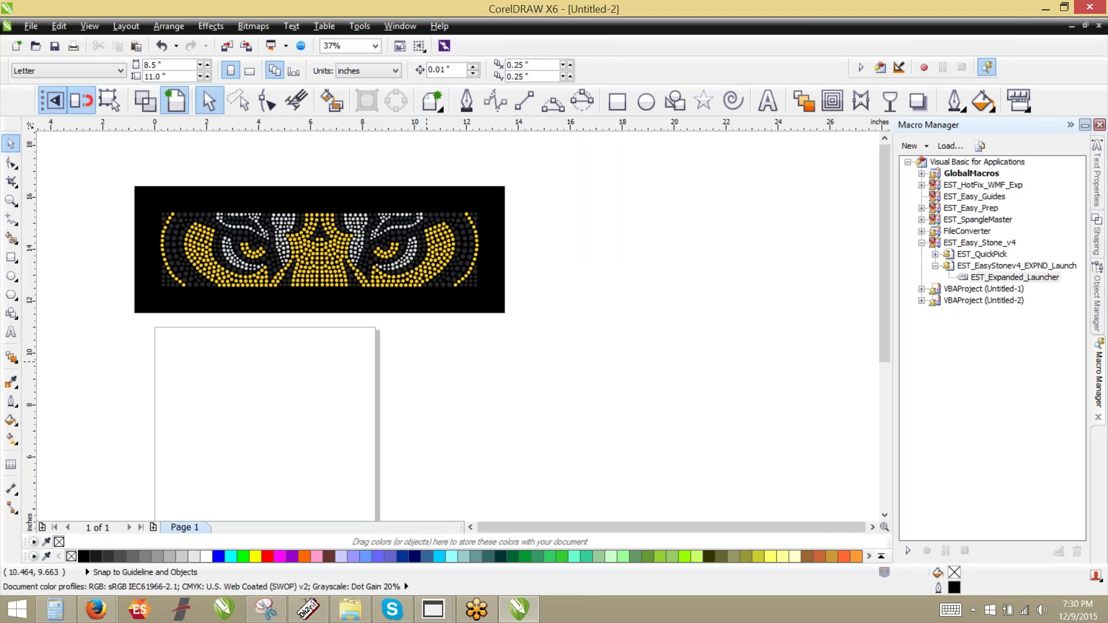
scroll(234, 226, up, 2)
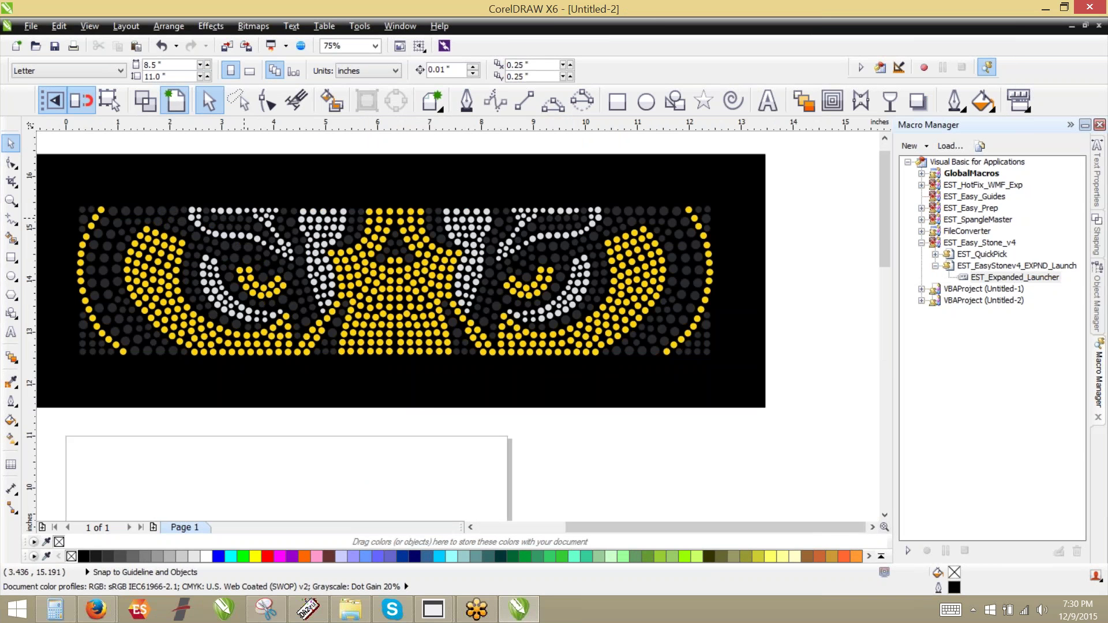
double_click(1014, 277)
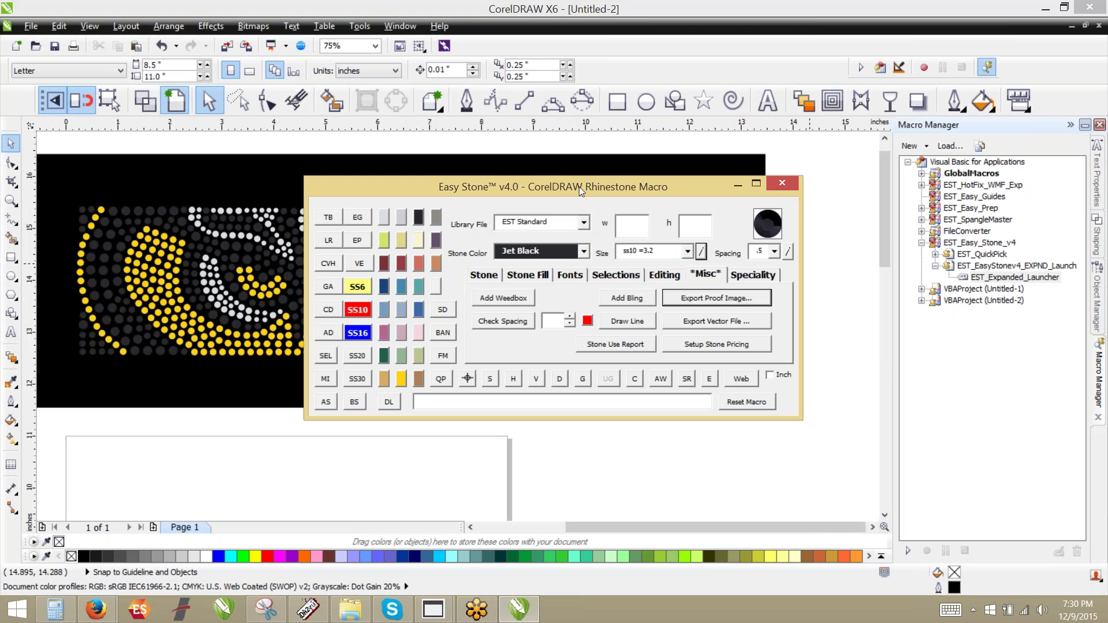
drag(579, 185, 840, 312)
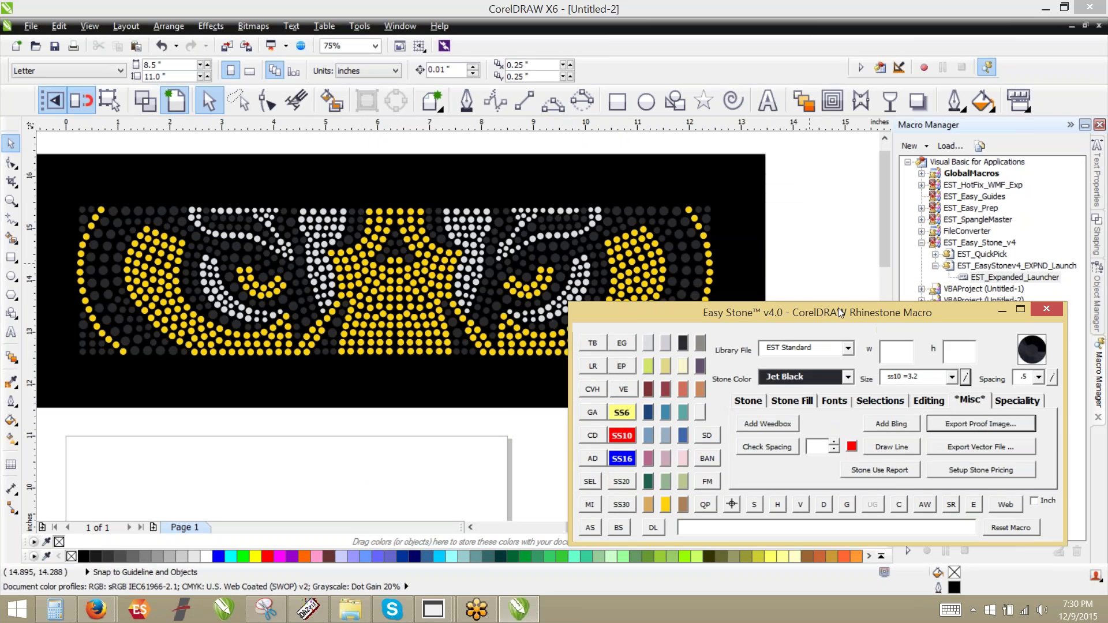
Check the sizes of a Jet Black eye stone, a Jet Black outer stone and a Crystal stone, and deselect.
click(527, 277)
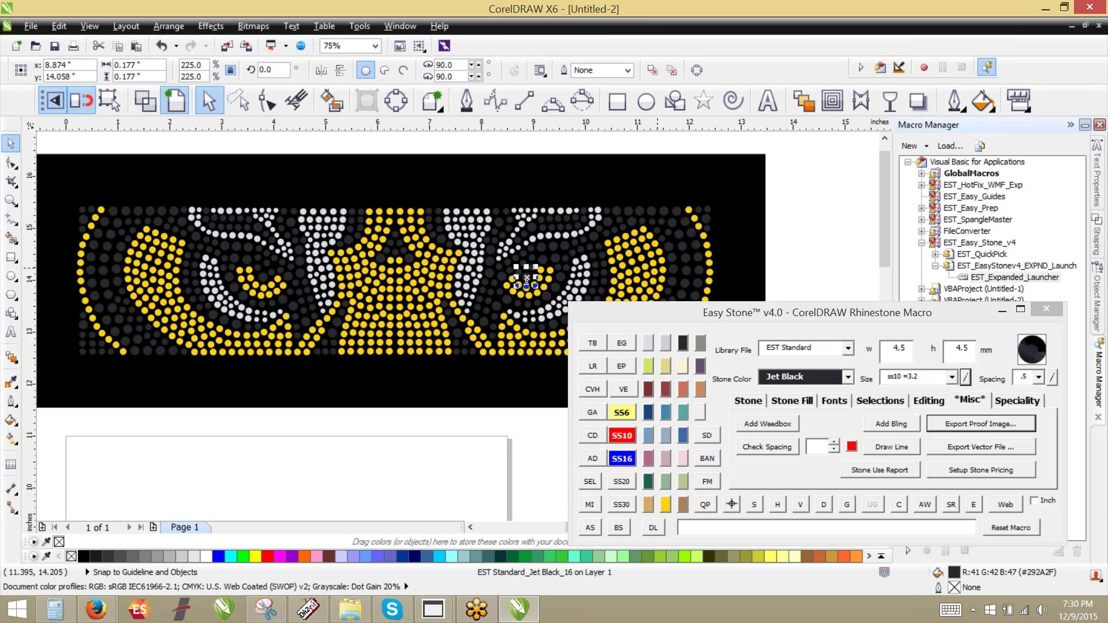
click(695, 235)
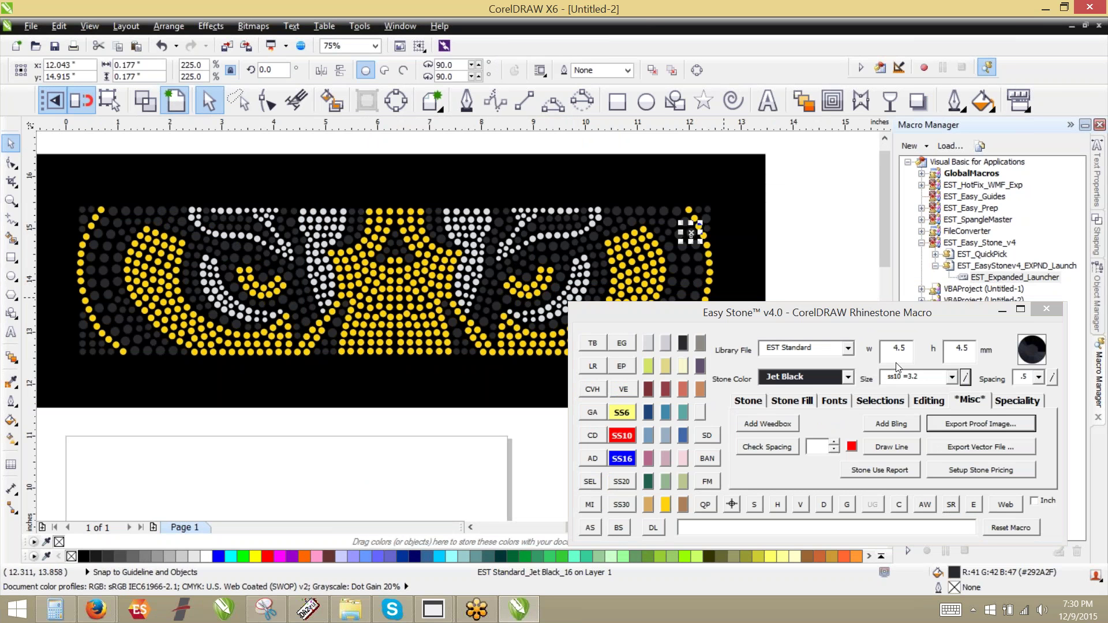
click(485, 249)
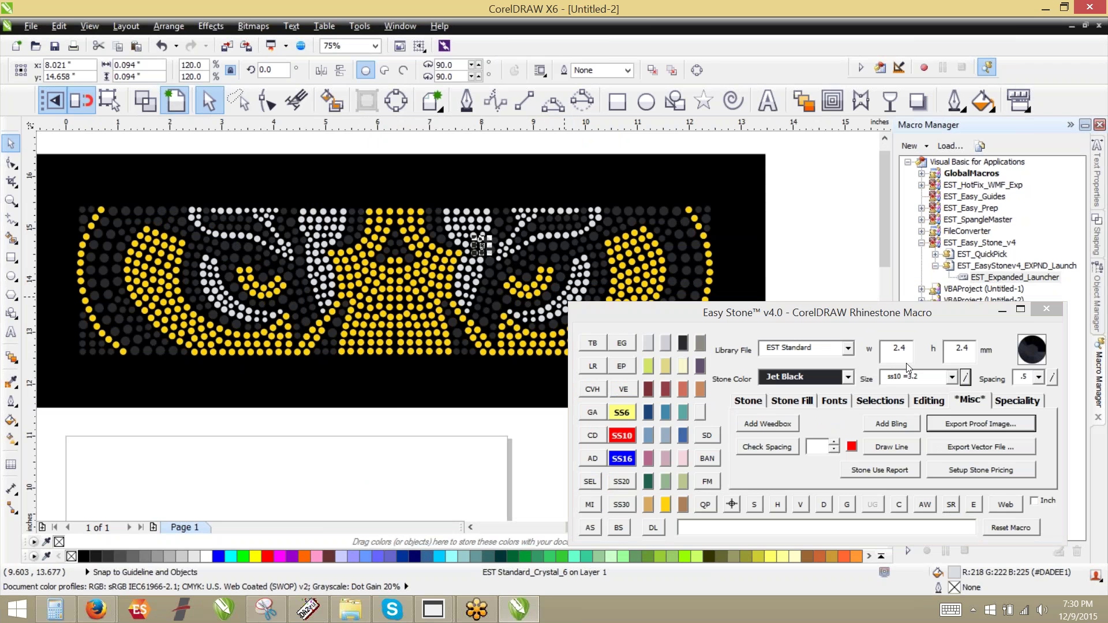
click(794, 230)
Delete the black weedbox behind the tiger-eyes design and examine the bare stones up close.
click(732, 191)
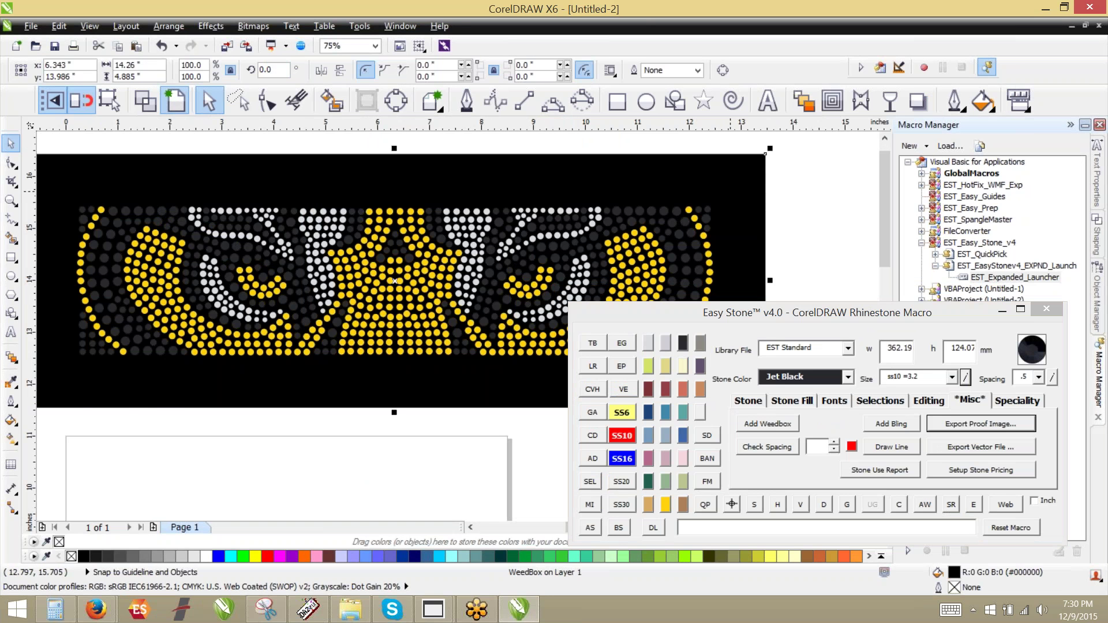
key(Delete)
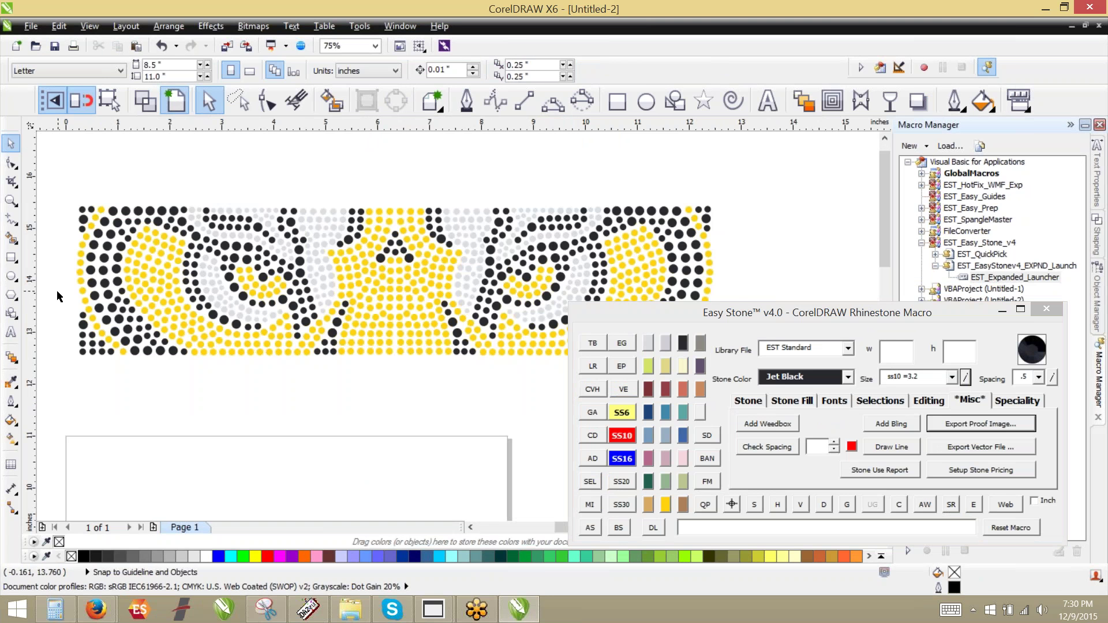
scroll(545, 200, down, 1)
scroll(368, 223, up, 4)
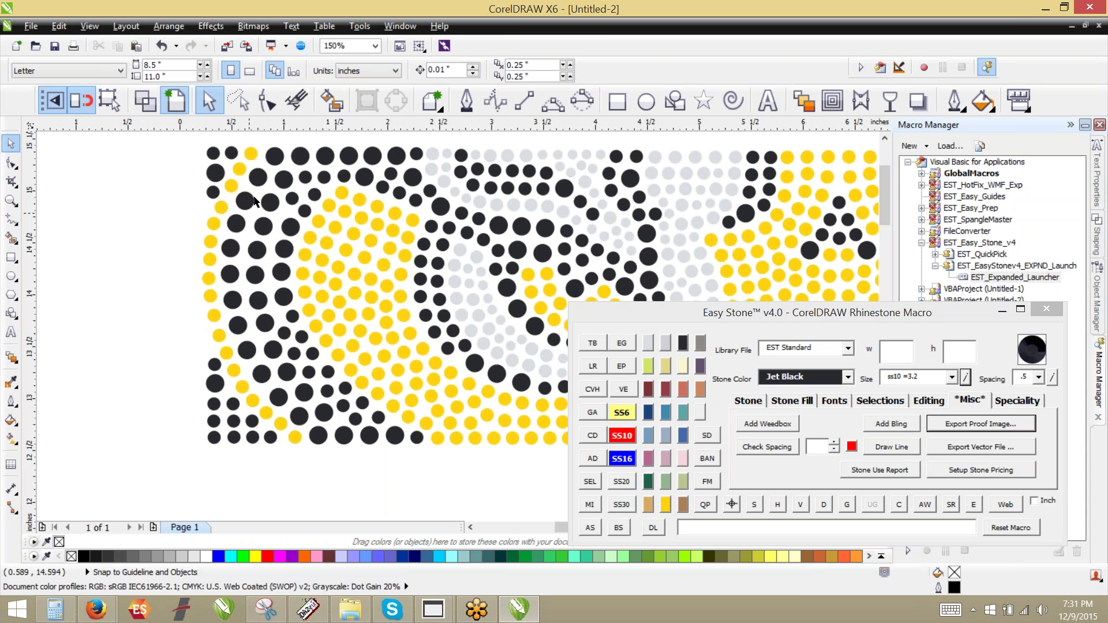
scroll(173, 317, down, 2)
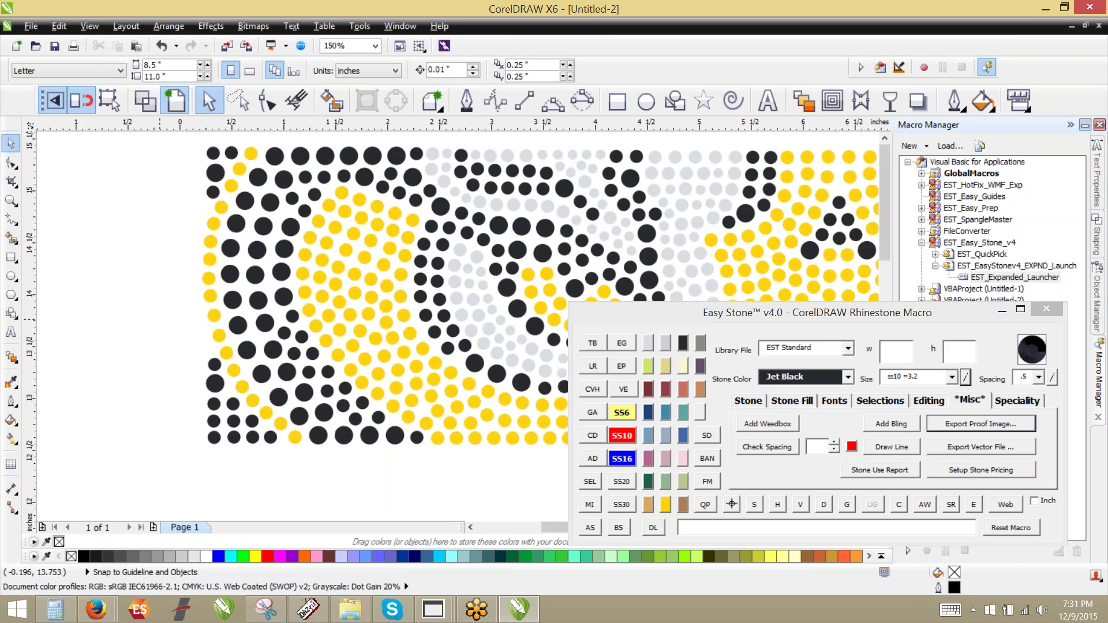
scroll(196, 305, down, 1)
scroll(235, 241, down, 1)
scroll(336, 281, up, 1)
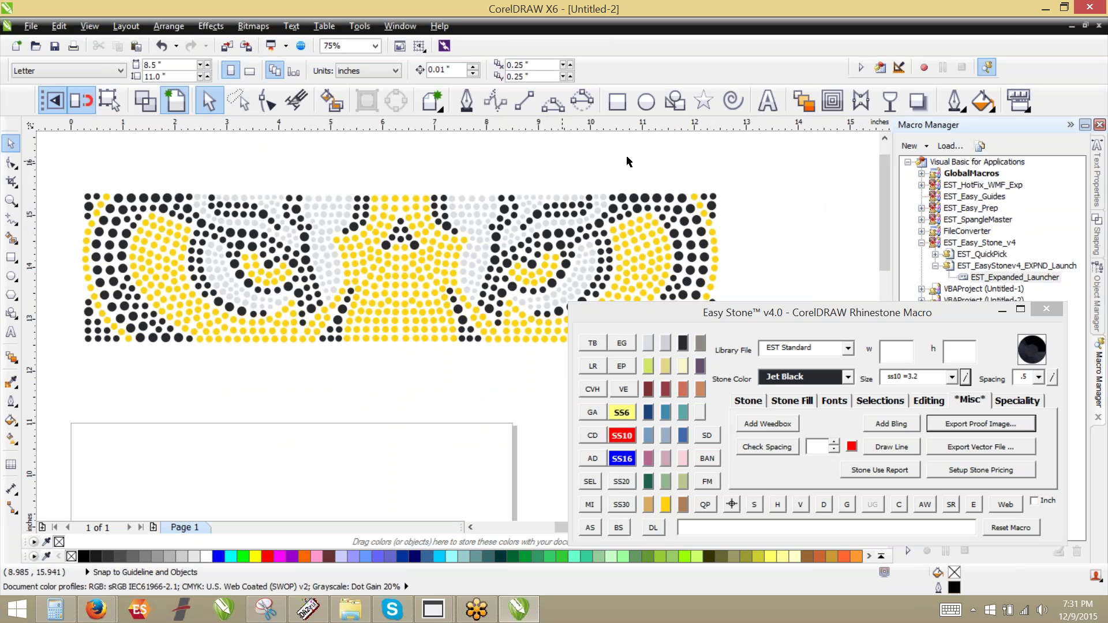
Try deleting the stones in the right half of the tiger-eyes design, and undo the deletion.
drag(756, 160, 398, 375)
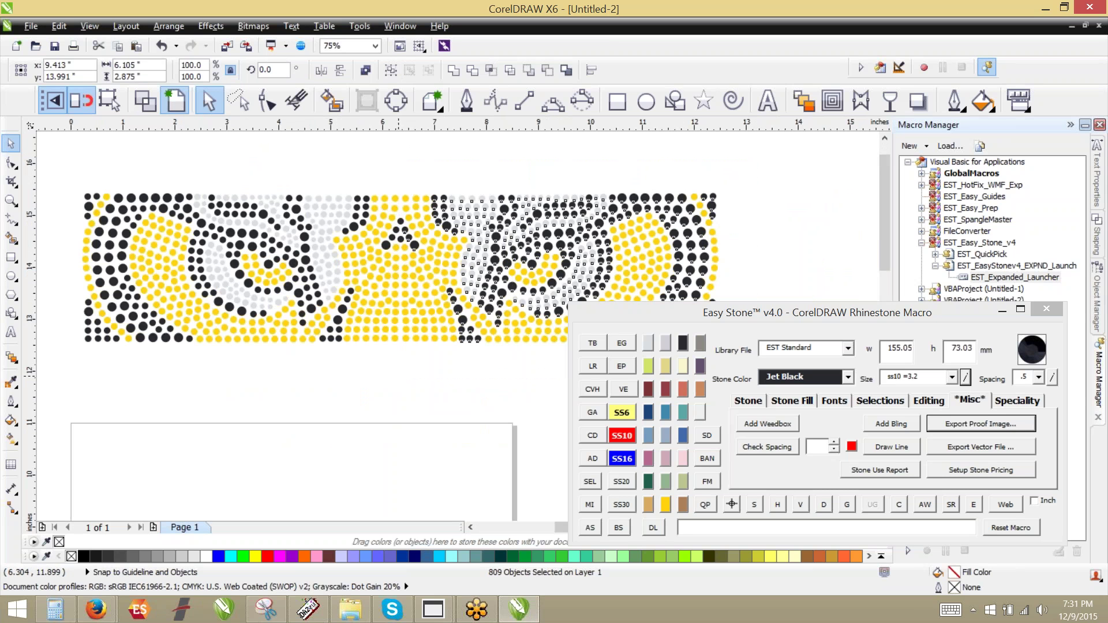
key(Delete)
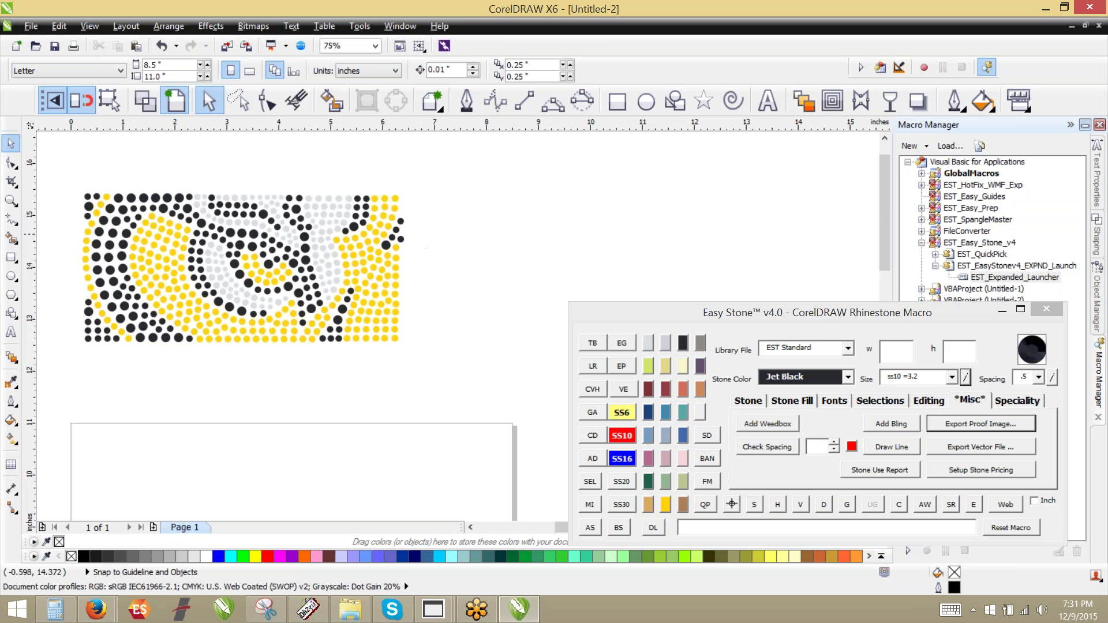
scroll(67, 238, up, 2)
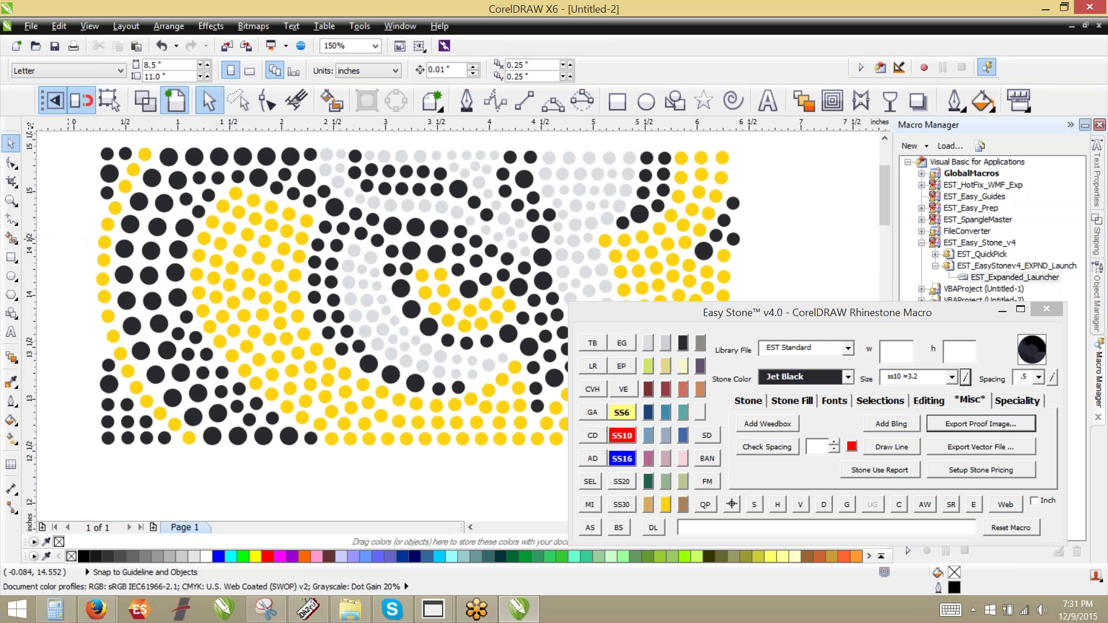
scroll(68, 240, down, 2)
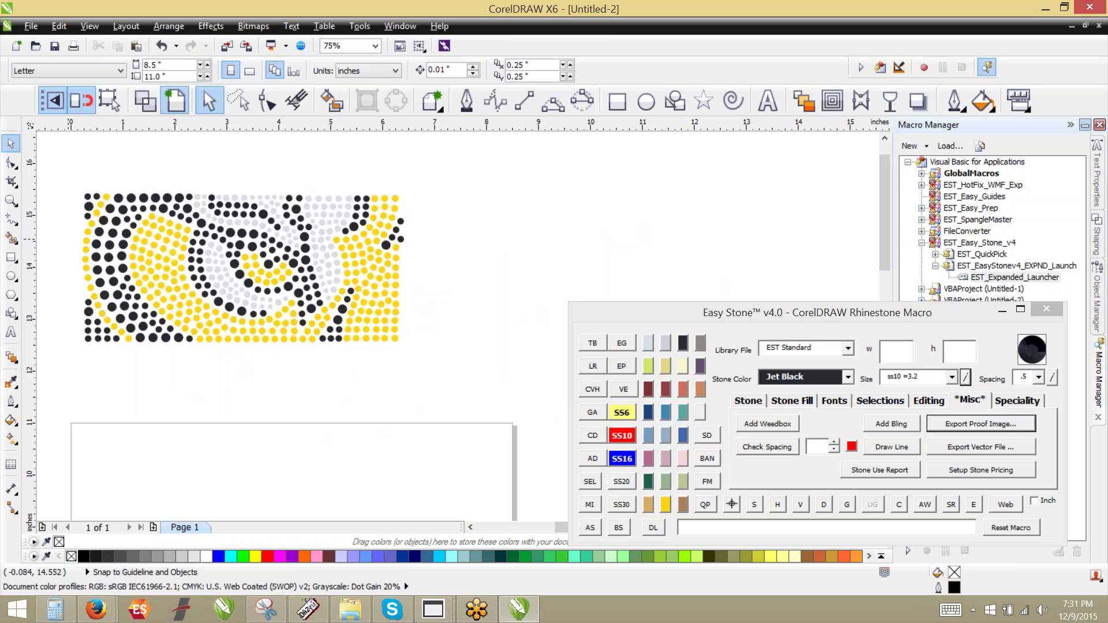
key(ctrl+z)
Select the whole tiger-eyes design, add a gray weedbox behind it and leave everything deselected.
scroll(182, 172, down, 2)
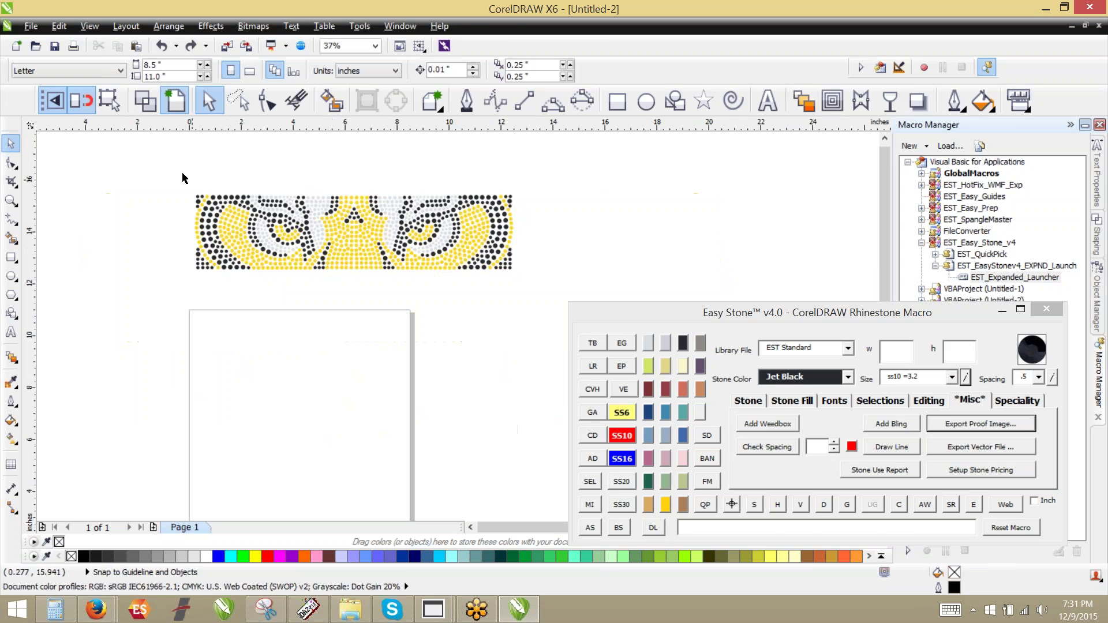
drag(162, 172, 524, 280)
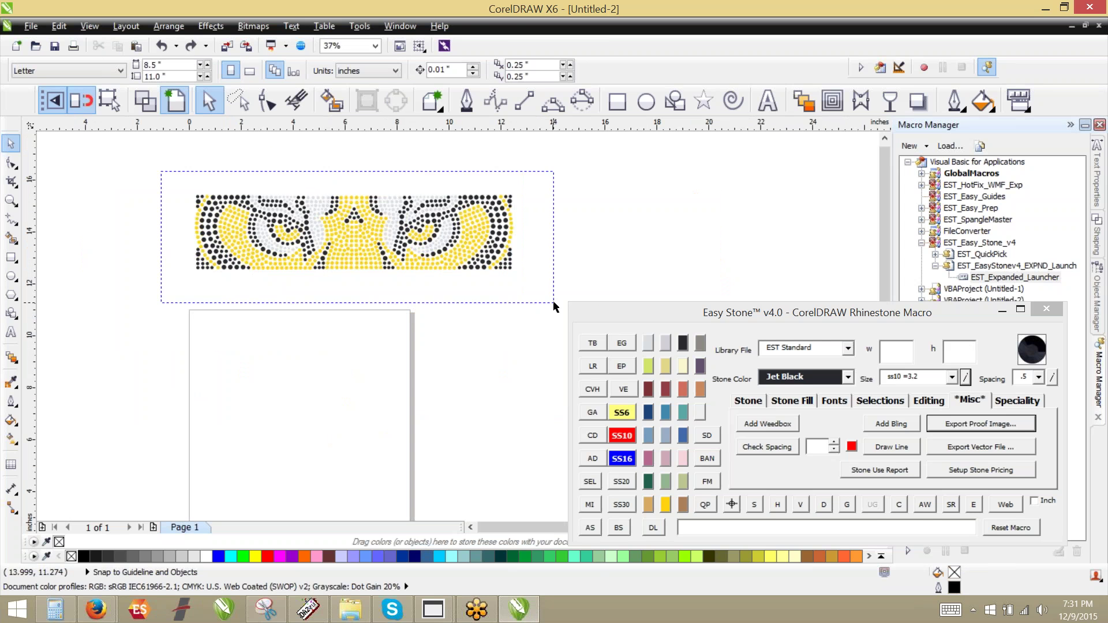
click(924, 506)
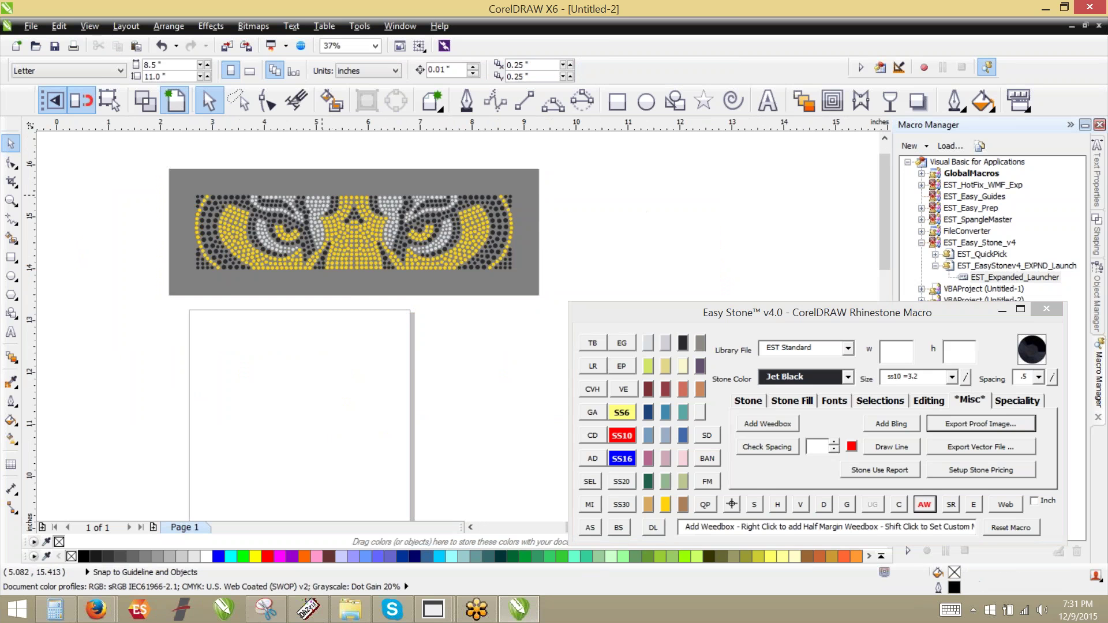
scroll(322, 196, up, 1)
drag(681, 316, 857, 396)
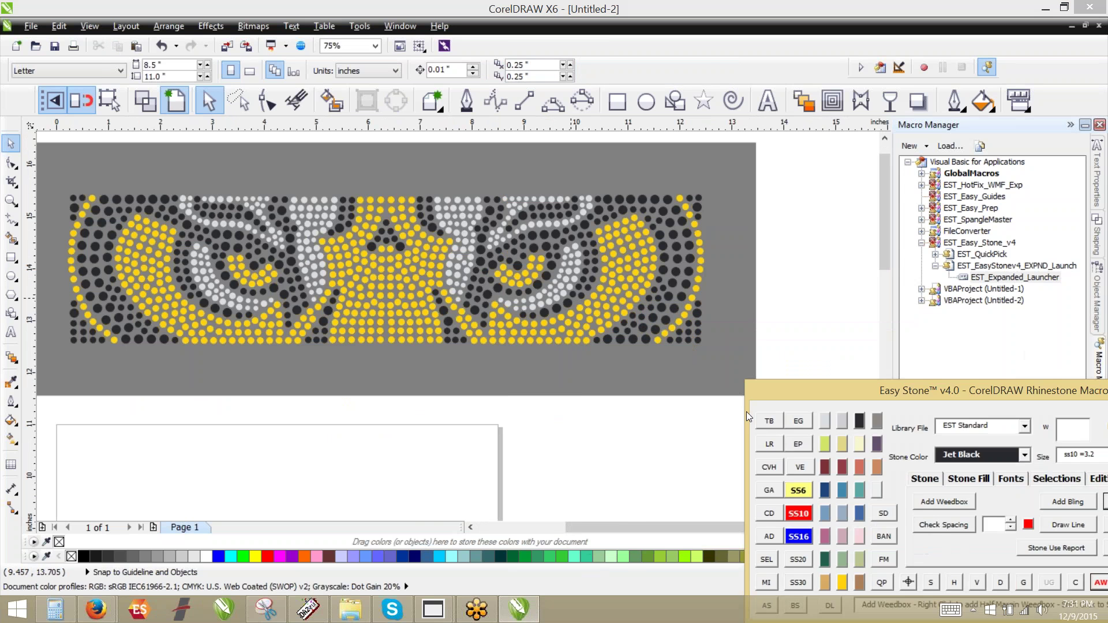
drag(746, 412, 612, 348)
click(347, 276)
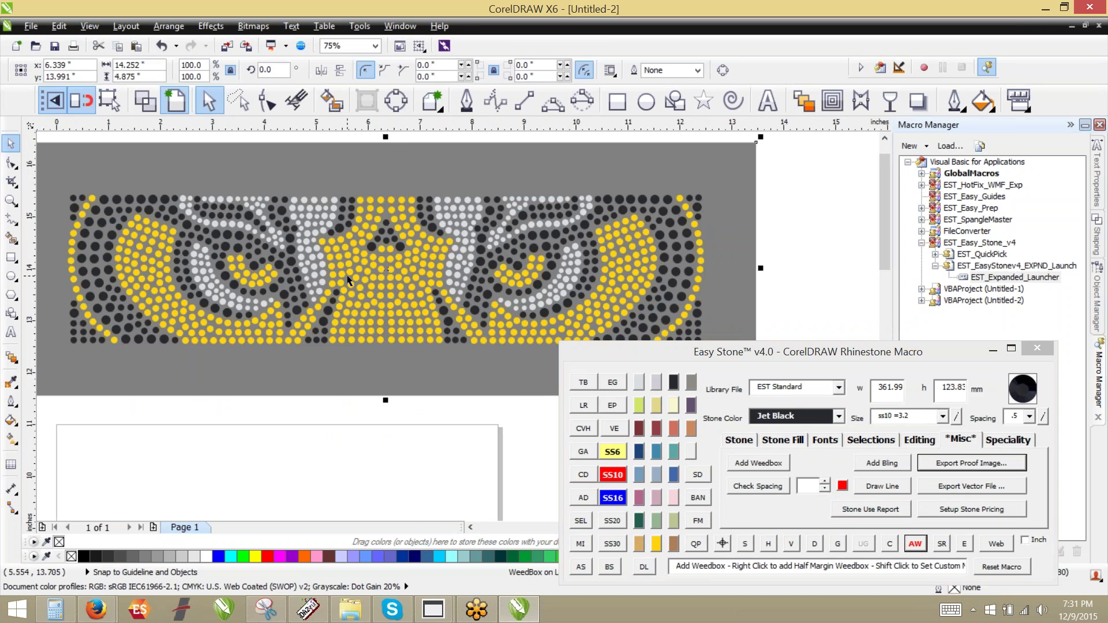
scroll(347, 279, down, 1)
scroll(397, 290, up, 1)
click(765, 239)
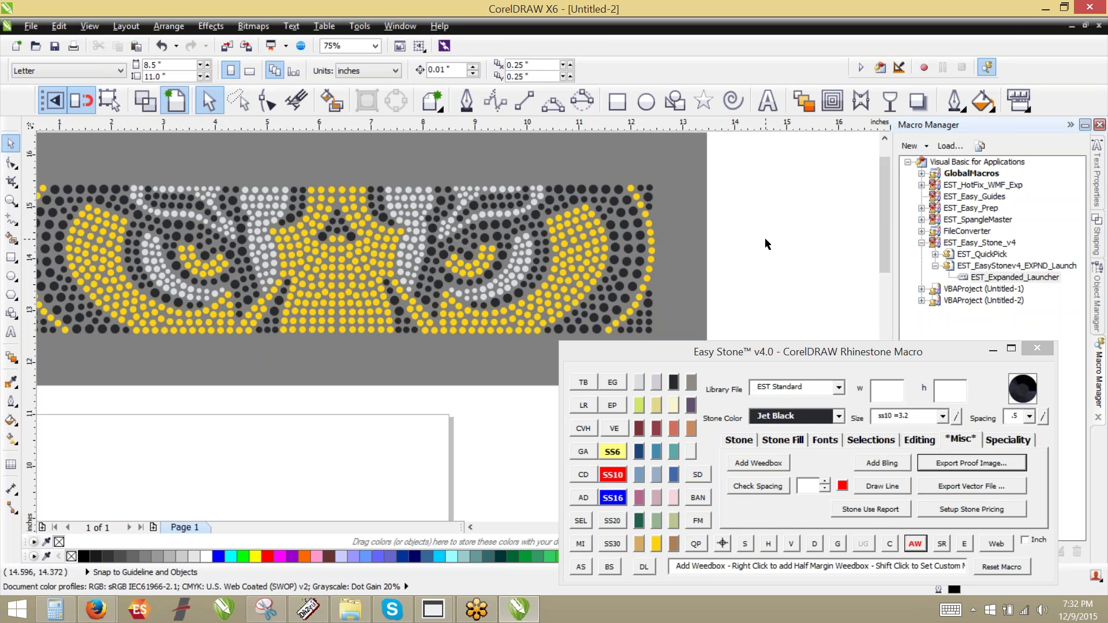
Examine the stone layout and spacing along the lower edge and around the right eye, and the design as a whole.
scroll(487, 226, up, 4)
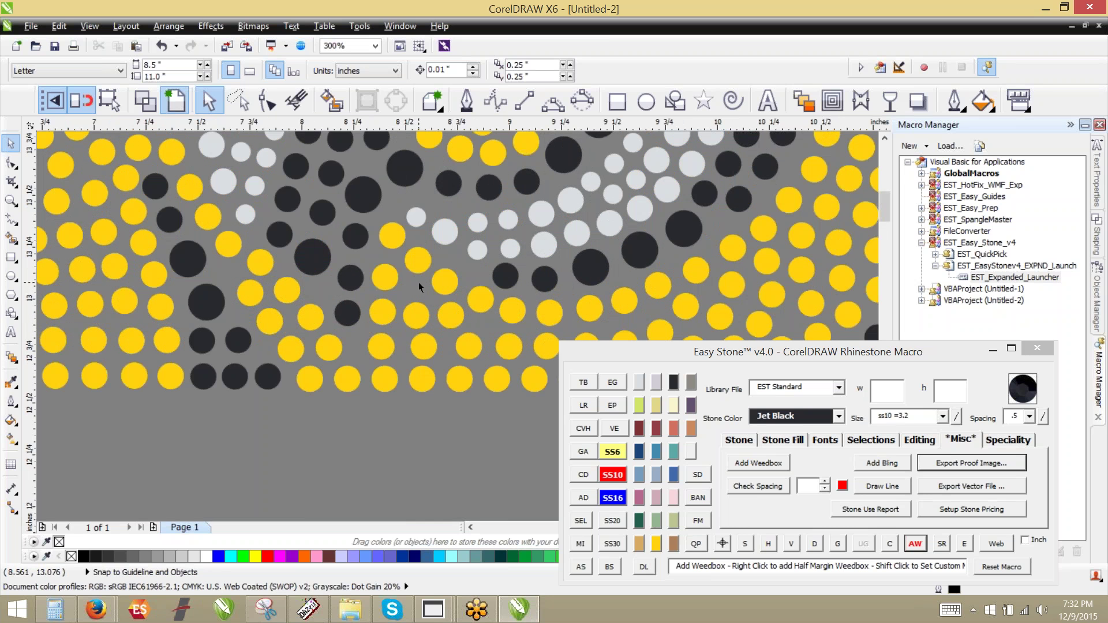
scroll(418, 282, down, 2)
scroll(540, 310, up, 2)
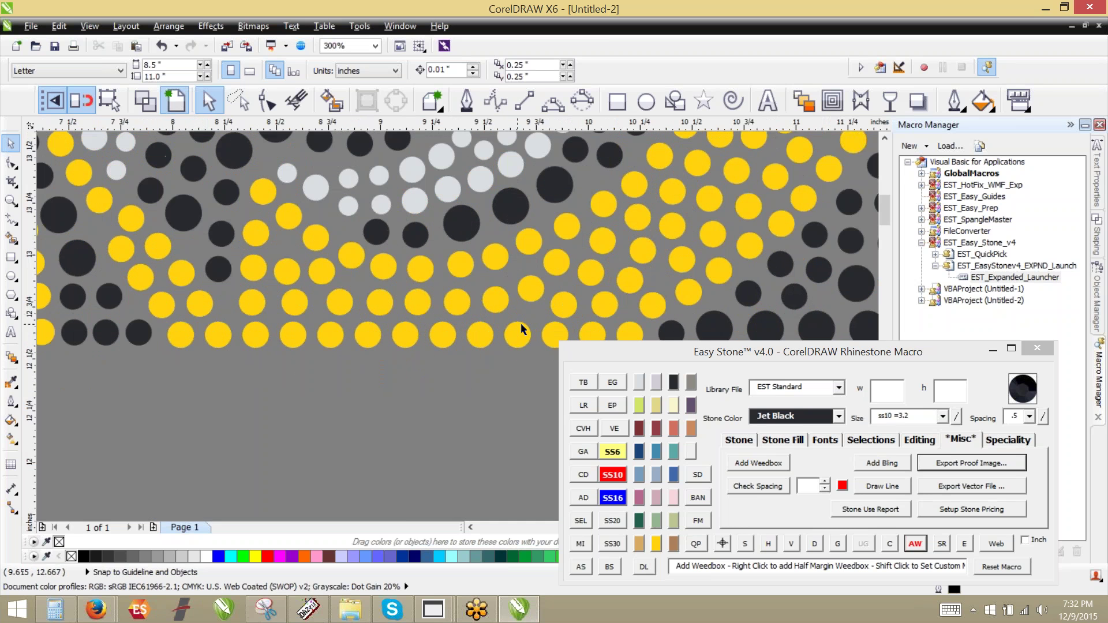
scroll(561, 304, down, 2)
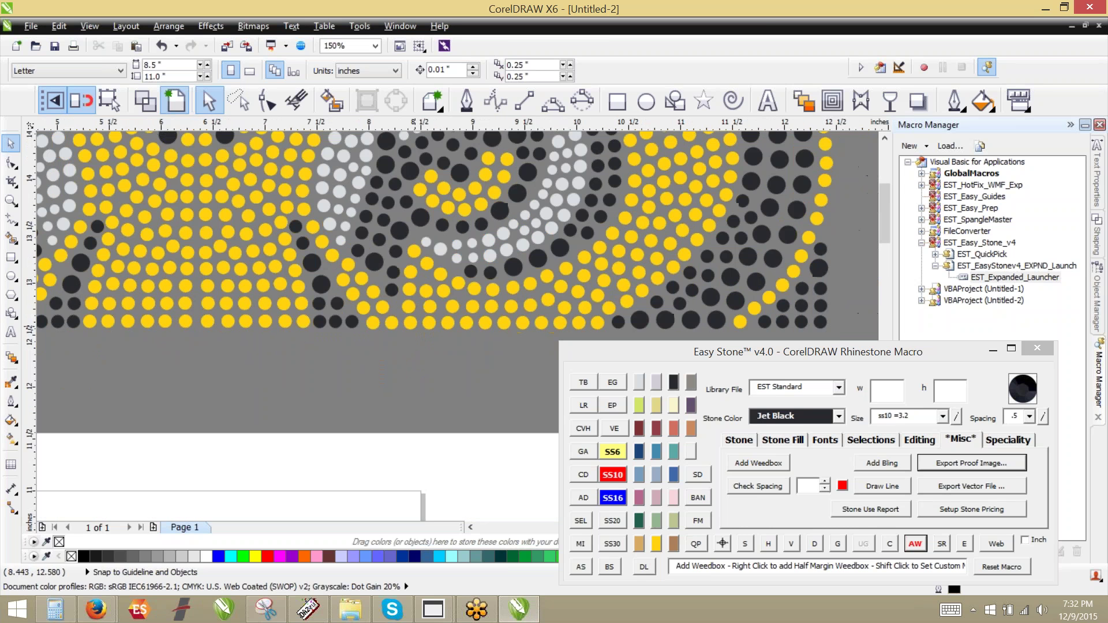
scroll(407, 300, up, 2)
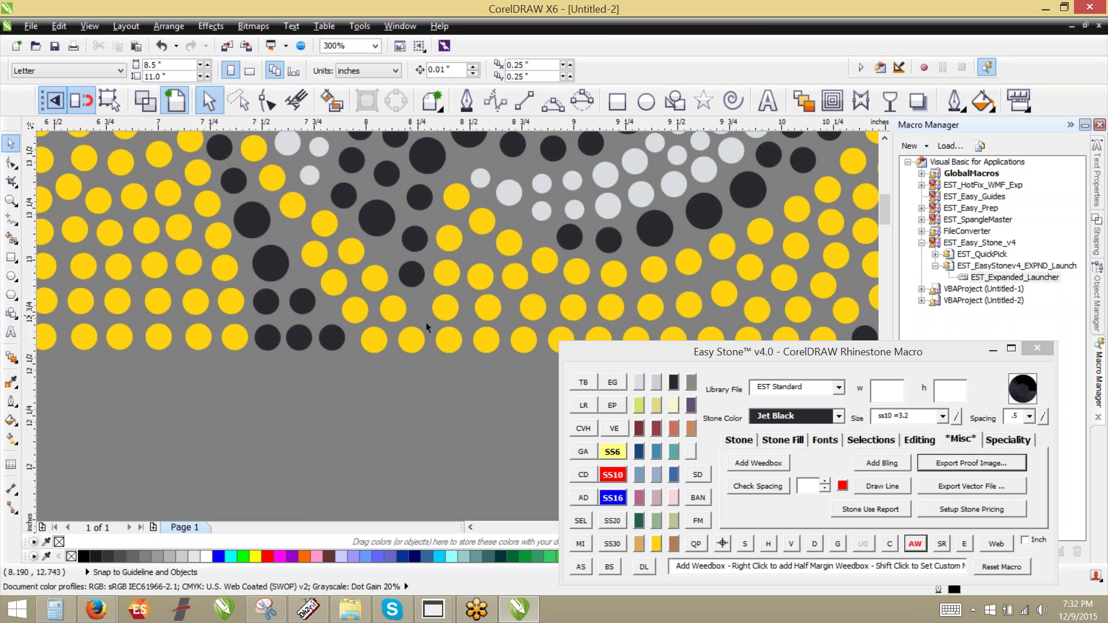
scroll(445, 329, down, 2)
scroll(373, 264, up, 2)
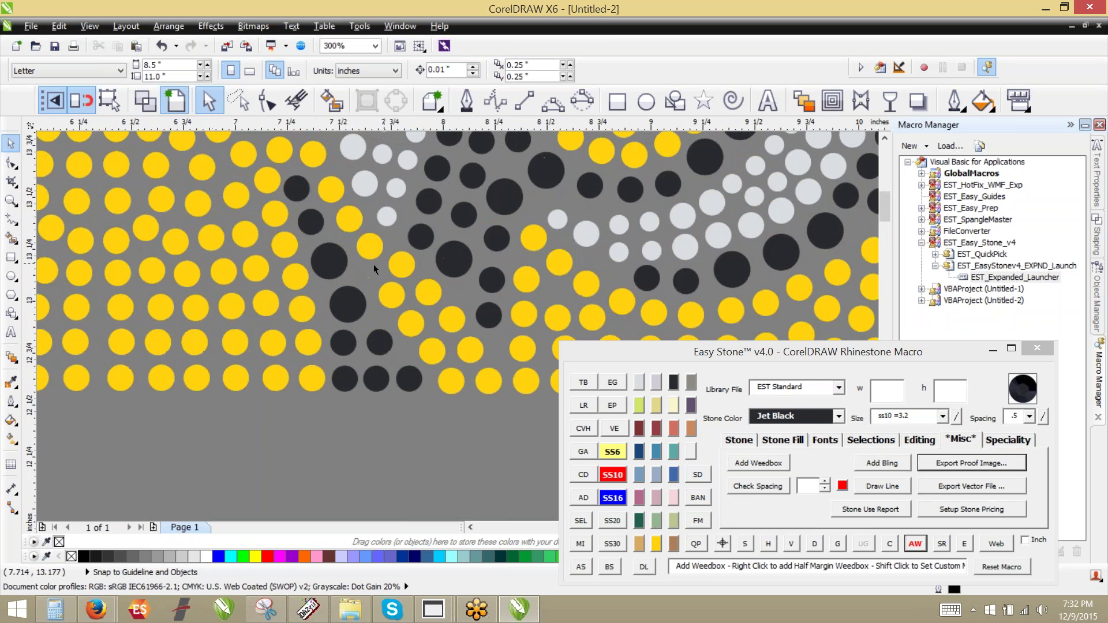
scroll(380, 362, down, 1)
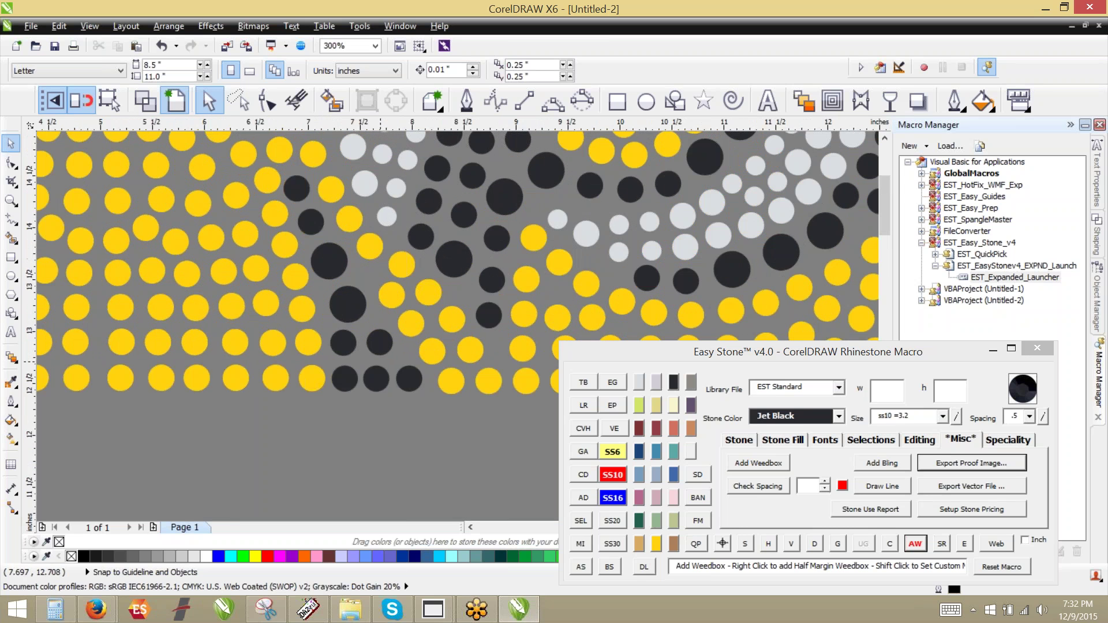
scroll(378, 368, down, 1)
scroll(599, 299, up, 1)
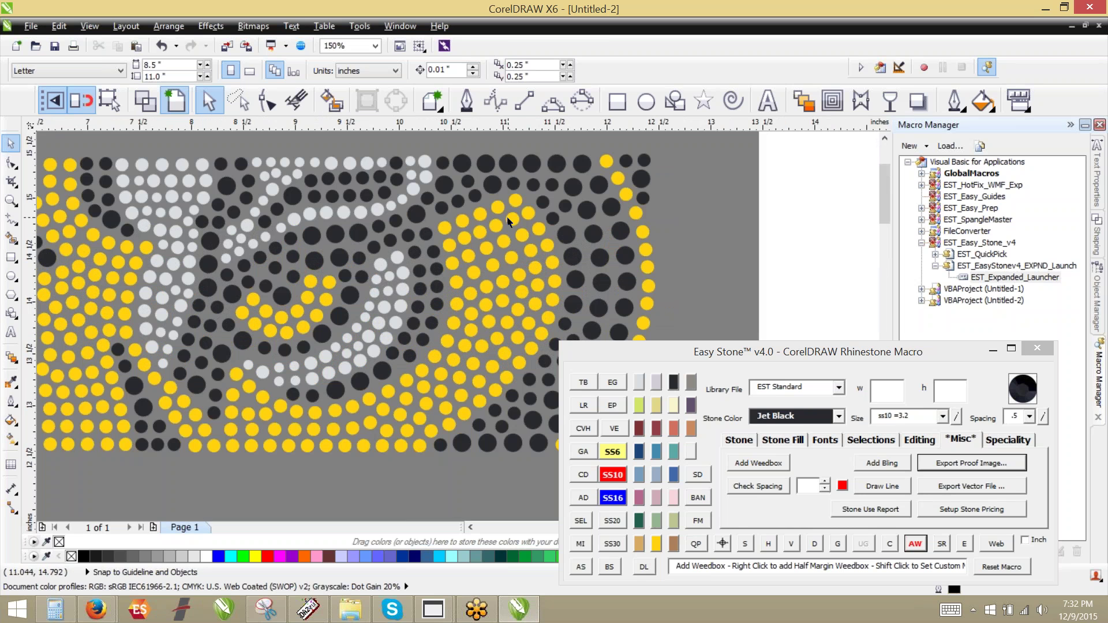
scroll(520, 389, down, 1)
scroll(542, 391, down, 1)
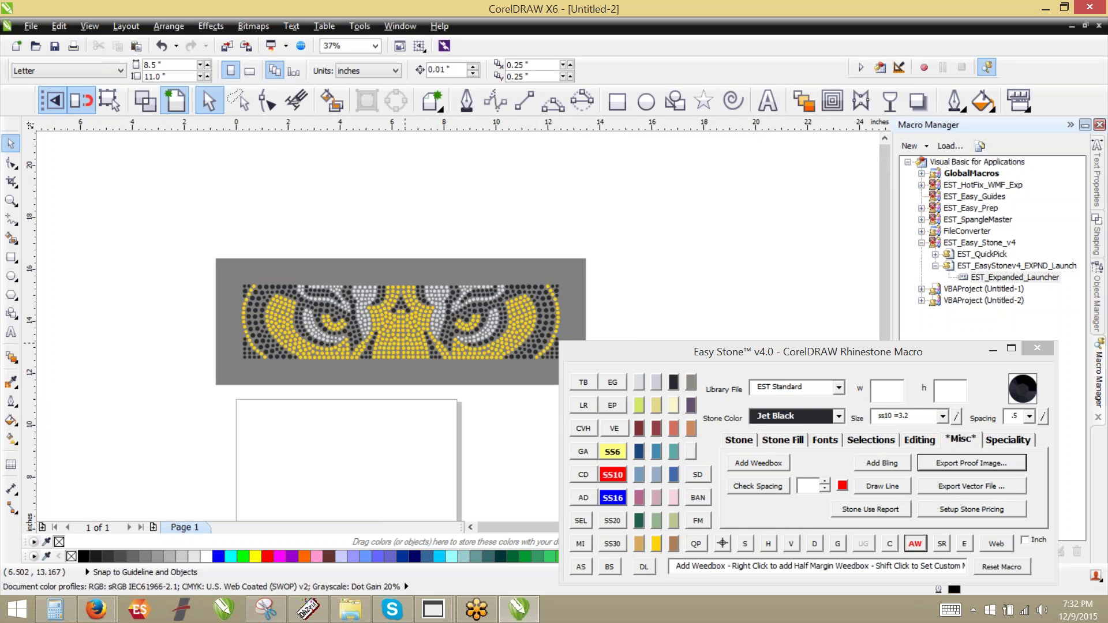
scroll(406, 344, up, 1)
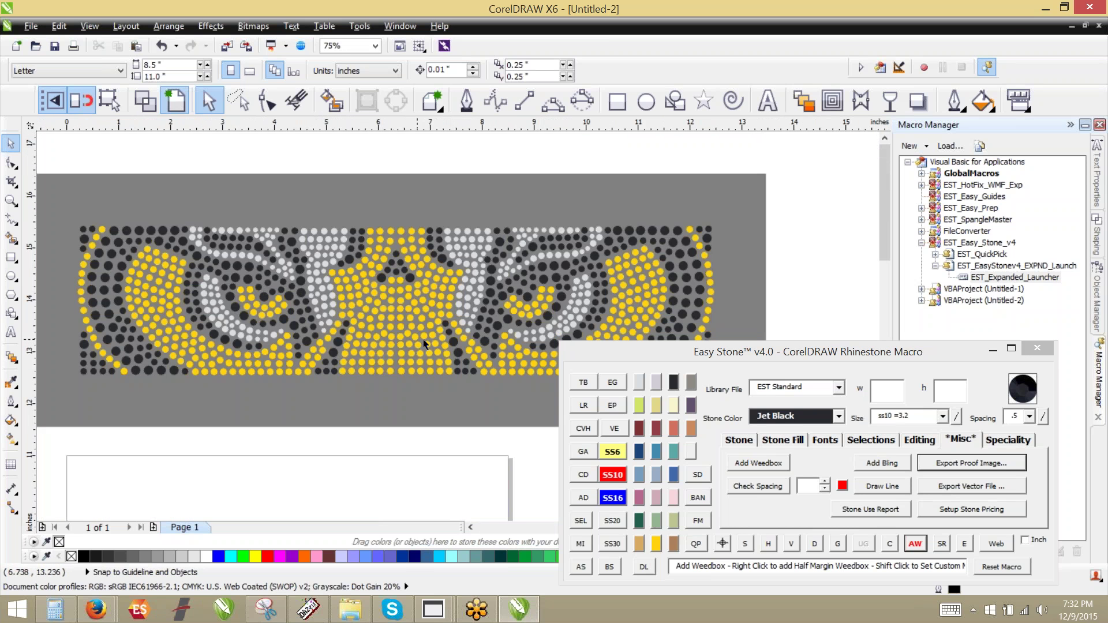
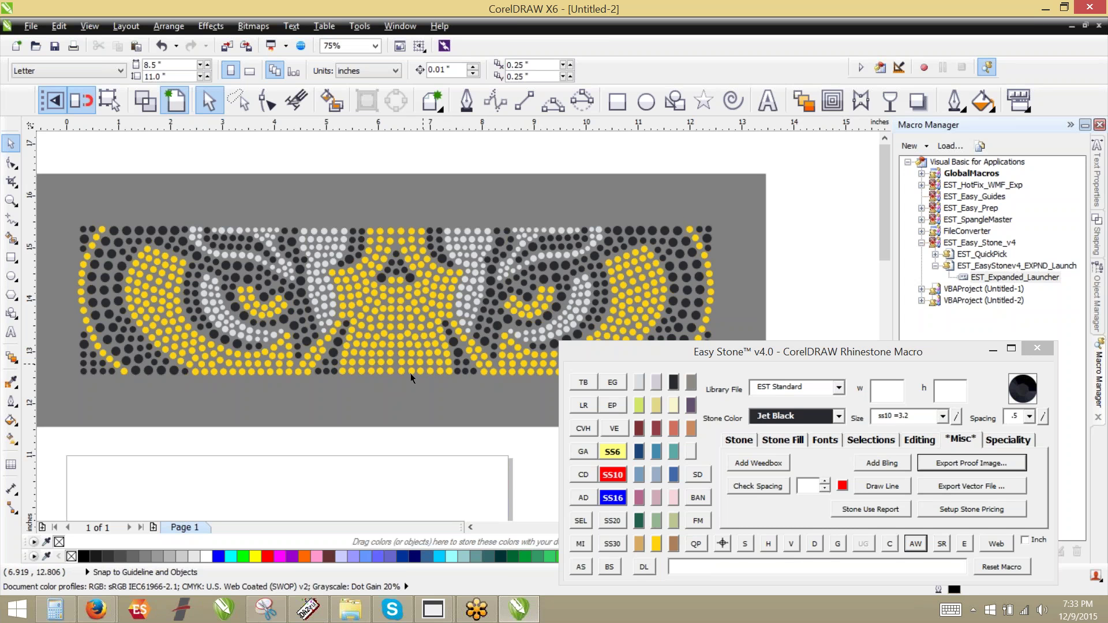
Delete the gray weedbox and all the stones in the right half of the tiger-eyes design.
click(386, 397)
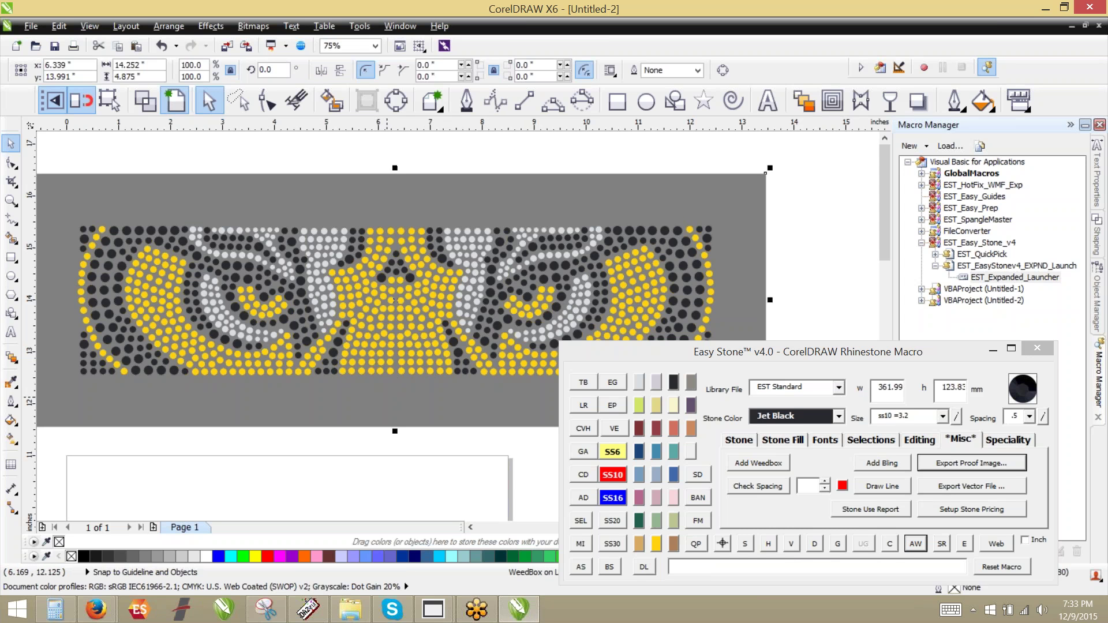
key(Delete)
drag(769, 189, 395, 436)
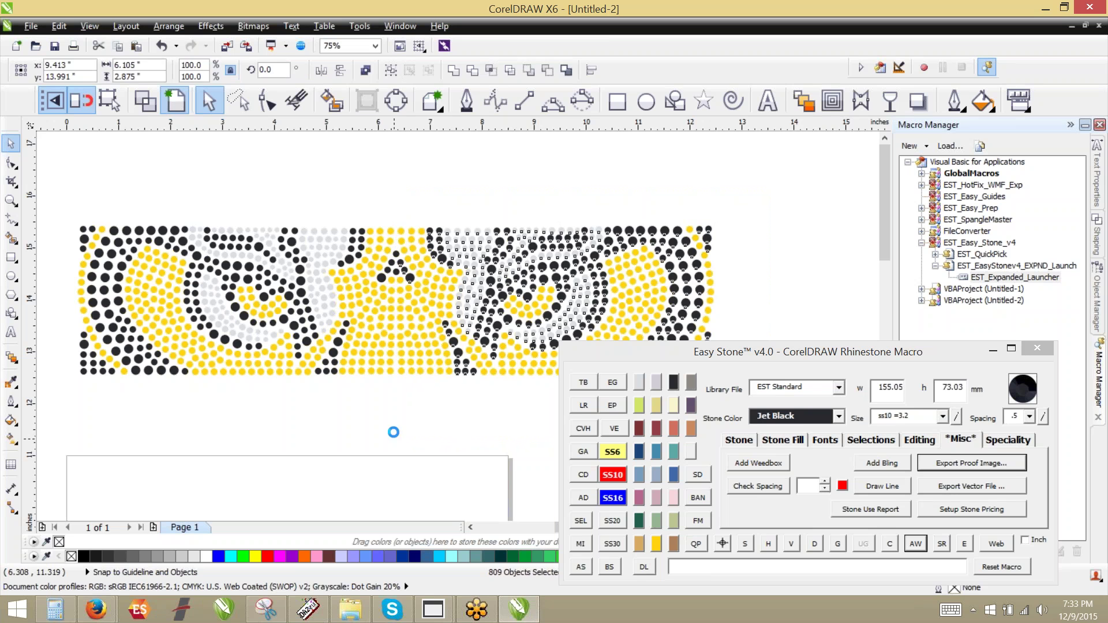
key(Delete)
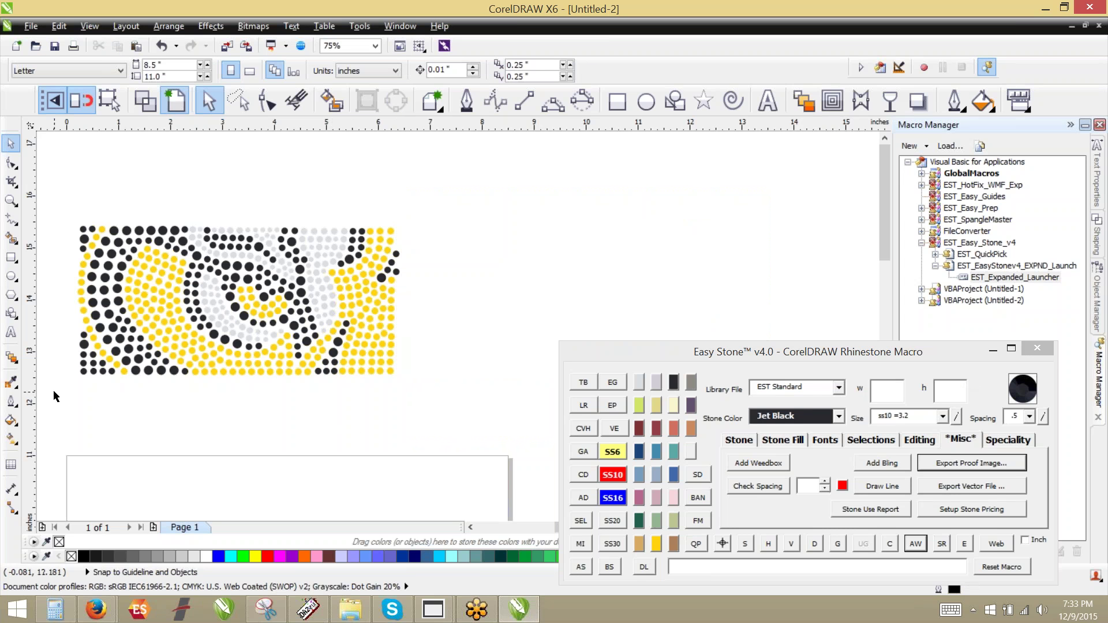
Freehand-select the curved column of yellow stones at the design's left edge, try moving it outward, and undo the move.
scroll(138, 283, up, 2)
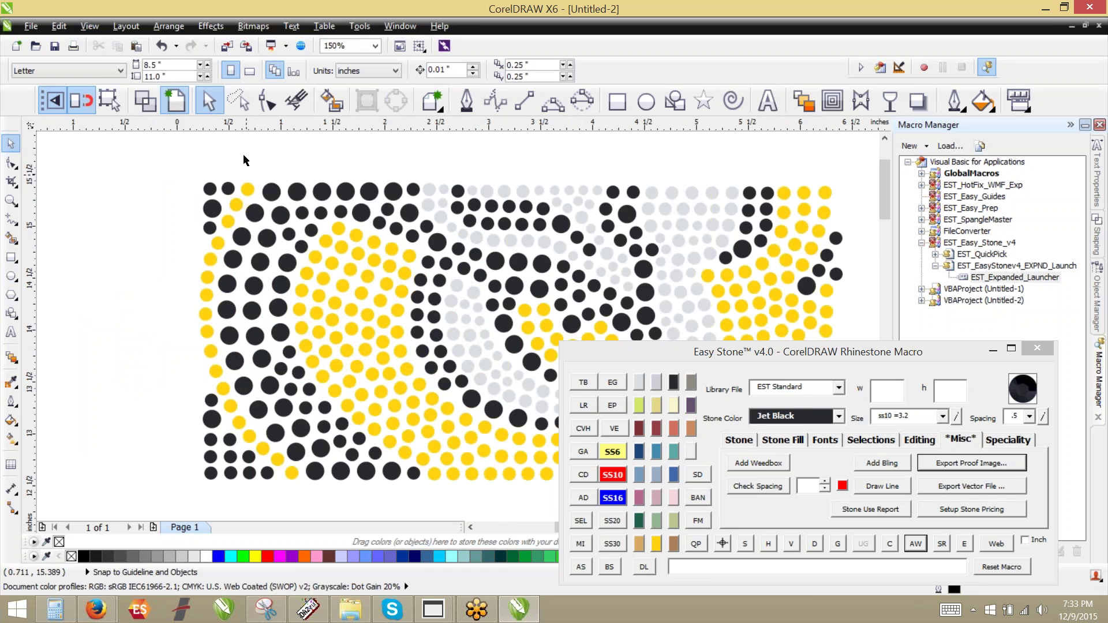
click(240, 98)
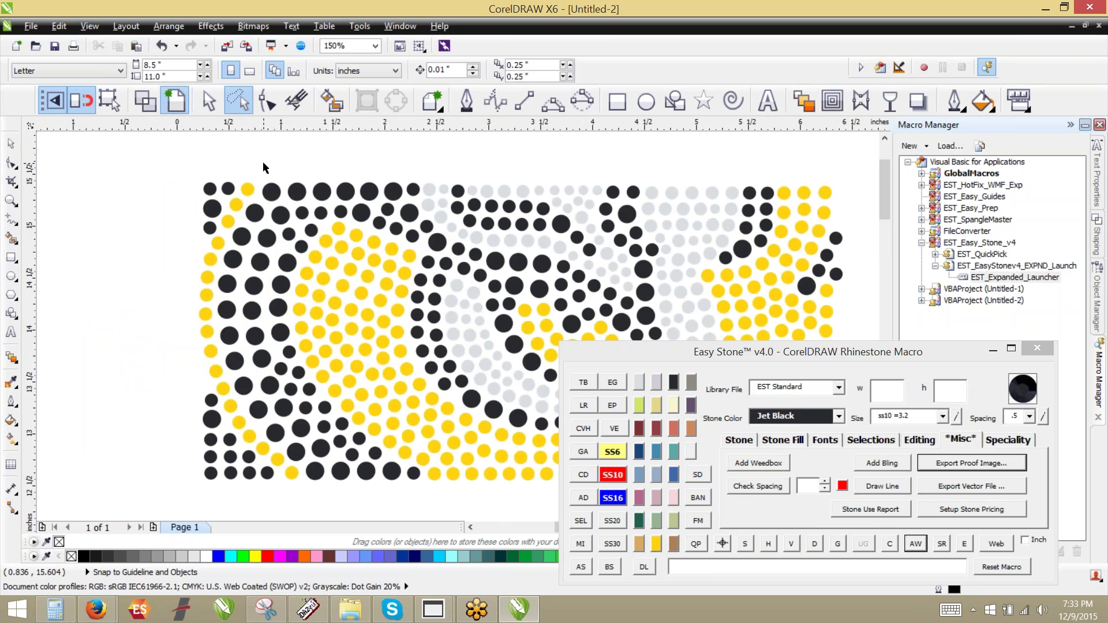
mouse_move(263, 163)
mouse_down()
mouse_move(216, 254)
mouse_move(207, 319)
mouse_move(234, 417)
mouse_move(310, 503)
mouse_move(236, 418)
mouse_move(201, 288)
mouse_move(256, 158)
mouse_up()
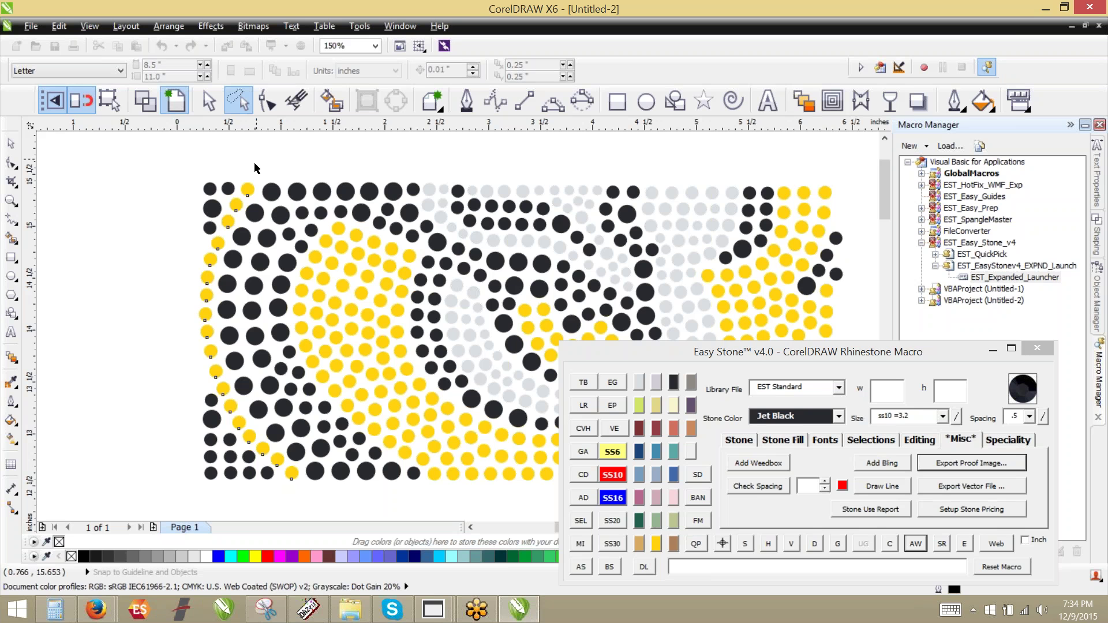
click(255, 168)
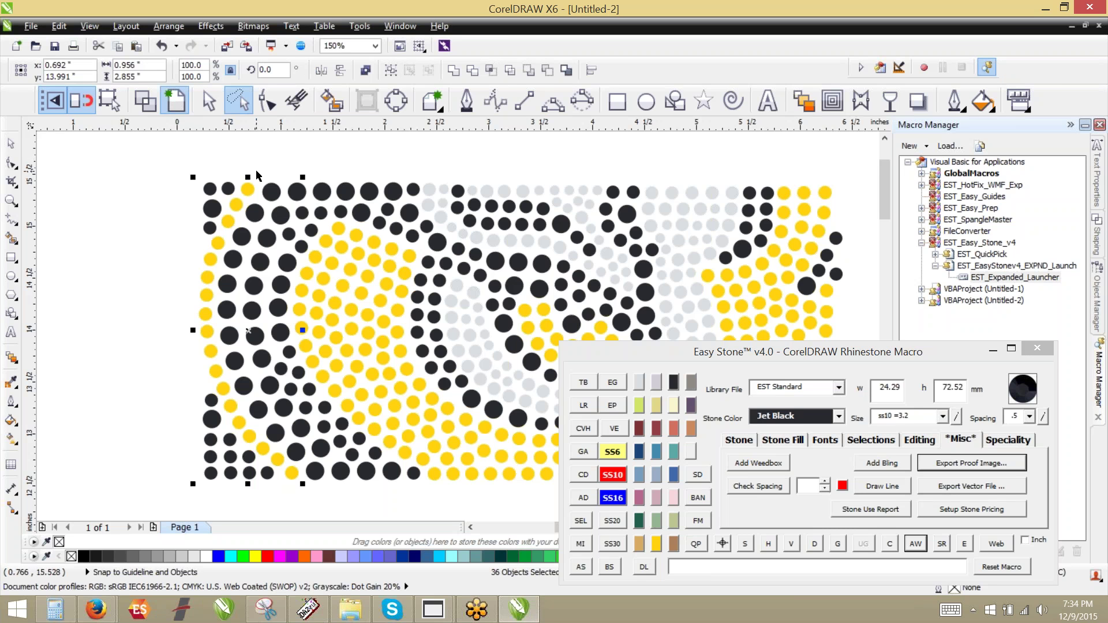
drag(207, 259, 101, 254)
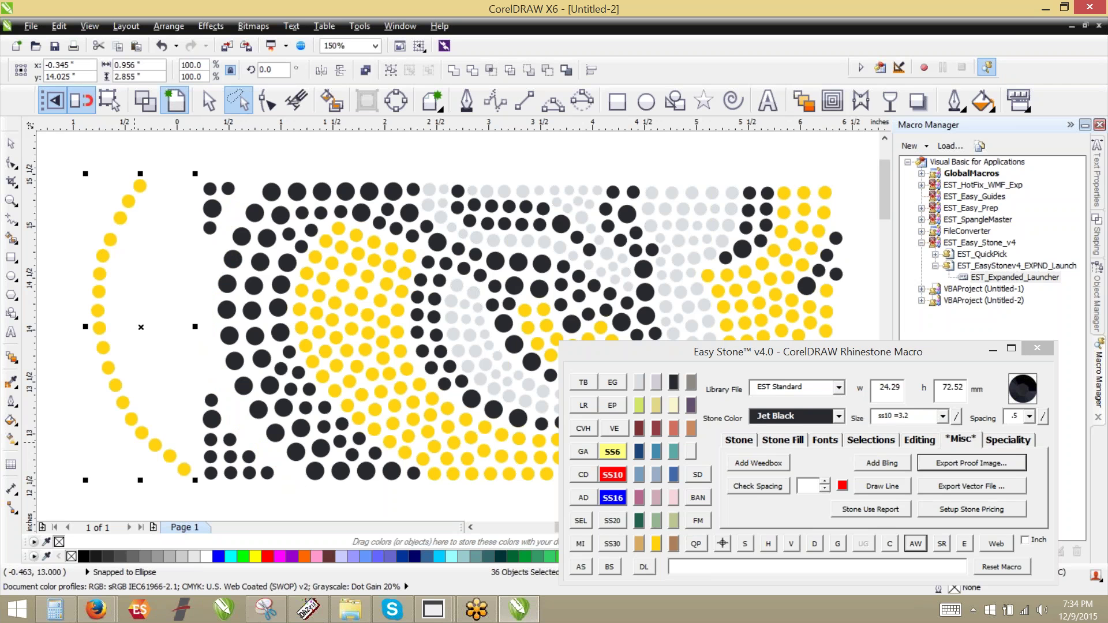
key(ctrl+z)
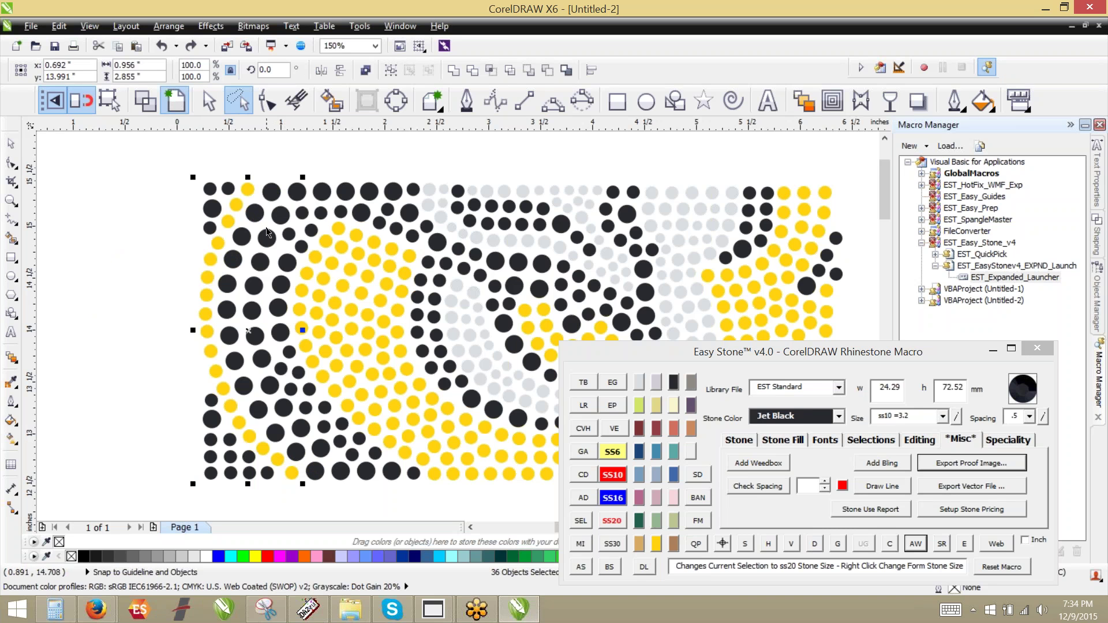
Reselect the column's lowest yellow stone last, try respacing the curved column along a path, and undo the respacing.
shift+click(291, 468)
shift+click(292, 472)
shift+click(291, 472)
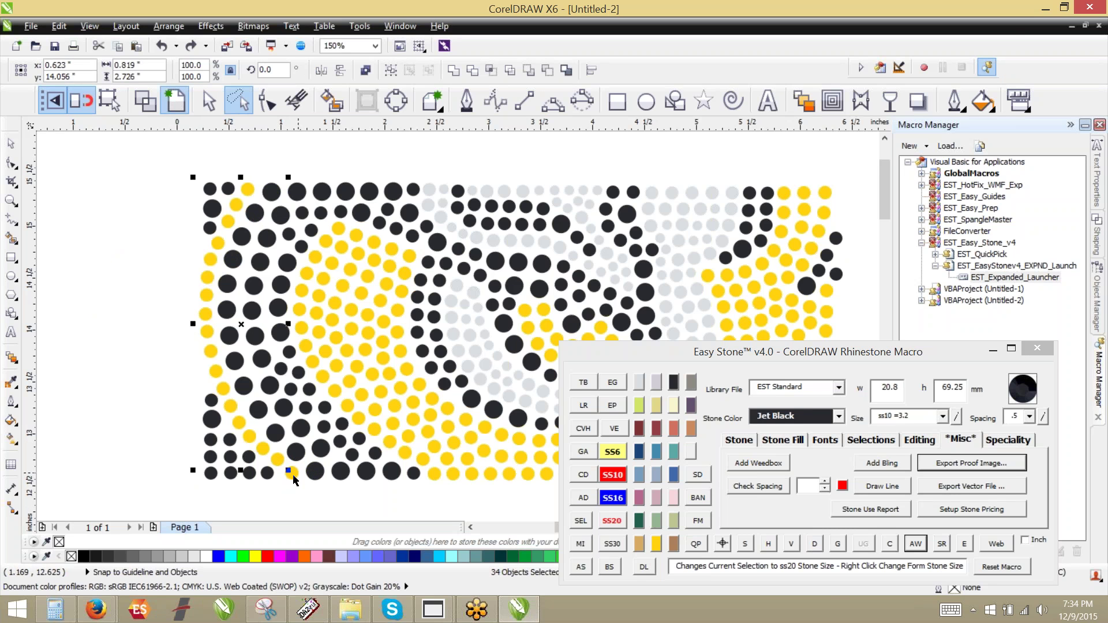
click(814, 543)
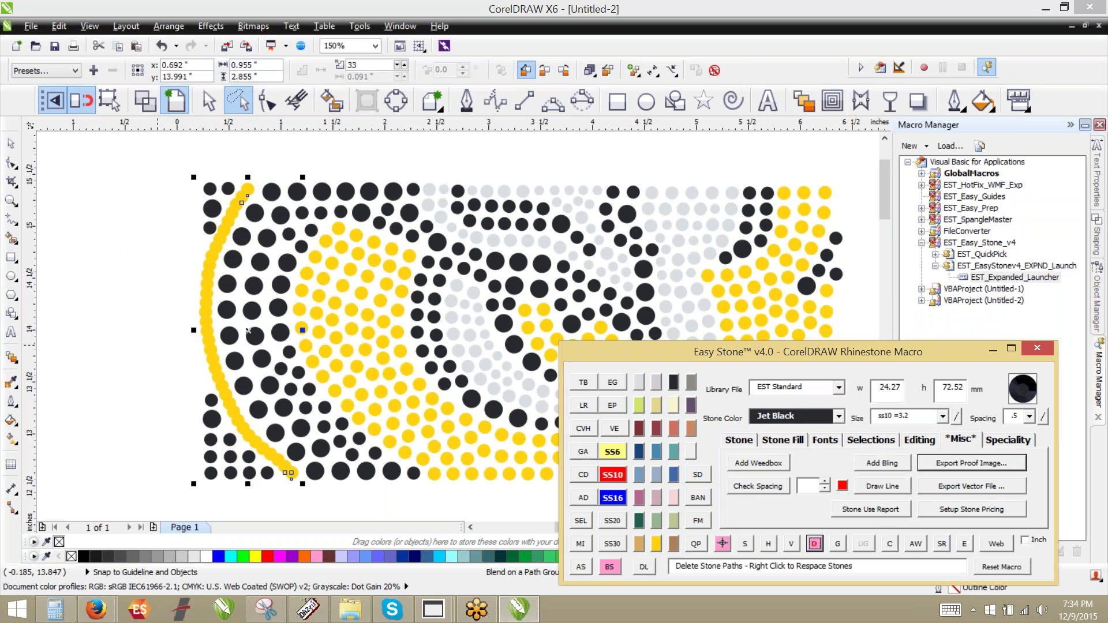
click(158, 345)
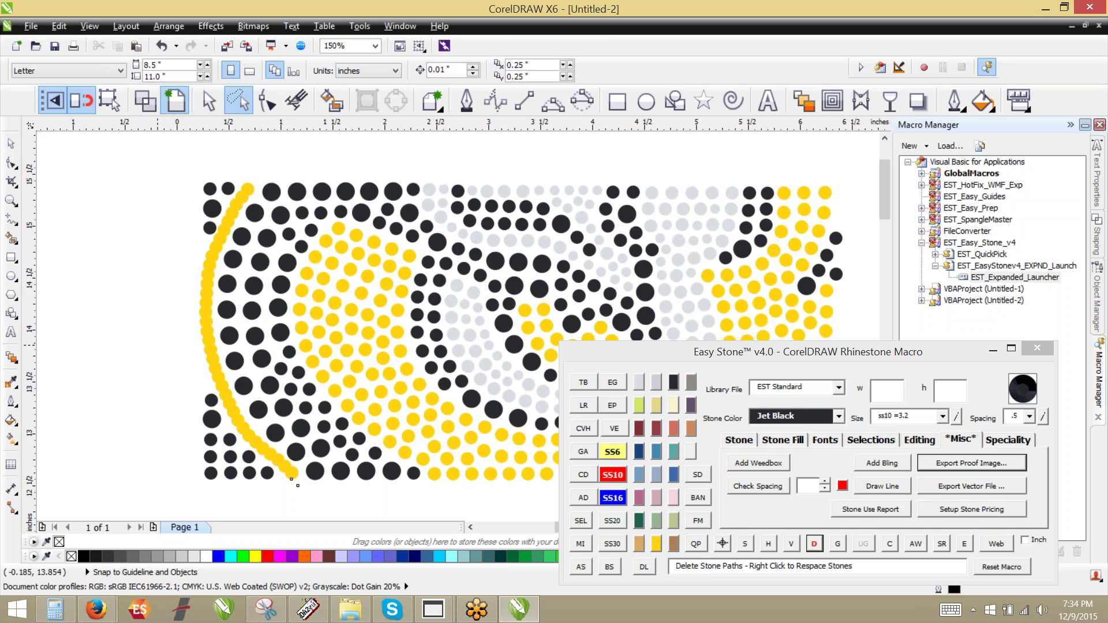
key(ctrl+z)
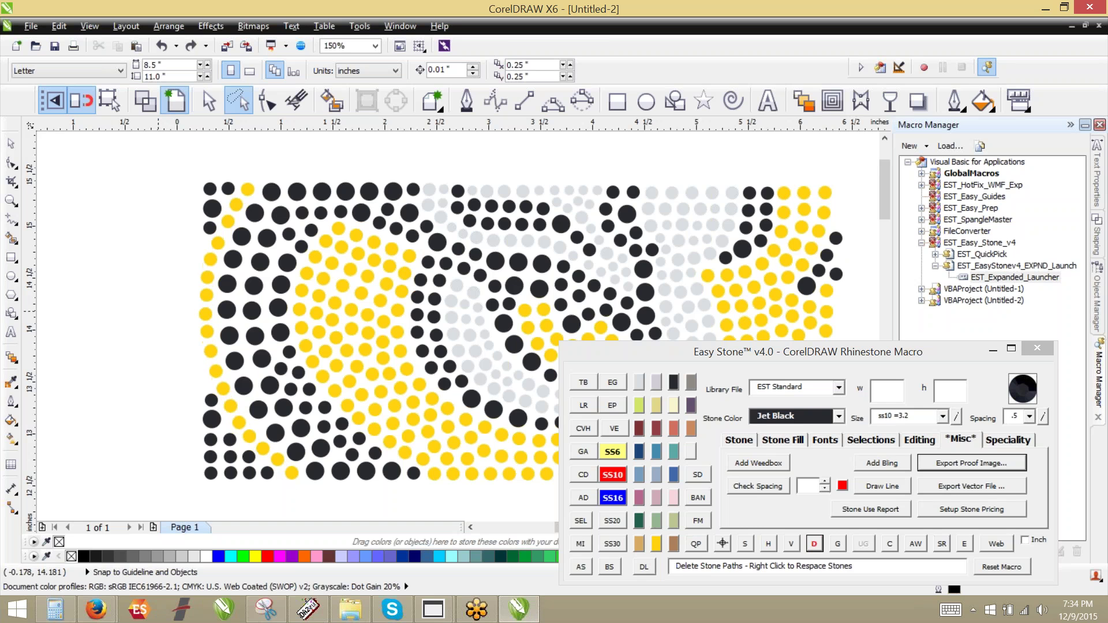
Select the whole remaining half design, check it for overlapping stones and delete the overlaps.
scroll(192, 259, down, 1)
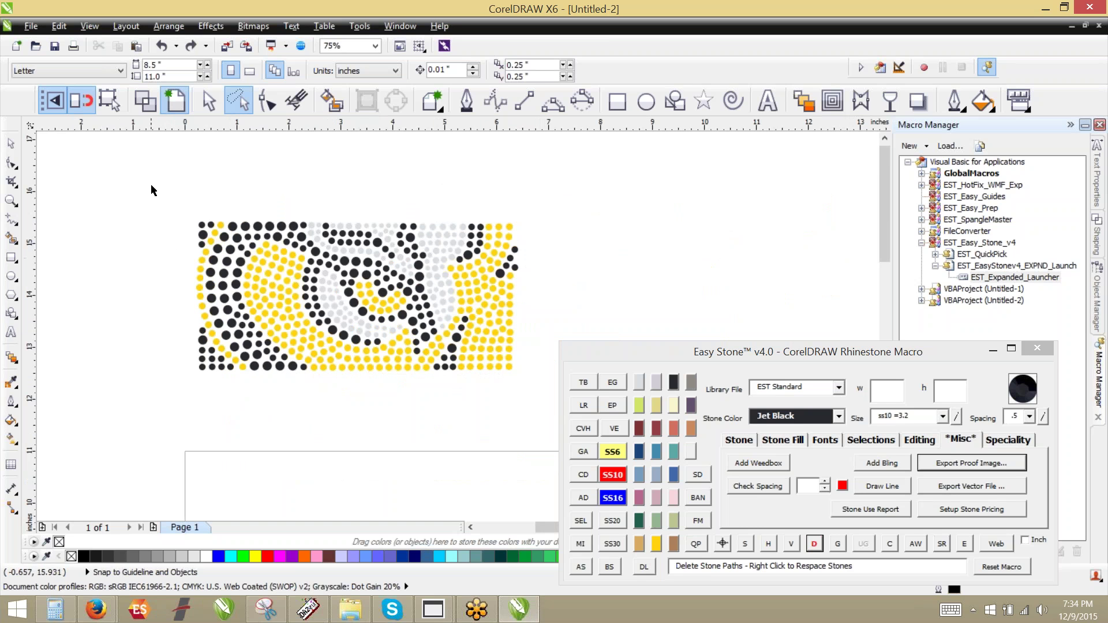
click(207, 100)
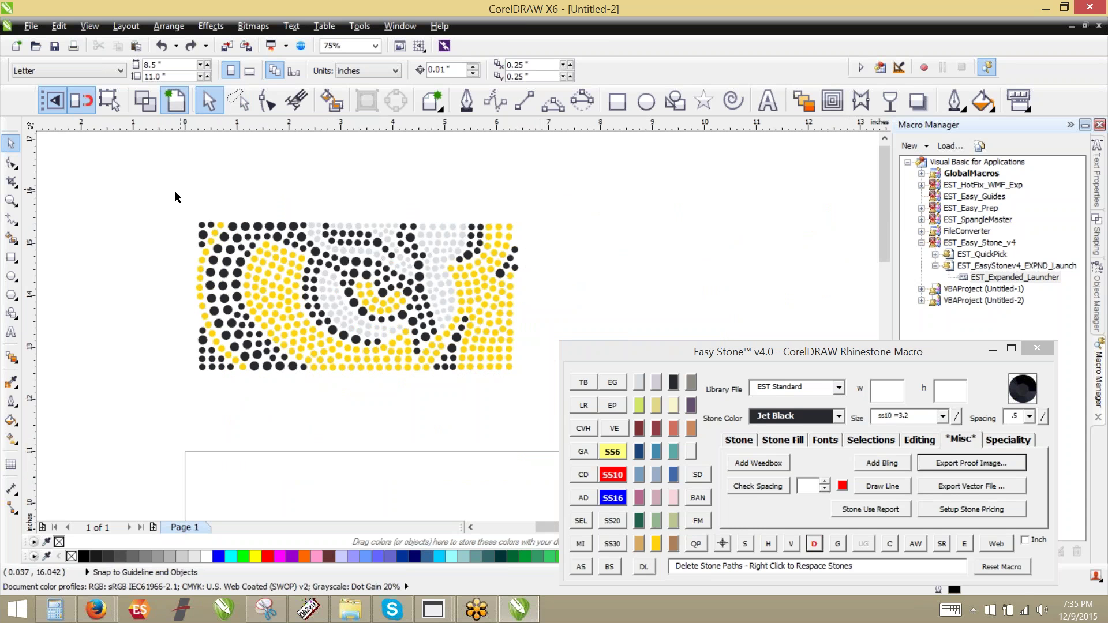
drag(170, 202, 549, 398)
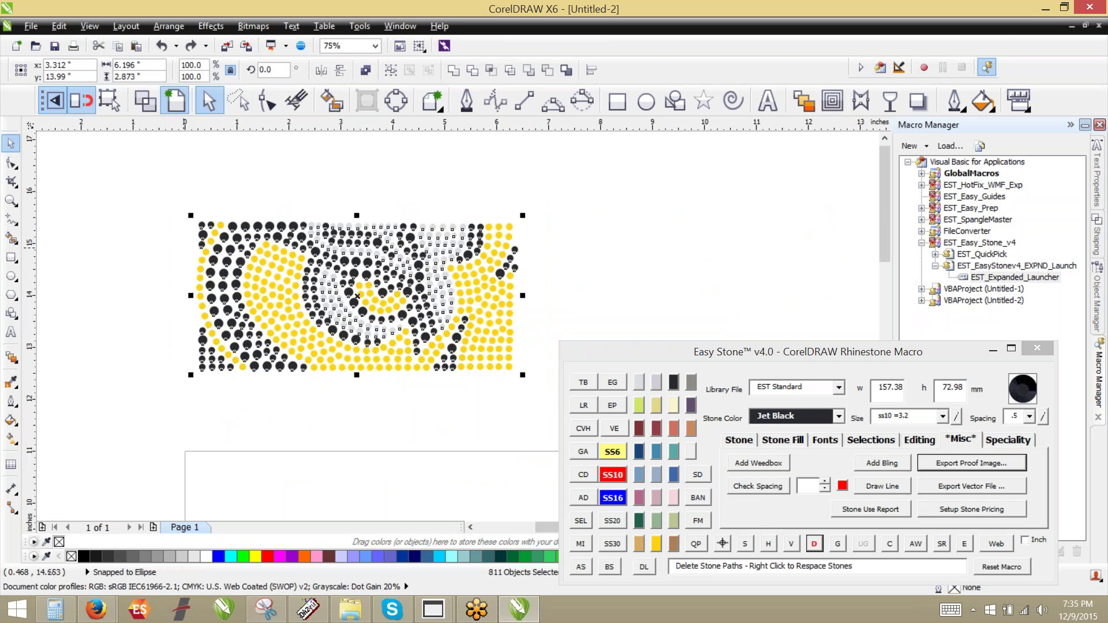
drag(160, 191, 544, 411)
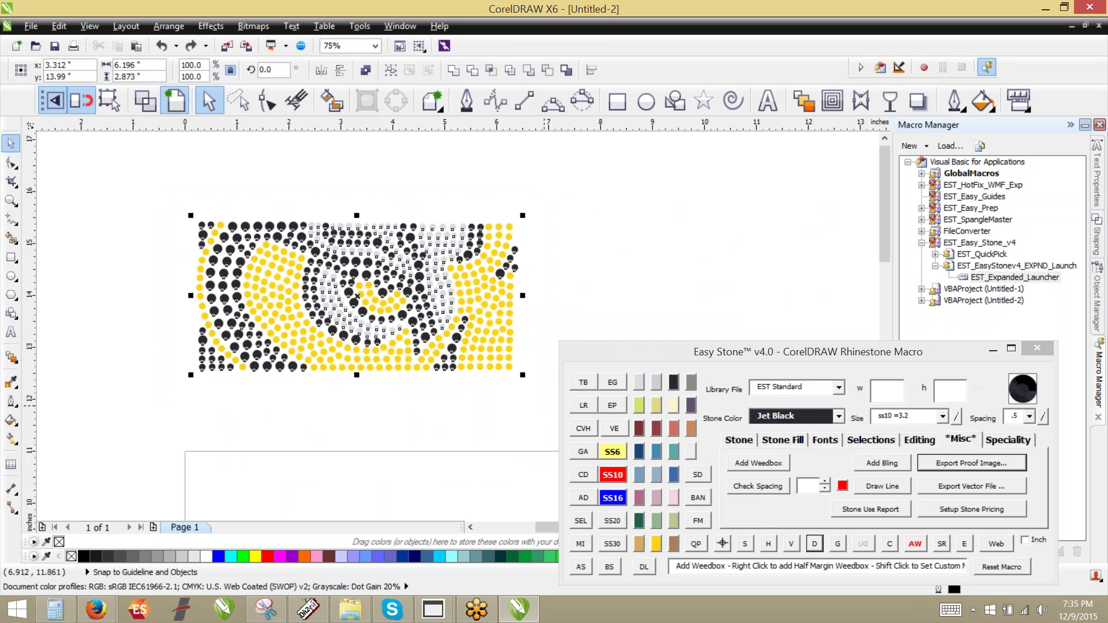
click(891, 544)
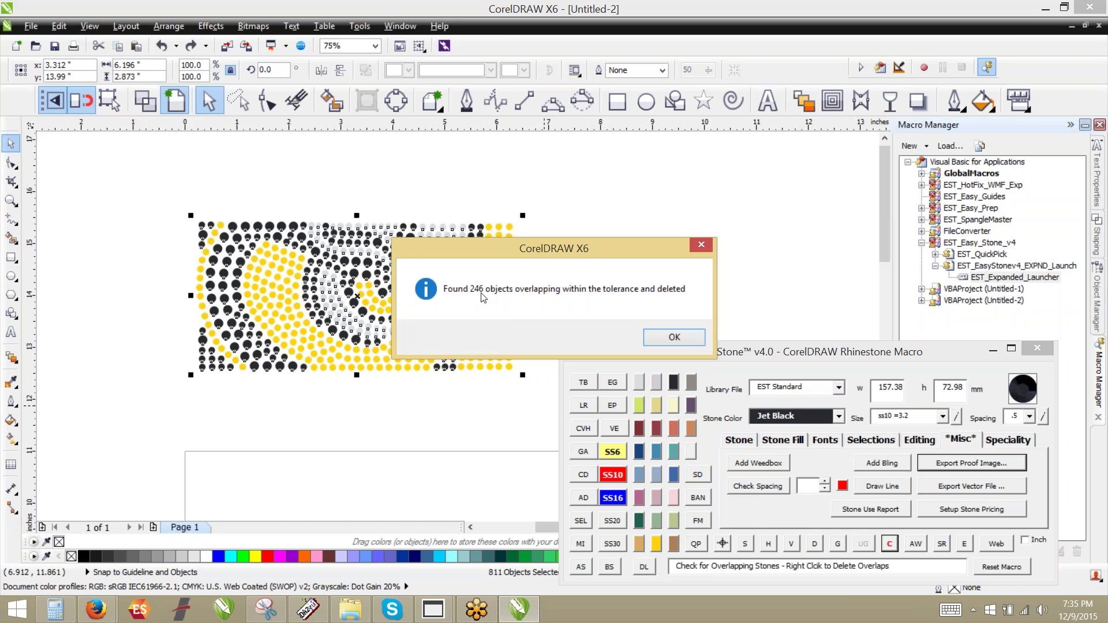
click(674, 337)
click(647, 296)
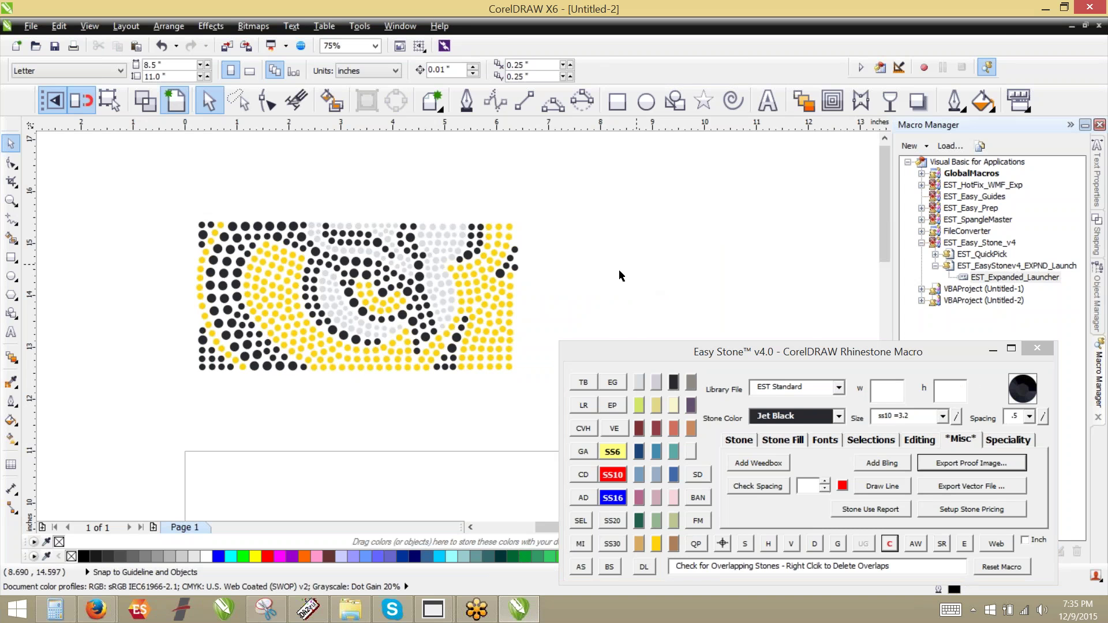
Freehand-select the curved yellow column at the left edge with its lowest stone picked last, and respace its stones along a path.
scroll(209, 247, up, 2)
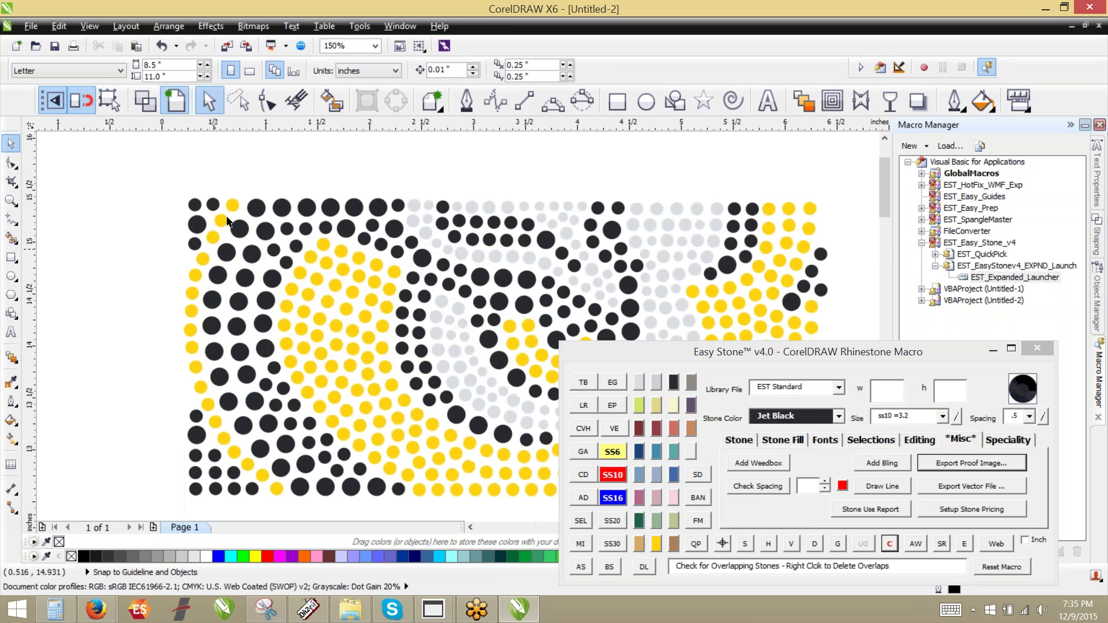
click(244, 107)
scroll(259, 144, down, 1)
scroll(247, 172, up, 1)
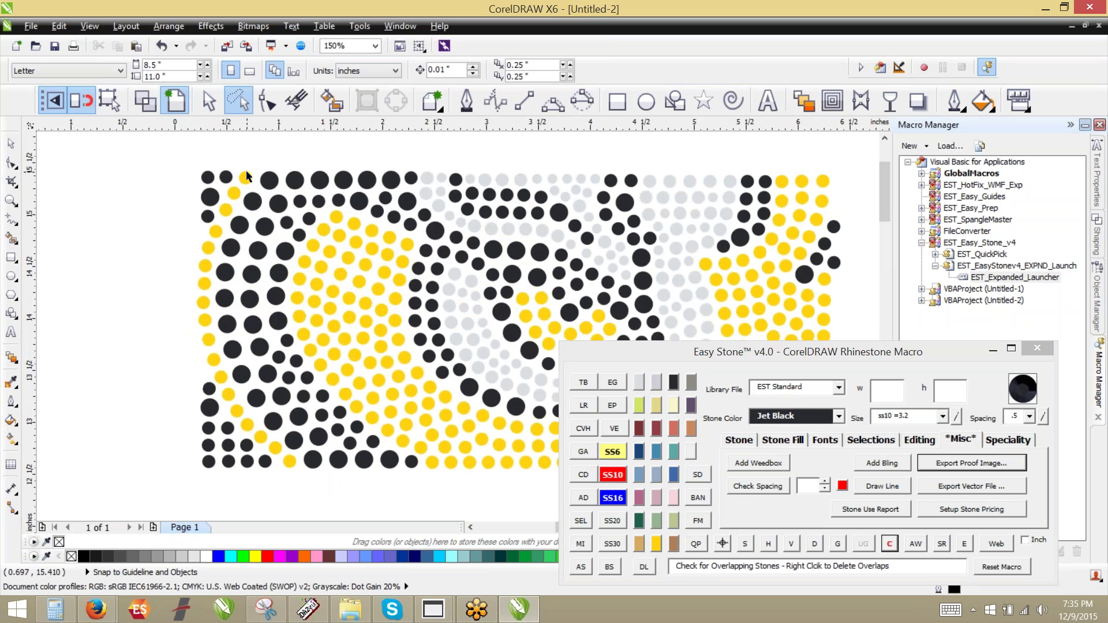
mouse_move(262, 147)
mouse_down()
mouse_move(206, 253)
mouse_move(198, 317)
mouse_move(208, 355)
mouse_move(202, 300)
mouse_move(234, 406)
mouse_move(288, 463)
mouse_move(255, 434)
mouse_move(206, 323)
mouse_move(219, 226)
mouse_move(256, 162)
mouse_move(251, 172)
mouse_up()
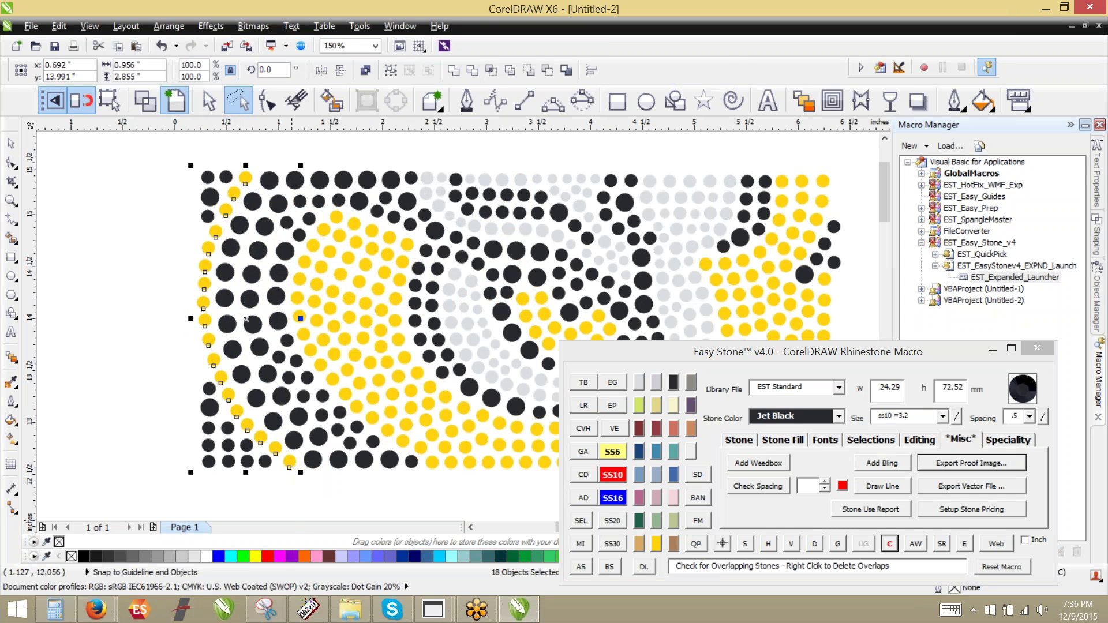
shift+click(289, 460)
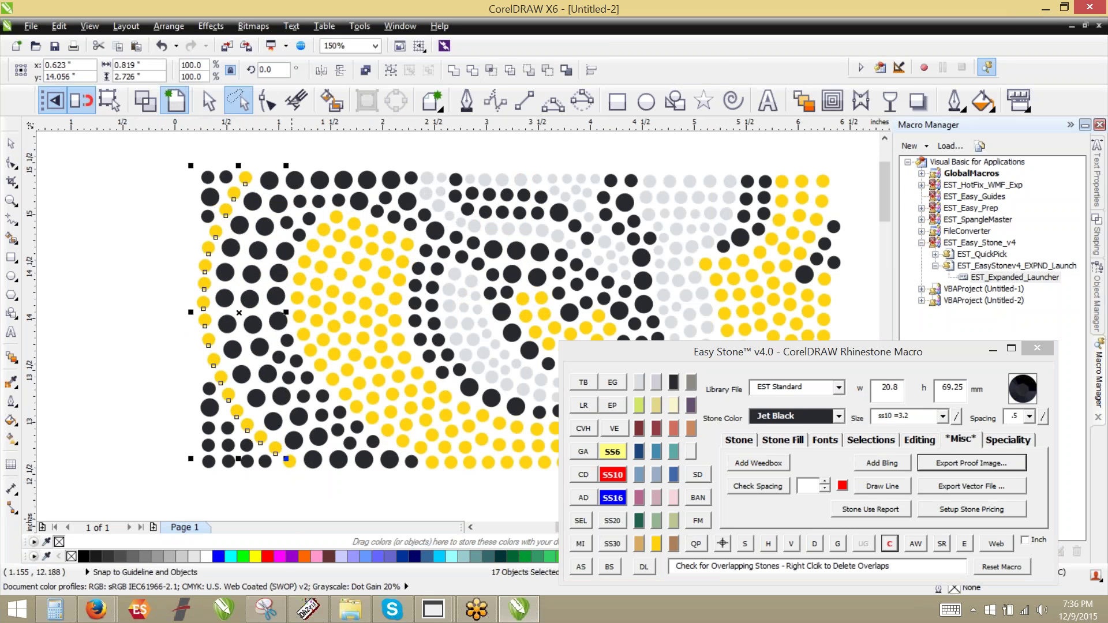
shift+click(290, 460)
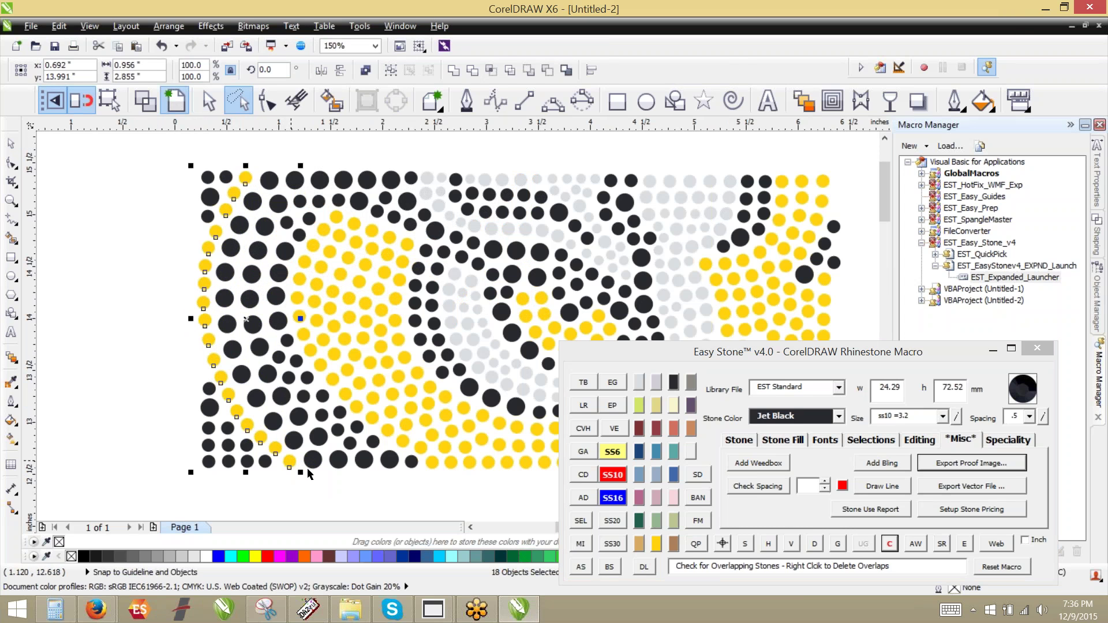
right_click(814, 544)
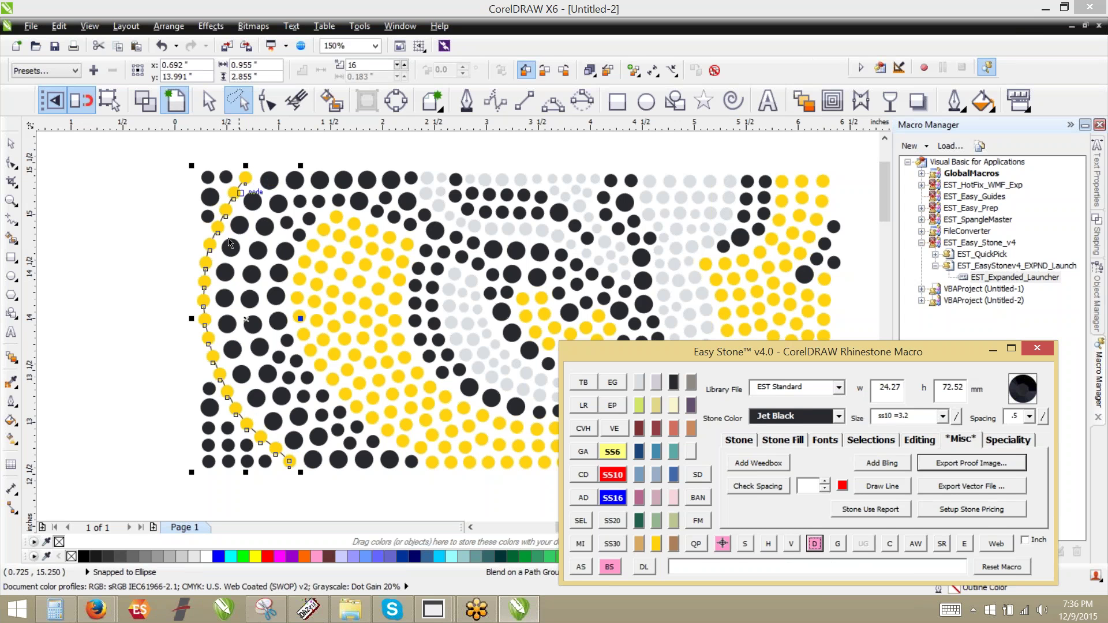
Increase the stones on the yellow column's path to 19 blend steps.
click(724, 544)
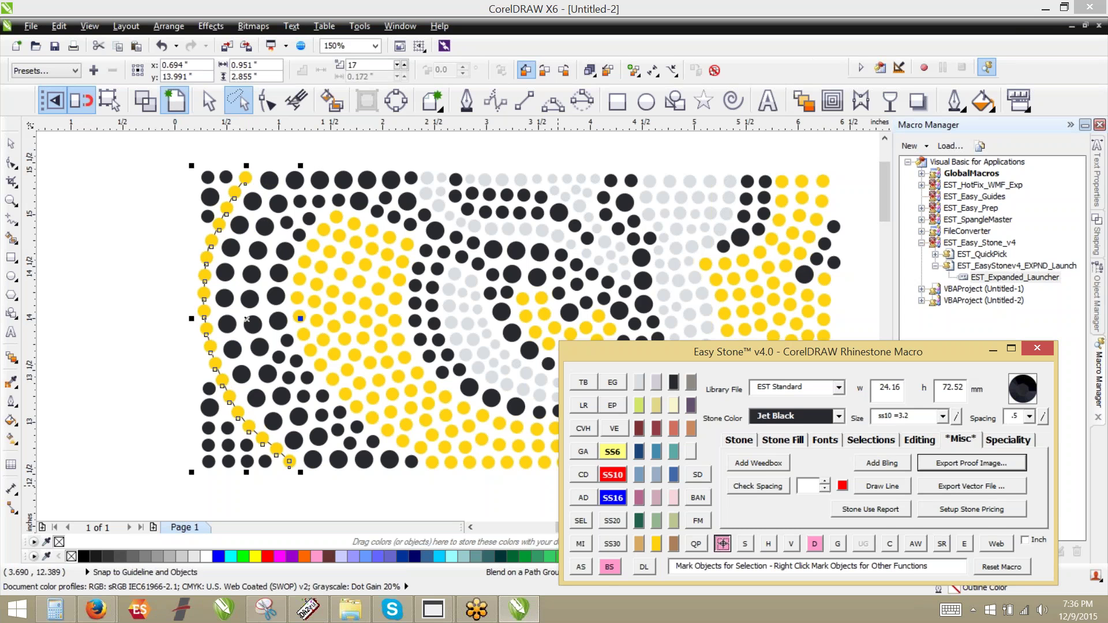
click(723, 543)
click(723, 543)
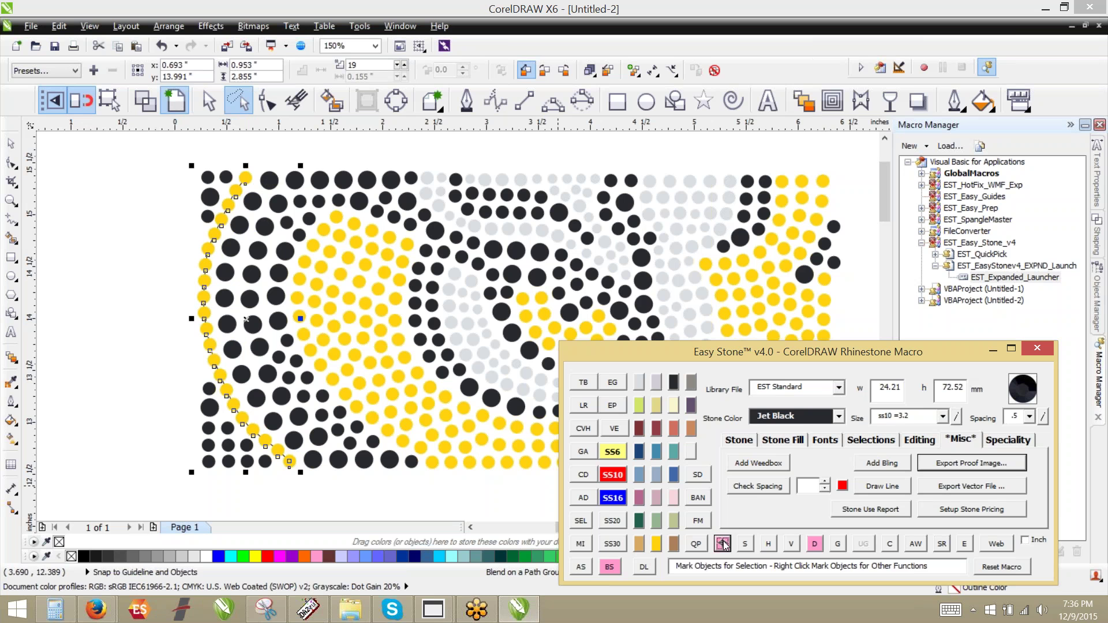
Clear the stones from the curved path, refill it with Lt Topaz ss10 stones at .5 spacing, and delete the path.
click(611, 566)
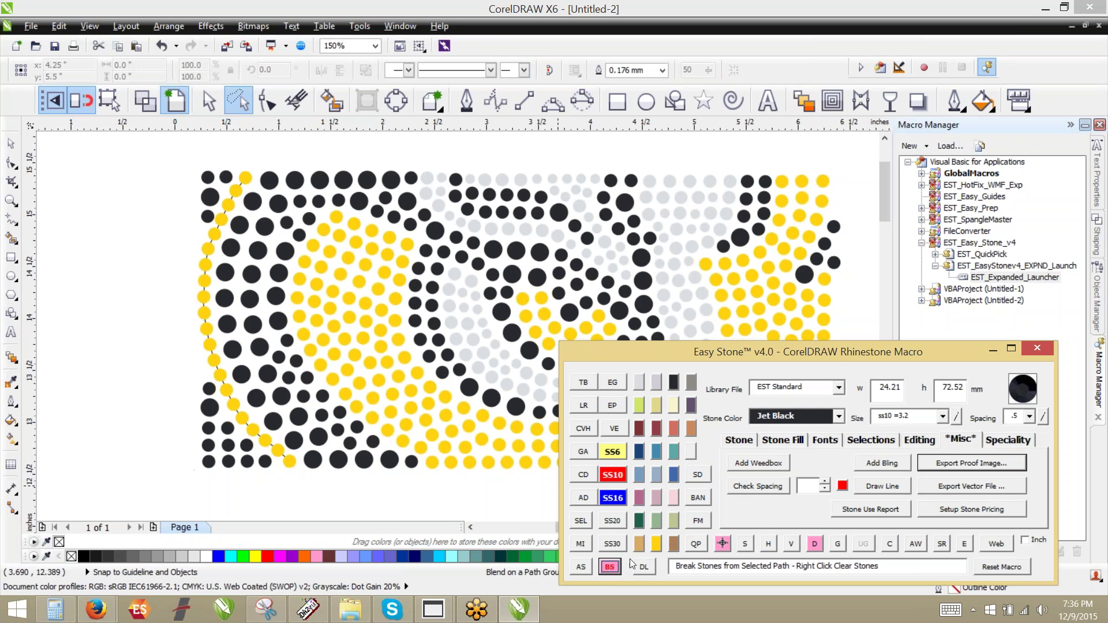
click(656, 543)
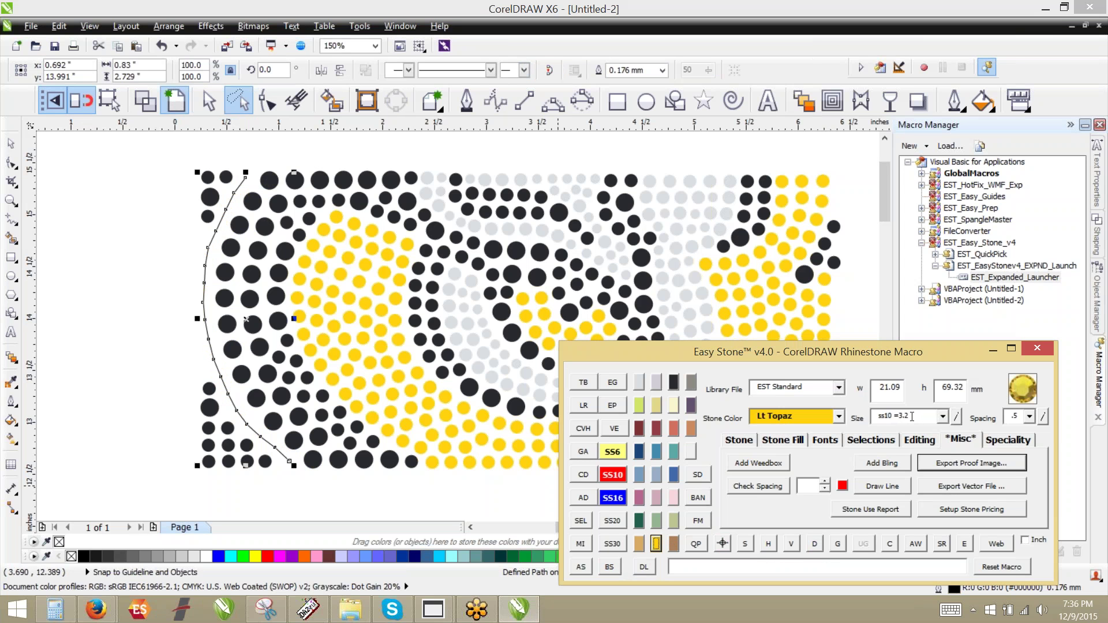
click(580, 568)
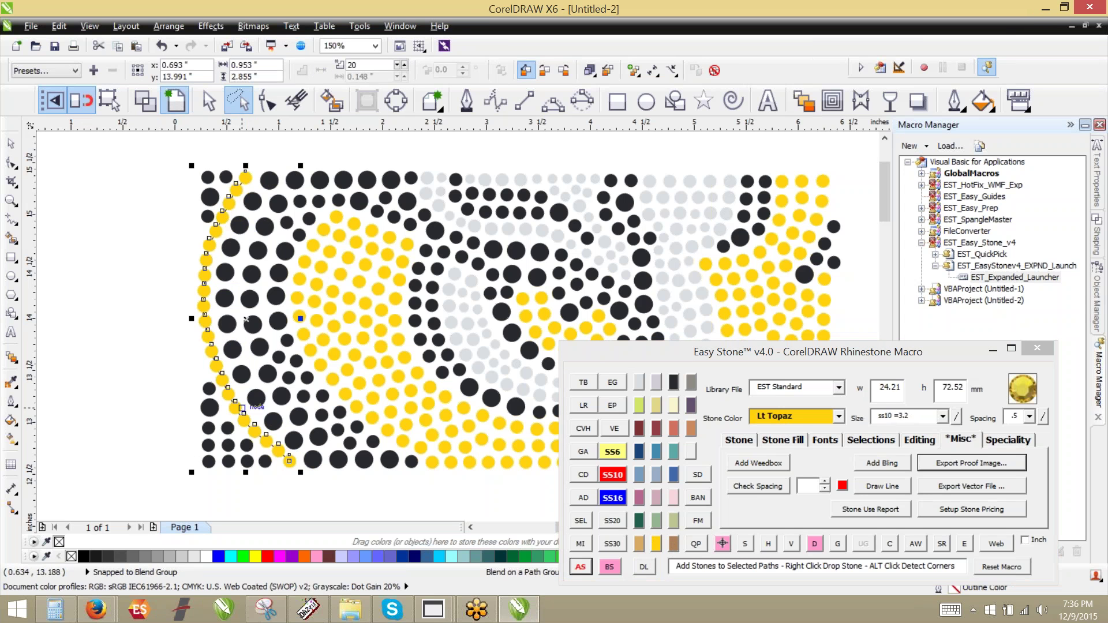
click(815, 545)
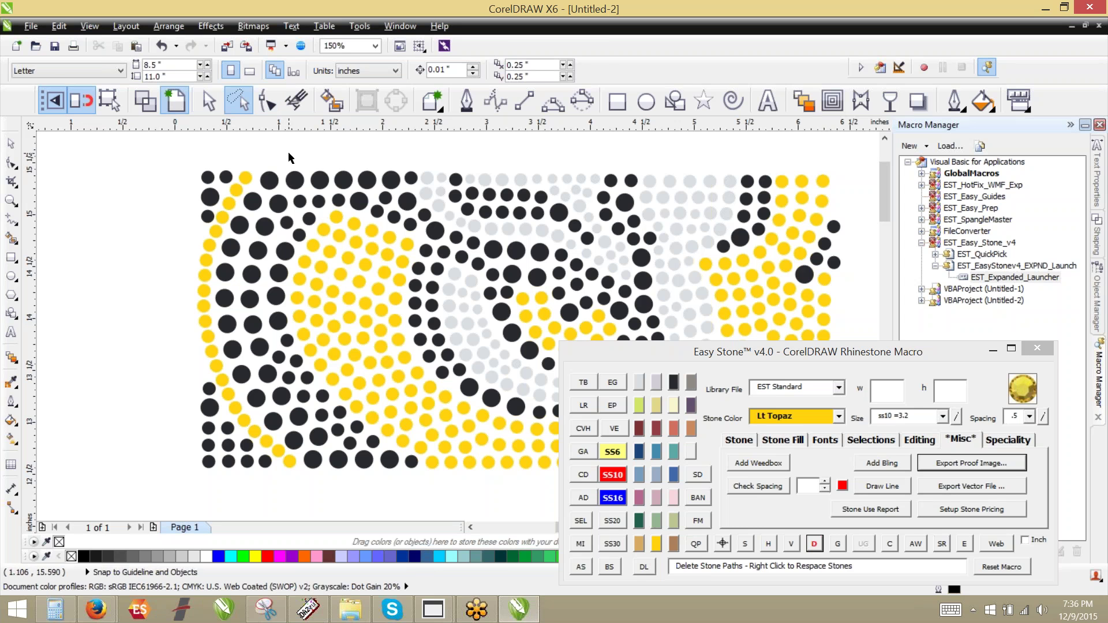
Freehand-select the adjacent curved column of large black stones with its lowest stone picked last, and respace it along a path.
mouse_move(289, 153)
mouse_down()
mouse_move(243, 217)
mouse_move(227, 315)
mouse_move(265, 417)
mouse_move(318, 460)
mouse_move(249, 388)
mouse_move(226, 324)
mouse_move(250, 222)
mouse_move(232, 236)
mouse_move(271, 176)
mouse_up()
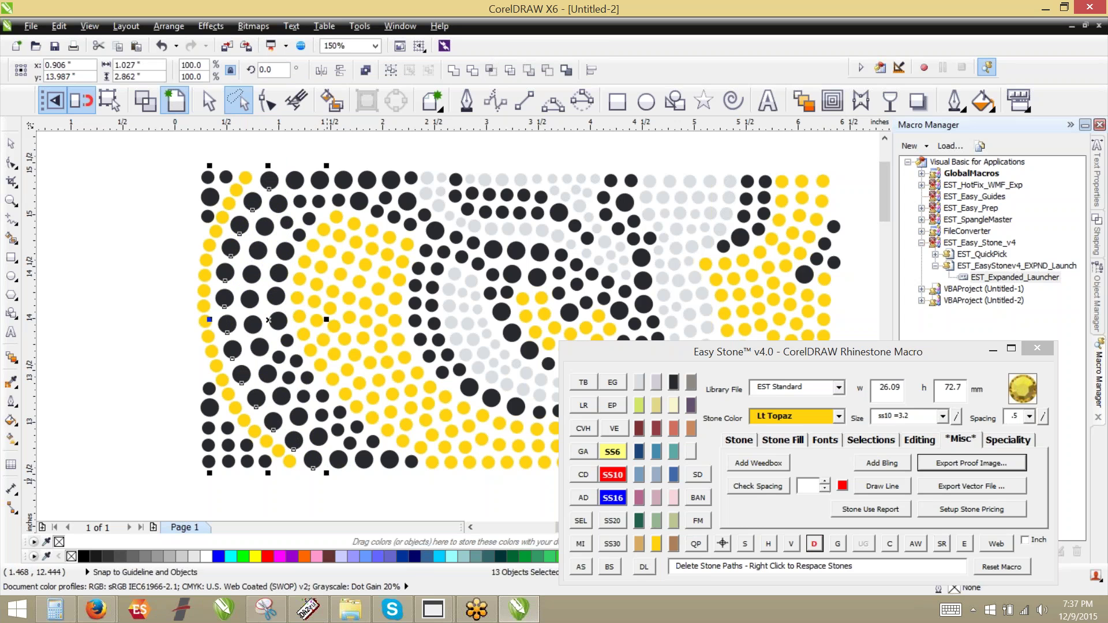
shift+click(313, 460)
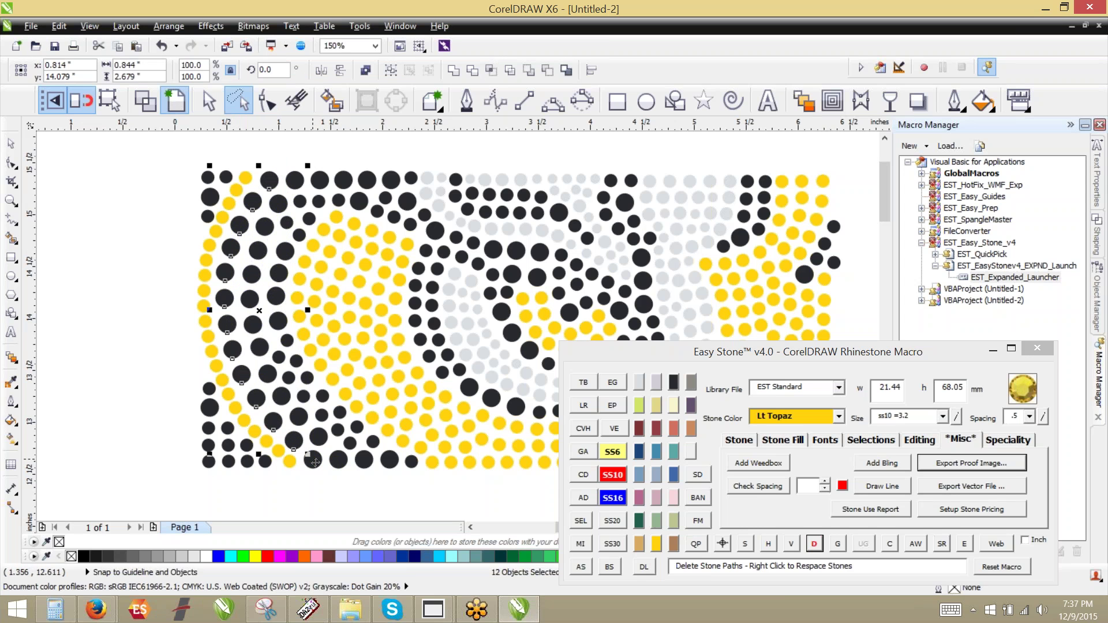
shift+click(313, 460)
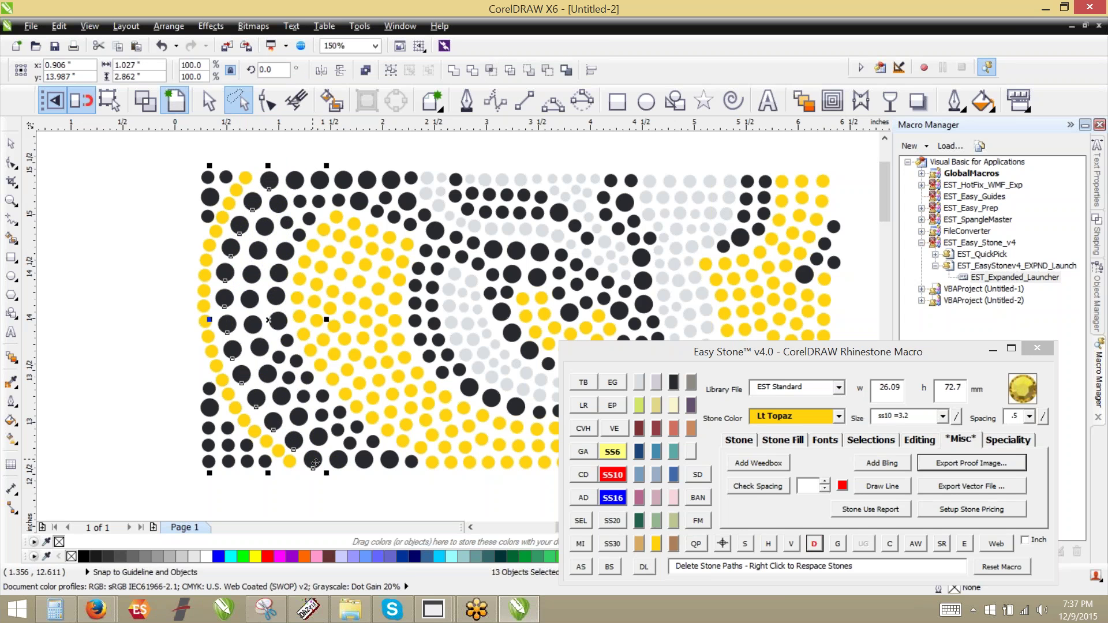
click(814, 543)
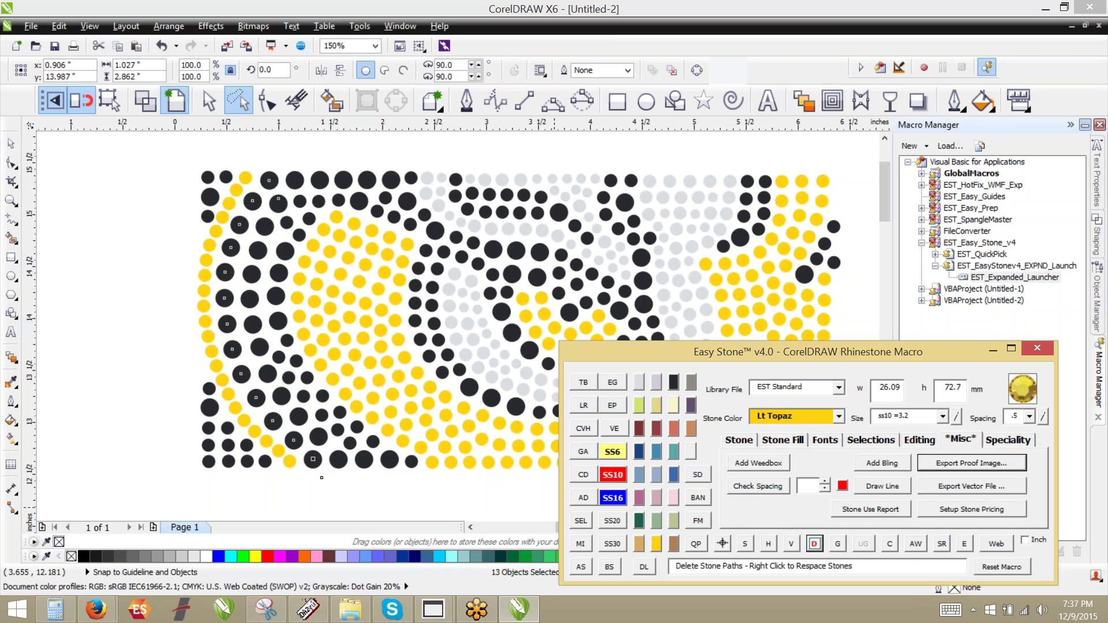
Delete the path of the respaced curved column of large black stones, keeping its stones, and clear the selection.
click(723, 544)
click(723, 546)
click(723, 547)
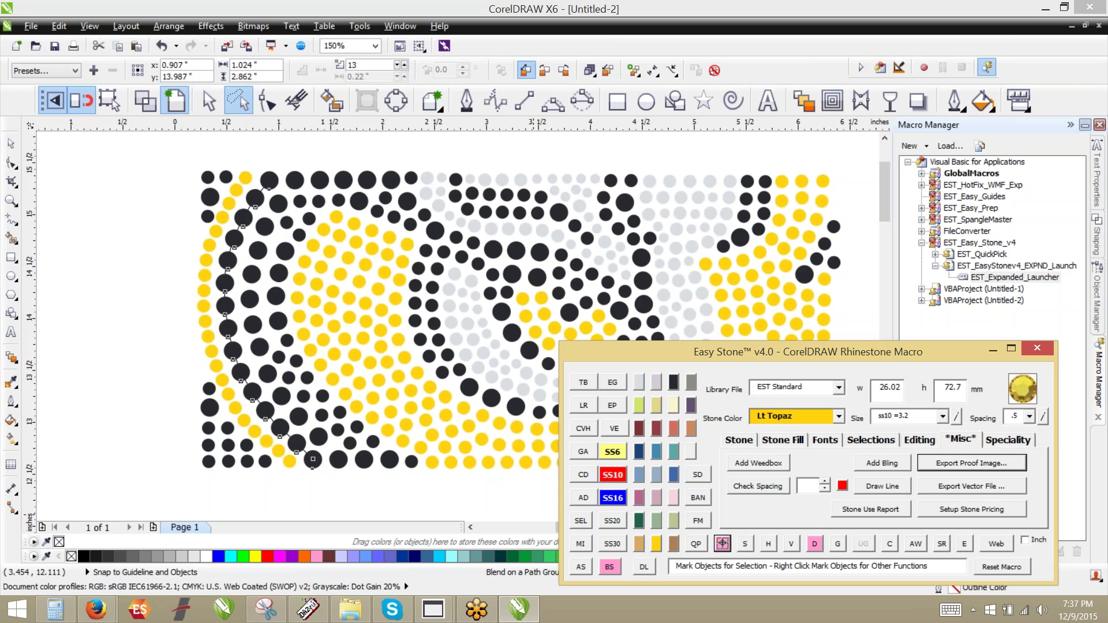
click(814, 544)
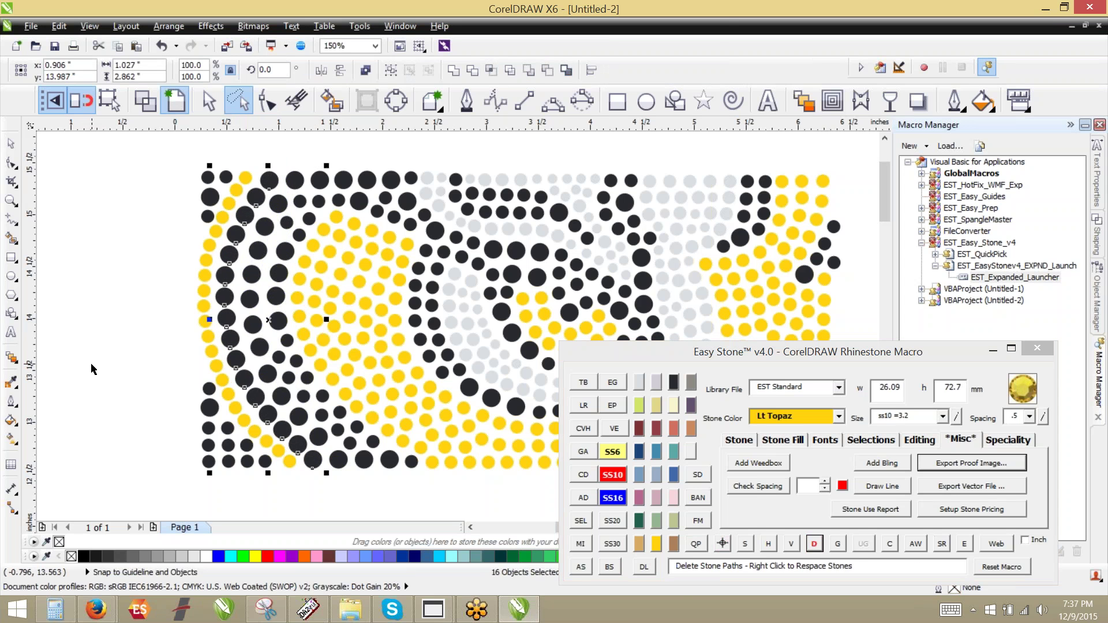
click(129, 376)
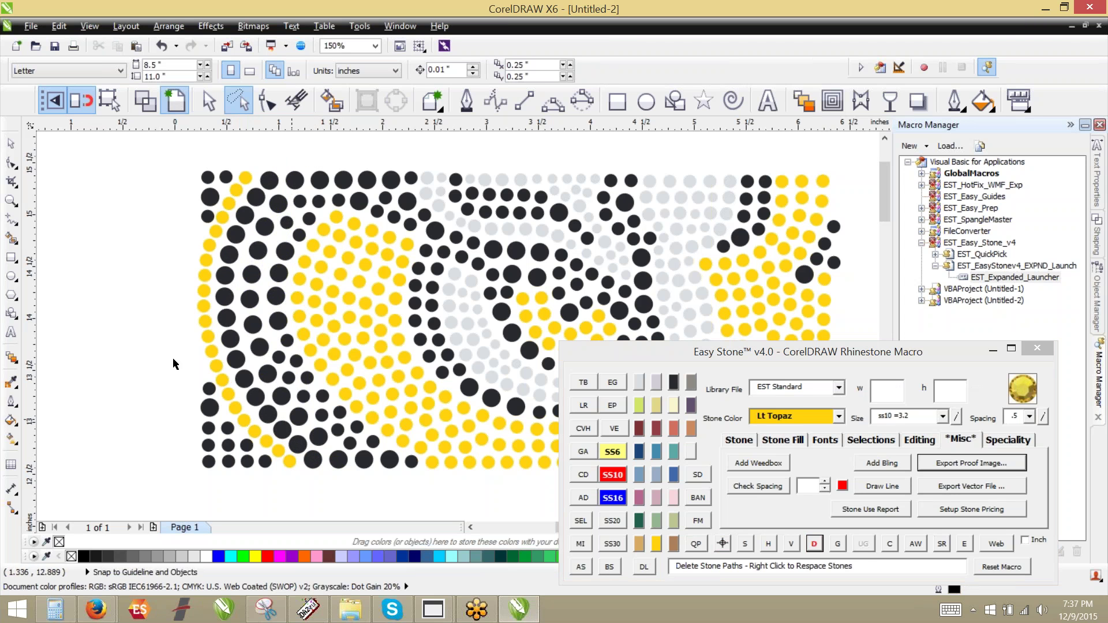
Reposition a large stone in the middle column of the curved black band and copy an ss10 black stone into the gap beside it.
scroll(86, 279, down, 2)
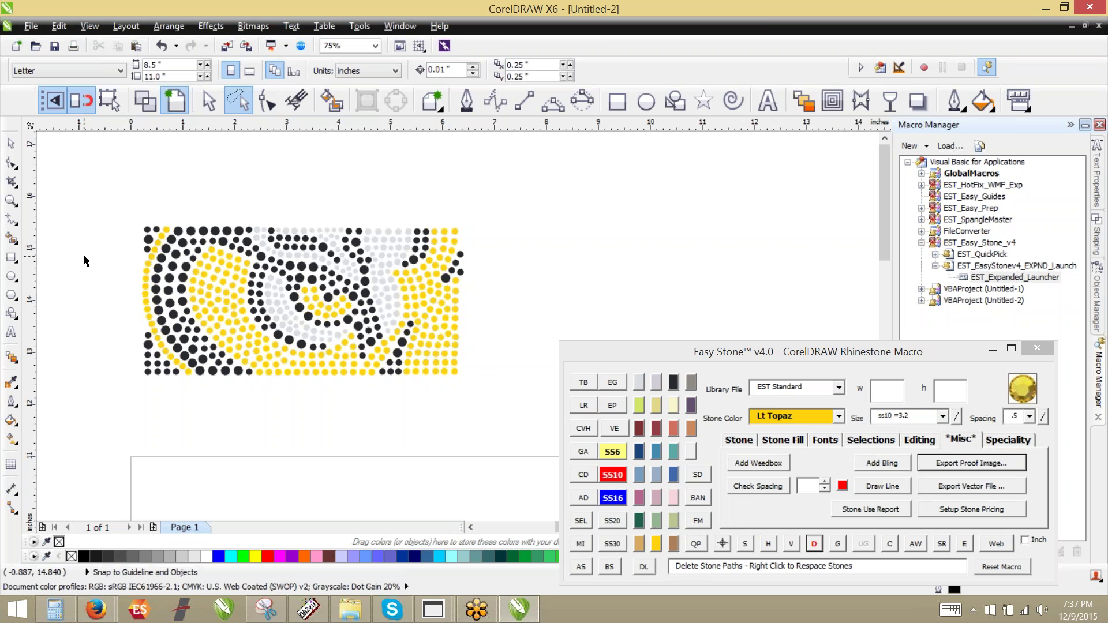
scroll(116, 282, up, 2)
scroll(155, 283, up, 2)
scroll(156, 283, up, 2)
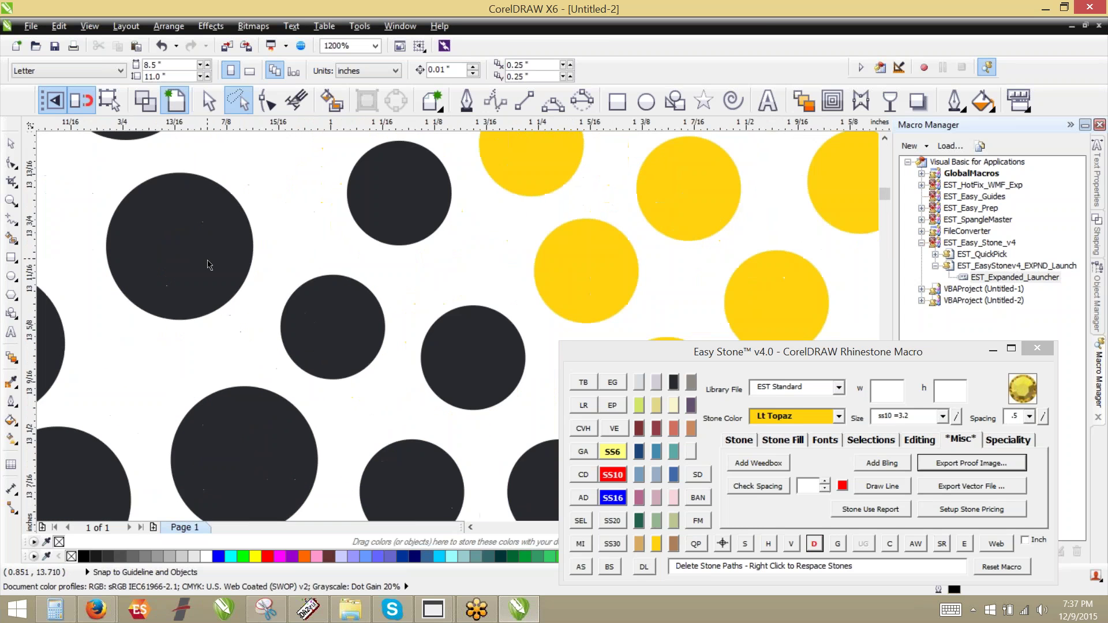
click(197, 311)
scroll(315, 403, down, 1)
scroll(250, 263, up, 1)
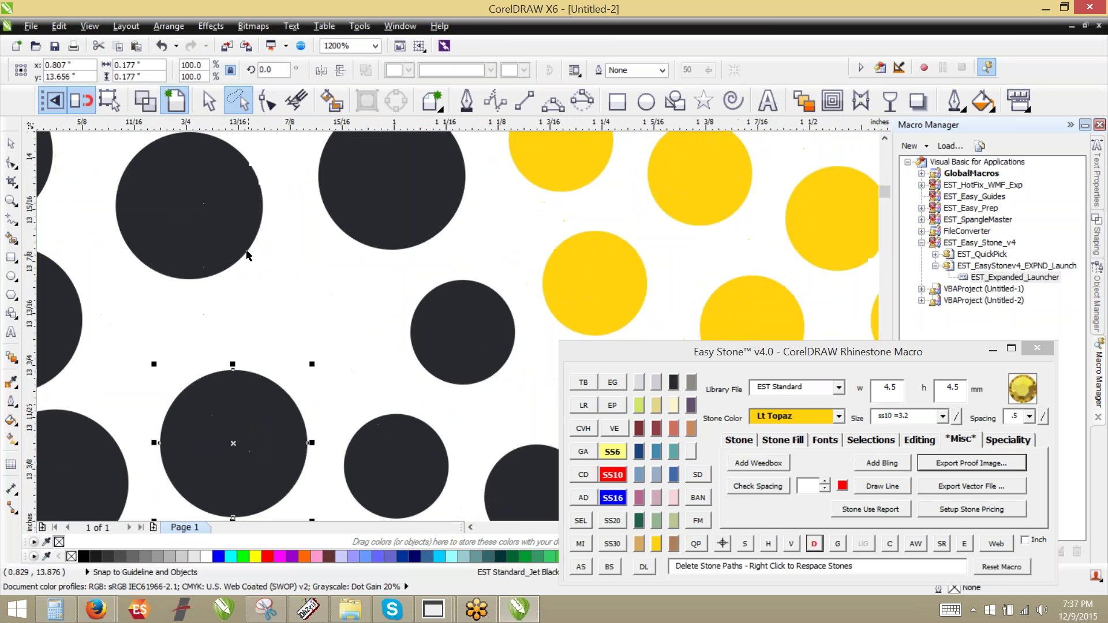
drag(217, 237, 199, 303)
drag(429, 332, 291, 313)
right_click(290, 312)
Change the next large stone up the black band's middle column to ss6 and copy an ss10 black stone beside it.
scroll(430, 388, down, 1)
scroll(300, 270, up, 1)
drag(306, 354, 255, 273)
click(612, 451)
right_click(398, 294)
drag(484, 471, 325, 307)
scroll(421, 449, down, 1)
scroll(384, 267, up, 1)
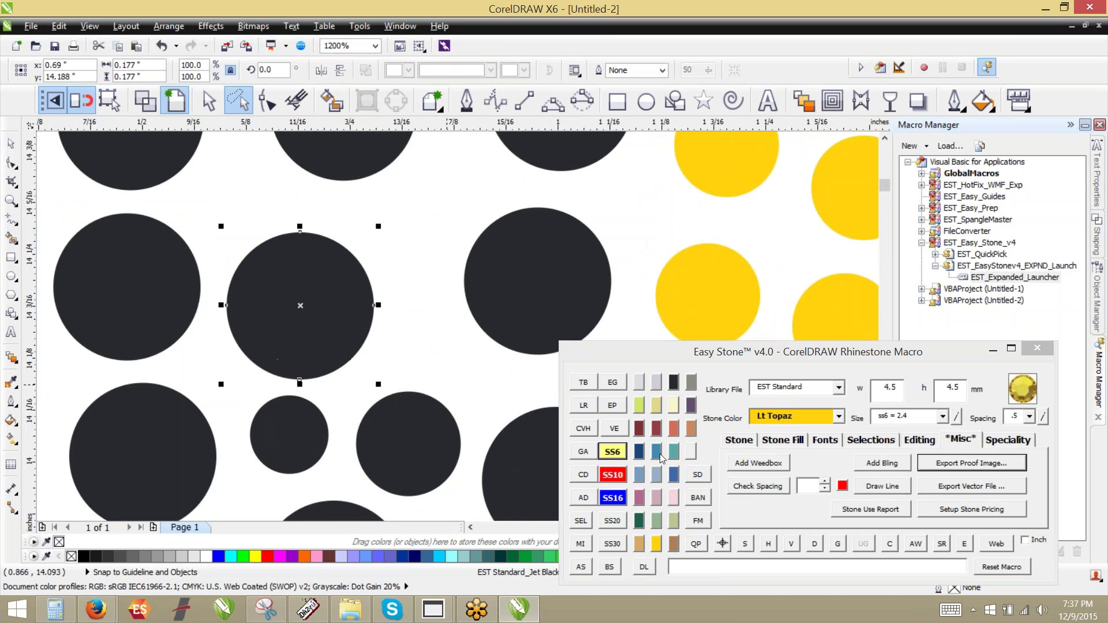
Change the following large middle-column stone to ss6, place it on one side, and copy ss10 black stones beside and above it.
click(612, 451)
drag(420, 361, 411, 370)
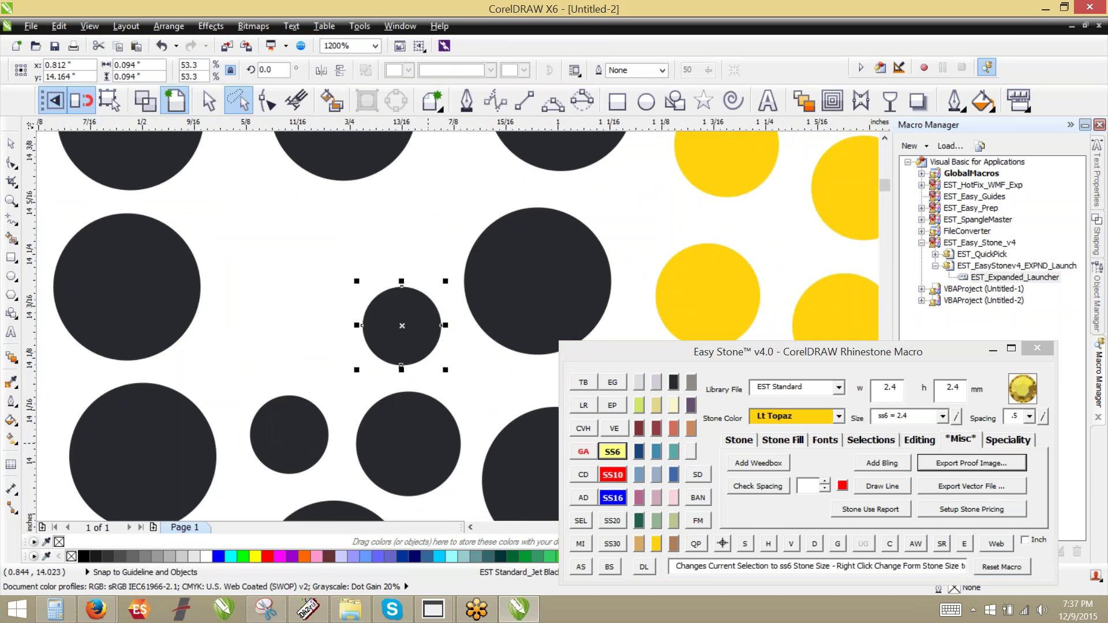
drag(424, 445, 308, 326)
scroll(401, 516, down, 2)
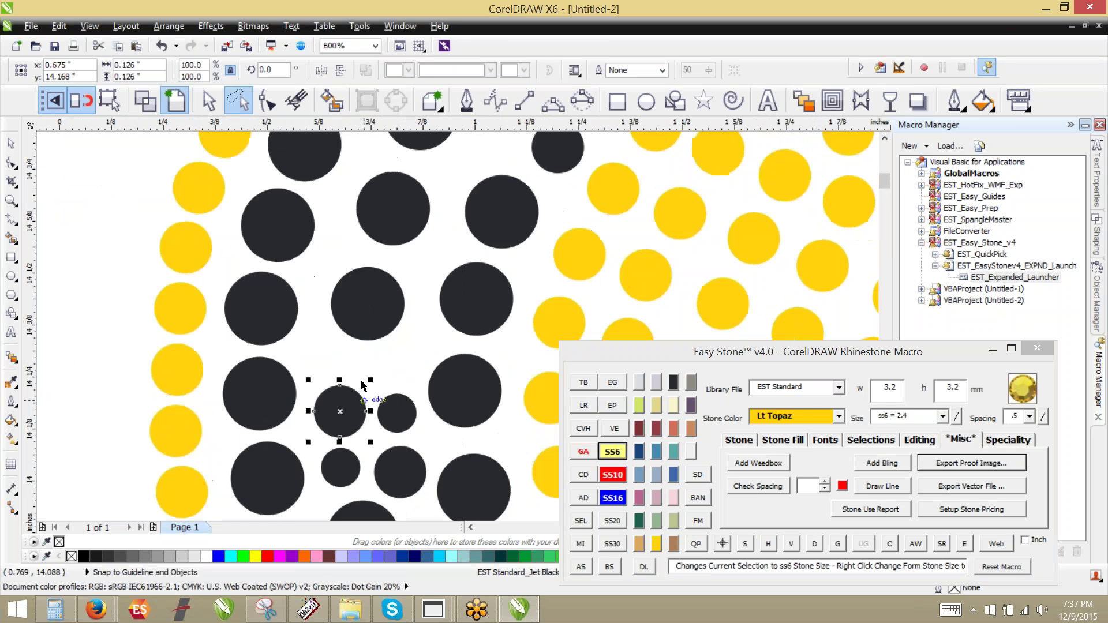
scroll(351, 311, up, 2)
drag(281, 482, 395, 376)
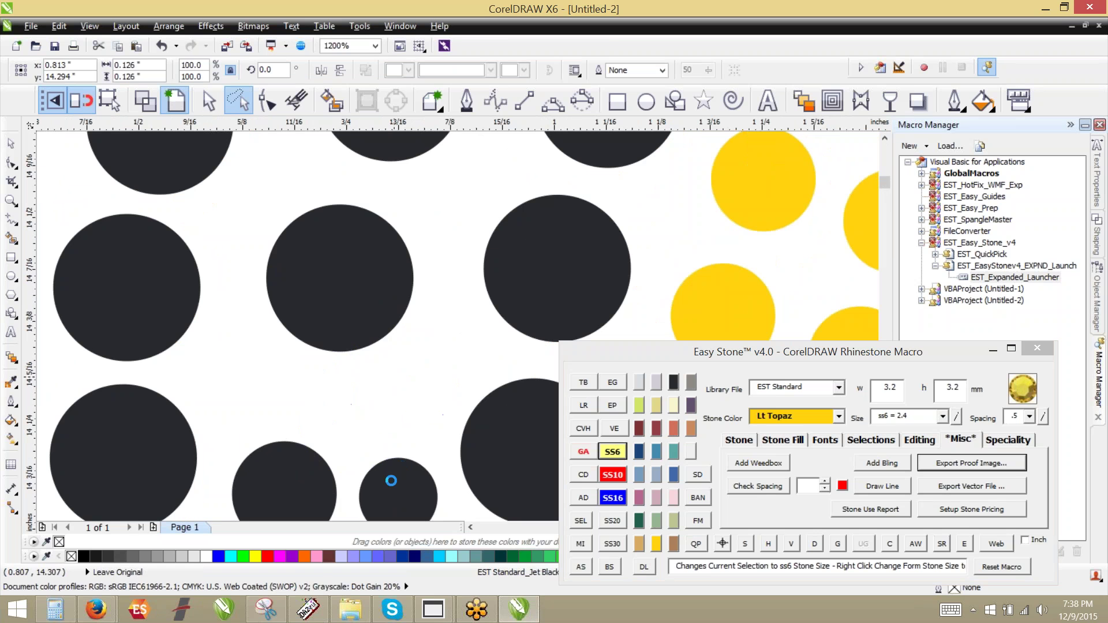
right_click(275, 369)
drag(391, 481, 273, 374)
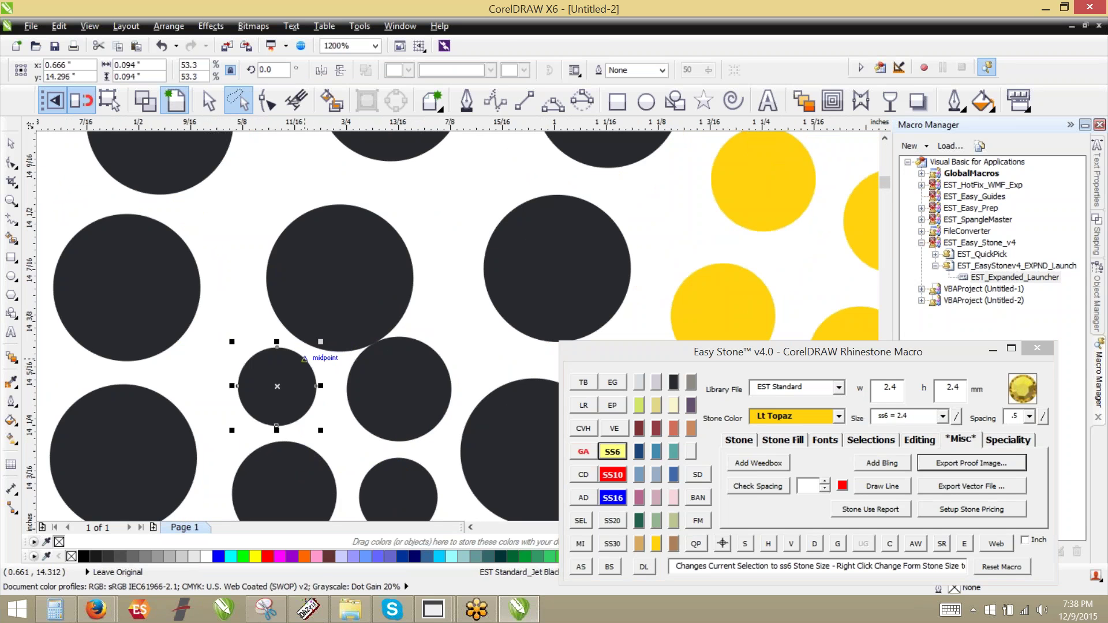
key(Delete)
Delete the overlapping large stone from the middle column and fill its space with copied ss10 black stones.
drag(401, 381, 276, 363)
right_click(276, 362)
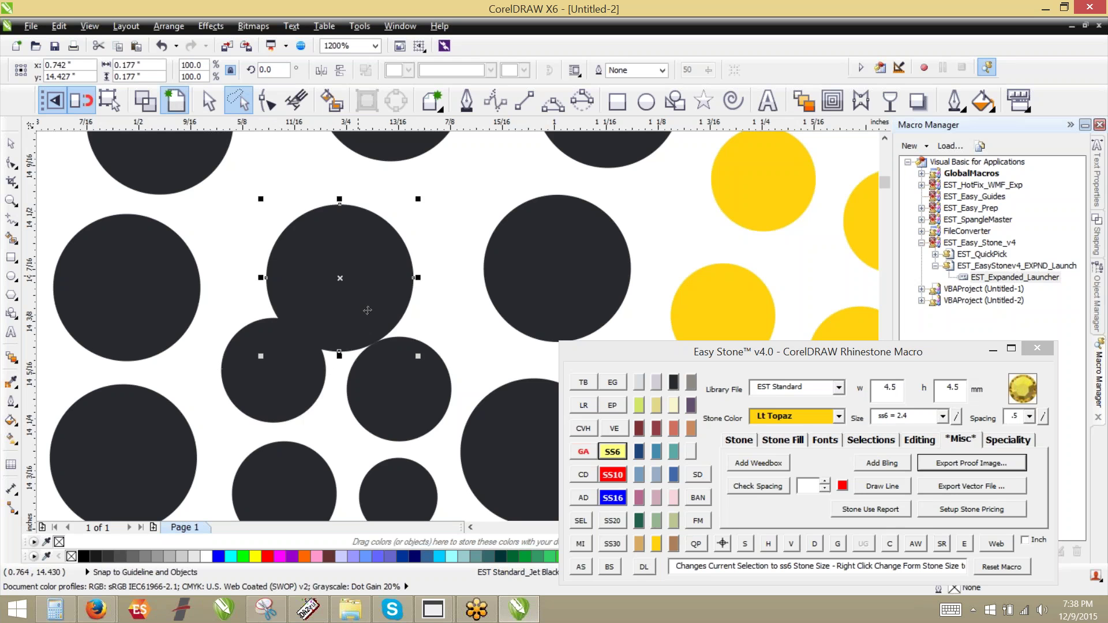
key(Delete)
drag(397, 376, 280, 248)
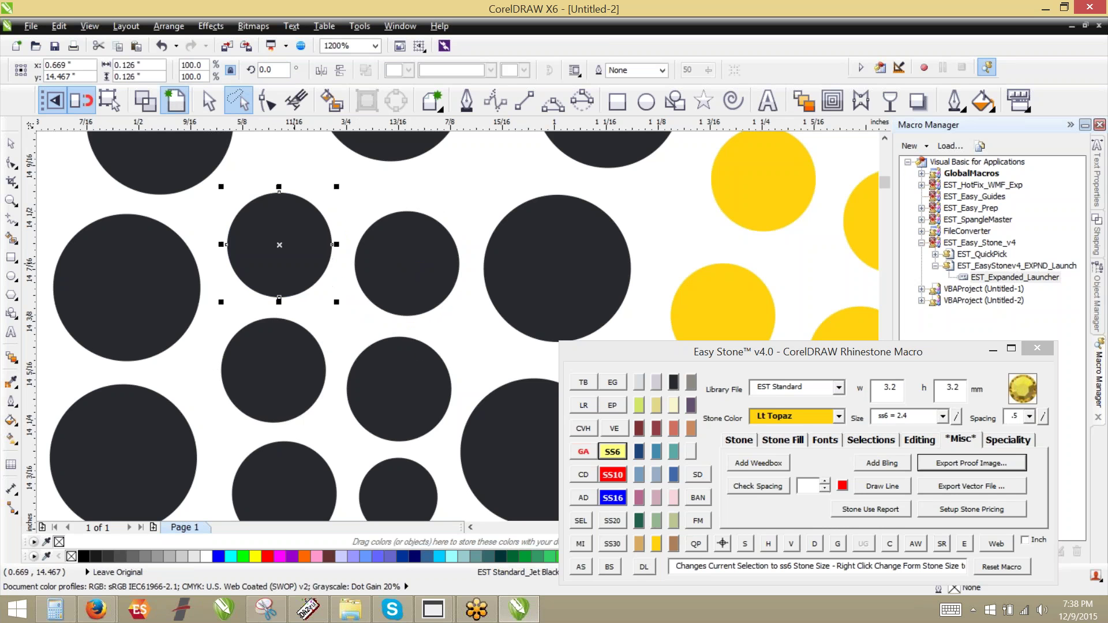
Change the next large stone near the top of the middle column to ss10, reposition it, and copy it to the adjacent gap.
scroll(331, 252, down, 4)
scroll(330, 252, down, 2)
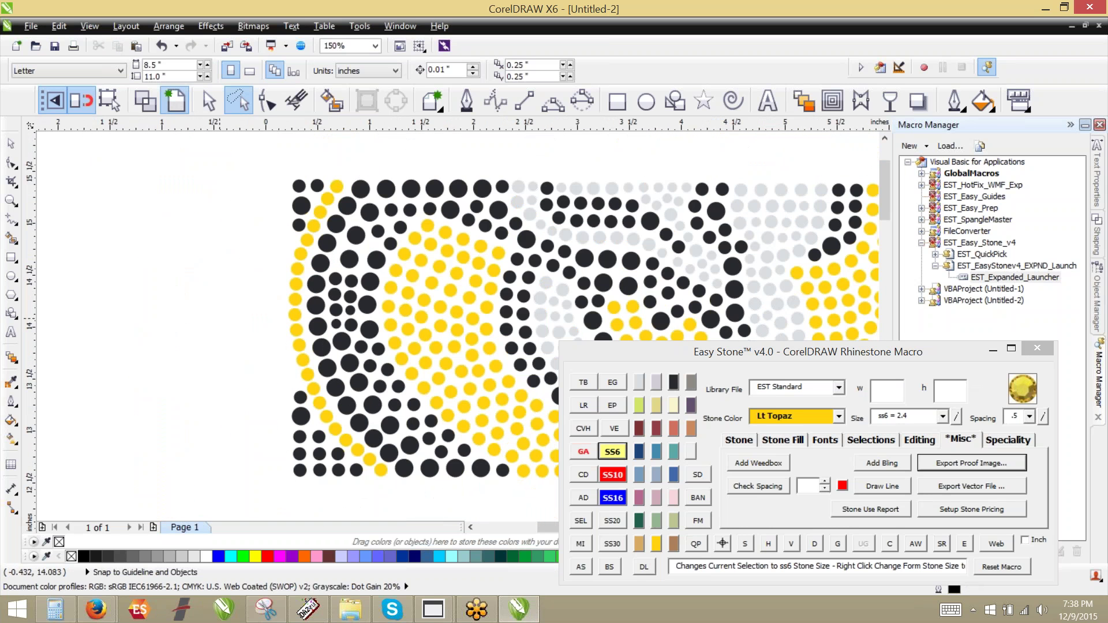
scroll(268, 286, down, 2)
scroll(351, 264, up, 2)
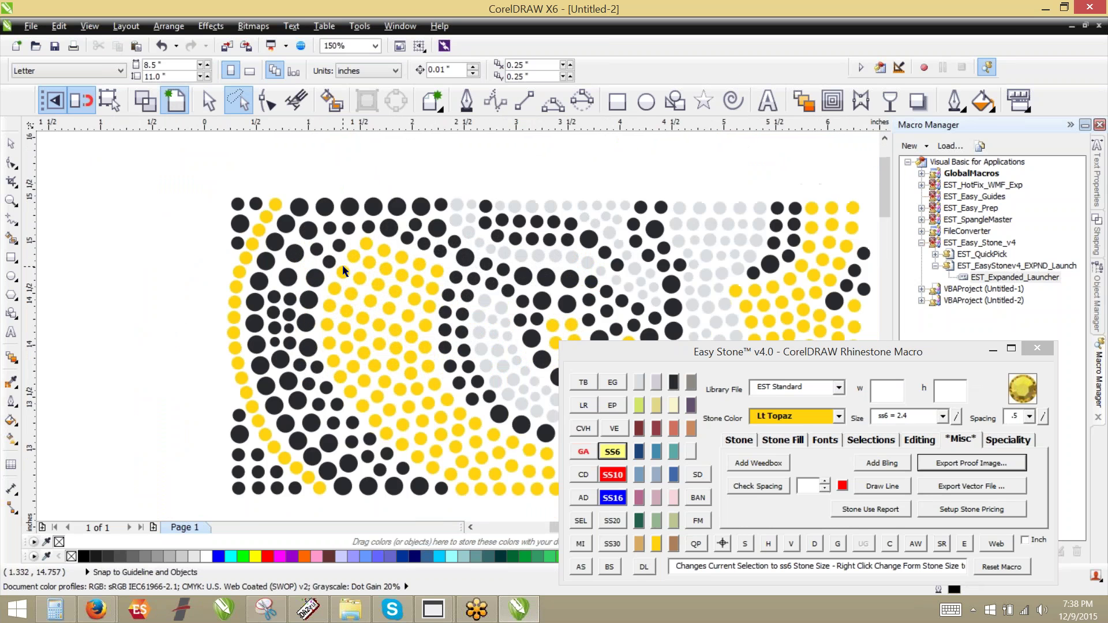
scroll(312, 280, up, 6)
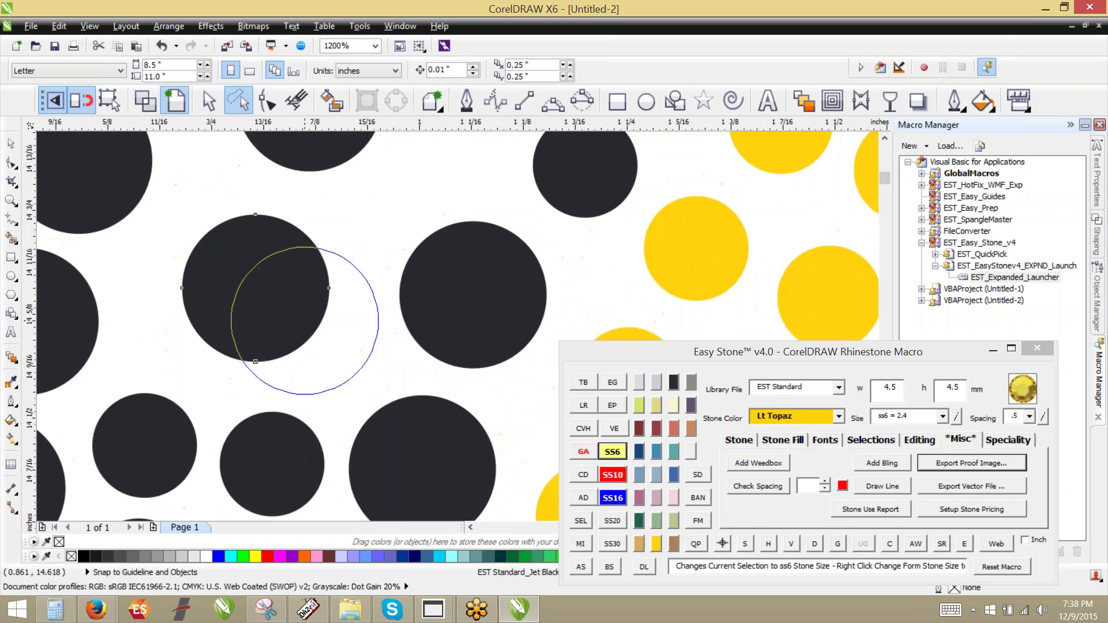
click(312, 280)
click(613, 474)
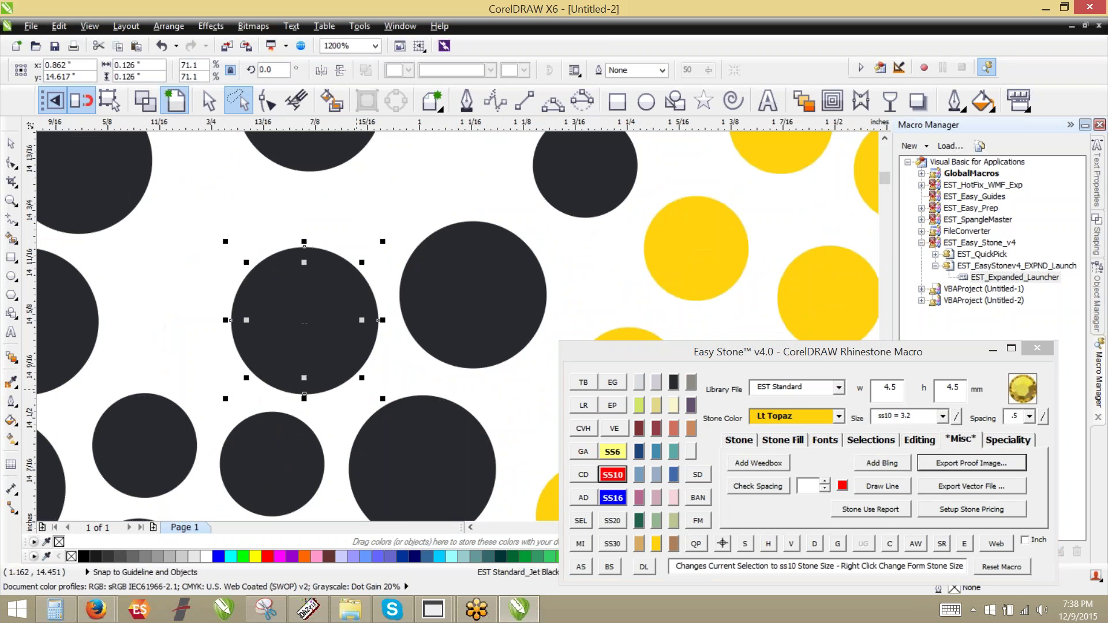
drag(330, 347, 195, 331)
right_click(195, 330)
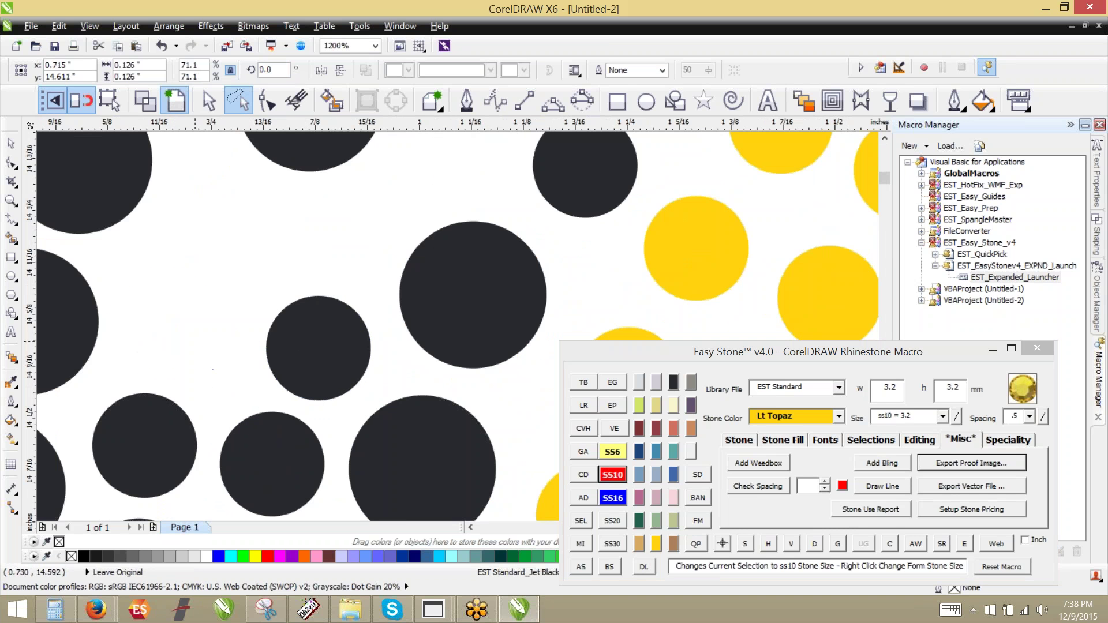
Copy ss10 black stones farther up the band's middle column and delete the large stone overlapping them.
drag(295, 316, 314, 190)
right_click(314, 190)
drag(337, 222, 216, 201)
right_click(214, 201)
scroll(358, 425, down, 1)
scroll(374, 247, up, 1)
drag(319, 272, 278, 286)
key(Delete)
Copy the ss10 black stone into the remaining gaps at the upper bend of the black band.
click(431, 314)
scroll(204, 405, down, 1)
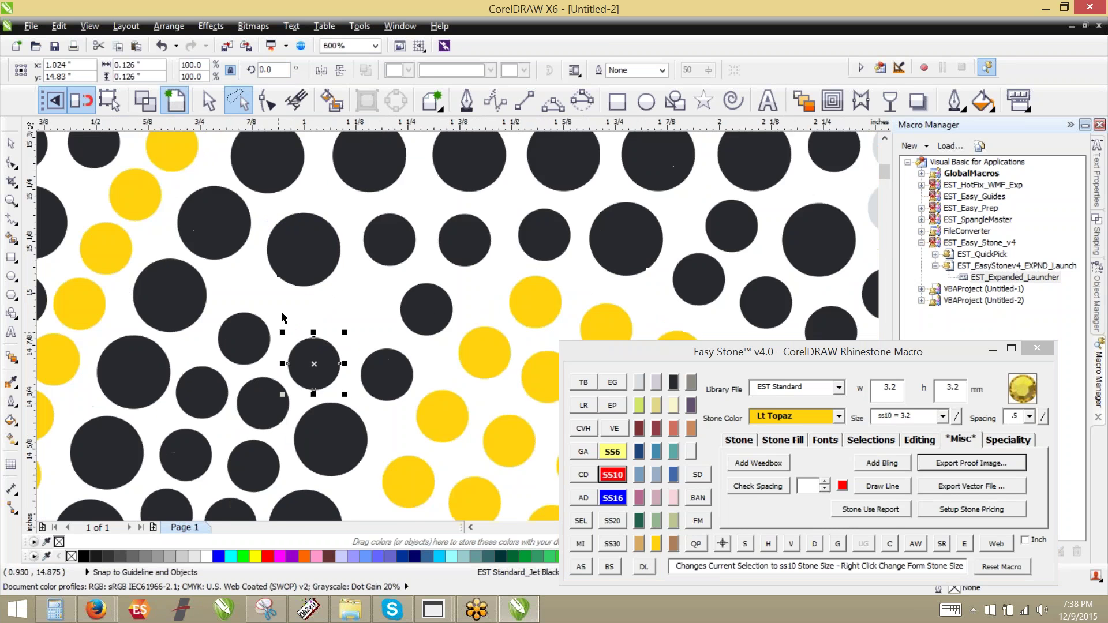
scroll(284, 305, up, 1)
drag(344, 424, 223, 273)
right_click(421, 314)
right_click(237, 276)
scroll(340, 376, down, 1)
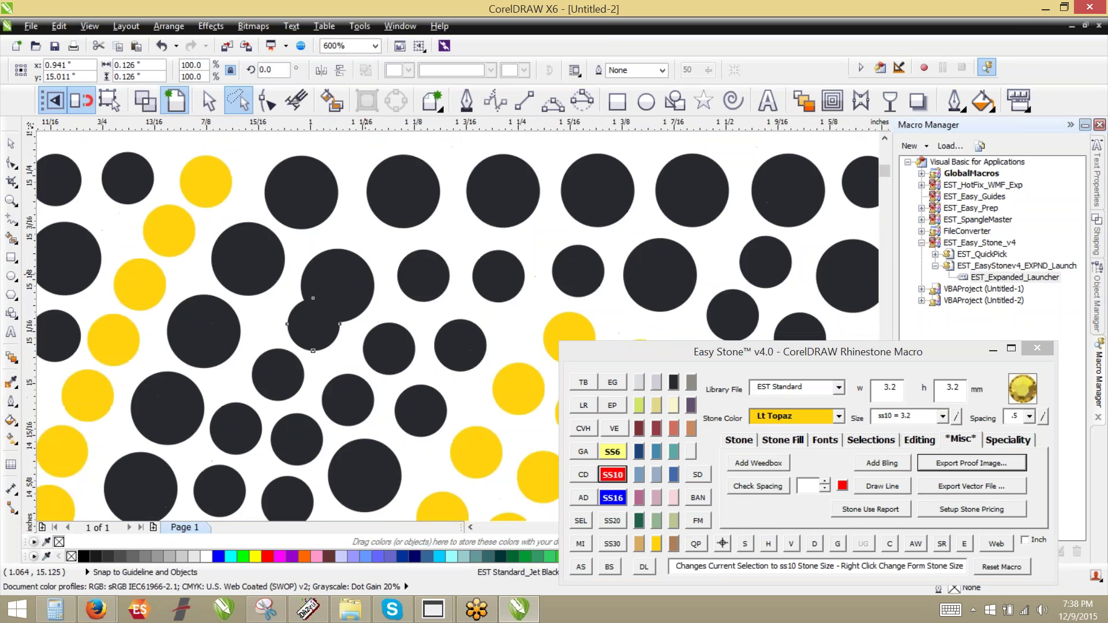
Move the large black stone at the upper bend clear of the copied ss10 stone it overlaps.
scroll(354, 276, up, 1)
drag(326, 270, 344, 224)
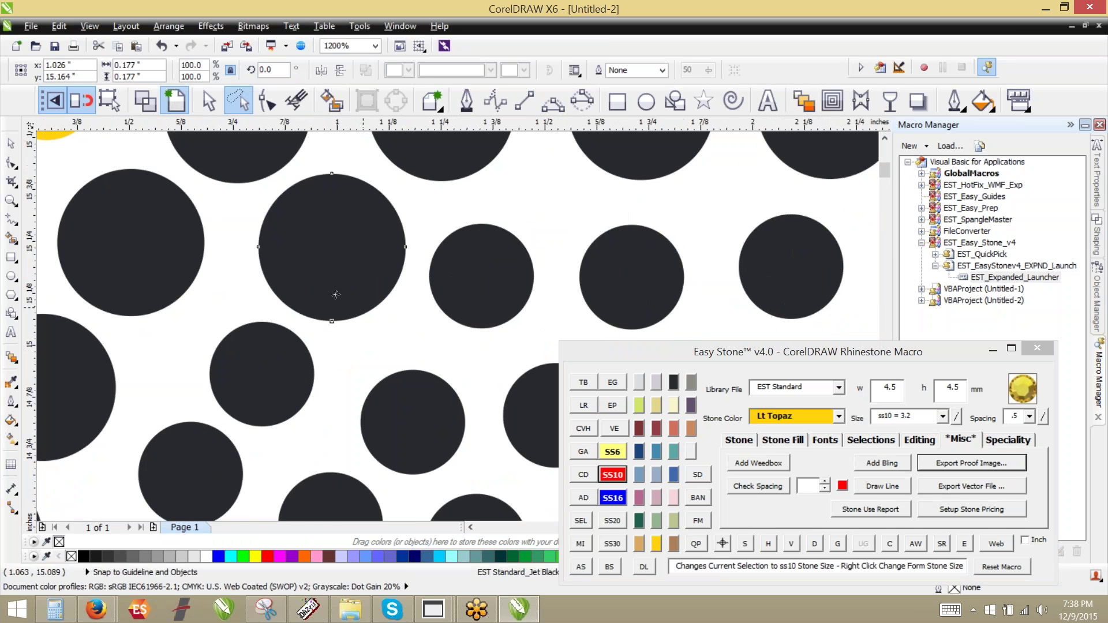
scroll(374, 237, down, 2)
click(307, 216)
scroll(307, 216, down, 2)
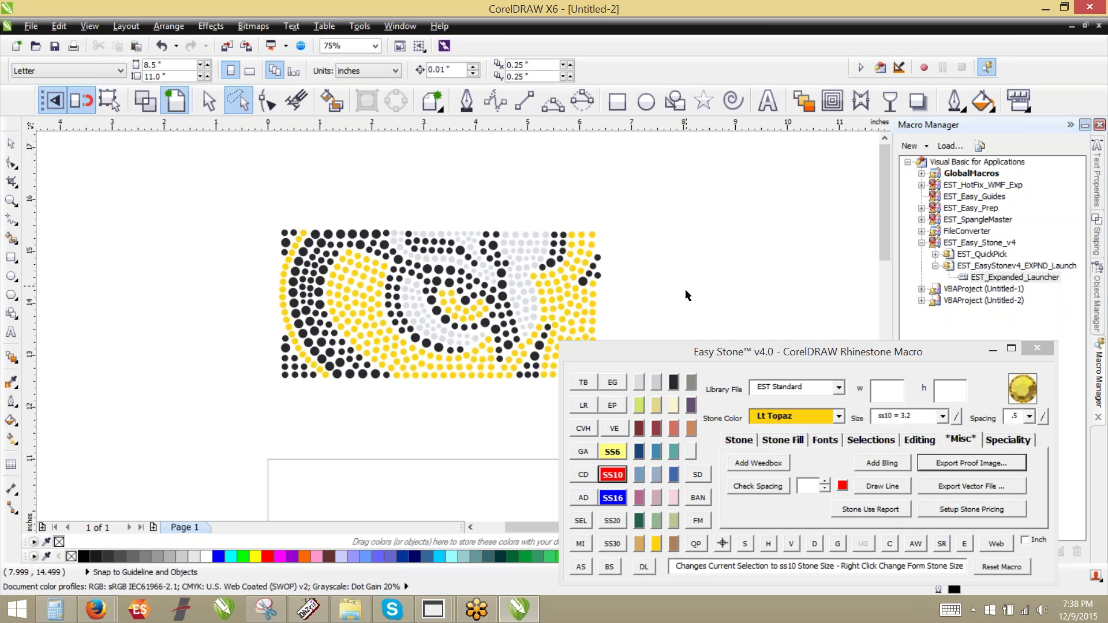
Copy a yellow stone into the gap in the yellow area below the eye, change it to ss6, and center it between its neighbors.
scroll(493, 379, up, 5)
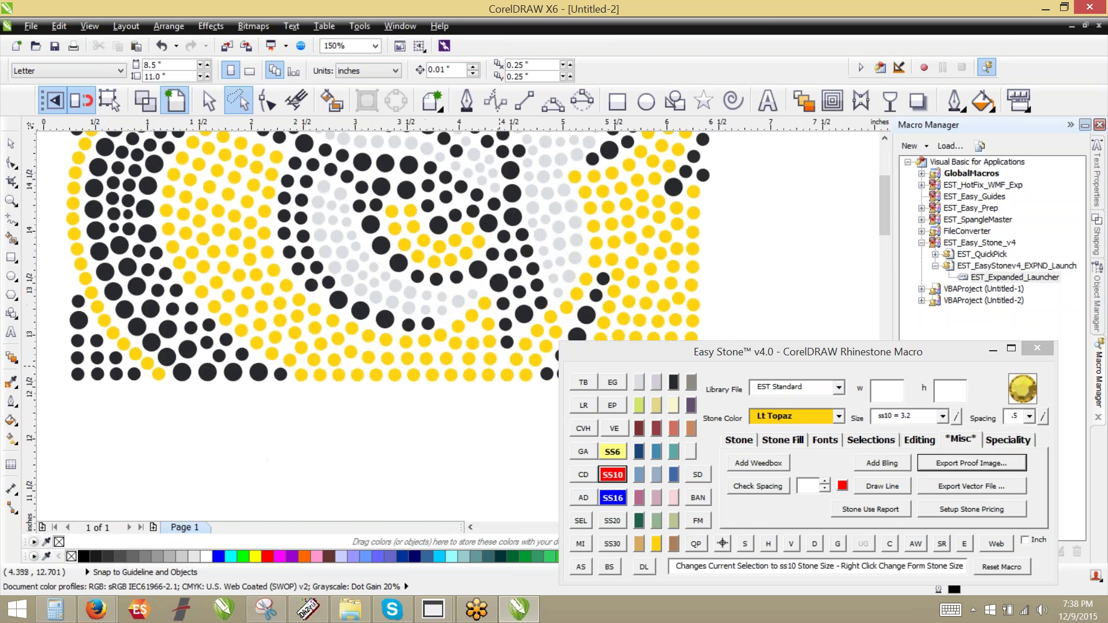
drag(459, 368, 467, 307)
right_click(467, 307)
click(612, 452)
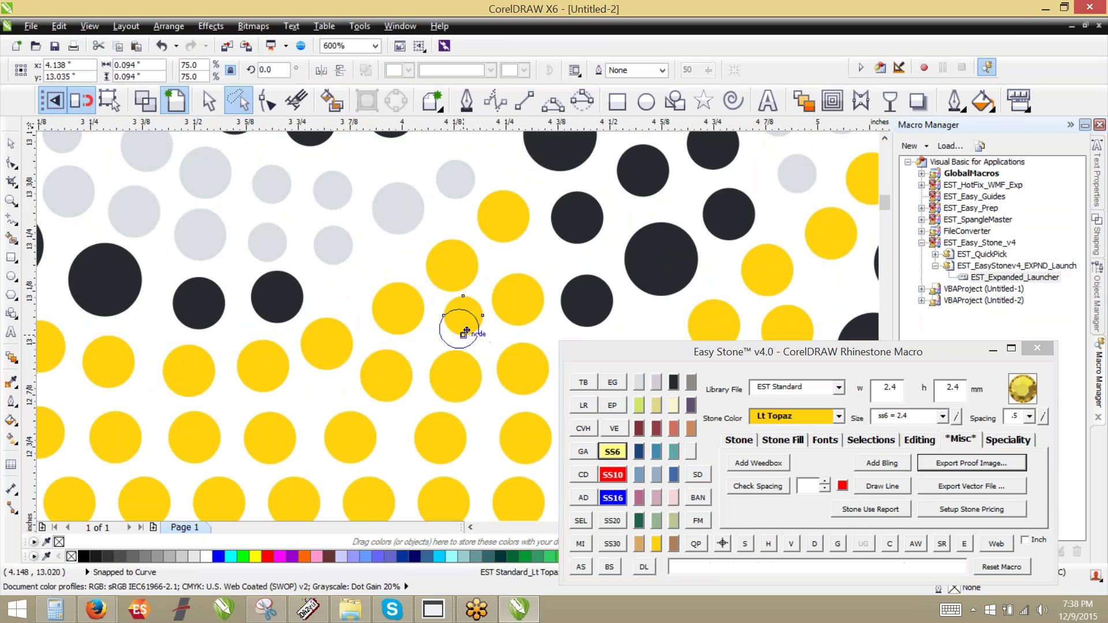
scroll(471, 315, up, 1)
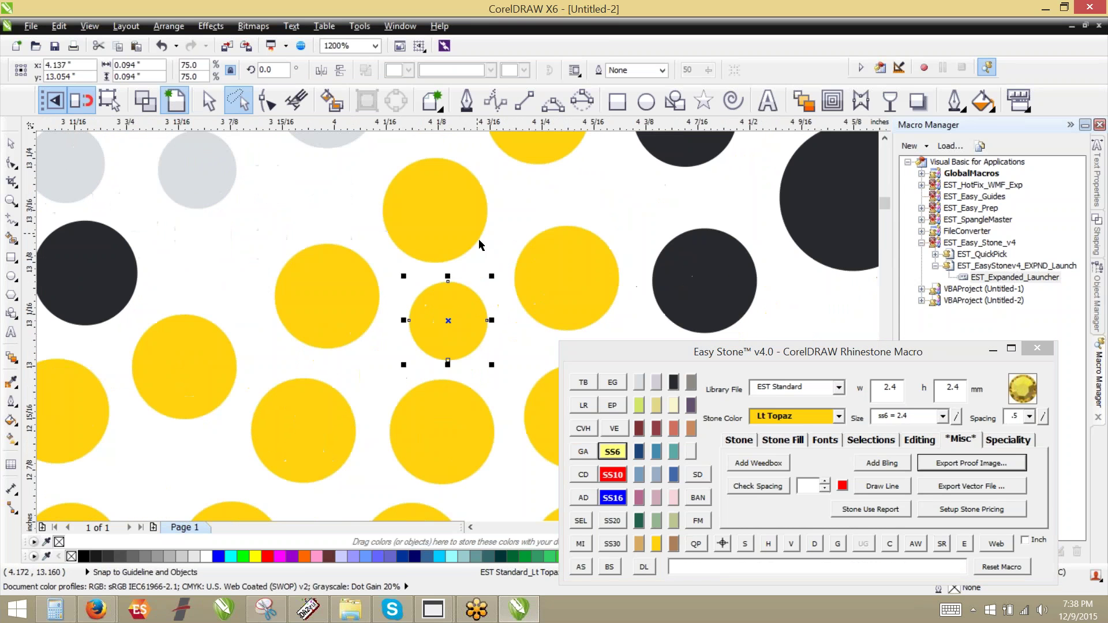
Shift three yellow stones in the second-lowest row toward the right to even out their spacing.
scroll(481, 272, down, 1)
scroll(465, 473, up, 1)
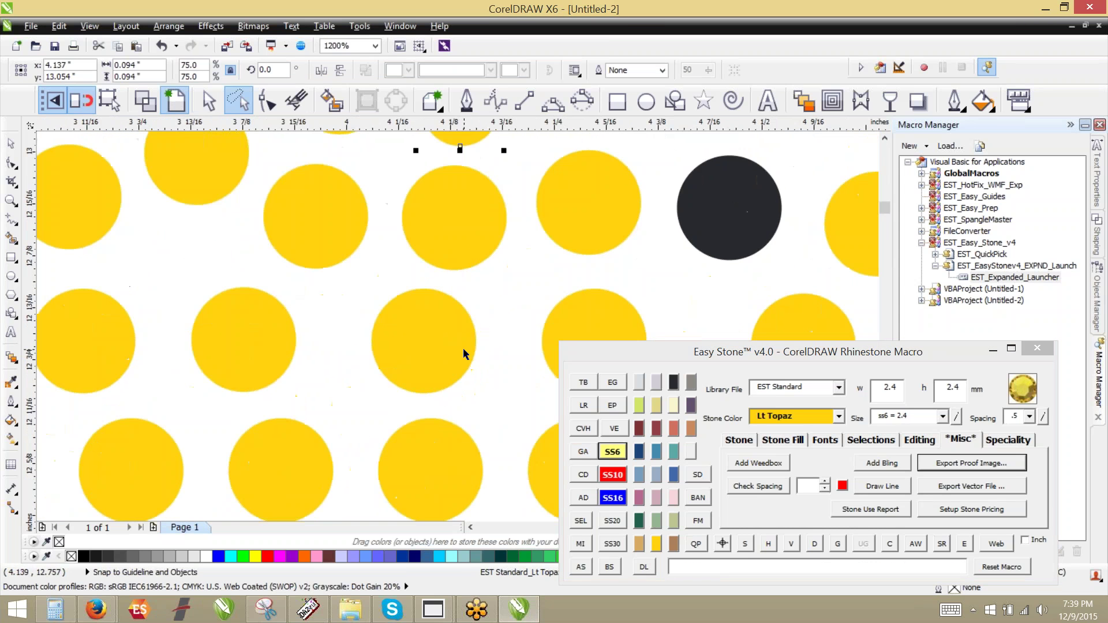
scroll(464, 349, down, 2)
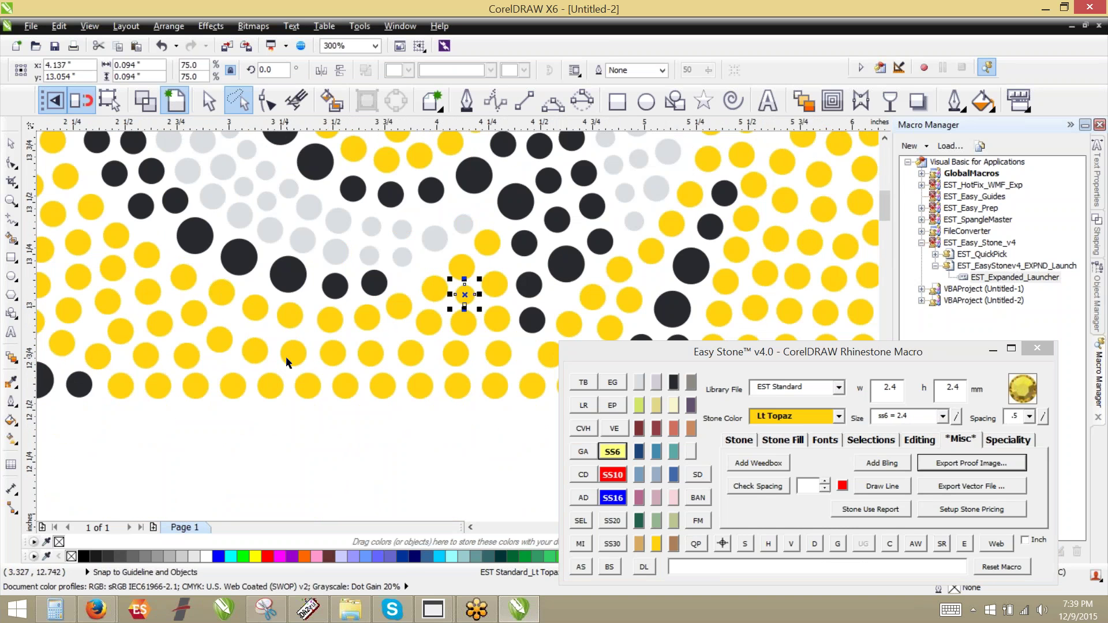
scroll(447, 343, up, 1)
scroll(458, 344, down, 1)
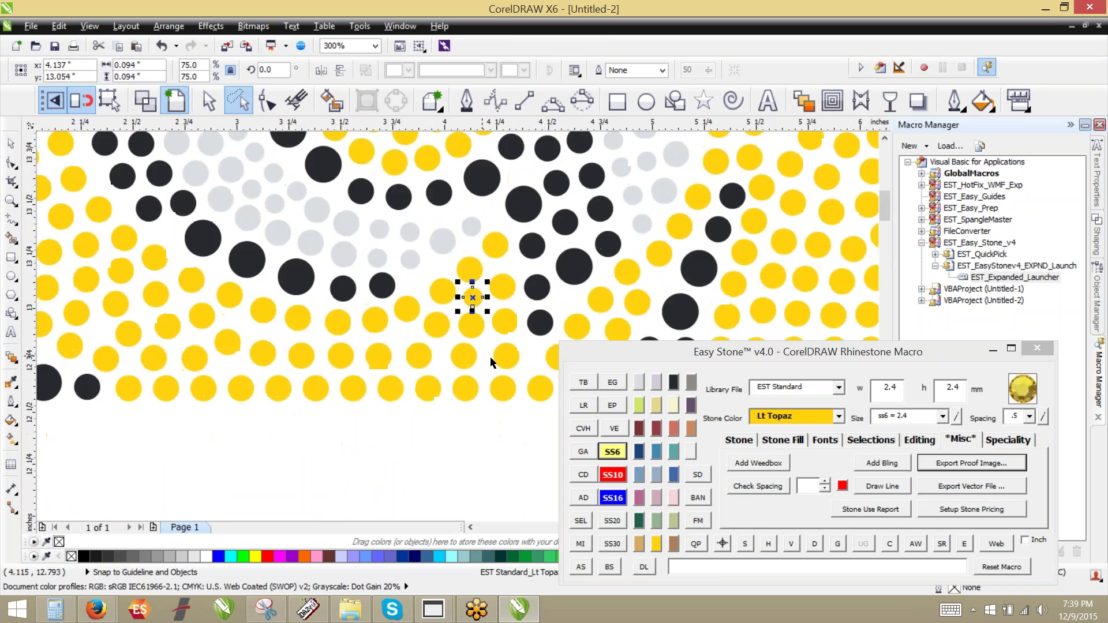
scroll(488, 353, up, 1)
scroll(455, 355, up, 1)
drag(419, 351, 463, 355)
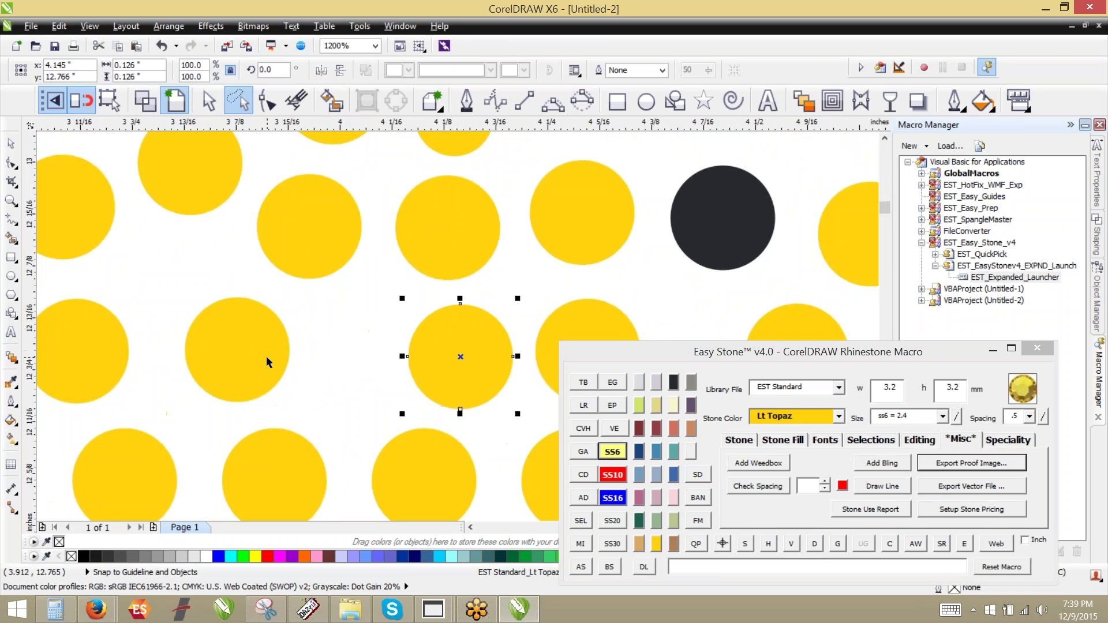
drag(265, 356, 359, 358)
drag(114, 351, 241, 365)
Copy yellow stones into the gap opened within and above the second-lowest row.
scroll(419, 290, down, 1)
drag(315, 343, 238, 292)
scroll(292, 351, up, 1)
right_click(239, 292)
scroll(497, 247, down, 1)
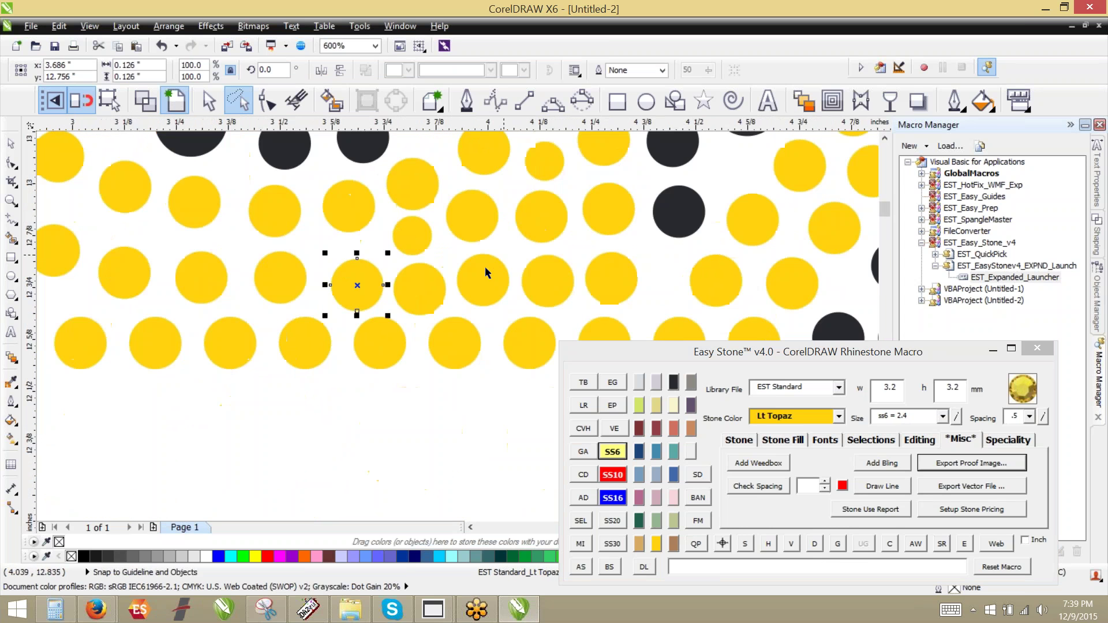
Change the yellow stone filling the row's gap to ss6 and copy it just above.
scroll(318, 282, up, 1)
click(612, 451)
drag(409, 286, 408, 212)
right_click(408, 212)
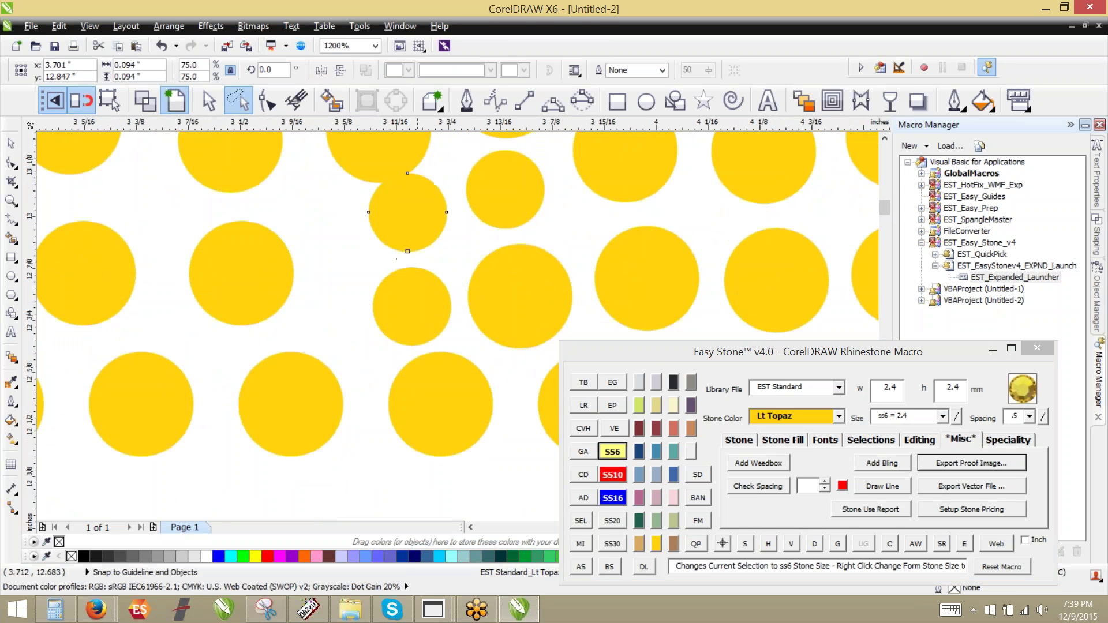
Nudge the ss10 yellow stone overlapping the new ss6 copy slightly upward.
scroll(419, 238, down, 1)
click(419, 238)
scroll(419, 239, up, 1)
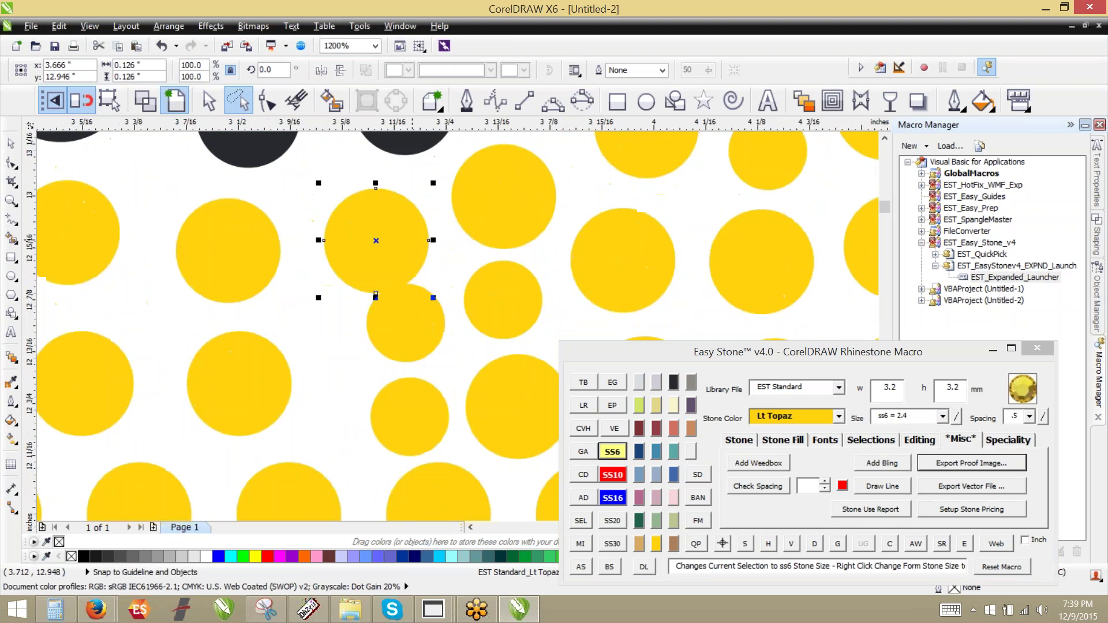
drag(374, 216, 372, 208)
Select the short column of four yellow stones, from the nudged ss10 stone down to the bottom row, and respace them evenly.
scroll(371, 208, down, 1)
shift+click(388, 260)
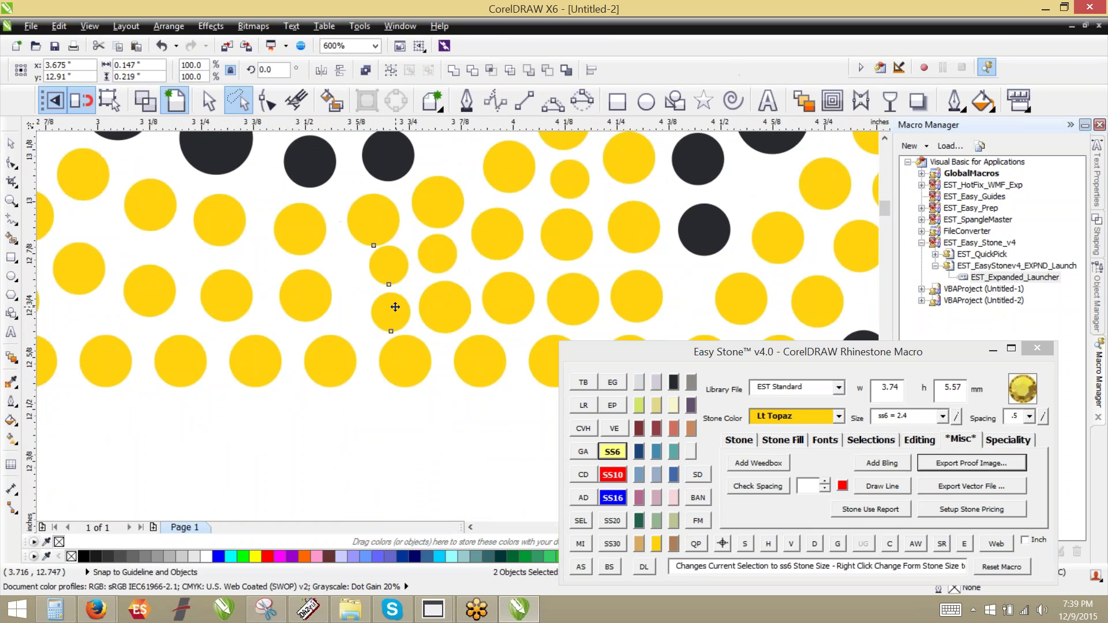
shift+click(391, 310)
shift+click(405, 359)
click(820, 545)
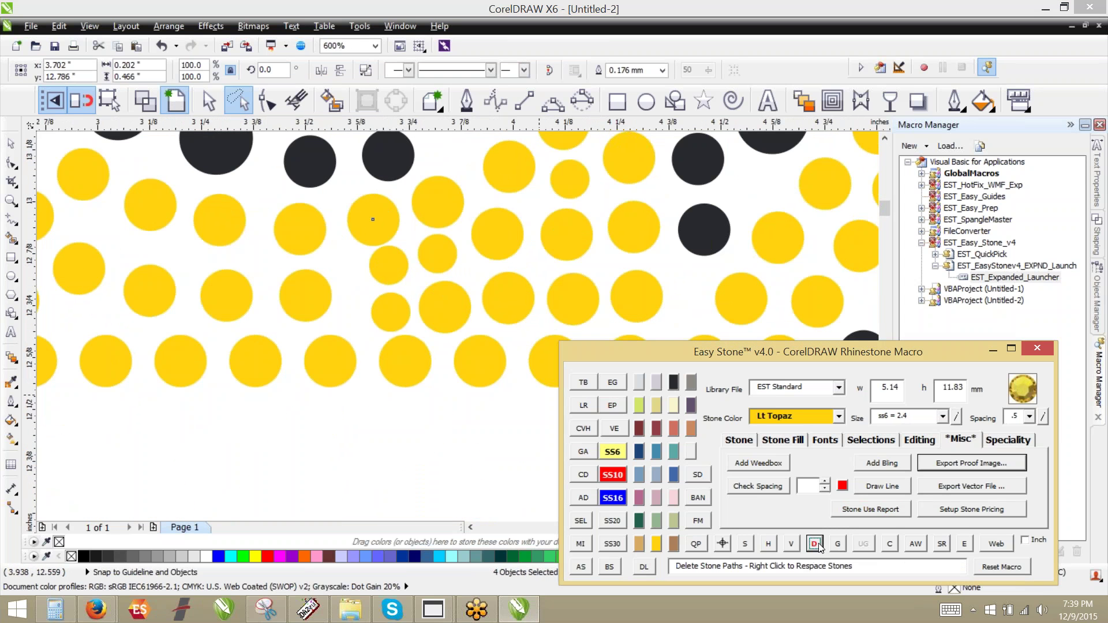
scroll(316, 290, up, 1)
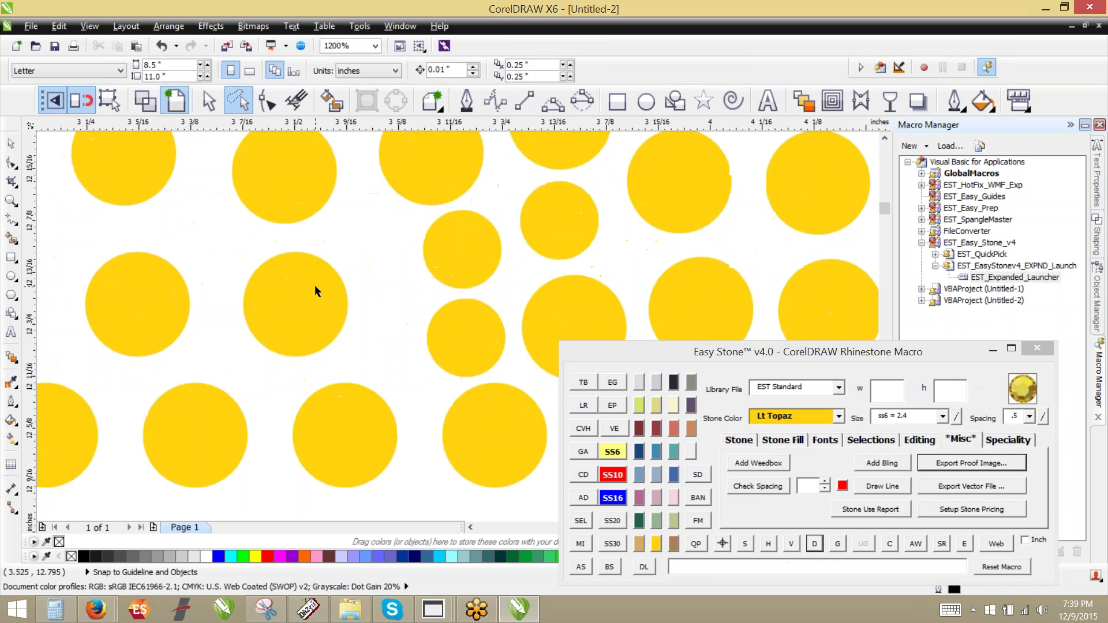
Copy the two stacked ss6 yellow stones leftward into the second-lowest row's gap and shift the neighbouring ss10 stone slightly down and left.
drag(483, 341, 370, 248)
drag(295, 306, 262, 318)
scroll(383, 344, down, 1)
scroll(384, 354, down, 1)
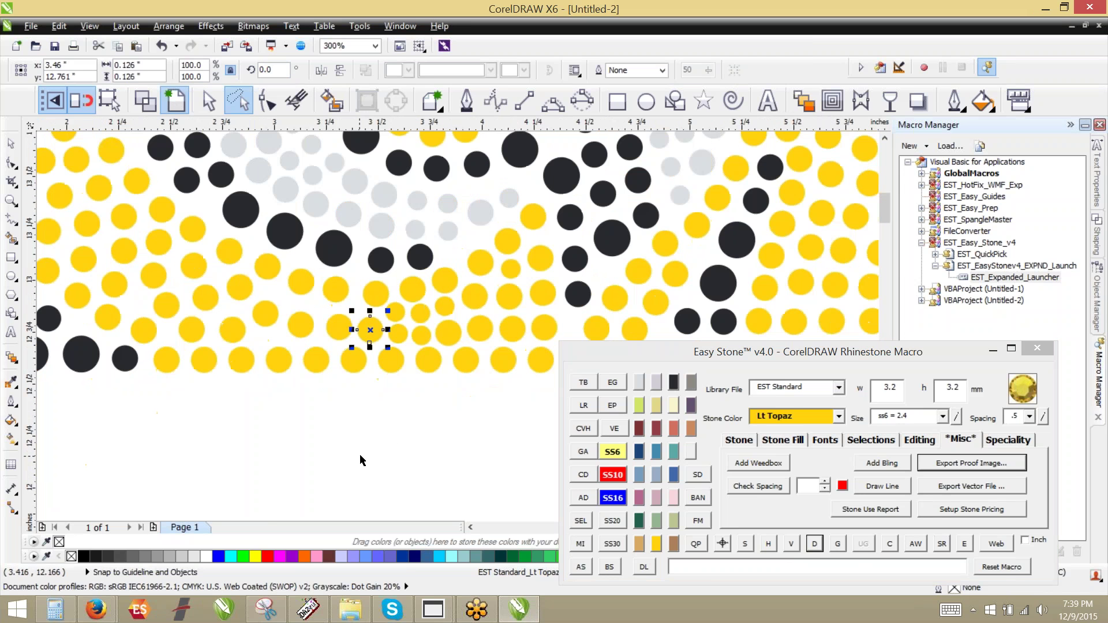
click(360, 457)
Move the ss10 yellow stone up and right of the ss6 cluster slightly right, and shift the cluster's outer ss6 stone right to even the gap.
scroll(487, 279, up, 1)
scroll(487, 282, up, 2)
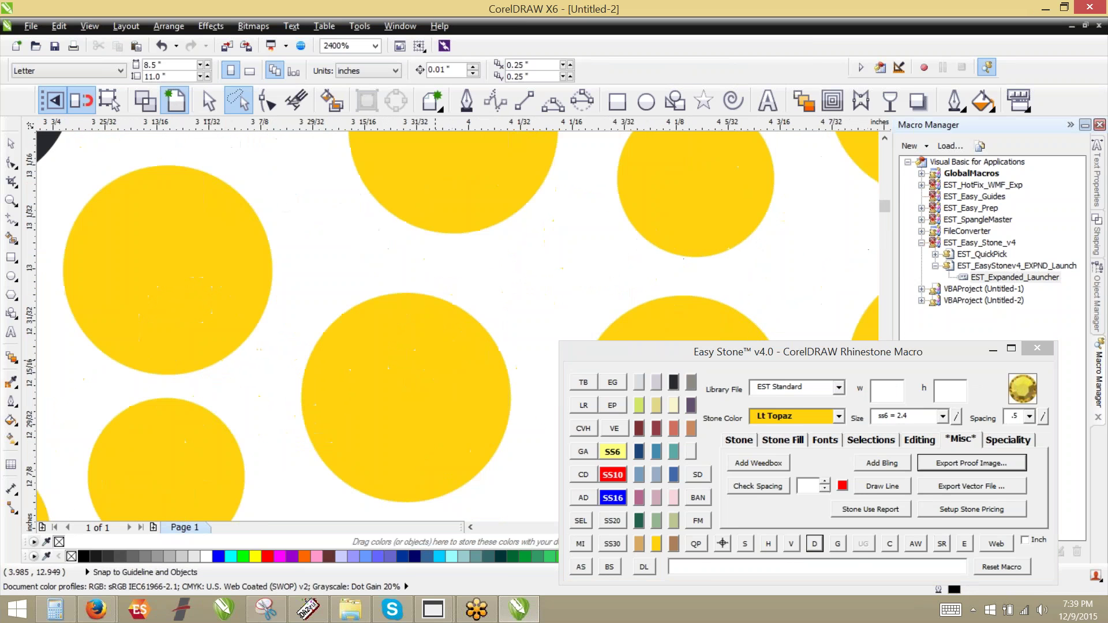
drag(438, 366, 464, 366)
scroll(389, 270, down, 1)
scroll(310, 386, up, 1)
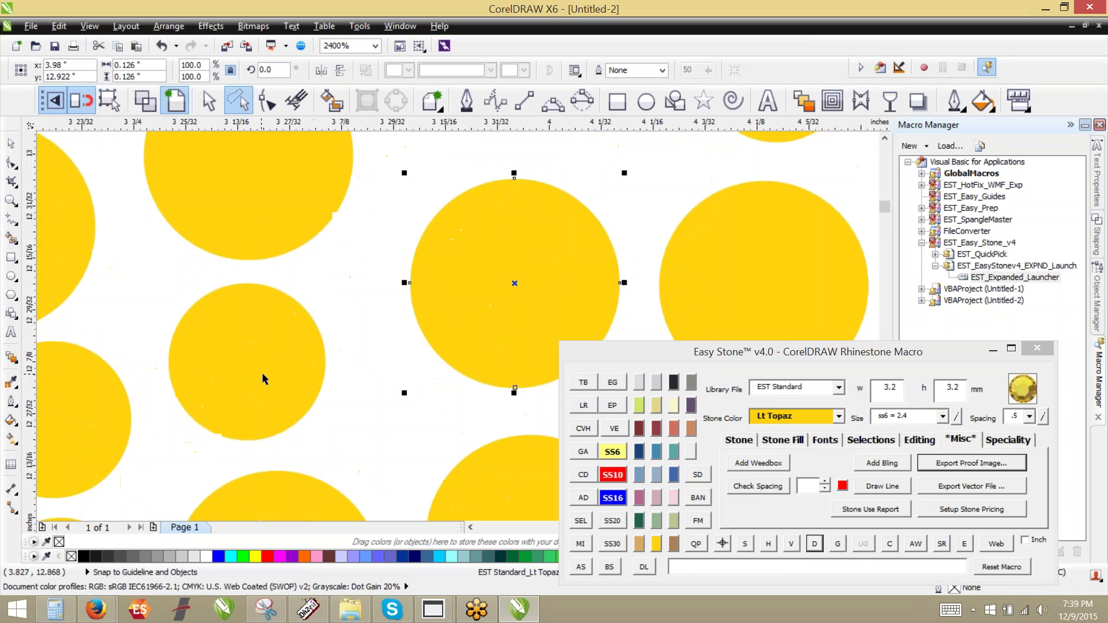
drag(262, 373, 285, 375)
scroll(384, 299, down, 2)
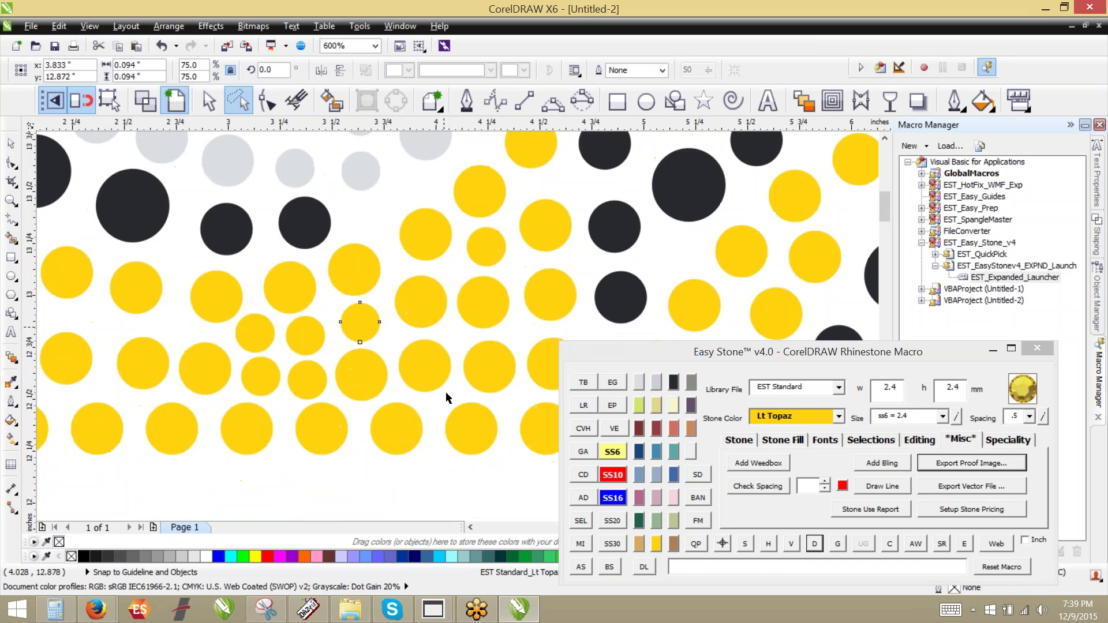
scroll(439, 319, down, 1)
click(382, 454)
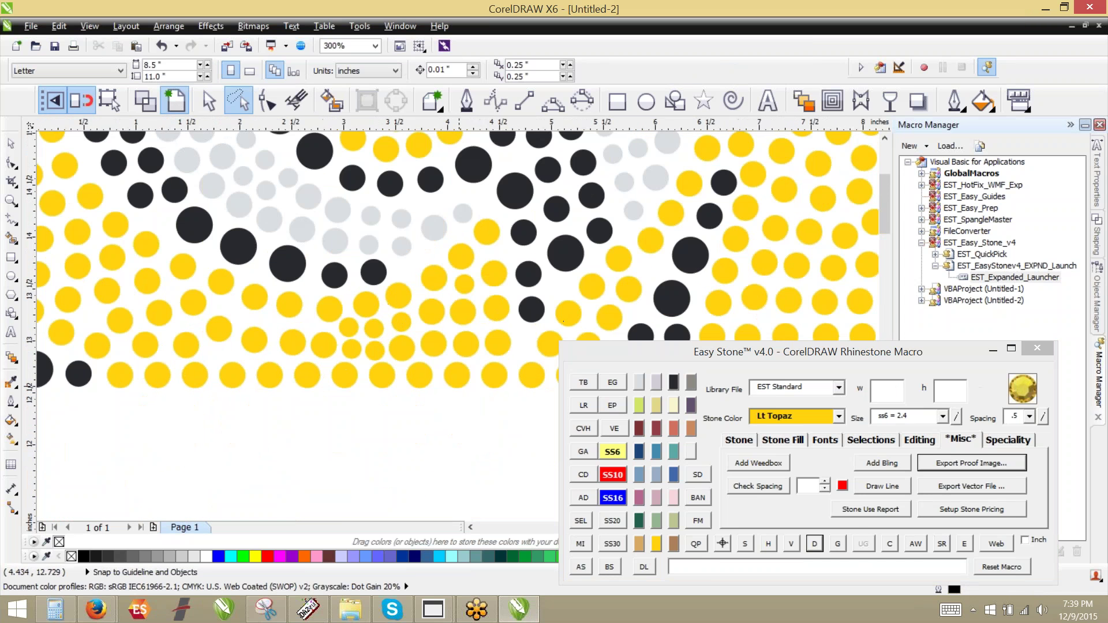
Select every stone of the tiger-eyes design with the Pick tool and delete them all.
scroll(459, 387, down, 1)
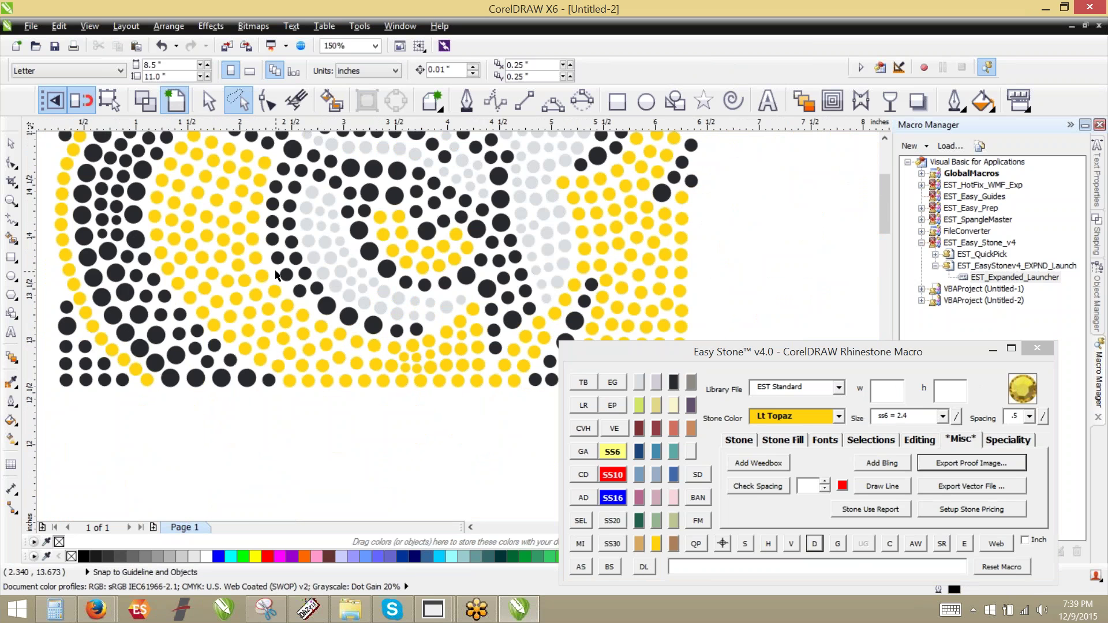
scroll(467, 314, down, 1)
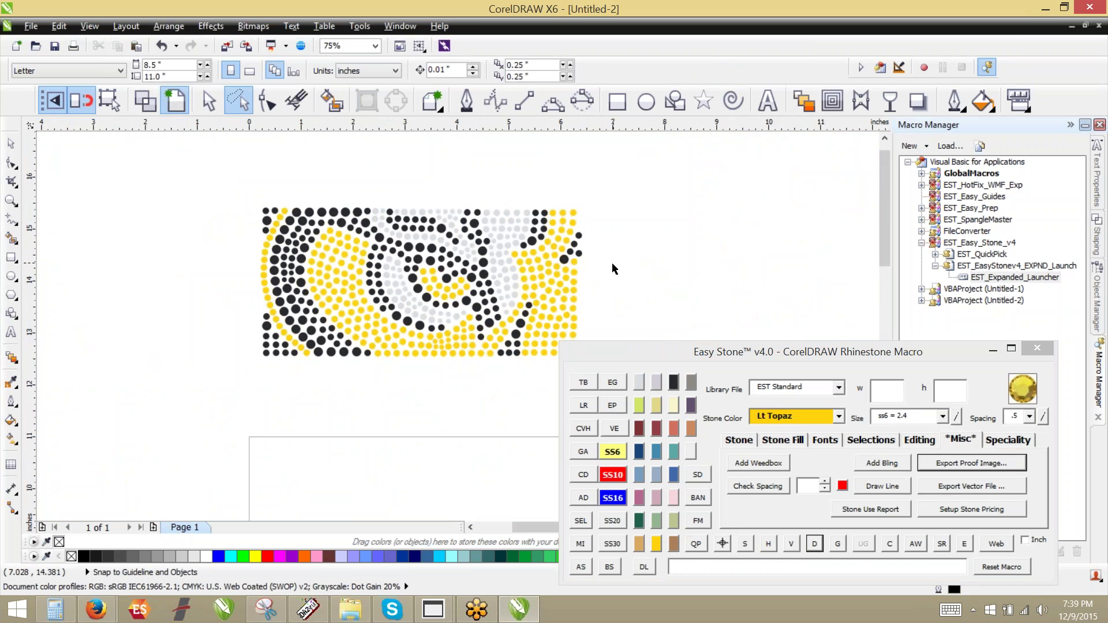
drag(212, 170, 648, 394)
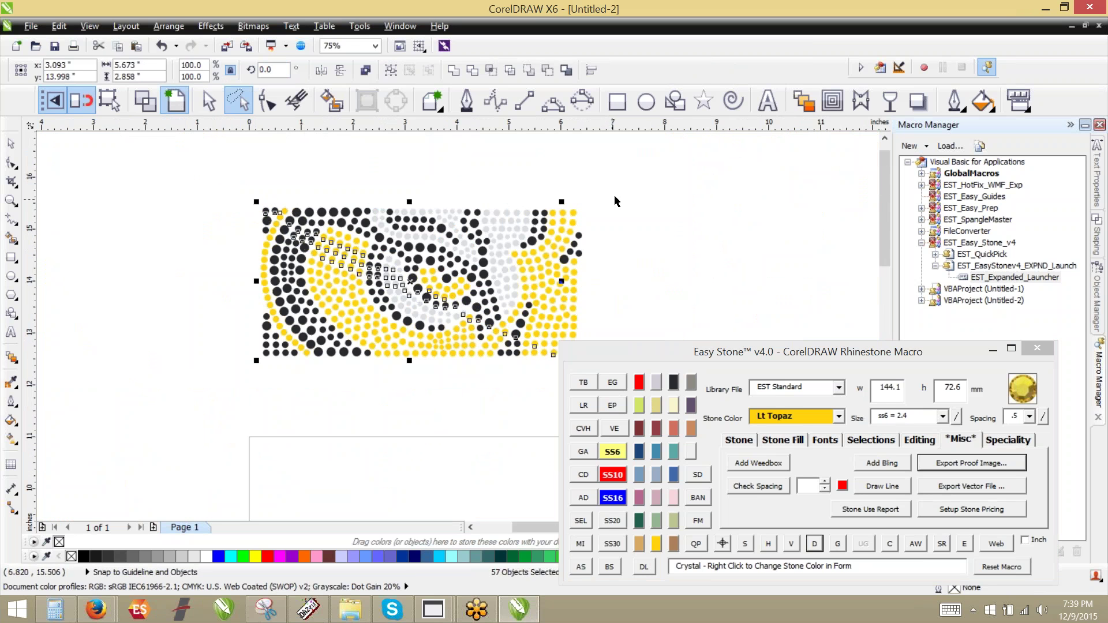
click(639, 200)
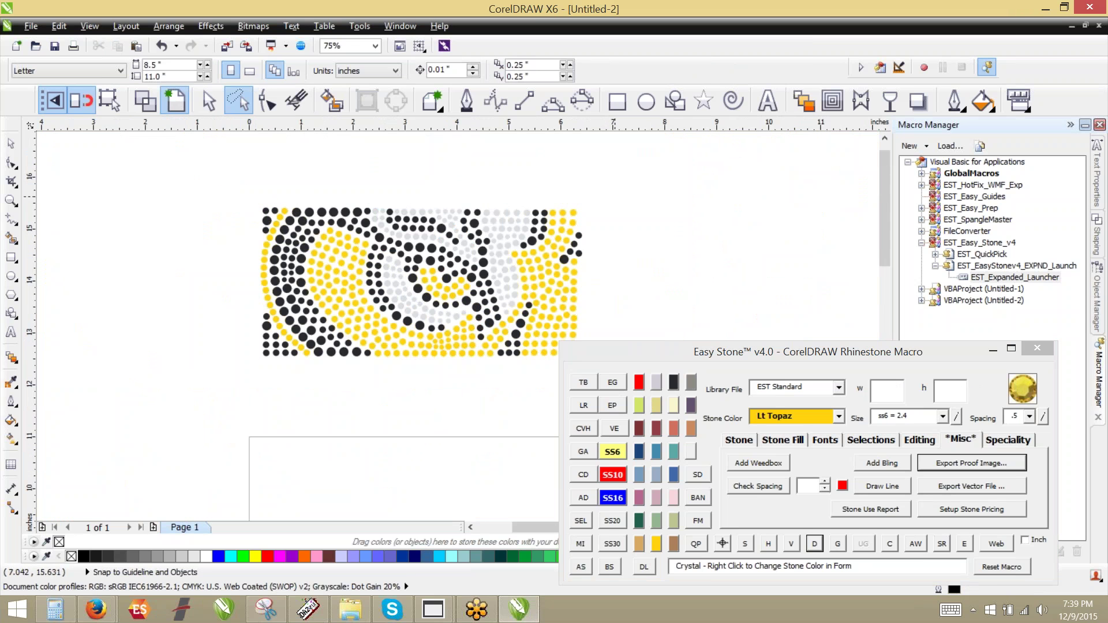
click(206, 106)
drag(216, 176, 303, 252)
scroll(260, 218, down, 1)
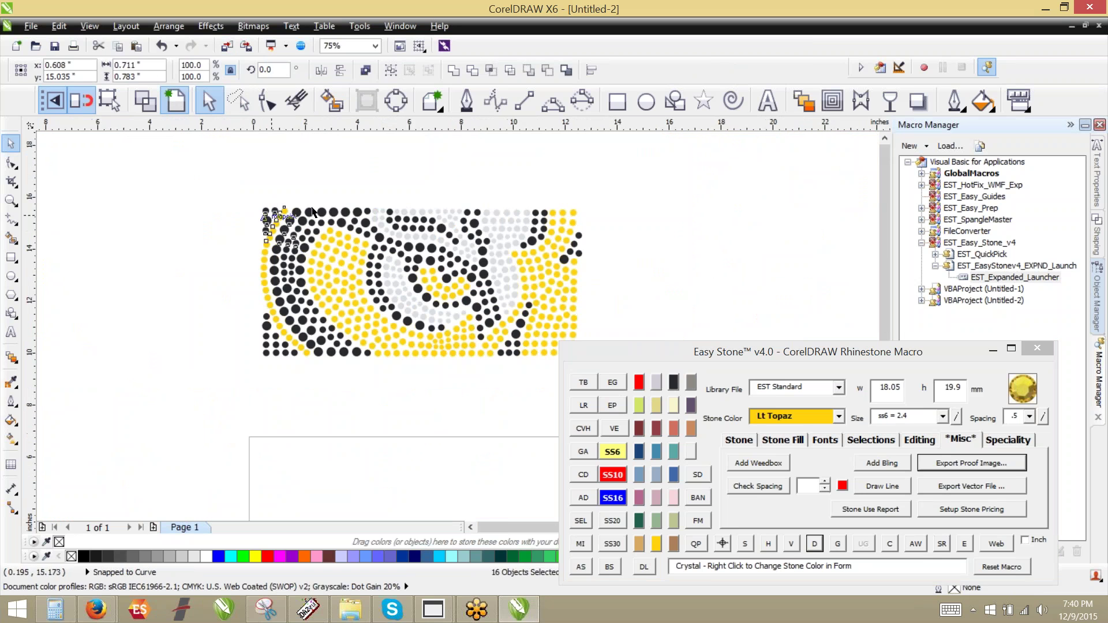
scroll(313, 210, down, 3)
drag(268, 186, 470, 307)
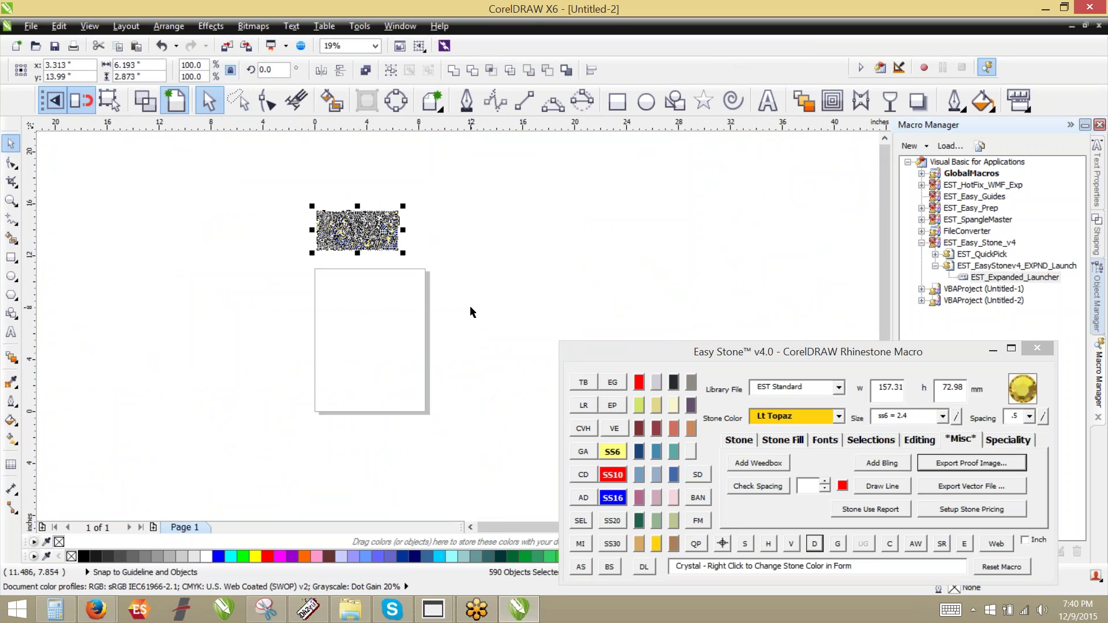
key(Delete)
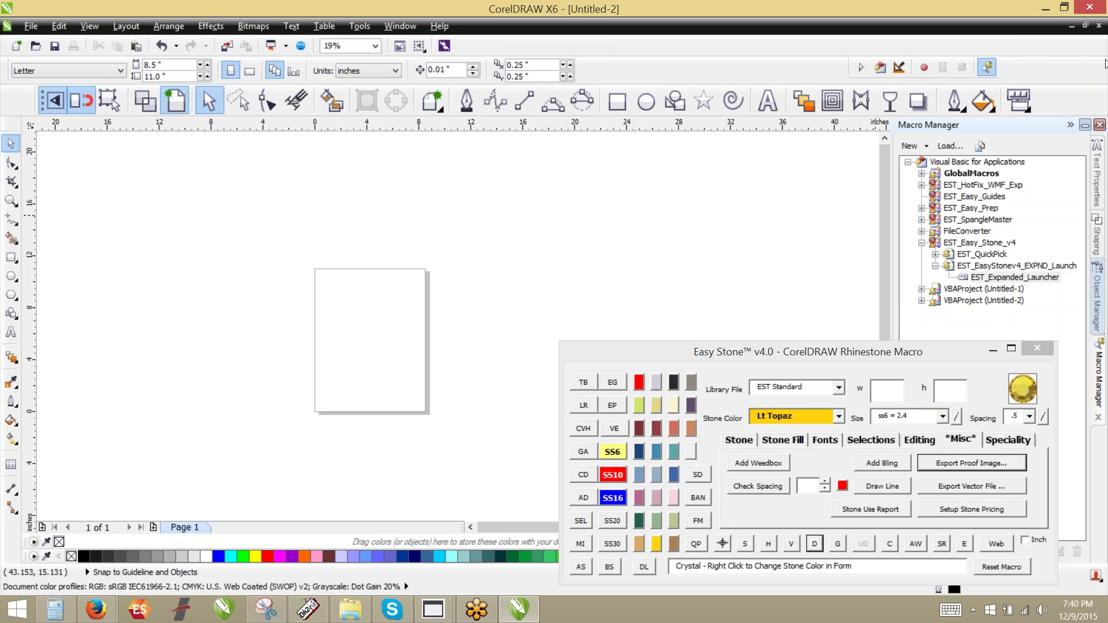
key(alt+Tab)
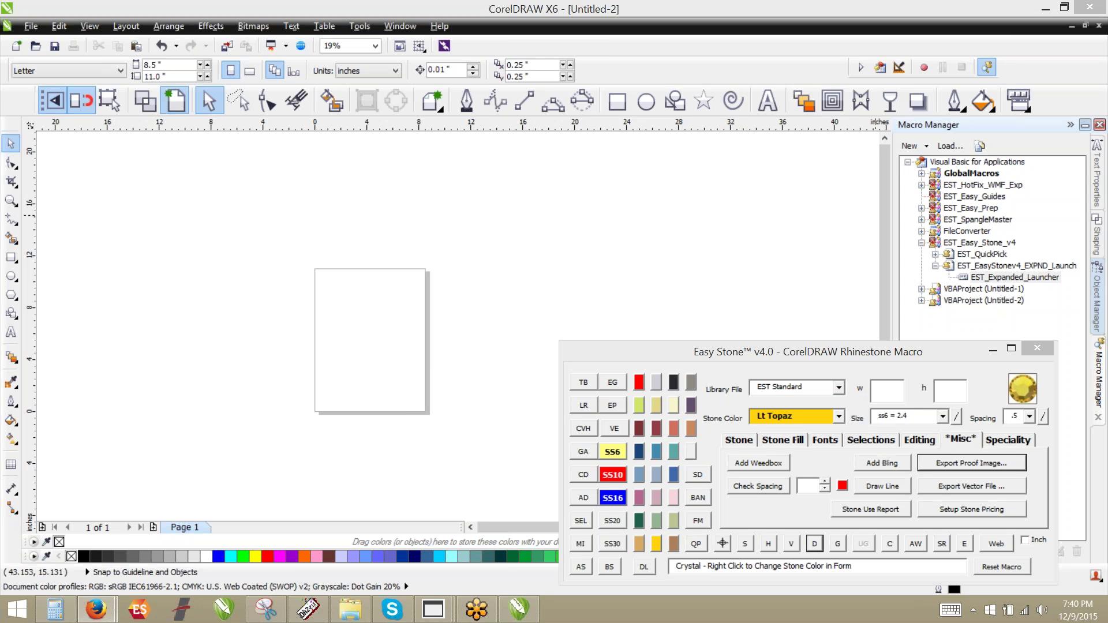
click(721, 310)
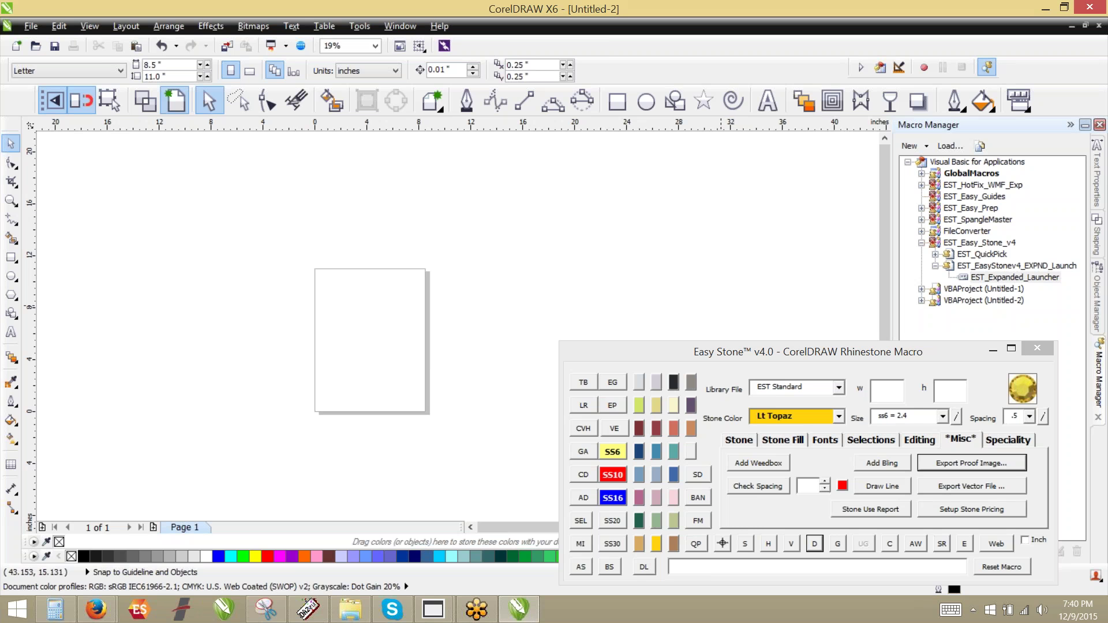
Import the Trump 2016 logo "Screen Shot 2015-06-25 at 9.51.47 PM.img_assist_custom-480x238.png" from the Desktop and position it on the page's upper part.
click(231, 46)
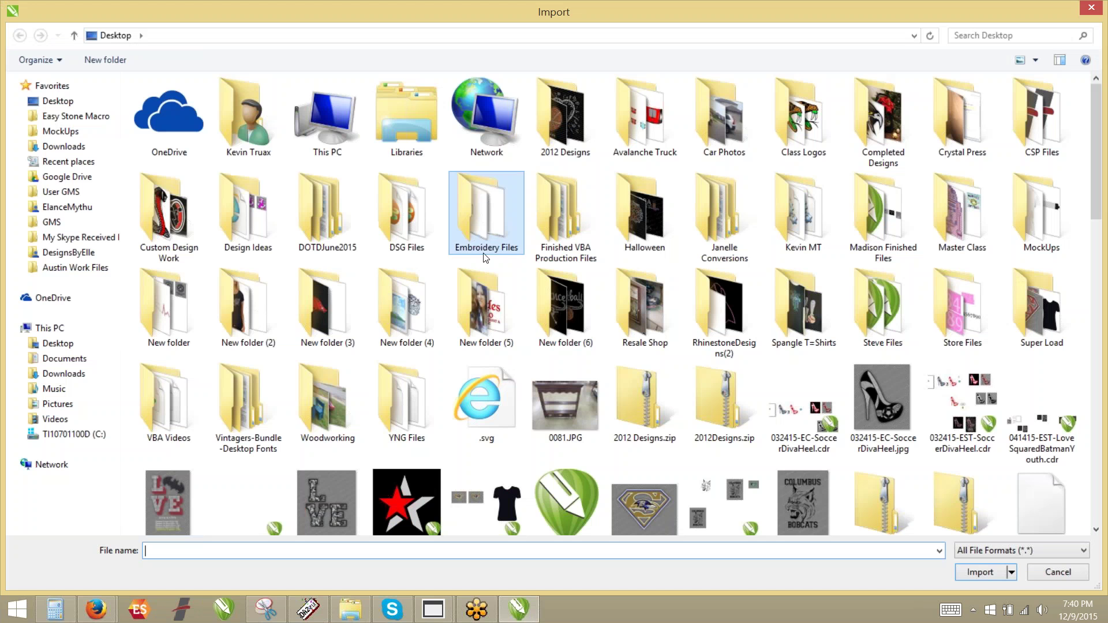
scroll(488, 263, down, 10)
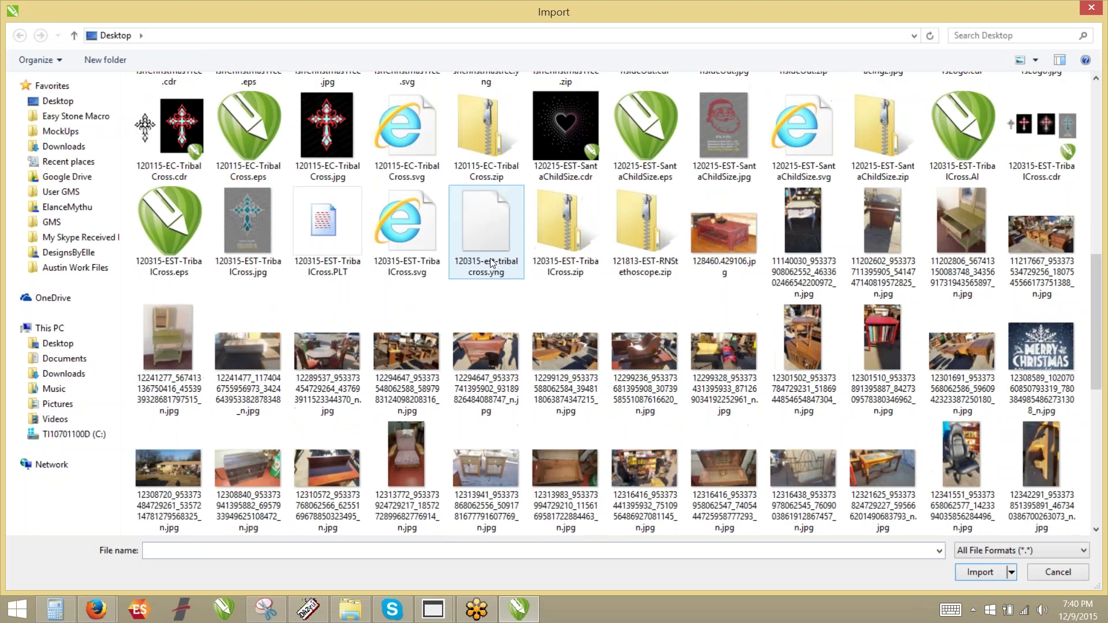
scroll(492, 263, down, 10)
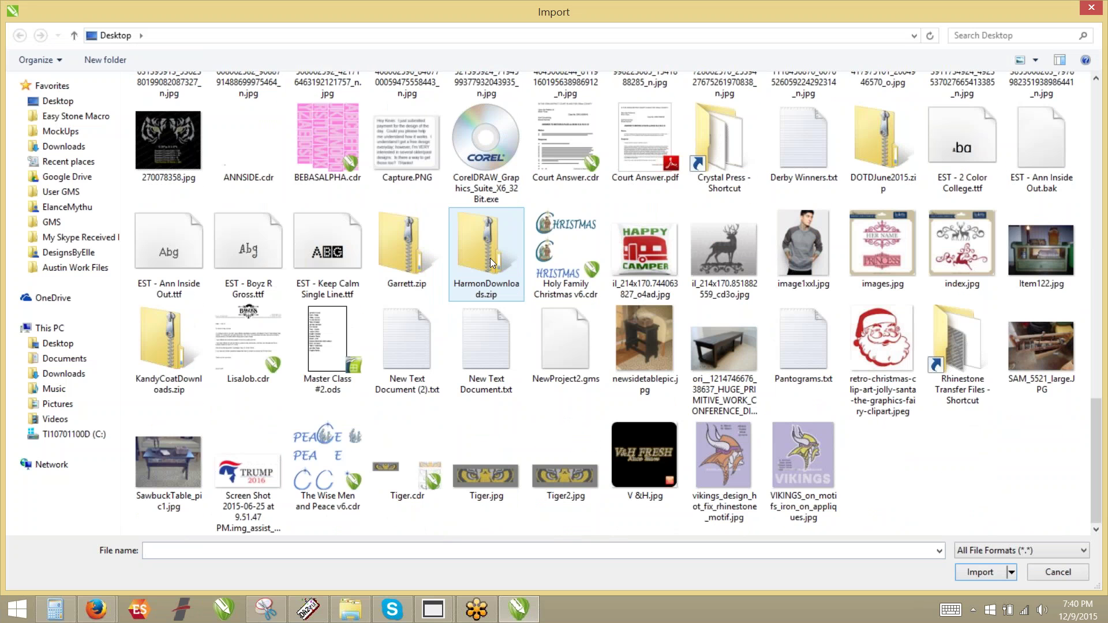
click(269, 477)
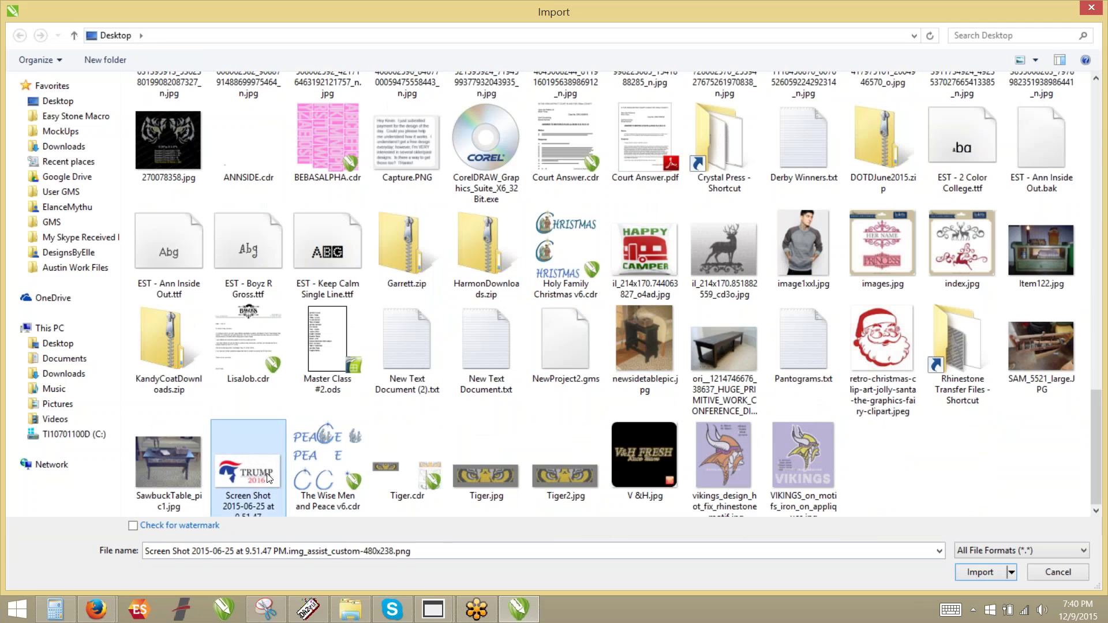
double_click(269, 477)
click(331, 269)
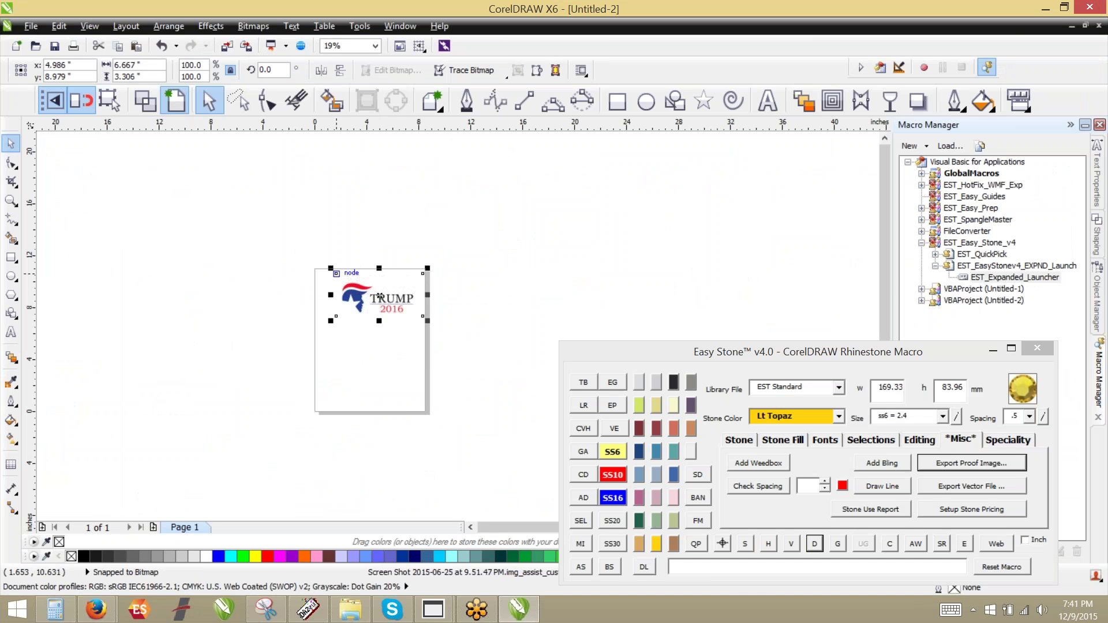
scroll(369, 306, up, 5)
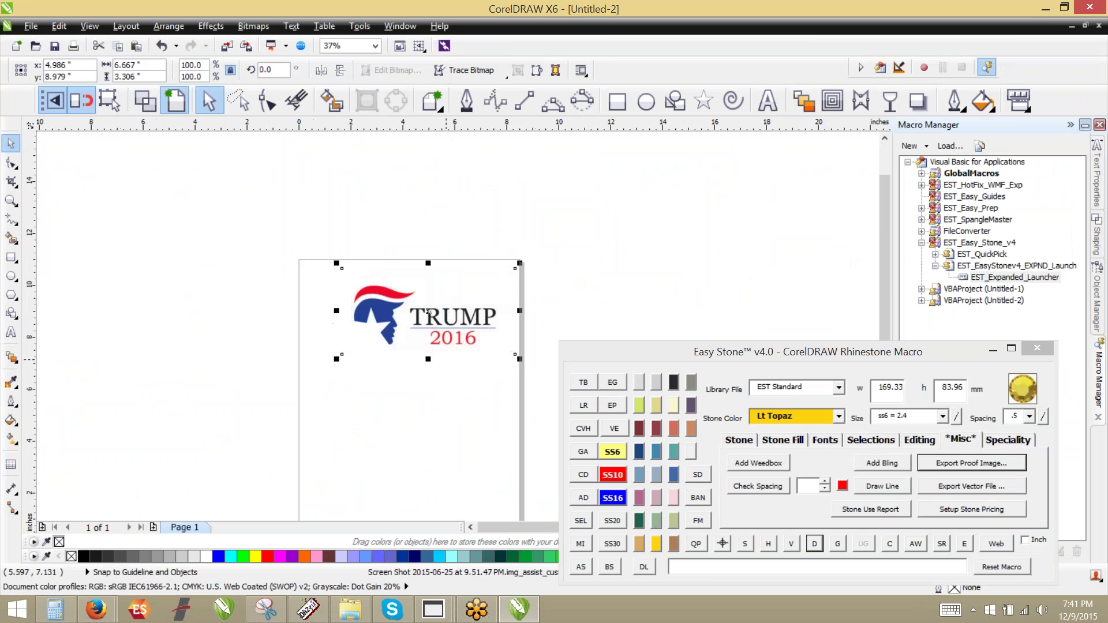
click(365, 396)
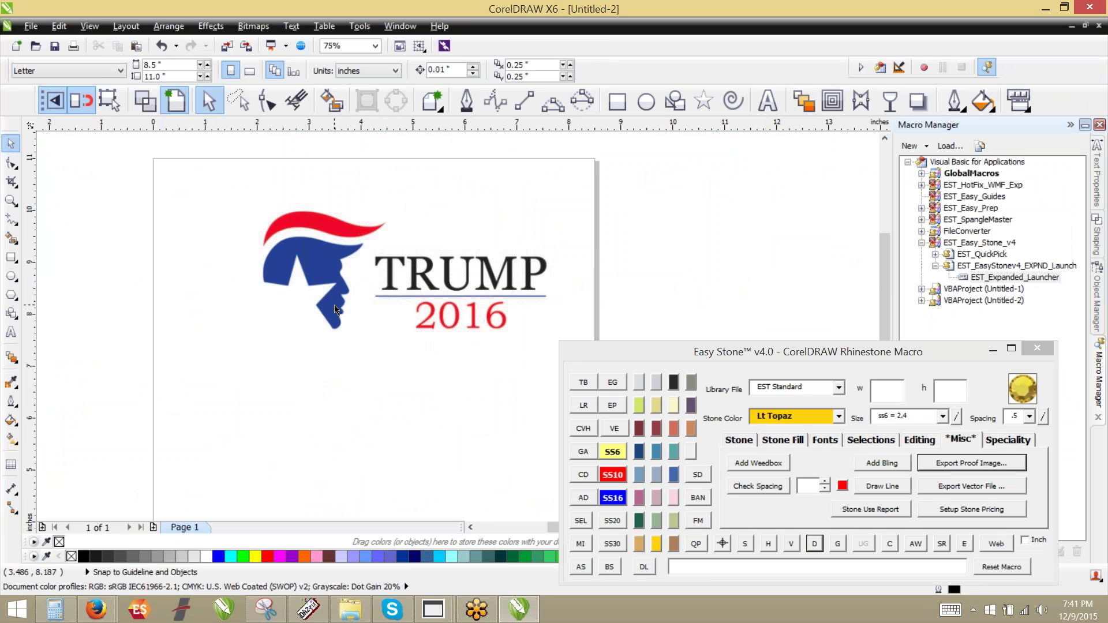
drag(335, 309, 317, 311)
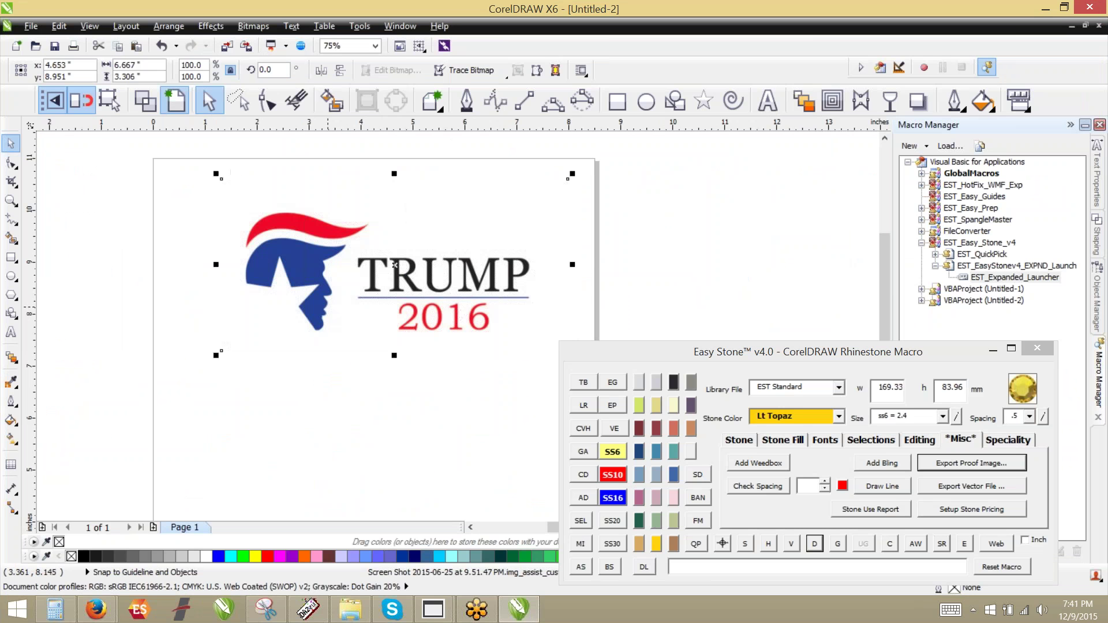
click(312, 451)
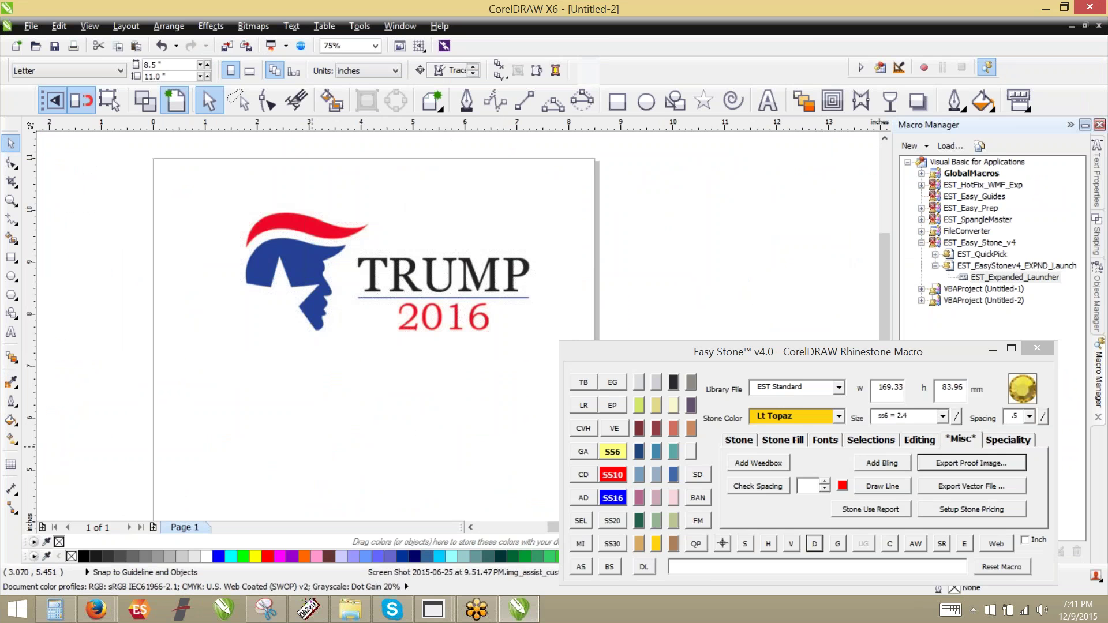
Start Set Size on the logo image and draw a reference line about 5.5 inches wide from the head's edge to the last letter.
click(301, 267)
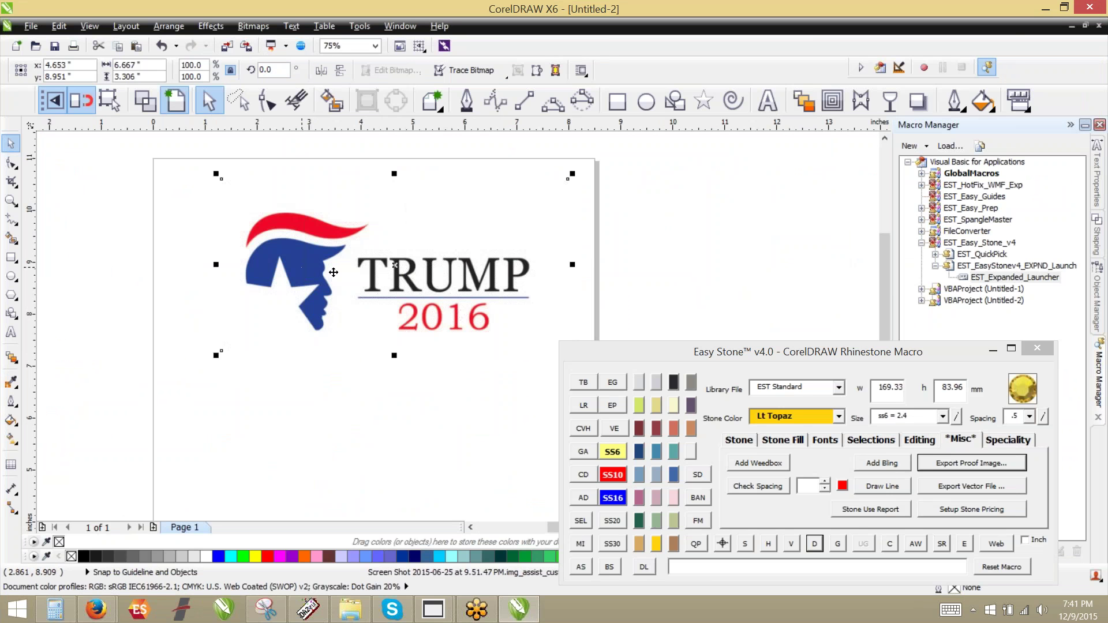
click(1004, 440)
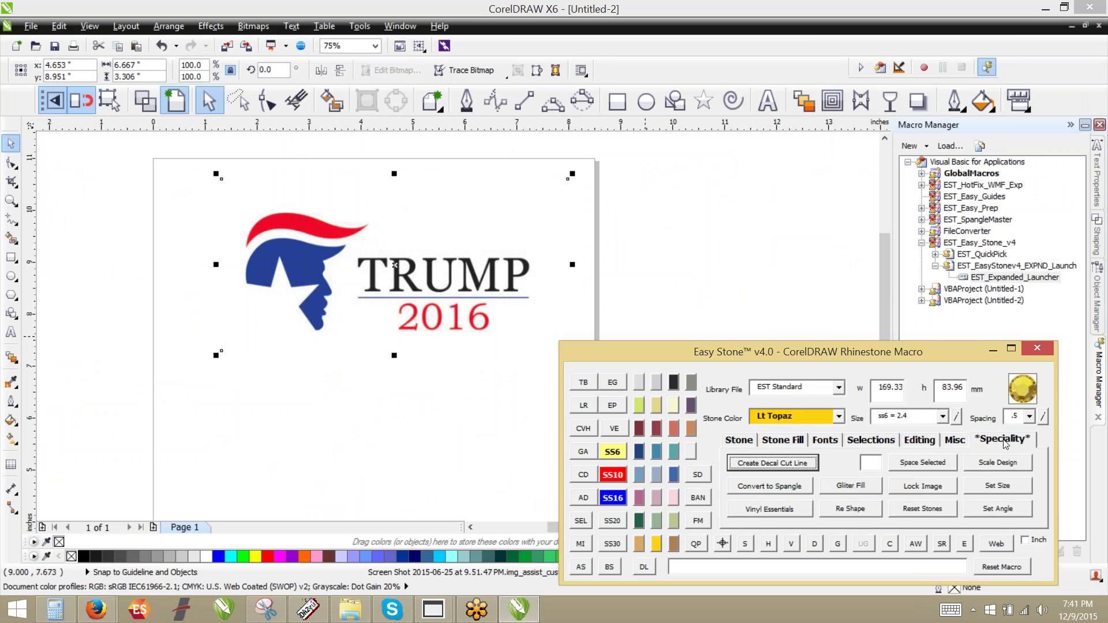
click(1004, 486)
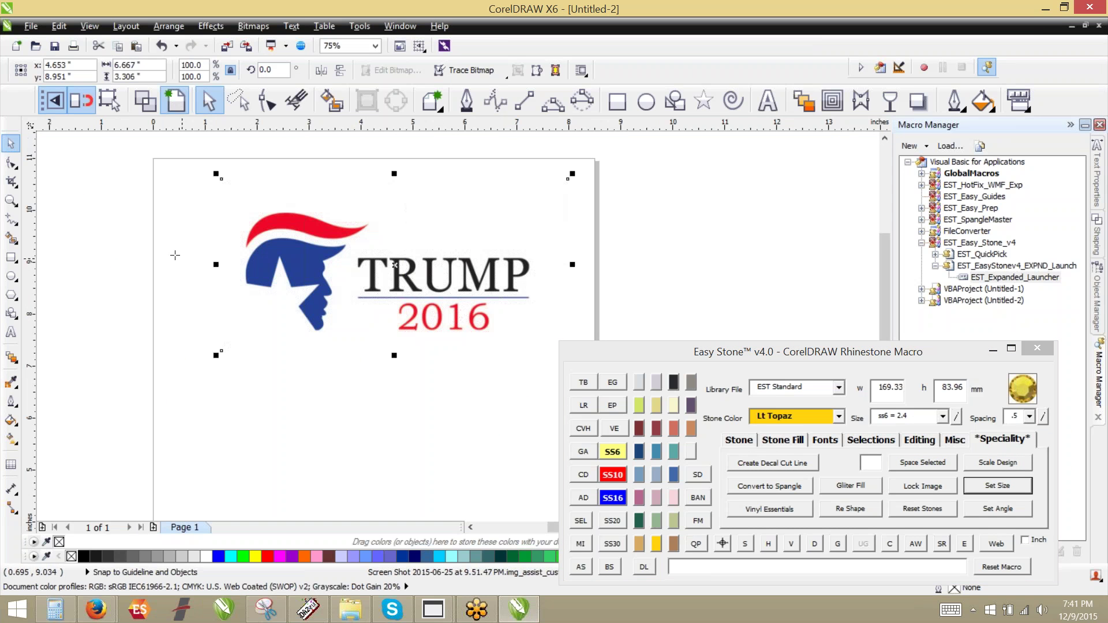
key(Escape)
click(312, 256)
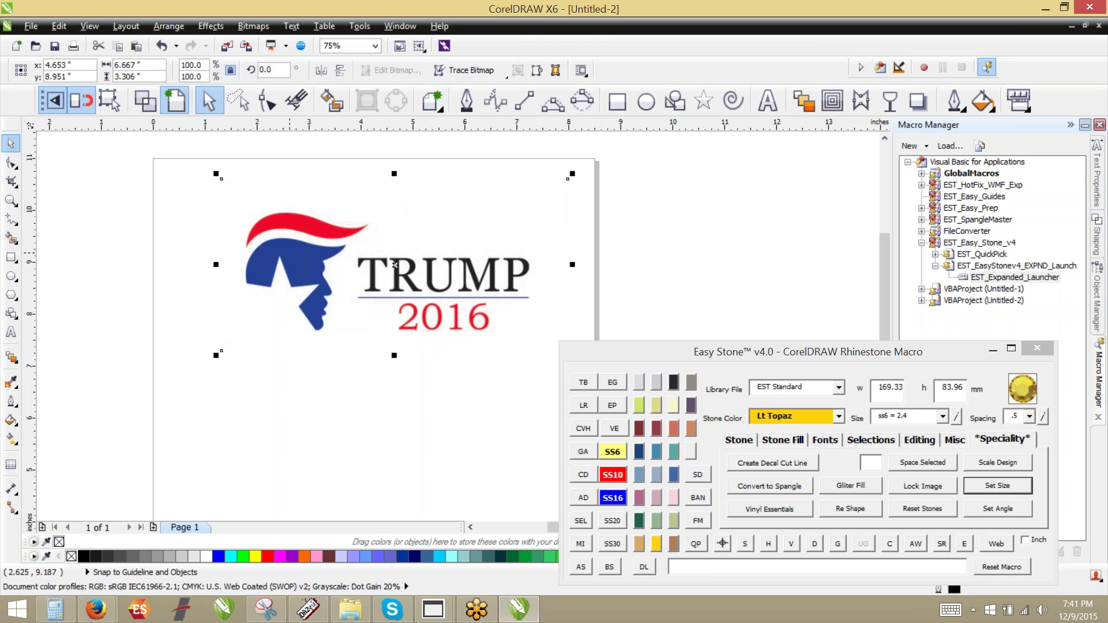
click(986, 488)
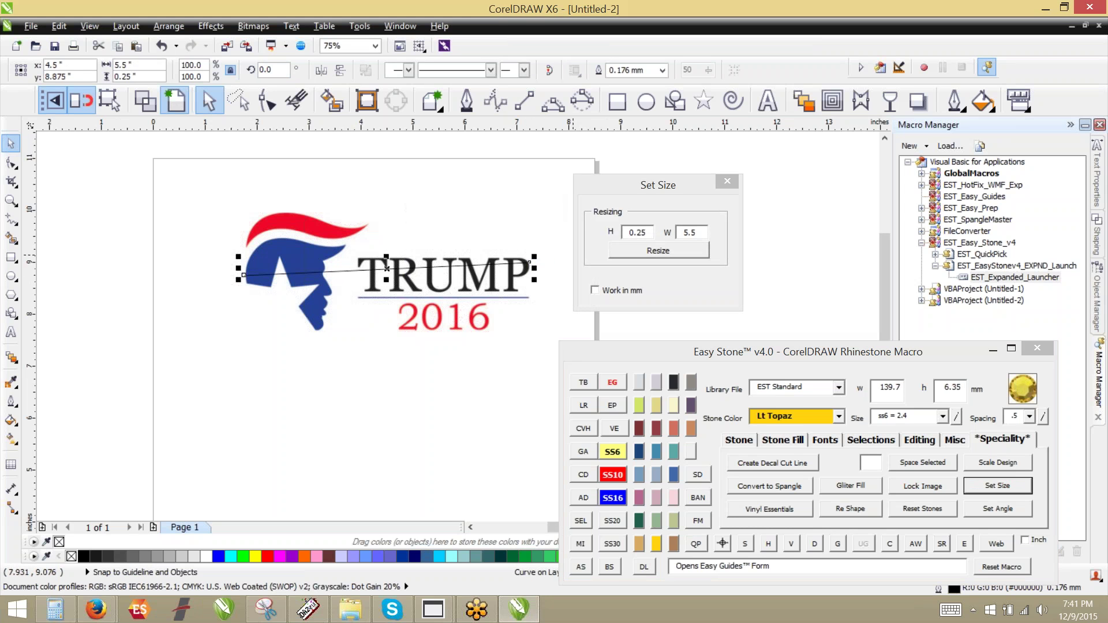
Set the reference width to 9.5 inches in Set Size and resize the logo image.
double_click(690, 233)
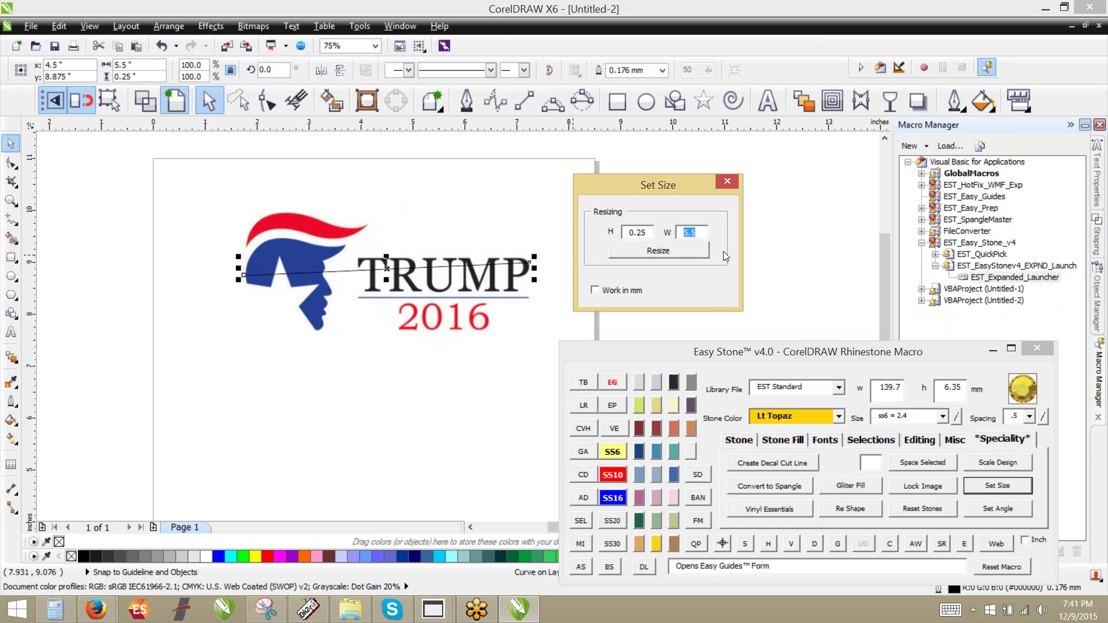
text(9.533)
key(BackSpace)
key(BackSpace)
click(693, 250)
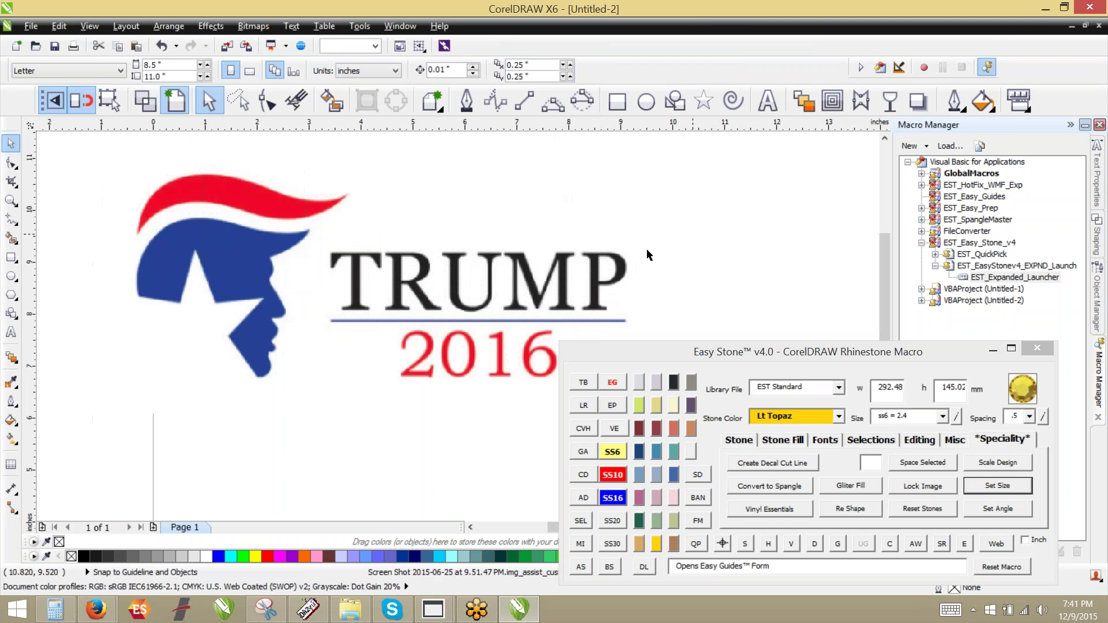
Lock the resized logo image in place with Lock Image.
click(558, 281)
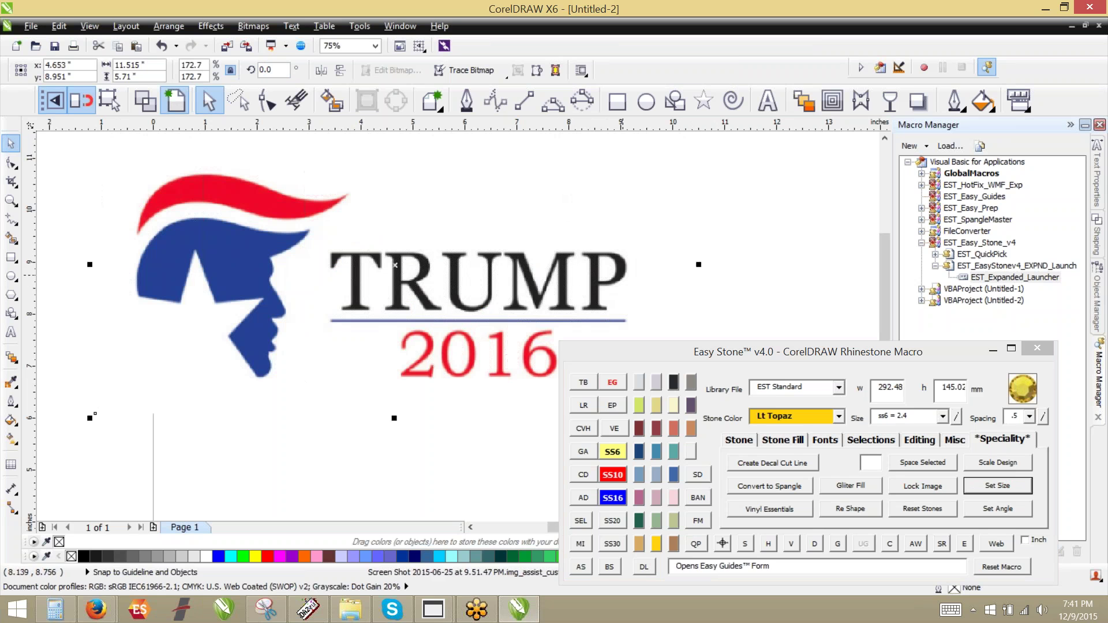
click(913, 486)
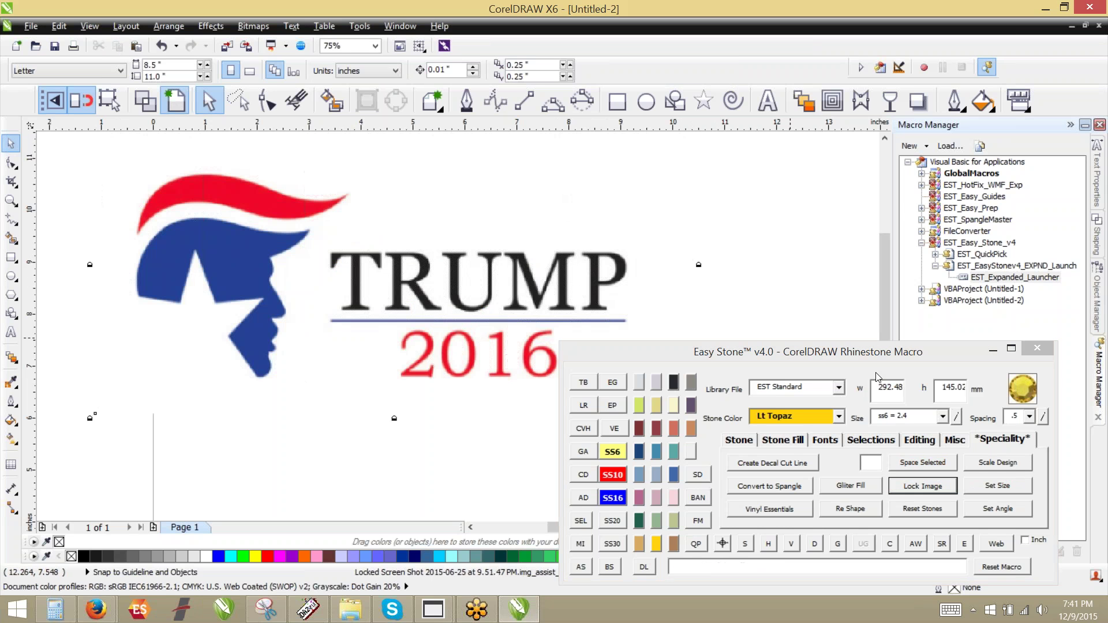
scroll(395, 261, down, 1)
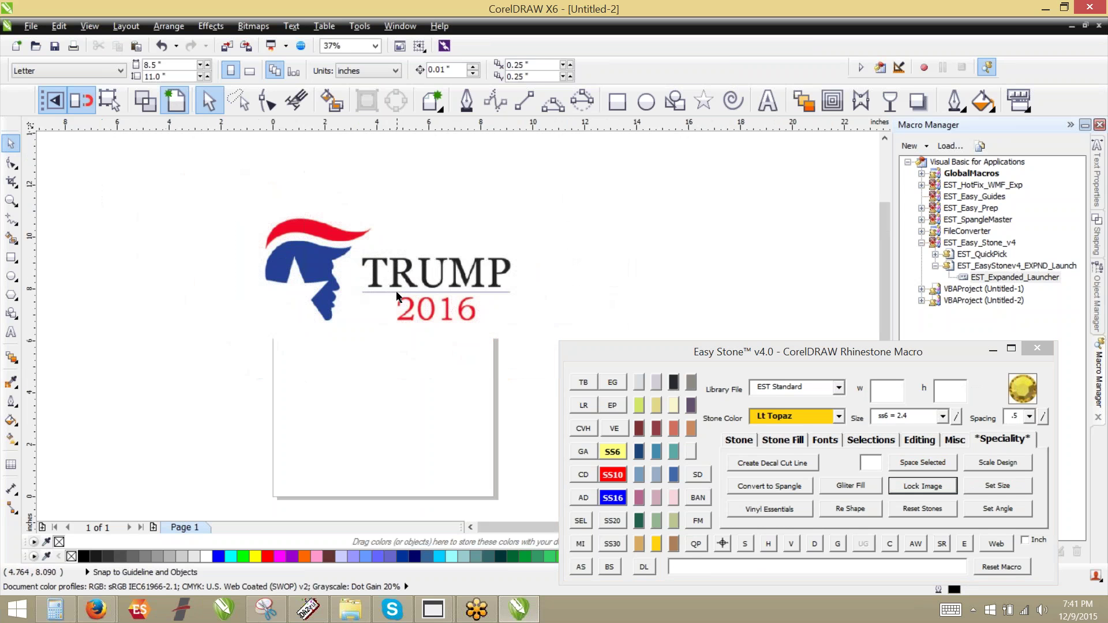
scroll(399, 302, up, 1)
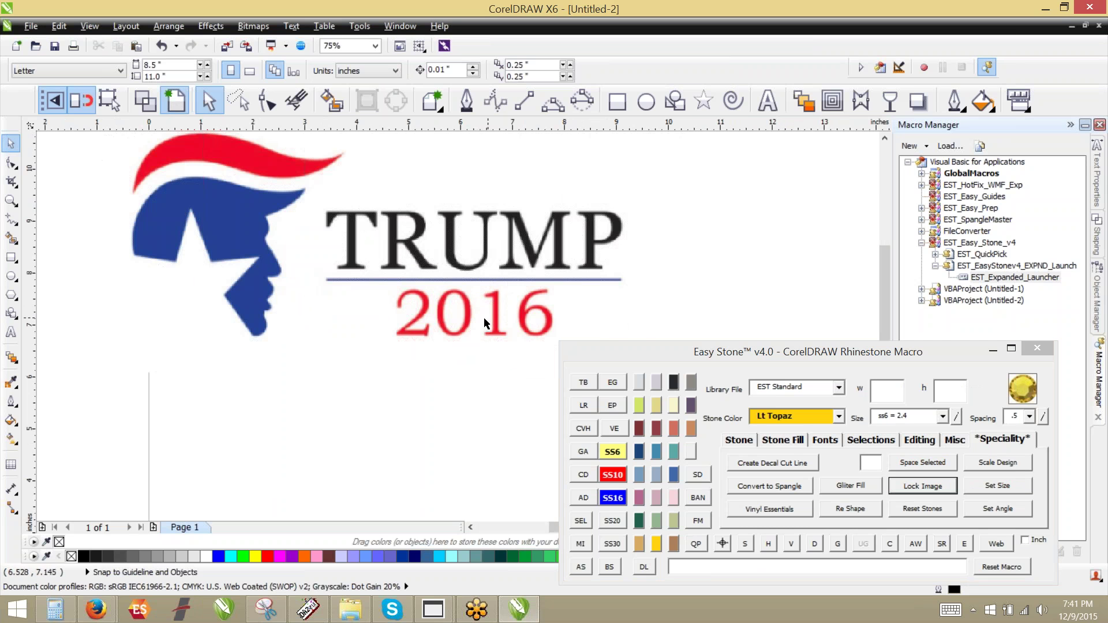
scroll(462, 319, up, 1)
scroll(283, 305, down, 1)
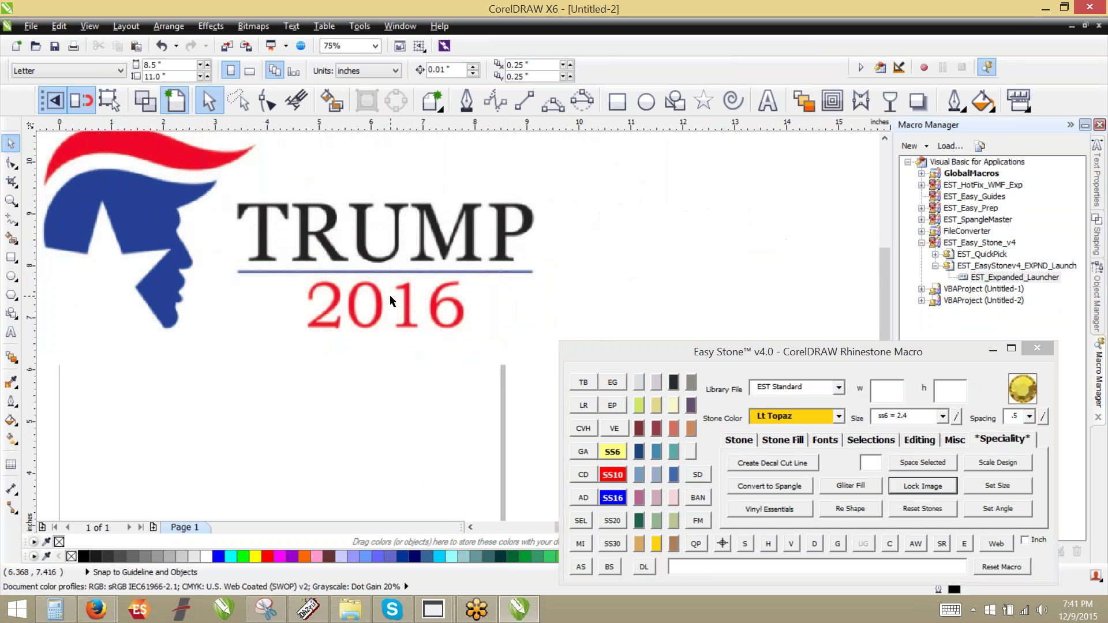
Set the EST Standard default fixed stone sizes to 2.6 for ss6, 3.4 for ss10 and 4.8 for ss16, and save them.
scroll(390, 297, up, 1)
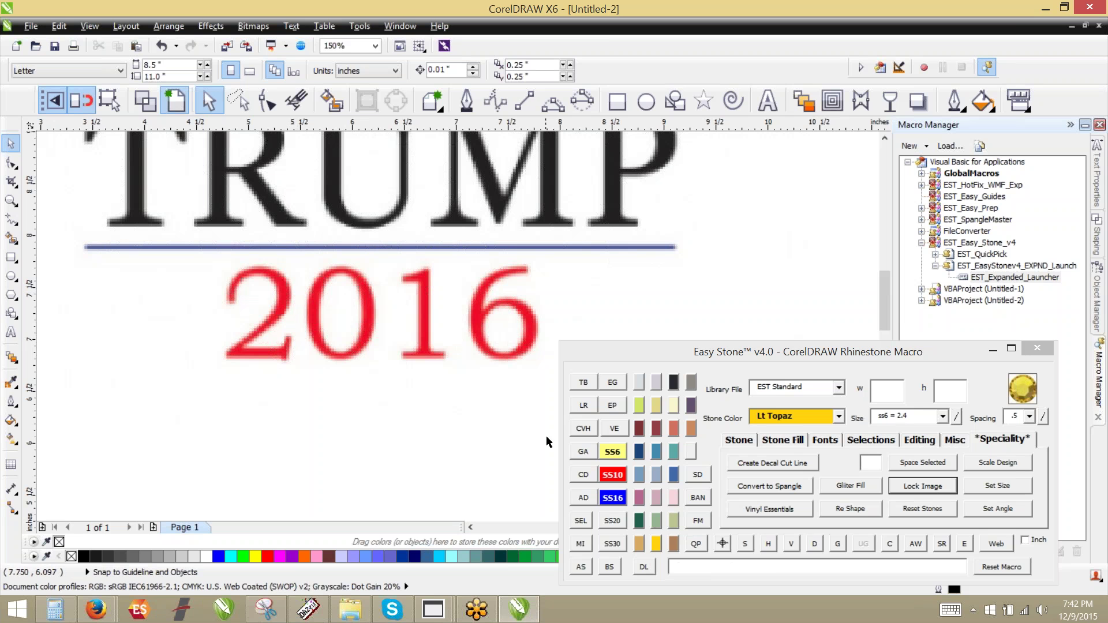
click(609, 454)
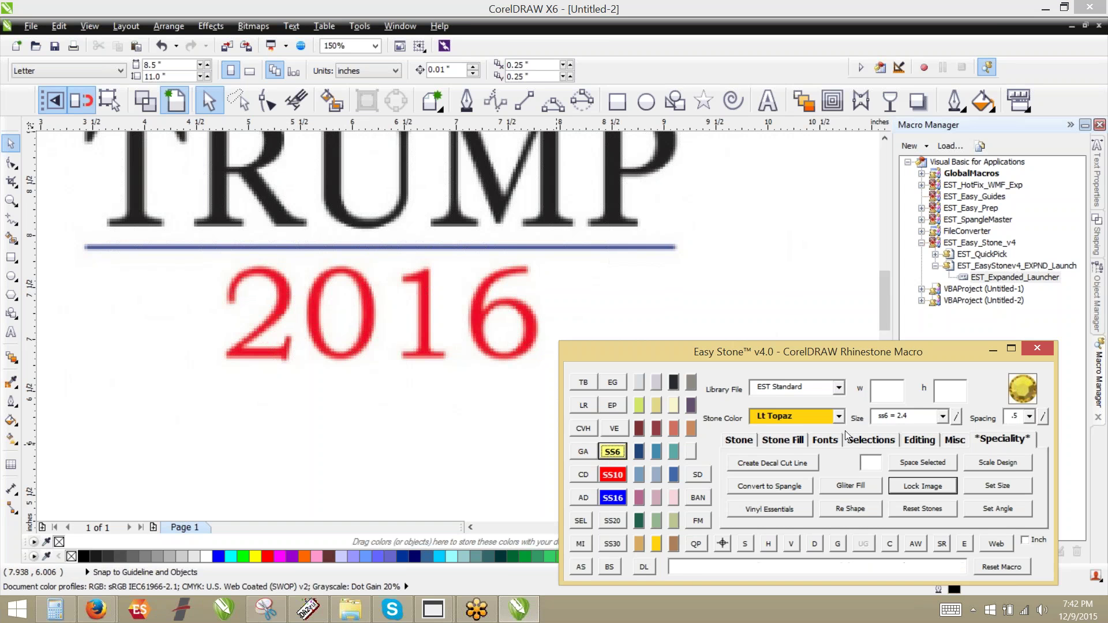
click(956, 420)
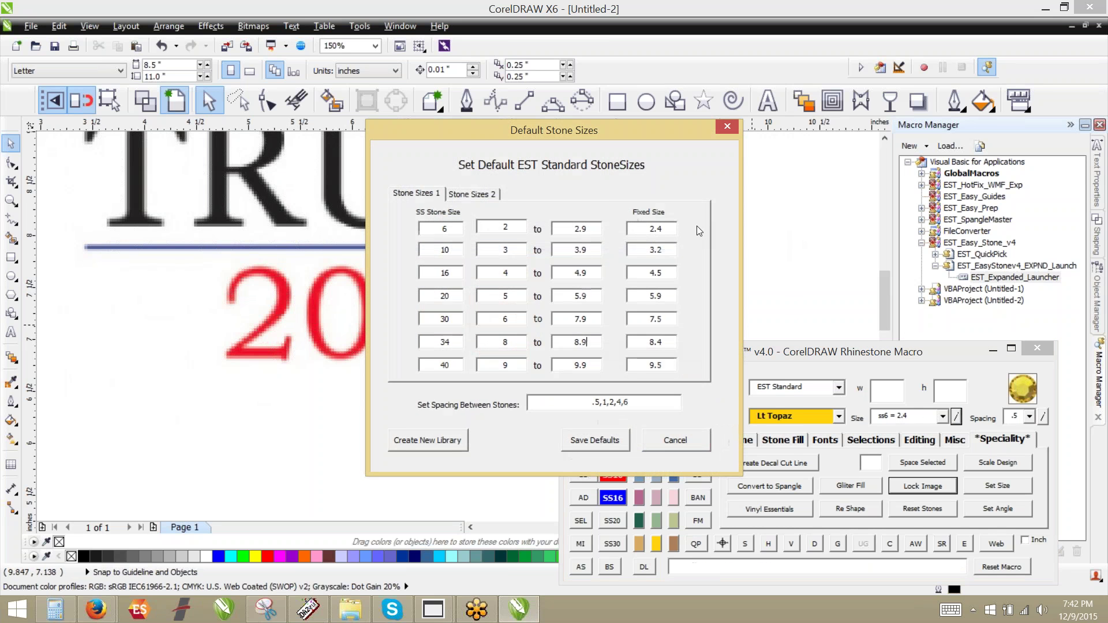
text(2.6)
key(Tab)
text(3.4)
key(Tab)
text(4.8)
click(594, 448)
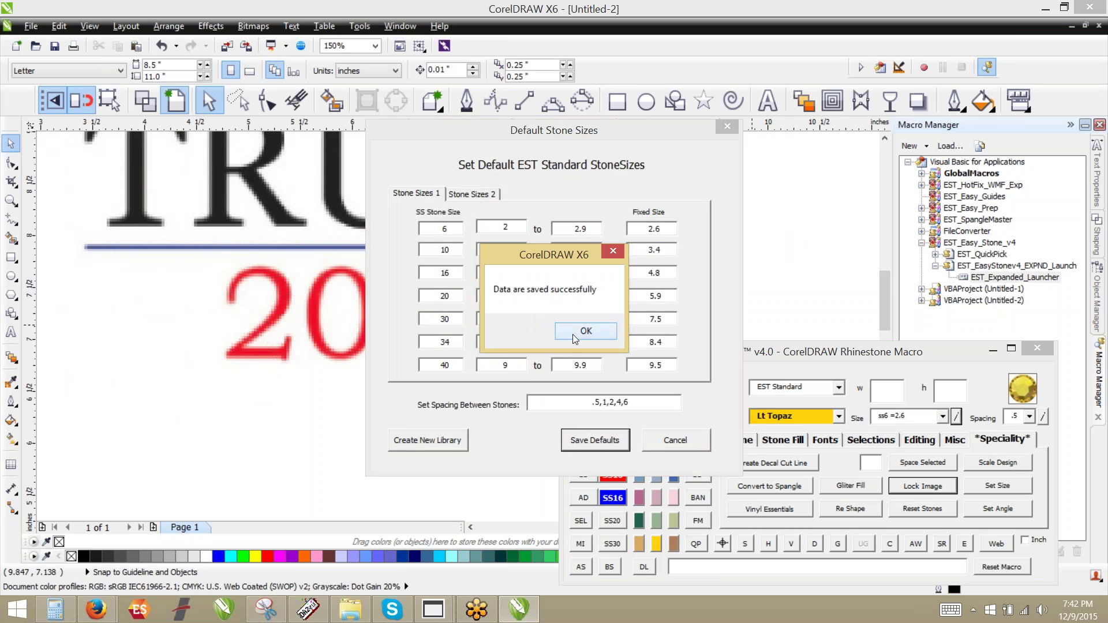
click(572, 334)
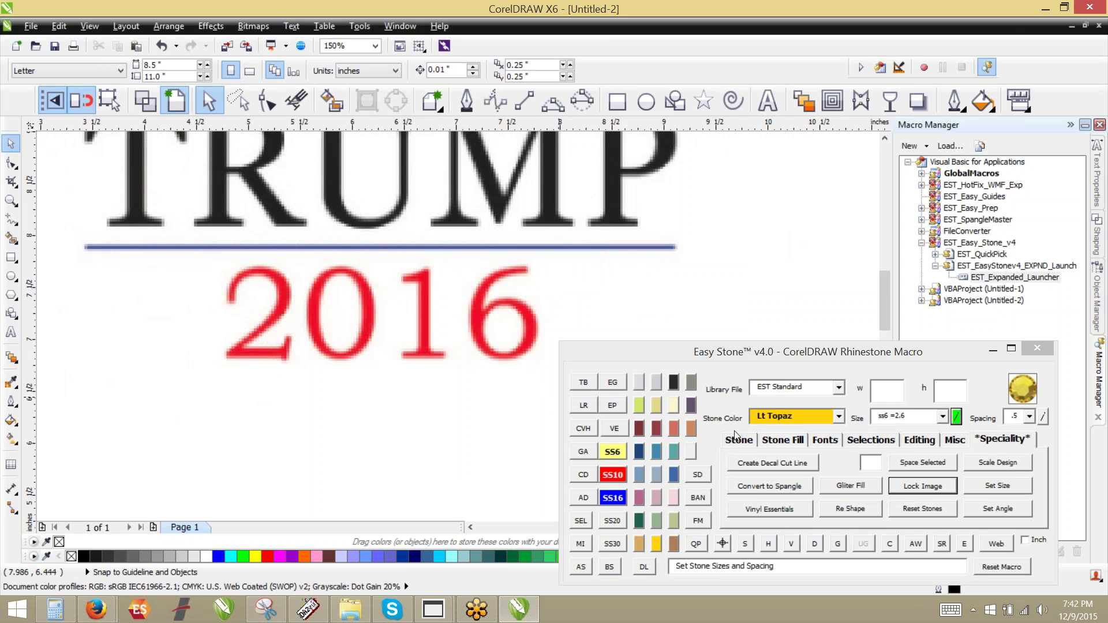
Add a single ss6 Lt Siam stone at the left end of the base serif of the 1 in 2016.
right_click(614, 451)
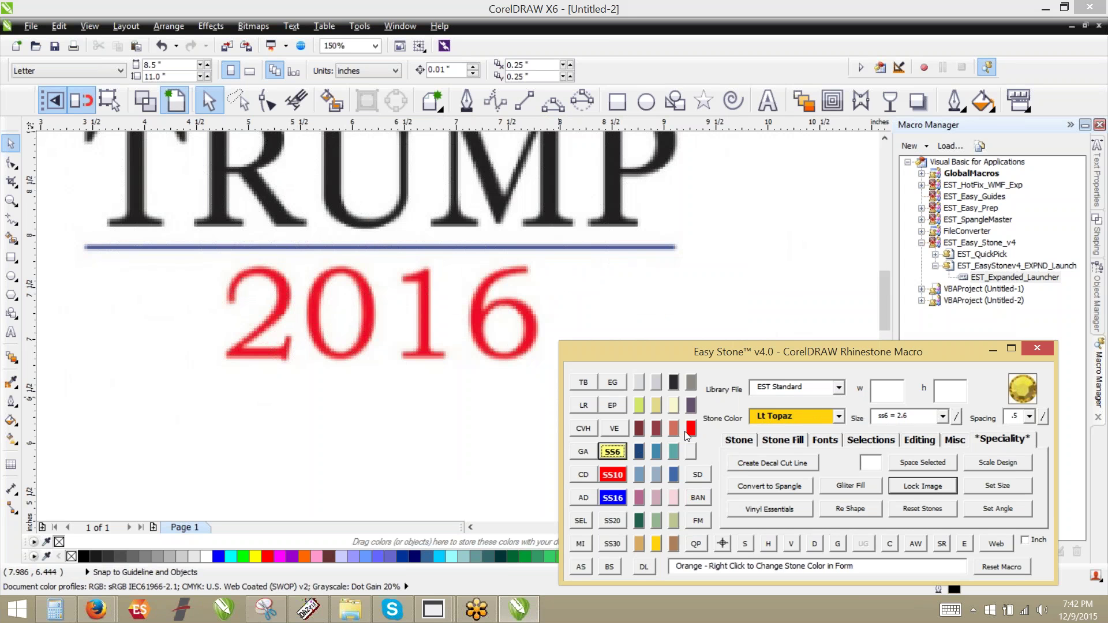
click(657, 429)
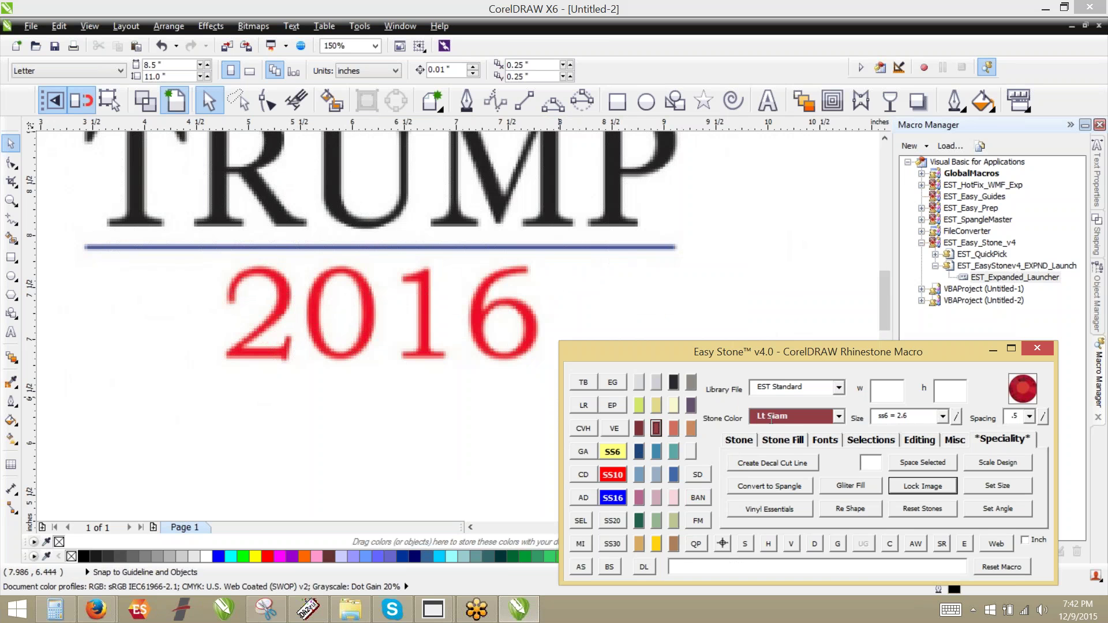
click(580, 567)
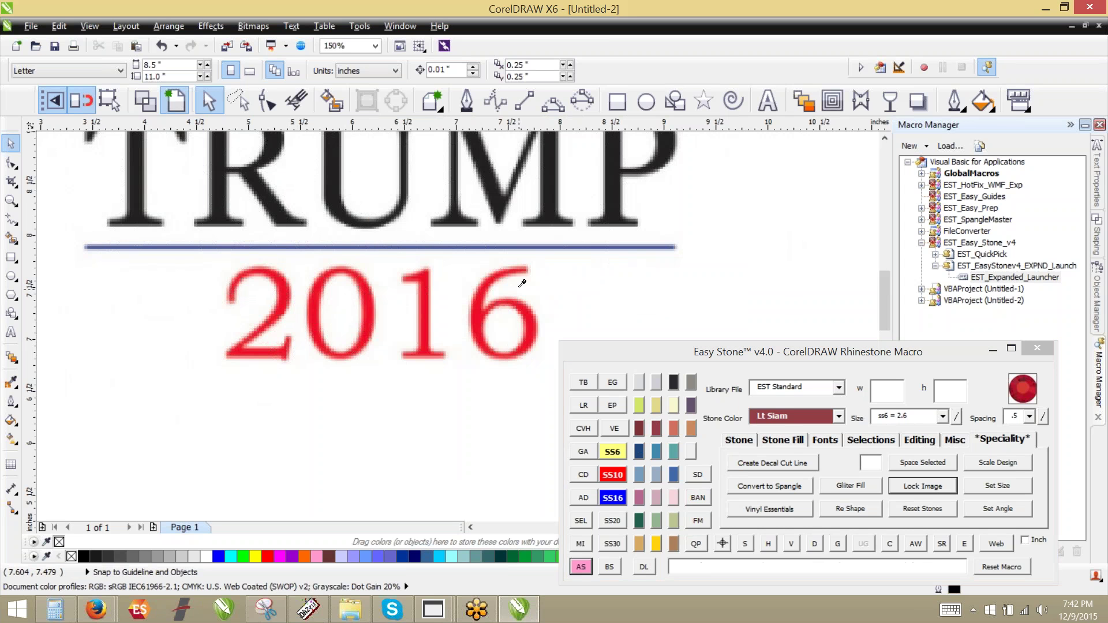
click(406, 353)
key(Escape)
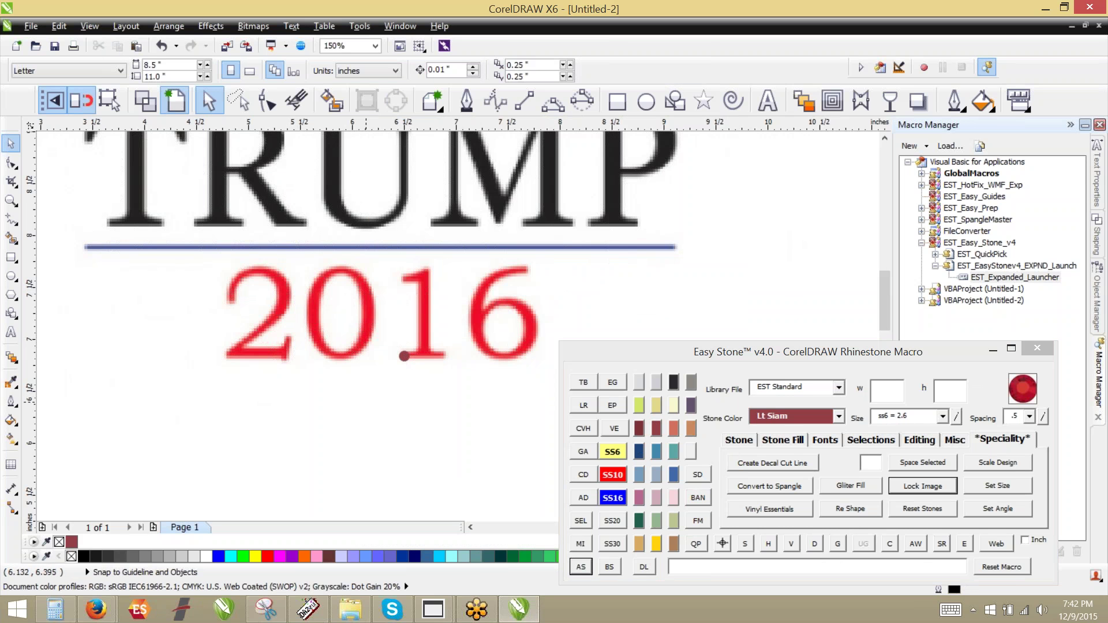
Offset the ss6 stone rightward three times to complete a row of four along the 1's base serif.
scroll(407, 337, up, 2)
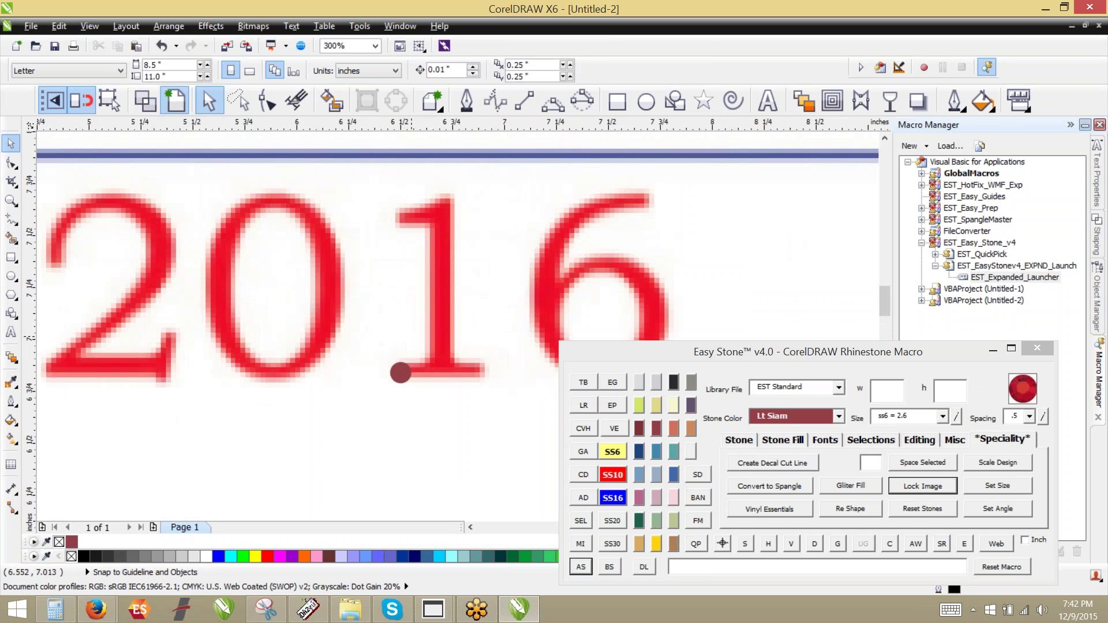
click(400, 372)
click(794, 439)
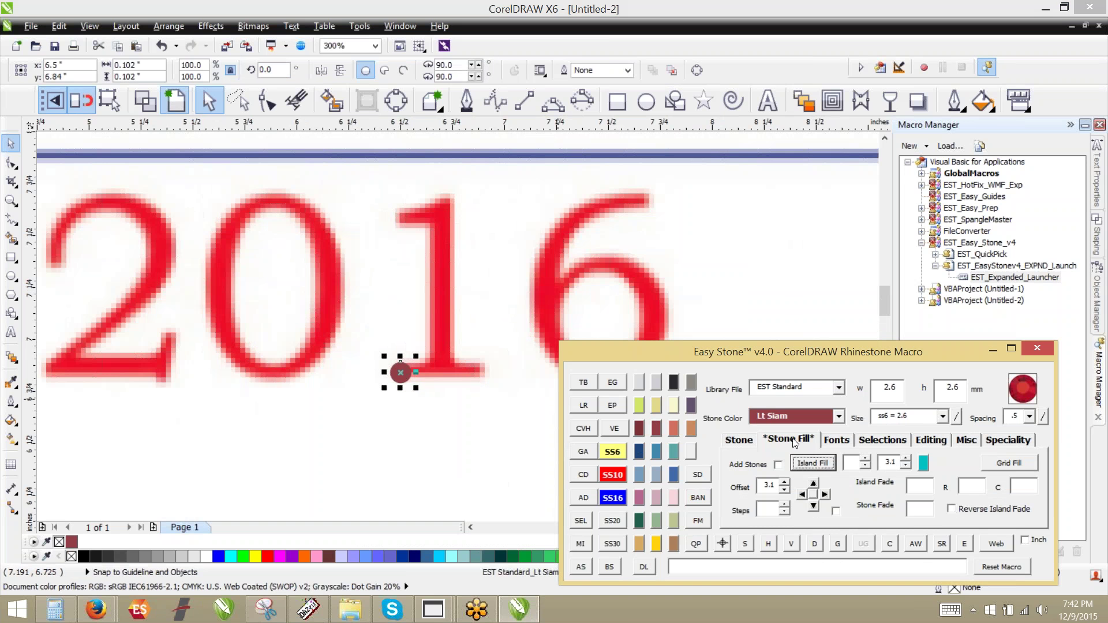
click(826, 495)
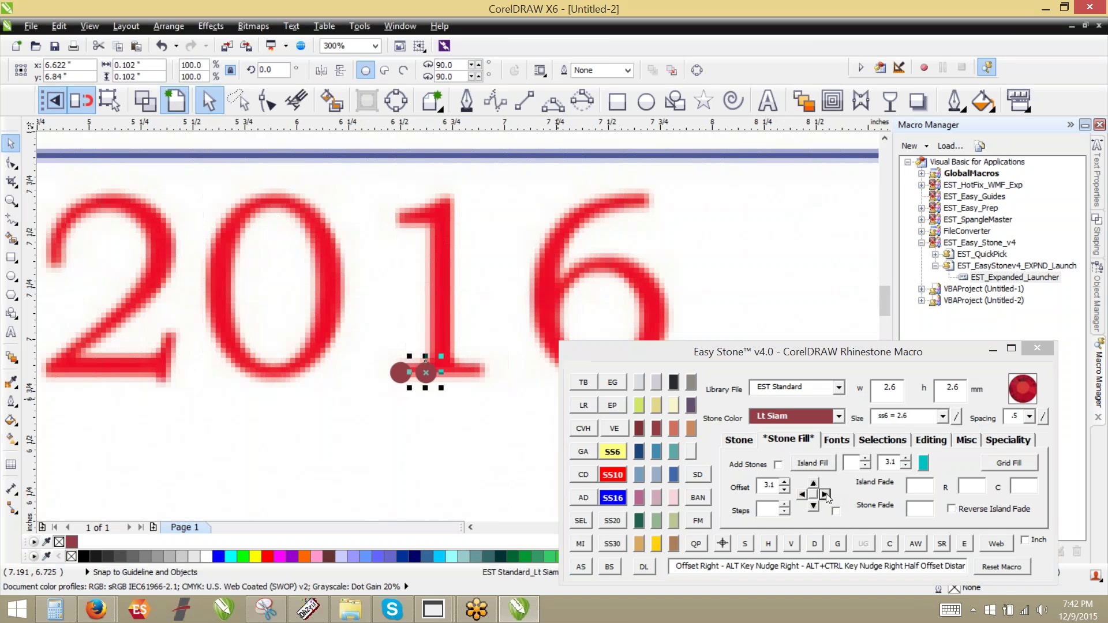
click(825, 494)
click(826, 495)
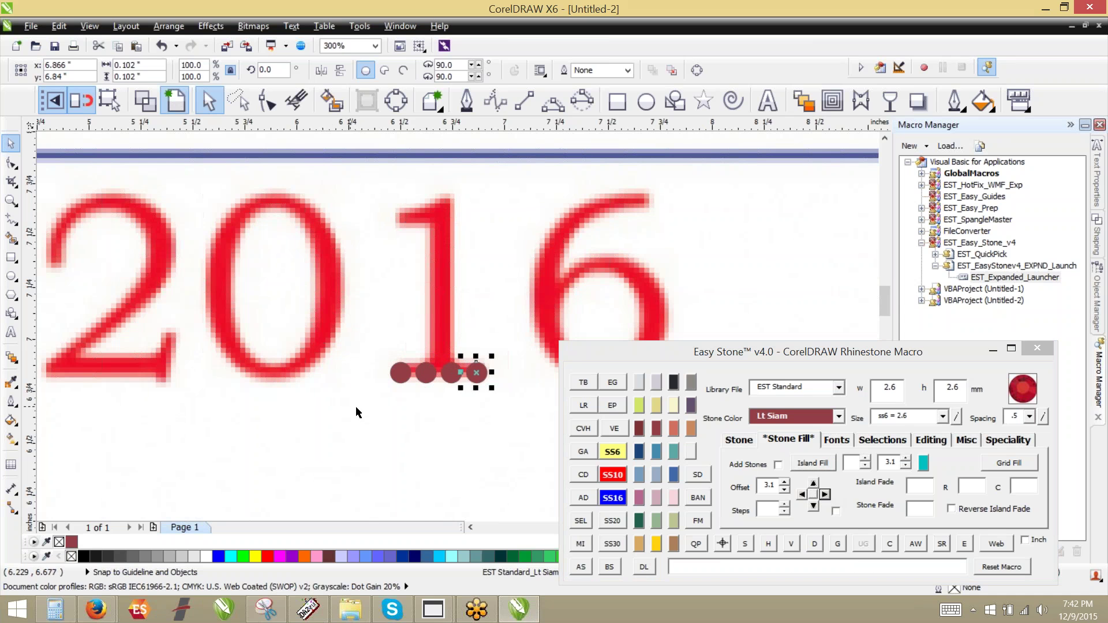
click(337, 424)
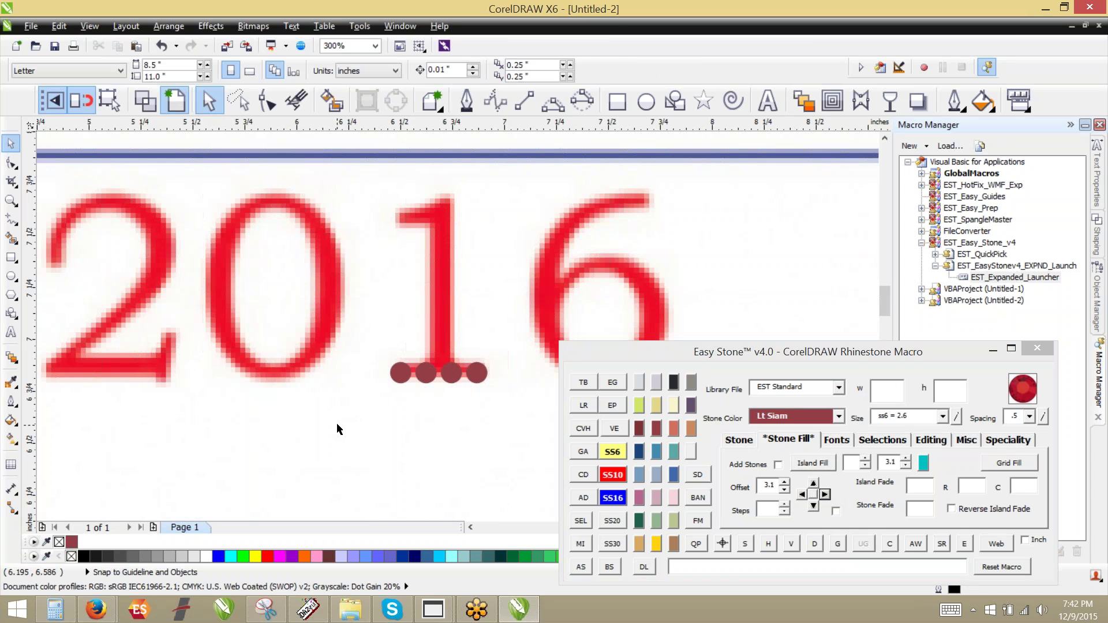
Create an ss10 stone above the third base stone using the ss6 - ss10 Island Fill offset.
click(452, 372)
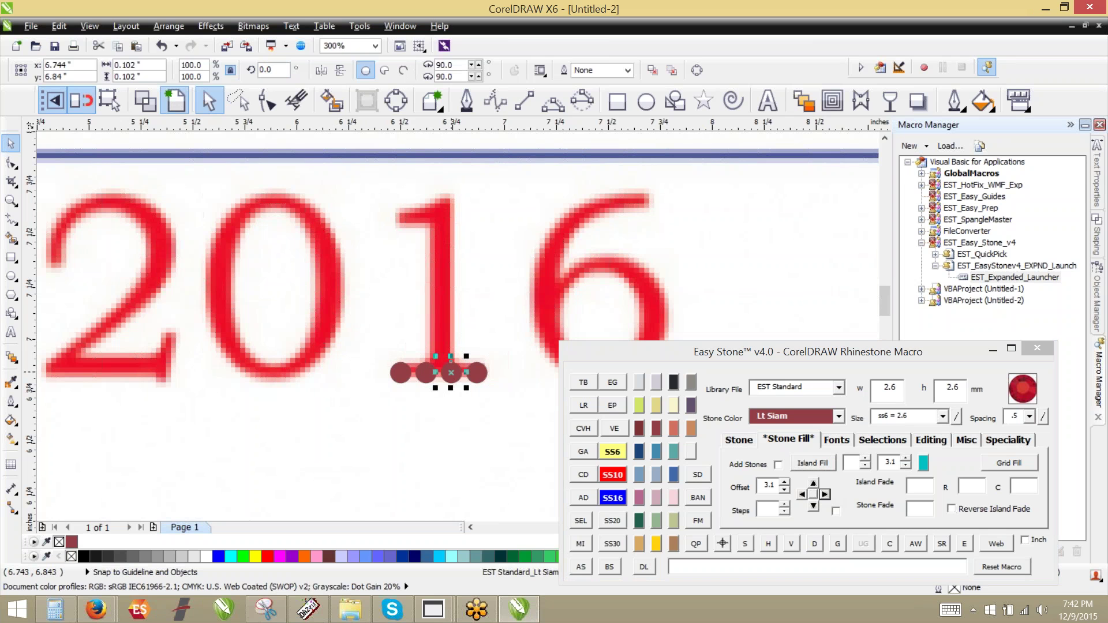
click(439, 433)
scroll(470, 366, up, 1)
scroll(454, 379, down, 1)
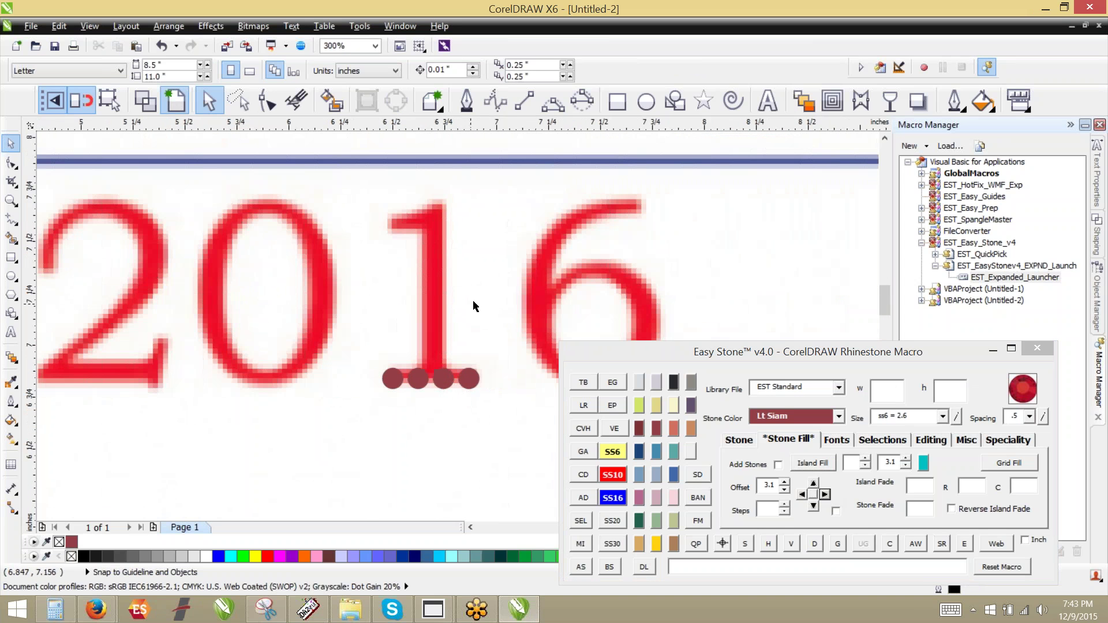
click(445, 376)
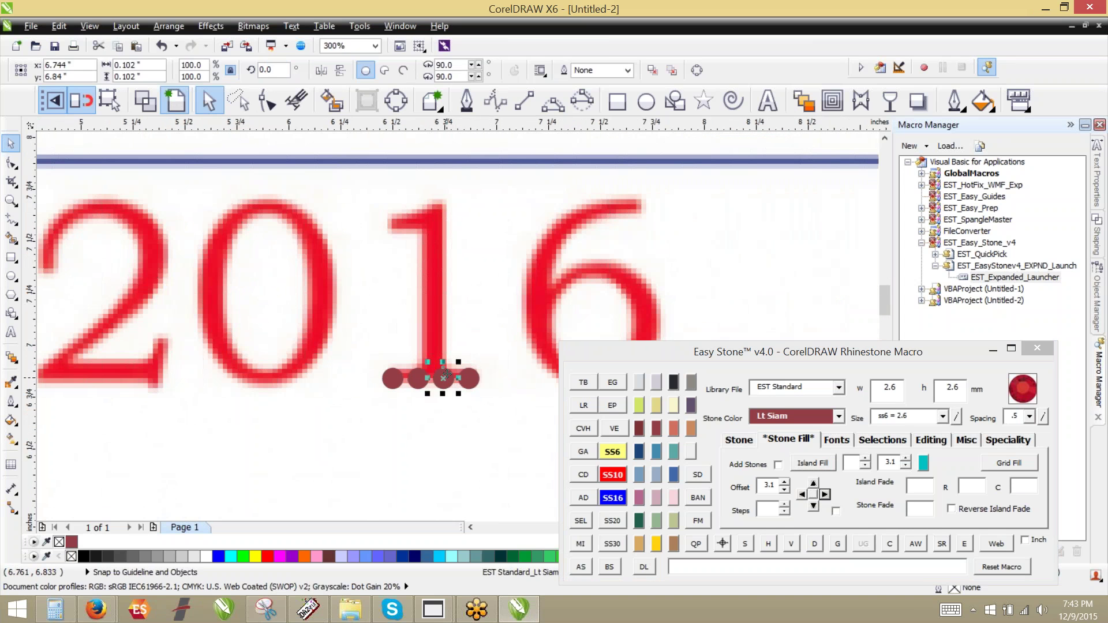
scroll(446, 374, up, 1)
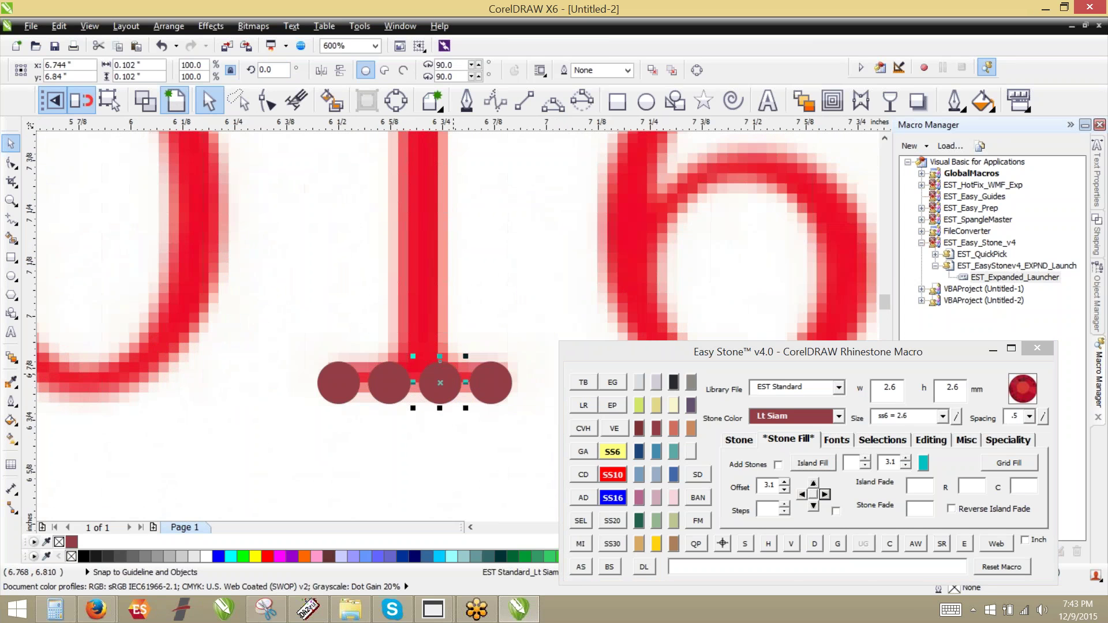
click(923, 463)
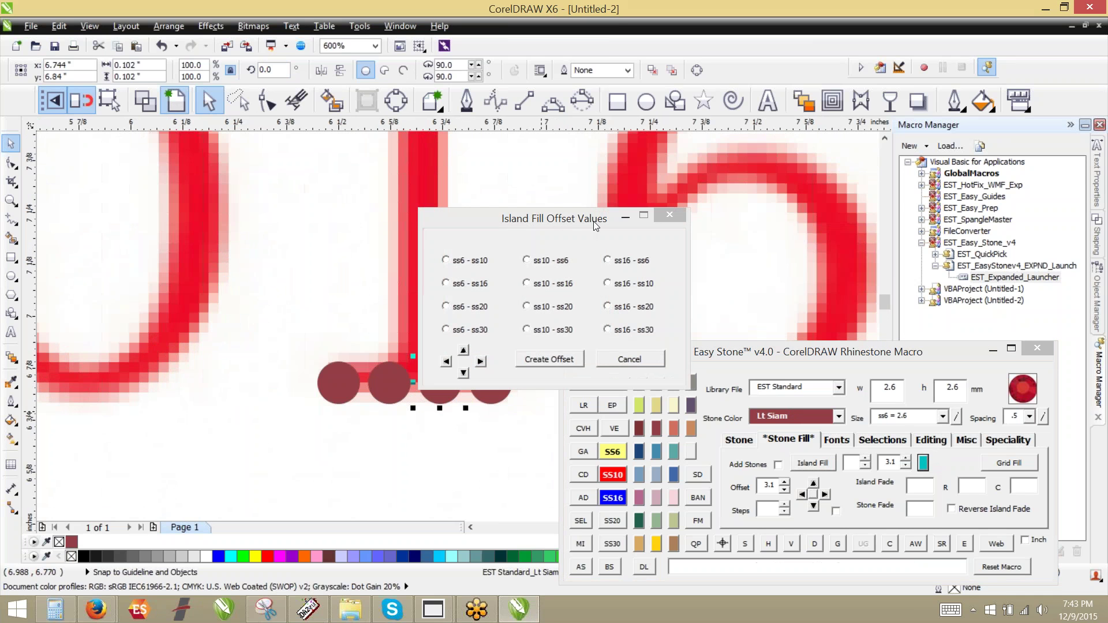
drag(595, 225, 782, 194)
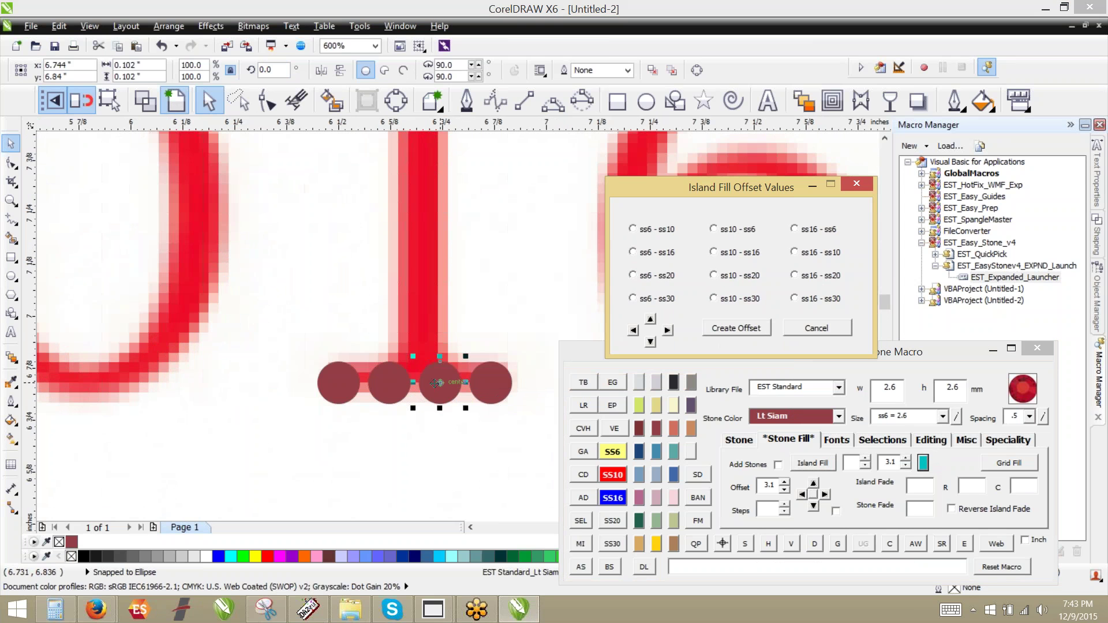
click(669, 230)
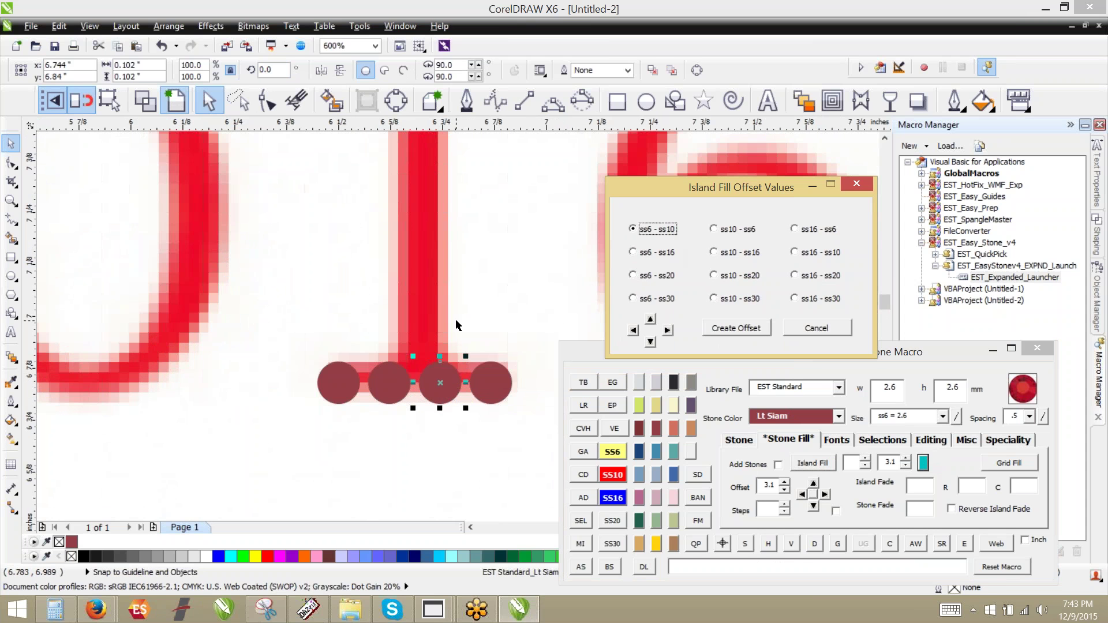
click(651, 322)
click(404, 427)
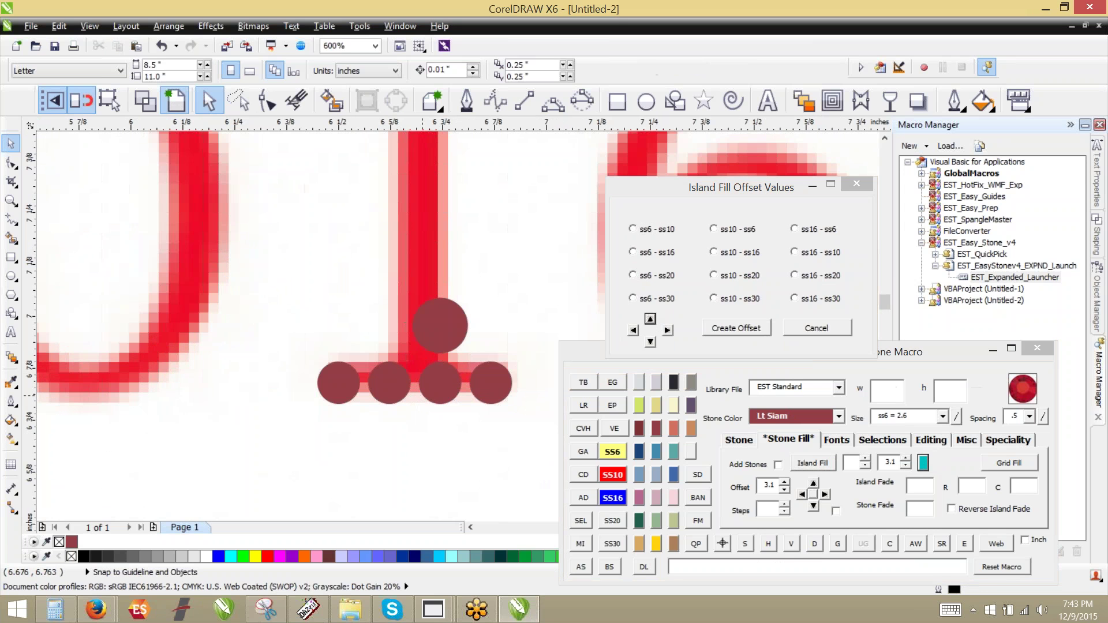
Set the stone size to ss10, nudge the larger stone left by half the offset, and centre it over the two middle base stones.
scroll(440, 348, up, 2)
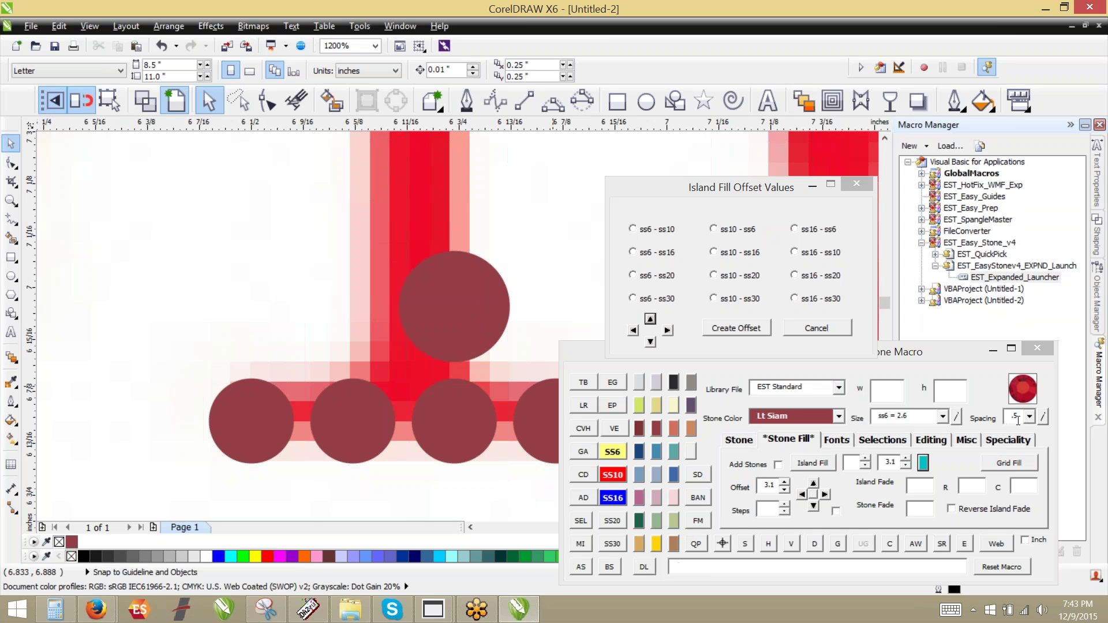
click(1019, 416)
double_click(1016, 416)
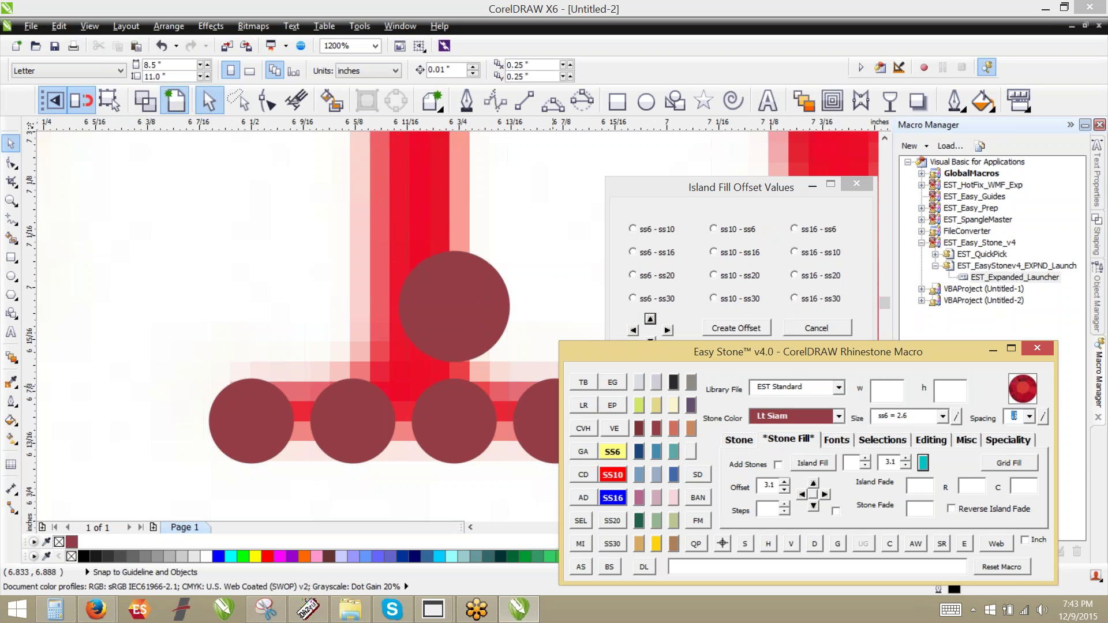
click(445, 330)
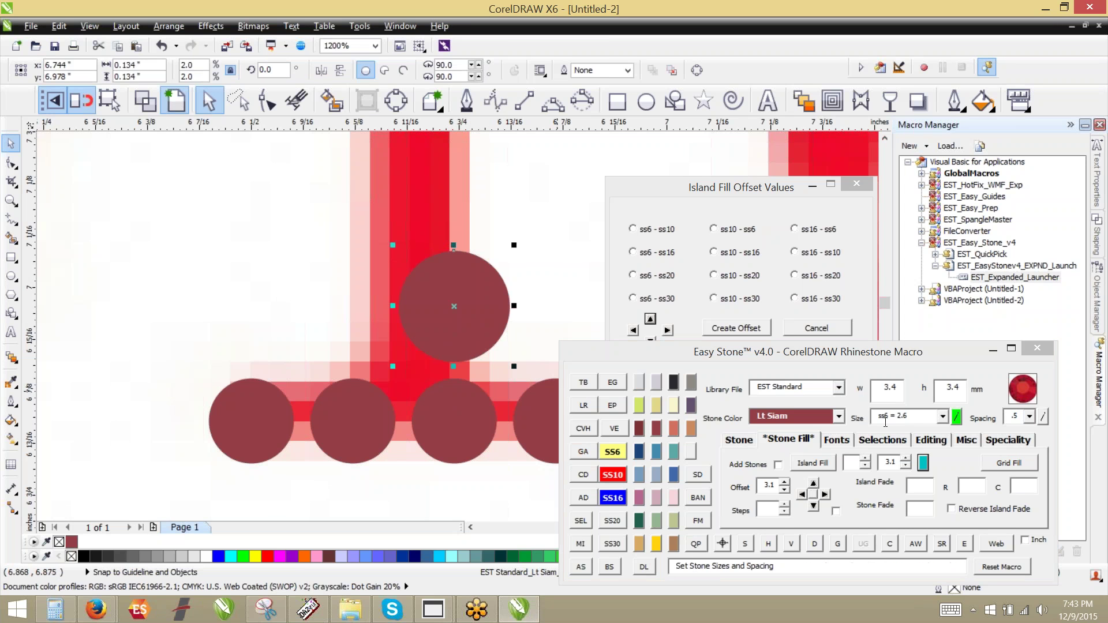
click(612, 474)
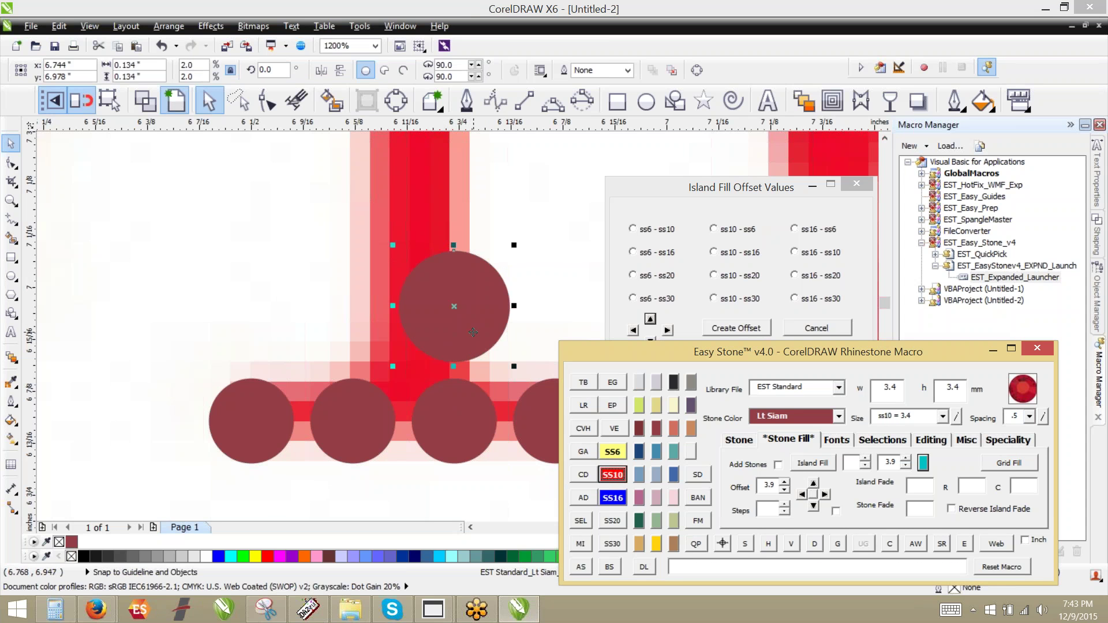
click(804, 496)
click(325, 370)
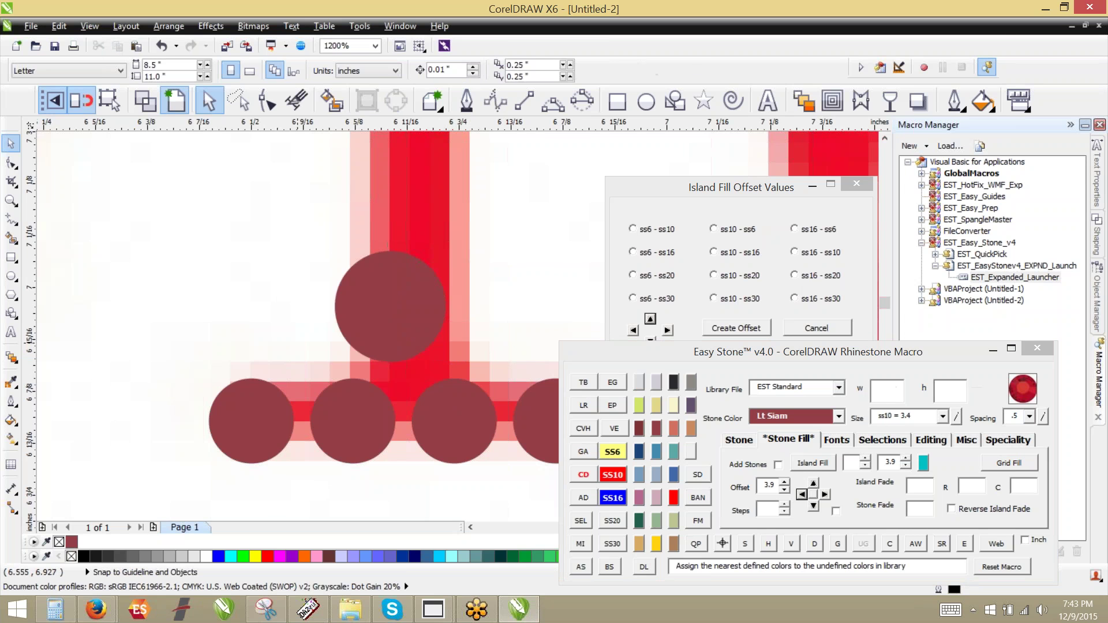
scroll(399, 320, up, 1)
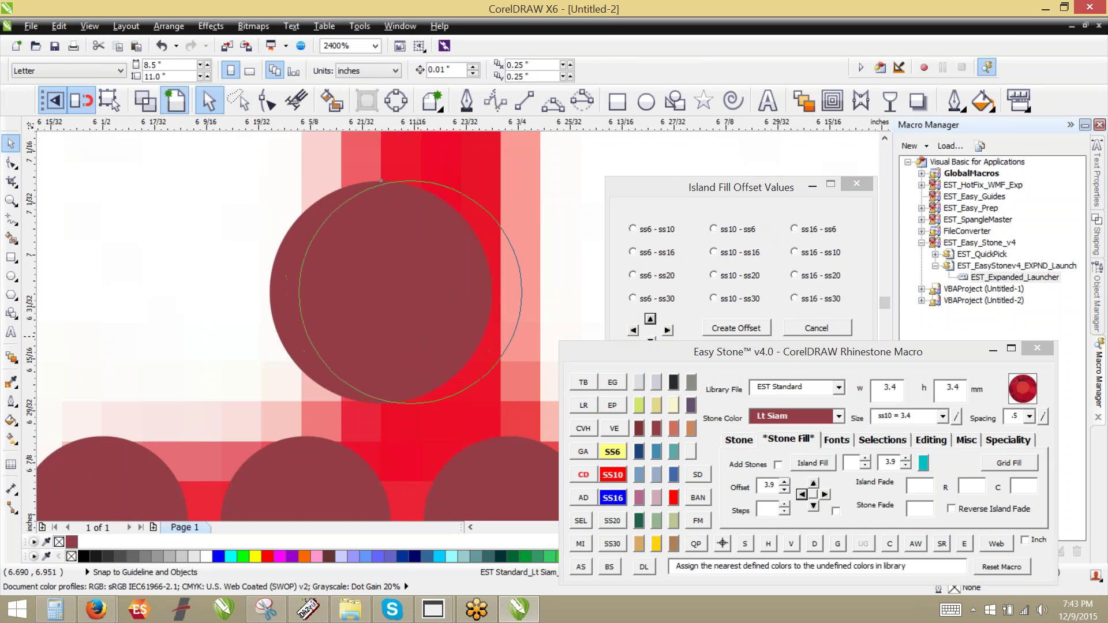
click(363, 381)
scroll(360, 399, down, 2)
scroll(398, 491, down, 1)
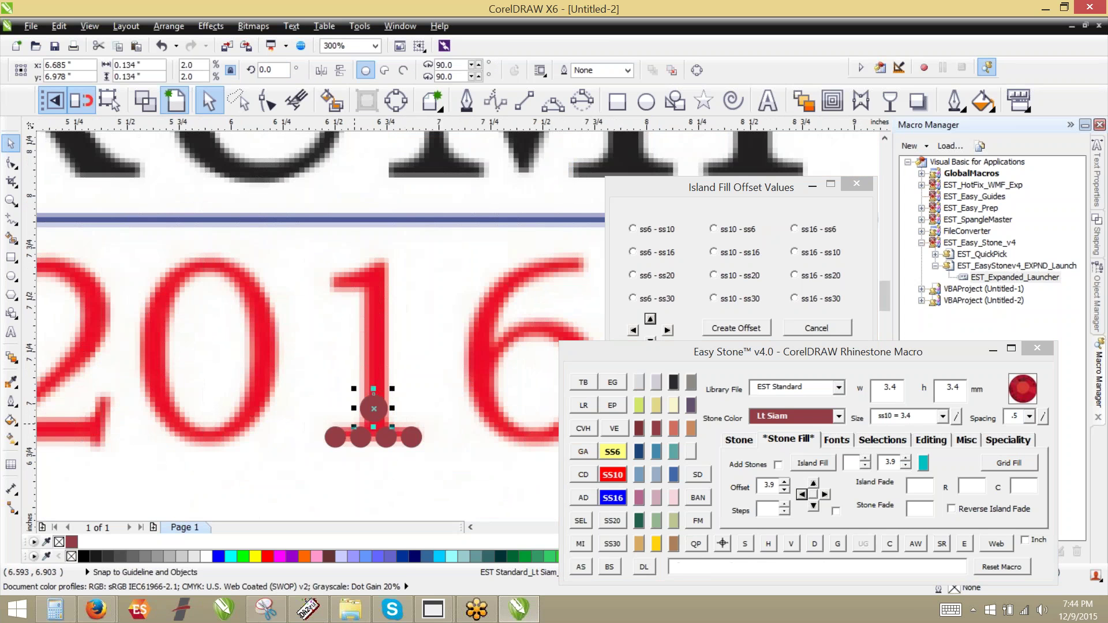
Offset the ss10 stone upward four times to fill the stem of the 1.
click(813, 483)
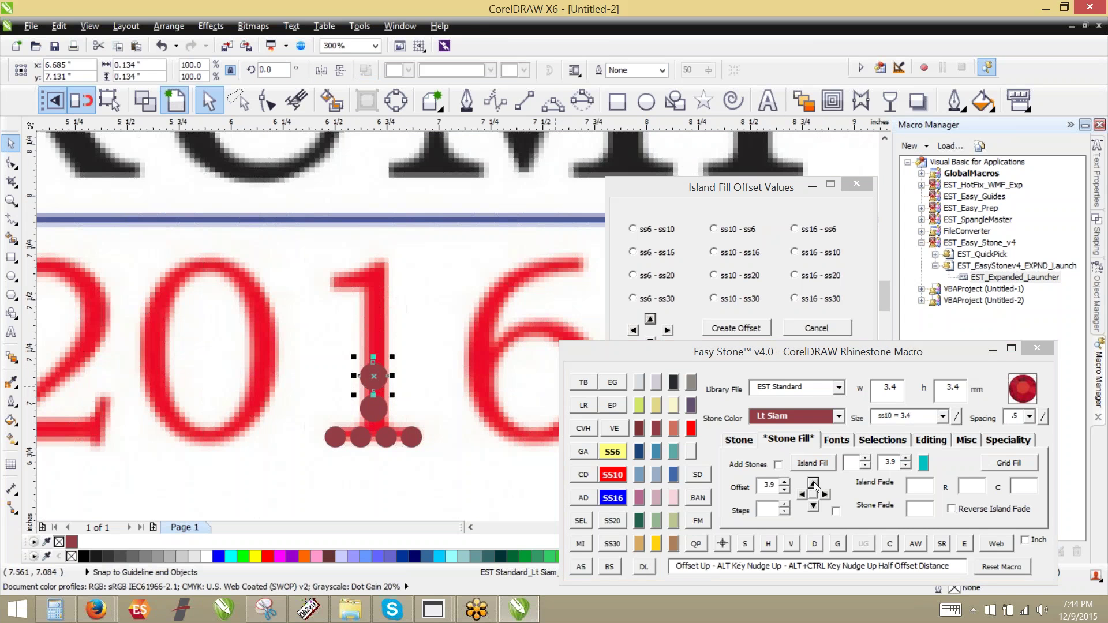
click(814, 483)
click(814, 484)
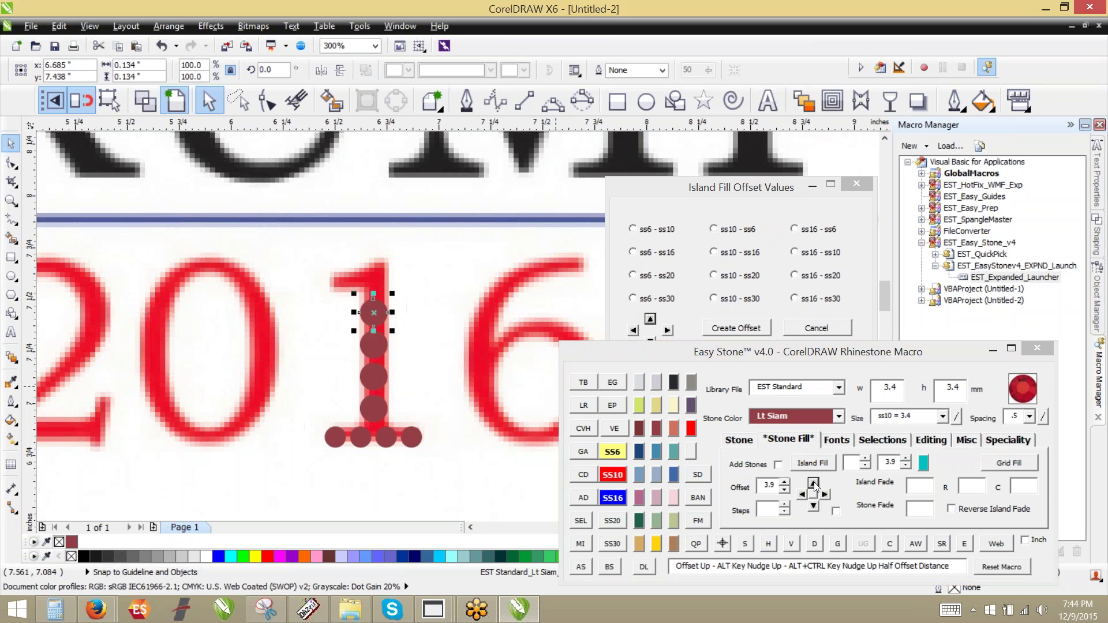
click(814, 483)
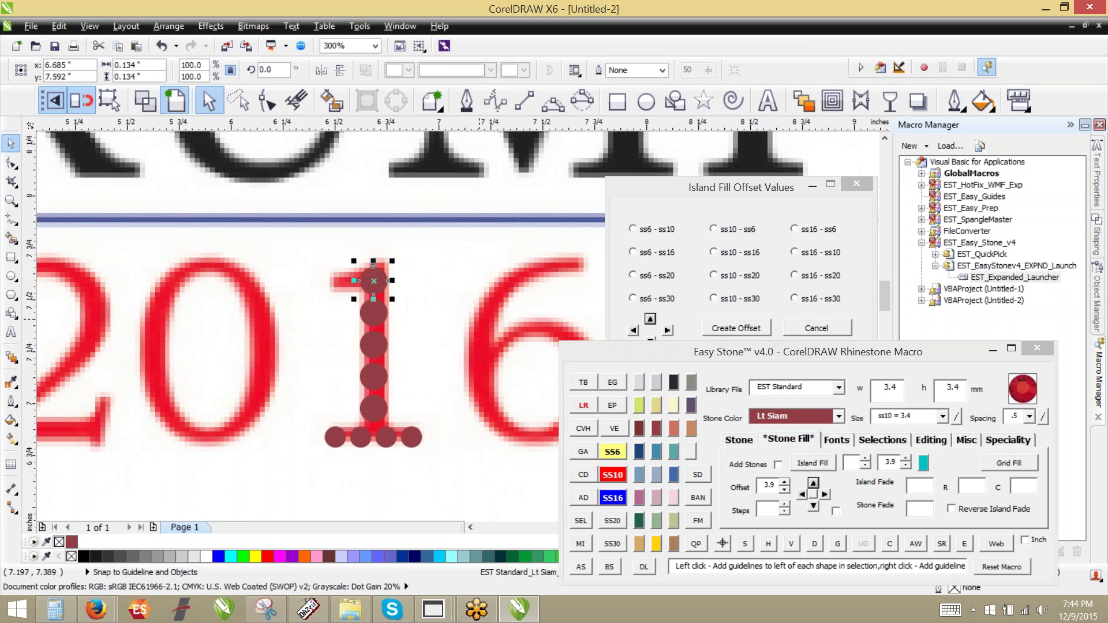
click(438, 286)
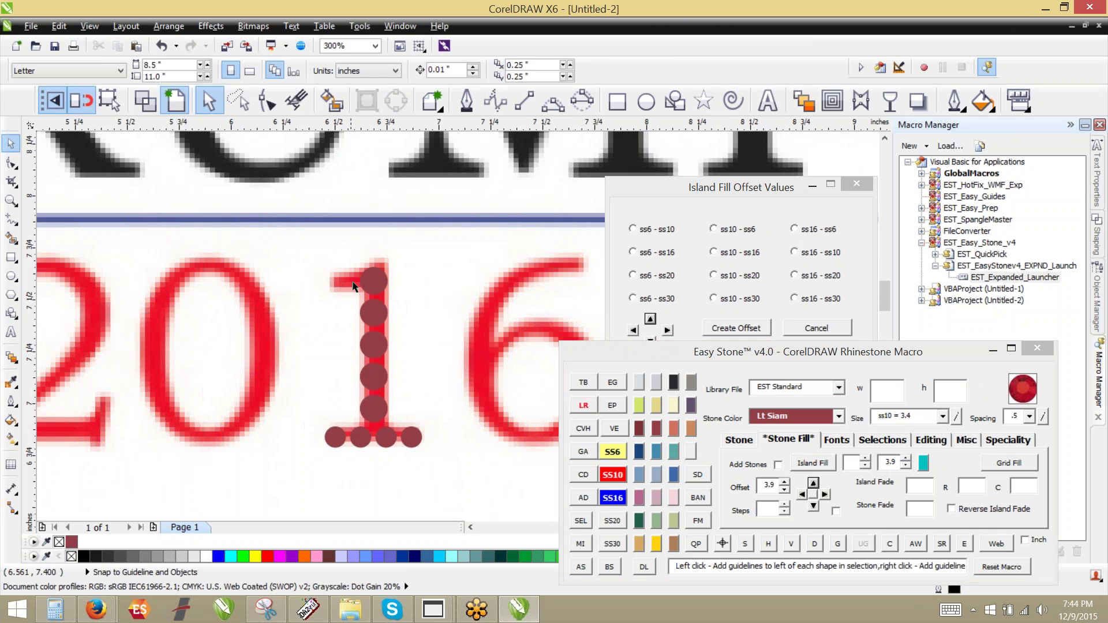
Copy the top stone of the 1 onto its flag, change the copy to ss6 and position it beside the top stone.
scroll(402, 284, up, 2)
drag(402, 283, 213, 376)
right_click(277, 322)
click(618, 453)
scroll(433, 202, down, 1)
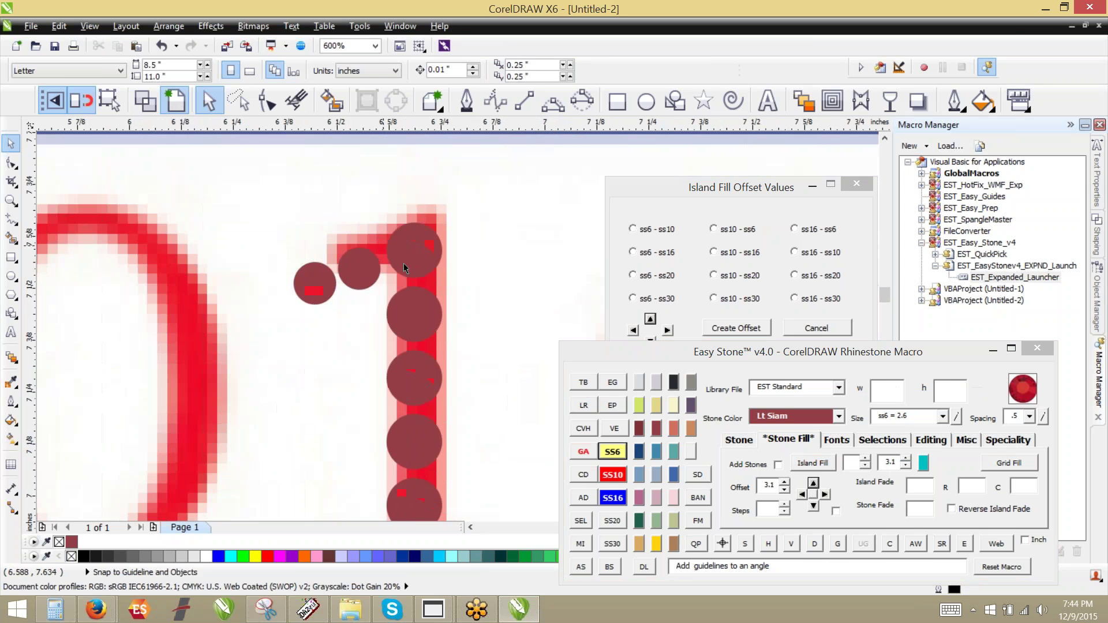
scroll(404, 263, down, 1)
drag(352, 267, 373, 258)
click(375, 305)
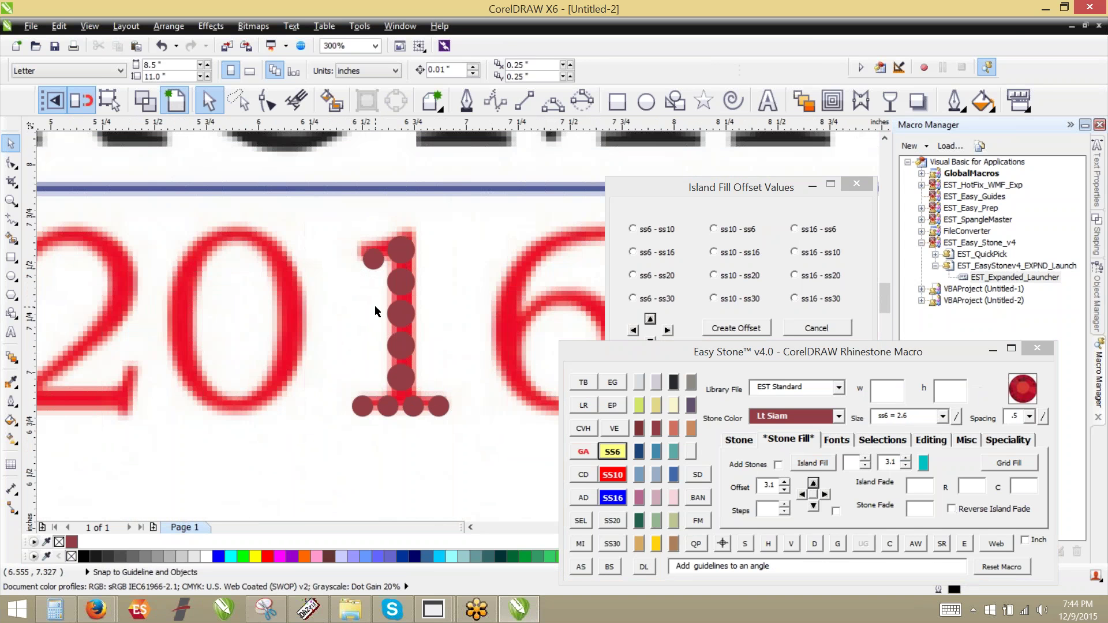
Copy the ss6 flag stone of the 1 onto the upper tip of the 6 and top-align it with the top stone of the 1.
scroll(335, 332, down, 1)
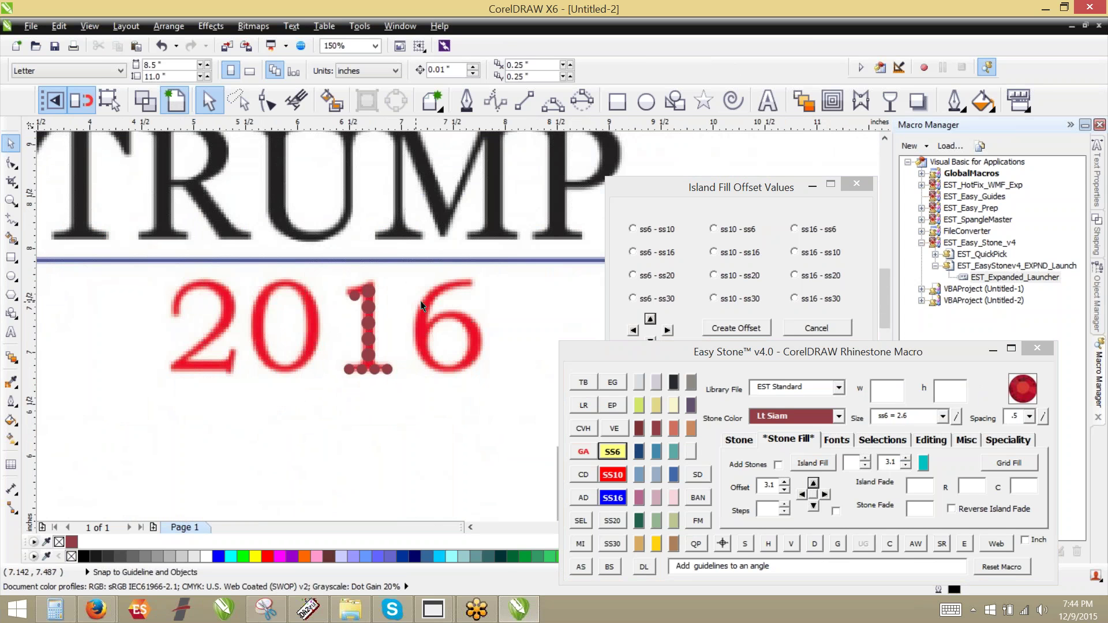
scroll(434, 306, up, 2)
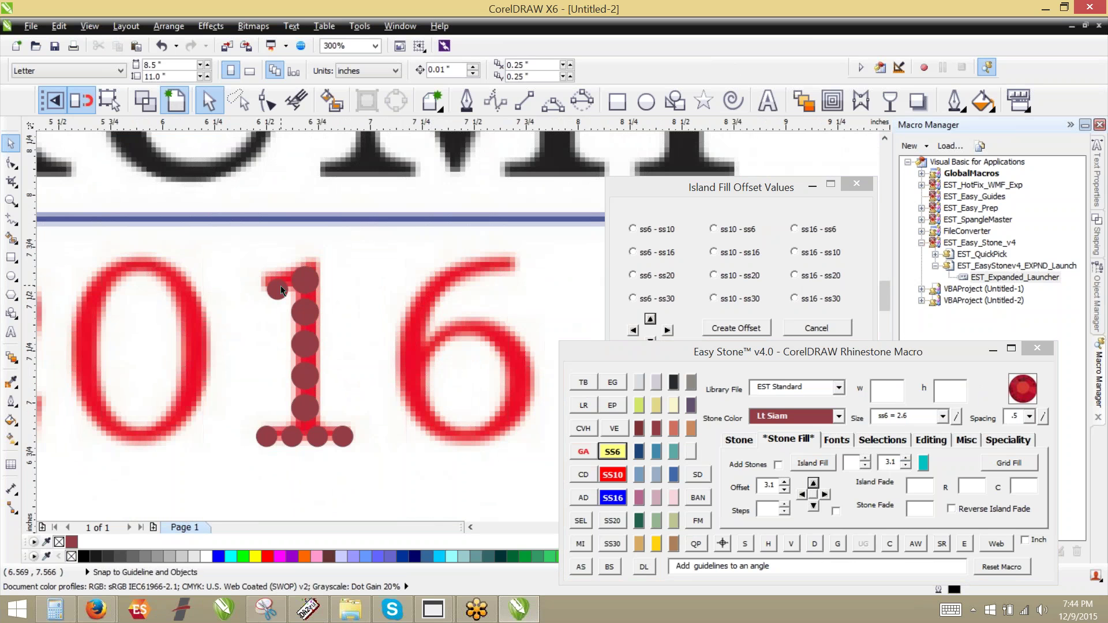
drag(282, 290, 507, 270)
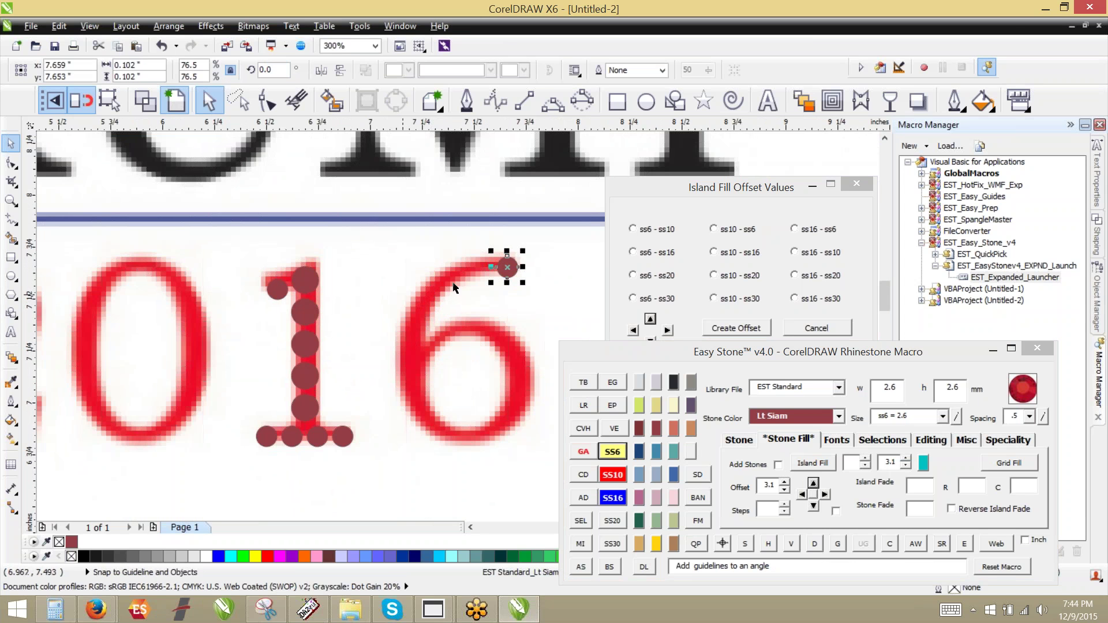
shift+click(309, 284)
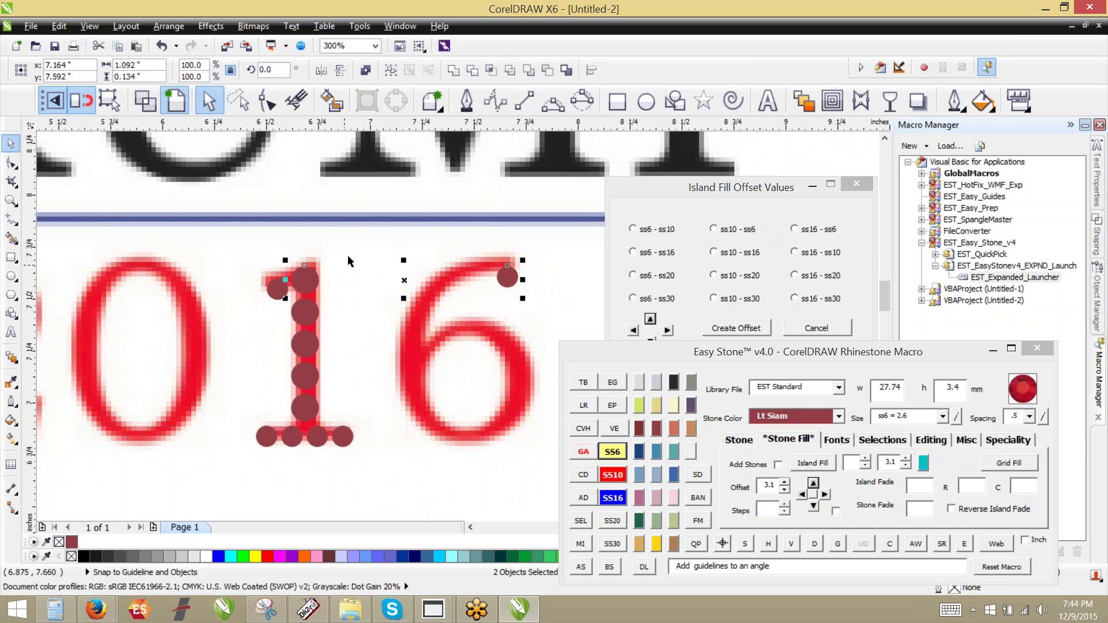
click(527, 287)
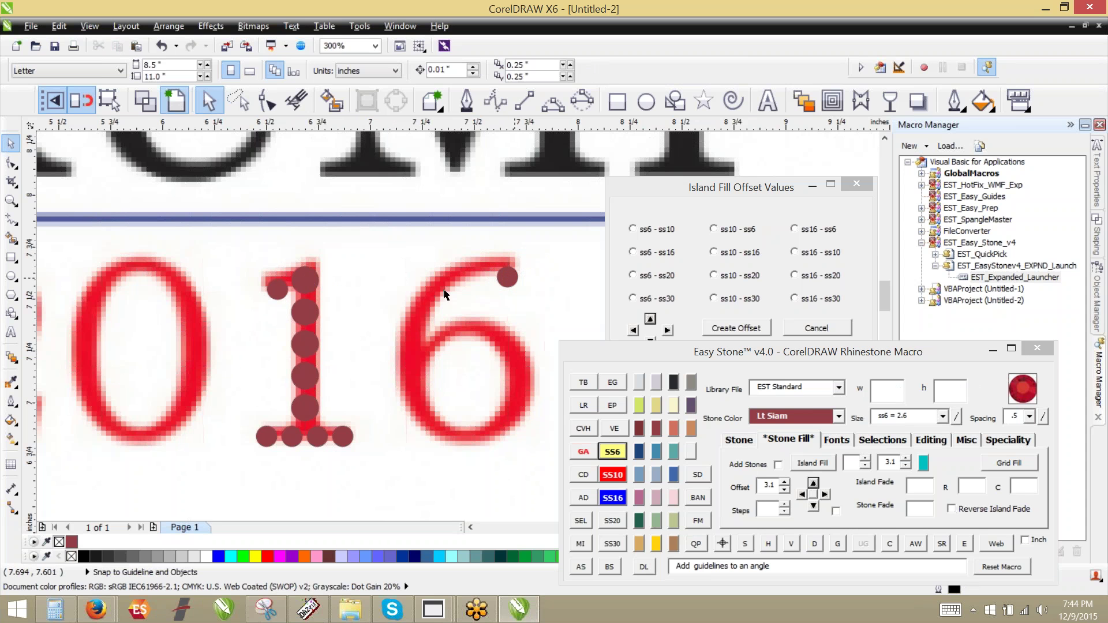
Copy an ss10 stem stone of the 1 three times down the thick left side of the 6.
click(304, 344)
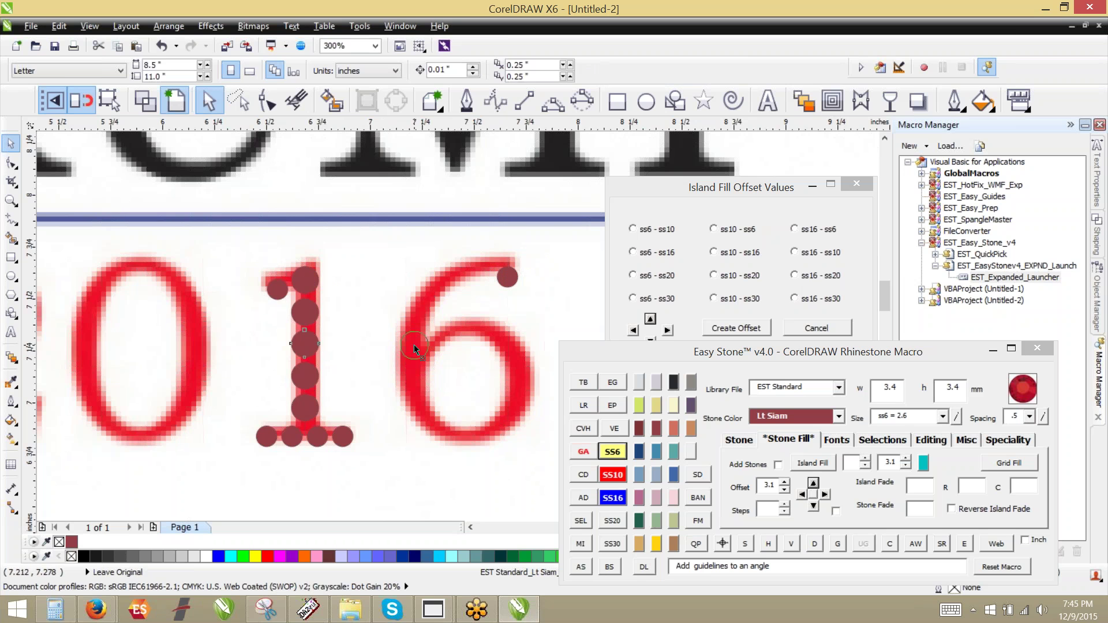
click(414, 345)
scroll(468, 381, up, 2)
click(351, 370)
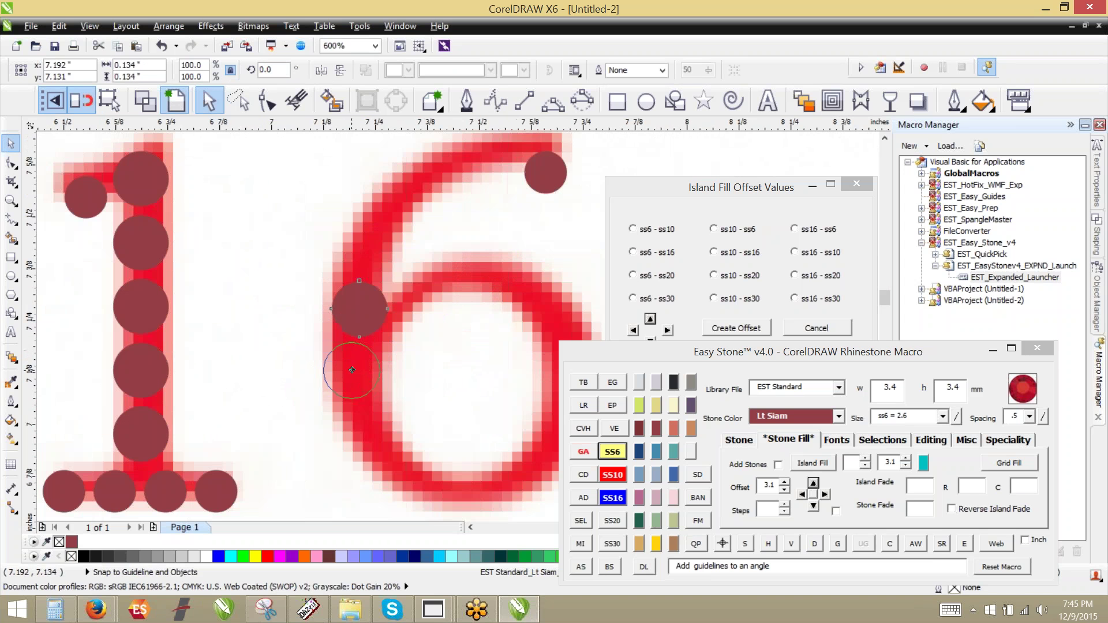
click(367, 432)
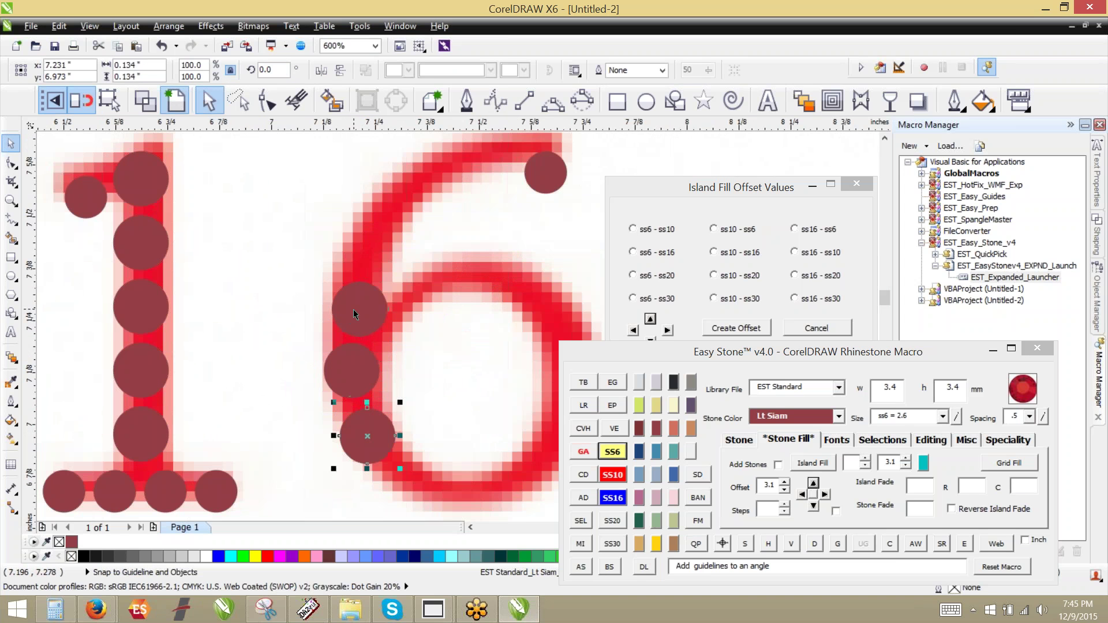
Place three more ss10 copies down the thick right side of the 6's bowl and deselect them.
click(545, 312)
scroll(520, 306, down, 2)
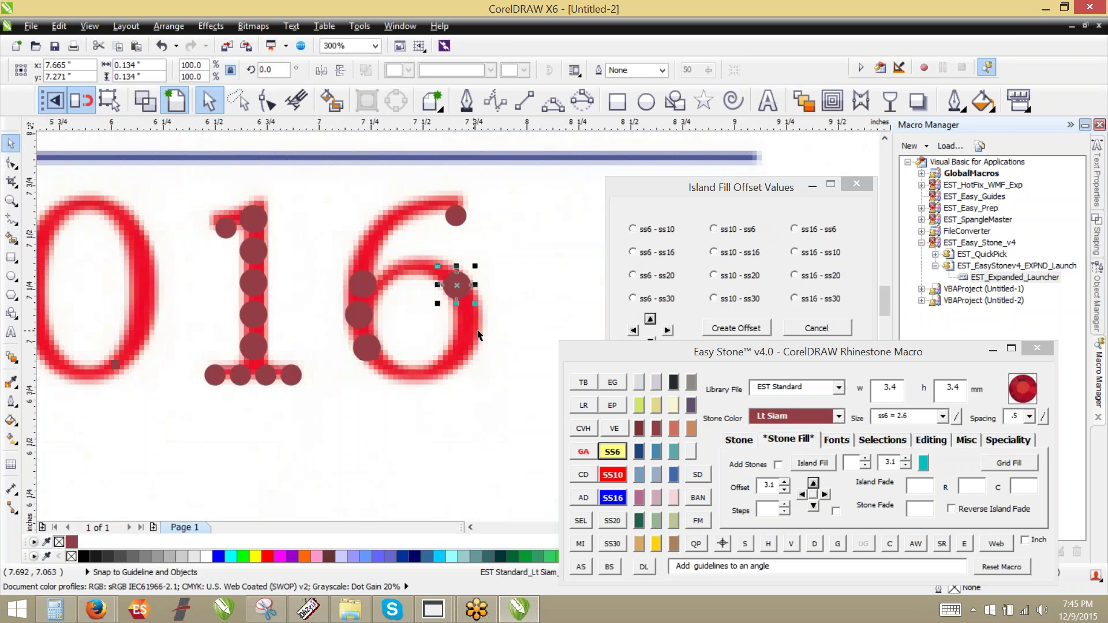
scroll(462, 292, up, 2)
click(464, 307)
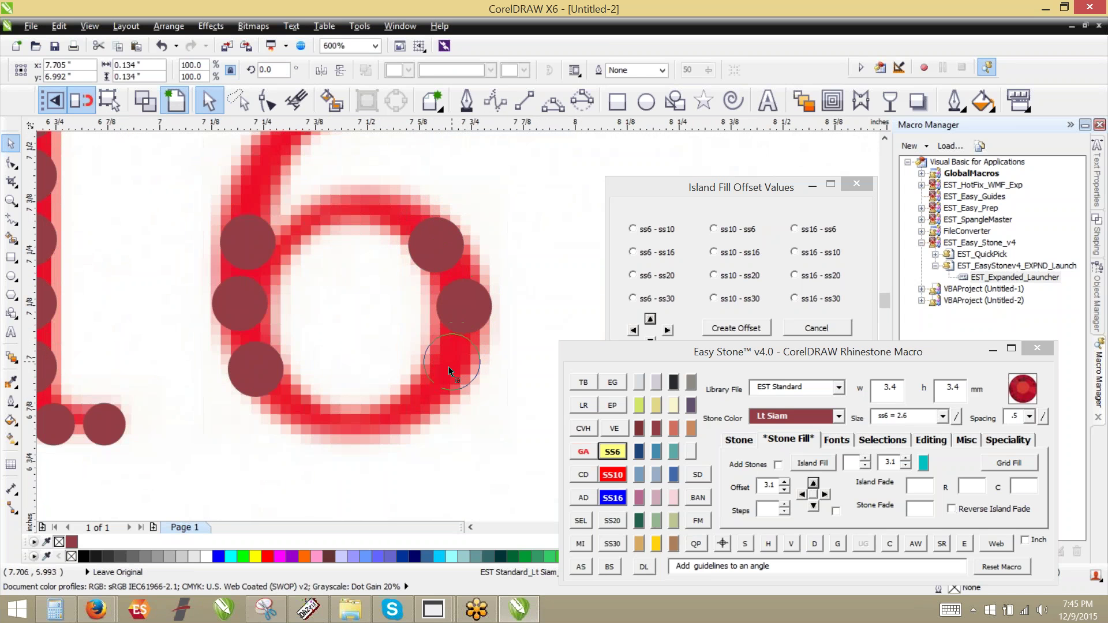
click(447, 374)
click(359, 351)
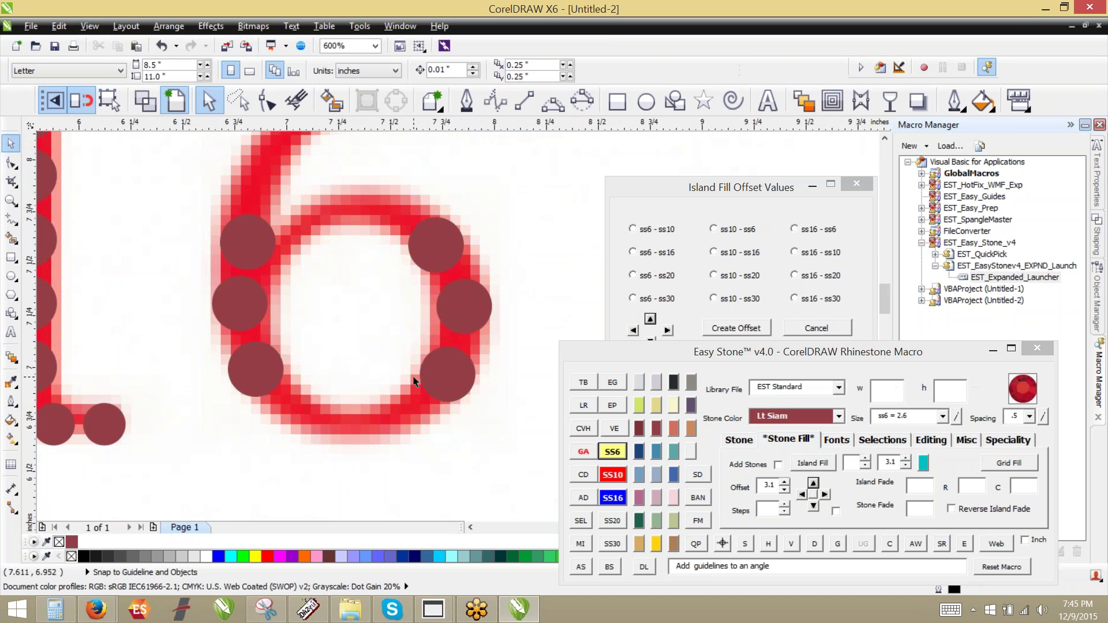
Reposition the uppermost ss10 stone on the left side of the 6, where the bowl meets the stem.
scroll(353, 268, down, 2)
scroll(270, 351, up, 2)
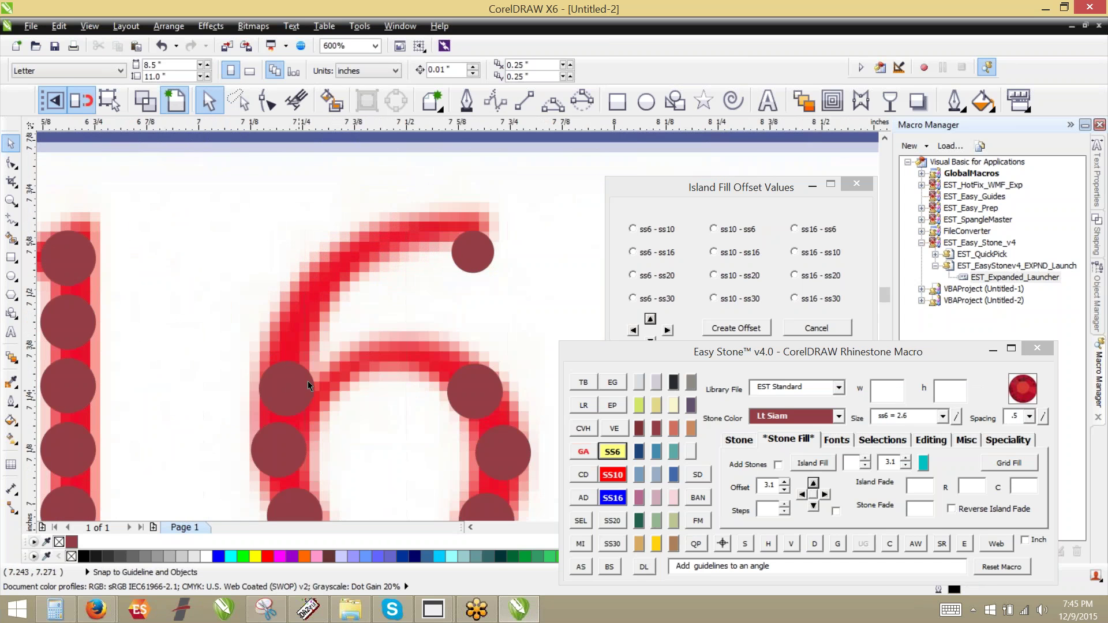
scroll(316, 371, up, 1)
mouse_move(288, 391)
mouse_down()
mouse_move(273, 391)
mouse_move(278, 398)
mouse_up()
Copy the ss6 tip stone four times along the upper arc of the 6, down to the first ss10 stone.
scroll(506, 324, down, 1)
drag(566, 229, 426, 273)
key(space)
key(space)
key(space)
key(Escape)
scroll(438, 288, up, 1)
drag(493, 217, 489, 201)
scroll(498, 174, down, 1)
scroll(386, 195, down, 1)
scroll(484, 230, up, 1)
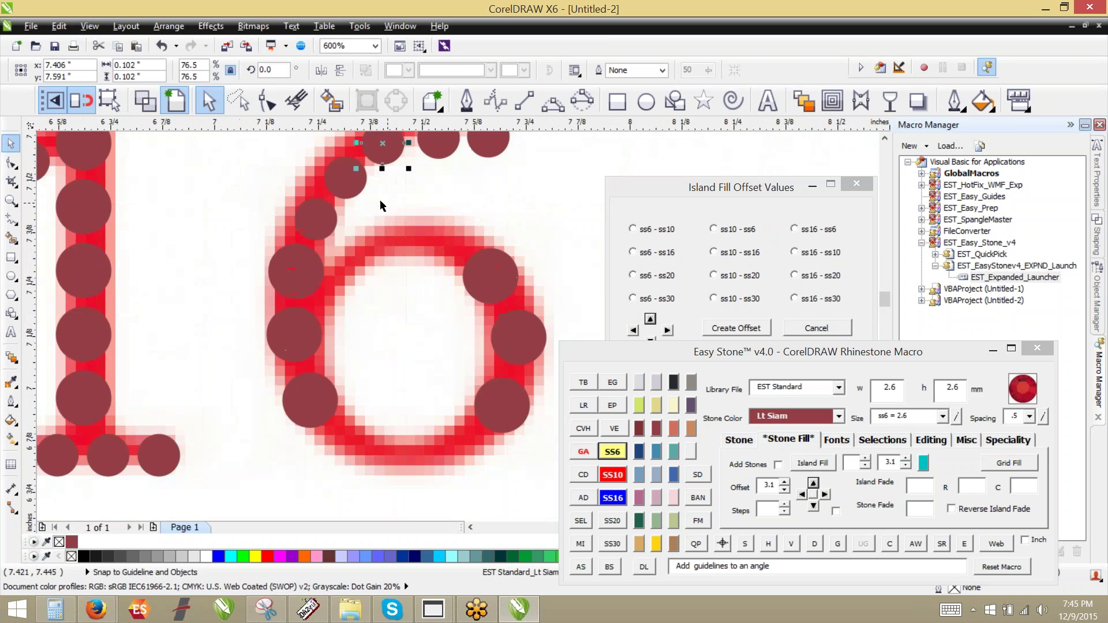
Place ss6 copies in the bowl of the 6, four along its bottom curve and three across its top curve.
drag(354, 187, 326, 434)
key(space)
key(space)
click(592, 215)
key(space)
key(space)
key(space)
click(448, 396)
scroll(483, 391, down, 1)
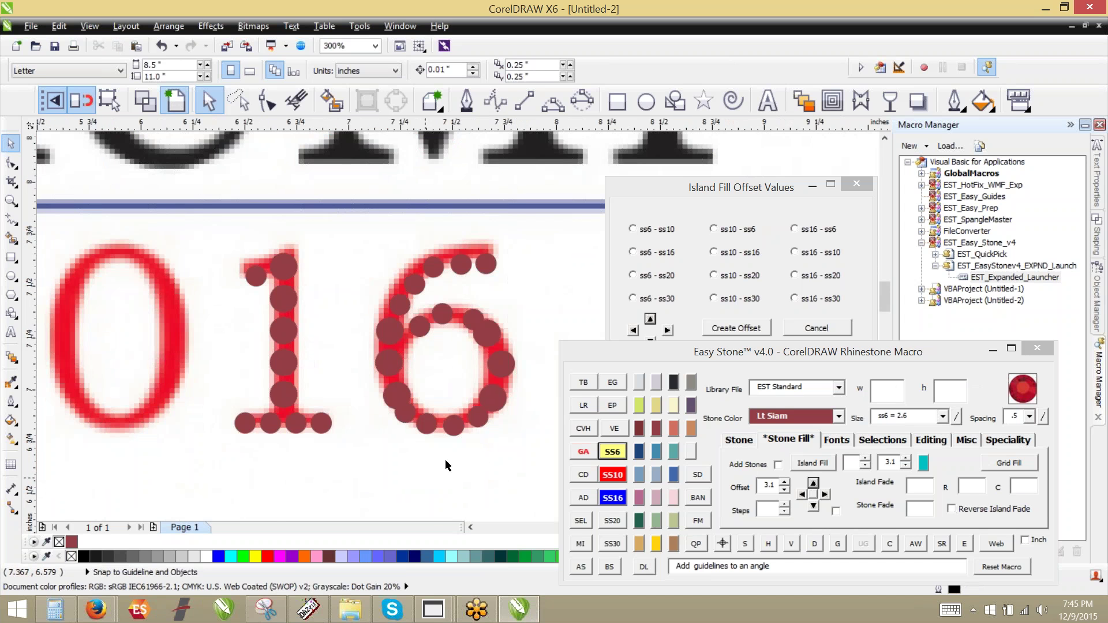
Select the 13 bowl stones of the 6, adding the ss10 stone at the stem junction last, and distribute them evenly around a path.
scroll(369, 265, up, 1)
scroll(376, 270, down, 1)
scroll(375, 268, up, 1)
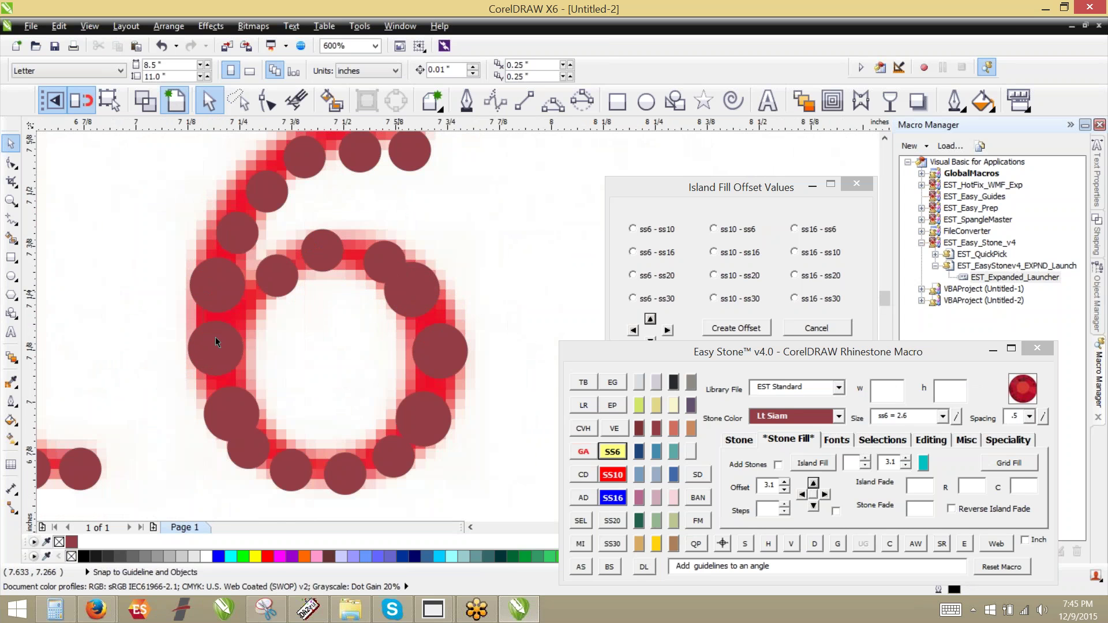
drag(141, 357, 241, 242)
drag(169, 230, 525, 522)
click(518, 201)
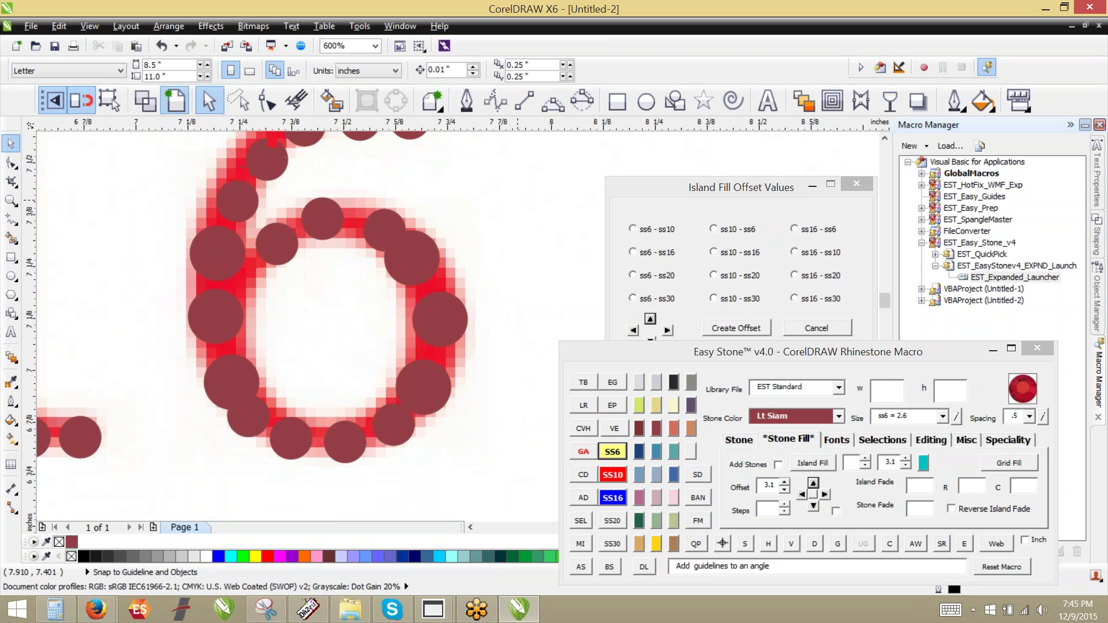
drag(521, 192, 184, 495)
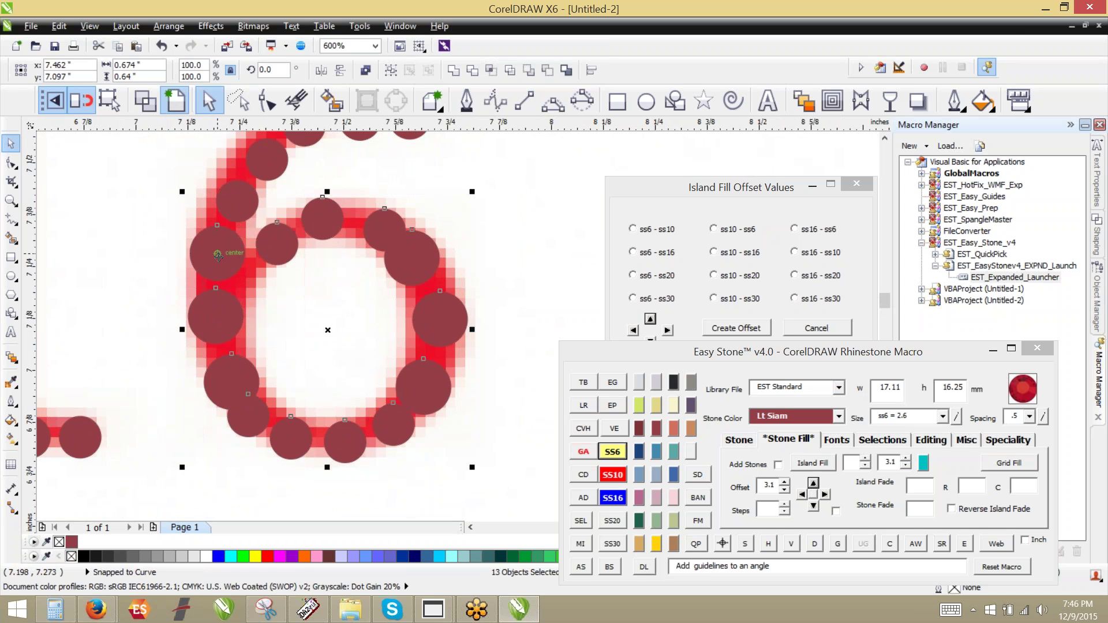
shift+click(218, 255)
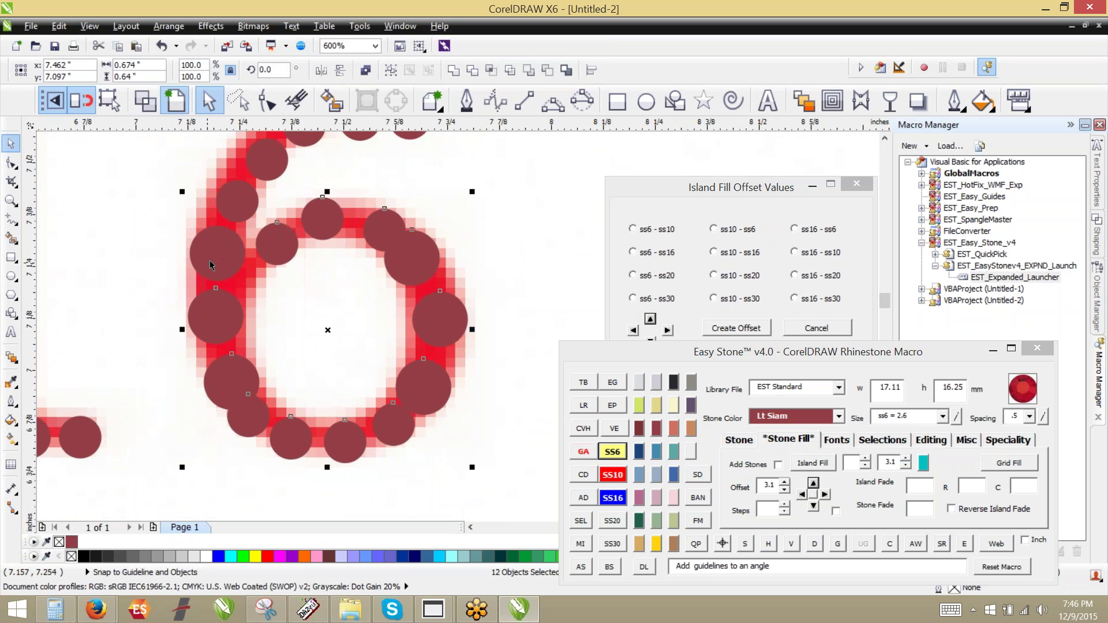
drag(222, 317, 283, 369)
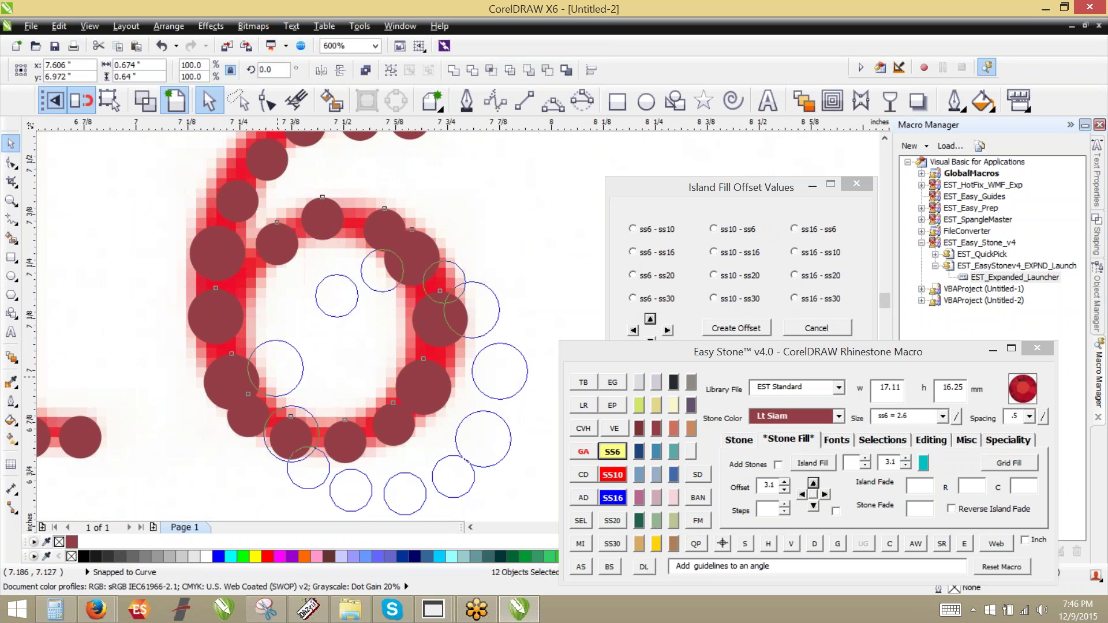
key(ctrl+z)
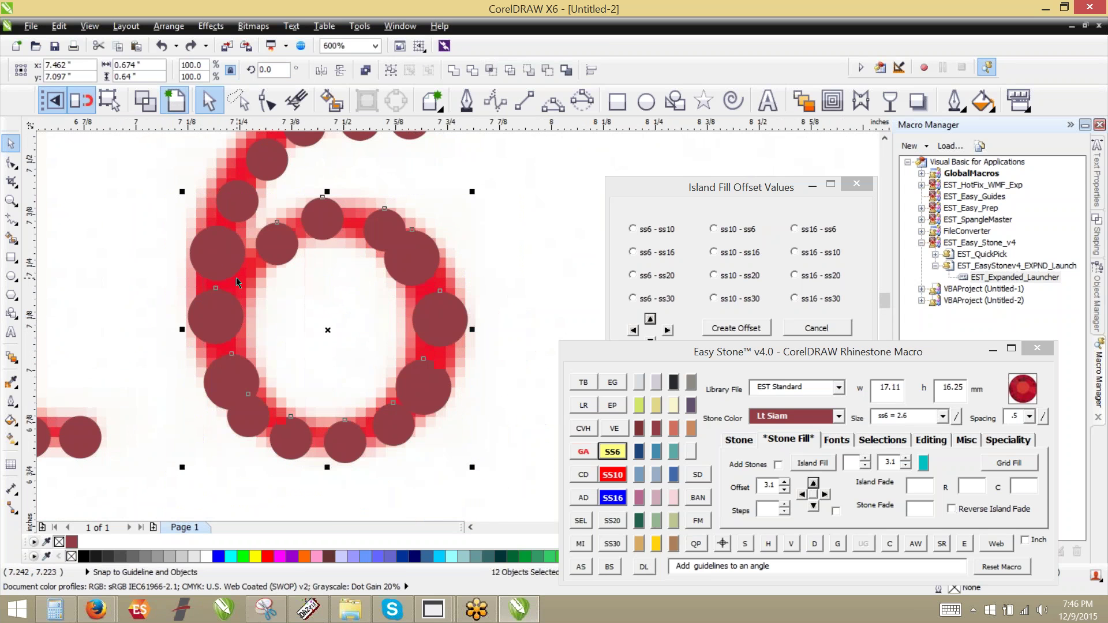
shift+click(219, 254)
right_click(816, 547)
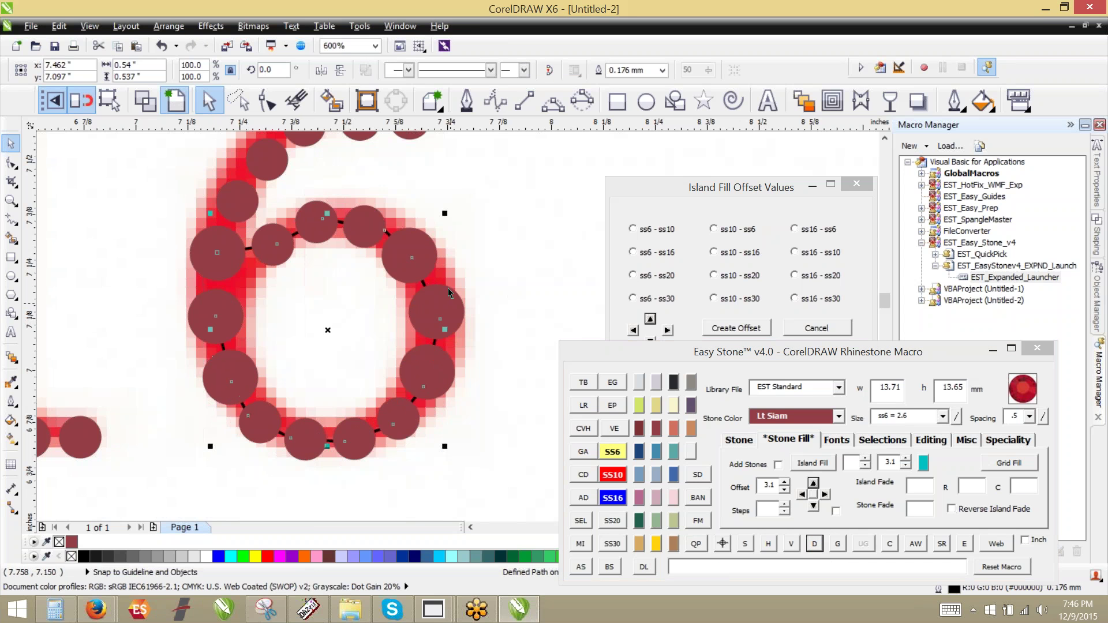
Delete the black guide path running through the bowl stones of the 6.
click(503, 319)
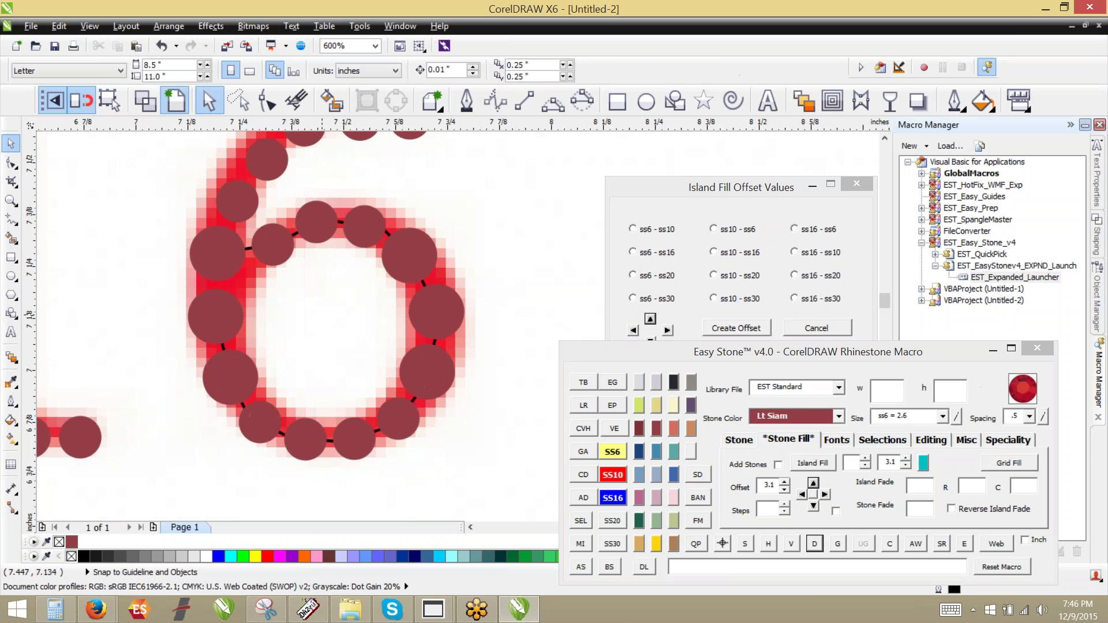
click(427, 285)
key(Delete)
Move the ss6 stone next to the tip of the 6 slightly upward to follow the arc.
scroll(424, 466, down, 1)
scroll(297, 338, up, 1)
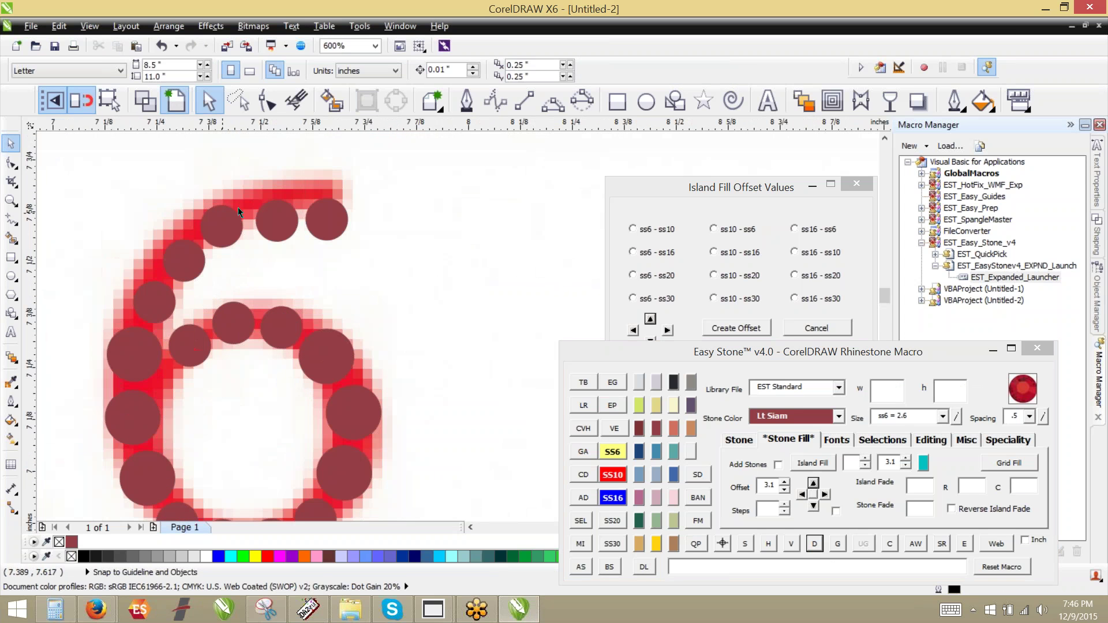
scroll(286, 224, up, 1)
click(283, 222)
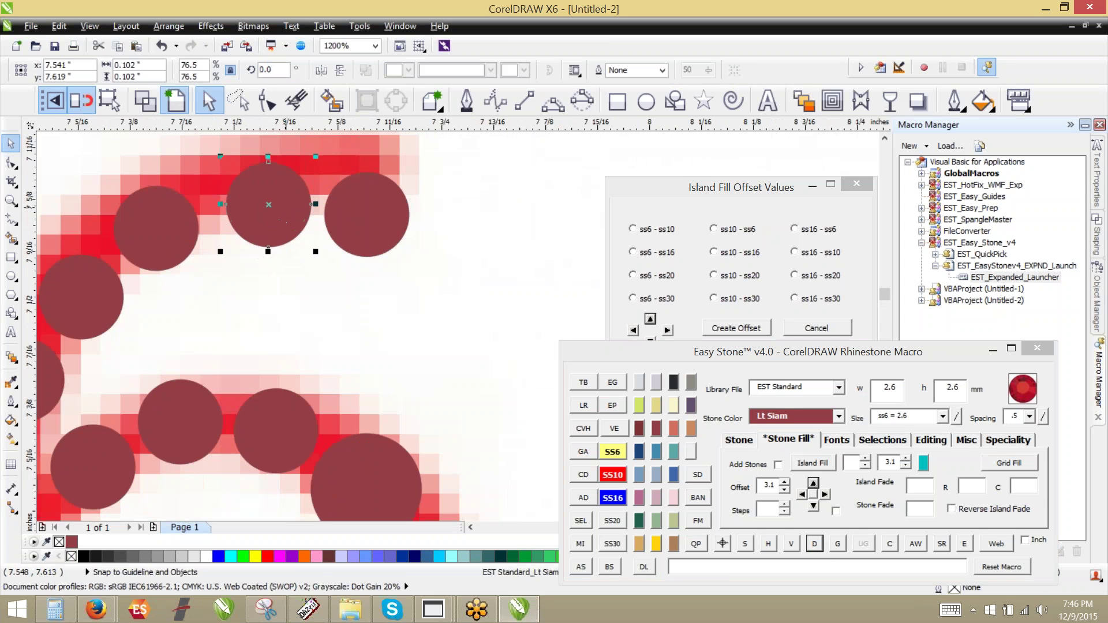
scroll(387, 202, down, 2)
scroll(349, 176, up, 1)
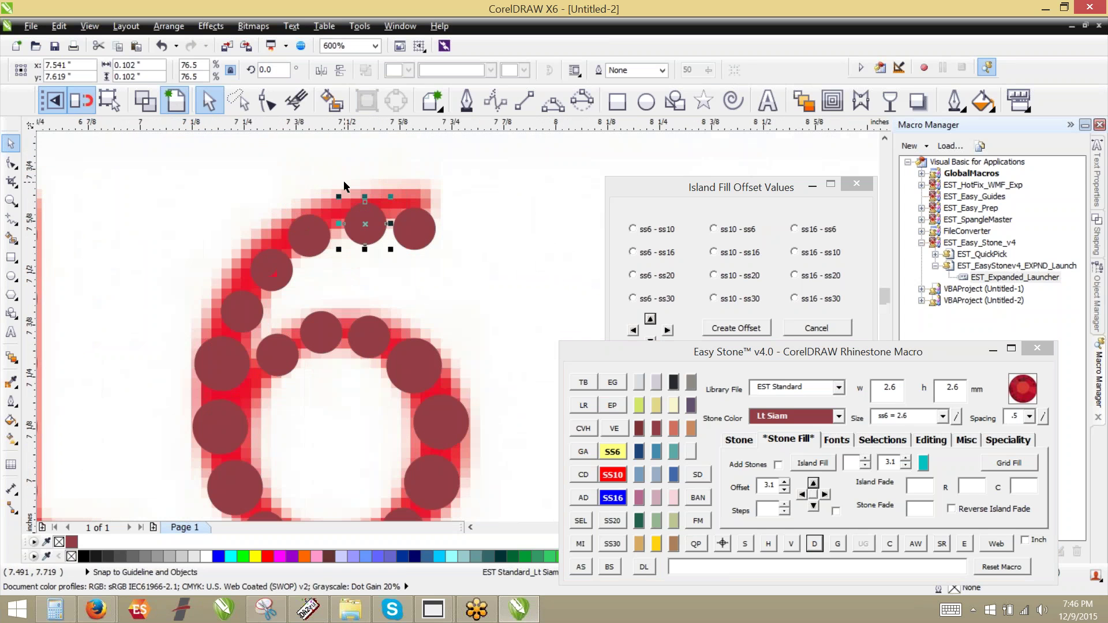
Freehand-select the five ss6 stones on the upper arc of the 6 and distribute them evenly.
click(233, 213)
click(239, 101)
mouse_move(213, 186)
mouse_down()
mouse_move(417, 151)
mouse_move(455, 271)
mouse_move(313, 340)
mouse_move(204, 418)
mouse_move(212, 194)
mouse_up()
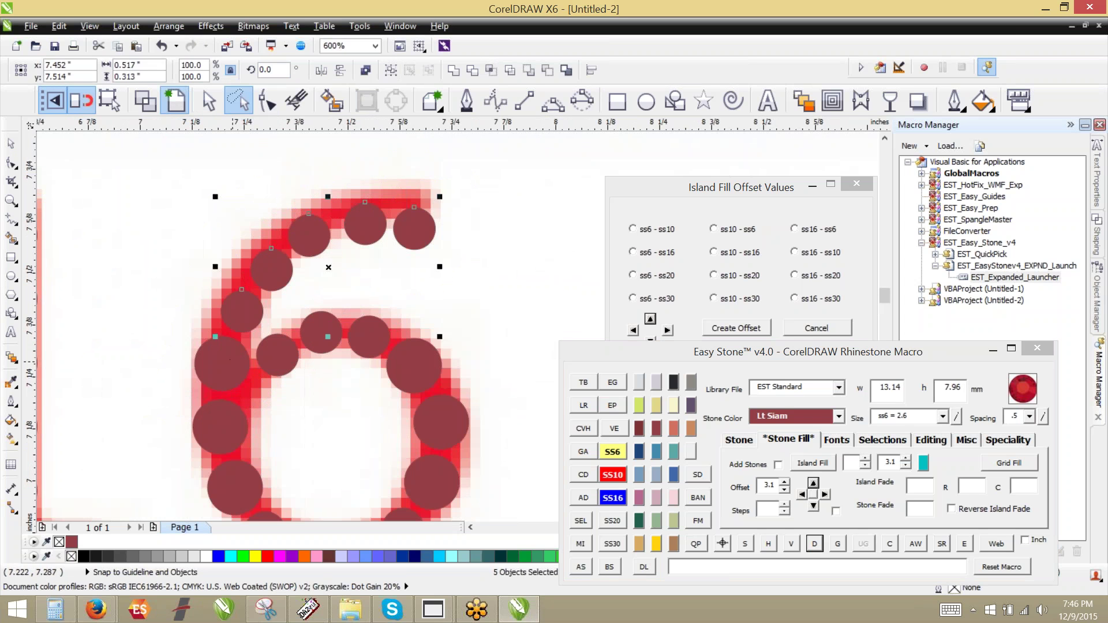
click(815, 544)
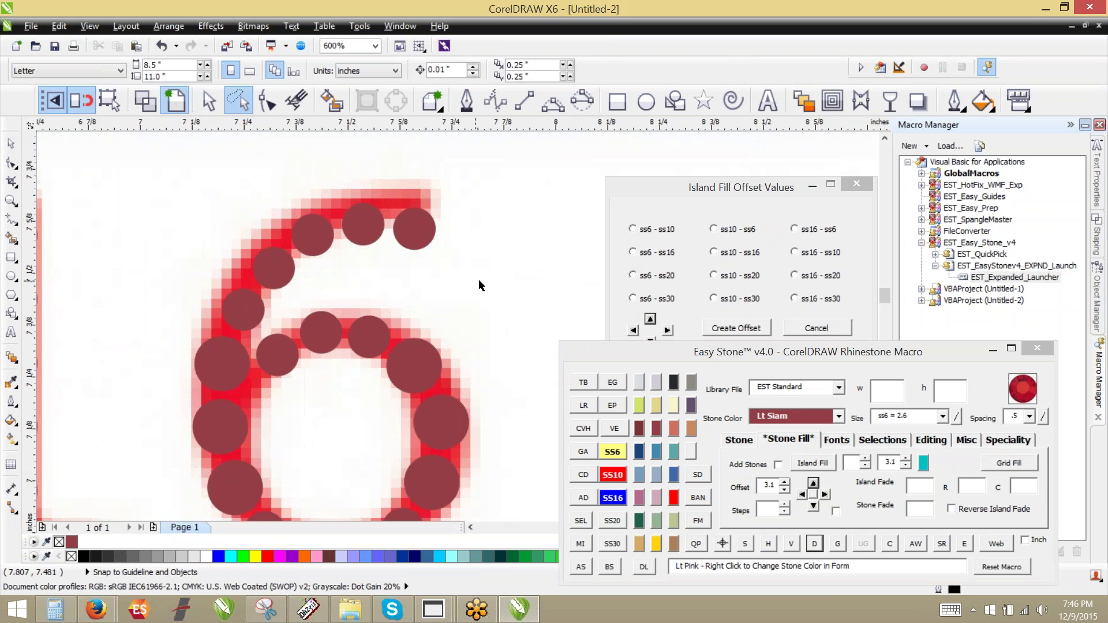
scroll(490, 286, down, 2)
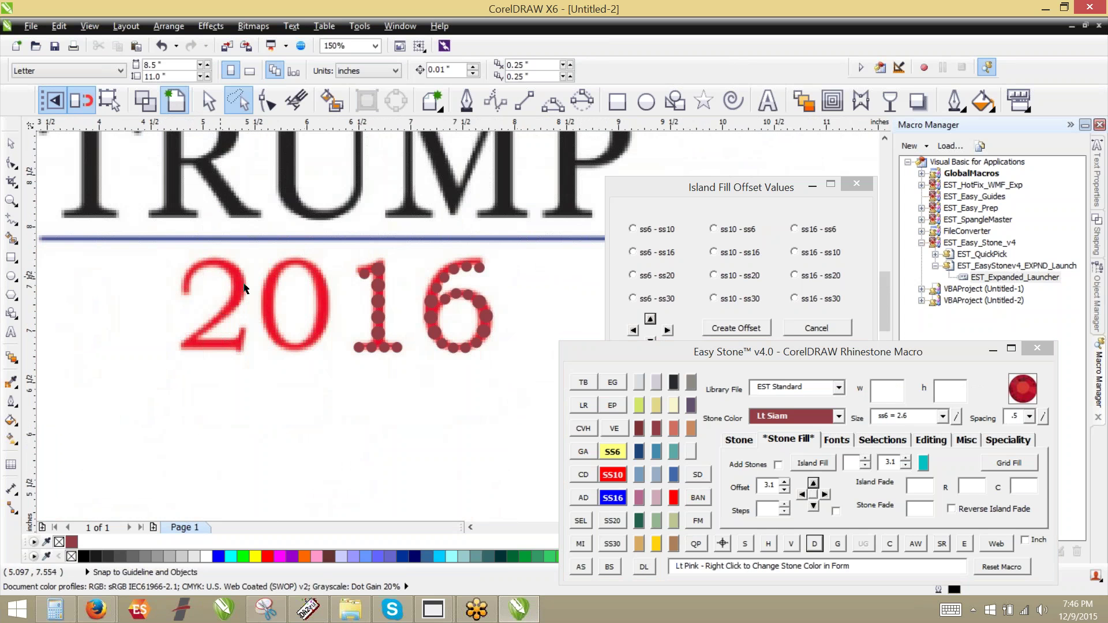
scroll(275, 303, up, 1)
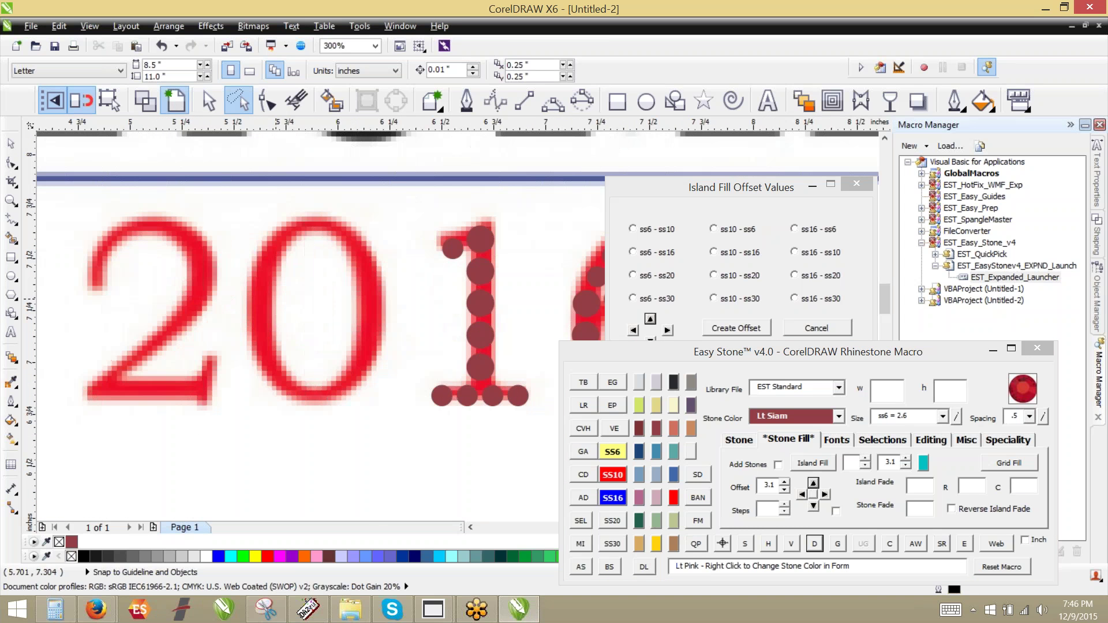
Copy the left base stone of the 1 to the bottom of the 0, and the 1's flag stone to the top.
click(443, 397)
drag(445, 398, 316, 397)
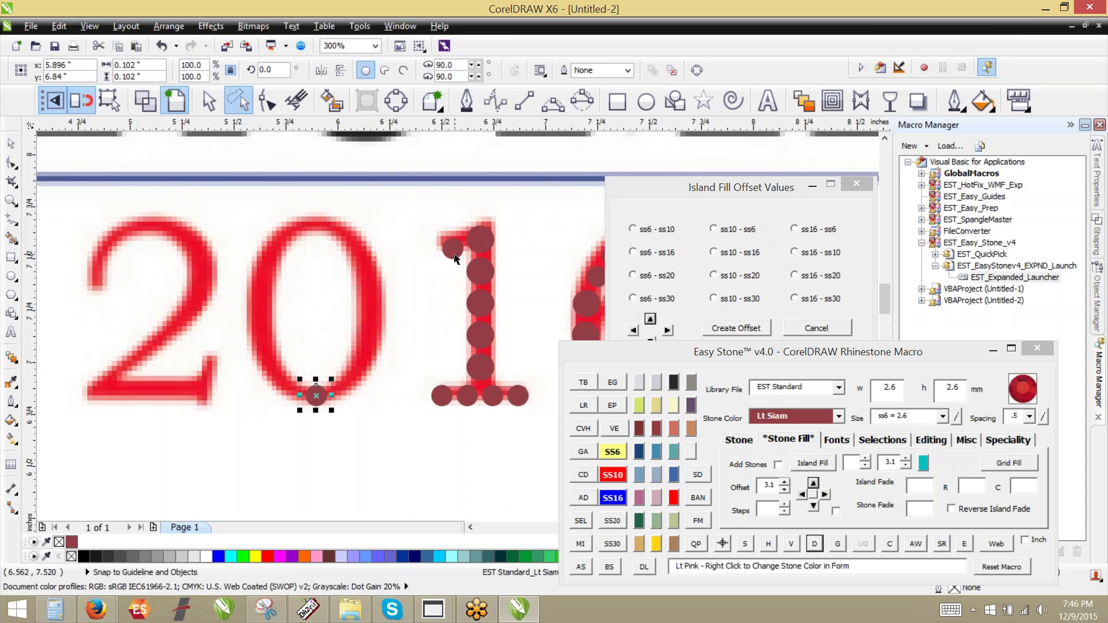
drag(455, 255, 314, 231)
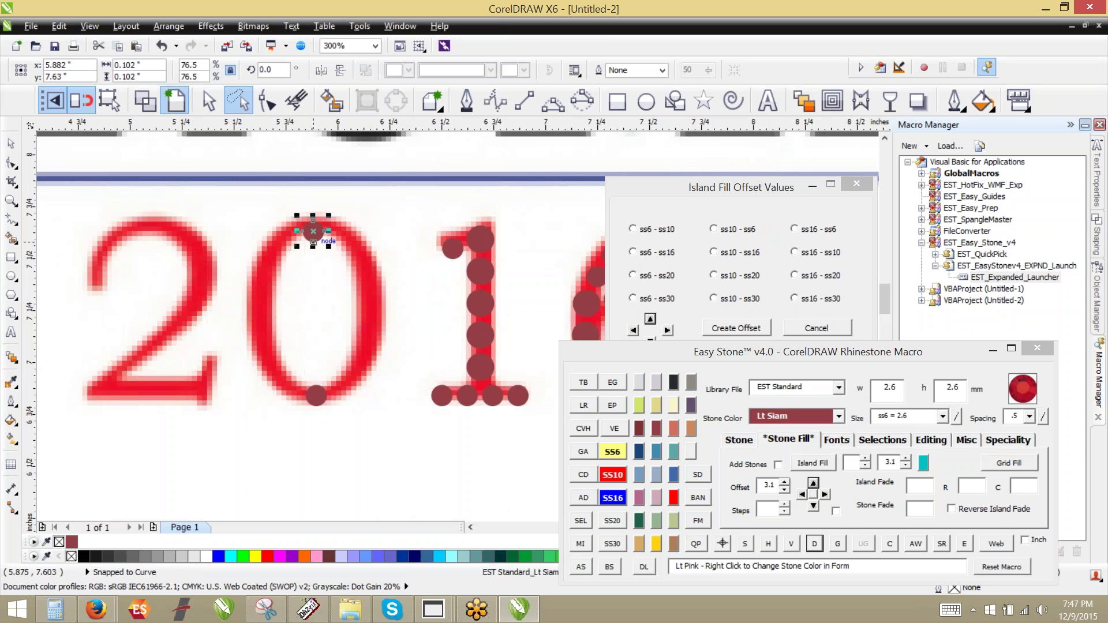
Align the 0's top stone to the top edge of the 1's uppermost stone.
shift+click(480, 245)
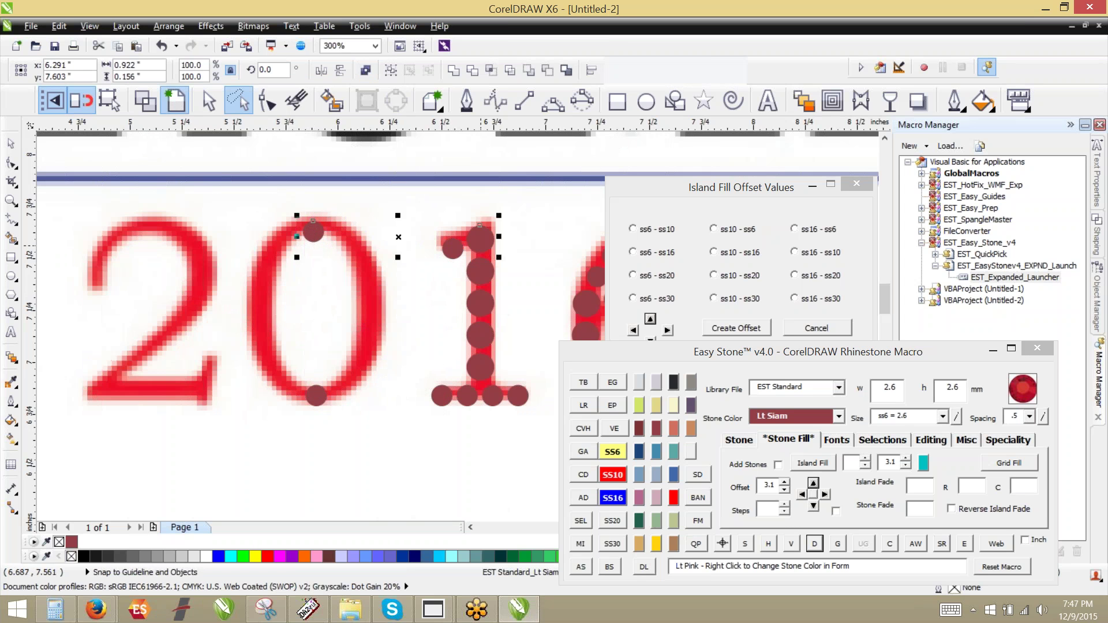
key(t)
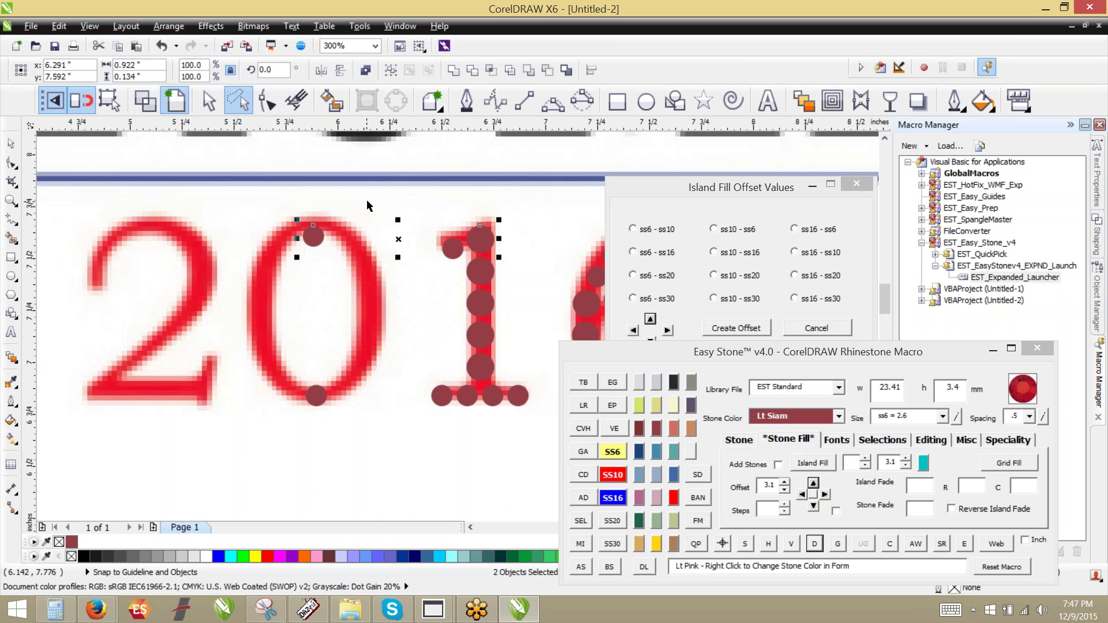
click(361, 222)
Align the 0's top and bottom stones on a common vertical centre line.
click(314, 240)
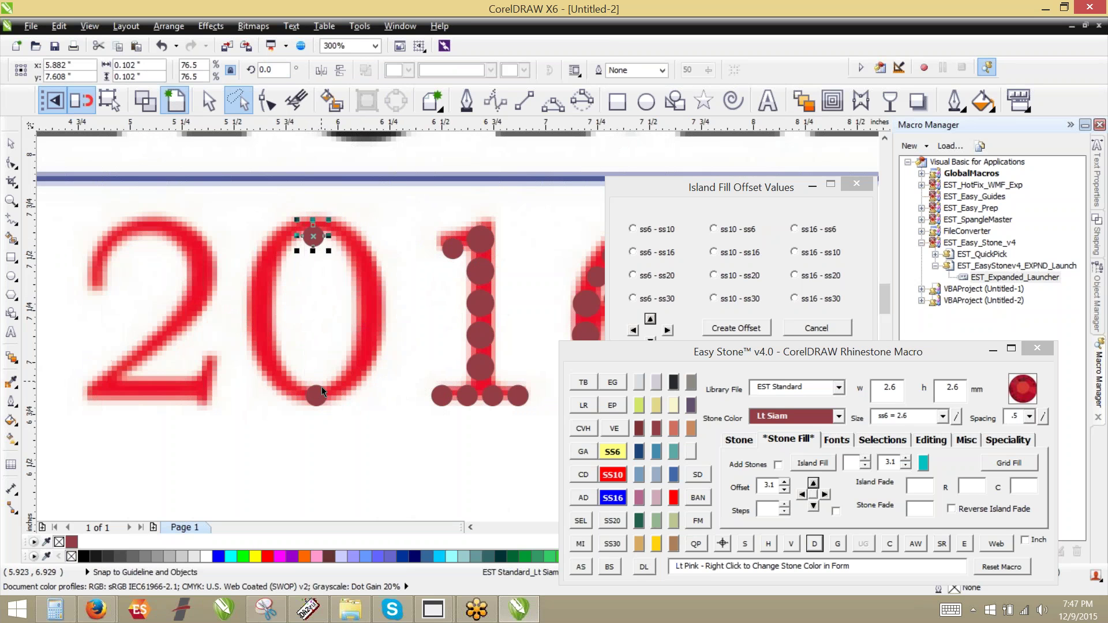
click(318, 391)
click(315, 236)
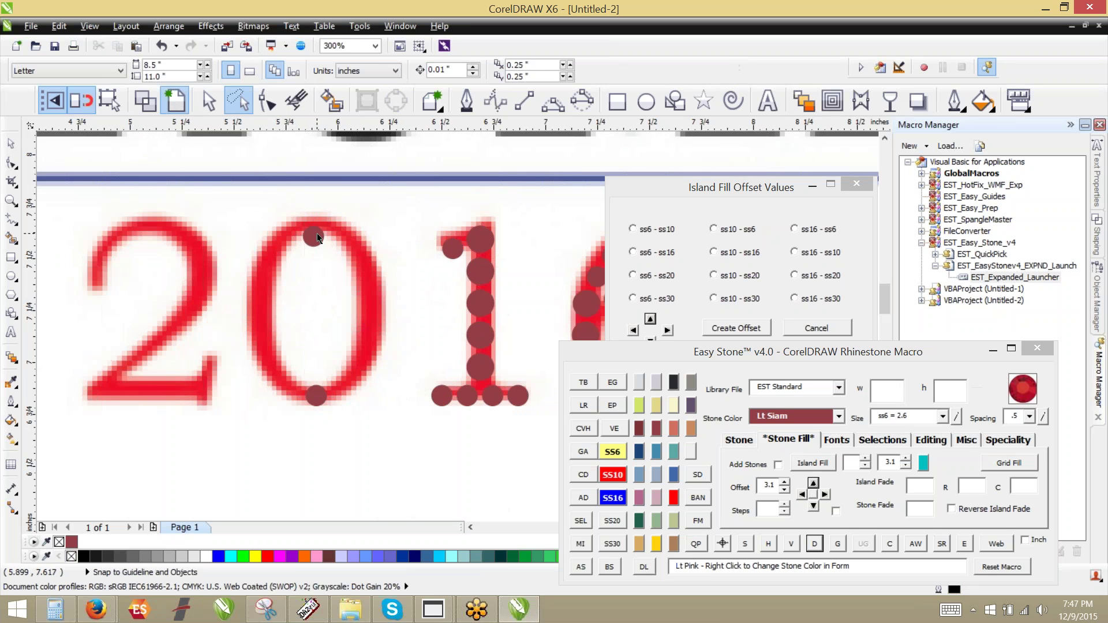
shift+click(316, 404)
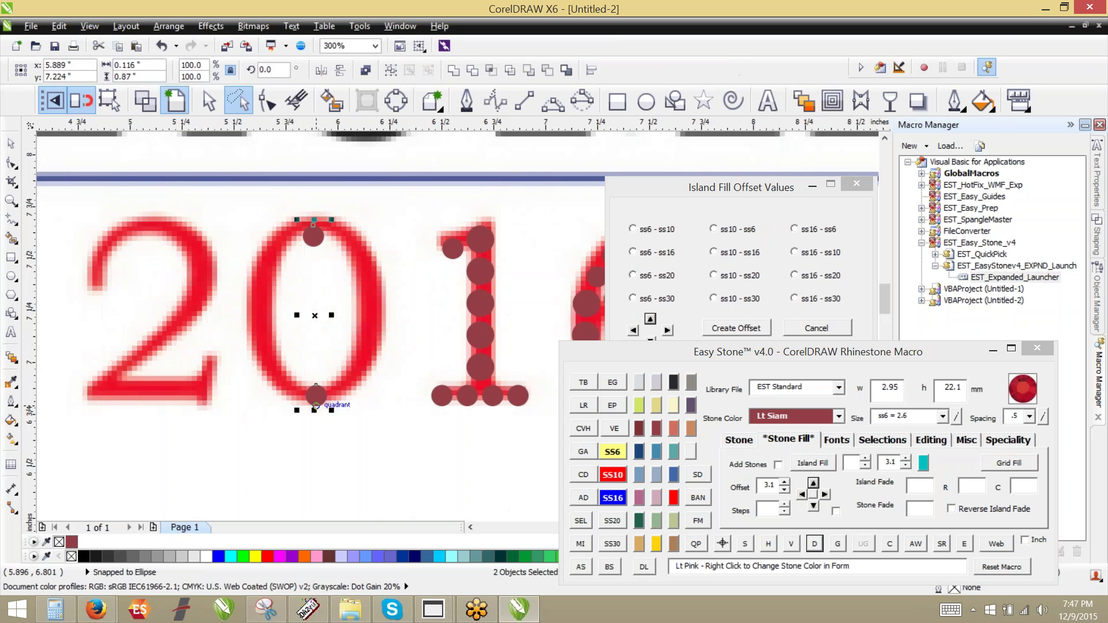
key(c)
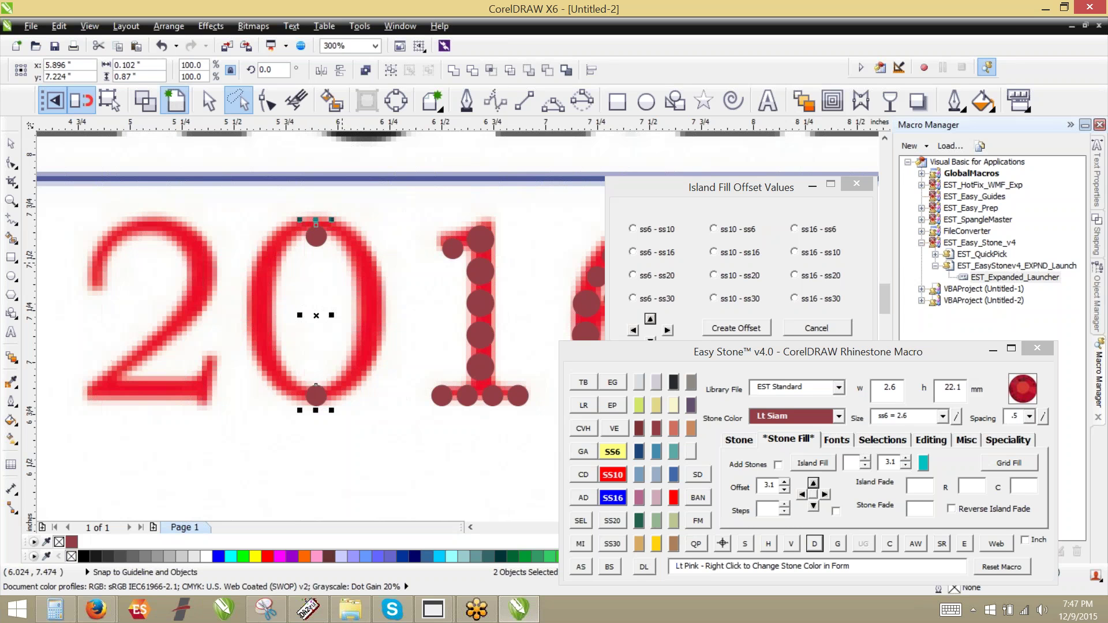
click(240, 275)
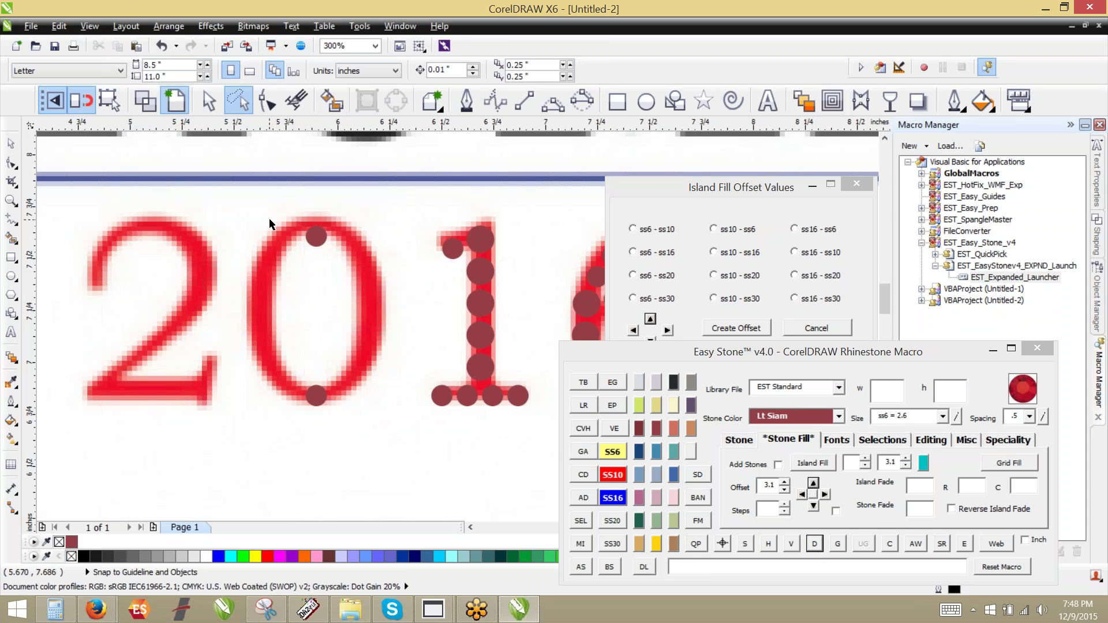
Place copies of the ss6 stone along the left curve of the 0, between its bottom and top stones.
scroll(312, 376, up, 2)
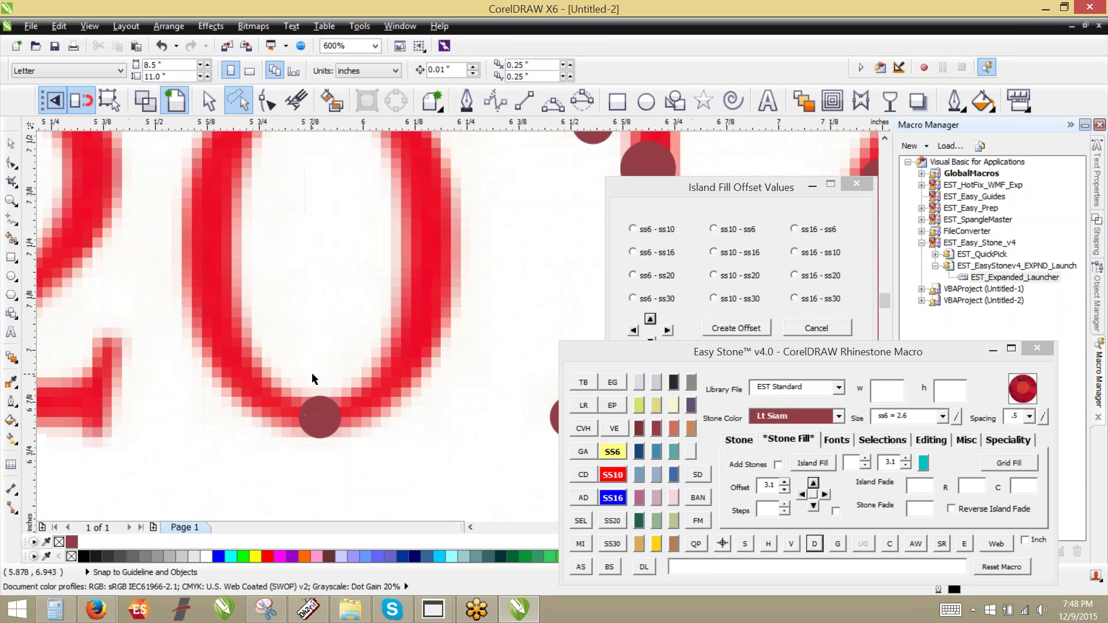
click(262, 398)
click(228, 355)
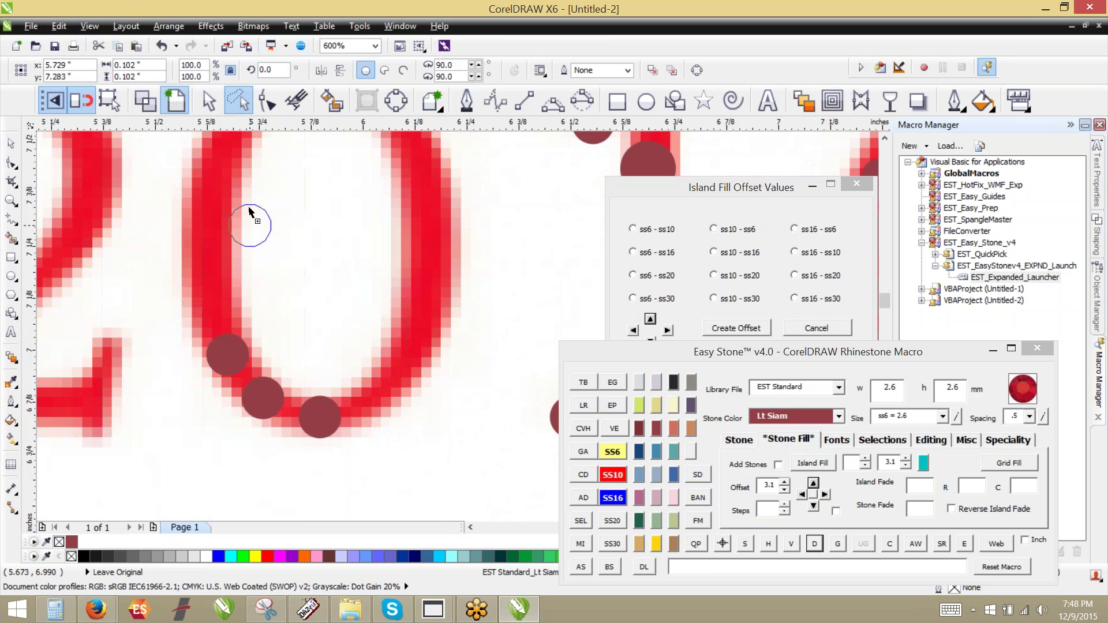
drag(249, 207, 246, 172)
scroll(346, 340, down, 1)
scroll(313, 251, up, 3)
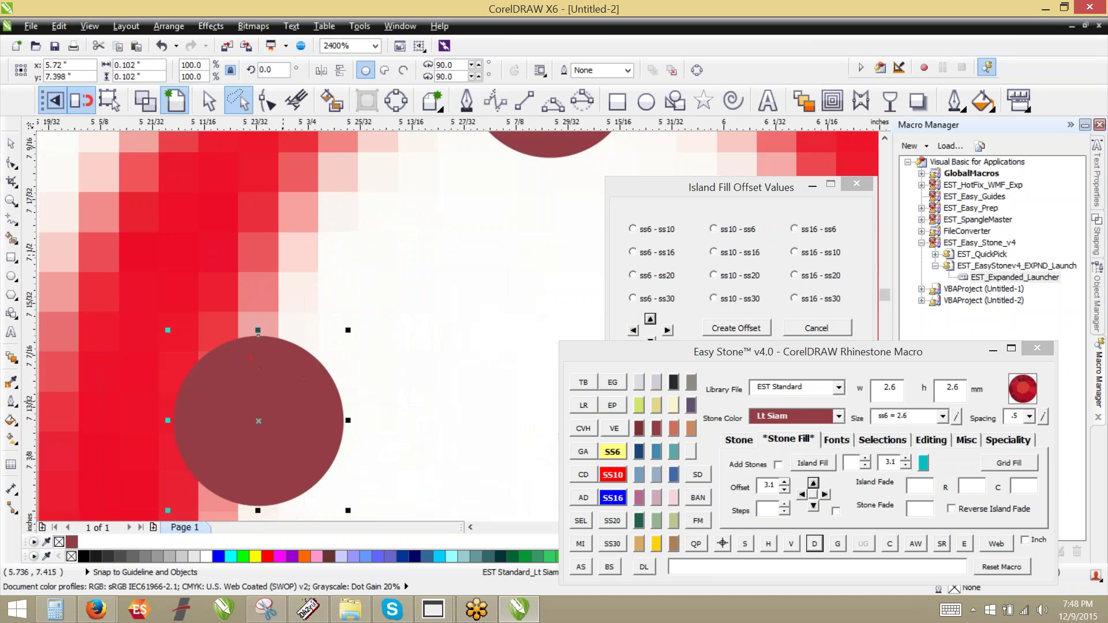
scroll(346, 406, down, 1)
drag(316, 404, 239, 462)
key(space)
key(space)
scroll(396, 330, down, 1)
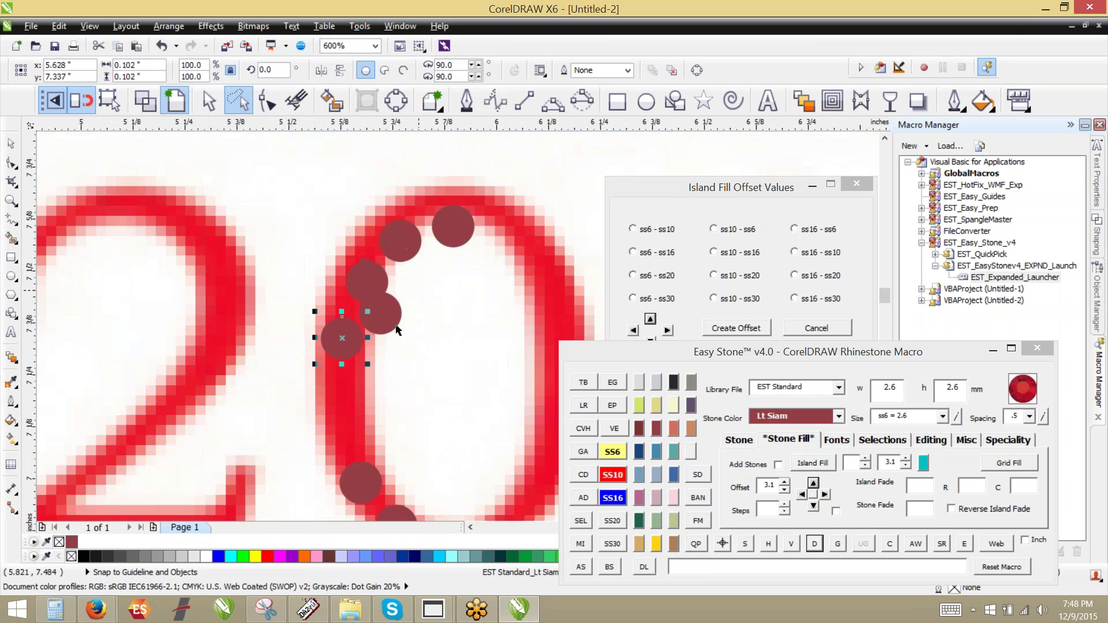
Change the stone on the 0's left side to ss10, copy it down the stroke, and clear the stray ss6 stone.
click(612, 475)
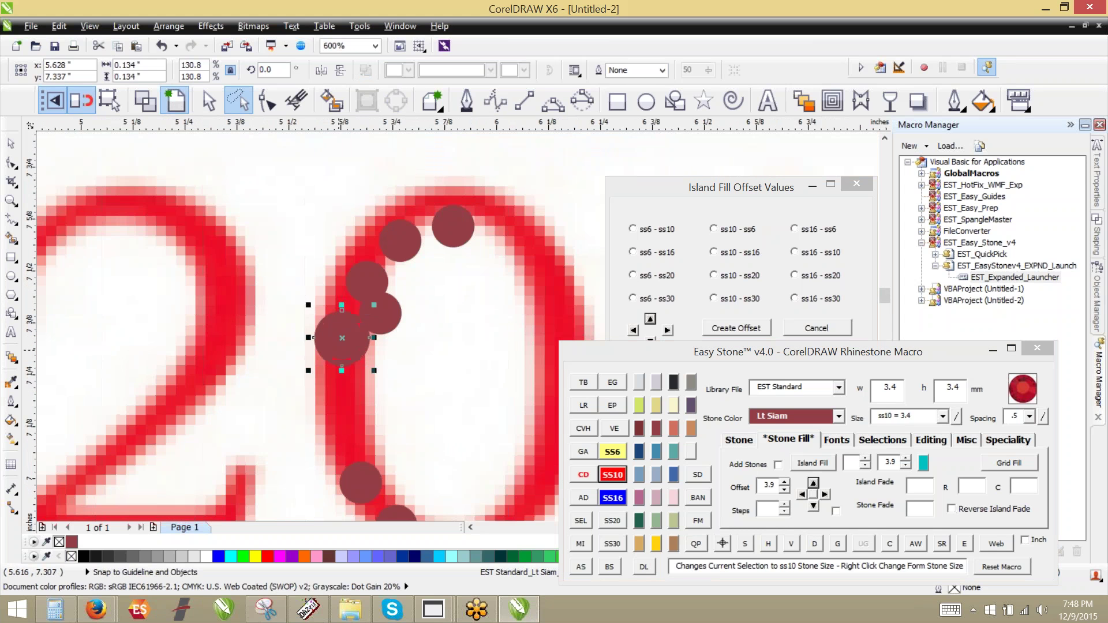
drag(339, 356, 336, 417)
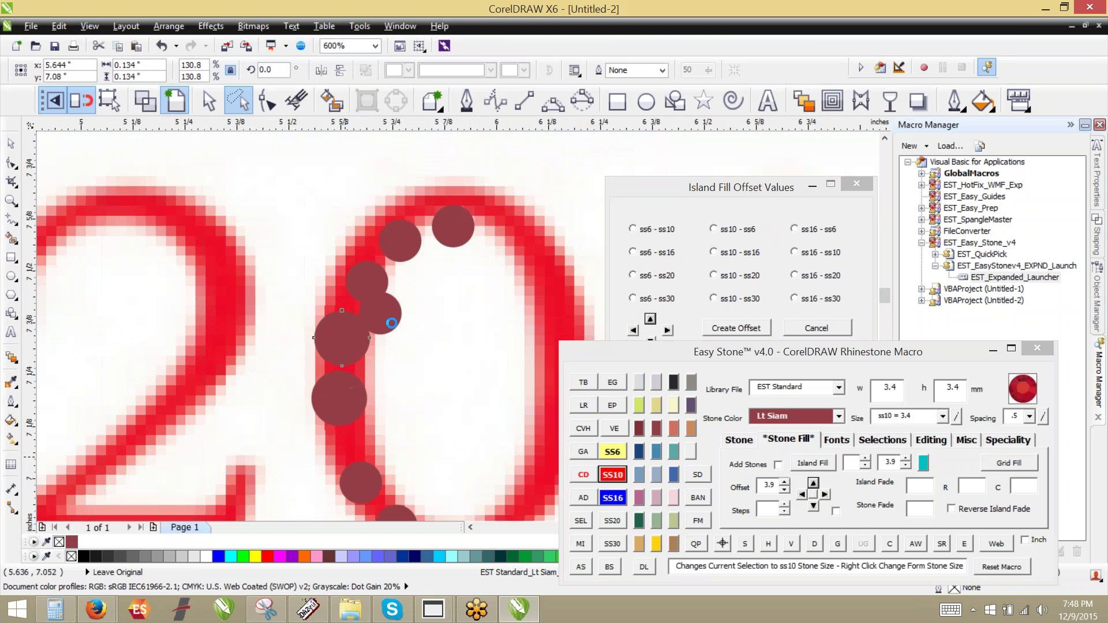
click(405, 285)
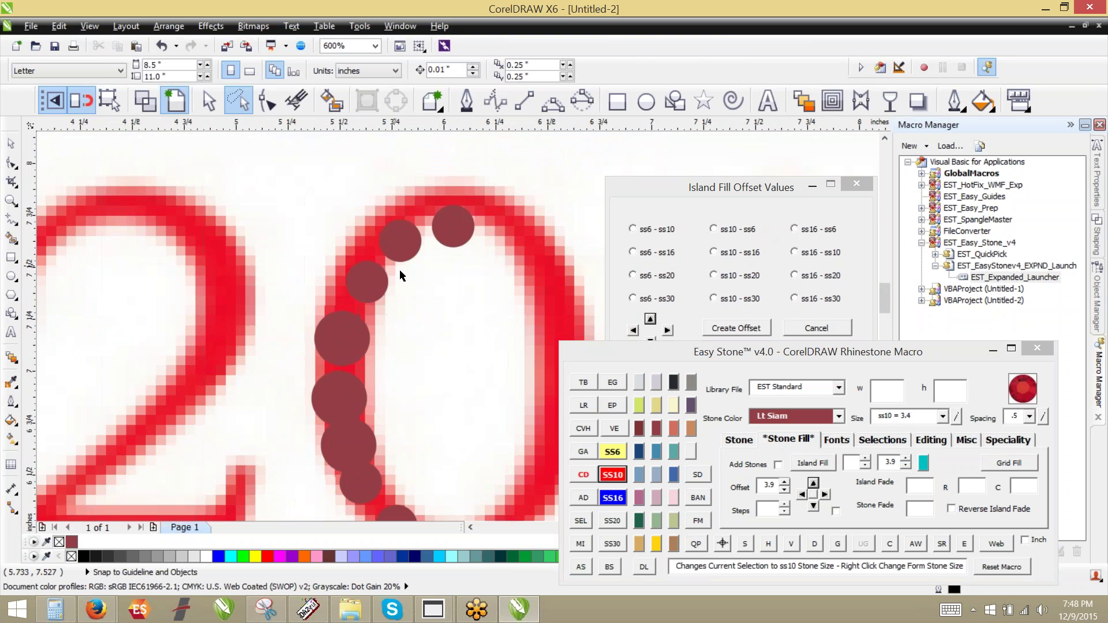
Distribute the nine stones on the left half of the 0 evenly along its curve.
scroll(407, 292, down, 1)
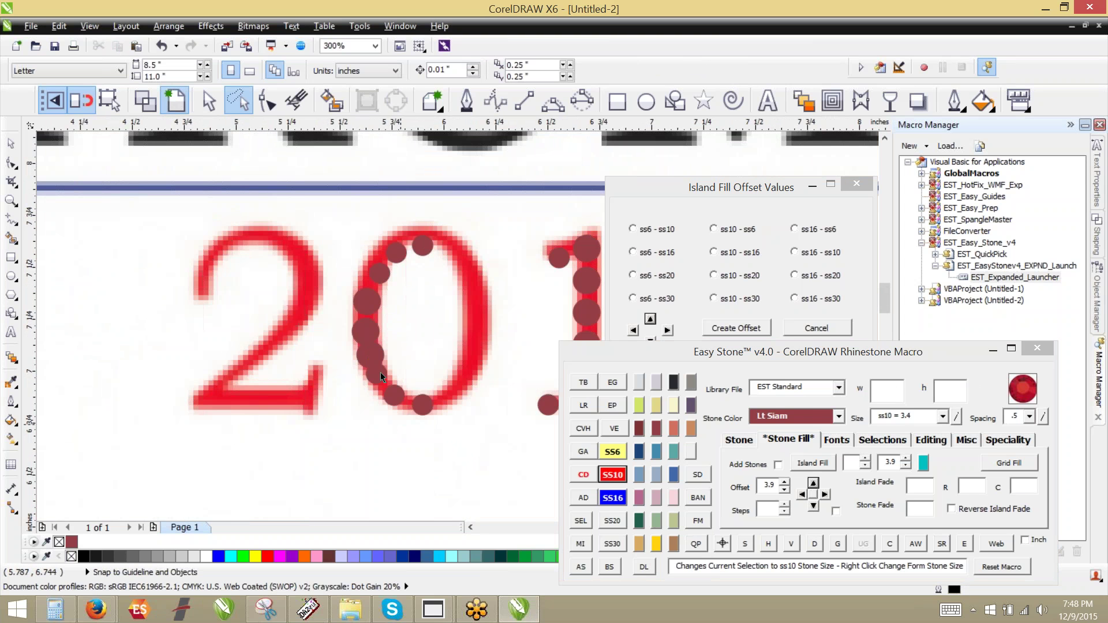
mouse_move(327, 209)
mouse_down()
mouse_move(419, 372)
mouse_move(419, 195)
mouse_move(479, 357)
mouse_move(413, 424)
mouse_up()
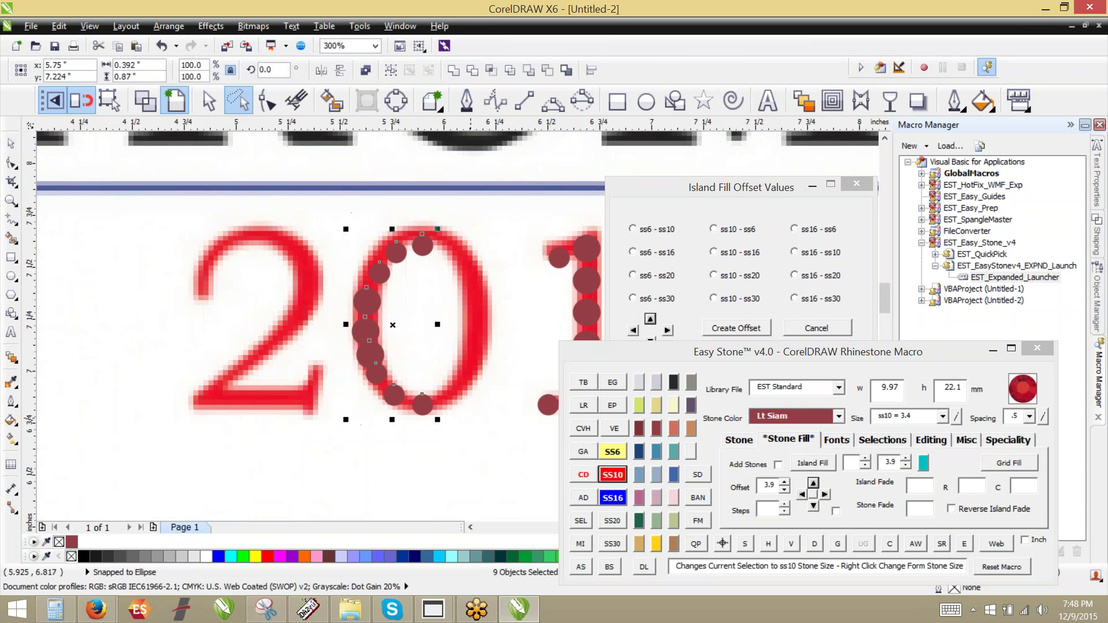
click(813, 543)
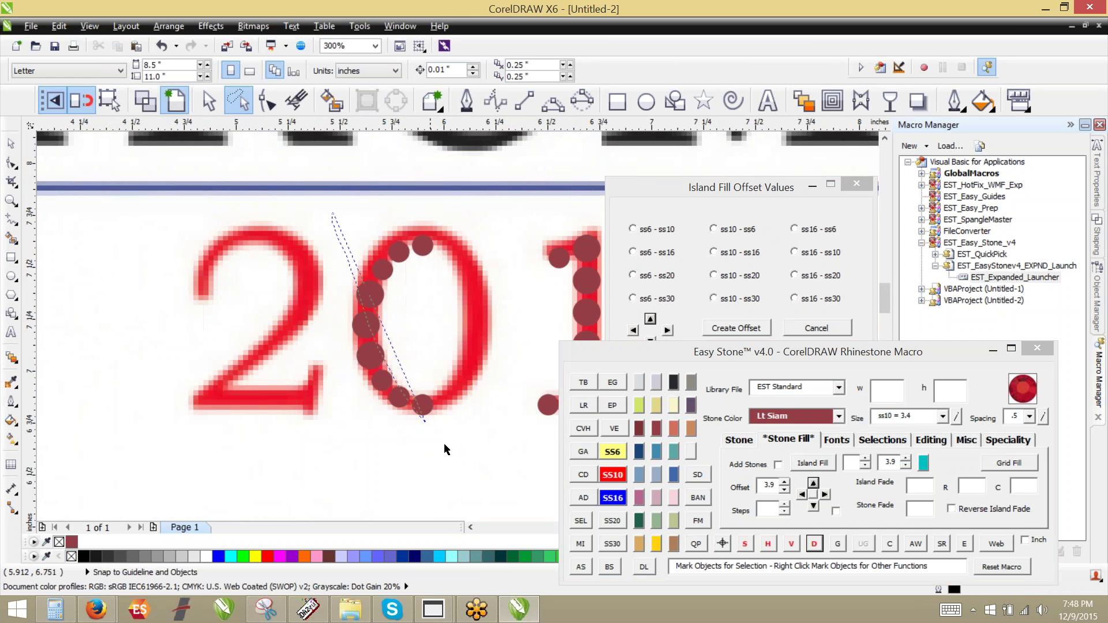
Mirror the left half's stones to fill the right half of the 0.
click(209, 101)
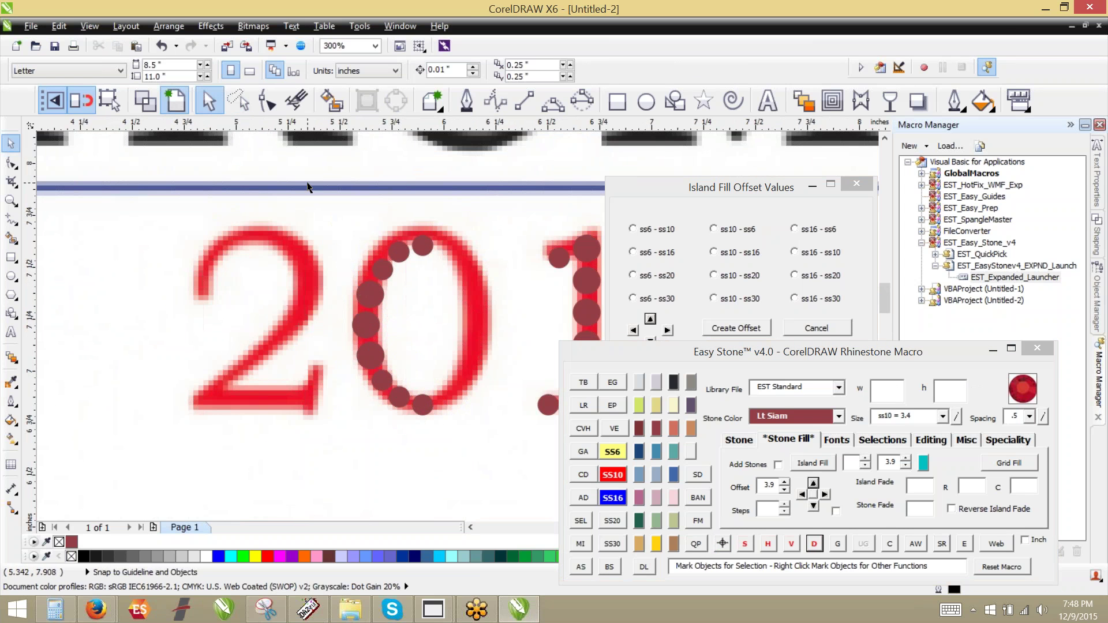
drag(307, 185, 478, 458)
shift+click(427, 408)
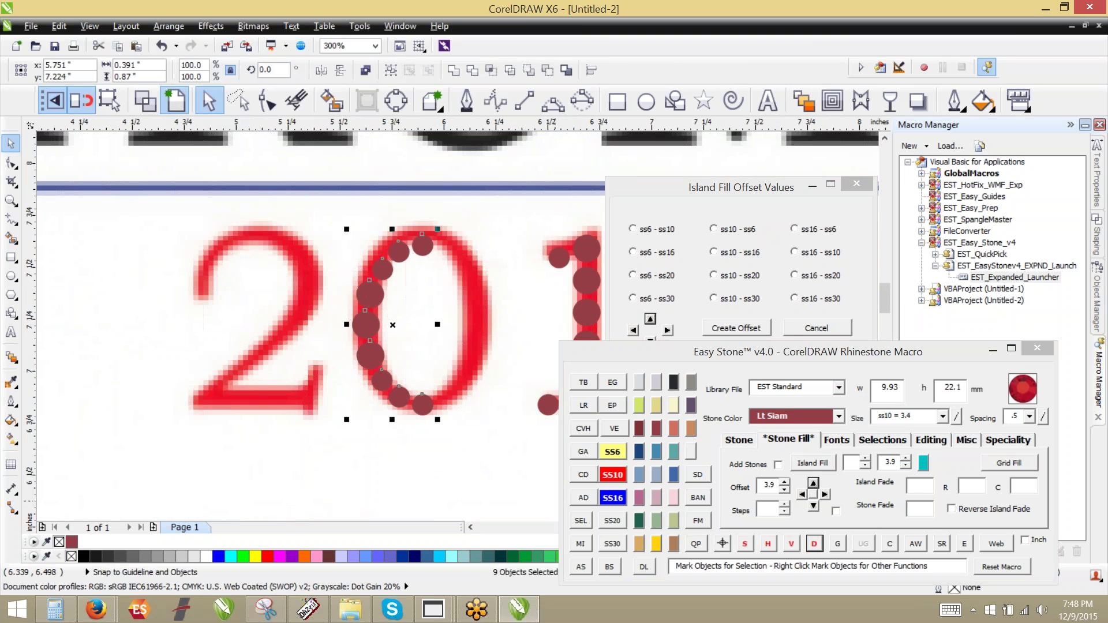
click(580, 543)
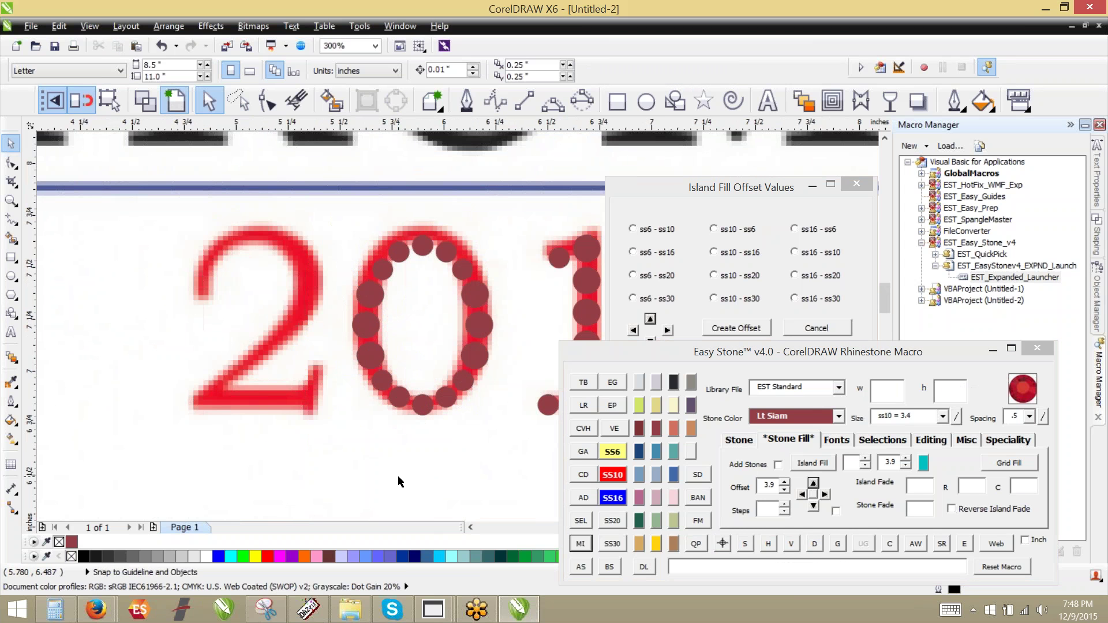
scroll(416, 368, down, 1)
scroll(426, 358, up, 1)
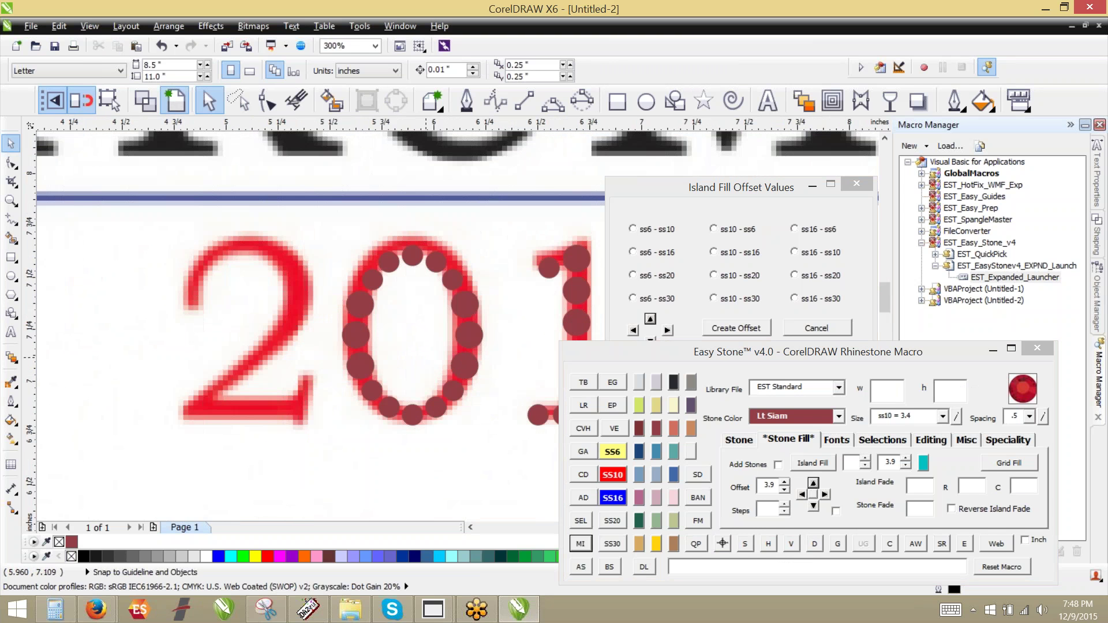
scroll(532, 358, down, 1)
scroll(477, 351, up, 1)
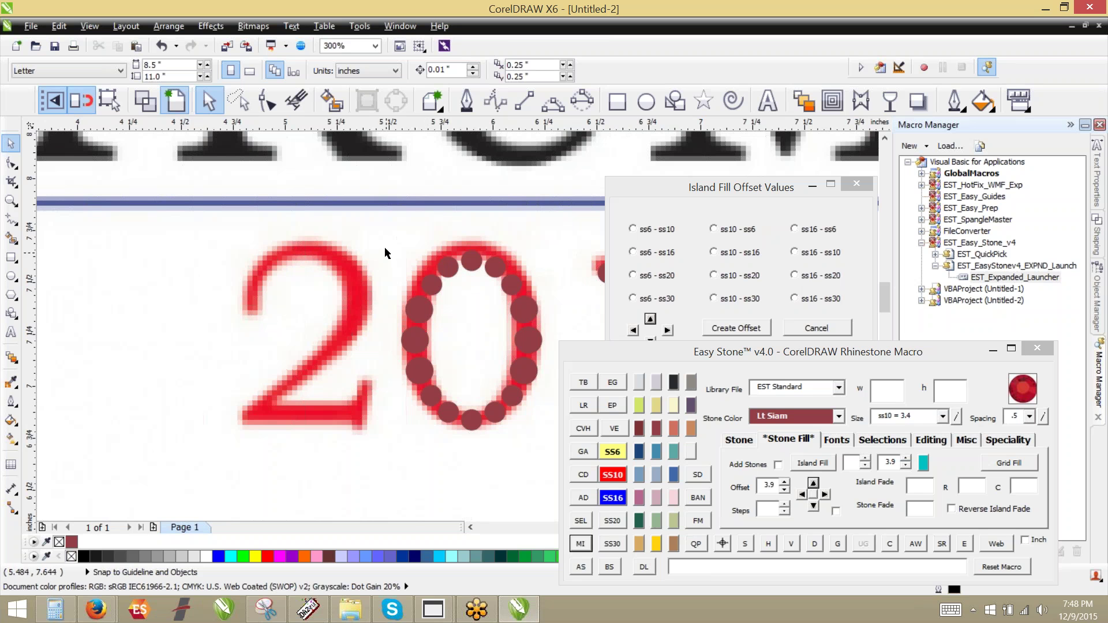
Delete the stones along both sides of the 0, keeping only its top and bottom stones.
drag(373, 239, 466, 467)
key(Delete)
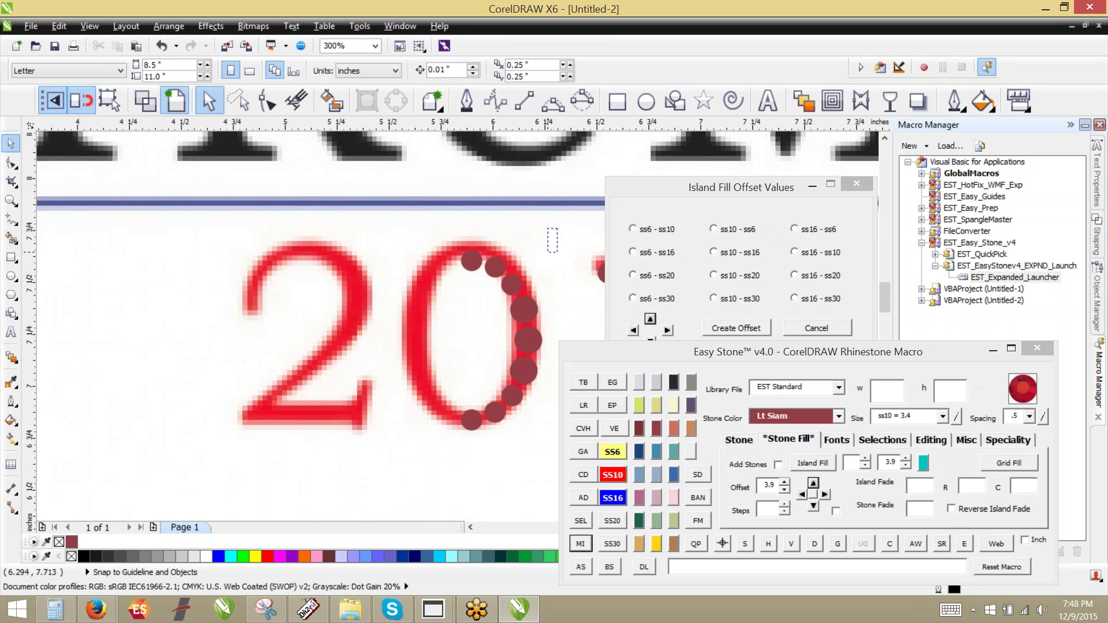
drag(557, 228, 463, 432)
key(Delete)
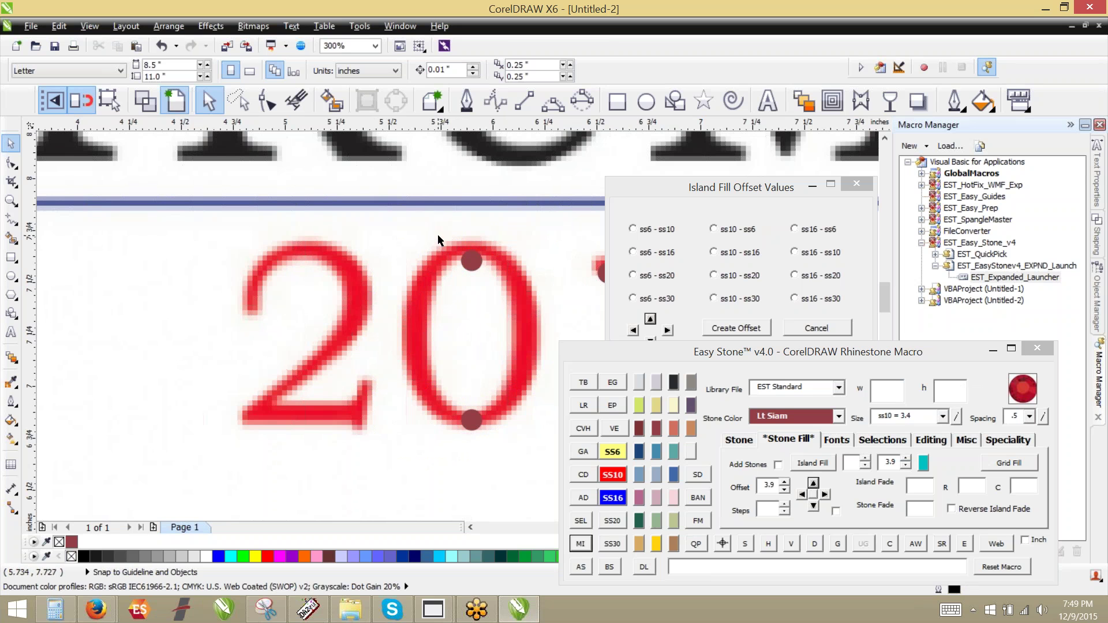
drag(438, 235, 507, 452)
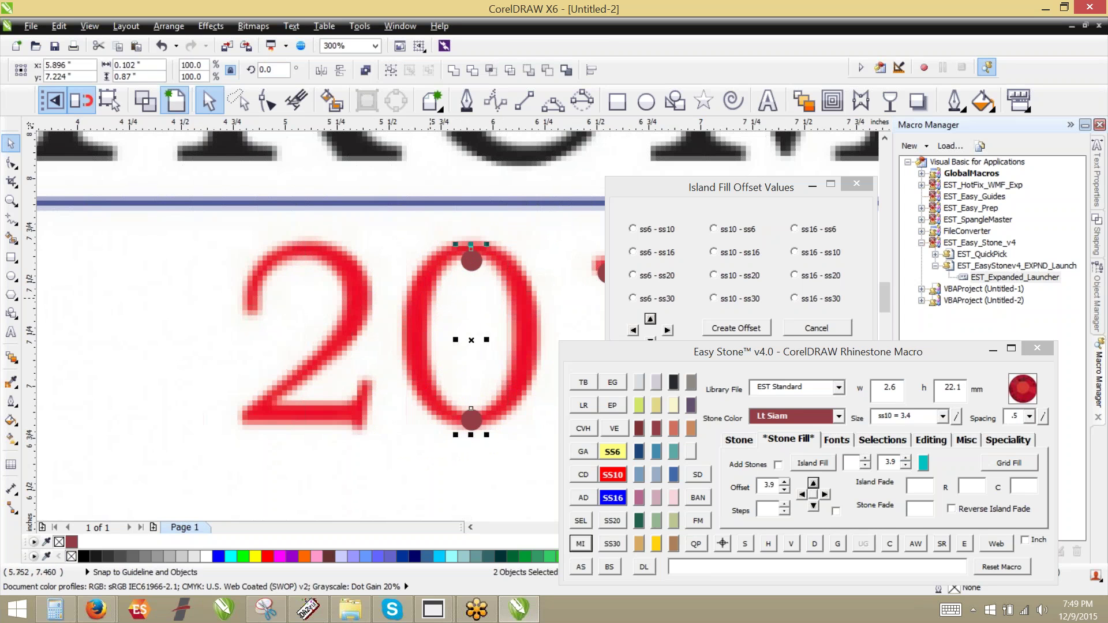
key(Escape)
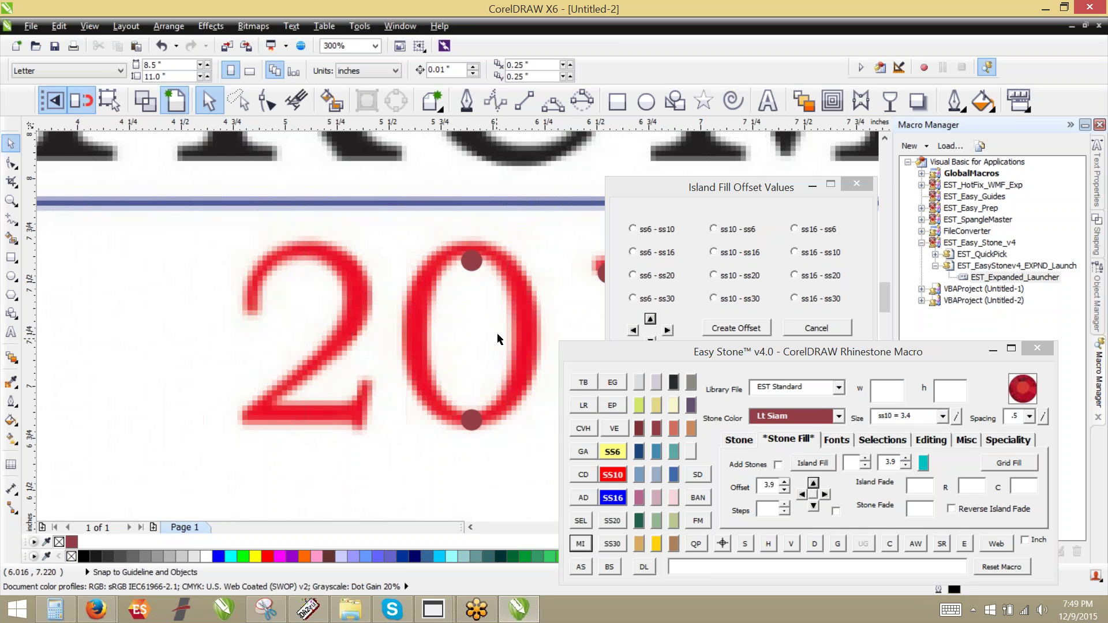
click(471, 261)
shift+click(472, 419)
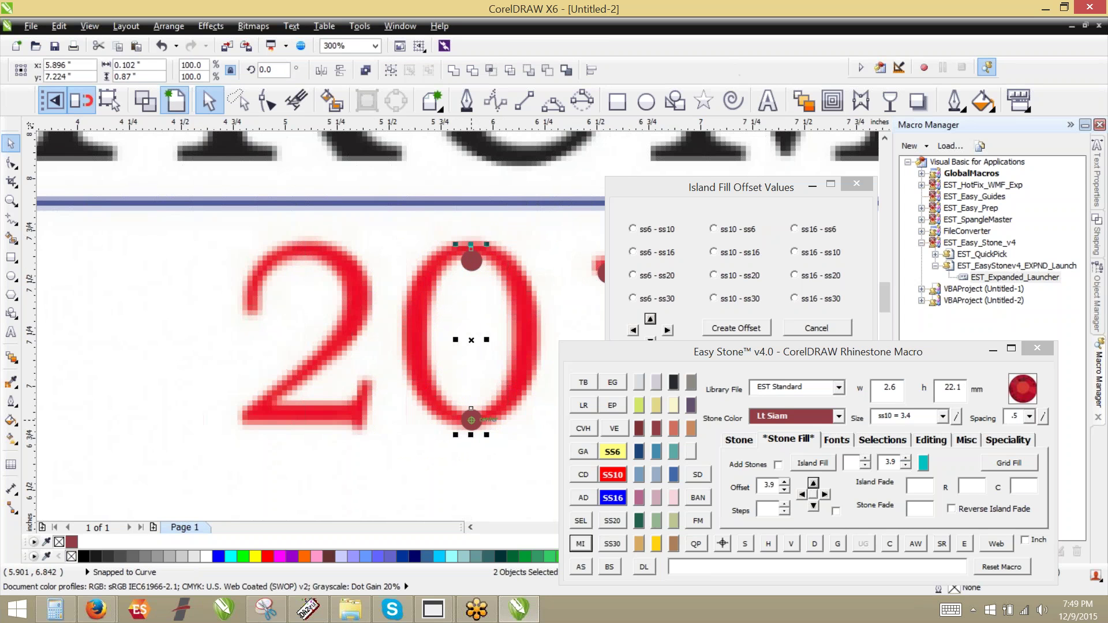
click(340, 347)
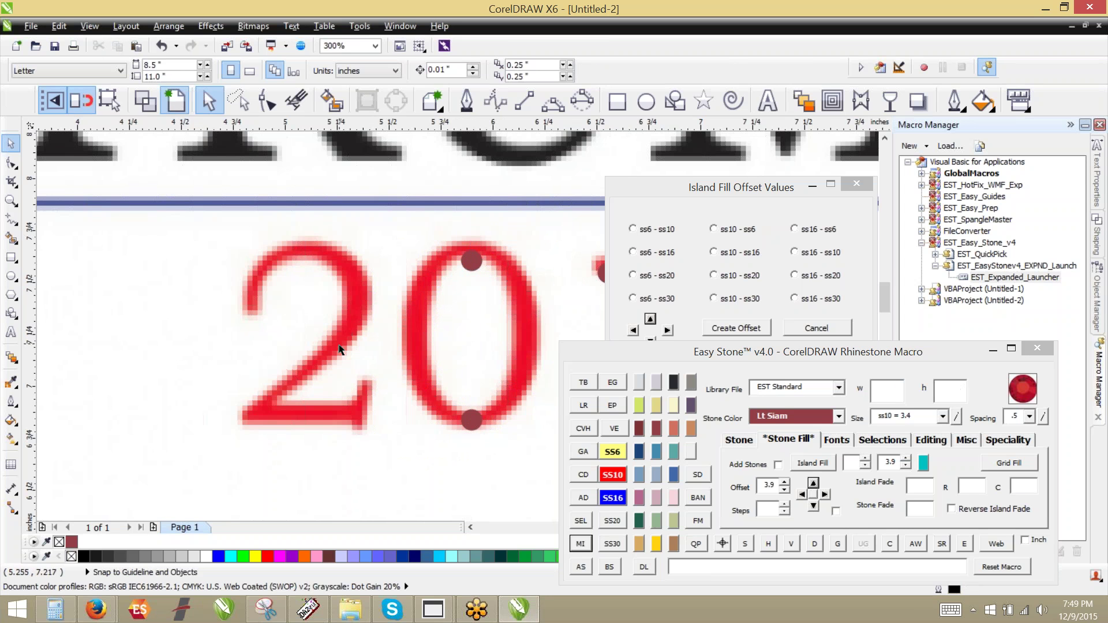
Add a horizontal guideline along the bottom edge of the 1's left base stone.
scroll(340, 348, down, 1)
scroll(429, 387, up, 1)
click(507, 384)
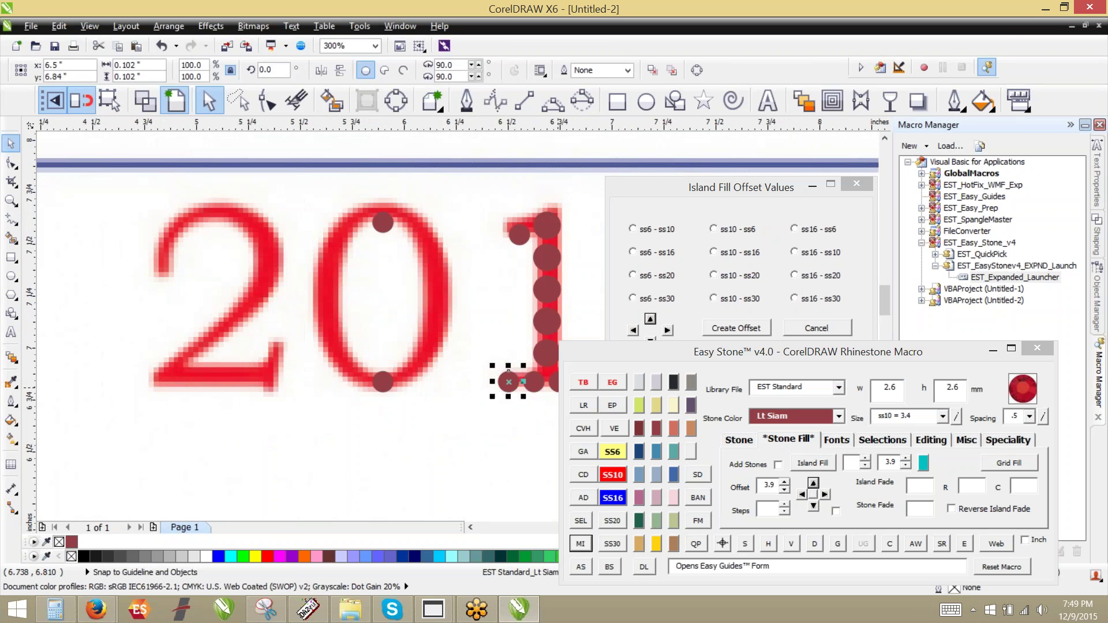
click(584, 384)
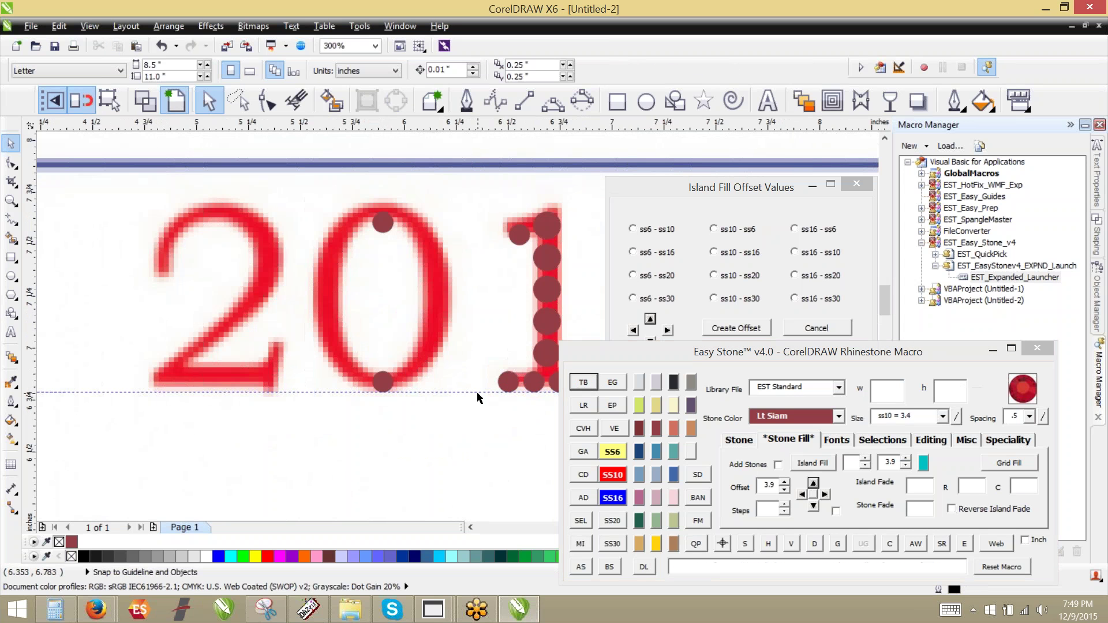
scroll(437, 362, up, 1)
scroll(436, 362, down, 1)
scroll(436, 364, up, 1)
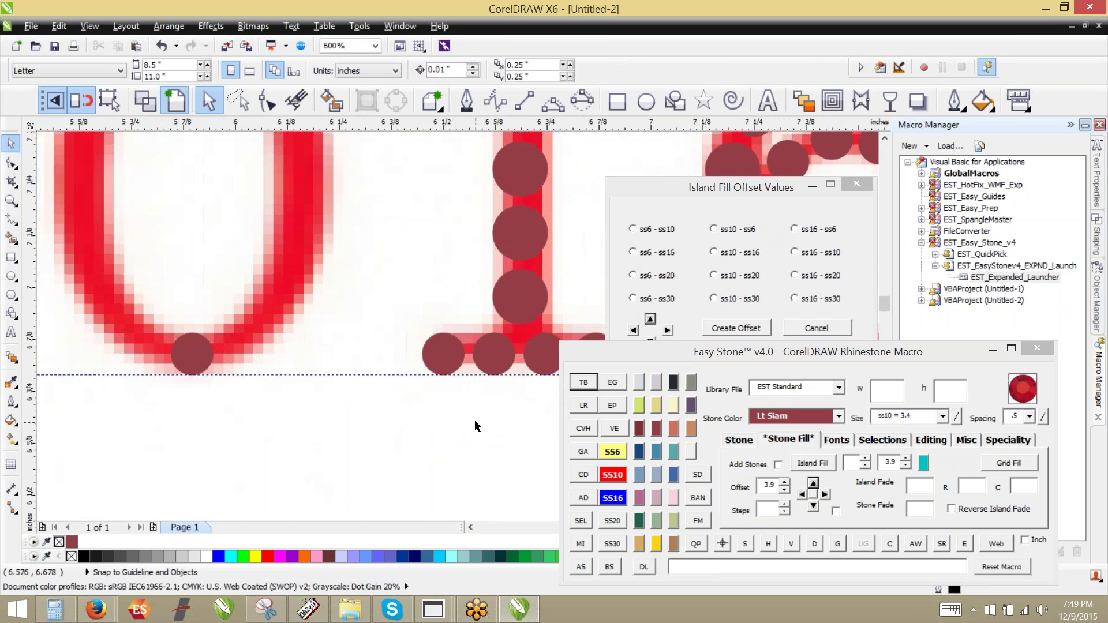
Add a horizontal guideline along the top edge of the 1's uppermost stone.
scroll(475, 422, down, 1)
scroll(474, 208, up, 1)
click(518, 254)
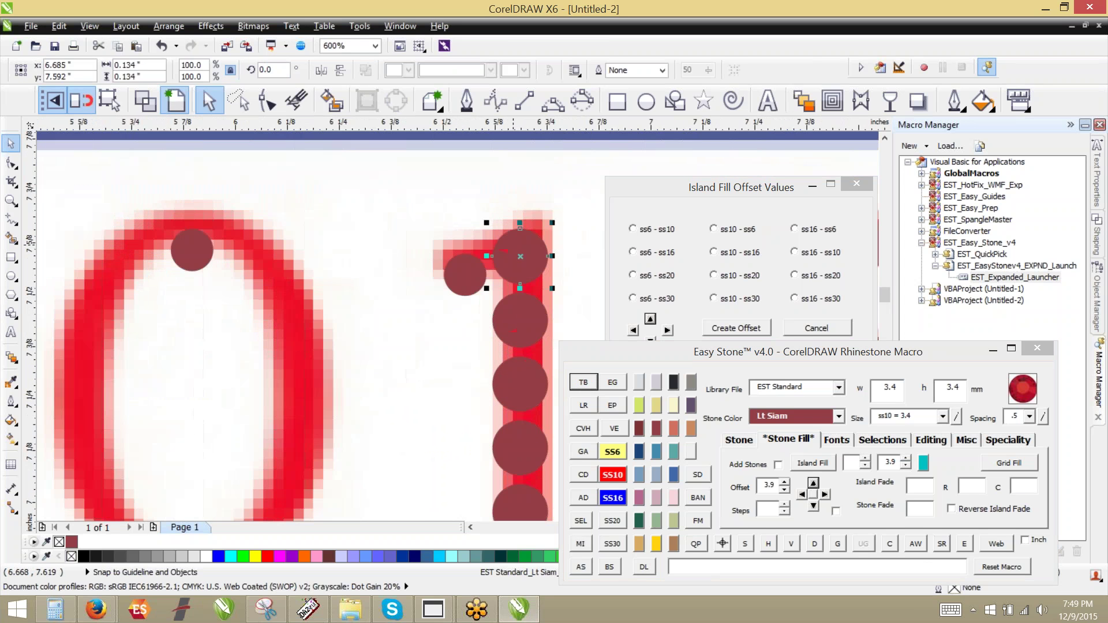
click(588, 390)
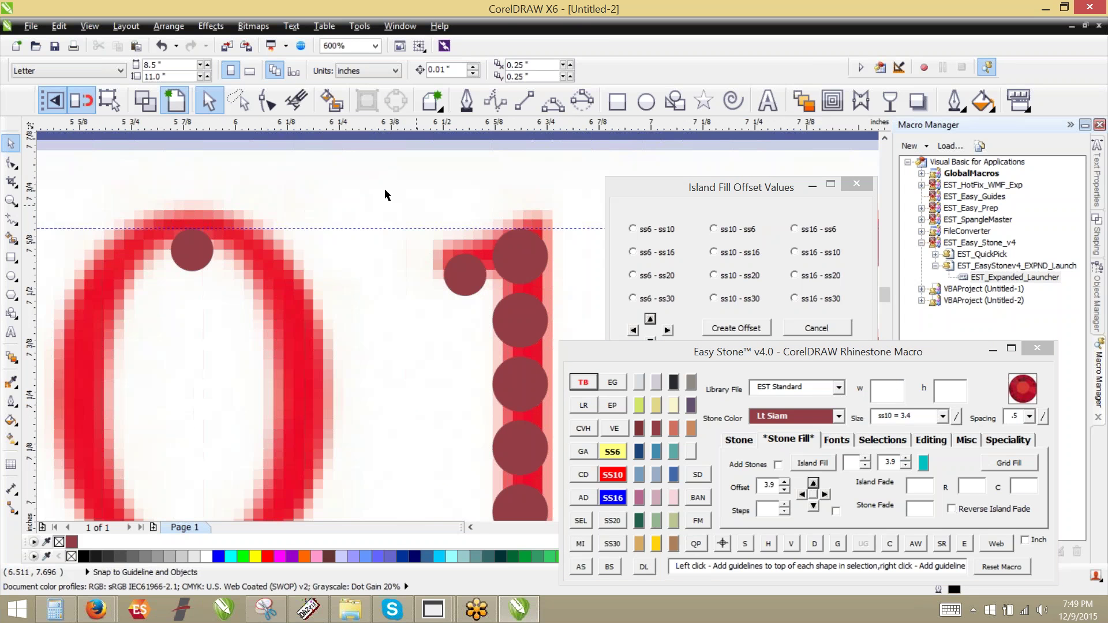
Add a vertical guideline through the centre of the 1's full set of stones.
scroll(421, 233, down, 1)
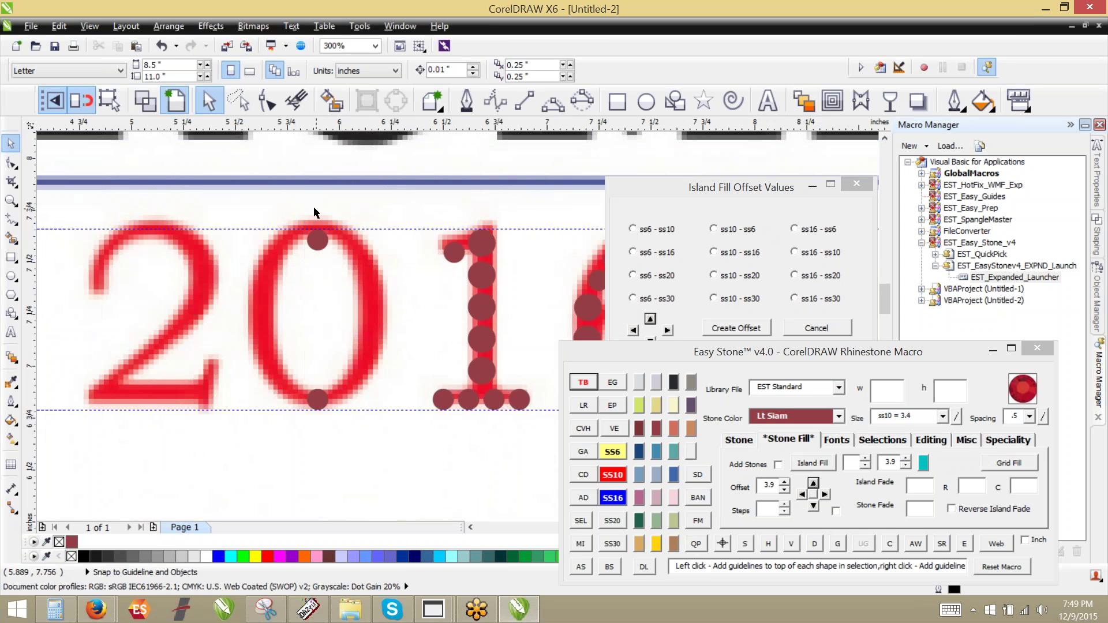
drag(266, 211, 353, 451)
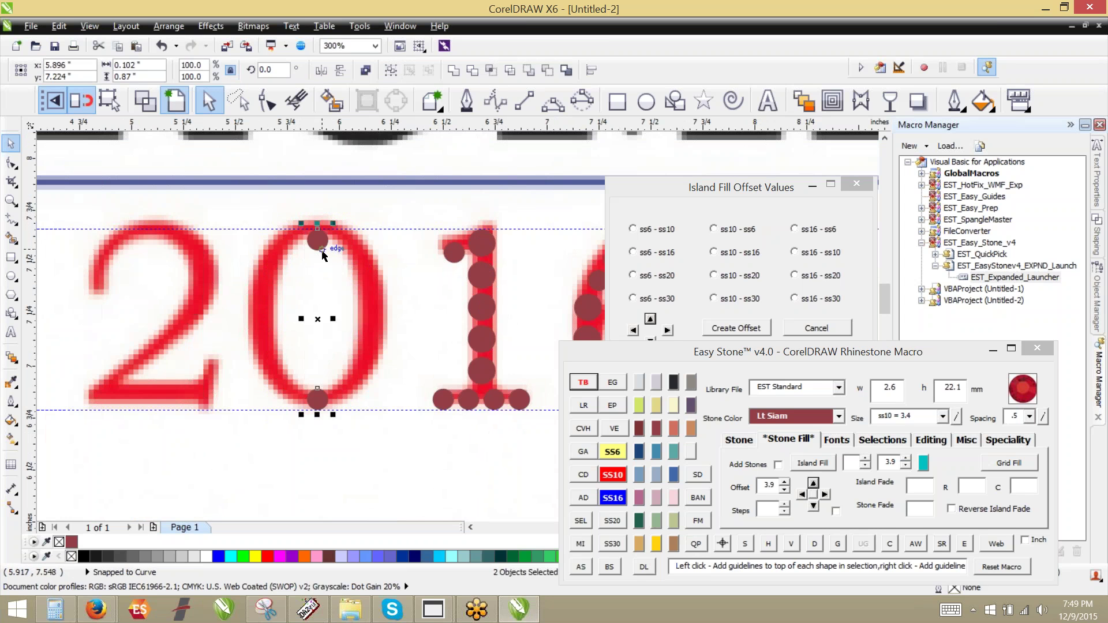
click(440, 222)
drag(412, 215, 542, 453)
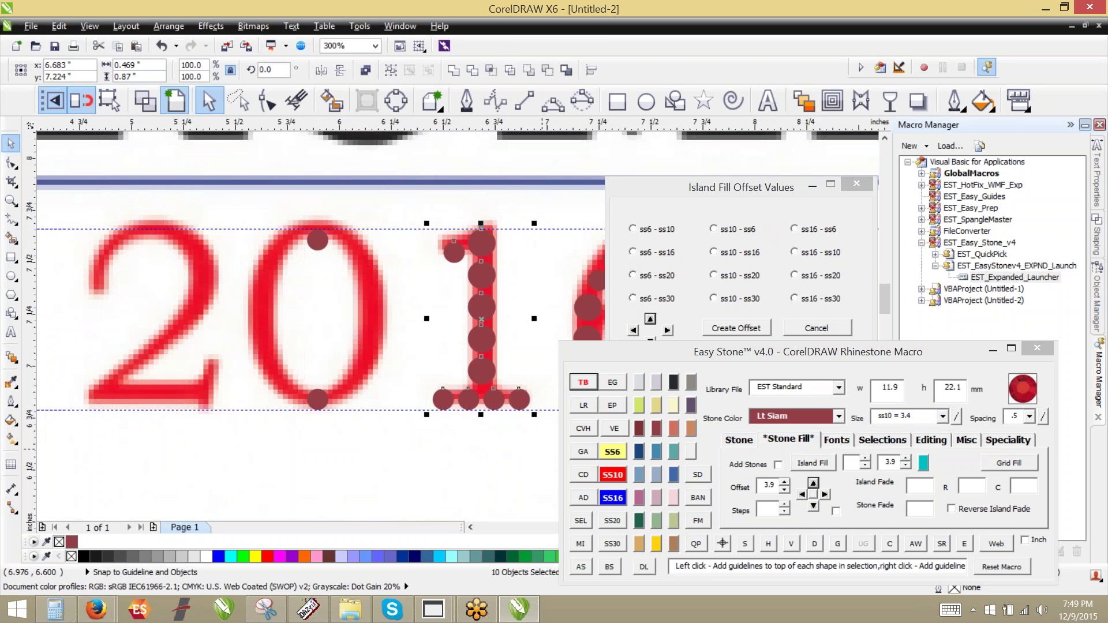
click(542, 449)
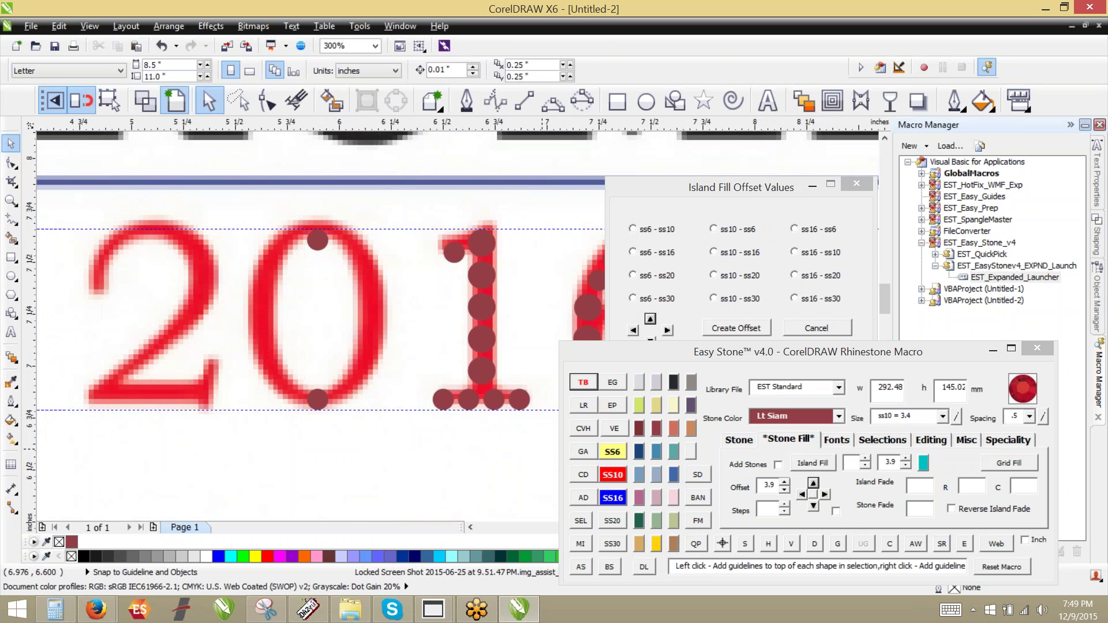
click(421, 226)
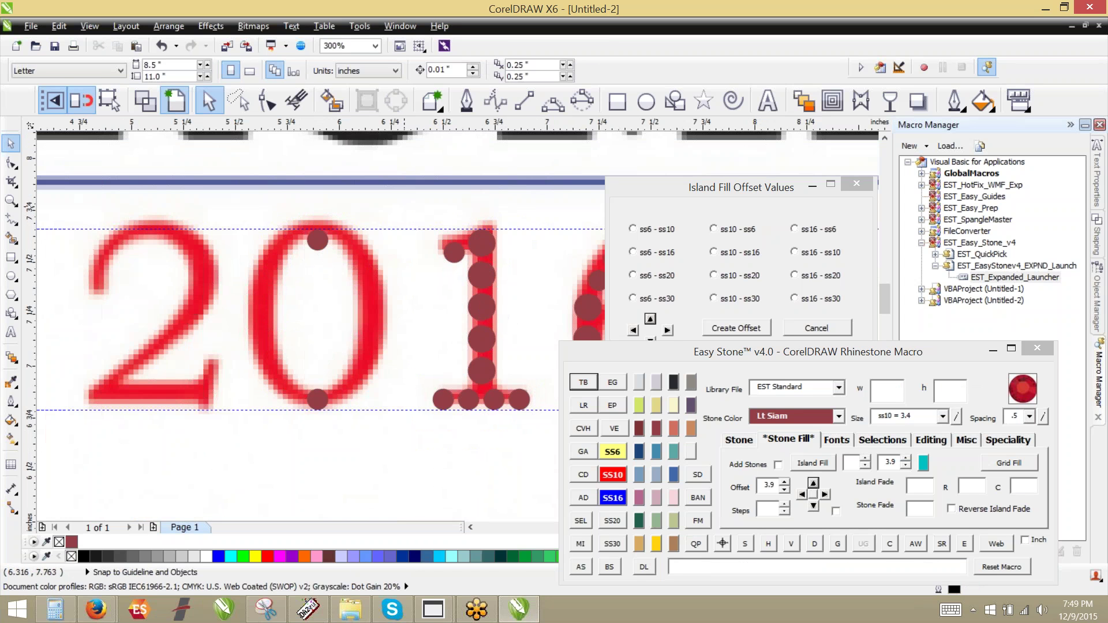
drag(404, 209, 509, 434)
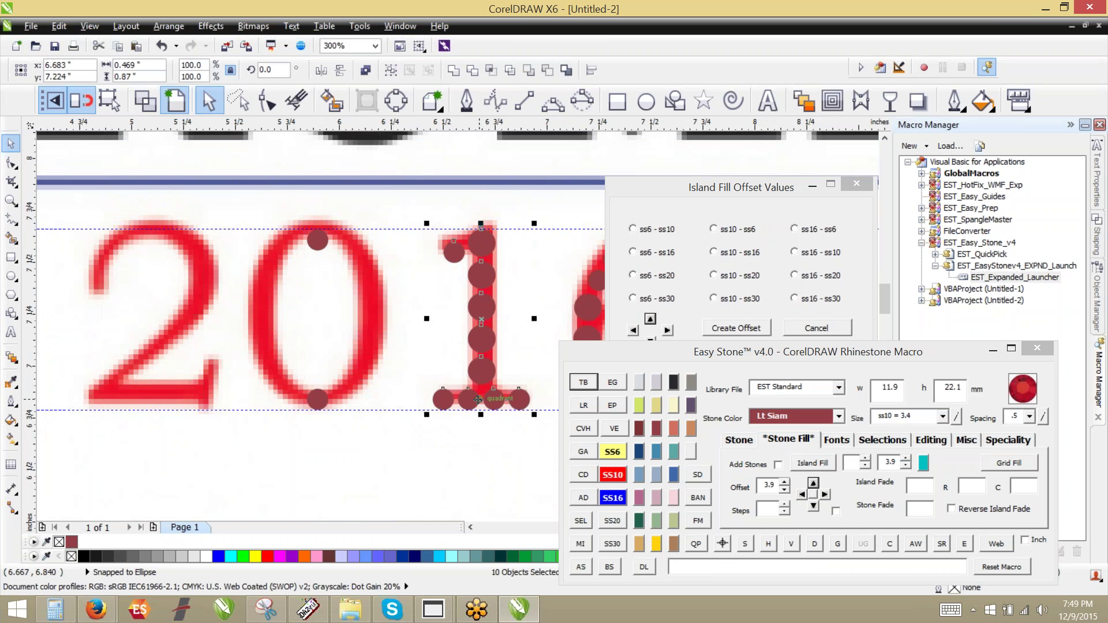
click(586, 432)
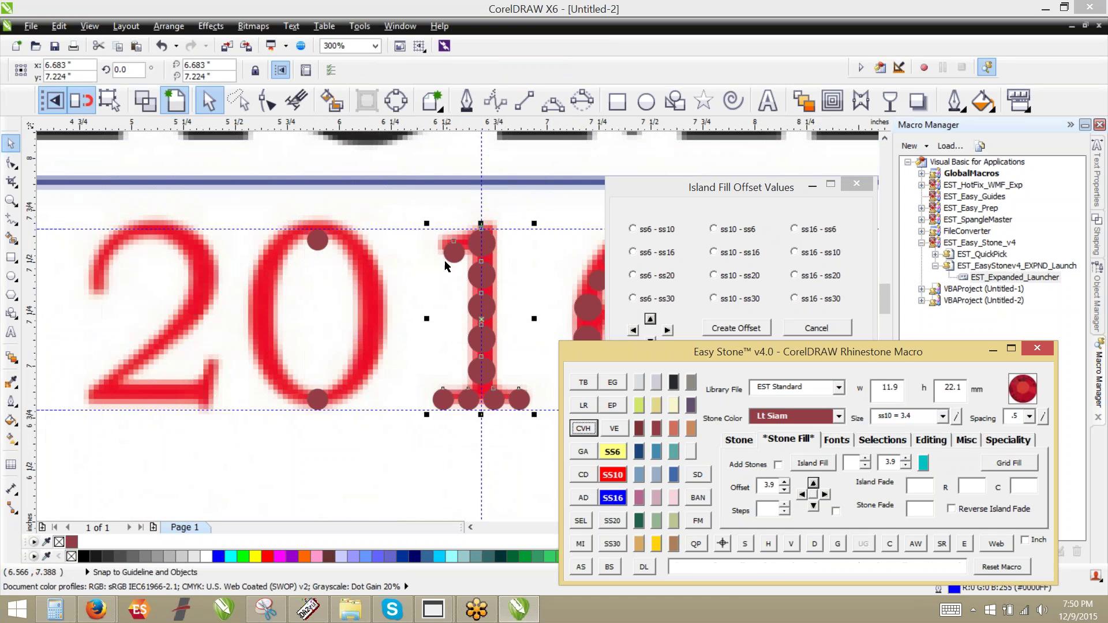
Add a horizontal guideline through the vertical midpoint of the 1's stones.
click(397, 205)
drag(398, 205, 525, 428)
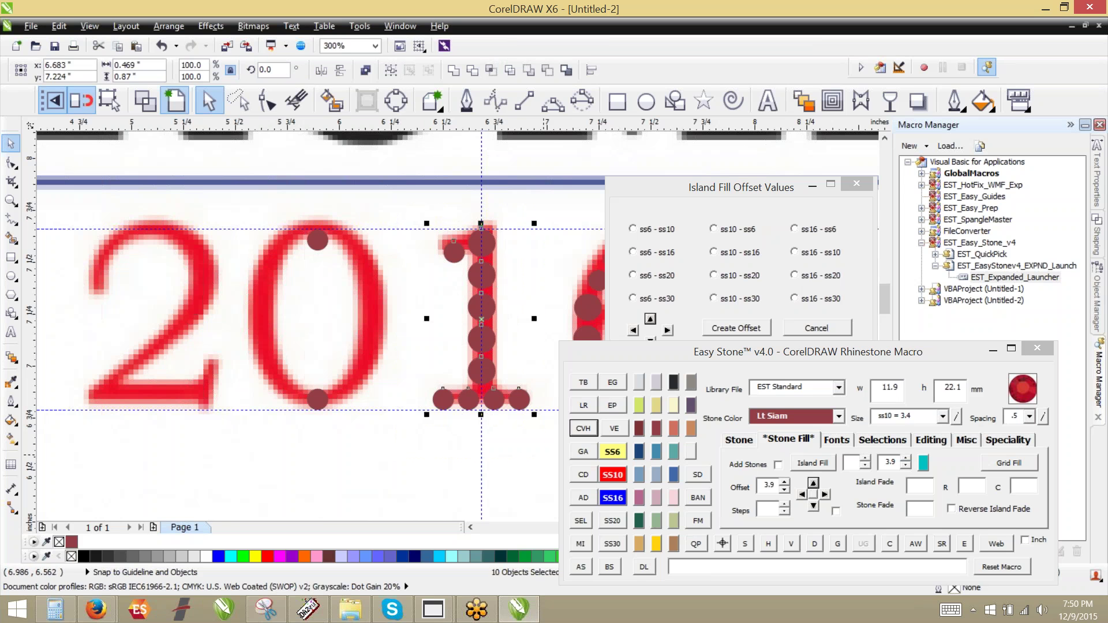
click(587, 430)
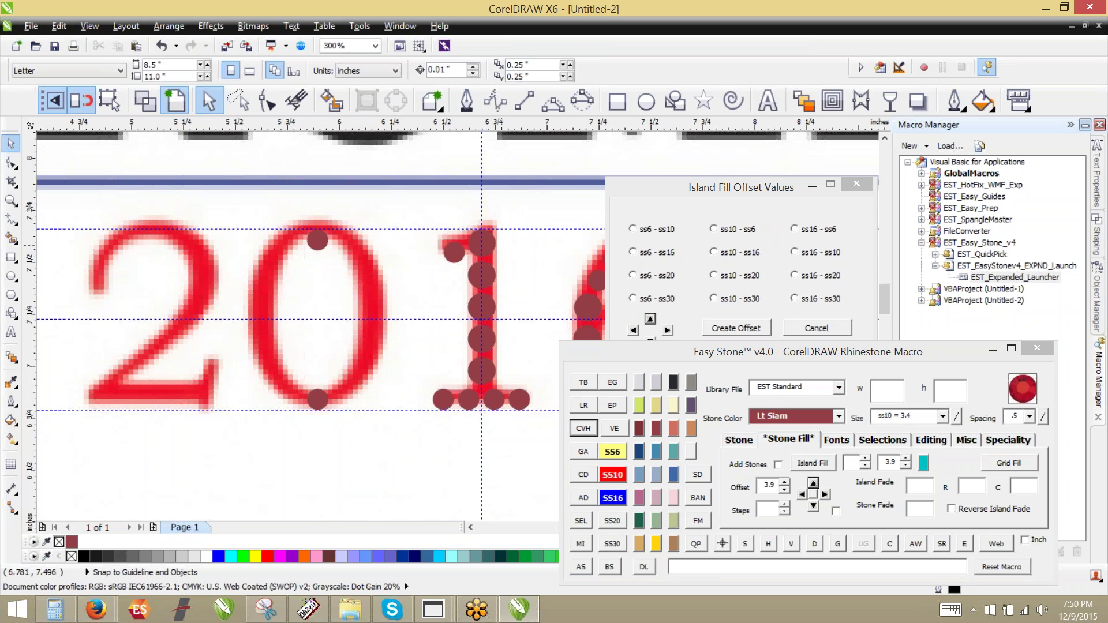
Copy the 1's lowest ss10 stem stone onto the 0's left side, centred on the middle horizontal guideline.
click(482, 370)
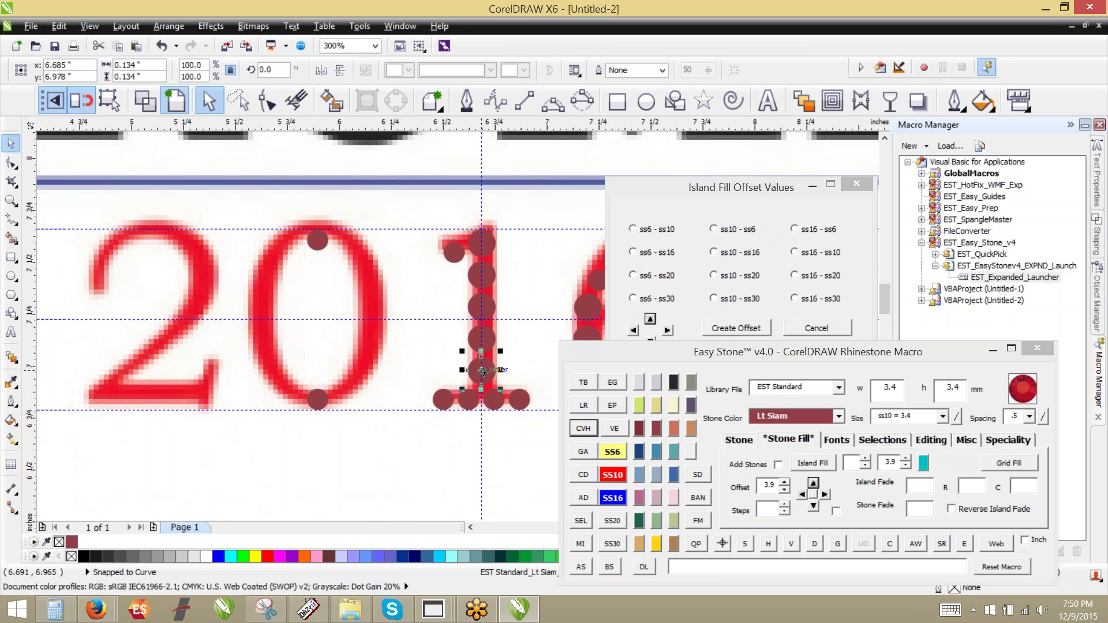
drag(482, 370, 261, 319)
click(255, 366)
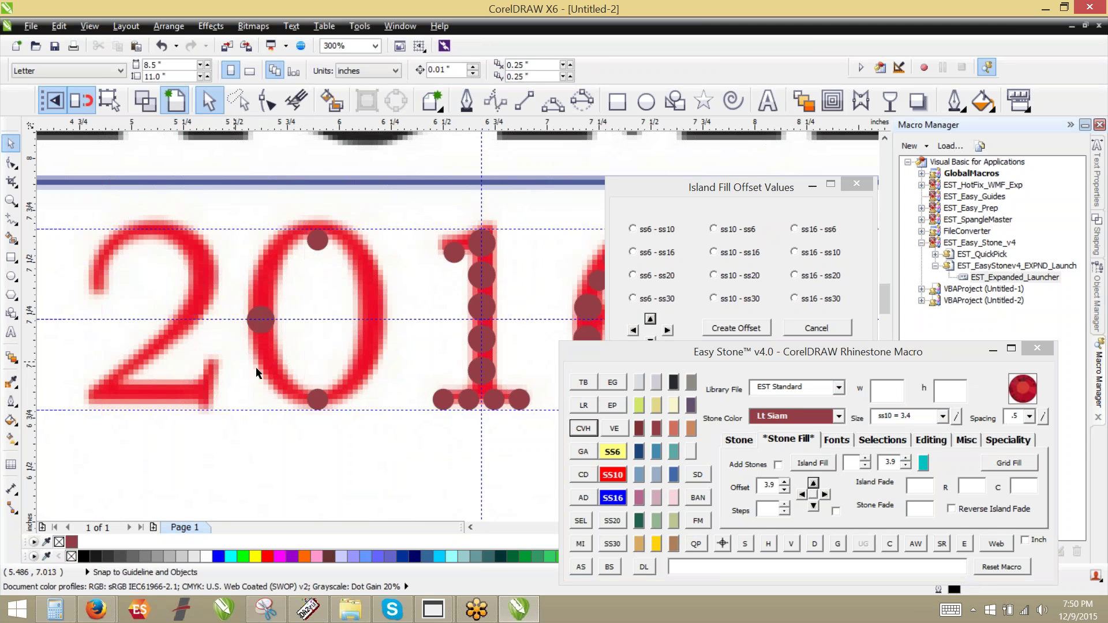
Copy two ss6 stones and one ss10 stone along the 0's lower-left curve and distribute the quarter's five stones evenly.
scroll(297, 384, up, 2)
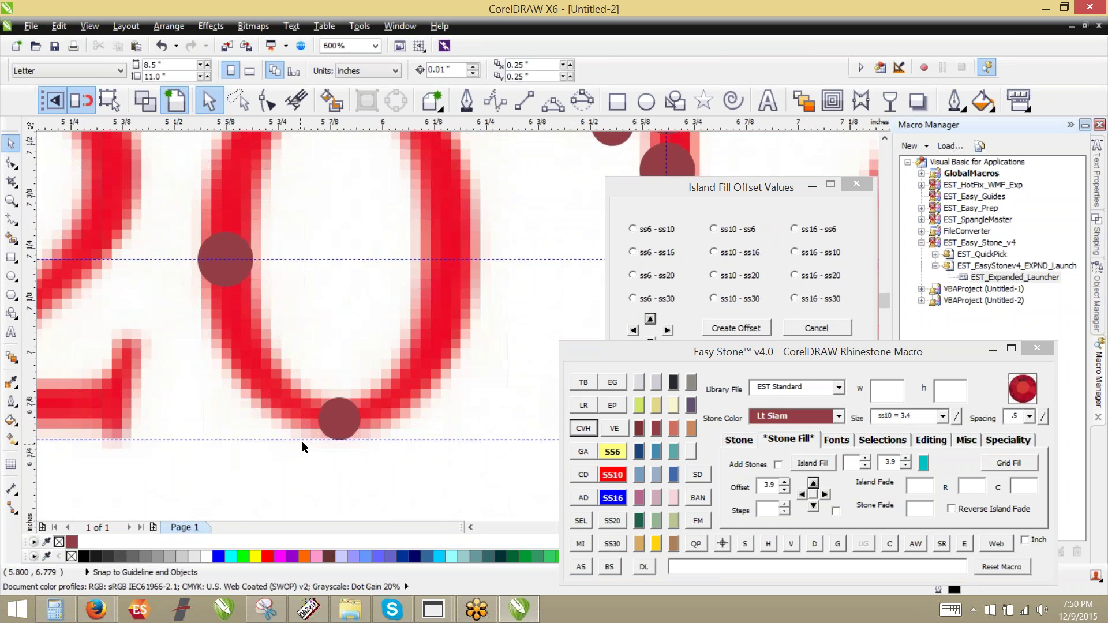
drag(342, 420, 253, 365)
key(space)
click(228, 261)
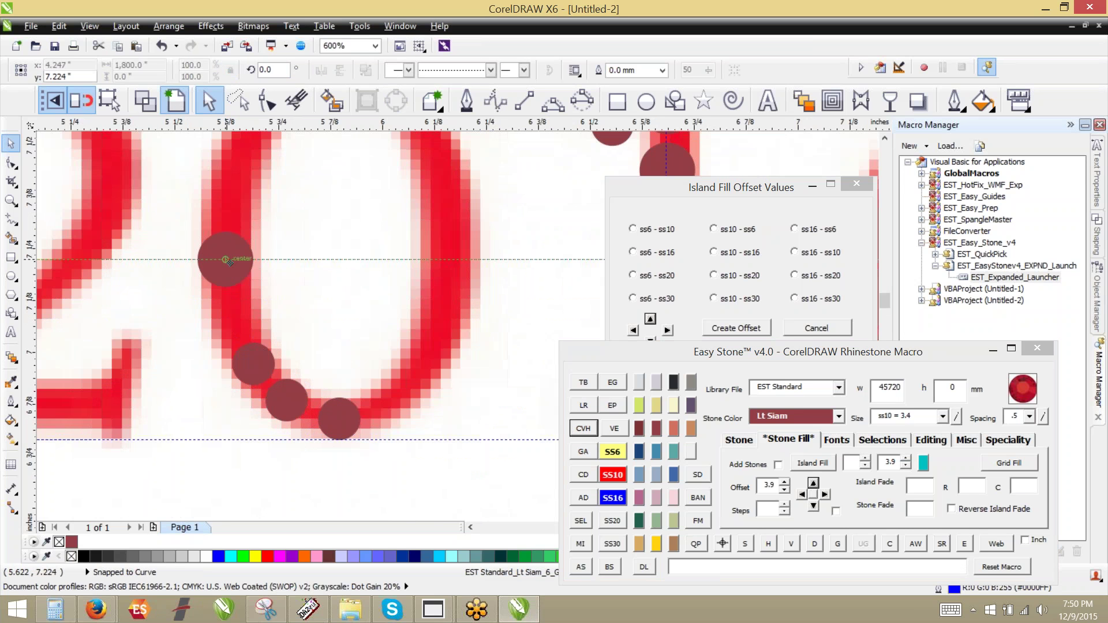
drag(227, 260, 240, 335)
key(Escape)
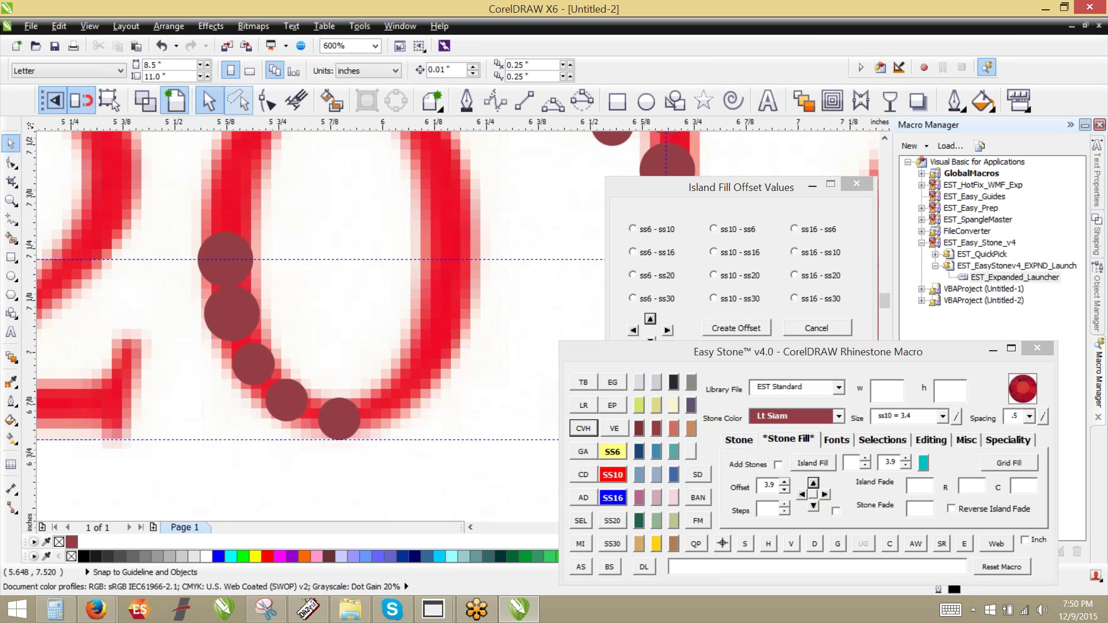
drag(160, 165, 388, 449)
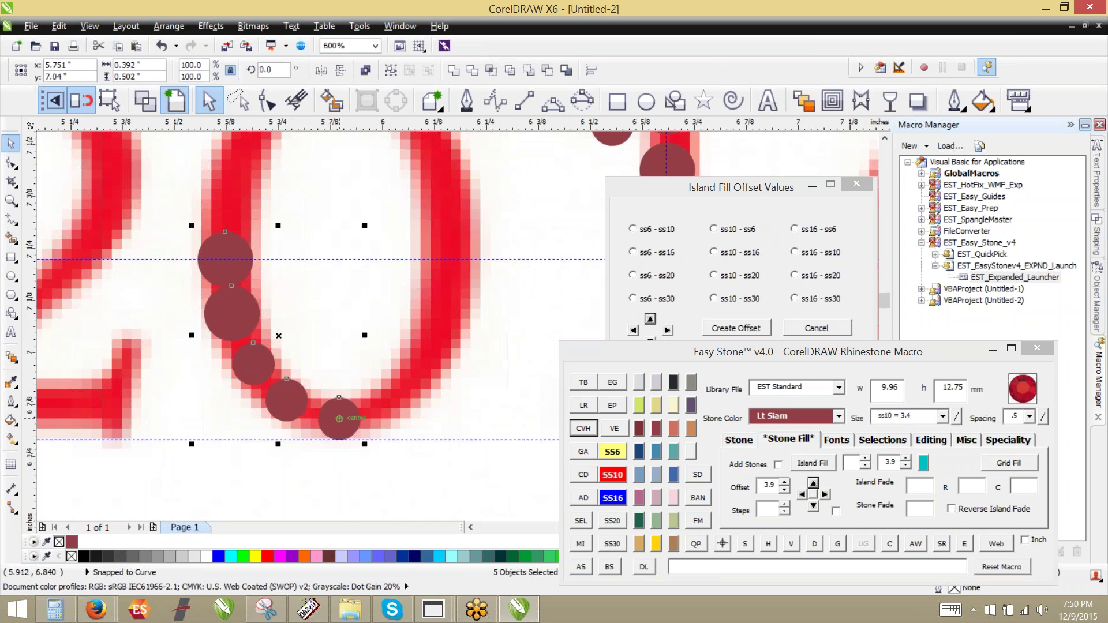
click(815, 544)
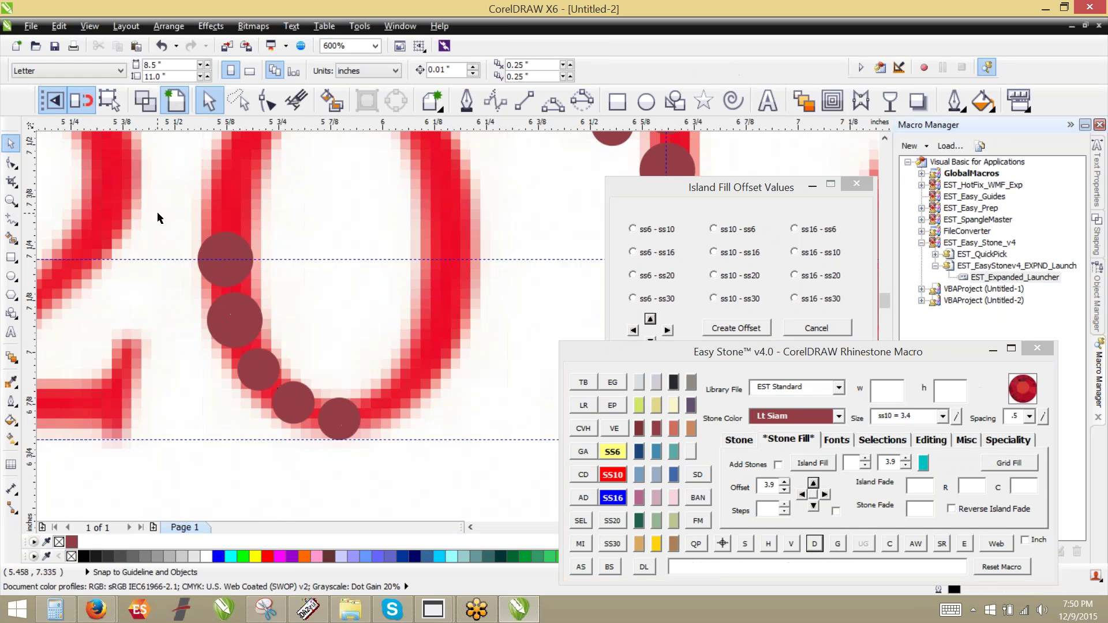
Mirror the 0's lower-left stones into its upper left and mirror the whole left half across to the right.
drag(159, 215, 376, 450)
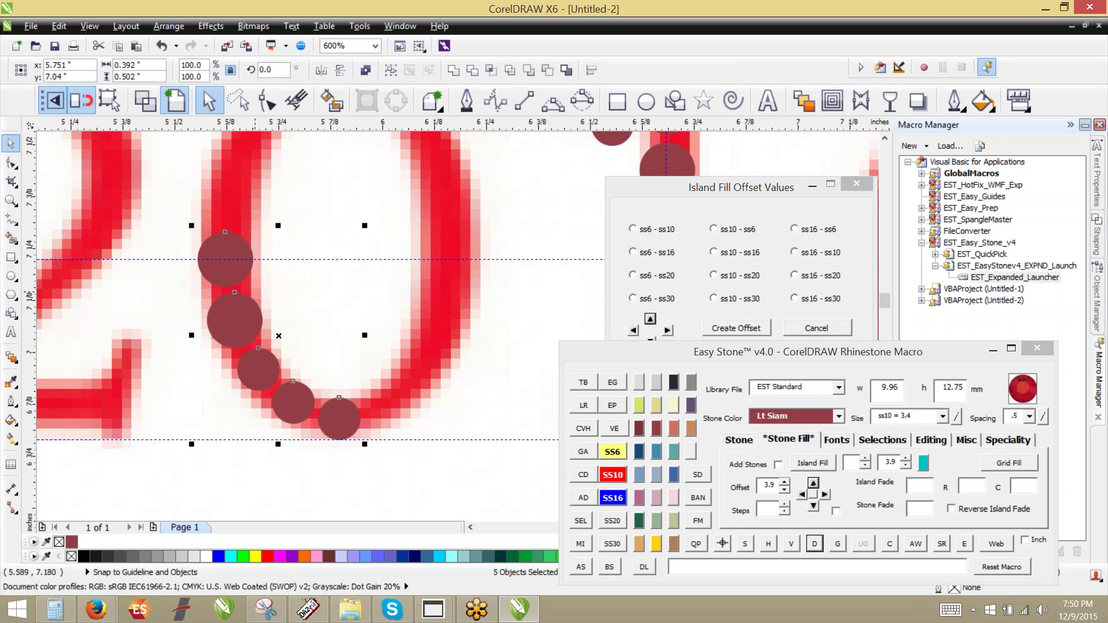
click(581, 544)
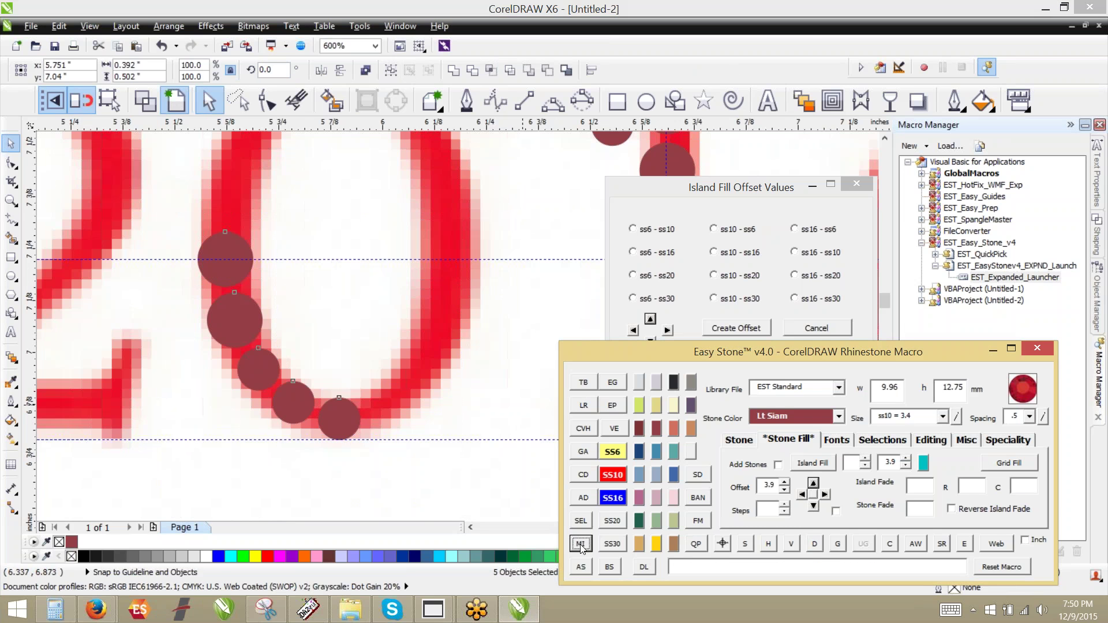
scroll(335, 341, down, 2)
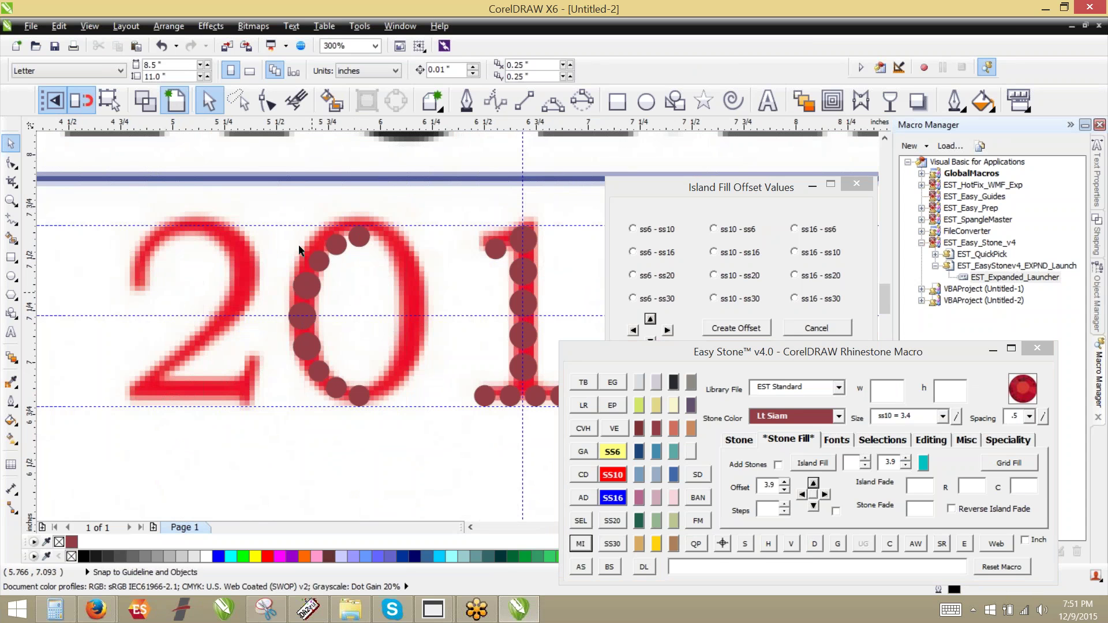
drag(257, 201, 430, 418)
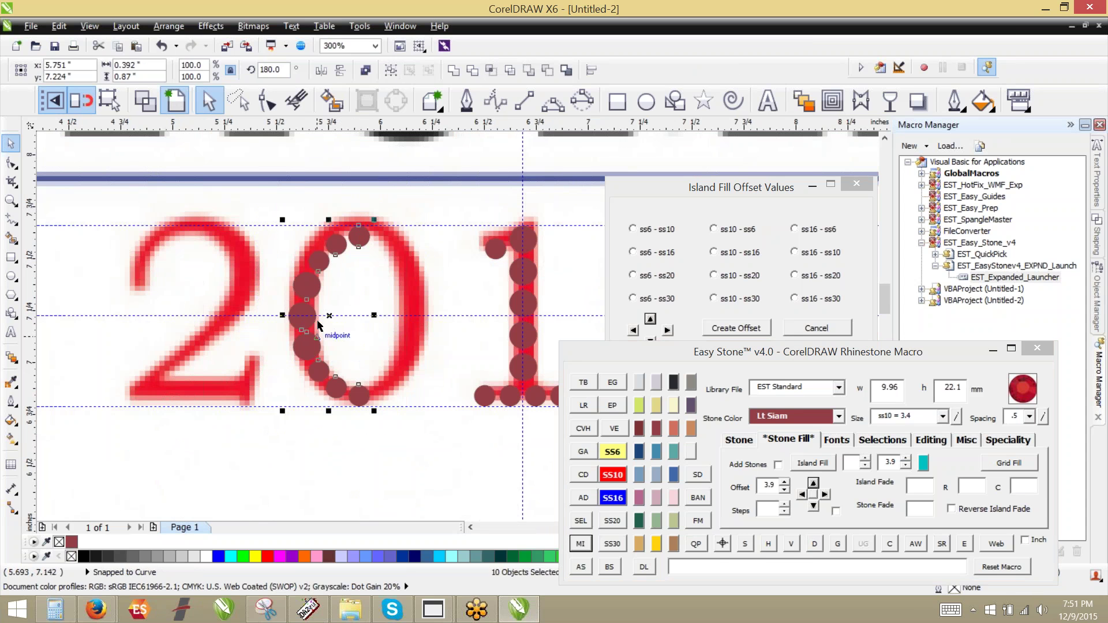
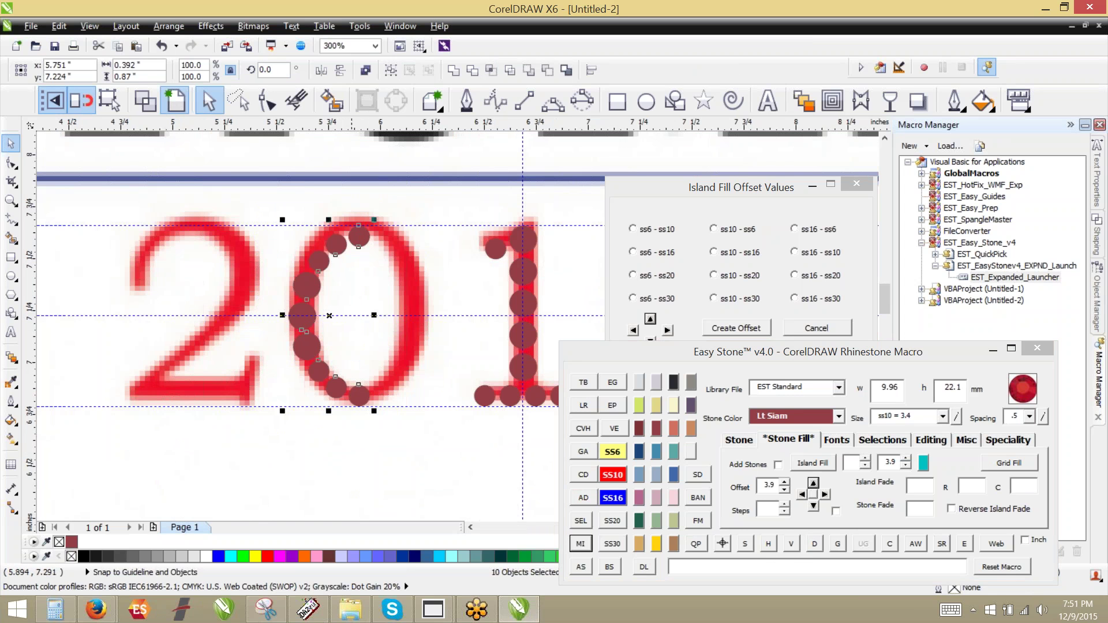
click(578, 541)
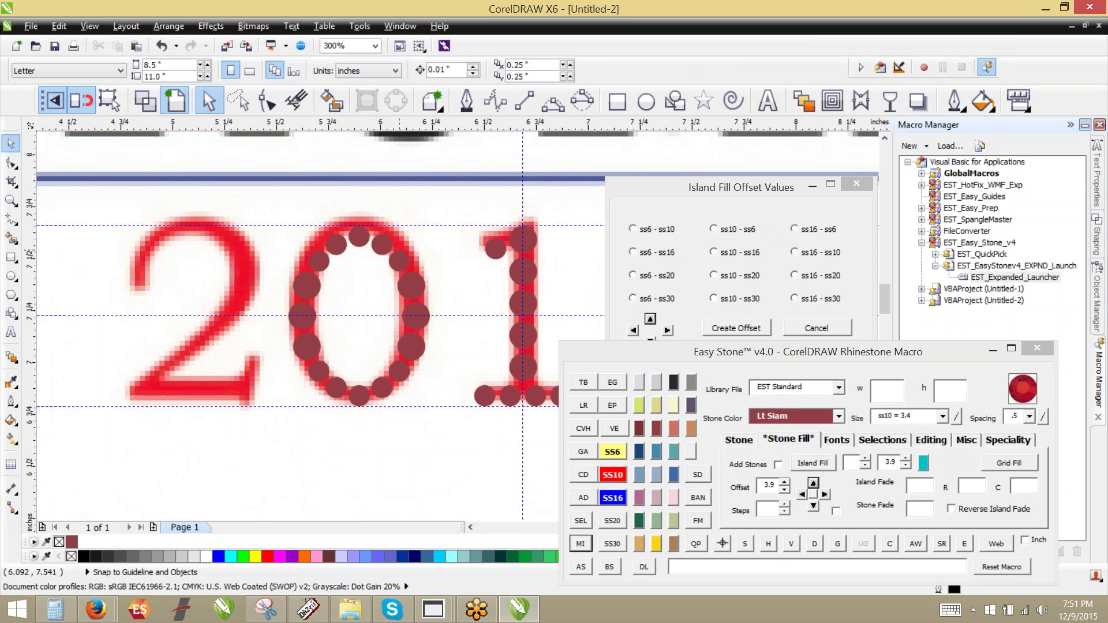
Copy the 1's left base stone onto the right part of the 2's base and change the copy to ss10.
scroll(401, 254, down, 2)
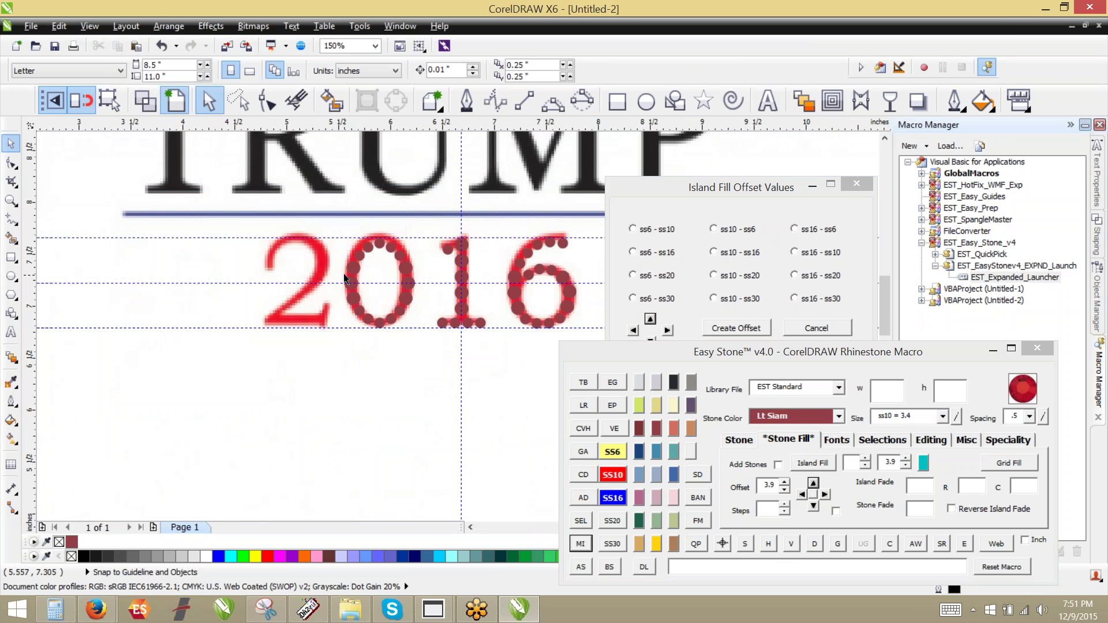
scroll(323, 256, up, 2)
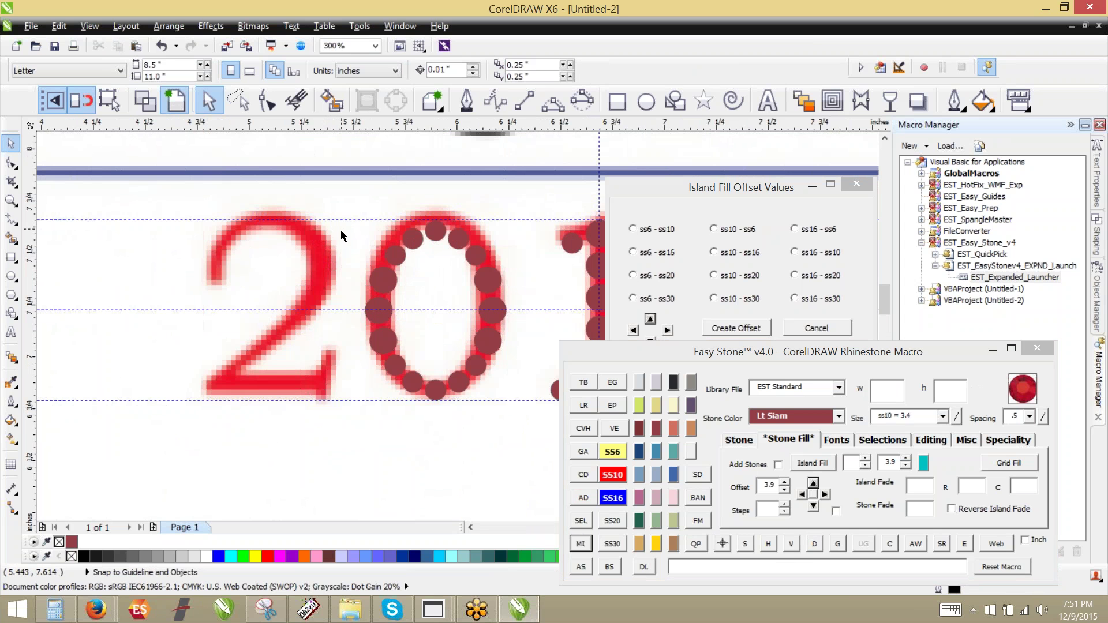
scroll(351, 327, down, 1)
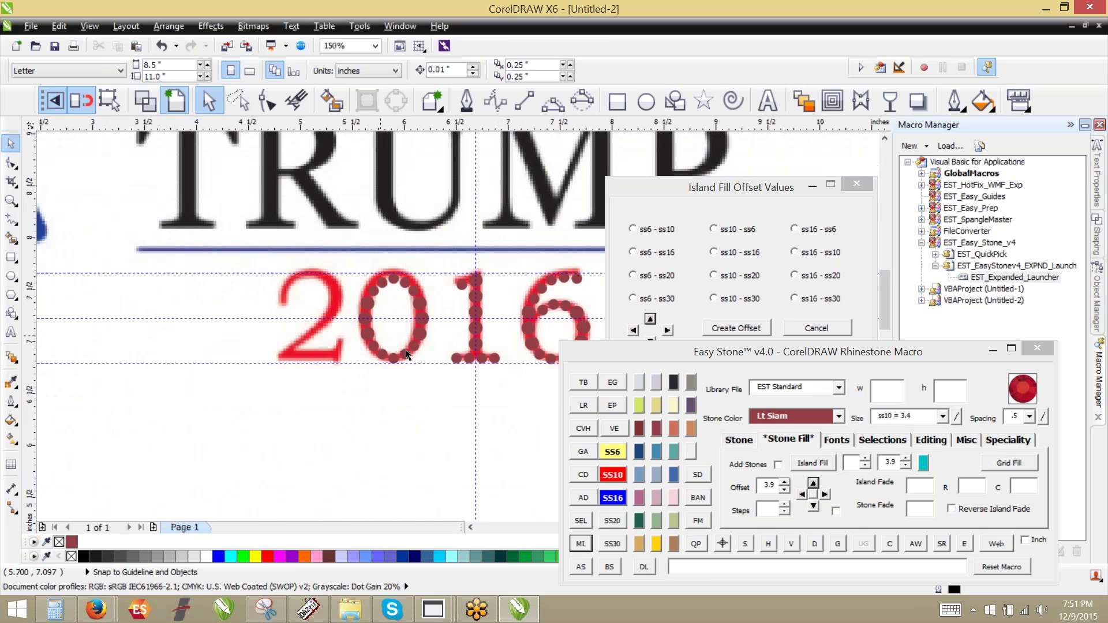
scroll(419, 352, up, 1)
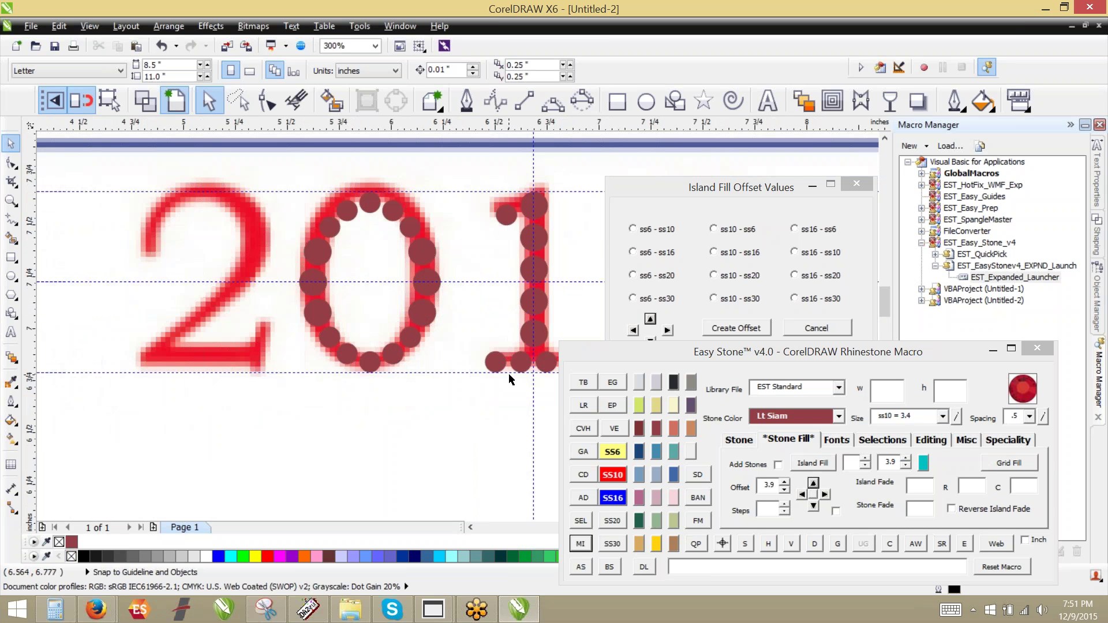
scroll(347, 297, down, 1)
scroll(433, 339, up, 1)
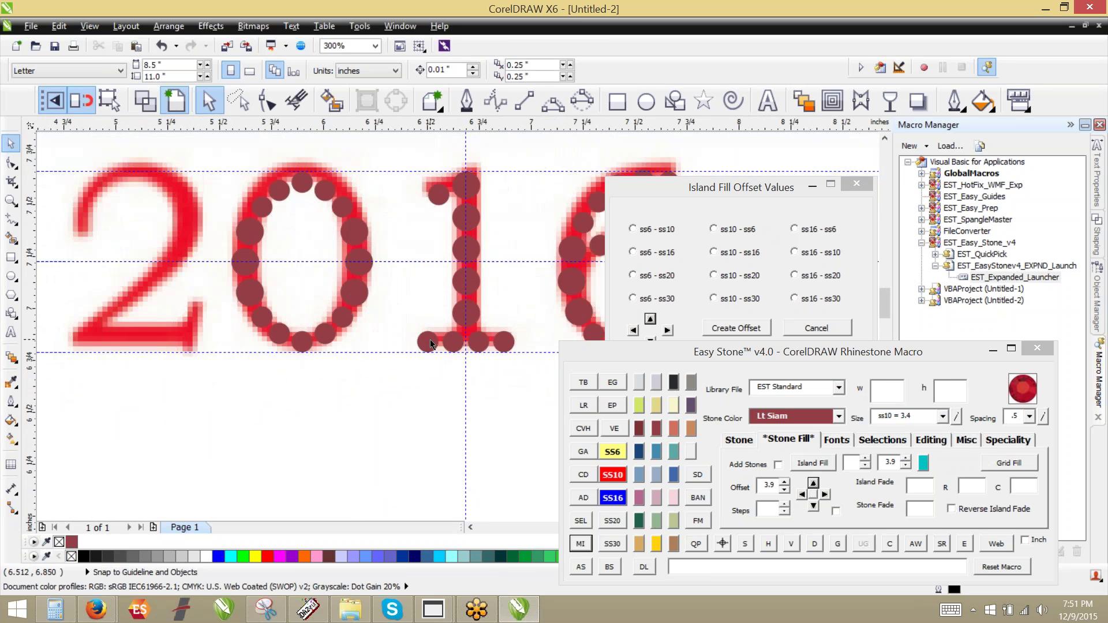
drag(430, 344, 169, 344)
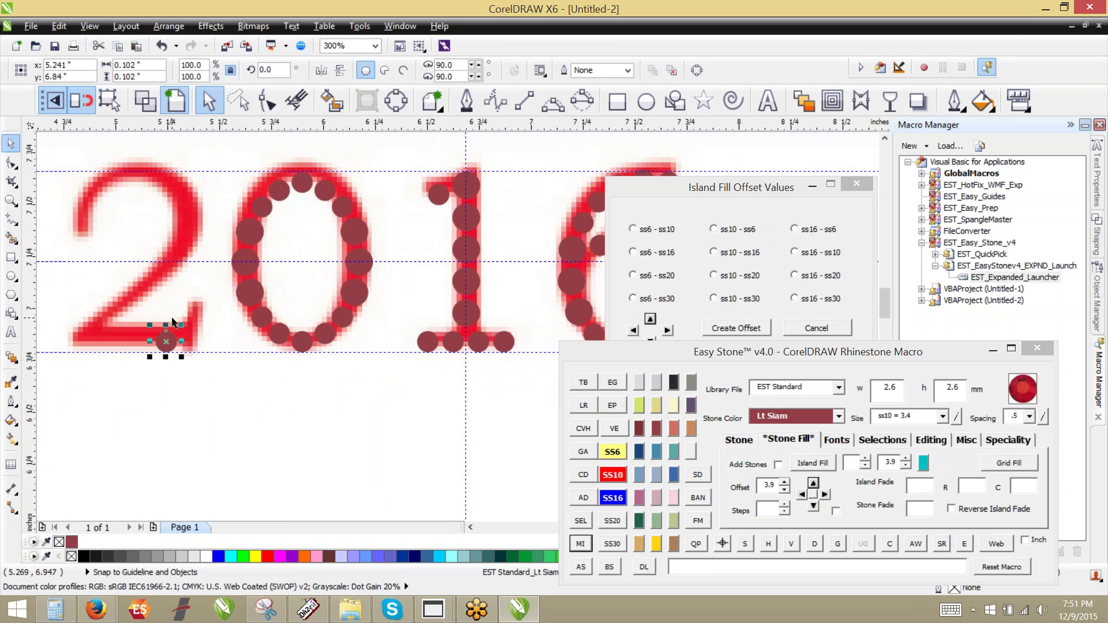
click(613, 475)
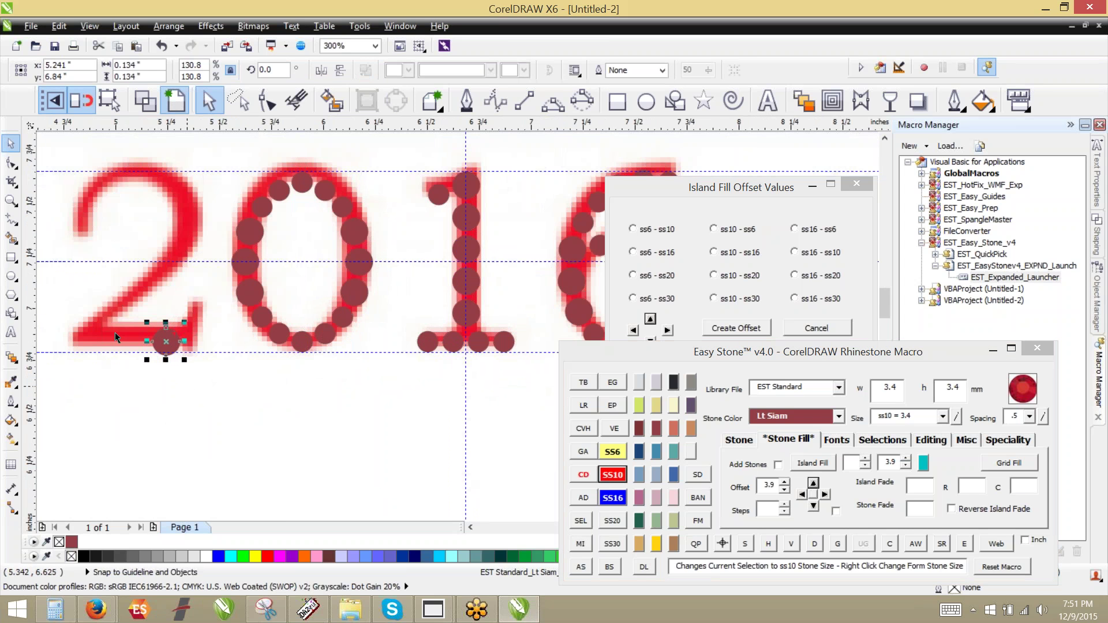
click(136, 362)
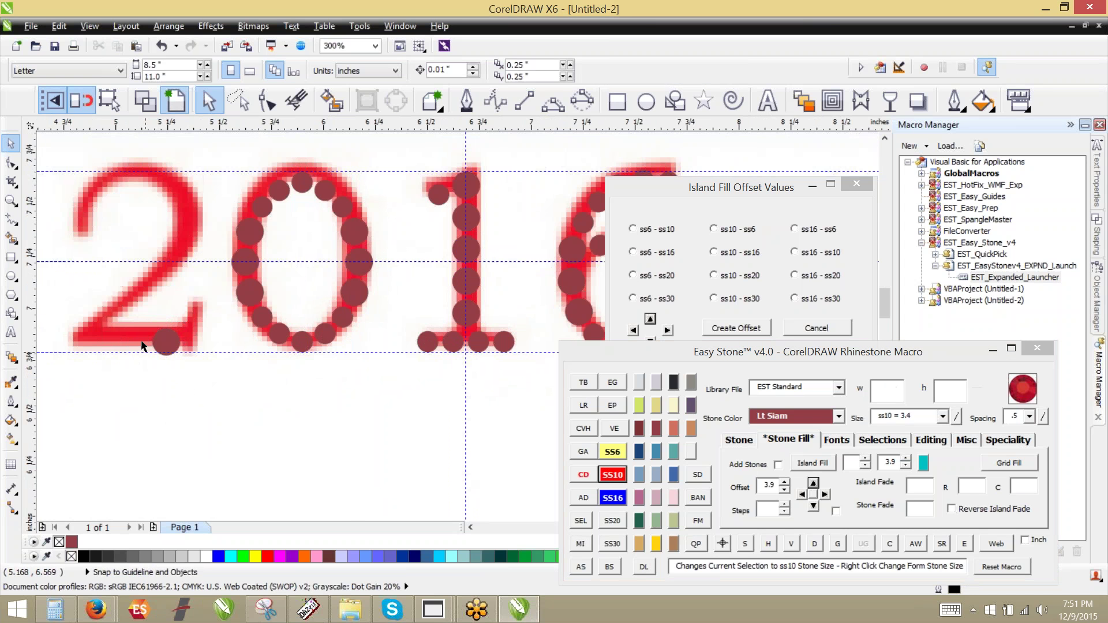
Align the bottom edge of the 2's ss10 base stone with the 0's bottom stone.
scroll(143, 347, up, 2)
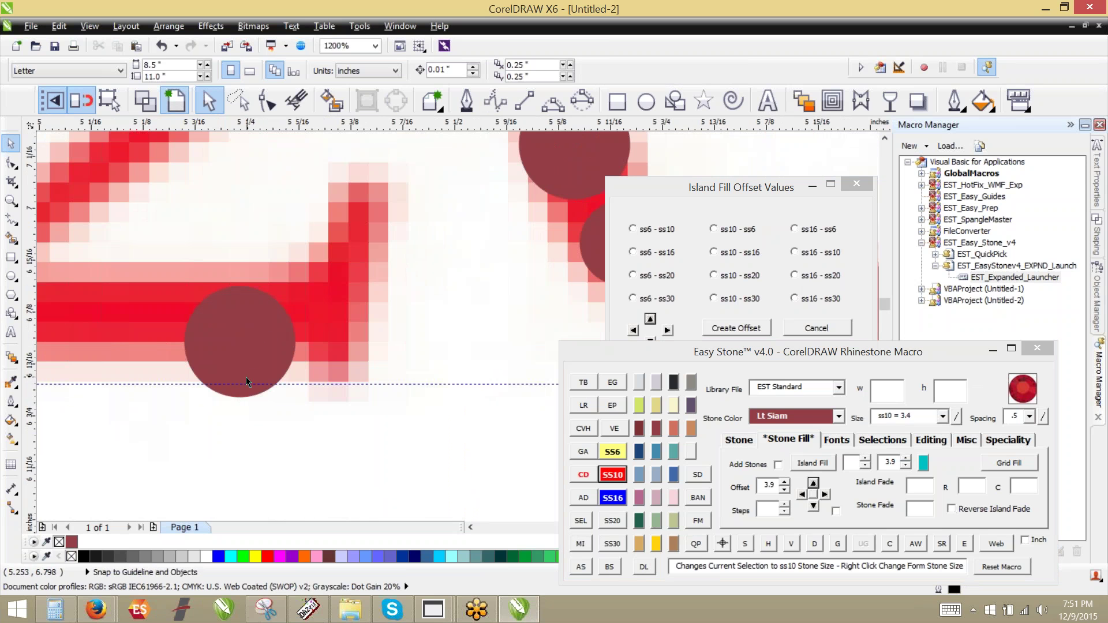
scroll(248, 355, down, 2)
click(246, 345)
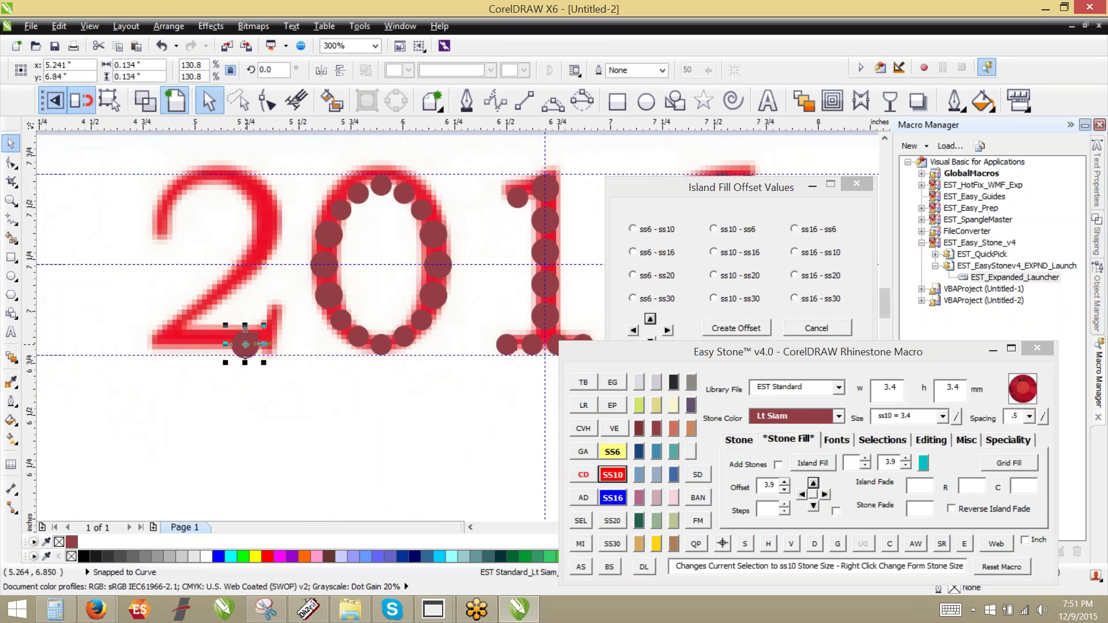
shift+click(381, 346)
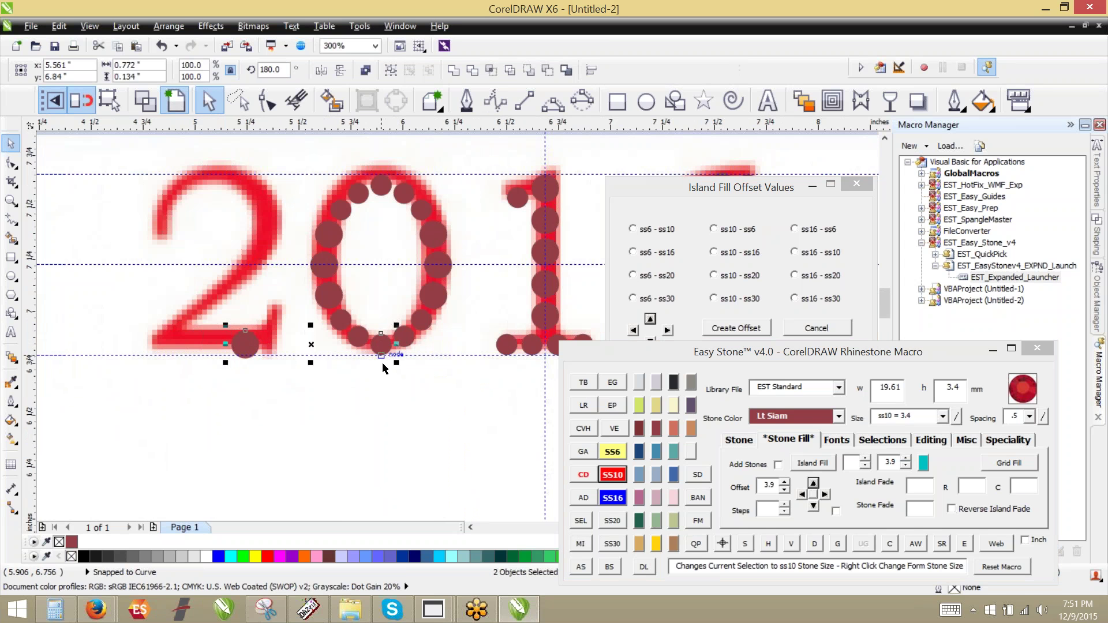
click(232, 346)
scroll(231, 352, up, 1)
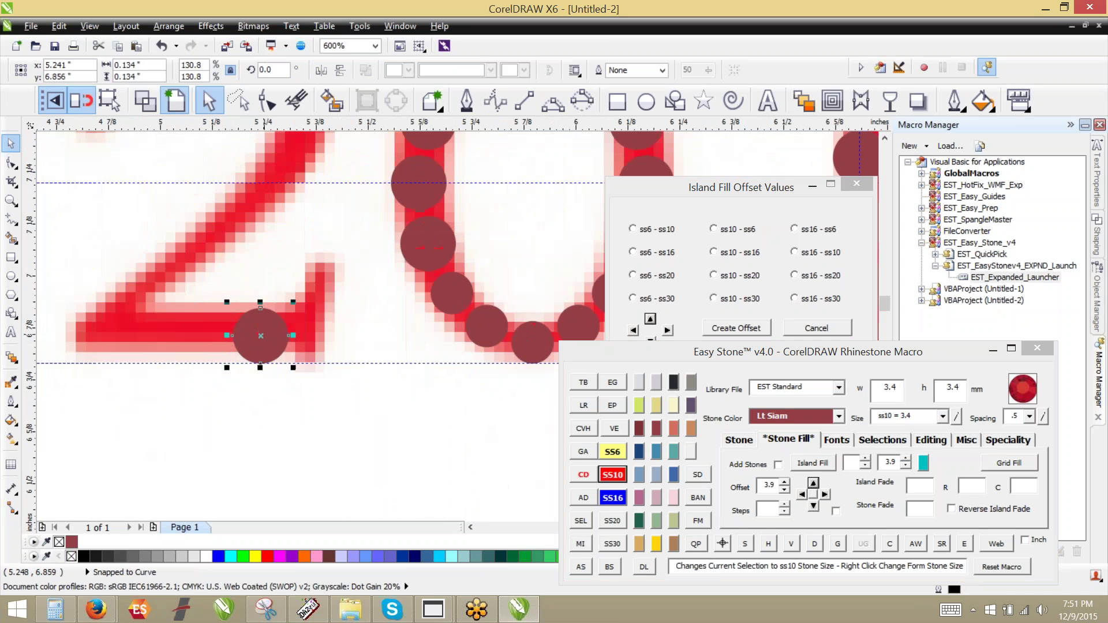
scroll(384, 364, down, 1)
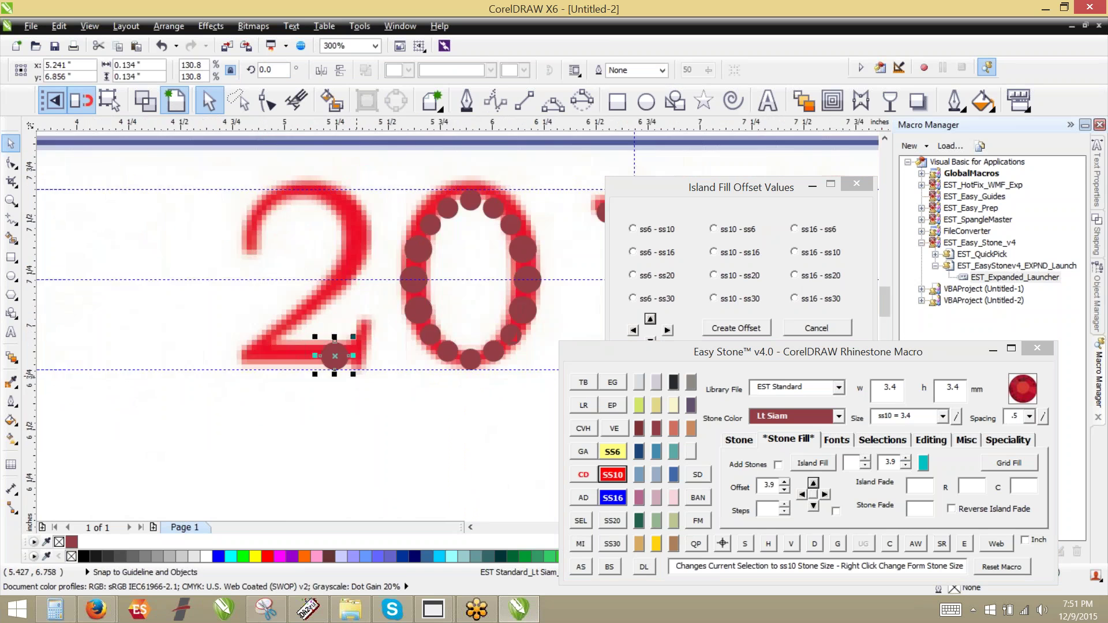
Shift the ss10 base stone against the 2's tail and offset three ss10 copies leftward along the 2's base.
scroll(398, 355, up, 1)
scroll(398, 354, up, 1)
mouse_move(347, 350)
mouse_down()
mouse_move(397, 351)
mouse_move(331, 352)
mouse_up()
scroll(541, 336, down, 1)
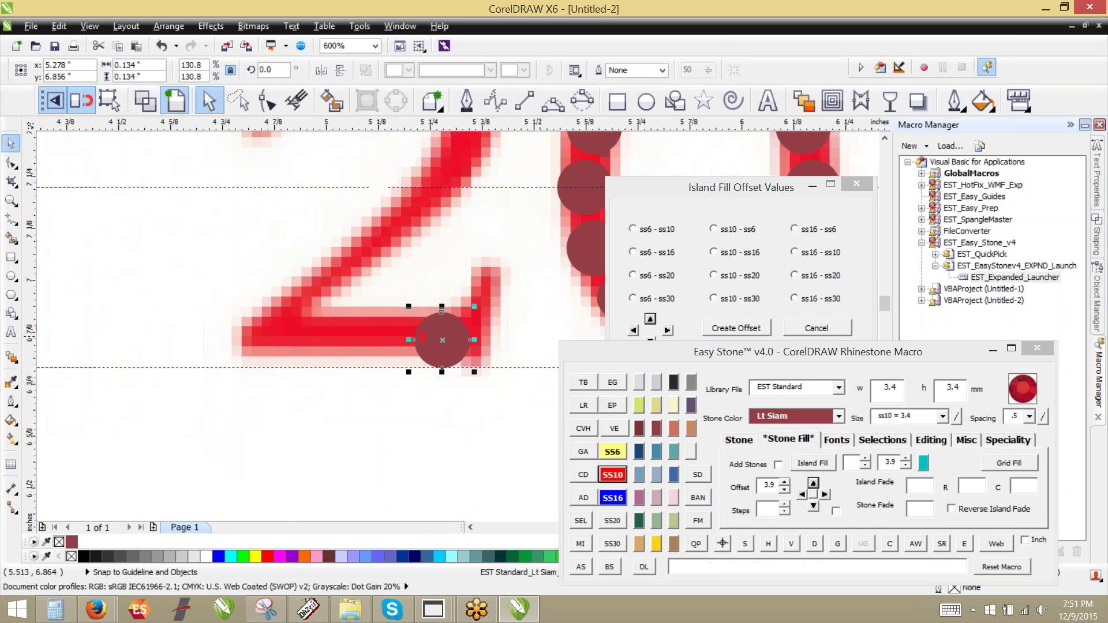
click(803, 496)
click(804, 496)
click(803, 495)
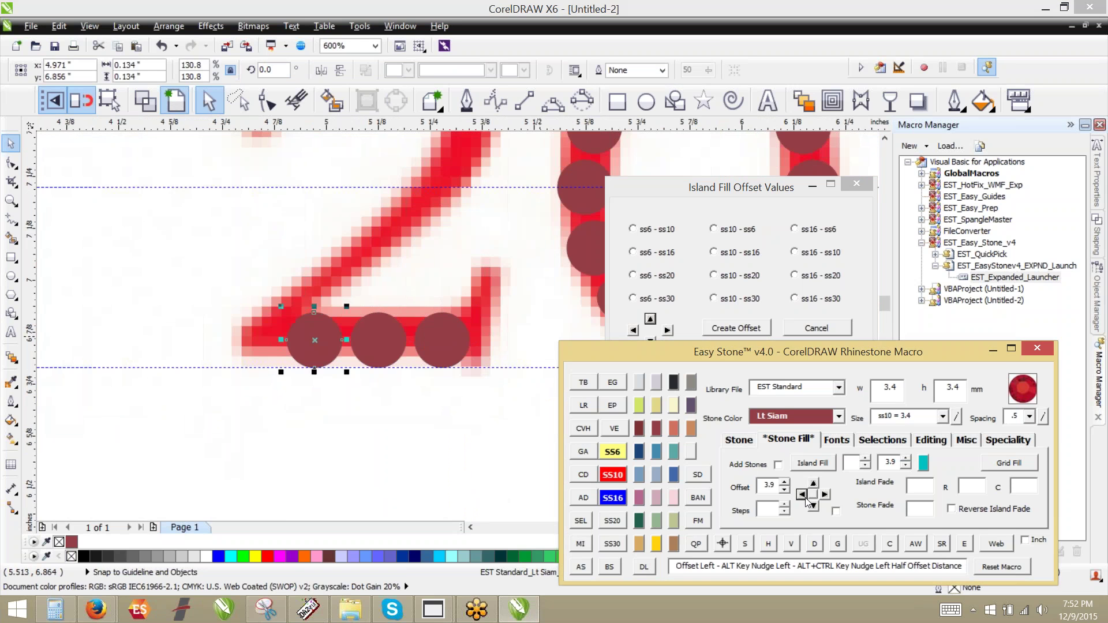
click(464, 420)
scroll(336, 303, down, 1)
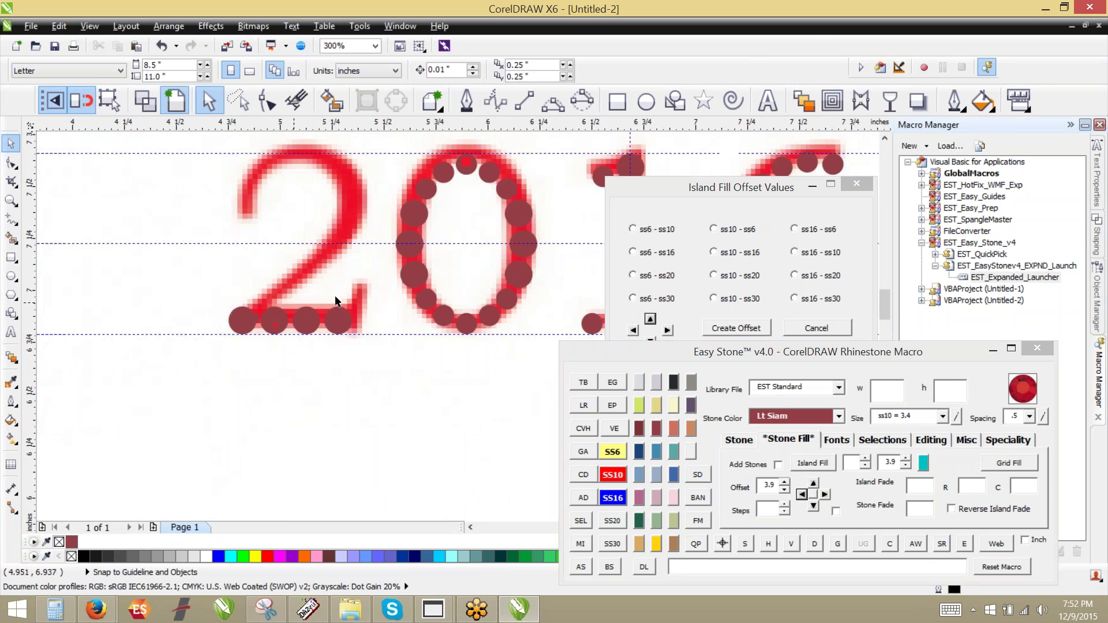
Copy an ss6 stone from the 0's bottom to the right end of the 2's base and add two more up the tail.
scroll(438, 279, up, 1)
drag(458, 366, 248, 389)
scroll(258, 328, up, 1)
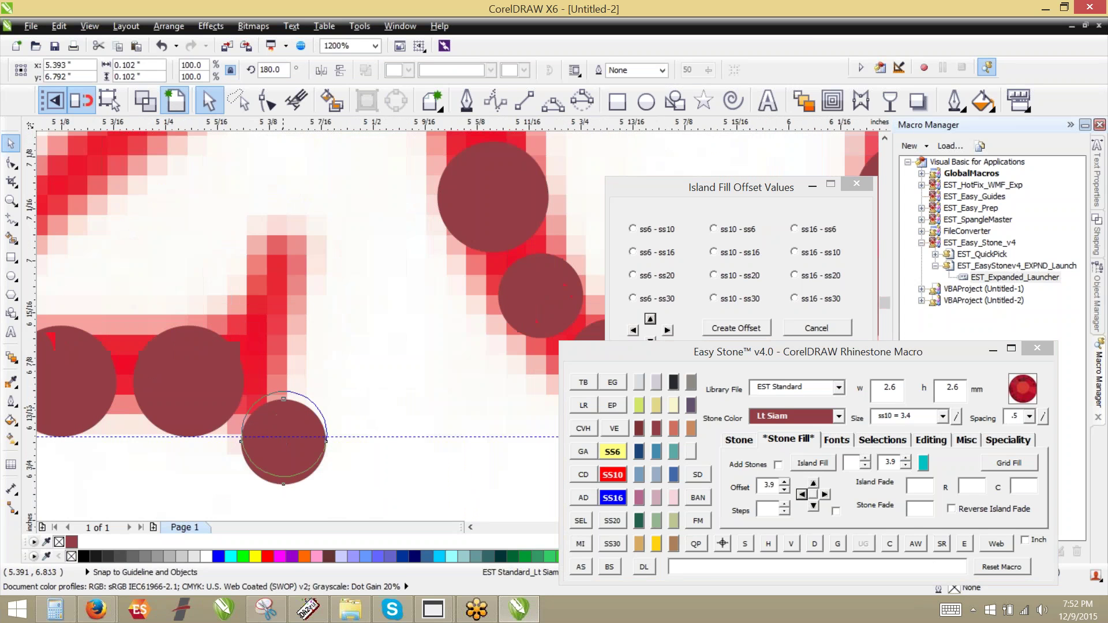
drag(283, 441, 316, 248)
scroll(367, 349, down, 1)
key(Escape)
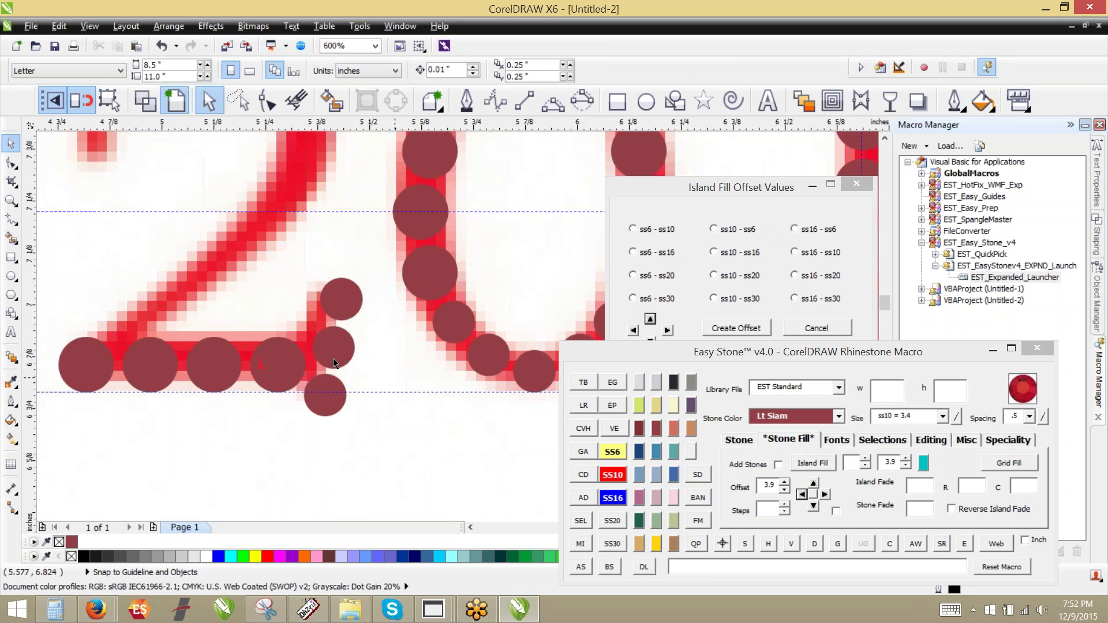
scroll(448, 374, down, 1)
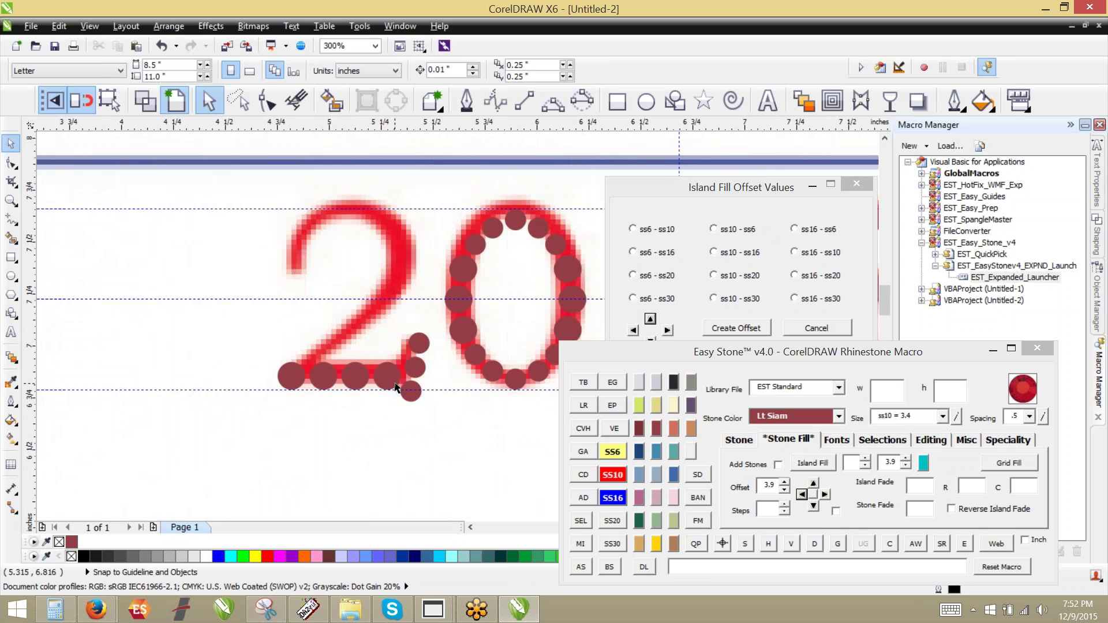
scroll(396, 386, up, 1)
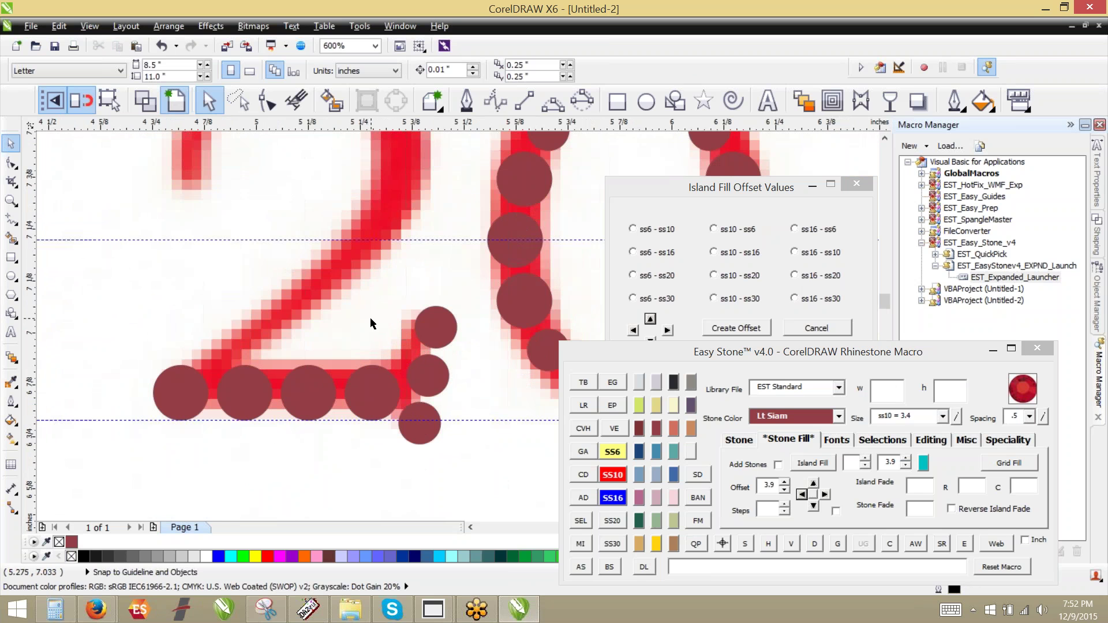
Copy the tail's upper ss6 stone to the foot of the 2's diagonal and center it between the first two base stones.
click(442, 327)
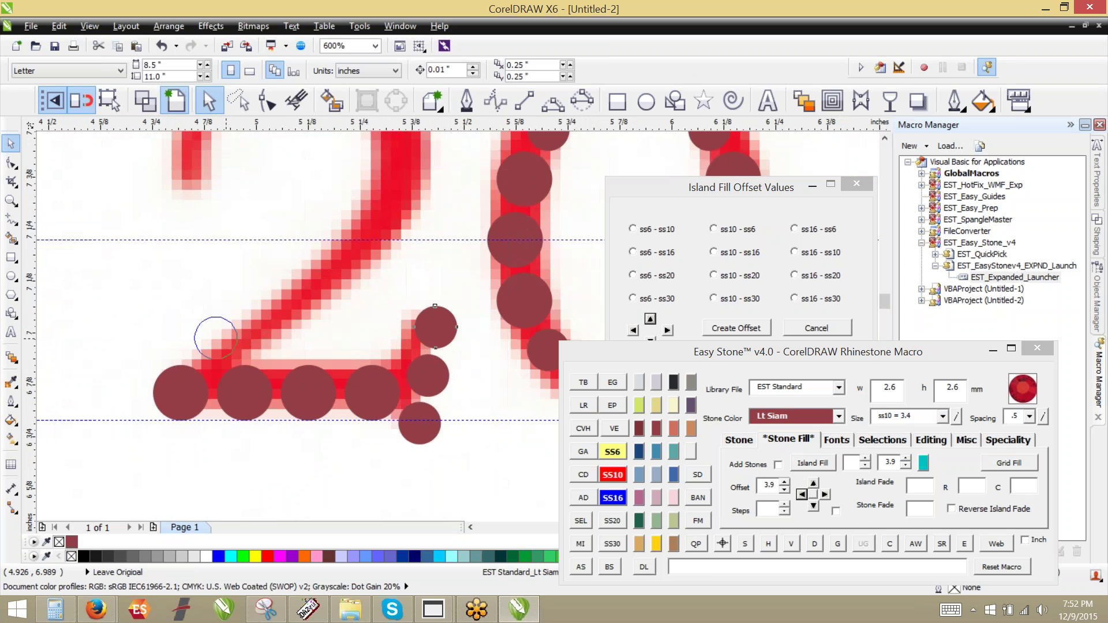
drag(223, 351, 227, 355)
scroll(213, 328, up, 1)
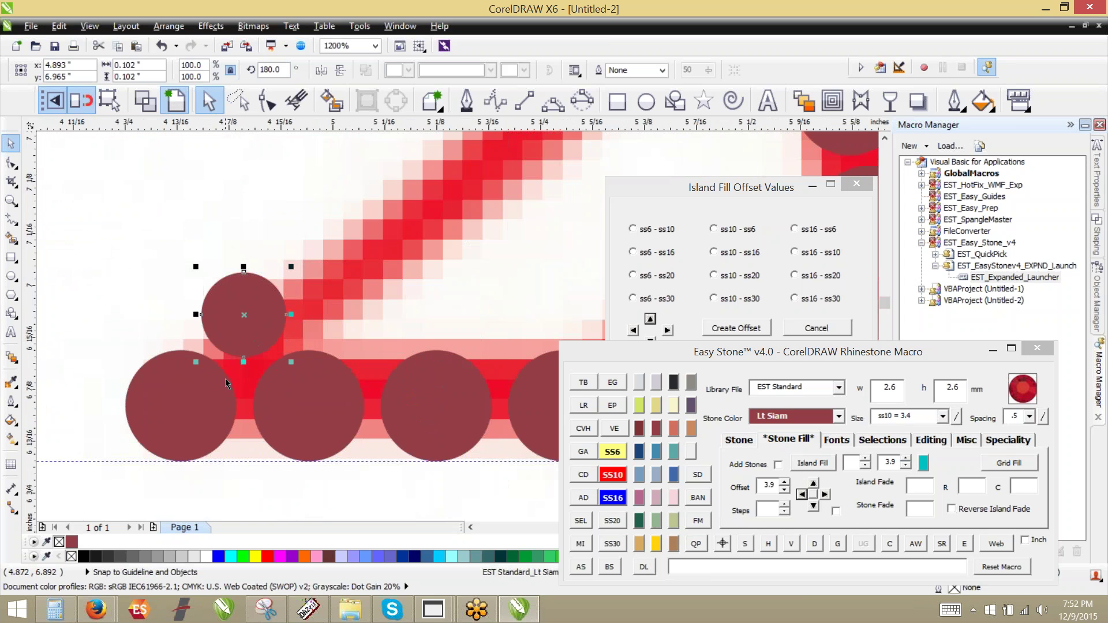
mouse_move(265, 349)
mouse_down()
mouse_move(319, 282)
mouse_move(339, 289)
mouse_move(342, 324)
mouse_move(259, 344)
mouse_move(247, 359)
mouse_up()
scroll(215, 461, down, 1)
scroll(303, 367, up, 1)
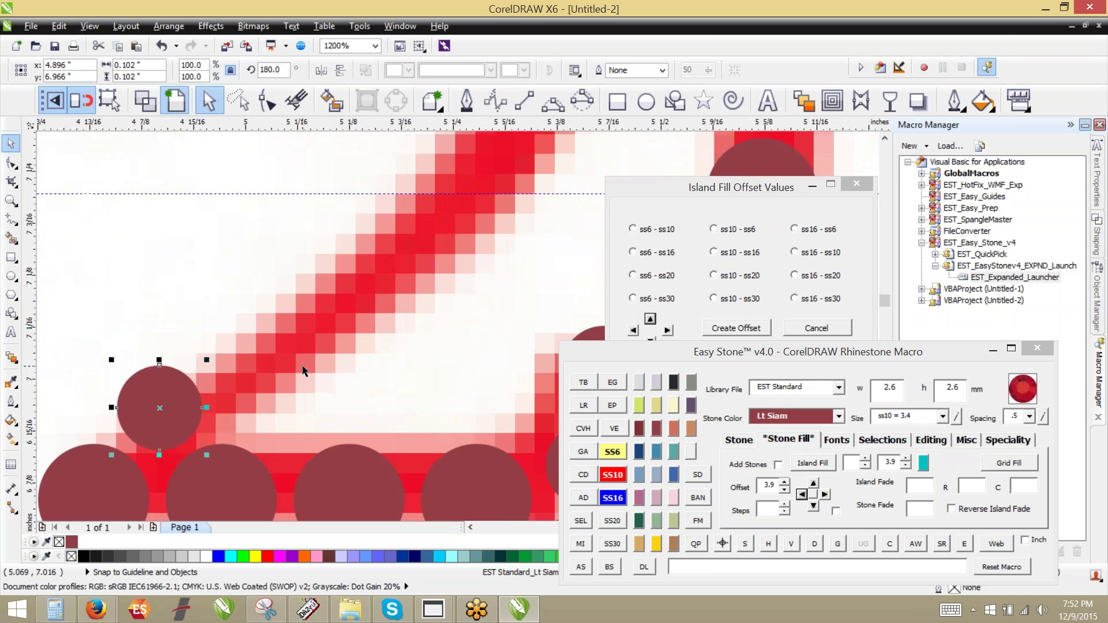
Copy three more ss6 stones up the 2's diagonal stroke, spaced about evenly.
drag(190, 403, 462, 231)
key(space)
key(space)
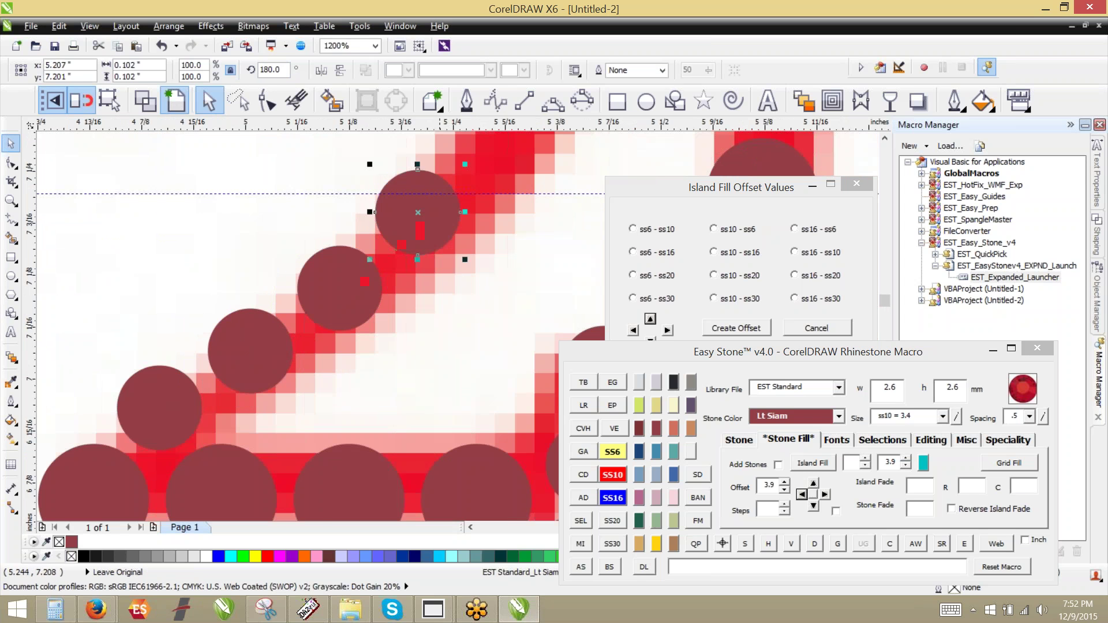
Copy the 2's right ss10 base stone four times, from the top of the diagonal around the right curve to the 2's crown.
scroll(449, 289, down, 1)
drag(426, 451, 460, 187)
key(space)
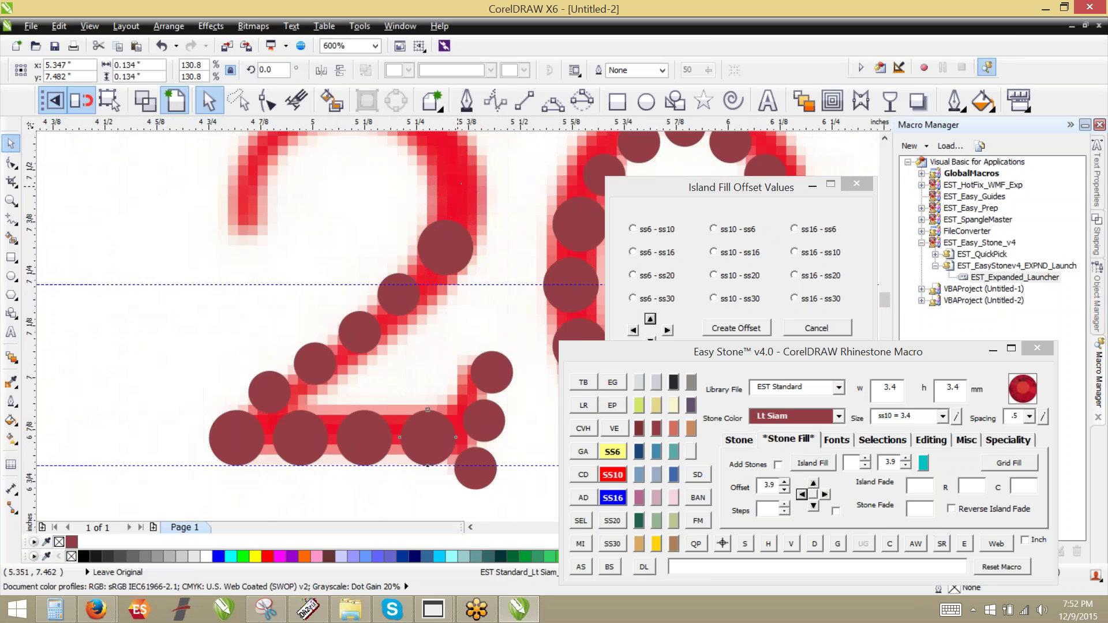
scroll(424, 217, up, 1)
mouse_move(460, 254)
mouse_down()
mouse_move(450, 199)
mouse_move(328, 154)
mouse_up()
key(space)
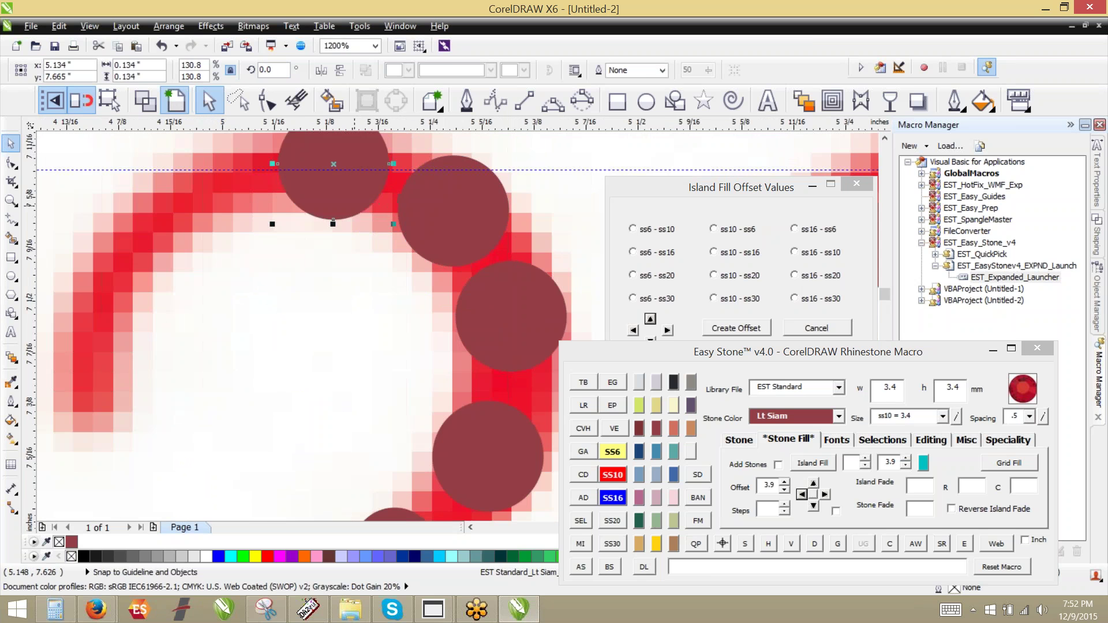
Copy three ss6 stones around the 2's upper-left arc, ending at the stroke's tip.
scroll(328, 153, down, 1)
key(Escape)
drag(384, 398, 242, 298)
key(space)
key(space)
key(Escape)
scroll(199, 271, down, 1)
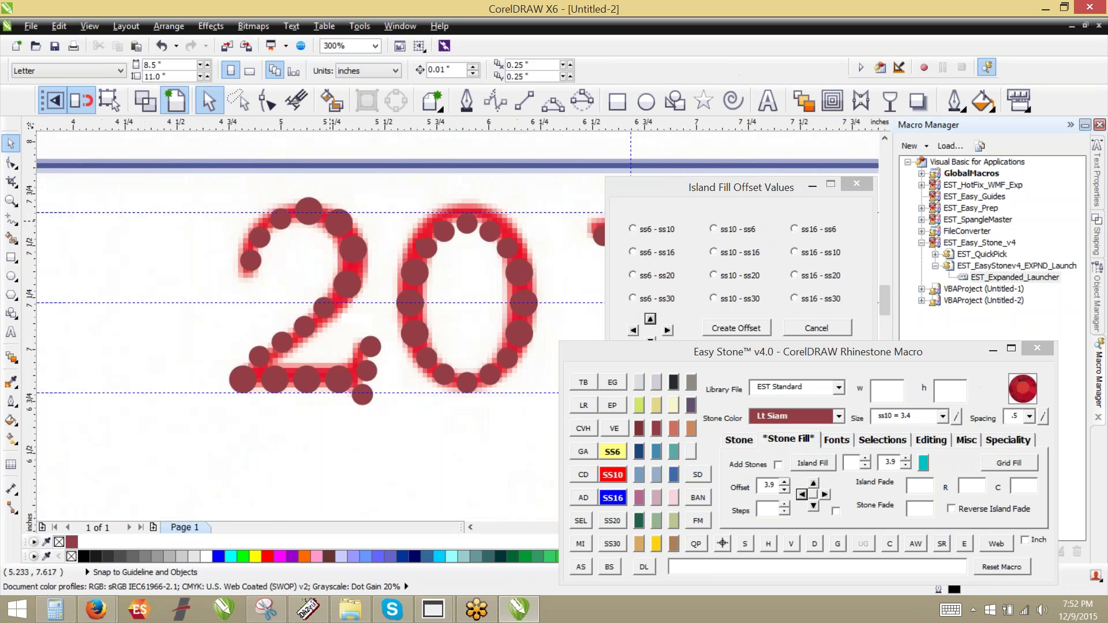
Align the top edge of the 2's crown ss10 stone with the 0's top stone.
click(308, 200)
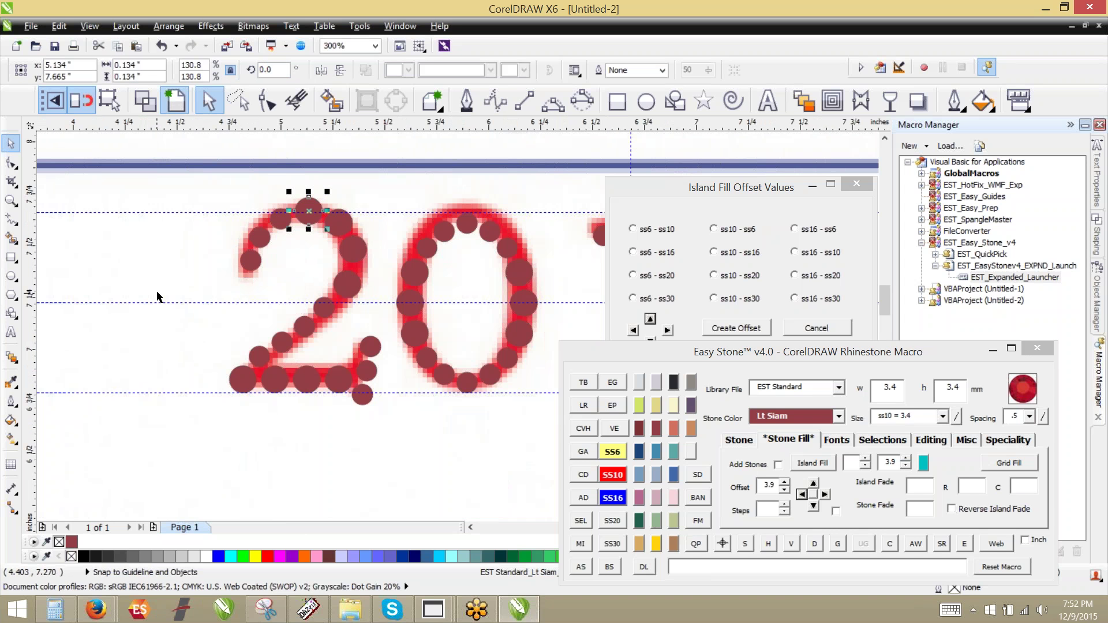
shift+click(472, 233)
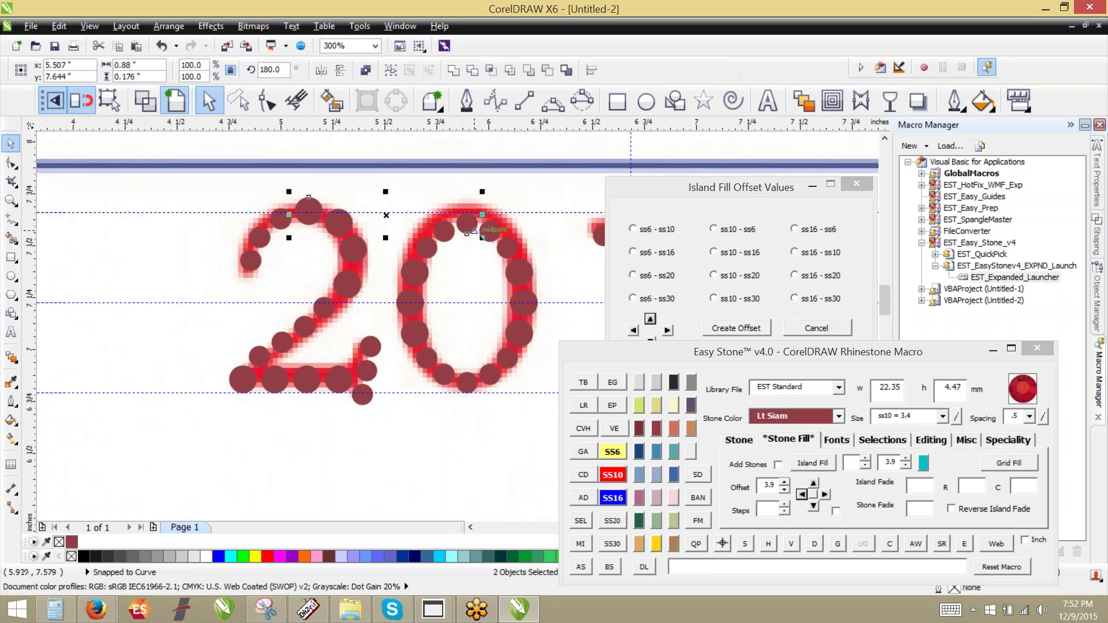
click(282, 270)
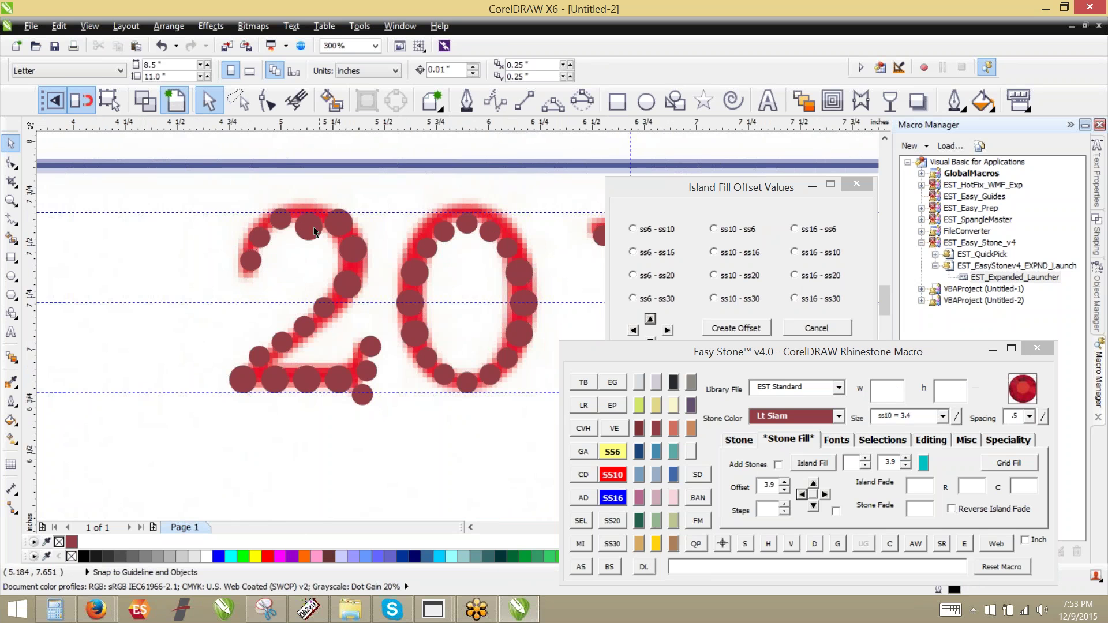
Move the three ss6 stones of the 2's upper-left arc downward to follow the lowered crown stone.
scroll(313, 232, up, 3)
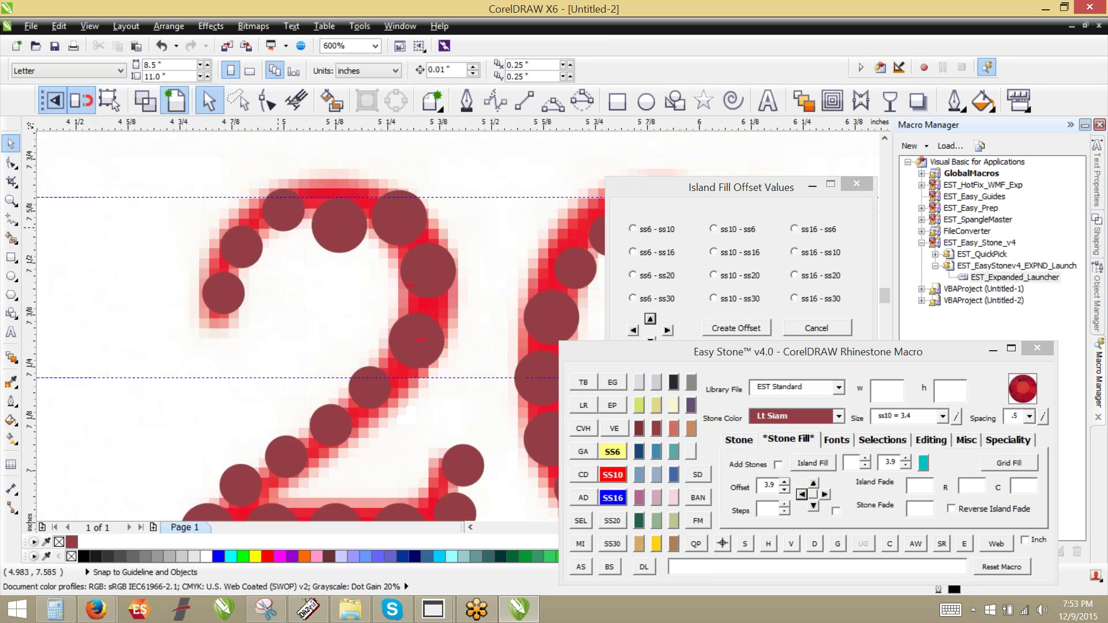
drag(284, 220, 286, 271)
drag(205, 280, 206, 311)
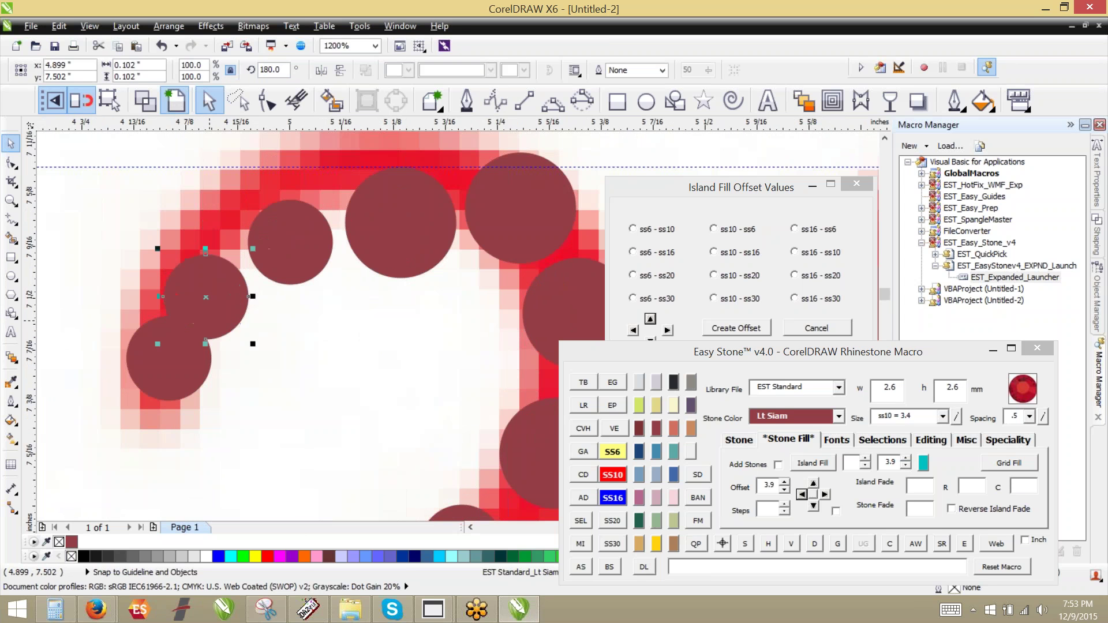
drag(167, 379, 167, 415)
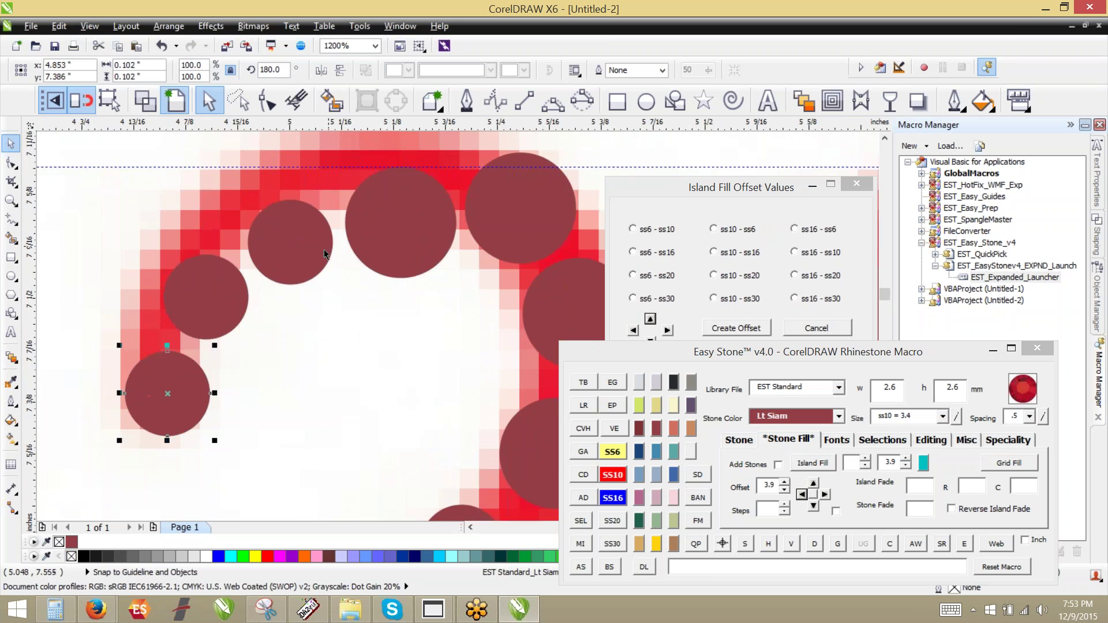
drag(295, 246, 293, 237)
scroll(213, 212, down, 1)
scroll(430, 263, up, 1)
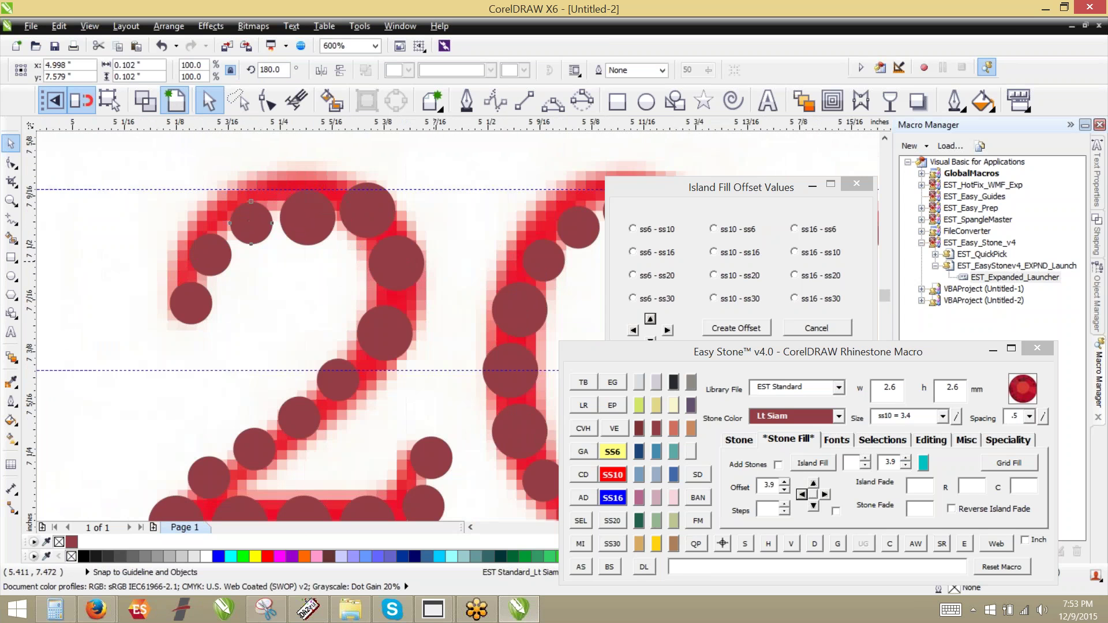
Delete the ss10 stone beside the 2's crown stone and shift the two ss10 stones below it inward and upward.
click(355, 176)
key(Delete)
drag(374, 250, 320, 220)
drag(360, 382, 352, 365)
scroll(398, 209, down, 1)
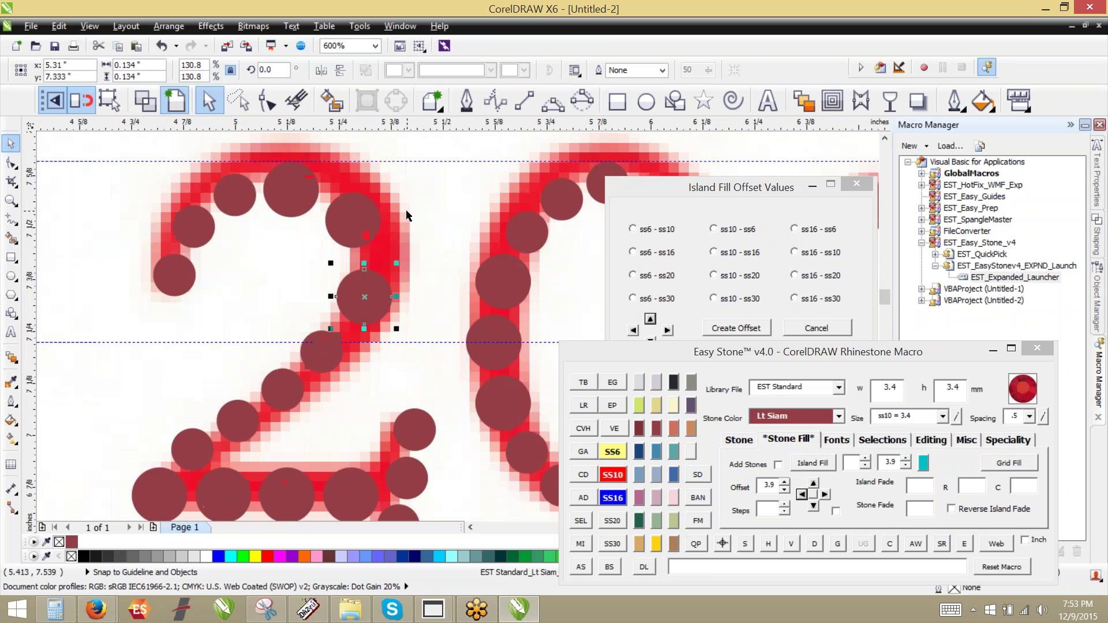
Reposition the 2's ss10 and ss6 arc stones one by one, shifting them clockwise to close the gap from the removed stone.
scroll(363, 285, up, 1)
drag(364, 287, 361, 303)
drag(357, 197, 378, 232)
scroll(481, 324, down, 1)
scroll(380, 195, up, 1)
drag(307, 221, 349, 233)
drag(195, 230, 243, 205)
drag(128, 311, 166, 260)
drag(95, 395, 107, 327)
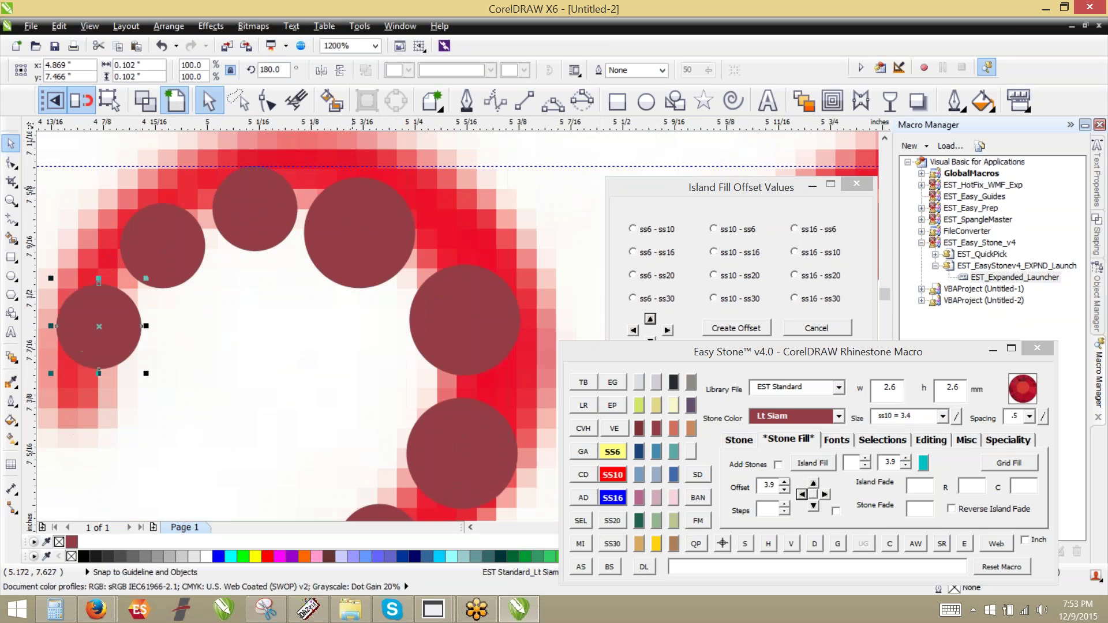
Select the 2's arc and diagonal stones with the Freehand Pick tool and distribute them evenly.
scroll(352, 185, down, 1)
scroll(353, 184, down, 1)
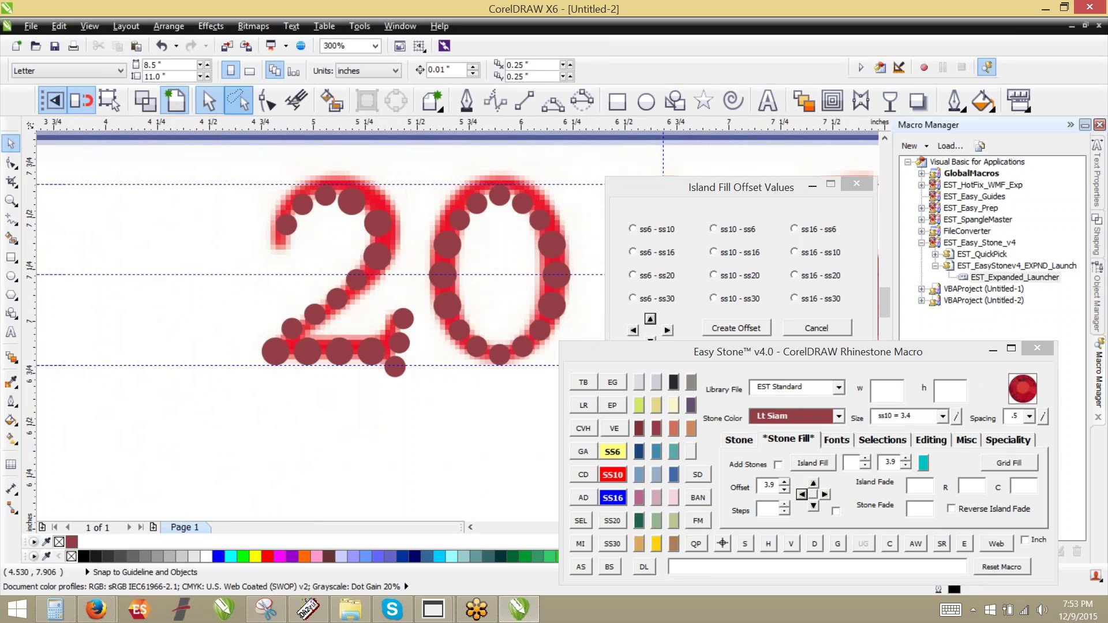
click(239, 101)
mouse_move(225, 221)
mouse_down()
mouse_move(430, 235)
mouse_move(398, 289)
mouse_move(278, 345)
mouse_move(242, 323)
mouse_up()
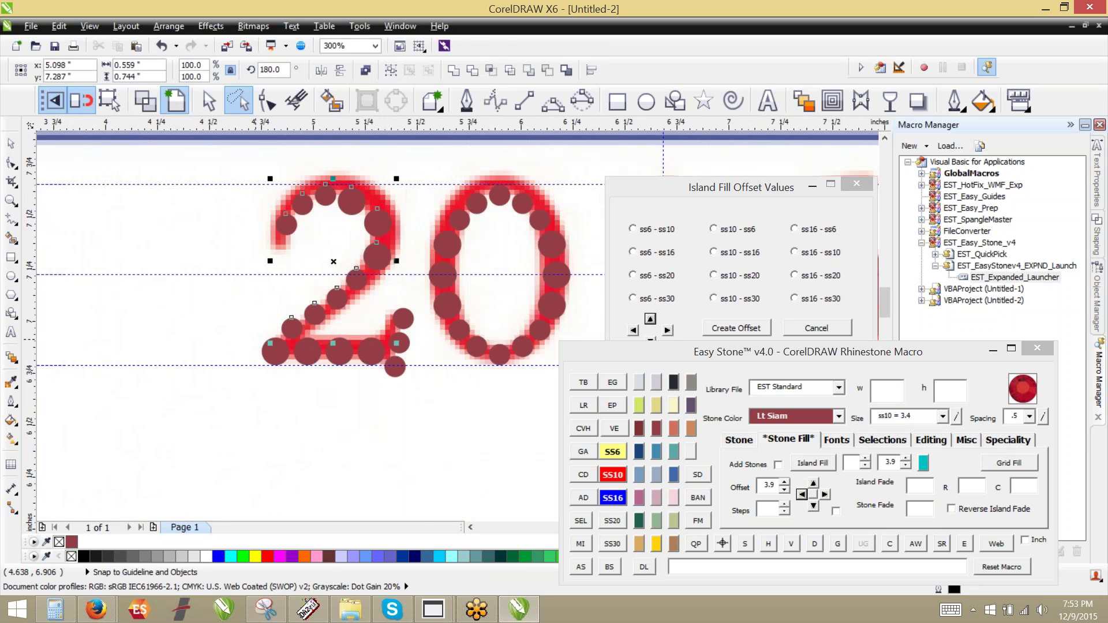
click(815, 544)
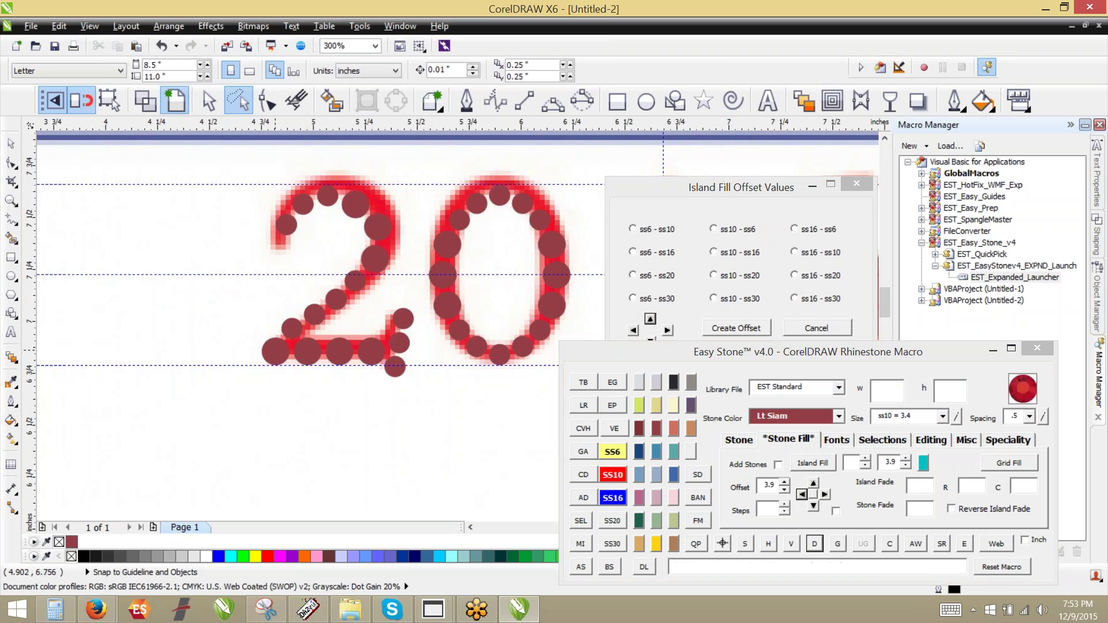
Copy all the 2016 stones to the empty area below the artwork and add a weedbox behind the copy.
scroll(267, 312, down, 4)
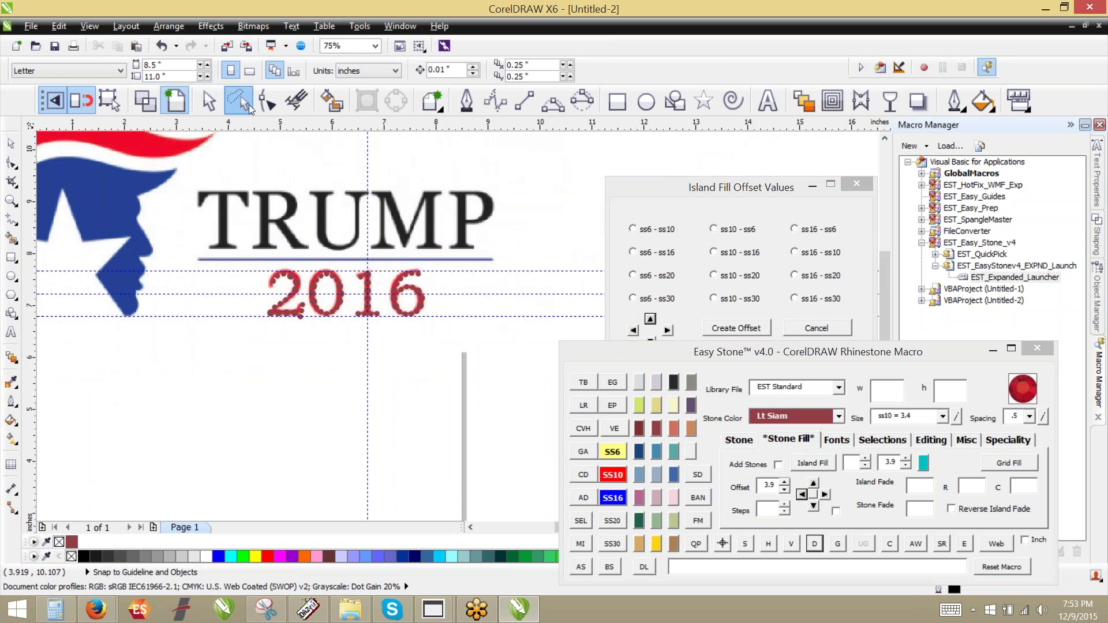
click(209, 101)
drag(221, 359, 464, 263)
drag(413, 294, 554, 430)
click(915, 543)
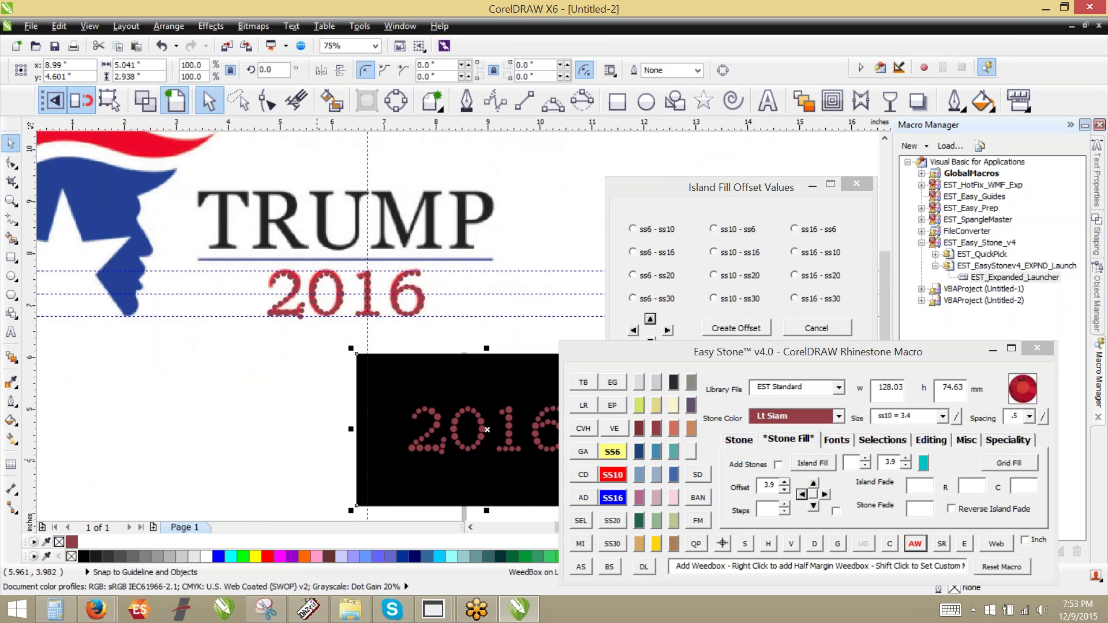
click(240, 402)
scroll(346, 366, down, 2)
scroll(347, 366, right, 2)
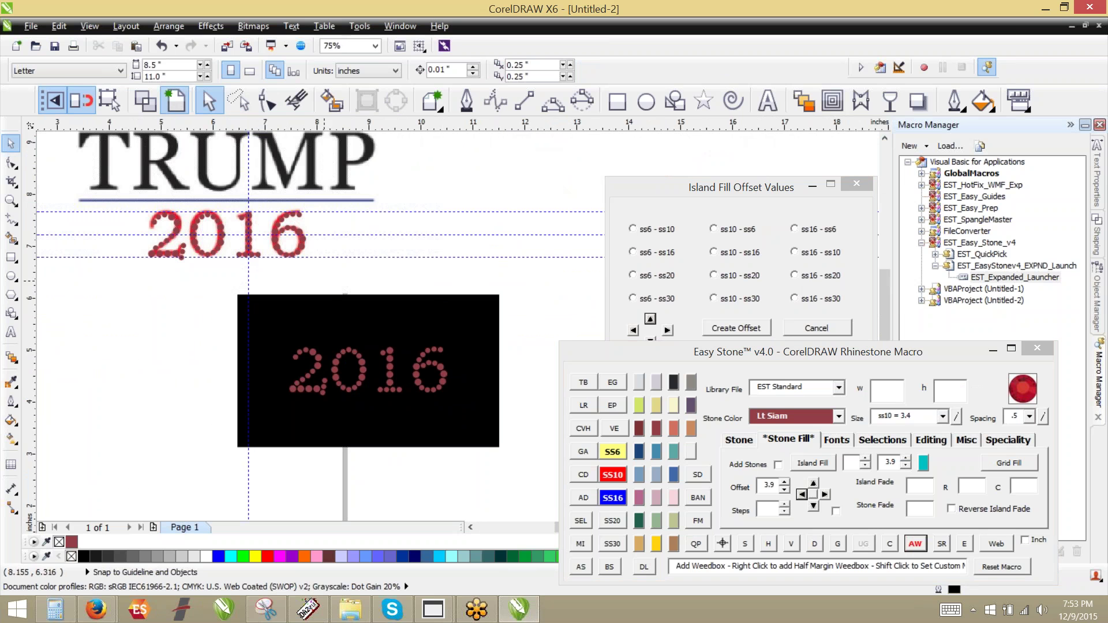
Nudge the copied 0's stones about 0.05 inch to the right to even out the digit spacing.
drag(325, 283, 372, 403)
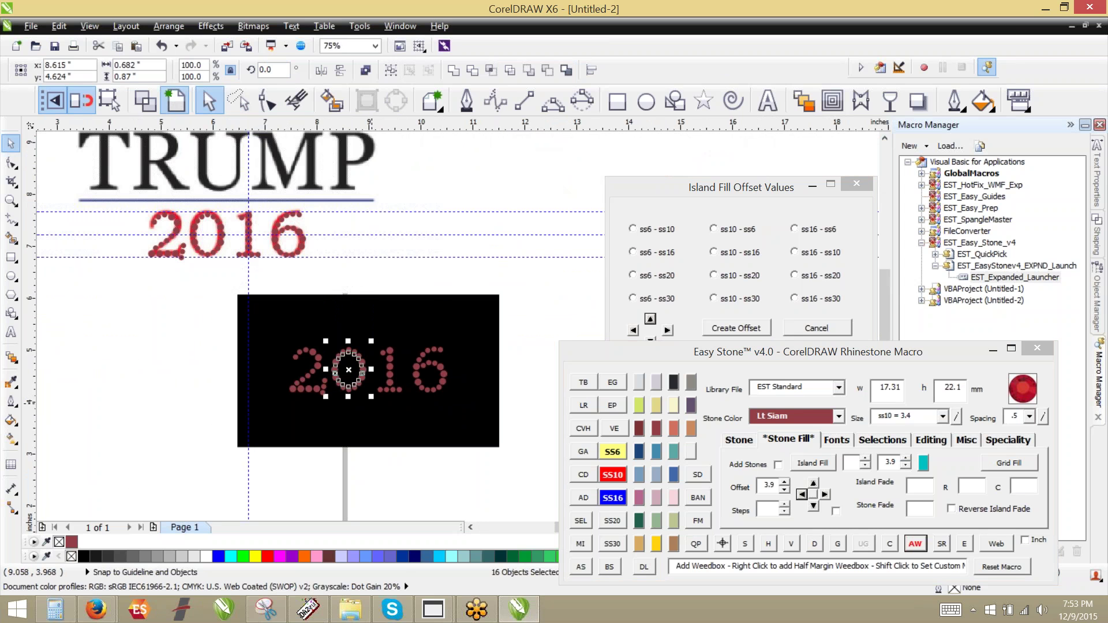
key(Right)
key(Right)
key(Right)
key(Right)
key(Right)
key(Right)
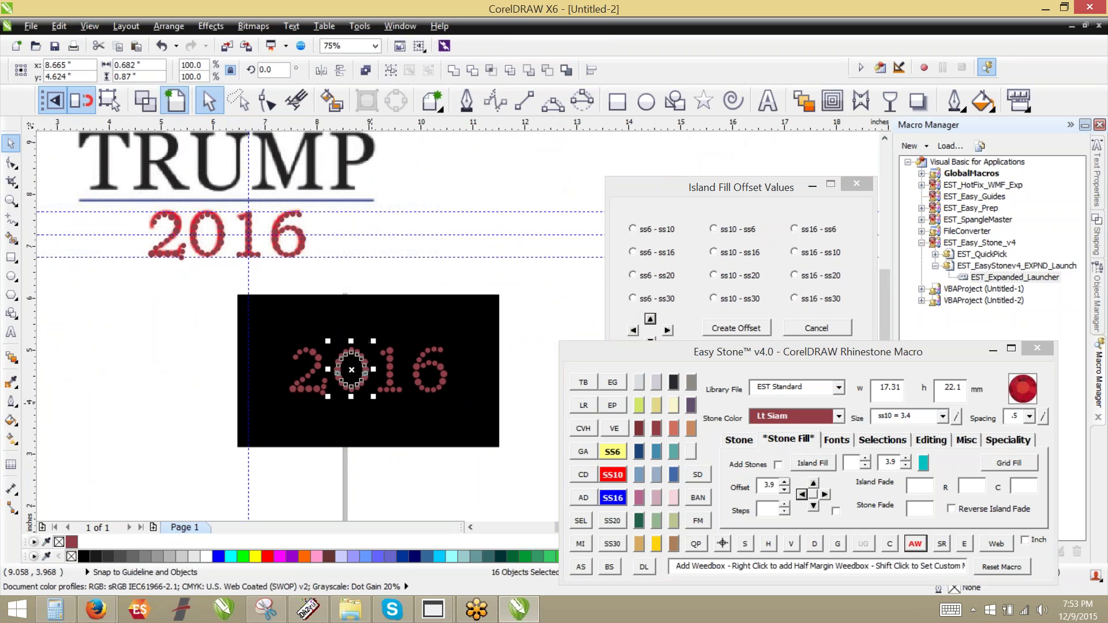
Nudge the copied 6's stones slightly left toward the 1.
click(521, 323)
drag(526, 304, 409, 426)
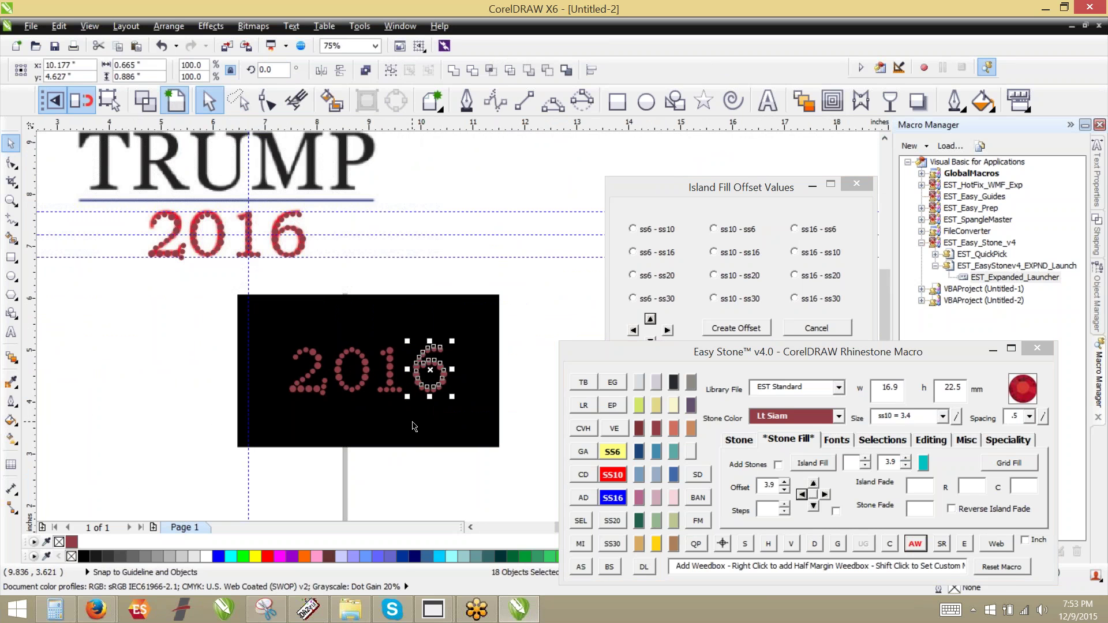
key(Left)
key(Left)
key(Left)
key(Left)
key(Left)
key(Left)
key(Escape)
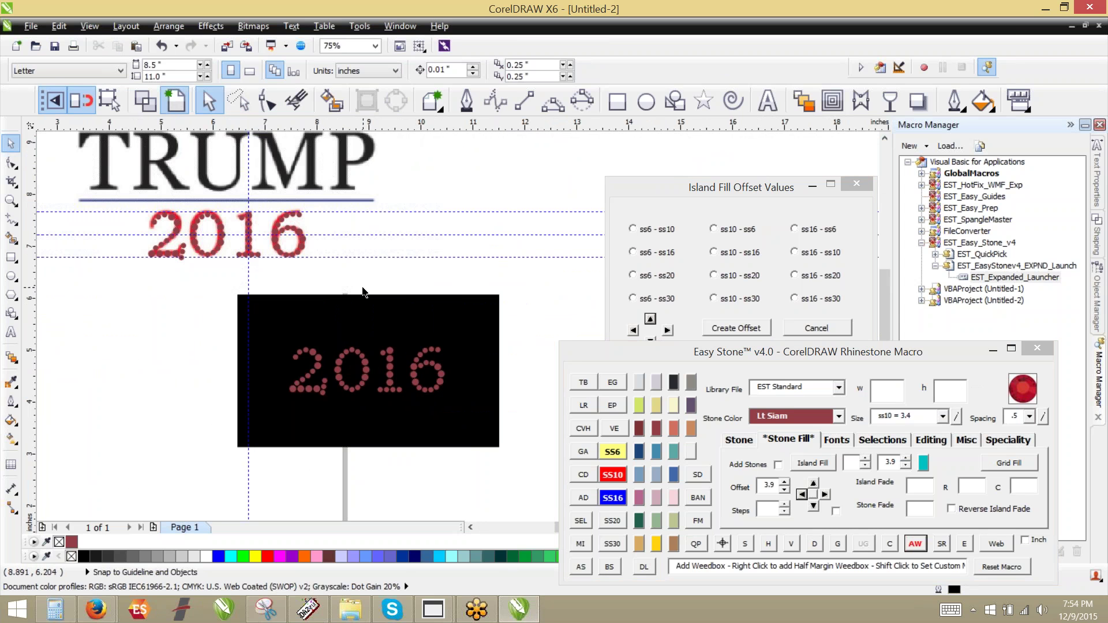
Delete the original set of stones lying over the red 2016 artwork.
drag(137, 309, 321, 209)
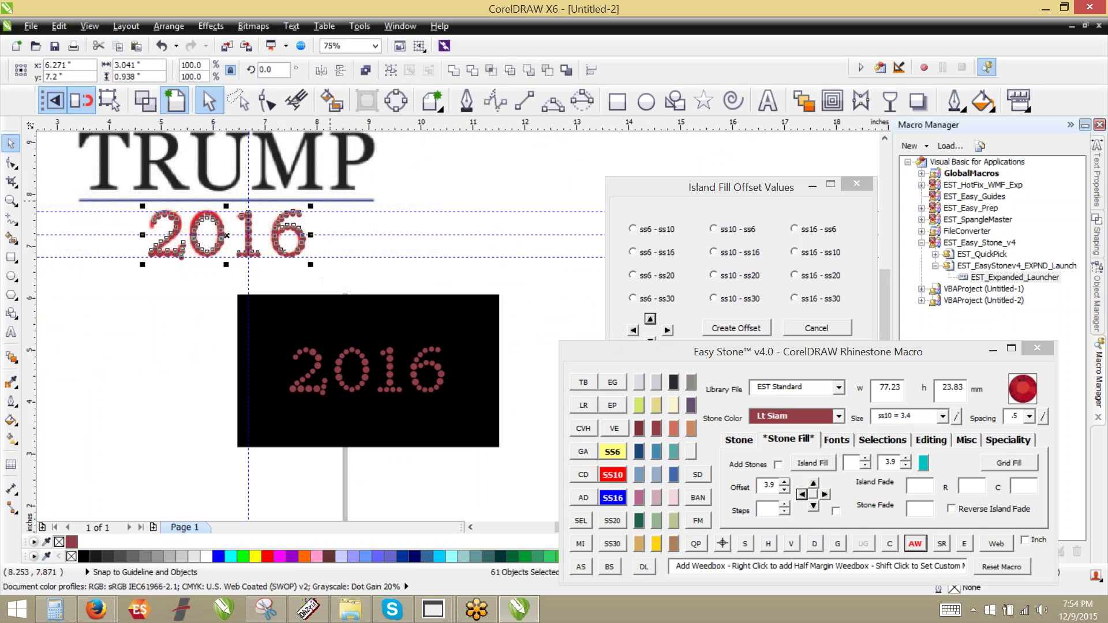
key(Delete)
scroll(490, 332, down, 1)
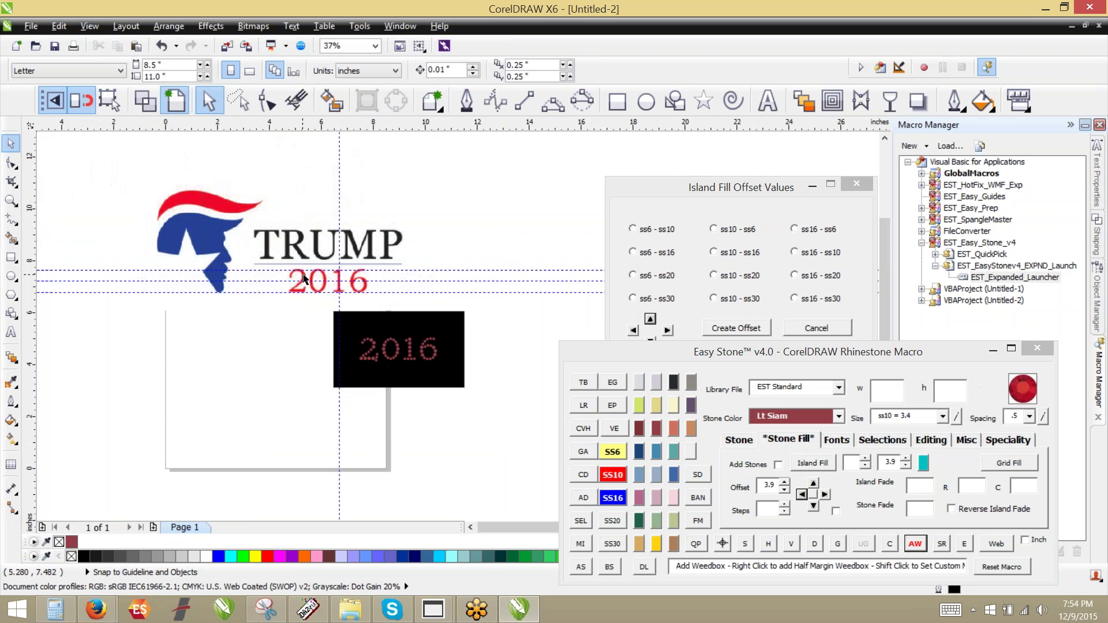
Place an ss16 Cobalt Blue stone at the left end of the blue underline beneath TRUMP.
scroll(310, 247, up, 3)
scroll(310, 248, down, 2)
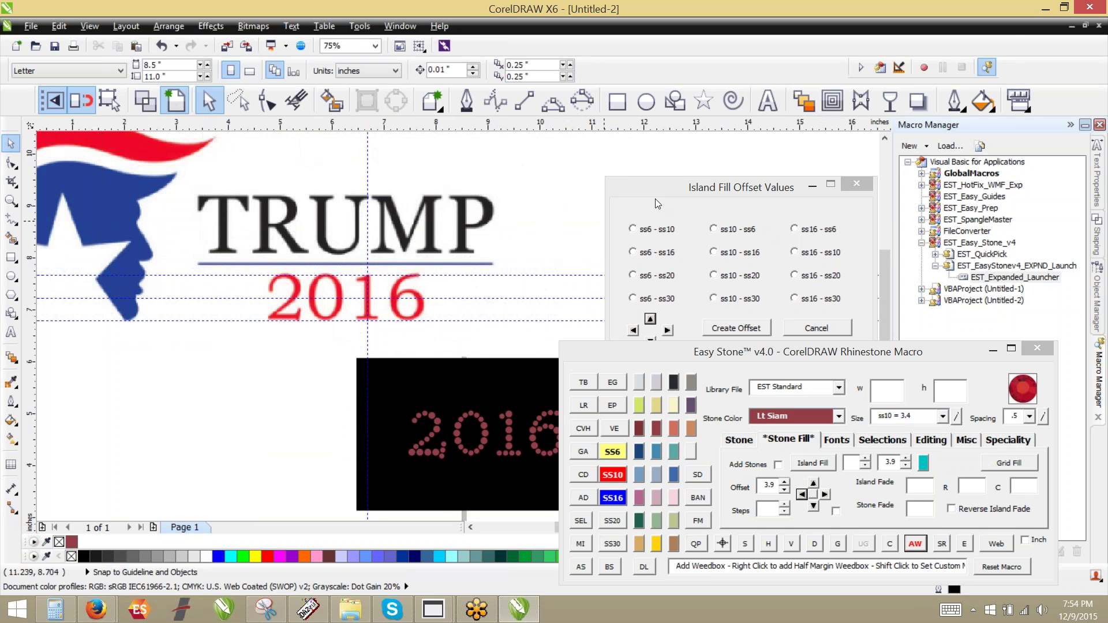
click(609, 499)
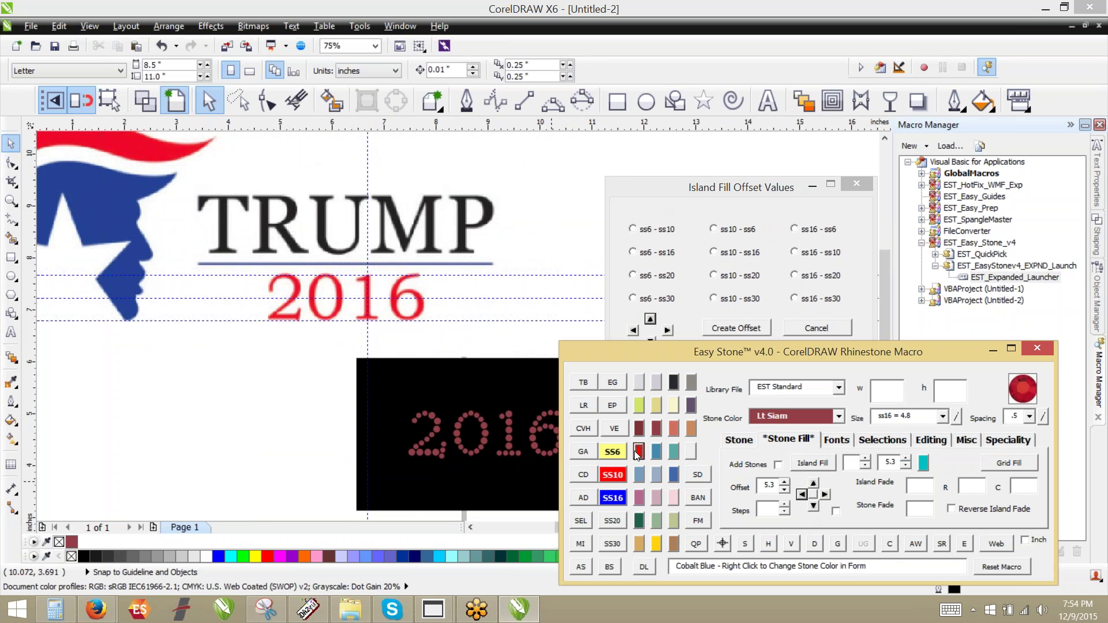
click(637, 453)
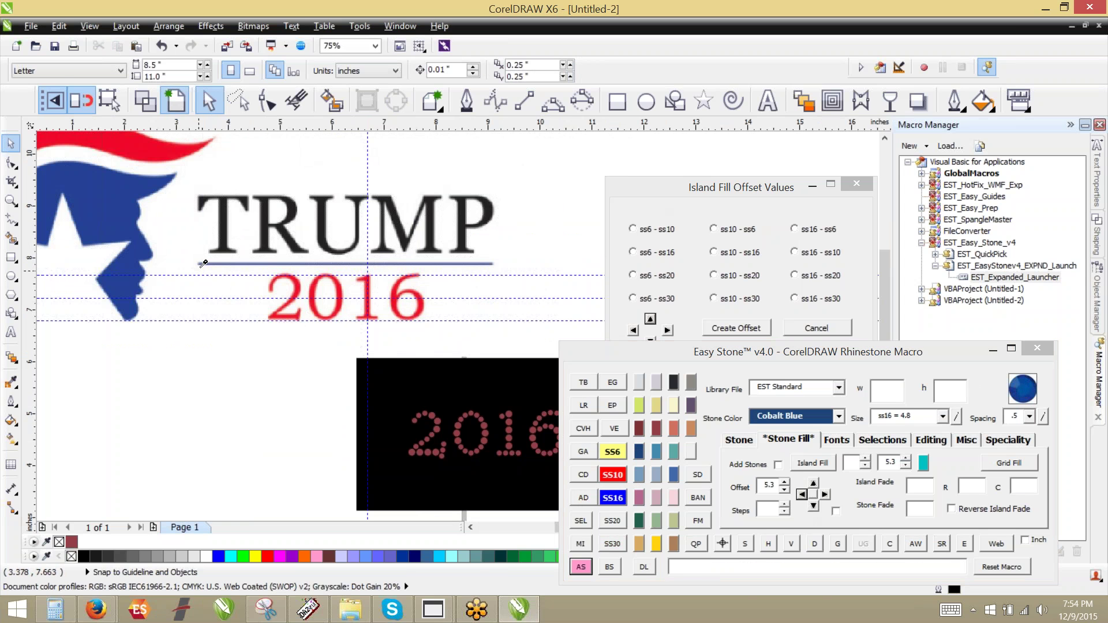
click(204, 264)
scroll(202, 266, up, 2)
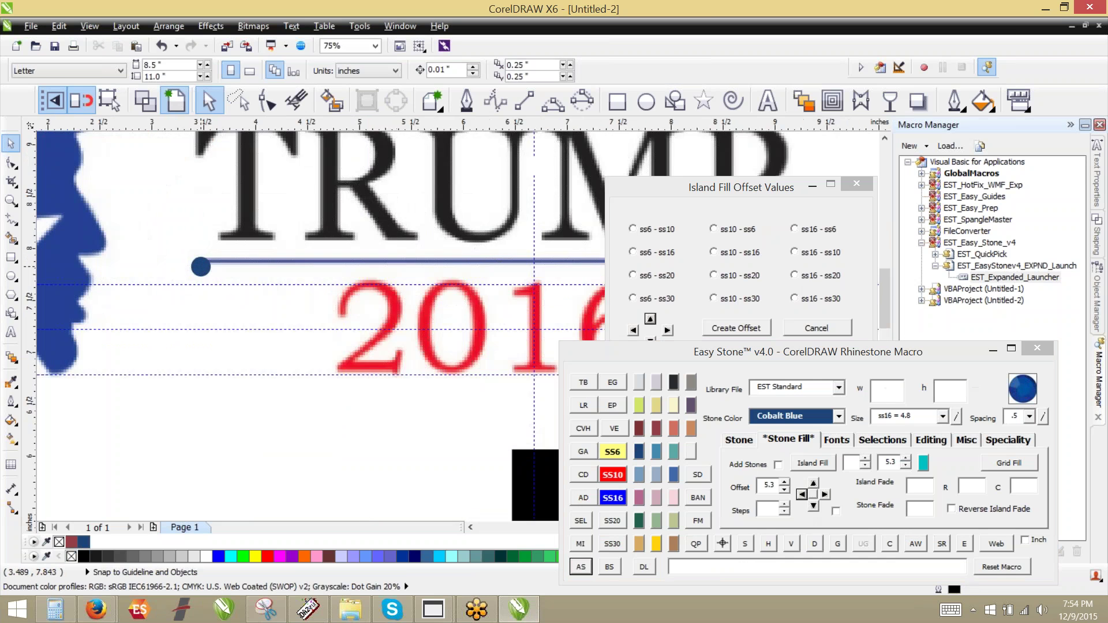
scroll(203, 266, up, 2)
click(201, 267)
scroll(213, 268, down, 2)
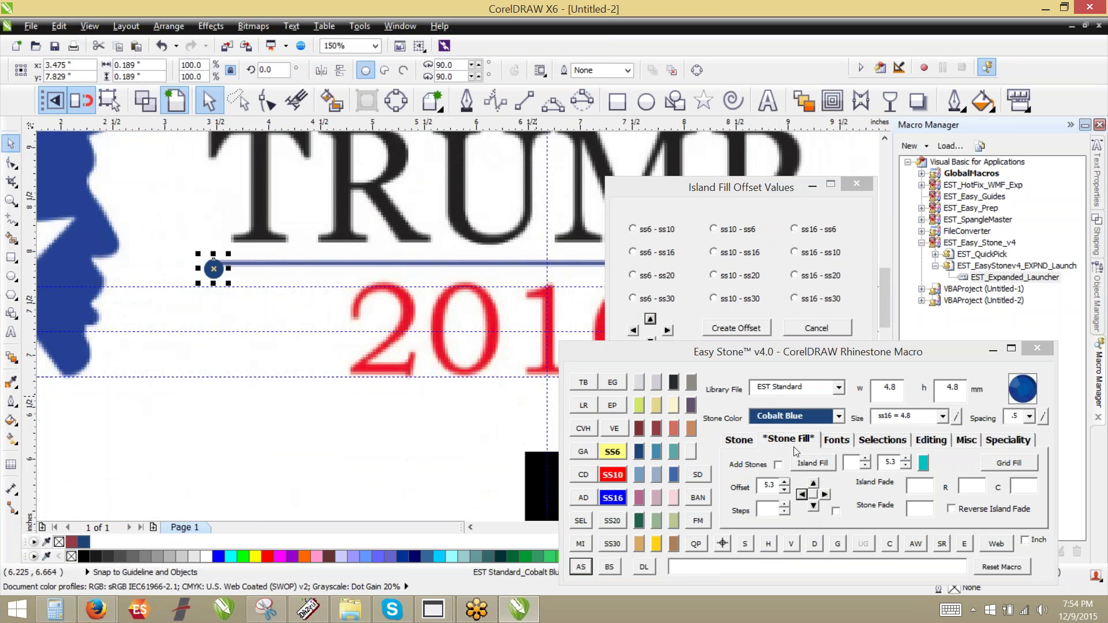
Repeat the Cobalt Blue stone to the right along the underline with 20 steps at the 5.3 offset.
click(798, 441)
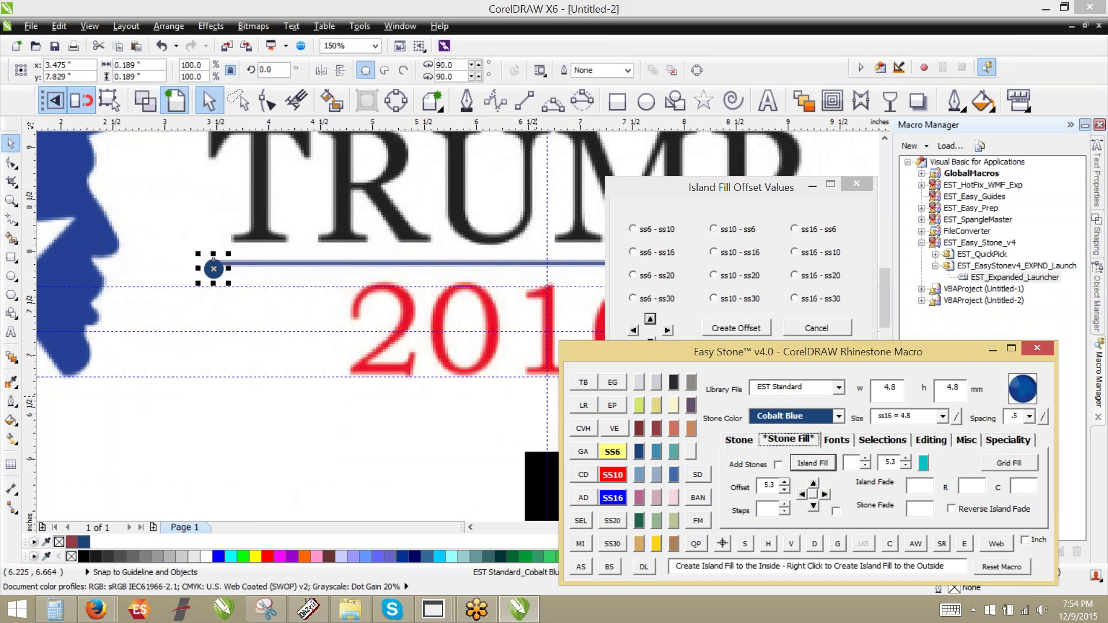
click(766, 509)
text(20)
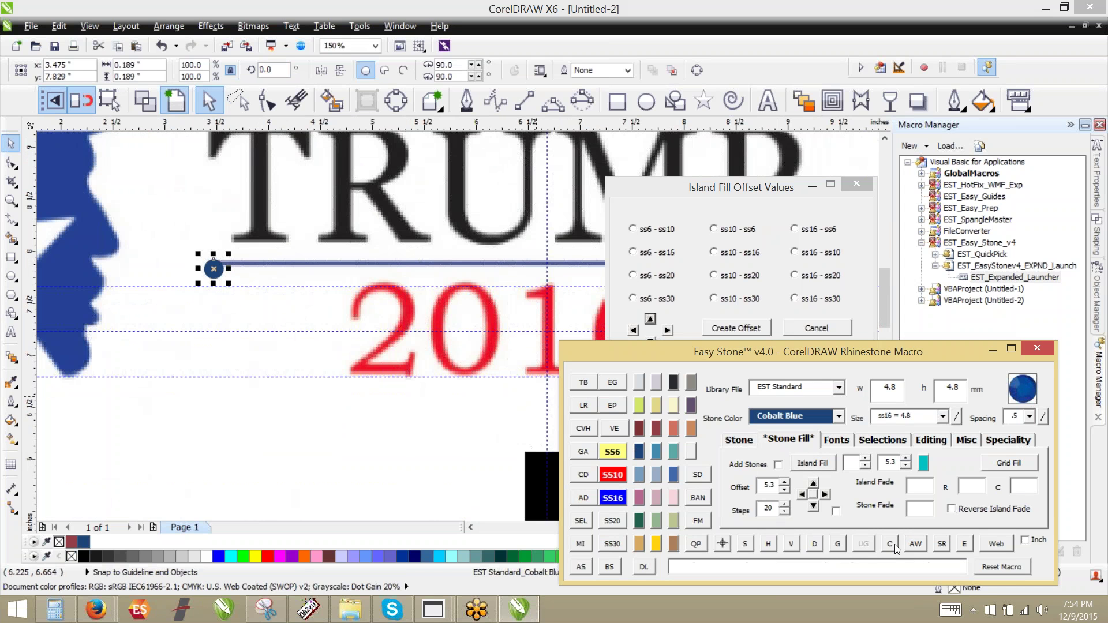
click(825, 495)
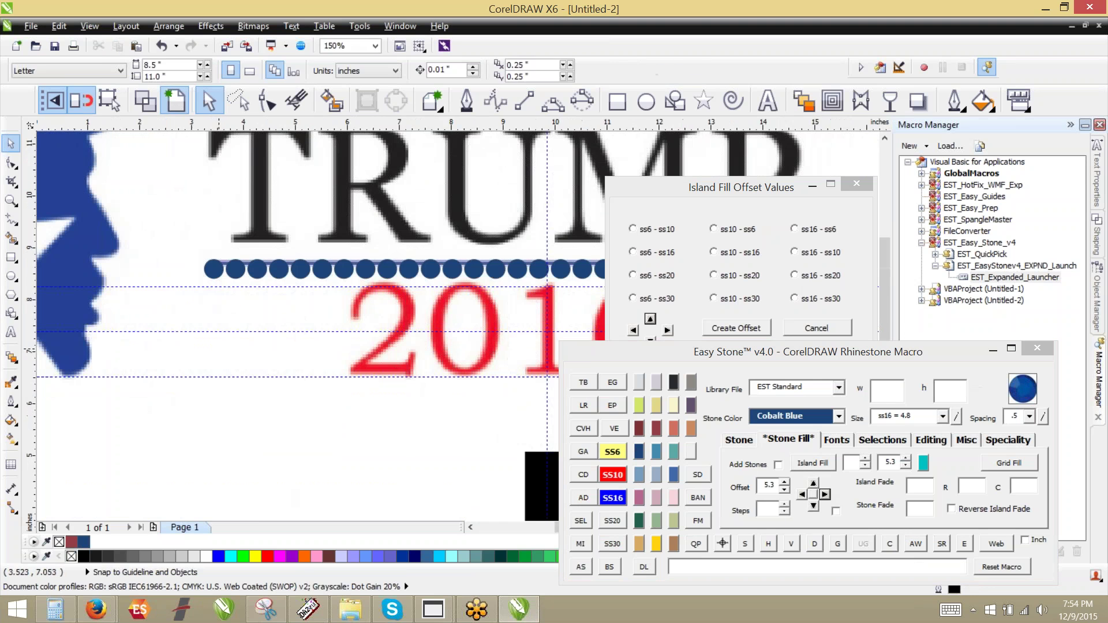
scroll(438, 306, up, 1)
scroll(442, 309, down, 1)
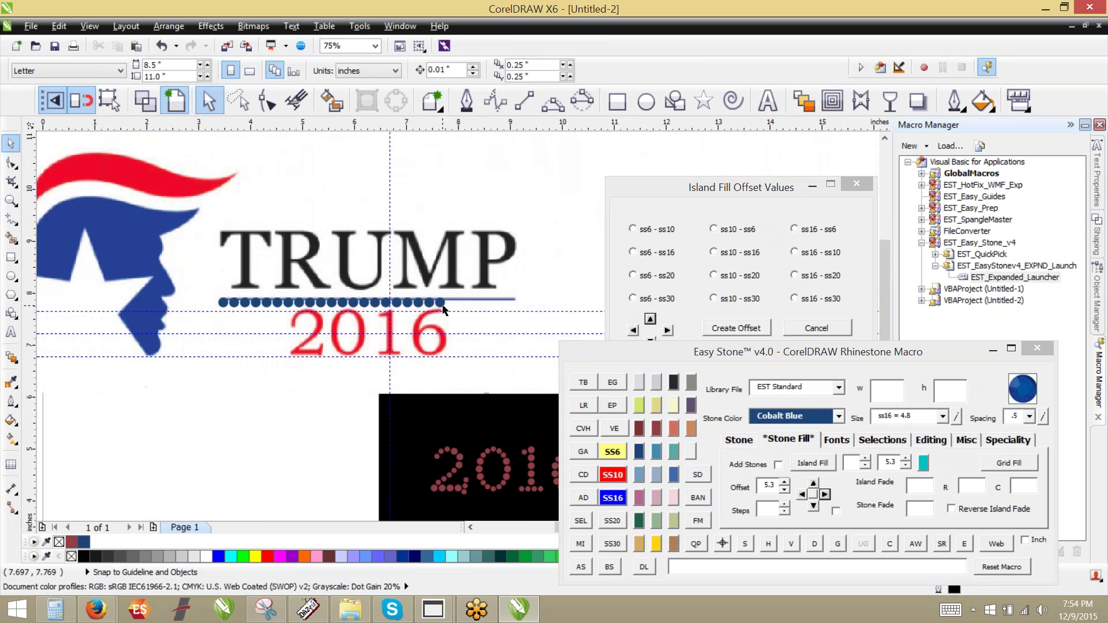
Extend the row with 10 more steps from its last stone and delete the stones beyond the underline's right end.
click(441, 306)
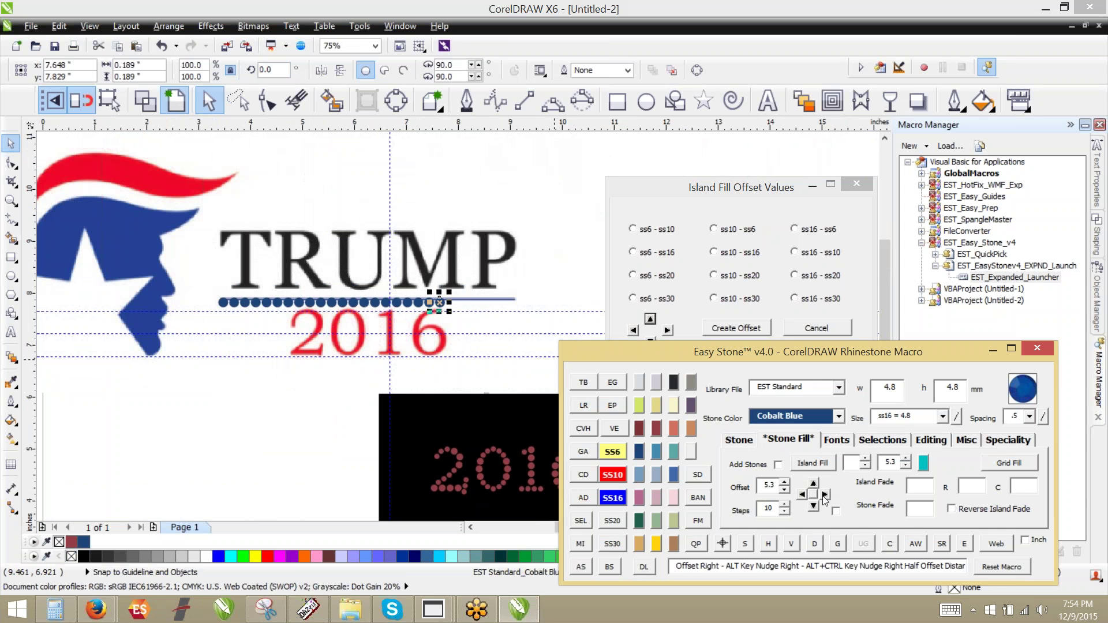
drag(568, 256, 519, 331)
key(Delete)
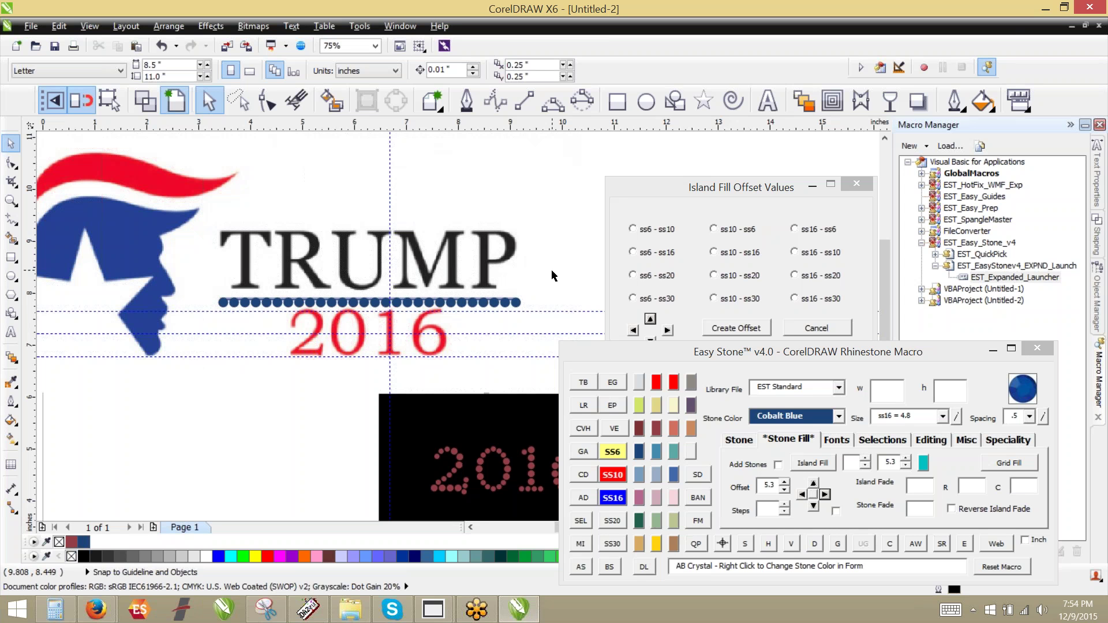
Duplicate the blue row below itself, resize the copy to ss6 and move it up close beneath the larger stones.
drag(547, 290, 234, 317)
click(814, 506)
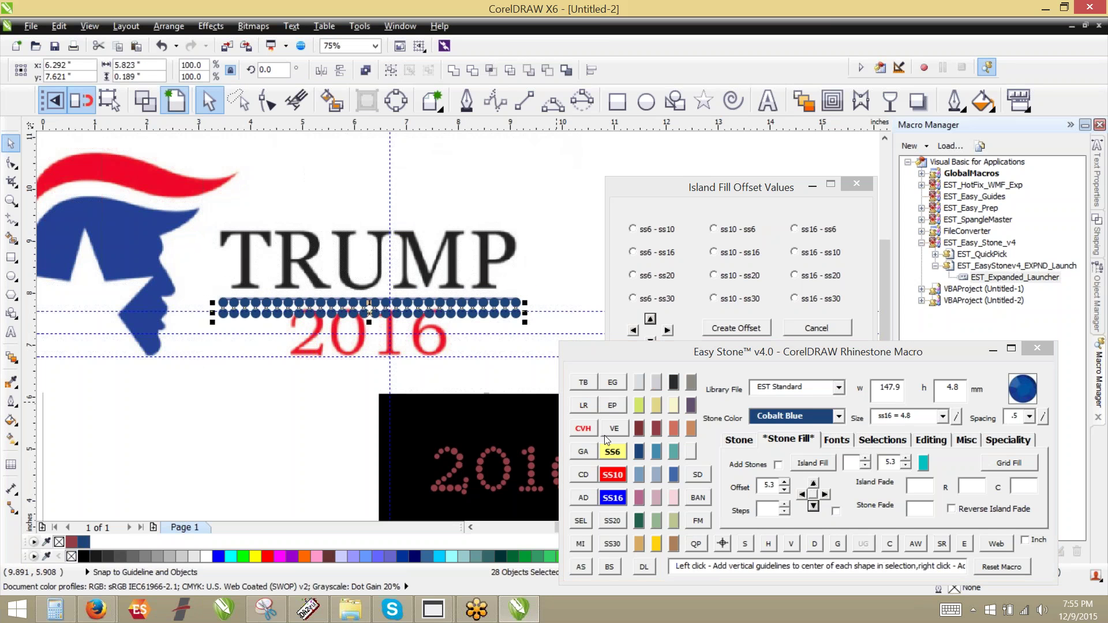
click(616, 455)
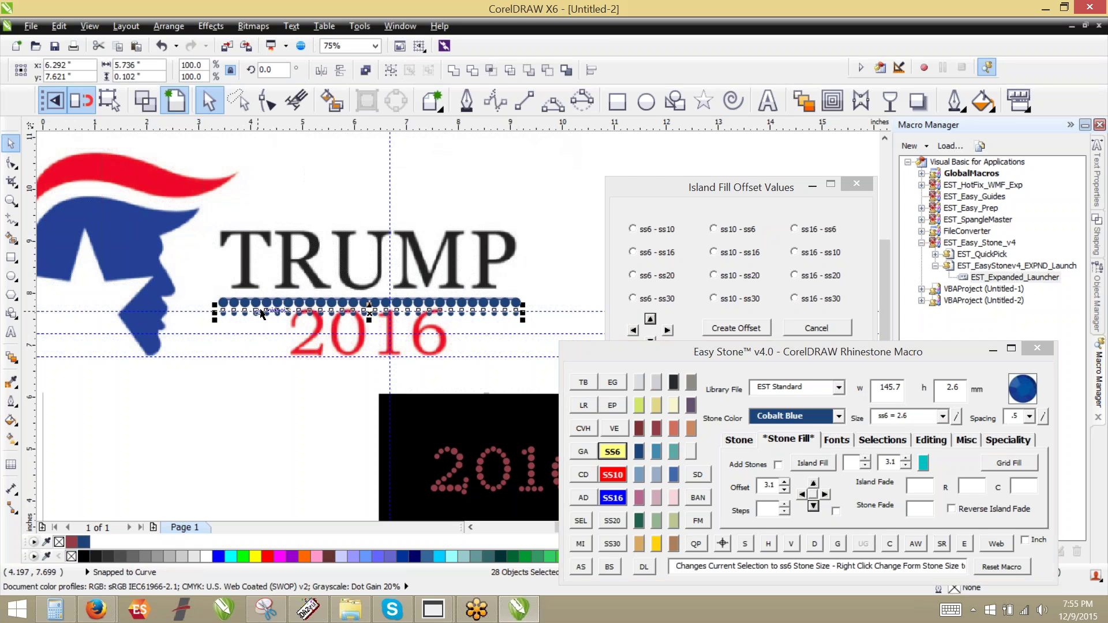
scroll(292, 322, up, 5)
drag(291, 322, 292, 305)
scroll(292, 305, down, 2)
scroll(302, 307, down, 2)
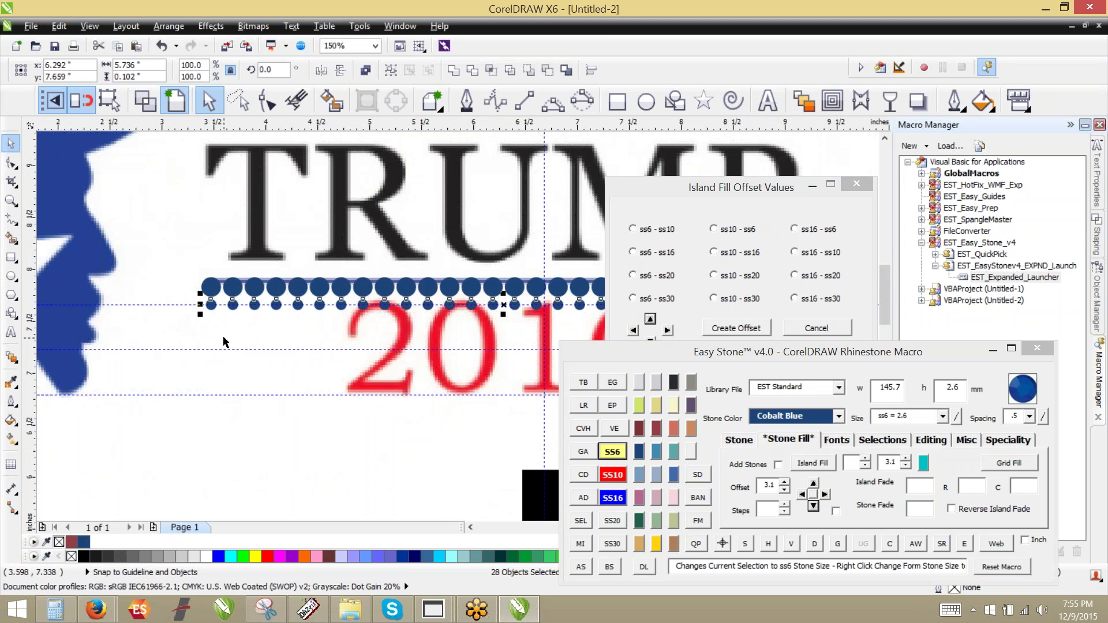
Change the ss6 row's stone color to Crystal and remove the black weedbox behind the copied 2016.
click(639, 381)
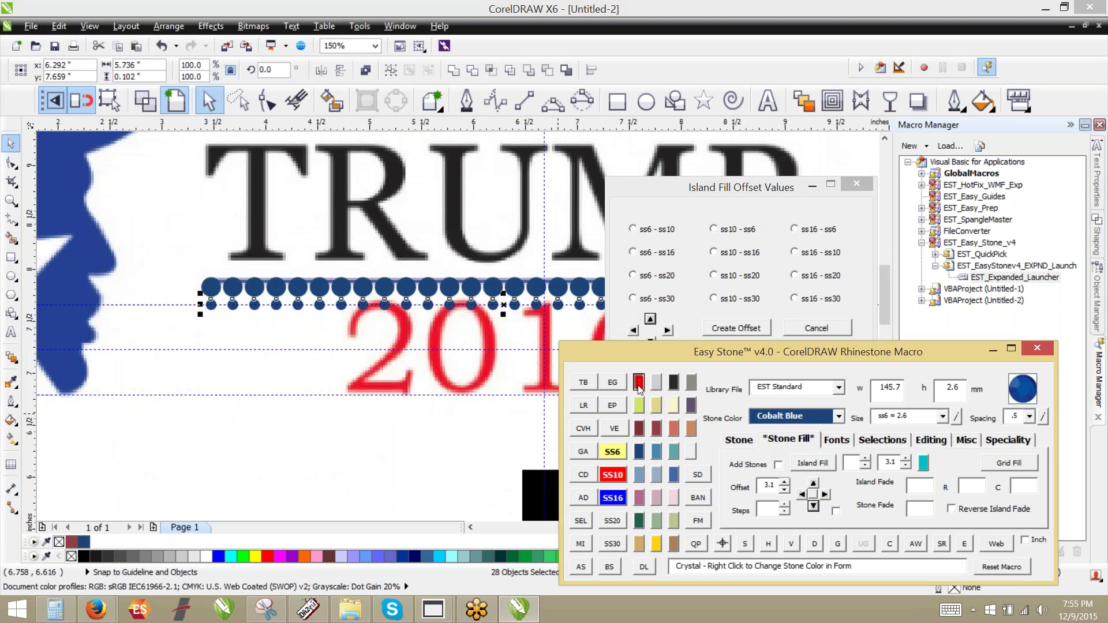
click(228, 381)
scroll(185, 222, down, 2)
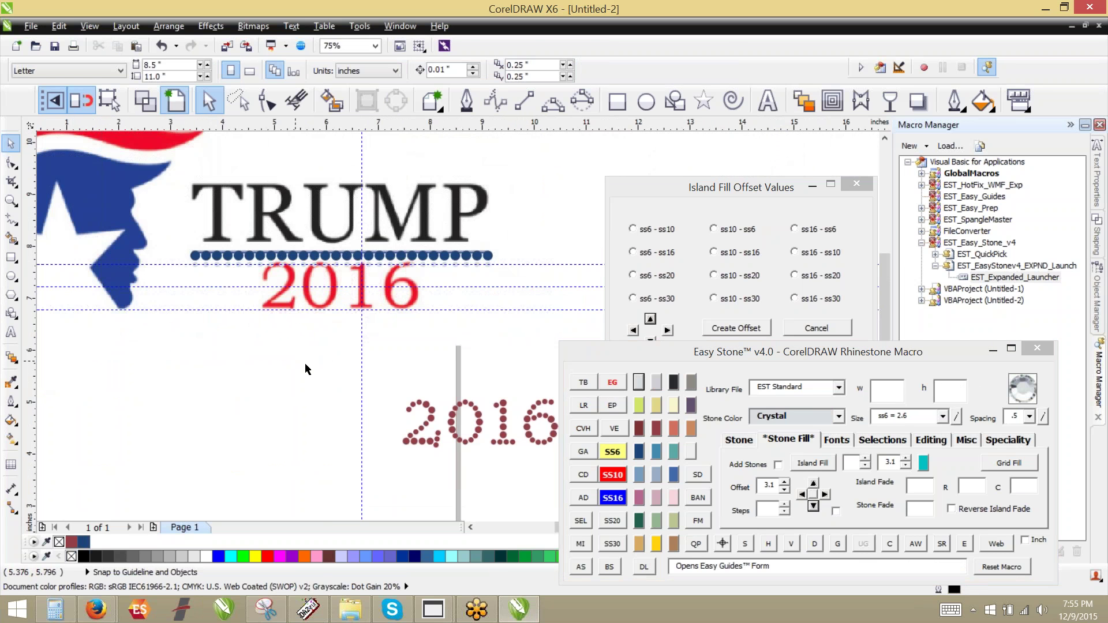
Group all the stones of the copied 2016.
scroll(305, 362, down, 1)
scroll(323, 430, up, 1)
drag(286, 434, 278, 435)
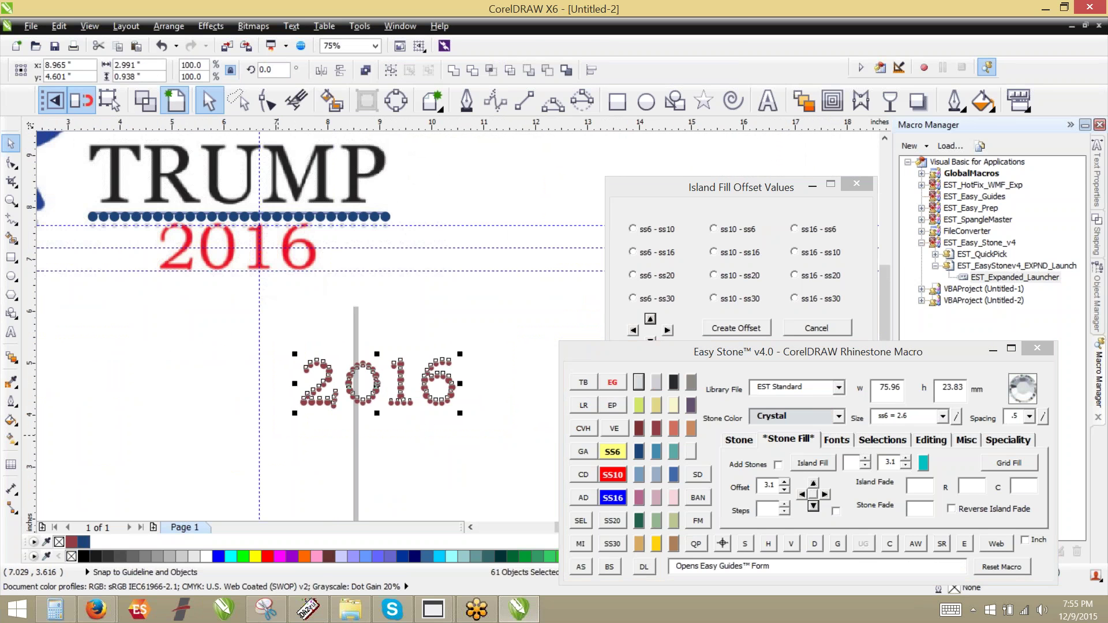
key(ctrl+g)
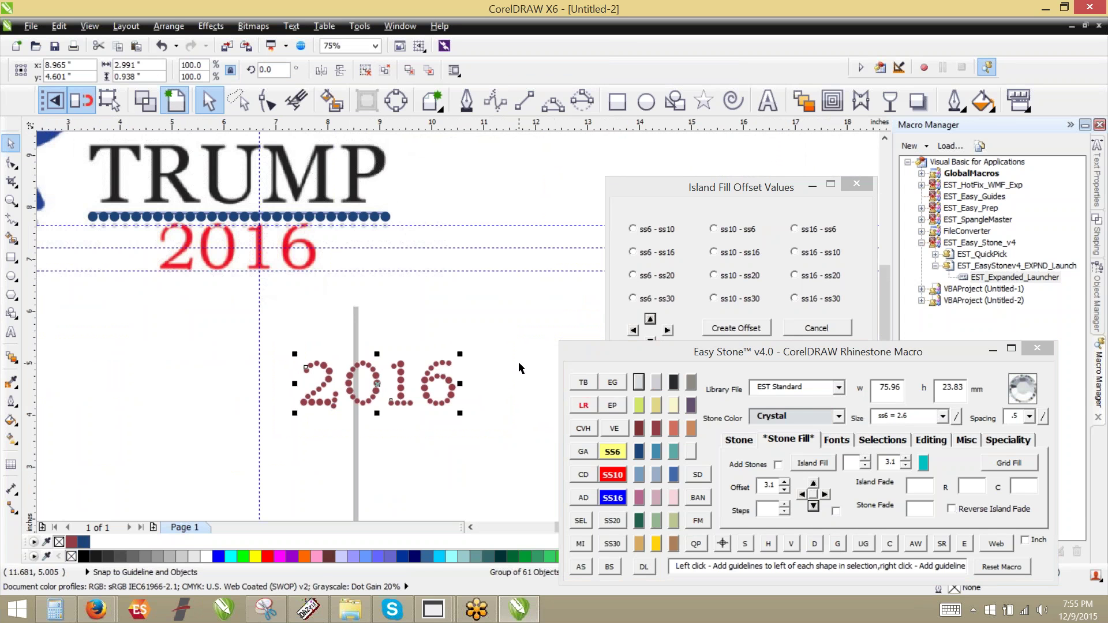
Copy the blue and crystal underline rows to the area just above the grouped 2016 stones.
drag(505, 318, 260, 416)
drag(77, 198, 423, 251)
drag(328, 219, 467, 334)
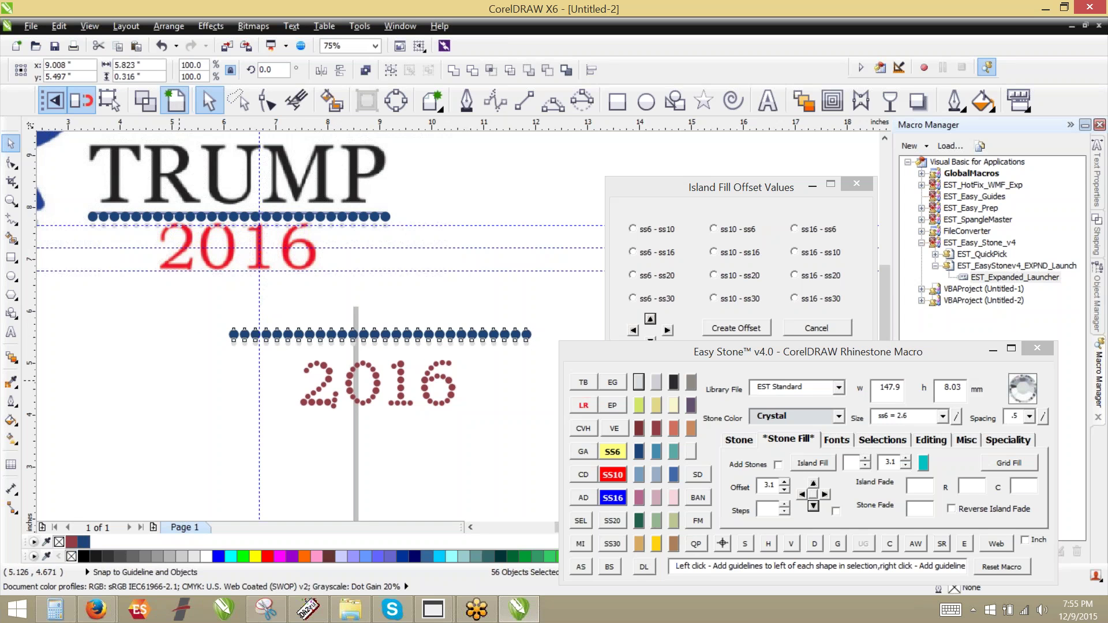
Group the copied underline rows and center them horizontally over the 2016 stones.
click(171, 303)
drag(178, 305, 572, 352)
click(148, 321)
drag(163, 310, 539, 446)
click(459, 479)
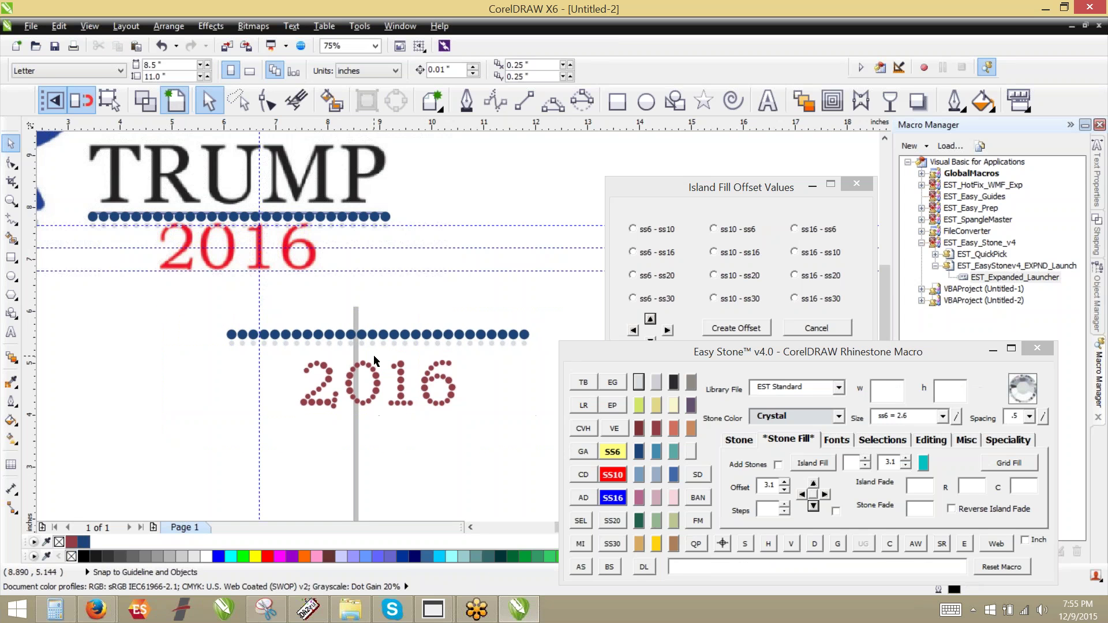
Move the grouped underline rows down closer to the top of the 2016 stones.
scroll(373, 356, up, 1)
drag(394, 324, 393, 343)
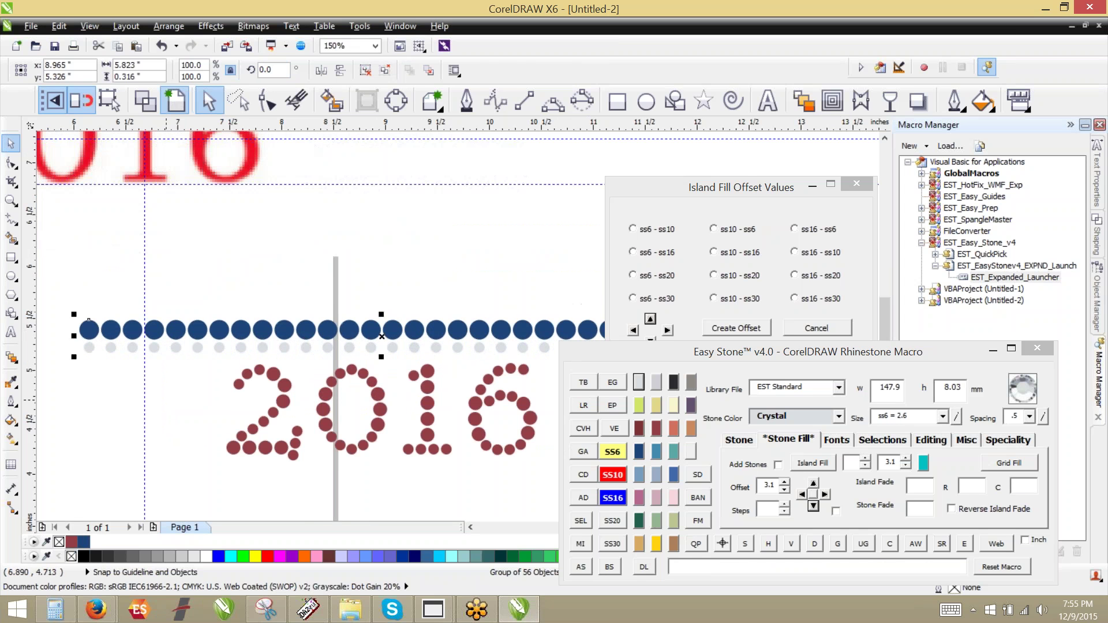
click(310, 370)
scroll(310, 371, down, 1)
scroll(360, 417, up, 1)
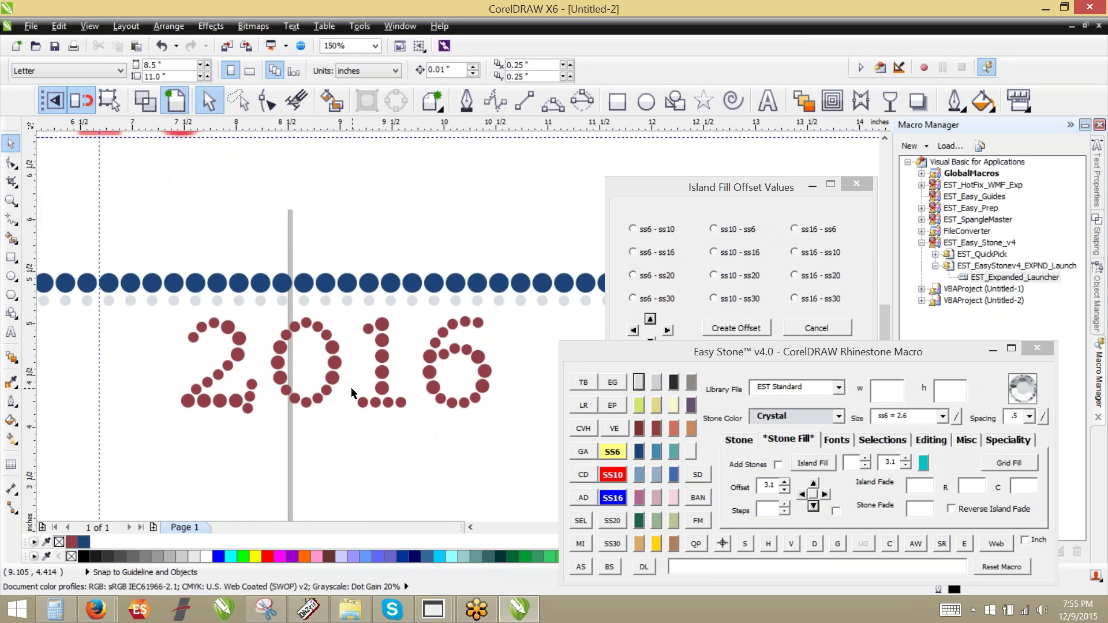
scroll(354, 392, down, 1)
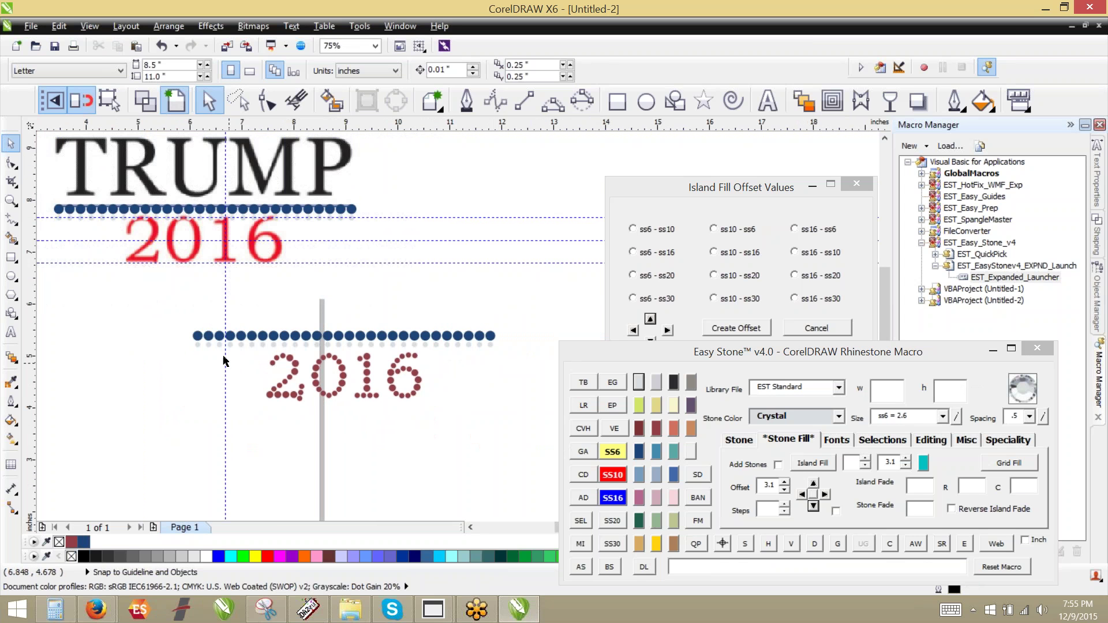
Add a weedbox behind the underline rows and the 2016 stones, allowing the groups to be ungrouped.
drag(149, 309, 564, 456)
click(915, 544)
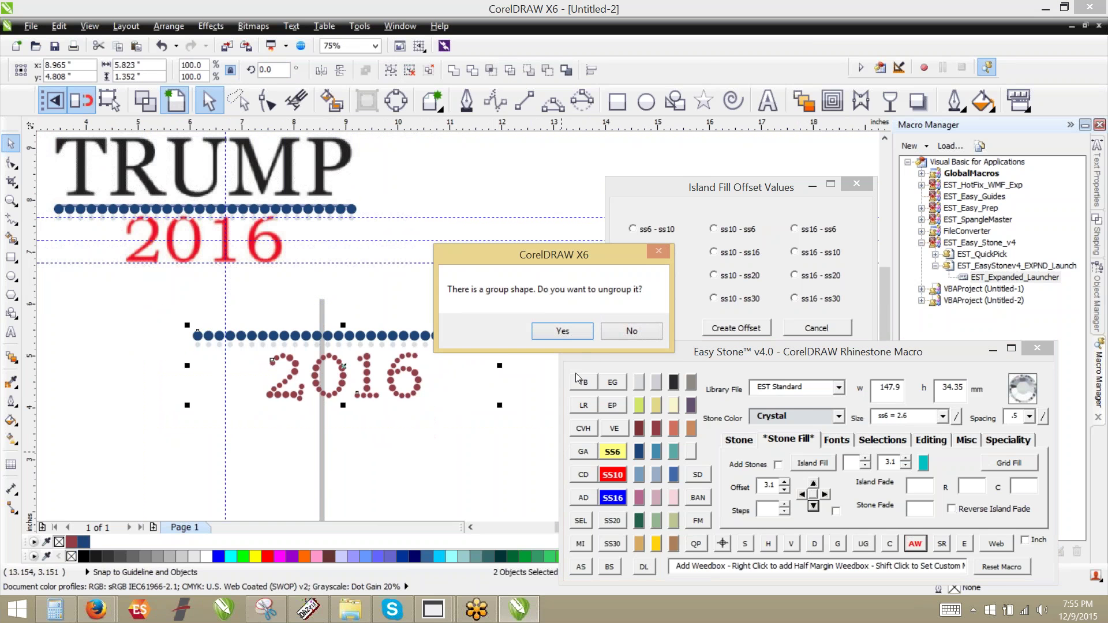
click(577, 333)
click(413, 495)
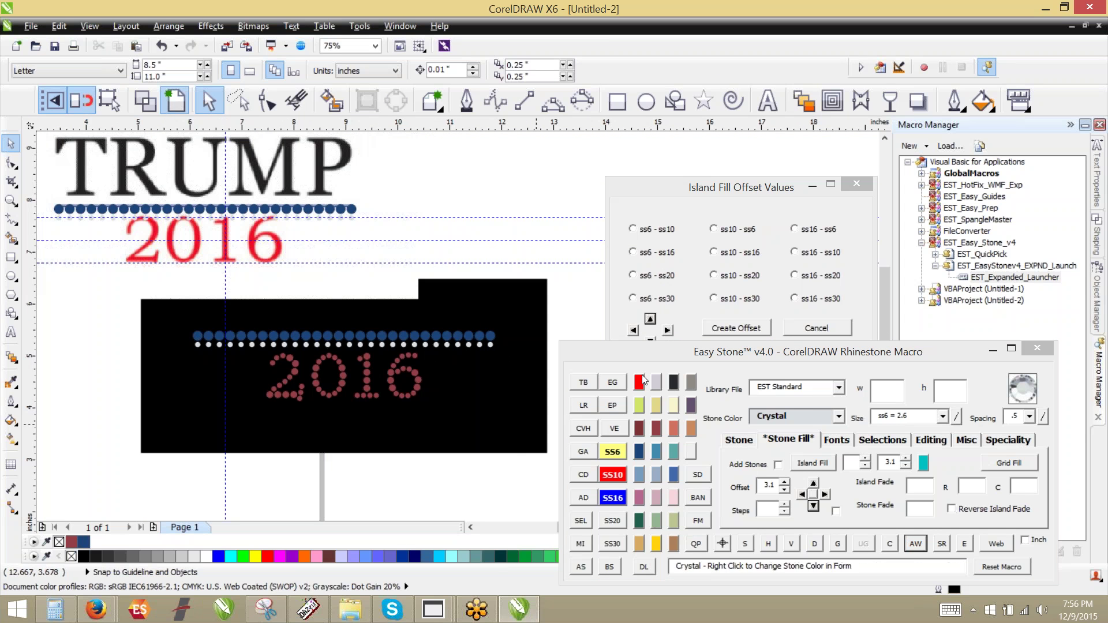
Clear all guidelines and move the weedbox with its stones down away from the artwork.
click(619, 385)
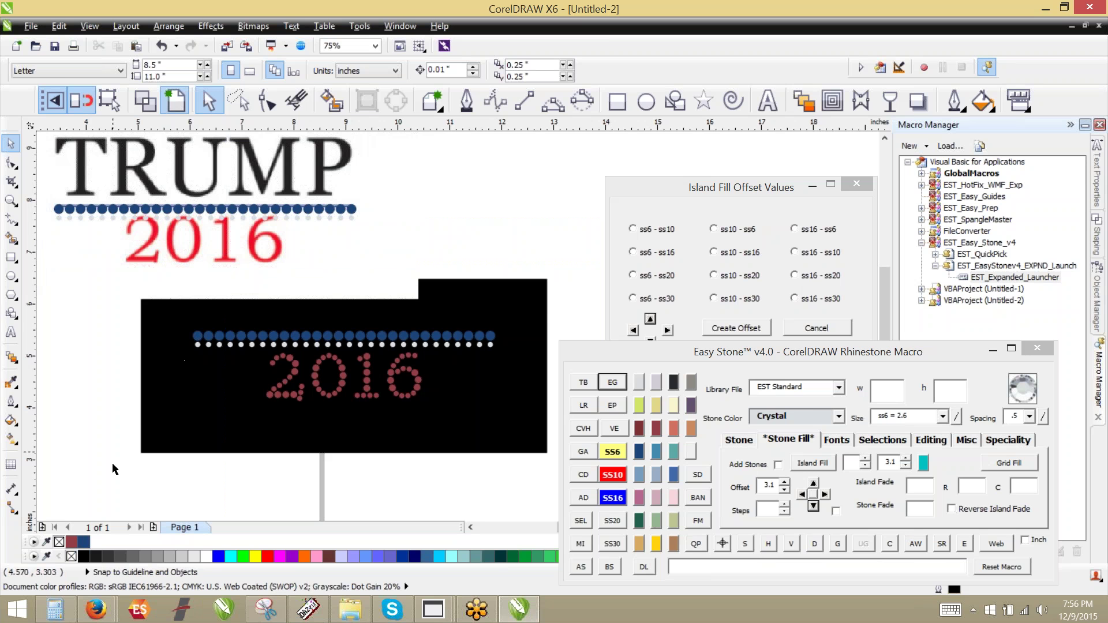
drag(110, 478, 580, 261)
scroll(402, 242, down, 1)
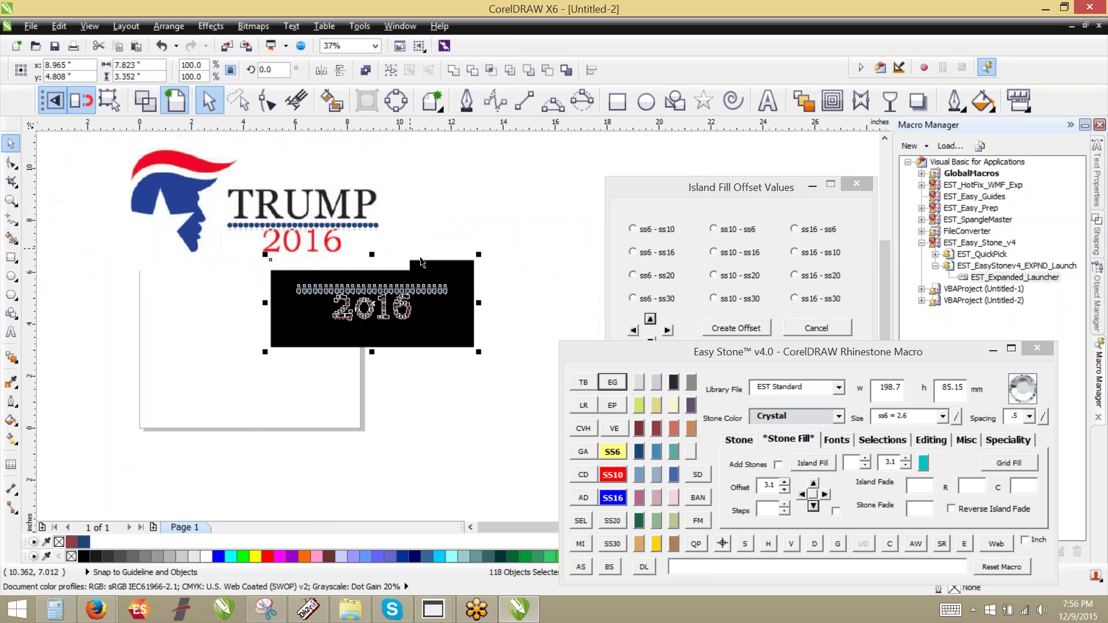
drag(436, 323, 455, 383)
click(203, 303)
scroll(314, 242, up, 1)
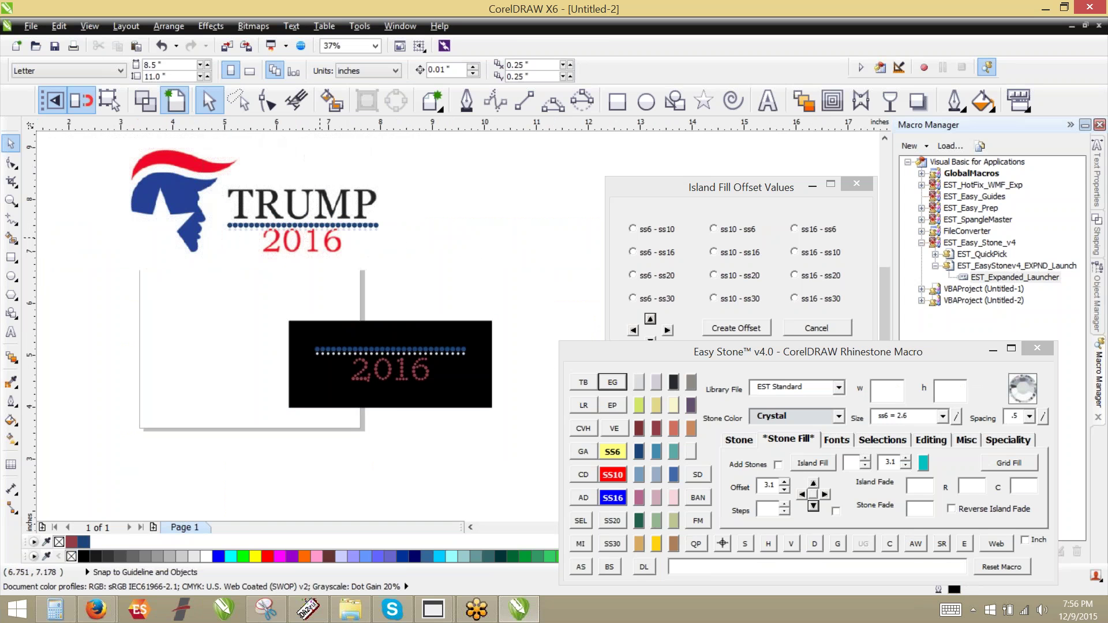
Delete the original blue and crystal stone rows lying over the artwork's underline.
drag(498, 169, 144, 263)
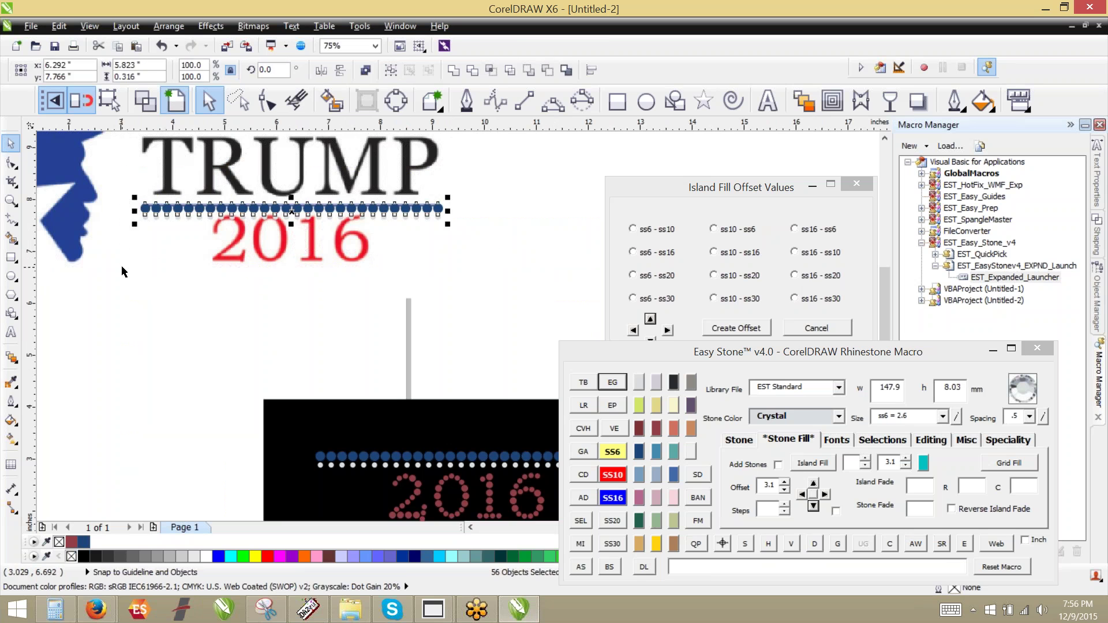
click(266, 322)
scroll(274, 327, down, 1)
scroll(207, 239, up, 1)
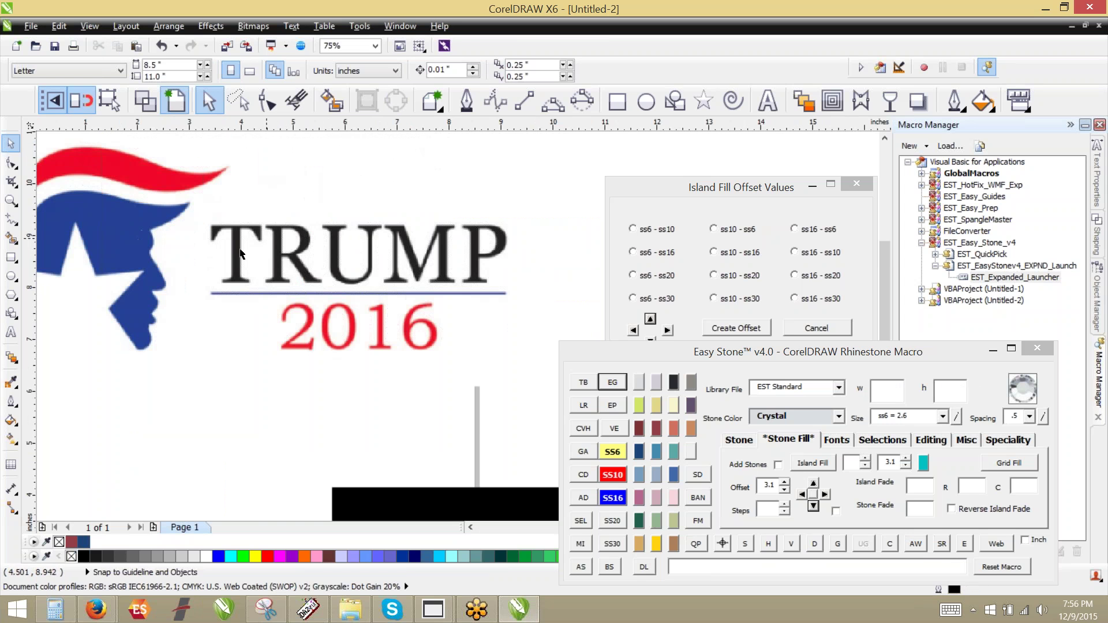
scroll(224, 252, up, 1)
scroll(268, 270, down, 1)
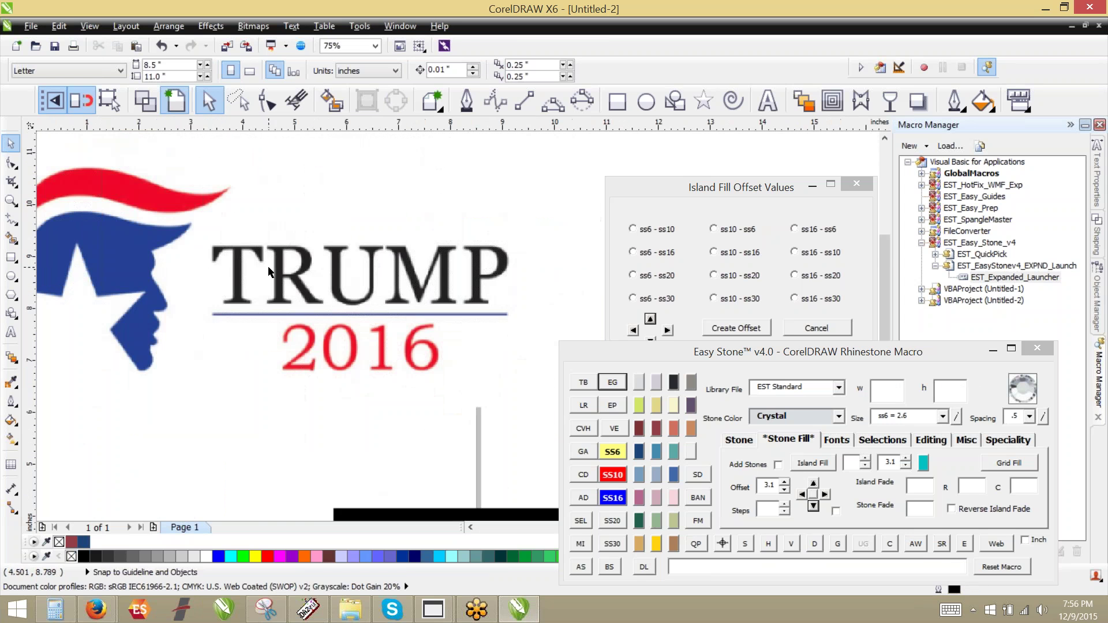
Place an ss10 Crystal stone on the T's stem and an ss6 Crystal stone at its lower-left serif.
scroll(268, 271, up, 1)
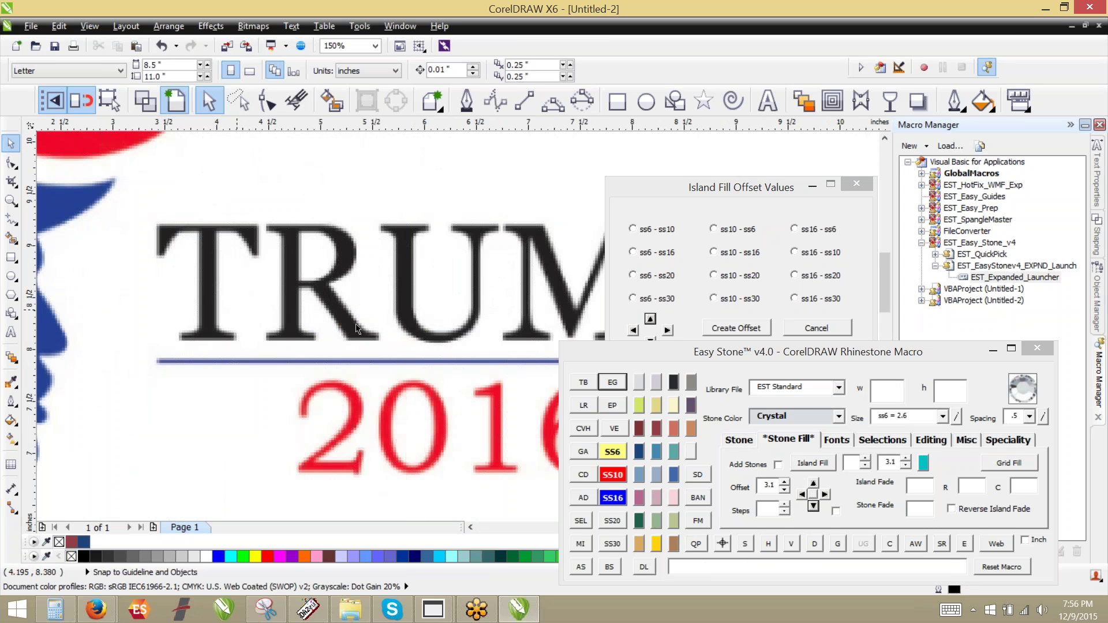
click(624, 476)
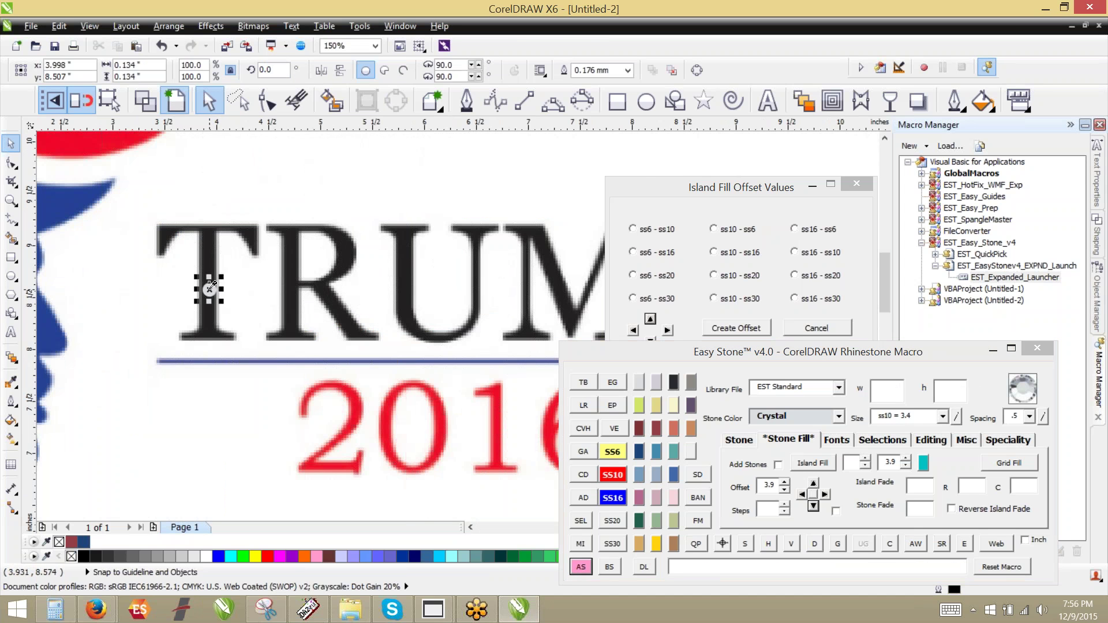
scroll(209, 287, up, 1)
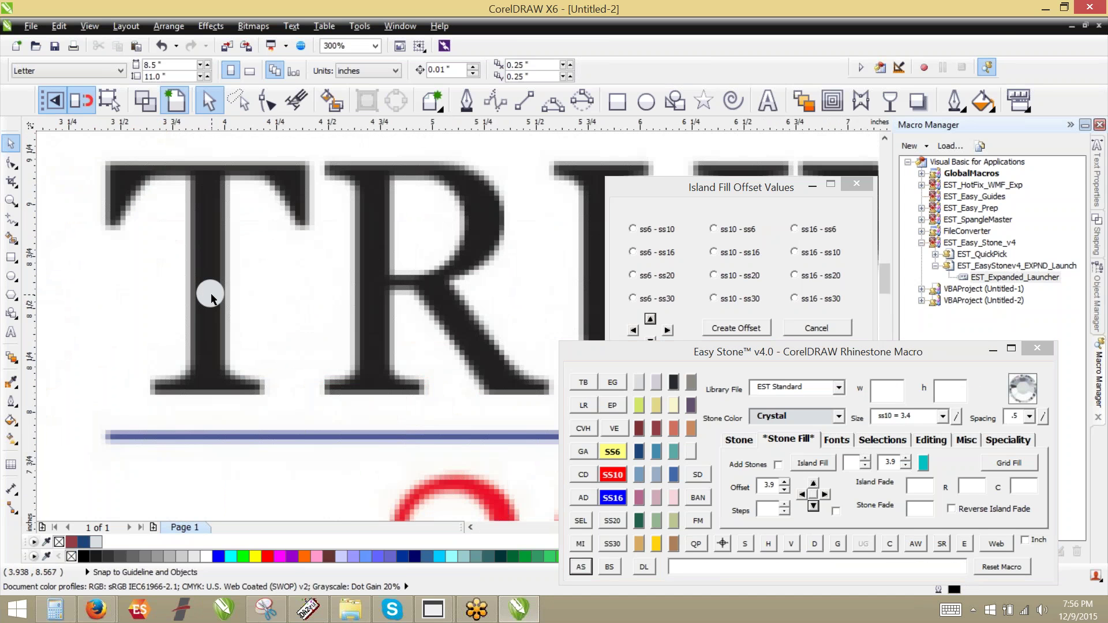
drag(210, 294, 157, 391)
scroll(171, 392, up, 1)
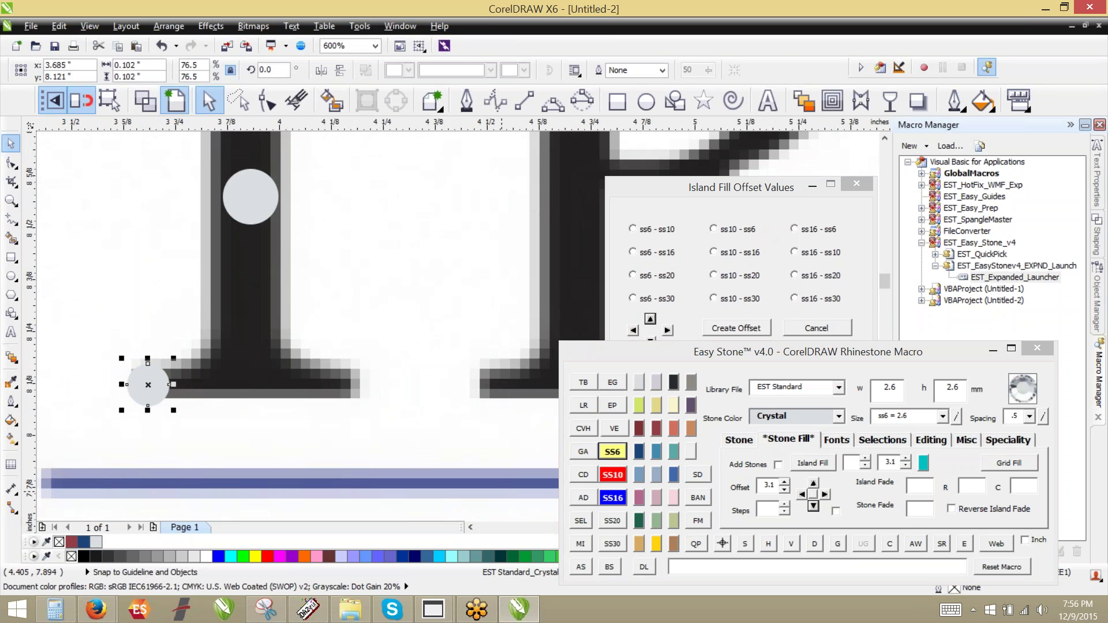
Repeat the ss6 Crystal stone four times to the right along the T's bottom serif at the 3.1 offset.
click(825, 494)
click(825, 495)
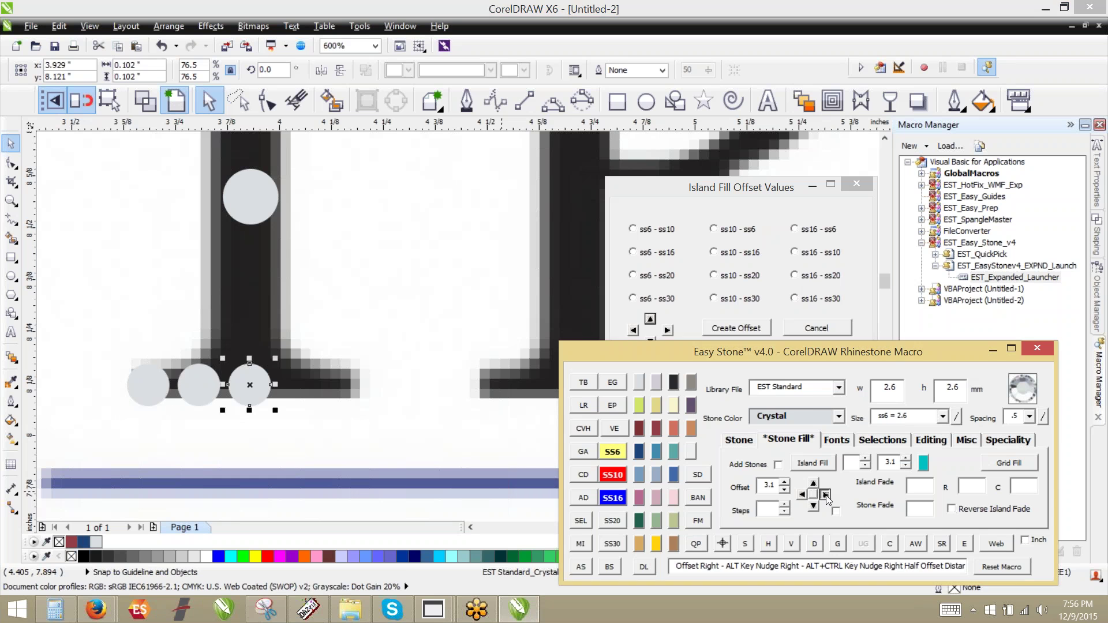
click(825, 495)
click(825, 494)
click(404, 276)
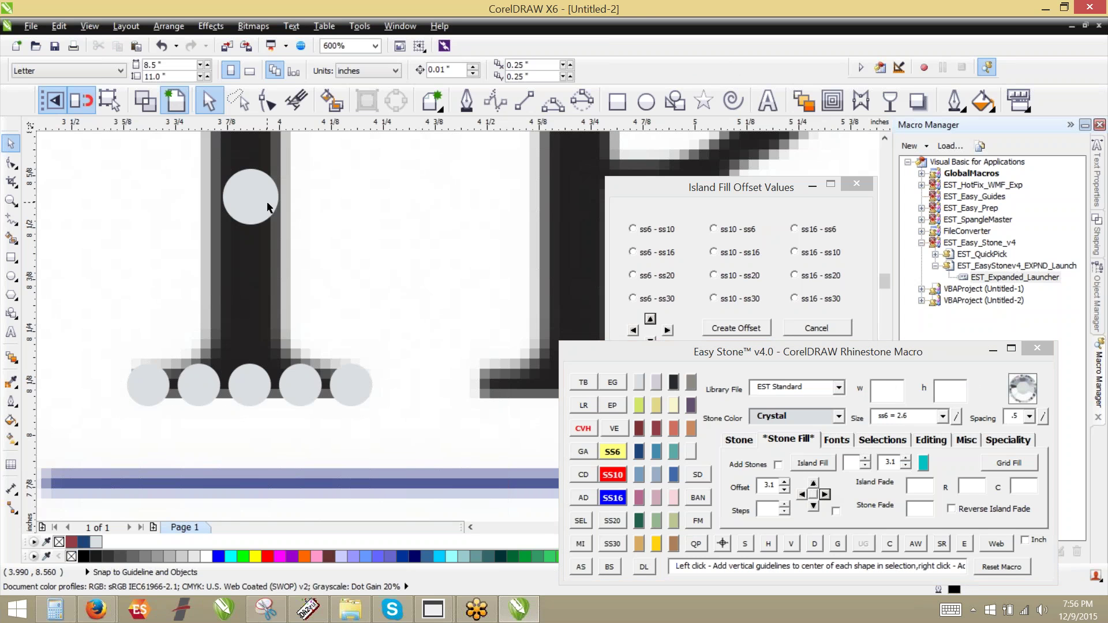
Move the ss10 Crystal stone down the T's stem to sit just above the row of serif stones.
drag(269, 208, 247, 340)
key(Escape)
scroll(327, 403, down, 1)
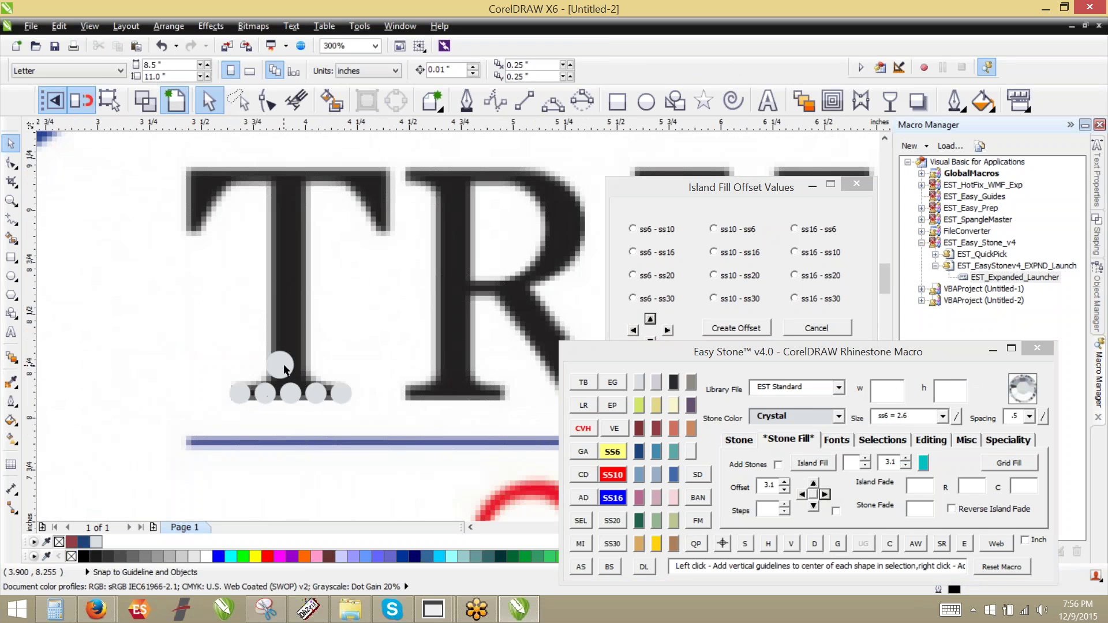
Repeat the ss10 stone six times upward along the T's stem to the top bar.
click(280, 364)
click(813, 483)
click(813, 484)
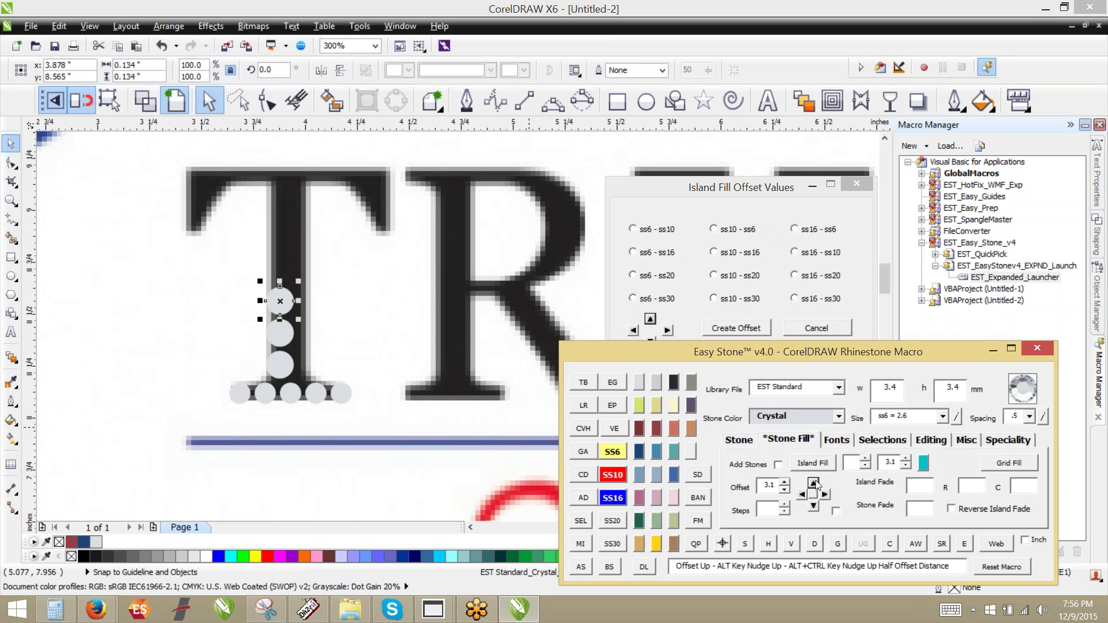
click(814, 483)
click(814, 484)
click(814, 484)
click(814, 483)
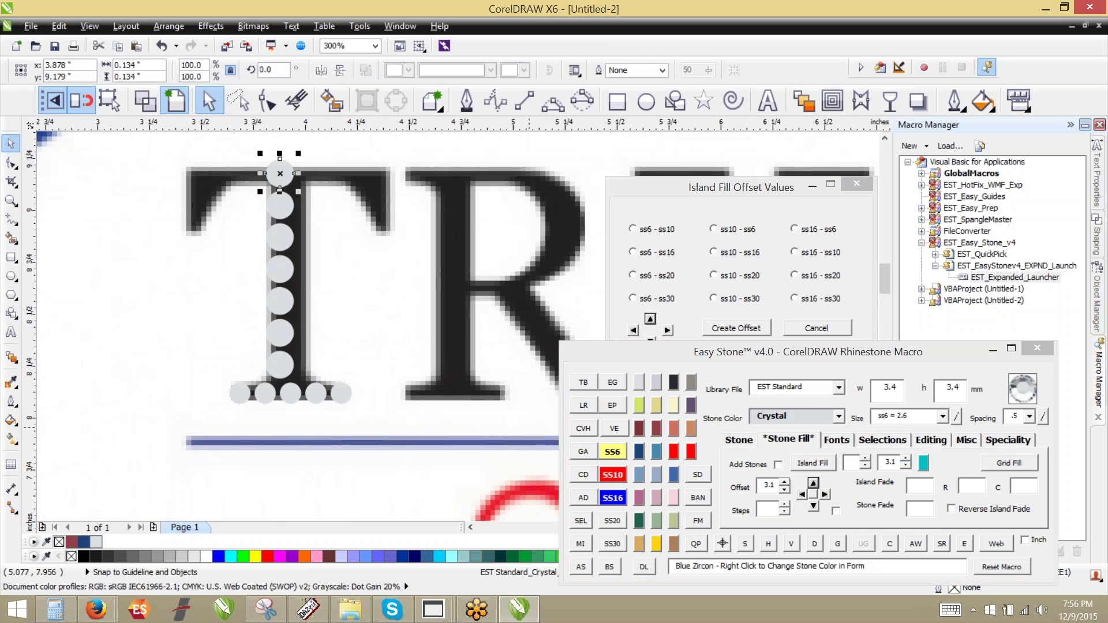
click(371, 321)
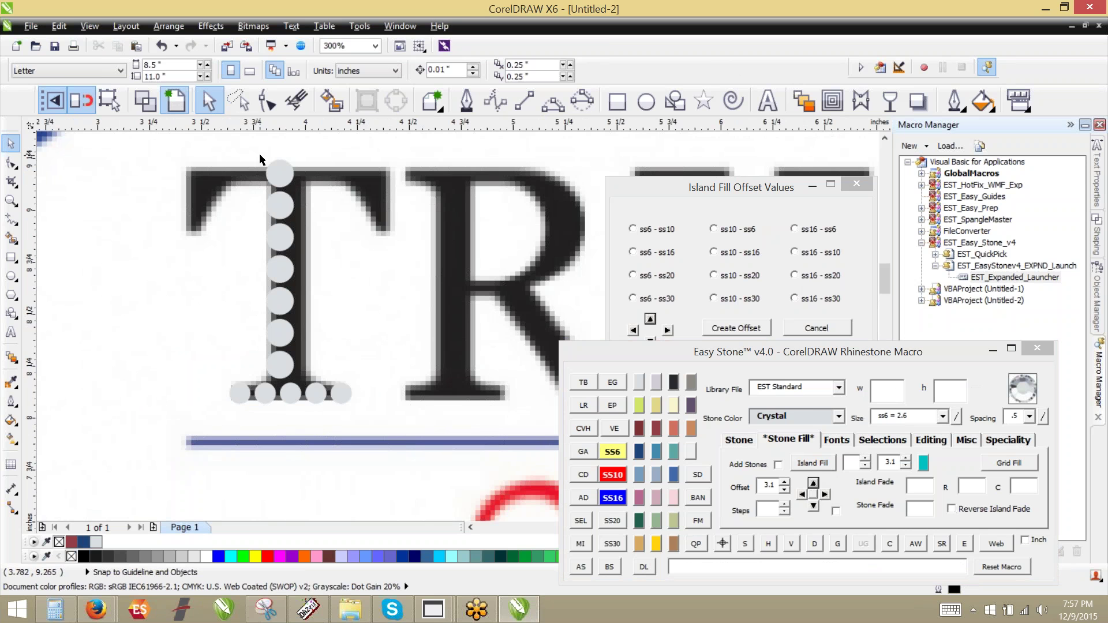
Duplicate the ss10 column to its right, resize the copy to ss6 and shift it closer to the ss10 stones.
drag(250, 155, 331, 397)
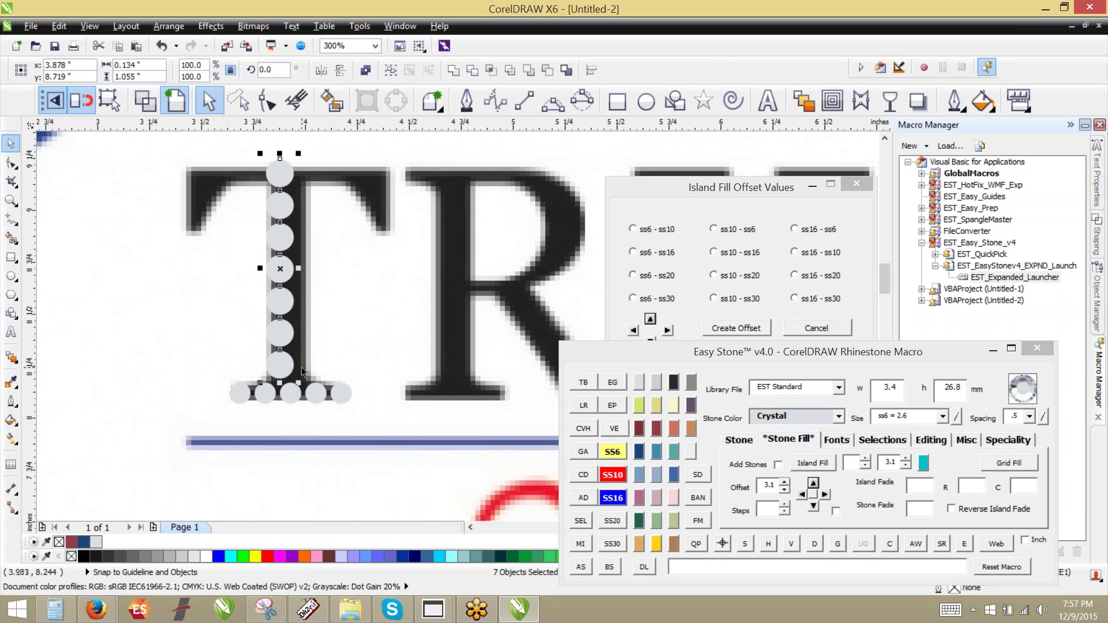
scroll(301, 367, up, 2)
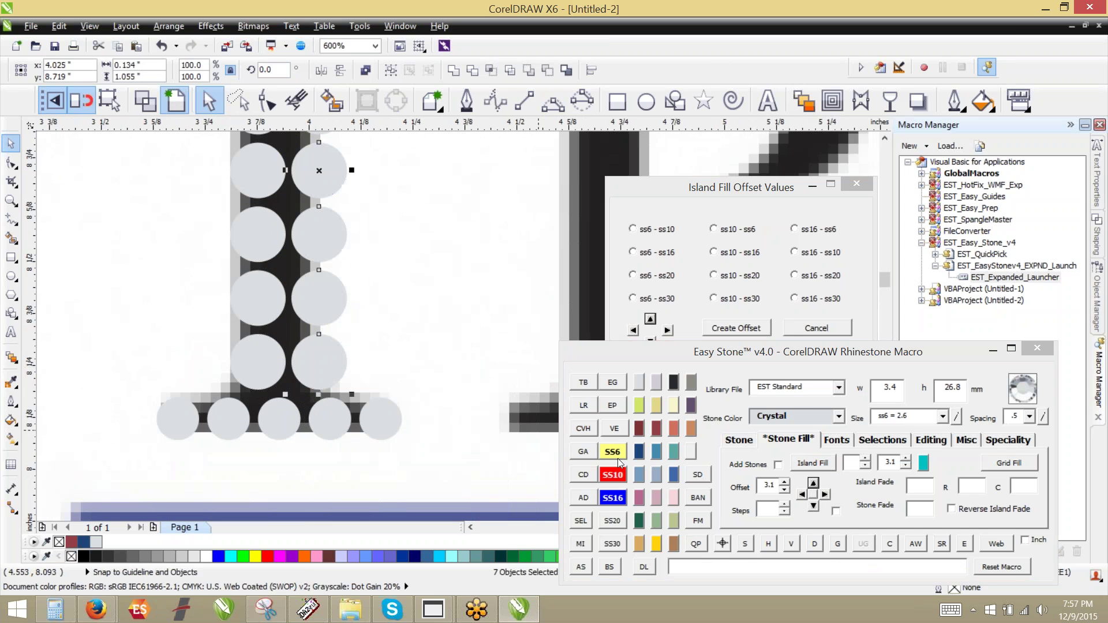
click(612, 451)
scroll(328, 365, up, 2)
scroll(327, 365, up, 2)
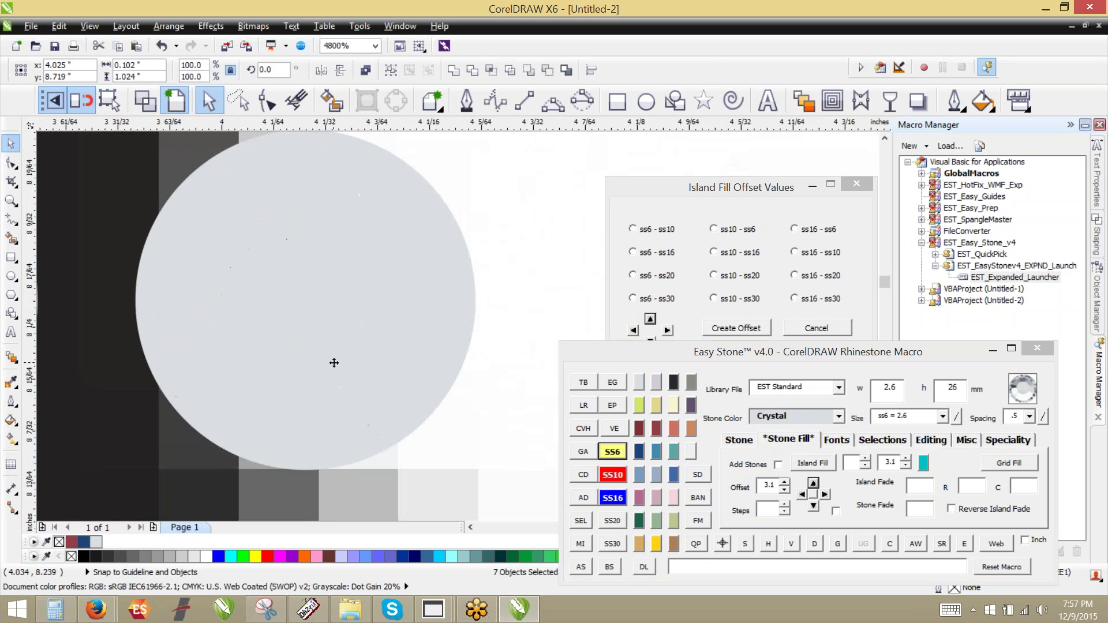
drag(335, 364, 281, 364)
scroll(346, 330, down, 2)
click(409, 355)
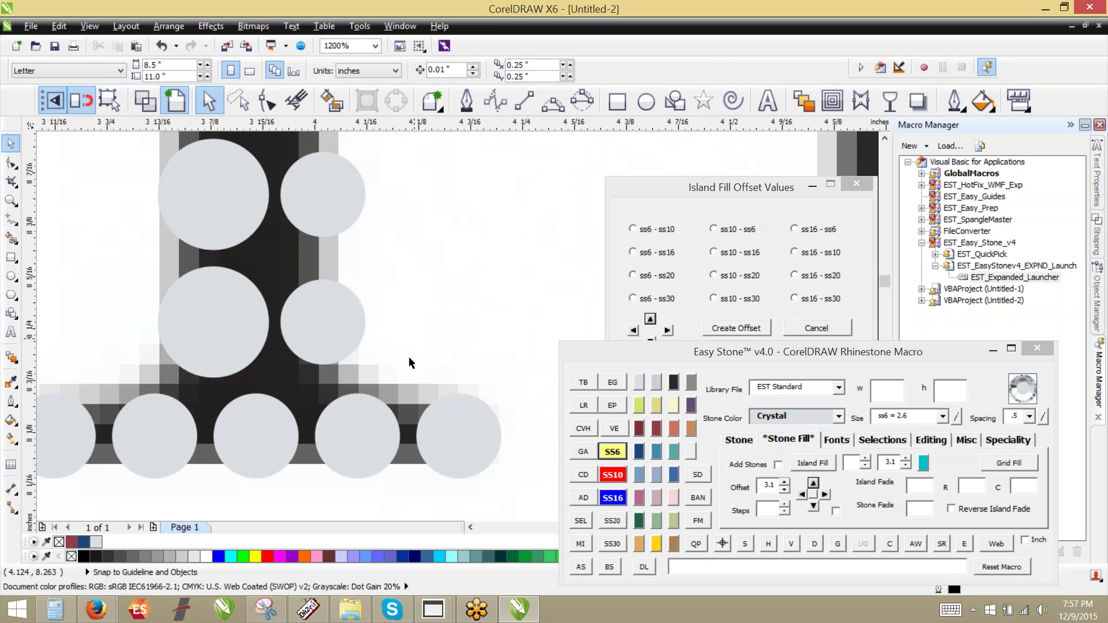
Align the top ss6 stone with the top of its ss10 neighbour and add a guideline along the ss10 stone's top.
scroll(374, 451, down, 2)
scroll(362, 441, down, 2)
scroll(345, 189, up, 2)
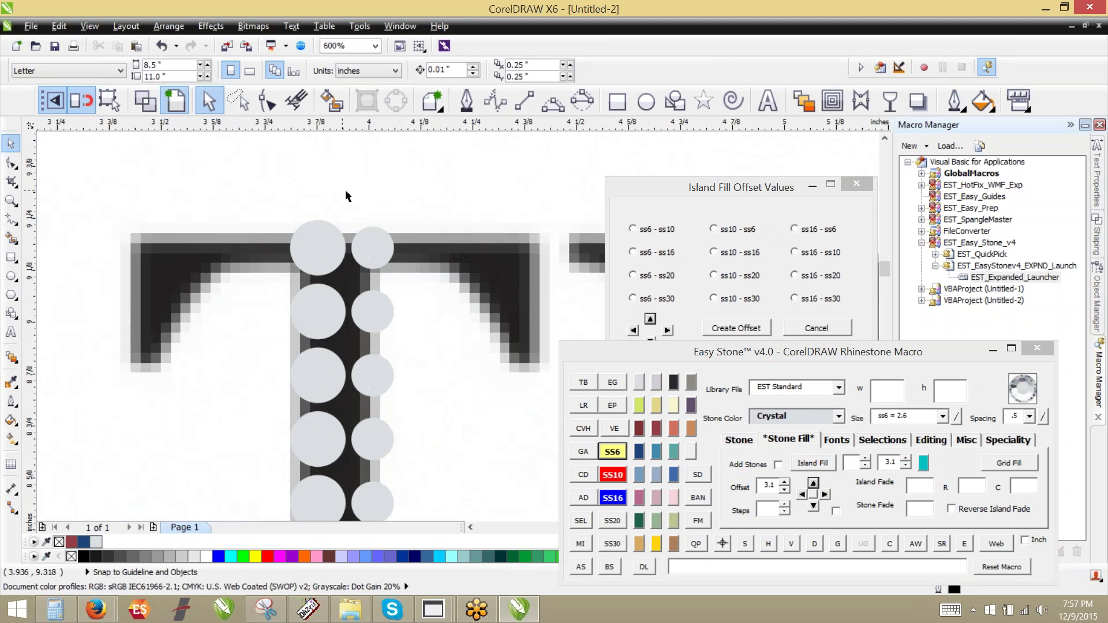
click(377, 241)
shift+click(325, 249)
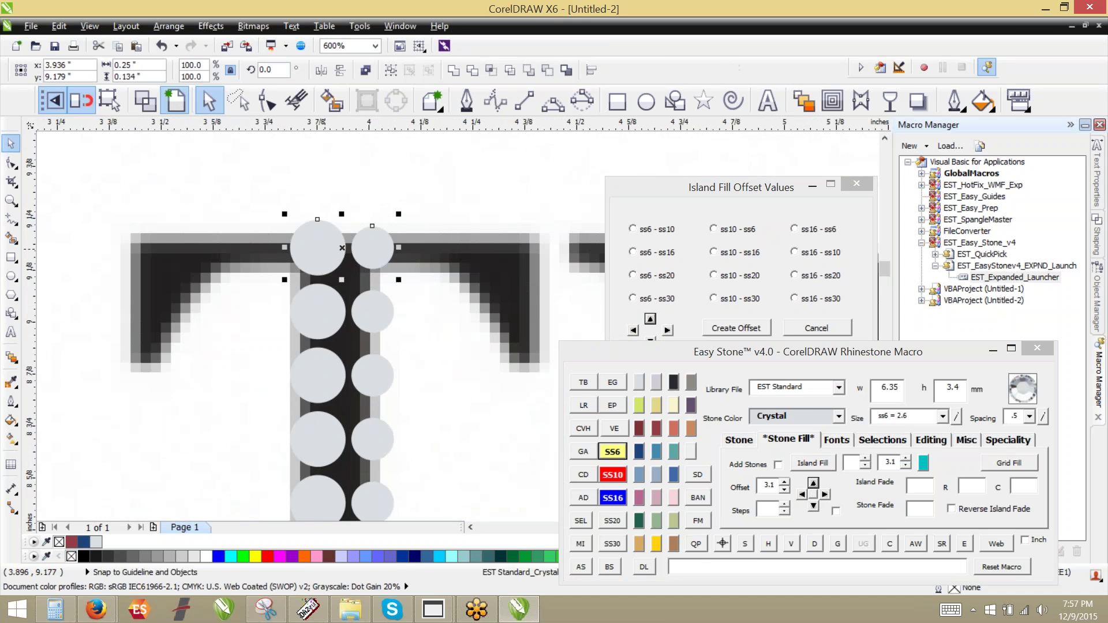
key(t)
click(307, 235)
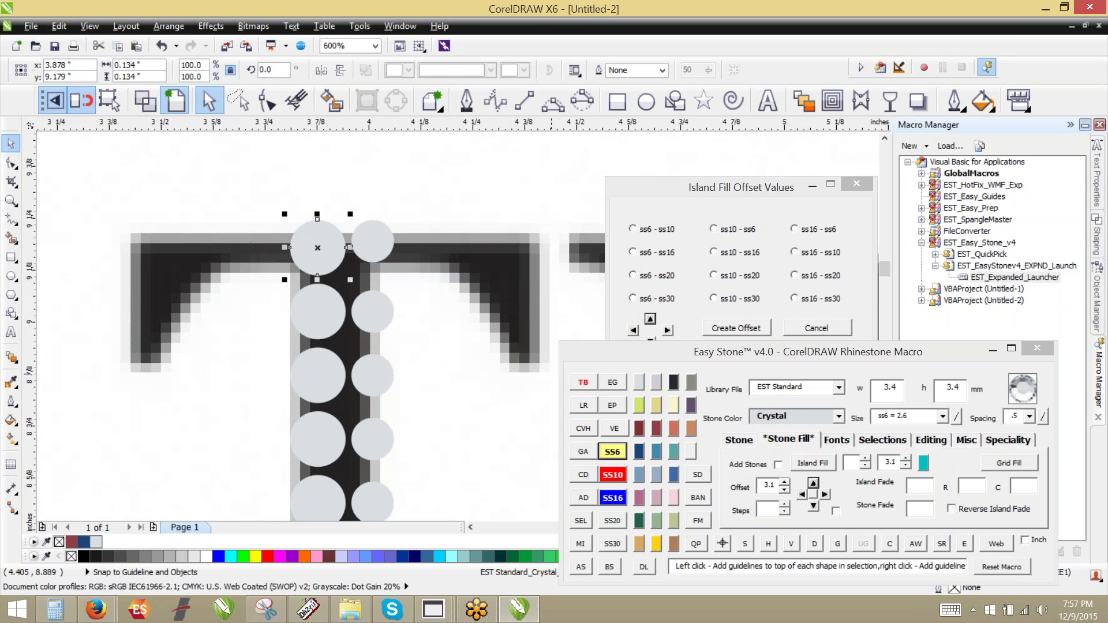
click(584, 385)
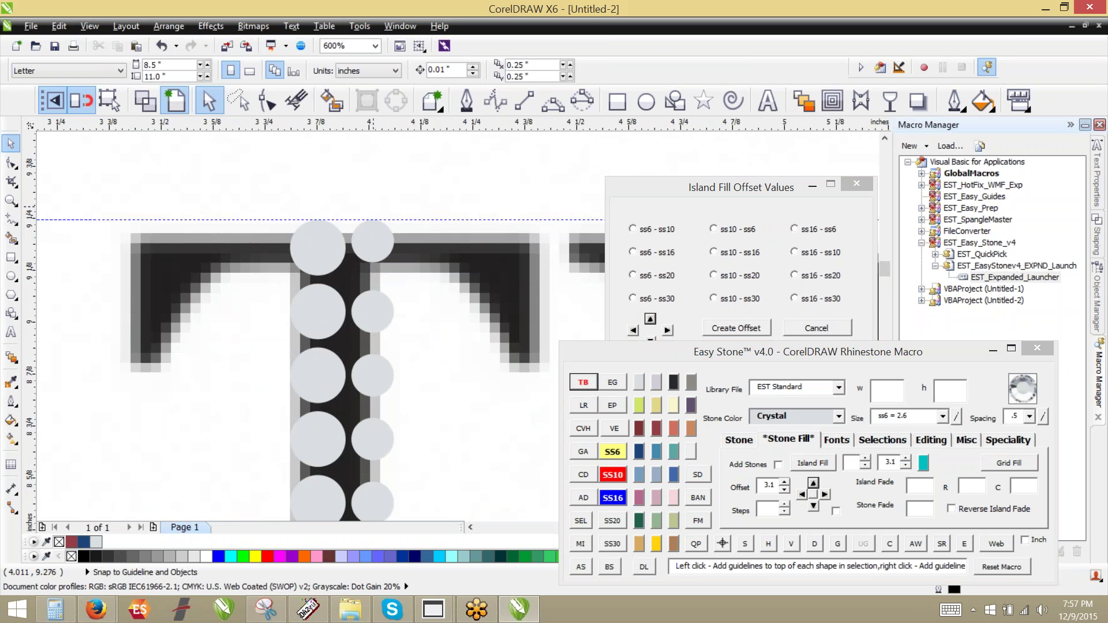
Align the lowest ss6 stem stone with the bottom of its ss10 neighbour and add a guideline along their bottom edge.
scroll(384, 289, down, 2)
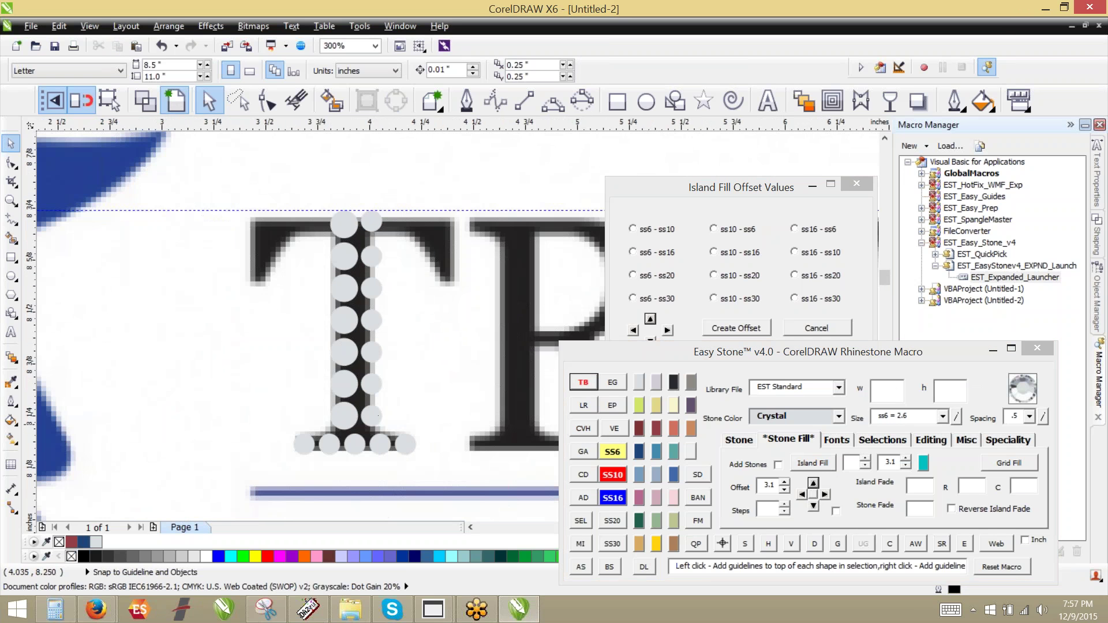
scroll(376, 419, up, 1)
click(373, 427)
shift+click(318, 427)
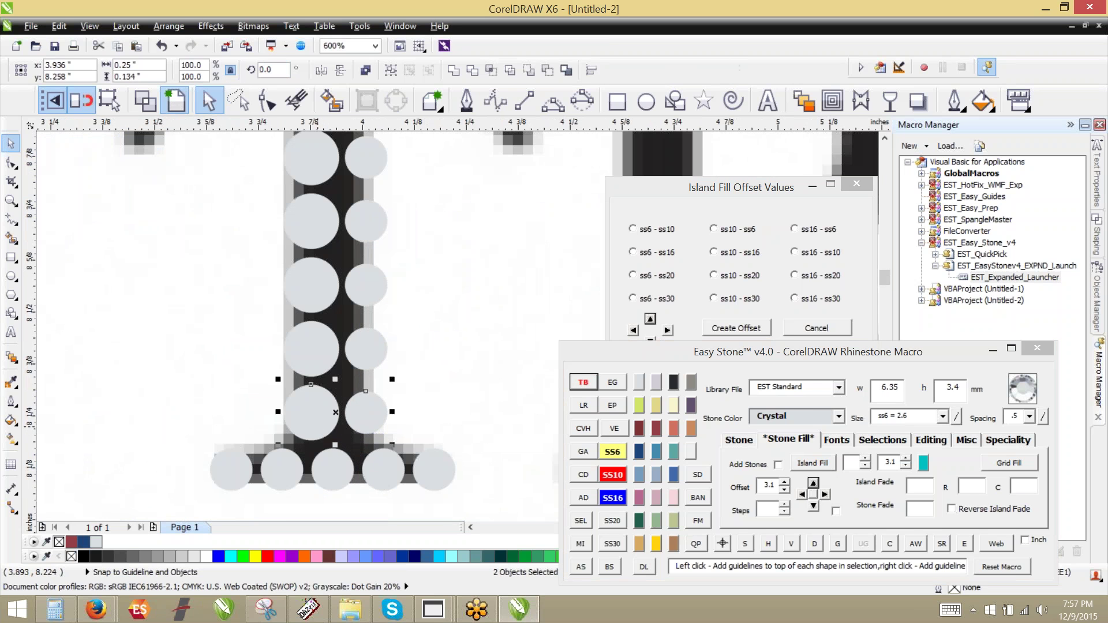
click(461, 391)
click(371, 418)
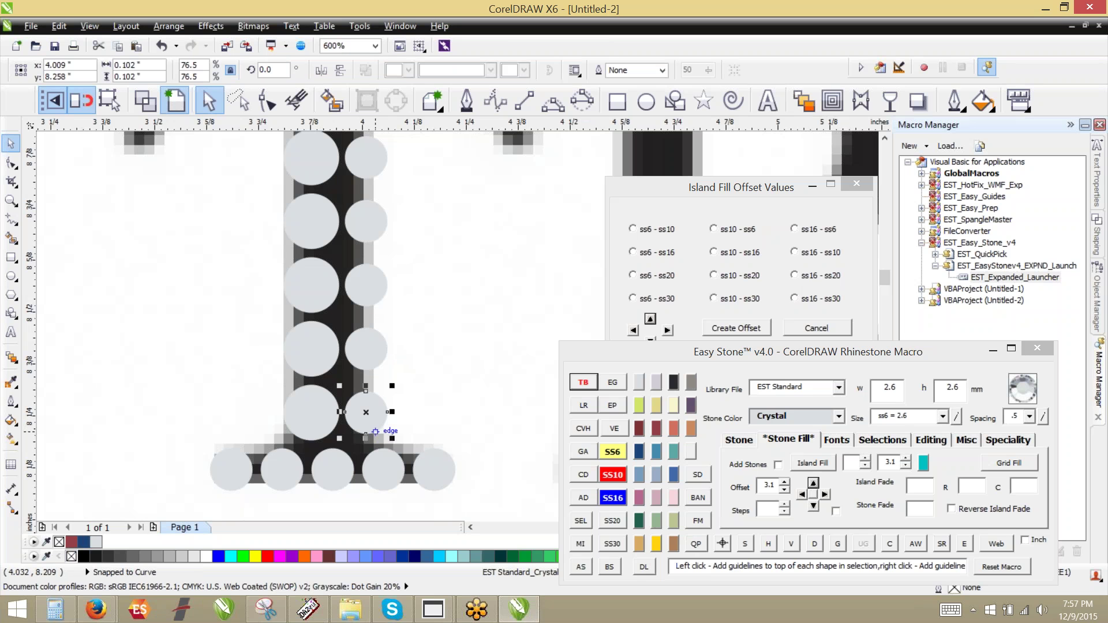
shift+click(316, 418)
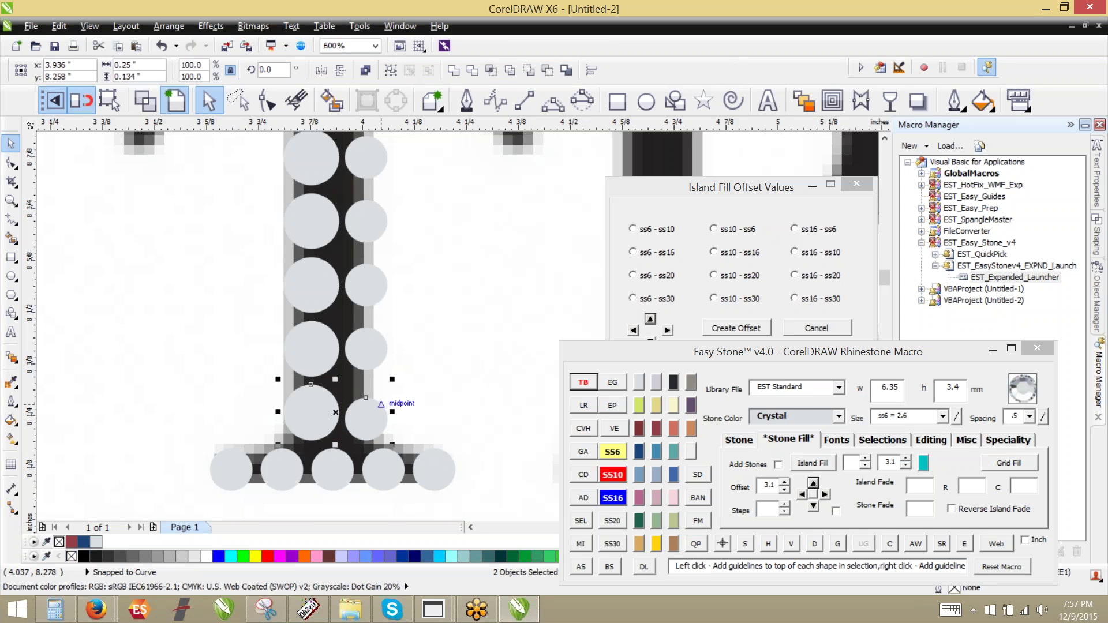
click(583, 382)
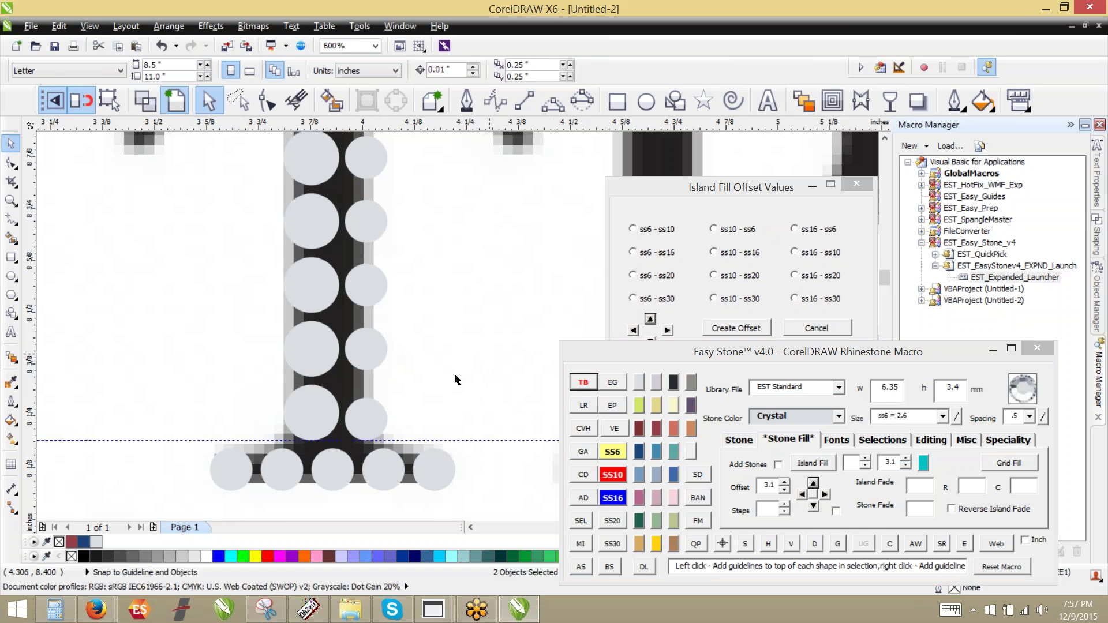
Examine the end stones against the guidelines and the spacing of both stone columns on the T's stem.
scroll(390, 442, up, 2)
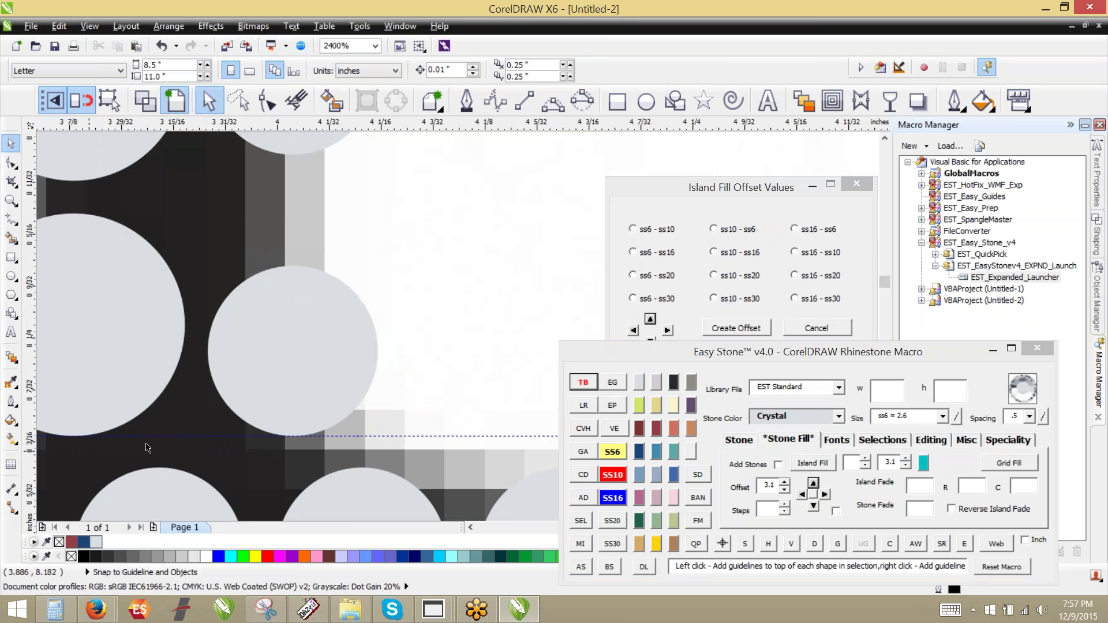
scroll(394, 439, down, 2)
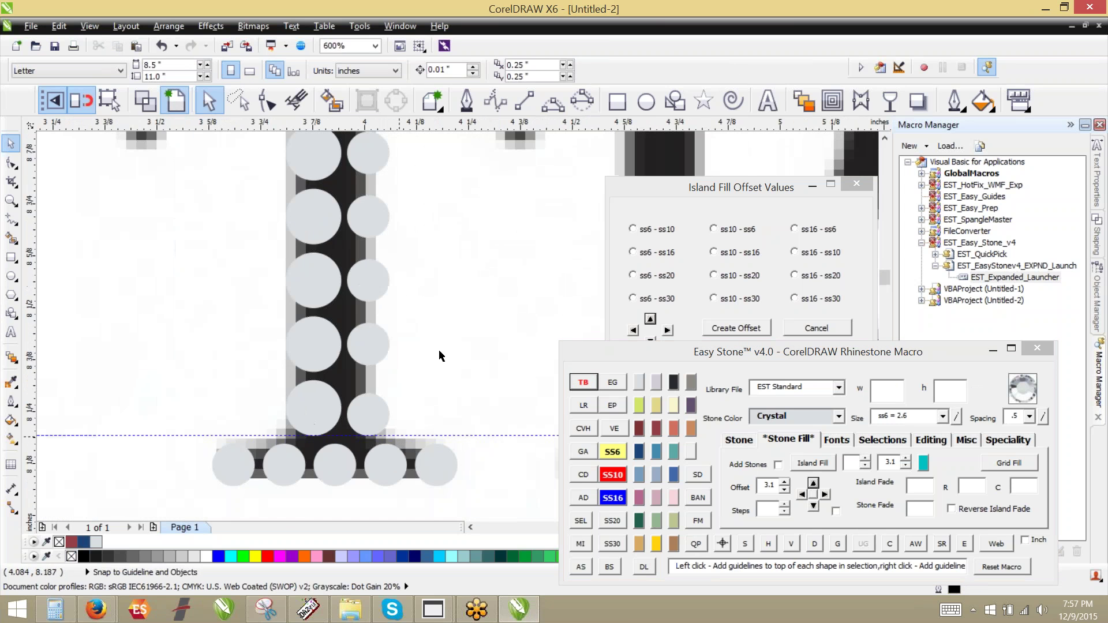
scroll(450, 384, down, 1)
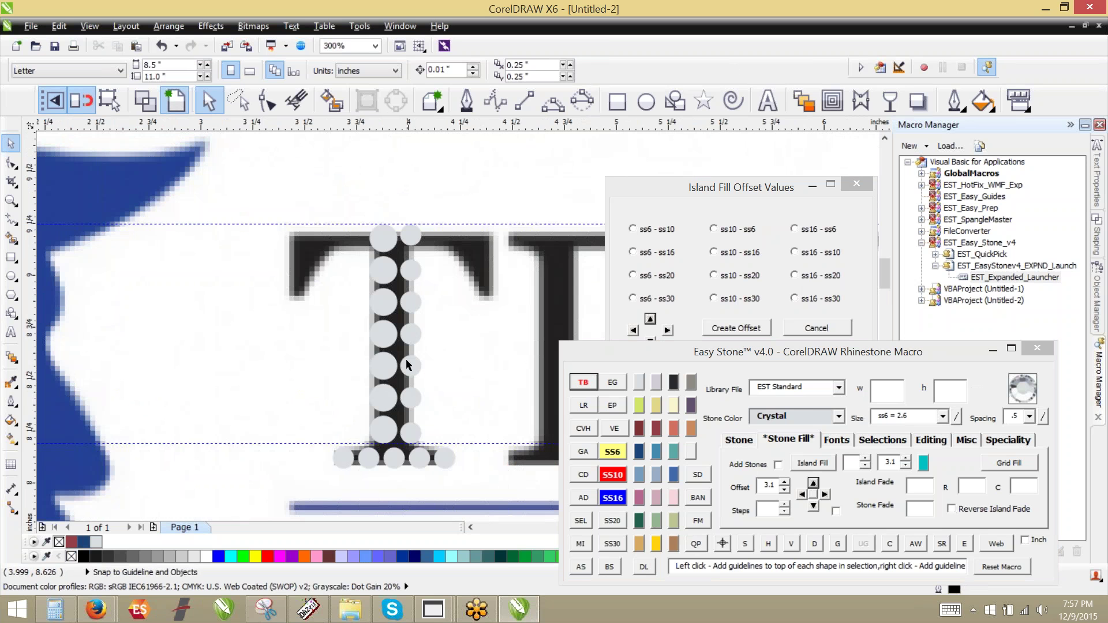
scroll(226, 346, down, 1)
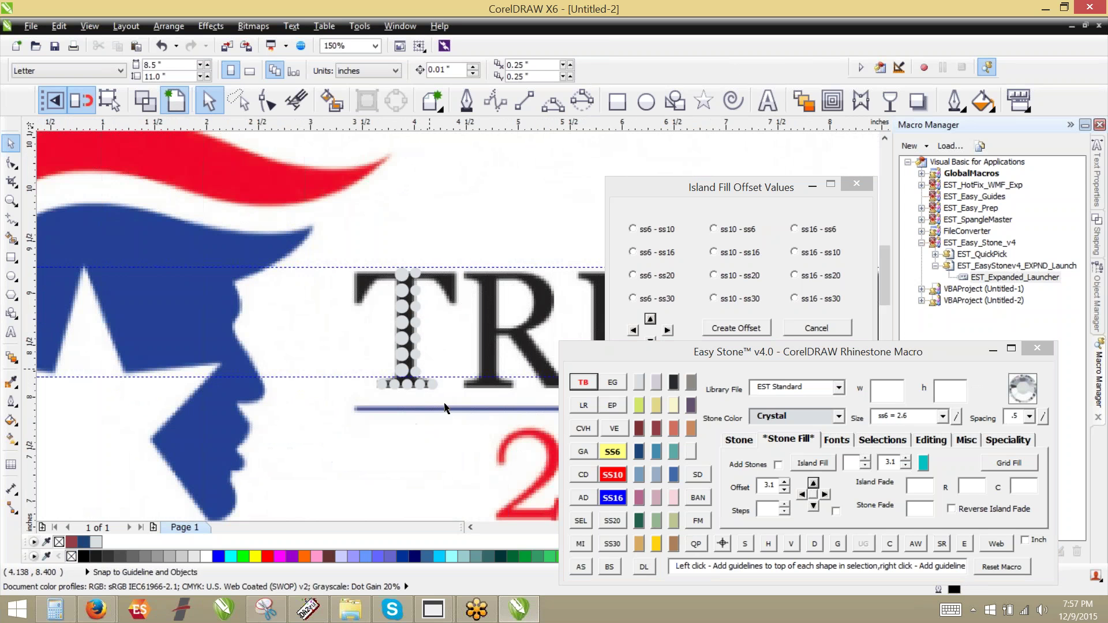
scroll(289, 352, down, 1)
scroll(294, 352, up, 2)
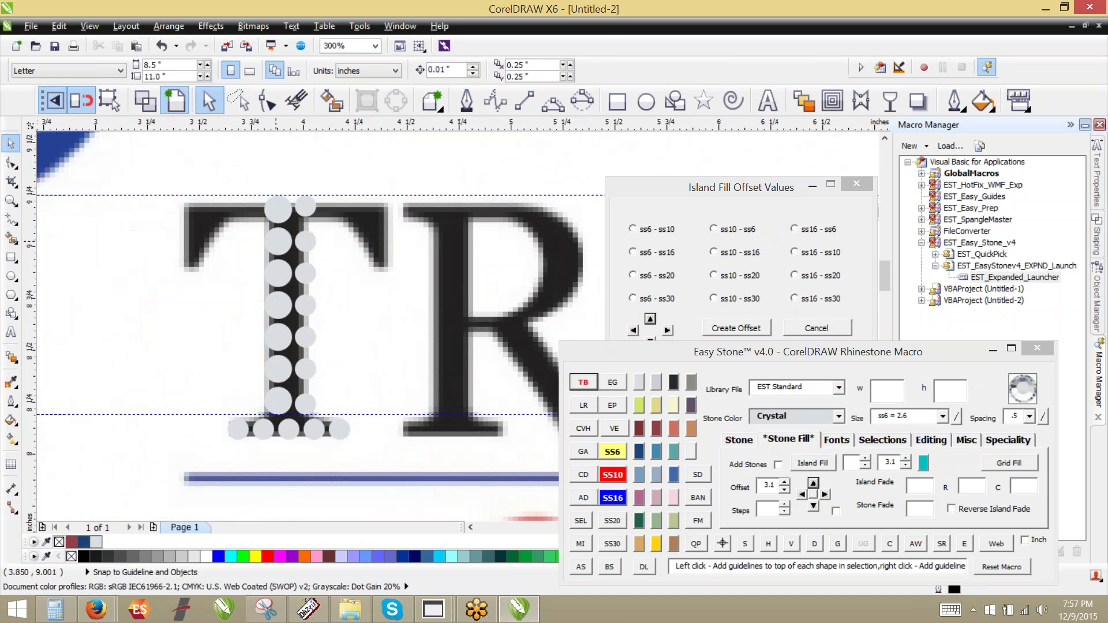
scroll(304, 245, up, 1)
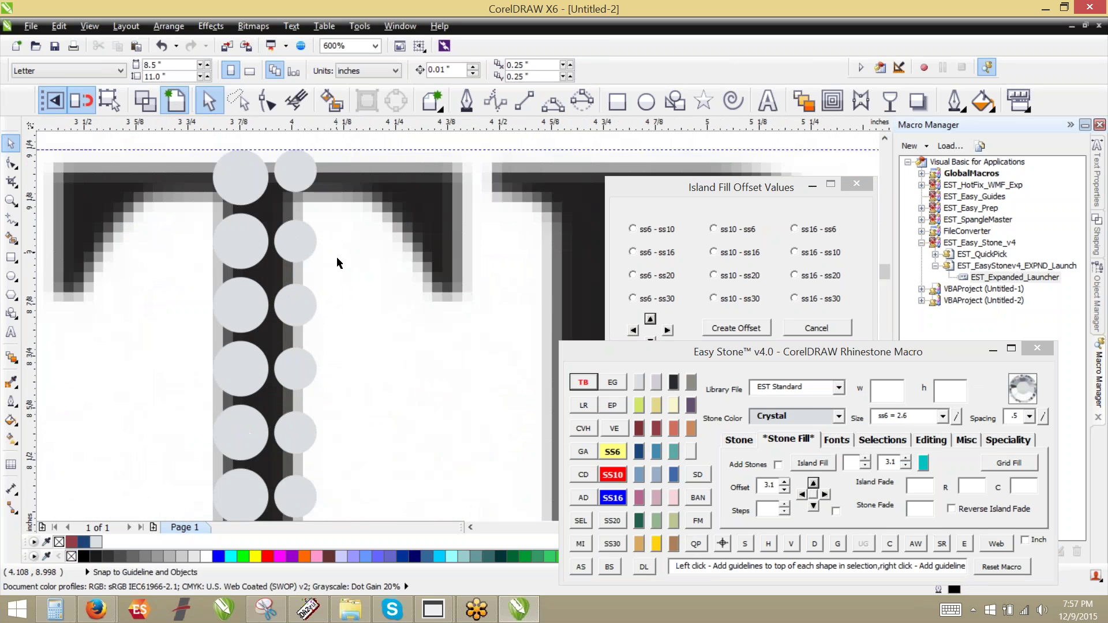
scroll(337, 256, down, 1)
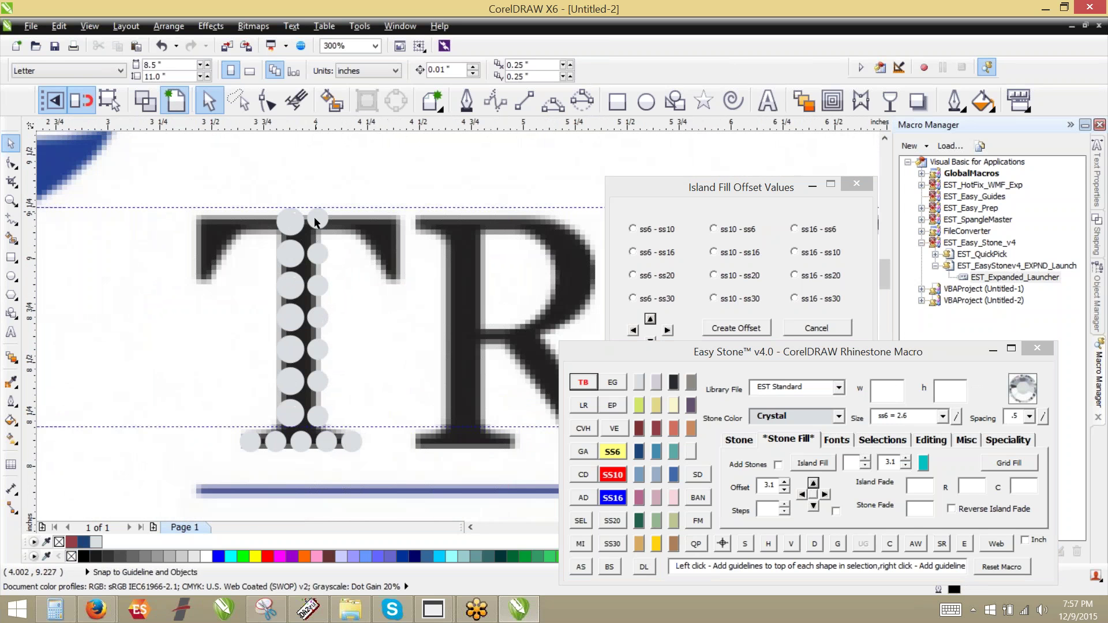
Bring the T's ss6 column up to nine stones and distribute them evenly vertically between its top and bottom stones.
click(318, 350)
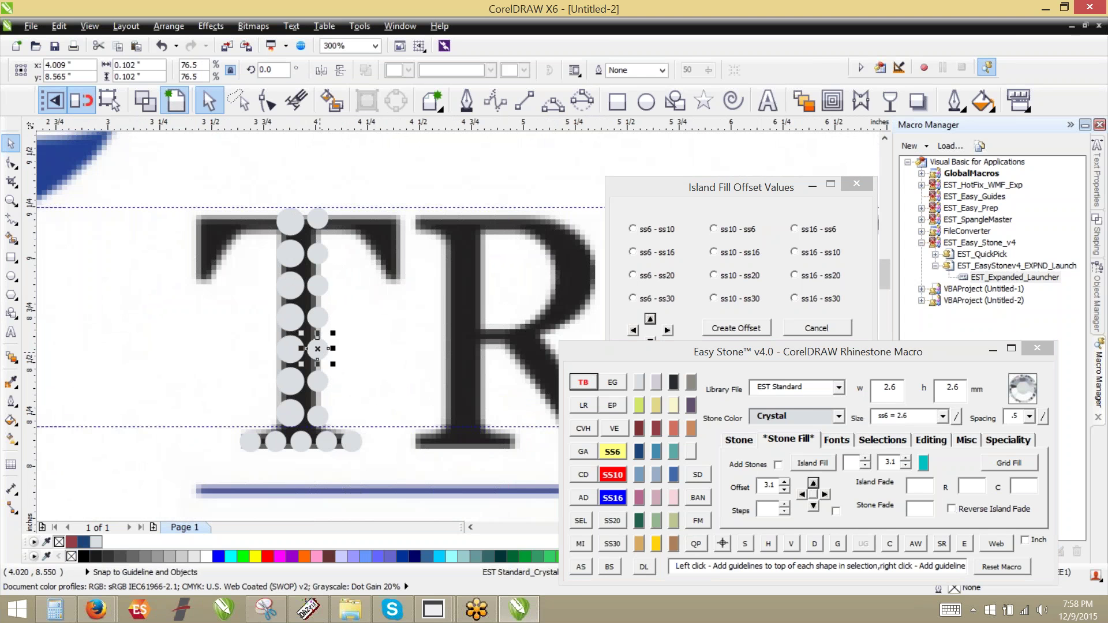
click(319, 224)
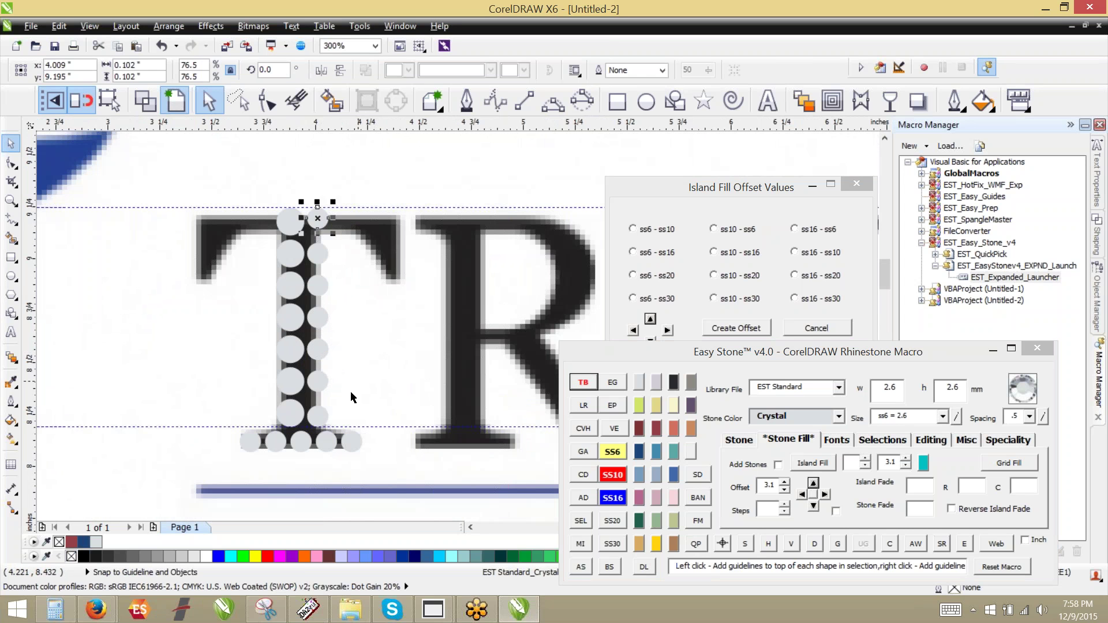
shift+click(317, 417)
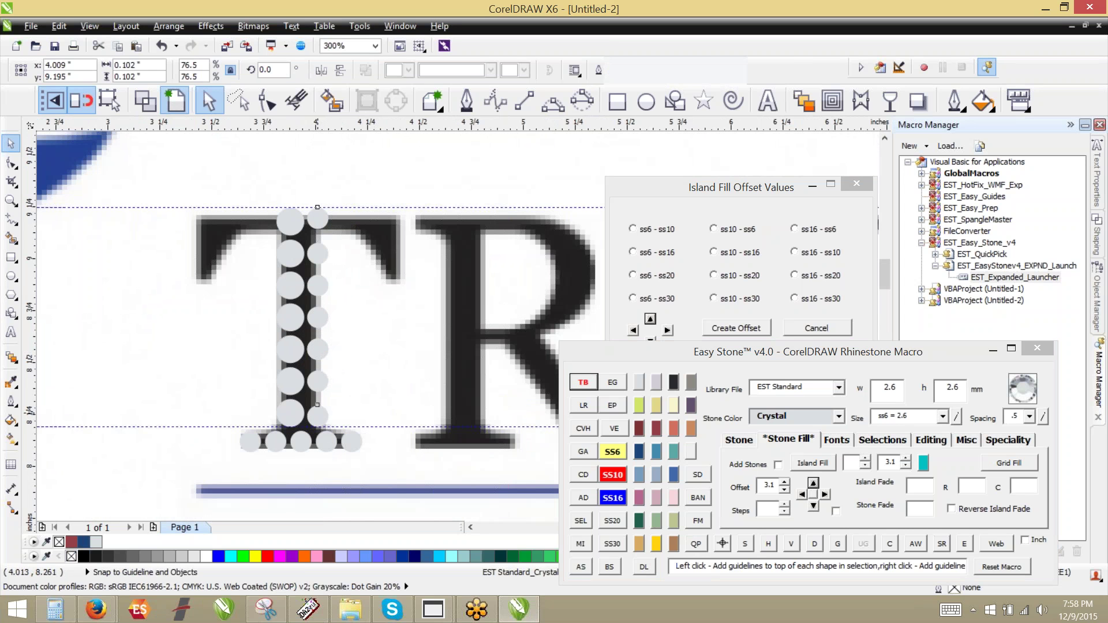
click(746, 544)
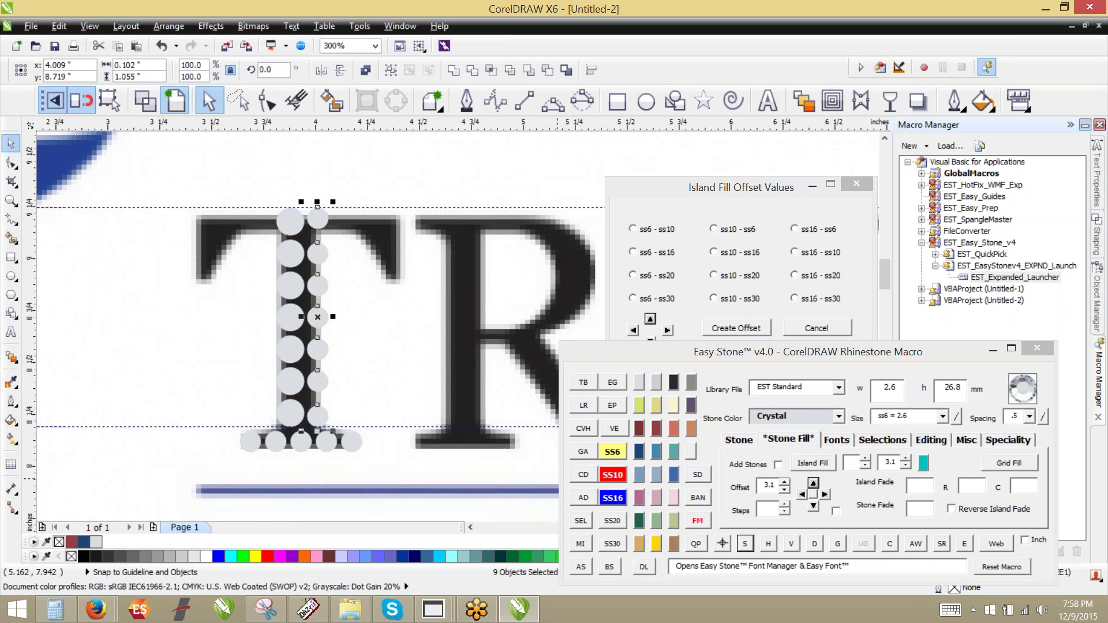
click(791, 544)
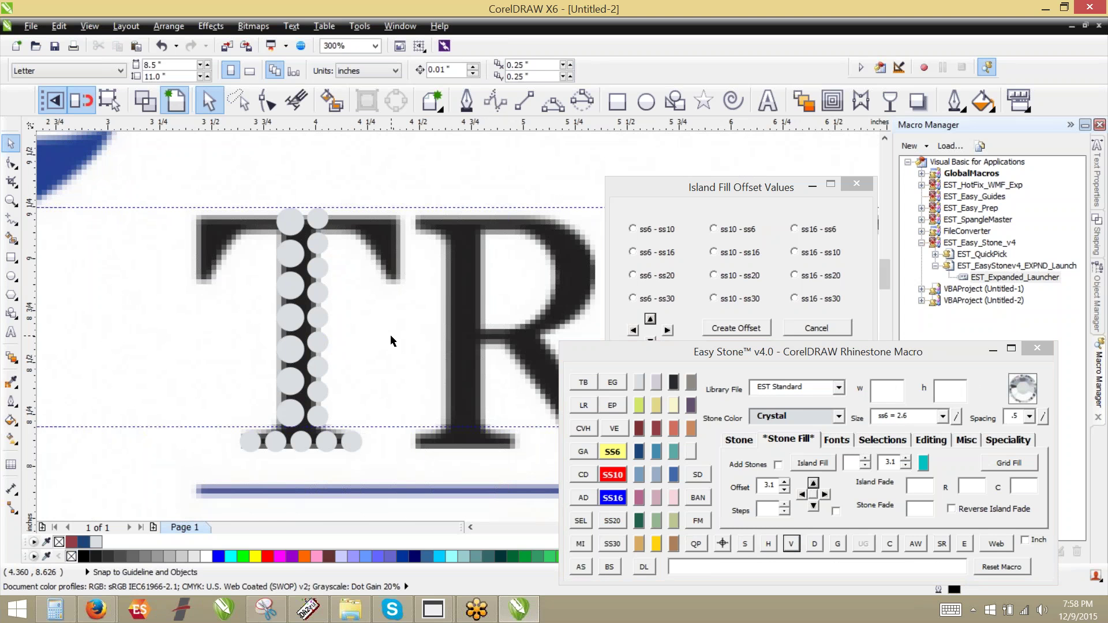
Repeat the top ss6 stone twice to the right along the T's top bar at the 3.1 offset.
scroll(213, 266, down, 2)
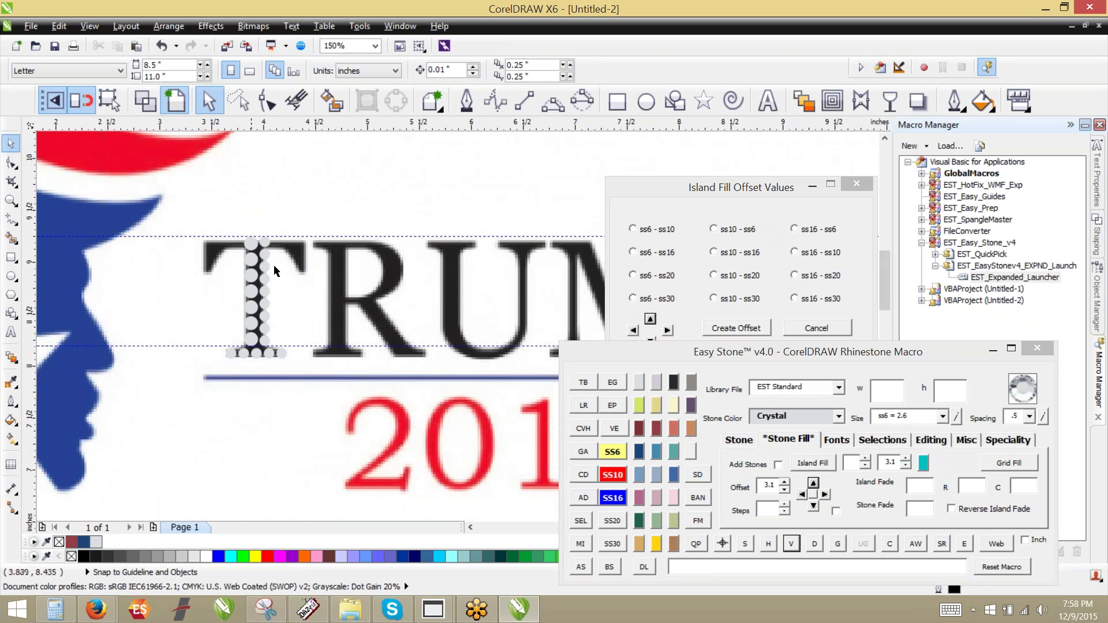
scroll(270, 239, up, 3)
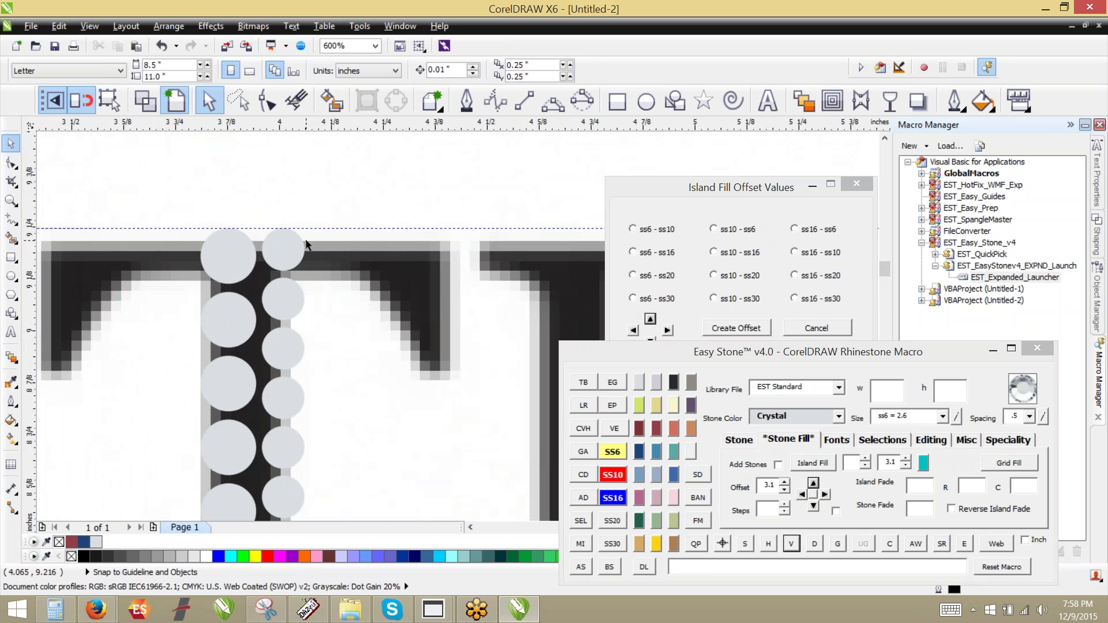
click(288, 248)
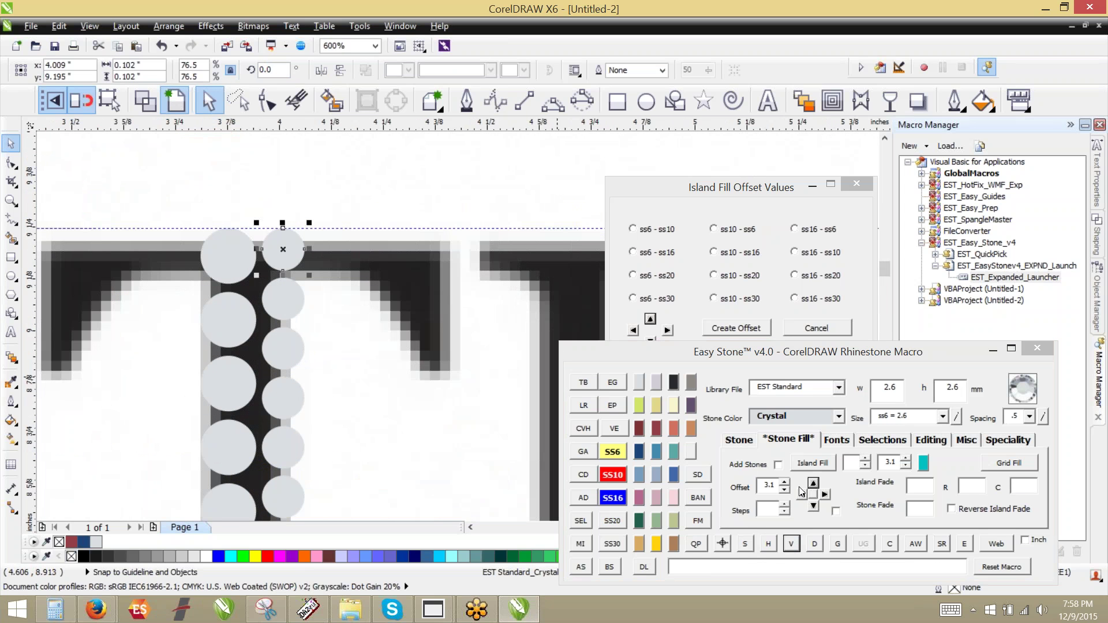
click(825, 495)
click(824, 495)
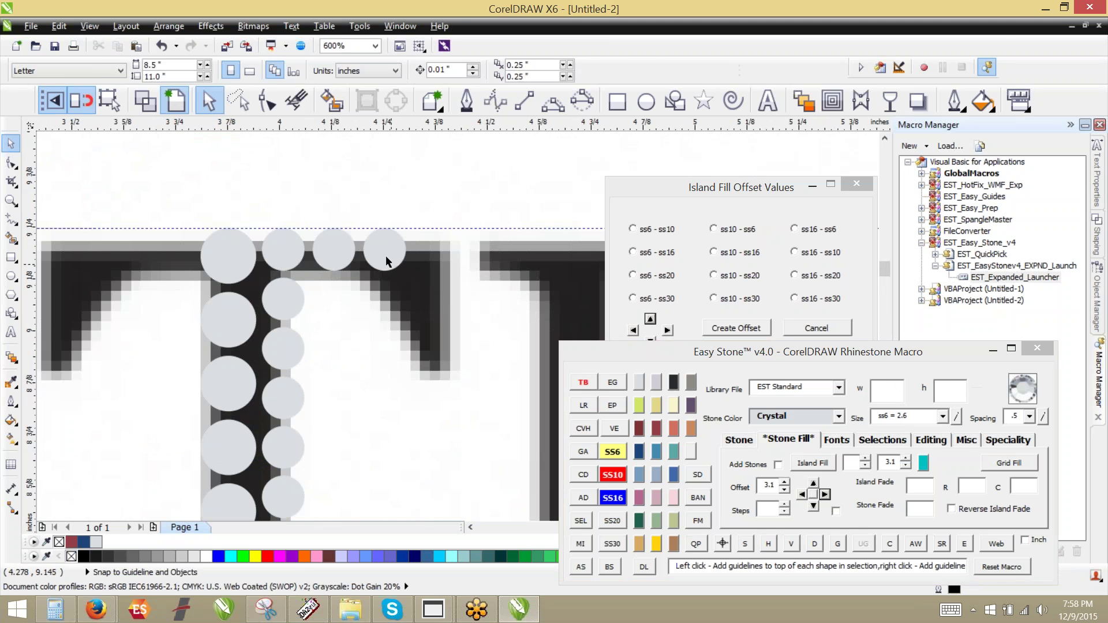
Change the last stone on the T's top bar to Crystal ss10 and align its top with the ss6 stone beside it.
click(612, 474)
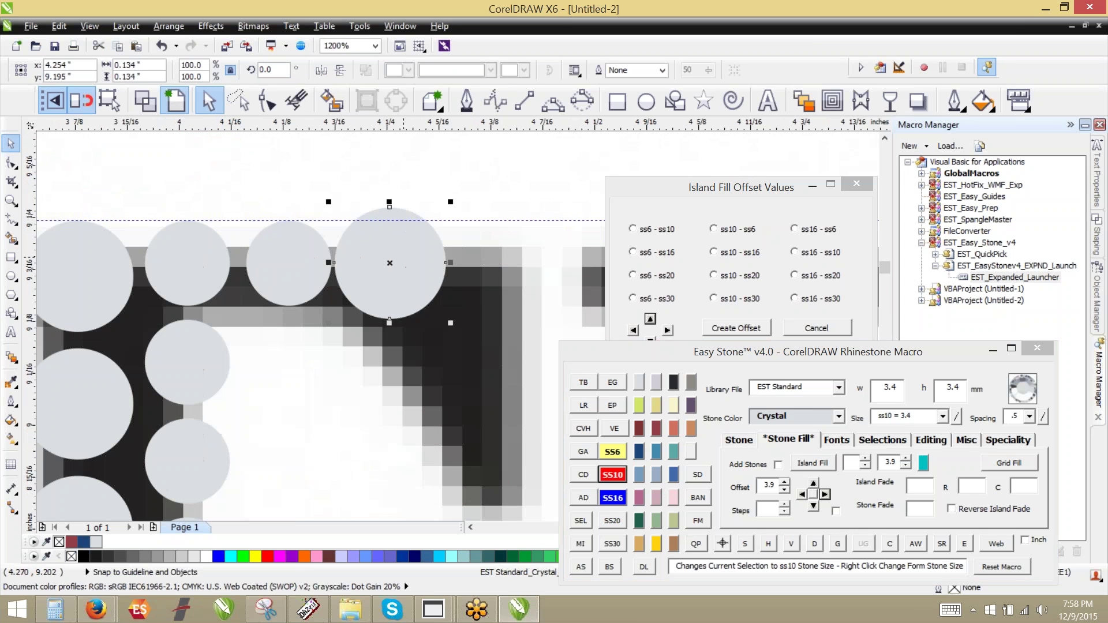
drag(404, 255, 420, 256)
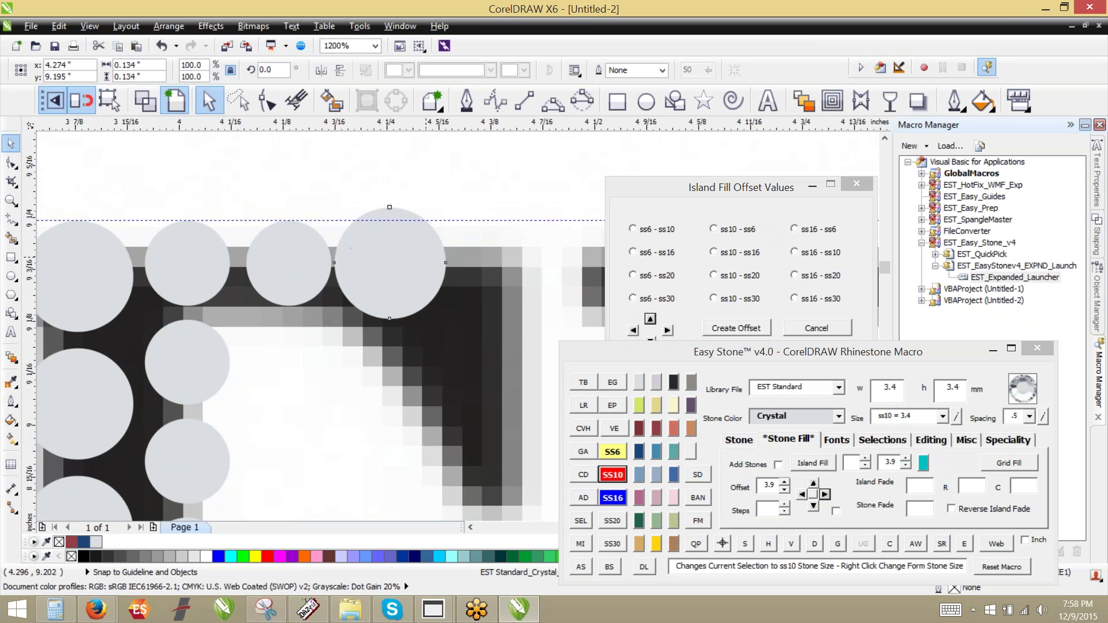
shift+click(312, 258)
key(t)
key(Escape)
scroll(317, 273, down, 1)
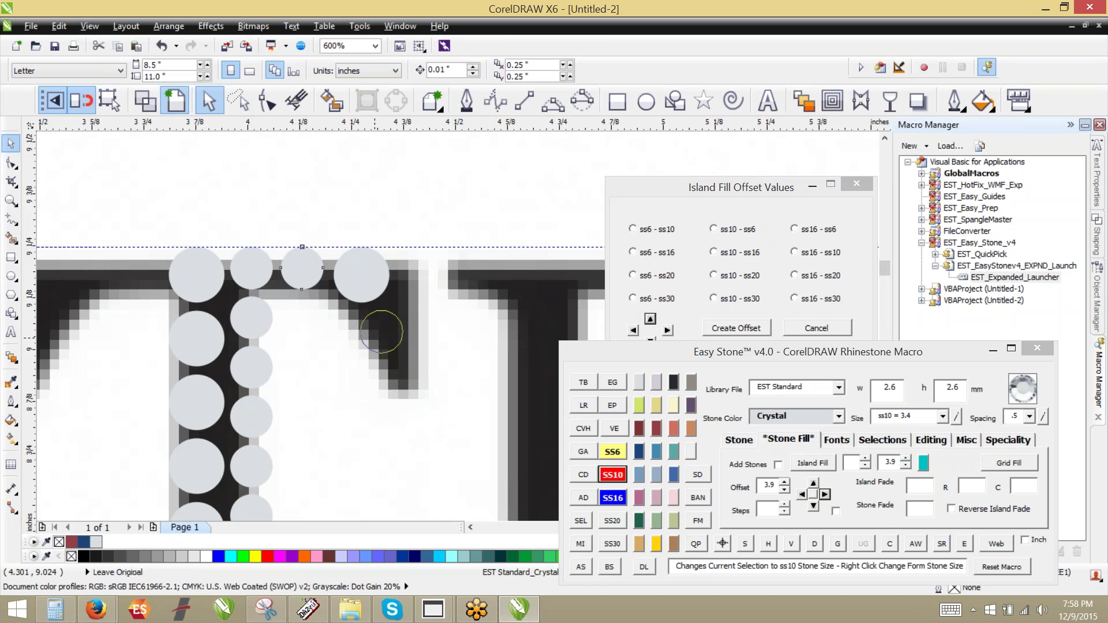
Place two ss6 stones down the T's right serif below the ss10 corner stone.
click(376, 330)
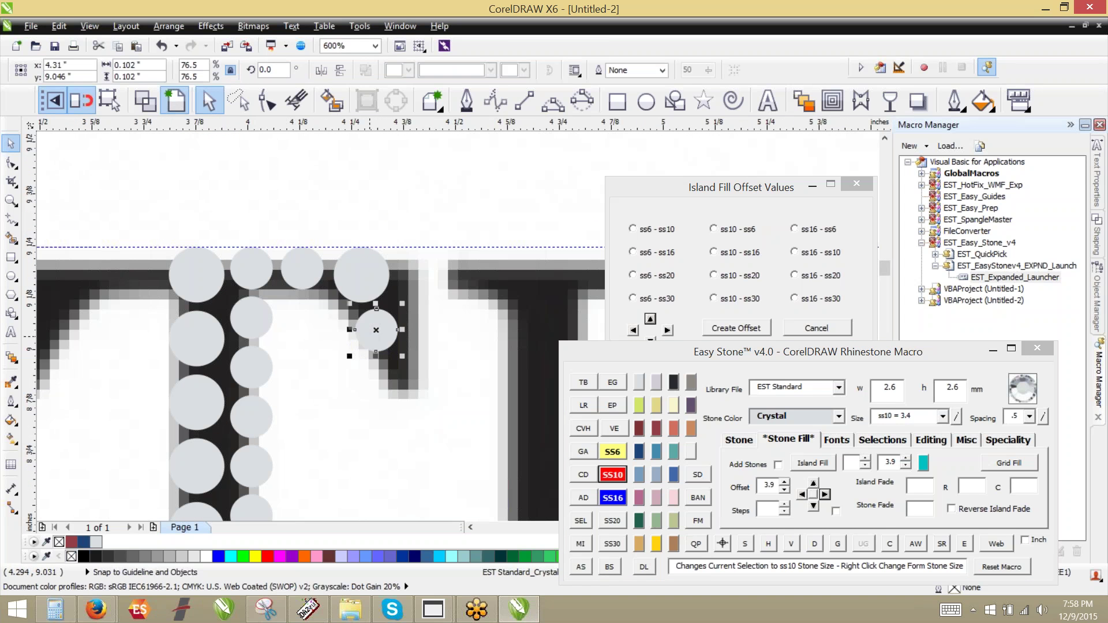
click(391, 379)
scroll(450, 312, down, 1)
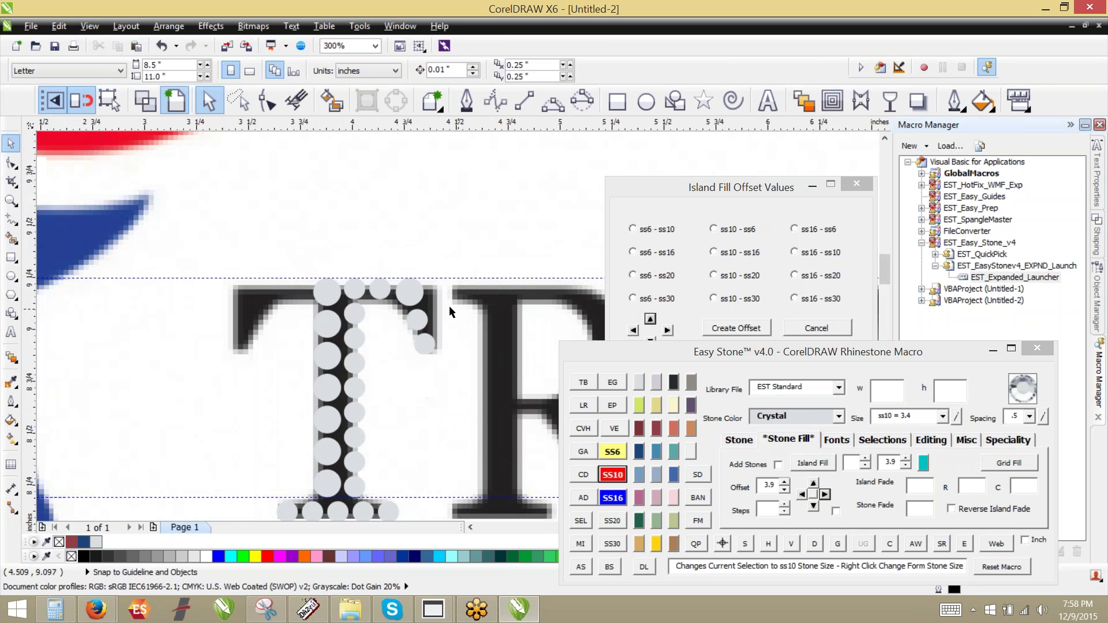
scroll(303, 249, down, 1)
scroll(375, 291, up, 1)
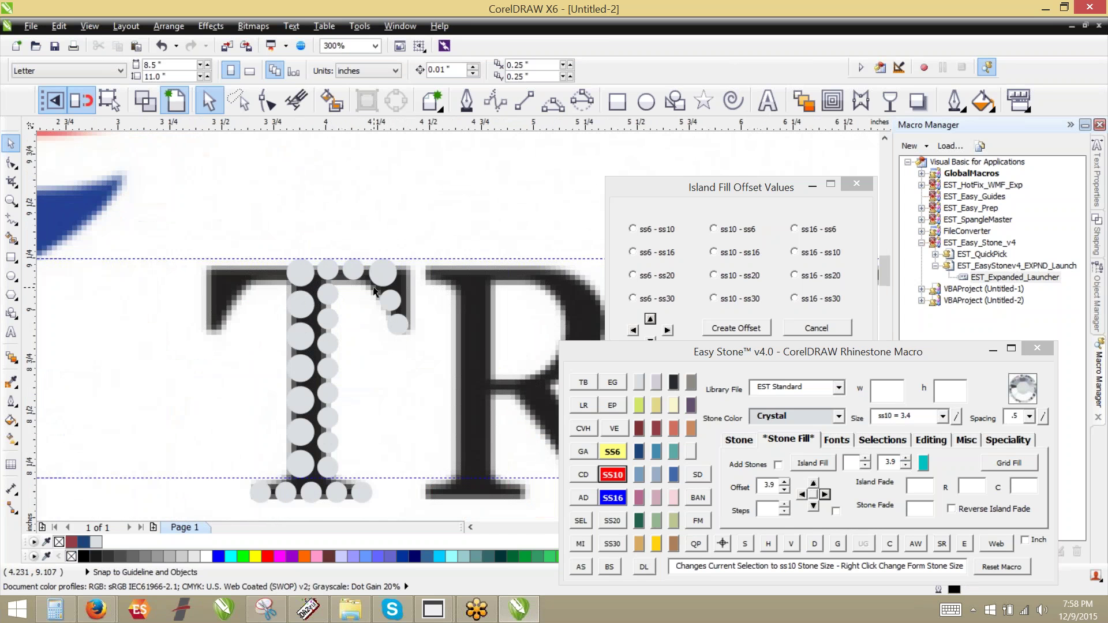
scroll(348, 316, up, 1)
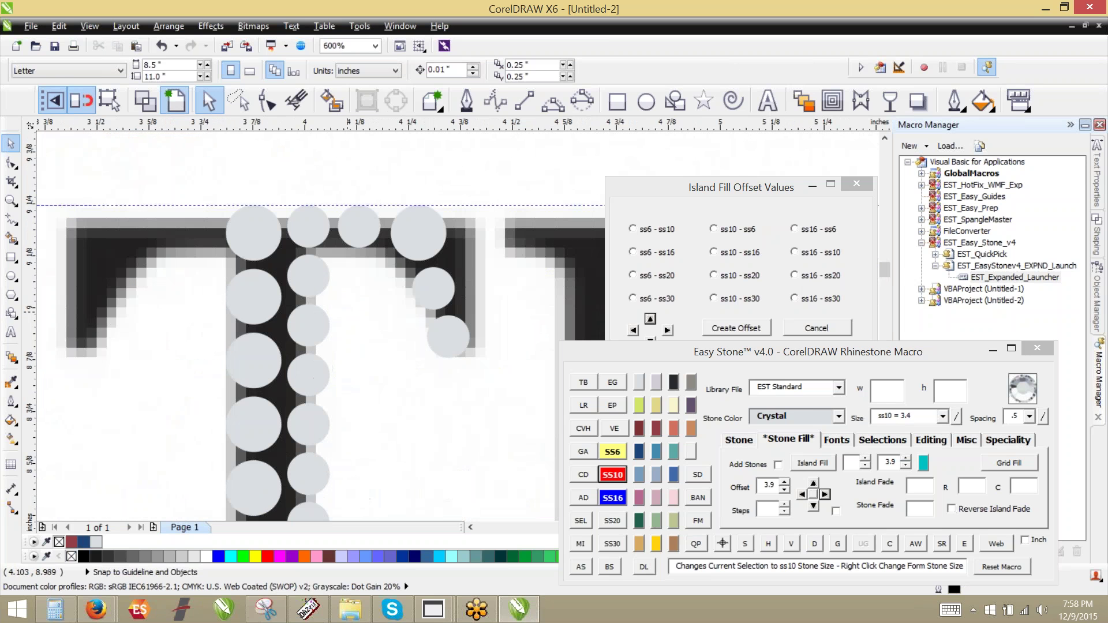
Copy the T's four right-arm stones, from the last ss6 bar stone to the serif tip, across to the left arm.
drag(515, 165, 288, 364)
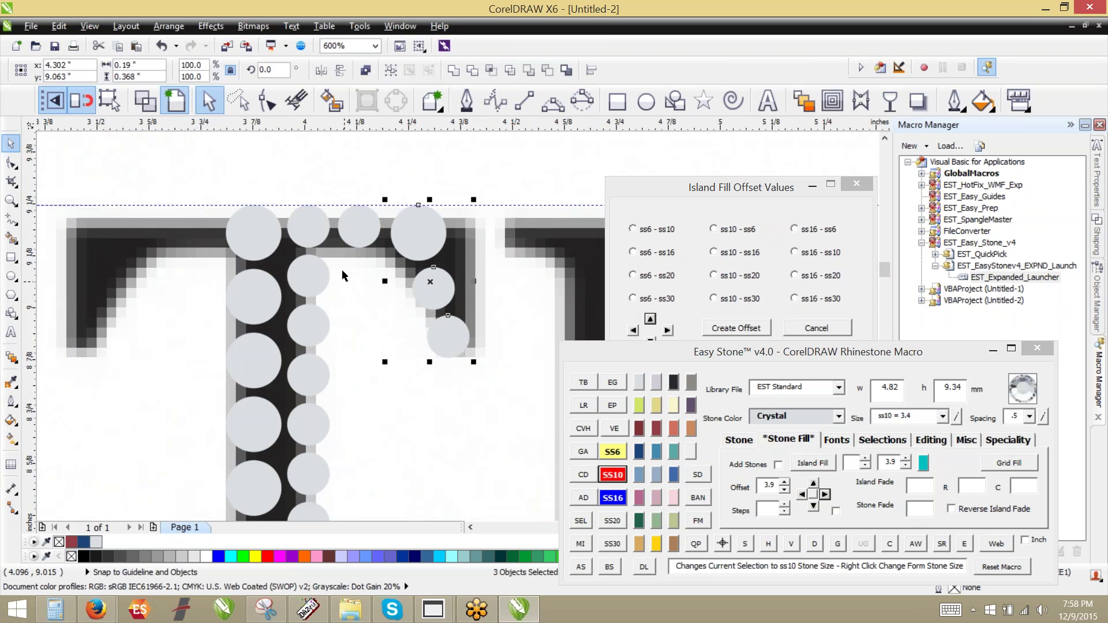
drag(516, 162, 317, 400)
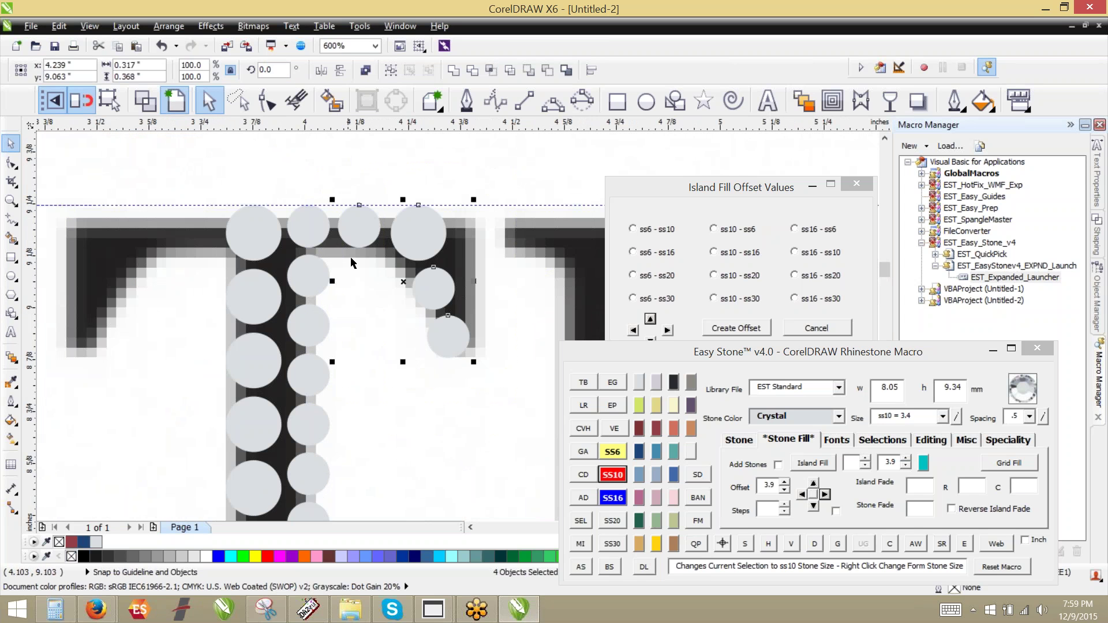
drag(351, 239, 64, 239)
right_click(64, 239)
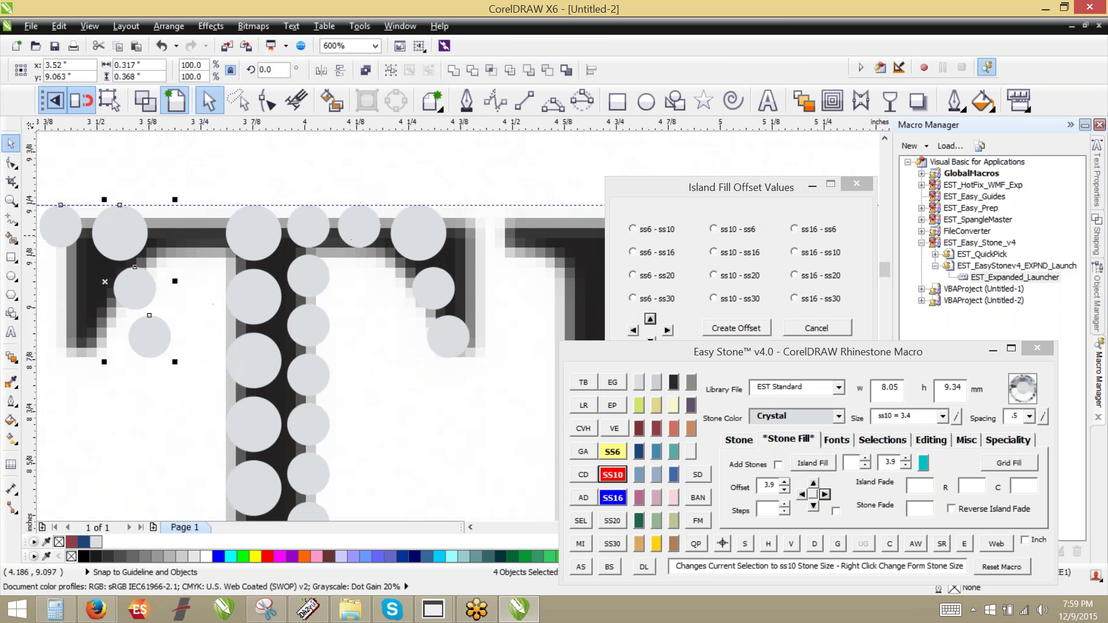
Mirror the copied arm stones horizontally and position them against the stem's top stone on the T's left arm.
click(323, 73)
scroll(122, 265, up, 1)
drag(195, 199, 287, 198)
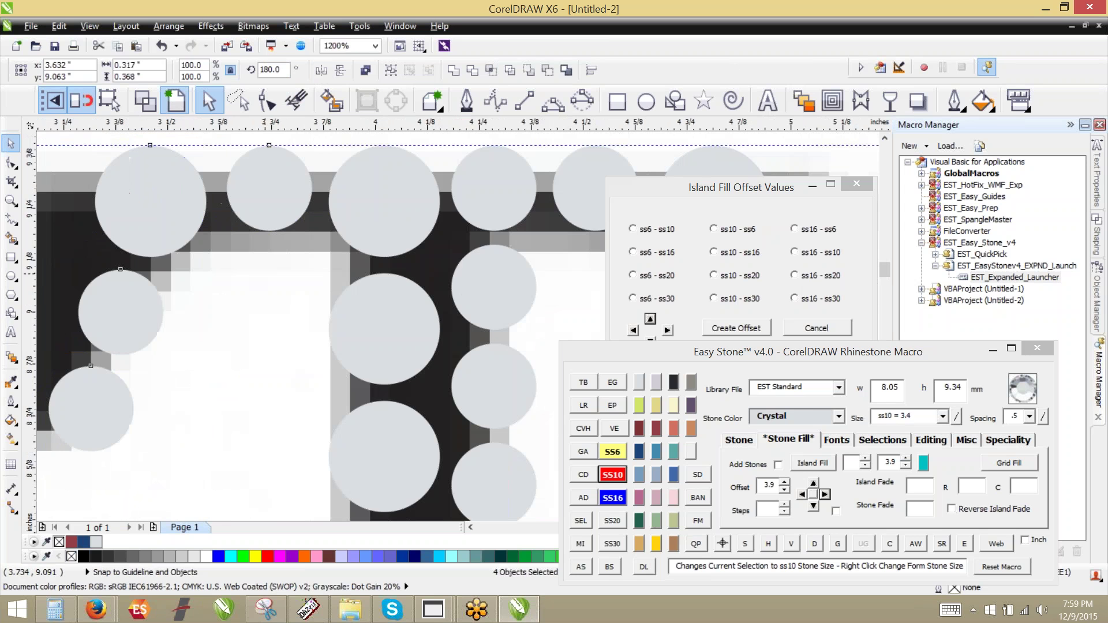
scroll(268, 272, down, 1)
click(260, 344)
scroll(135, 174, down, 1)
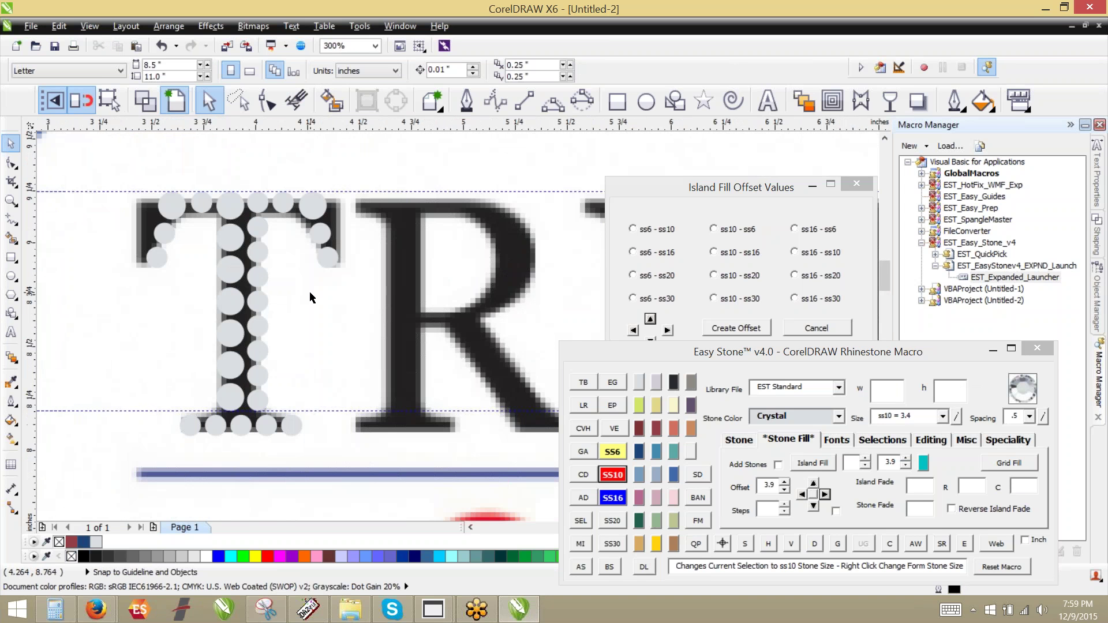
scroll(93, 237, down, 1)
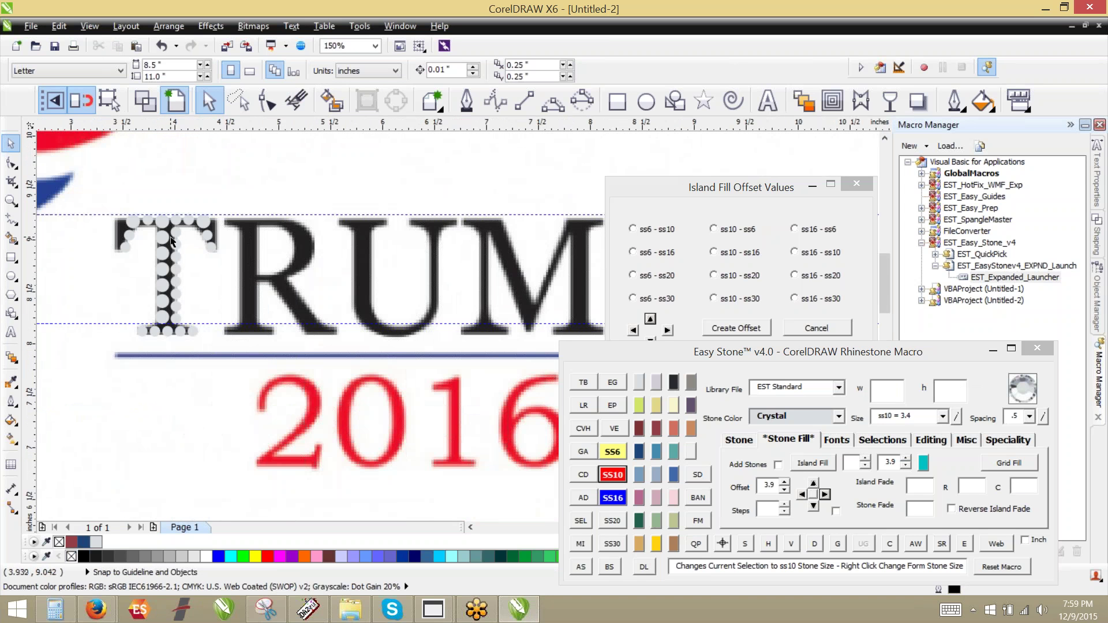
scroll(171, 242, up, 1)
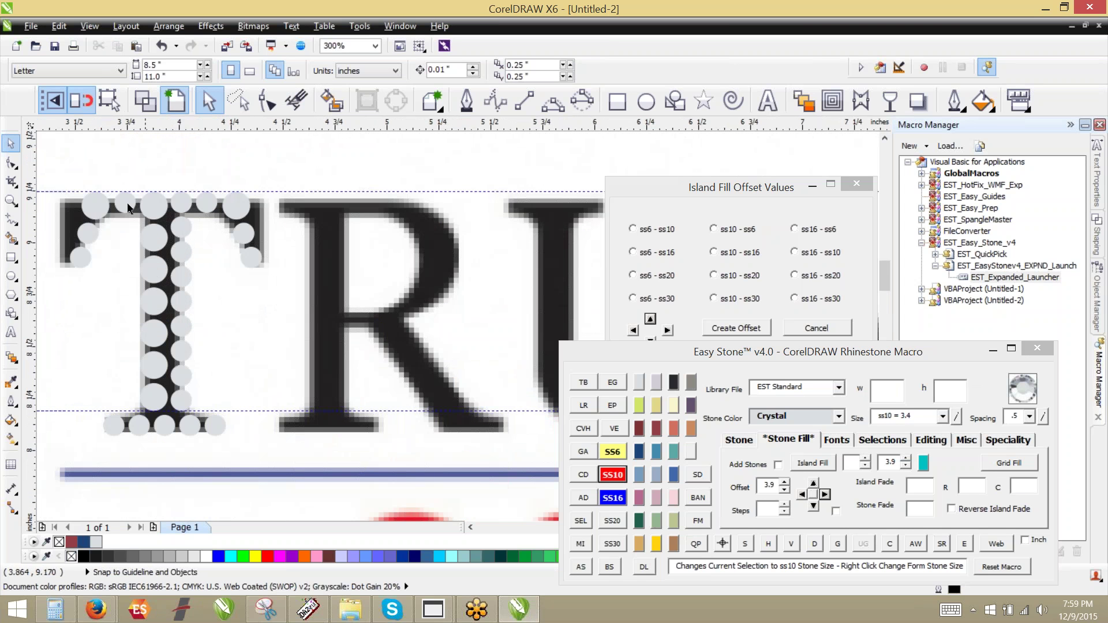
Copy all of the T's stones onto the R, lining up the stem columns with the R's stem.
drag(47, 168, 272, 453)
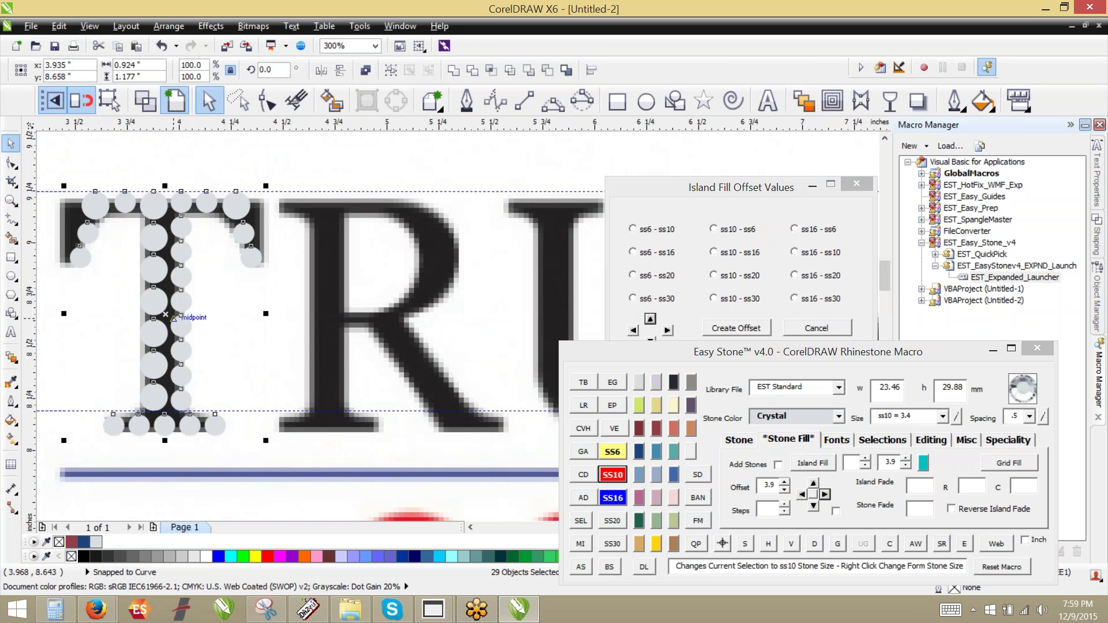
drag(163, 313, 329, 299)
click(291, 259)
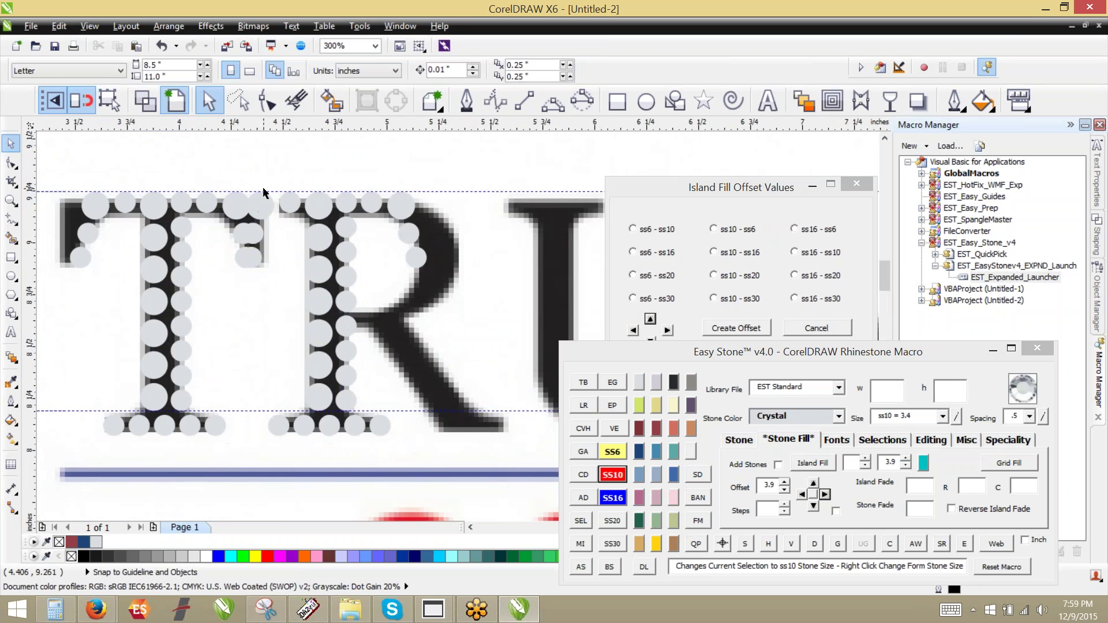
Delete the copied stones overlapping the T's right serif and the ss10 and two ss6 stones ending the R's top bar.
scroll(265, 188, up, 1)
click(274, 232)
key(Delete)
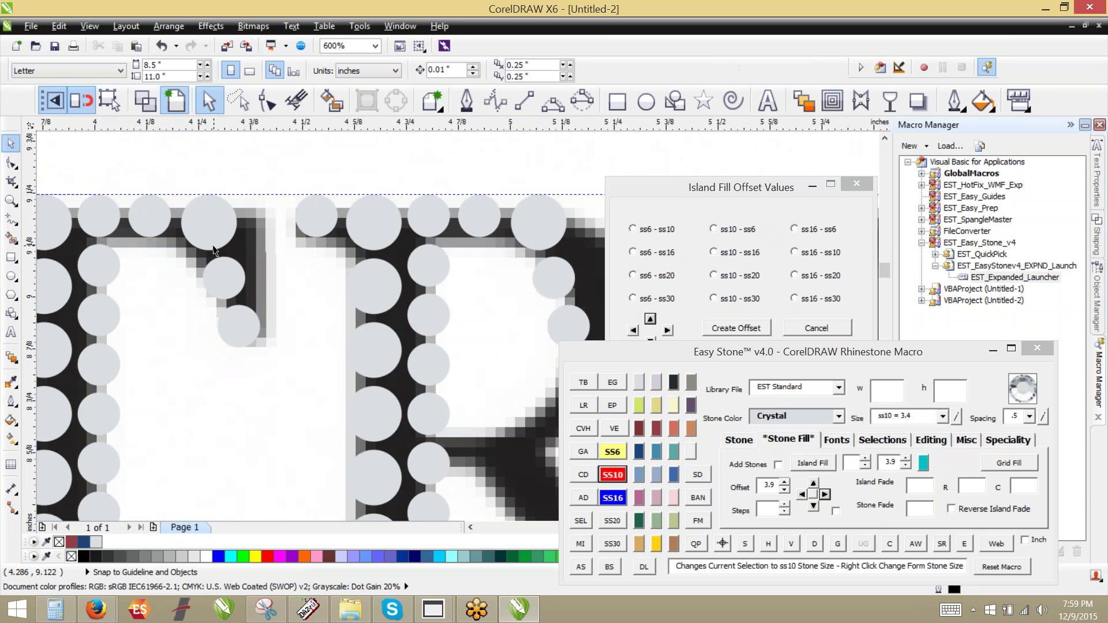
scroll(213, 248, down, 1)
scroll(384, 251, up, 2)
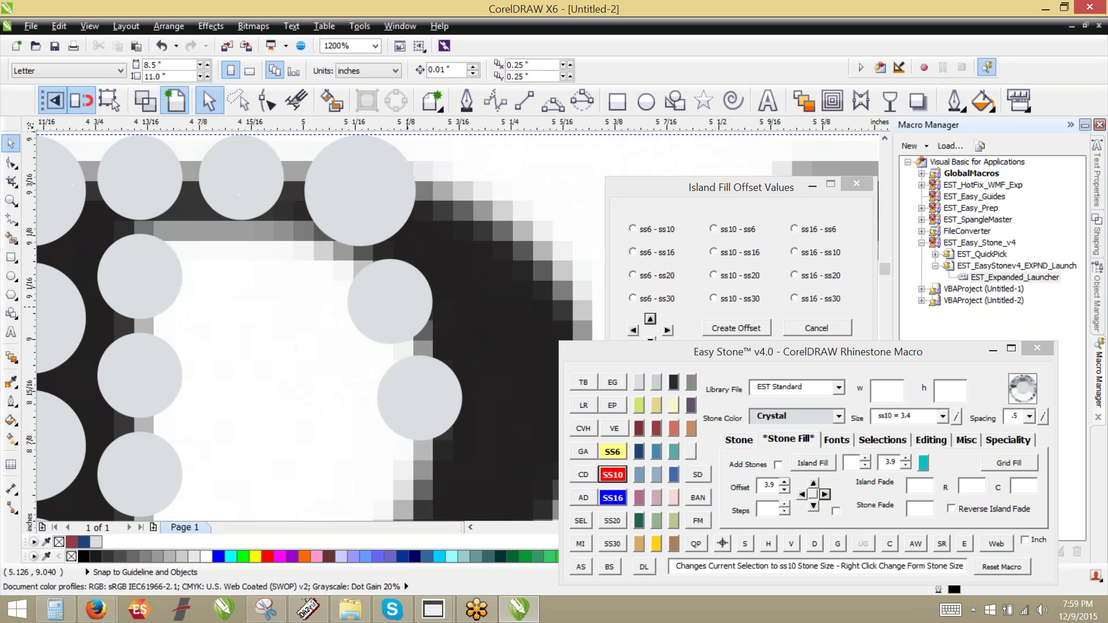
click(390, 300)
key(Delete)
click(423, 379)
key(Delete)
click(369, 202)
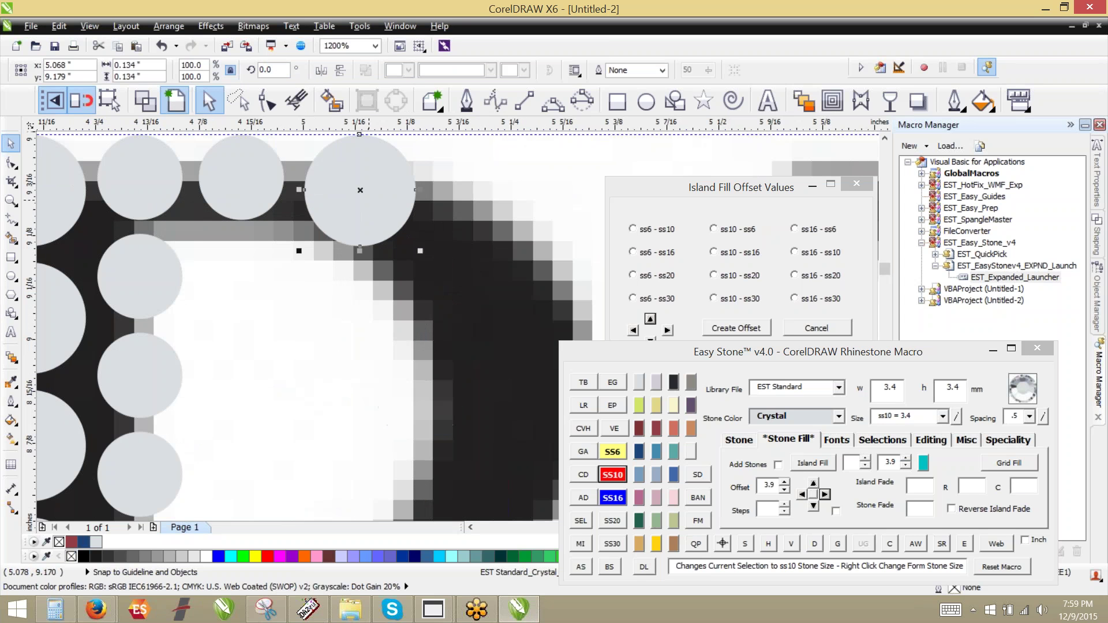
key(Delete)
Extend the R's top bar with an ss6 stone and start the bowl's curve with a copied ss10 stone.
scroll(353, 196, down, 2)
scroll(353, 197, up, 2)
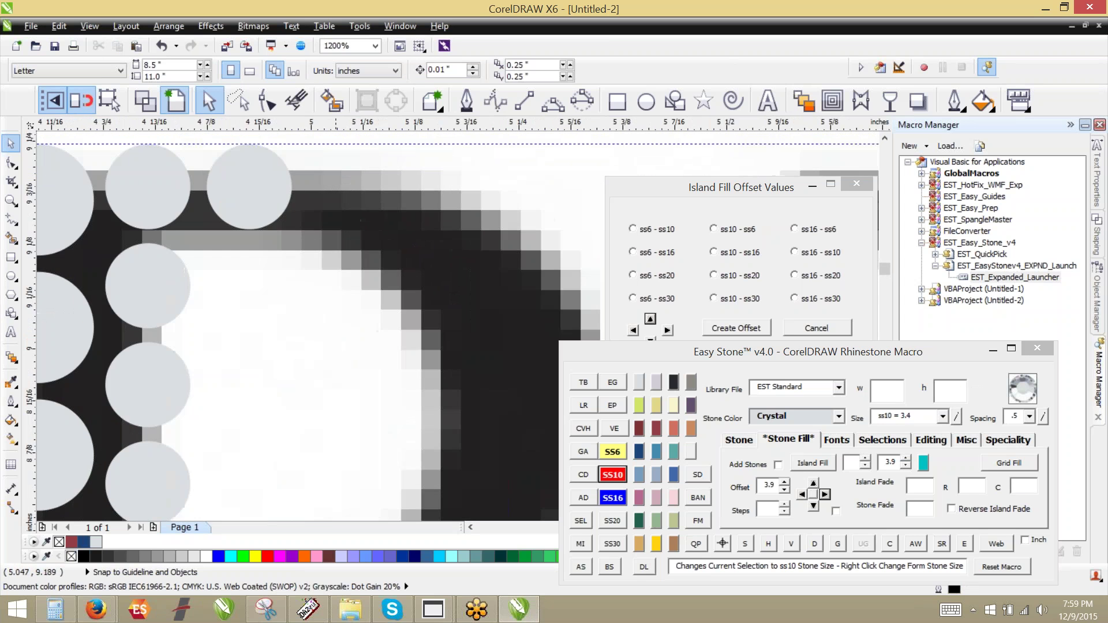
drag(299, 186, 349, 198)
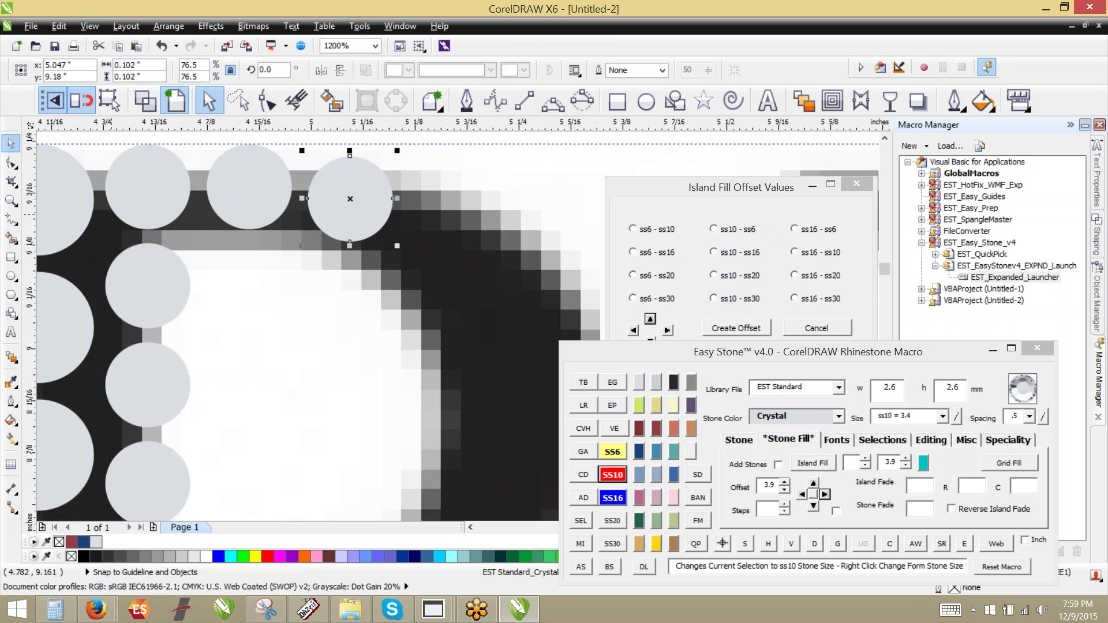
drag(63, 206, 468, 271)
scroll(460, 162, down, 1)
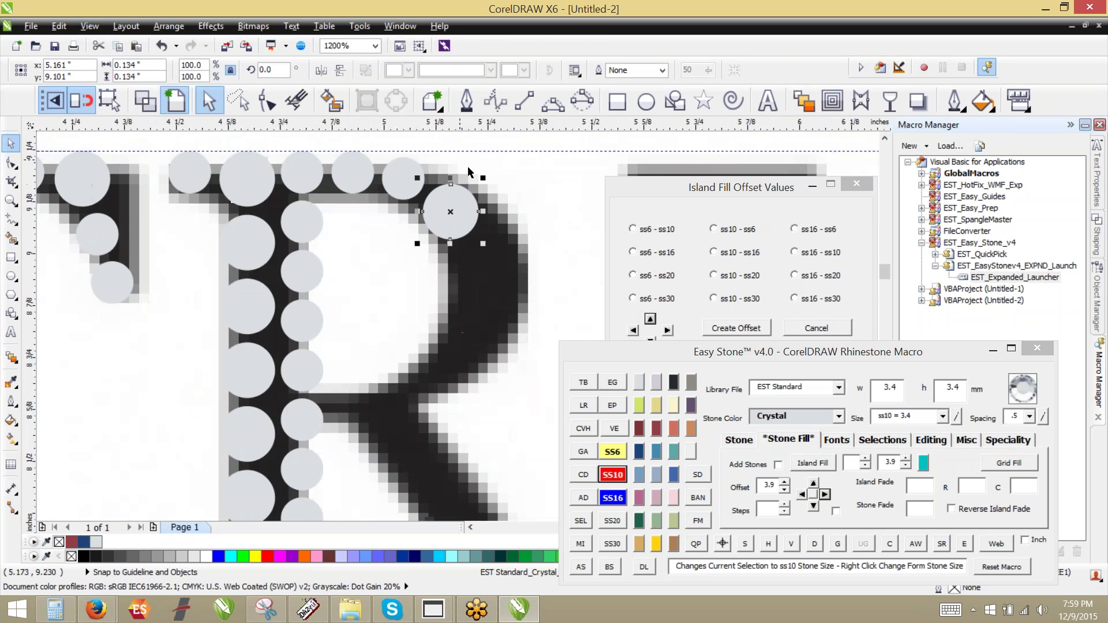
scroll(468, 166, up, 1)
drag(419, 159, 425, 151)
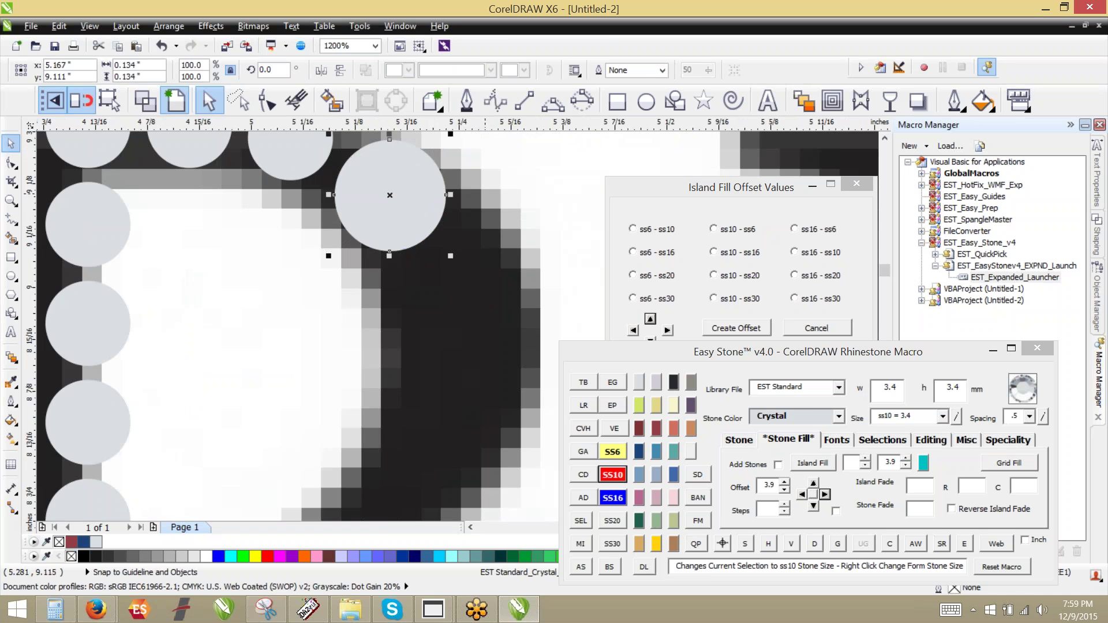
Repeat the ss6 stem stone at the R's crossbar twice to the right.
scroll(484, 192, down, 1)
click(309, 399)
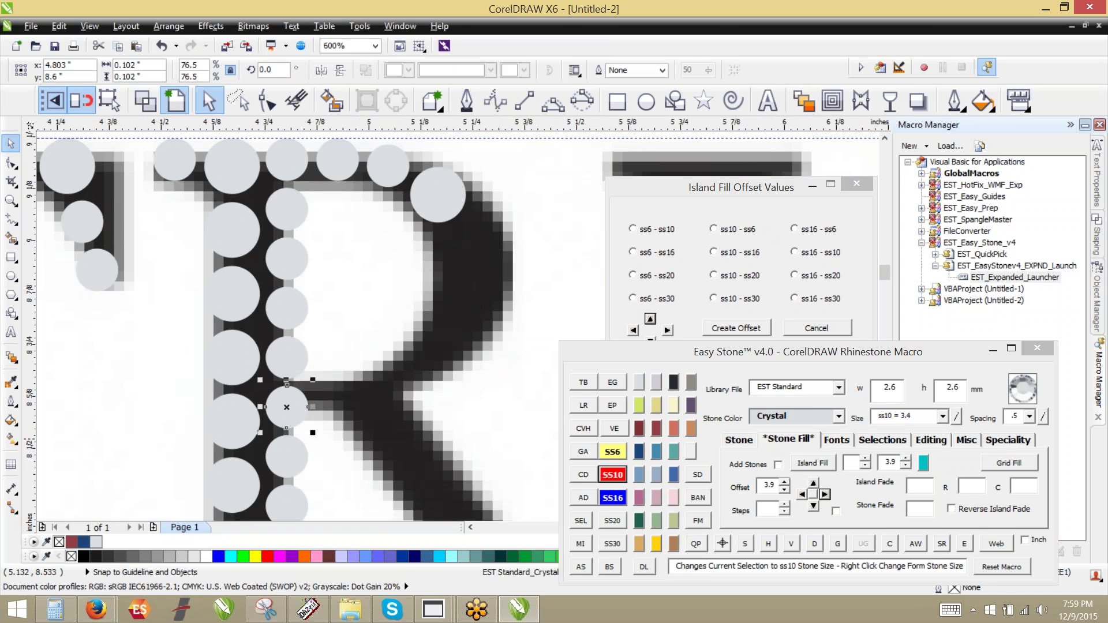
click(825, 494)
click(825, 494)
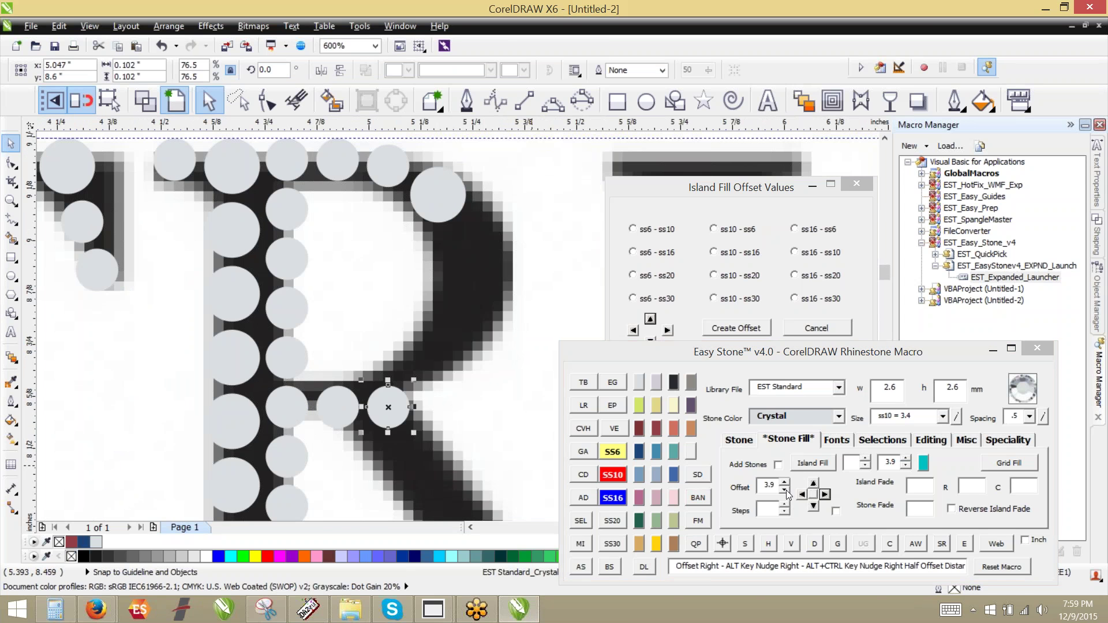
Place three ss10 copies down the right side of the R's bowl to the end of the crossbar stones.
drag(441, 195, 472, 325)
drag(472, 325, 476, 256)
click(367, 276)
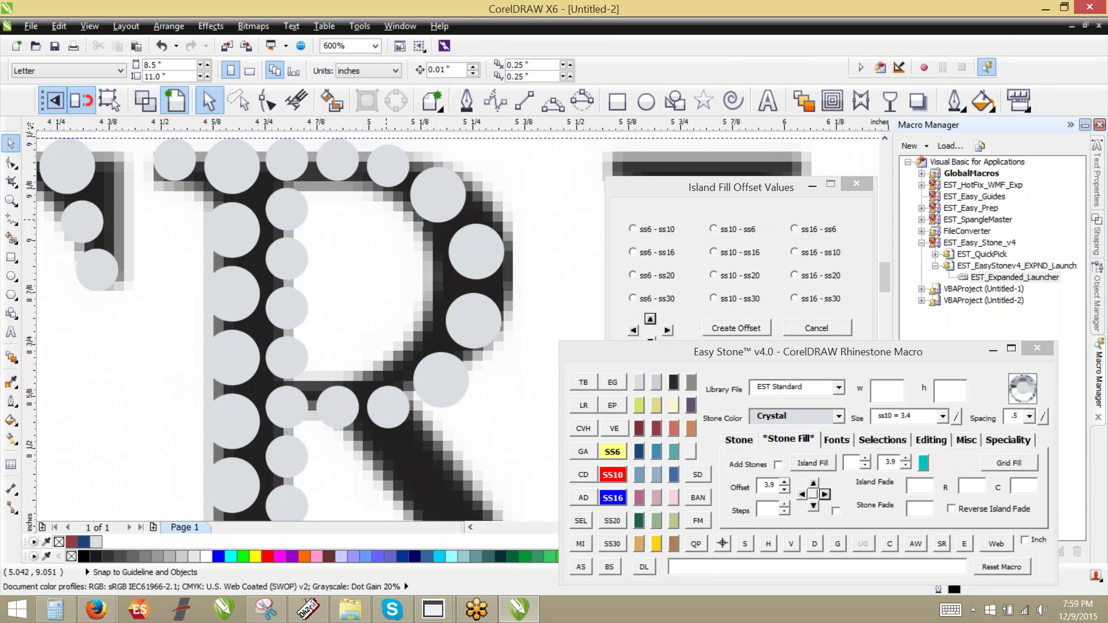
scroll(381, 271, down, 2)
scroll(397, 276, up, 2)
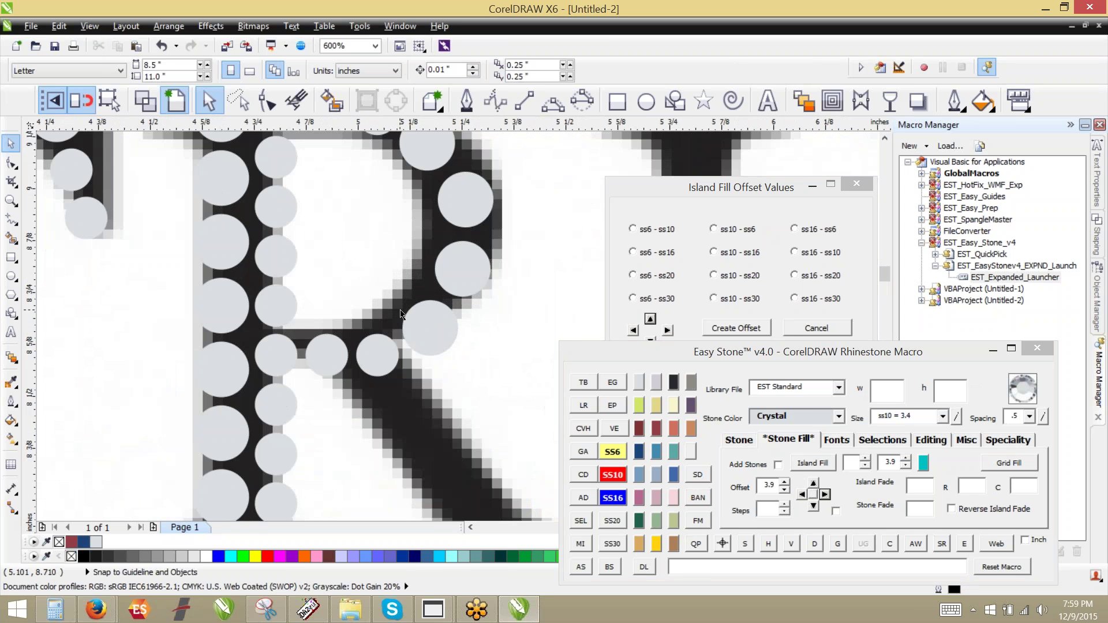
scroll(396, 252, down, 2)
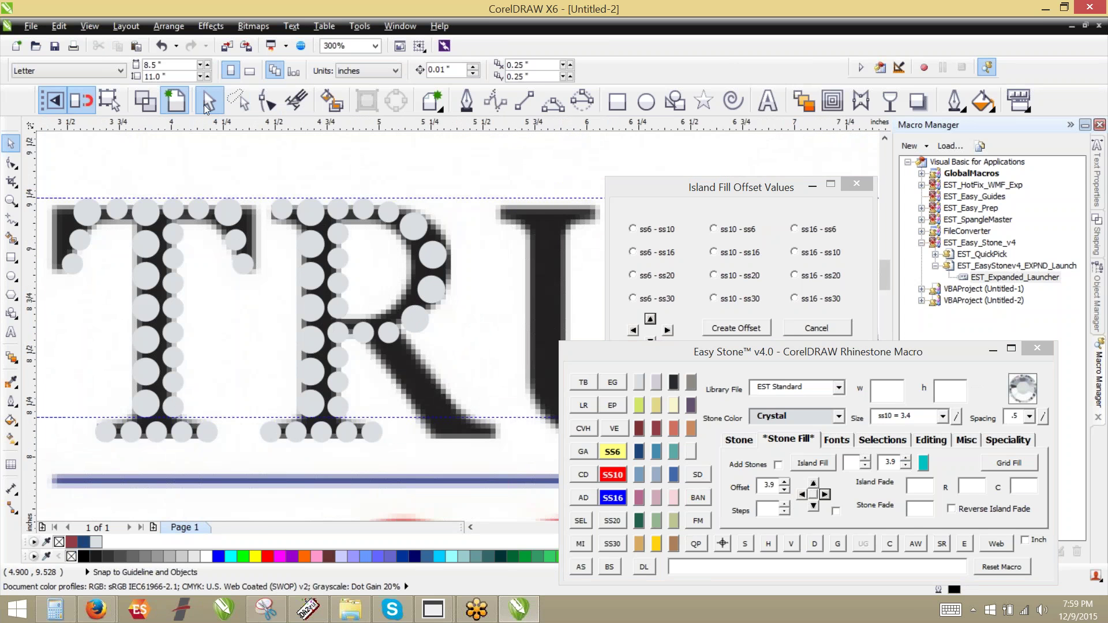
Respace the ten stones running from the R's top bar around the bowl to its crossbar.
drag(503, 168, 345, 353)
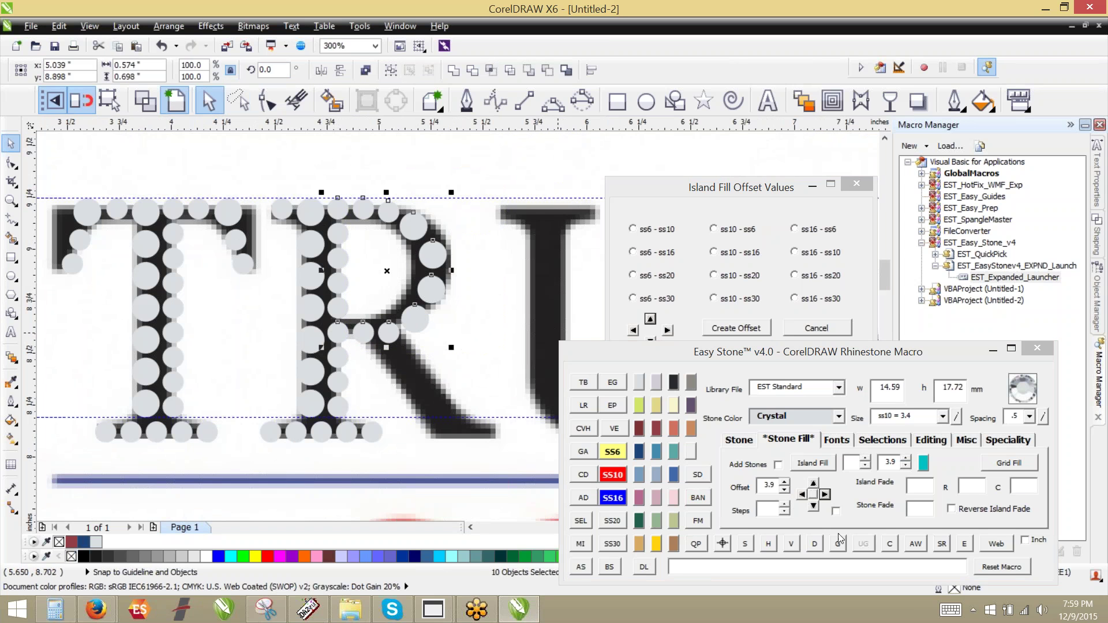
click(814, 545)
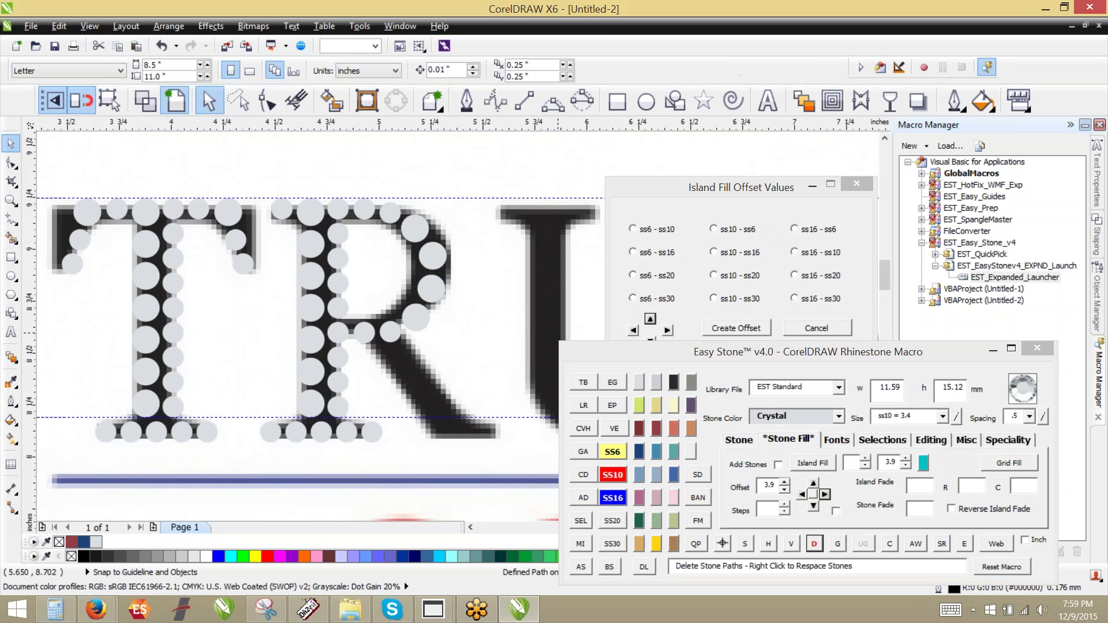
scroll(242, 282, down, 2)
scroll(355, 323, up, 2)
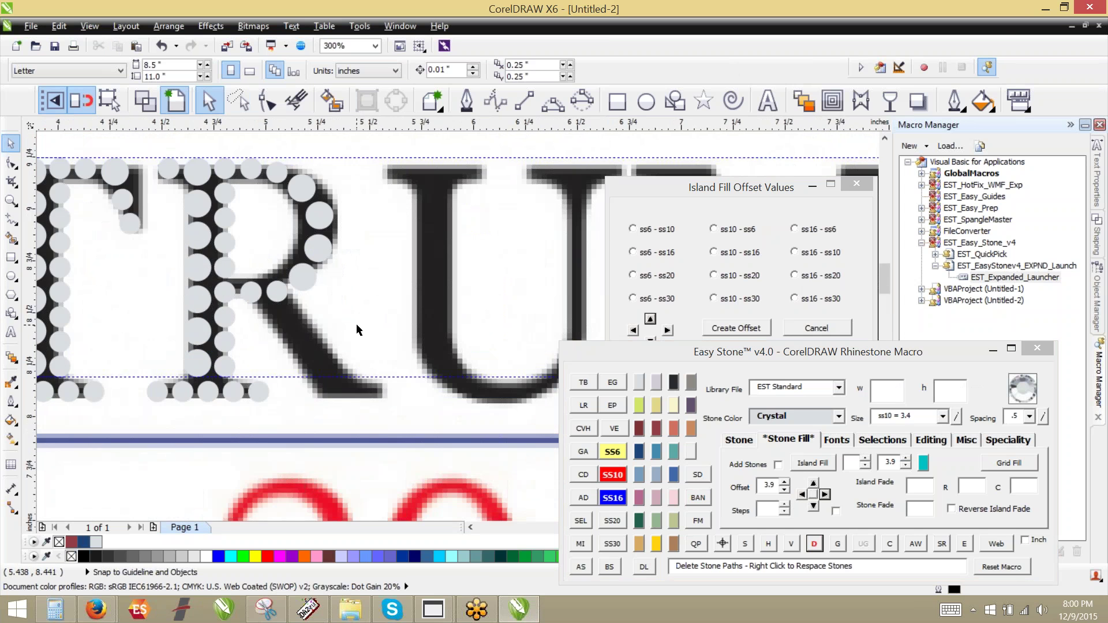
Copy four ss6 stones from the R's stem base to the foot of its diagonal leg.
scroll(242, 397, up, 2)
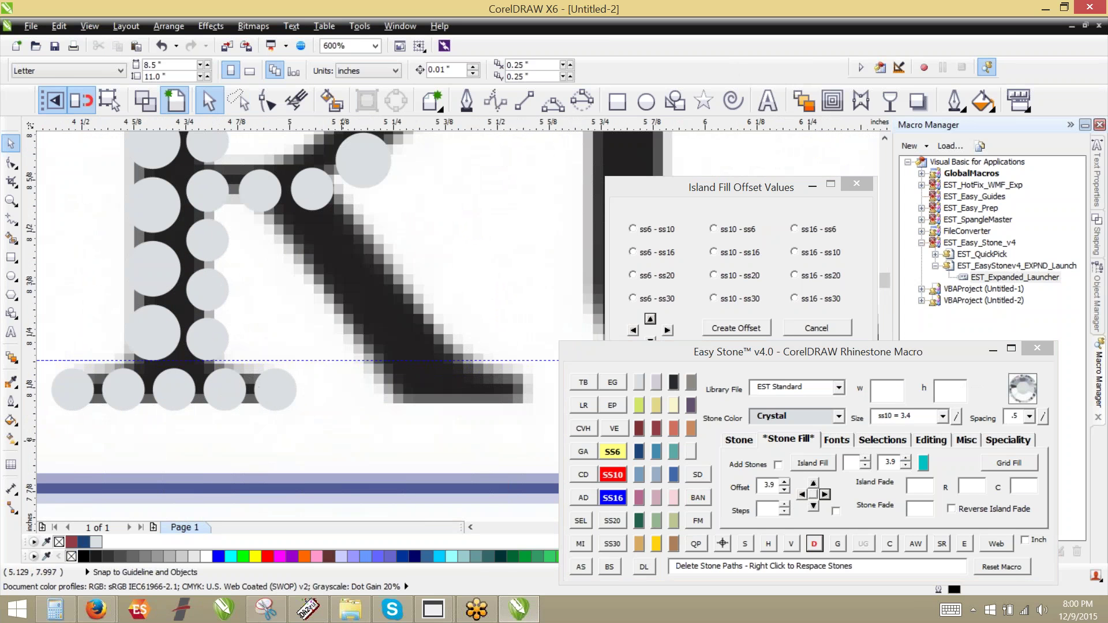
drag(343, 441, 94, 357)
drag(144, 383, 415, 385)
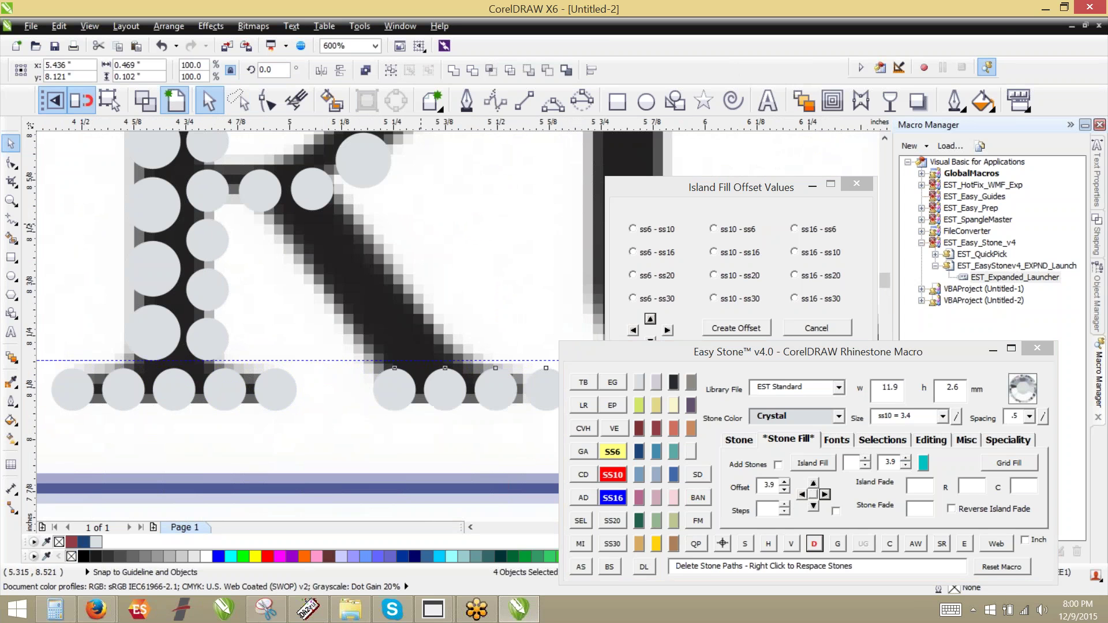
click(418, 306)
Place three ss10 copies of the bowl's end stone down the R's diagonal leg.
drag(362, 159, 420, 350)
right_click(293, 245)
right_click(374, 302)
right_click(425, 350)
scroll(275, 278, down, 1)
scroll(318, 275, up, 1)
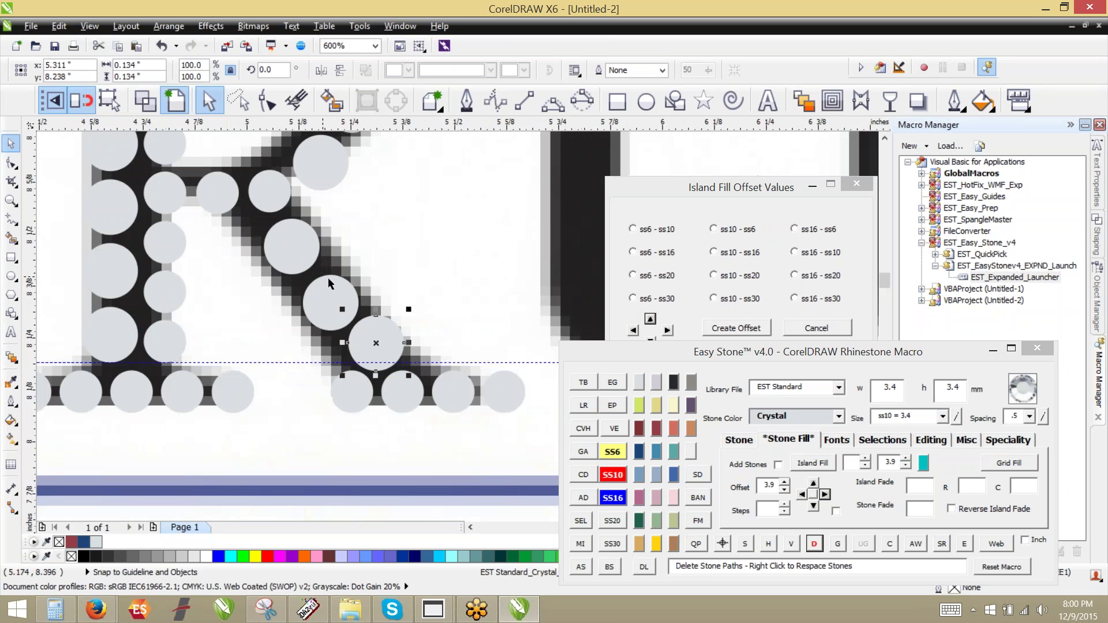
Fine-tune the positions of the lower ss10 stones on the R's diagonal leg.
scroll(394, 354, up, 1)
drag(378, 344, 383, 339)
drag(227, 259, 241, 234)
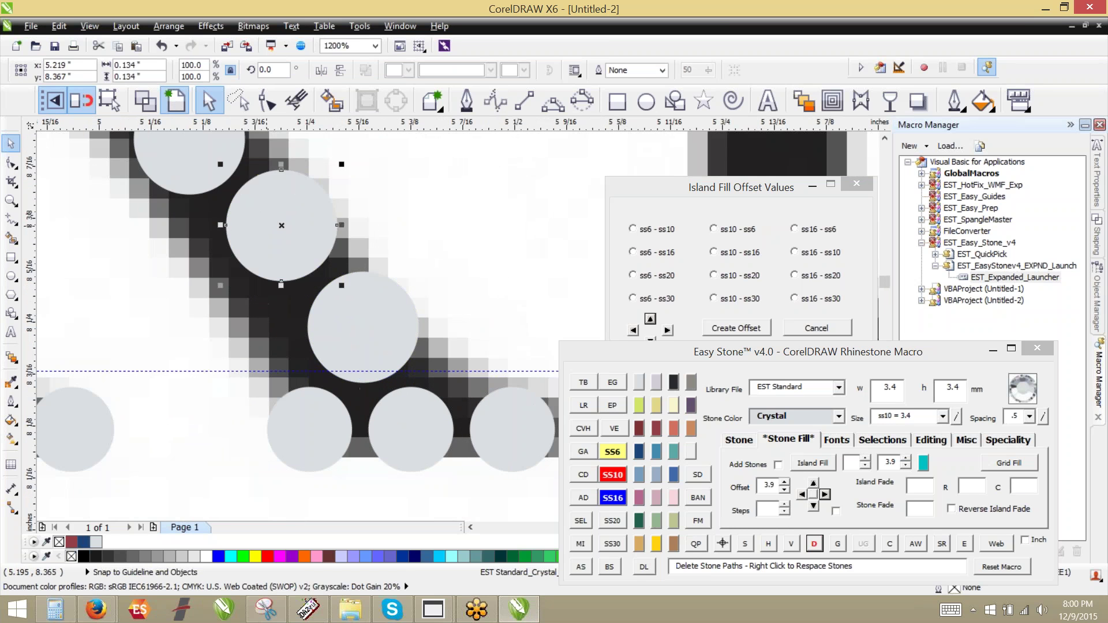
Delete the surplus ss6 stone at the outer end of the R's diagonal leg foot.
scroll(284, 283, down, 1)
click(208, 265)
scroll(249, 346, down, 1)
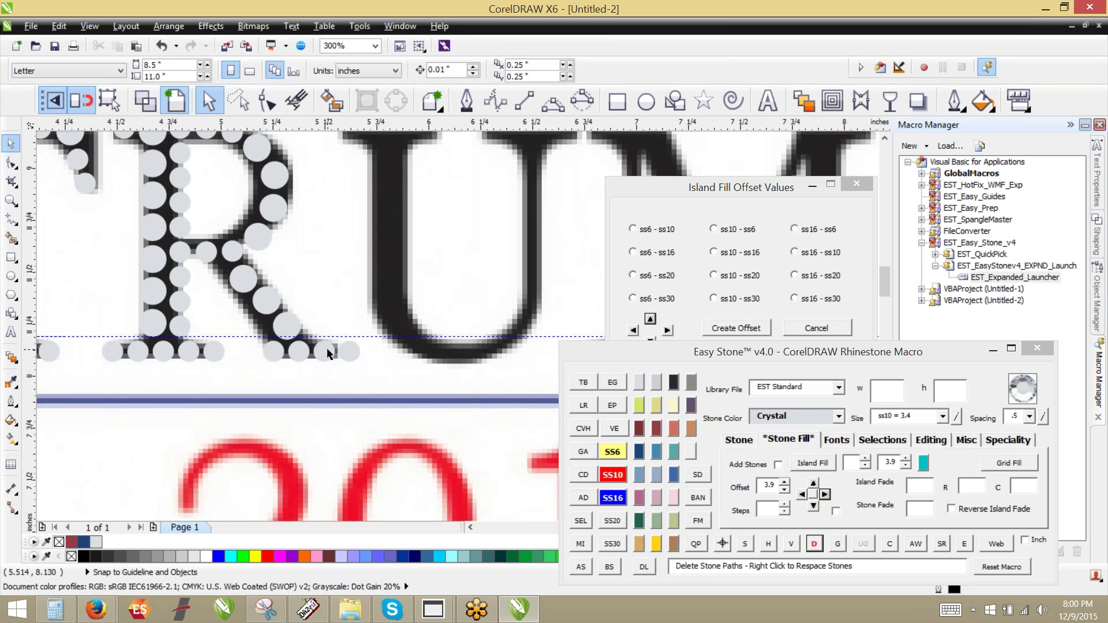
scroll(327, 350, up, 1)
click(366, 350)
key(Delete)
scroll(366, 347, down, 1)
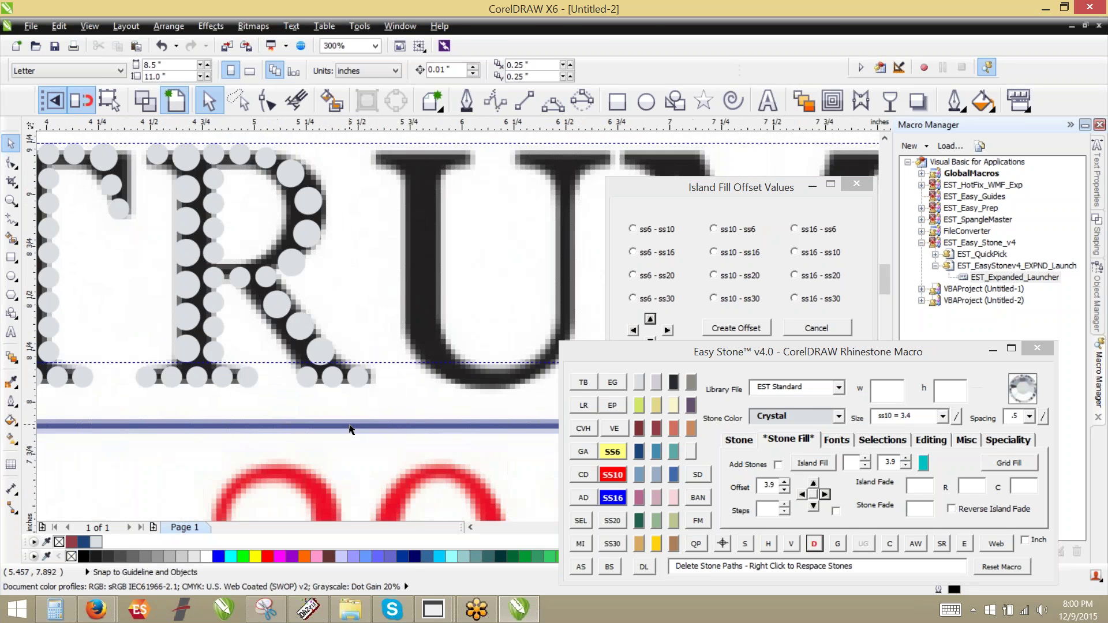
Draw a straight path between the end ss10 stones on the R's diagonal leg and respace the three stones evenly along it.
scroll(346, 358, down, 1)
scroll(308, 401, up, 1)
scroll(308, 402, up, 1)
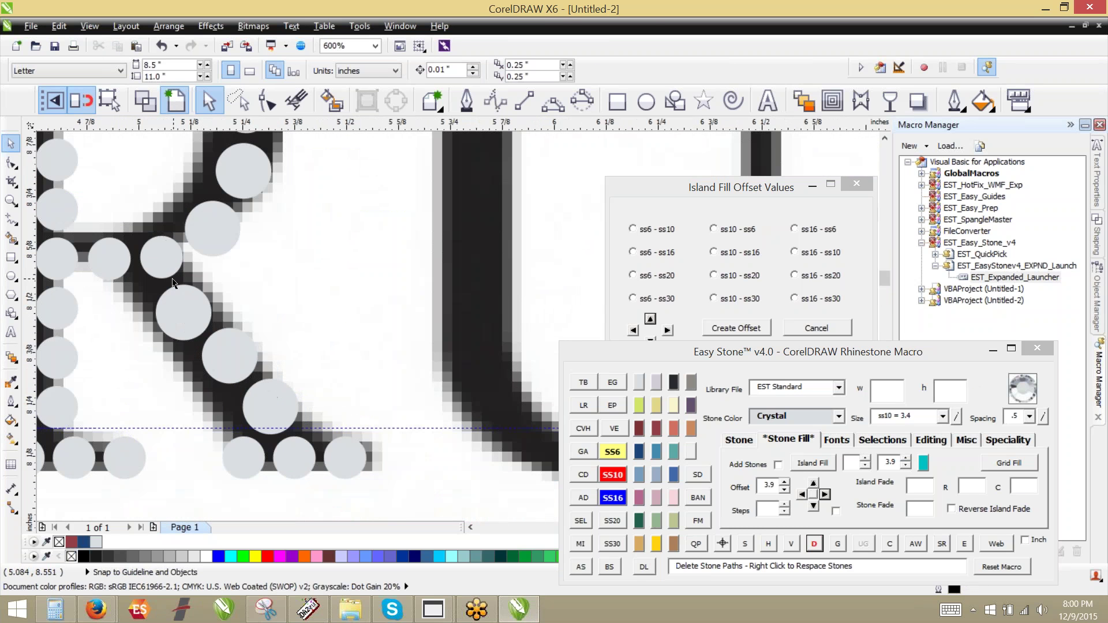
click(193, 305)
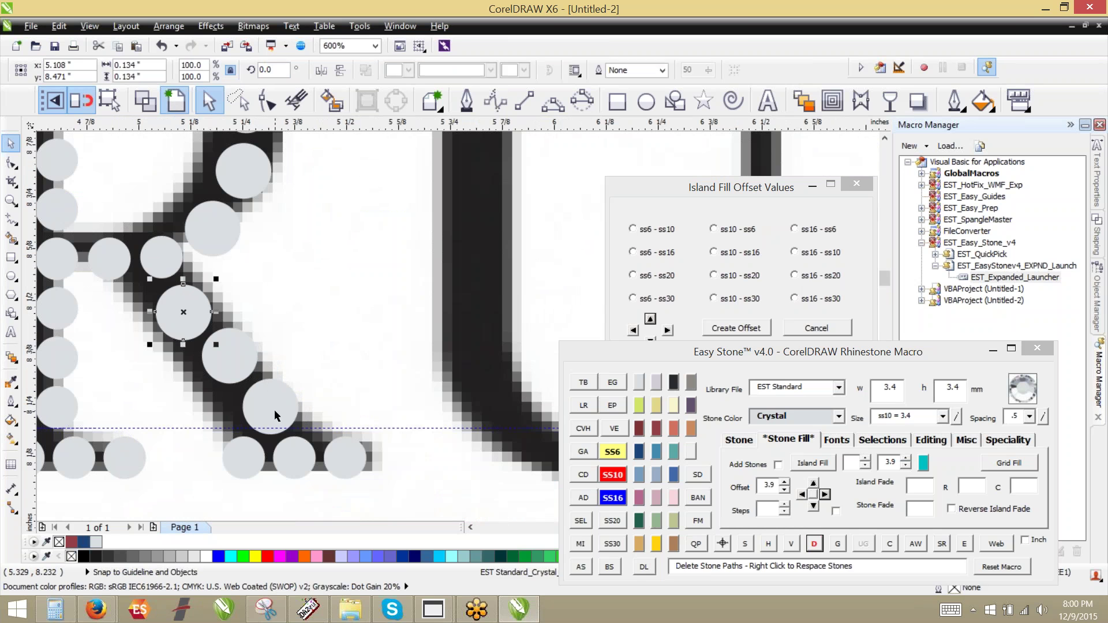
shift+click(274, 409)
click(643, 567)
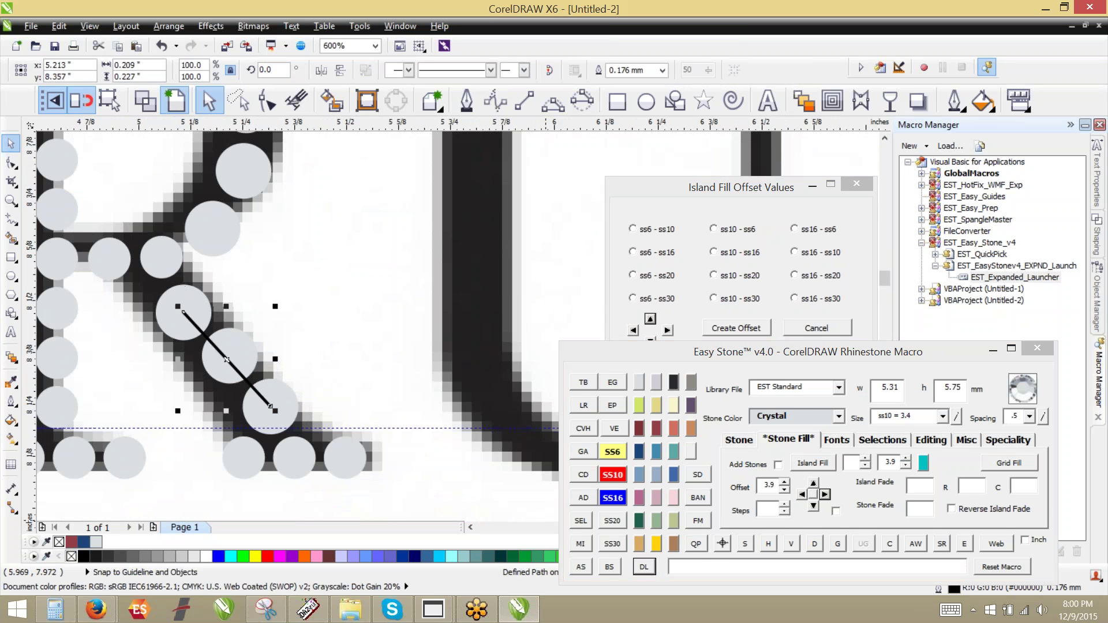
click(815, 546)
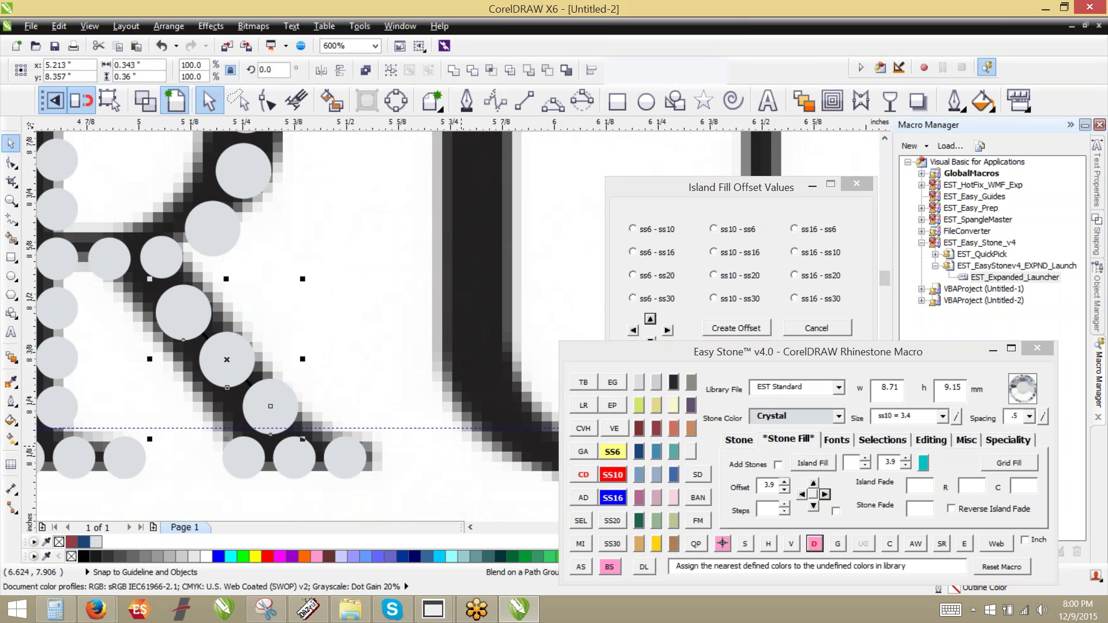
click(315, 312)
scroll(315, 313, down, 1)
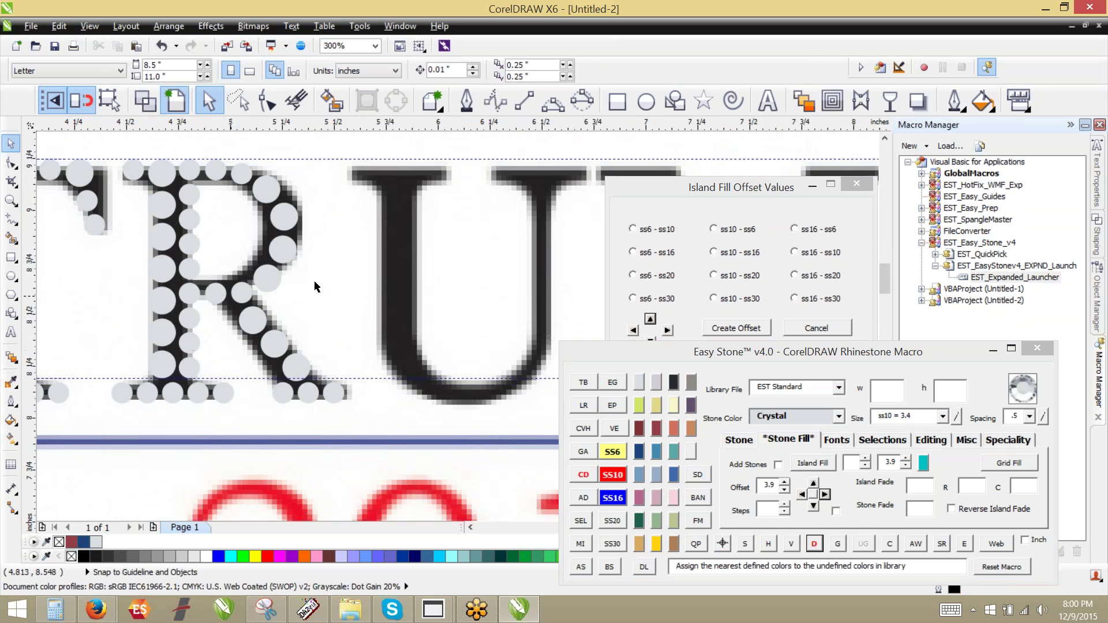
Copy all of the R's stones onto the letter P and delete the copied stones that form the diagonal leg.
scroll(395, 266, down, 1)
scroll(398, 266, up, 1)
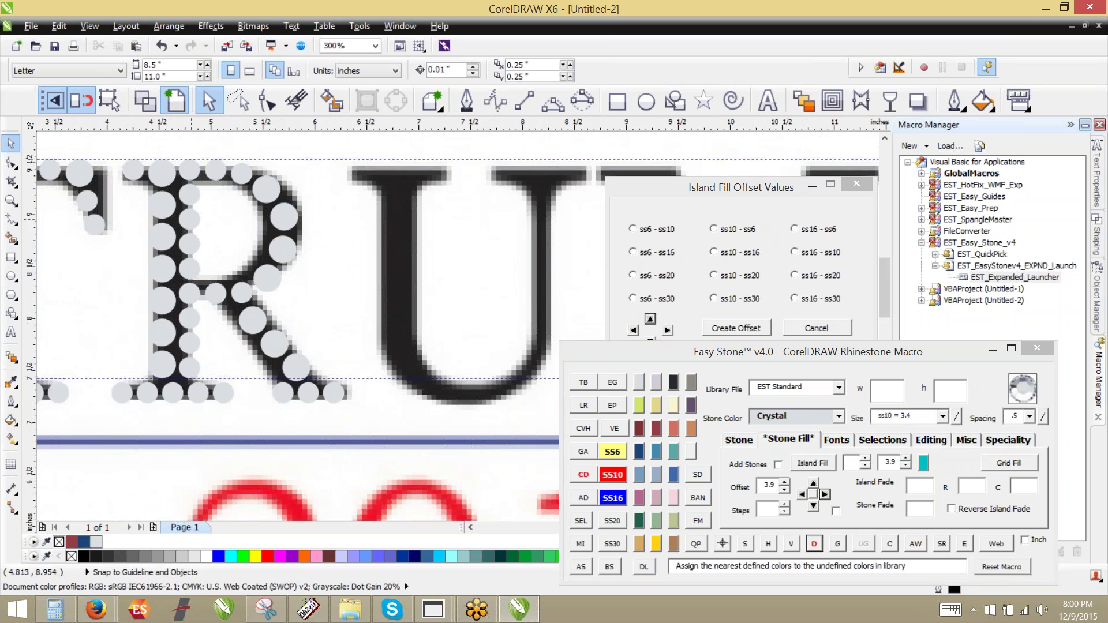
scroll(194, 224, down, 1)
scroll(331, 266, down, 1)
scroll(445, 253, up, 1)
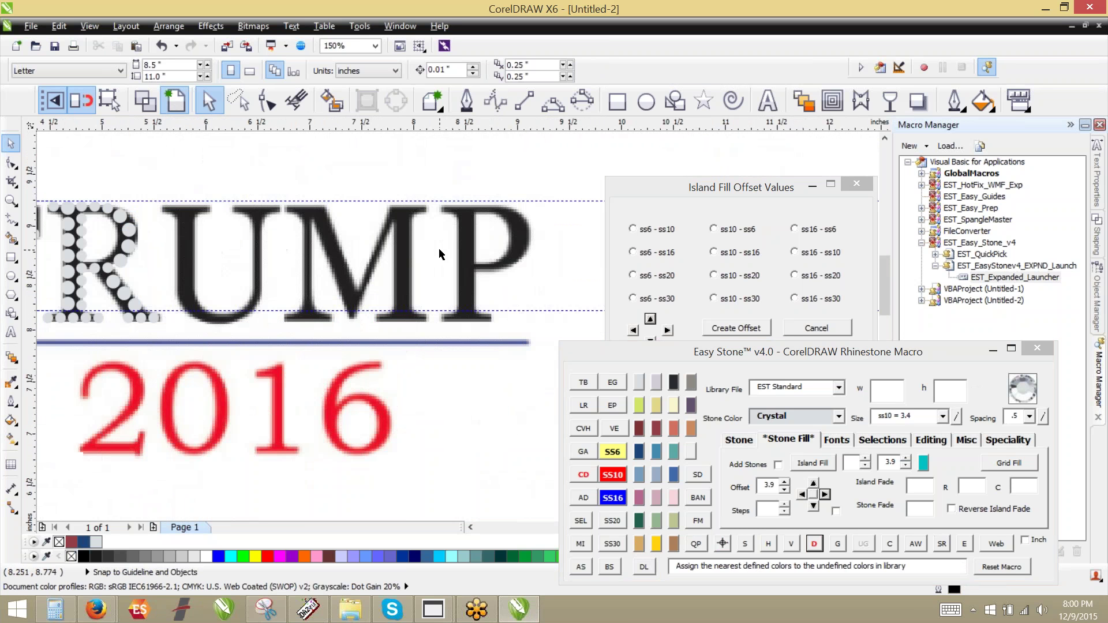
drag(186, 175, 139, 329)
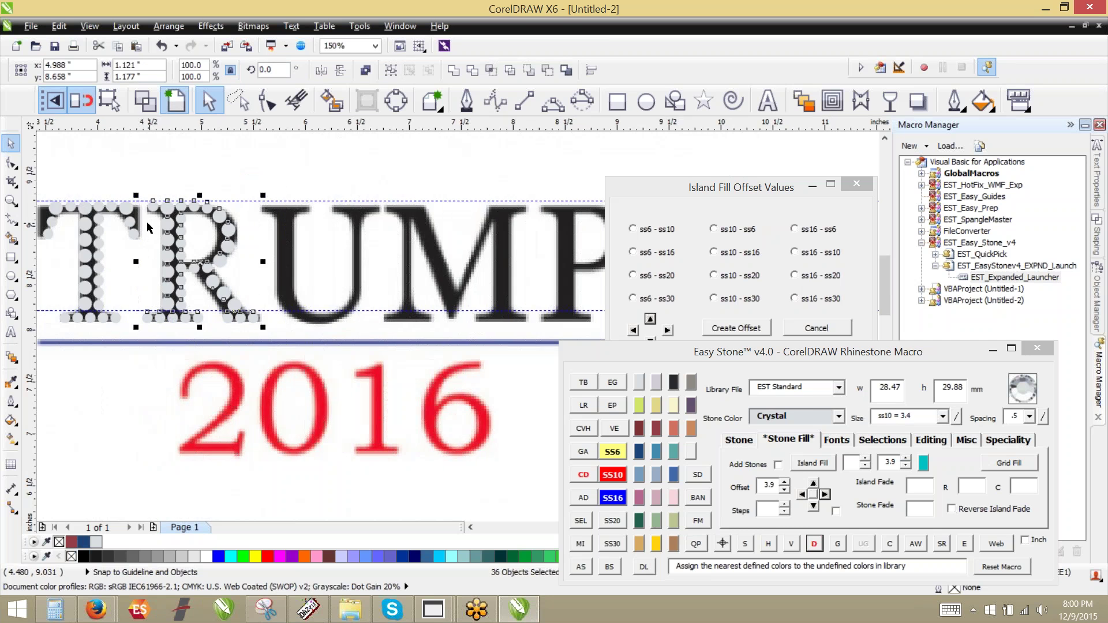
scroll(147, 220, down, 1)
scroll(83, 215, up, 1)
drag(82, 215, 474, 235)
drag(530, 261, 451, 328)
key(Delete)
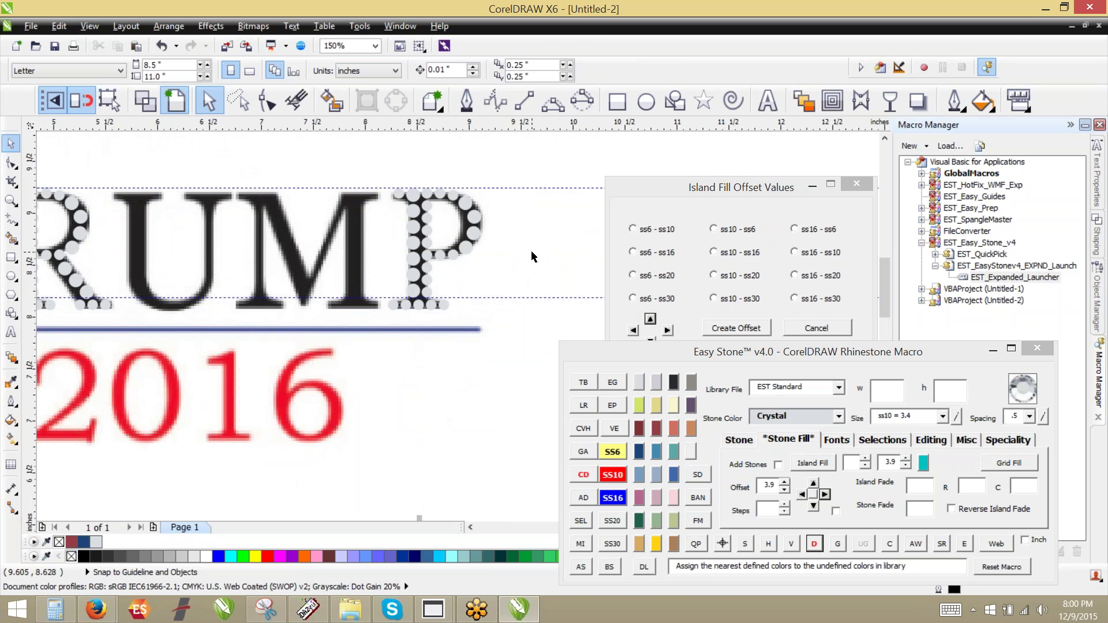
Copy the R's stem stones onto the left stem of the U and delete the leftover crossbar stone.
scroll(531, 250, down, 2)
scroll(279, 233, up, 2)
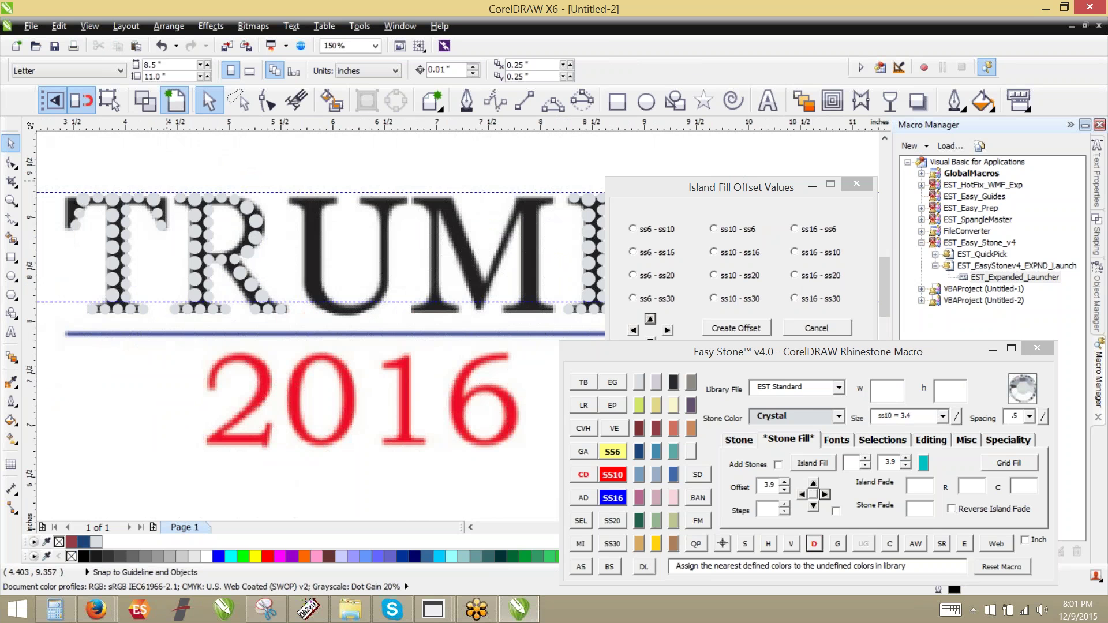
drag(167, 181, 229, 327)
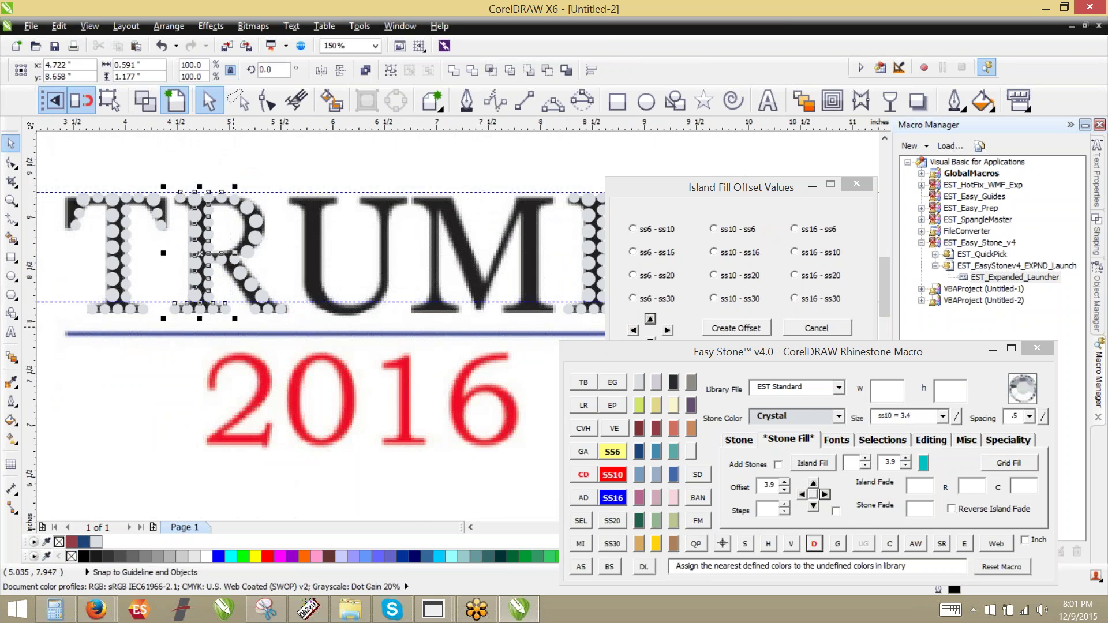
drag(205, 269, 314, 268)
click(348, 262)
scroll(340, 262, up, 1)
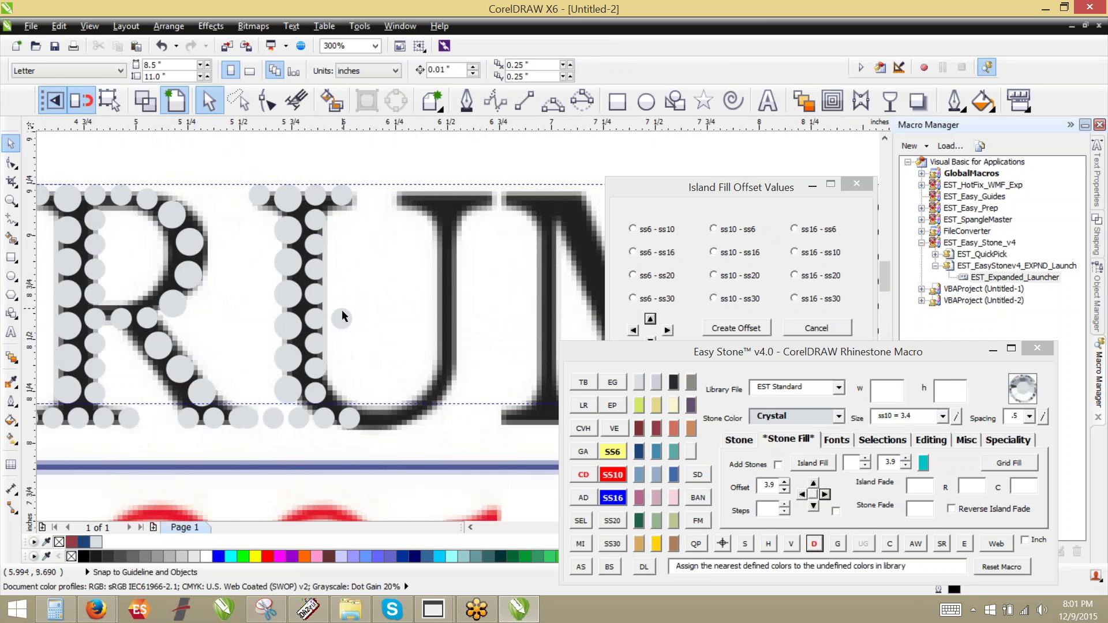
click(342, 318)
key(Delete)
scroll(368, 272, down, 1)
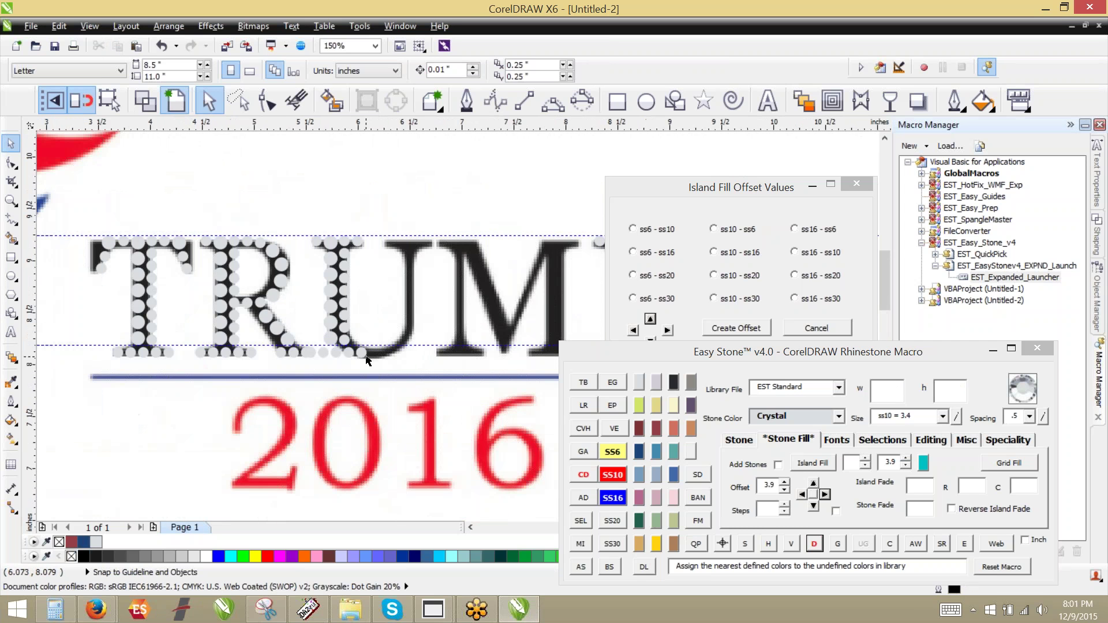
Move the end foot stone to the bottom centre of the U's curve and delete the other copied foot stones.
scroll(368, 272, up, 1)
scroll(368, 272, up, 1)
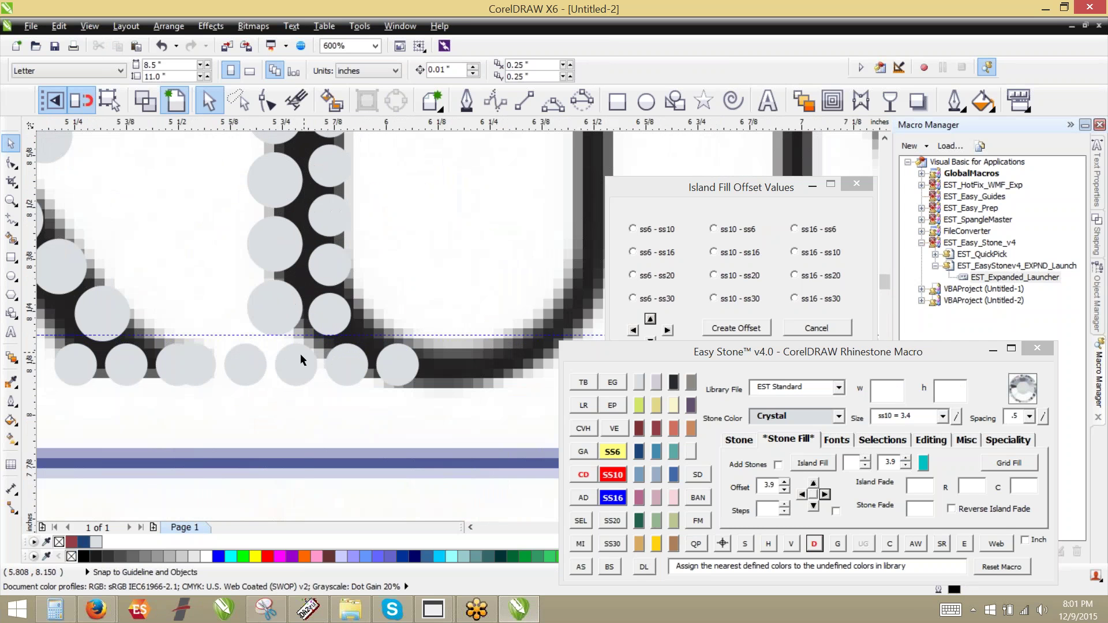
click(410, 370)
drag(410, 370, 456, 370)
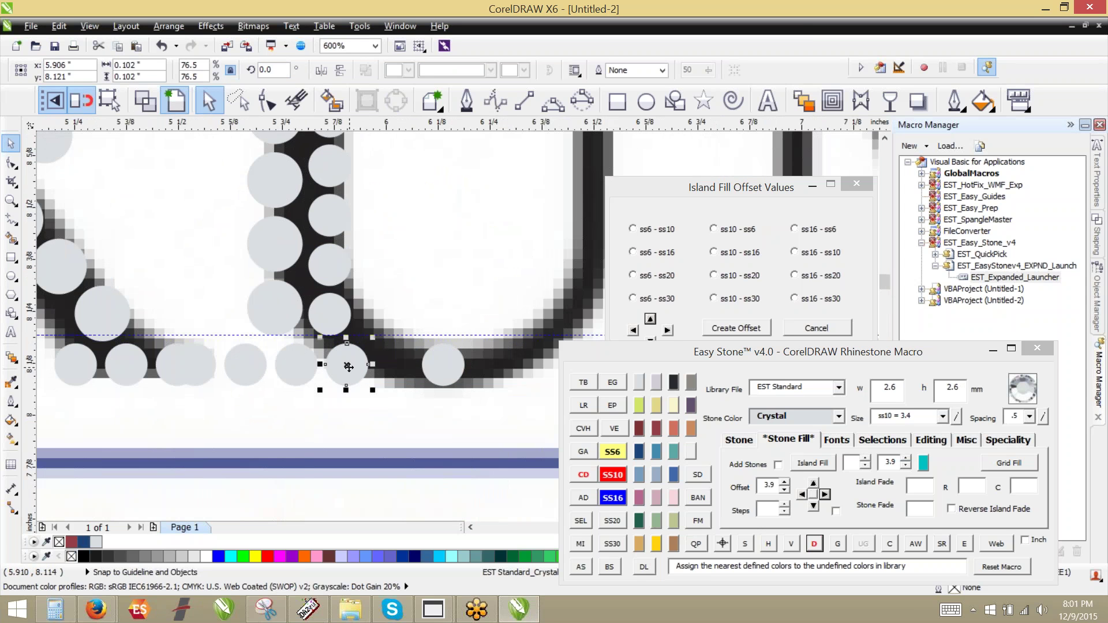
click(295, 370)
key(Delete)
click(257, 369)
key(Delete)
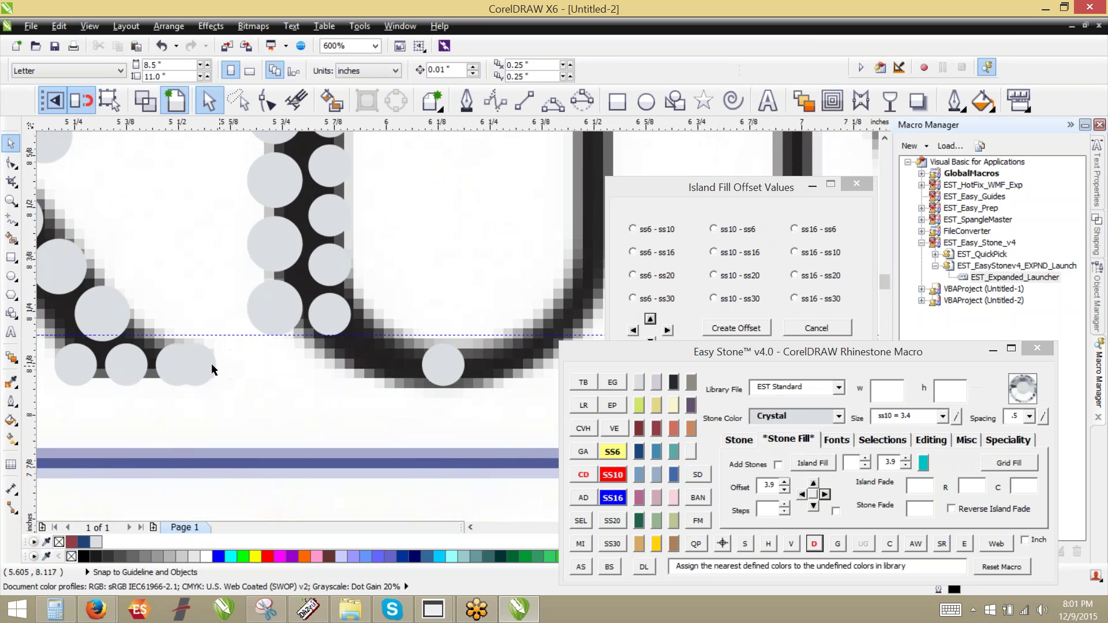
click(211, 367)
key(Delete)
scroll(352, 376, down, 1)
click(397, 374)
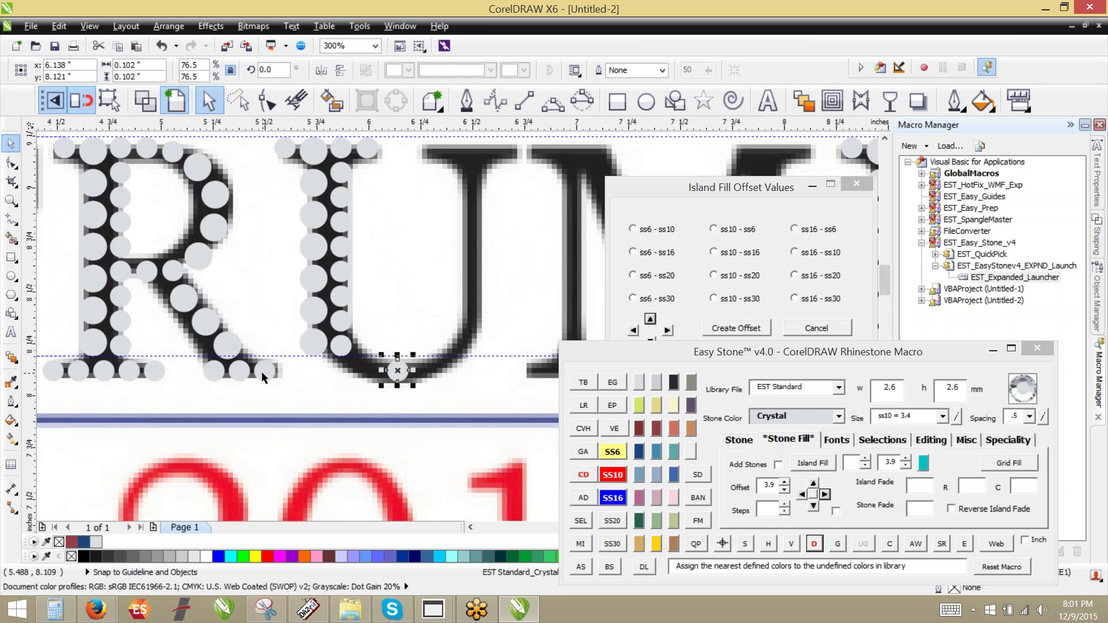
click(309, 398)
Copy the ss6 stone from the bottom of the U leftward and up along its curve toward the stem.
scroll(374, 384, up, 1)
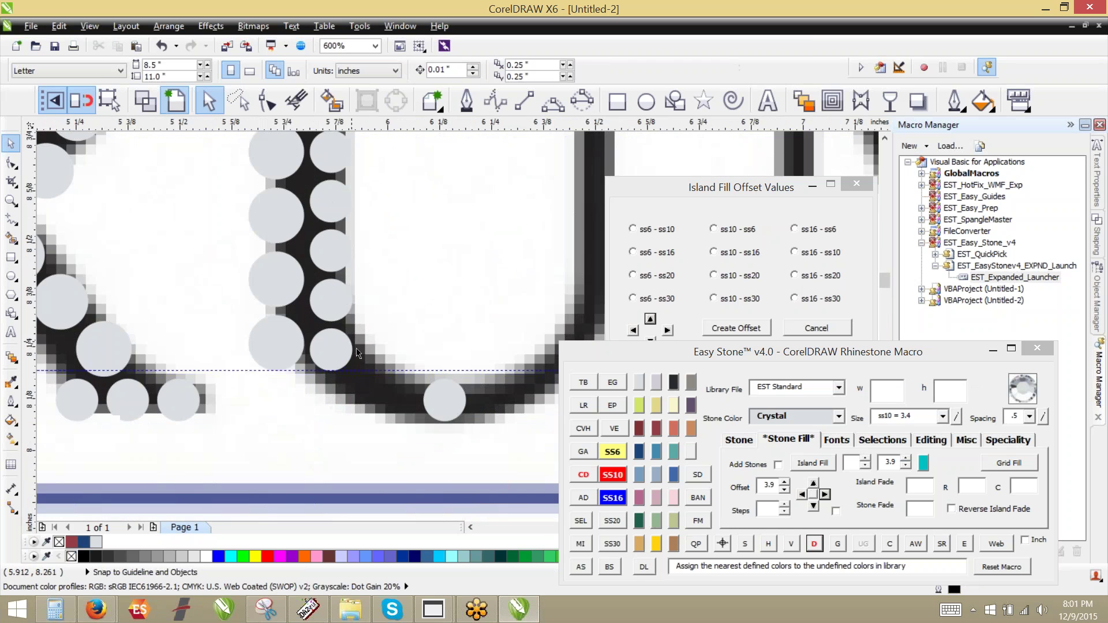
scroll(378, 385, up, 1)
drag(481, 398, 399, 397)
click(396, 394)
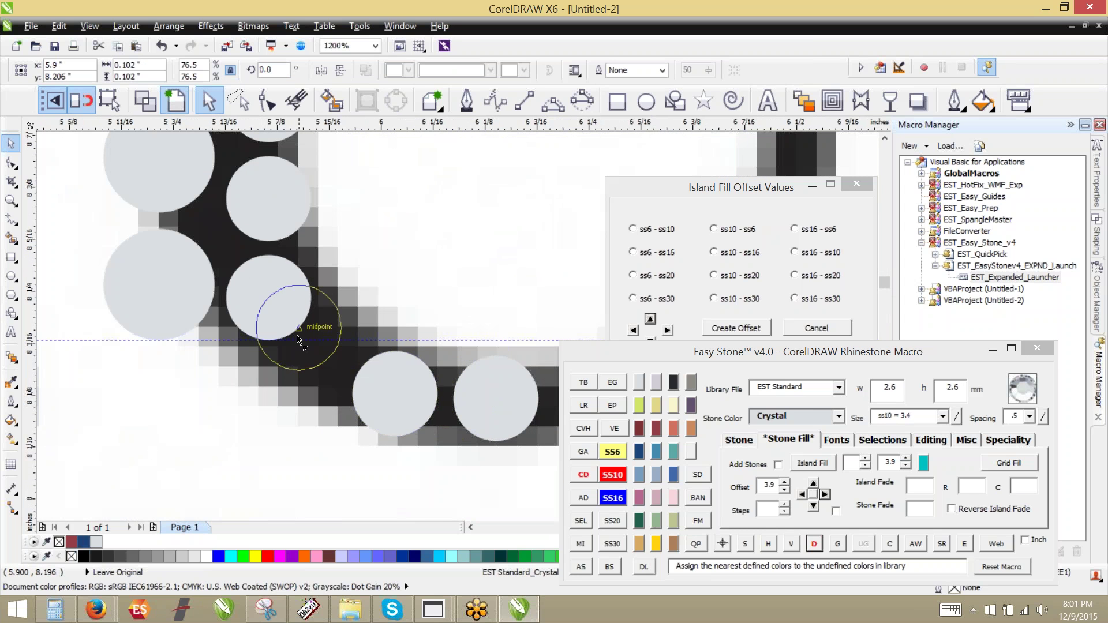
click(308, 340)
Delete the lowest ss10 and ss6 stones of the U's left stem and the ss6 stone overlapping them on the curve.
click(154, 295)
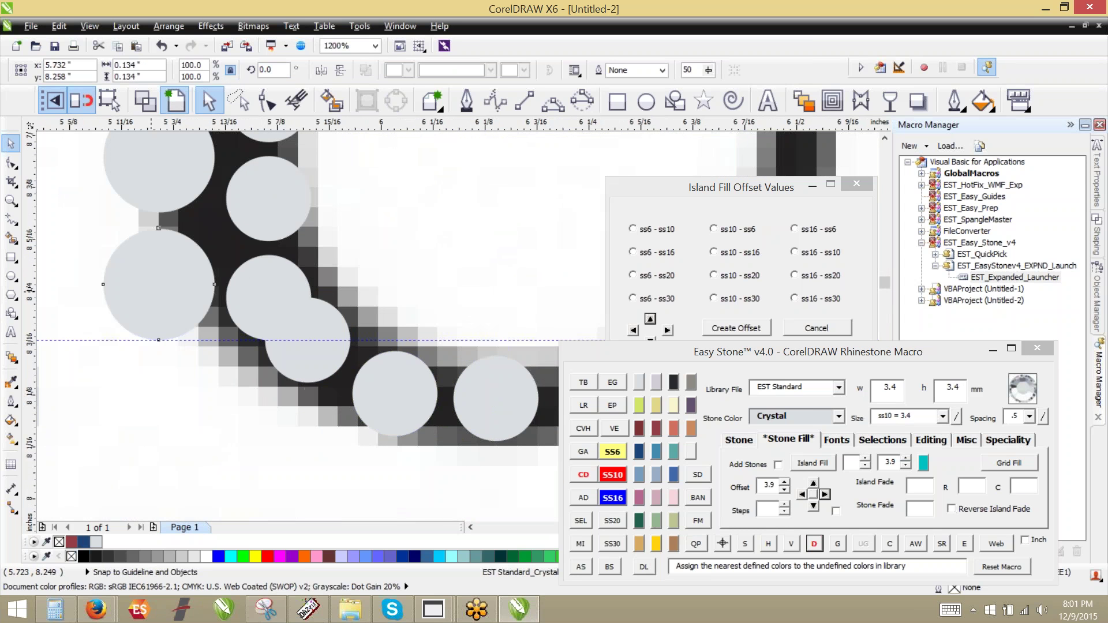
key(Delete)
click(261, 304)
key(Delete)
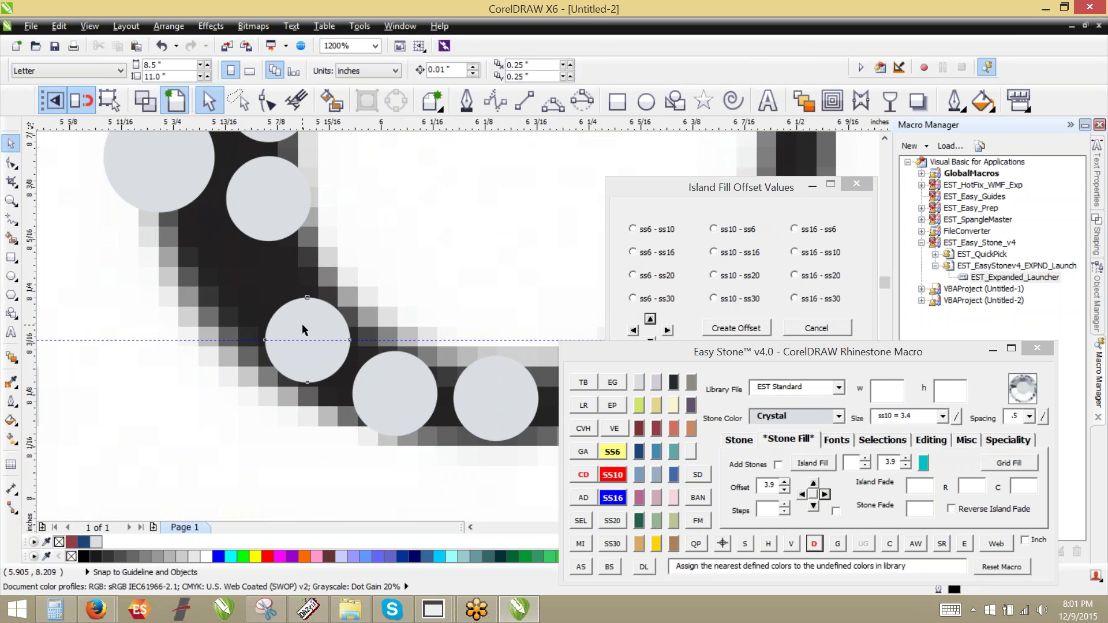
click(302, 323)
key(Delete)
Place an ss10 stone at the U's lower-left bend and an ss6 stone between it and the outer stem column.
click(394, 394)
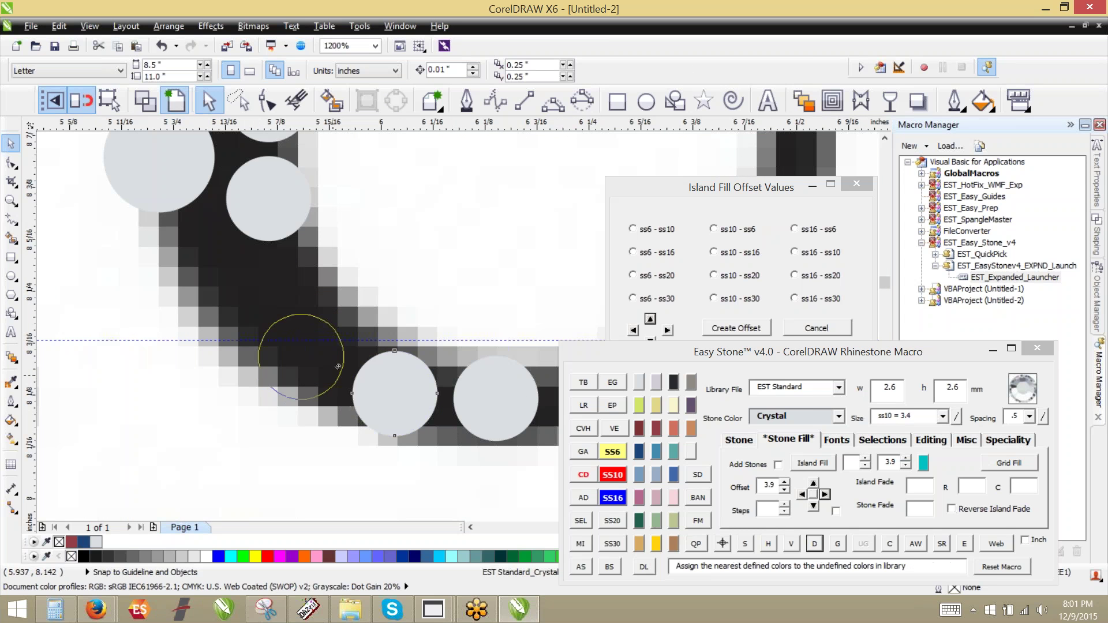
click(306, 344)
drag(287, 396, 271, 394)
click(258, 227)
drag(257, 226, 174, 296)
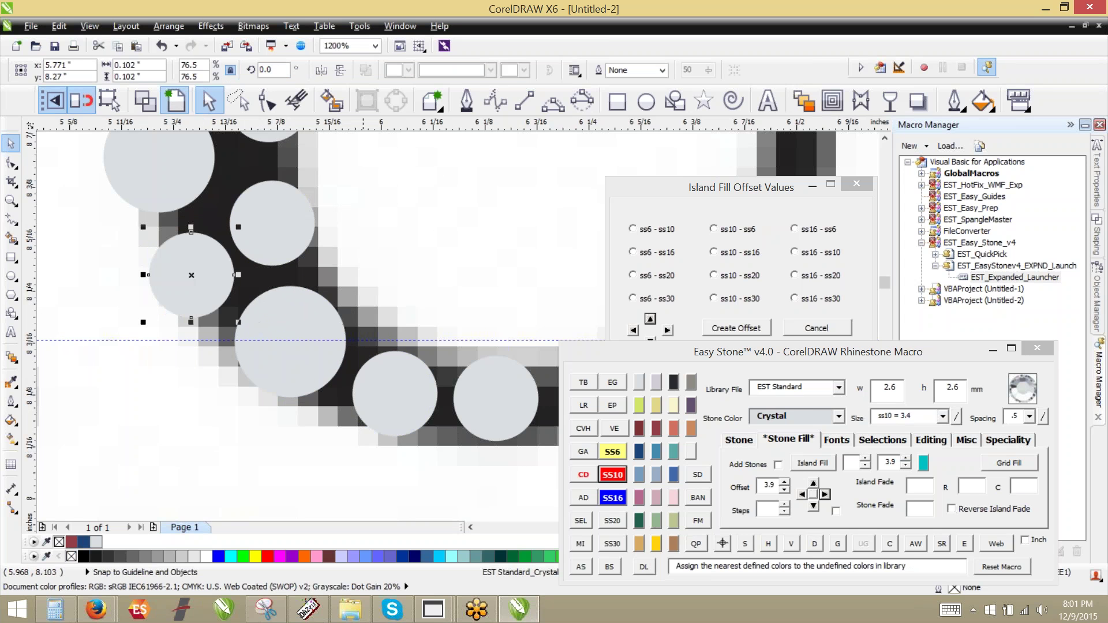
scroll(280, 354, down, 3)
click(324, 465)
scroll(331, 378, down, 1)
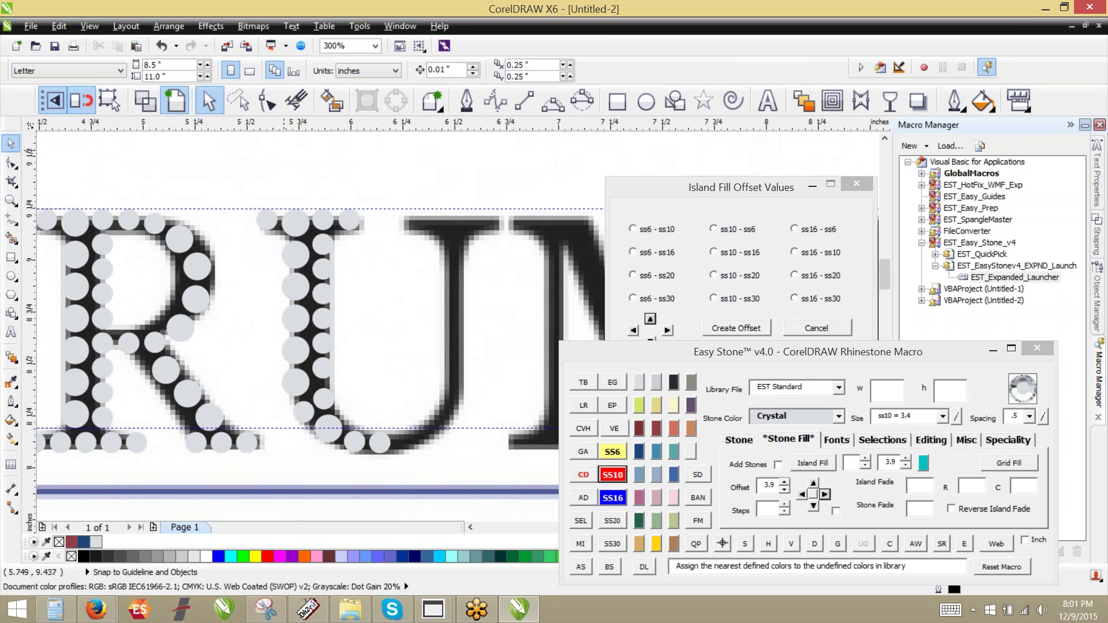
Respace the U's inner stem column down to the bend, and its outer column through to the bottom curve stones.
drag(306, 173, 348, 450)
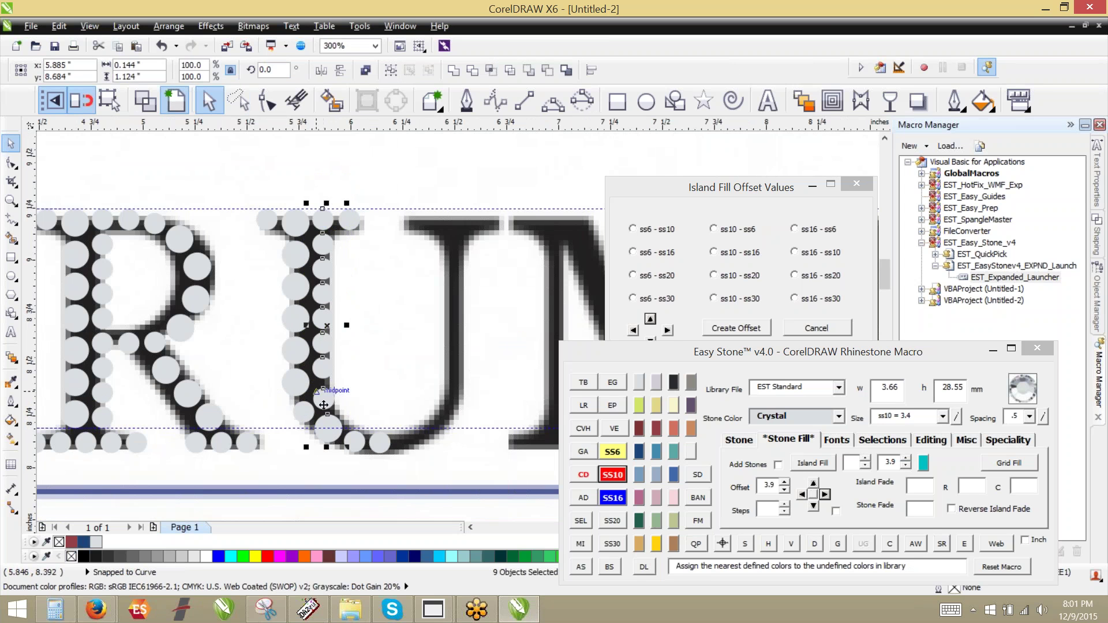
click(814, 544)
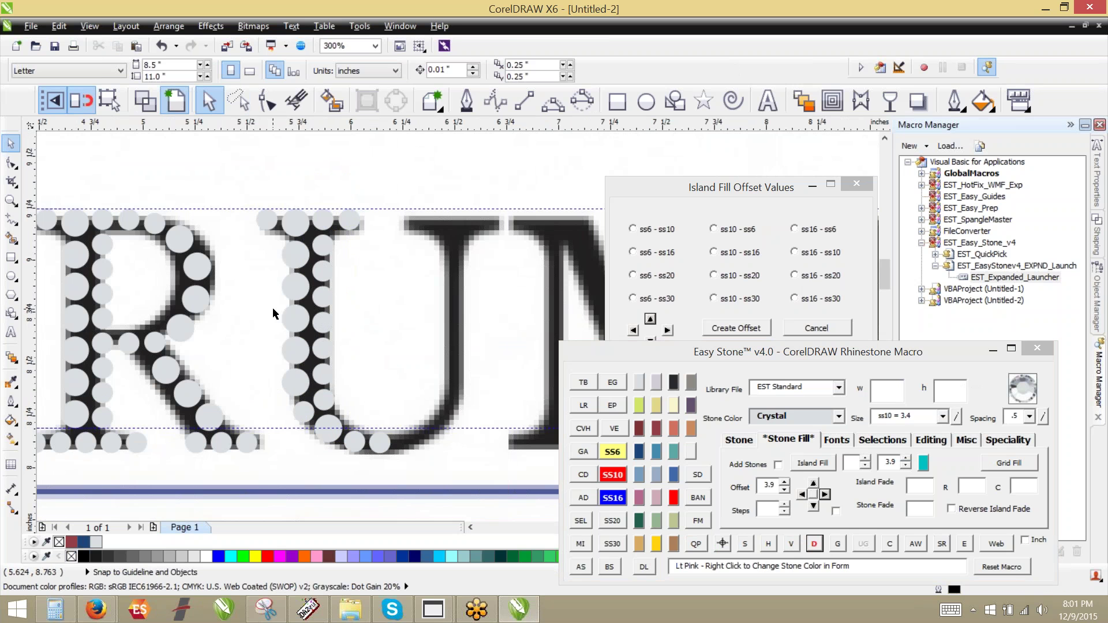
drag(265, 189, 328, 434)
shift+click(354, 453)
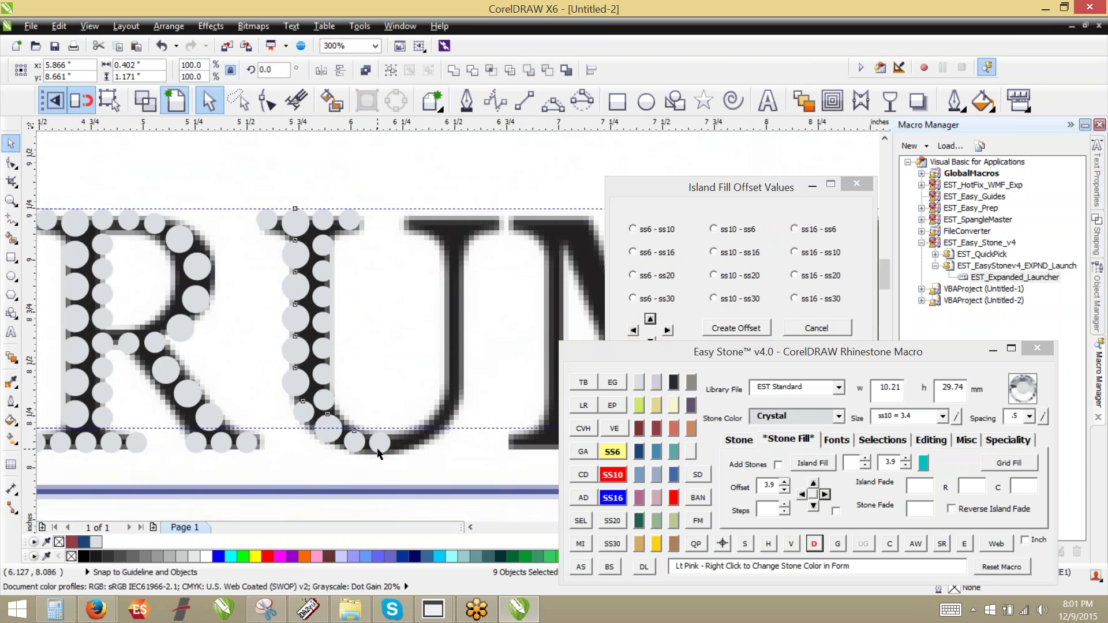
shift+click(379, 453)
click(815, 548)
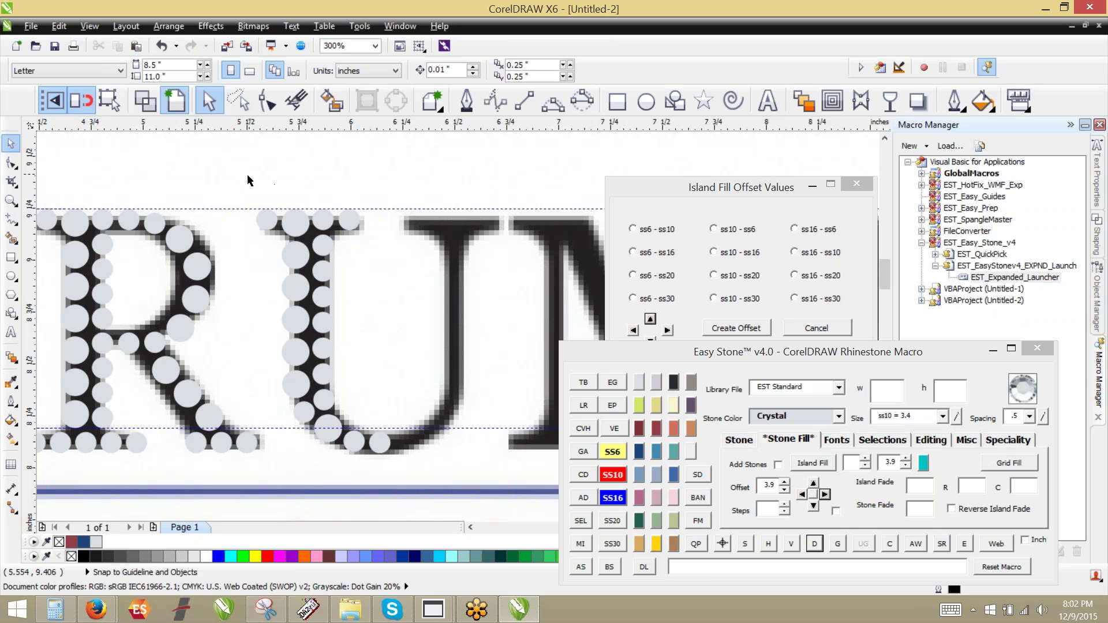
drag(249, 181, 405, 277)
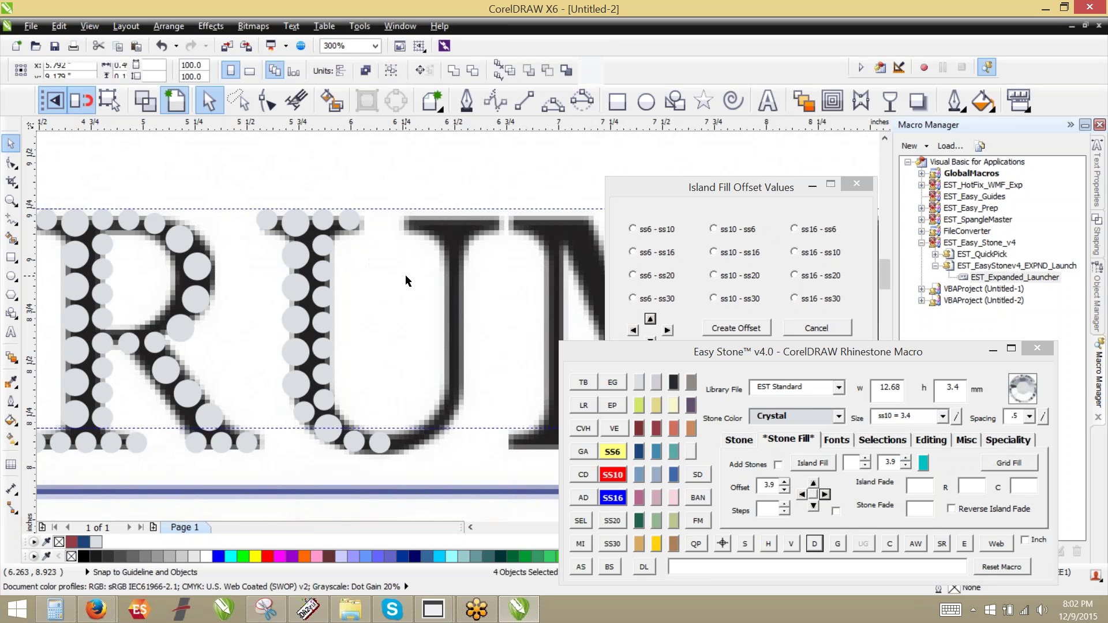
click(405, 275)
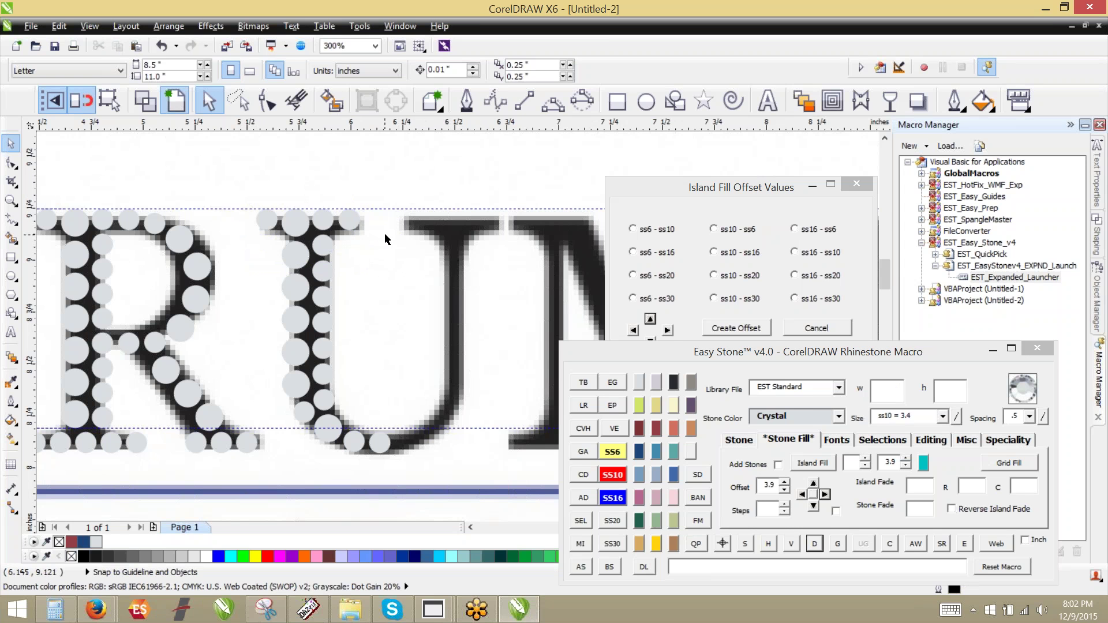
Copy the left serif's end ss6 stone to the start of the U's right serif and add three offset copies across it.
drag(359, 231, 425, 231)
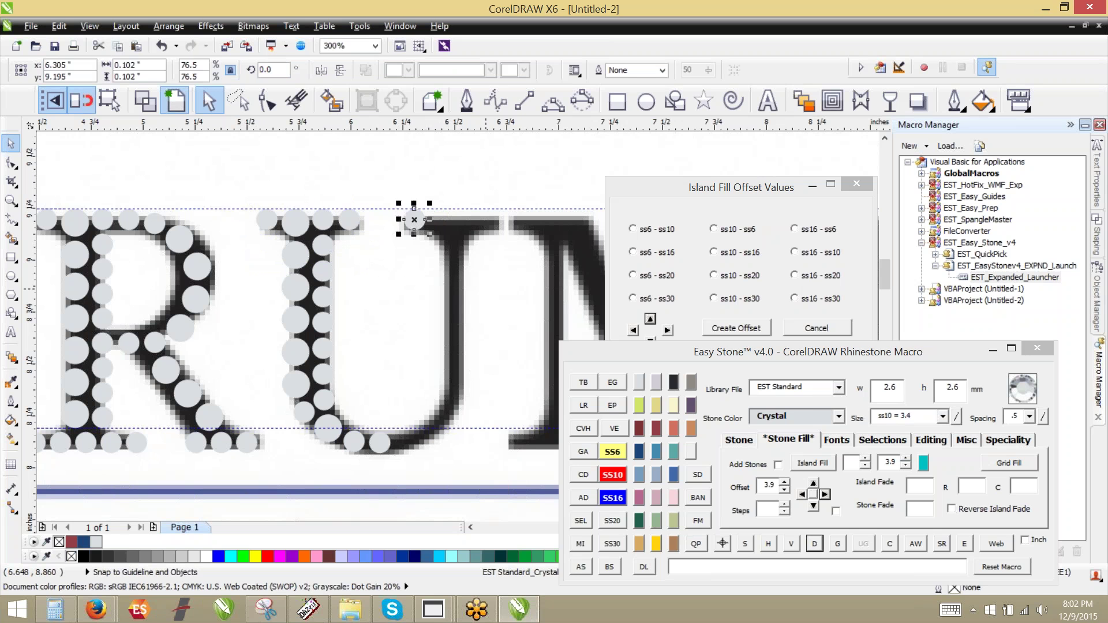
click(824, 494)
click(824, 495)
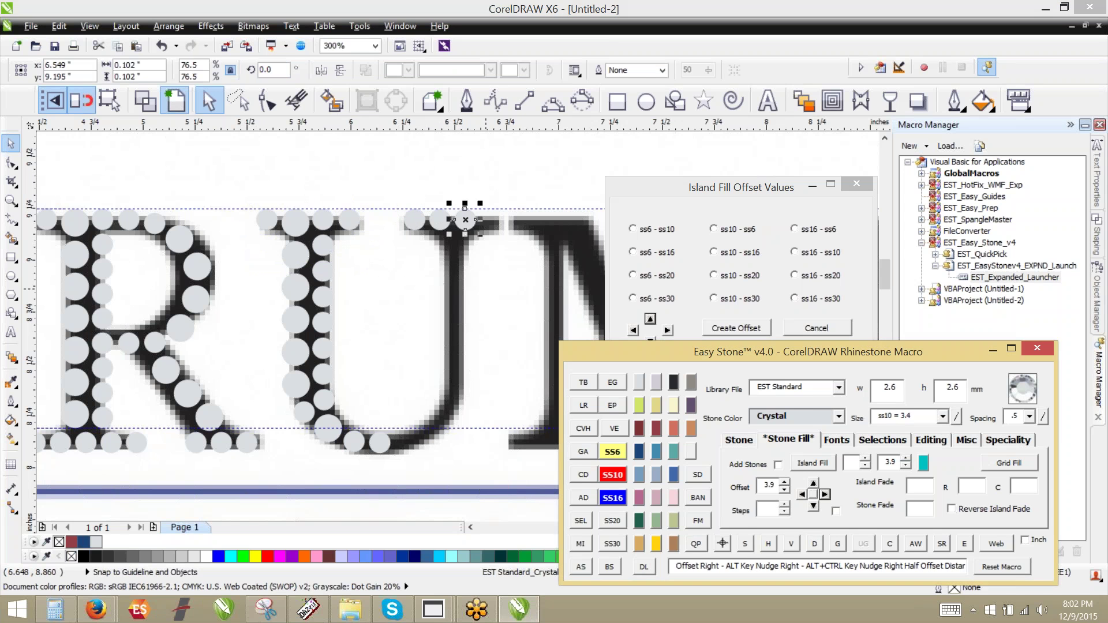
click(825, 495)
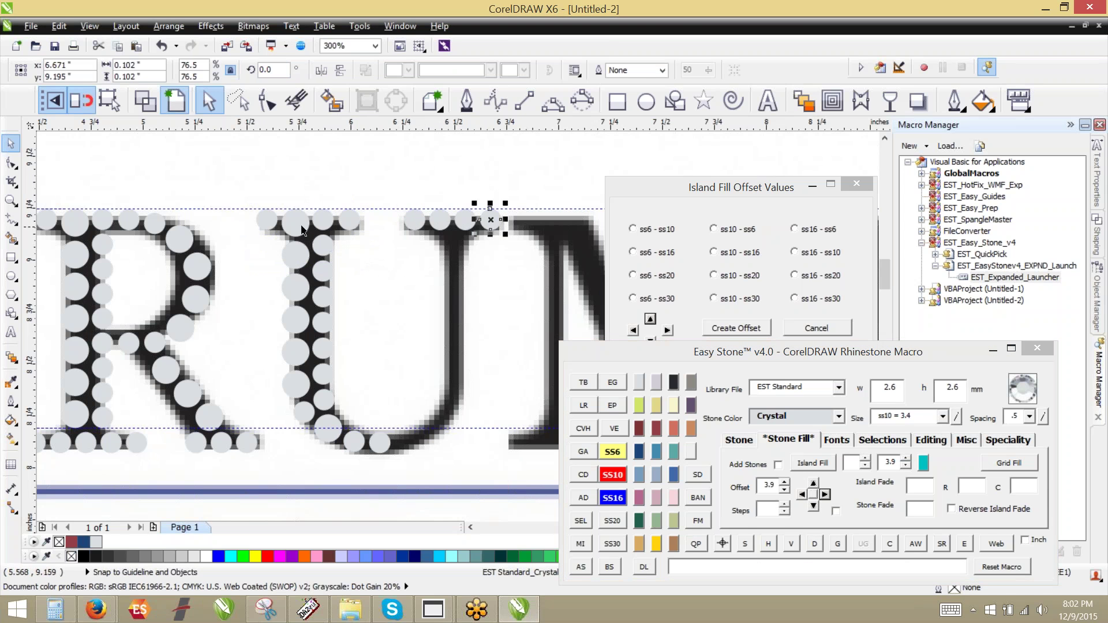
Copy an ss10 stone to the top of the U's right stem and centre-align an ss6 stone below it.
click(456, 191)
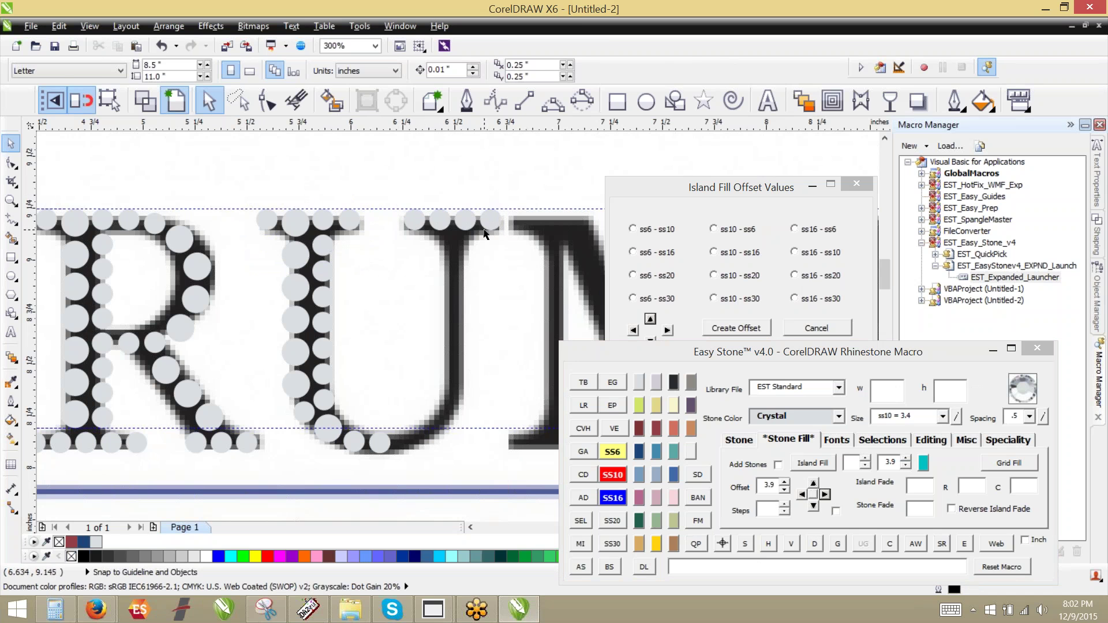
click(298, 243)
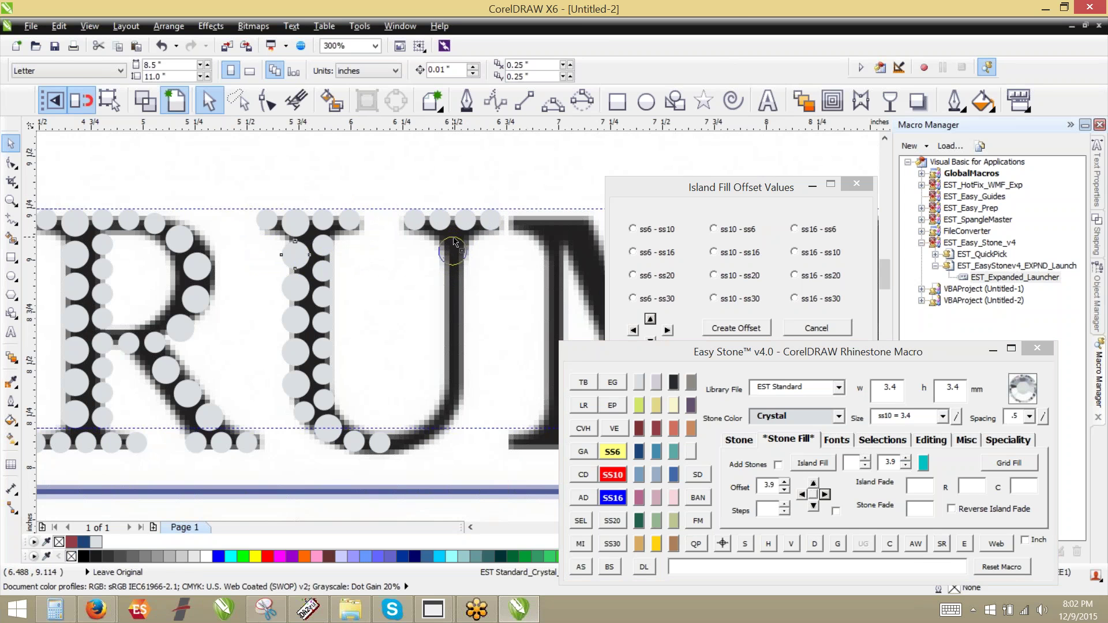
drag(453, 235, 453, 234)
scroll(472, 218, up, 2)
drag(425, 321, 433, 301)
drag(431, 222, 388, 441)
scroll(464, 190, down, 1)
shift+click(445, 256)
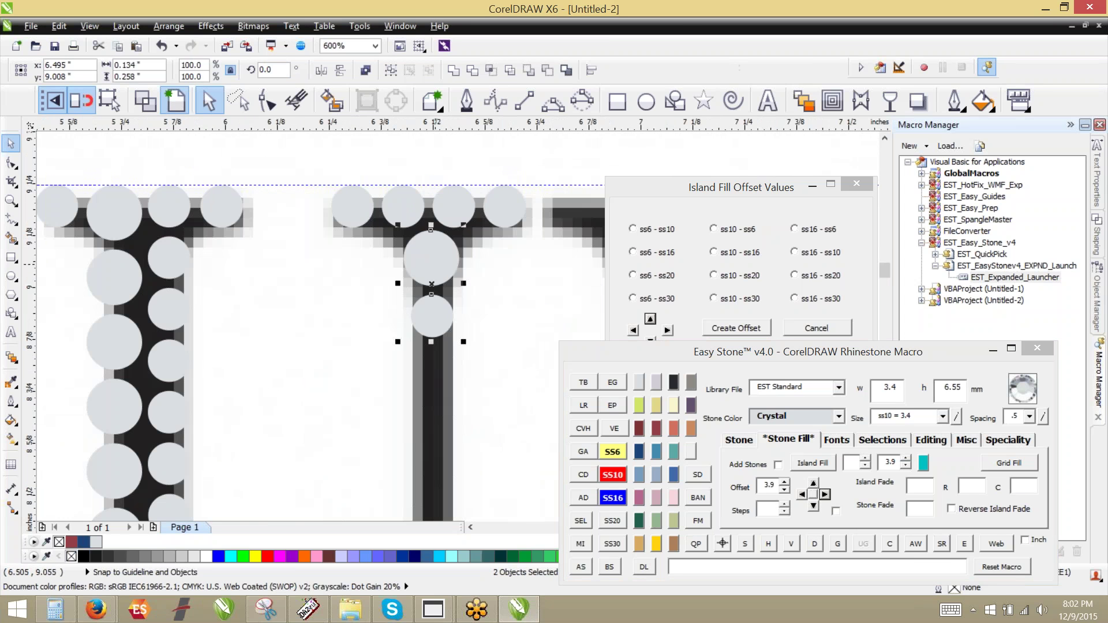
click(369, 331)
Add five downward offset copies of the ss6 stone along the U's right stem.
scroll(469, 227, down, 1)
click(451, 273)
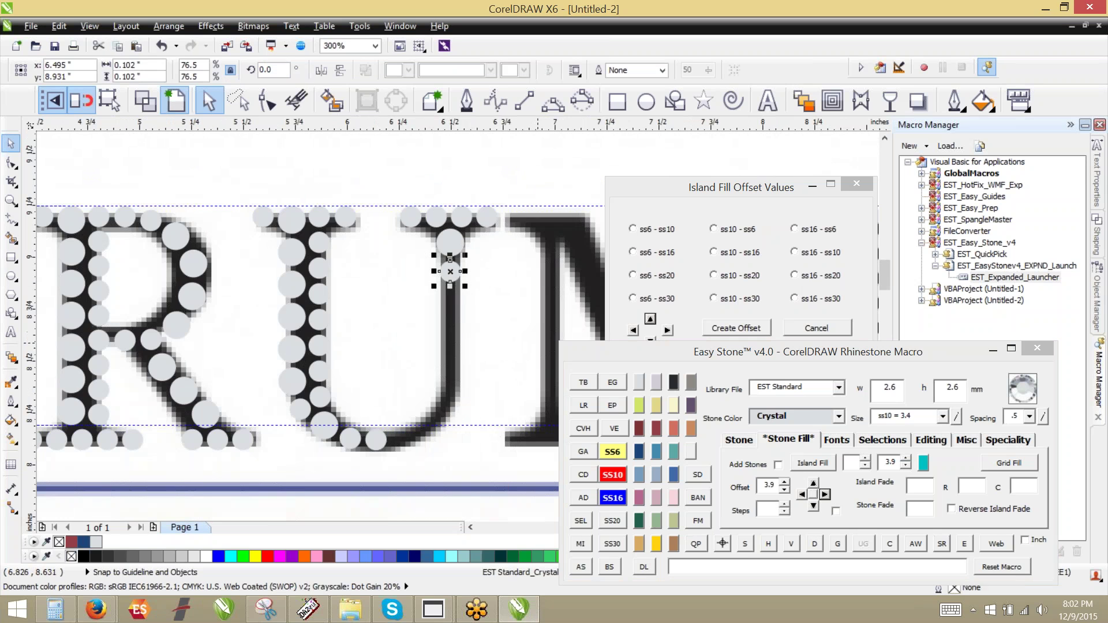
click(813, 506)
click(814, 506)
click(814, 506)
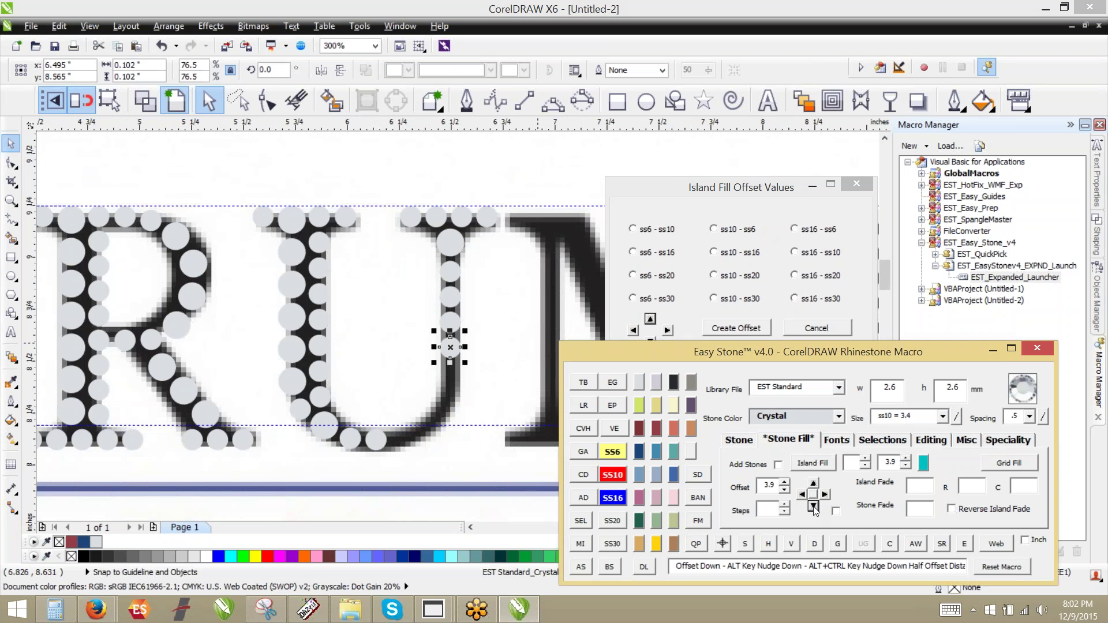
click(814, 506)
click(813, 506)
click(424, 451)
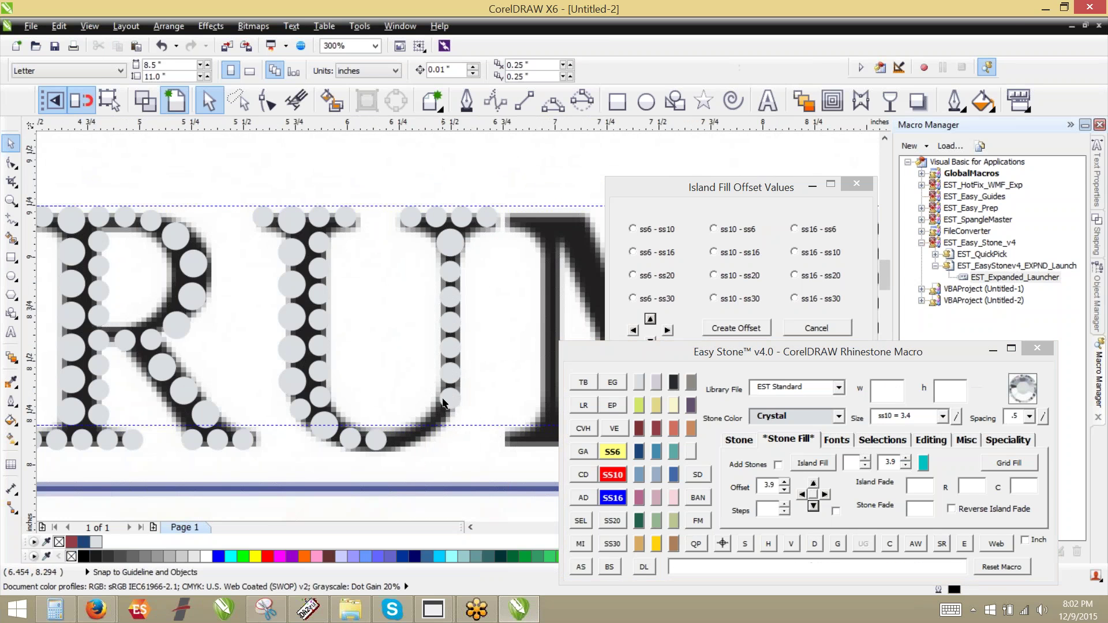
Copy the U's bottom-curve ss6 stone to two spots along the lower-right curve, linking it to the right stem.
scroll(425, 451, up, 1)
scroll(346, 438, up, 1)
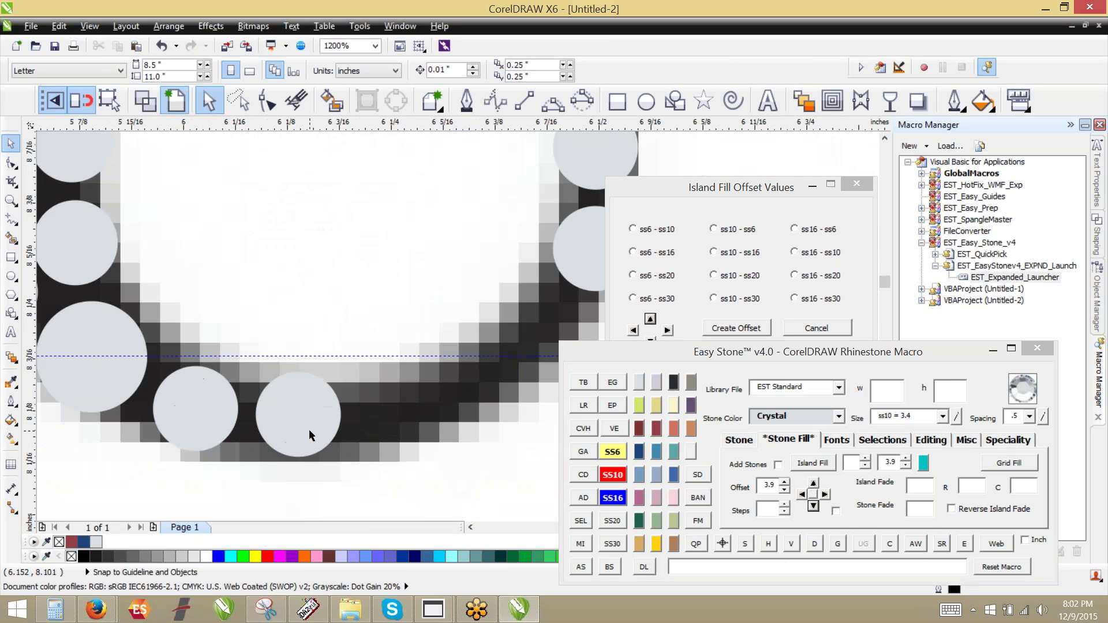
drag(310, 429, 524, 355)
key(space)
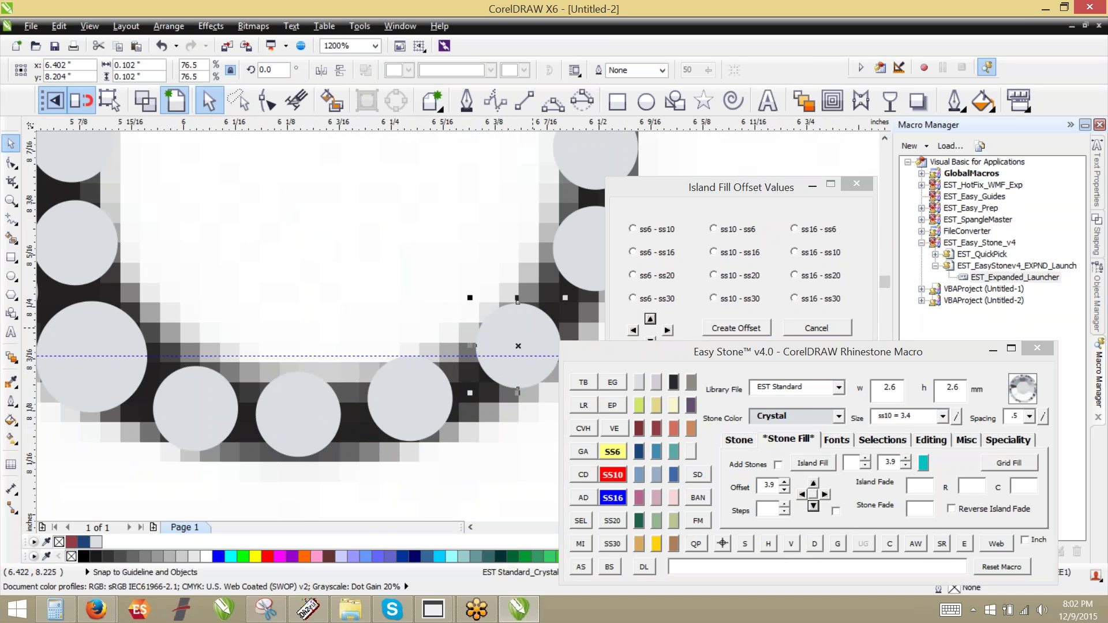
scroll(430, 388, down, 1)
scroll(430, 388, down, 2)
Distribute the stones of the U's right stem and lower-right curve evenly.
click(364, 299)
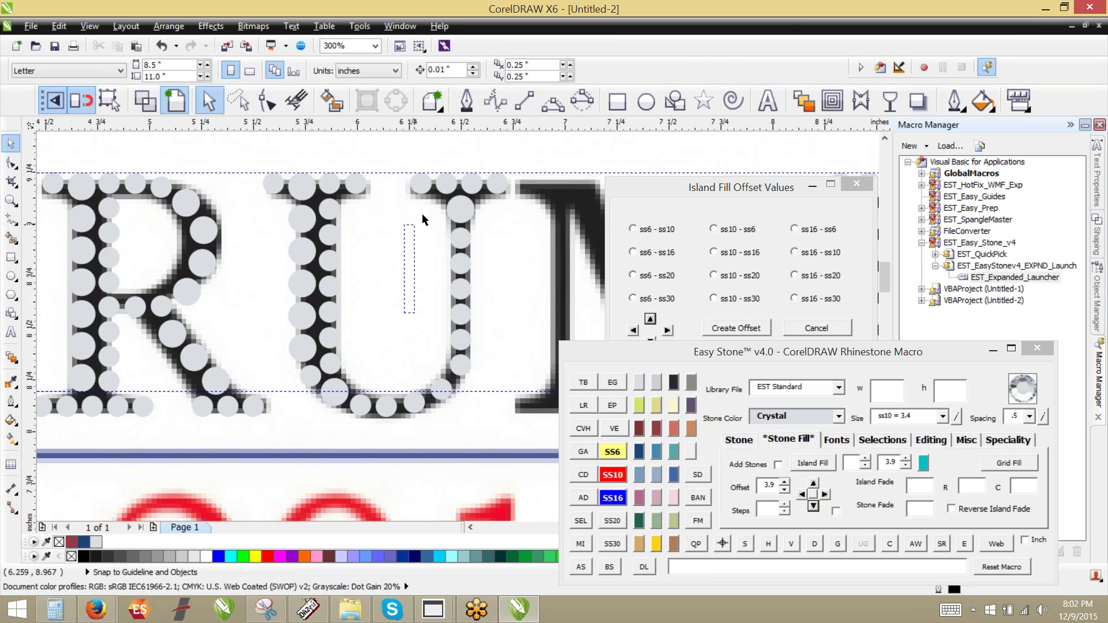
drag(396, 185, 500, 434)
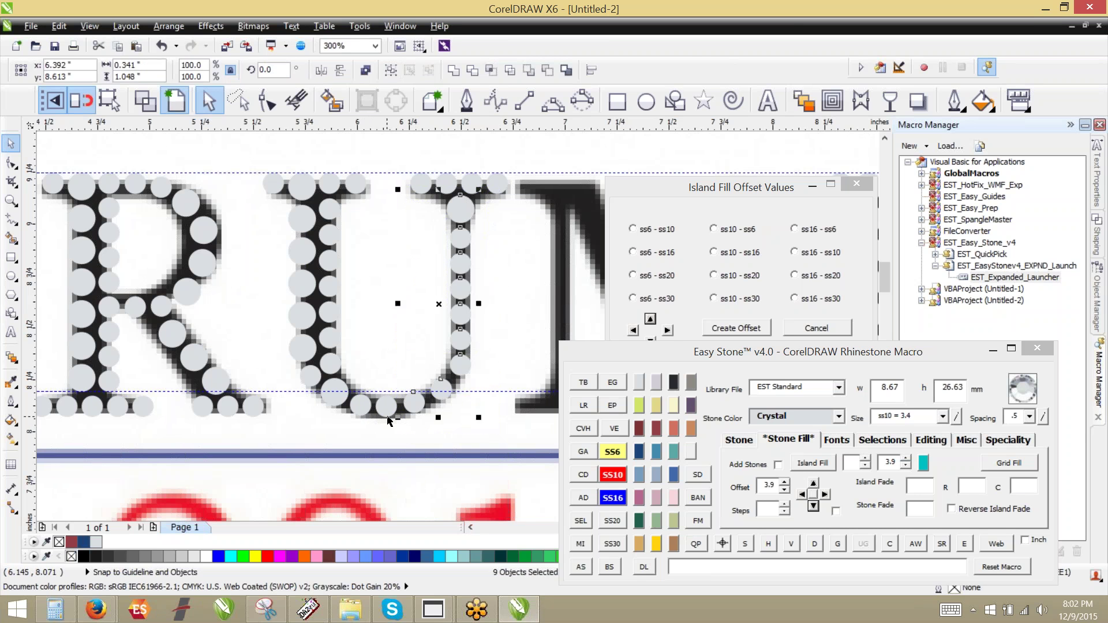
click(814, 544)
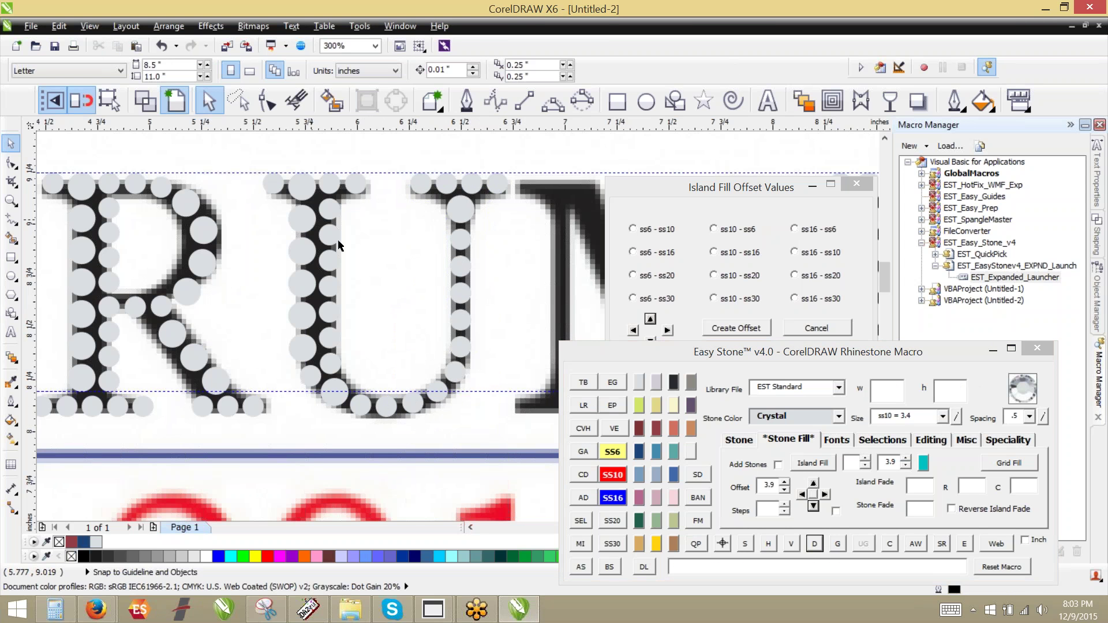
Copy the P's left stem and serif stones over to the M's right stem.
scroll(347, 254, down, 2)
scroll(384, 263, down, 2)
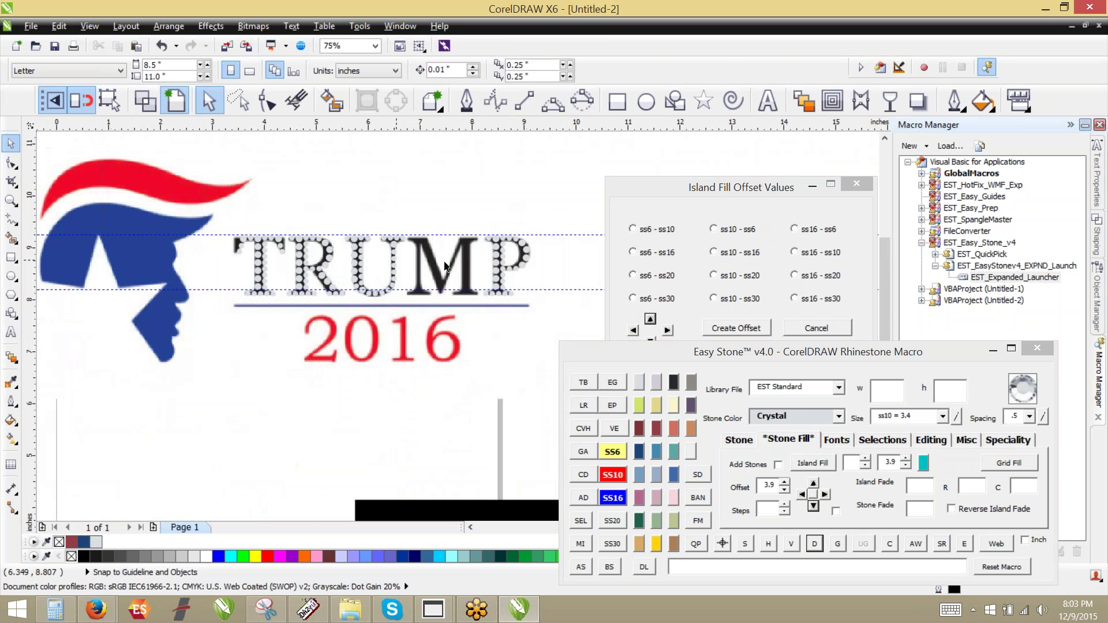
scroll(437, 260, up, 2)
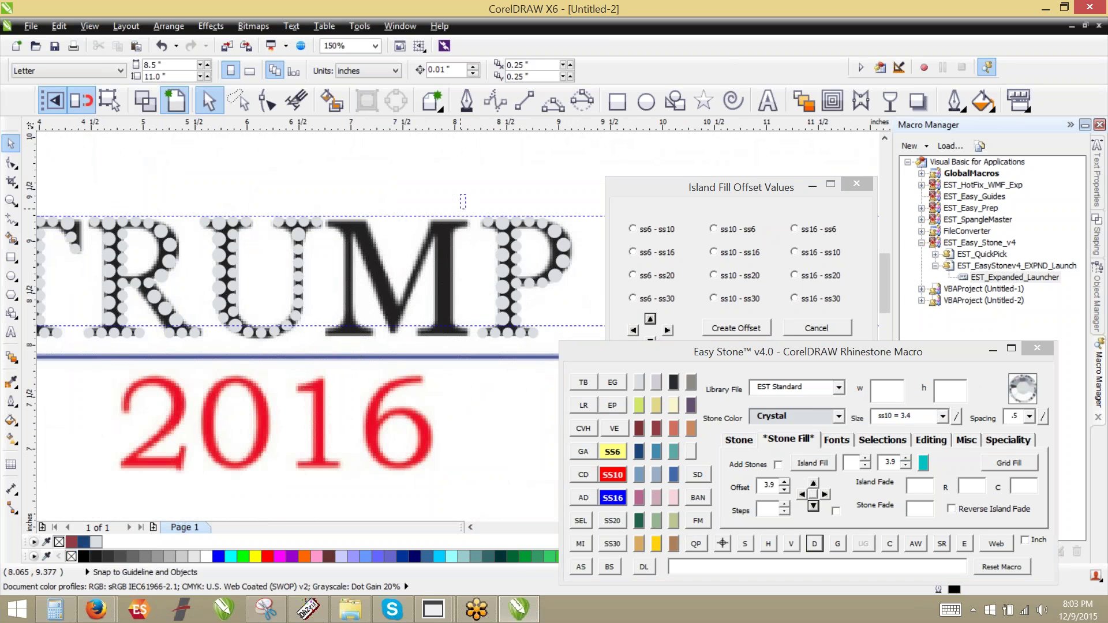
mouse_move(465, 195)
mouse_down()
mouse_move(494, 316)
mouse_move(542, 323)
mouse_move(398, 341)
mouse_up()
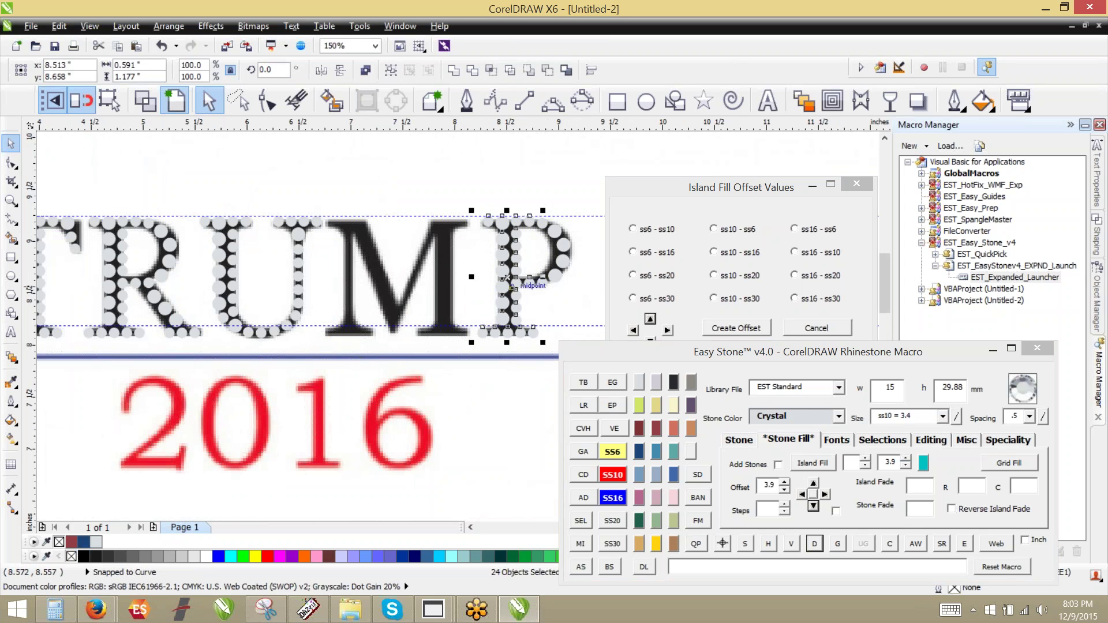
drag(436, 283, 433, 283)
right_click(433, 283)
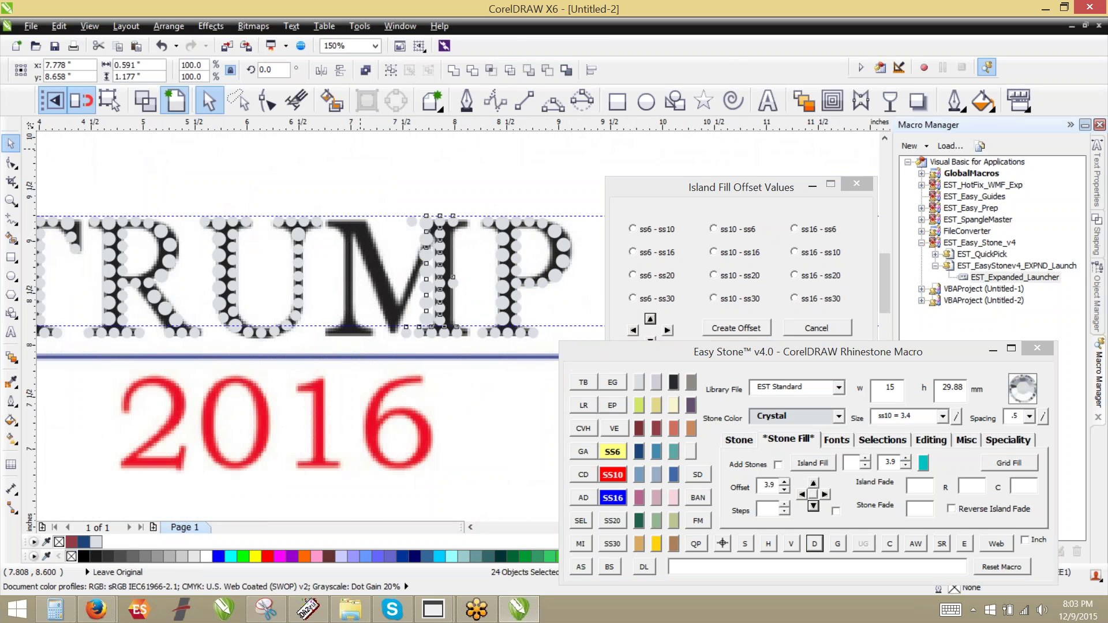
Try flipping the copied stem stones horizontally on the M.
click(322, 71)
scroll(431, 218, up, 3)
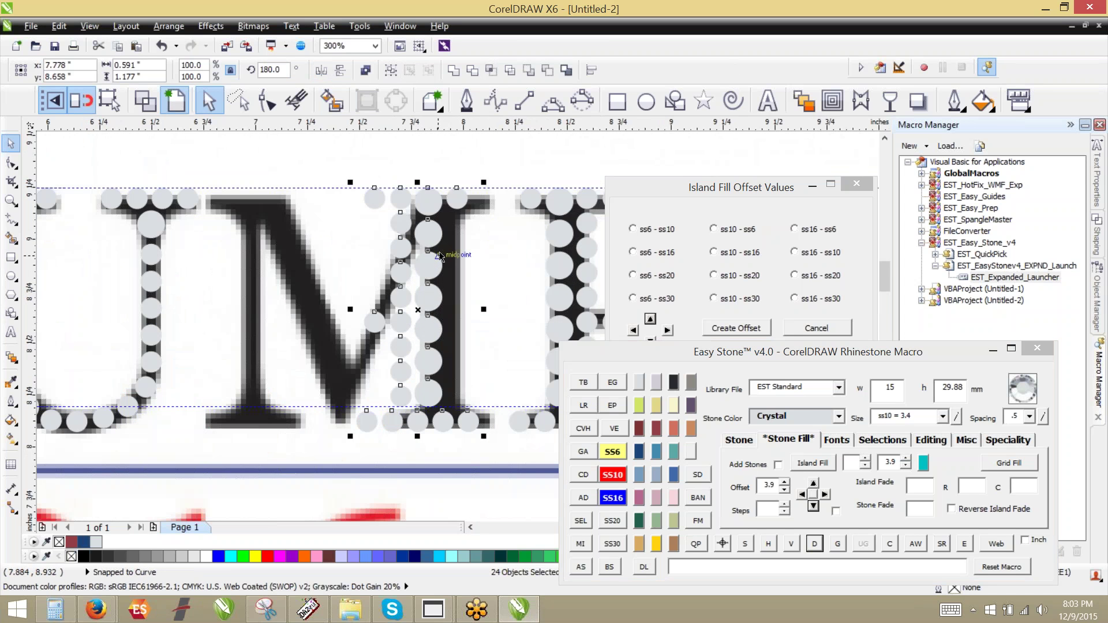
click(322, 70)
Move the copied stones into line with the M's right stem and delete the stray ss6 stone beside it.
scroll(427, 287, up, 1)
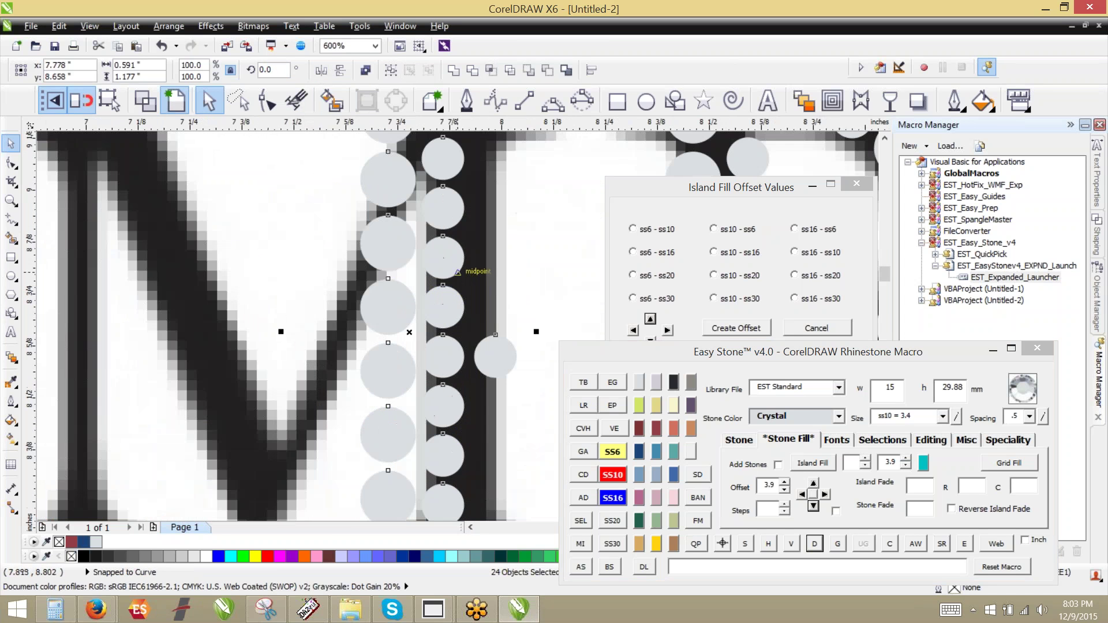
drag(394, 261, 443, 261)
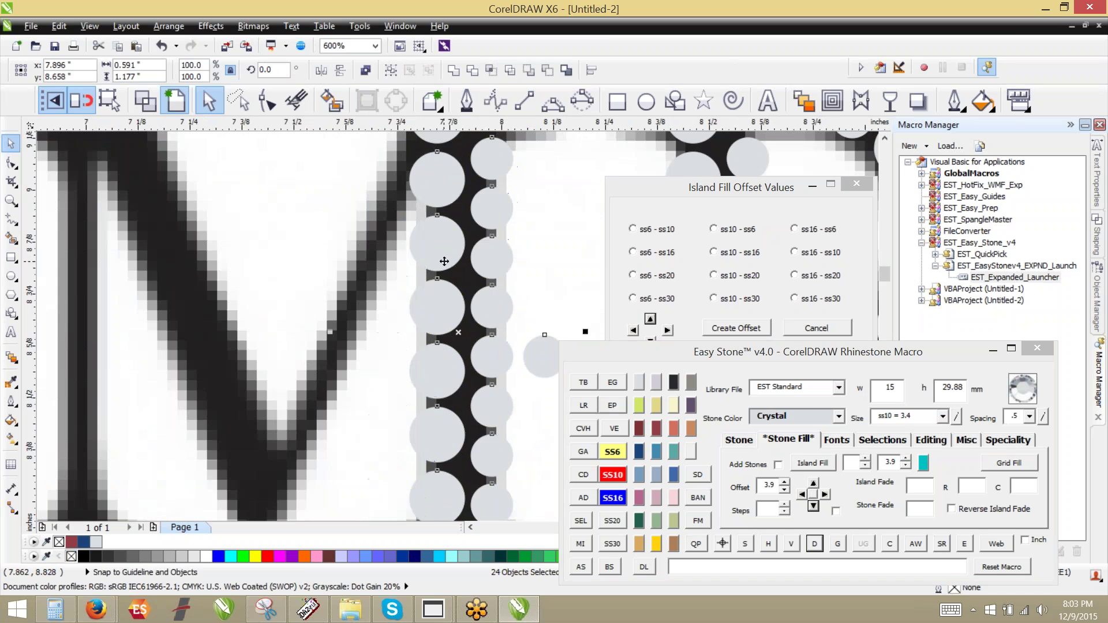
scroll(444, 262, down, 1)
click(494, 309)
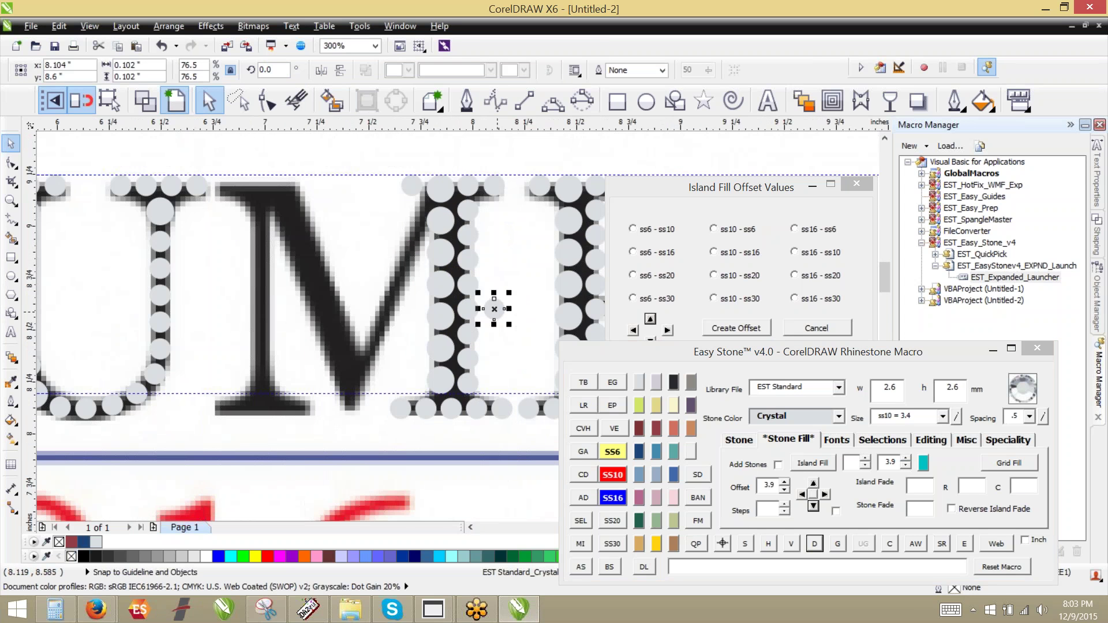
key(Escape)
Examine the M's right stem stones against the P's, and the M's strokes that are still uncovered.
scroll(462, 252, down, 1)
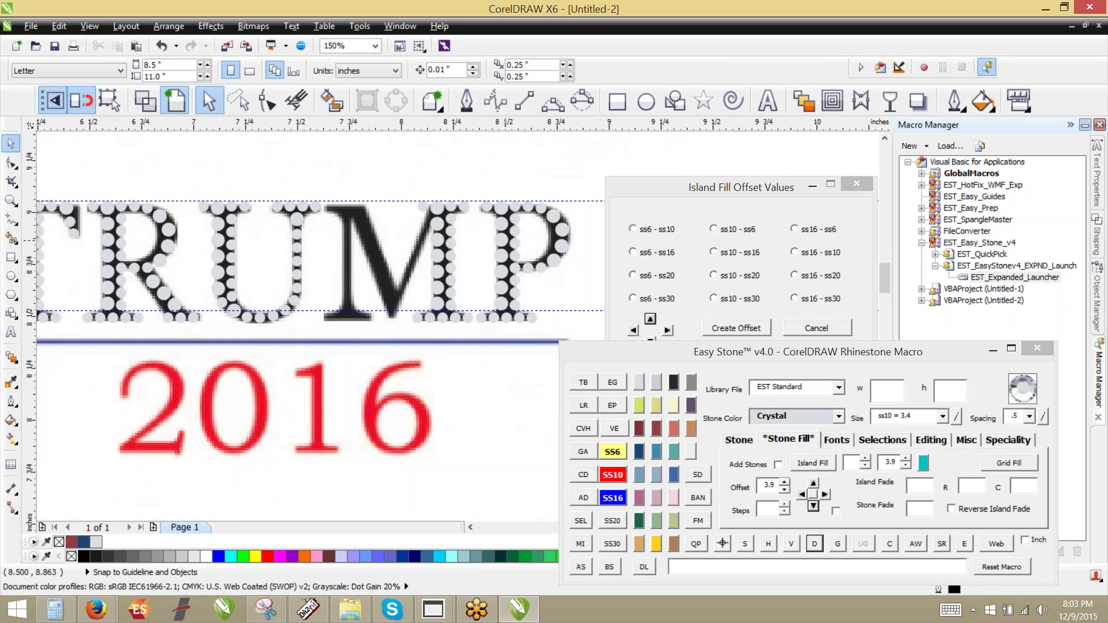
scroll(493, 229, up, 2)
click(543, 213)
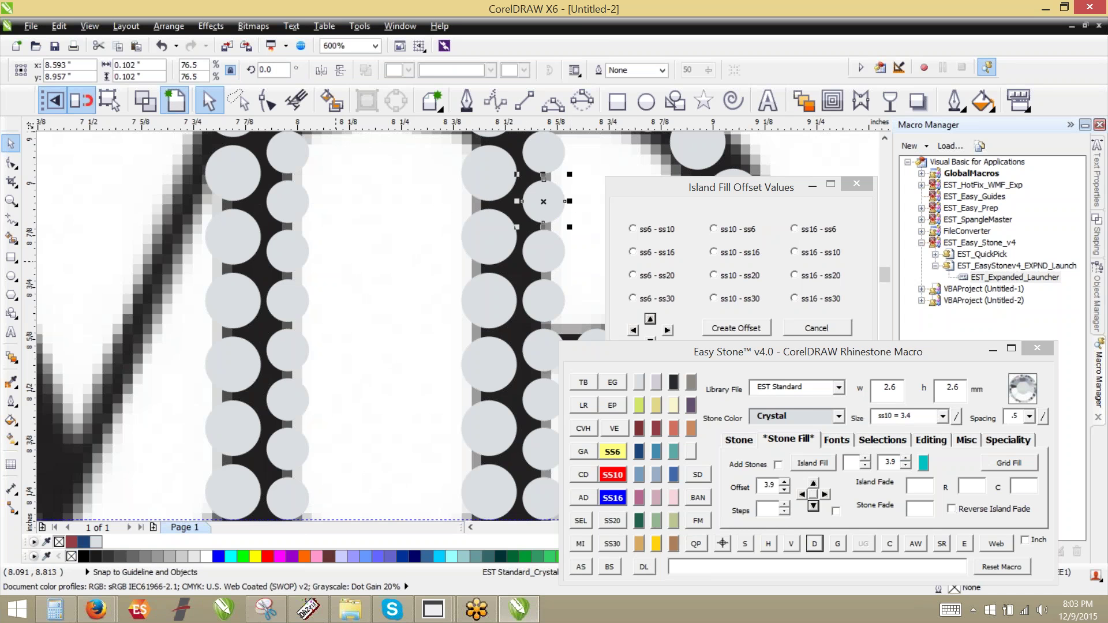
key(Escape)
scroll(386, 296, down, 1)
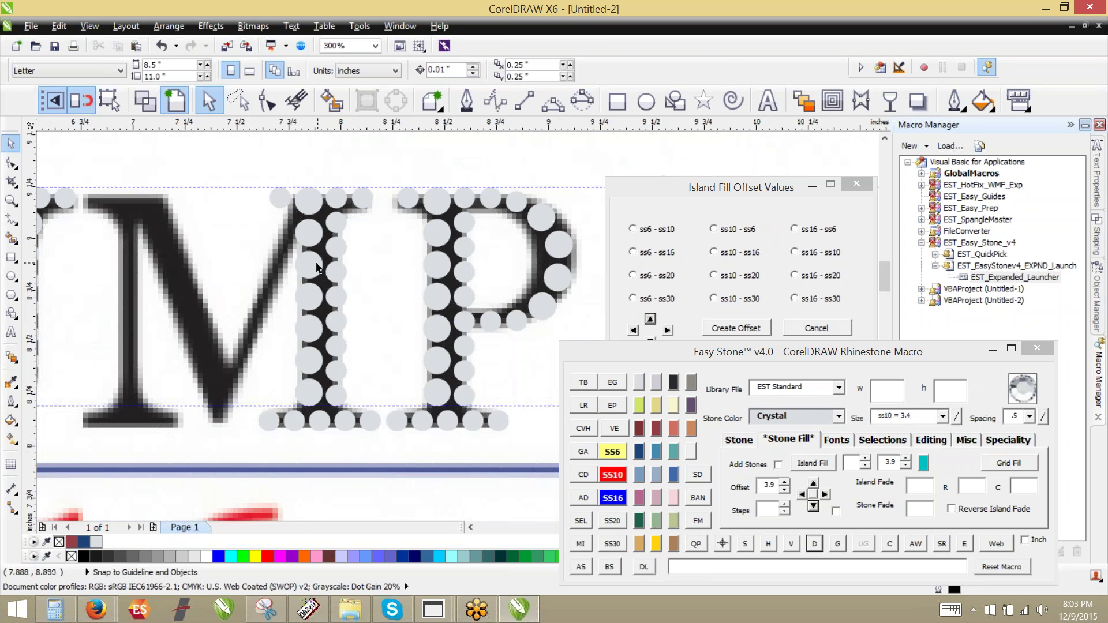
click(317, 267)
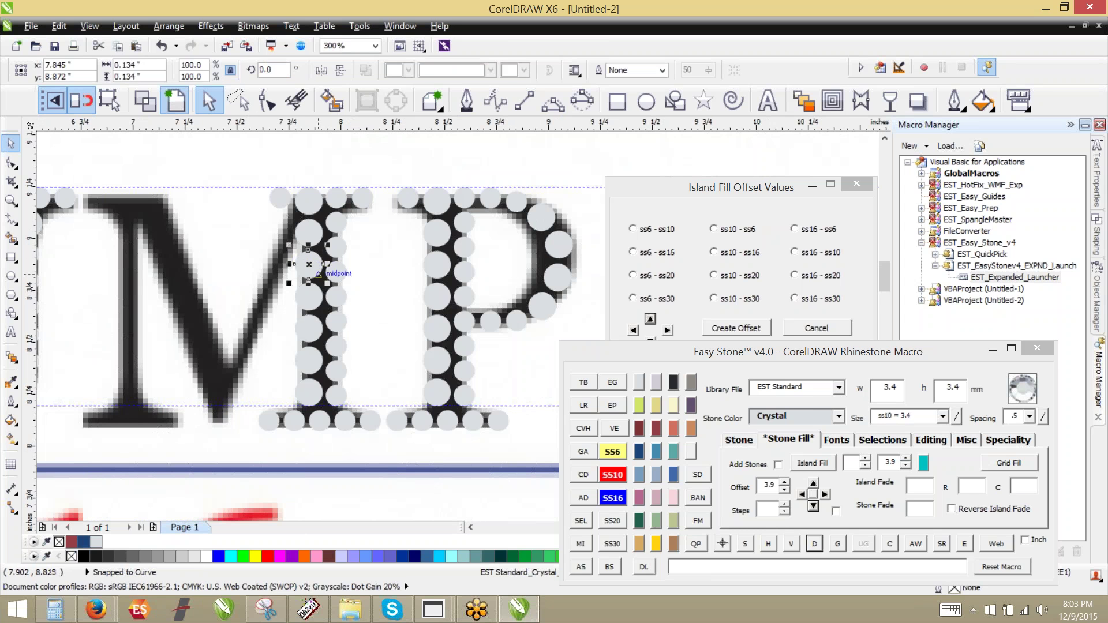
click(397, 271)
scroll(459, 282, down, 1)
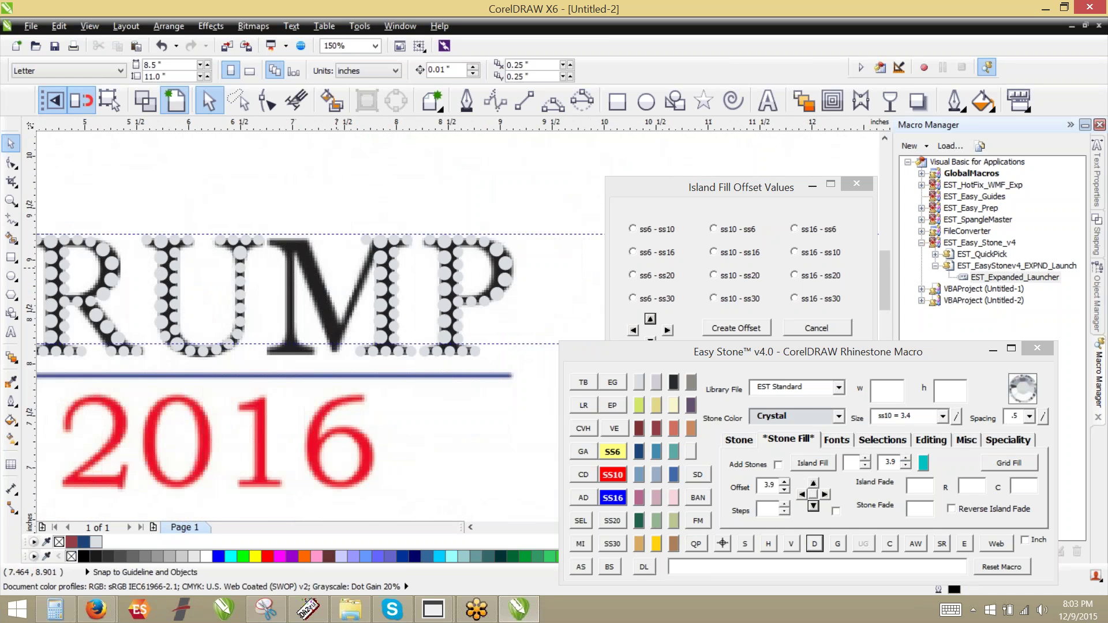
scroll(352, 265, up, 1)
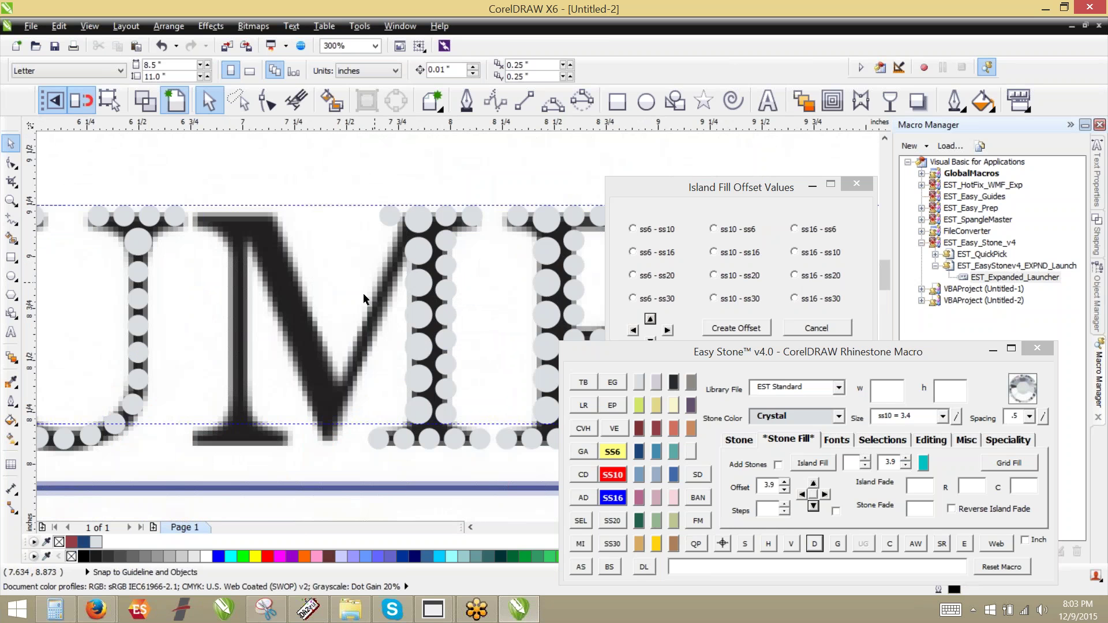
scroll(394, 282, down, 1)
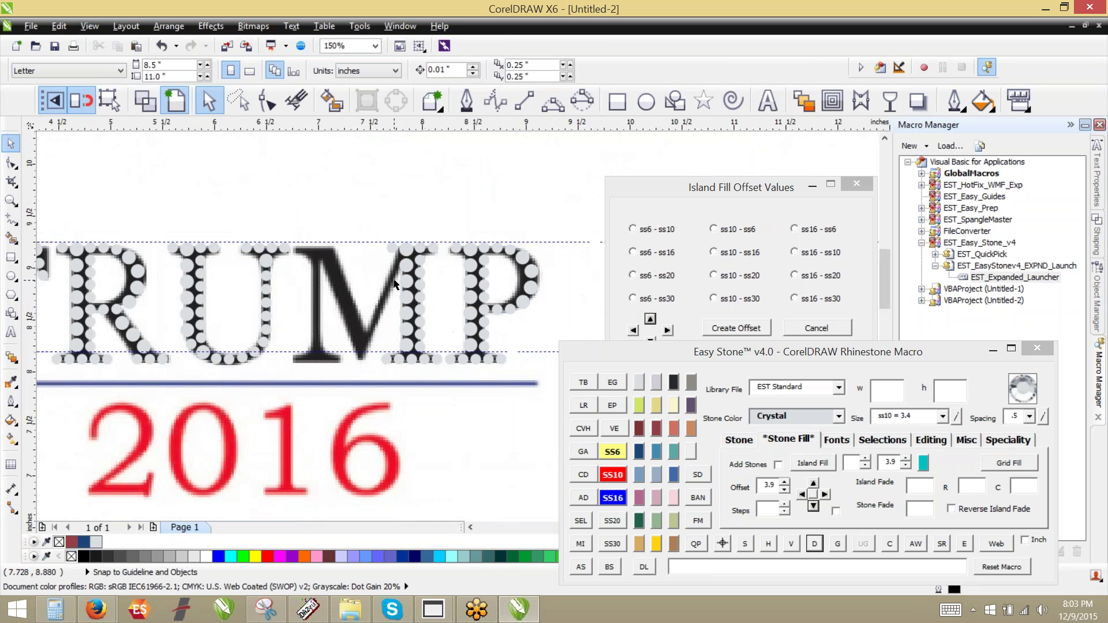
scroll(287, 287, up, 1)
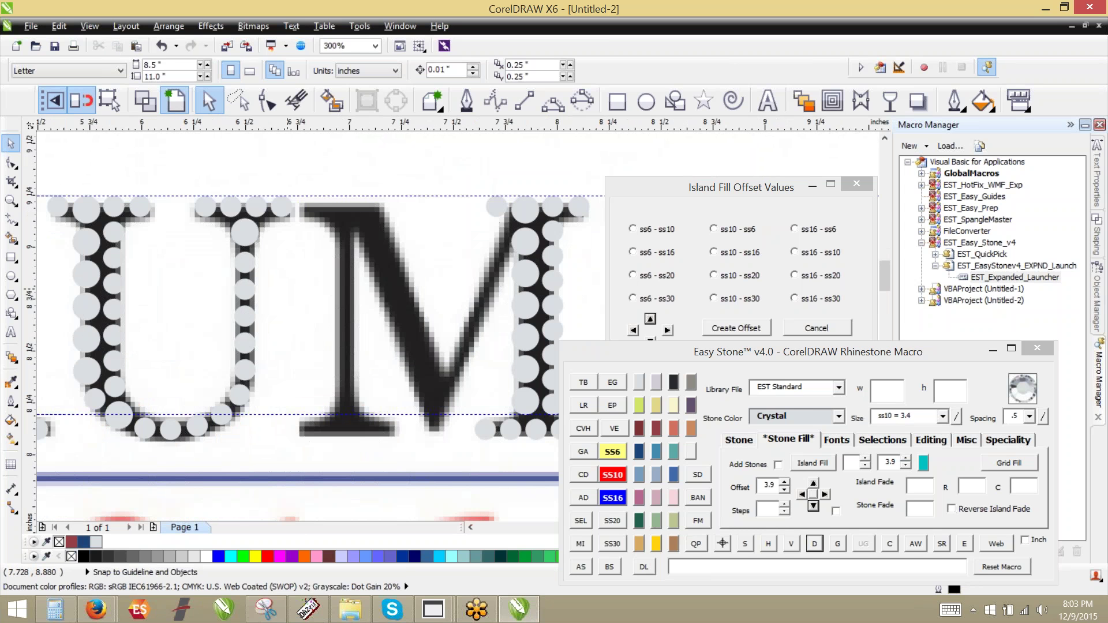
Copy the U's right serif stones with the ss10 stone below them onto the M's left stem, flipped vertically.
click(241, 233)
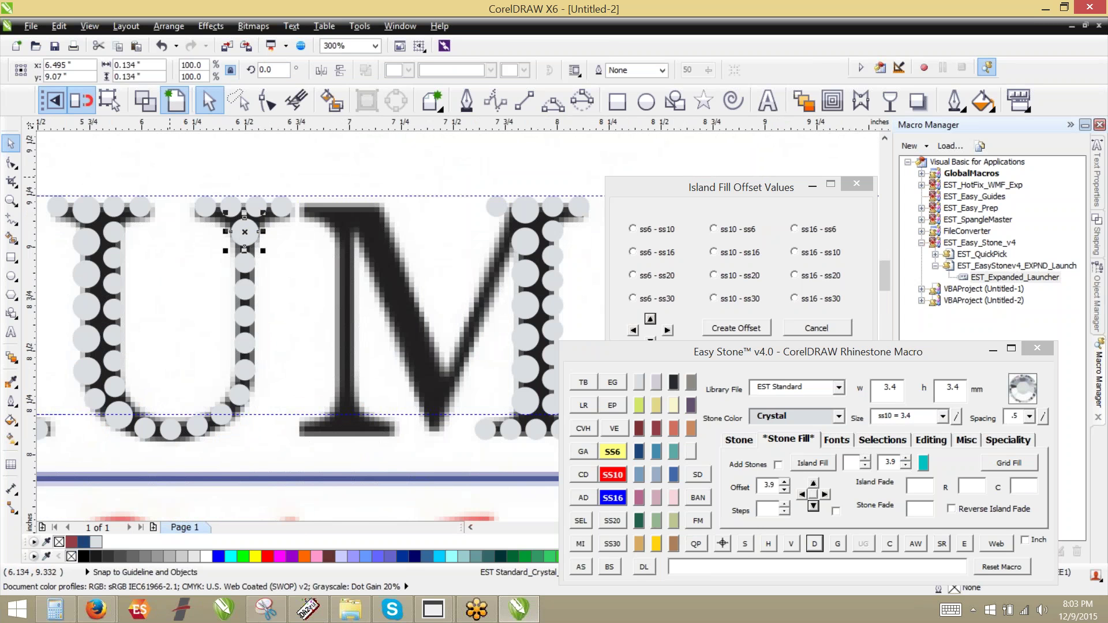
drag(168, 173, 317, 259)
drag(244, 220, 358, 327)
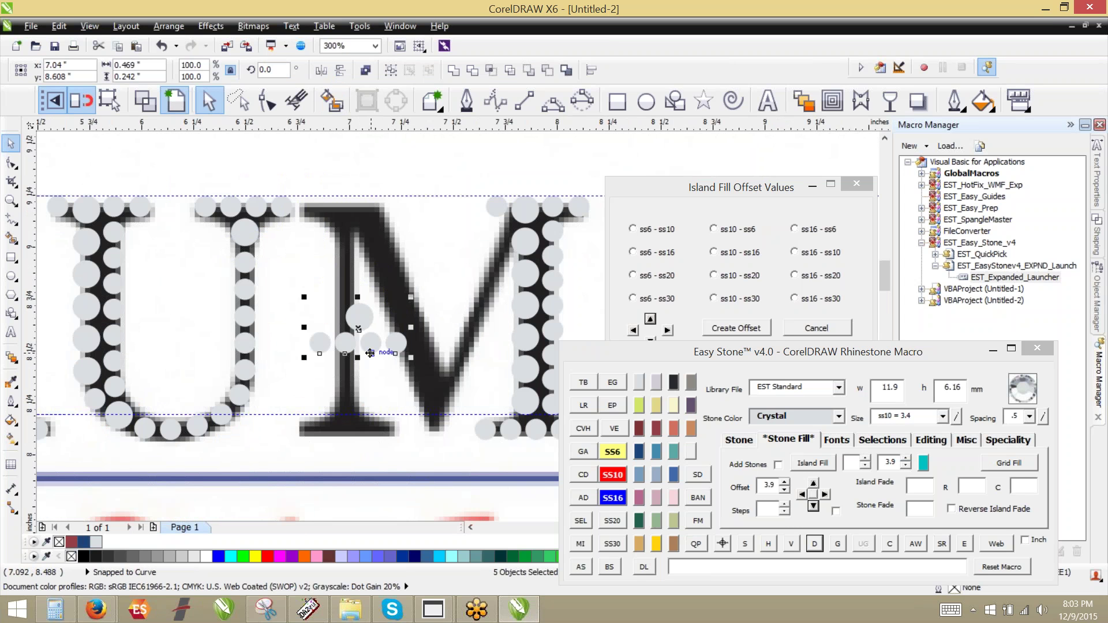
Try grouping the copied serif stones and bottom-aligning them with the end ss6 stone of the M's lower-right serif.
key(ctrl+g)
shift+click(484, 436)
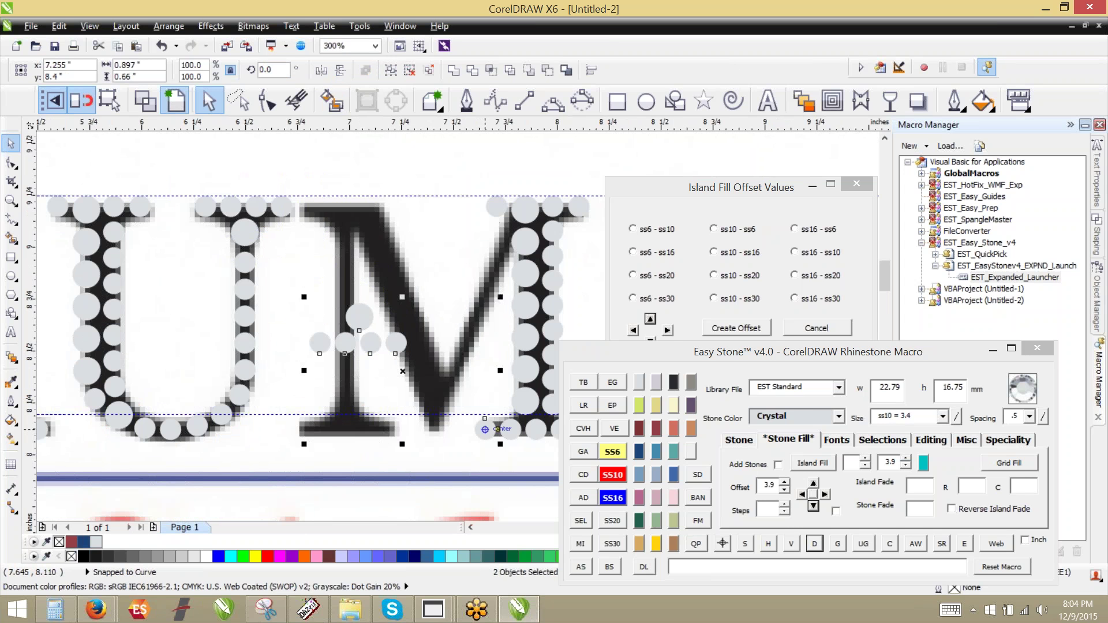
key(b)
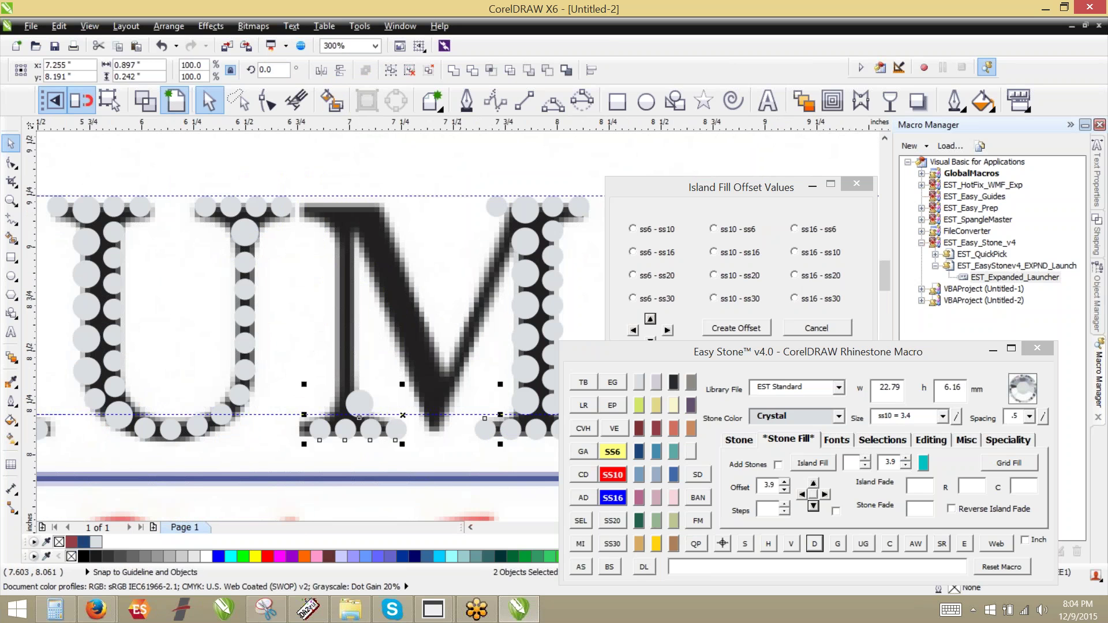
click(371, 452)
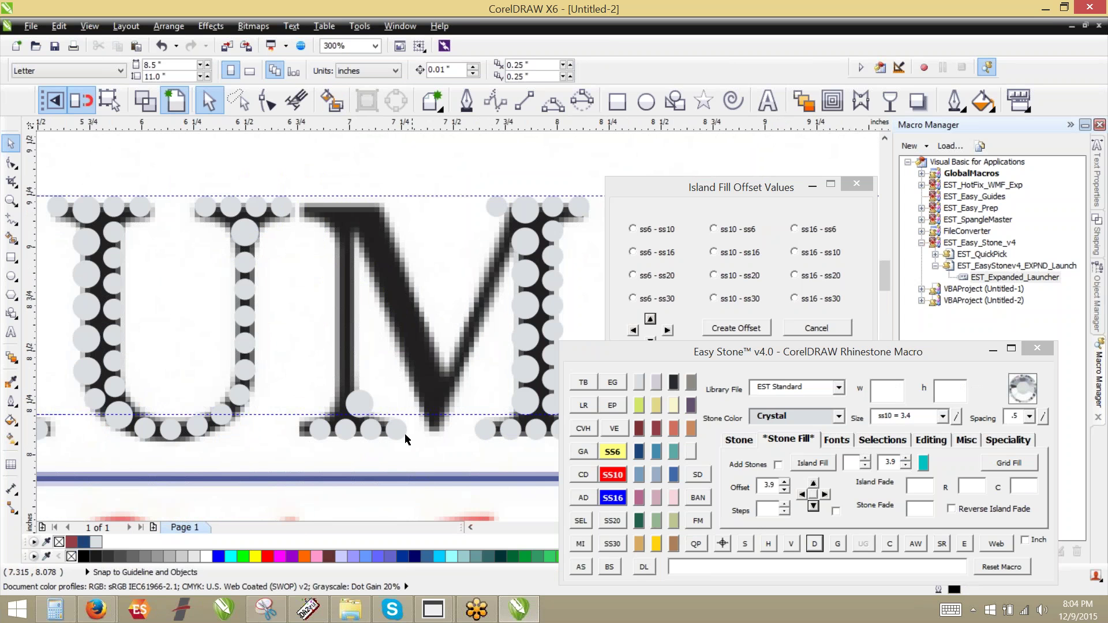
click(363, 435)
drag(362, 436, 423, 350)
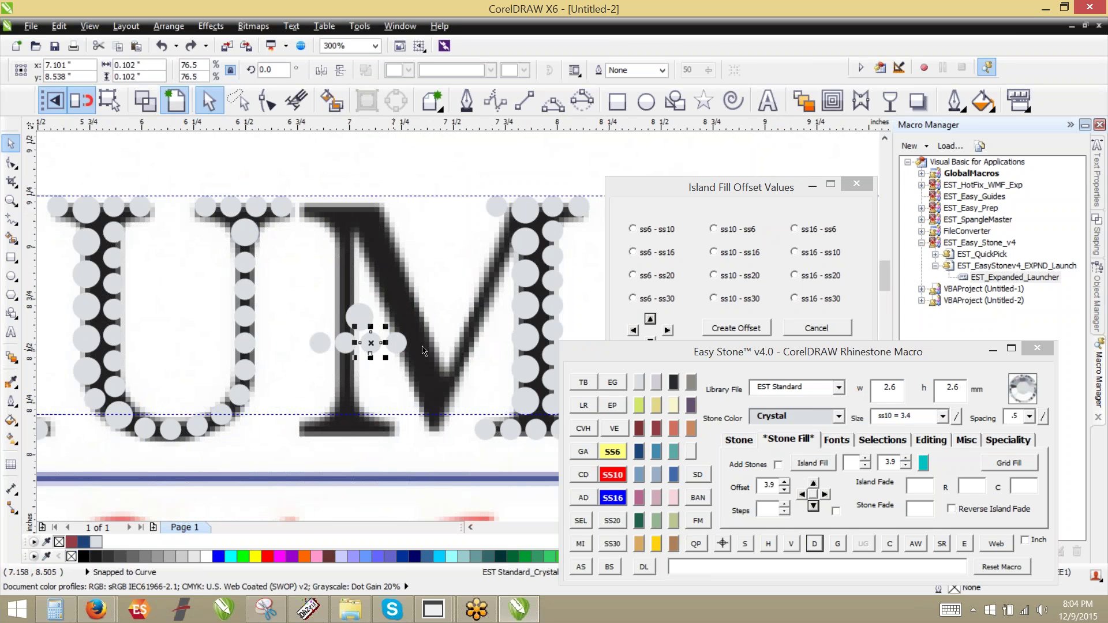
Add a guideline along the bottom of the end ss6 stone of the M's lower-right serif.
click(424, 348)
drag(429, 286, 304, 359)
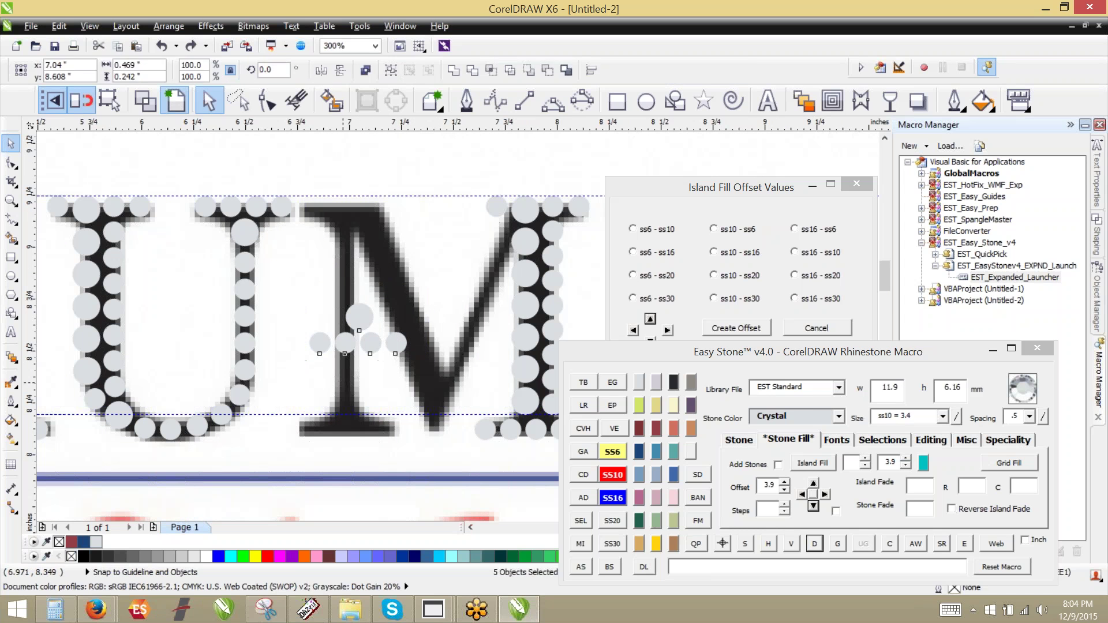
click(485, 429)
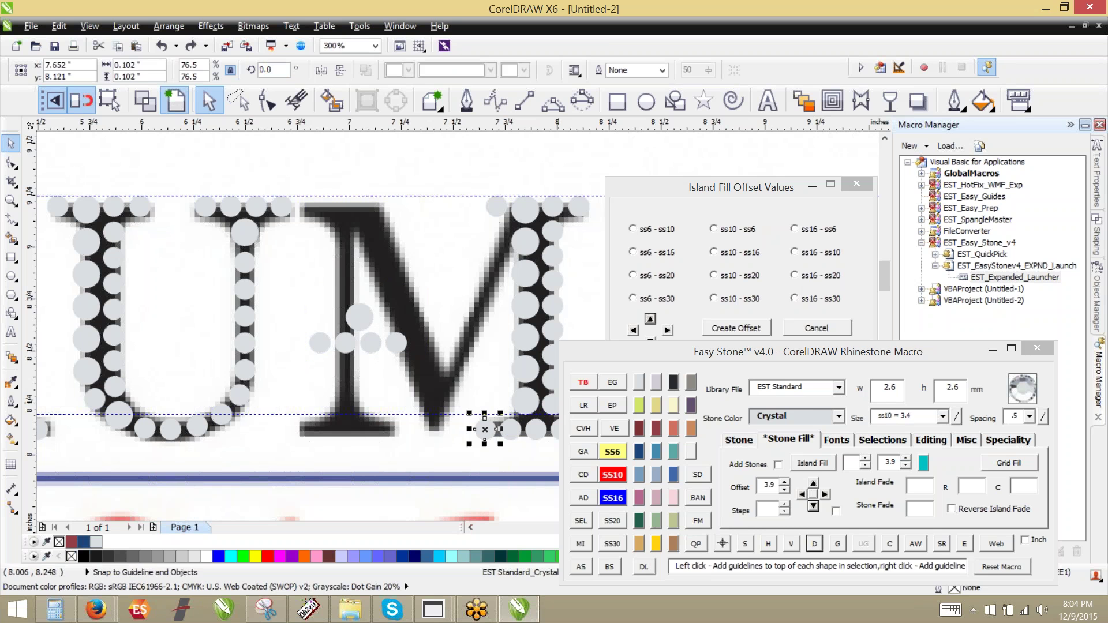
click(581, 387)
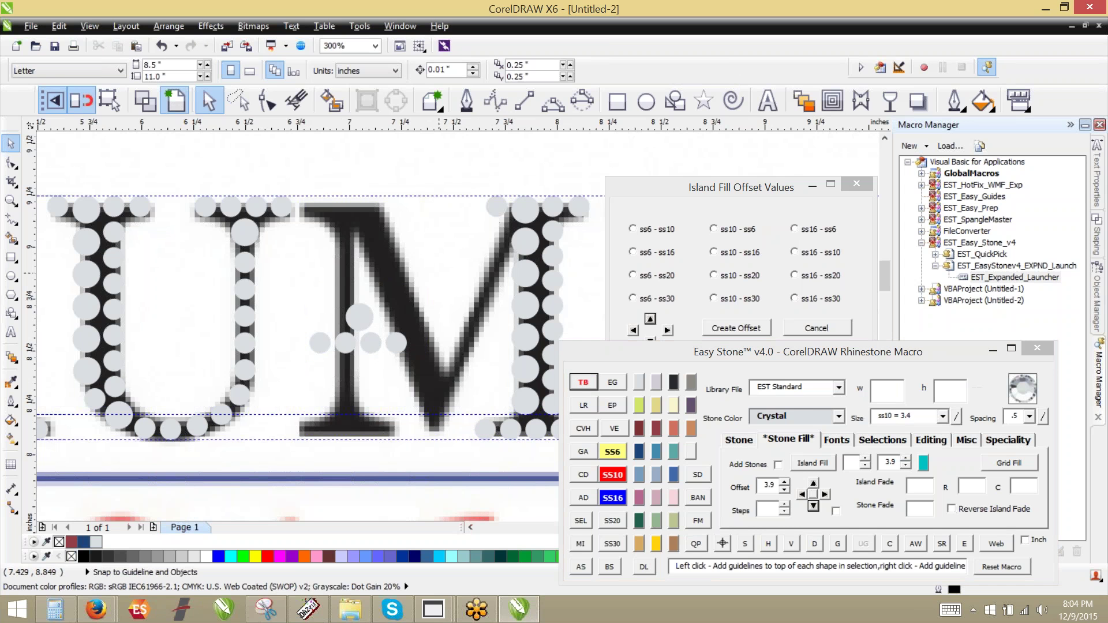
Move the five copied stones down onto the M's lower-left serif, resting on the bottom guideline, and clear the guidelines.
drag(439, 274, 285, 378)
drag(345, 344, 334, 425)
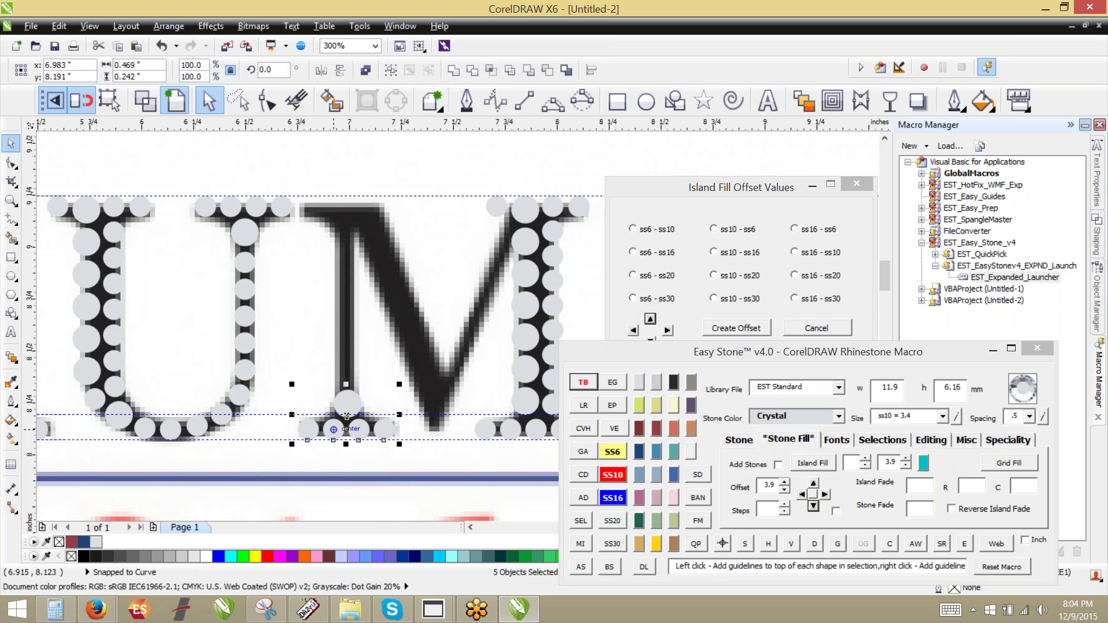
click(613, 382)
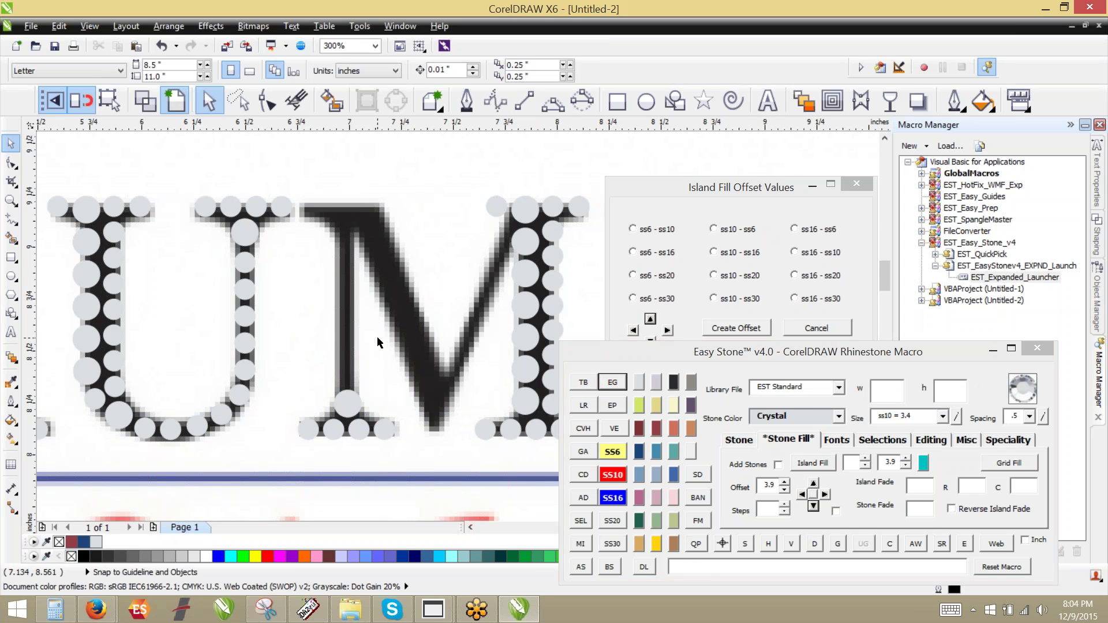
Copy an ss6 stone from the M's lower-left serif onto the left stem, directly above the ss10 stone.
scroll(347, 390, up, 1)
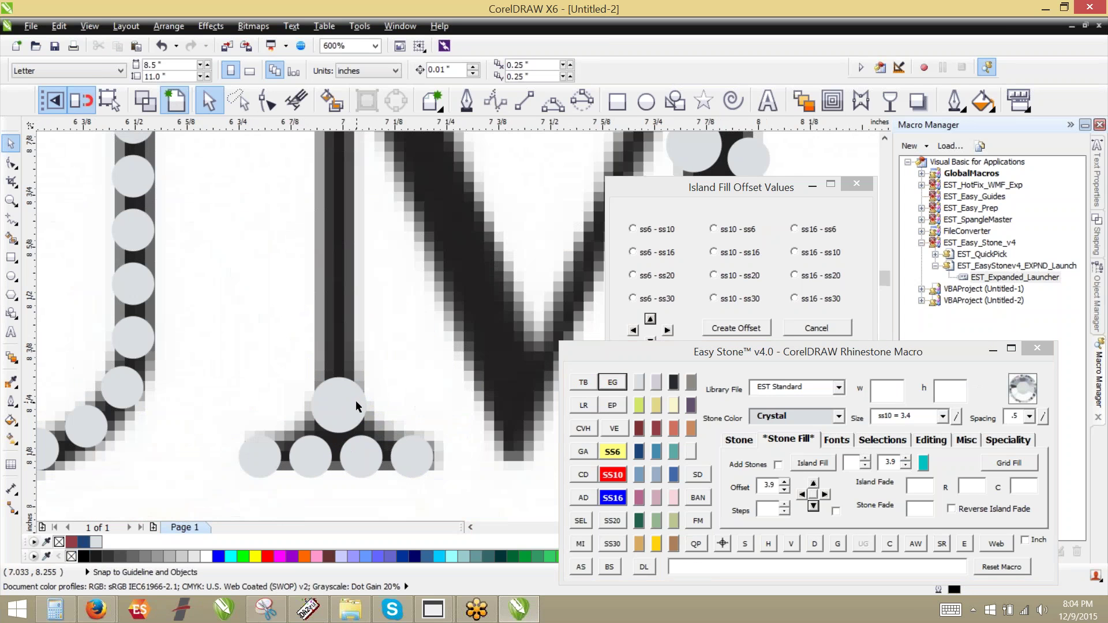
drag(401, 452, 331, 341)
key(Escape)
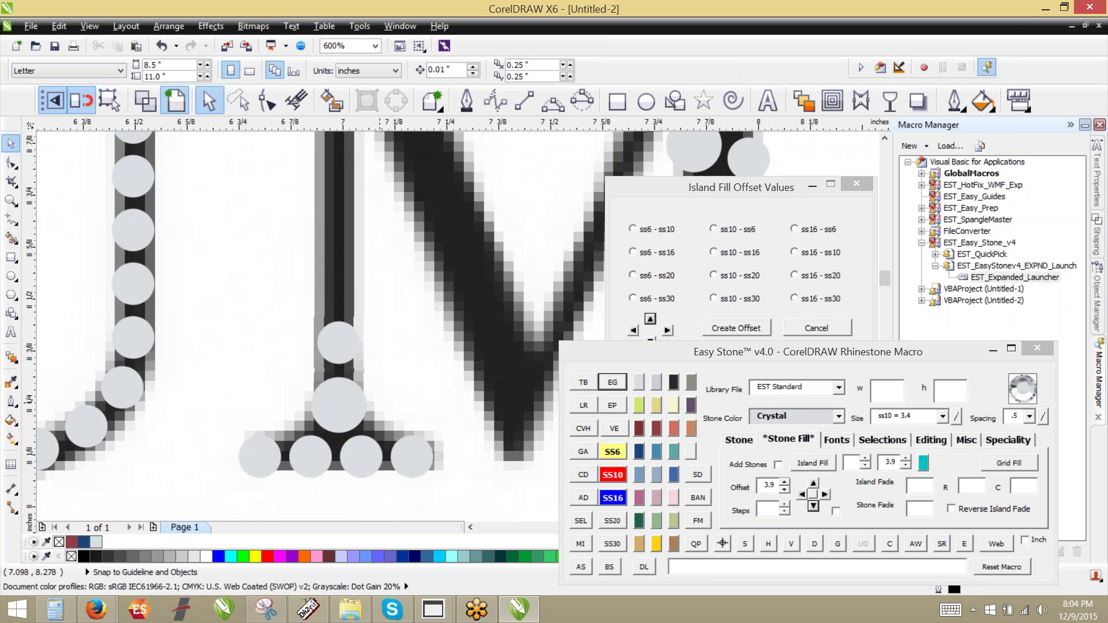
Place a copy of the four ss6 serif stones and their ss10 stone on the M's upper-left serif.
scroll(401, 432, down, 1)
scroll(404, 404, up, 1)
scroll(424, 384, down, 1)
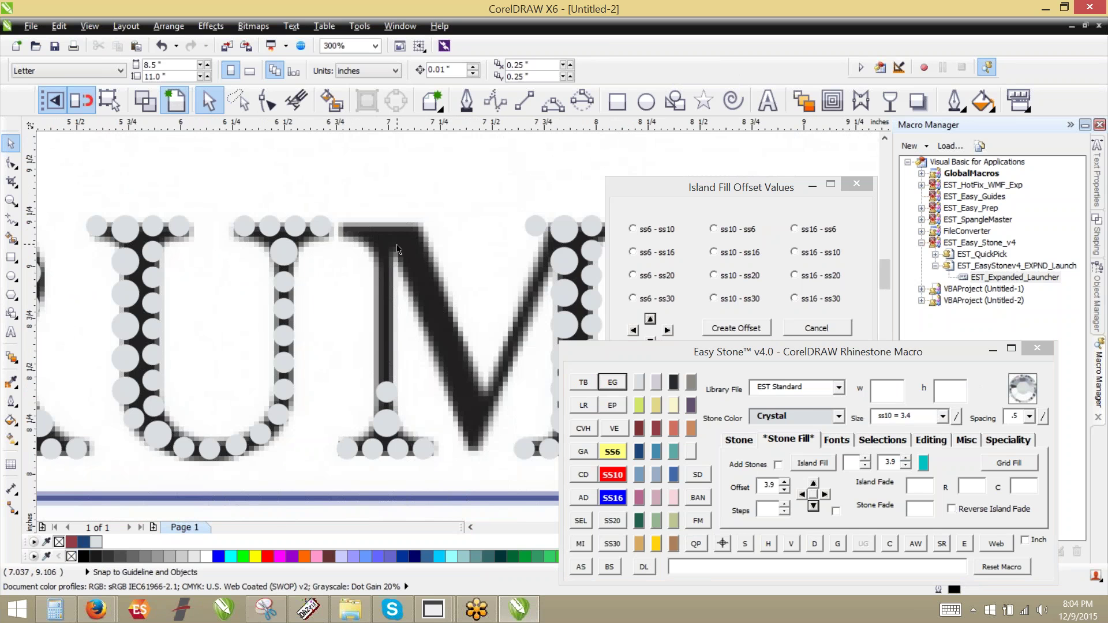
drag(403, 198, 373, 260)
click(453, 277)
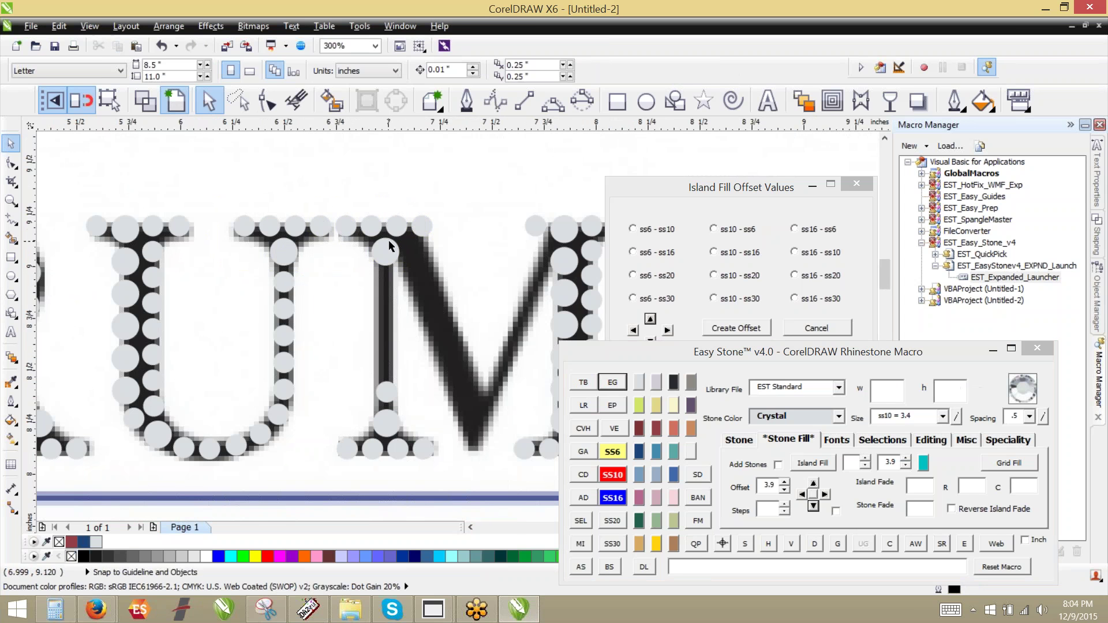
Change the stone below the M's upper-left serif to ss6 and move it up closer to the serif stones.
click(388, 244)
click(614, 449)
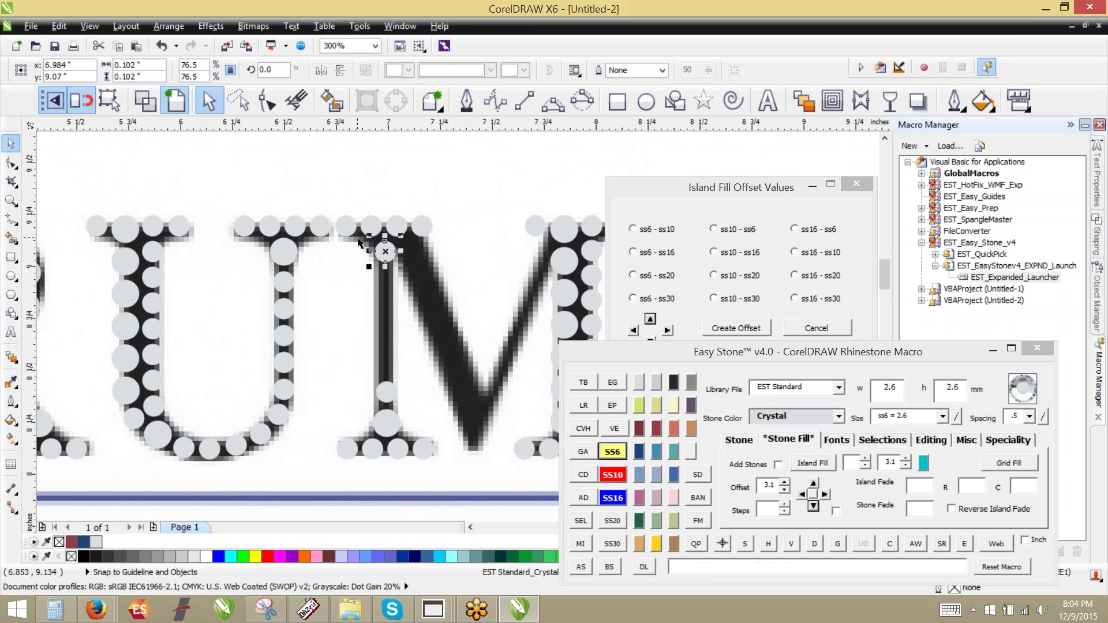
scroll(431, 268, up, 4)
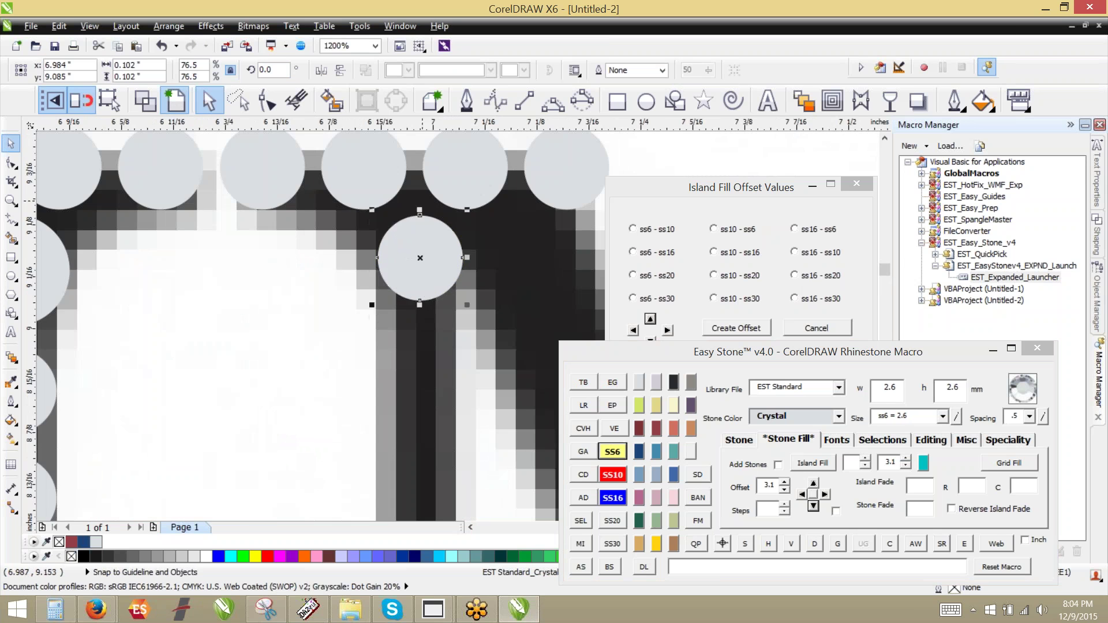
scroll(421, 252, down, 4)
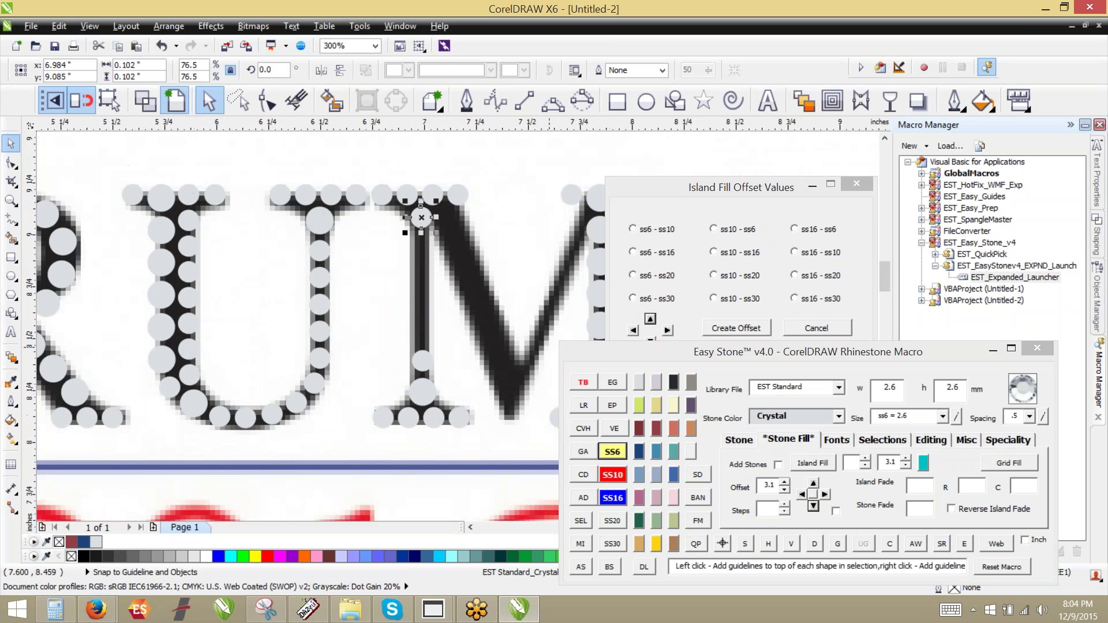
Make four offset copies of that ss6 stone down the M's left stem at a 3.1 mm offset.
click(813, 507)
click(814, 507)
click(813, 507)
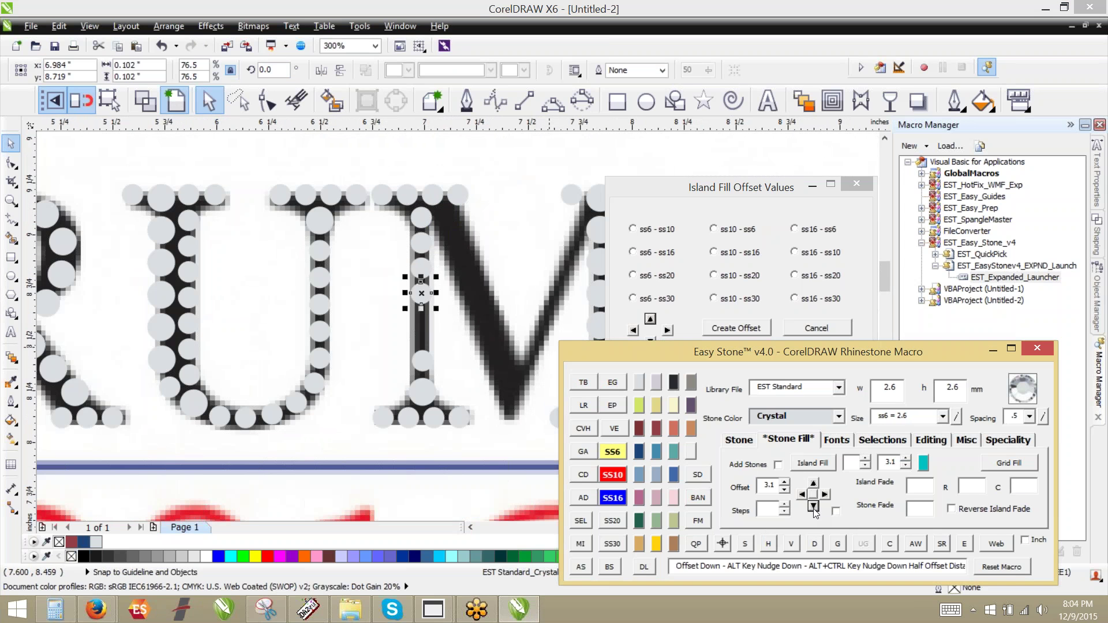
click(814, 506)
click(468, 374)
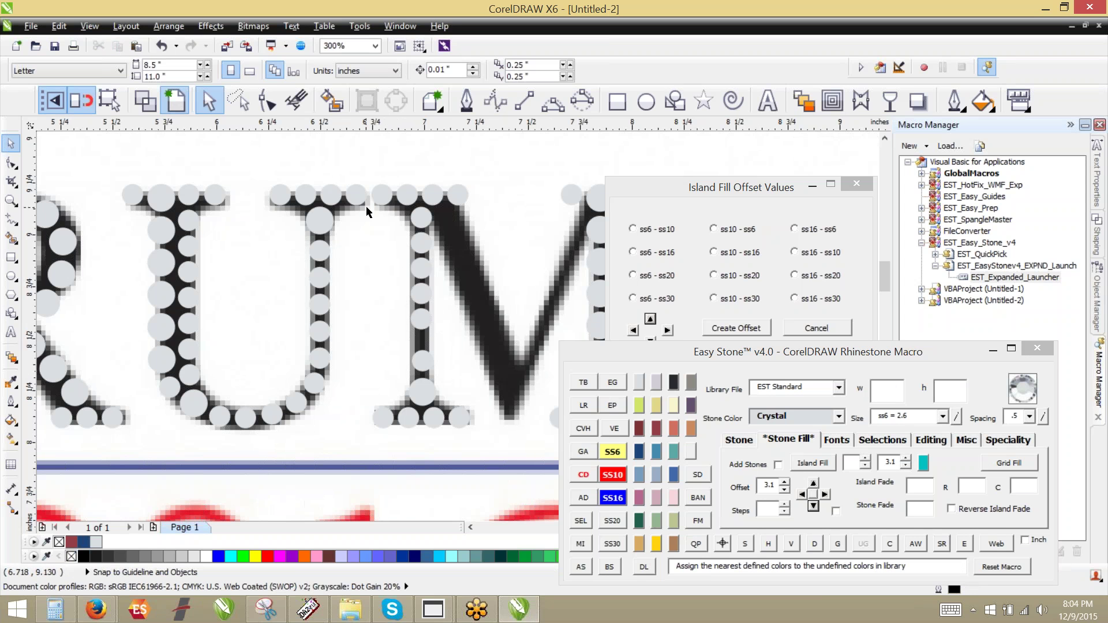
Space the M's left-stem stones evenly in the vertical direction, from the top ss6 stone to the ss10 stone at the base.
drag(493, 194, 379, 398)
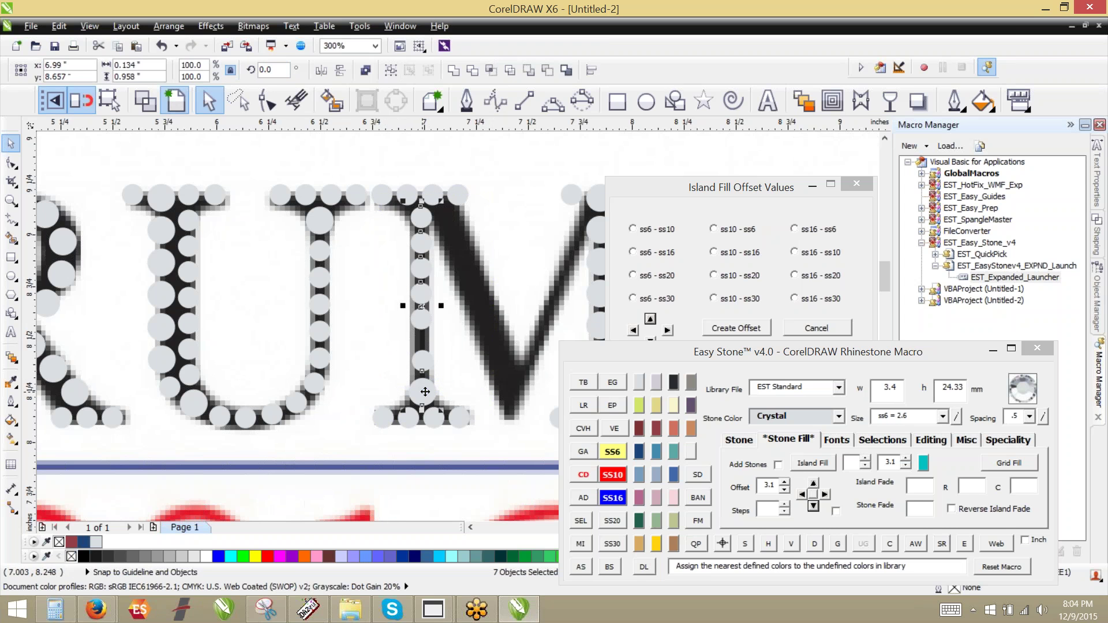
click(791, 543)
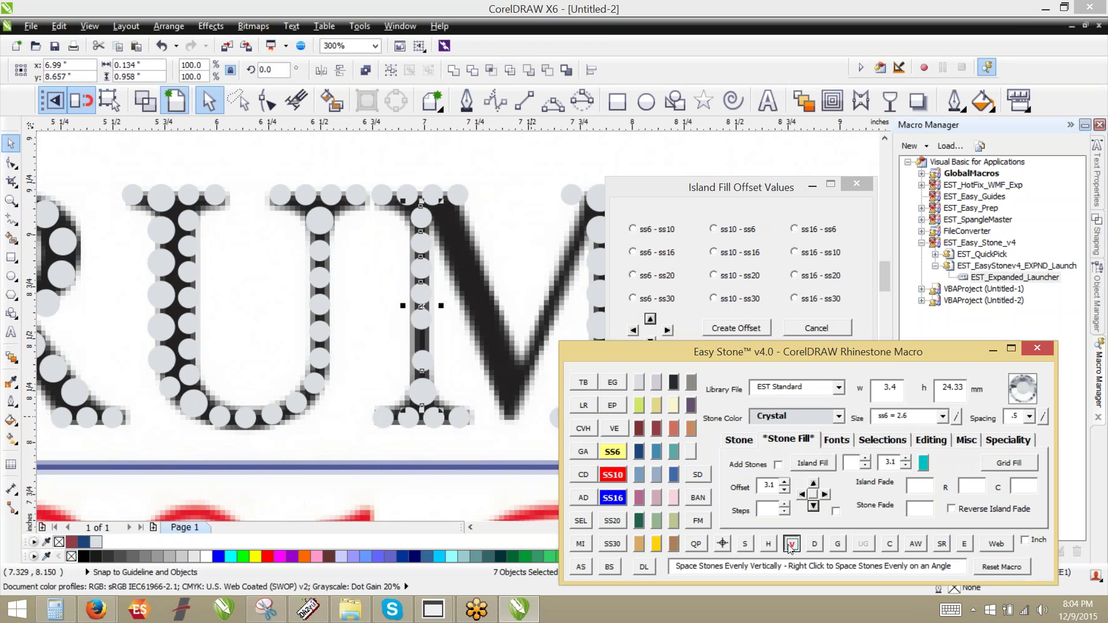
click(442, 221)
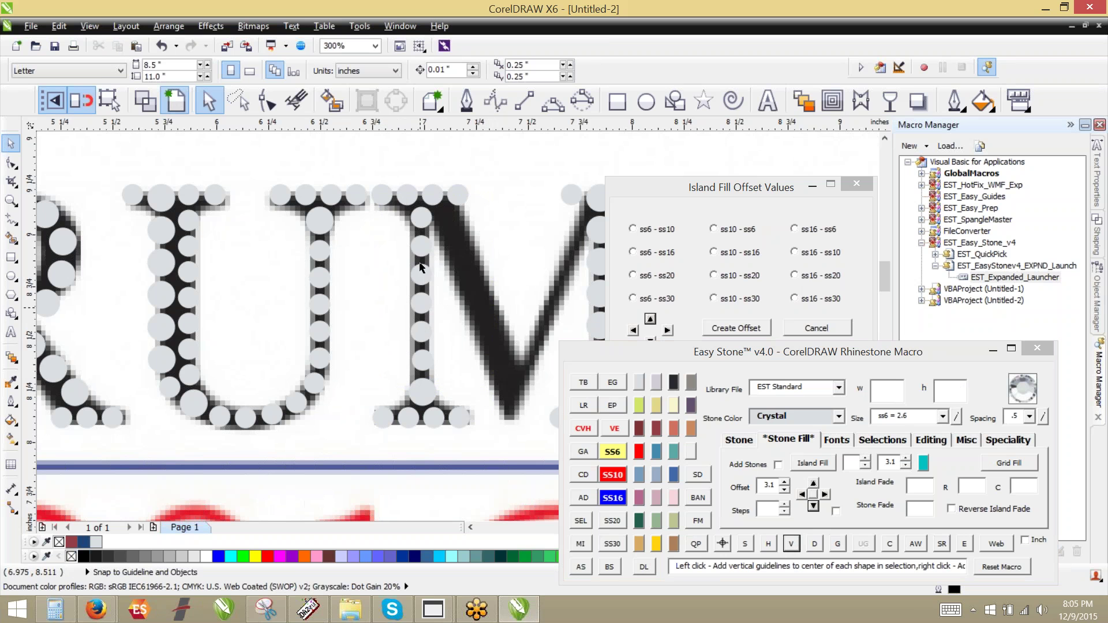
click(424, 310)
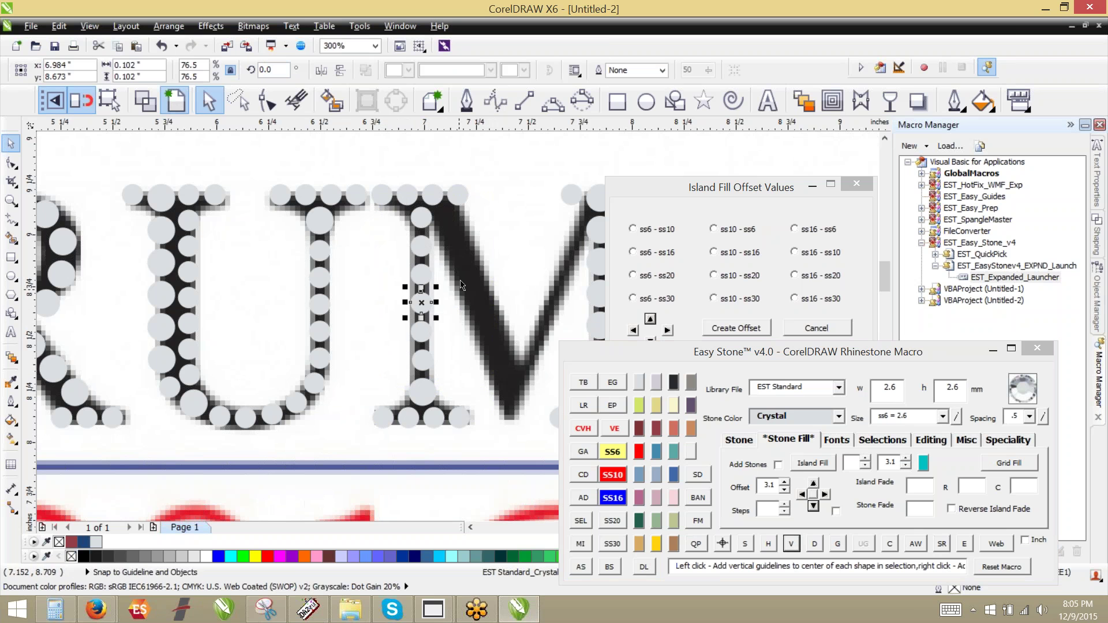
shift+click(420, 222)
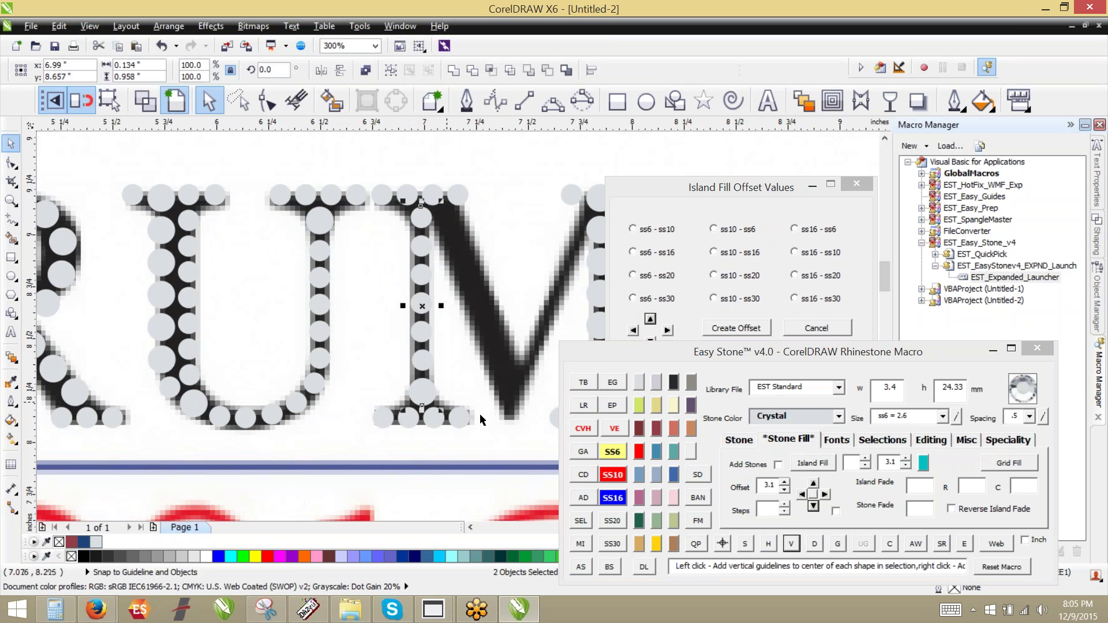
click(745, 544)
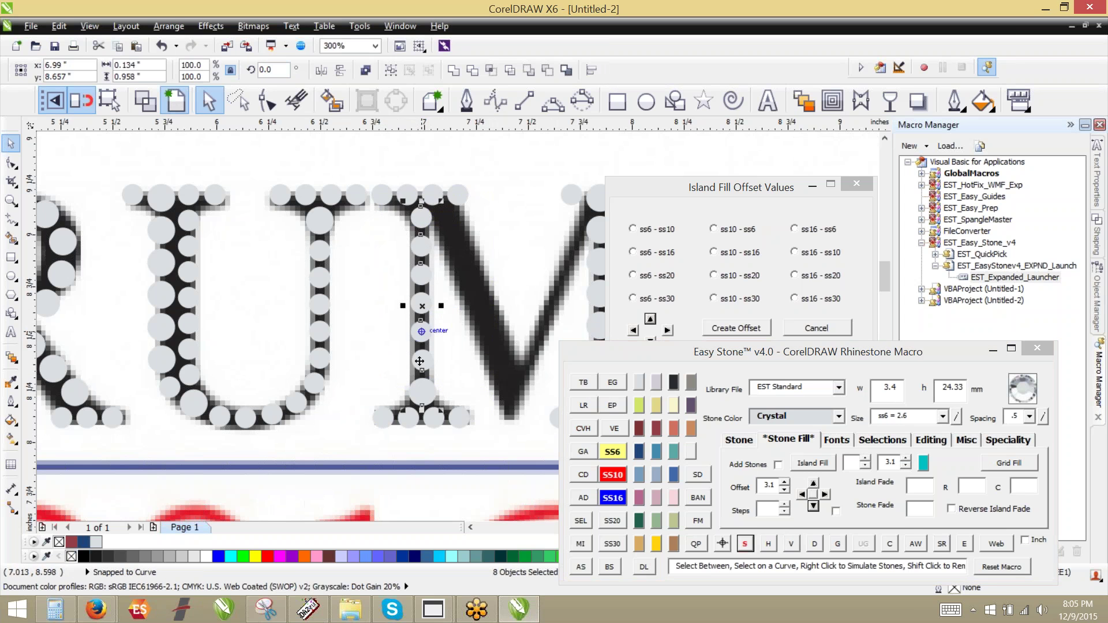
click(793, 545)
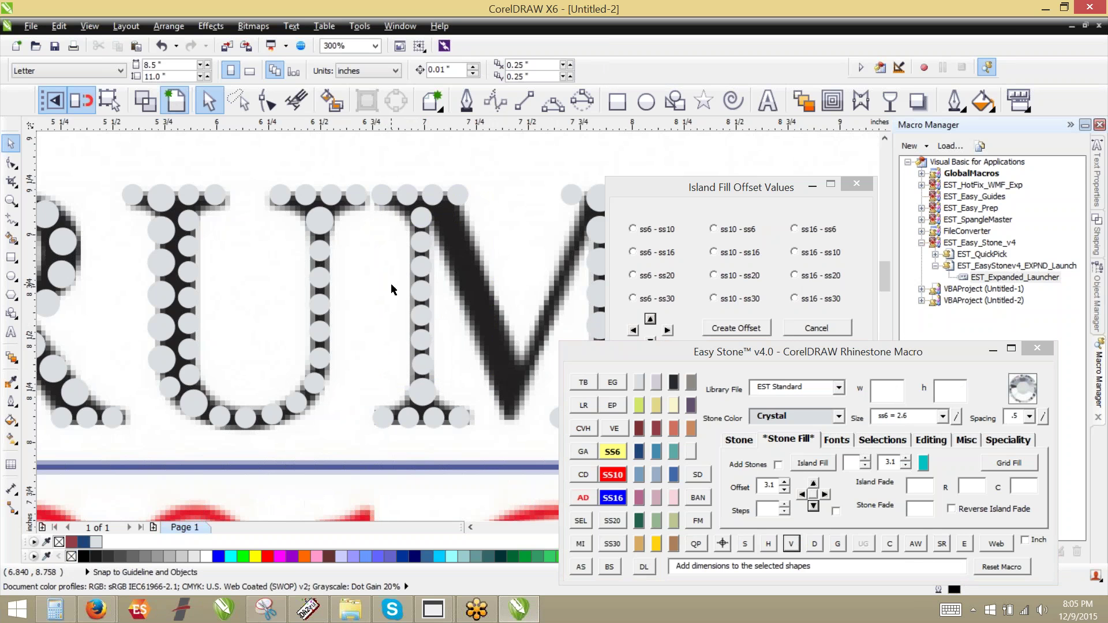
Copy an ss10 stone from the M's right stem onto the M's lower point and bottom-align it with the lower-right serif's end ss6 stone.
scroll(398, 318, down, 1)
scroll(403, 332, down, 1)
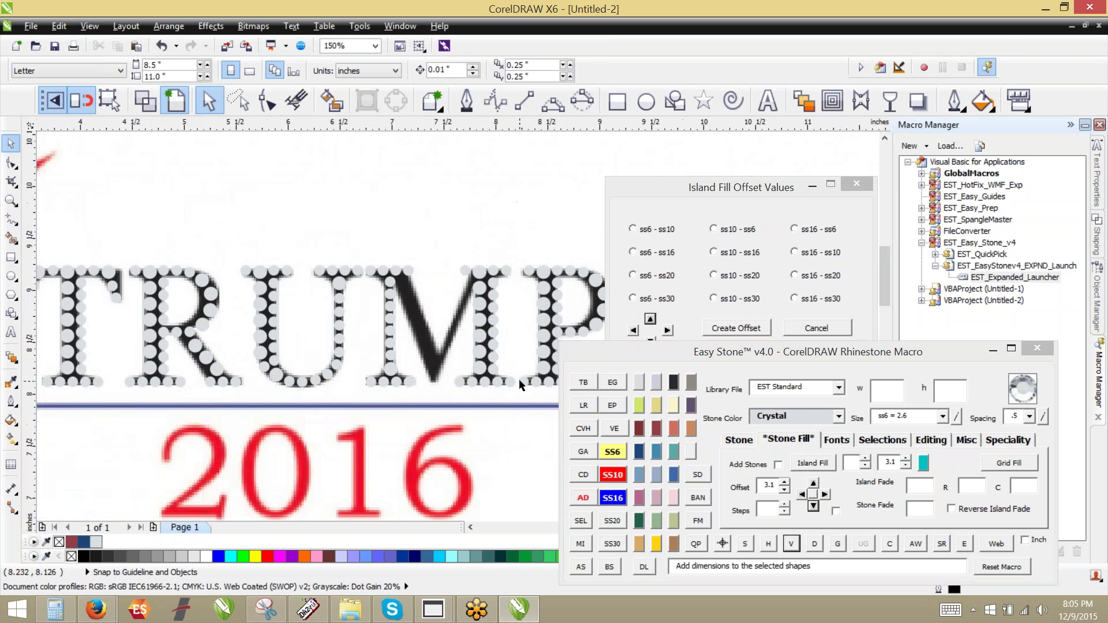
scroll(521, 386, up, 2)
click(398, 352)
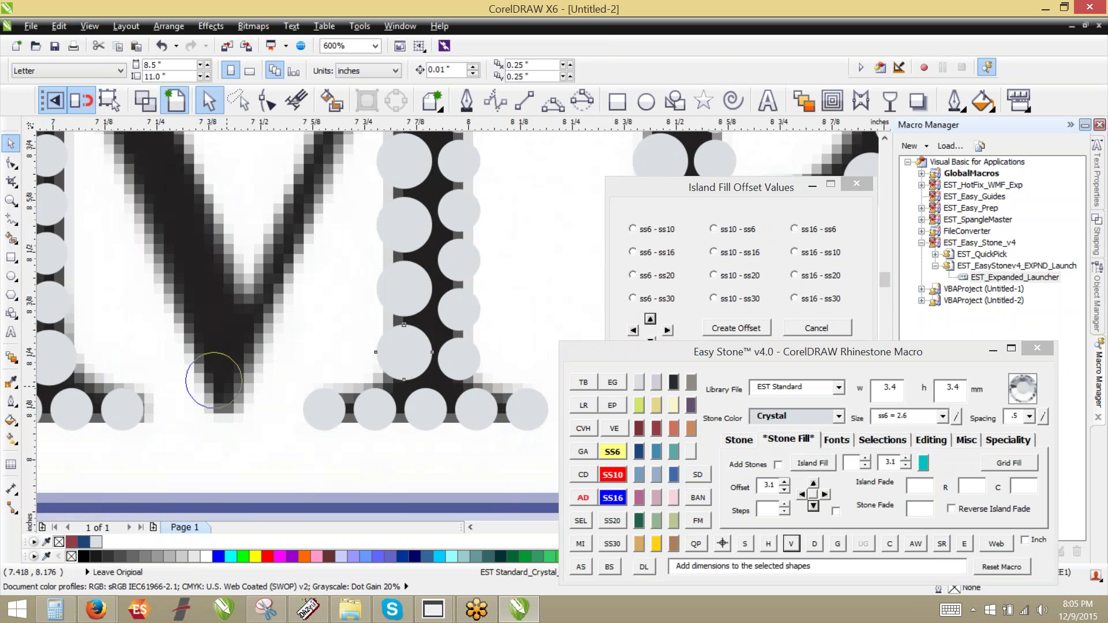
drag(214, 381, 225, 389)
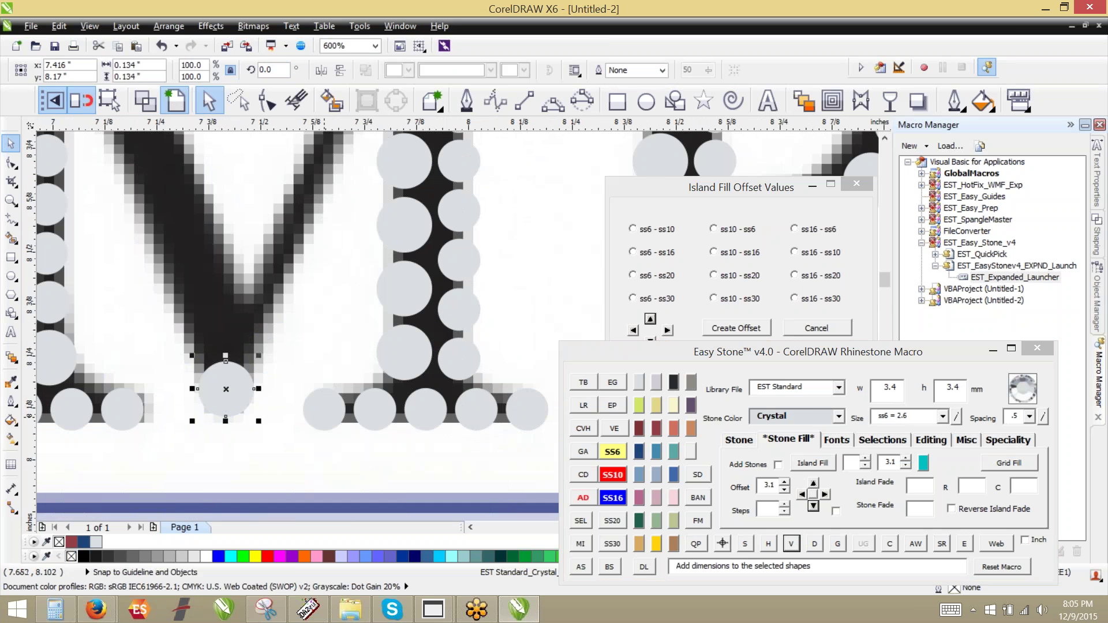
shift+click(324, 417)
key(b)
click(321, 374)
Copy an ss10 stone from the M's right stem to the top of the M's thick diagonal.
scroll(321, 375, down, 1)
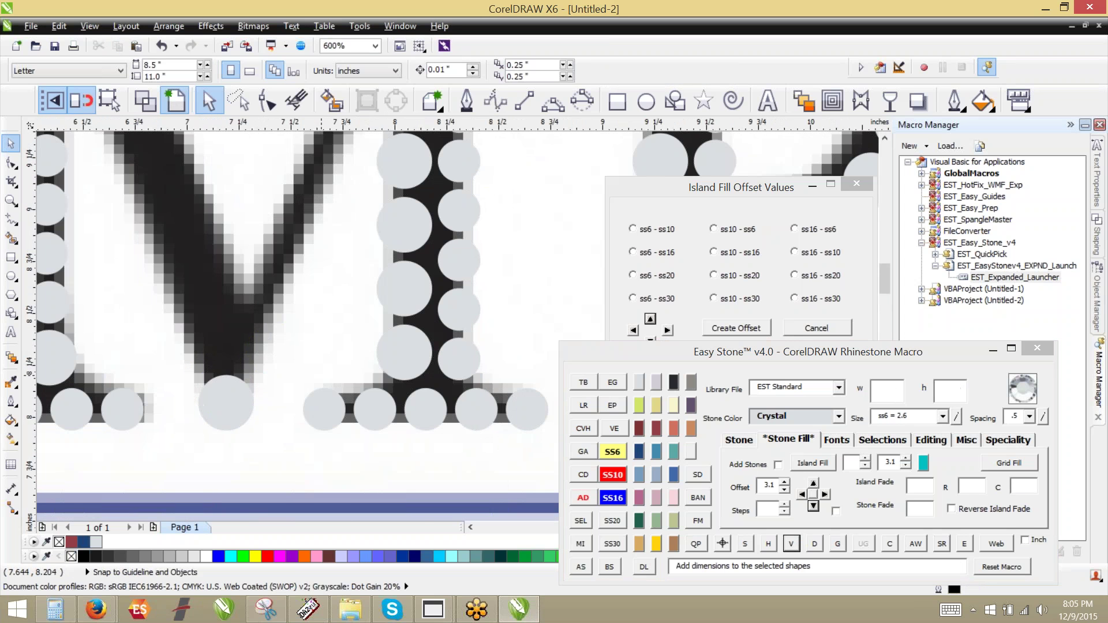
scroll(204, 158, up, 1)
drag(496, 249, 198, 237)
scroll(293, 333, down, 1)
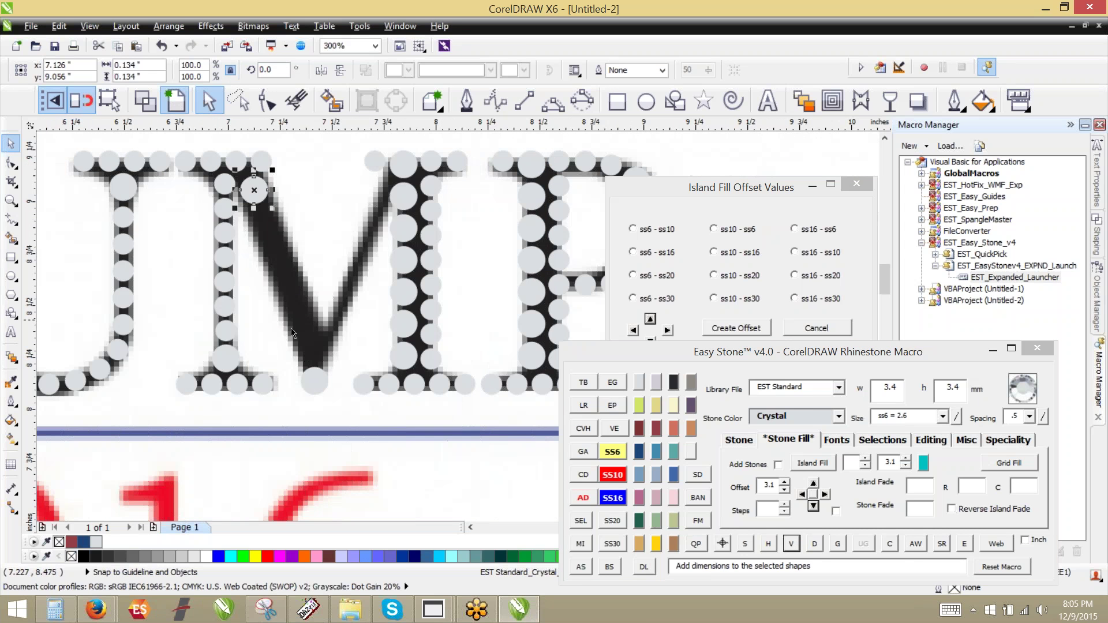
Blend five ss10 stones between the two end stones of the M's thick diagonal and delete the stone path.
shift+click(311, 381)
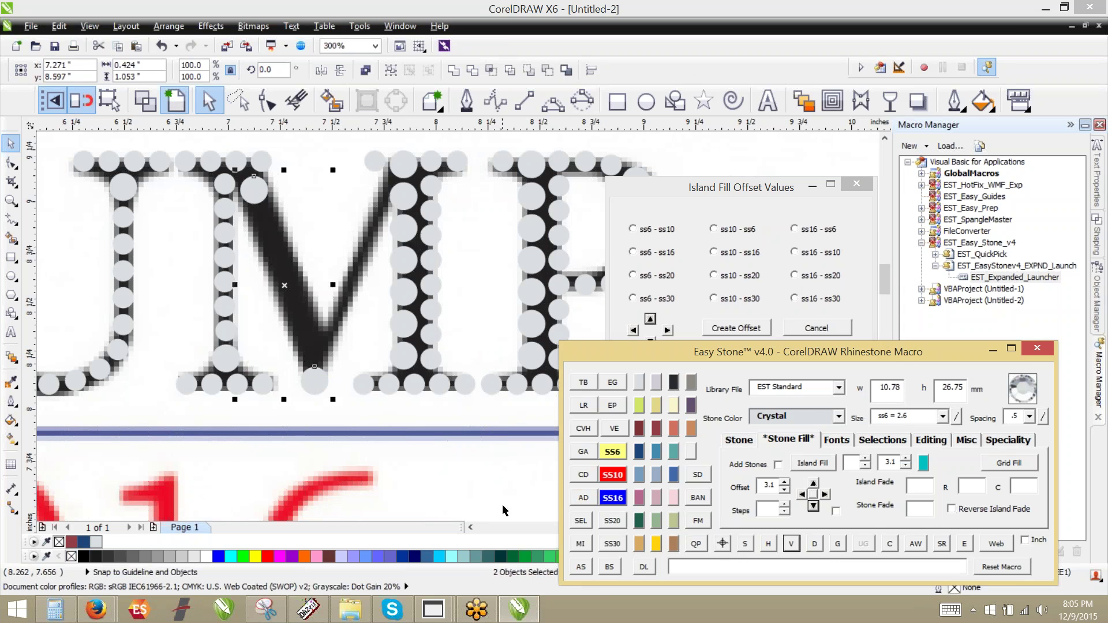
click(592, 572)
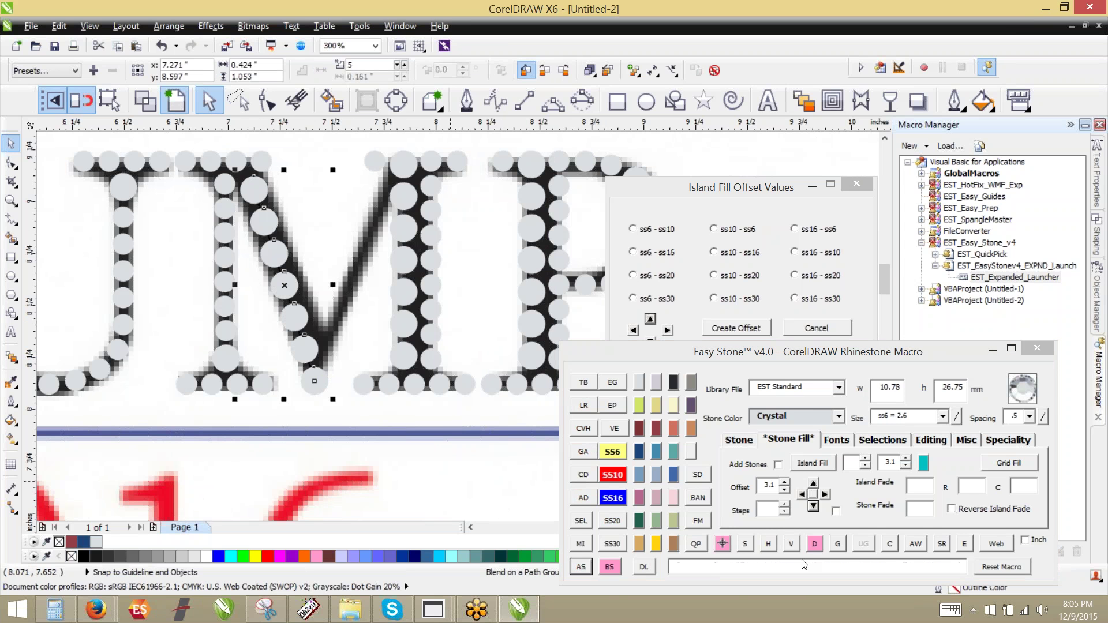
click(813, 544)
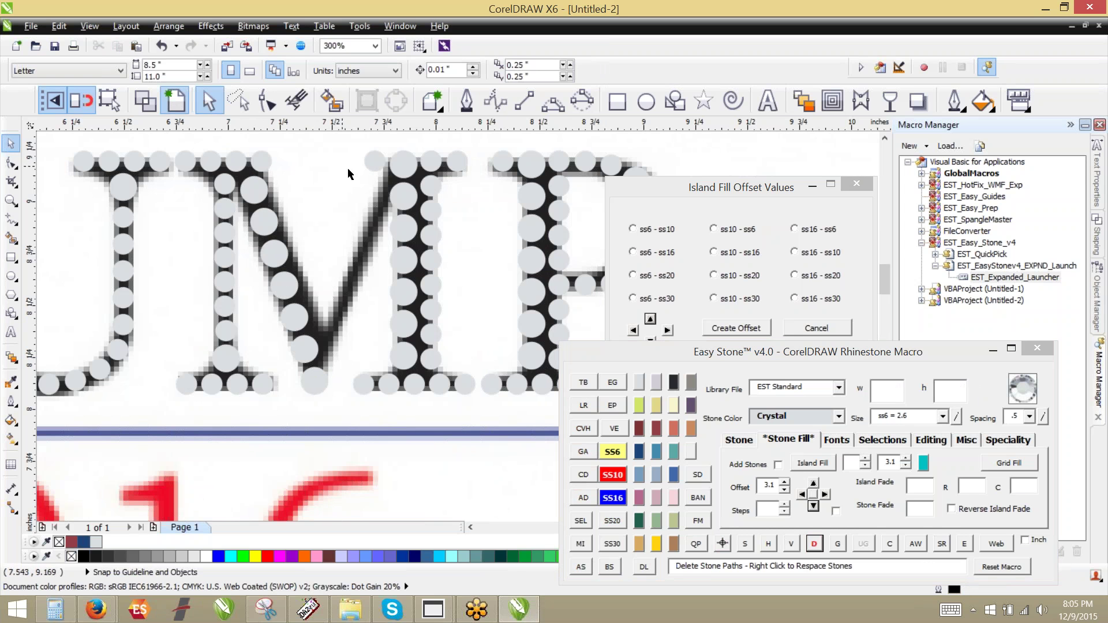
Copy the leftmost ss6 stone of the M's upper-right serif to the top of the thin diagonal, and delete the original.
scroll(378, 190, up, 4)
drag(340, 153, 353, 237)
scroll(427, 184, down, 2)
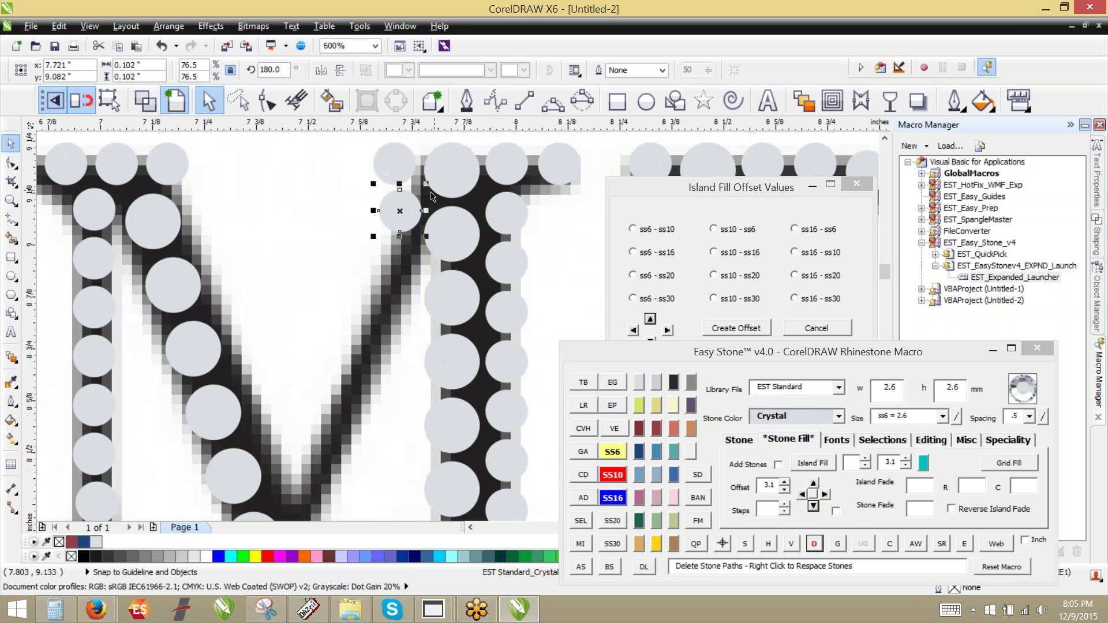
click(400, 164)
key(Delete)
scroll(408, 189, up, 1)
drag(418, 227, 429, 210)
scroll(513, 224, down, 1)
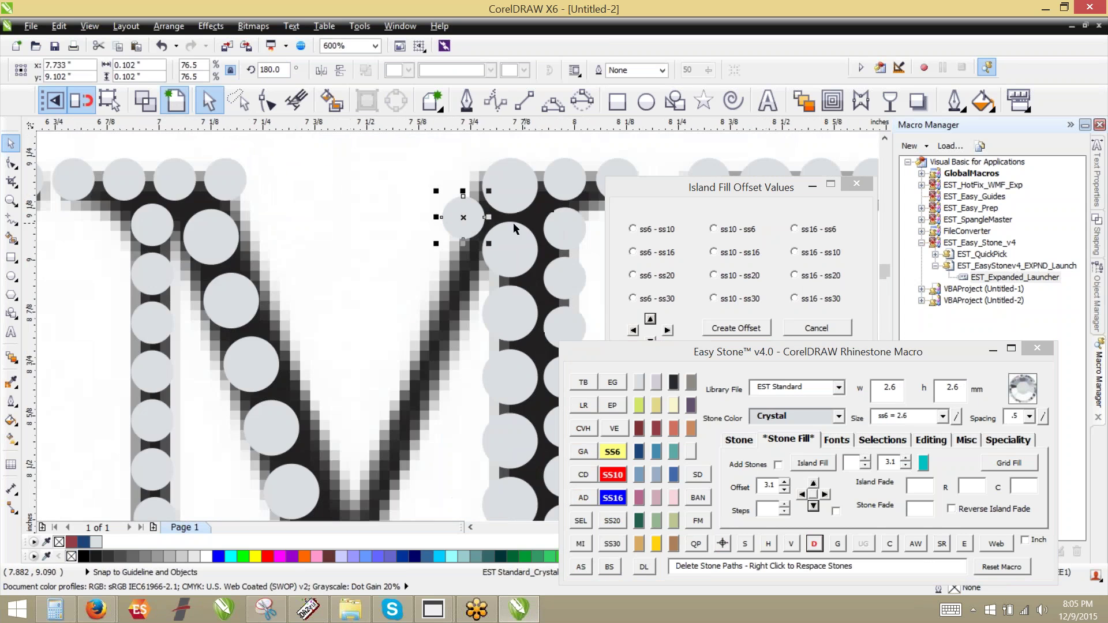
Copy the thin diagonal's top ss6 stone down to its lower end, beside the ss10 stones at the M's point.
scroll(479, 213, down, 1)
scroll(479, 213, up, 1)
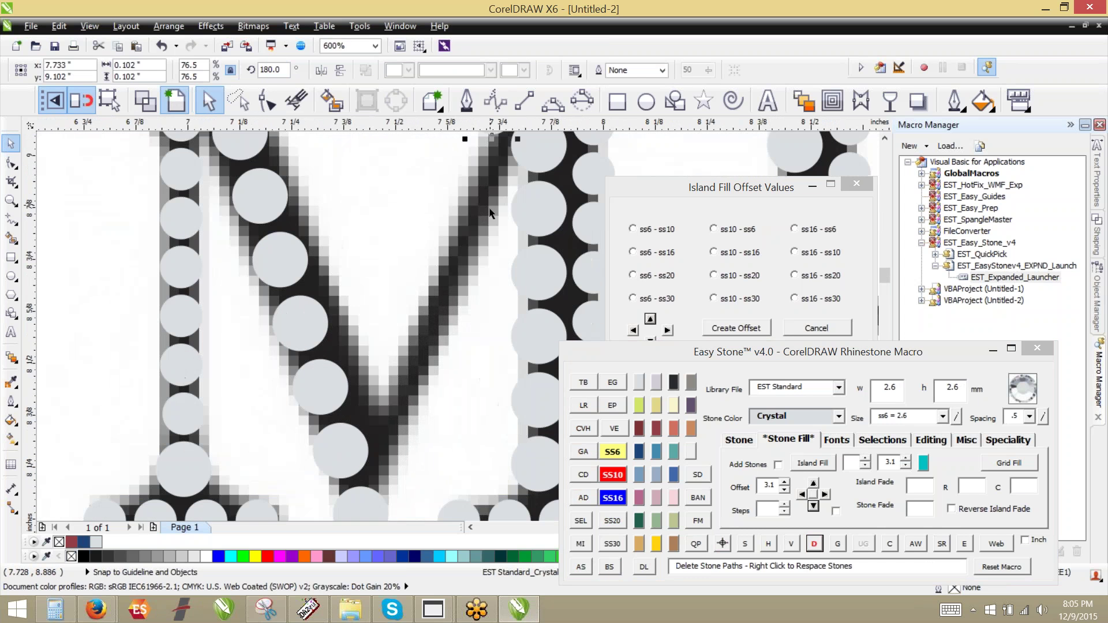
scroll(490, 208, down, 1)
drag(491, 162, 452, 335)
right_click(455, 299)
scroll(432, 352, up, 3)
scroll(395, 398, down, 3)
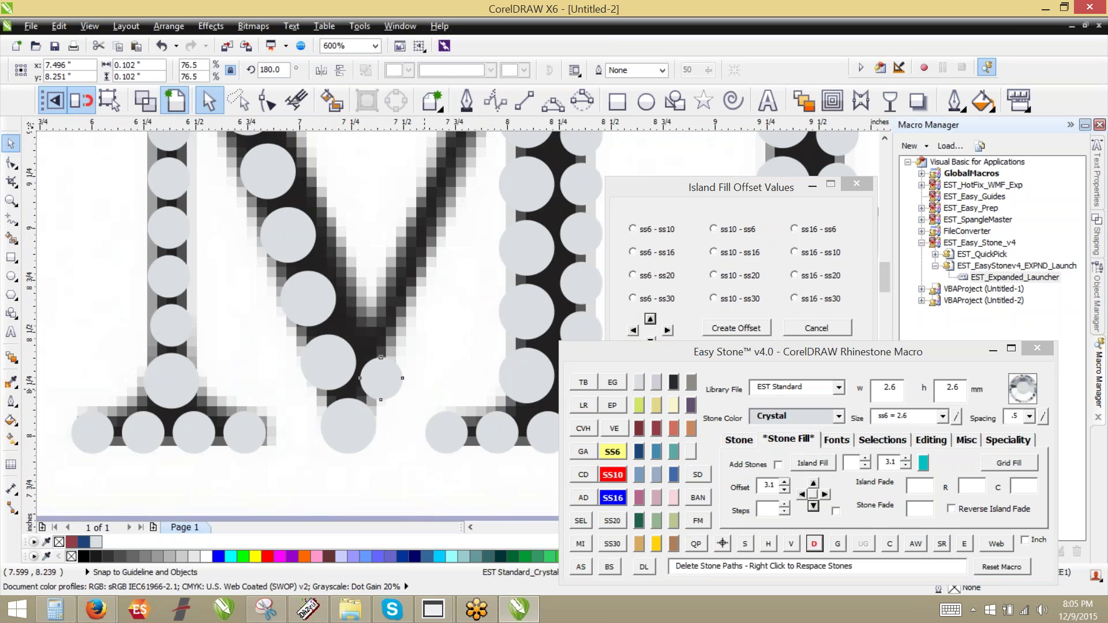
Blend ss6 stones between the two end stones of the M's thin diagonal and delete the stone path.
shift+click(455, 217)
click(609, 566)
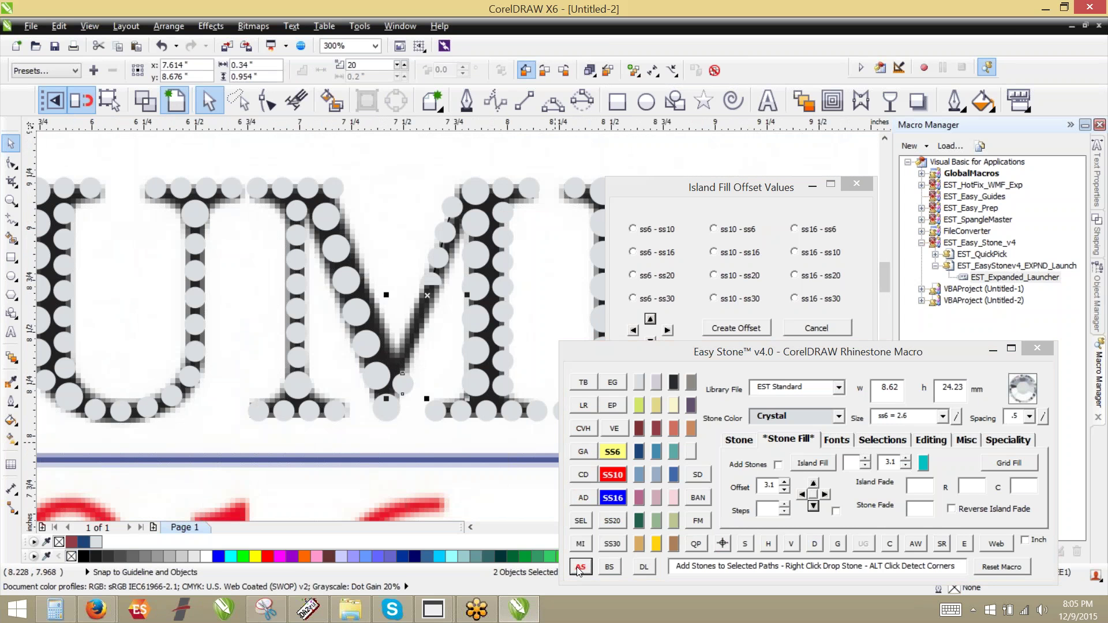
click(813, 543)
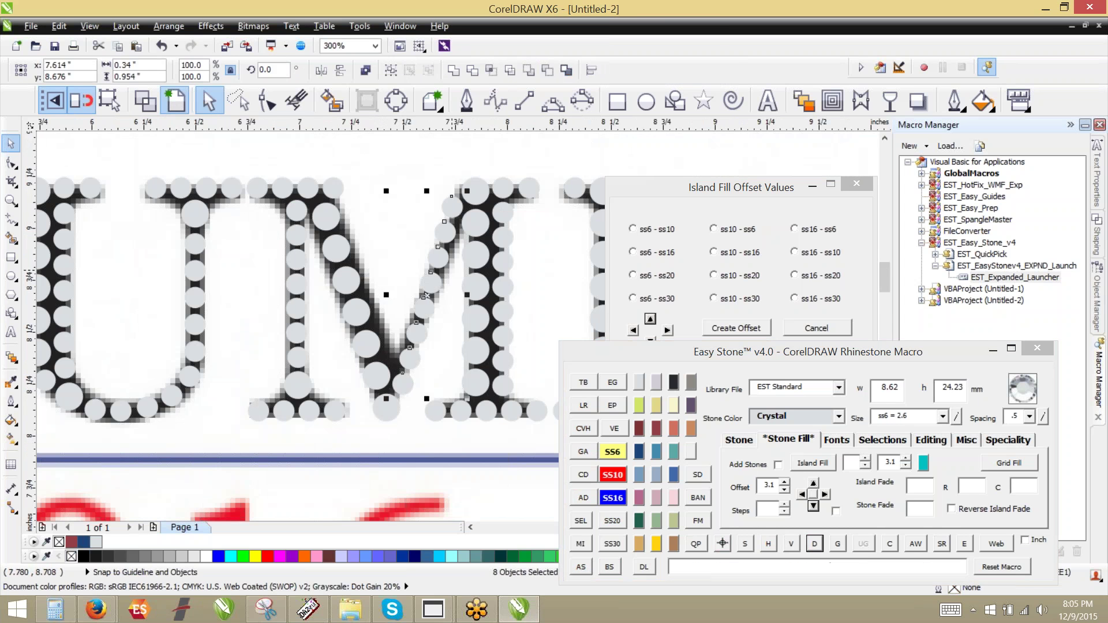
Select all the stones of the word TRUMP and move them off the artwork to just above the black rectangle.
scroll(410, 217, down, 1)
scroll(424, 214, down, 1)
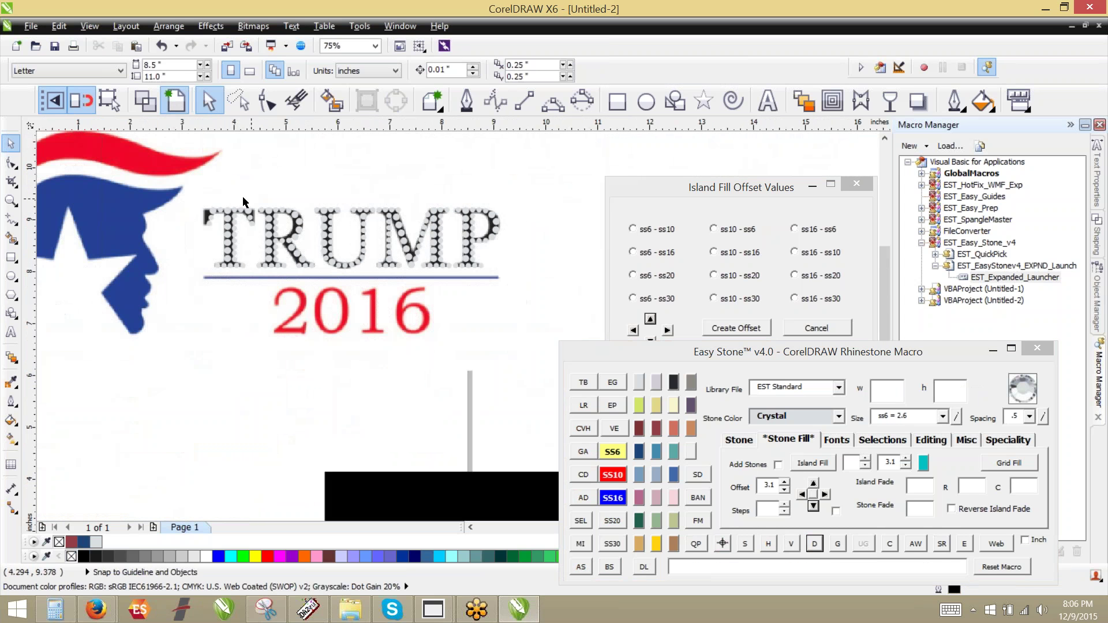
drag(542, 175, 250, 283)
scroll(174, 155, down, 1)
drag(267, 193, 346, 284)
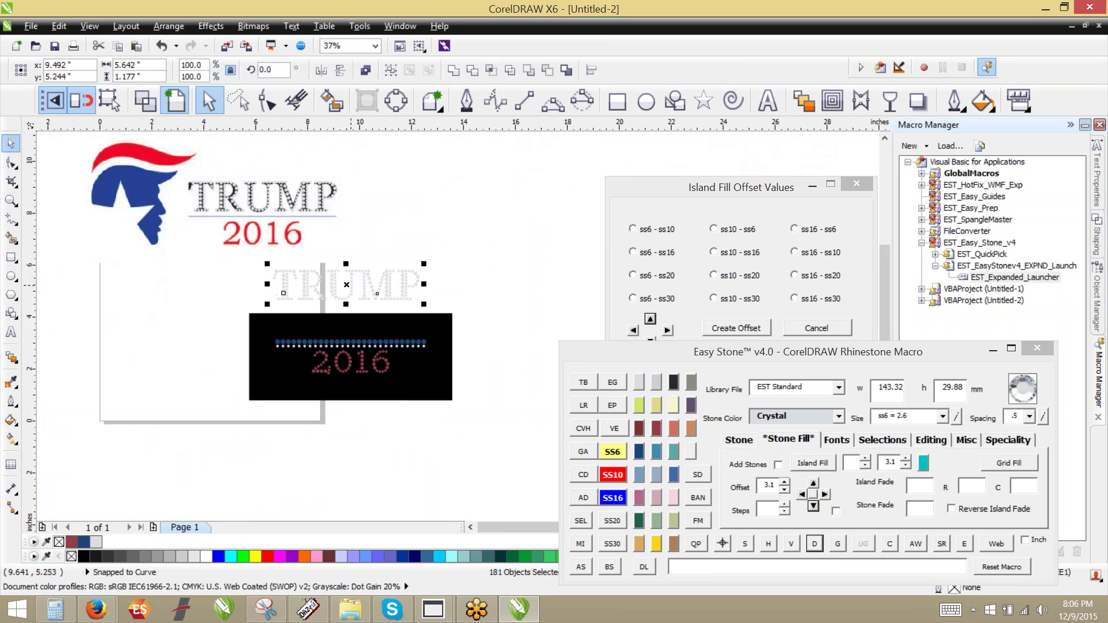
Group the TRUMP stones, centre them just above the blue stone underline, and delete the black background rectangle.
scroll(345, 311, up, 1)
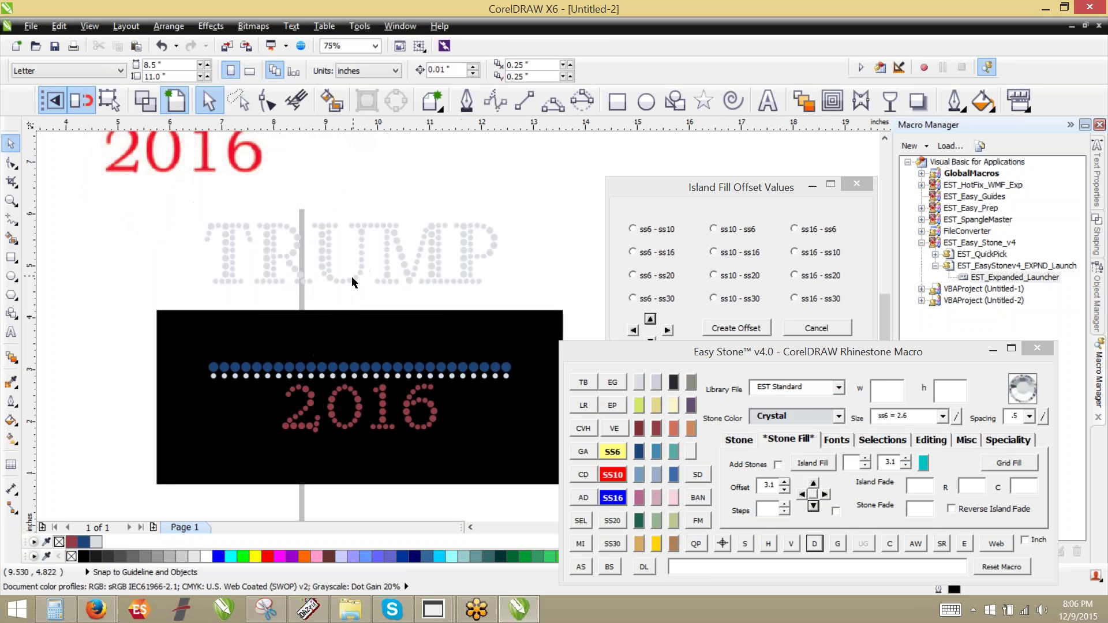
shift+click(365, 370)
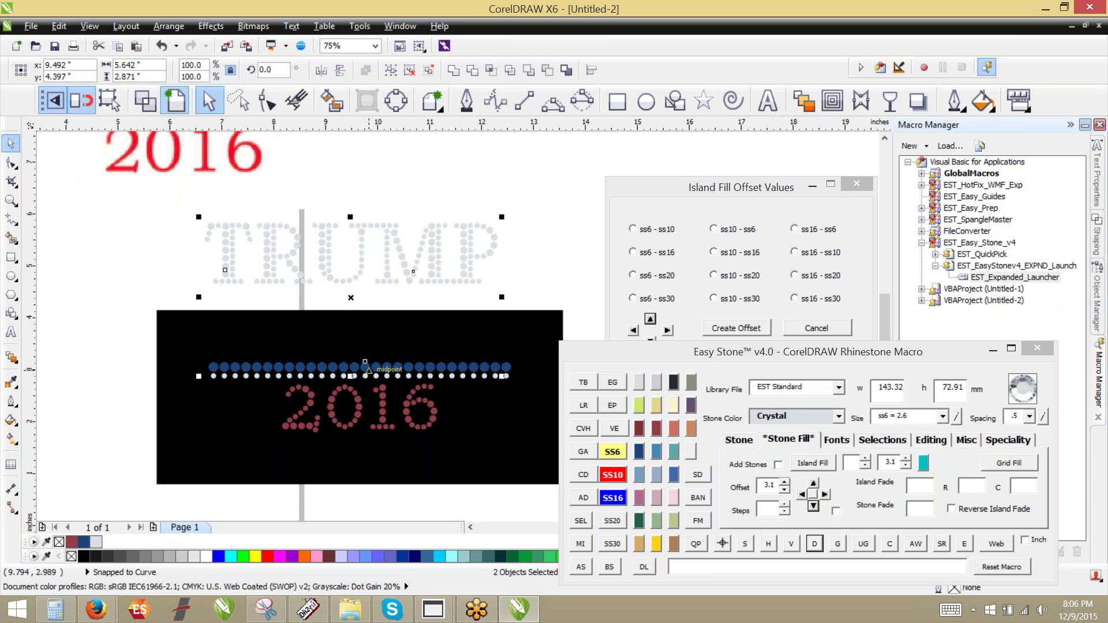
key(c)
click(342, 173)
drag(378, 227, 378, 288)
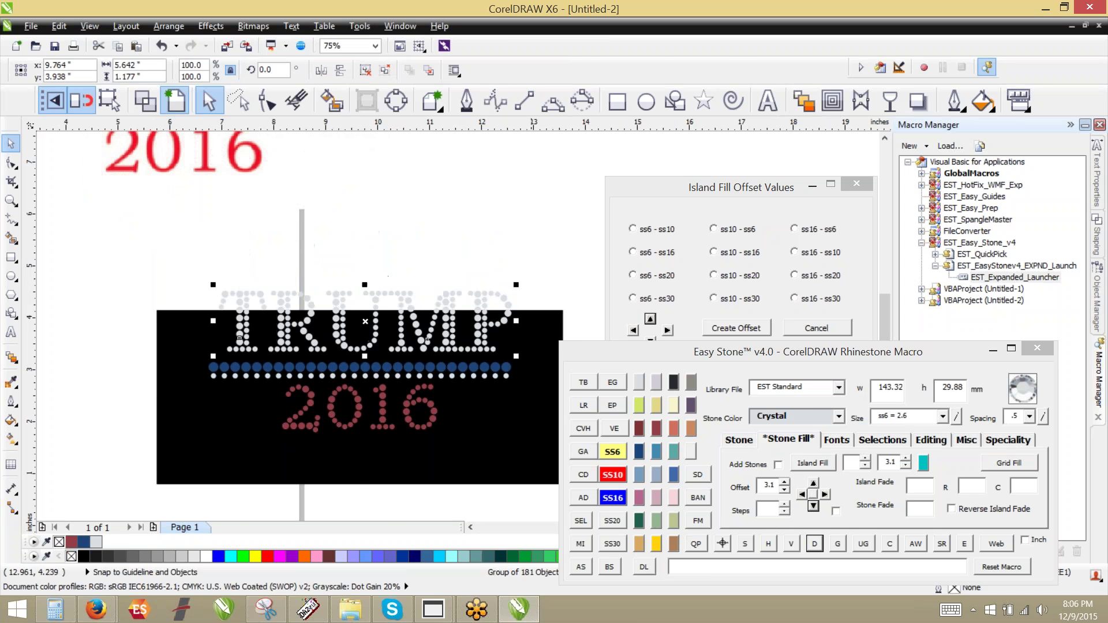
click(542, 322)
key(Delete)
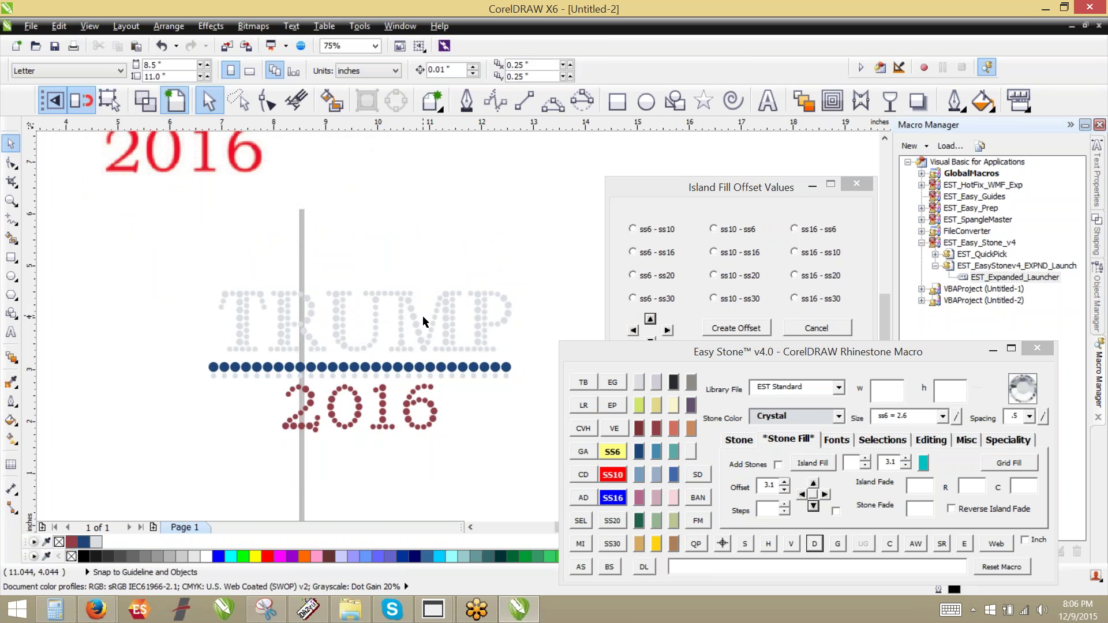
Examine the letter shapes and spacing of the TRUMP stones against the blue underline and the 2016 stones.
scroll(448, 330, up, 2)
scroll(442, 281, down, 2)
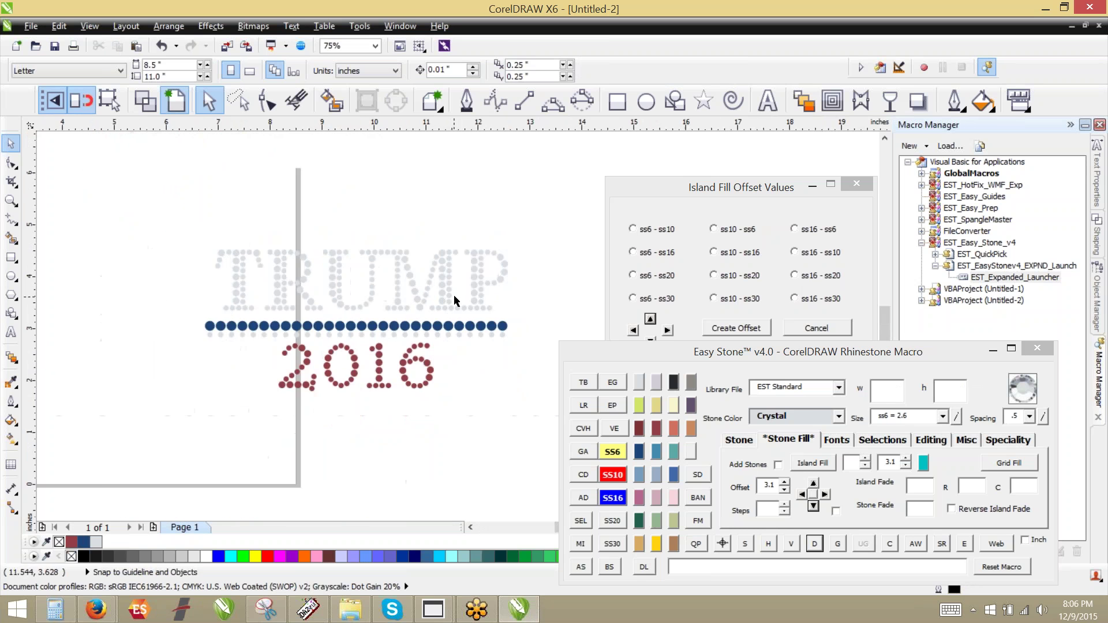
scroll(453, 297, up, 2)
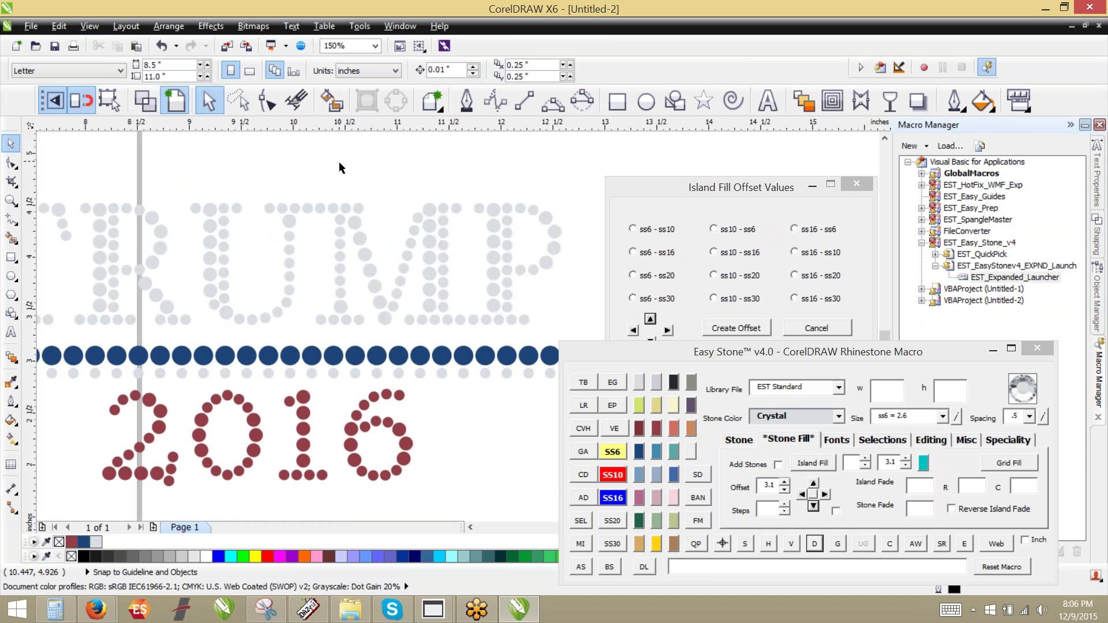
scroll(340, 167, down, 1)
scroll(340, 168, up, 1)
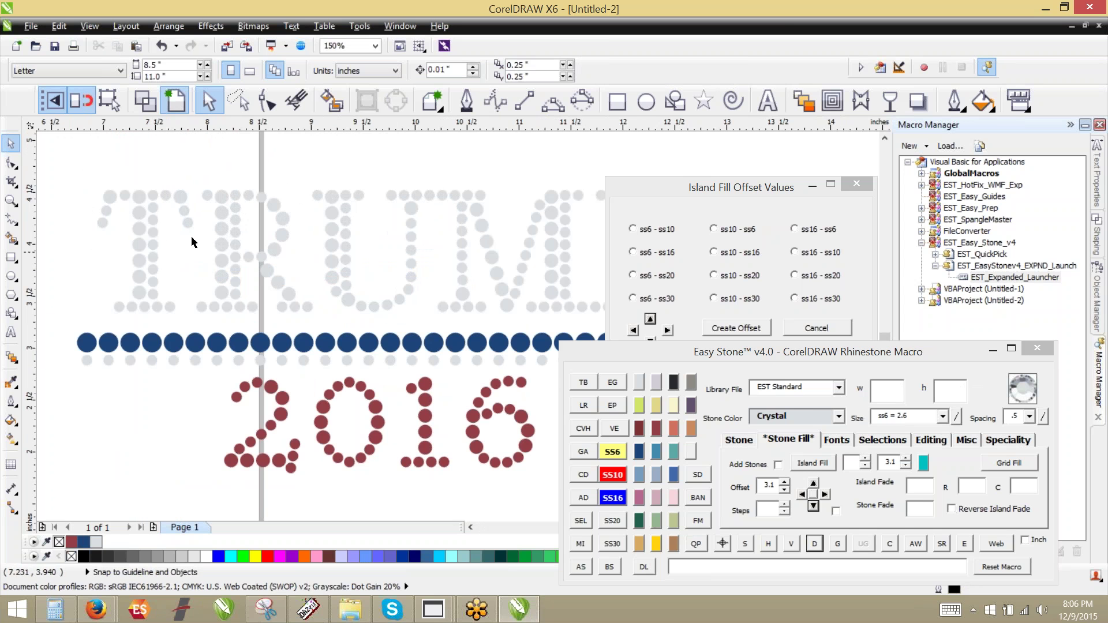
scroll(240, 211, down, 1)
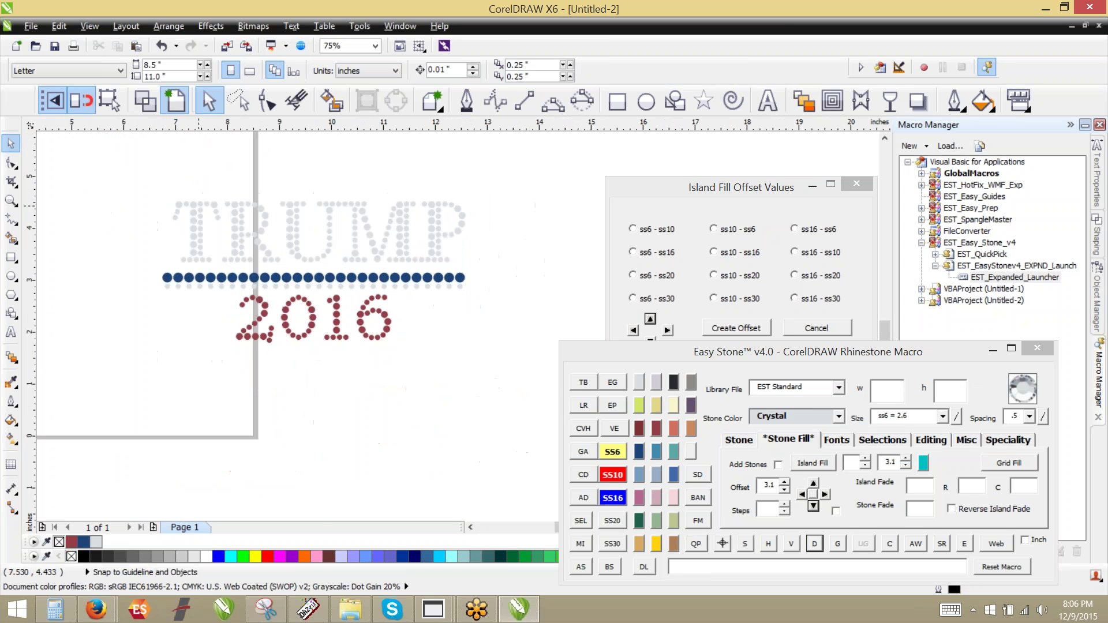
scroll(186, 203, up, 1)
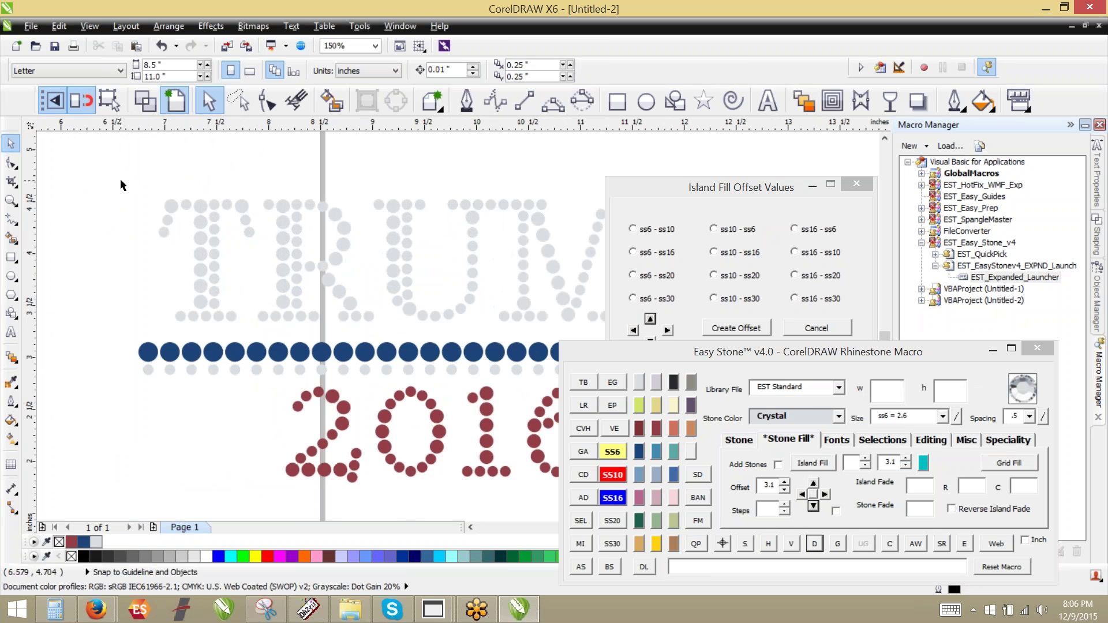
scroll(123, 180, up, 1)
Ungroup the TRUMP stones.
drag(129, 182, 207, 292)
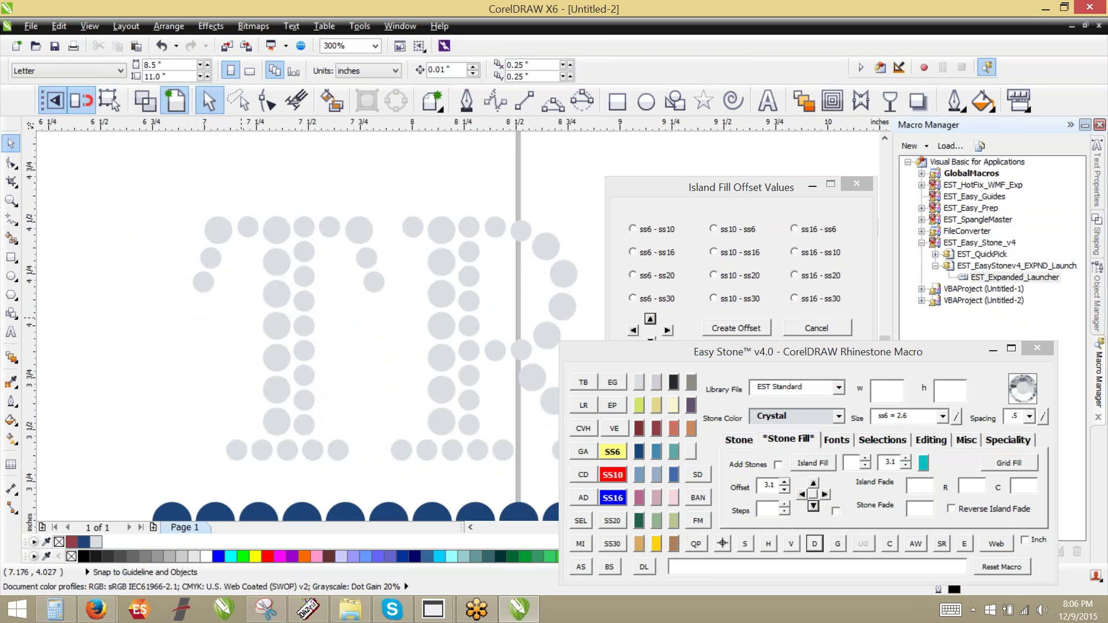
scroll(226, 234, up, 1)
click(226, 233)
right_click(226, 233)
click(259, 63)
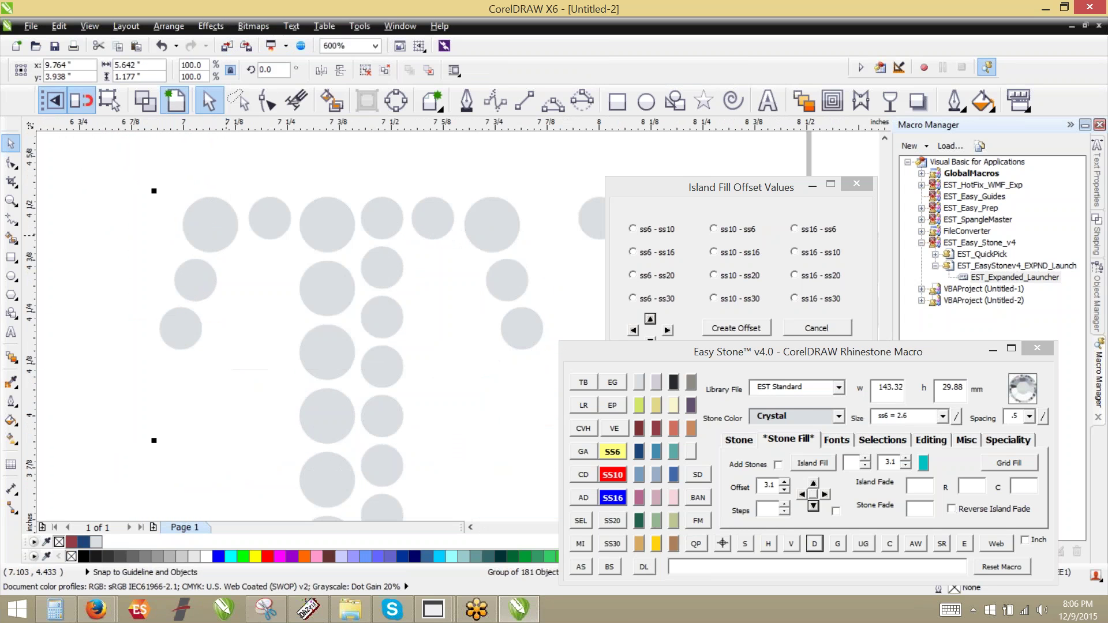
Extend the T's left arm by moving its three end stones outward and copying an ss6 stone into the gap.
drag(95, 173, 250, 375)
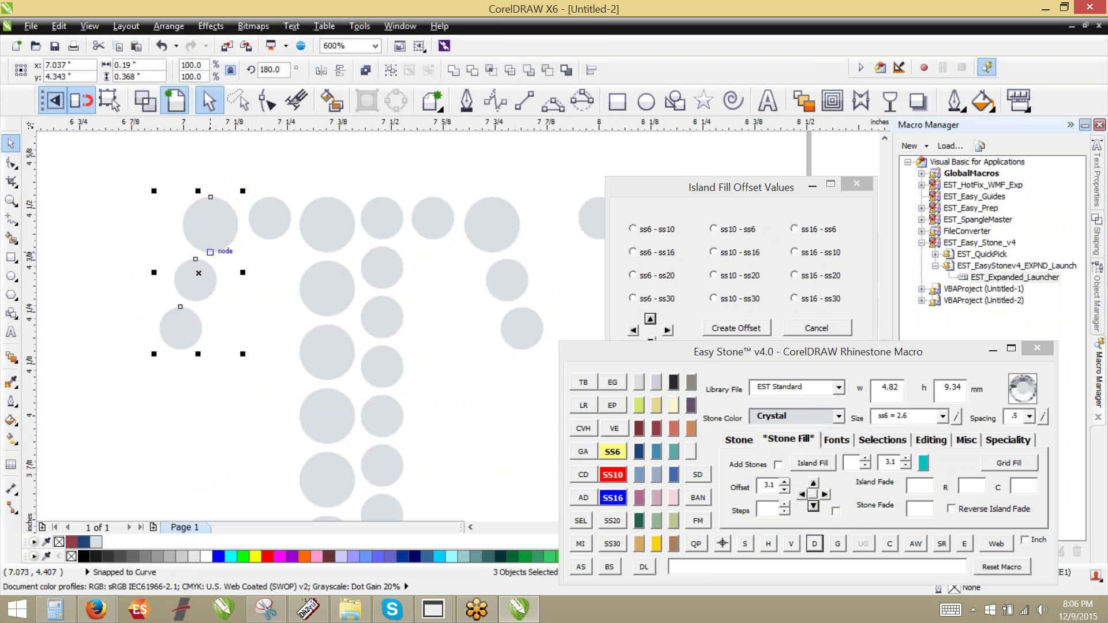
drag(214, 243, 182, 244)
drag(274, 230, 226, 230)
drag(94, 168, 214, 355)
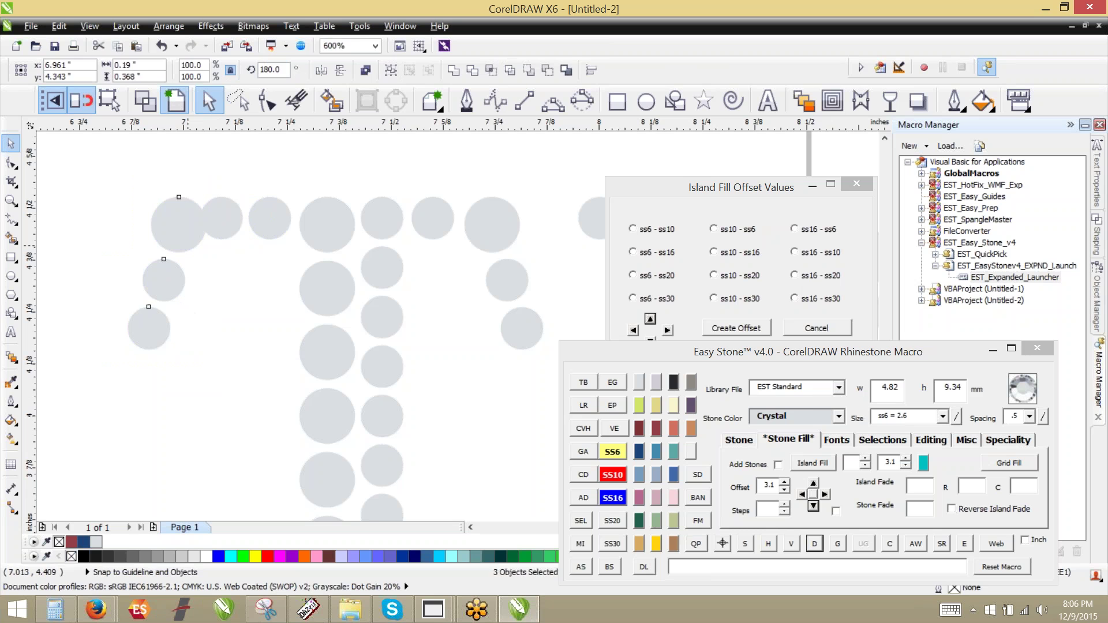
drag(164, 280, 149, 280)
key(Escape)
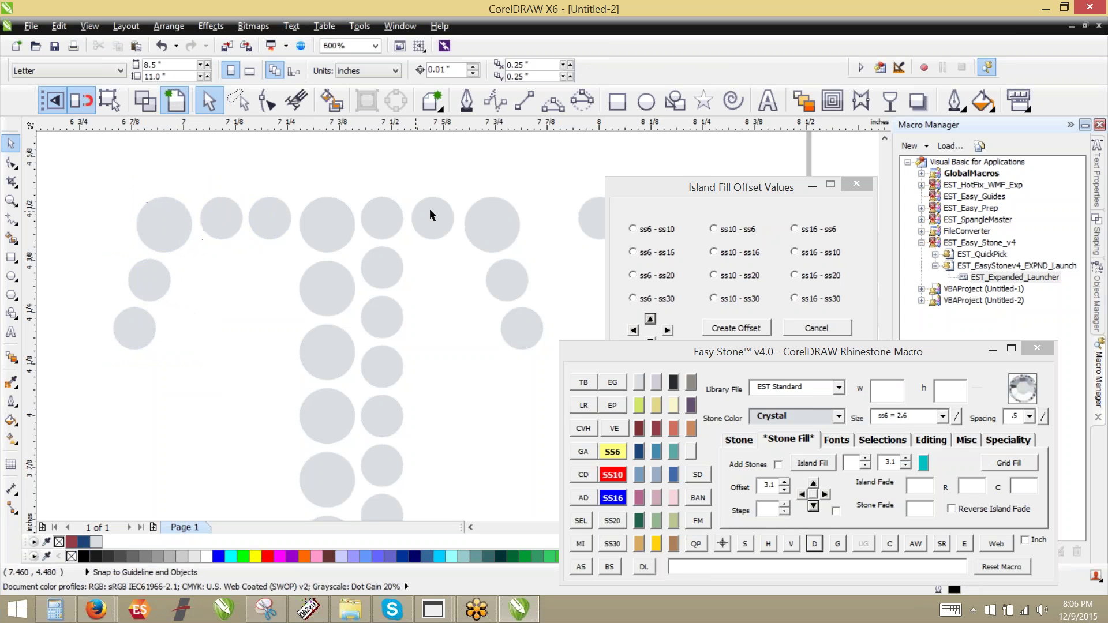
Extend the T's right arm by moving its three end stones outward and copying an ss6 stone into the gap.
drag(579, 164, 470, 345)
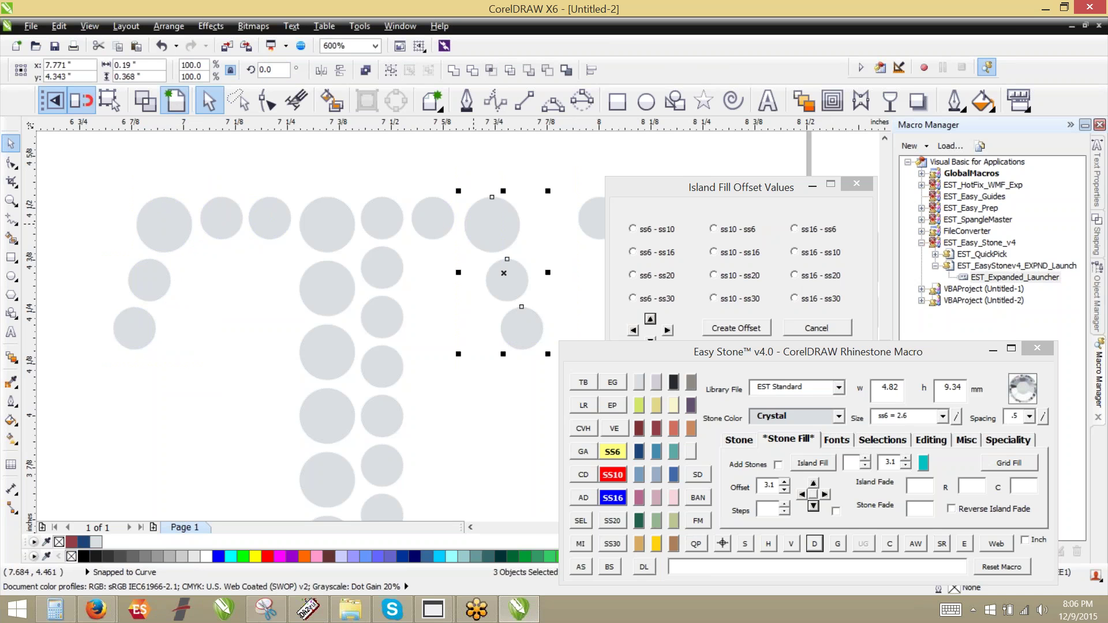
drag(473, 214, 511, 214)
drag(435, 227, 484, 225)
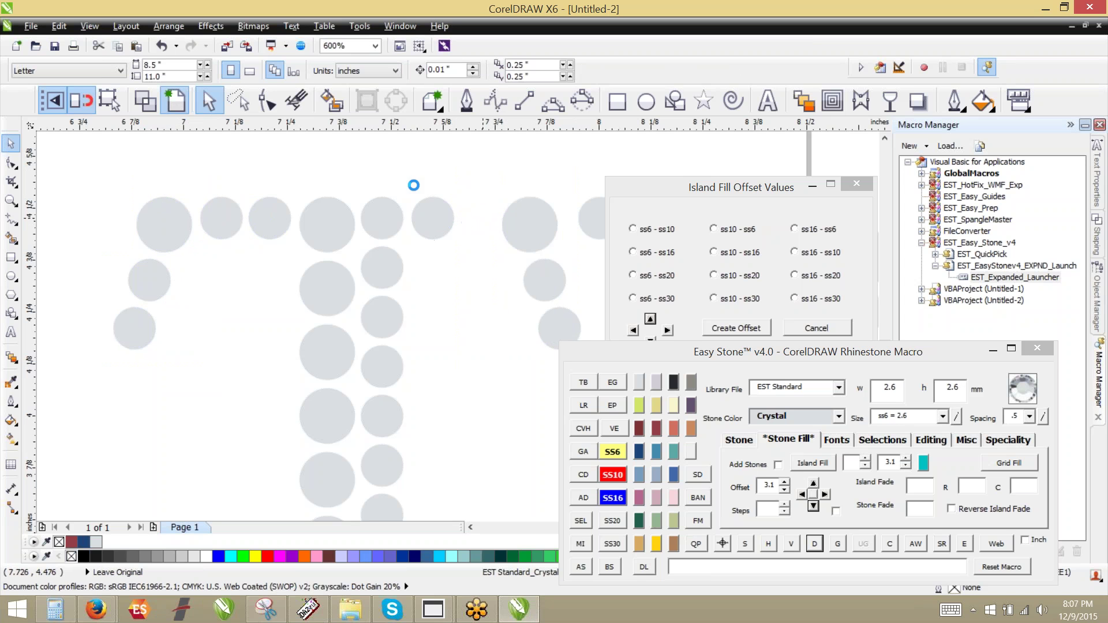
scroll(354, 210, down, 2)
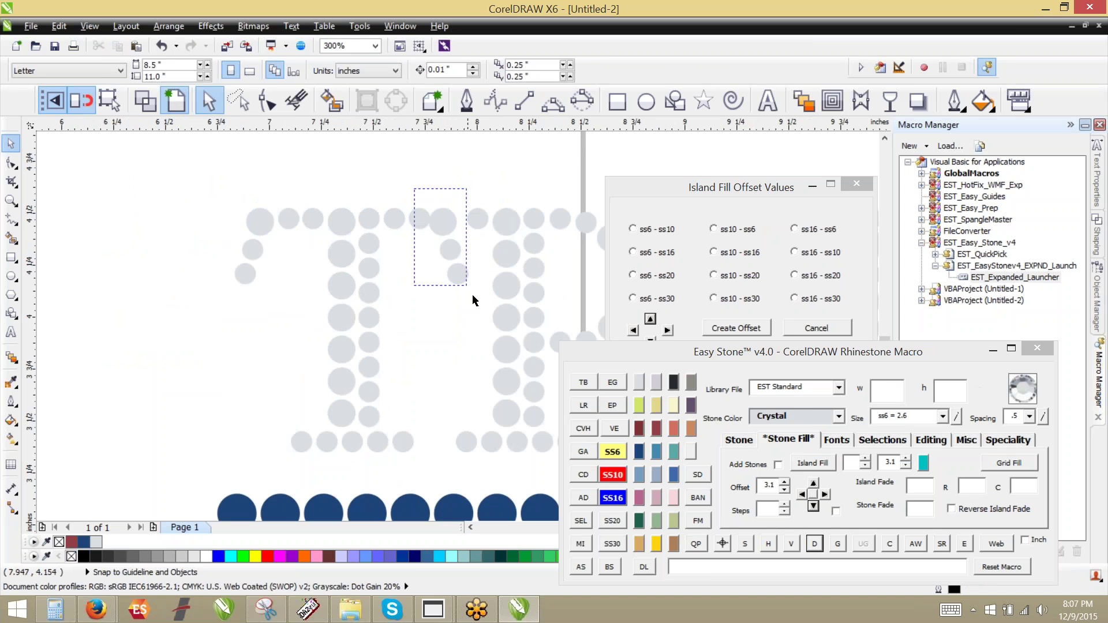
drag(472, 295, 472, 295)
scroll(449, 213, up, 2)
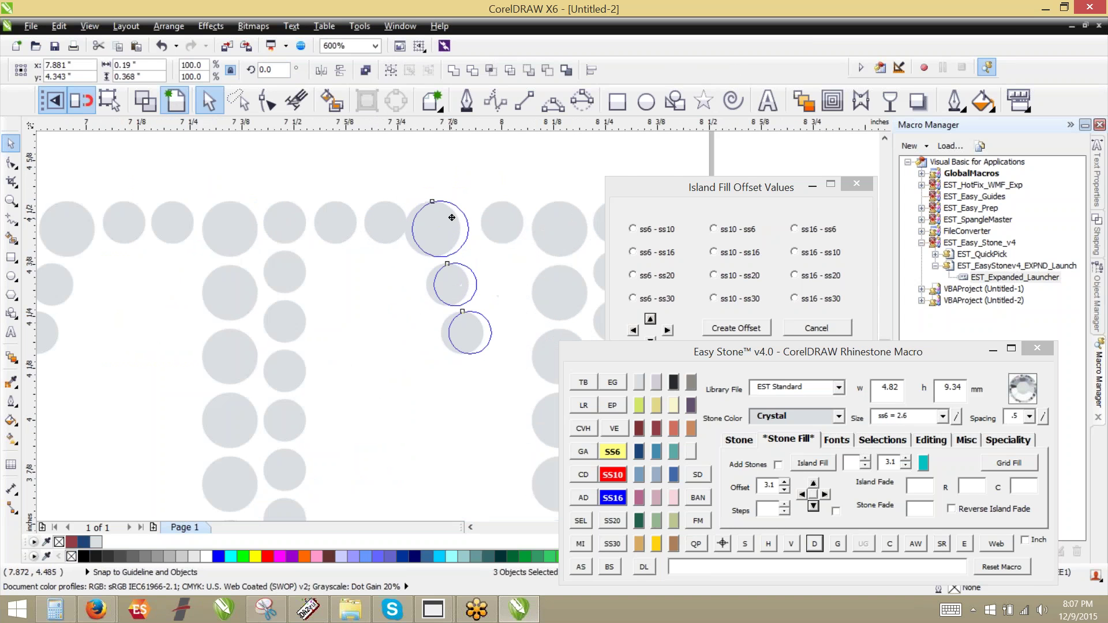
drag(452, 218, 452, 217)
key(Escape)
Move all the stones of the widened T slightly left, away from the R.
scroll(433, 246, down, 1)
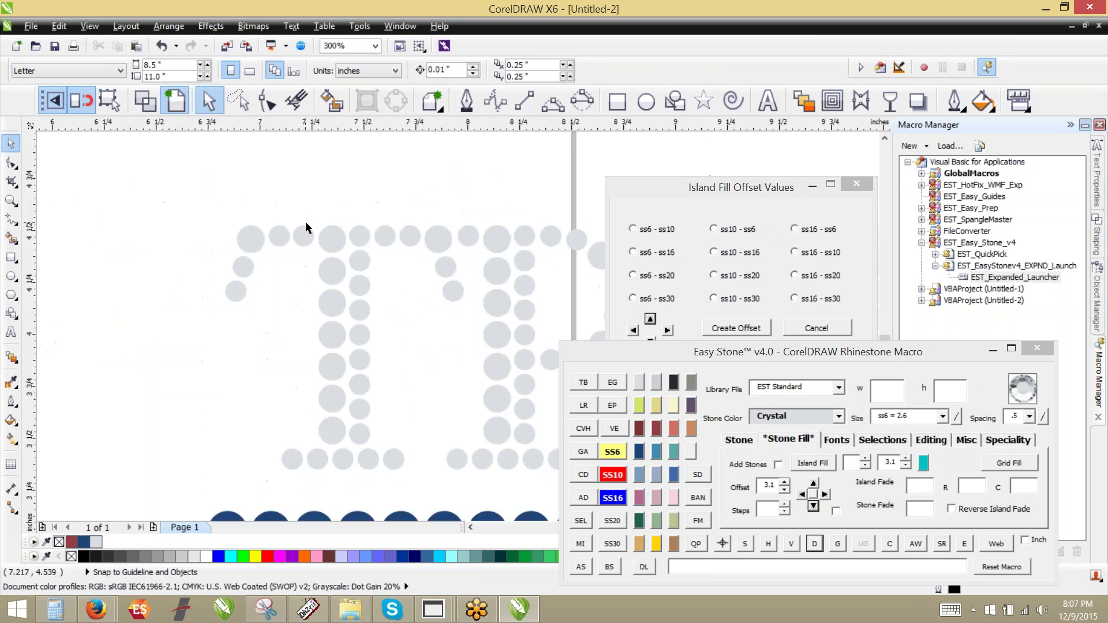
scroll(306, 221, down, 2)
drag(188, 207, 384, 362)
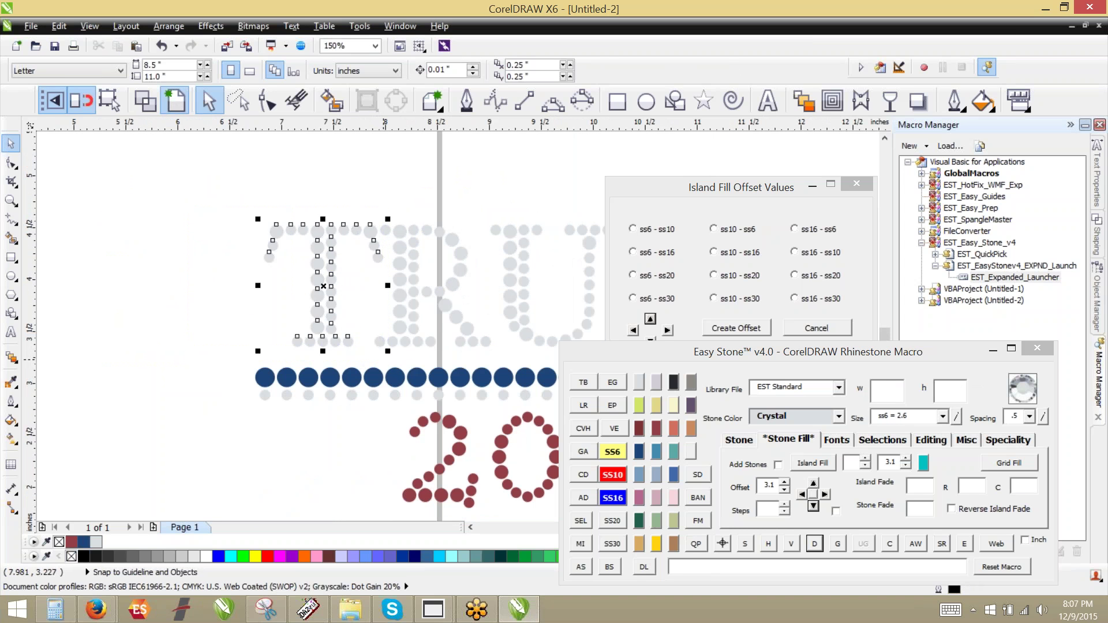
drag(332, 241, 319, 241)
click(199, 258)
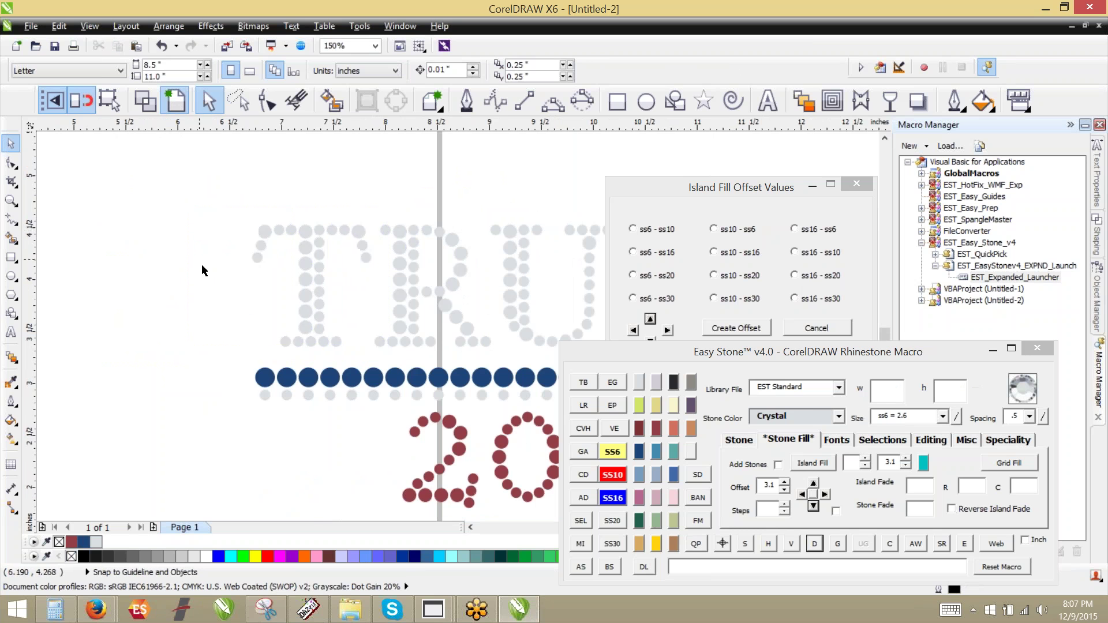
Nudge all the stones of the U slightly left, toward the R, to even out the letter spacing.
scroll(202, 270, down, 1)
scroll(311, 234, up, 1)
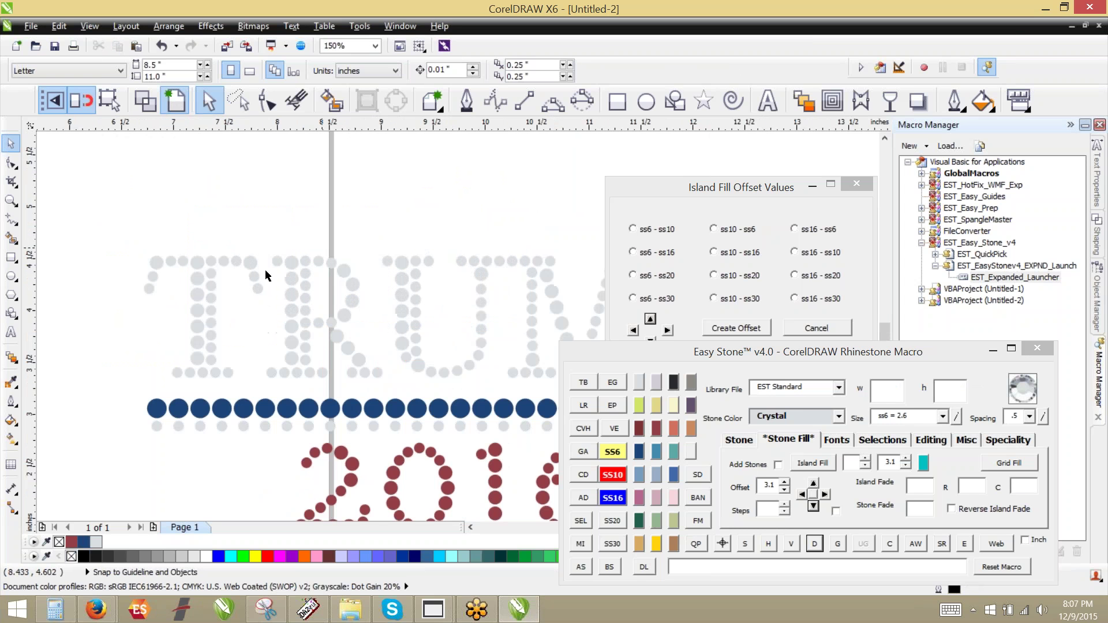
scroll(197, 283, down, 1)
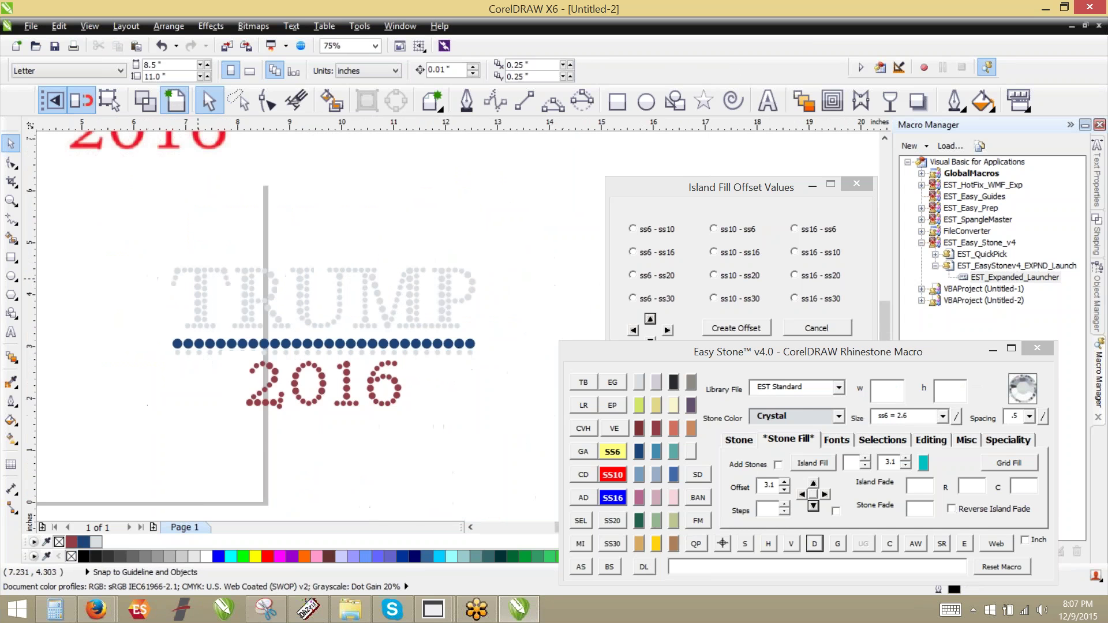
scroll(225, 269, up, 1)
drag(195, 258, 336, 411)
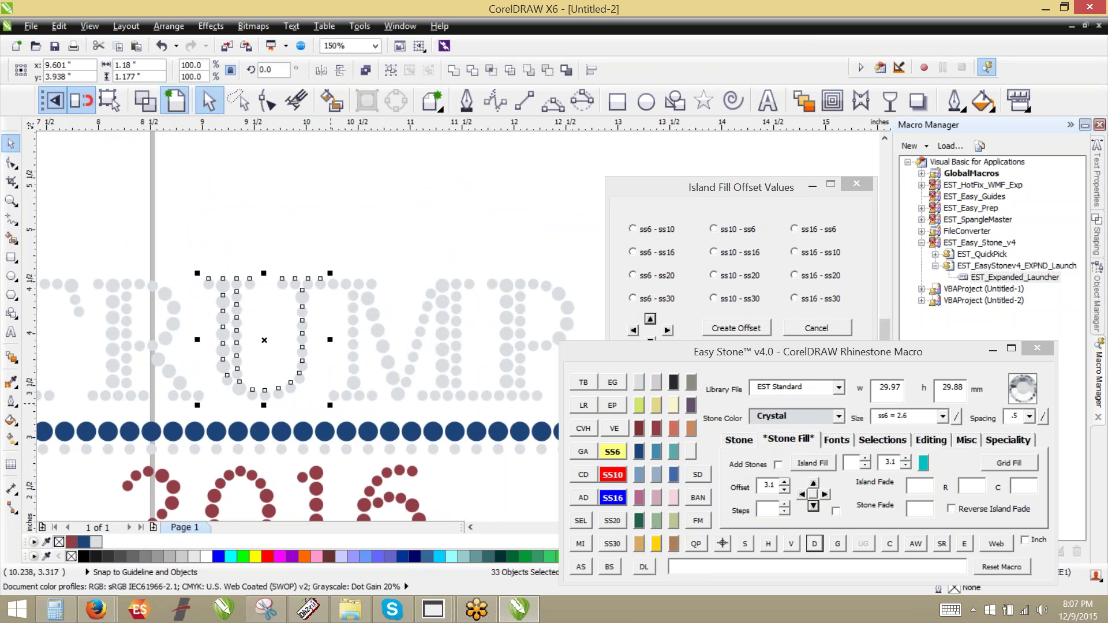
click(267, 241)
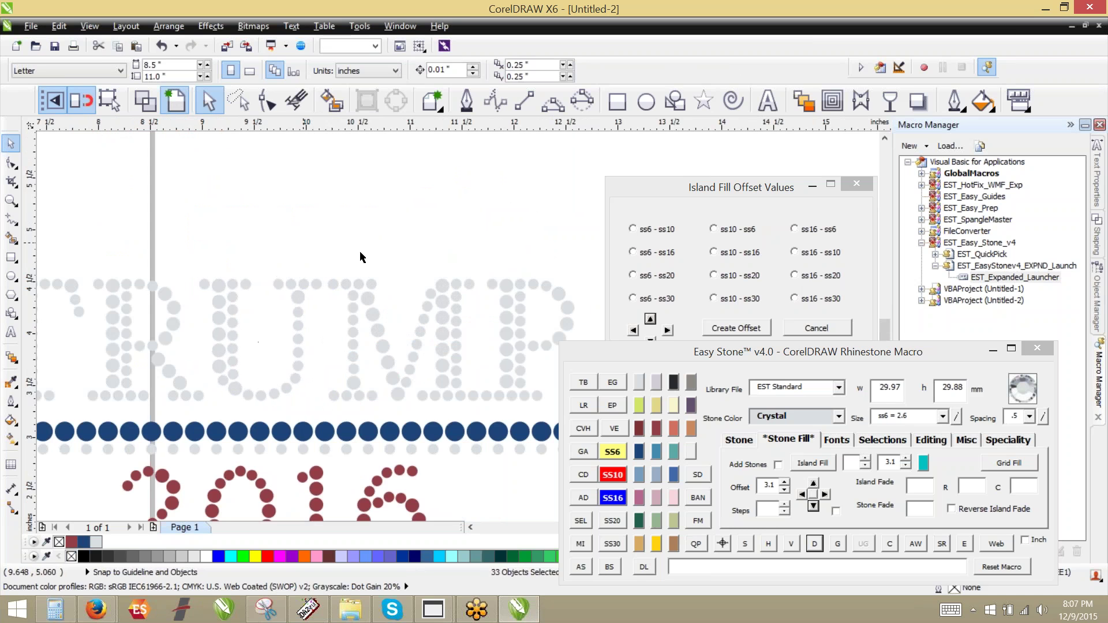
Nudge all the stones of the P slightly right, away from the M.
scroll(250, 260, down, 1)
scroll(390, 270, up, 1)
drag(507, 244, 335, 403)
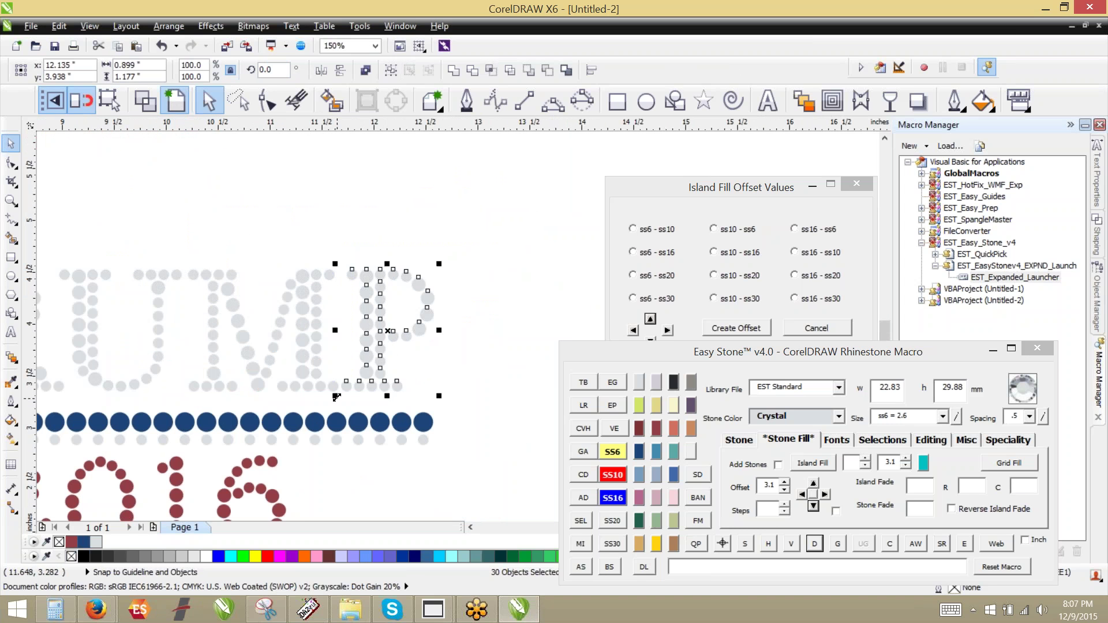
click(362, 361)
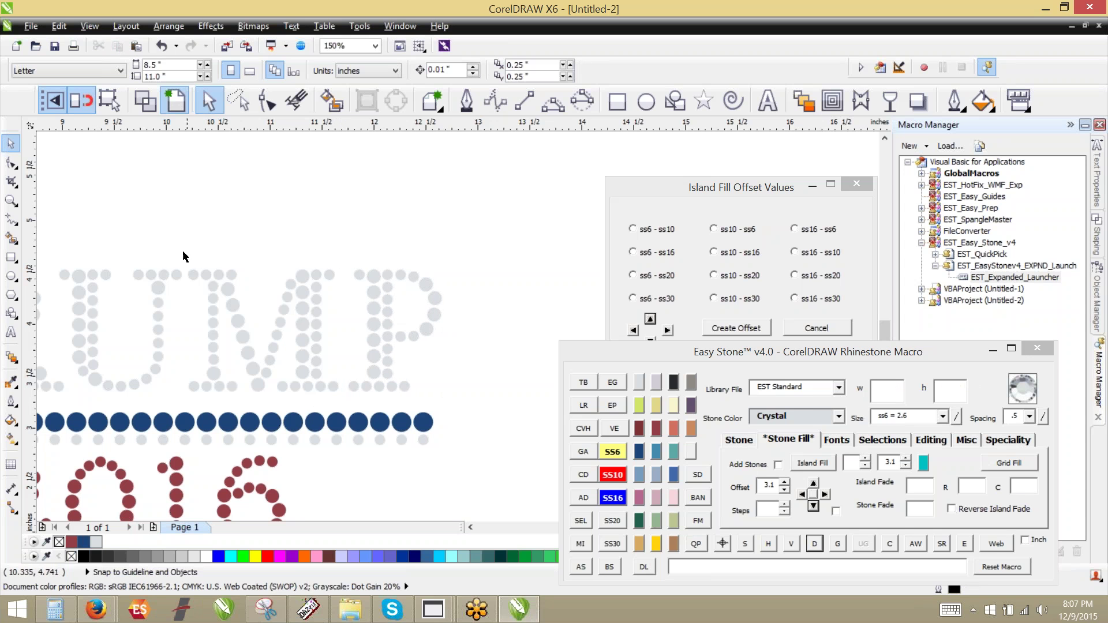
Nudge the stones of the letter U slightly to the left, toward the R.
drag(227, 317, 349, 401)
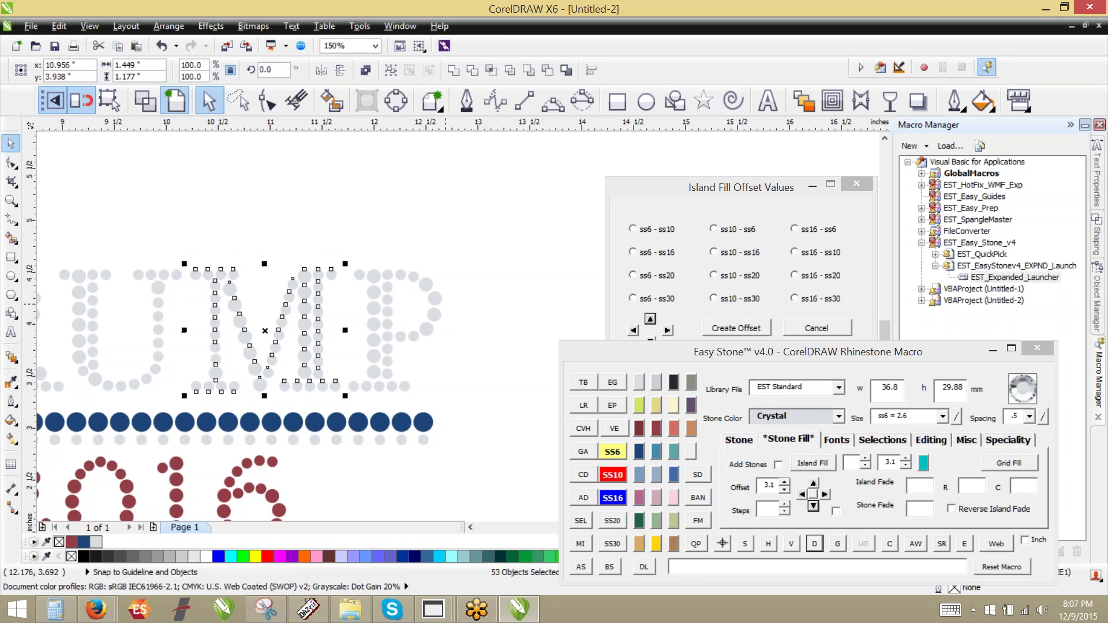
key(Escape)
scroll(483, 253, down, 2)
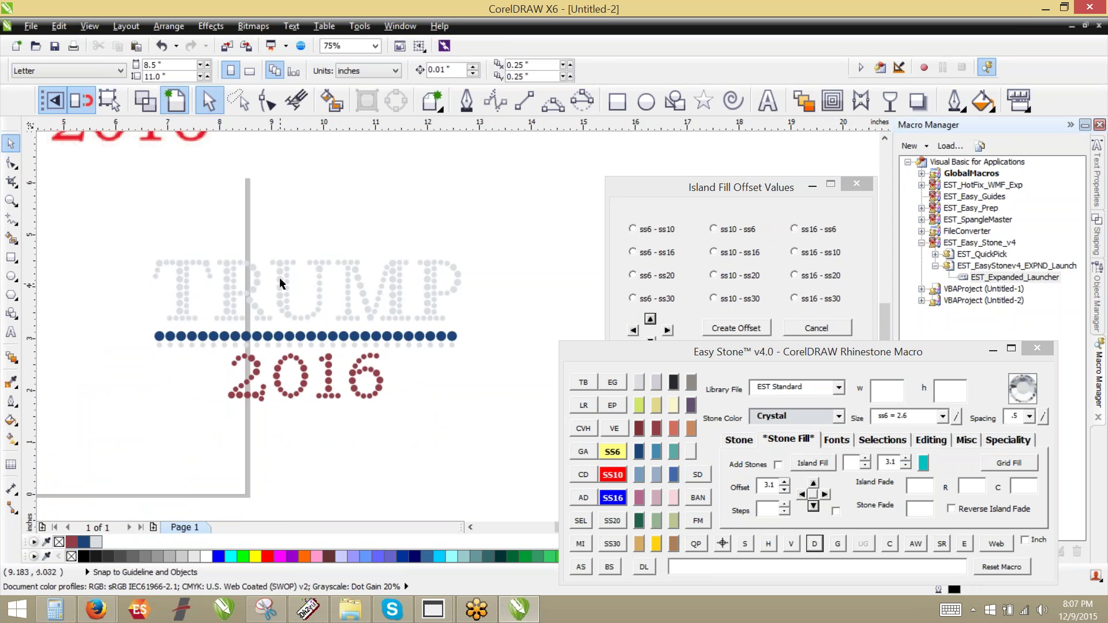
scroll(282, 283, up, 2)
drag(251, 221, 390, 370)
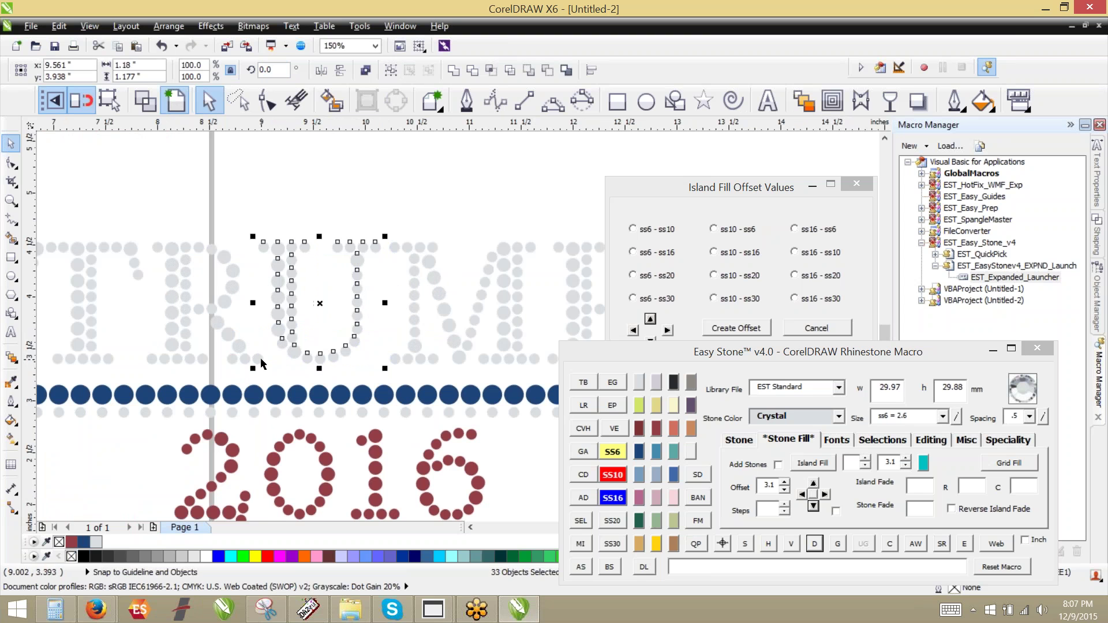
key(Left)
key(Left)
Remove the end stone from the right foot of the letter R.
drag(260, 359, 215, 273)
click(229, 214)
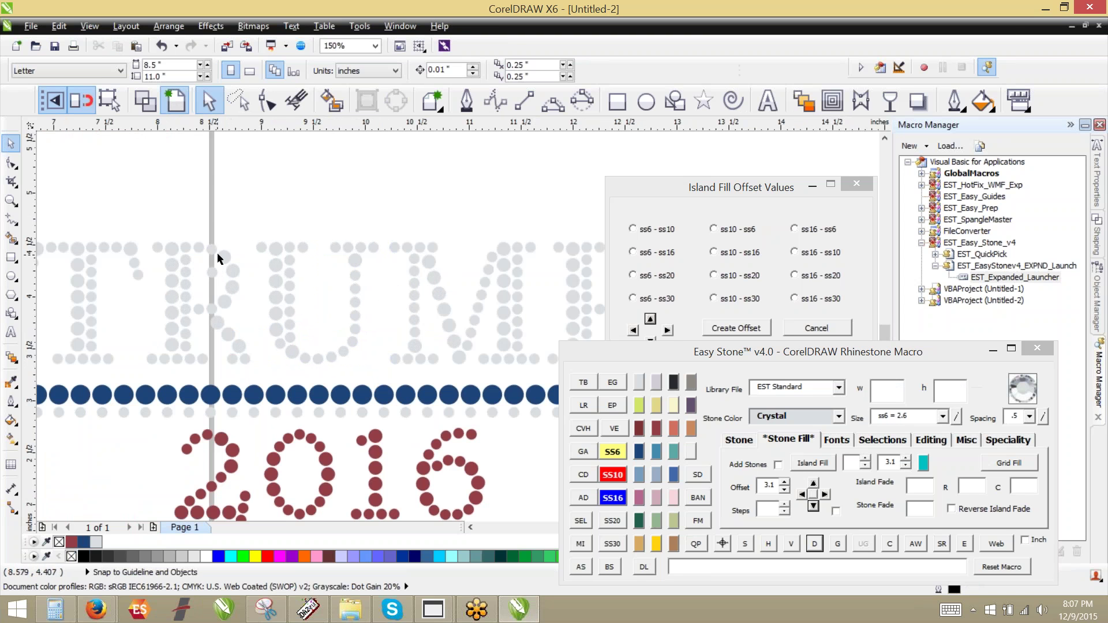
click(207, 275)
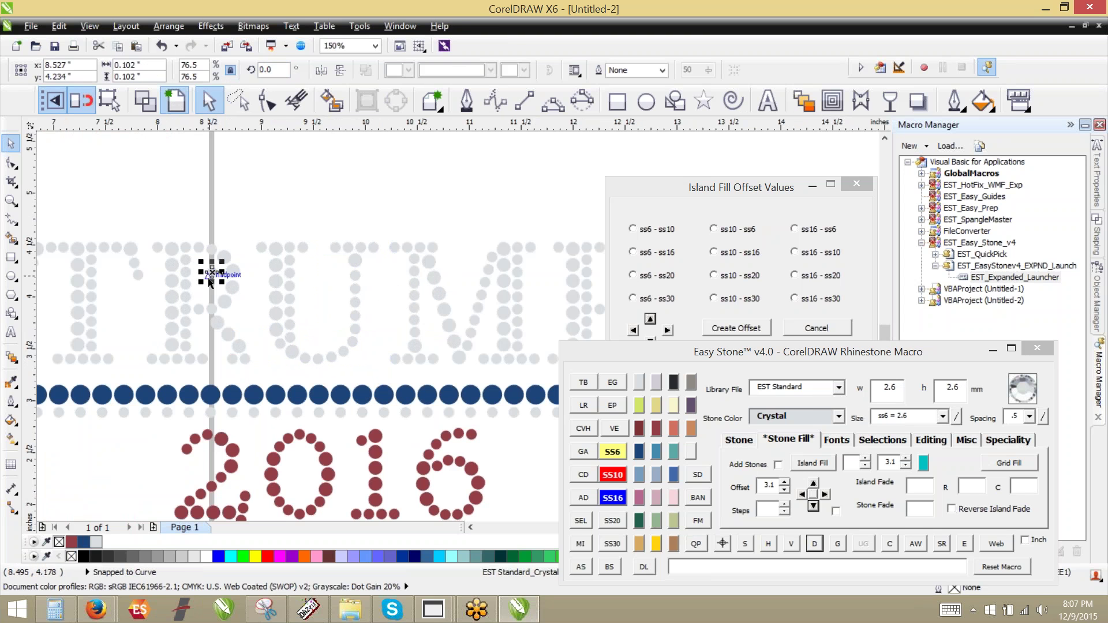
click(227, 206)
key(F3)
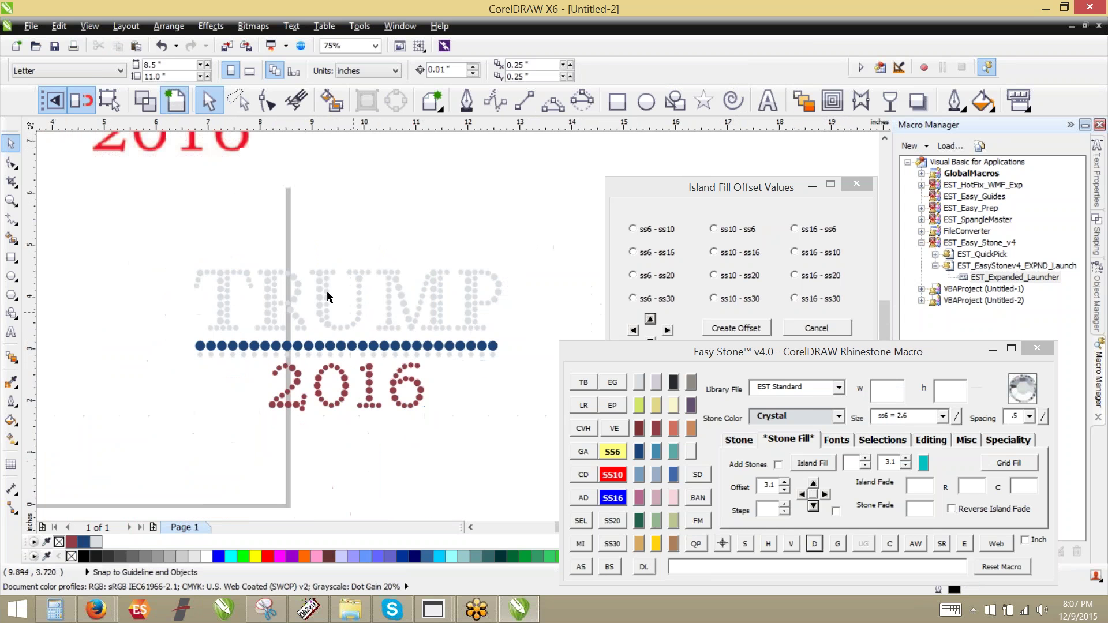
Group all the stones of the word TRUMP.
drag(156, 240, 525, 339)
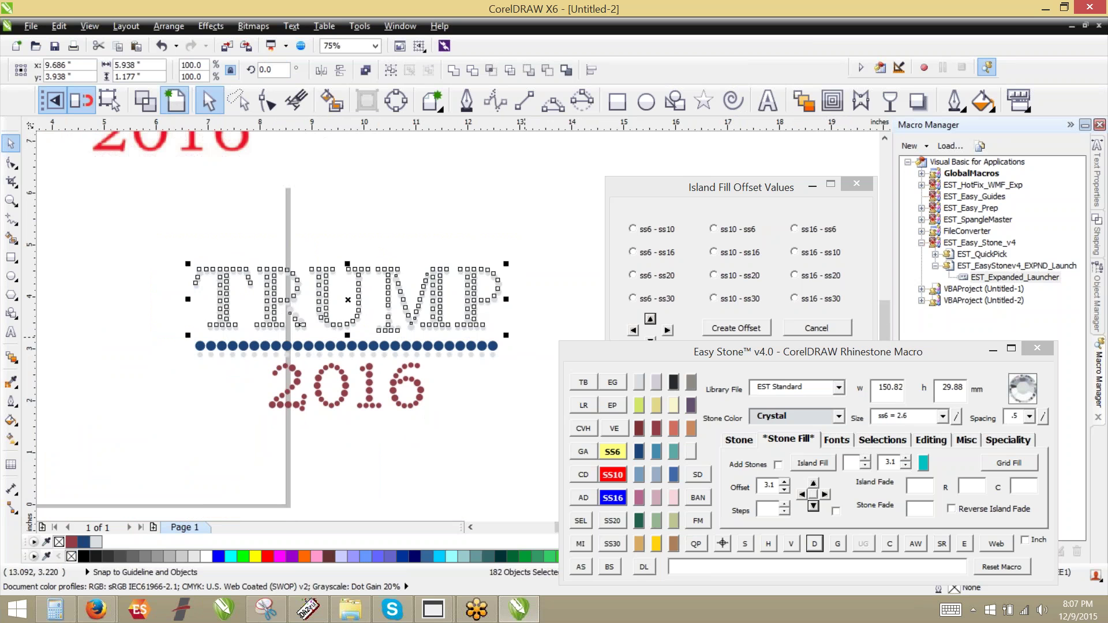
key(ctrl+g)
shift+click(459, 346)
key(c)
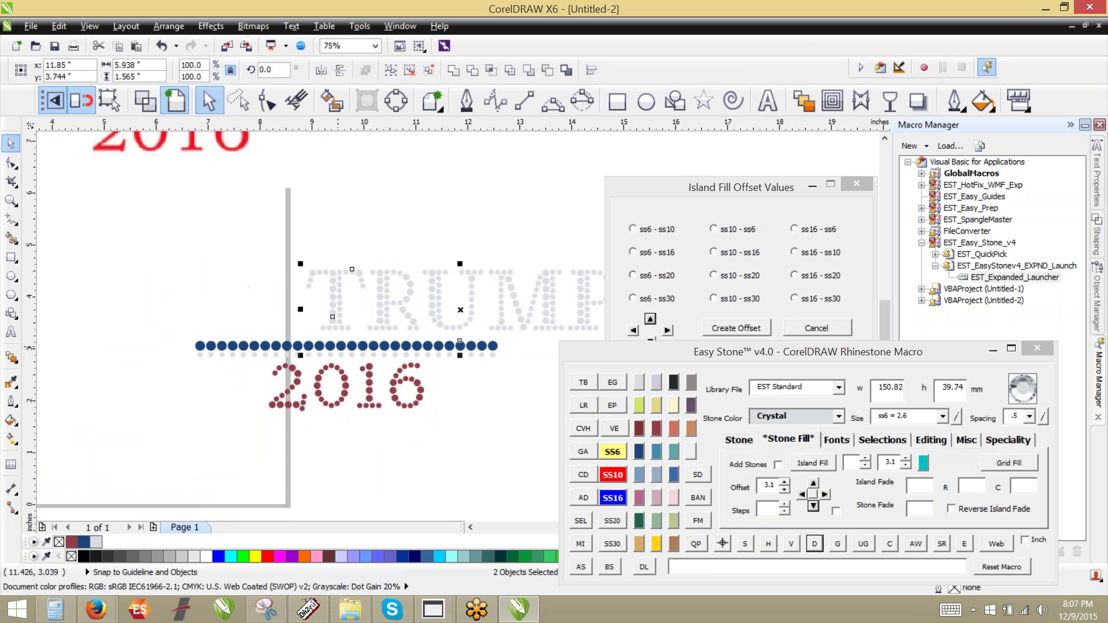
key(ctrl+z)
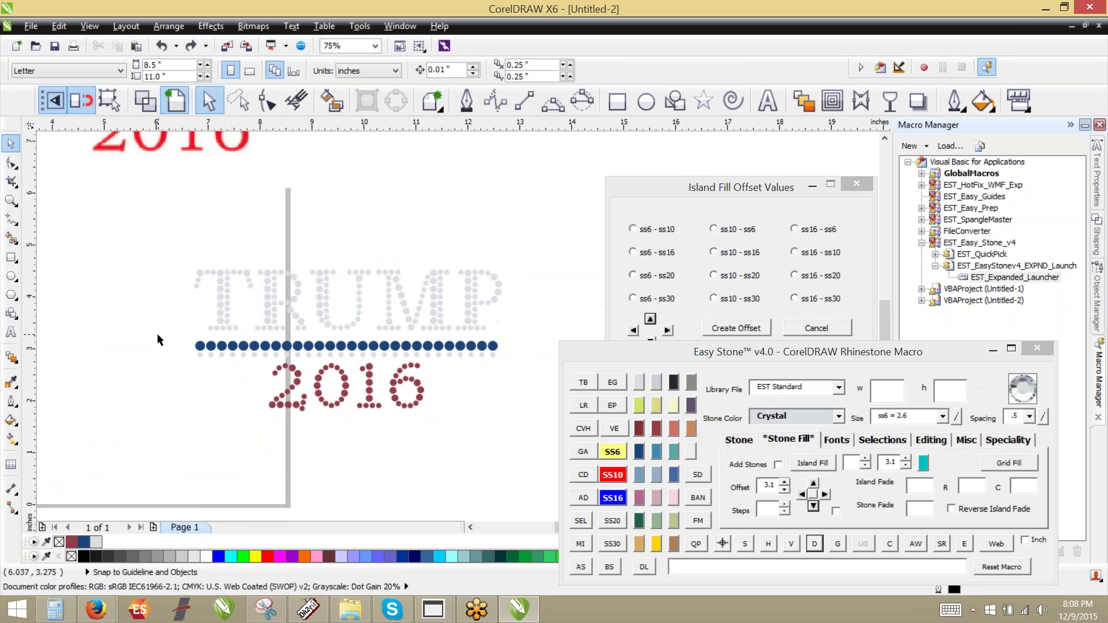
Group the blue and crystal underline stones together, and group the 2016 stones separately.
drag(157, 335, 539, 363)
drag(223, 435, 476, 365)
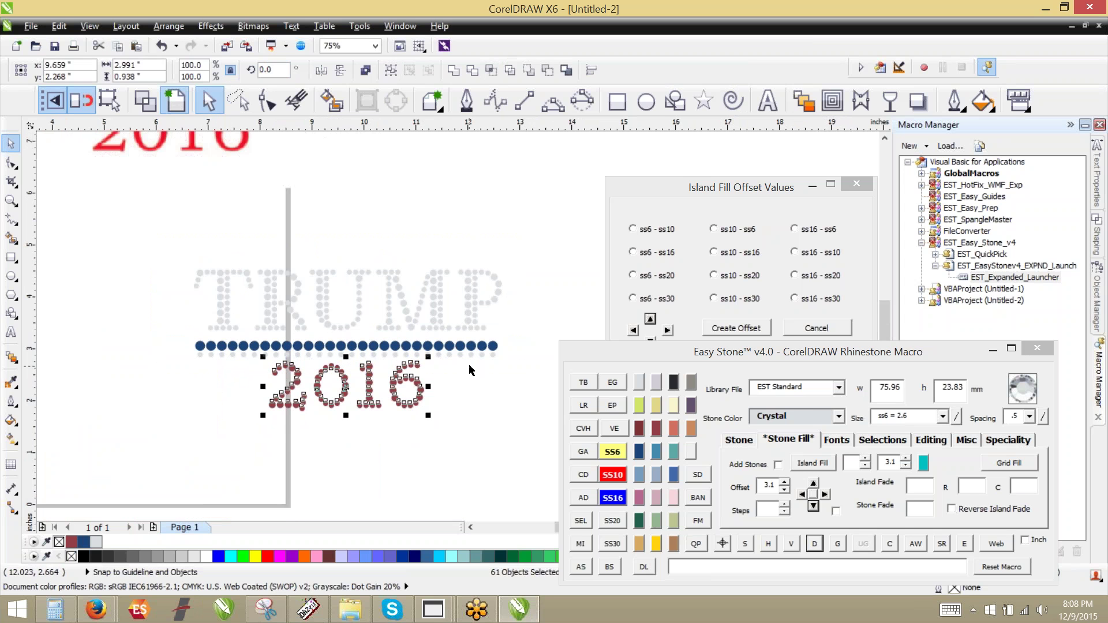
click(465, 372)
Add a weed box around the TRUMP 2016 stone design, keeping its groups intact.
drag(134, 233, 538, 474)
click(911, 545)
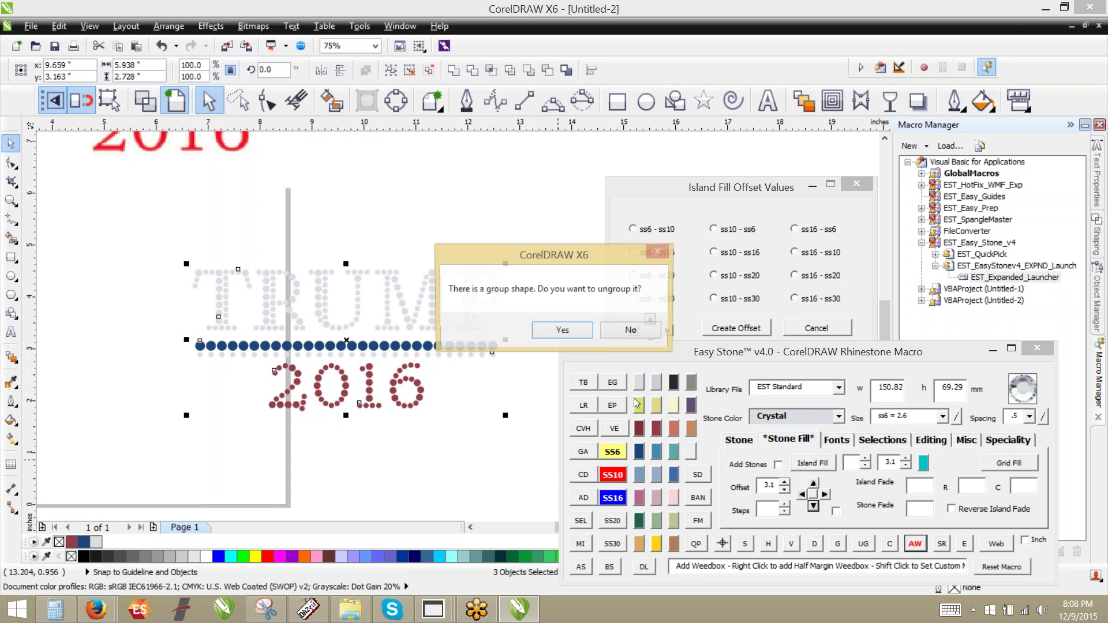
click(631, 326)
click(490, 185)
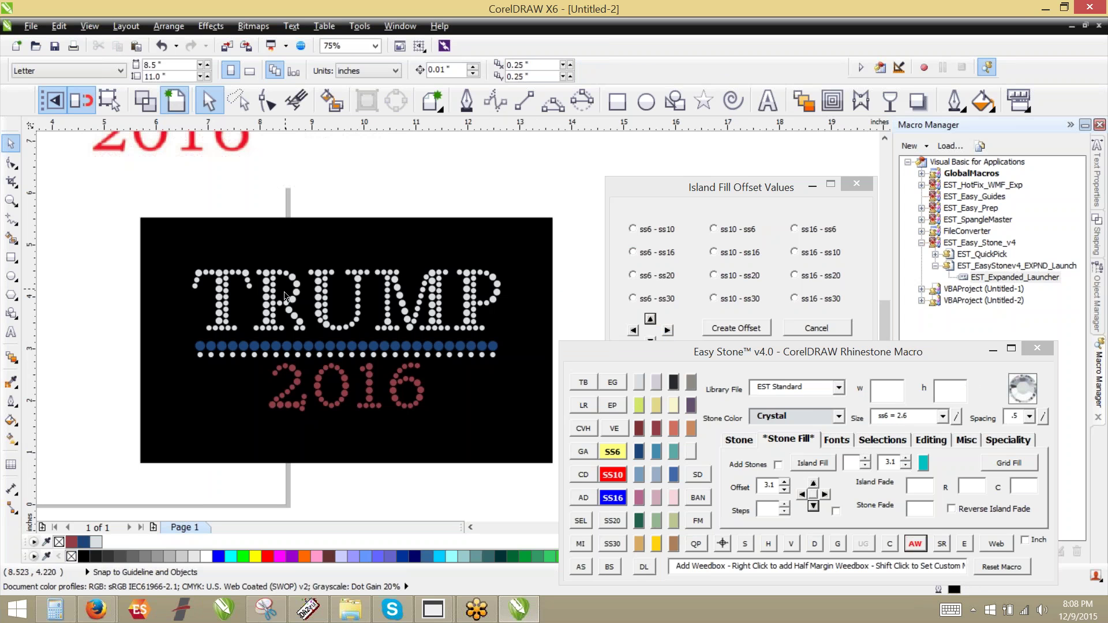
Ungroup the TRUMP stones and place a copy of the last ss6 stone beside it at the end of the R's right foot.
scroll(291, 316, up, 2)
scroll(291, 316, up, 1)
click(346, 332)
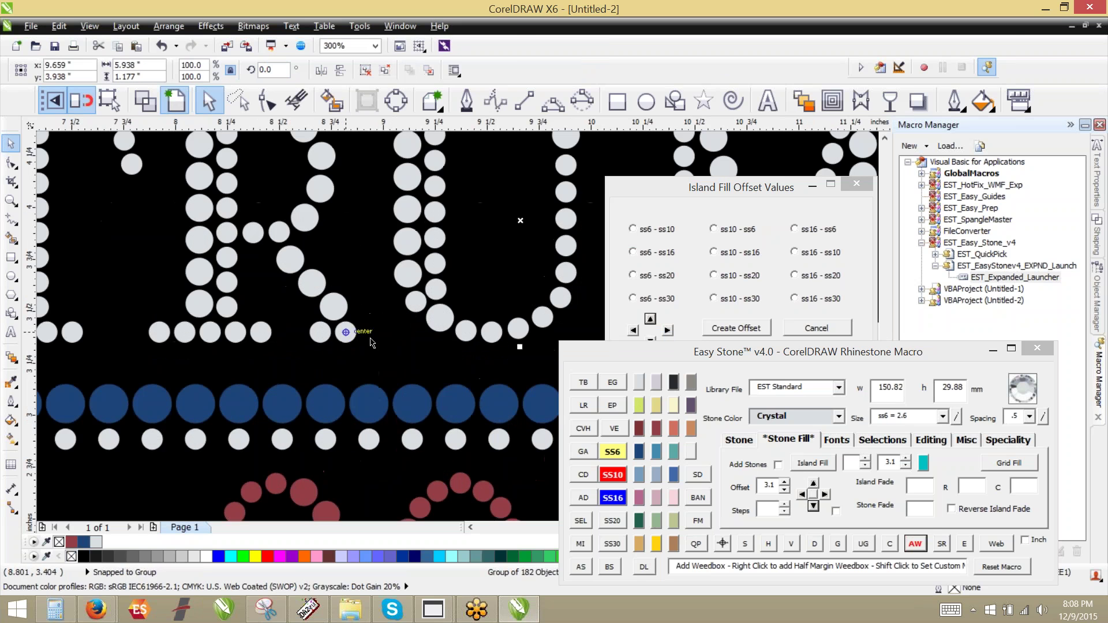
right_click(351, 335)
click(393, 62)
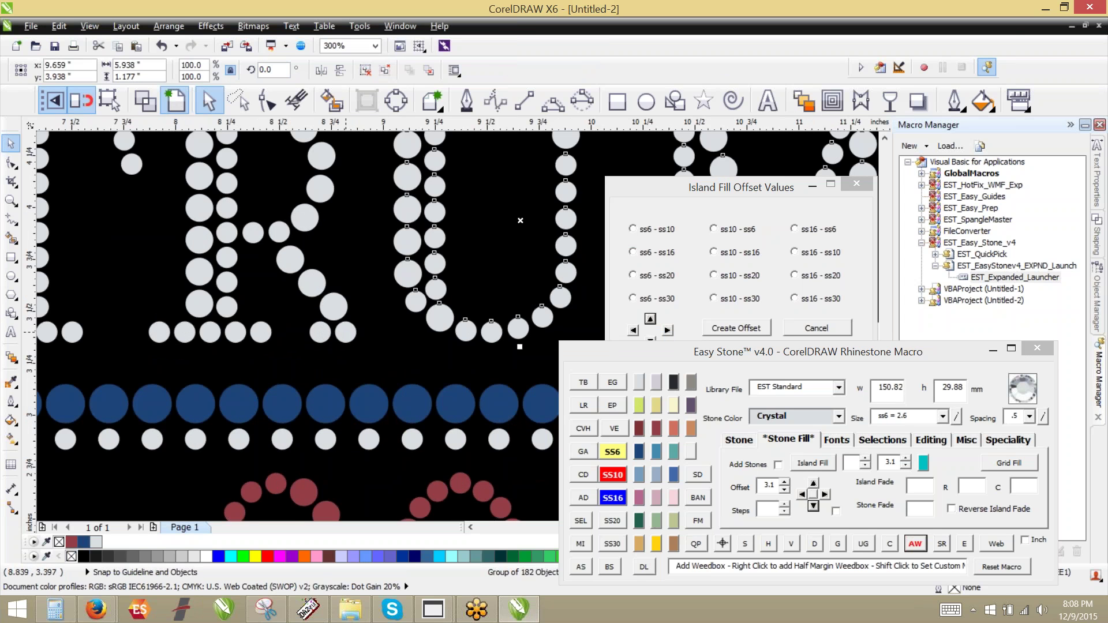
scroll(347, 335, up, 1)
drag(348, 336, 411, 349)
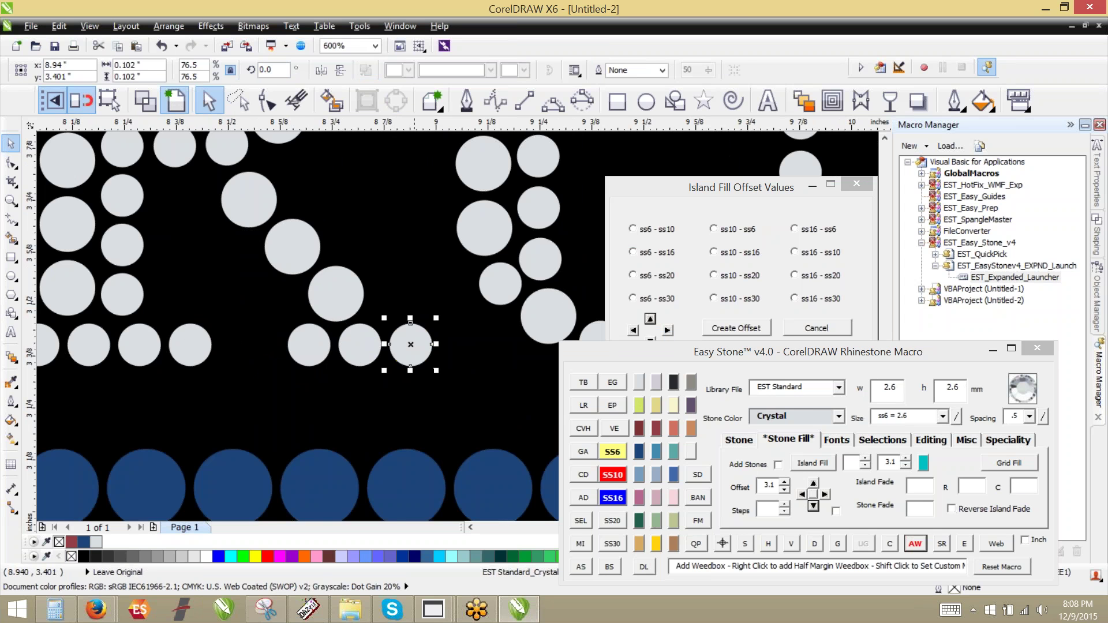
scroll(411, 341, down, 2)
scroll(365, 312, down, 1)
click(148, 279)
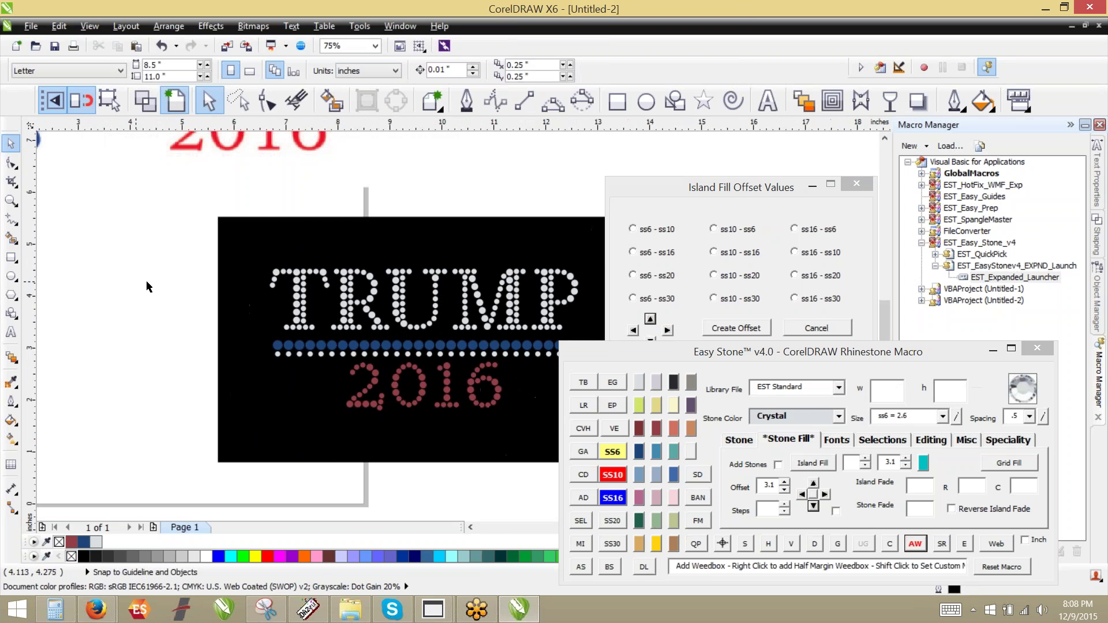
Regroup the TRUMP stones and center the word horizontally on the underline group.
scroll(300, 331, down, 1)
scroll(315, 328, up, 1)
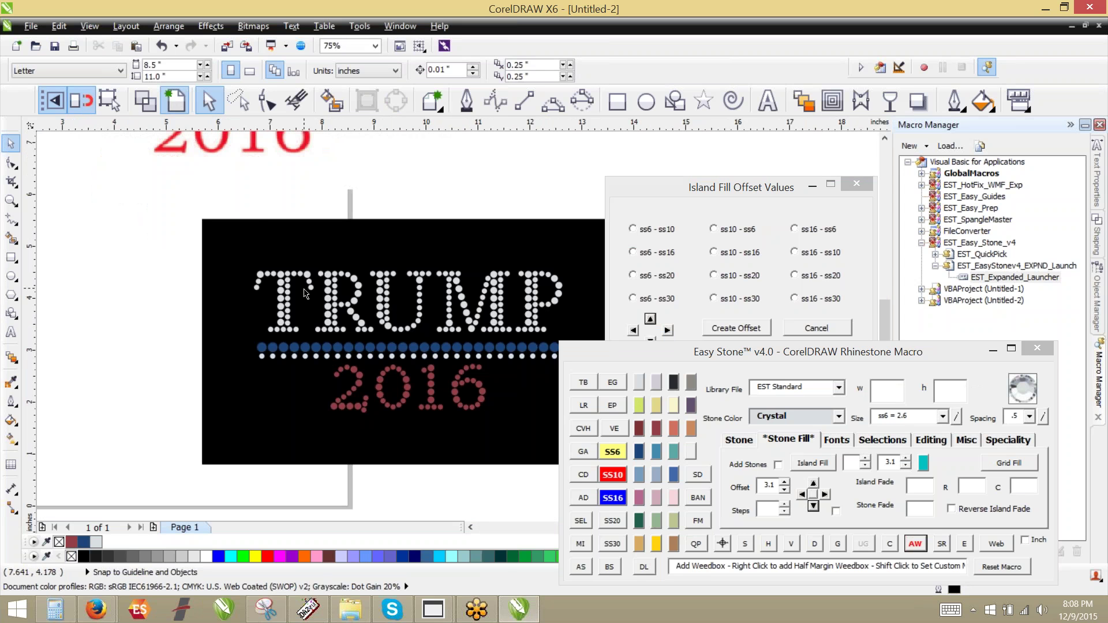
scroll(306, 294, down, 1)
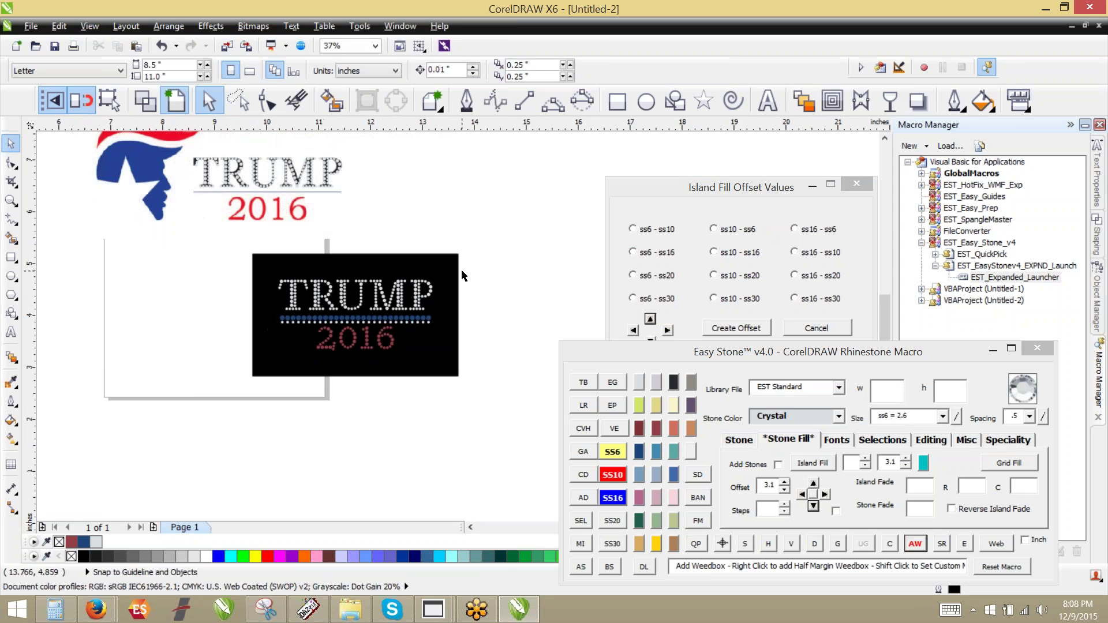
scroll(461, 269, up, 1)
drag(512, 251, 355, 353)
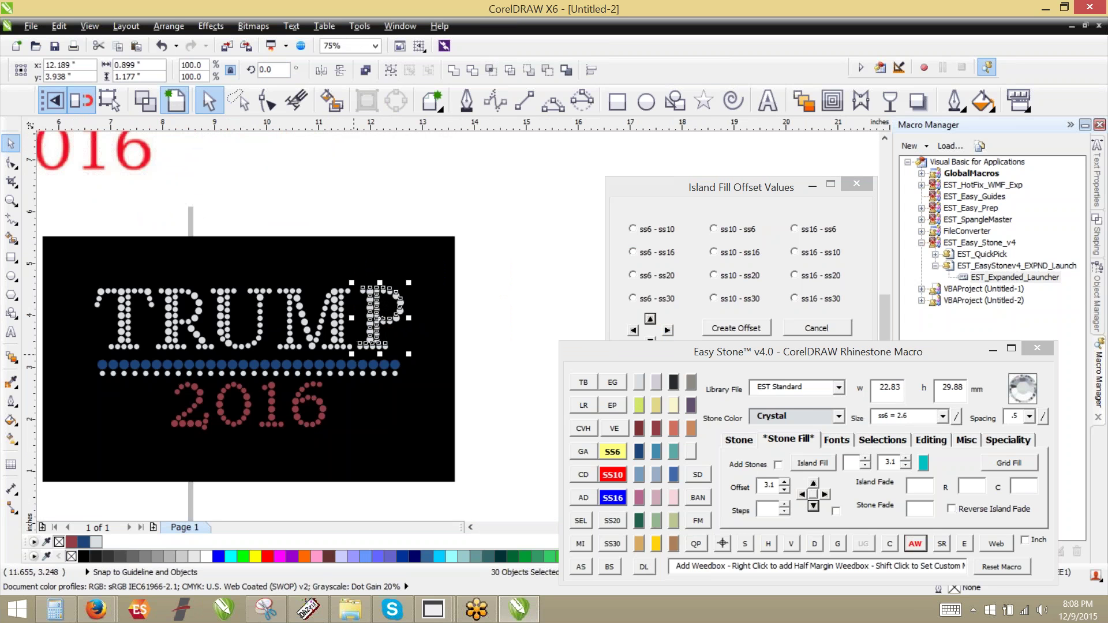
key(Escape)
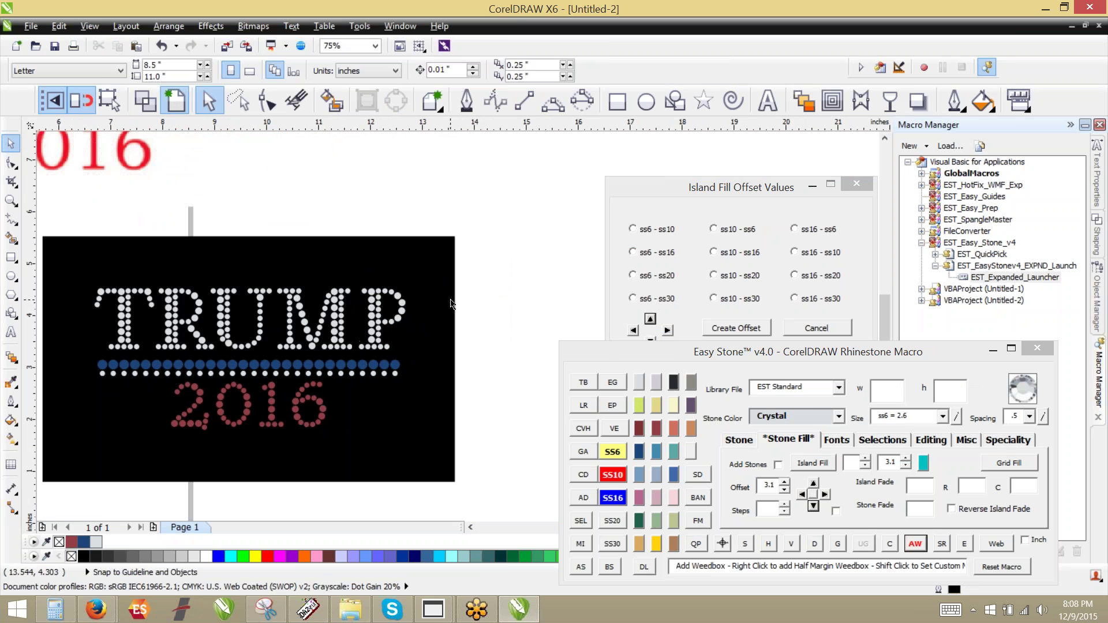
drag(490, 254, 87, 355)
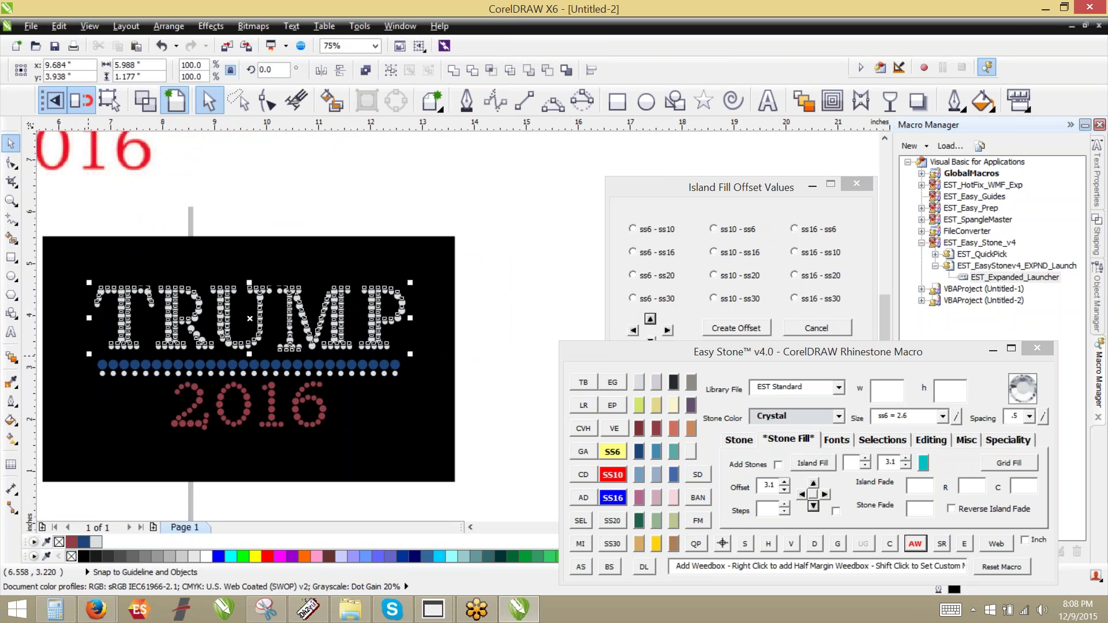
key(ctrl+g)
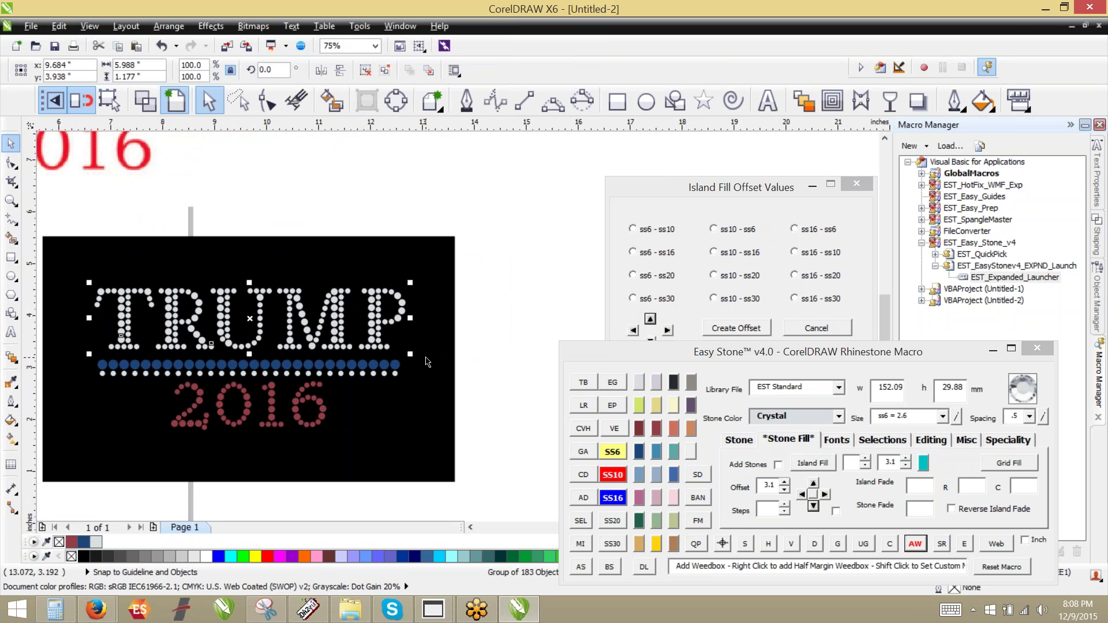
shift+click(390, 364)
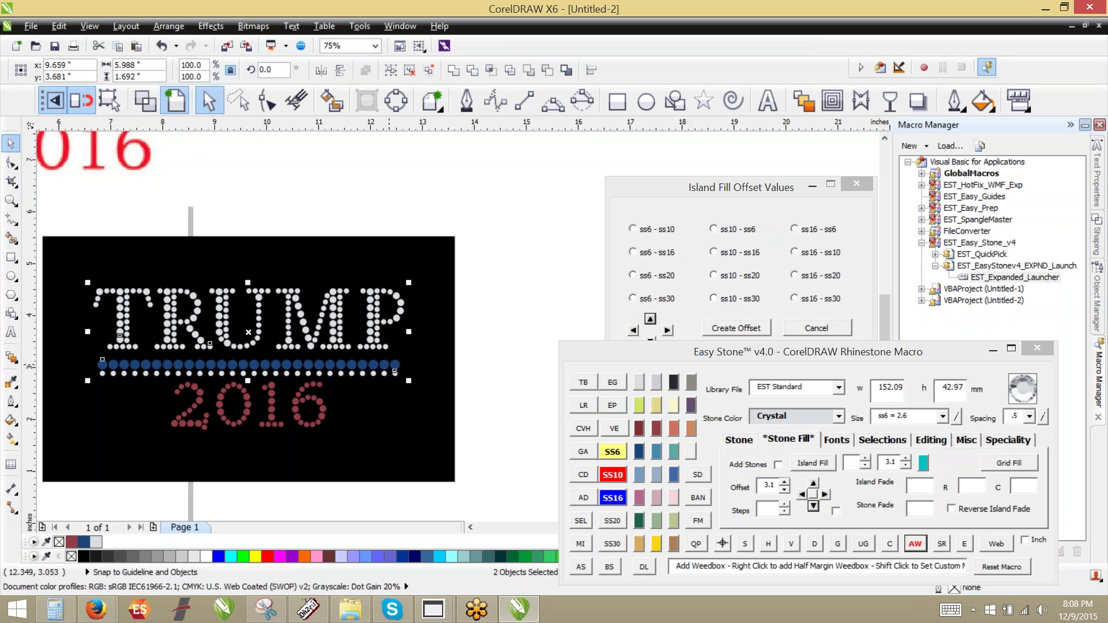
click(514, 334)
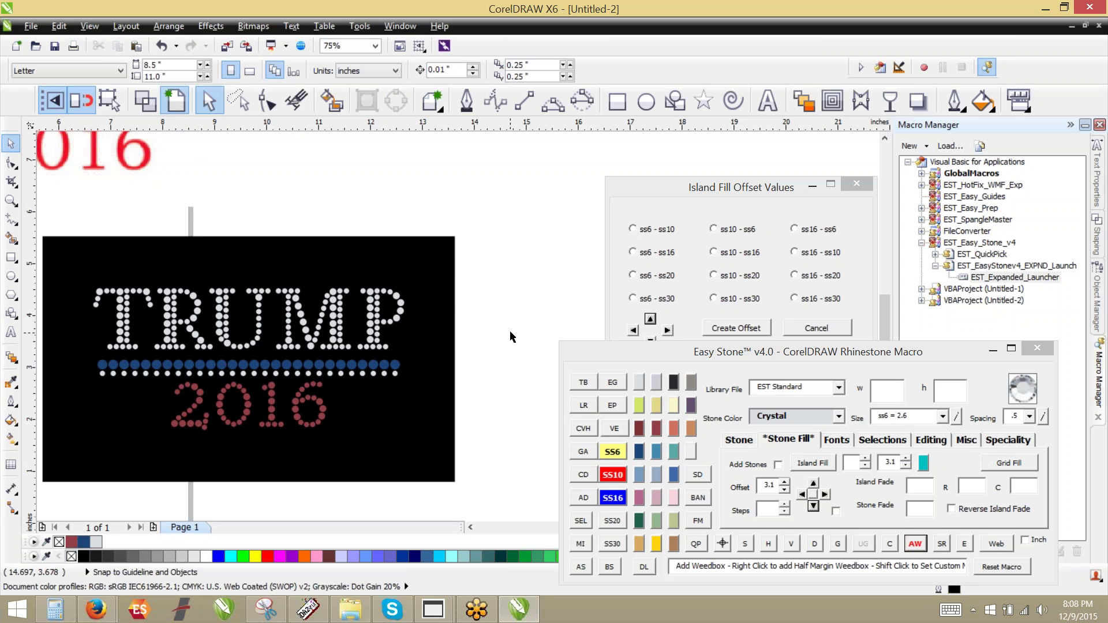
Examine the original logo's red hair swoosh and blue face profile.
scroll(524, 366, down, 1)
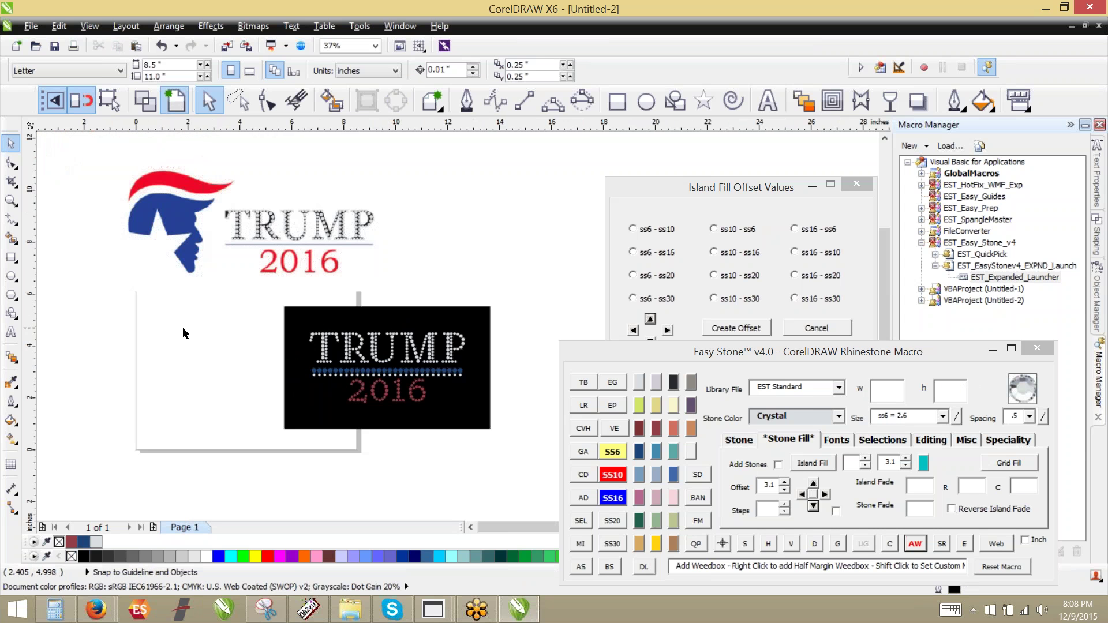
scroll(155, 196, up, 1)
scroll(190, 209, up, 1)
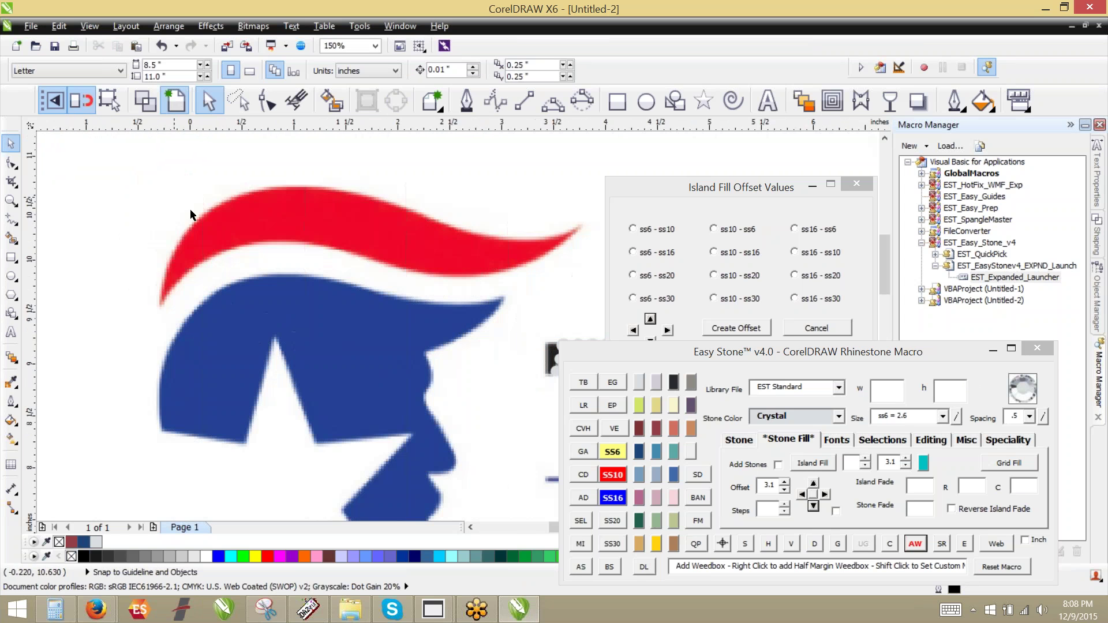
scroll(234, 294, down, 1)
scroll(236, 299, up, 1)
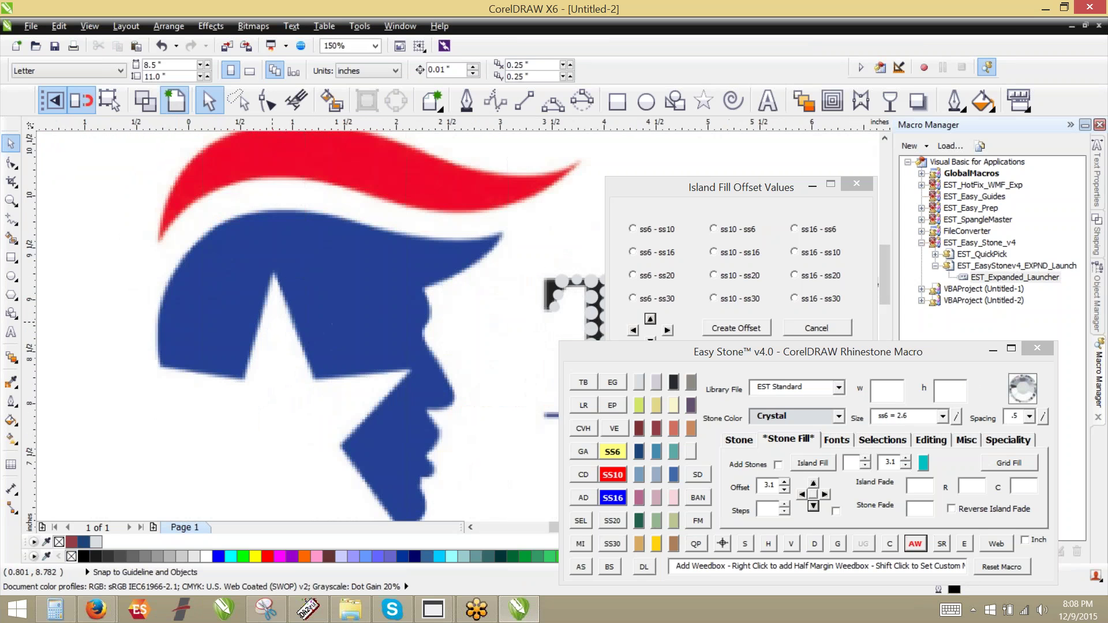
scroll(268, 250, down, 1)
scroll(272, 250, up, 1)
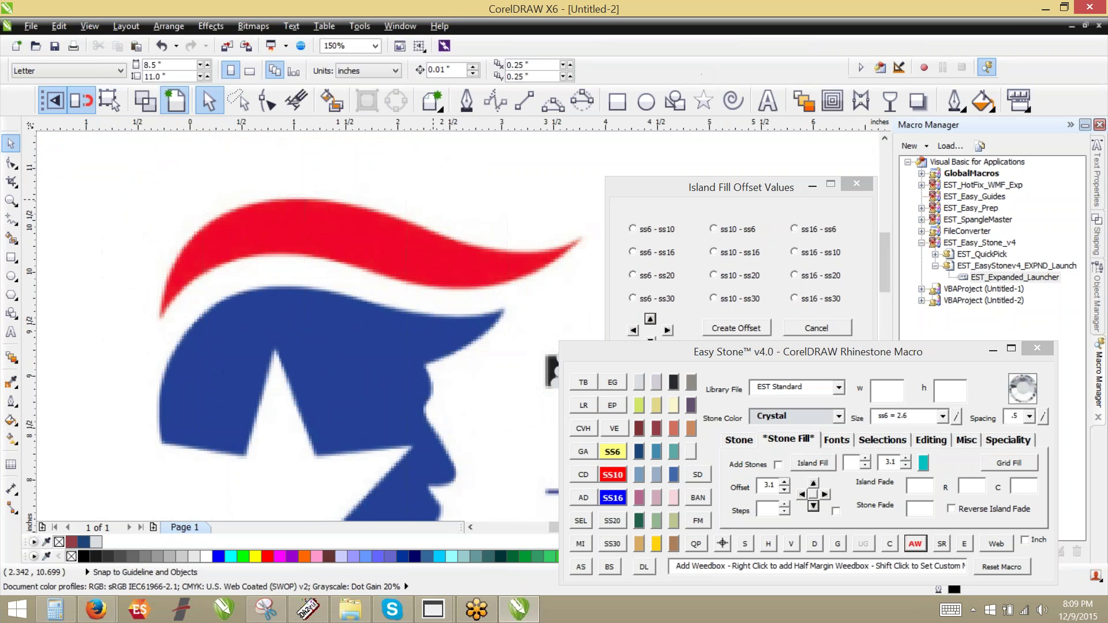
scroll(432, 198, down, 1)
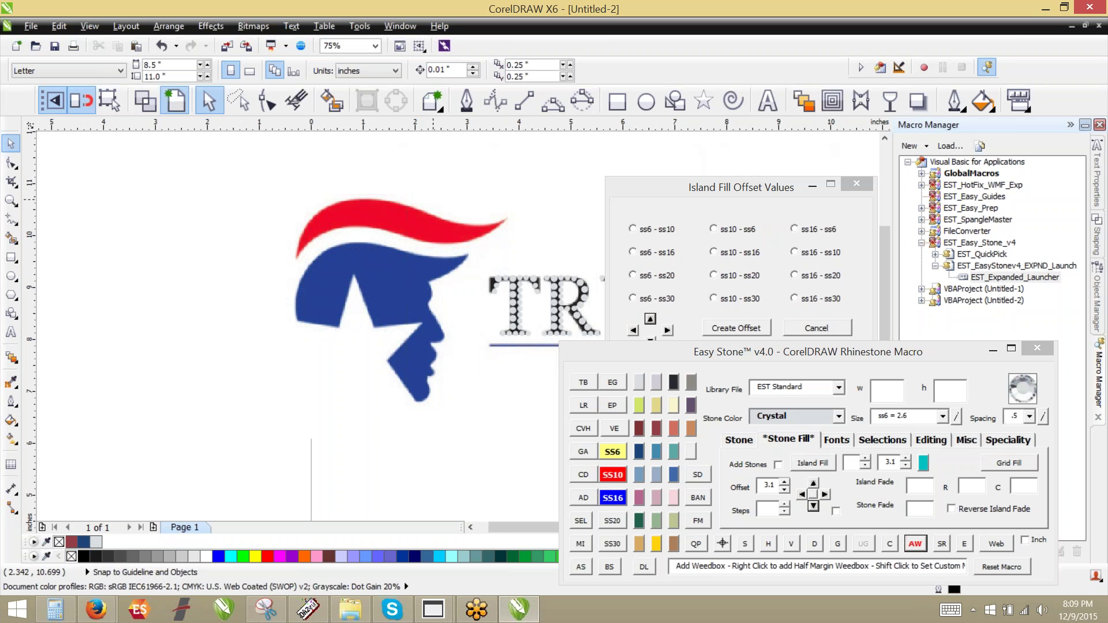
Place a single Lt Siam ss6 stone at each of the two tips of the red swoosh.
click(656, 429)
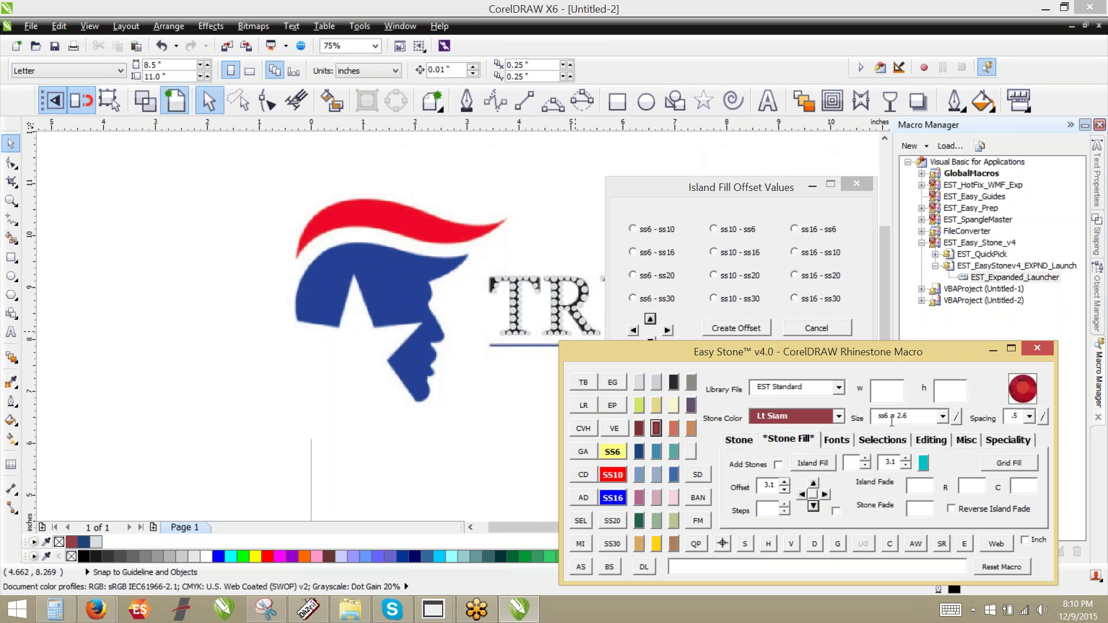
click(581, 567)
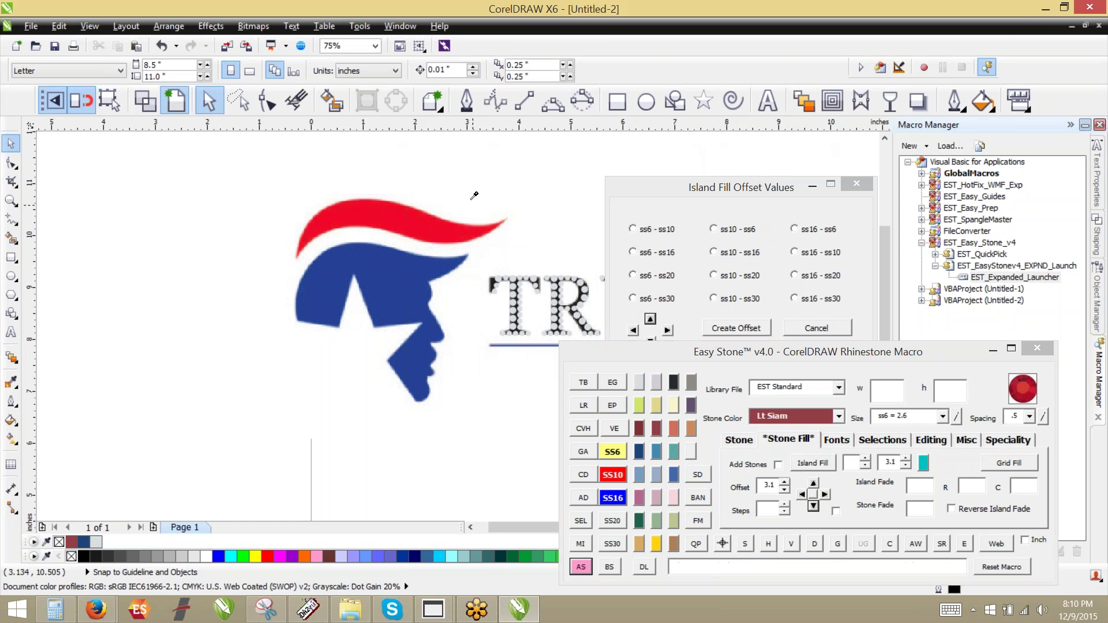
click(507, 218)
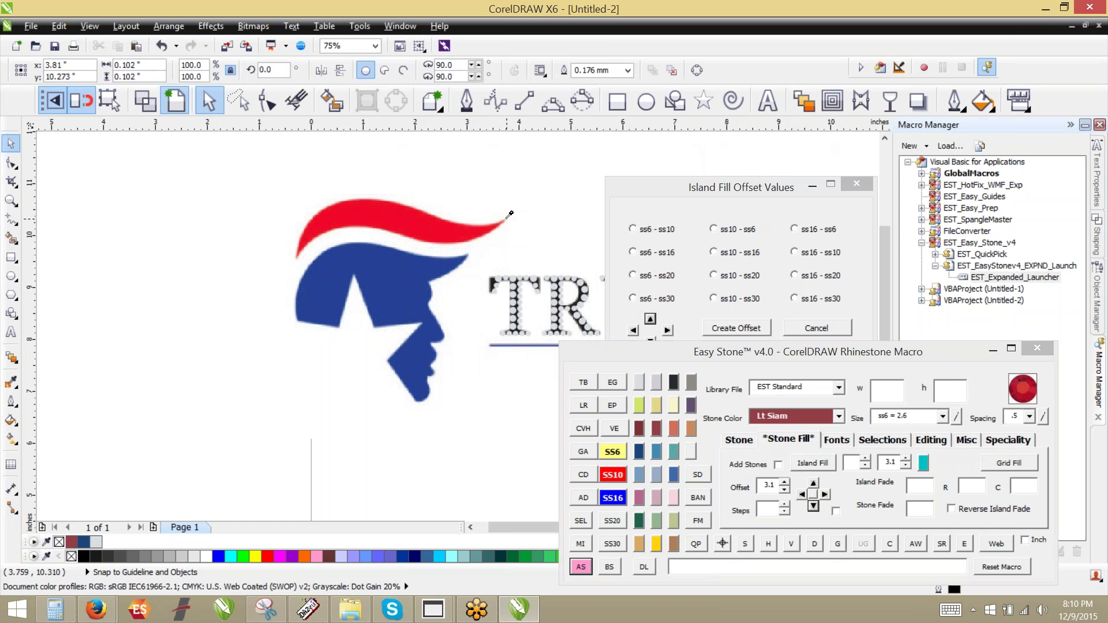
click(297, 252)
key(Escape)
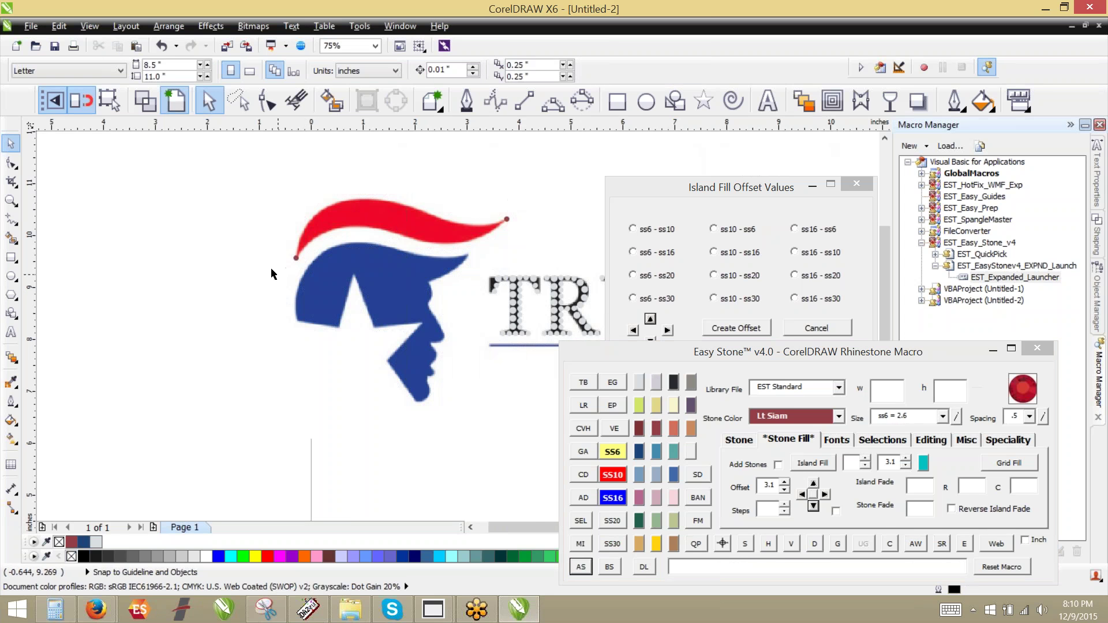
Copy the ss6 stone at the red swoosh's left tip, place the copy just above it and resize it to ss10.
scroll(321, 240, up, 2)
scroll(368, 267, up, 1)
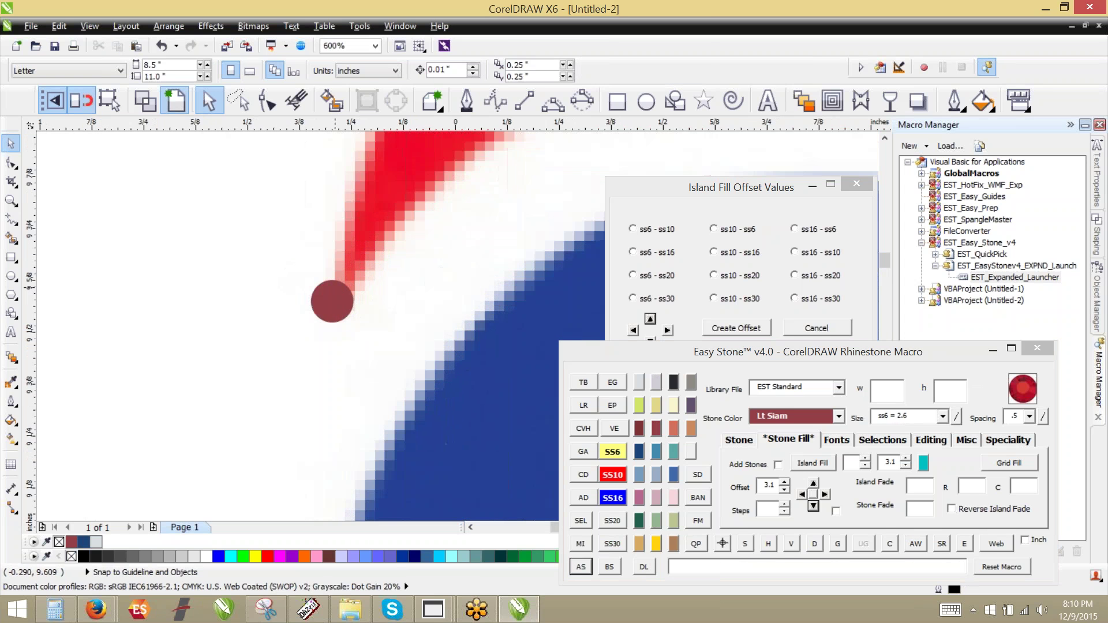
click(340, 293)
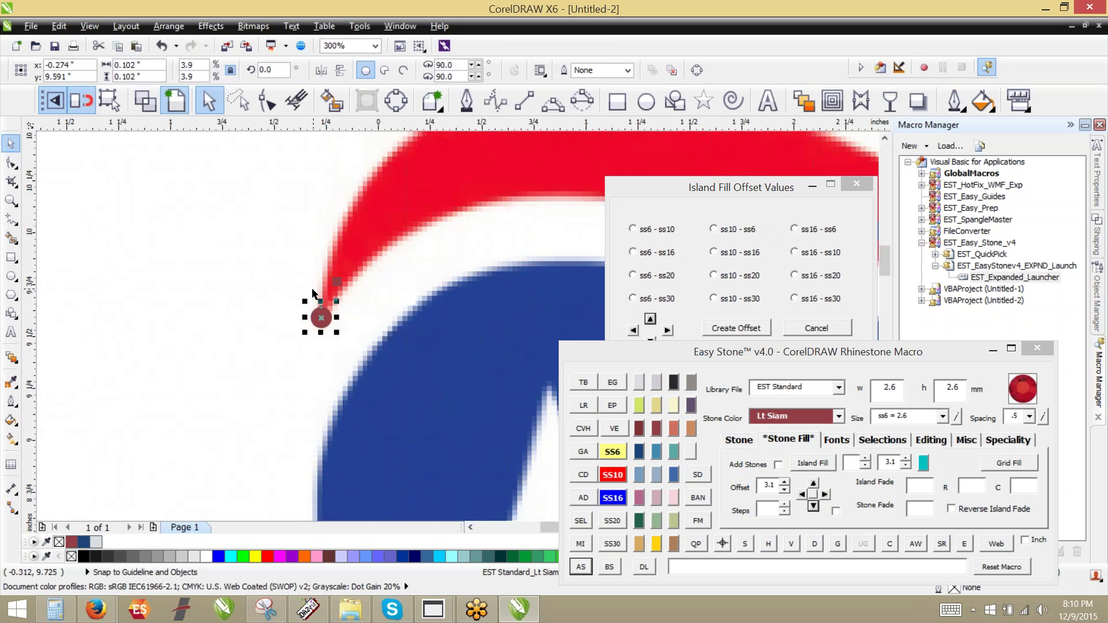
scroll(374, 208, up, 1)
drag(323, 359, 360, 263)
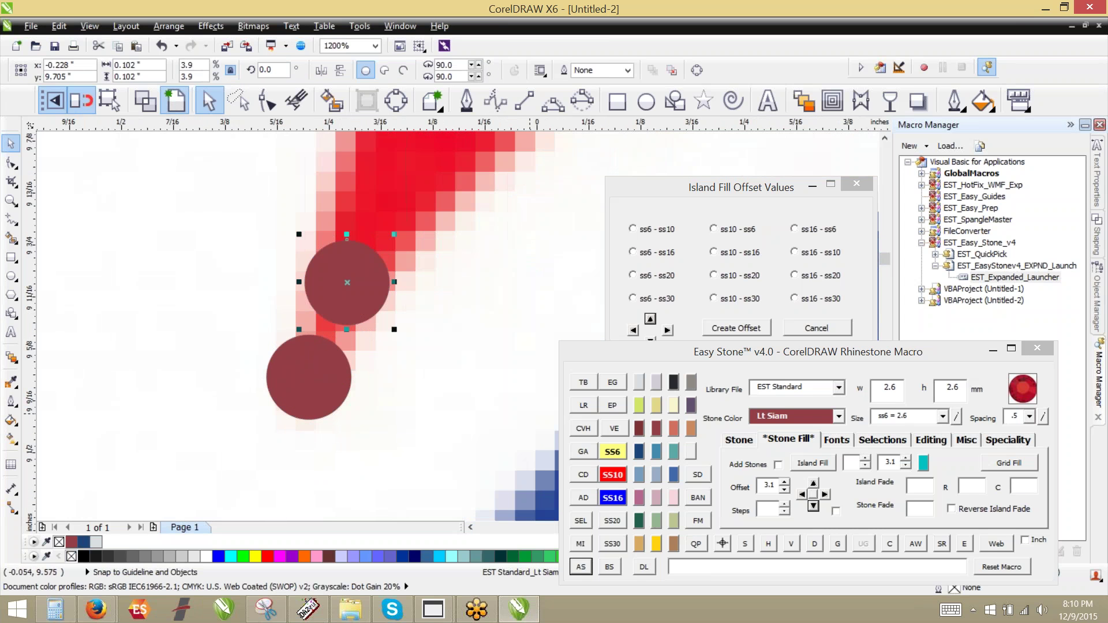
click(612, 474)
drag(362, 309, 364, 301)
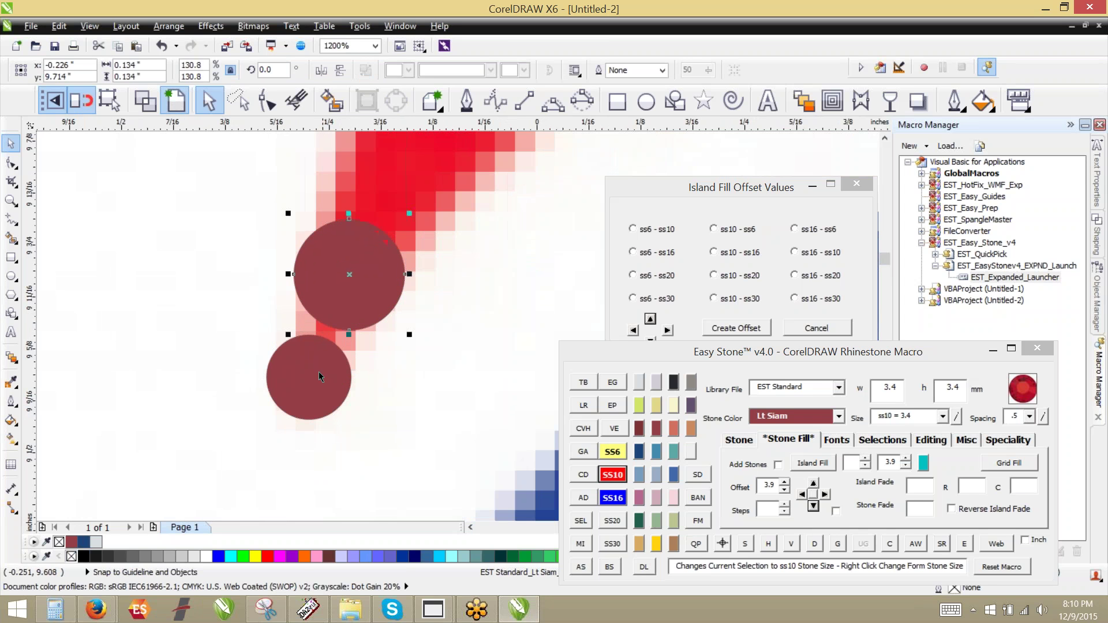
Place two copies of the ss6 tip stone side by side above the ss10 stone, on the swoosh's outer and inner edges.
drag(316, 376, 346, 172)
right_click(440, 194)
right_click(339, 172)
scroll(420, 198, up, 1)
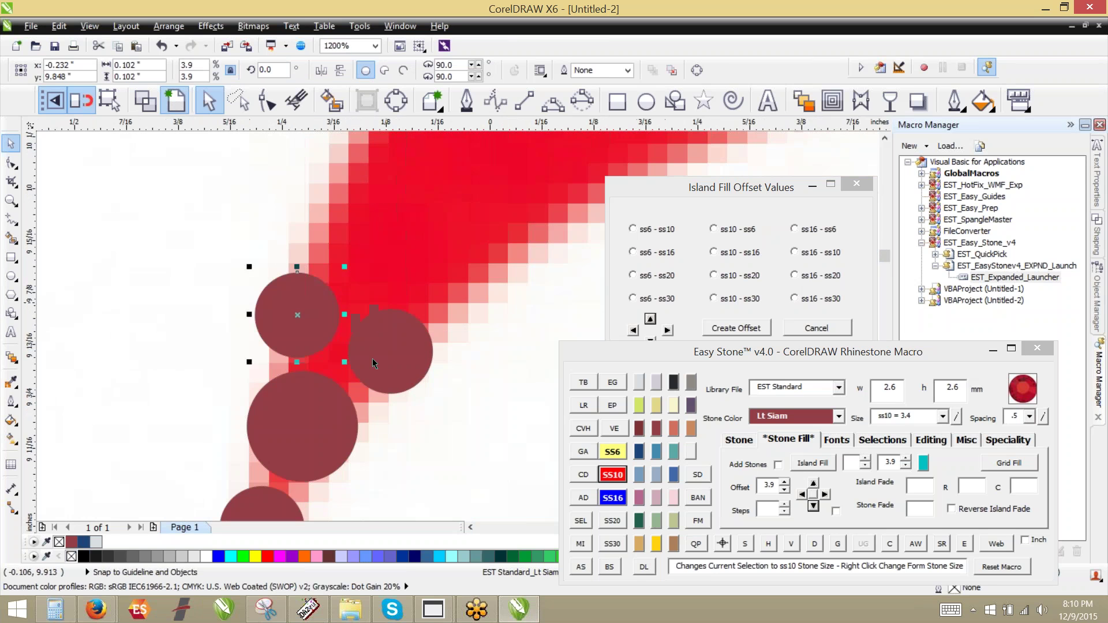
right_click(345, 231)
Place two copies of the ss10 stone above the ss6 pair at the left end, one on each edge of the swoosh.
drag(307, 448, 345, 222)
drag(348, 226, 468, 277)
right_click(467, 286)
scroll(150, 277, down, 1)
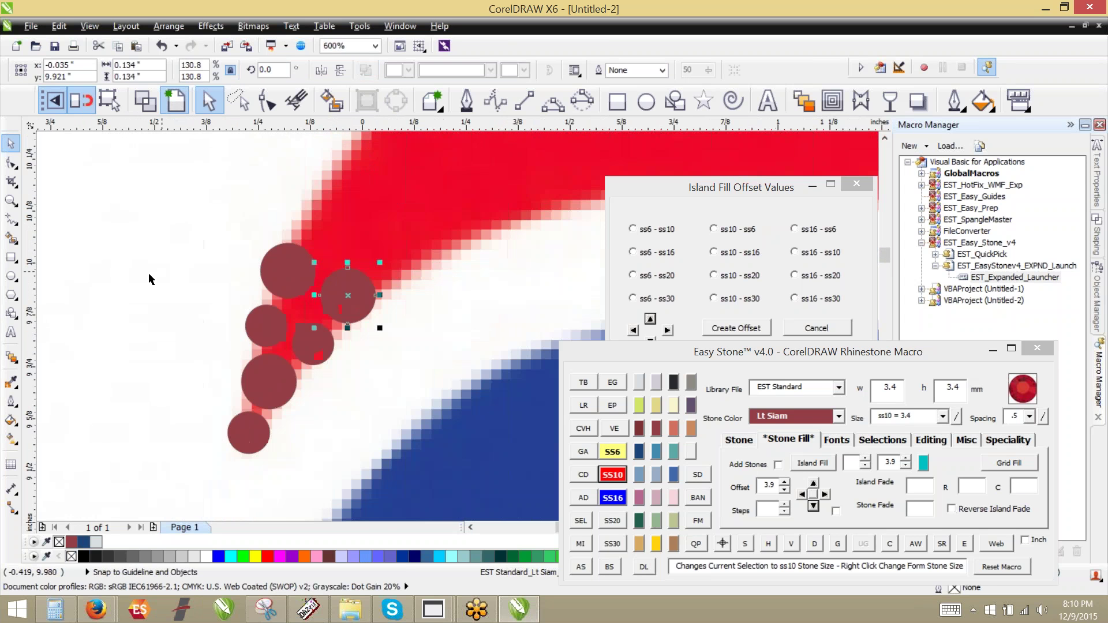
click(201, 307)
scroll(202, 311, down, 1)
scroll(167, 294, down, 1)
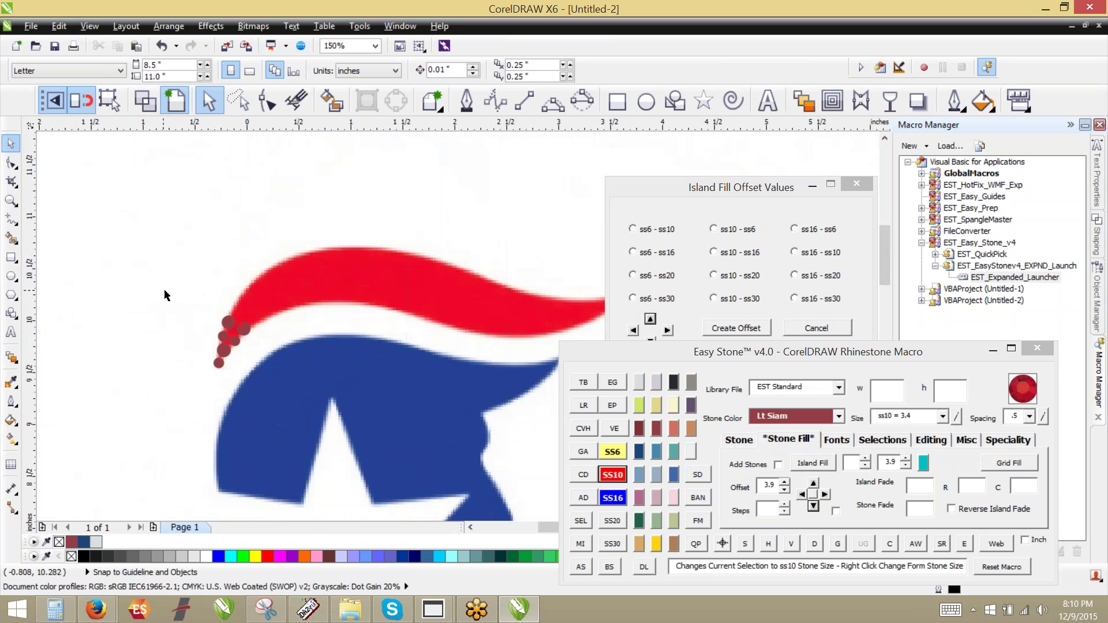
Copy the ss6 stone at the swoosh's right tip, place the copy just below-left of it and resize it to ss10.
scroll(269, 271, down, 1)
scroll(442, 279, up, 4)
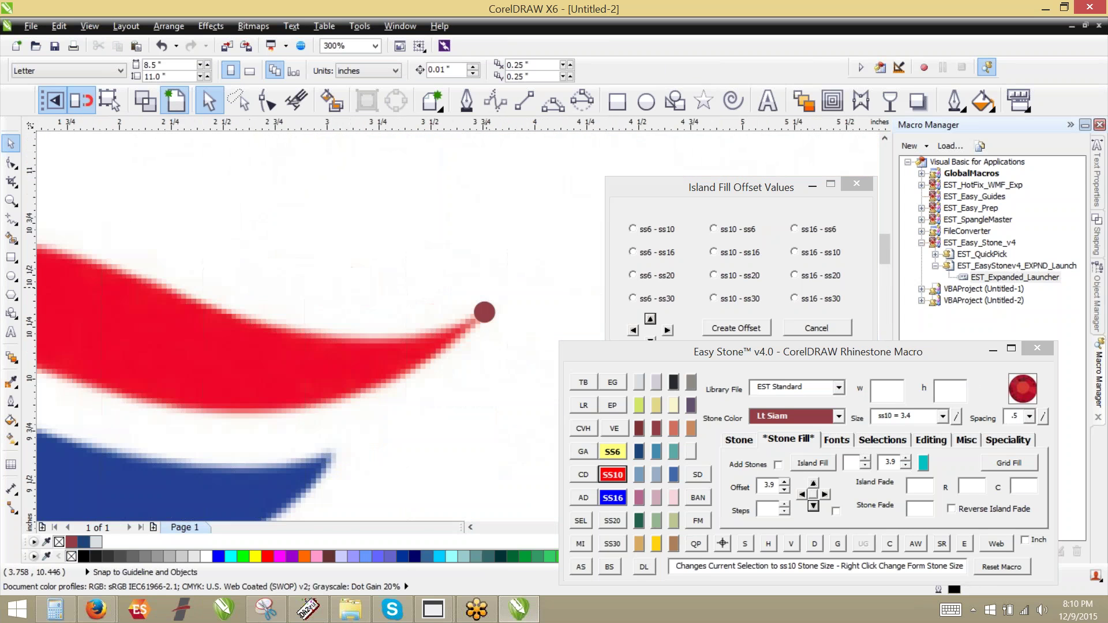
click(461, 245)
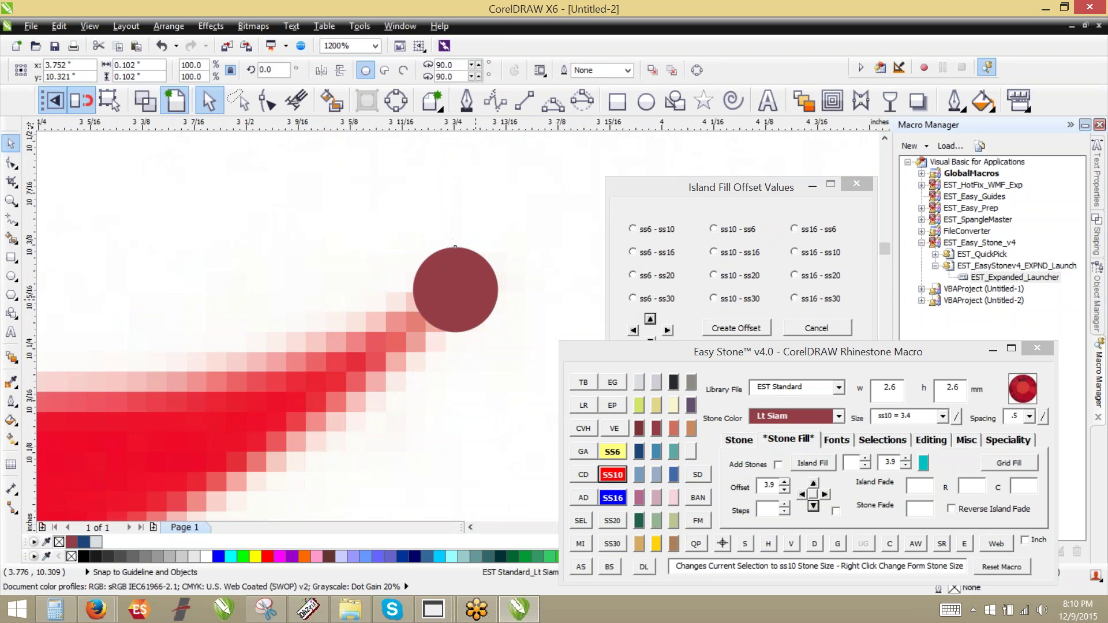
scroll(462, 248, down, 1)
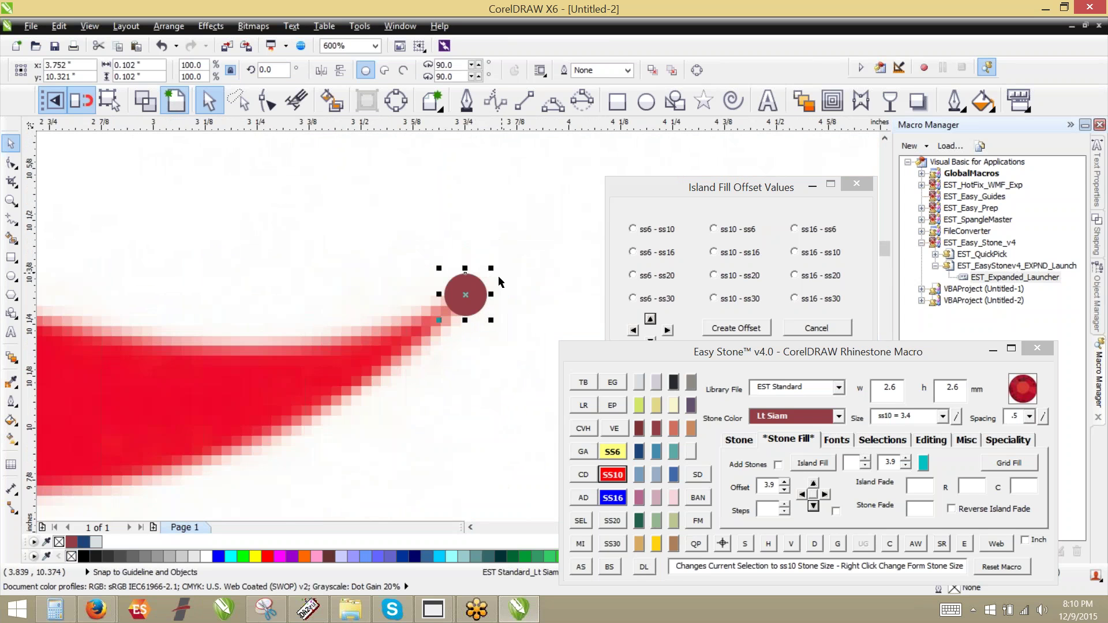
scroll(497, 281, down, 2)
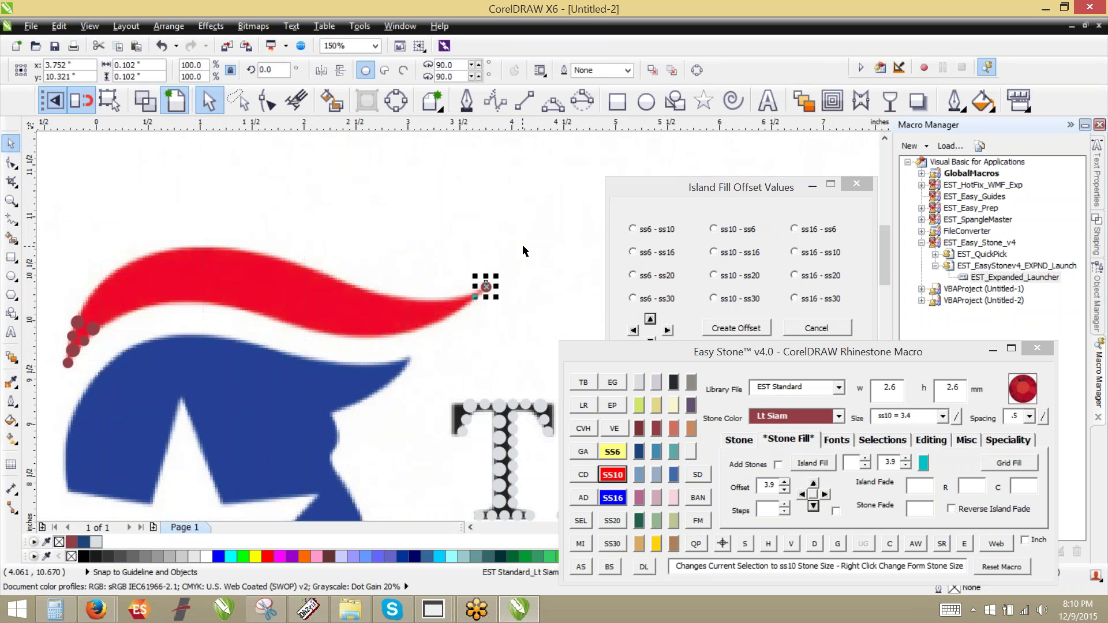
scroll(523, 249, up, 2)
scroll(374, 318, down, 1)
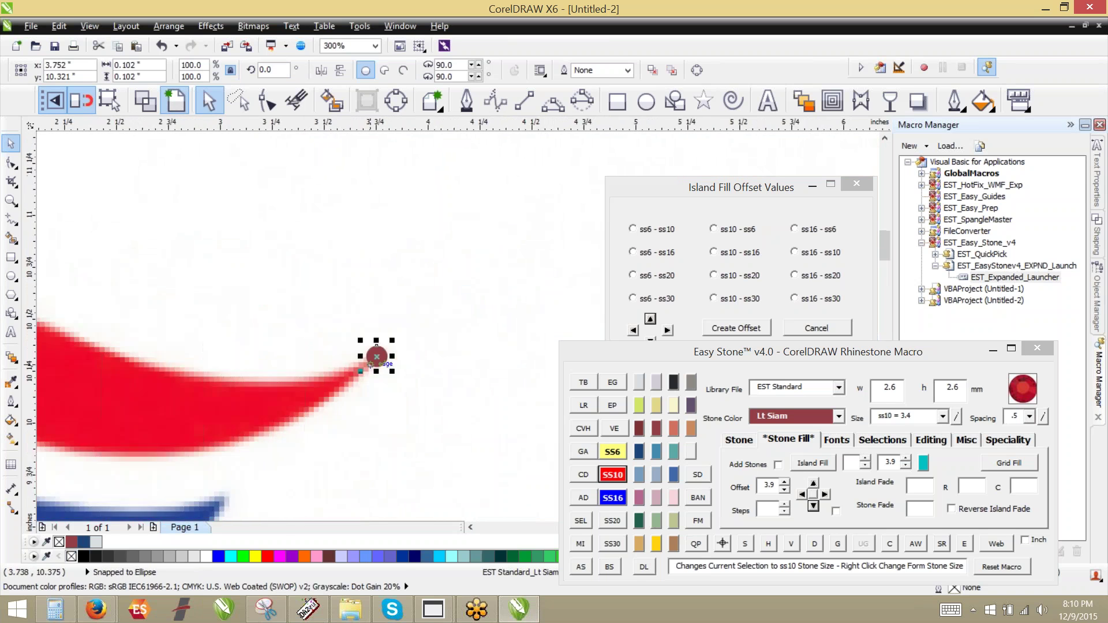
scroll(370, 363, up, 3)
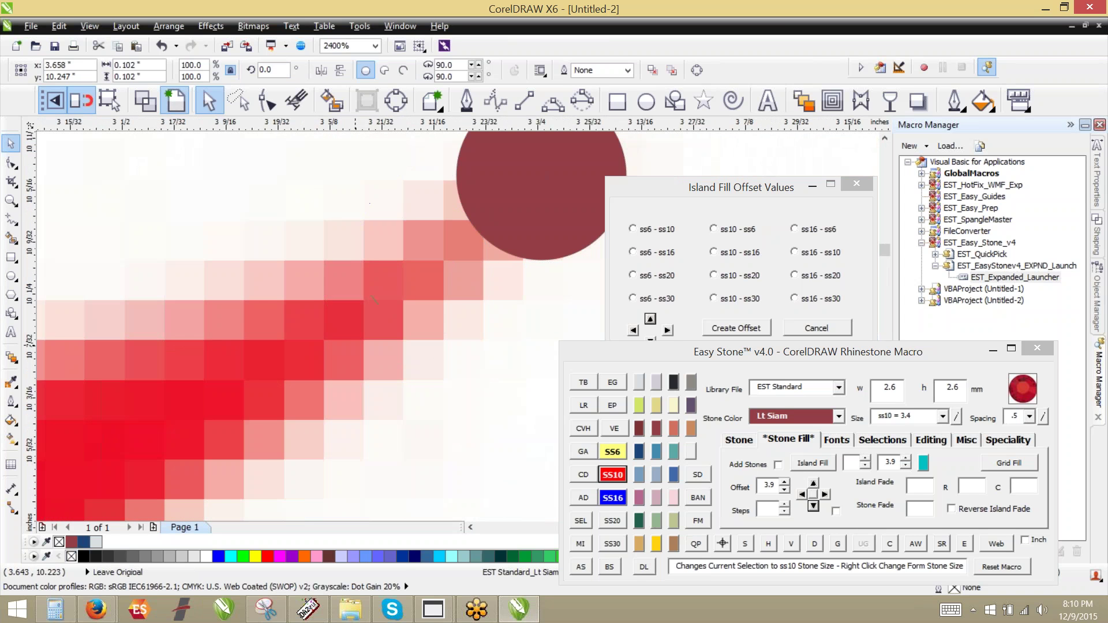
click(613, 475)
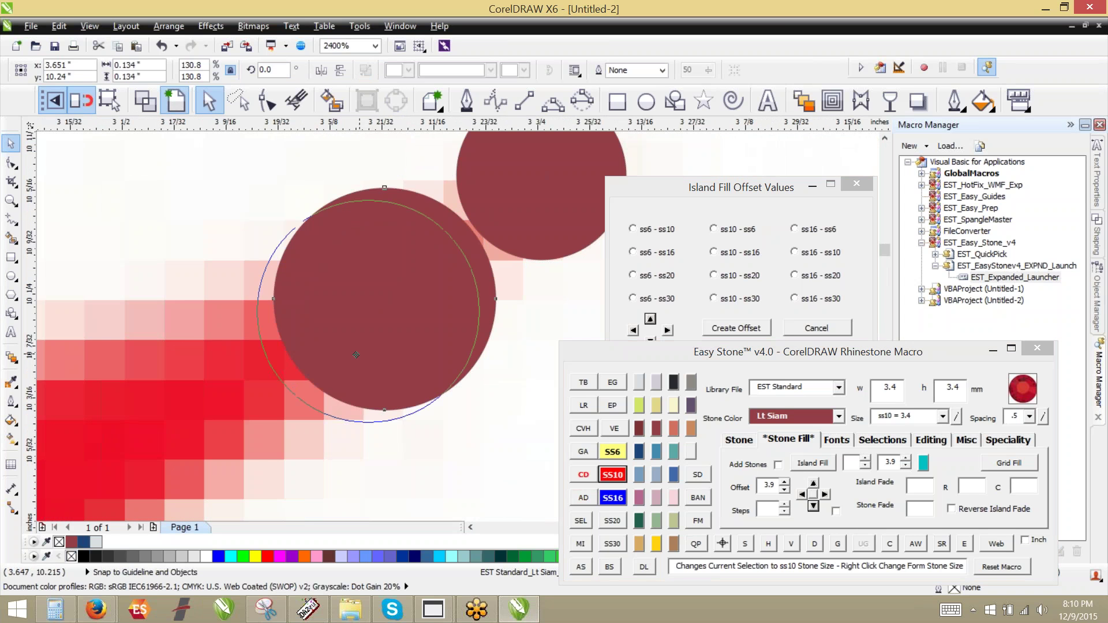
scroll(460, 277, down, 1)
Place two ss6 stone copies beside the right end's ss10 stone, one on the lower and one on the upper edge.
click(369, 345)
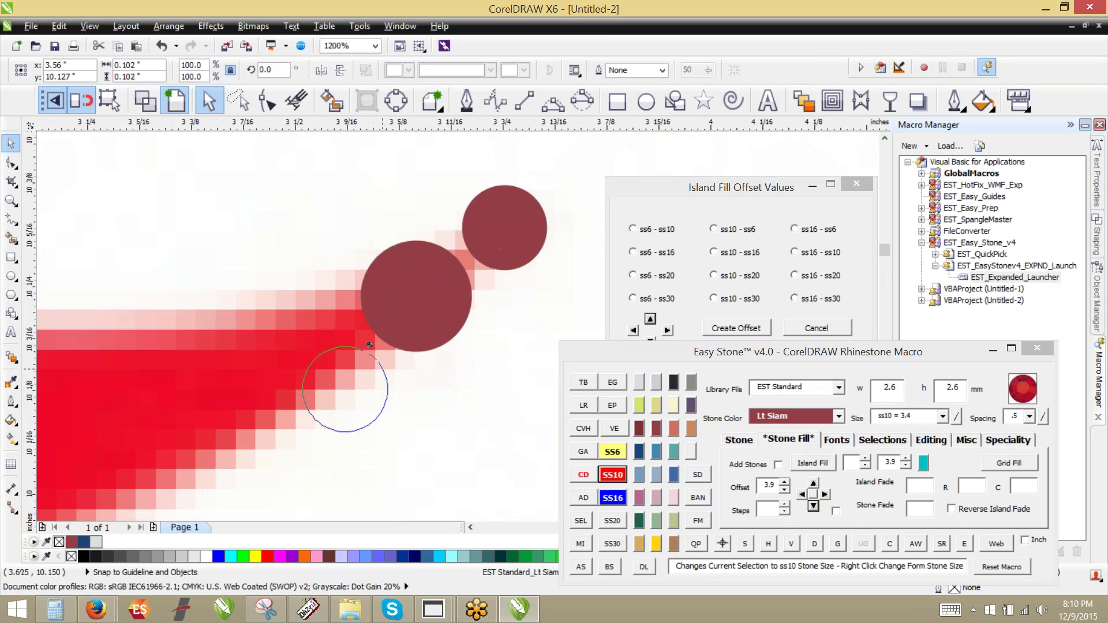
drag(381, 368, 339, 282)
right_click(340, 282)
drag(356, 352, 360, 353)
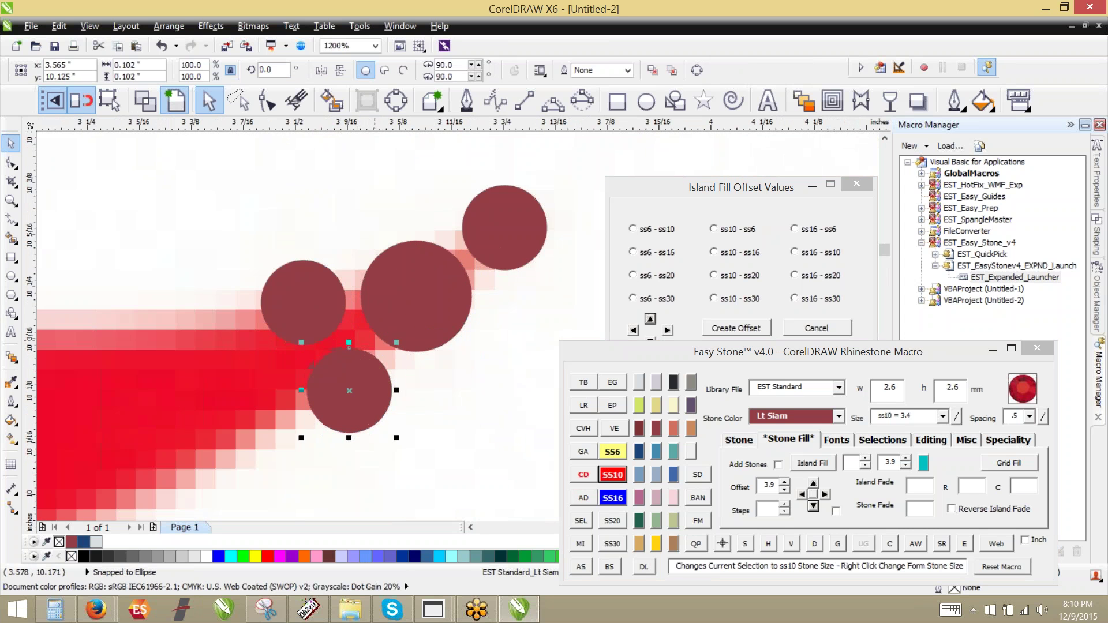
Place two copies of the ss10 stone inward of the right end's ss6 pair, one on each edge of the swoosh.
drag(417, 296, 252, 444)
right_click(252, 445)
drag(252, 445, 196, 329)
right_click(195, 329)
scroll(425, 262, down, 1)
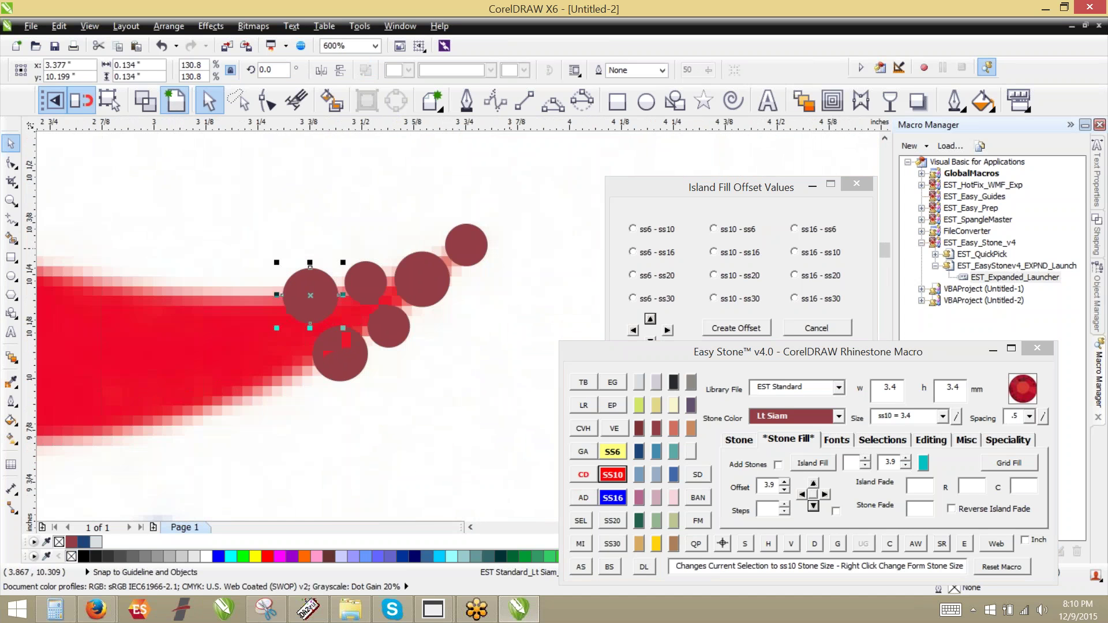
click(484, 268)
scroll(484, 267, down, 3)
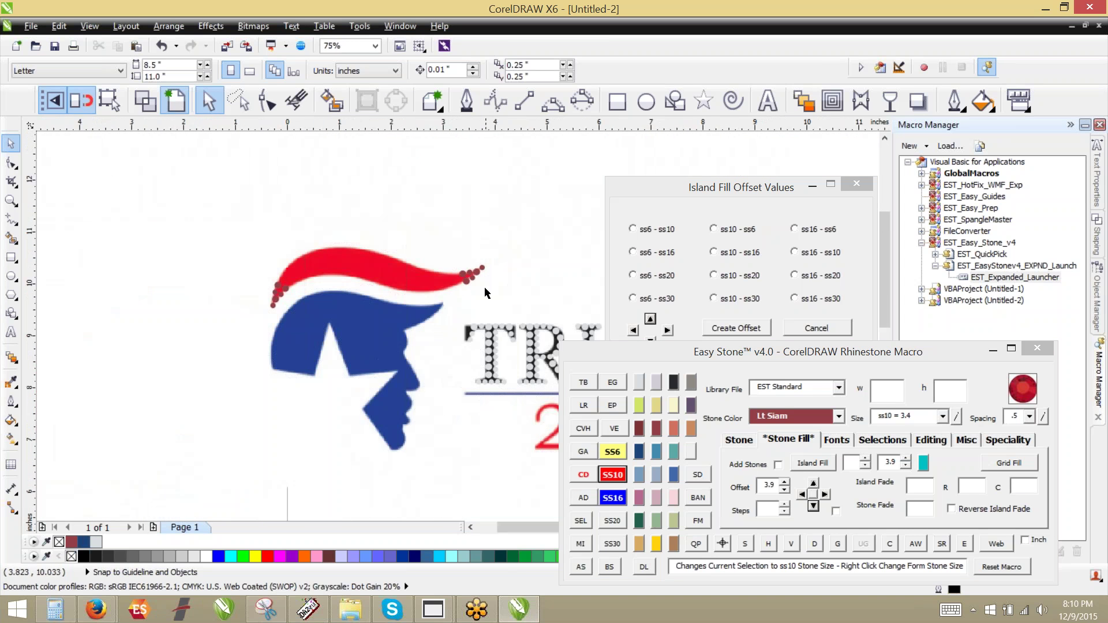
Generate a row of ss10 stones between the two lower-edge ss10 stones at the swoosh's left and right ends.
scroll(427, 299, up, 1)
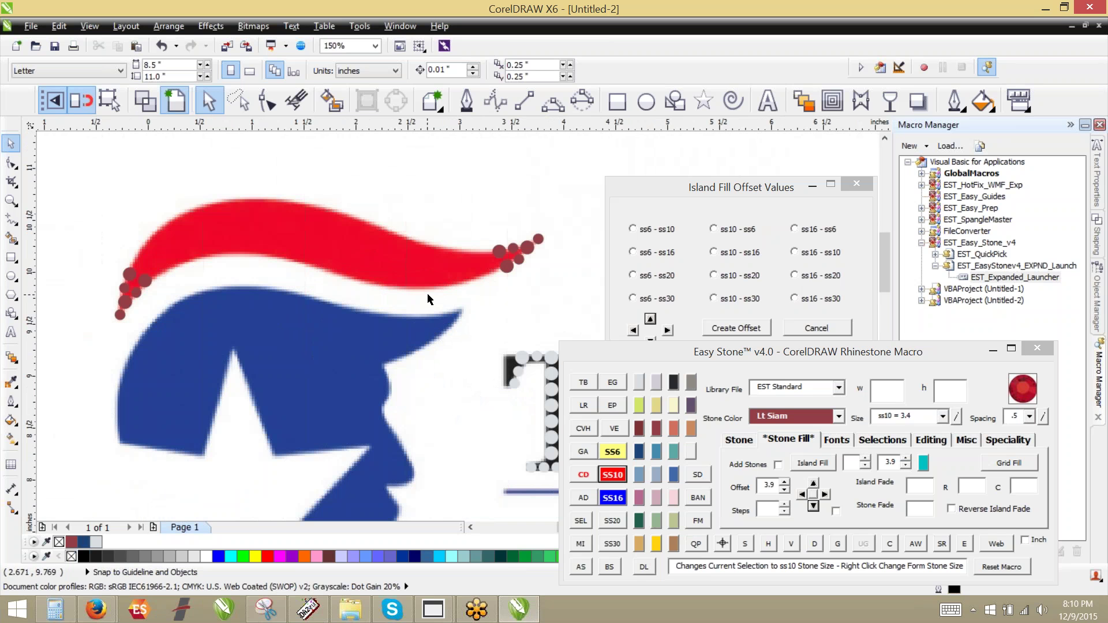
click(511, 275)
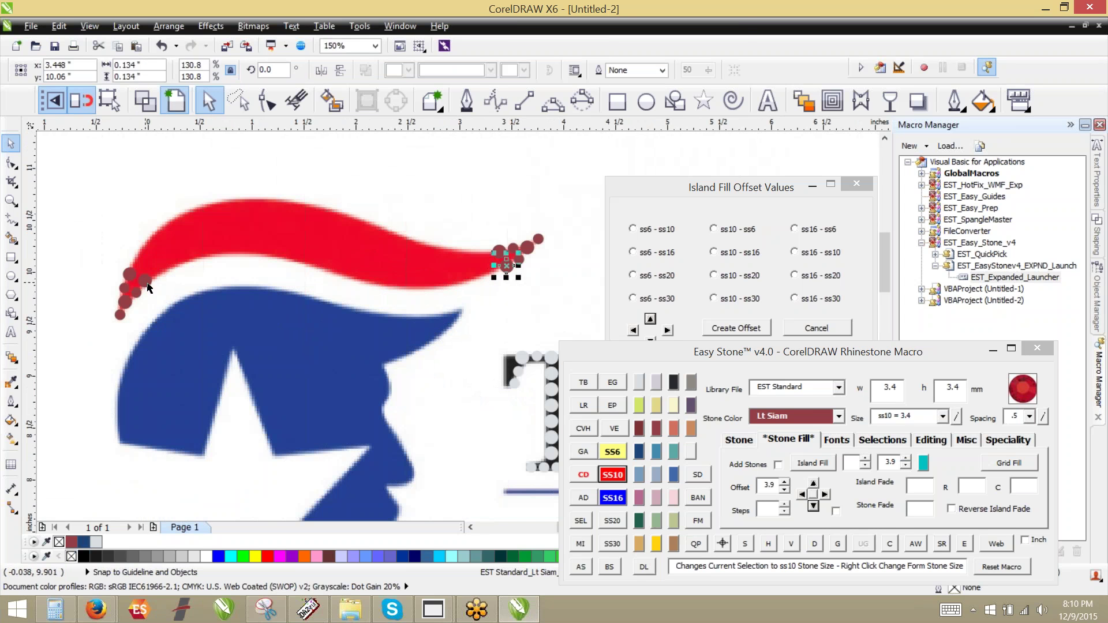
shift+click(147, 283)
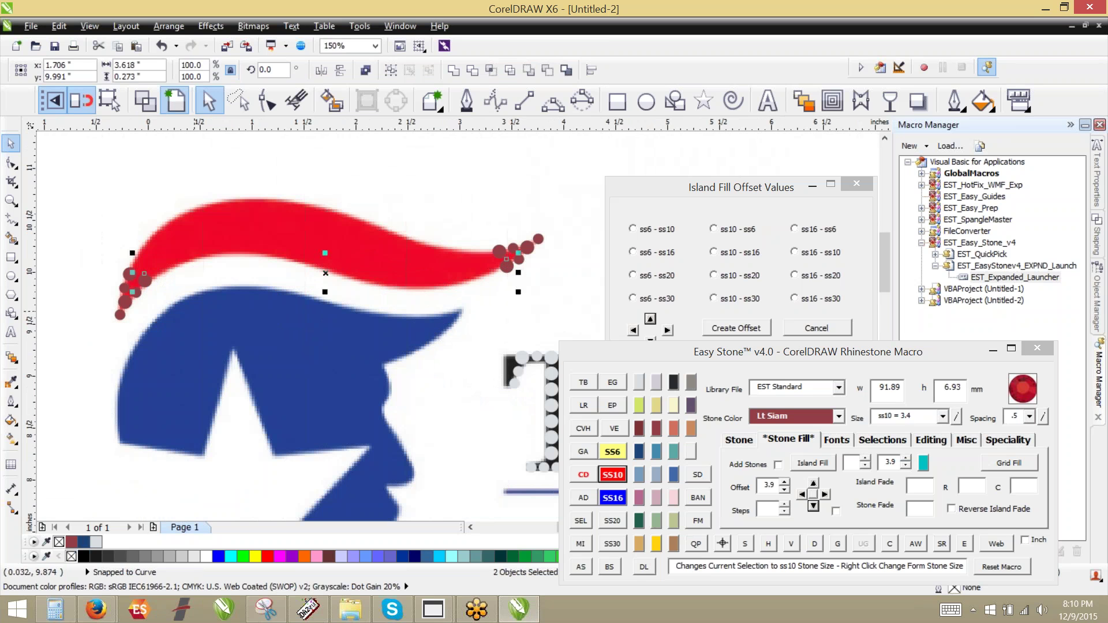
click(581, 568)
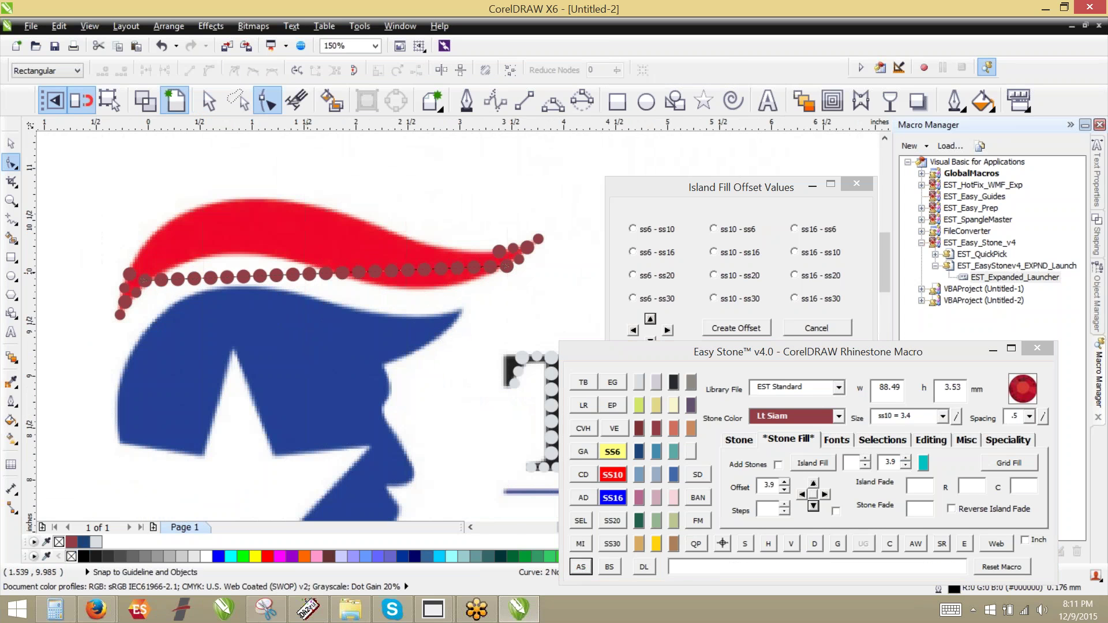
Bend the path of the new stone row so it follows the S-curve of the red swoosh's lower edge.
drag(307, 273, 292, 206)
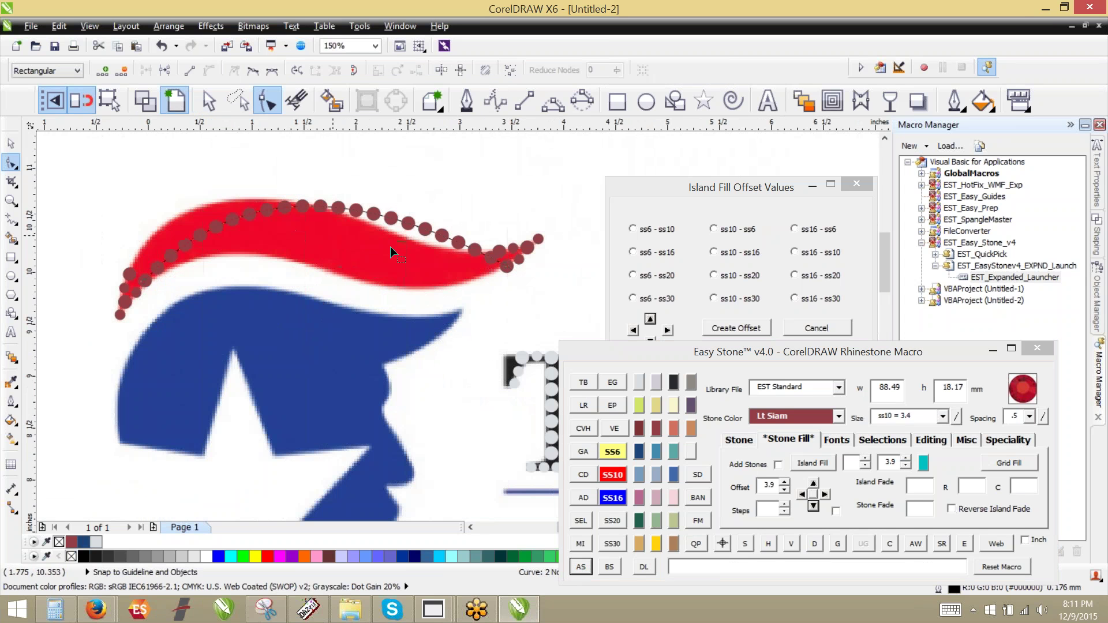
click(506, 267)
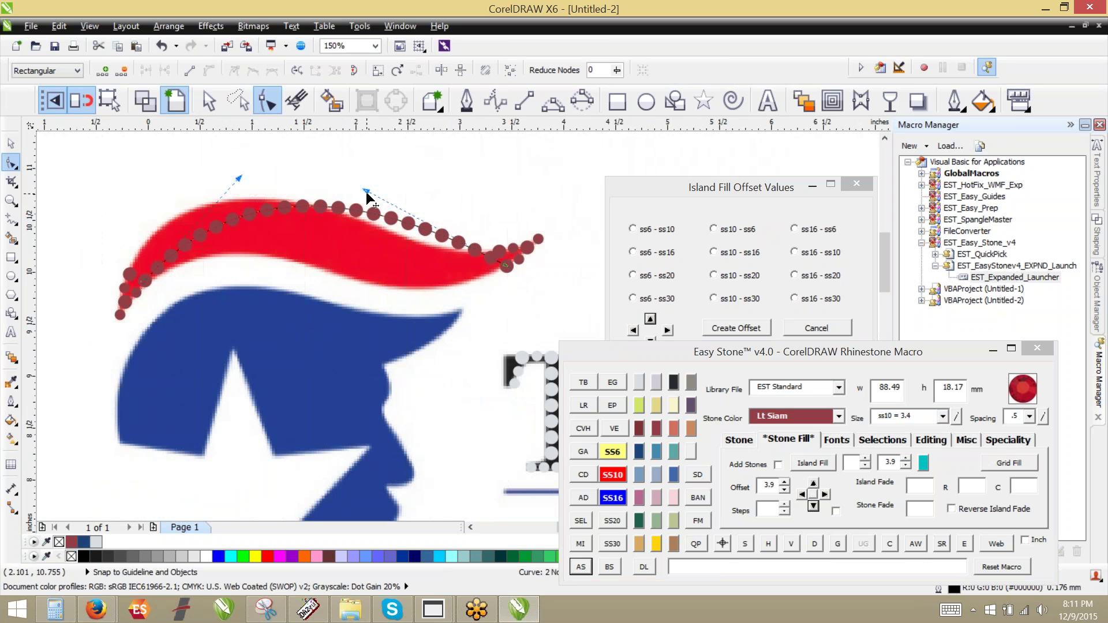
drag(366, 191, 326, 333)
drag(238, 175, 274, 195)
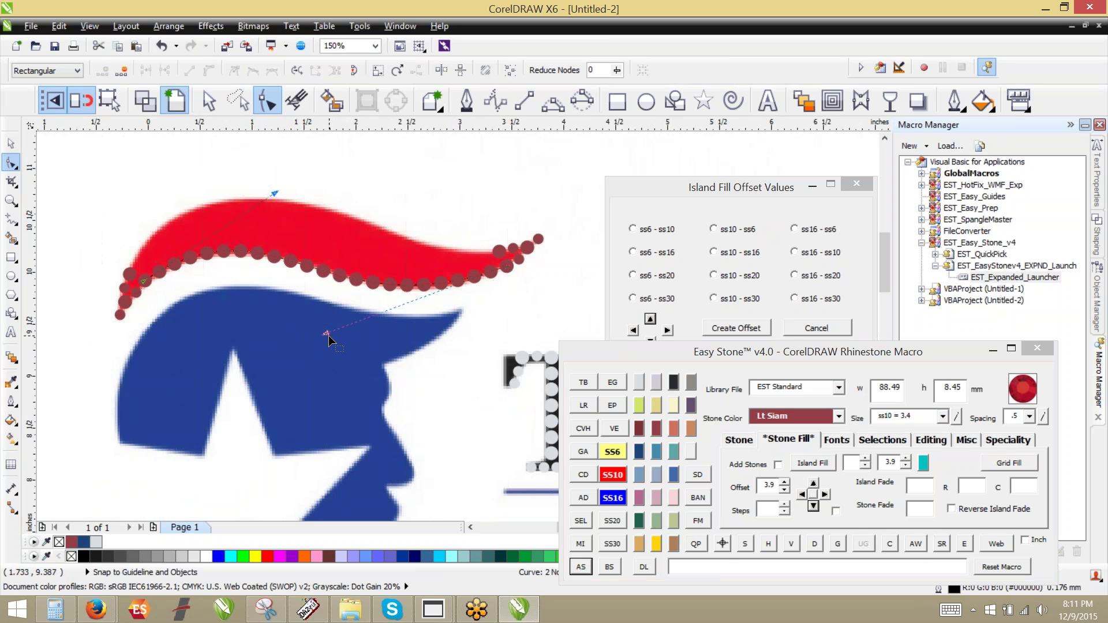
drag(327, 333, 343, 331)
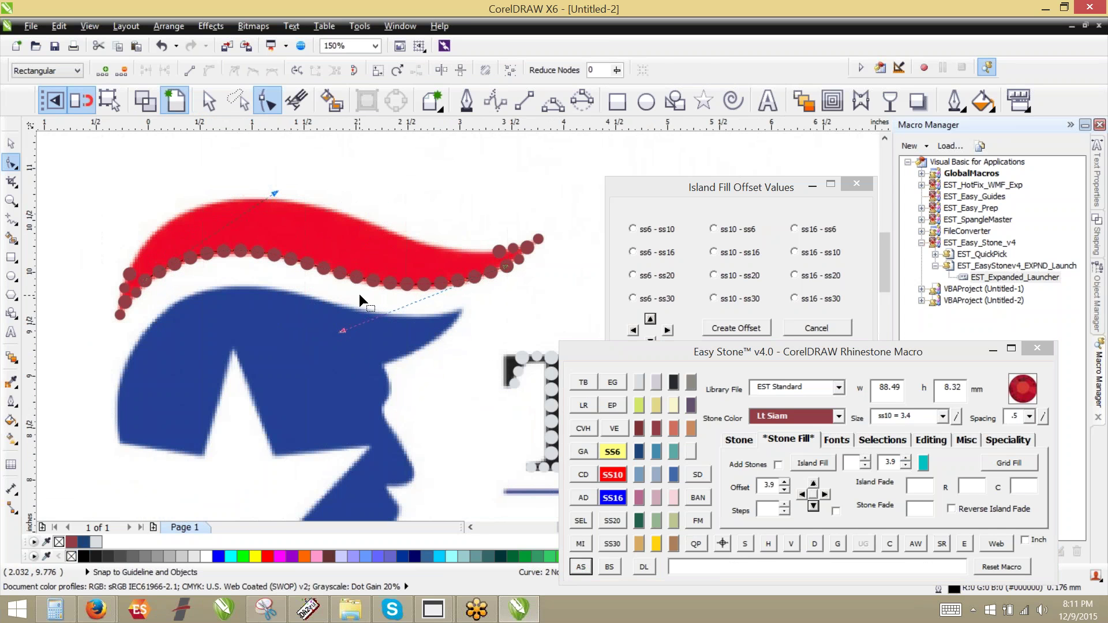
Adjust the lower-edge row's stone spacing automatically and break the blend apart into individual stones.
key(space)
click(322, 273)
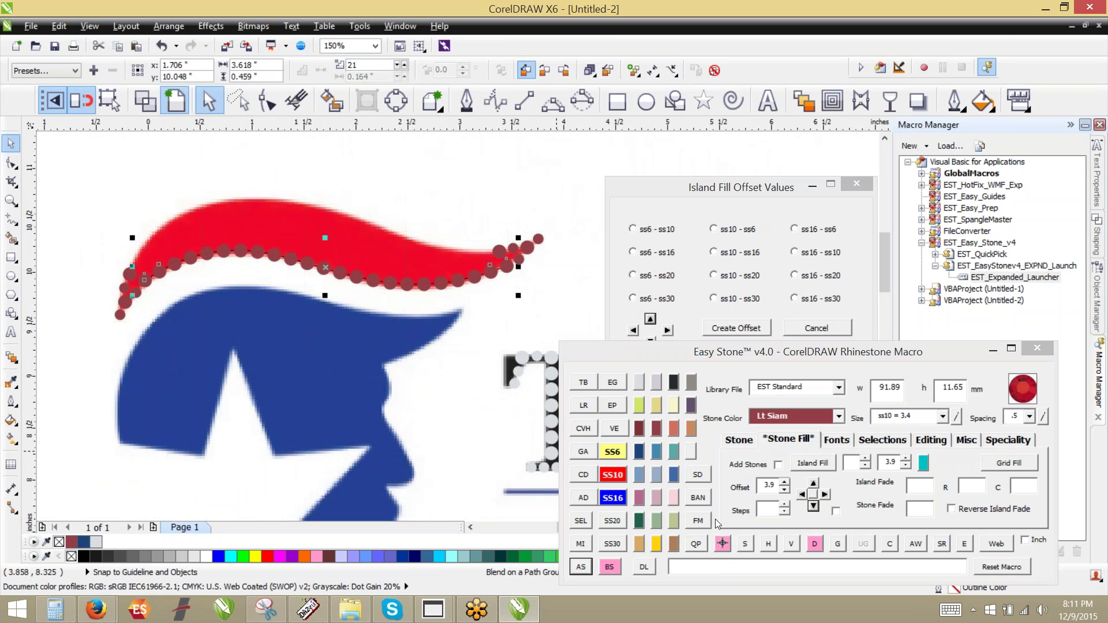
click(723, 545)
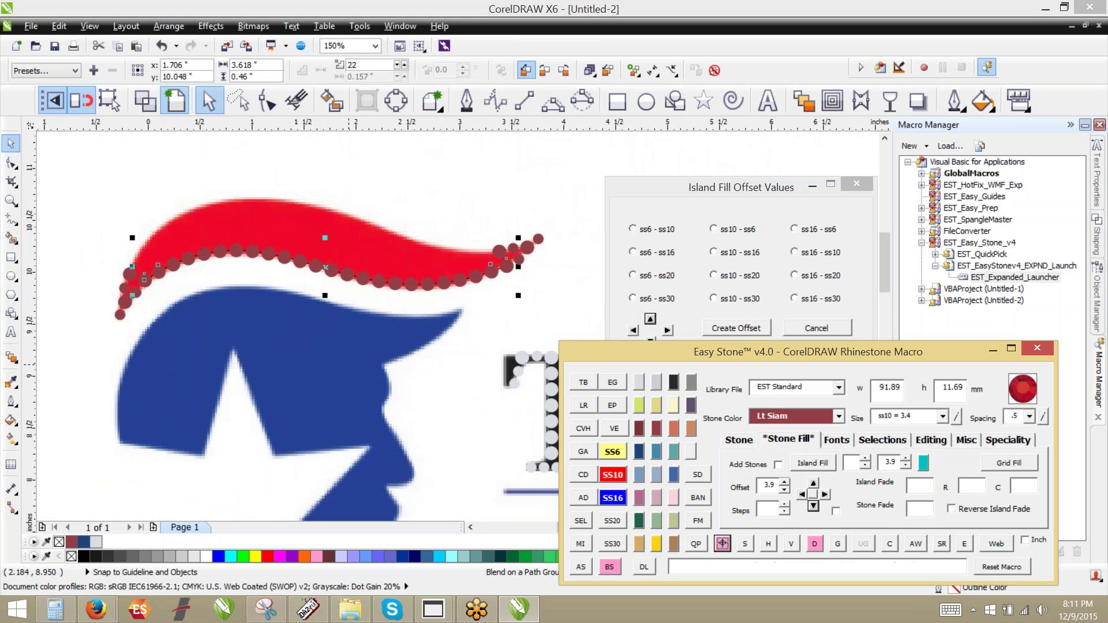
click(812, 543)
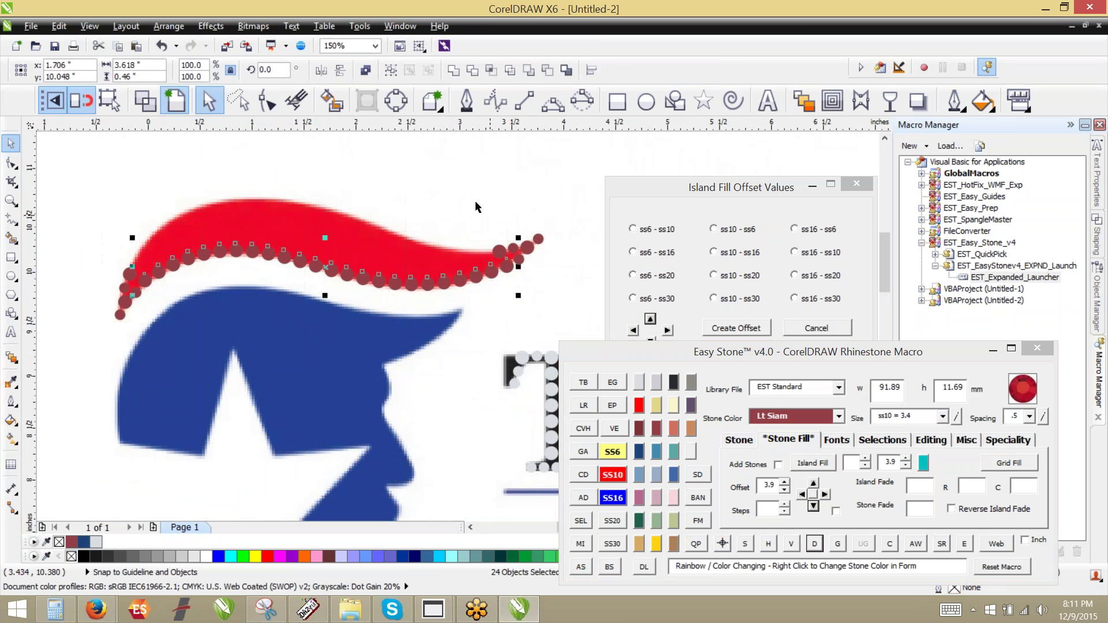
Generate a row of ss10 stones between the two upper-edge ss10 stones at the swoosh's left and right ends.
click(127, 274)
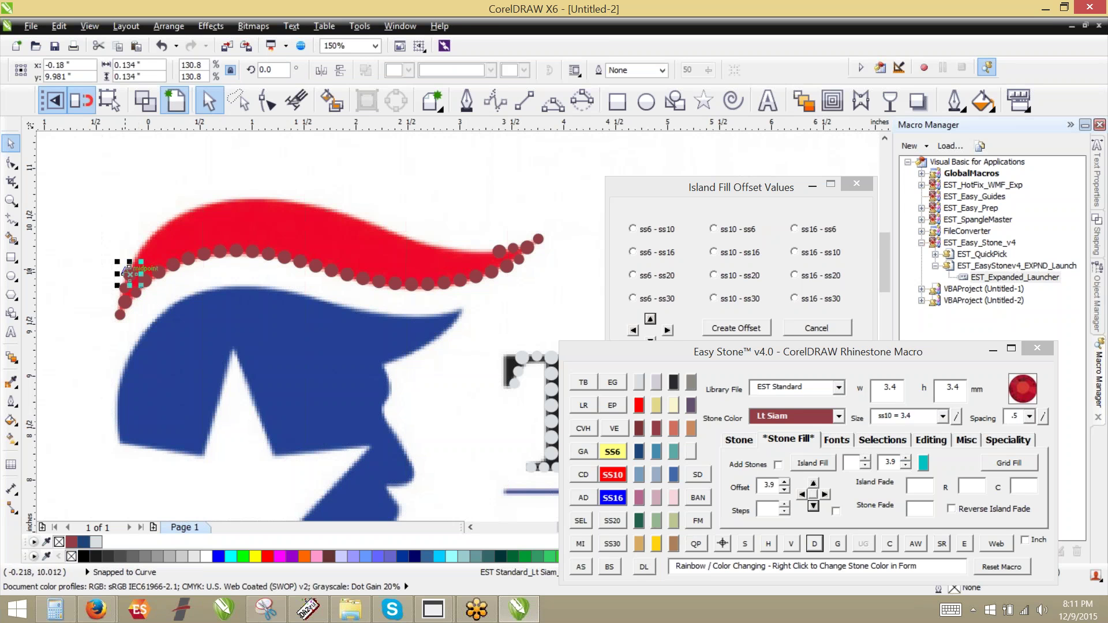
shift+click(497, 254)
click(172, 185)
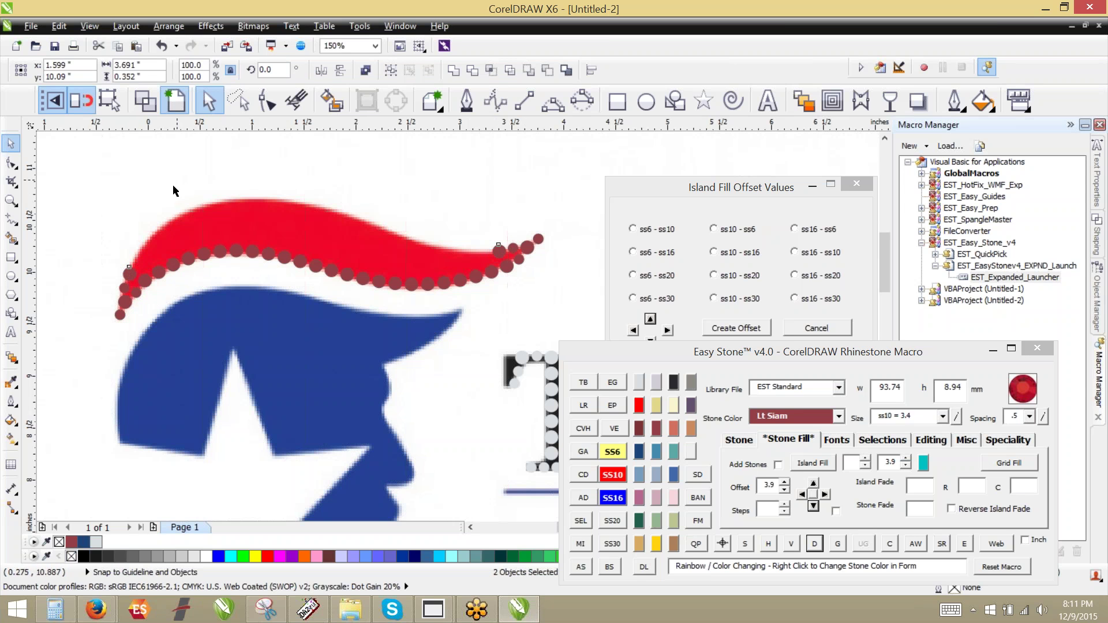
click(129, 269)
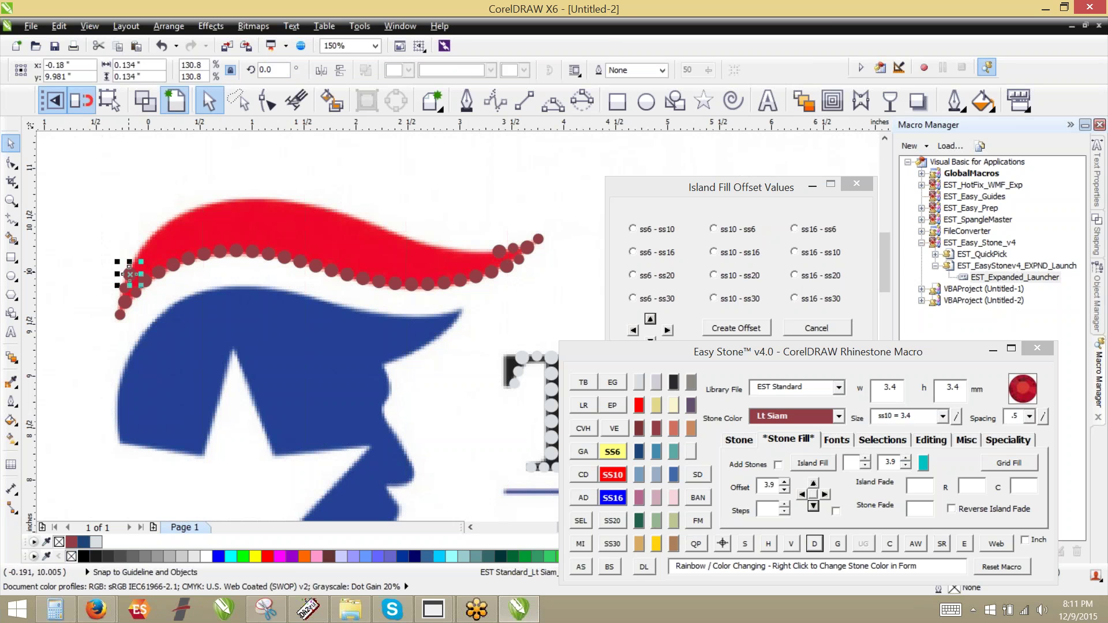
shift+click(500, 248)
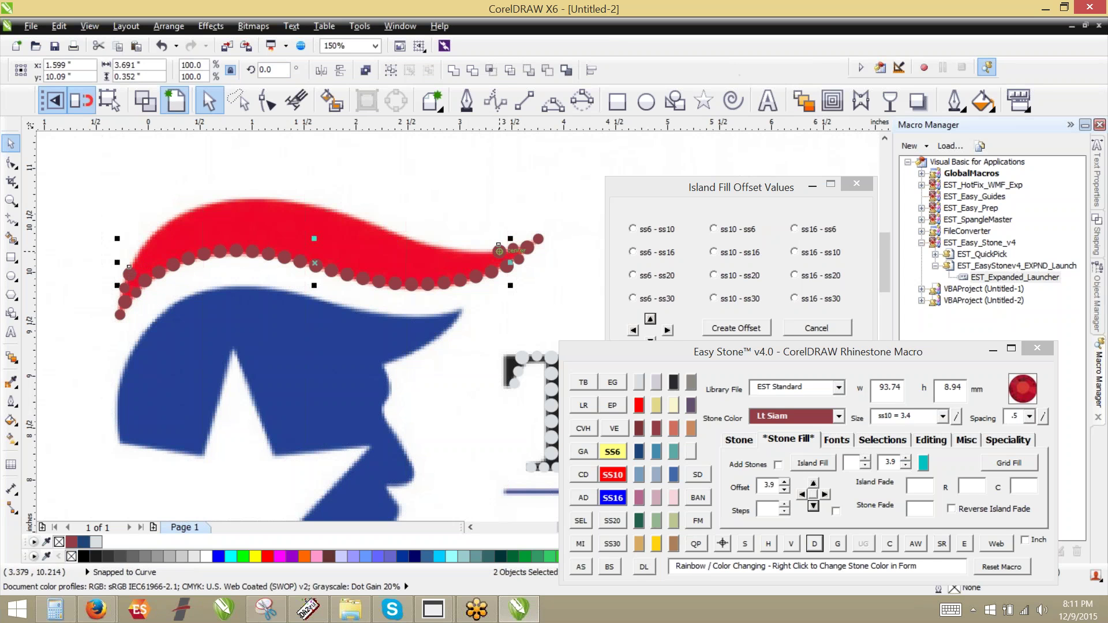
click(581, 567)
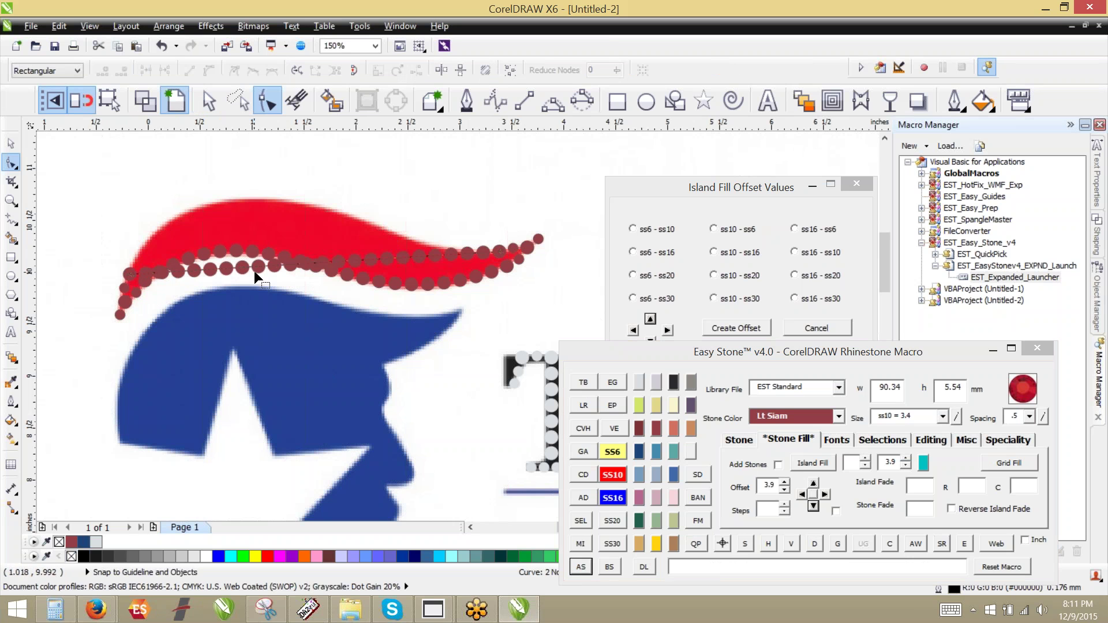
Bend the path of the new stone row so it follows the S-curve of the red swoosh's upper edge.
drag(258, 266, 222, 206)
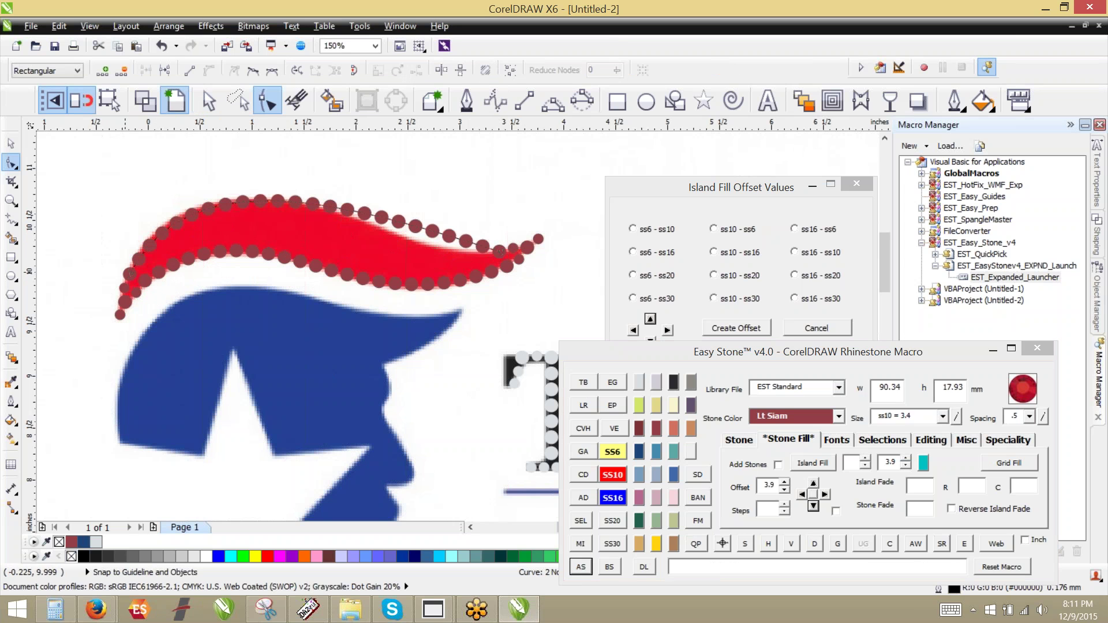
click(500, 254)
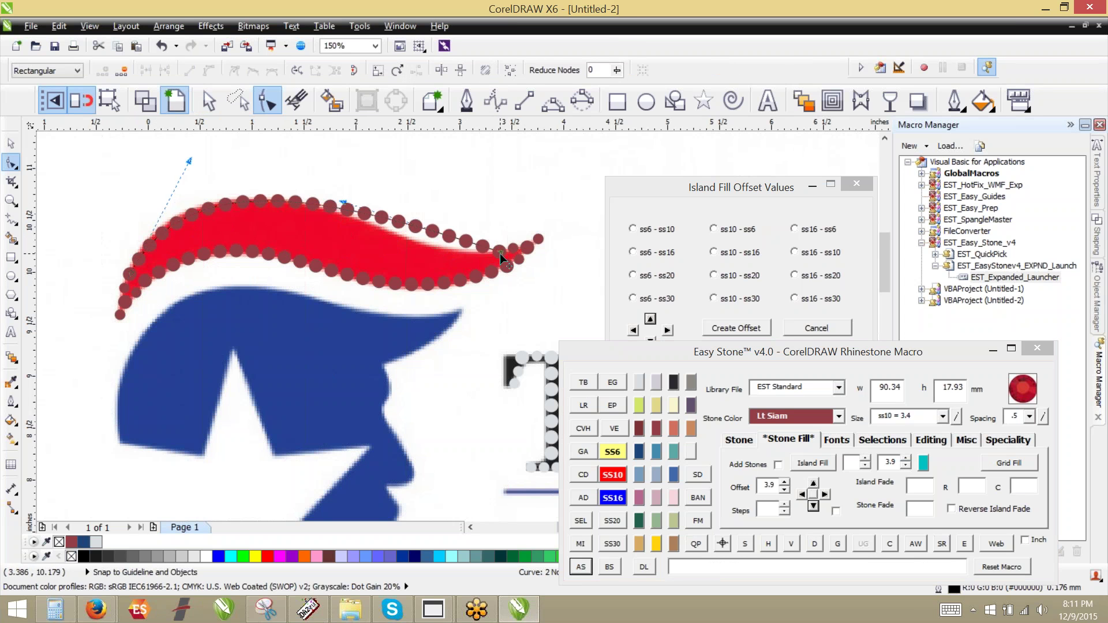
drag(344, 202, 442, 258)
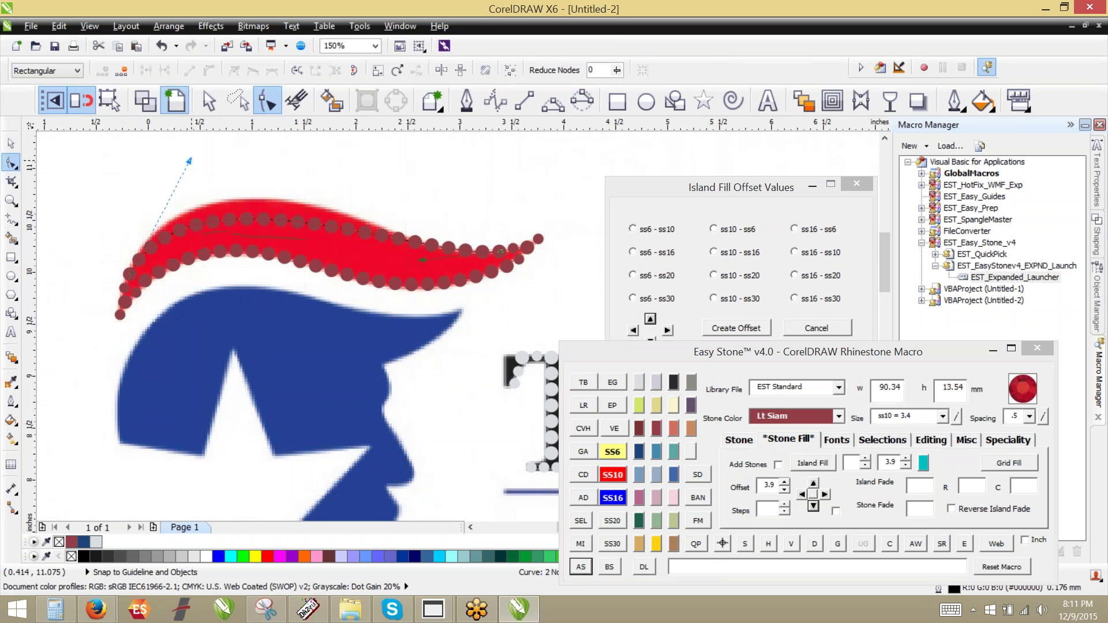
mouse_move(189, 160)
mouse_down()
mouse_move(220, 130)
mouse_move(208, 169)
mouse_up()
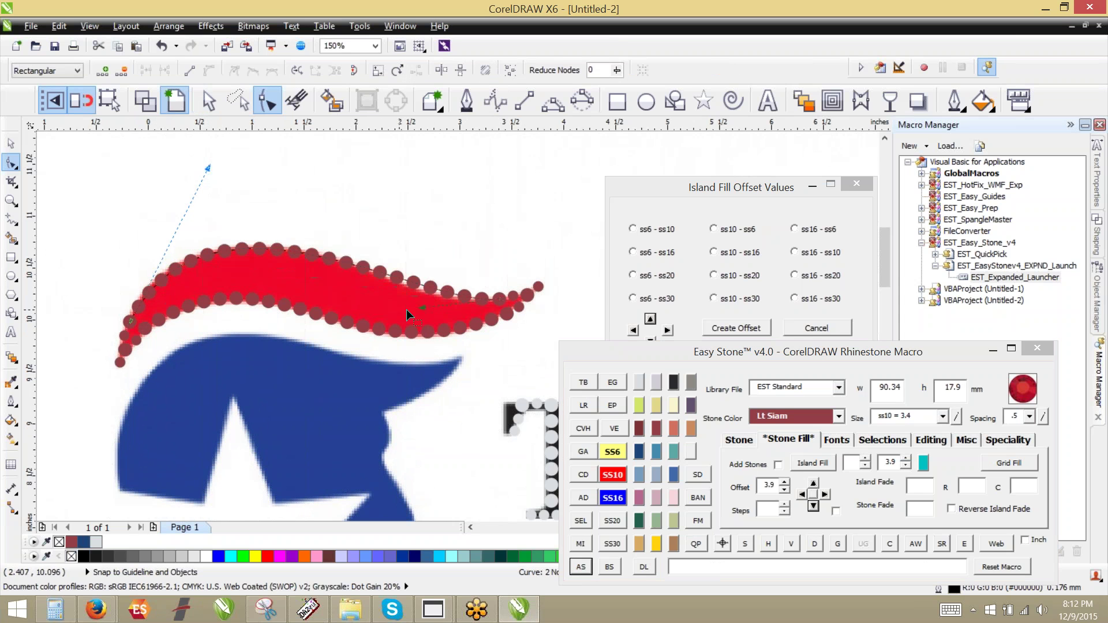
drag(421, 309, 423, 319)
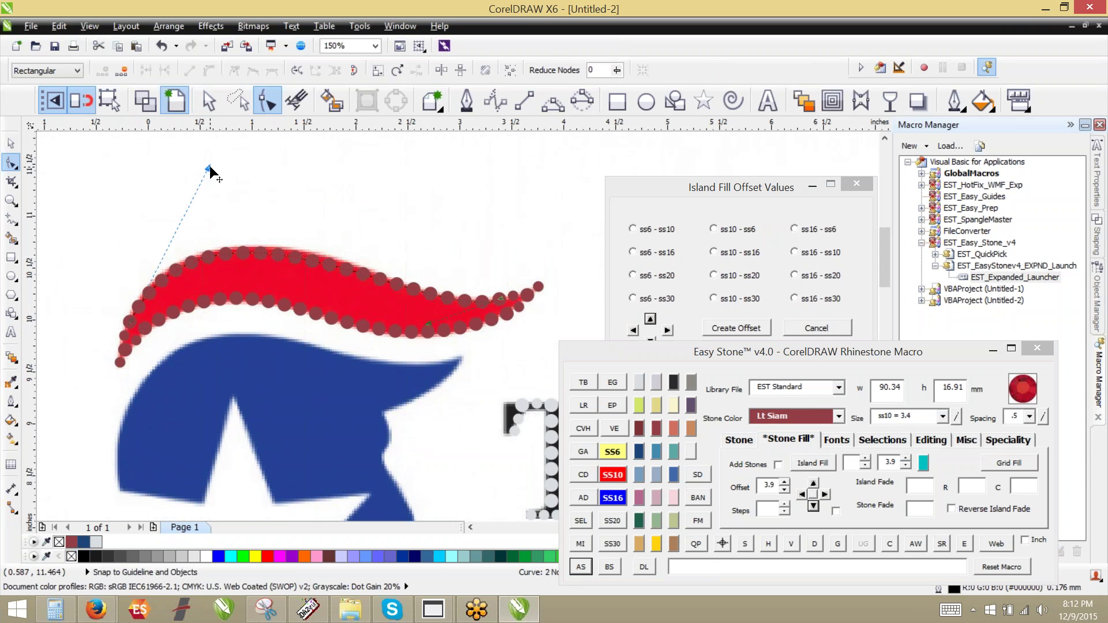
drag(209, 168, 224, 154)
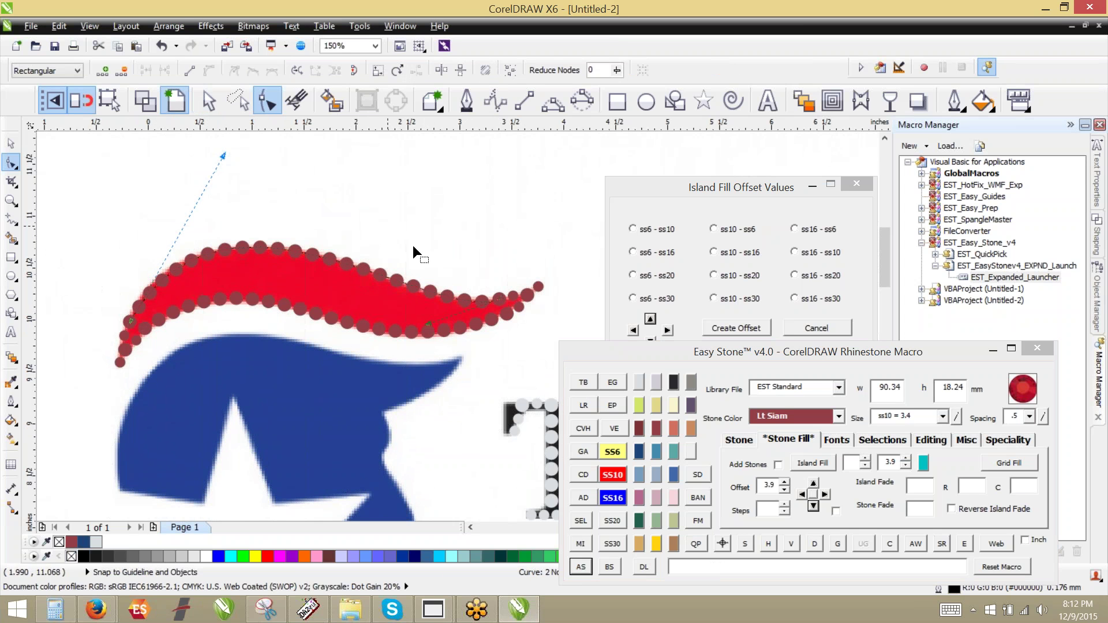
Set the upper-edge stone row to 25 blend steps and break the blend apart into individual stones.
key(space)
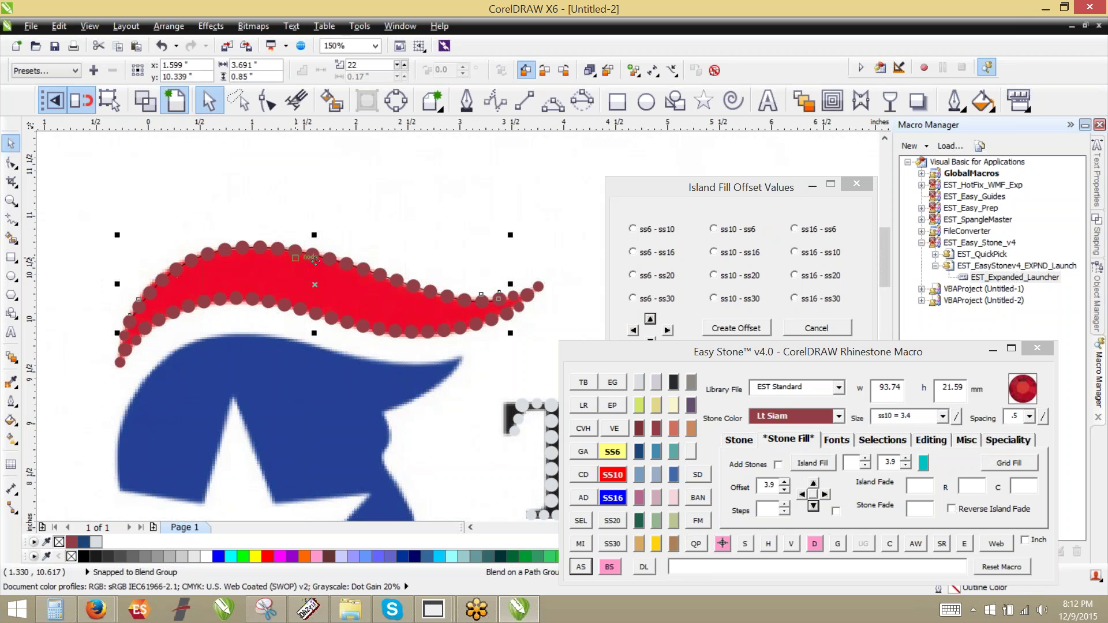
click(722, 543)
click(722, 544)
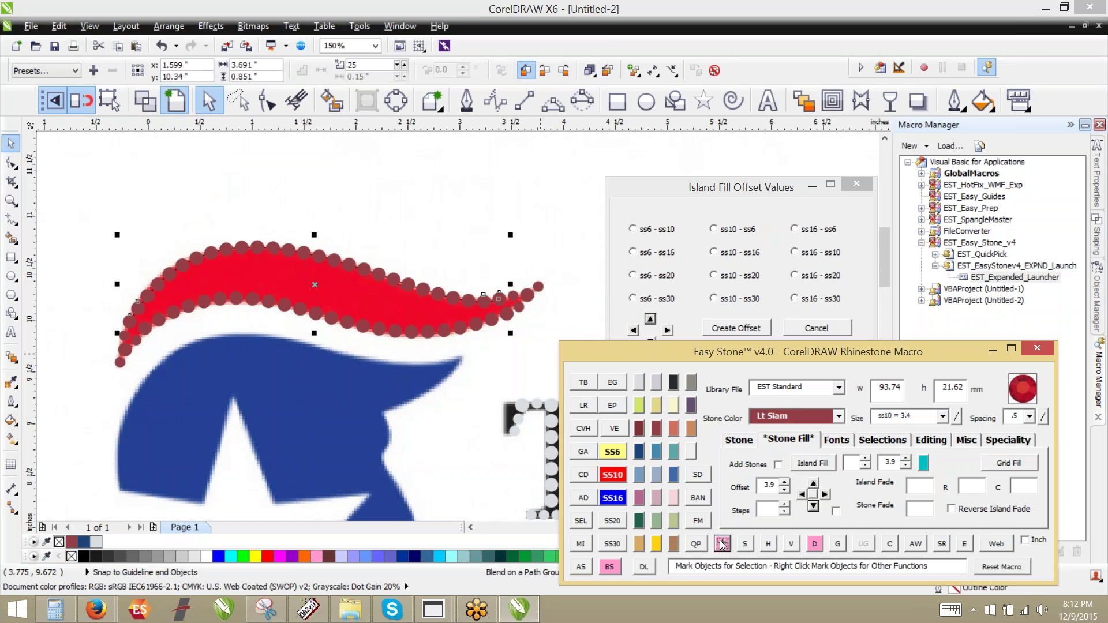
click(722, 543)
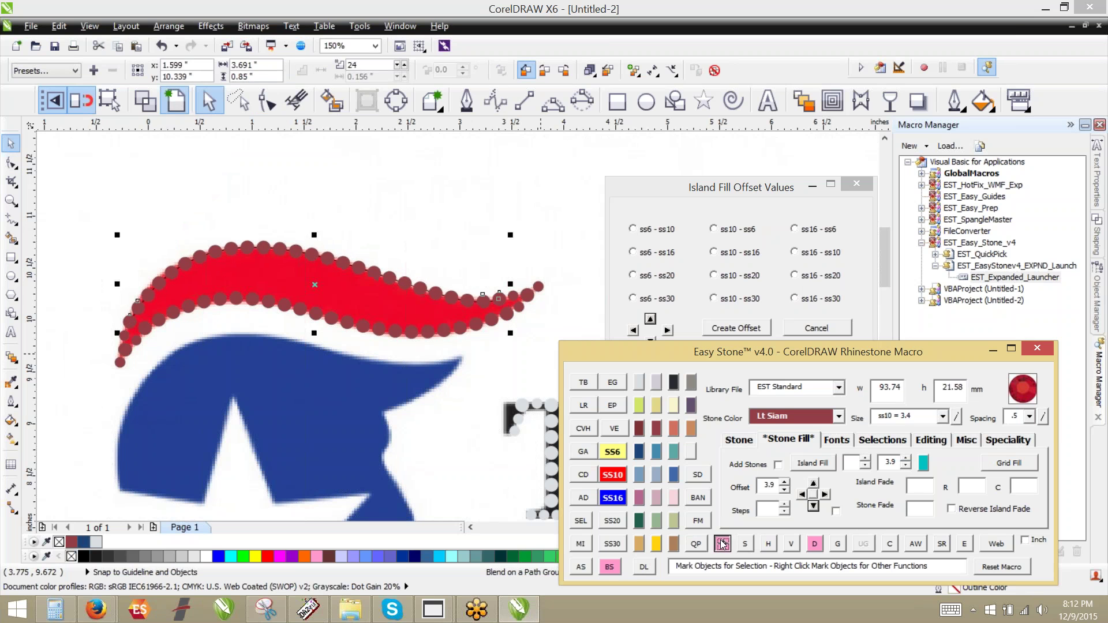
click(722, 544)
key(Down)
key(Up)
key(Up)
key(Up)
key(Up)
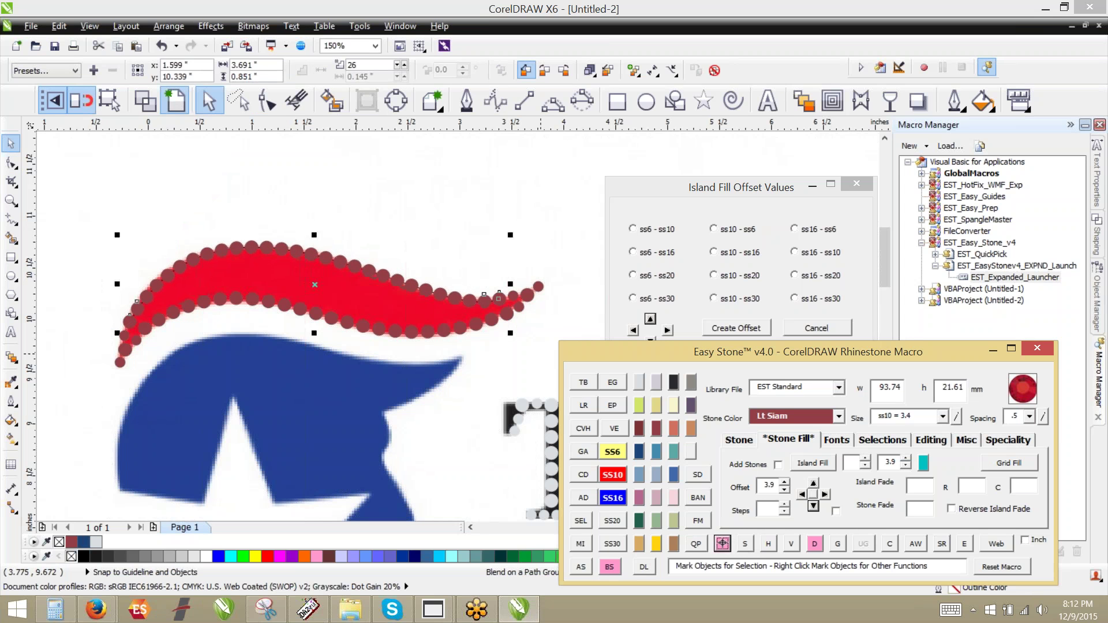
key(Up)
key(Up)
key(Up)
key(Up)
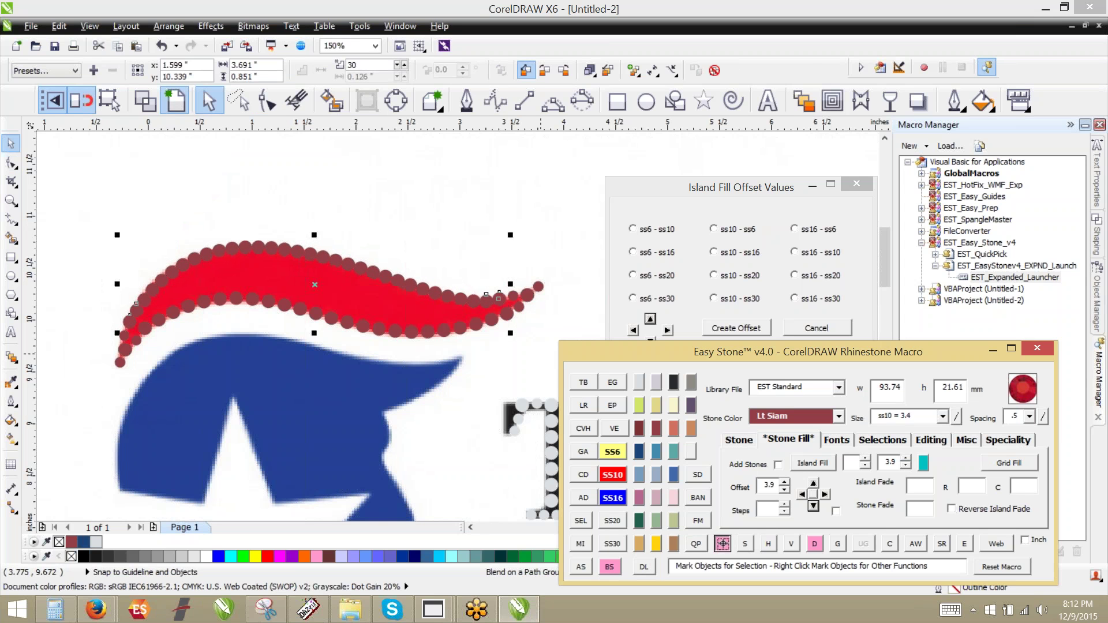
key(Down)
key(Down)
key(Down)
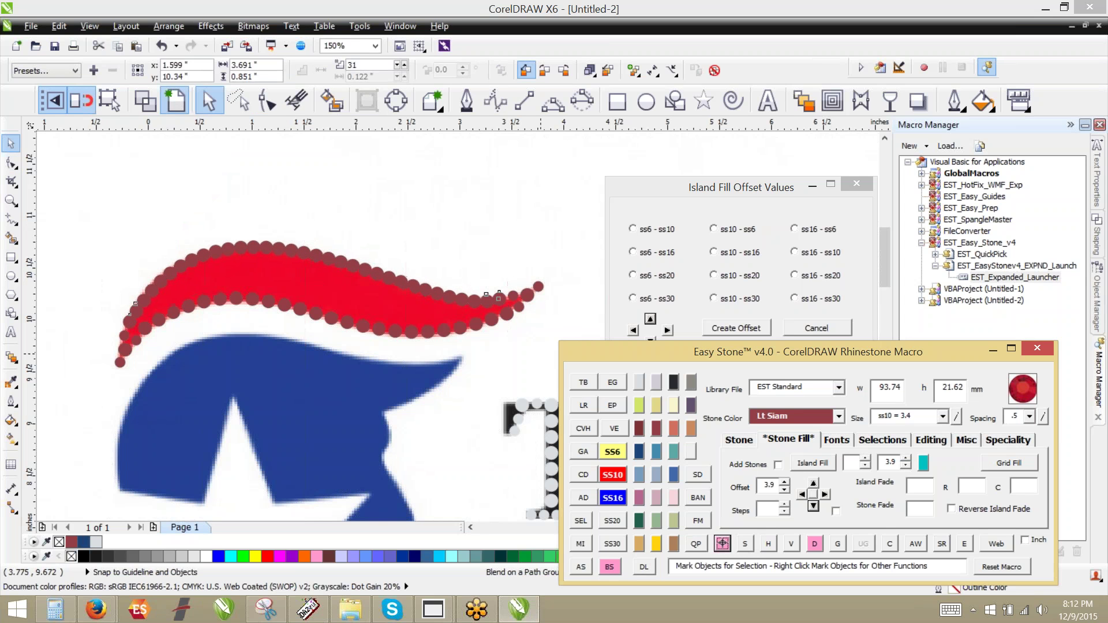
key(Down)
key(Down)
key(Down)
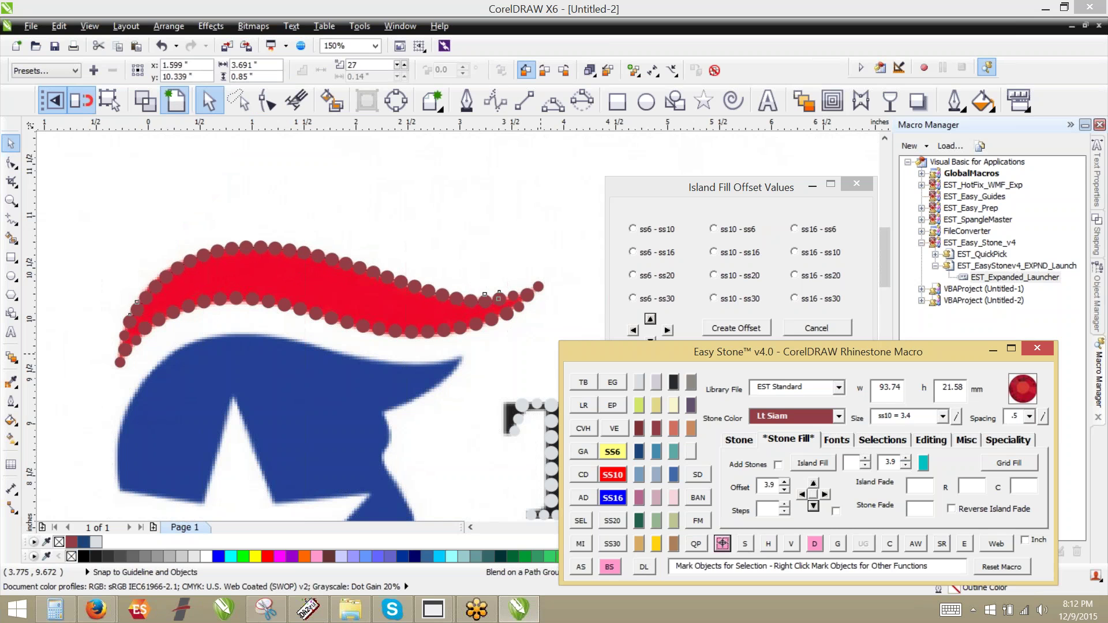
key(Down)
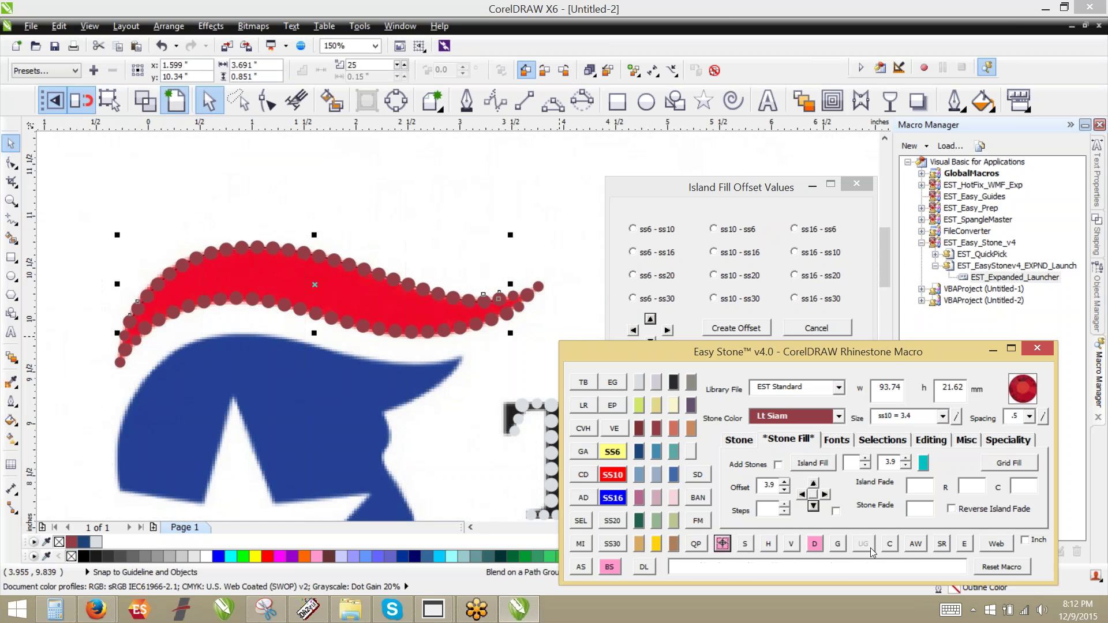
click(814, 545)
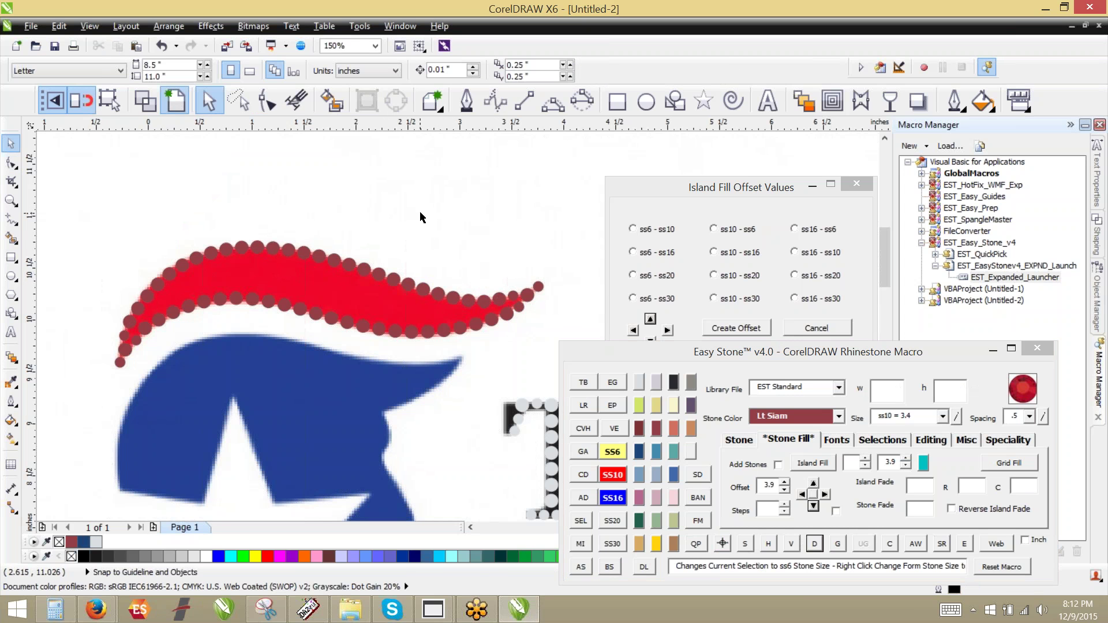
Place two copies of the ss6 stone one after another between the edge rows, inside the swoosh's narrow left end.
scroll(420, 213, down, 1)
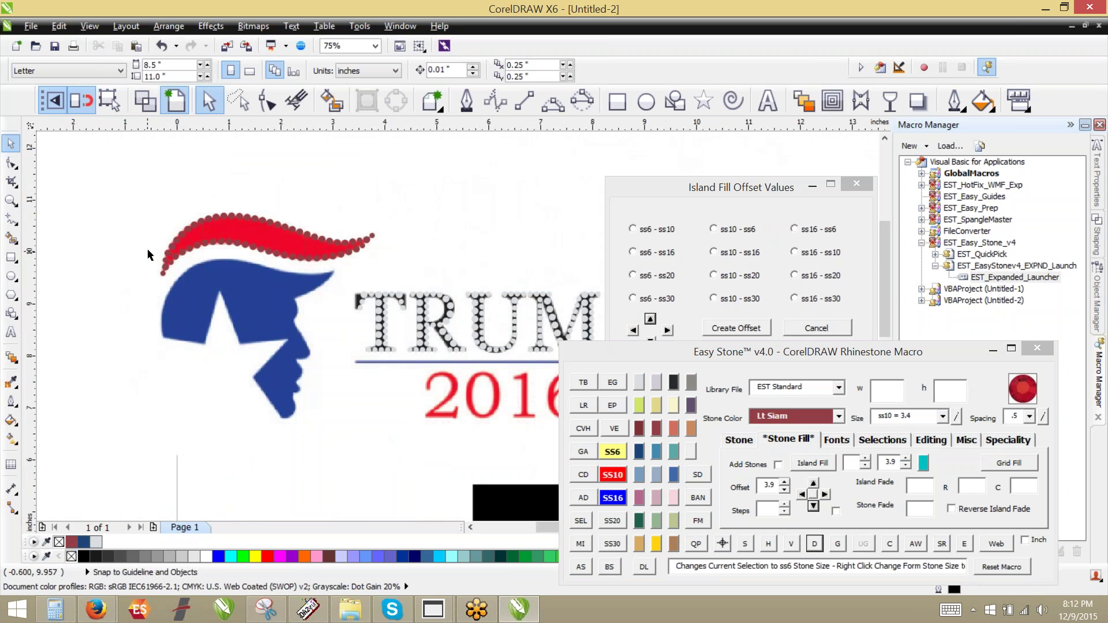
scroll(162, 227, up, 1)
scroll(167, 231, up, 2)
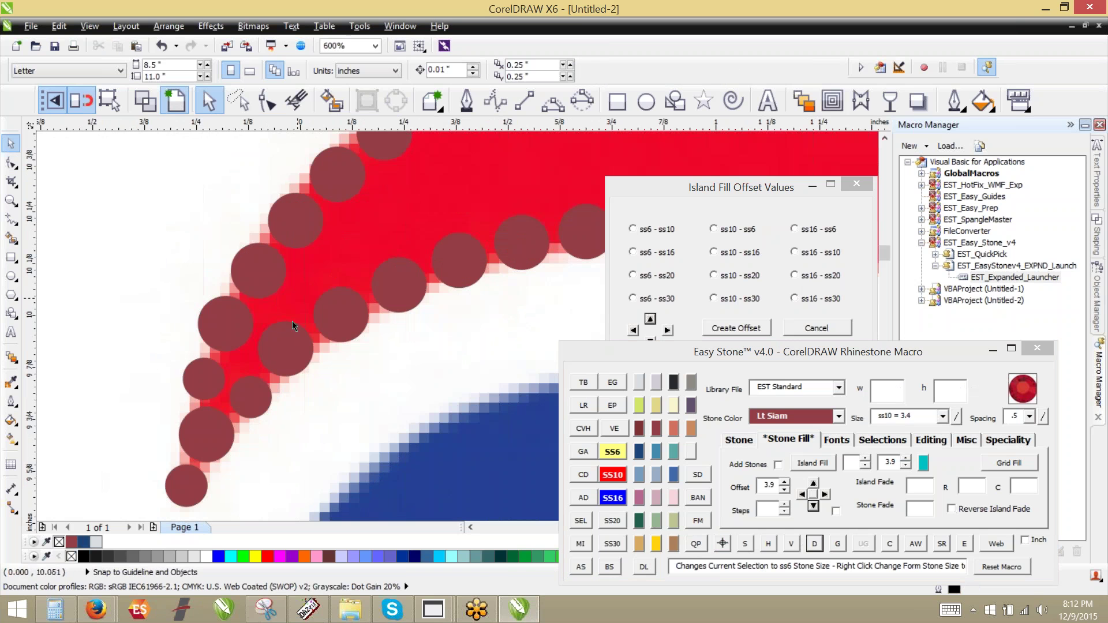
drag(250, 397, 283, 268)
right_click(297, 290)
scroll(338, 300, up, 1)
scroll(270, 258, up, 1)
scroll(321, 258, down, 1)
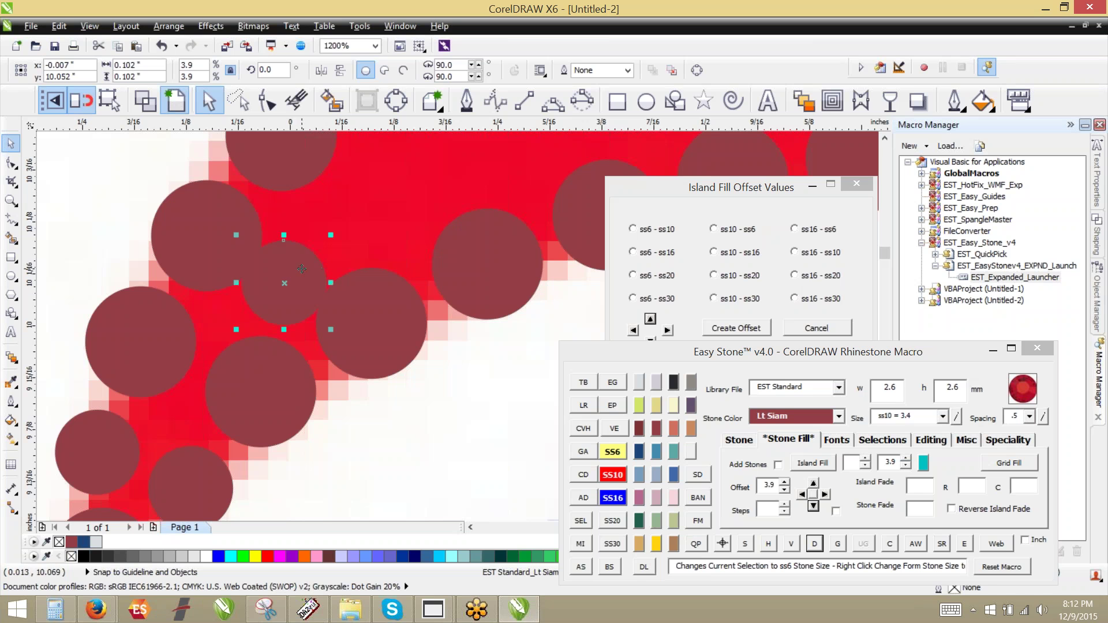
drag(278, 286, 280, 283)
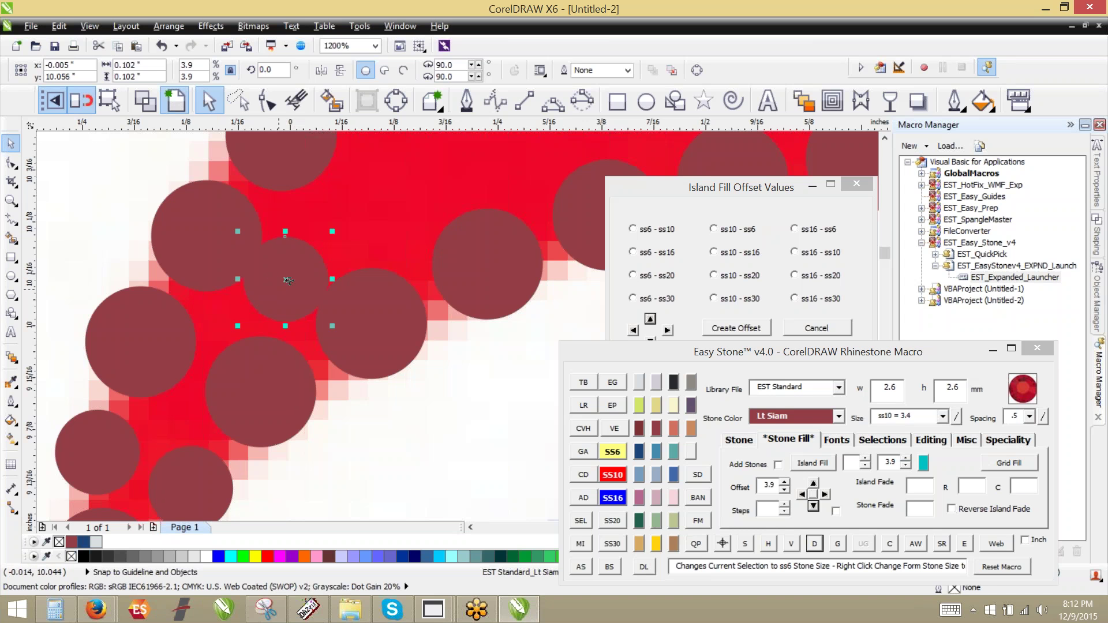
drag(289, 281, 373, 205)
right_click(374, 206)
scroll(277, 319, down, 1)
scroll(345, 223, up, 1)
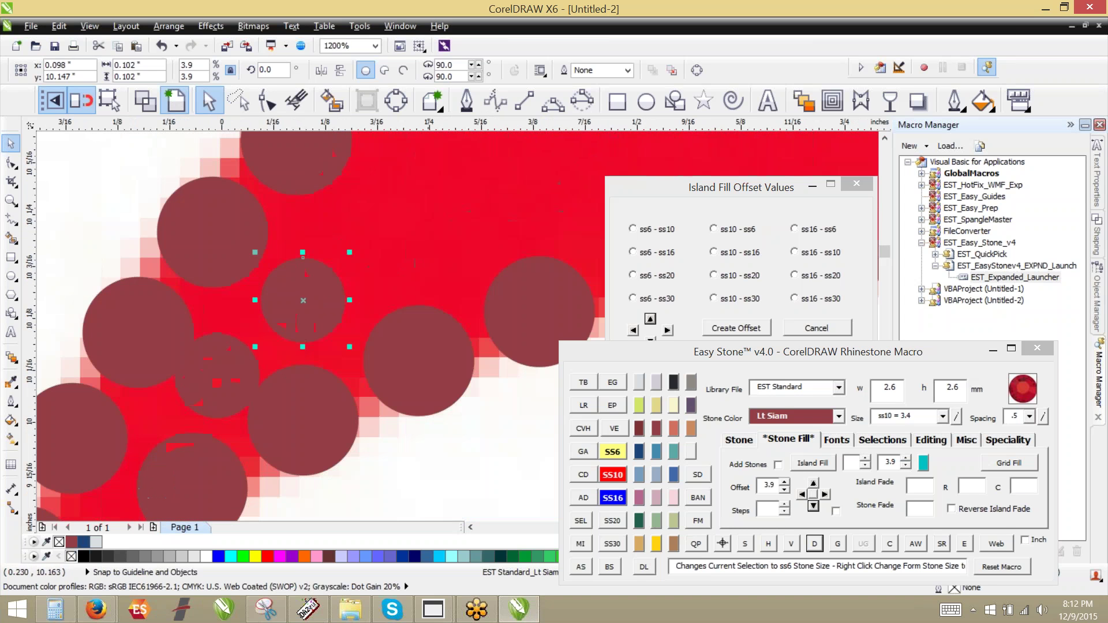
Copy a lower-edge ss10 stone into the swoosh's interior, just inward of the second ss6 filler stone.
drag(422, 367, 403, 230)
right_click(403, 230)
scroll(224, 280, down, 1)
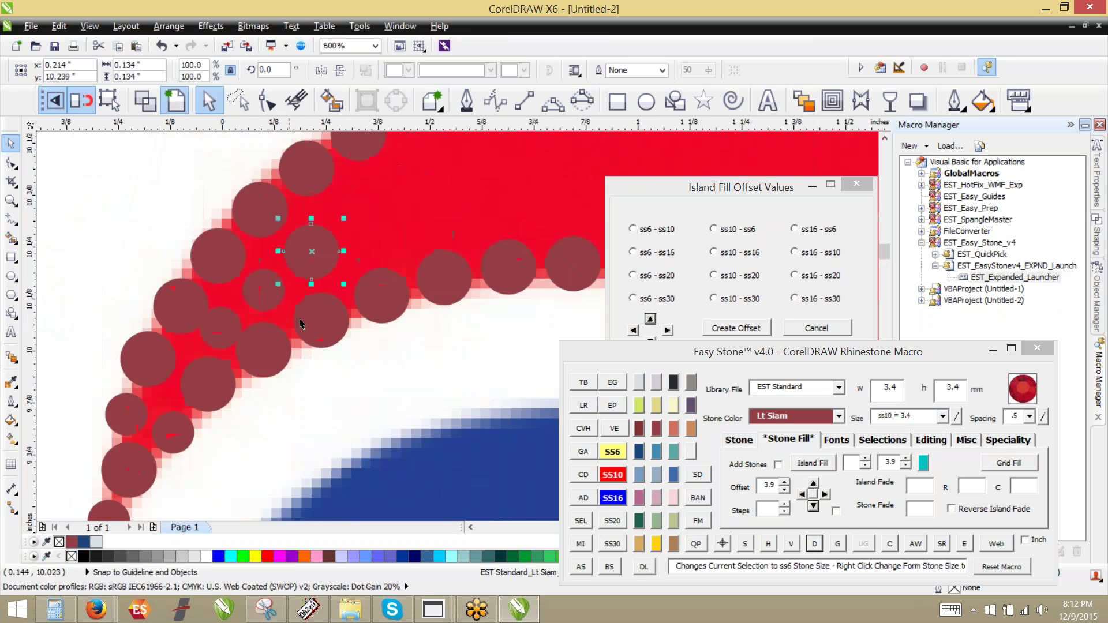
scroll(344, 238, up, 1)
scroll(349, 344, down, 1)
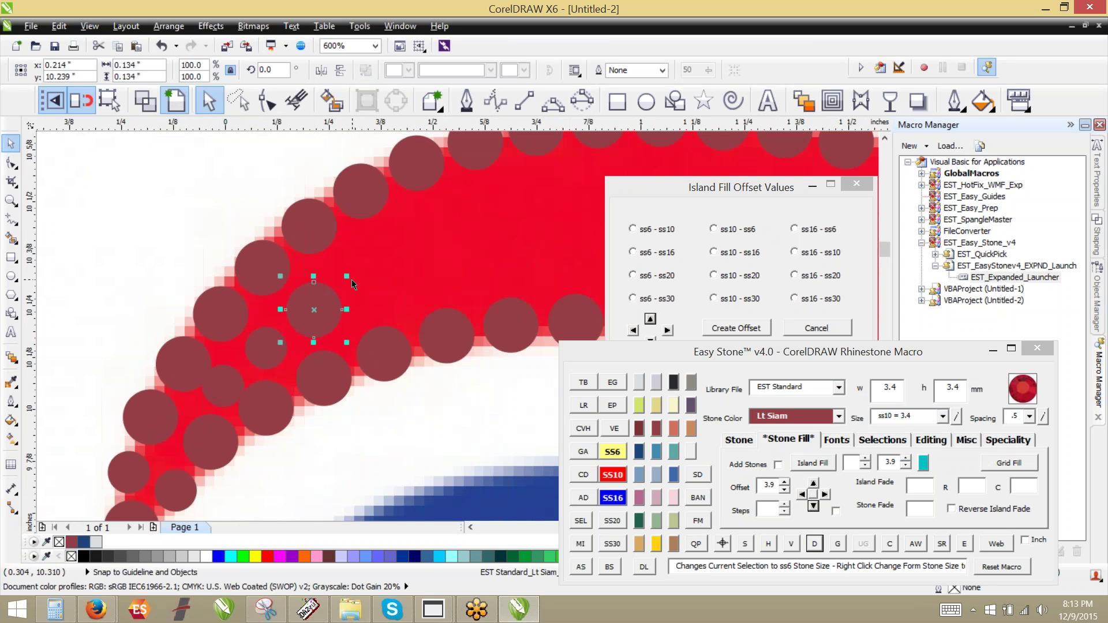
Place two copies of the ss6 stone, one above the other, on the inward side of the ss10 filler stone.
drag(234, 398, 380, 308)
scroll(400, 251, up, 2)
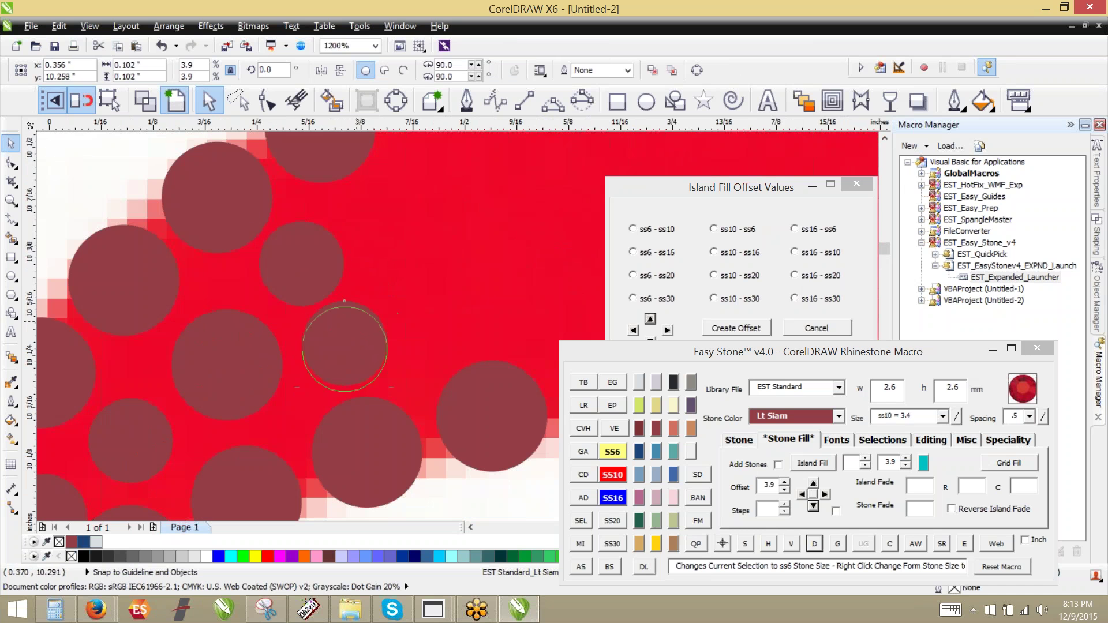
scroll(243, 338, down, 1)
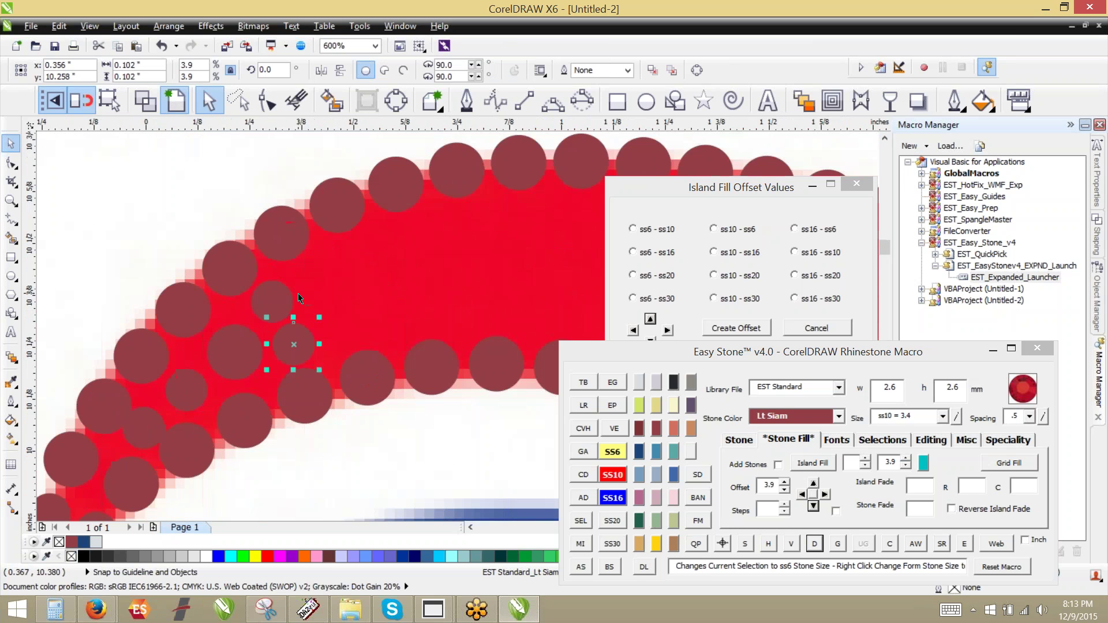
Try to move the two new ss6 stones farther inward and fit another ss10 stone between them and the existing filler.
scroll(298, 293, up, 1)
drag(254, 308, 314, 246)
scroll(157, 287, down, 1)
scroll(214, 297, up, 1)
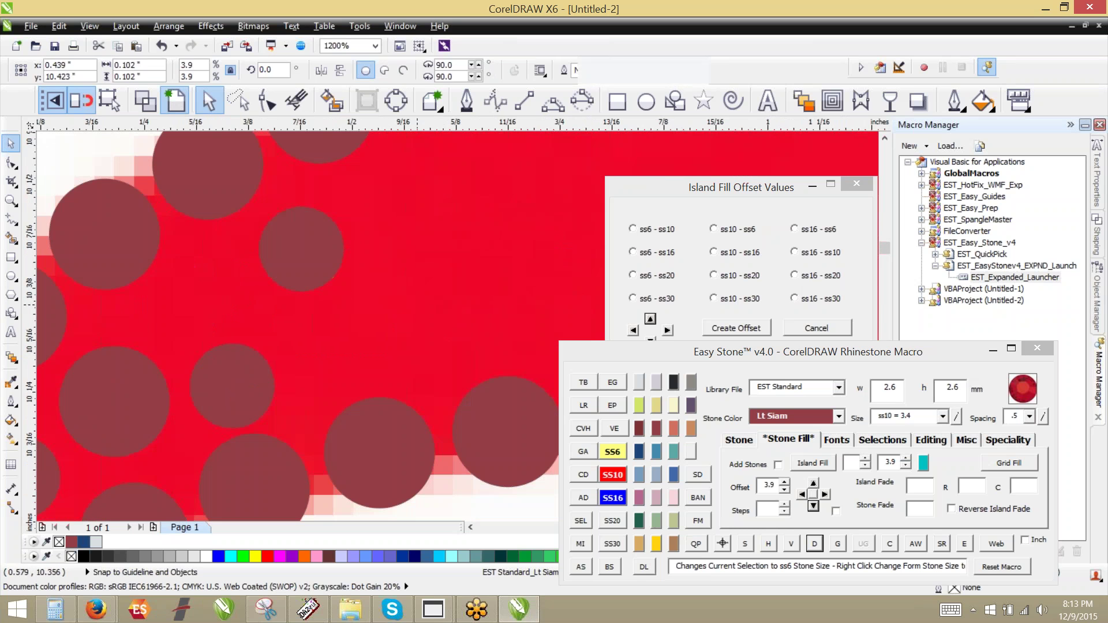
drag(242, 377, 432, 295)
drag(74, 387, 192, 320)
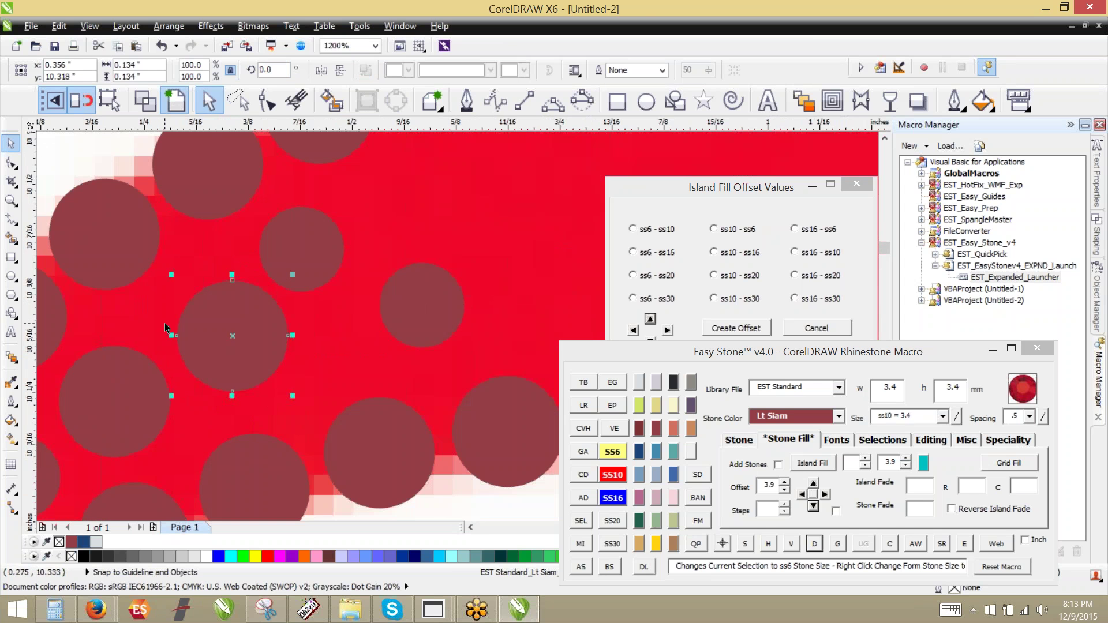
key(ctrl+z)
Move the two ss6 stones back beside the ss10 filler stone, forming a line between the upper and lower edge rows.
drag(306, 264, 191, 324)
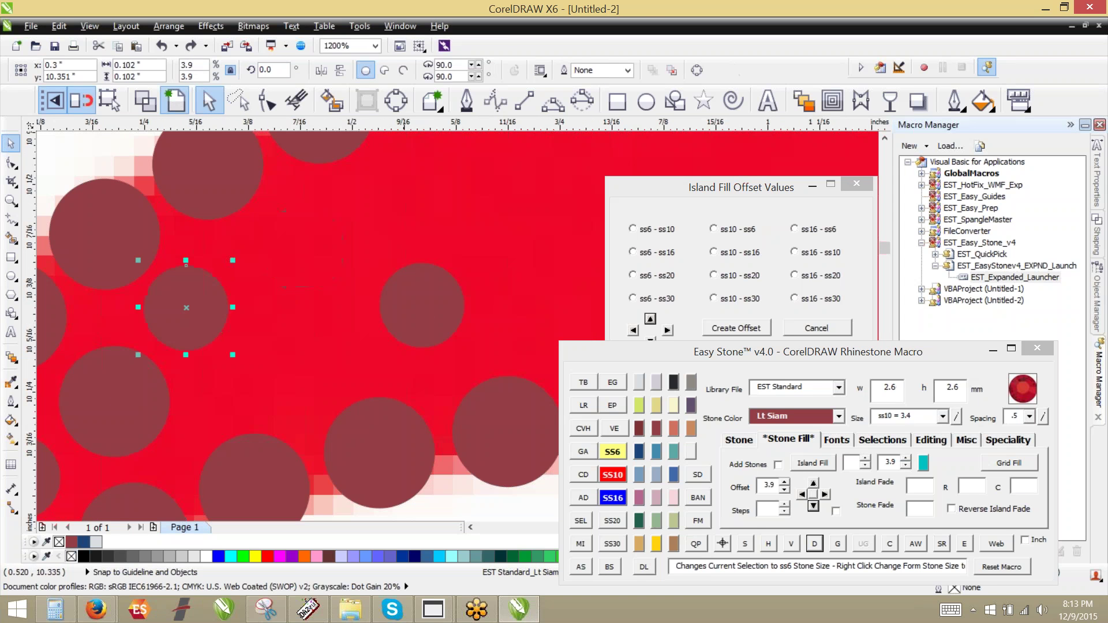
drag(425, 309, 230, 386)
drag(189, 314, 191, 308)
scroll(274, 221, down, 1)
Distribute the two ss6 filler stones evenly between the upper-edge and lower-edge ss10 stones at the ends of their line.
click(194, 244)
shift+click(218, 259)
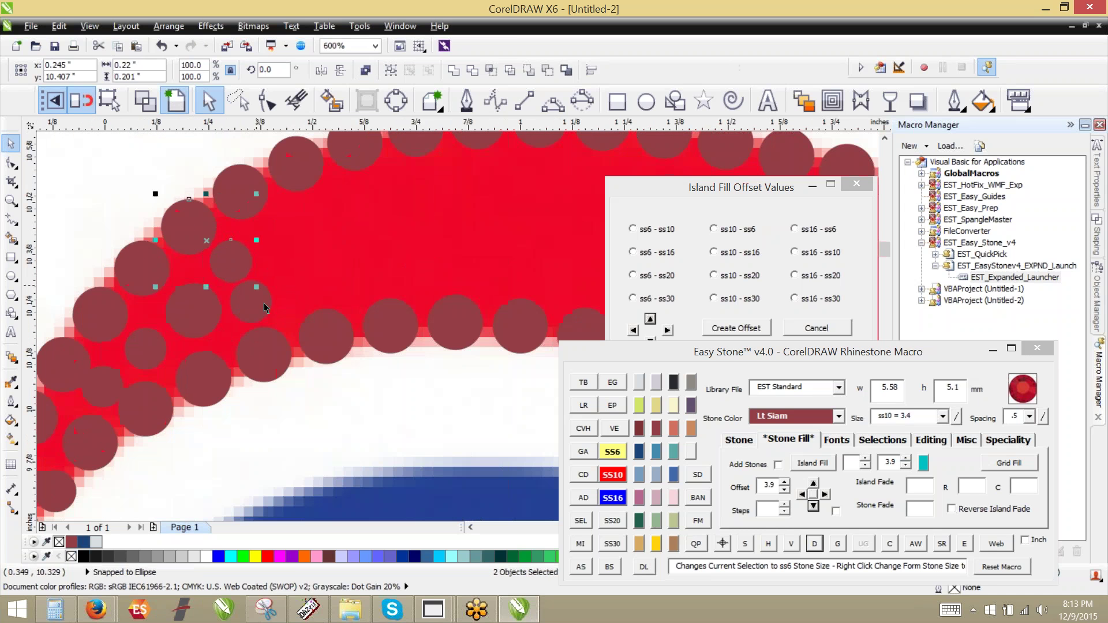
shift+click(265, 305)
shift+click(262, 337)
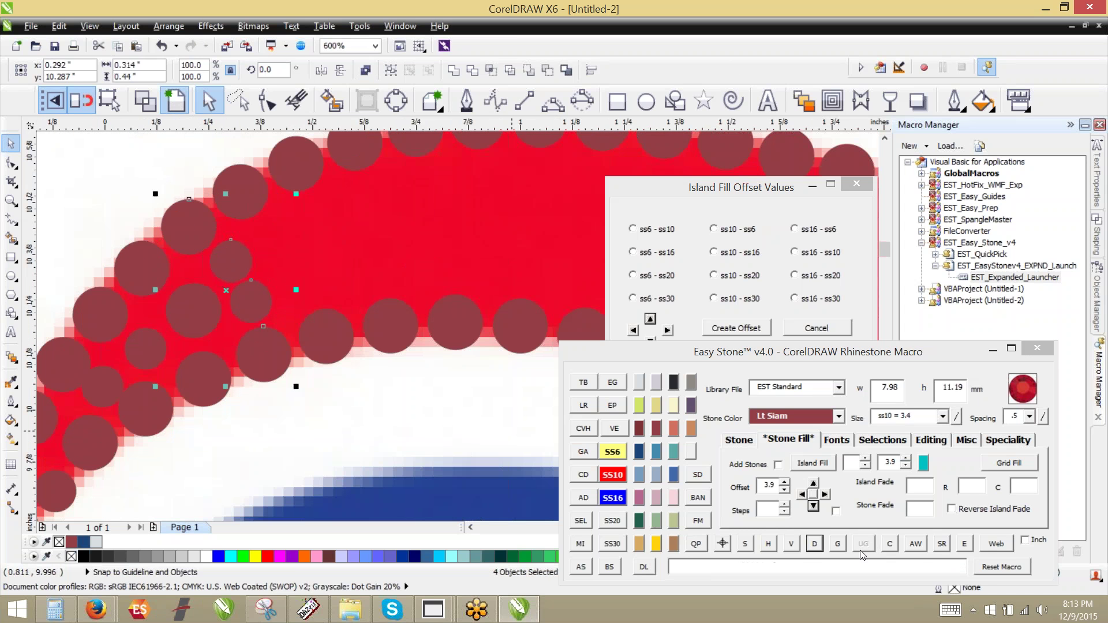
click(815, 544)
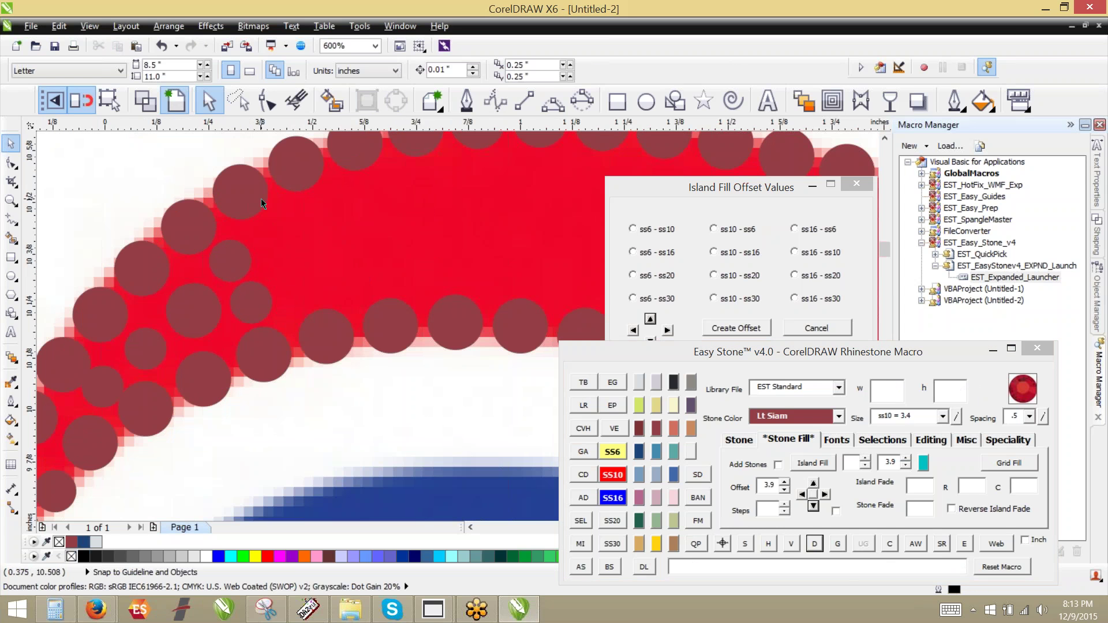
Place two more ss6 stones, one above the other, on the inward side of the evenly spaced ss6 pair.
scroll(261, 199, up, 1)
click(296, 255)
drag(296, 254, 302, 258)
right_click(301, 258)
drag(302, 258, 351, 353)
right_click(351, 353)
Place a copy of a lower-edge ss10 stone inward of the new ss6 pair, with another ss6 stone above it.
drag(490, 434, 425, 321)
right_click(425, 322)
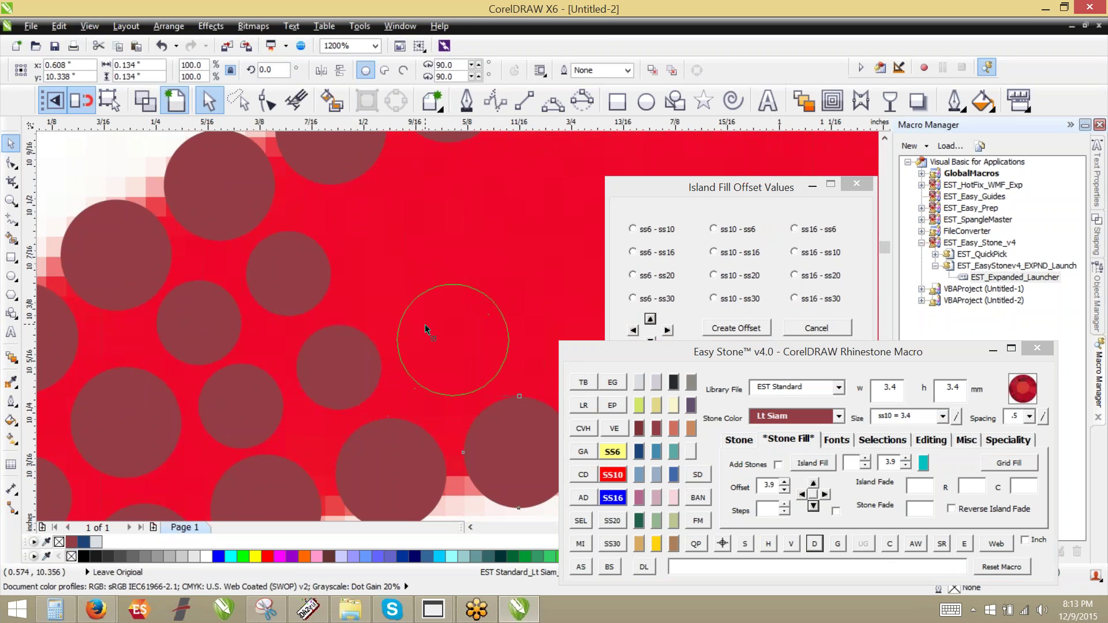
drag(294, 292, 392, 254)
right_click(392, 254)
scroll(274, 276, down, 1)
scroll(301, 274, down, 1)
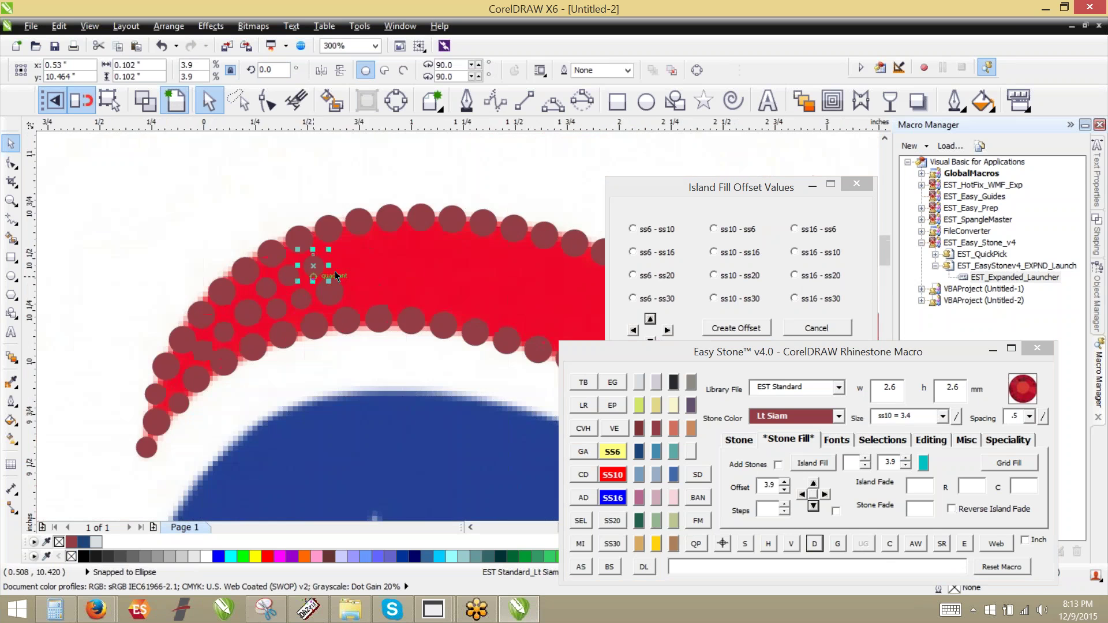
Add two ss10 filler stones, one above the other, as the next column toward the middle of the swoosh.
scroll(378, 232, up, 2)
drag(268, 373, 398, 359)
right_click(328, 241)
right_click(398, 359)
scroll(289, 170, down, 1)
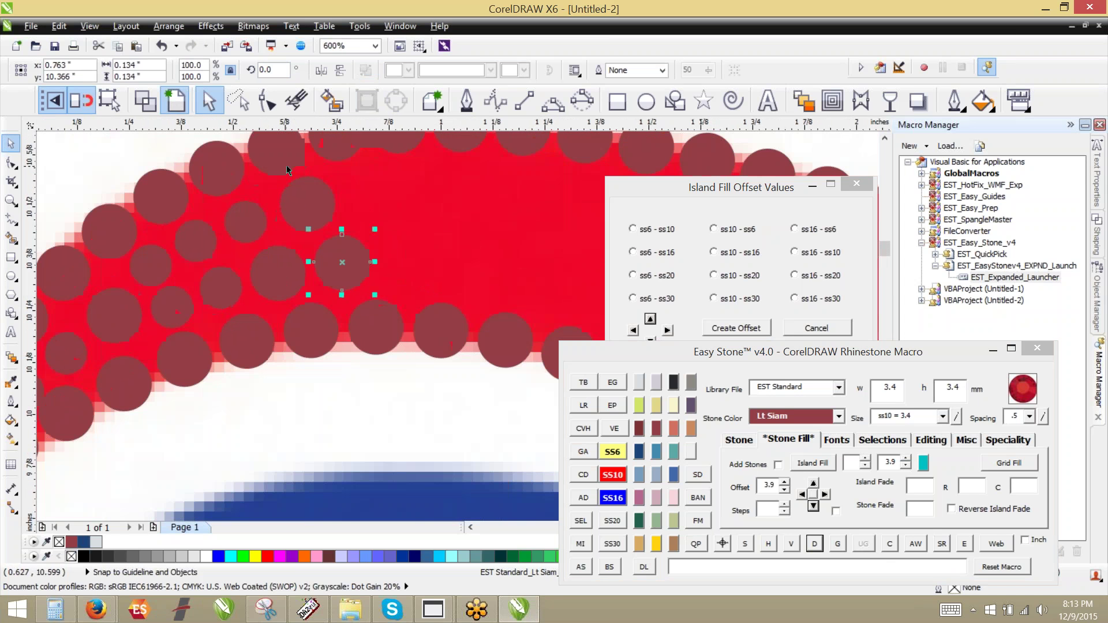
scroll(307, 196, down, 1)
click(151, 199)
scroll(176, 254, down, 1)
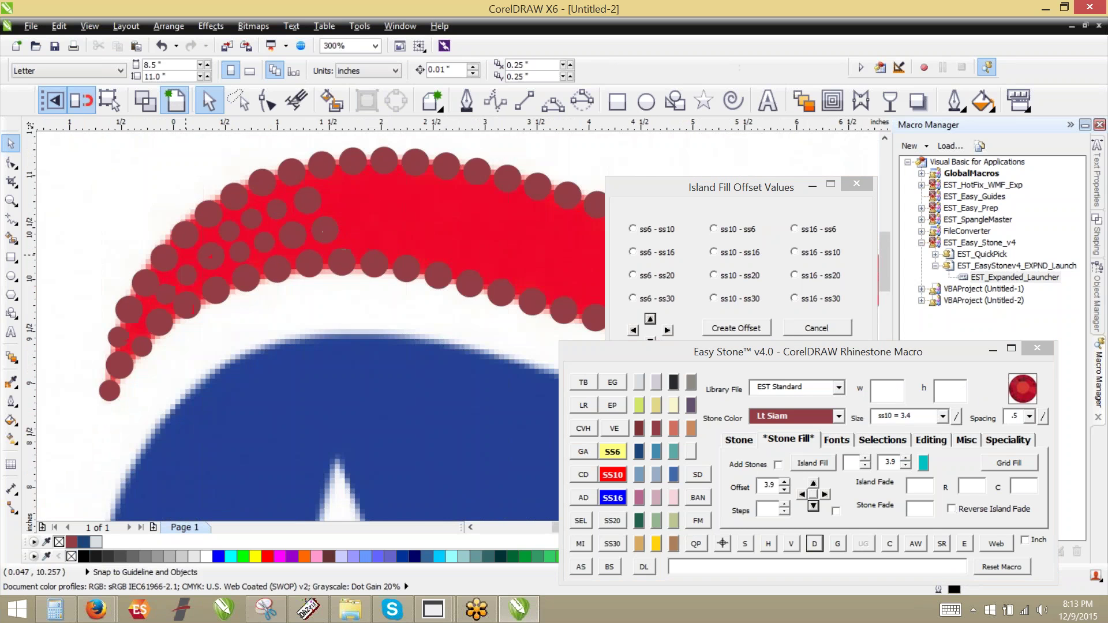
In the swoosh's opposite, narrowing section, place two ss6 filler stones side by side, followed inward by an ss10 stone and two stacked ss6 stones.
scroll(491, 239, up, 3)
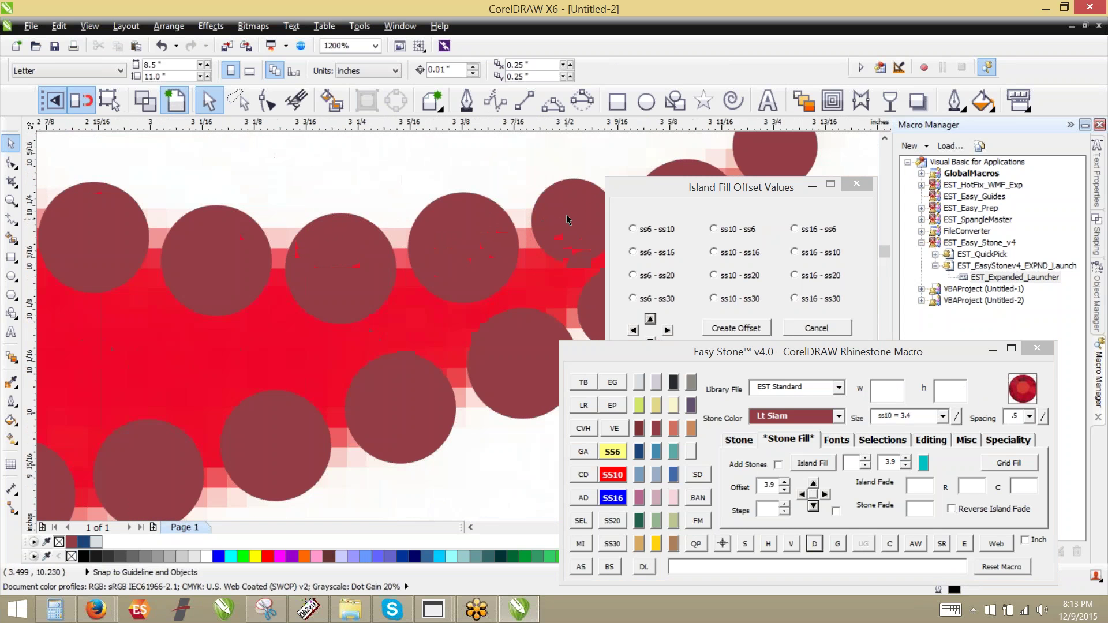
click(265, 342)
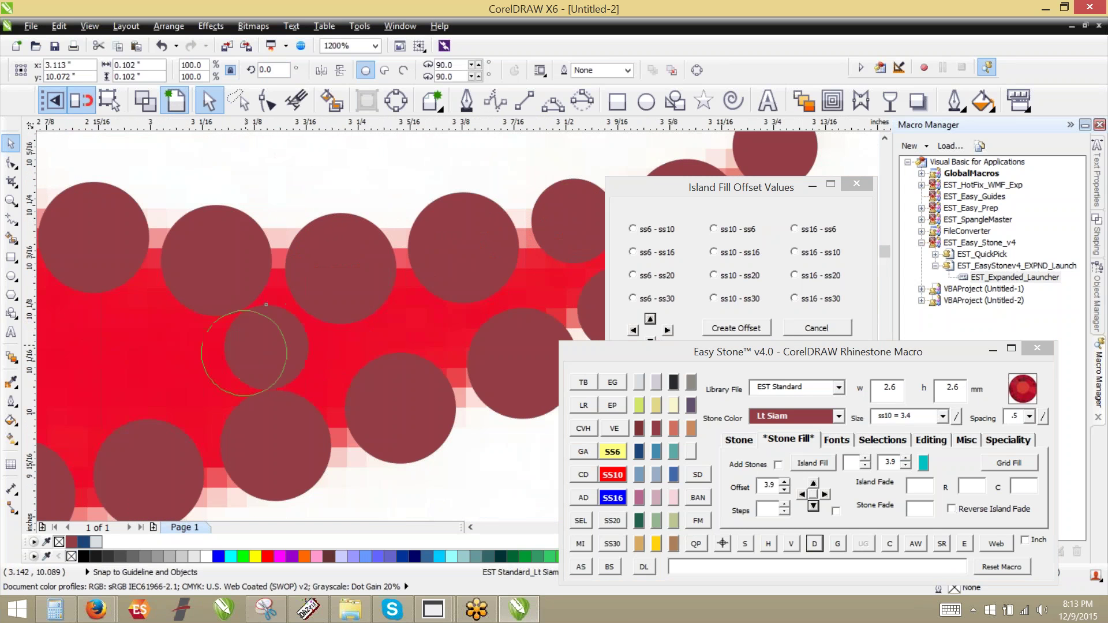
drag(142, 365, 162, 353)
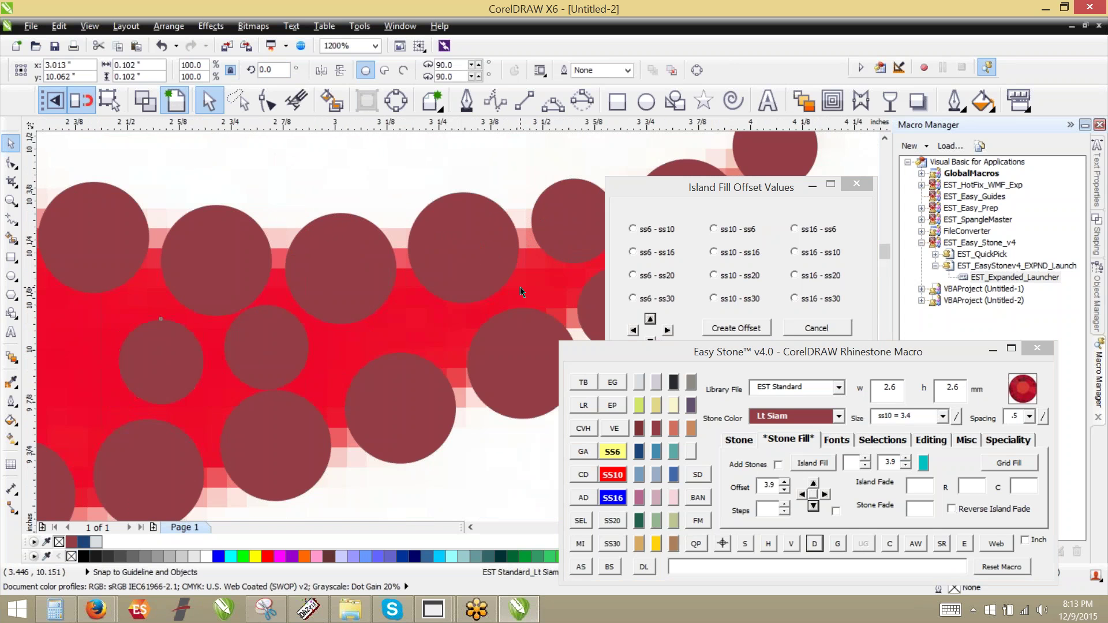
scroll(291, 299, down, 1)
scroll(291, 300, up, 1)
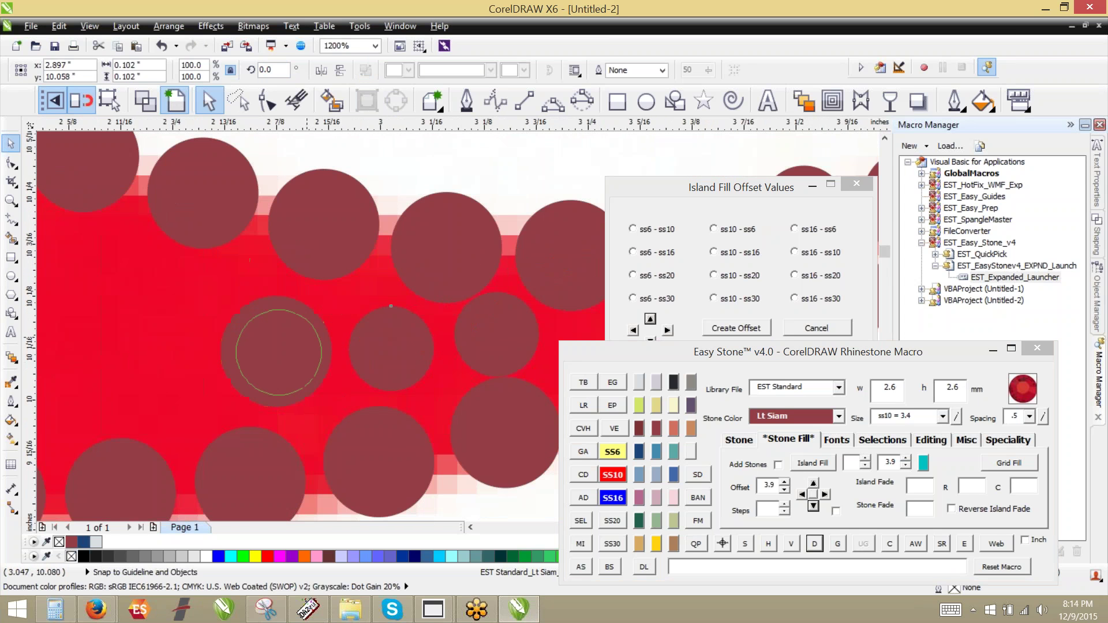
click(175, 291)
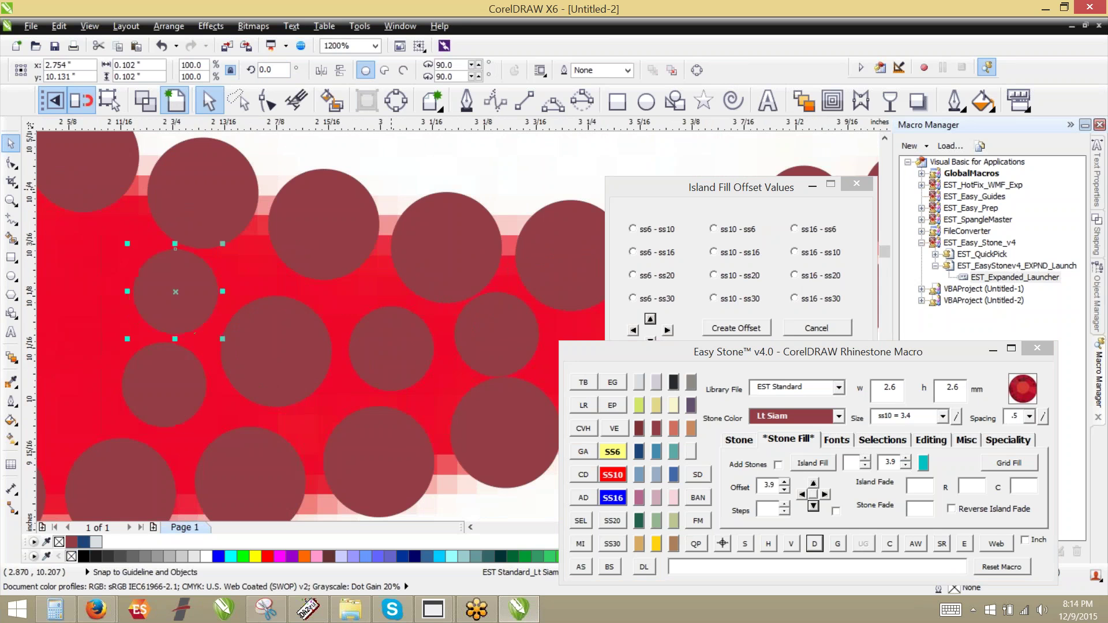
Distribute the two stacked ss6 stones evenly between the ss10 stones of the upper and lower edge rows.
scroll(426, 199, down, 1)
click(314, 198)
scroll(294, 250, up, 1)
shift+click(294, 249)
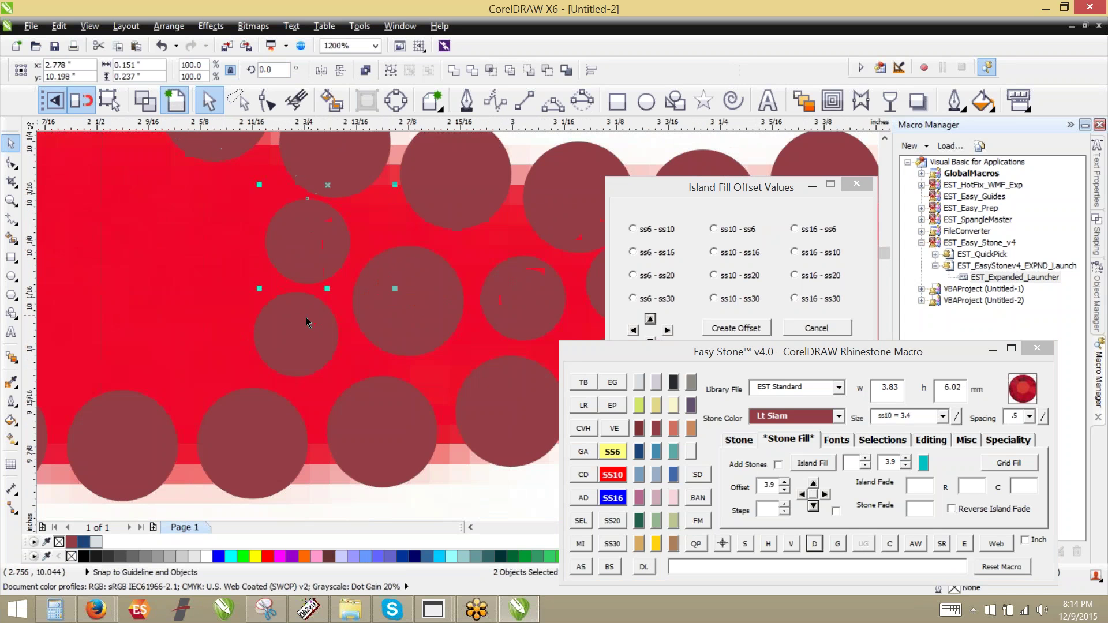
shift+click(306, 321)
shift+click(284, 409)
click(814, 544)
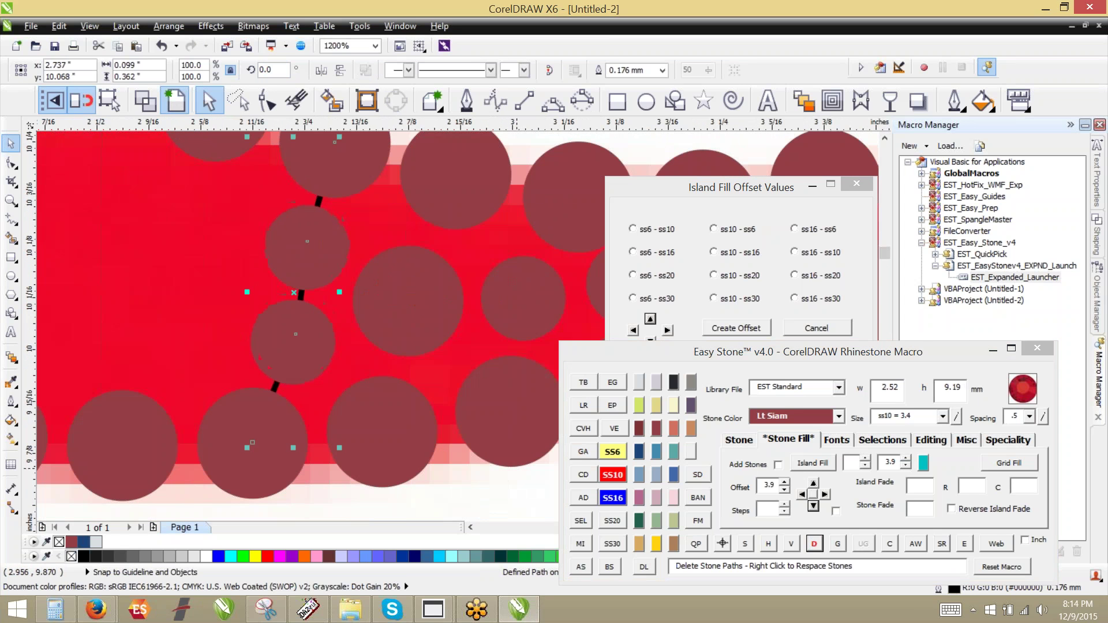
Add an ss10 stone with an ss6 stone above it as the next column, and space them evenly between the edge rows.
drag(421, 305, 183, 329)
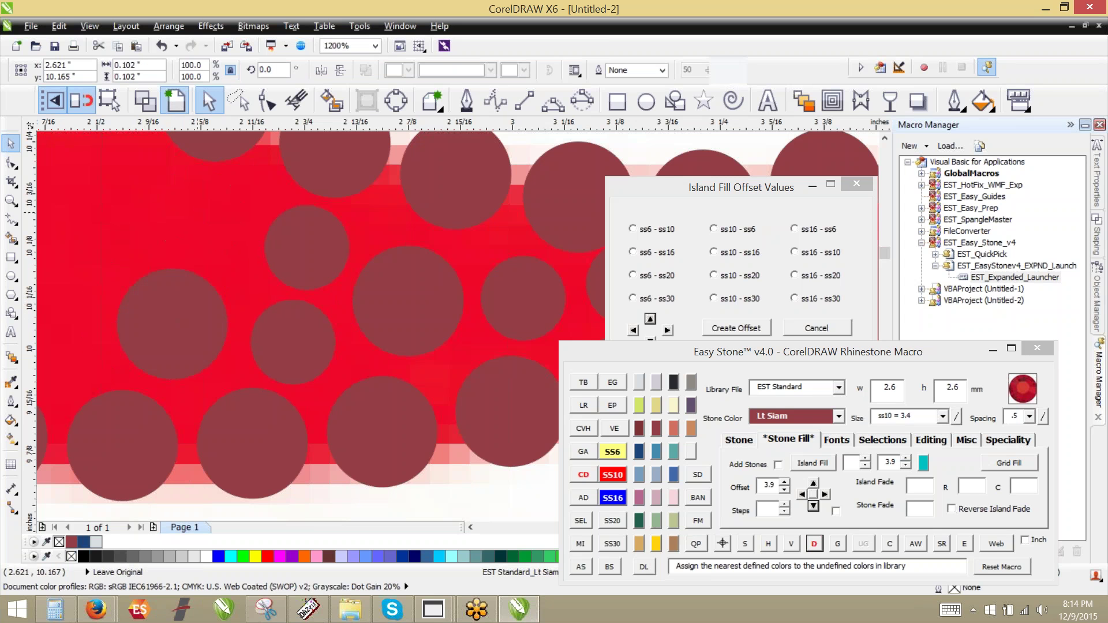
scroll(466, 355, down, 1)
click(339, 239)
shift+click(329, 286)
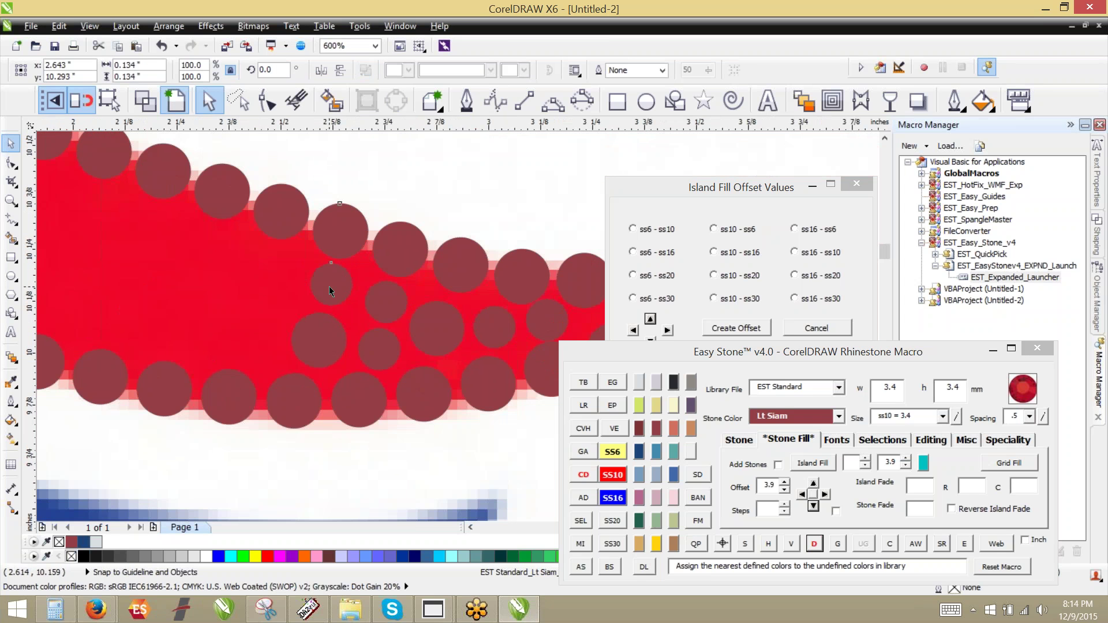
shift+click(319, 340)
shift+click(301, 406)
click(815, 544)
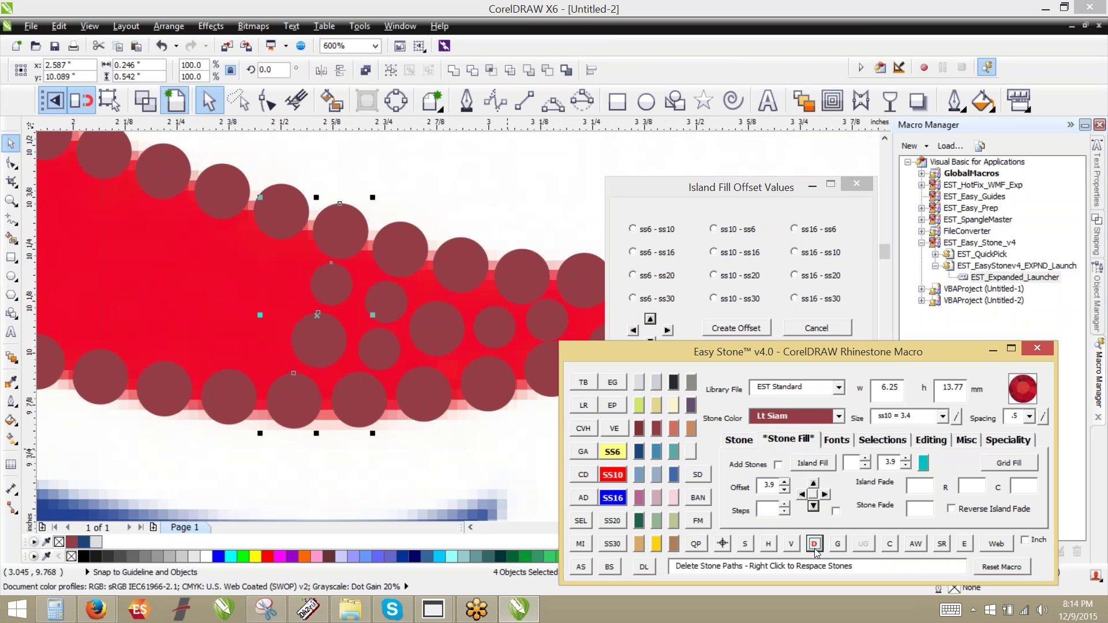
Place two more ss10 stones, one above the other, on the inward side of the ss10 and ss6 column.
scroll(264, 268, up, 1)
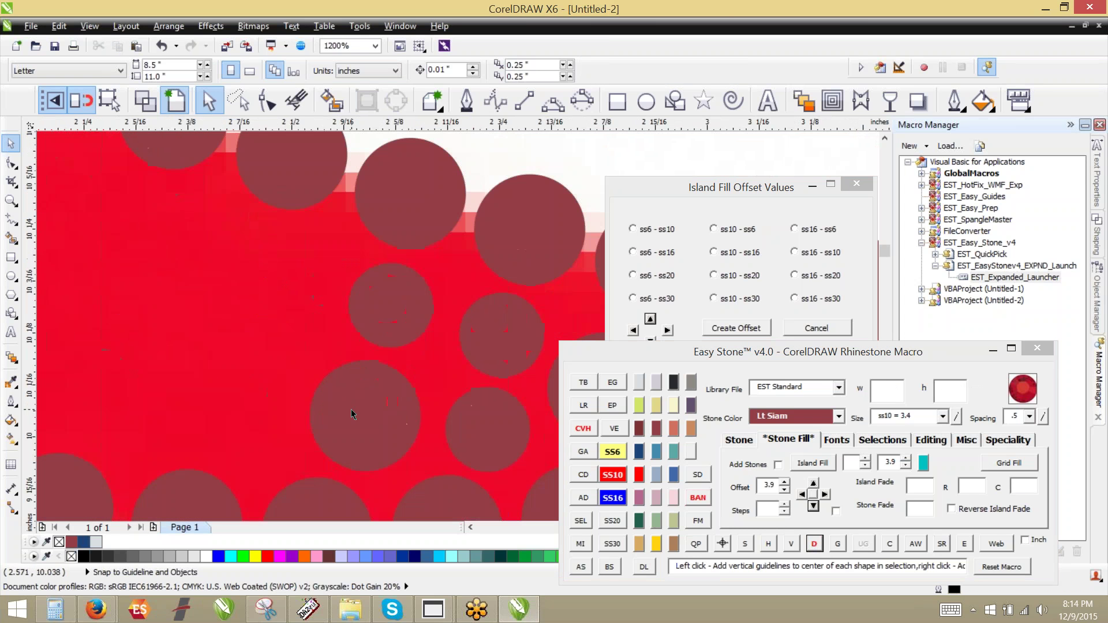
drag(352, 409, 224, 404)
right_click(262, 278)
right_click(224, 404)
scroll(487, 212, down, 1)
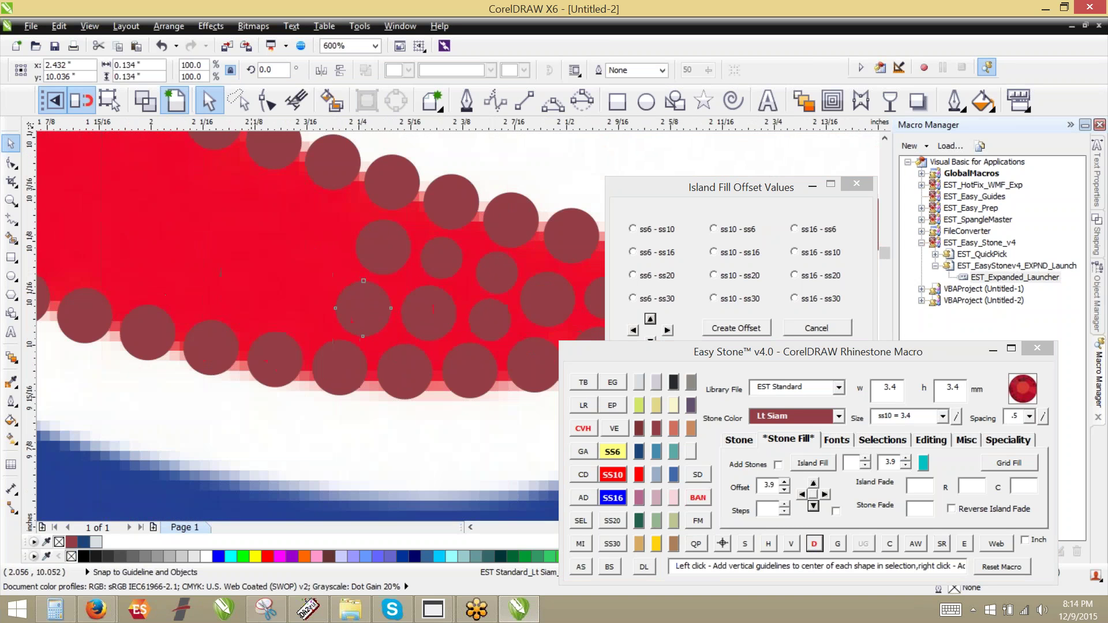
scroll(214, 304, up, 1)
scroll(466, 351, down, 2)
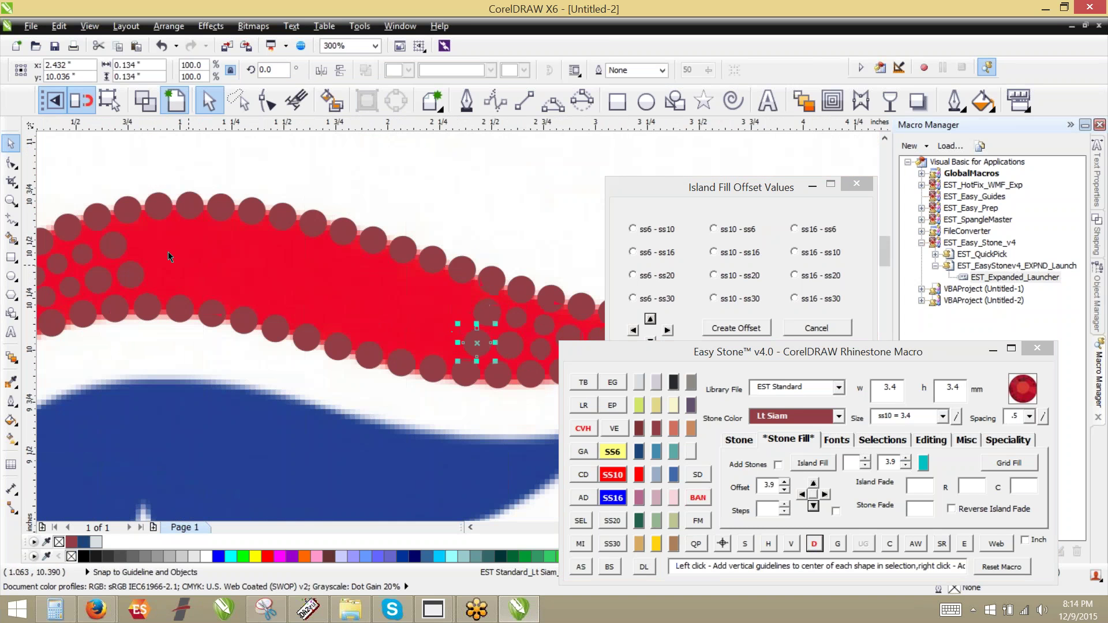
key(Escape)
Generate a line of ss10 stones between the upper ss10 filler stones on either side of the unfilled middle.
click(115, 246)
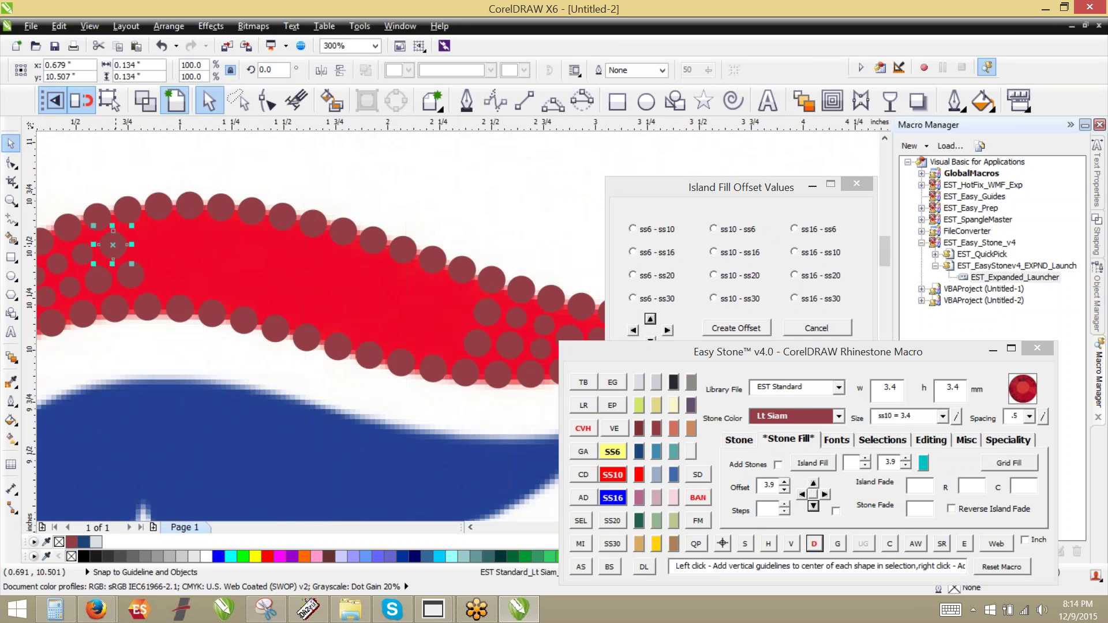
shift+click(505, 317)
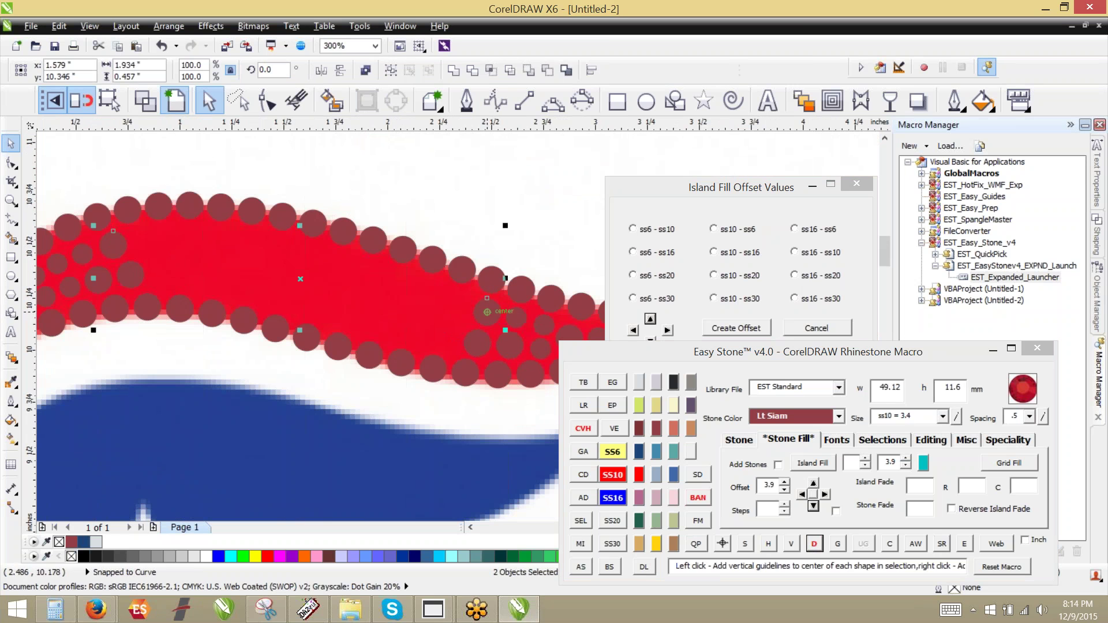
click(585, 569)
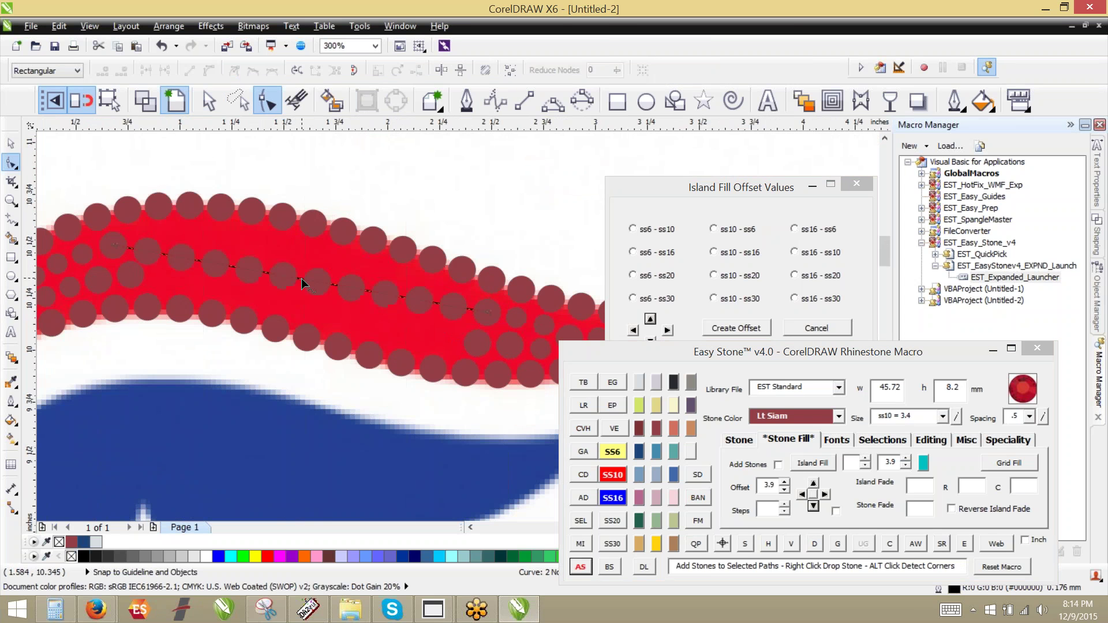
Bend the path of the new stone line so that its row follows the curve of the upper edge row.
drag(301, 279, 268, 242)
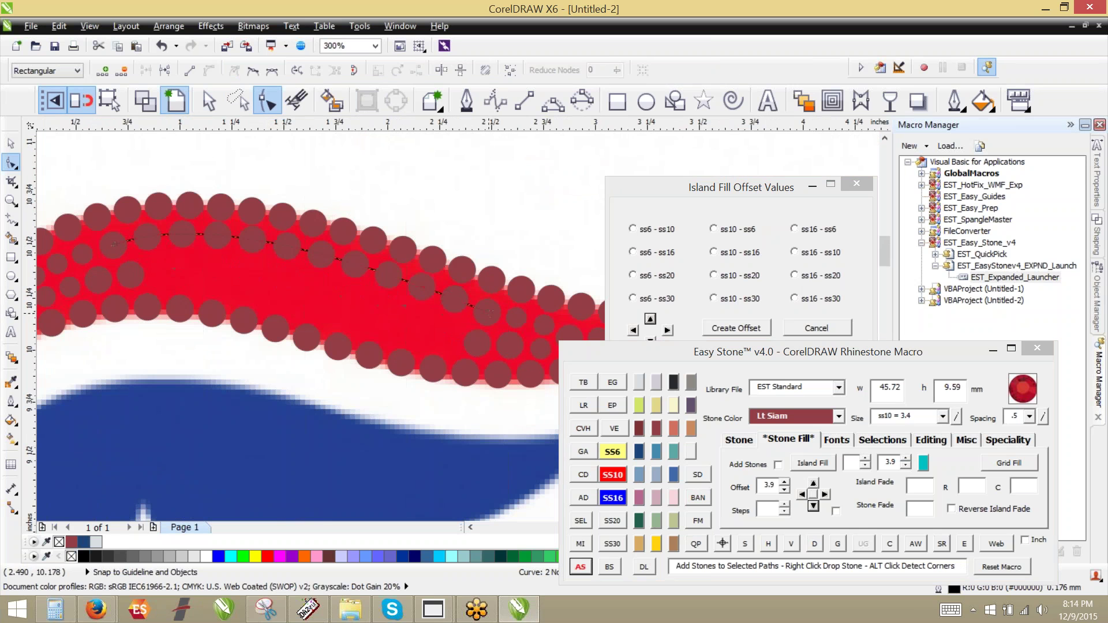
drag(312, 239, 315, 252)
scroll(179, 222, up, 2)
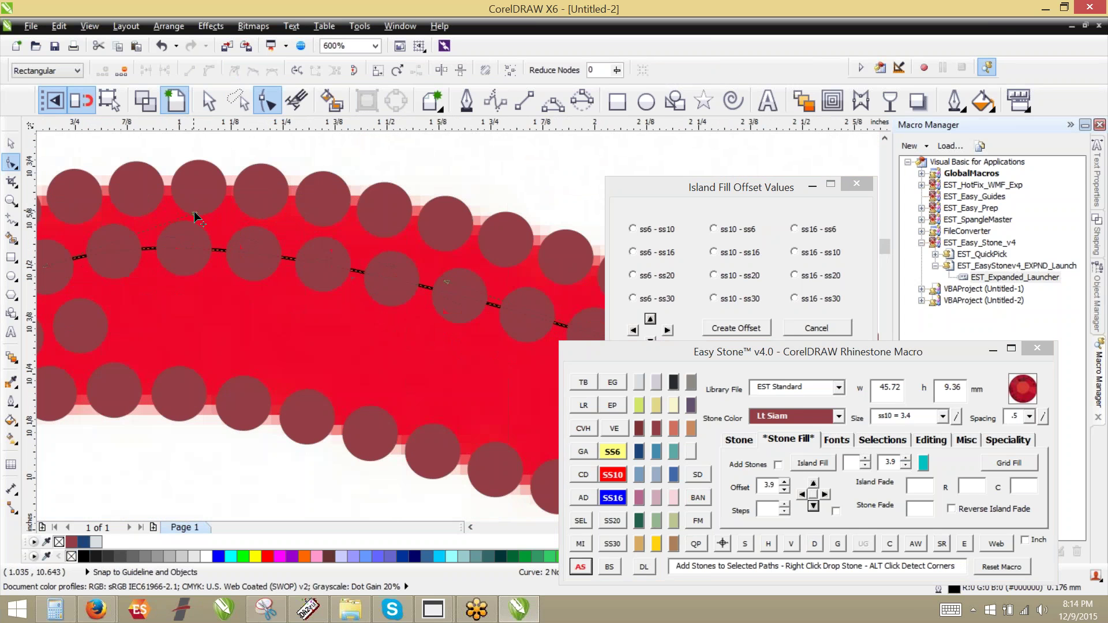
drag(249, 227, 249, 227)
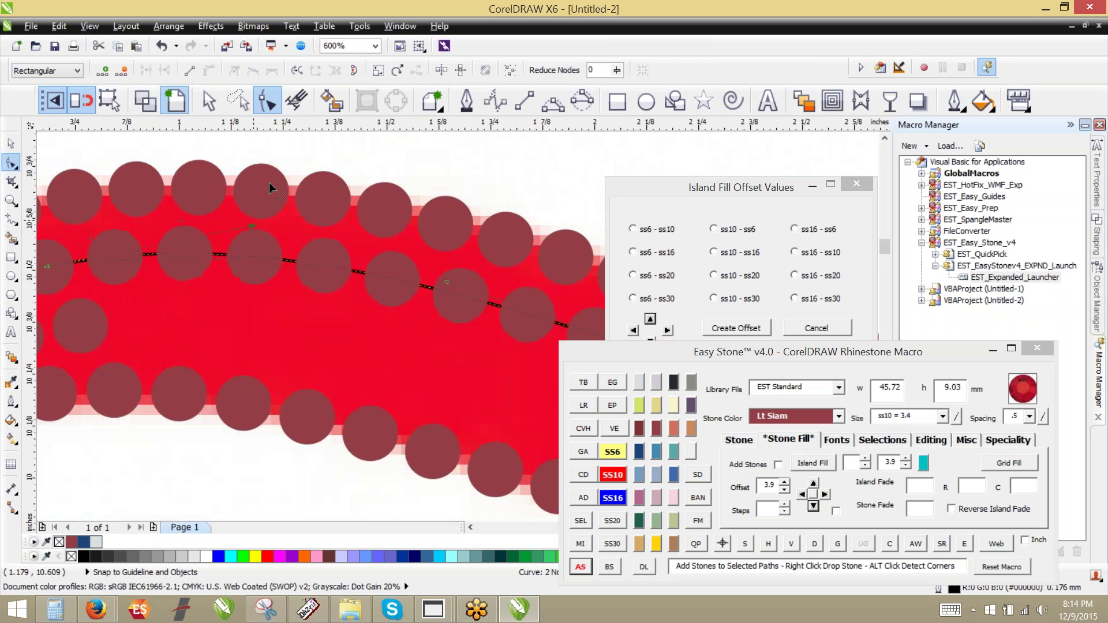
scroll(309, 158, down, 1)
Tighten the spacing of the curved ss10 row and delete its stone path.
key(space)
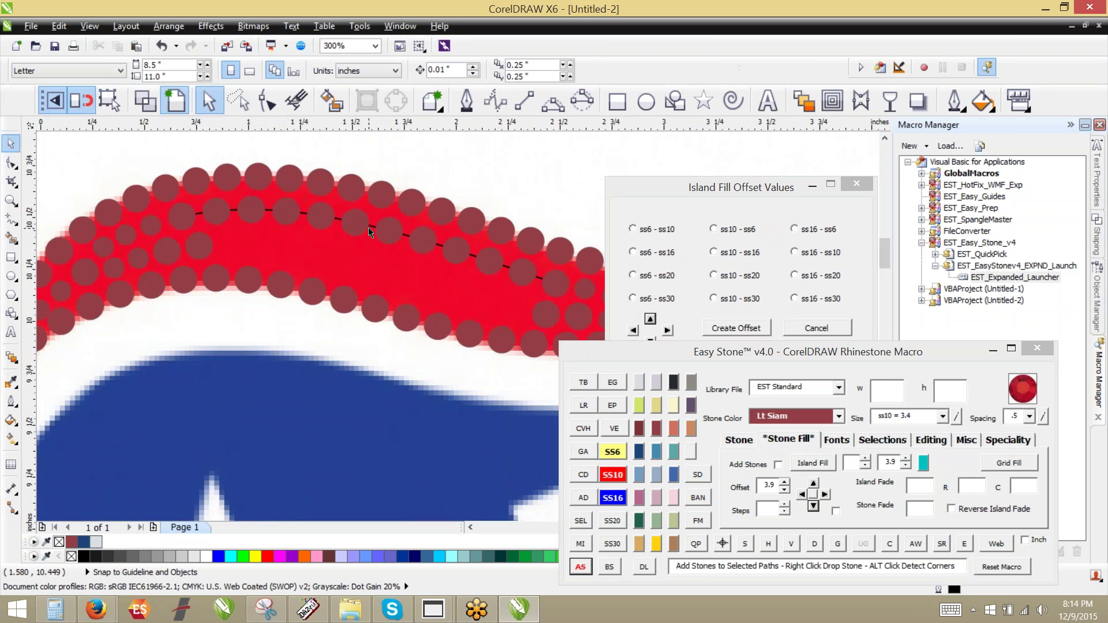
click(360, 228)
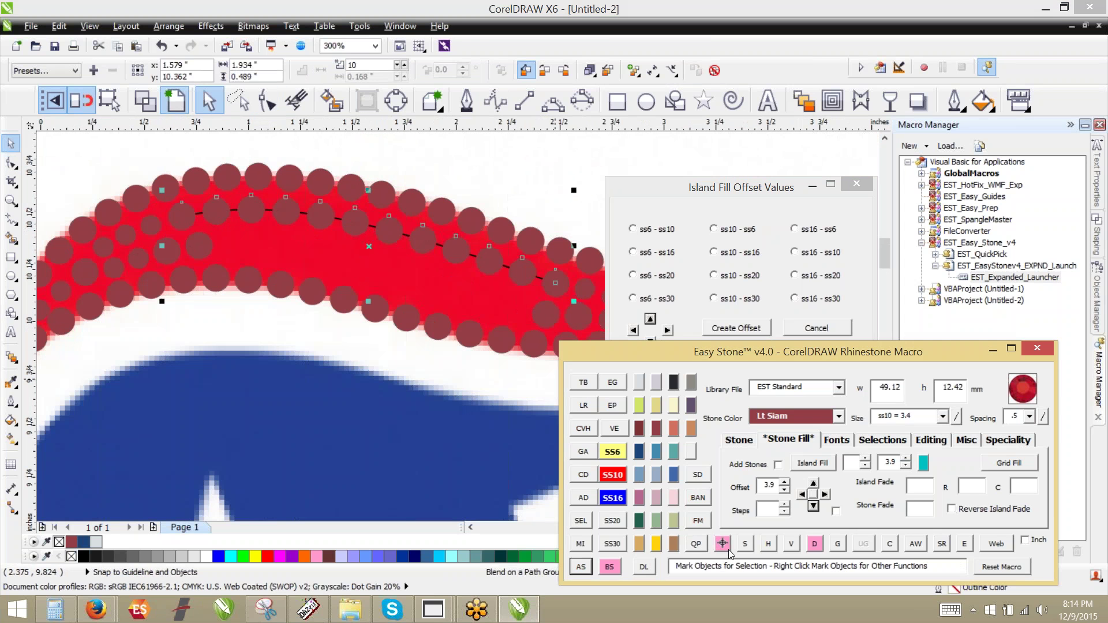
click(813, 544)
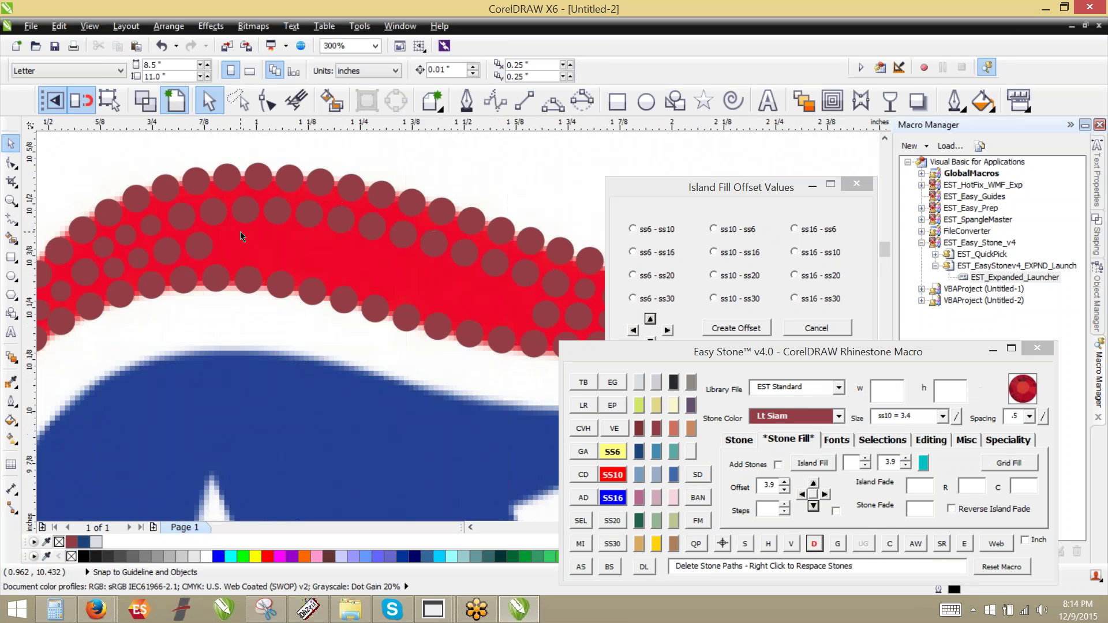
Extend the lower filler row with two ss10 copies running from its wider-end stones toward the middle of the swoosh.
scroll(240, 231, up, 1)
scroll(220, 246, up, 1)
drag(91, 260, 227, 259)
right_click(227, 258)
drag(227, 259, 369, 269)
scroll(219, 242, down, 2)
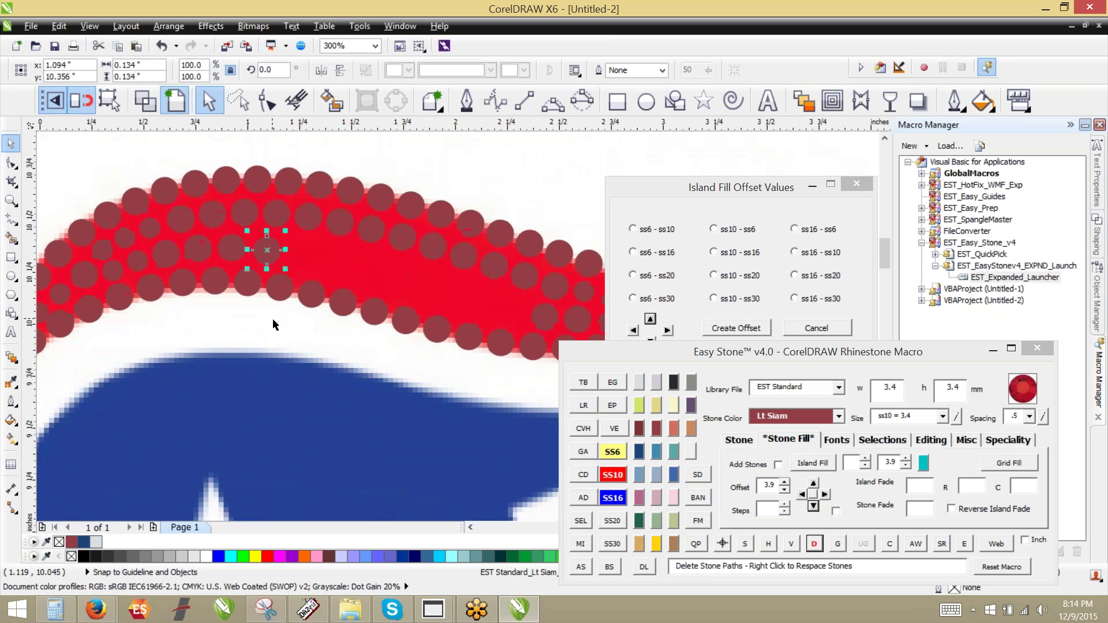
click(273, 320)
Extend the lower filler row from the tapering side with two ss10 copies running toward the middle.
scroll(534, 310, up, 1)
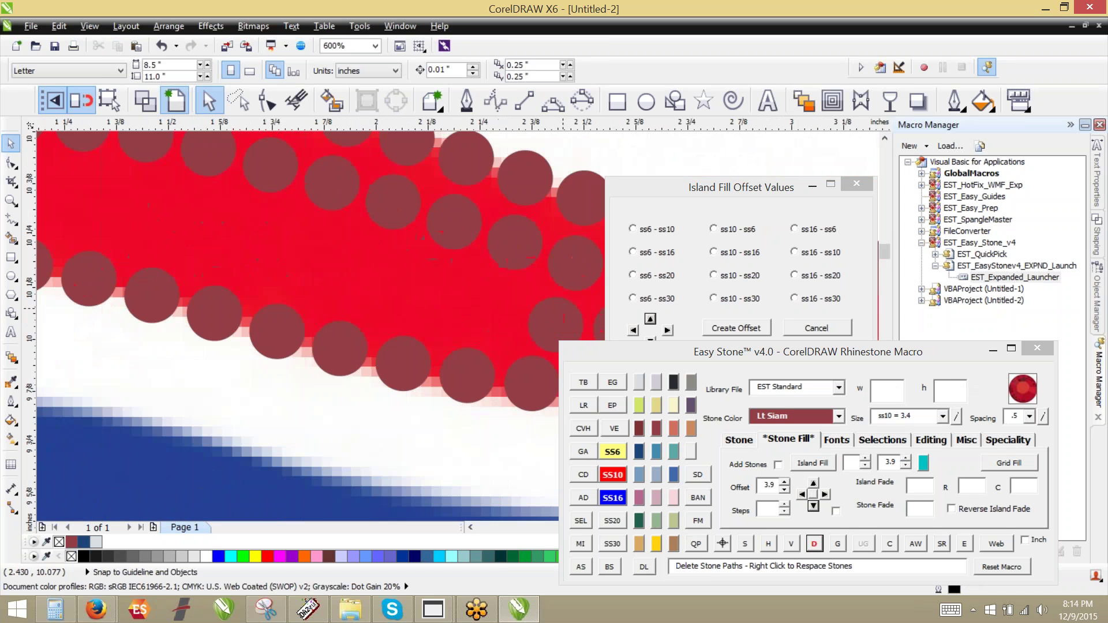
drag(566, 315, 434, 283)
scroll(438, 320, down, 1)
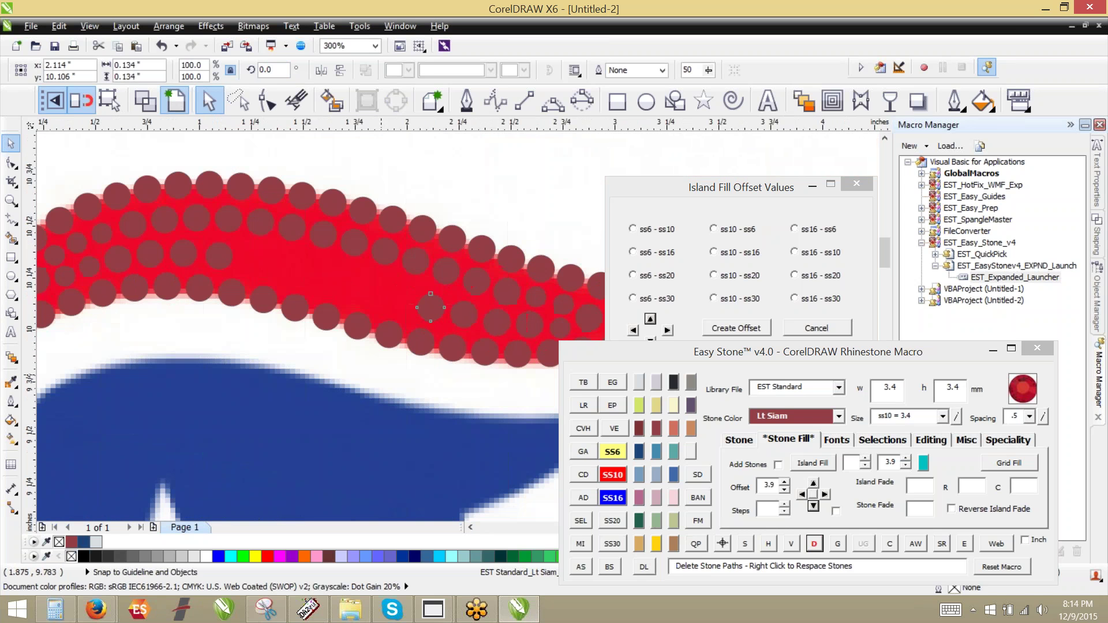
click(381, 377)
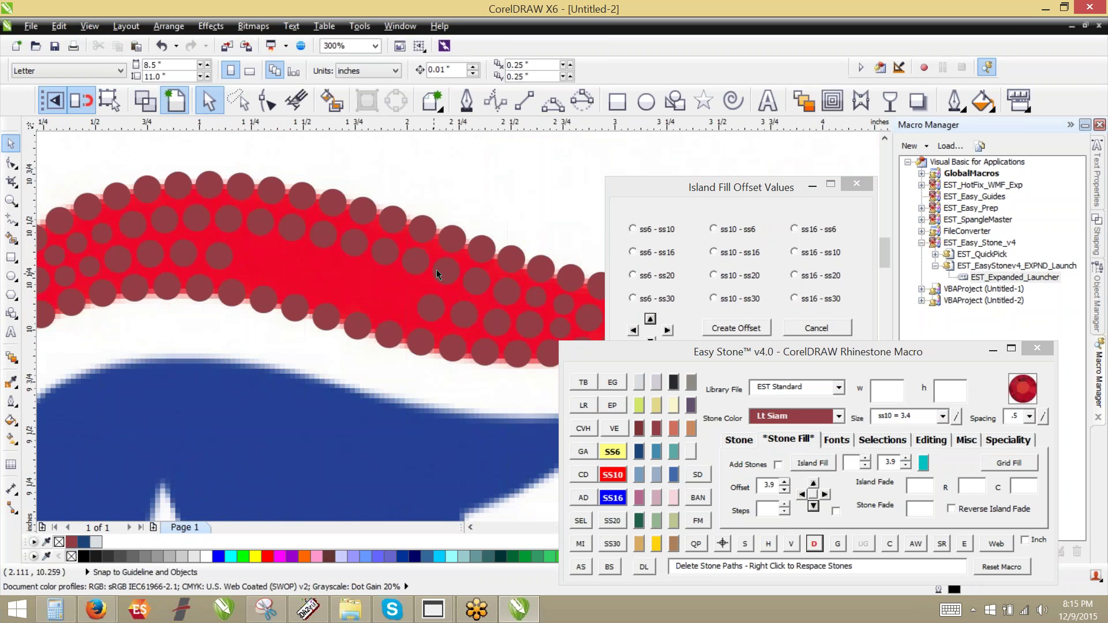
Distribute the upper-row and newest lower-row ss10 filler stones evenly between the upper-edge and lower-edge stones.
scroll(443, 275, up, 1)
click(459, 215)
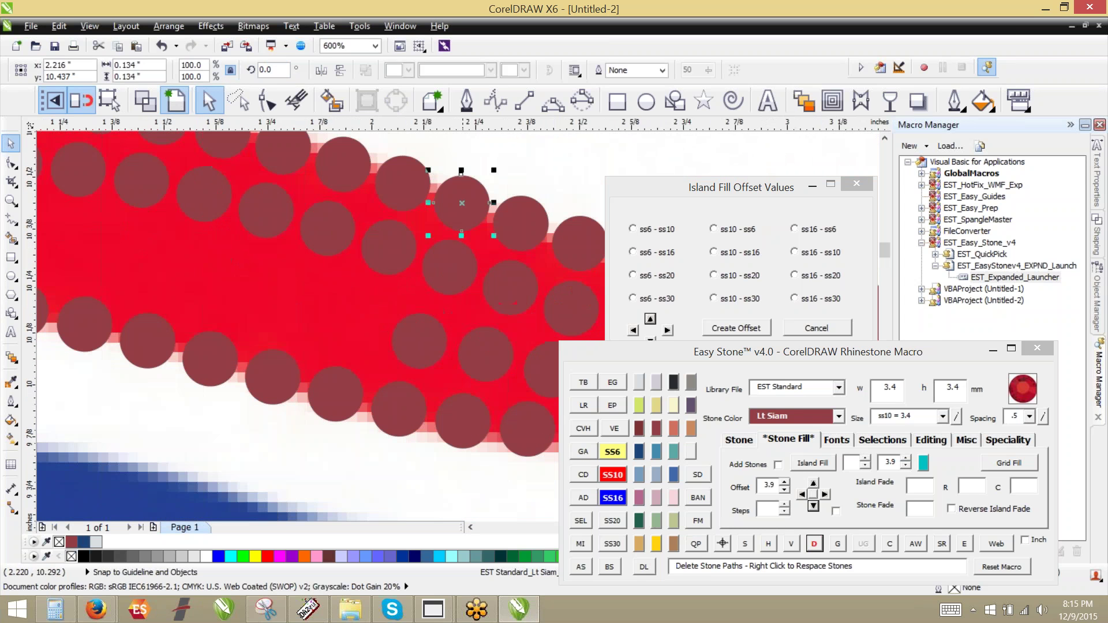
shift+click(455, 276)
shift+click(424, 349)
shift+click(411, 399)
click(814, 545)
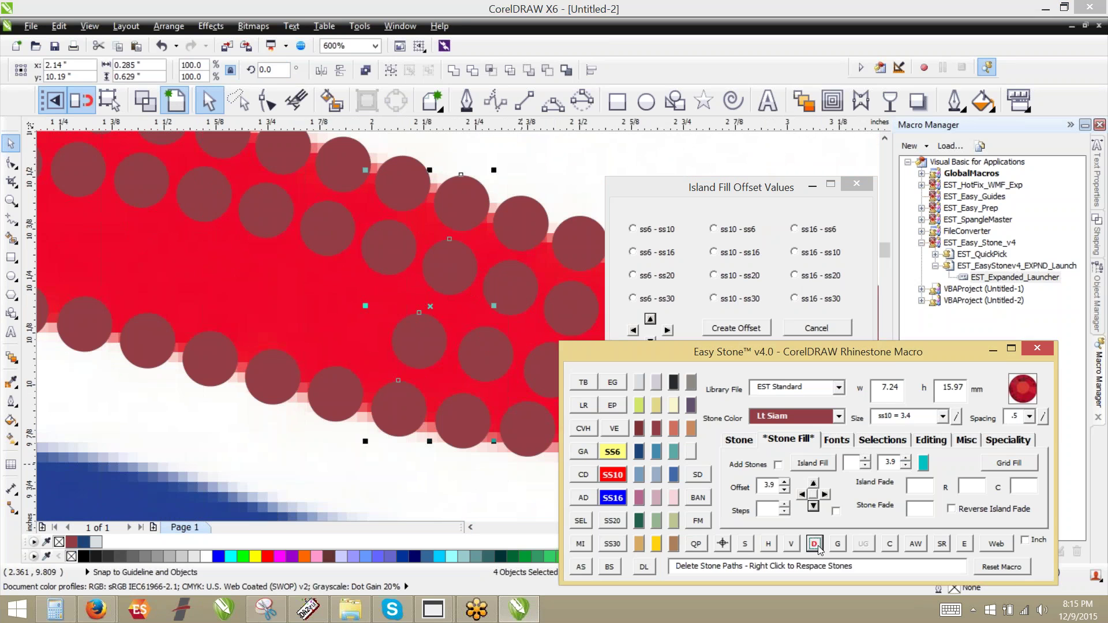
click(428, 205)
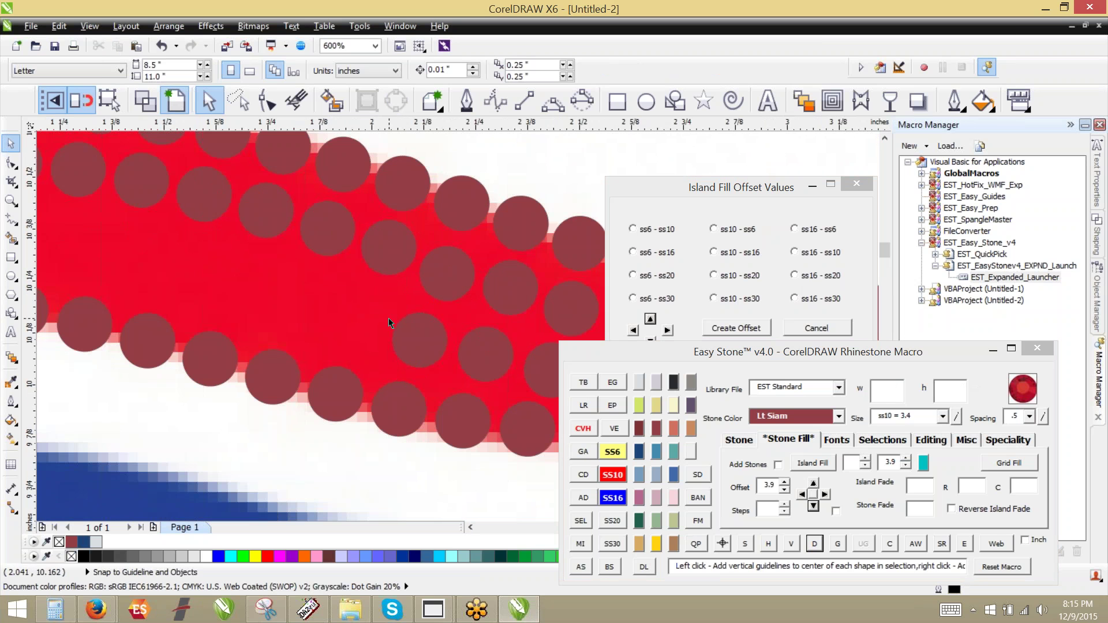
Try to resize the two filler-row end stones facing the gap to ss6 and place an ss6 copy between them.
scroll(447, 339, down, 1)
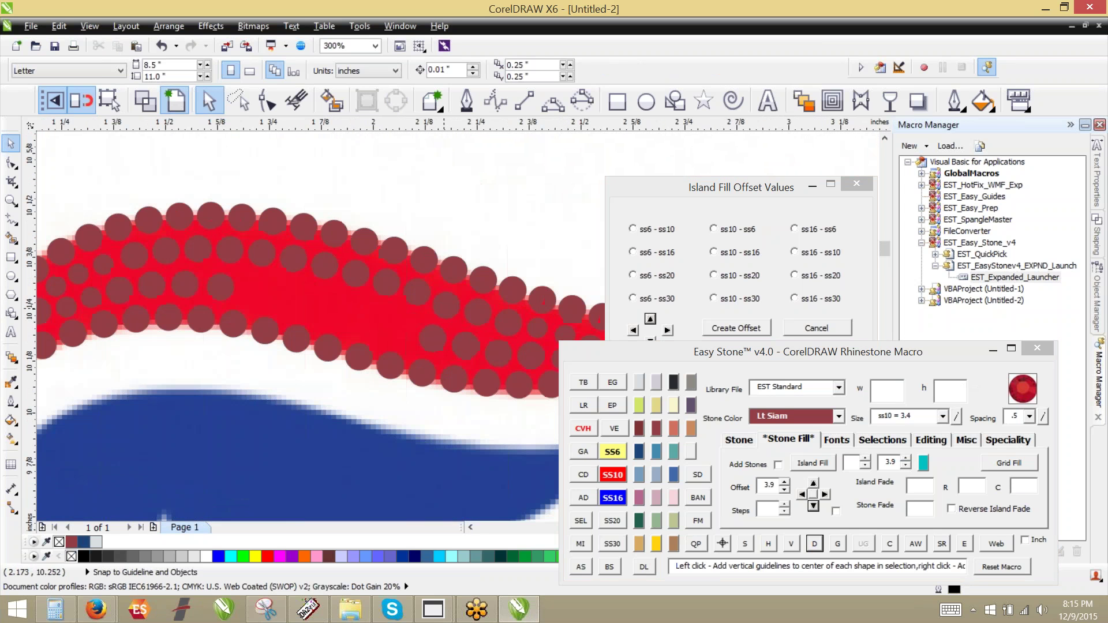
scroll(447, 314, up, 1)
scroll(454, 334, up, 1)
click(387, 392)
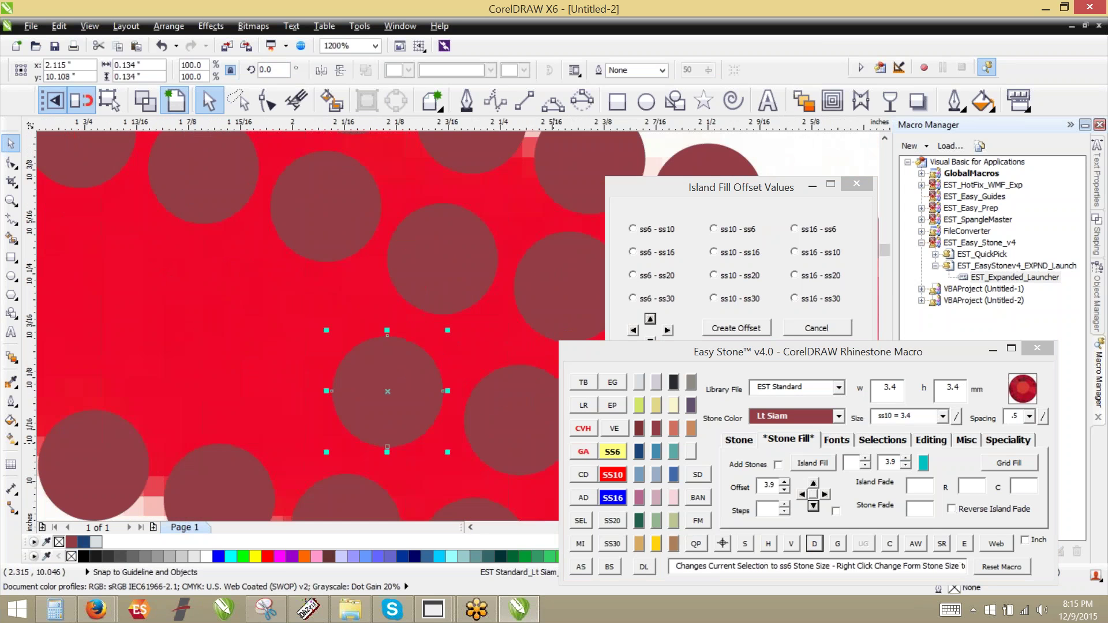
drag(388, 392, 407, 435)
click(445, 277)
click(610, 453)
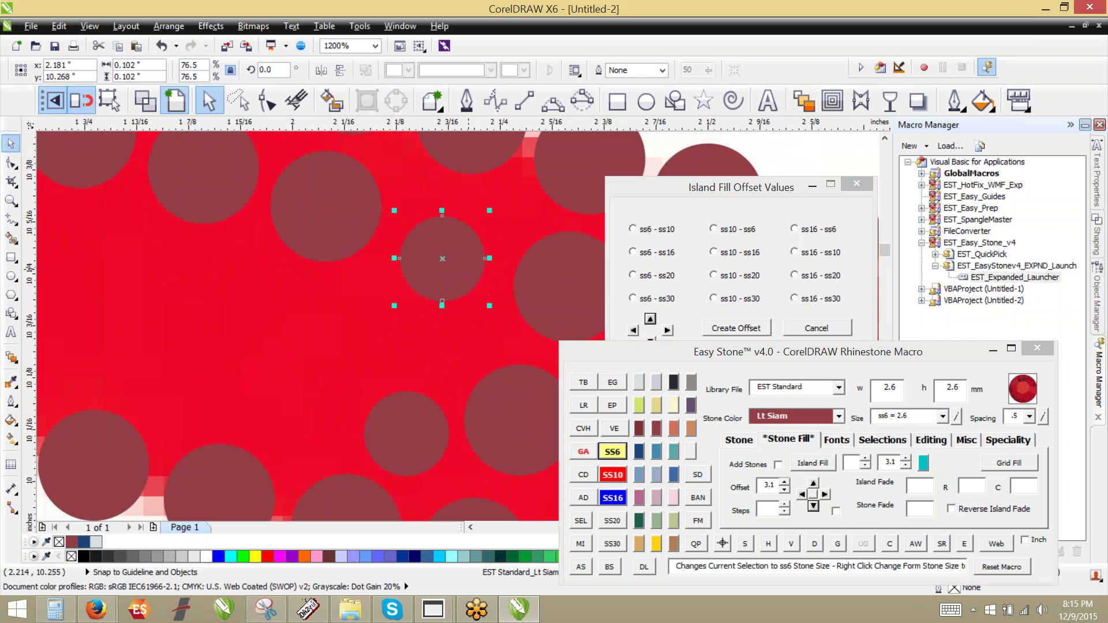
drag(462, 265, 453, 344)
right_click(453, 344)
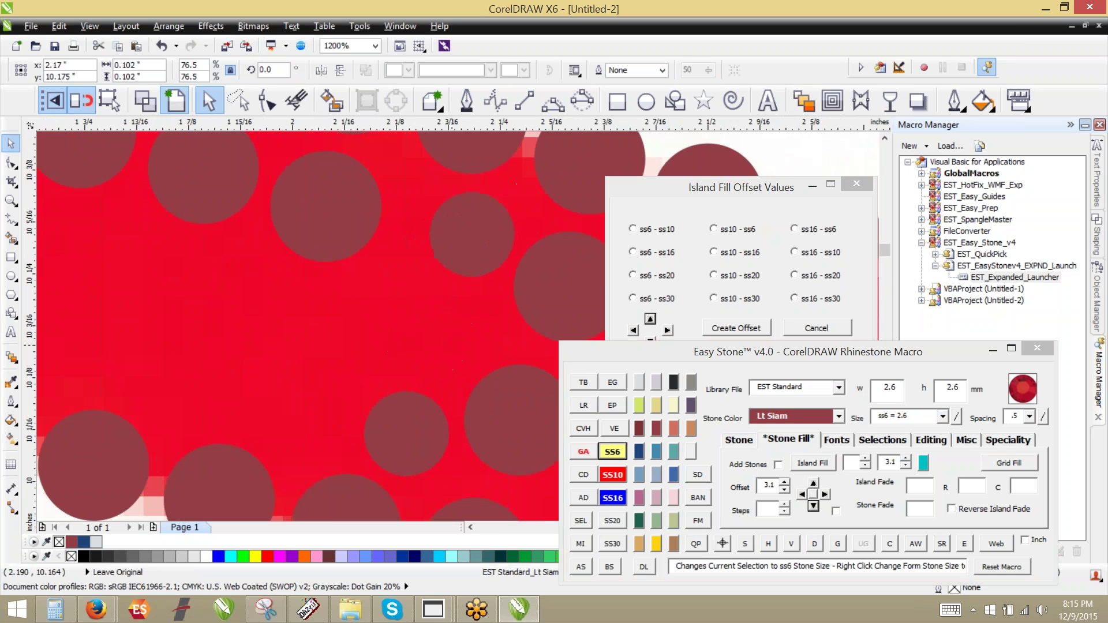
Try to respace the three ss6 stones evenly between the upper-edge and lower-edge stones.
scroll(515, 317, down, 1)
click(504, 231)
shift+click(507, 278)
shift+click(482, 327)
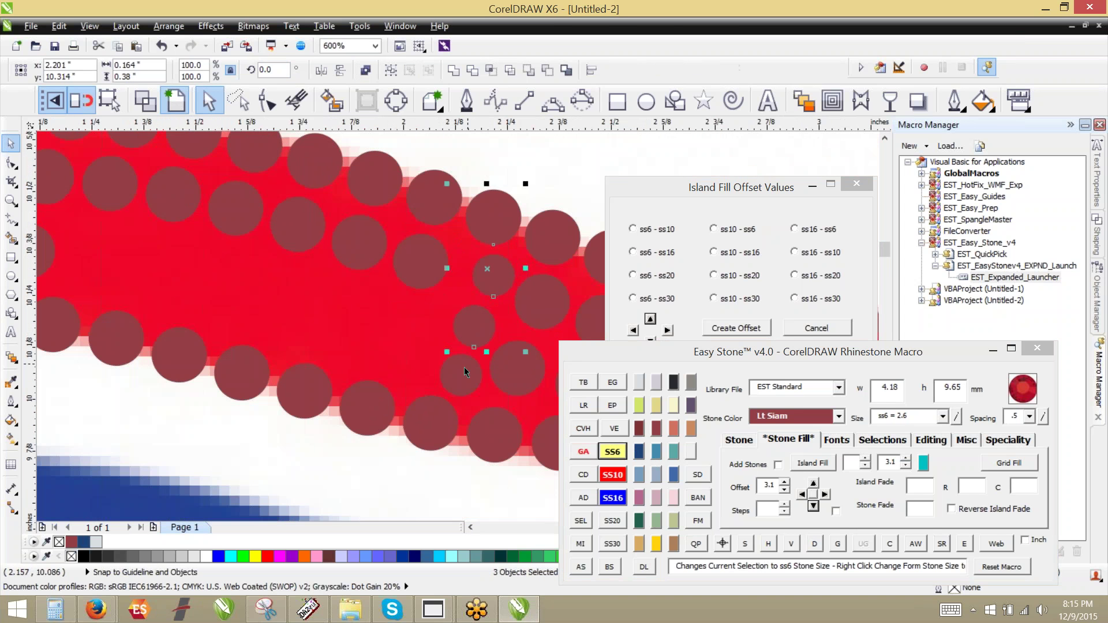
shift+click(465, 372)
shift+click(436, 422)
right_click(815, 547)
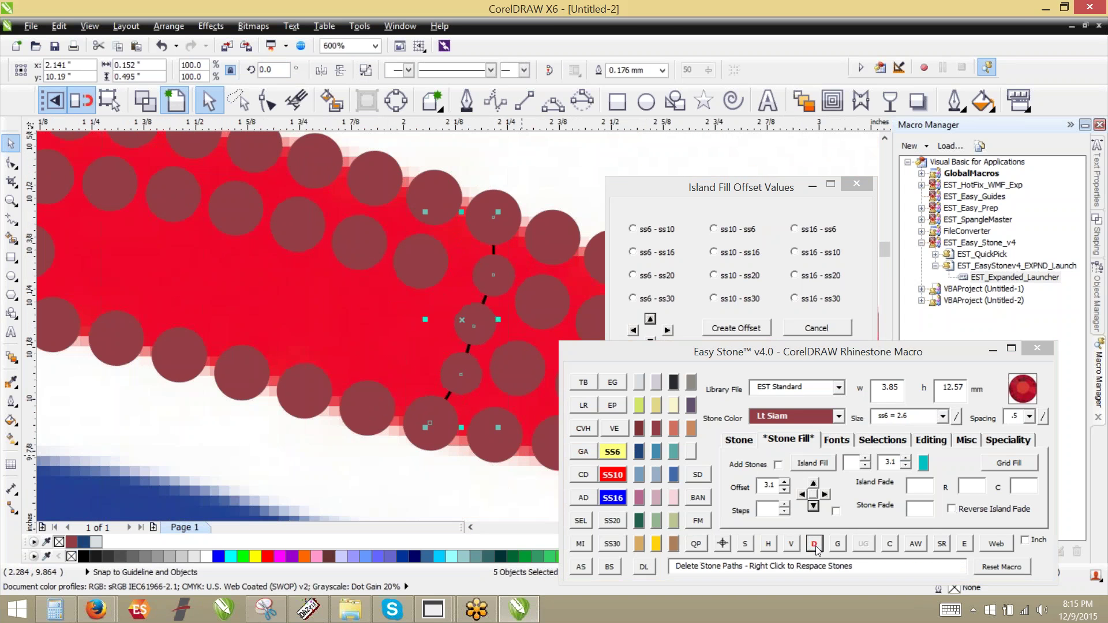
Try to place two ss10 stones beside the ss6 column and distribute them evenly between the upper-edge and lower-edge stones.
scroll(482, 277, down, 1)
scroll(482, 277, up, 3)
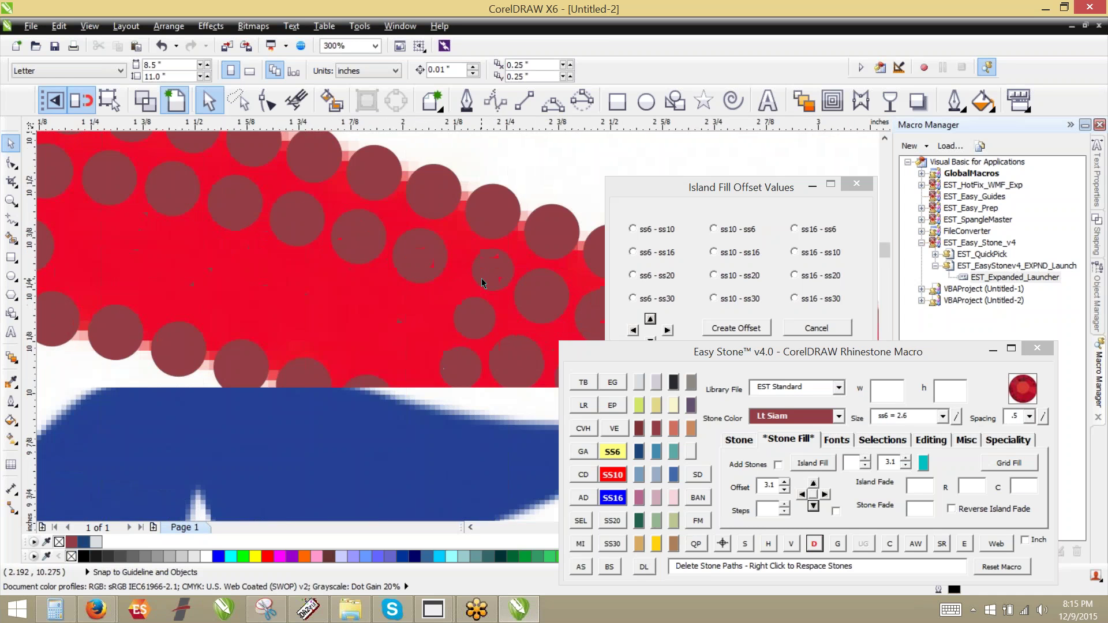
click(350, 243)
scroll(375, 393, down, 2)
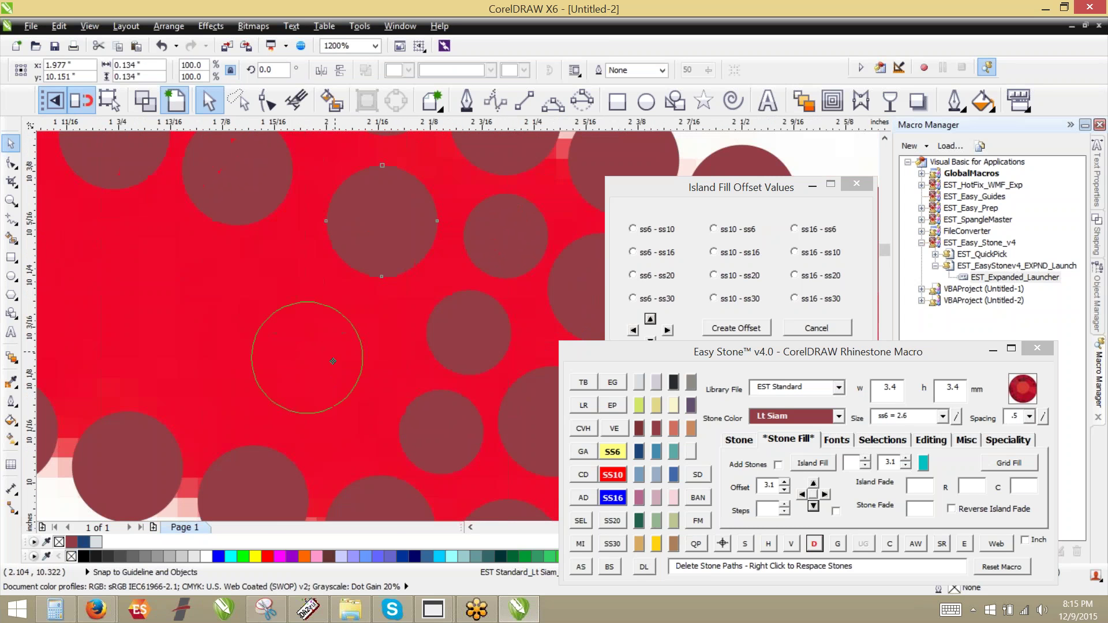
click(324, 428)
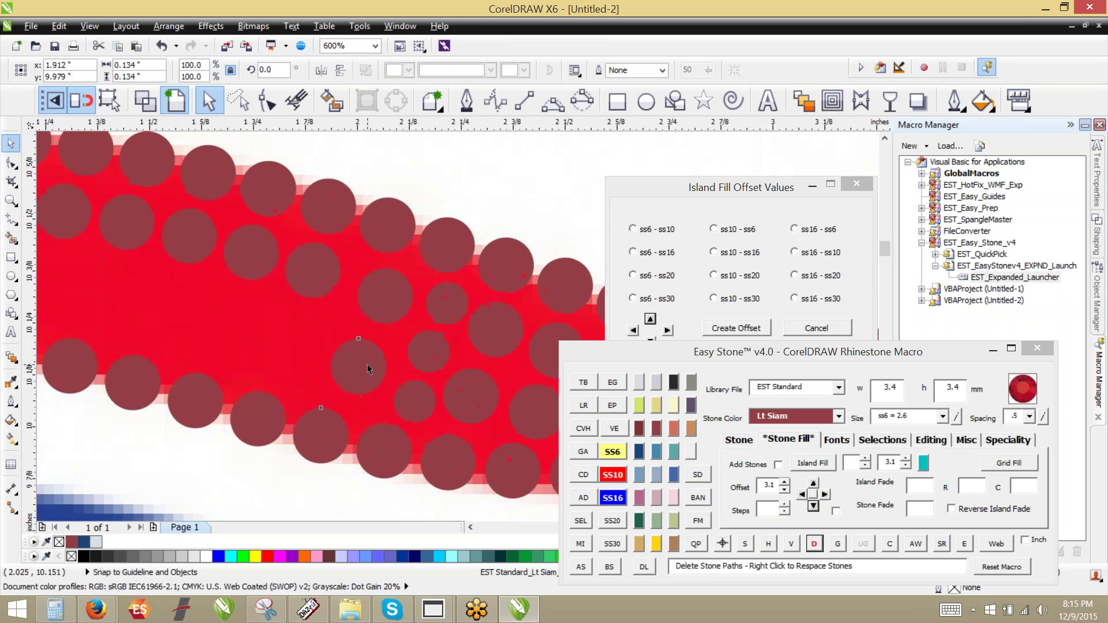
shift+click(367, 365)
shift+click(383, 300)
shift+click(388, 230)
right_click(814, 543)
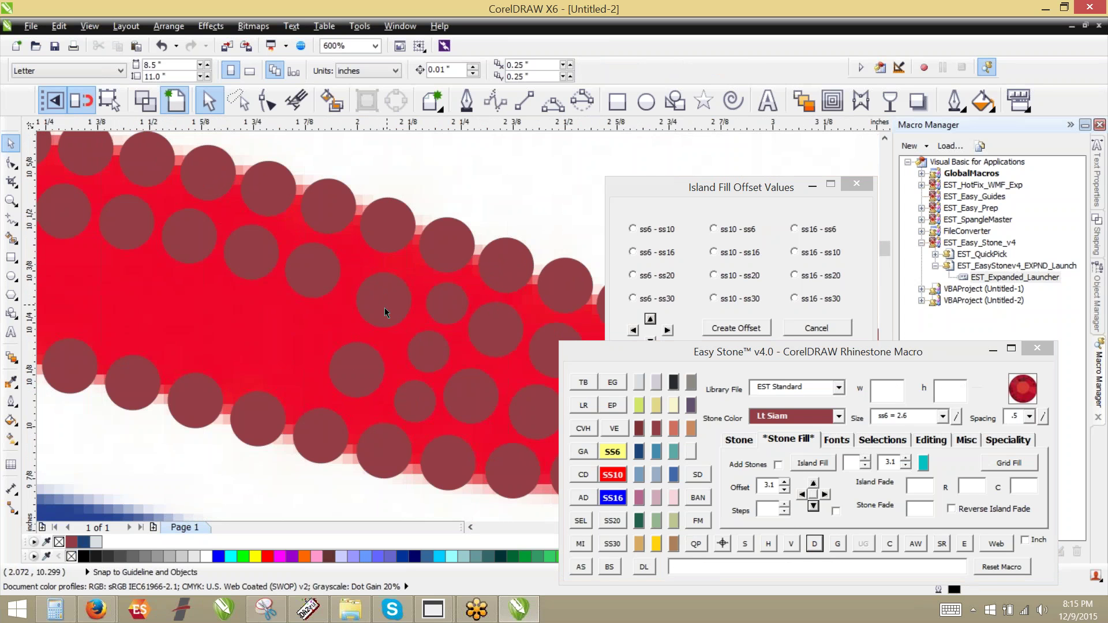
Delete the three ss6 stones of the column between the ss10 filler stones.
scroll(346, 418, up, 1)
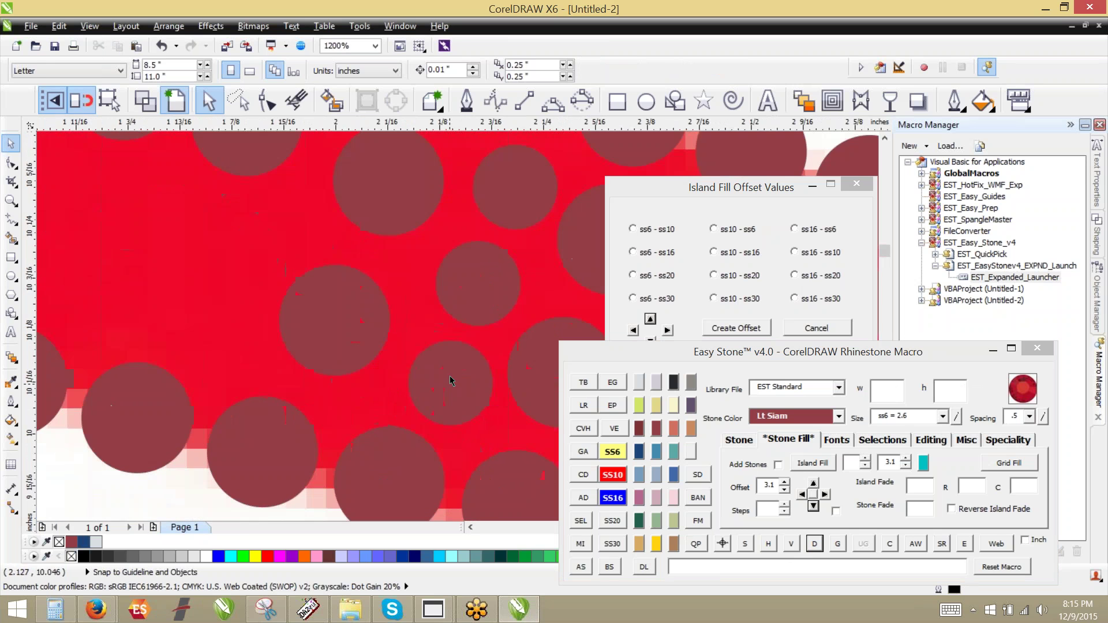
click(448, 381)
scroll(462, 320, down, 1)
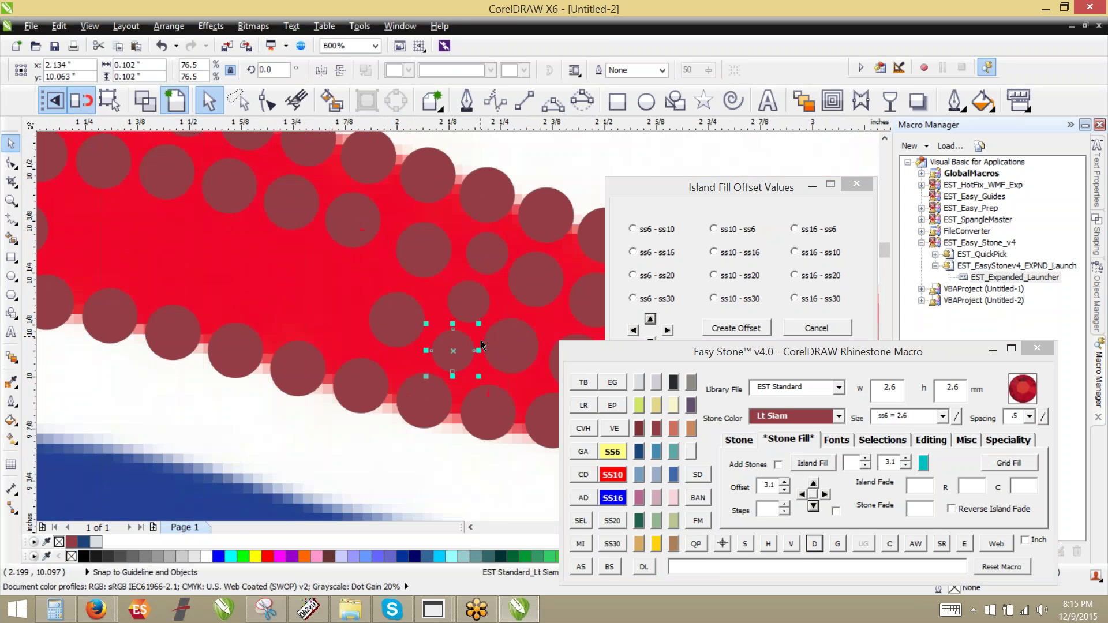
scroll(359, 442, down, 1)
click(359, 441)
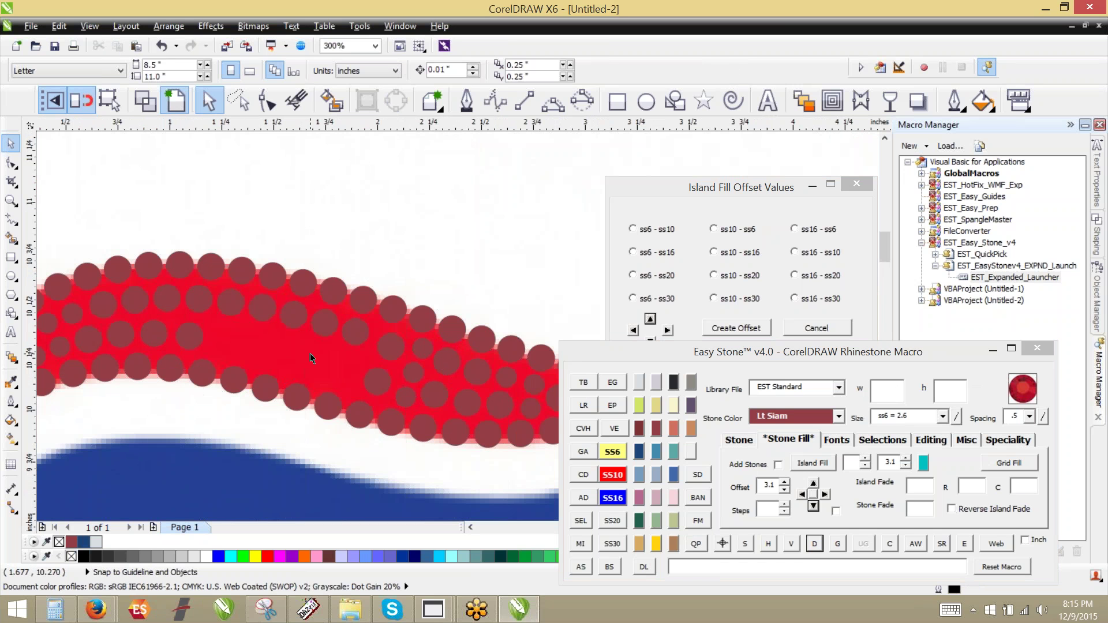
scroll(415, 404, up, 1)
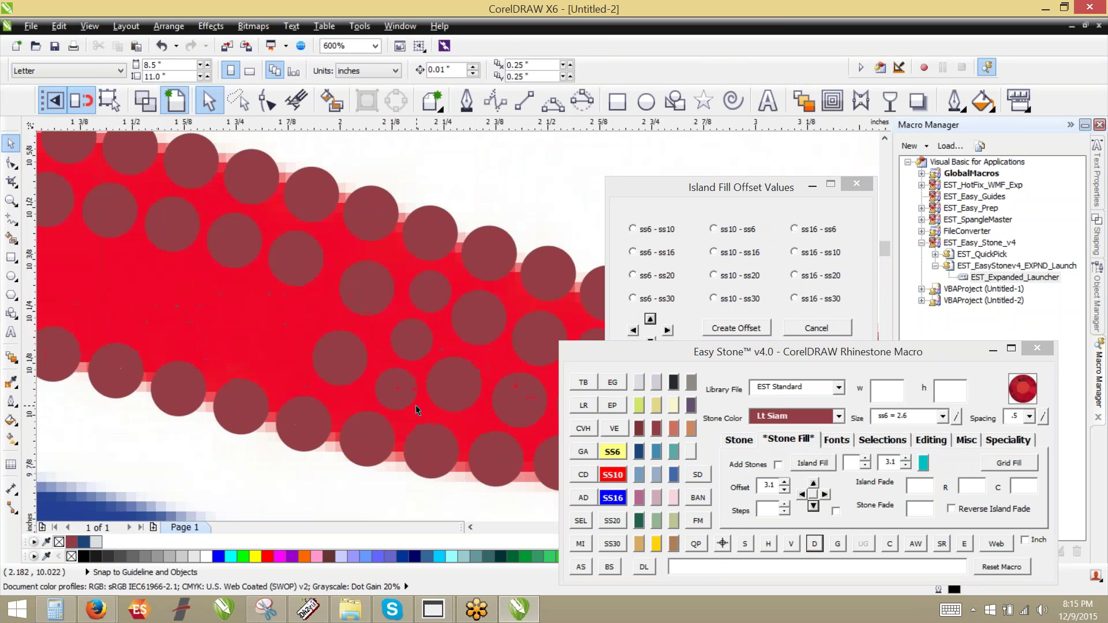
click(407, 397)
key(Delete)
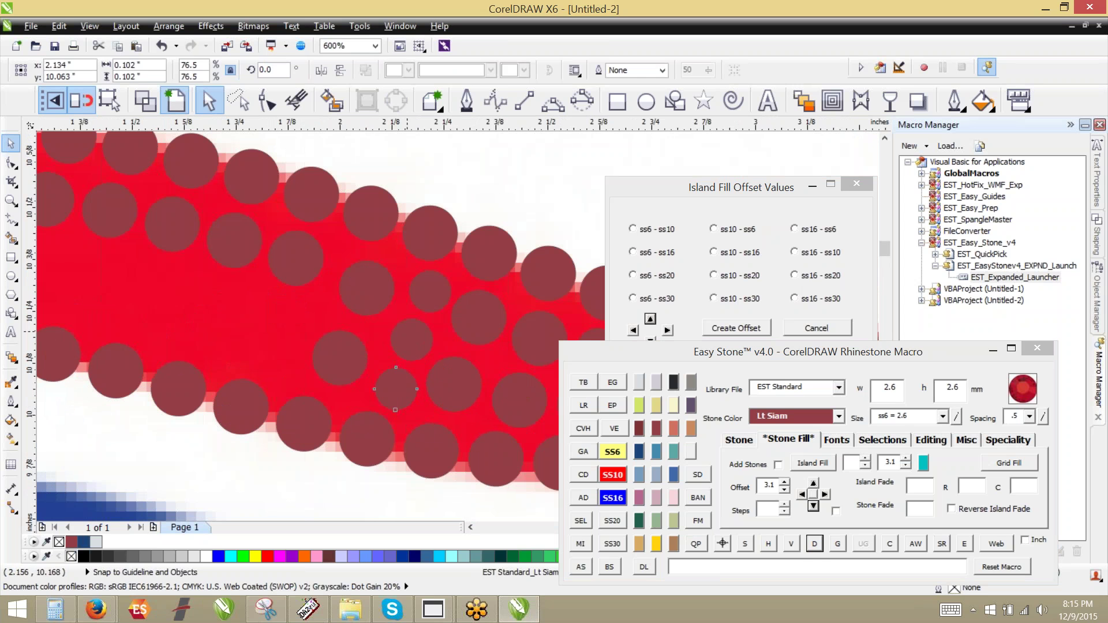
click(411, 345)
key(Delete)
click(431, 299)
key(Delete)
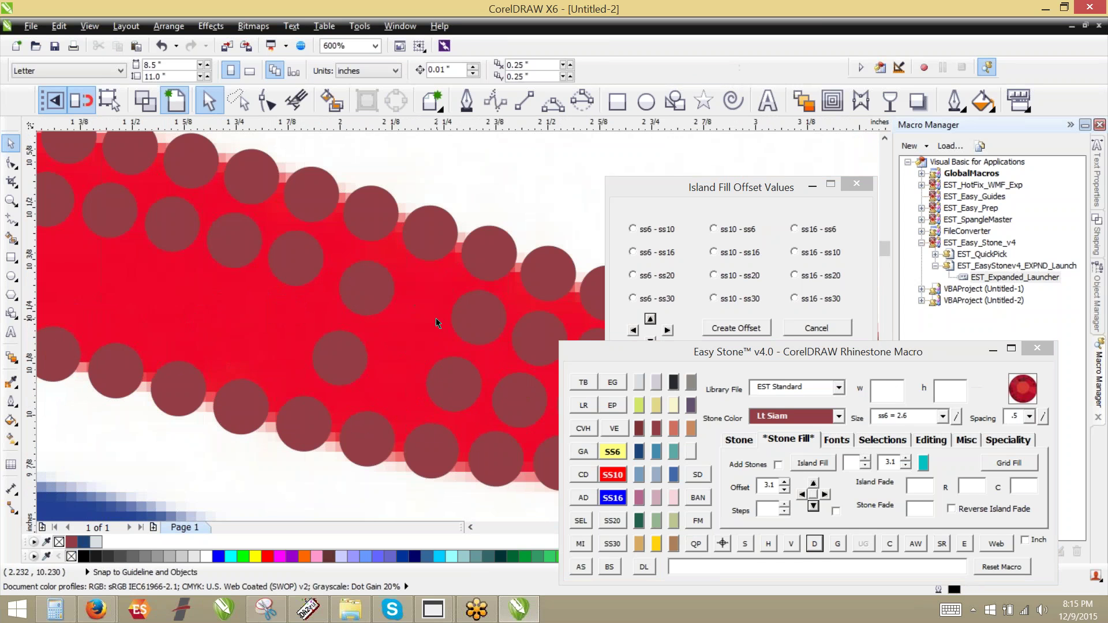
Undo the ss6 deletions, the column respacing and the ss6 resizing, back to the ss10 filler stones.
key(ctrl+z)
key(ctrl+z)
key(ctrl+z)
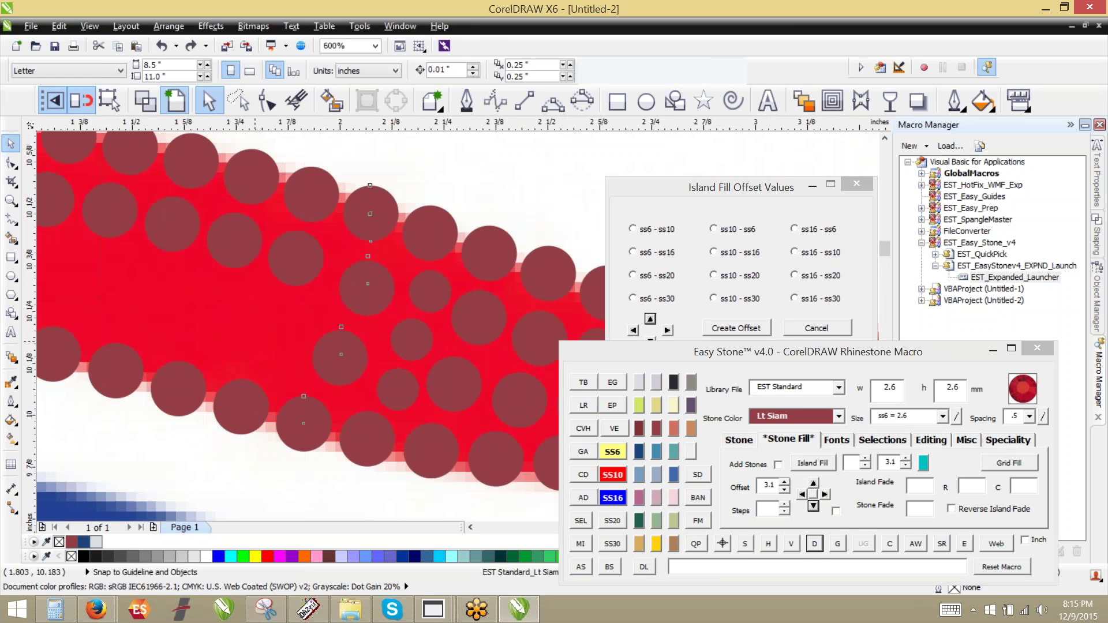
key(ctrl+z)
key(ctrl+z)
key(ctrl+z)
key(ctrl+z)
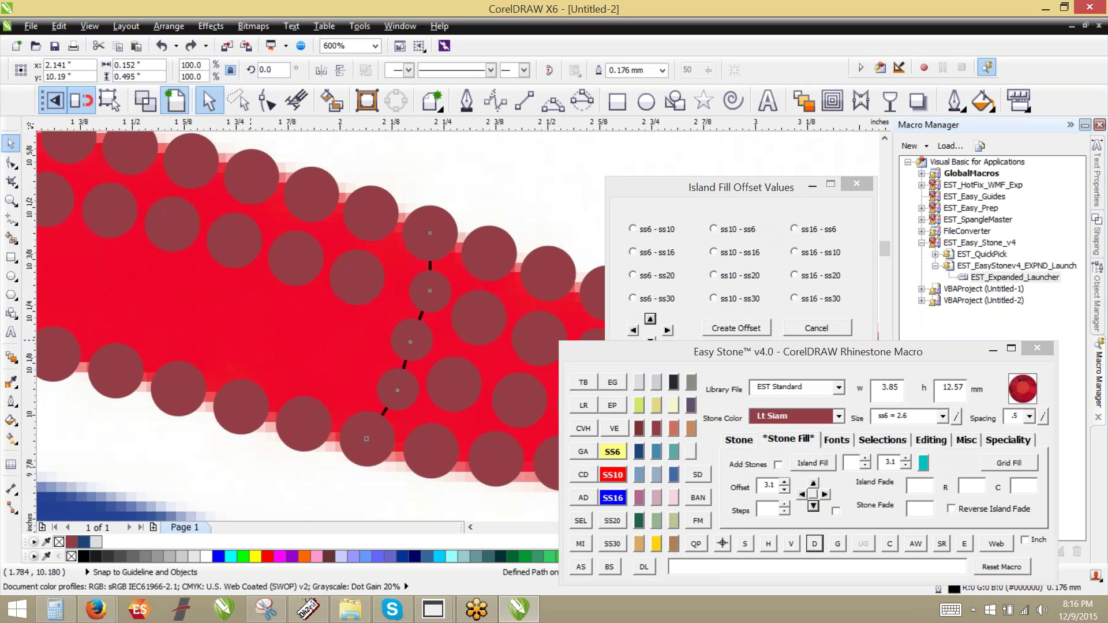
key(ctrl+z)
key(ctrl+z)
key(ctrl+z)
key(ctrl+z)
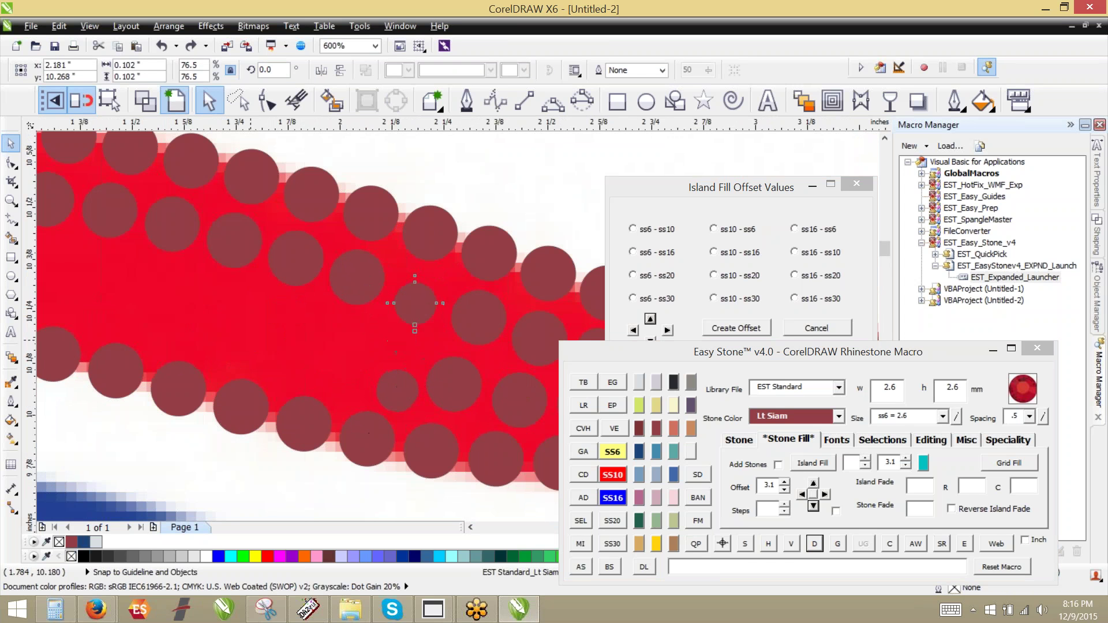
click(398, 391)
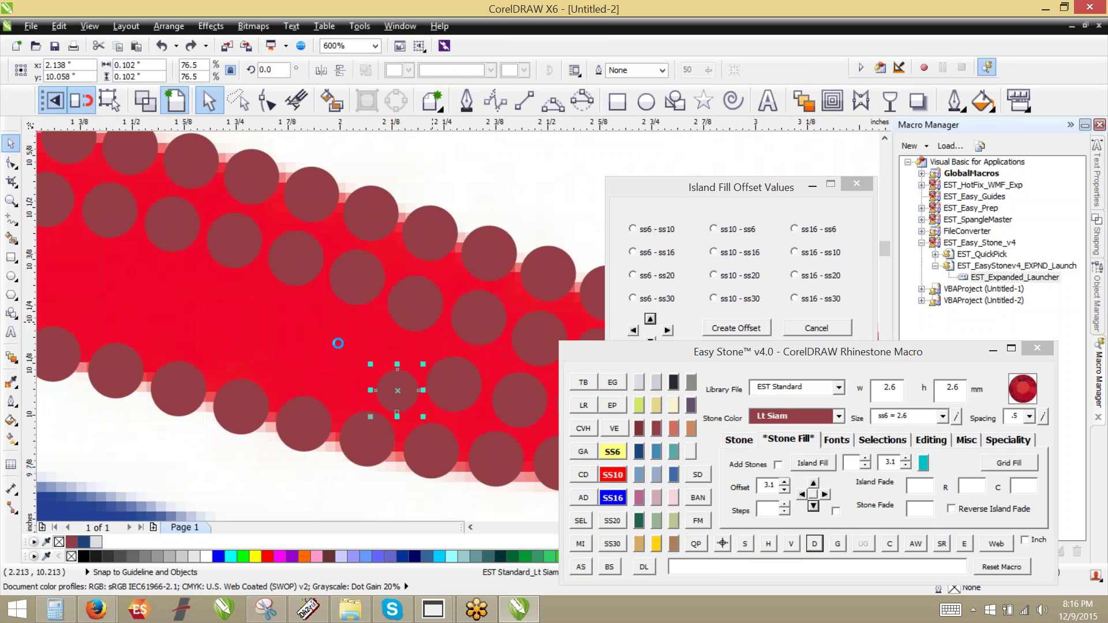
key(Escape)
scroll(431, 276, down, 3)
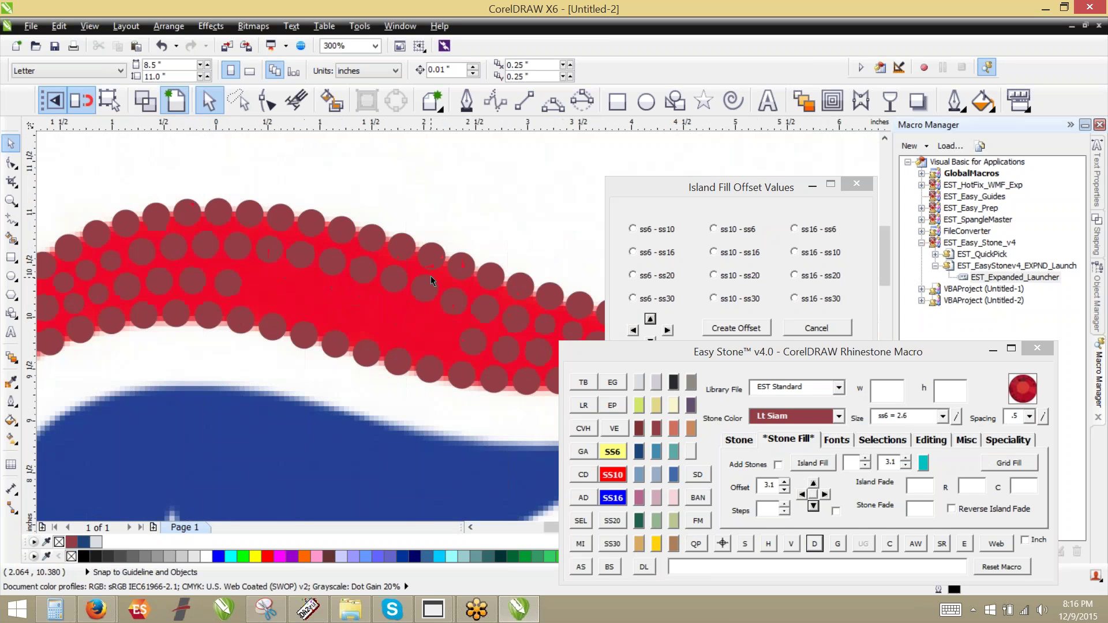
Extend the lower filler row from the tapering side with ss10 copies following the upper row toward the middle.
scroll(473, 304, up, 1)
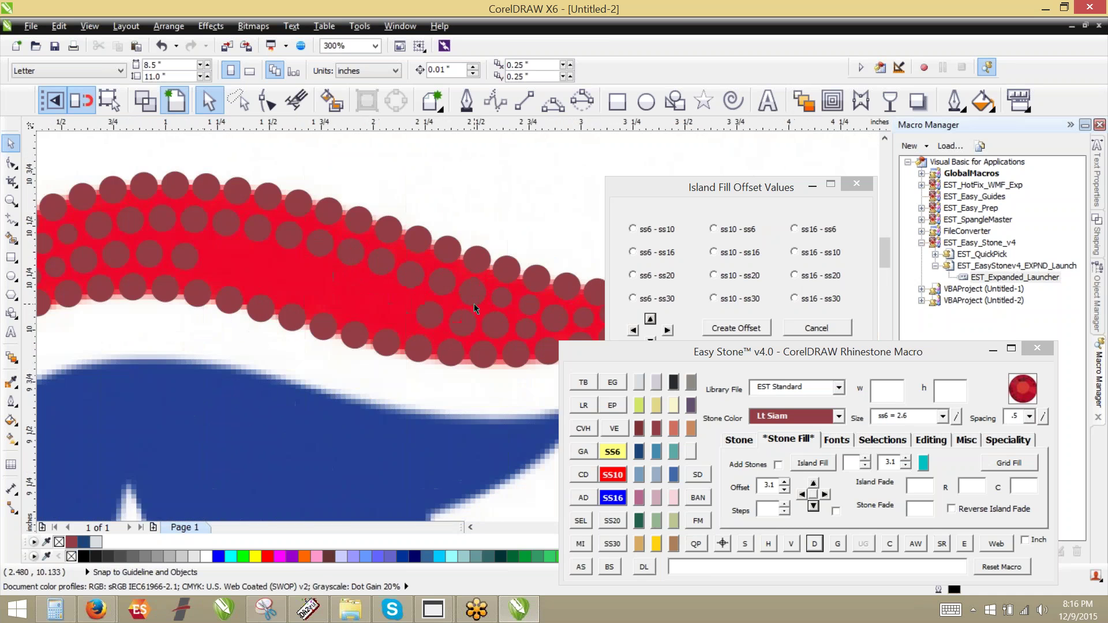
scroll(362, 288, up, 2)
click(383, 336)
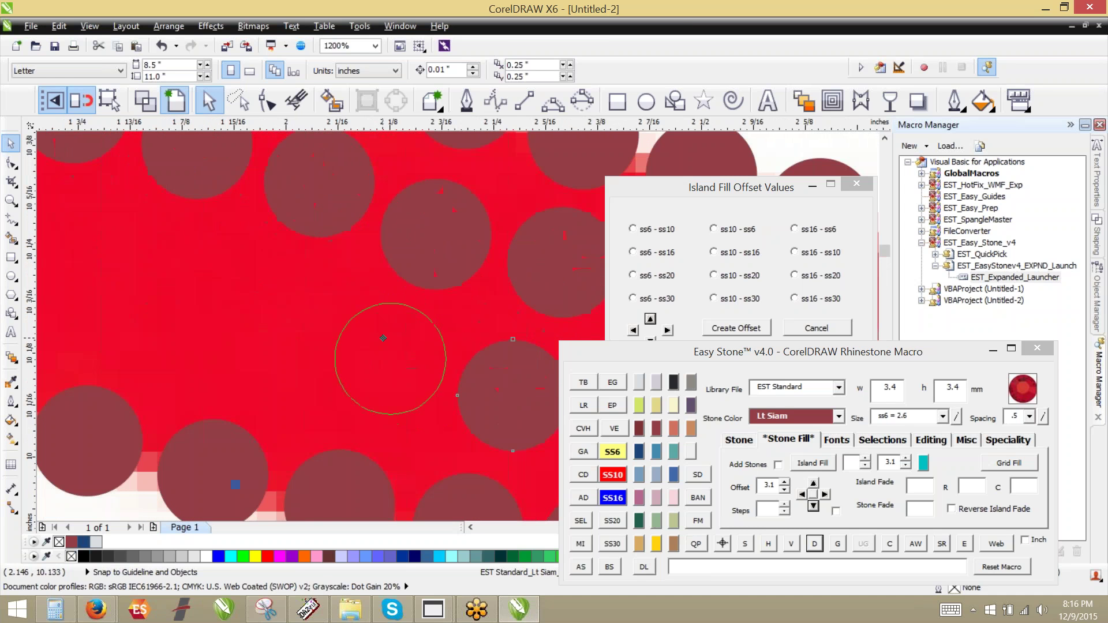
drag(383, 335, 123, 243)
scroll(461, 332, down, 1)
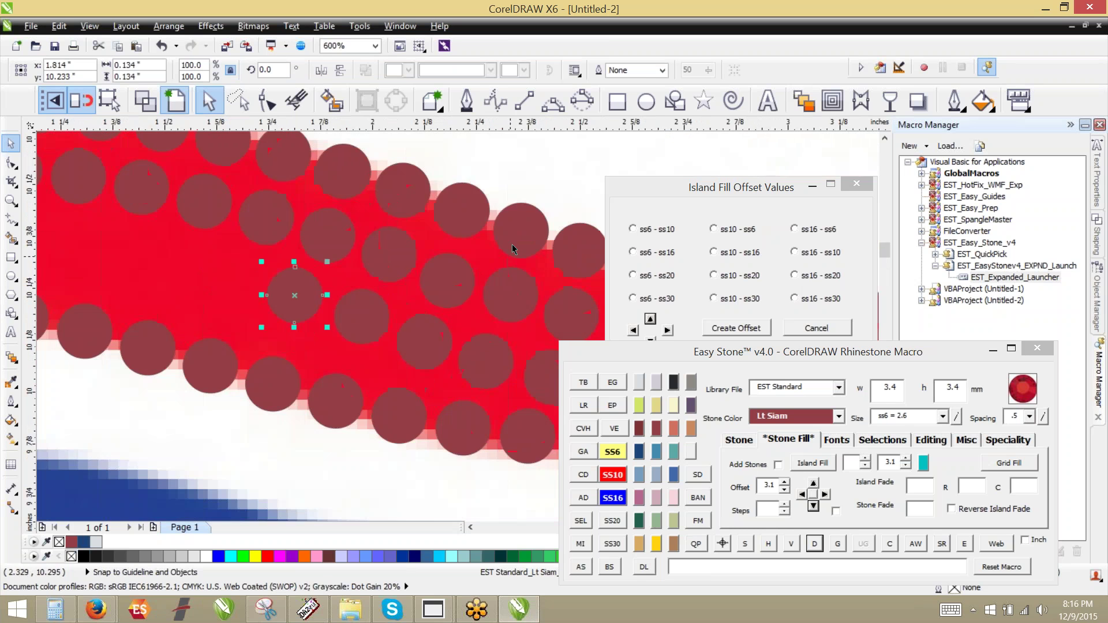
scroll(172, 286, up, 1)
drag(400, 317, 130, 223)
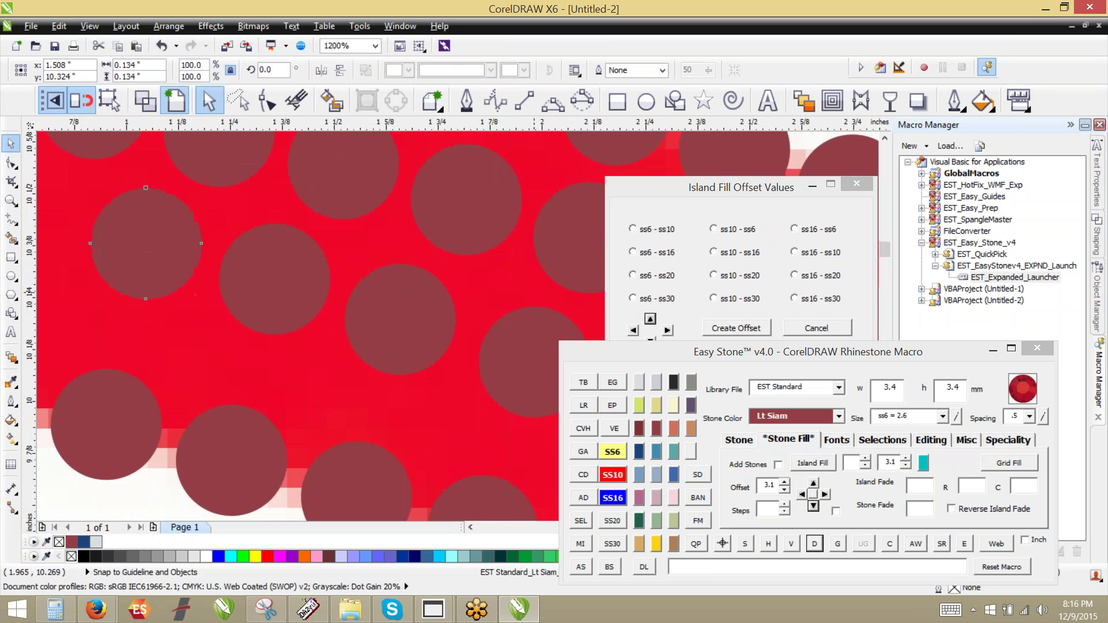
Close the remaining gap in the lower filler row with further ss10 copies reaching the wider-end stones.
scroll(151, 269, down, 1)
scroll(151, 269, up, 1)
drag(462, 290, 206, 250)
key(space)
drag(117, 266, 102, 252)
scroll(321, 216, down, 2)
click(301, 279)
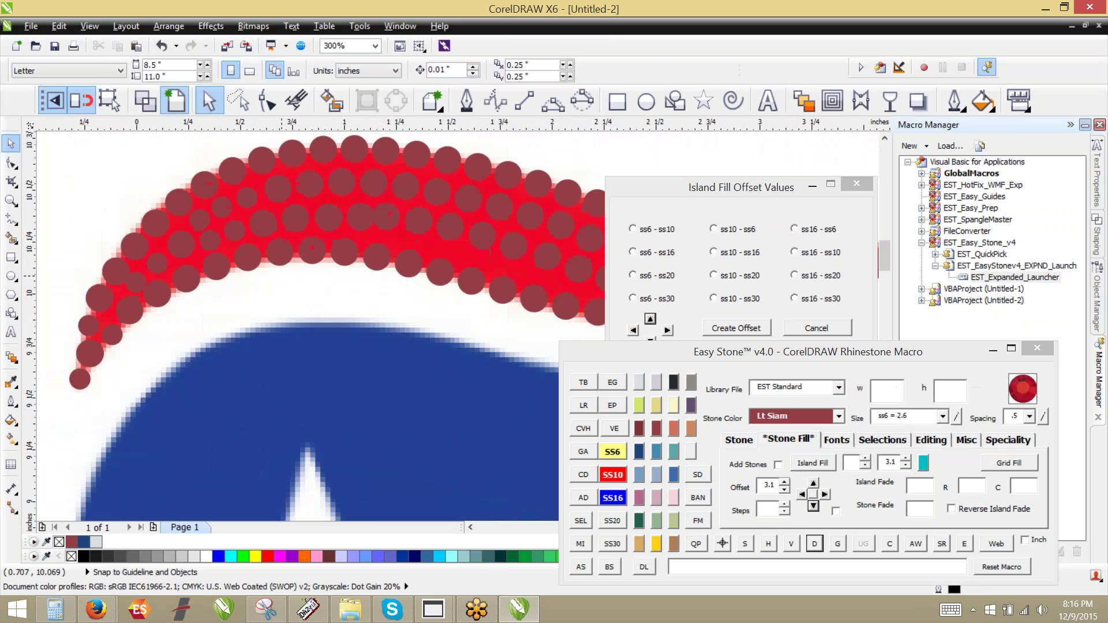
Move the lower-edge stones beneath the new tapering-side filler stones inward, closer to the lower filler row.
scroll(302, 274, down, 1)
scroll(442, 287, up, 1)
scroll(491, 287, up, 2)
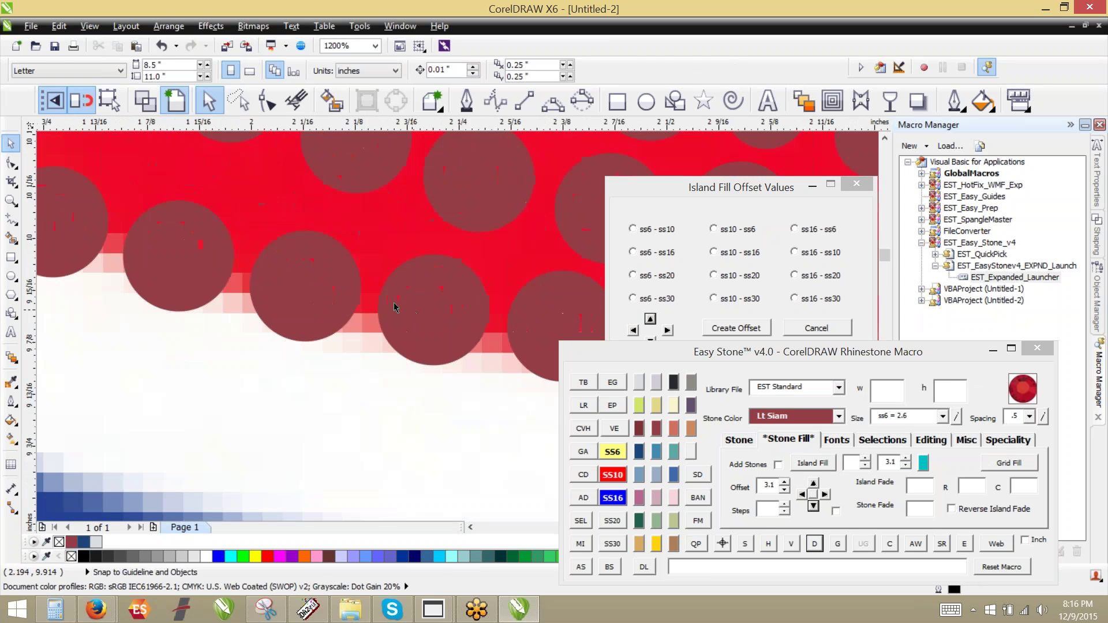
drag(322, 302, 332, 274)
drag(202, 271, 217, 226)
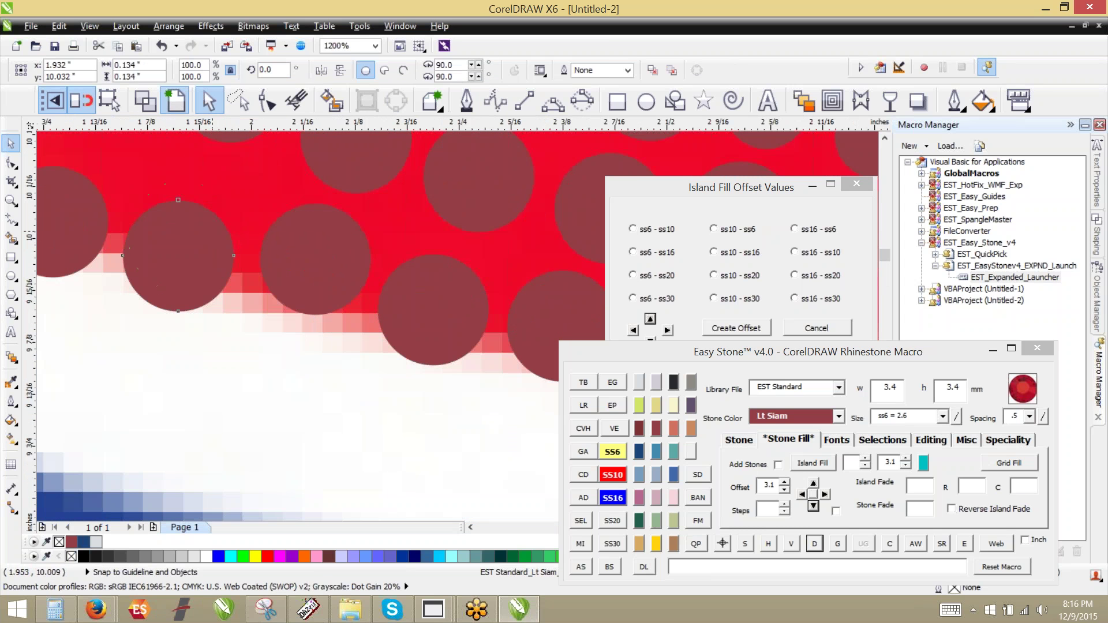
drag(288, 260, 287, 263)
drag(447, 306, 452, 290)
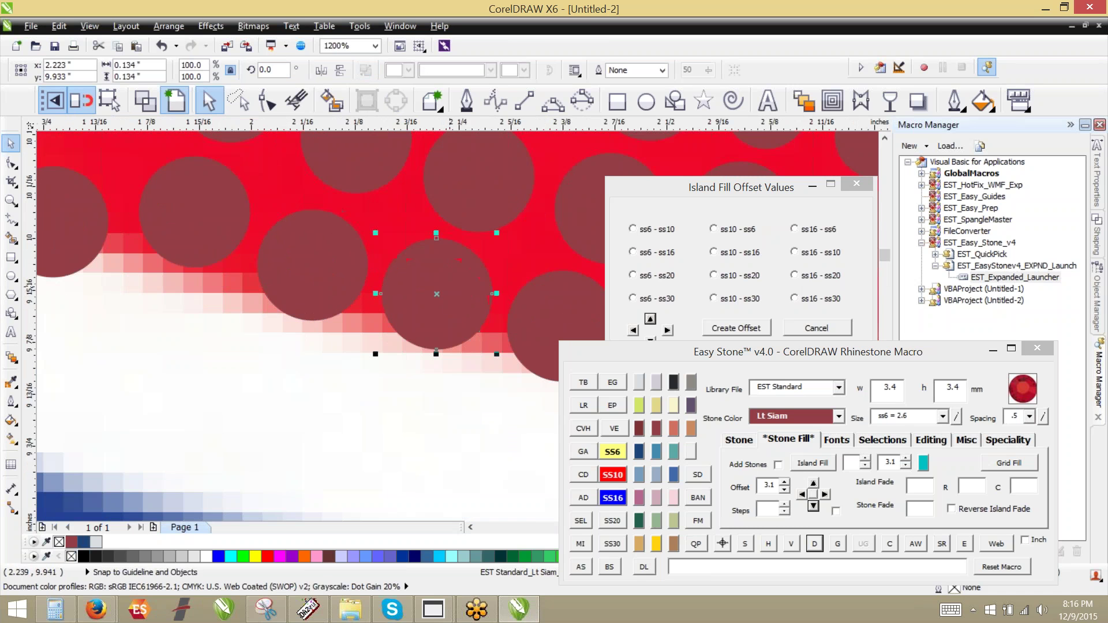
scroll(548, 369, down, 1)
scroll(497, 325, up, 1)
drag(497, 325, 497, 332)
Move the next three lower-edge stones near the middle of the swoosh up toward the lower filler row.
scroll(547, 412, down, 1)
scroll(283, 310, up, 1)
drag(378, 360, 398, 314)
drag(251, 332, 269, 283)
drag(124, 320, 140, 272)
Move the remaining lower-edge stones under the crest of the swoosh inward, blending them into the adjusted edge row.
scroll(185, 266, down, 1)
scroll(205, 266, up, 1)
drag(238, 309, 247, 261)
drag(127, 292, 116, 263)
scroll(136, 256, down, 1)
scroll(115, 286, up, 1)
scroll(110, 277, down, 1)
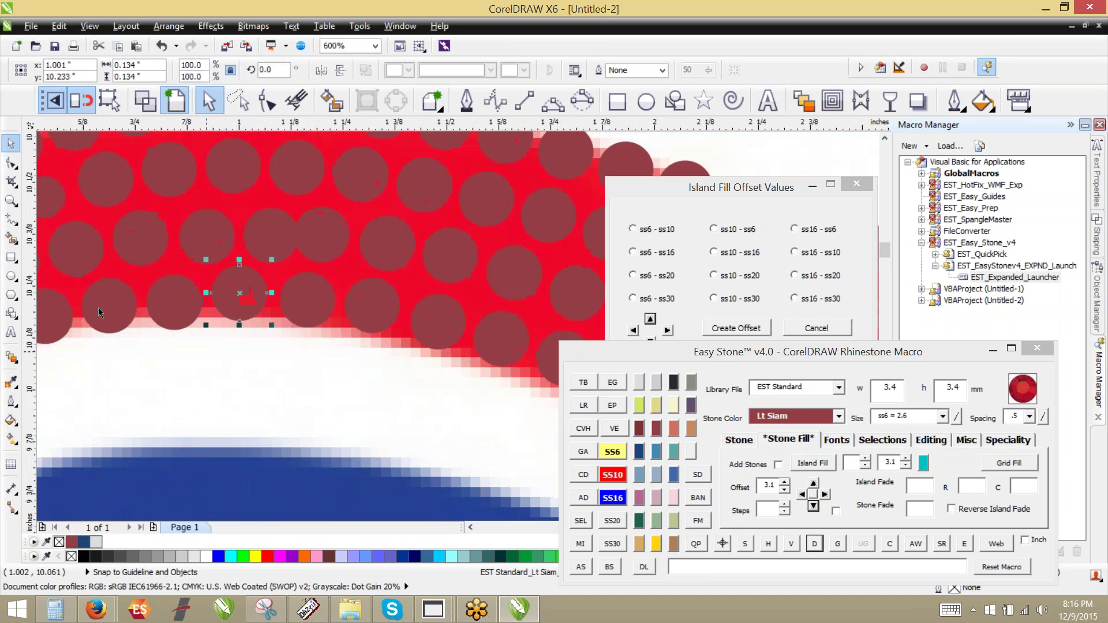
scroll(160, 288, up, 1)
drag(174, 292, 171, 280)
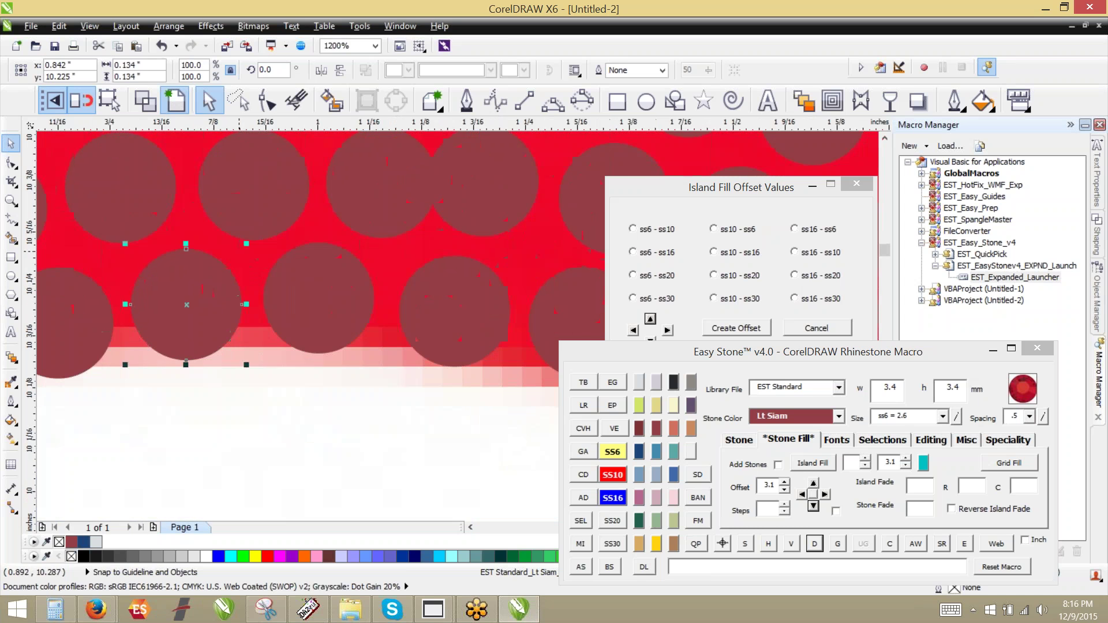
scroll(254, 283, down, 2)
click(174, 331)
scroll(174, 332, down, 1)
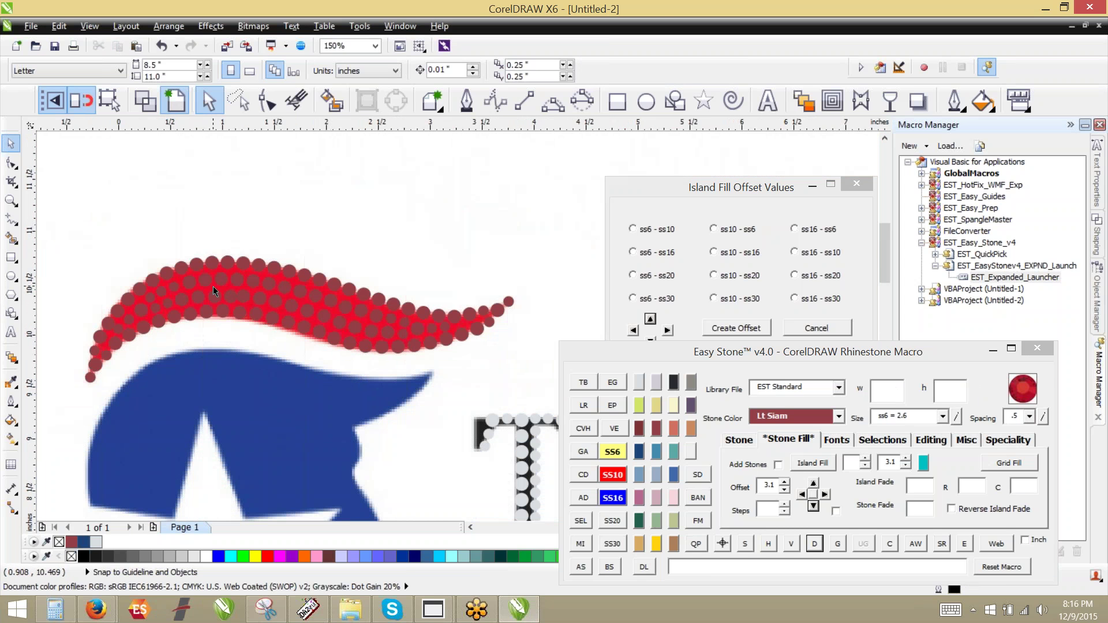
Respace all the stones of the swoosh's lower filler row evenly along their path, from the wide end to the tapering end.
scroll(213, 288, up, 1)
click(124, 320)
shift+click(151, 316)
shift+click(184, 310)
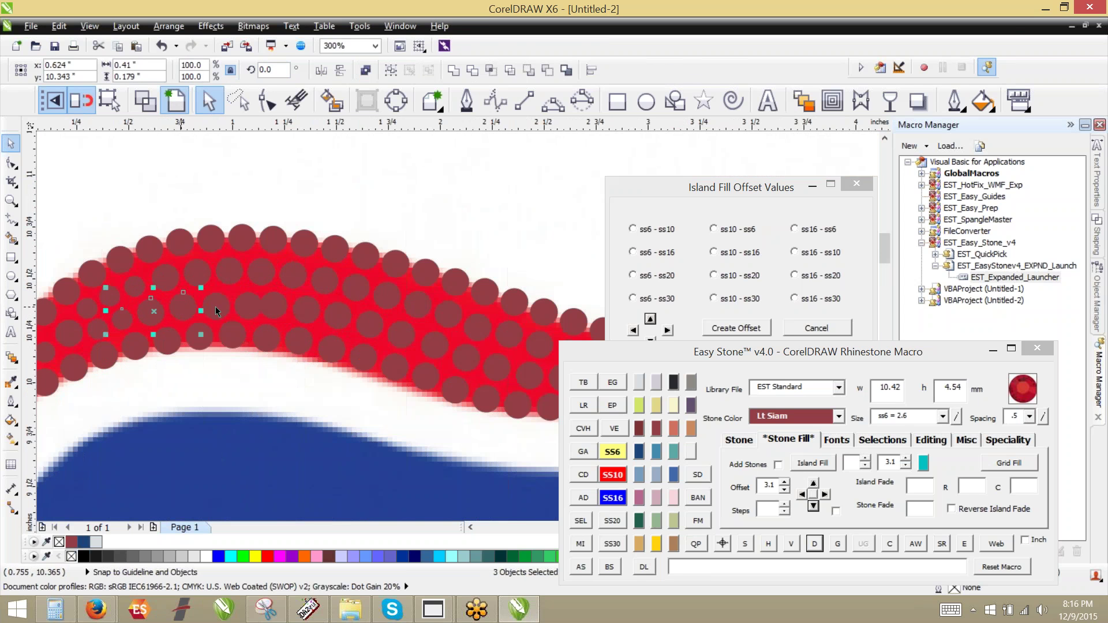
shift+click(223, 304)
shift+click(248, 305)
shift+click(281, 306)
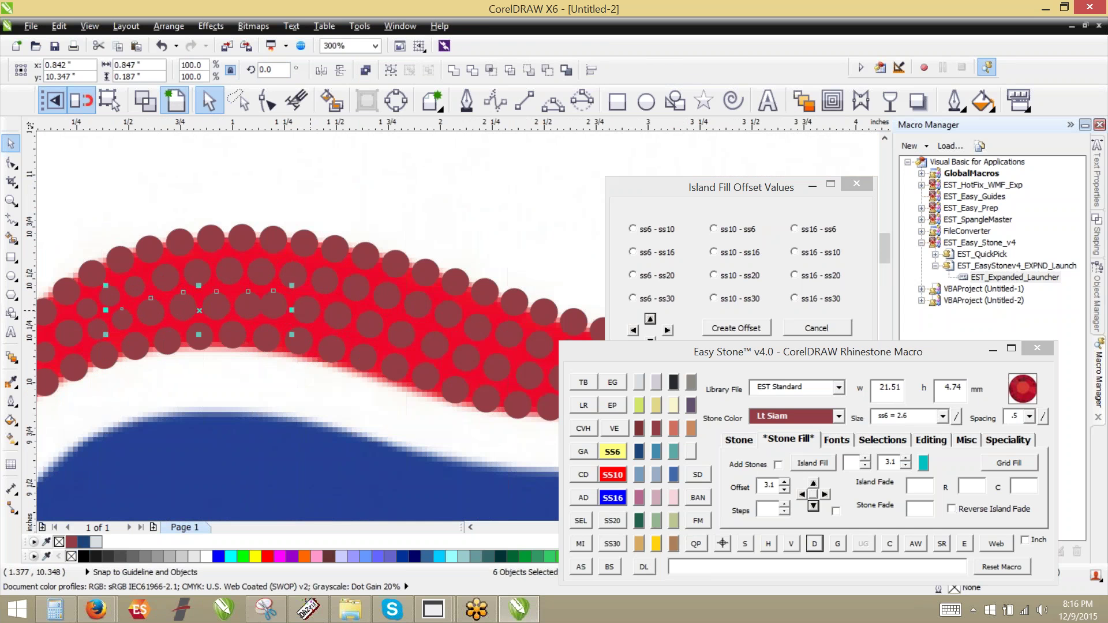
shift+click(312, 309)
shift+click(338, 316)
shift+click(369, 324)
shift+click(401, 332)
shift+click(432, 346)
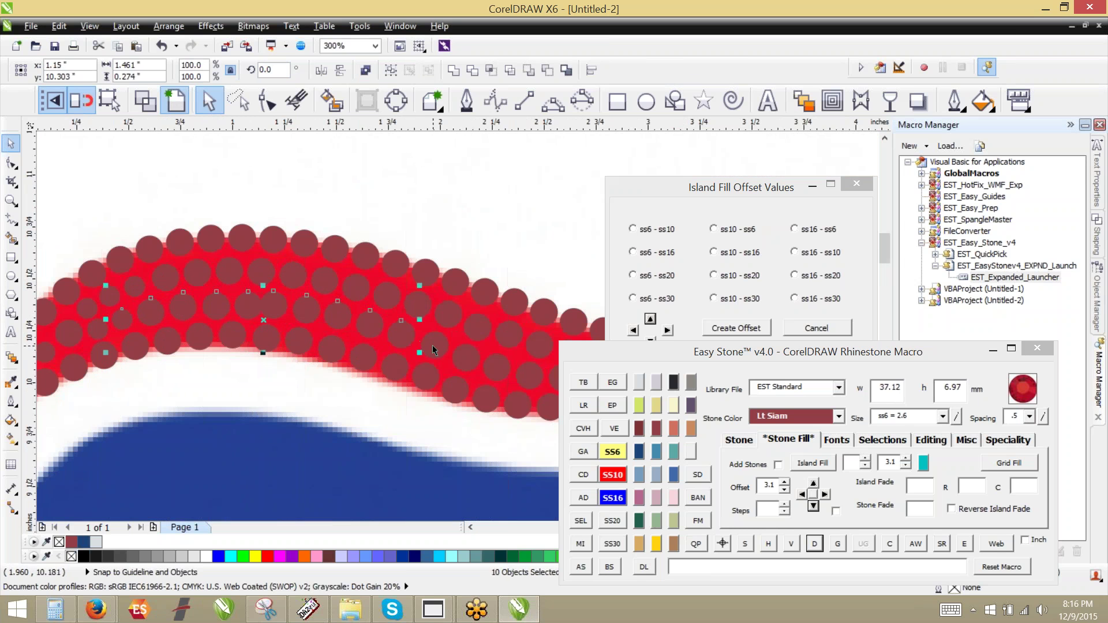
shift+click(462, 353)
shift+click(496, 363)
shift+click(536, 380)
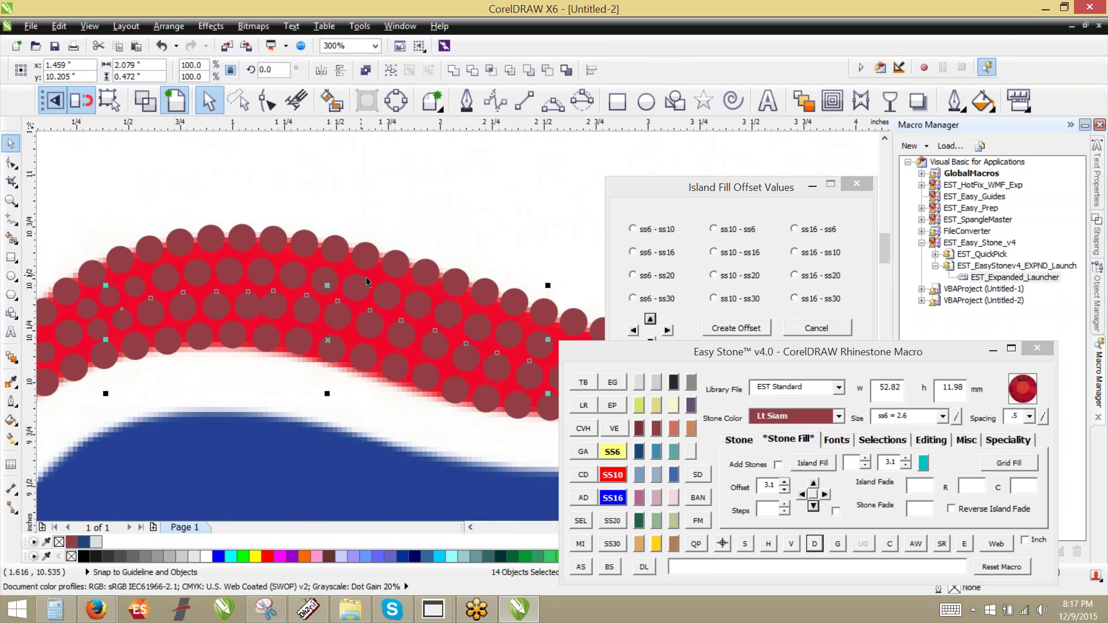
scroll(366, 277, down, 1)
scroll(489, 323, up, 1)
shift+click(430, 333)
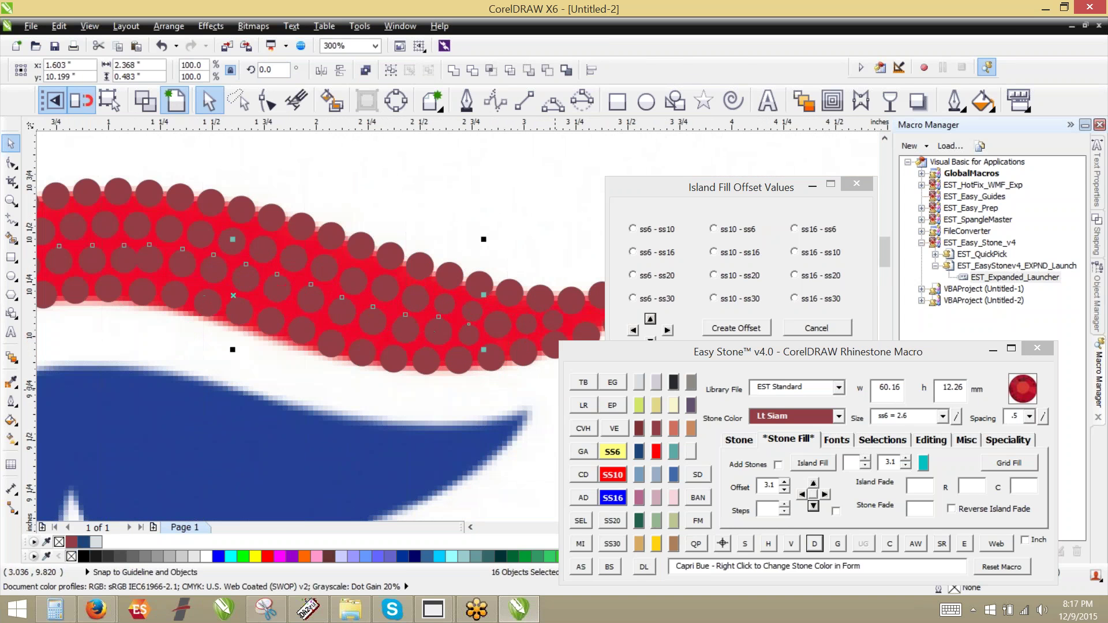
click(822, 548)
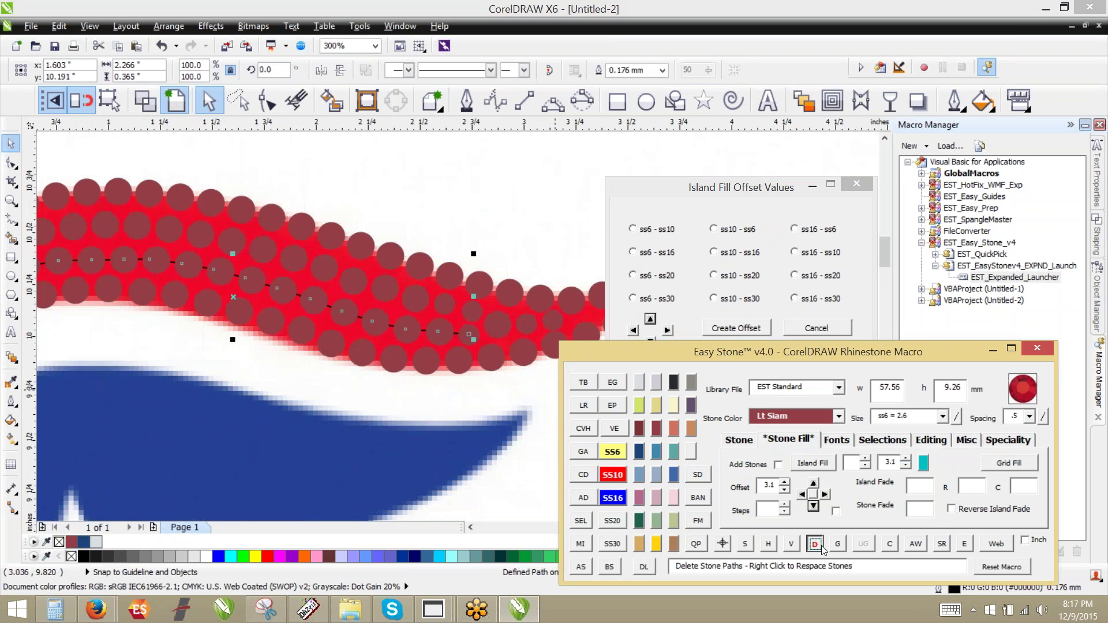
Place a copy of all the swoosh stones beside the logo and add a weedbox around the copy.
scroll(332, 247, down, 2)
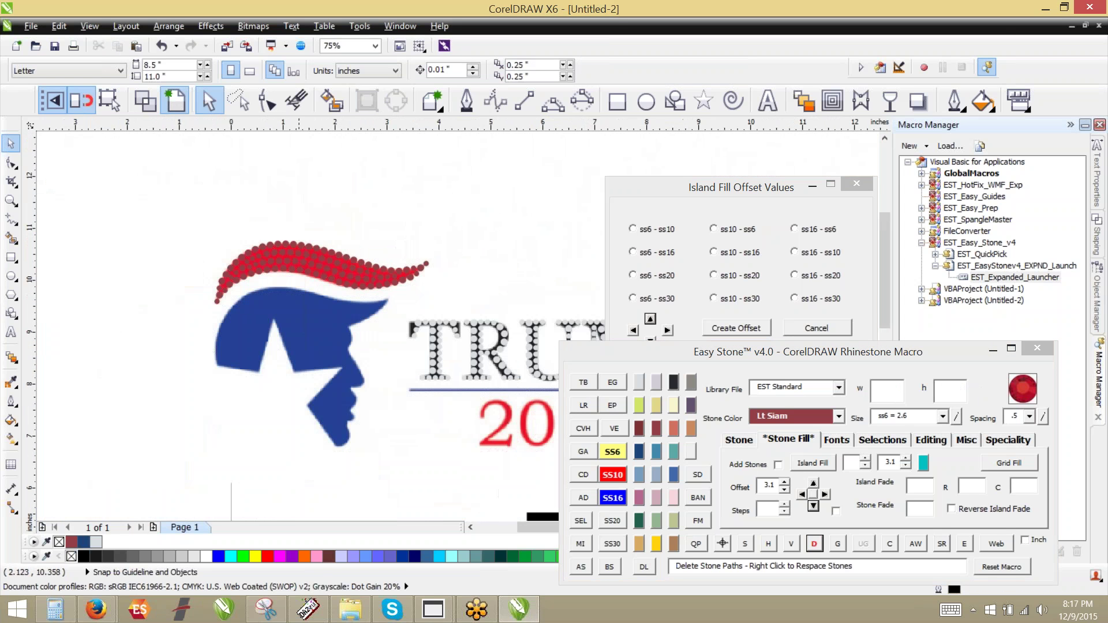
drag(168, 177, 448, 315)
drag(308, 261, 168, 382)
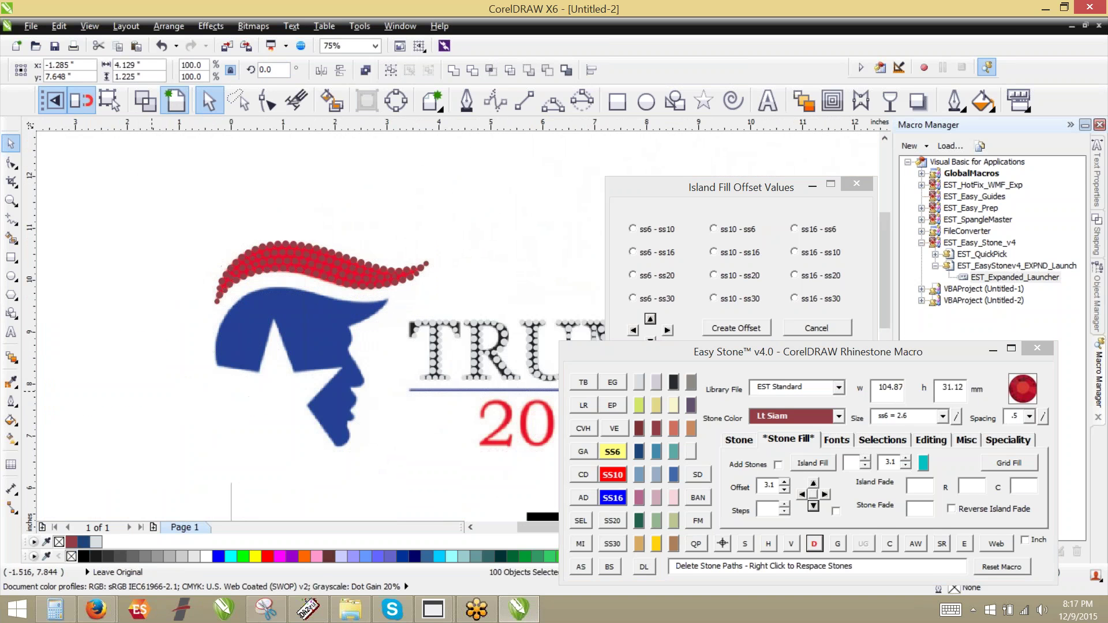
click(916, 545)
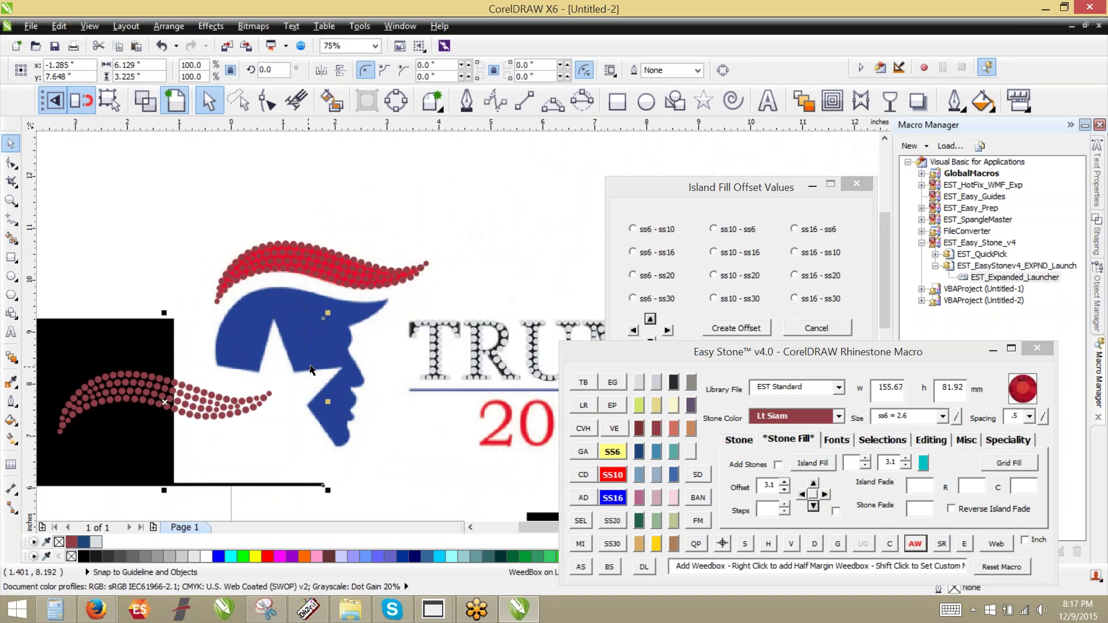
Move the copied swoosh and its black weedbox farther away from the logo, clear of the artwork.
scroll(456, 317, down, 1)
scroll(238, 333, up, 1)
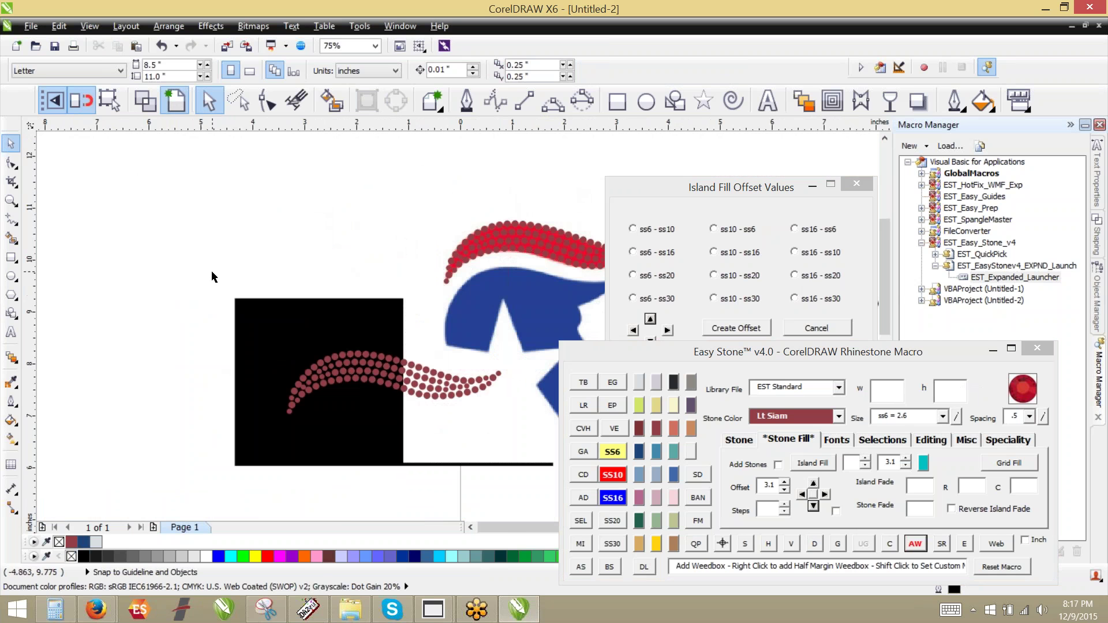
scroll(219, 271, down, 1)
drag(208, 277, 417, 415)
drag(336, 345, 180, 358)
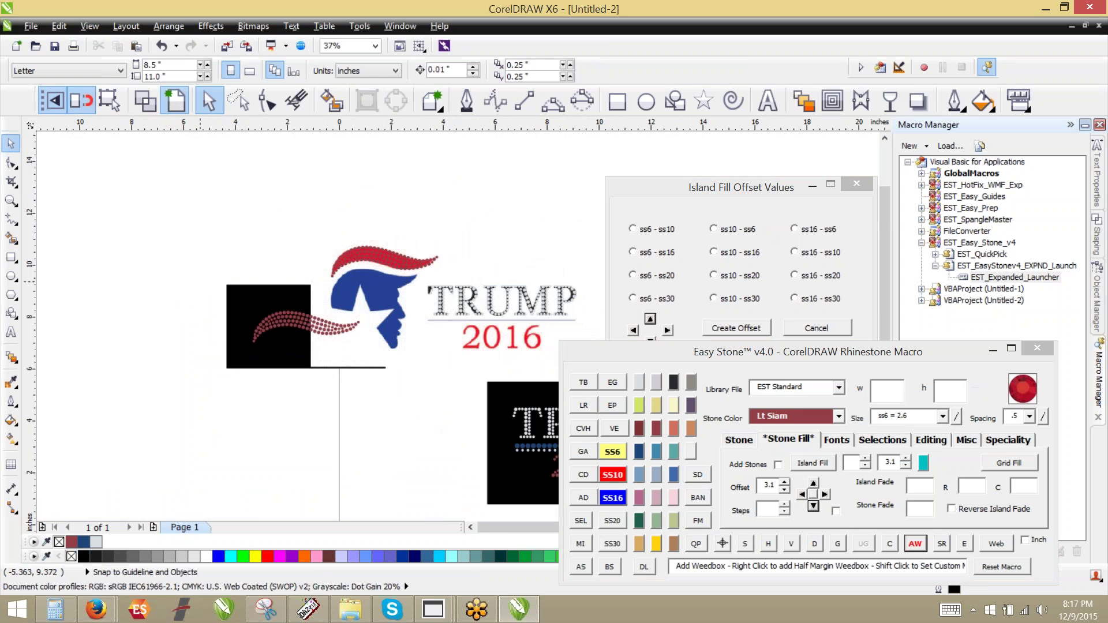
drag(200, 281, 409, 405)
drag(340, 342, 157, 348)
click(106, 278)
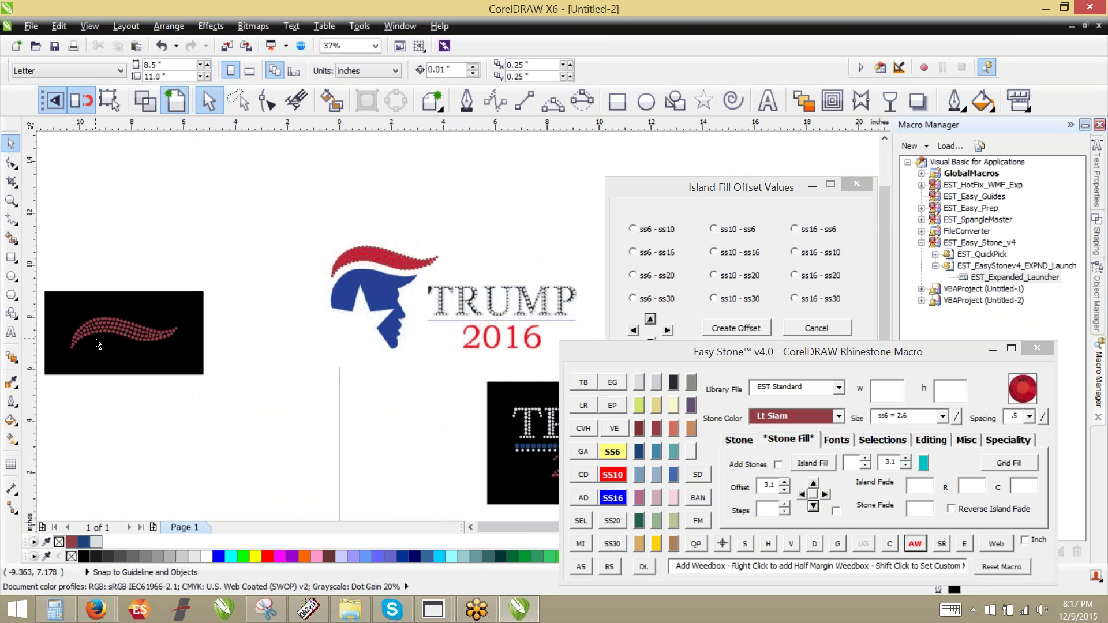
Delete the copied swoosh together with its weedbox after checking the stone spacing against black.
scroll(99, 338, up, 1)
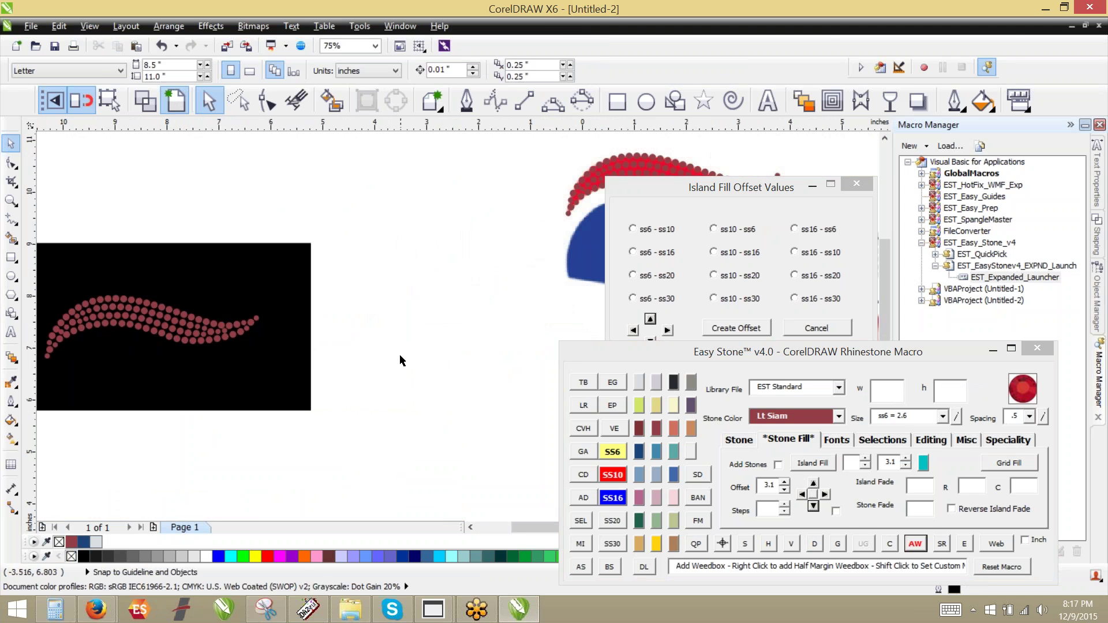
scroll(401, 356, down, 1)
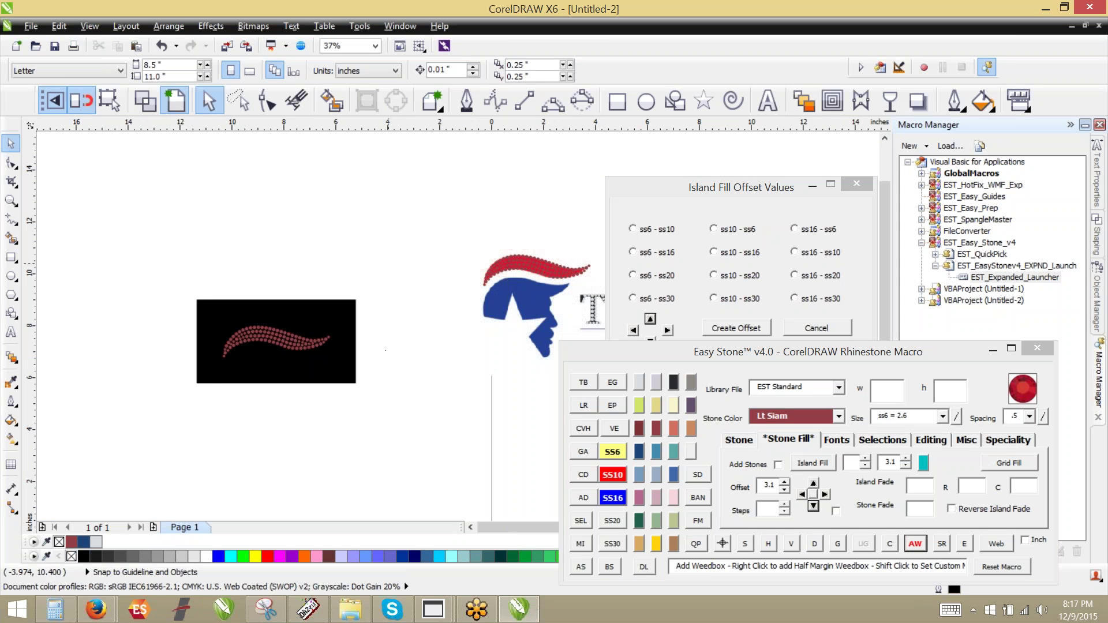
drag(388, 264, 128, 428)
key(Delete)
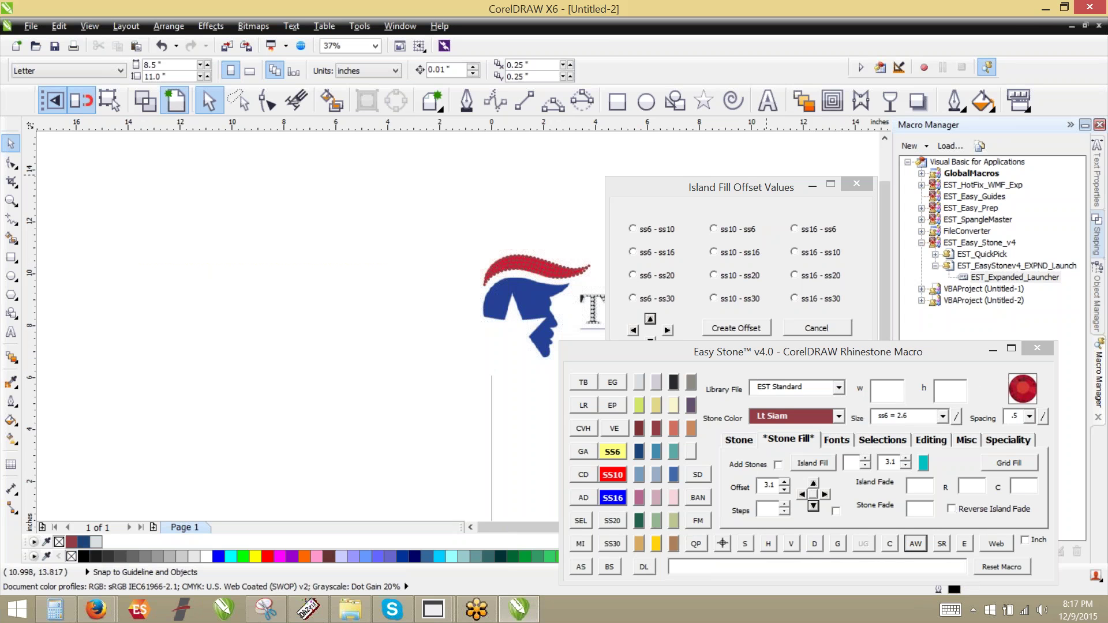
Close the Island Fill Offset Values dialog.
click(731, 187)
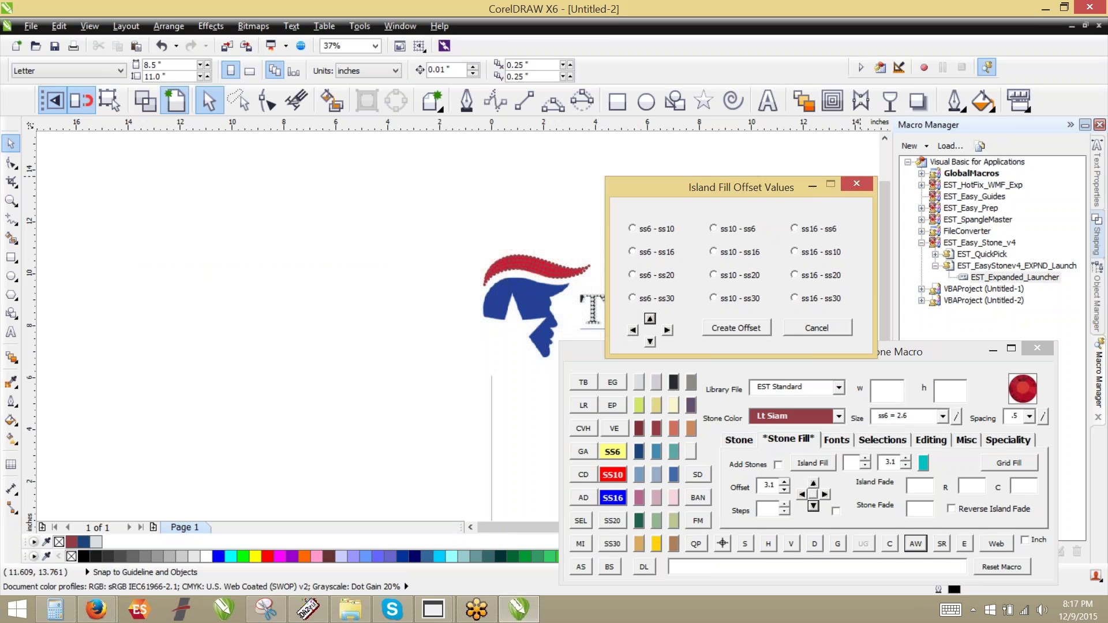
click(858, 185)
scroll(451, 223, down, 1)
scroll(547, 222, up, 1)
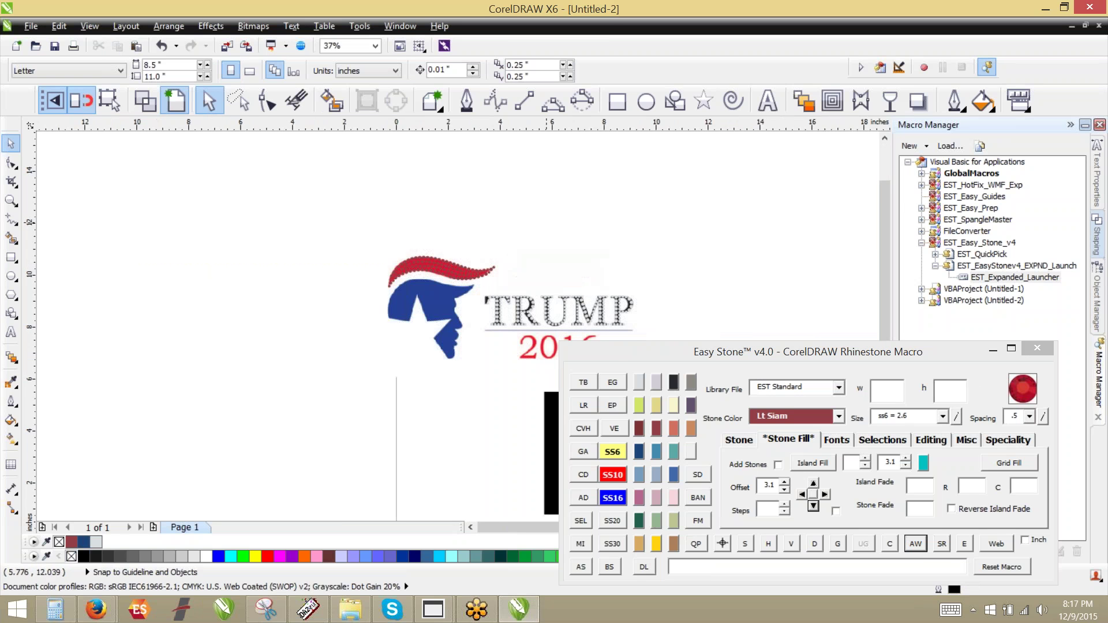
Place a single ss10 stone at the base of the blue face's chin and colour it Hot Pink.
scroll(443, 286, up, 2)
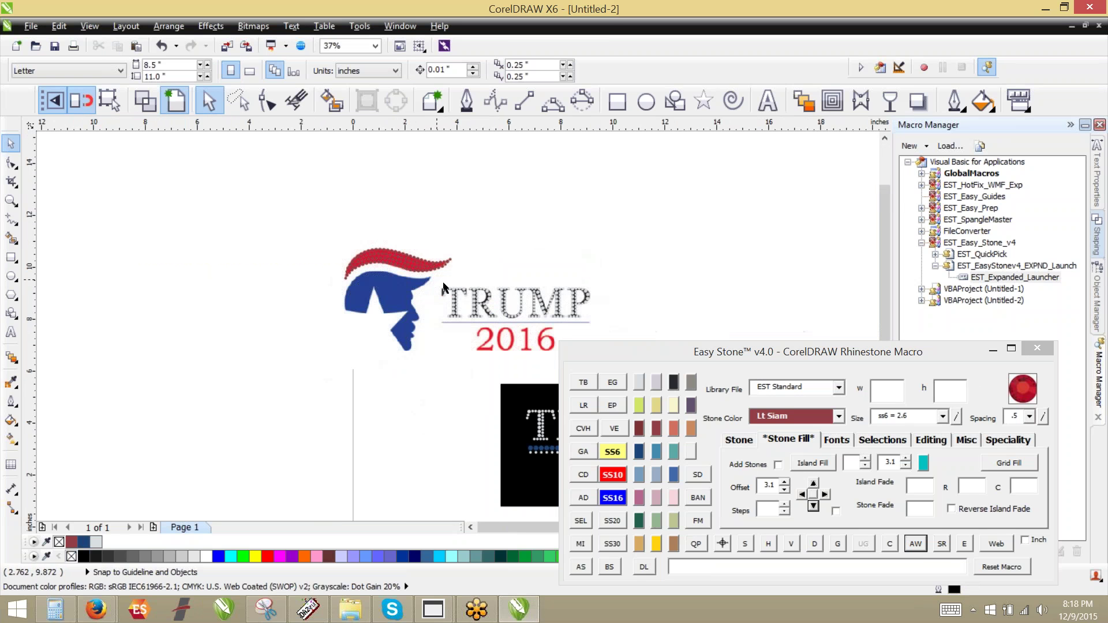
scroll(443, 287, down, 1)
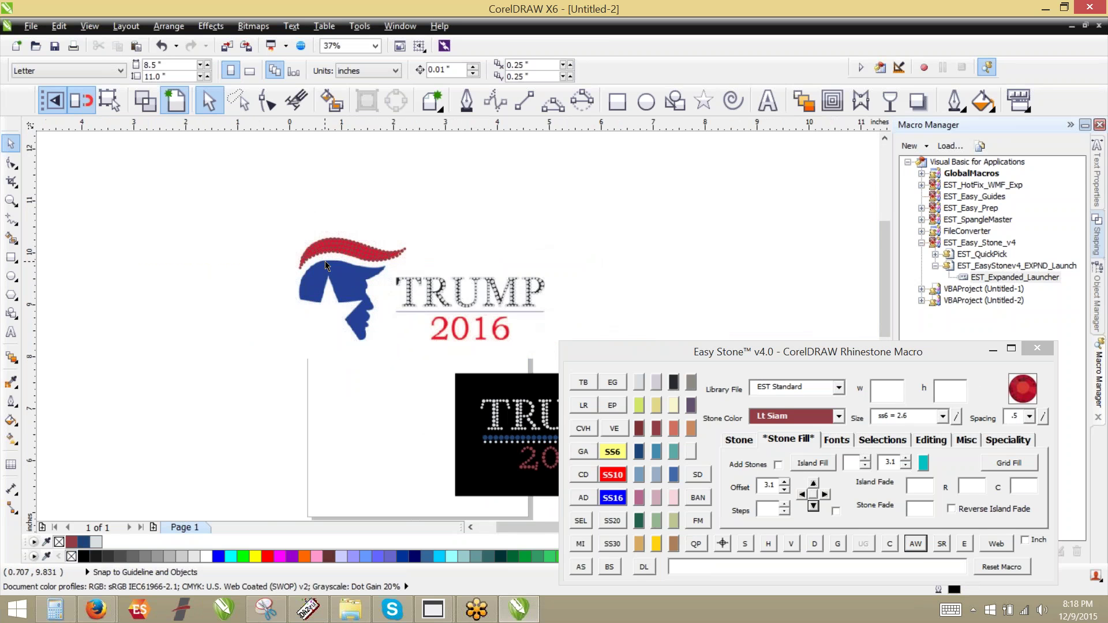
scroll(323, 262, up, 3)
scroll(324, 262, down, 1)
scroll(296, 312, up, 2)
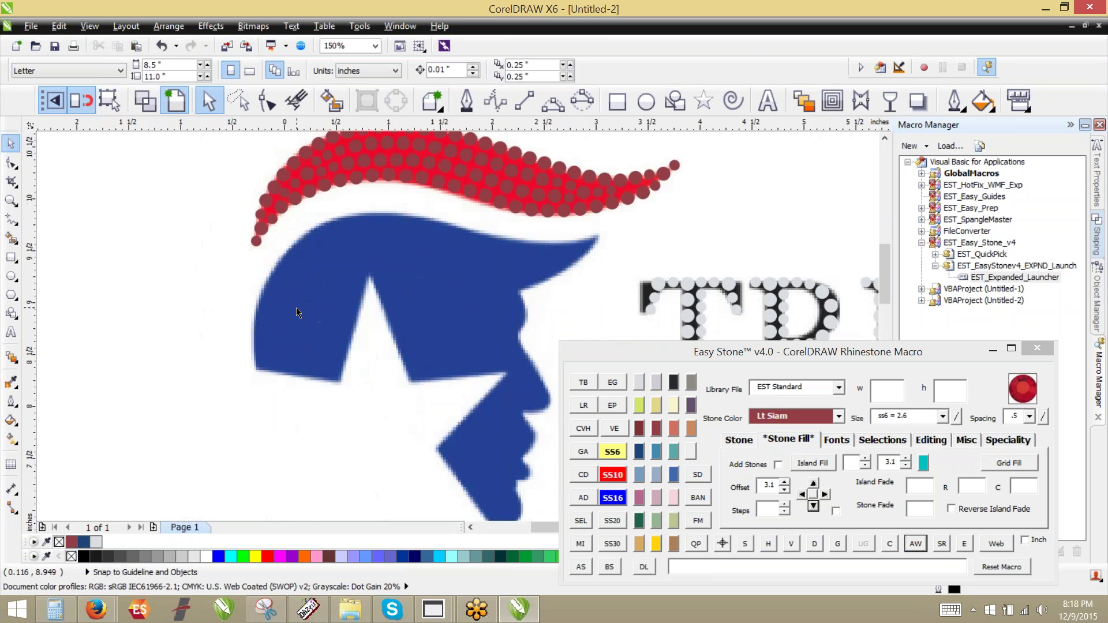
scroll(296, 313, down, 2)
scroll(385, 358, up, 2)
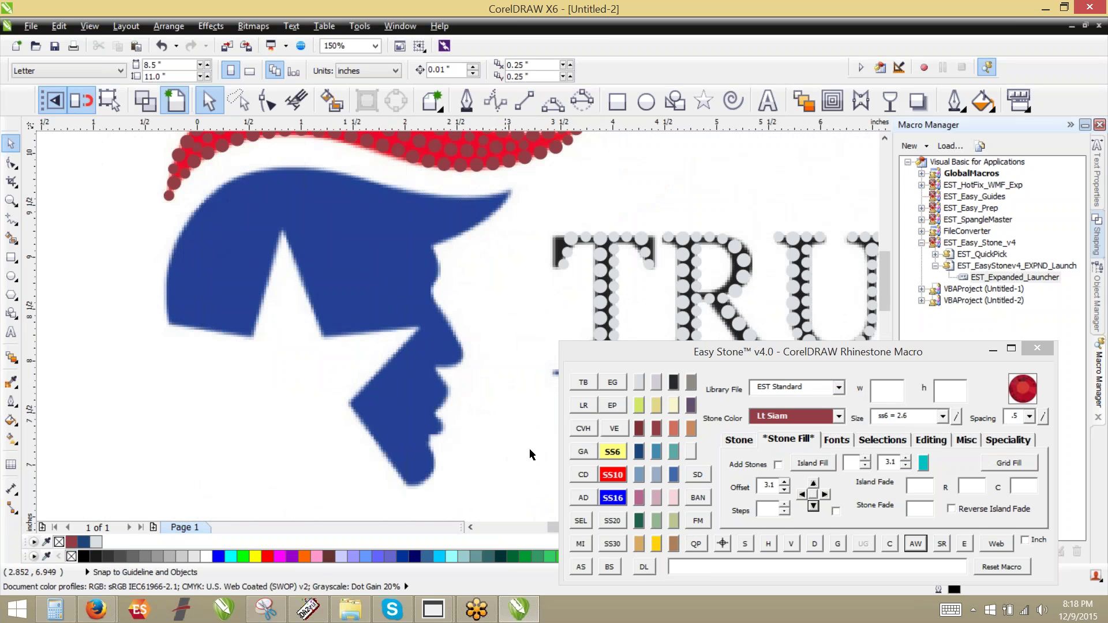
click(611, 481)
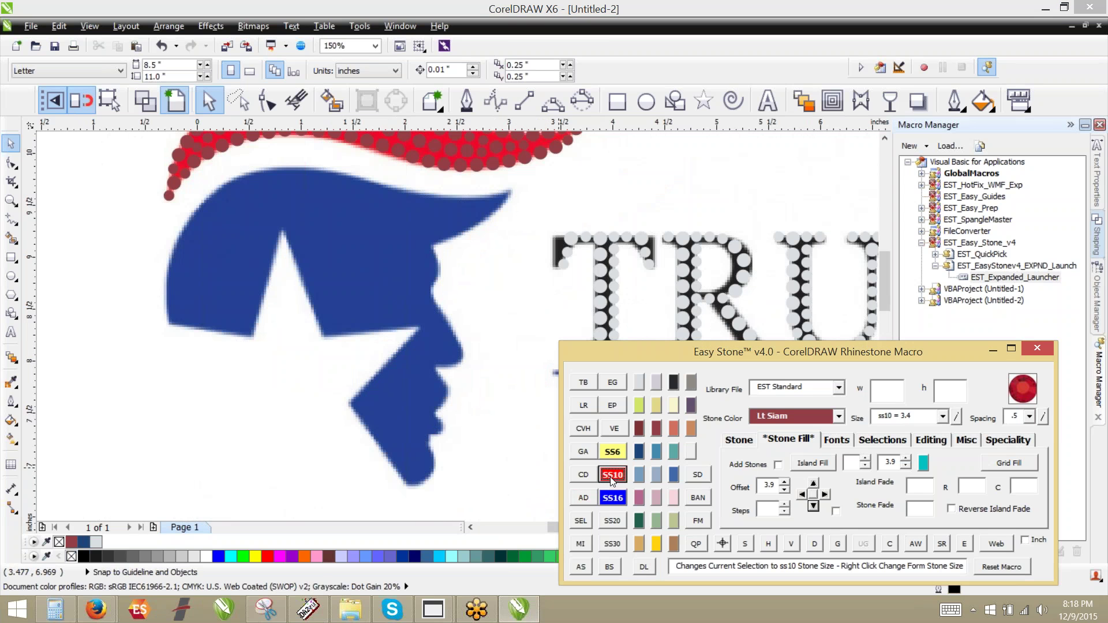
click(582, 566)
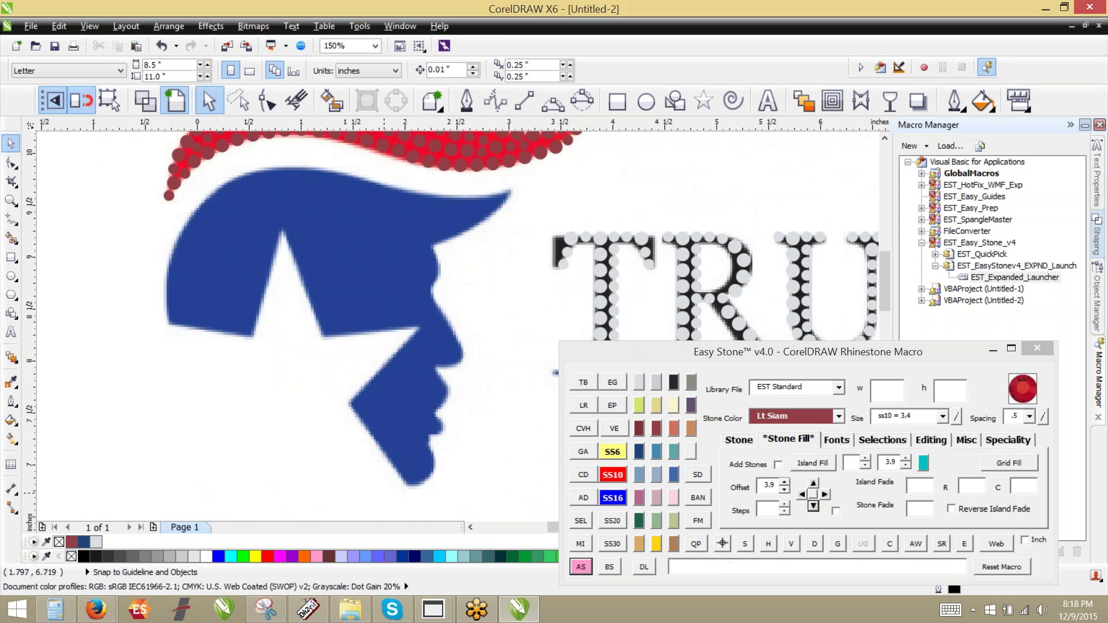
click(414, 479)
scroll(414, 480, up, 2)
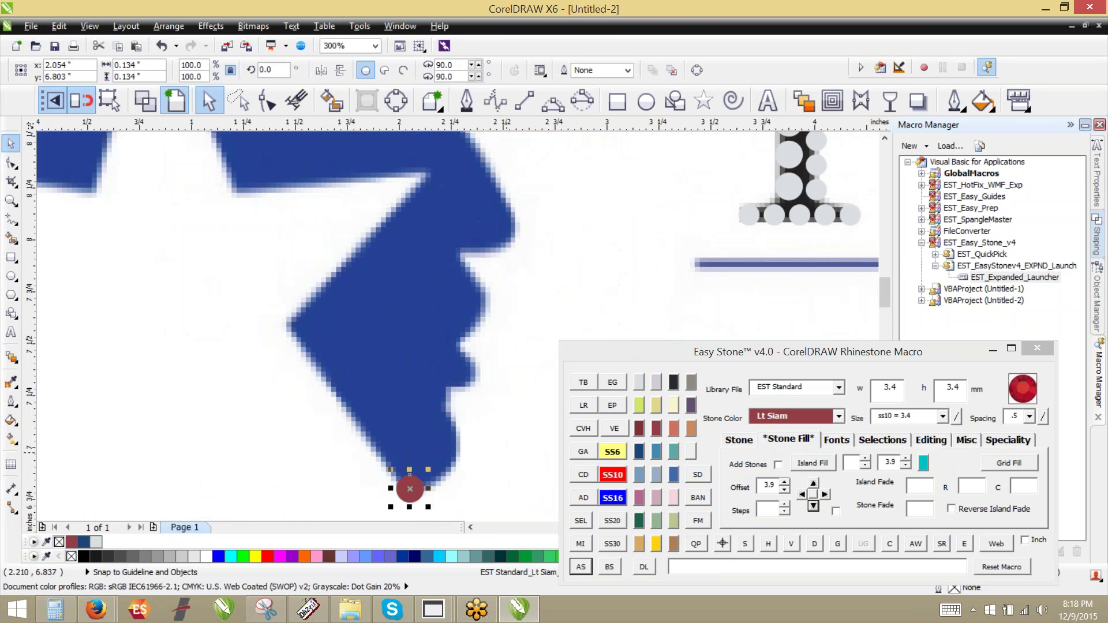
click(639, 497)
click(433, 495)
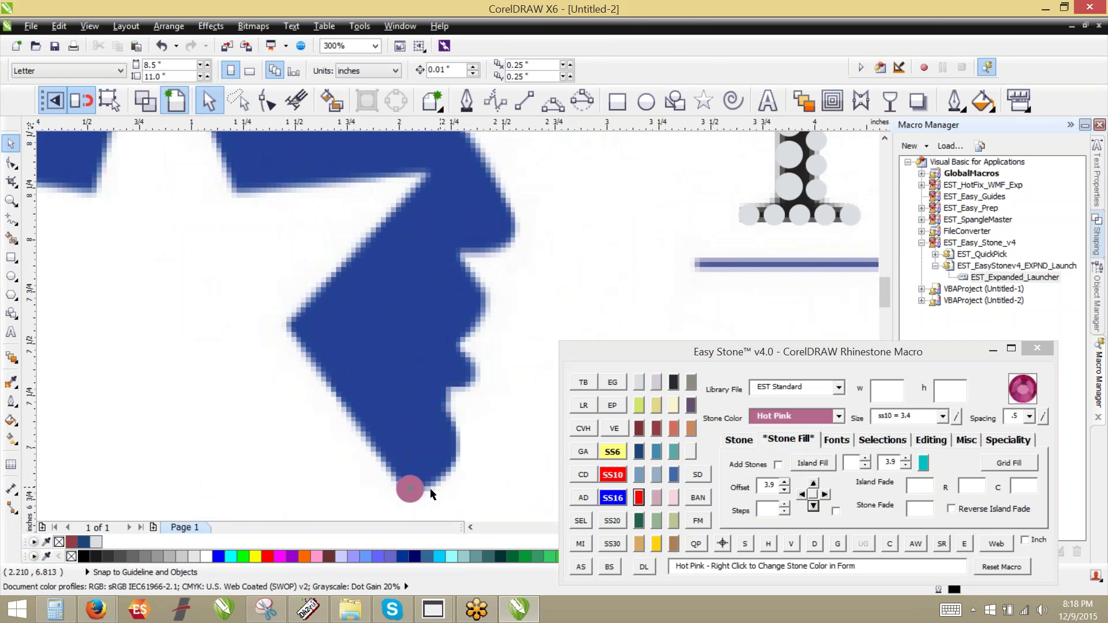
Run a row of ss10 Hot Pink copies from the base of the chin up along its front edge.
scroll(431, 494, up, 2)
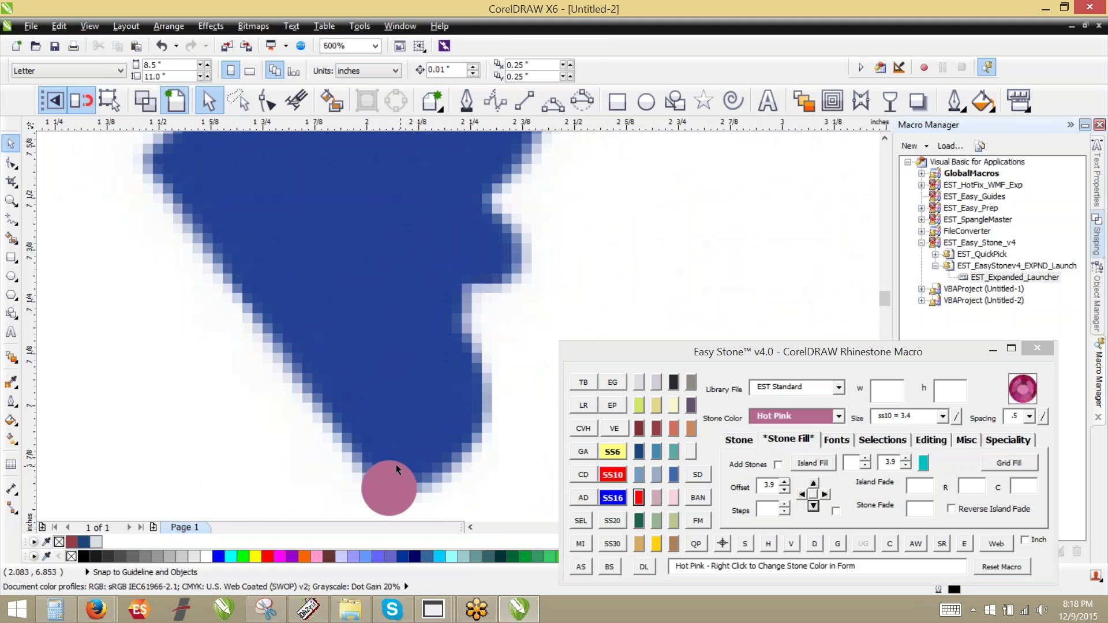
drag(389, 462, 437, 227)
key(space)
key(space)
key(space)
scroll(529, 182, up, 1)
drag(363, 343, 494, 300)
click(613, 451)
key(space)
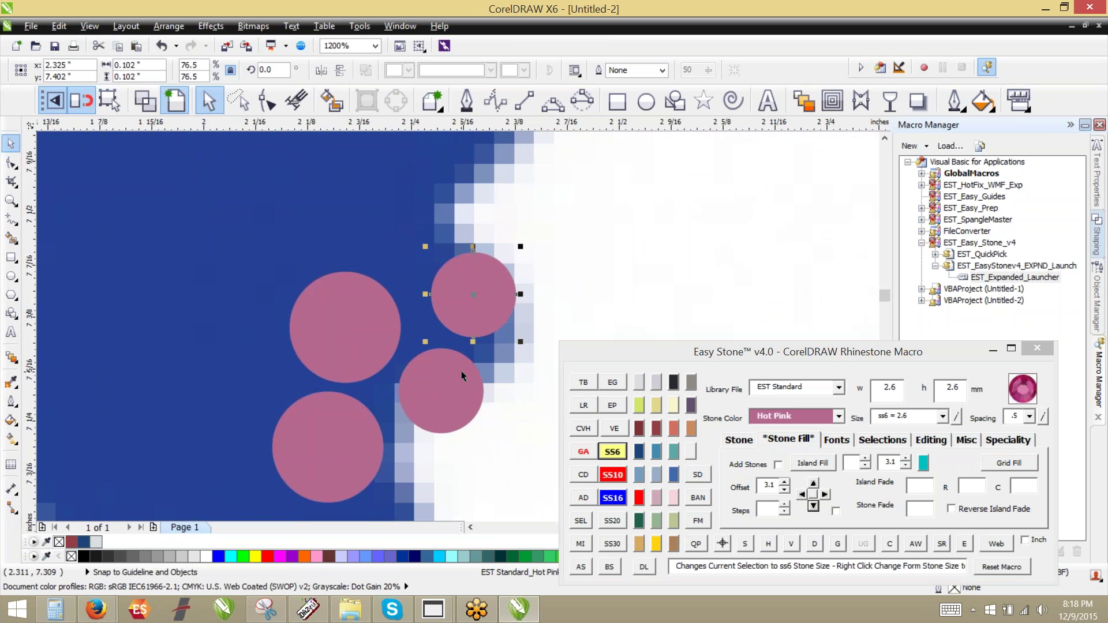
click(277, 311)
scroll(277, 311, down, 1)
scroll(371, 295, up, 1)
click(372, 298)
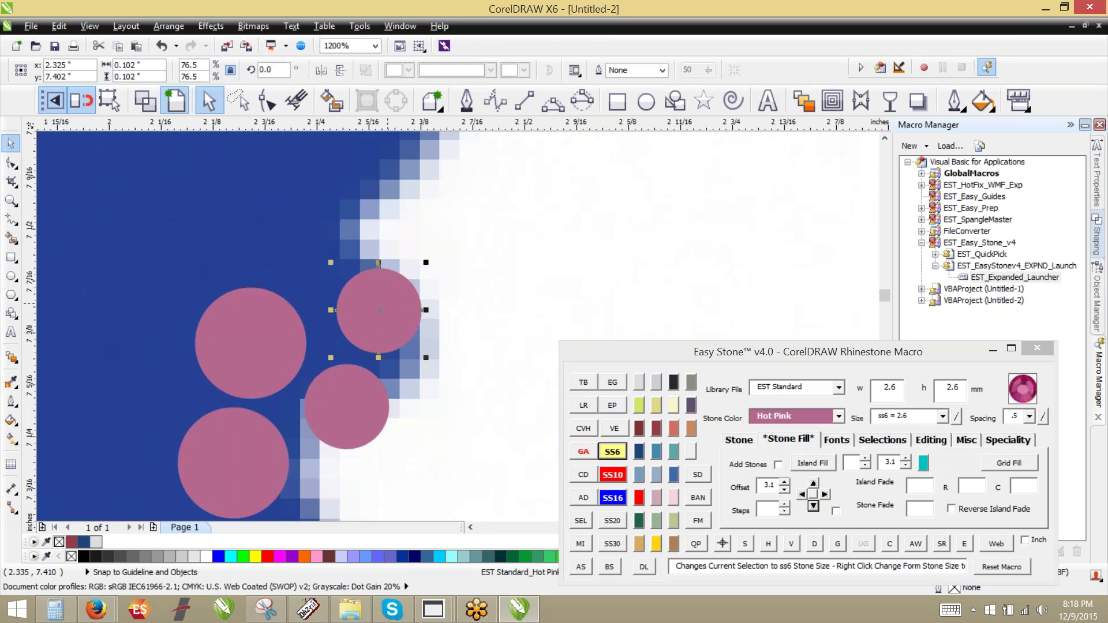
key(Delete)
click(348, 398)
key(Delete)
Fit an ss10 stone into the lower lip, adjust the stone below it, and copy another into the notch above.
drag(233, 331, 341, 357)
drag(238, 456, 257, 450)
drag(370, 394, 310, 279)
right_click(310, 278)
scroll(324, 330, down, 2)
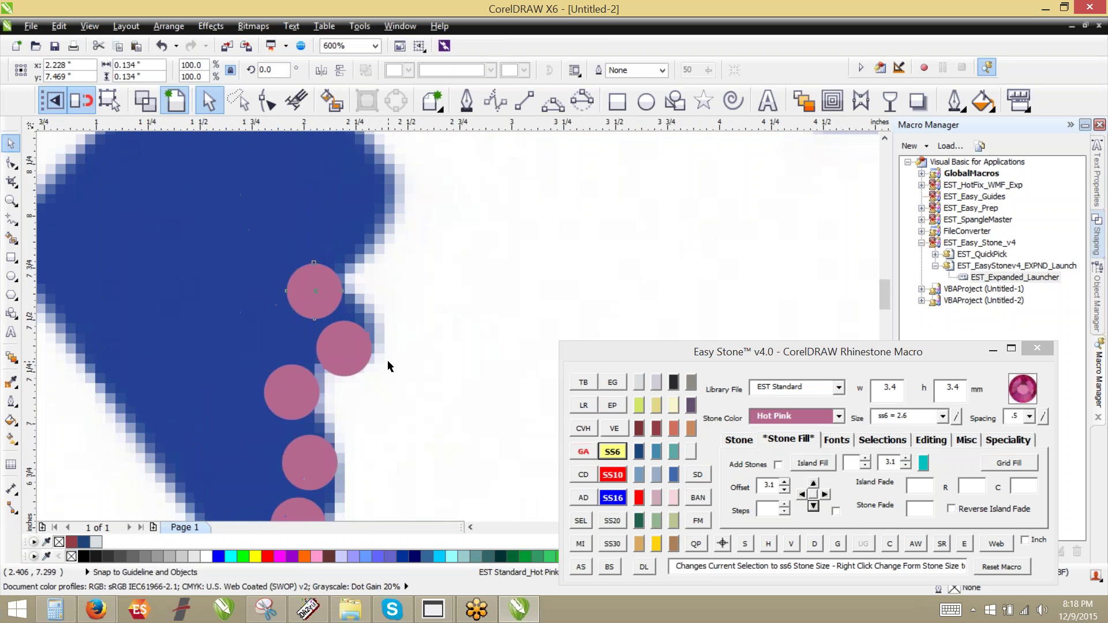
Copy two ss10 stones upward from the mouth notch to follow the edge of the upper lip.
scroll(379, 272, up, 2)
drag(265, 469, 303, 345)
right_click(302, 345)
drag(298, 347, 371, 247)
right_click(372, 247)
scroll(368, 416, down, 1)
scroll(350, 254, up, 1)
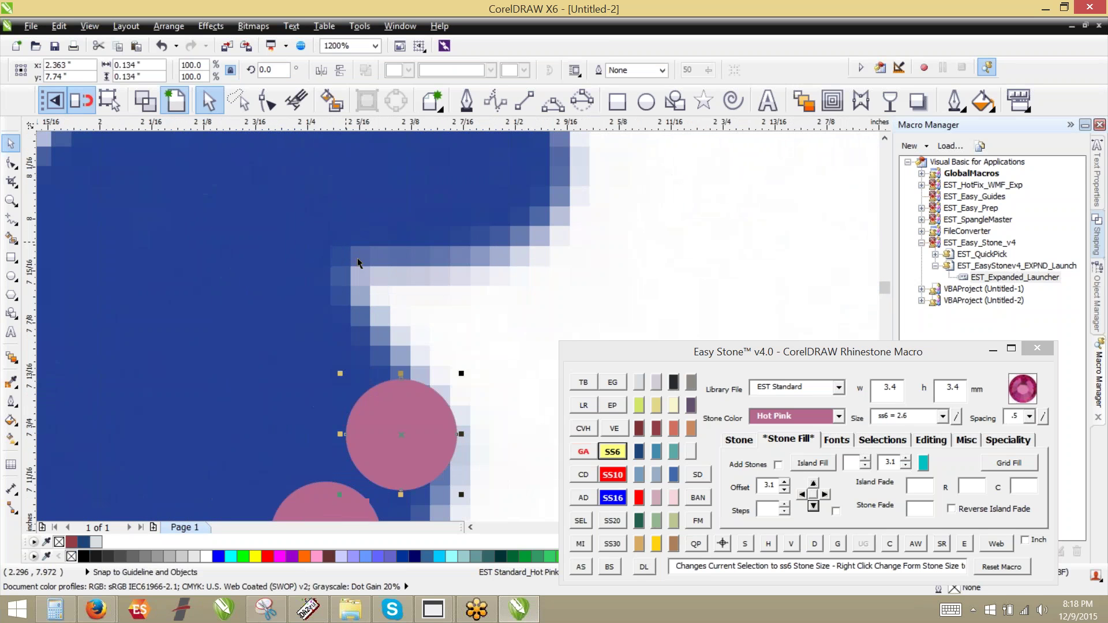
Continue the ss10 copies into the corner under the nose and out along the nose's lower edge.
drag(403, 425, 320, 326)
right_click(321, 326)
drag(321, 327, 460, 198)
right_click(330, 191)
right_click(459, 199)
scroll(455, 374, down, 1)
scroll(496, 266, up, 1)
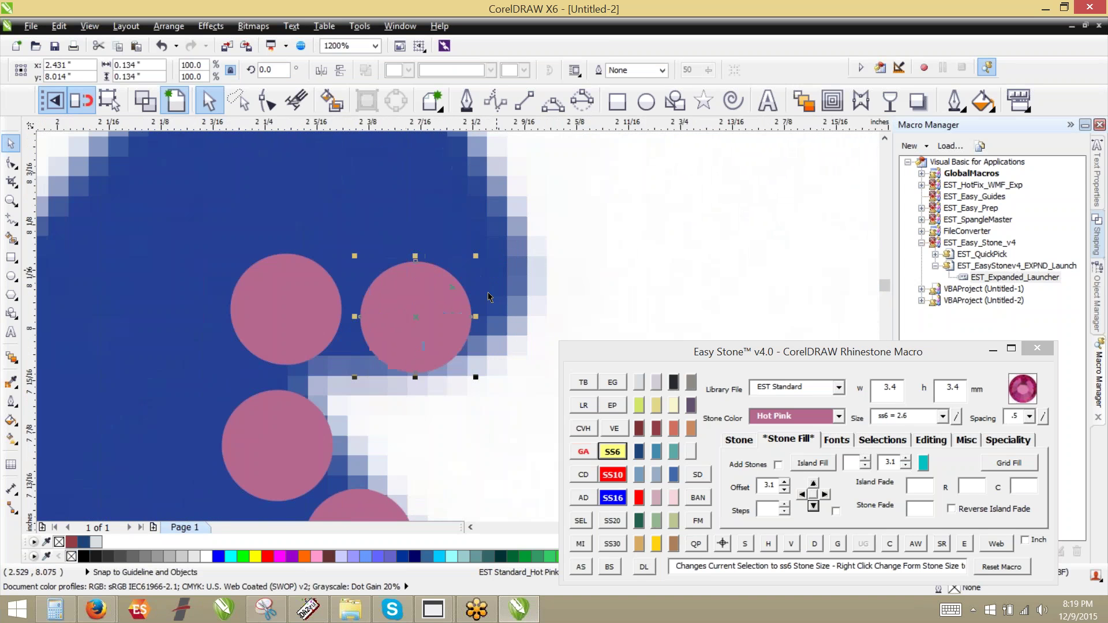
Fit an ss6 stone into the nose tip and an ss10 stone on the profile edge just above it.
drag(424, 345, 480, 203)
right_click(533, 303)
click(612, 452)
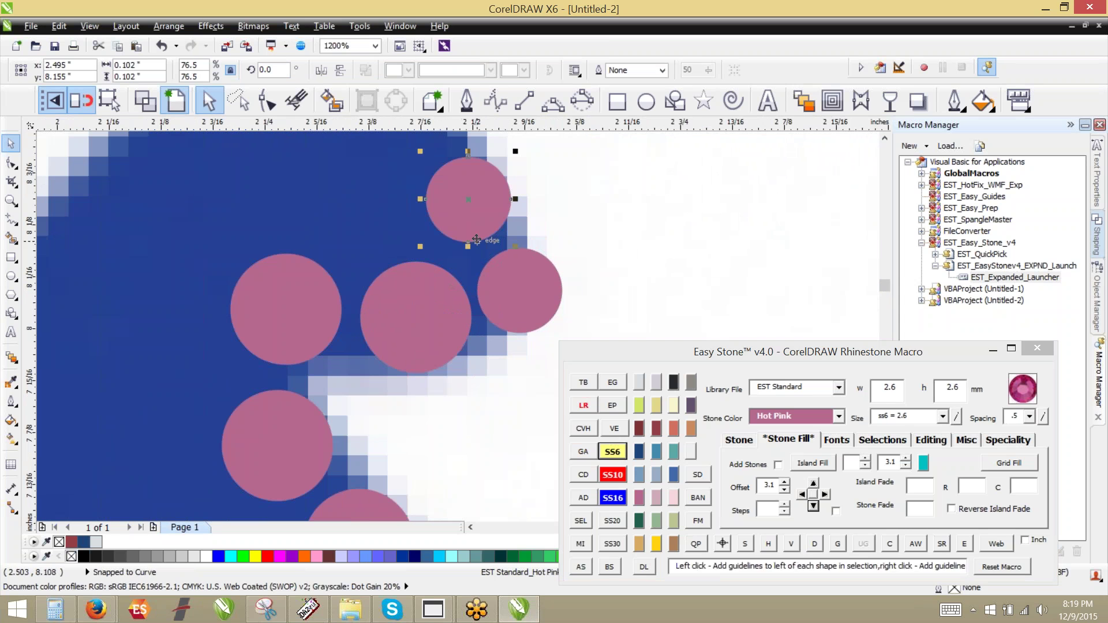
click(603, 469)
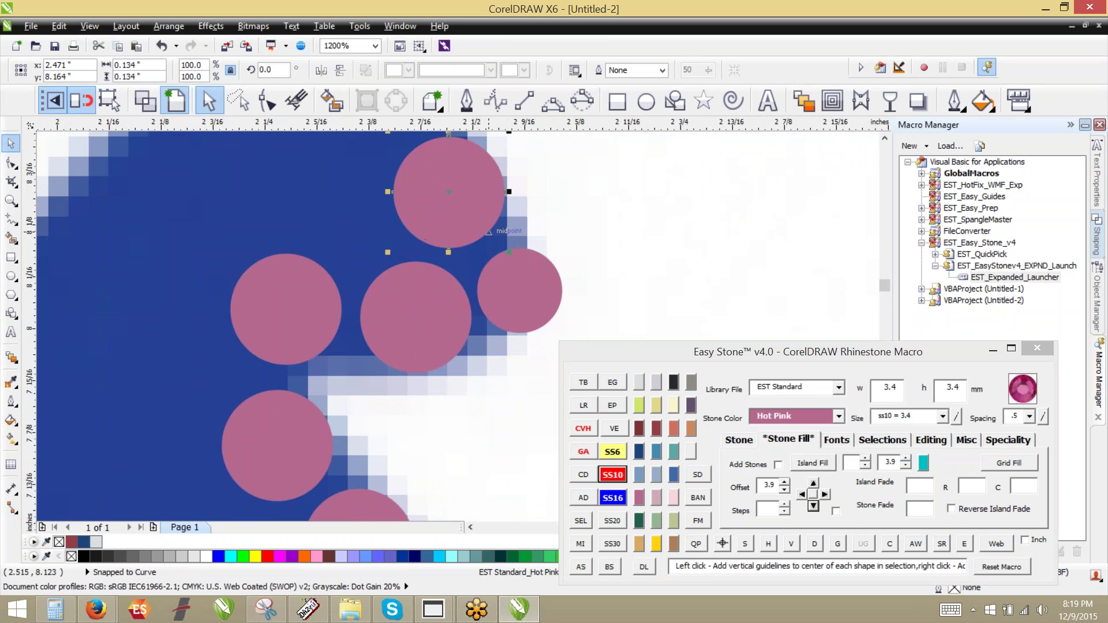
drag(540, 280, 534, 258)
drag(463, 195, 457, 188)
scroll(394, 428, down, 1)
scroll(393, 217, up, 1)
scroll(512, 426, down, 1)
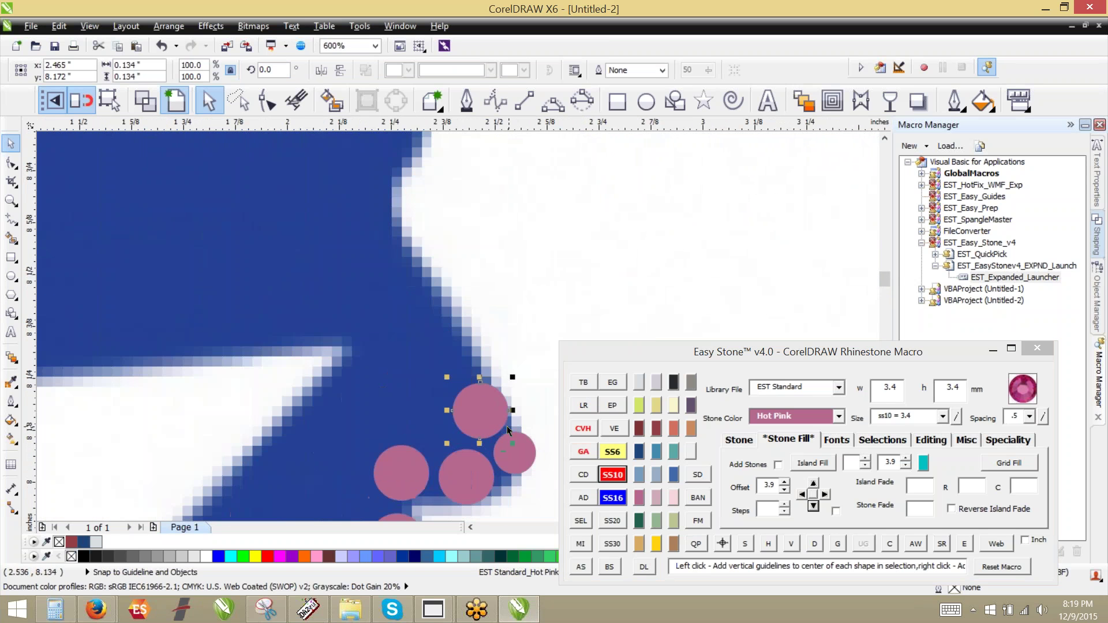
Run a row of ss10 copies from above the nose tip up the bridge of the nose toward the brow.
drag(479, 410, 375, 175)
key(space)
key(space)
key(space)
scroll(513, 427, down, 1)
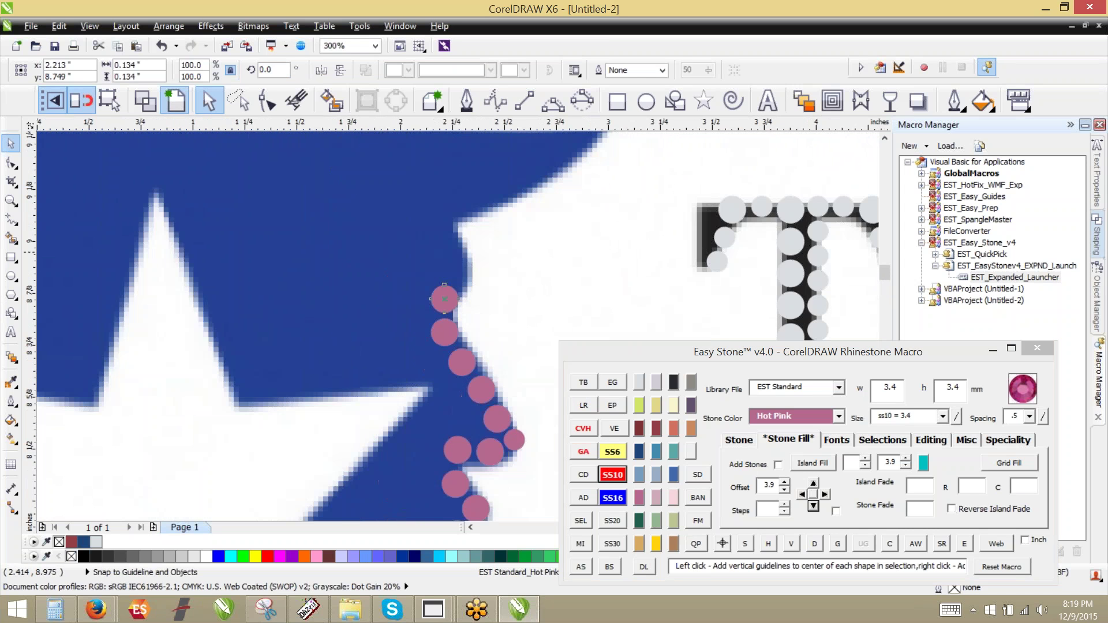
Continue the ss10 copies up the bridge of the nose to the inner corner below the blue brow.
scroll(486, 252, up, 1)
drag(411, 339, 409, 206)
scroll(431, 321, down, 1)
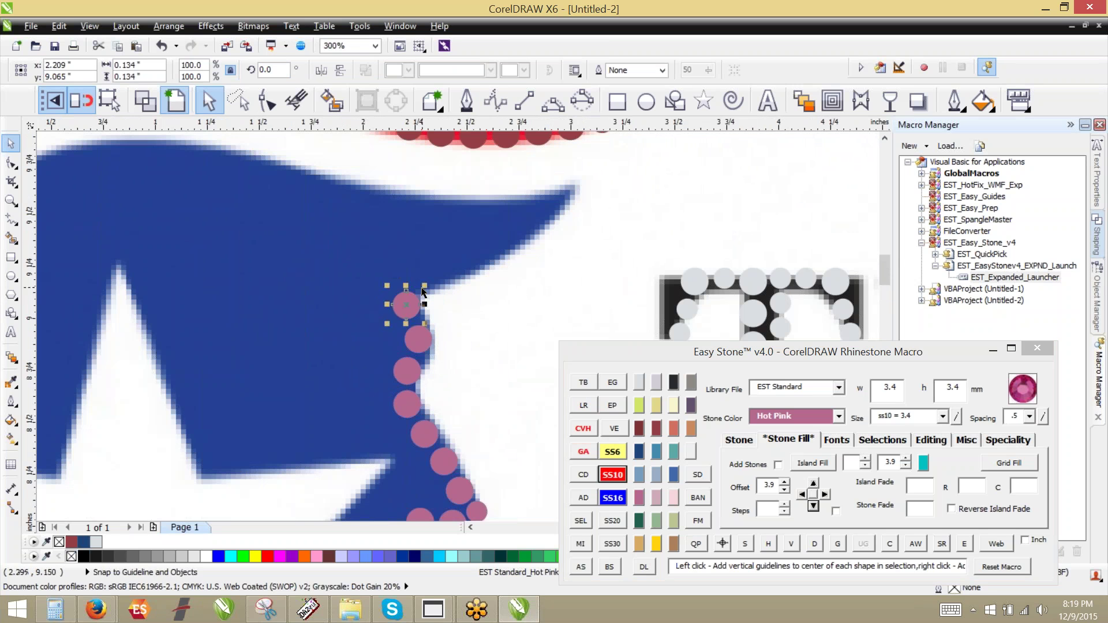
Fit an ss6 stone in the pointed brow tip, an ss10 stone behind it, and ss6 copies along the upper and lower edges.
drag(407, 302, 471, 224)
scroll(571, 183, up, 1)
scroll(572, 182, up, 1)
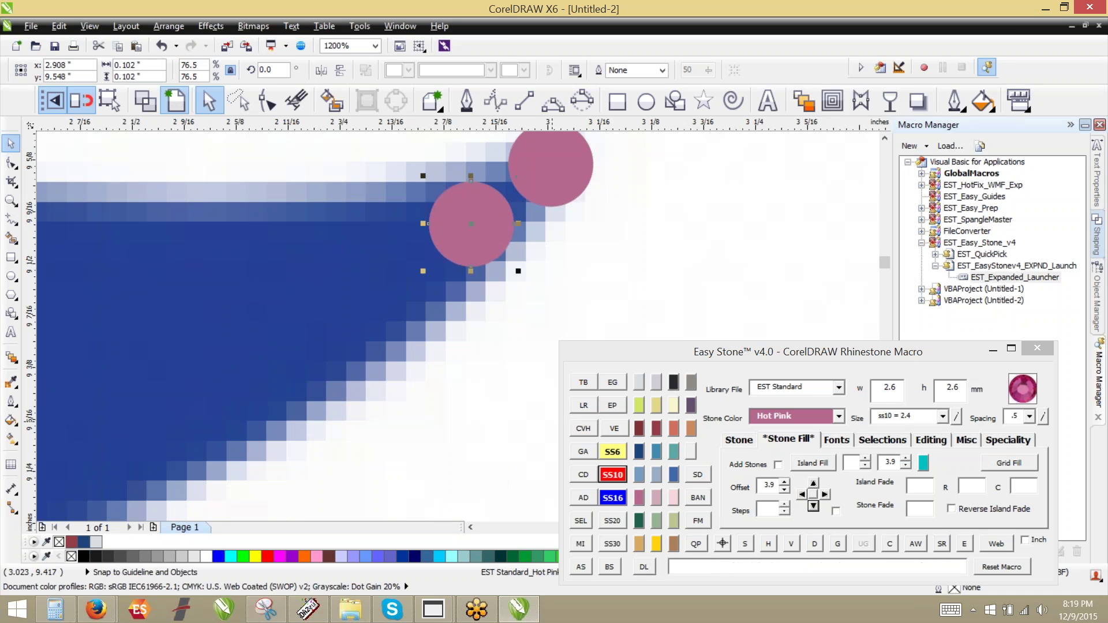
click(613, 474)
drag(453, 262, 392, 323)
mouse_move(392, 322)
mouse_down()
mouse_move(339, 228)
mouse_move(396, 322)
mouse_up()
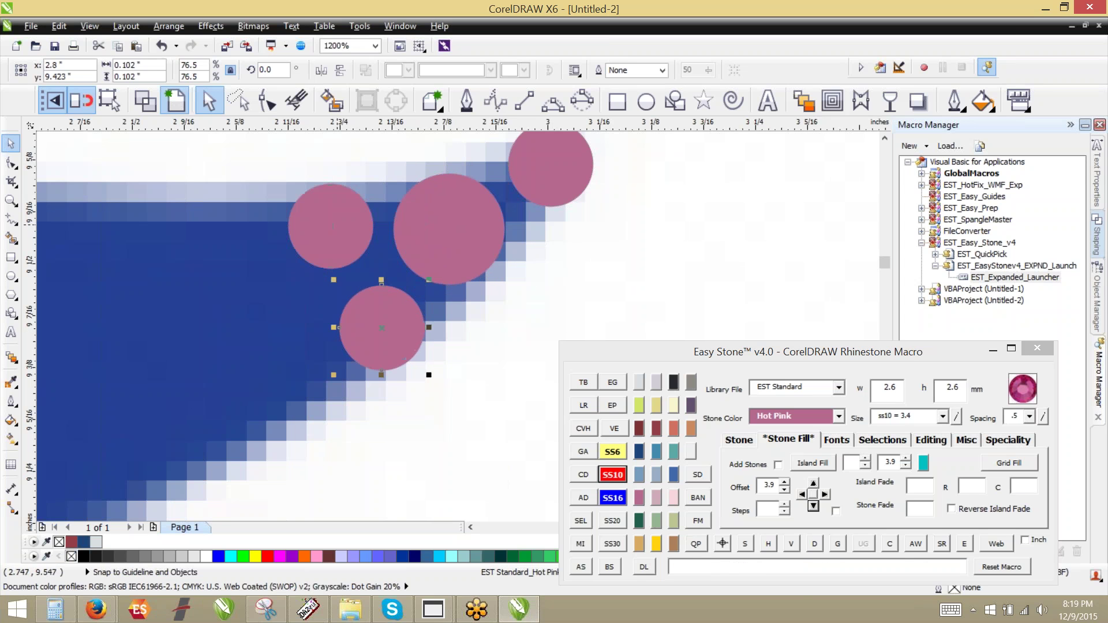
drag(332, 238, 344, 244)
Copy the ss10 stone behind the brow tip to the lower and upper edges and adjust the spacing between neighbouring stones.
drag(449, 231, 279, 378)
drag(273, 377, 228, 241)
drag(354, 254, 352, 256)
drag(353, 256, 350, 250)
drag(261, 280, 247, 284)
drag(353, 254, 324, 247)
Enlarge the middle stone on the brow's upper edge to ss10 and reposition the surrounding stones to even the gaps.
click(612, 475)
drag(340, 315, 350, 319)
drag(241, 290, 221, 290)
drag(297, 355, 313, 353)
drag(196, 274, 205, 277)
drag(345, 251, 345, 255)
Fine-tune the positions of the ss6 stone in the brow tip and the ss10 stone directly behind it.
scroll(443, 329, down, 1)
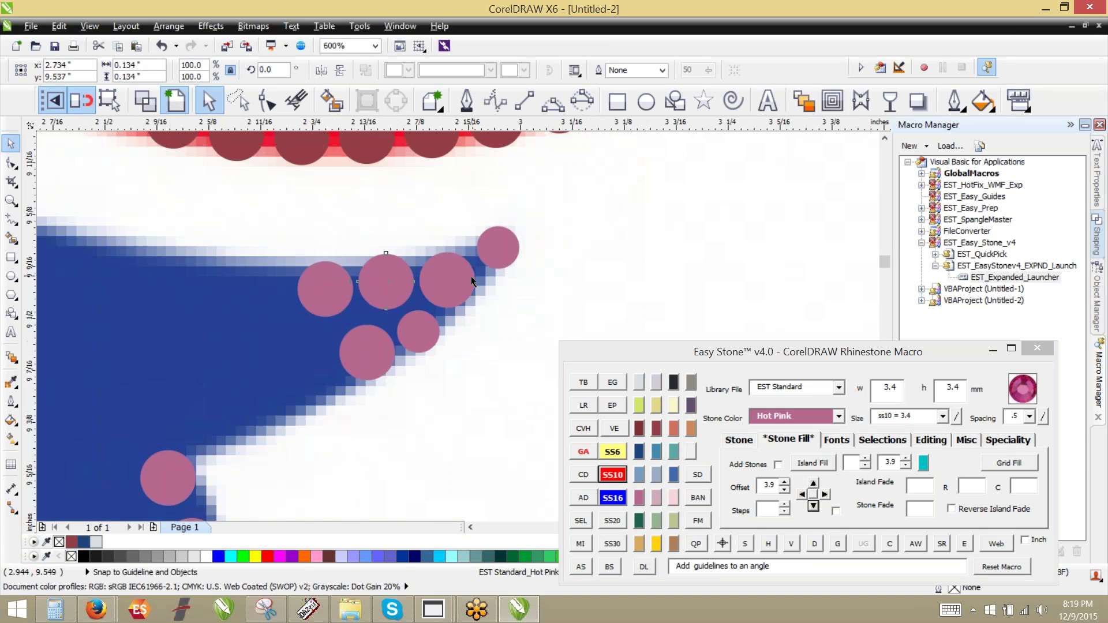
scroll(471, 276, up, 1)
drag(439, 276, 447, 271)
drag(541, 244, 541, 244)
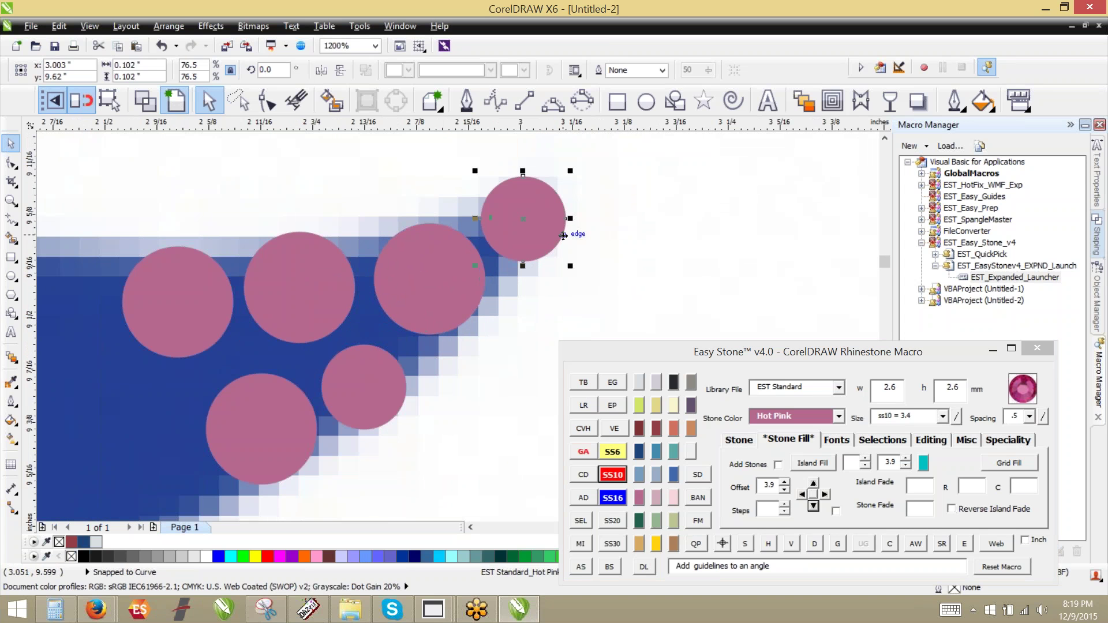
scroll(562, 235, down, 2)
key(Escape)
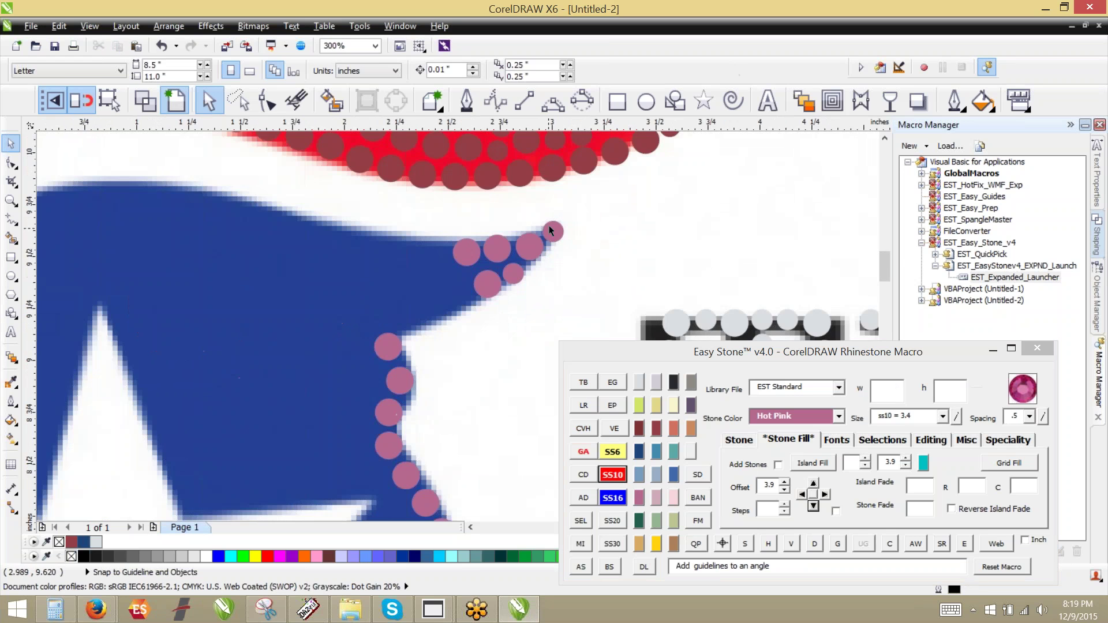
scroll(519, 270, up, 2)
click(519, 281)
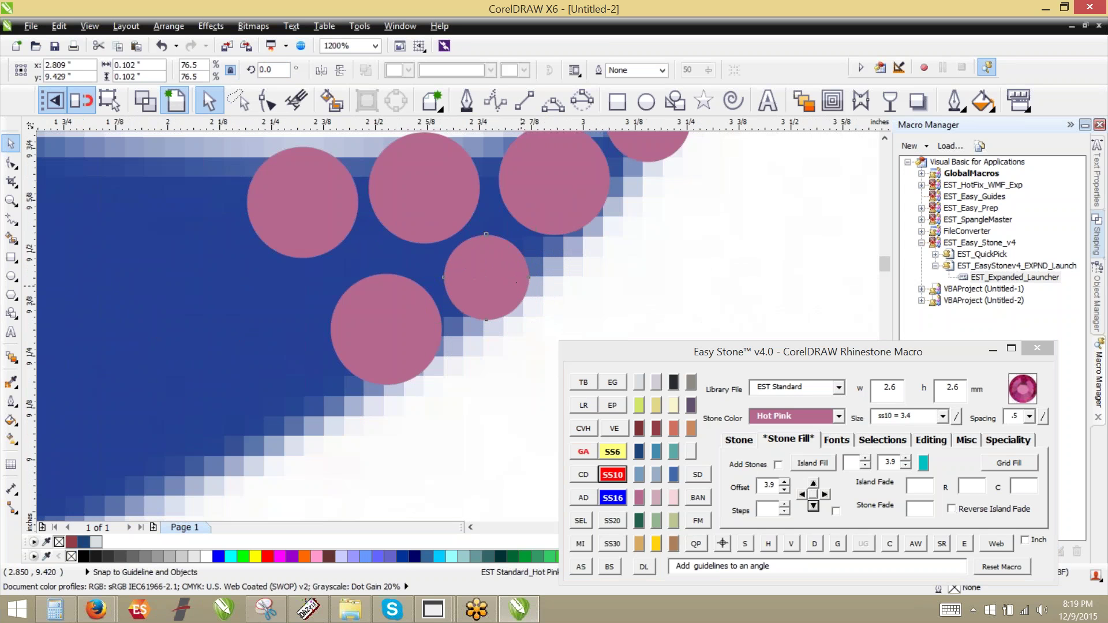
scroll(427, 241, down, 2)
key(Escape)
scroll(404, 218, up, 2)
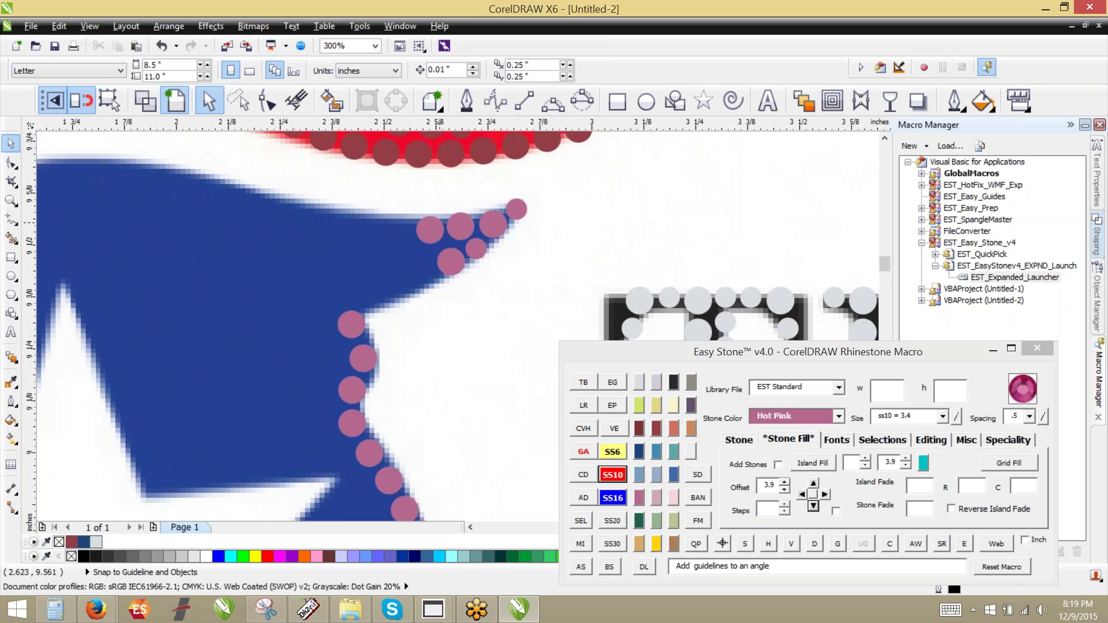
Reduce the innermost upper stone and the lower-edge ss10 stone of the brow tip to ss6, and fit another ss6 stone between them.
click(430, 230)
drag(394, 249, 399, 232)
drag(474, 372, 503, 408)
click(617, 455)
drag(502, 408, 524, 396)
right_click(448, 333)
drag(445, 321, 446, 317)
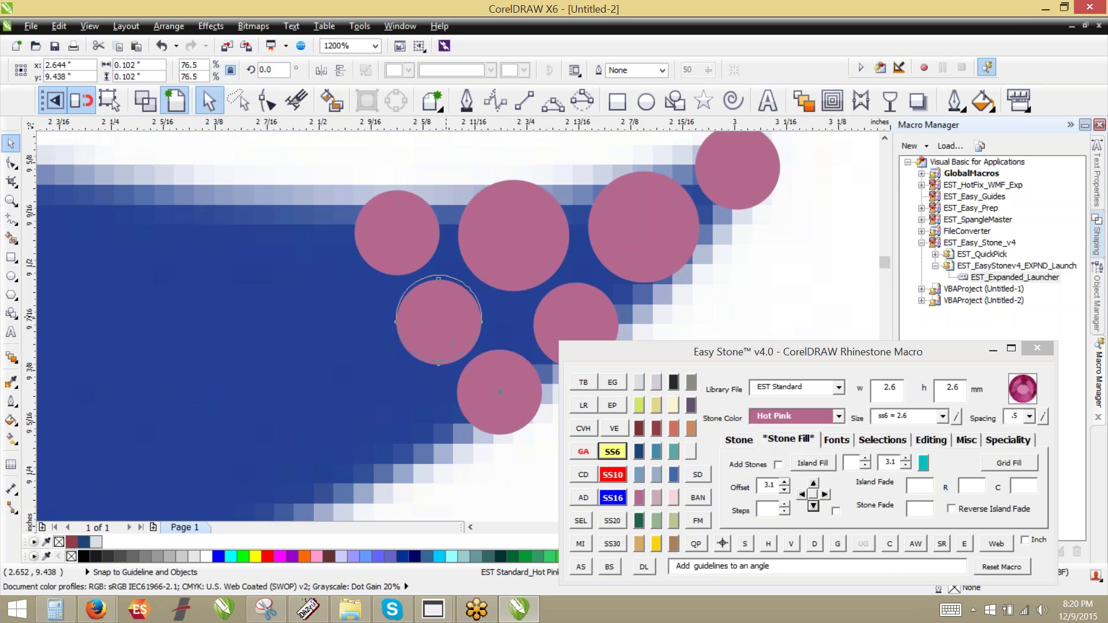
drag(410, 237, 411, 234)
scroll(457, 240, down, 1)
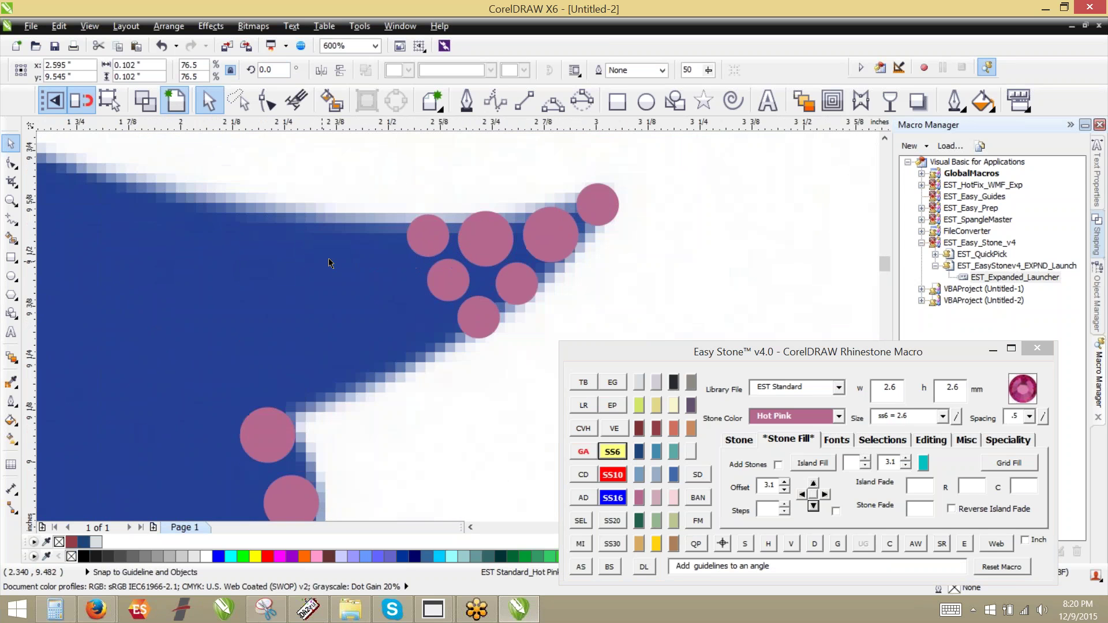
click(328, 258)
Nudge the ss10 stone under the nose tip slightly down toward the nose's lower edge.
scroll(465, 261, down, 1)
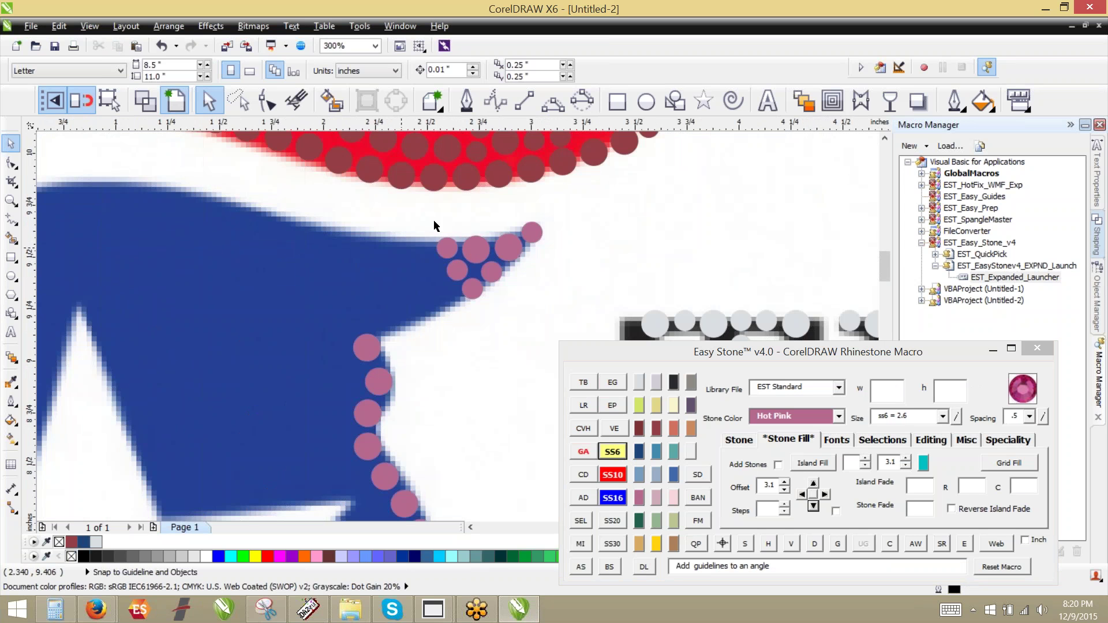
scroll(442, 288, down, 2)
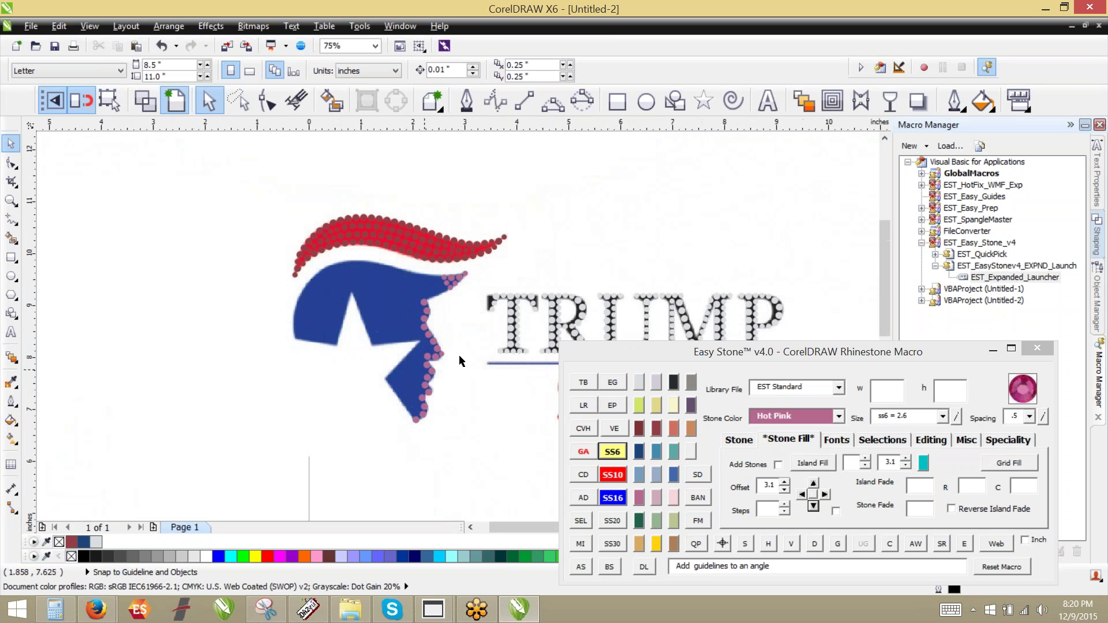
scroll(456, 355, up, 3)
click(421, 342)
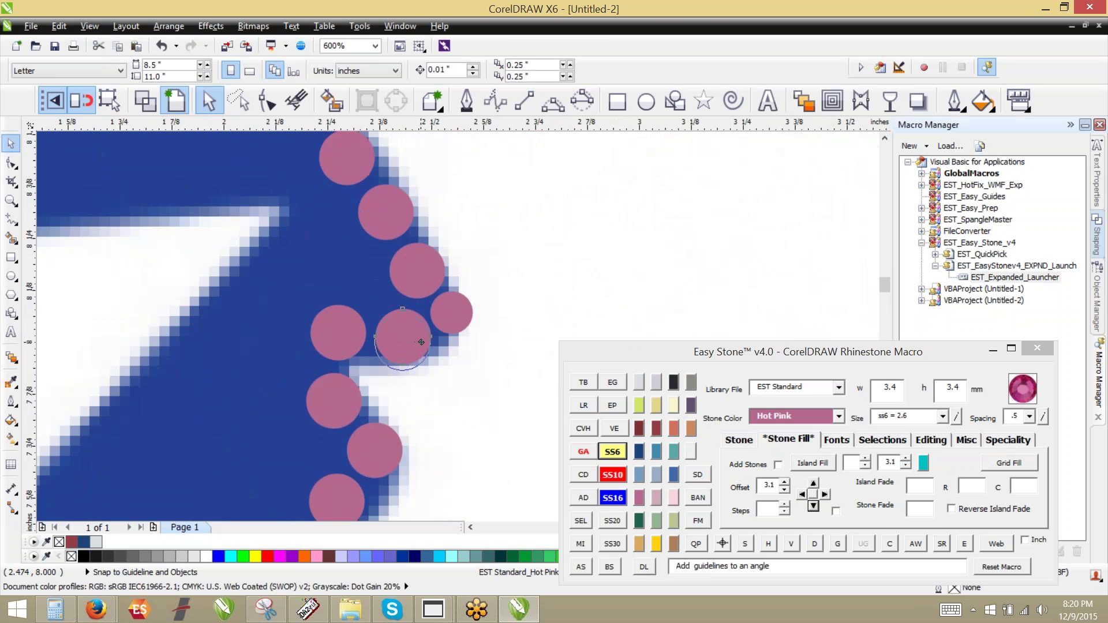
click(501, 248)
scroll(514, 255, down, 1)
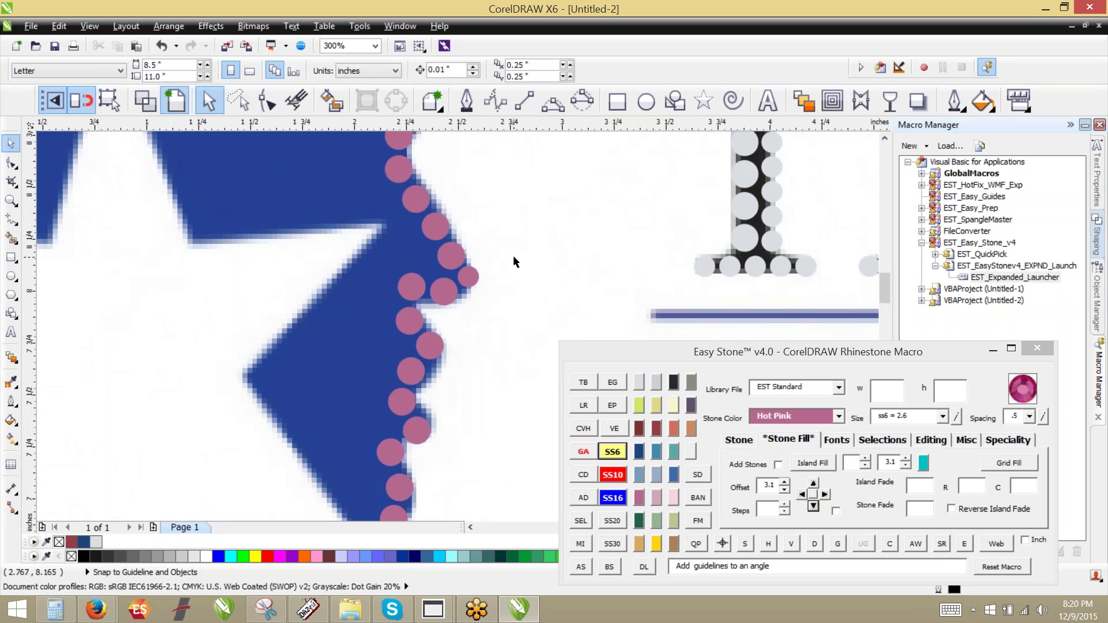
scroll(514, 257, down, 1)
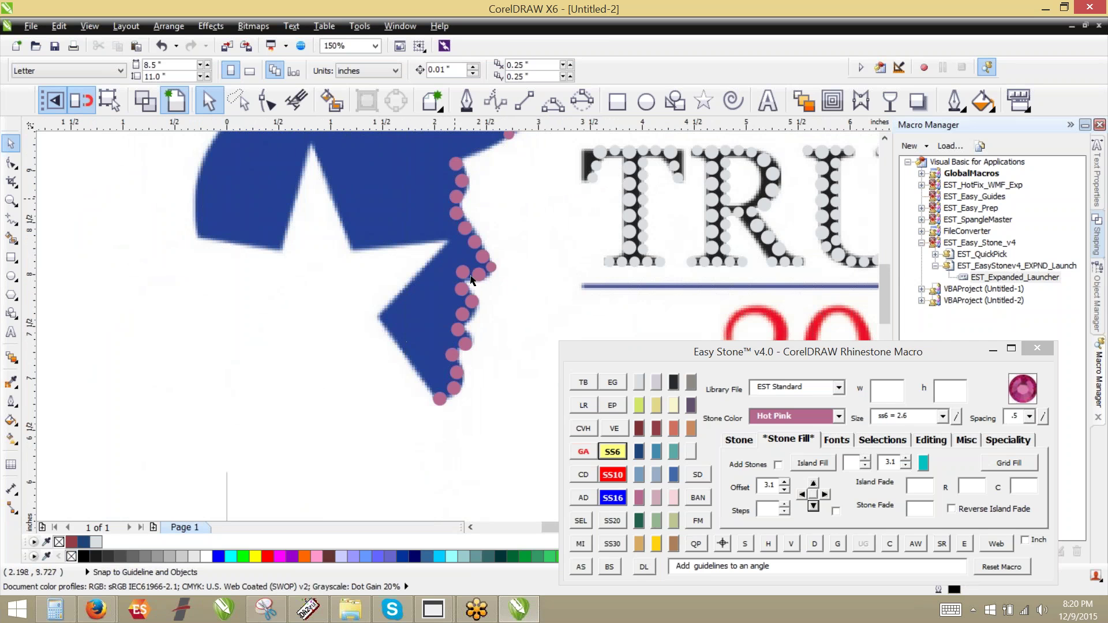
Copy ss10 stones to the star's top point and the lower end of its left edge, and blend evenly spaced stones between them.
scroll(461, 398, down, 1)
scroll(469, 284, up, 1)
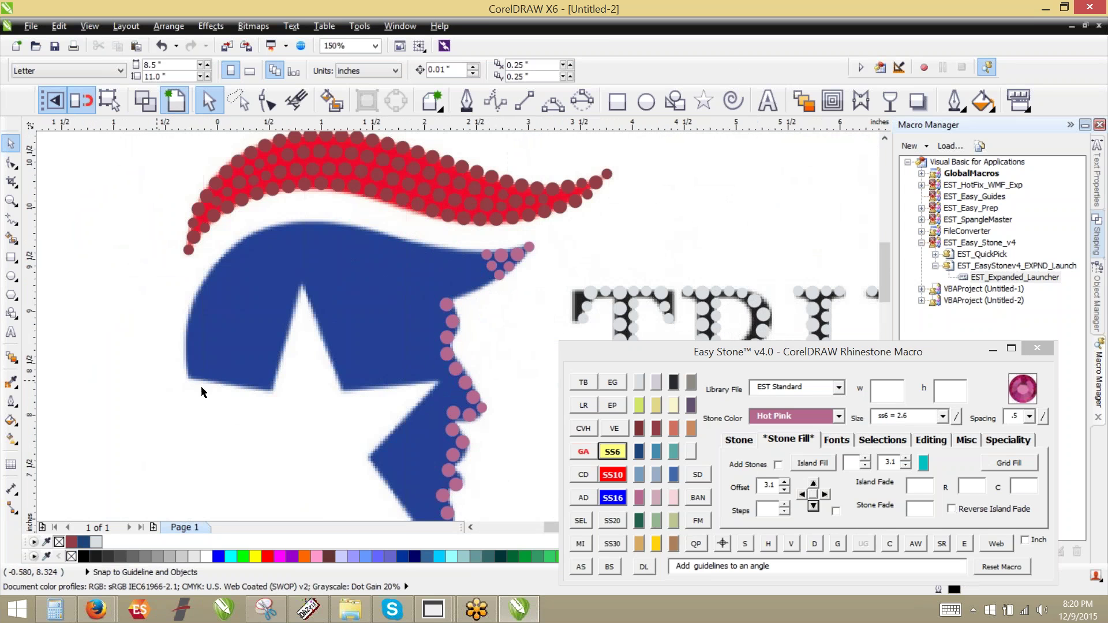
scroll(207, 386, up, 1)
scroll(323, 347, down, 1)
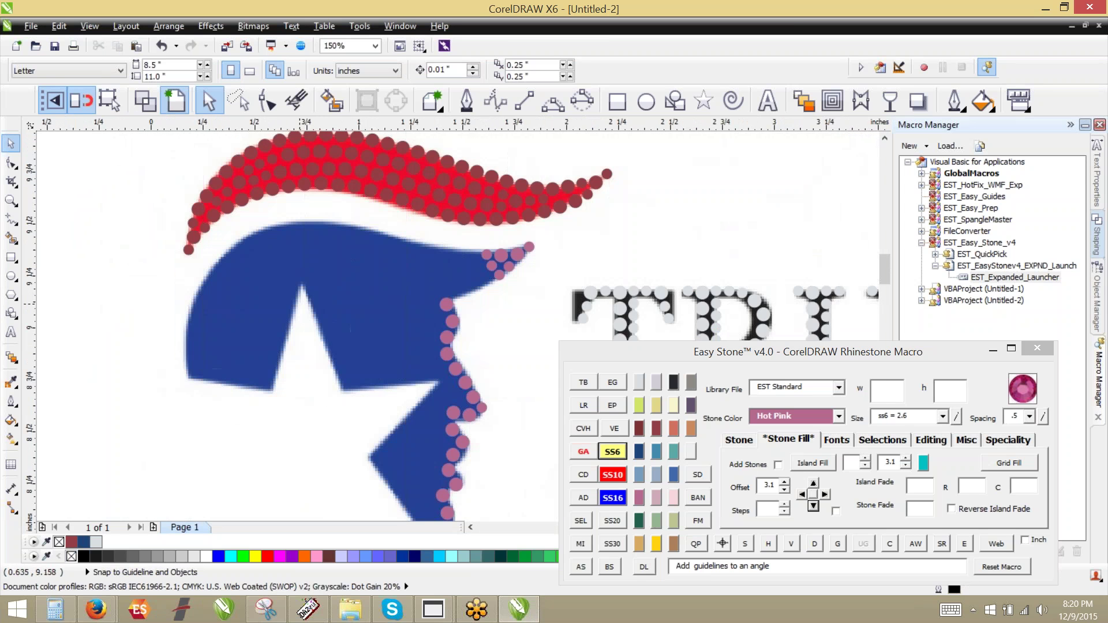
scroll(434, 312, up, 1)
click(606, 319)
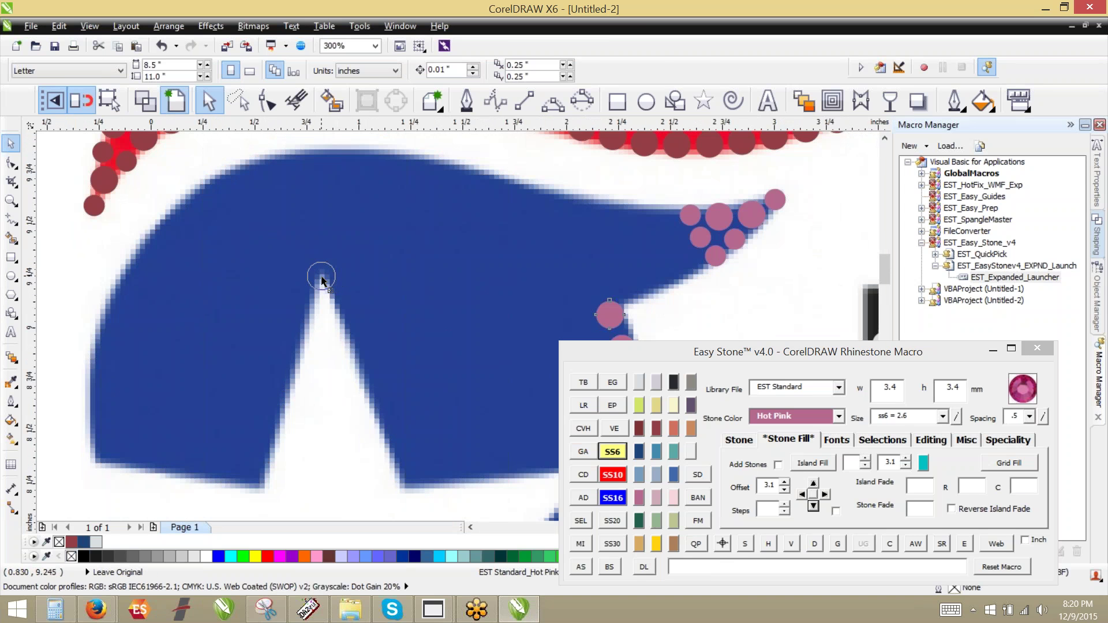
click(321, 277)
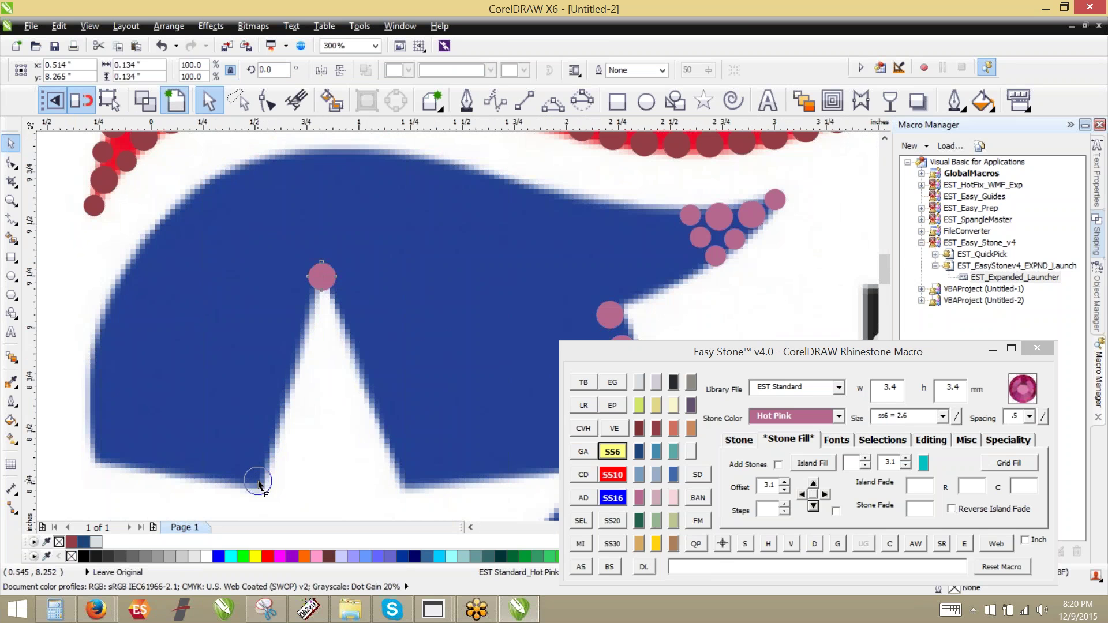
drag(322, 276, 258, 481)
shift+click(322, 276)
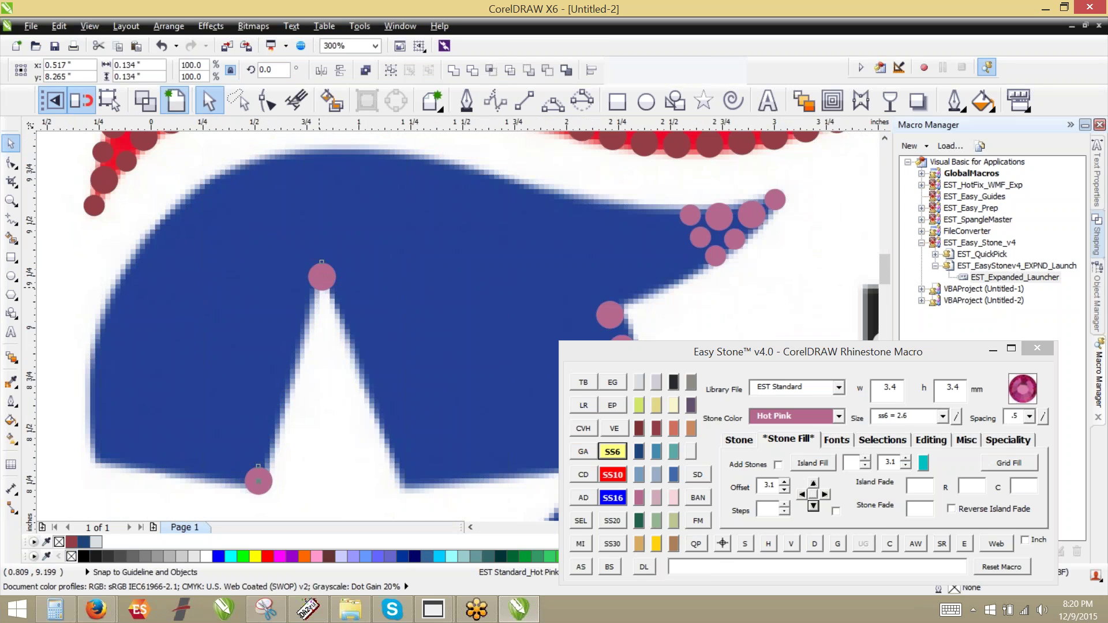
click(582, 568)
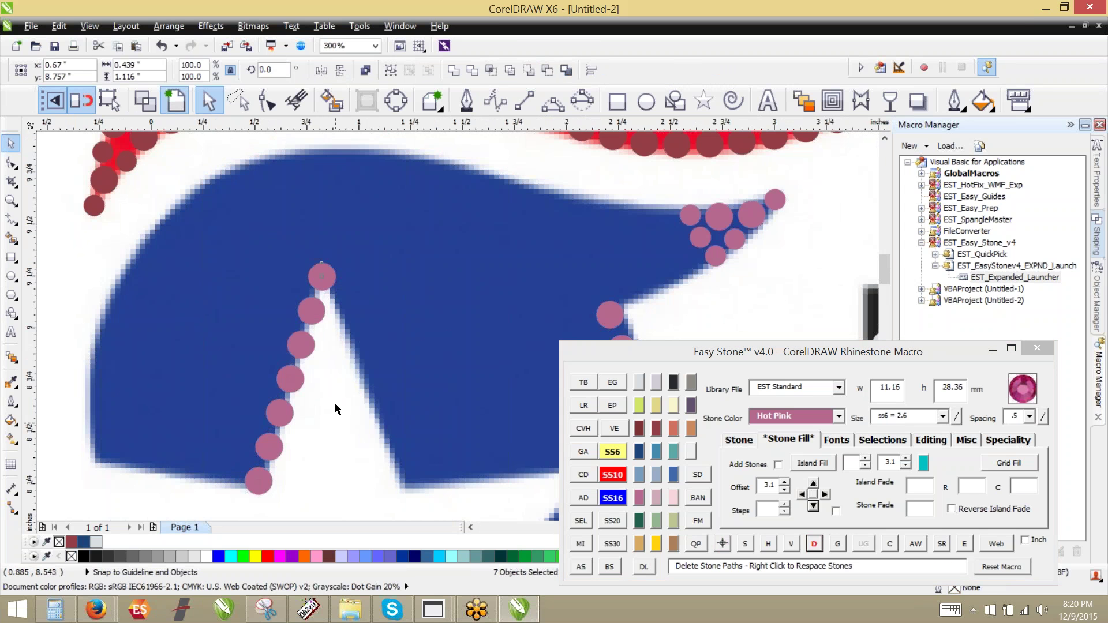
Copy the top-point stone to the lower end of the star point's right edge, blend ss10 stones between them, and remove the blend path.
drag(316, 277, 407, 482)
shift+click(318, 275)
click(609, 567)
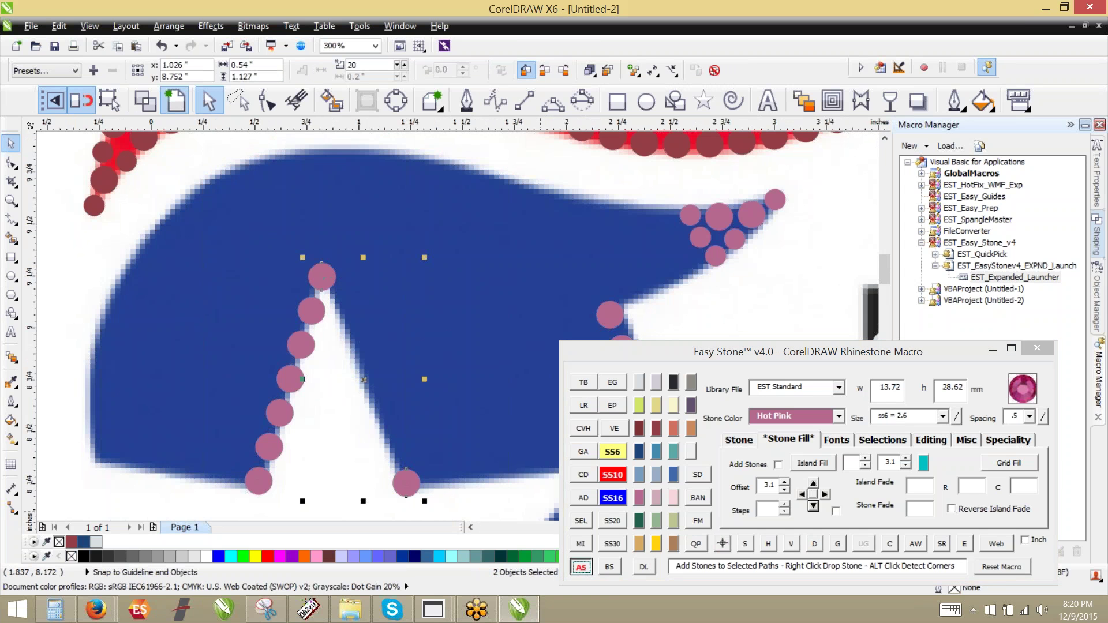
right_click(814, 544)
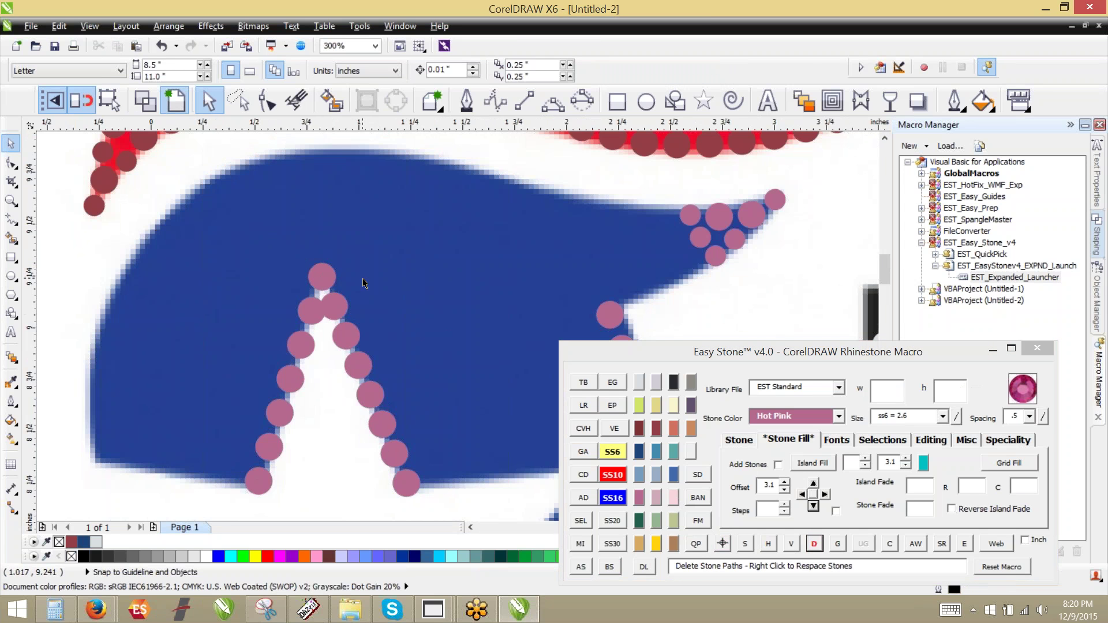
scroll(363, 283, down, 1)
scroll(341, 309, up, 1)
scroll(368, 278, up, 1)
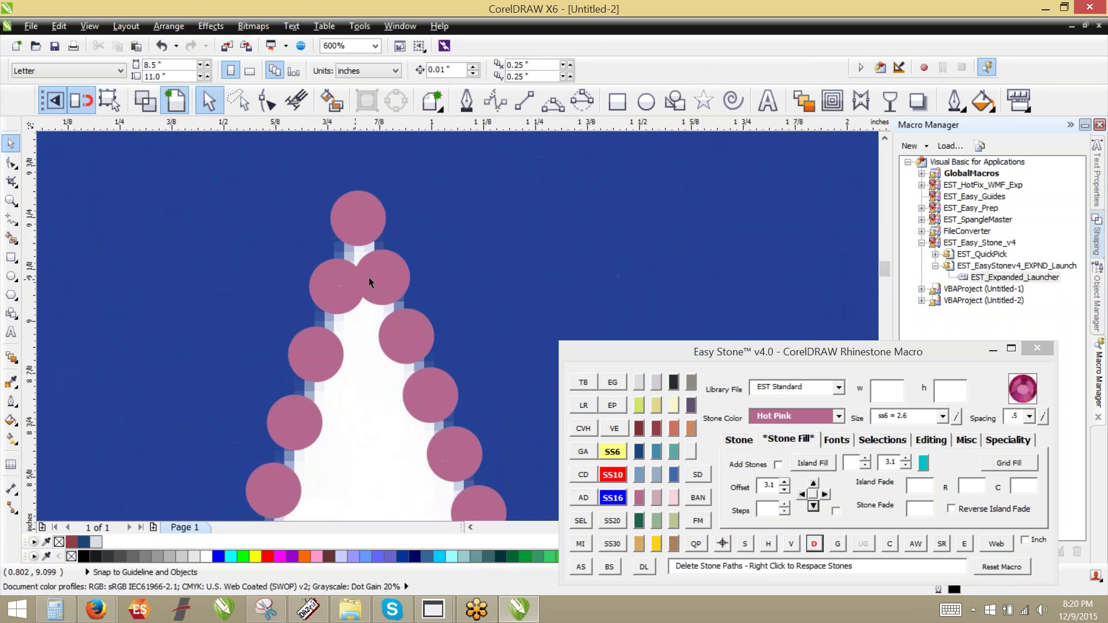
scroll(394, 265, down, 1)
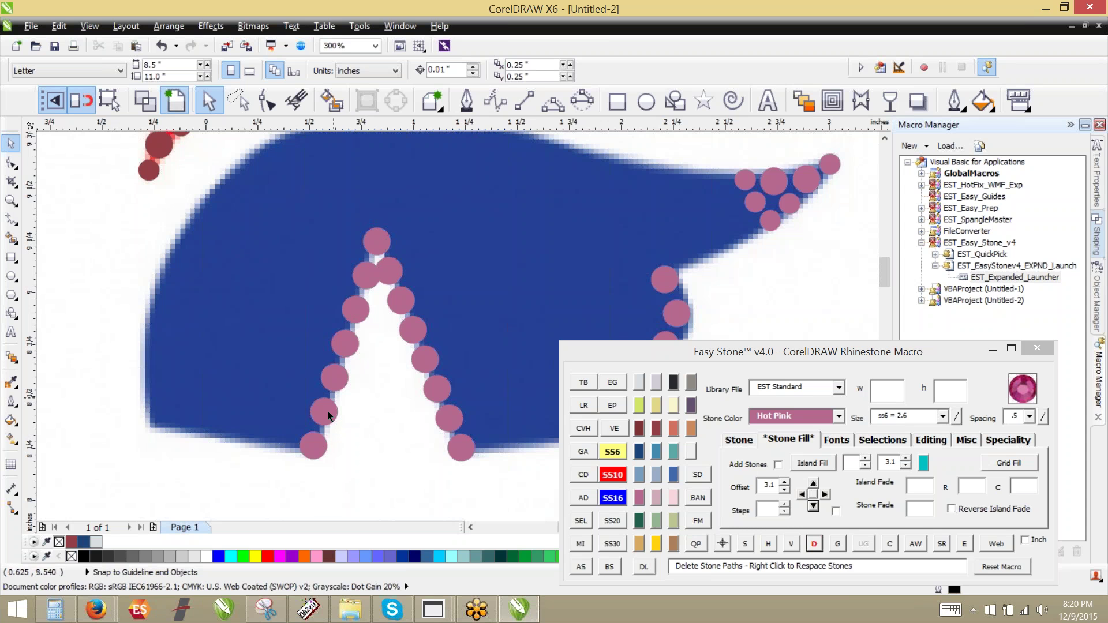
Copy an ss10 stone to the blue shape's lower-left corner, blend a row to the star's left inner corner, and remove the path.
click(312, 448)
drag(163, 428, 163, 427)
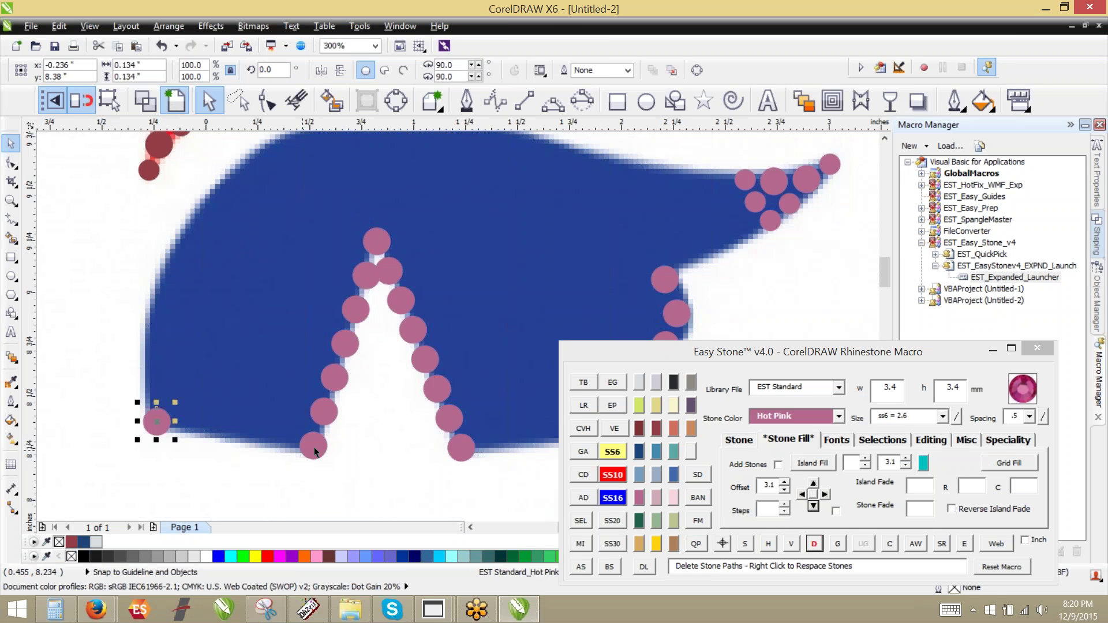
shift+click(315, 449)
click(581, 569)
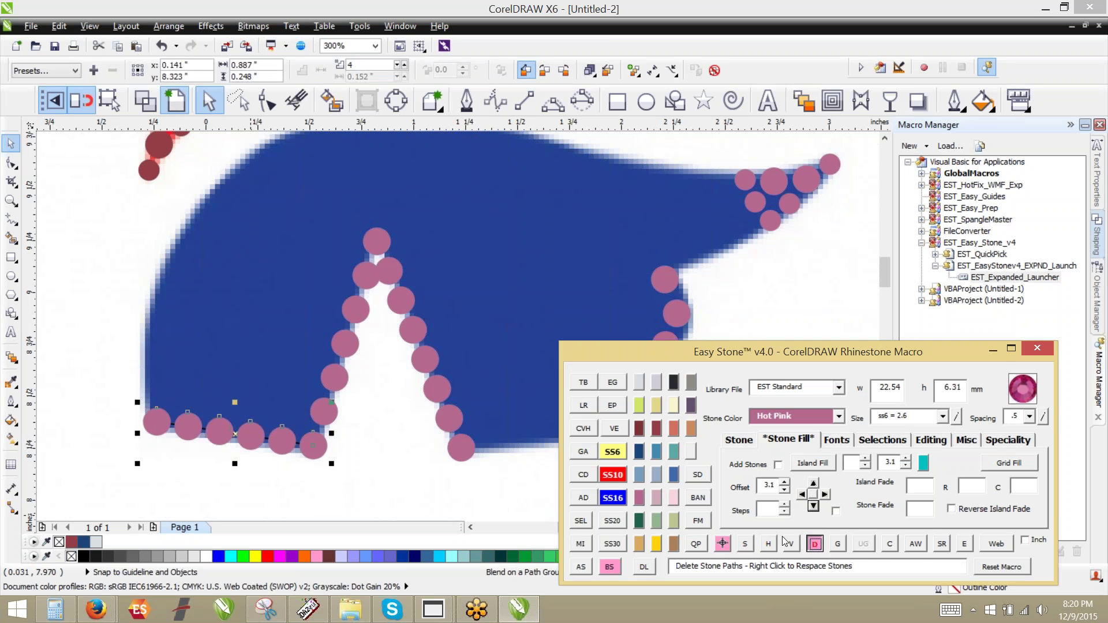
click(813, 544)
Place an ss10 stone at the star's right point, blend a row from it to the right inner corner, and remove the path.
scroll(566, 313, down, 1)
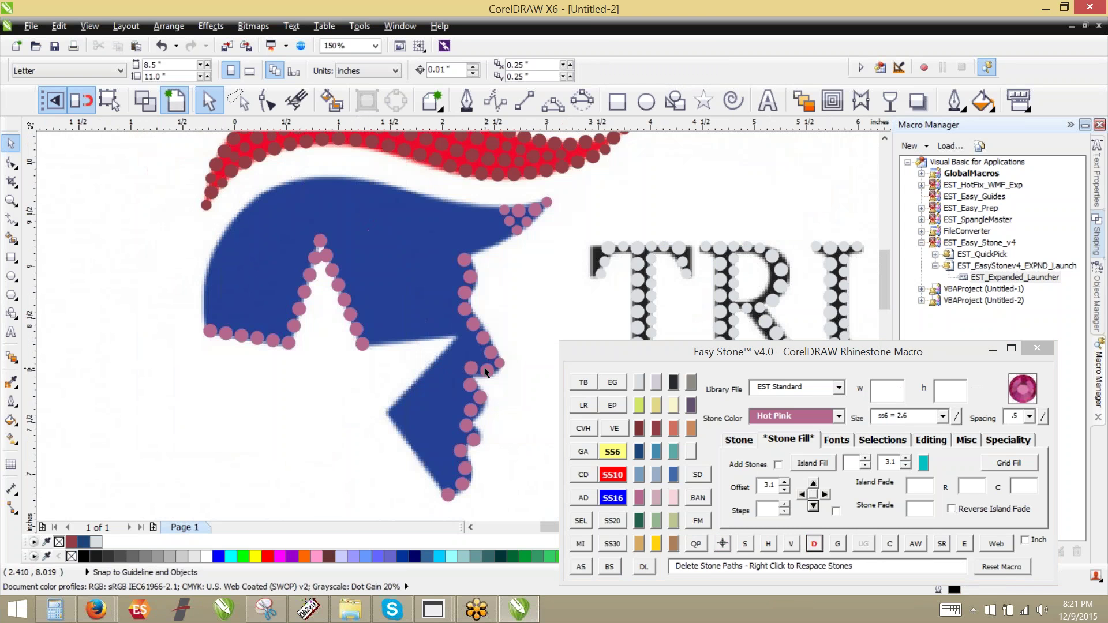
scroll(566, 313, up, 3)
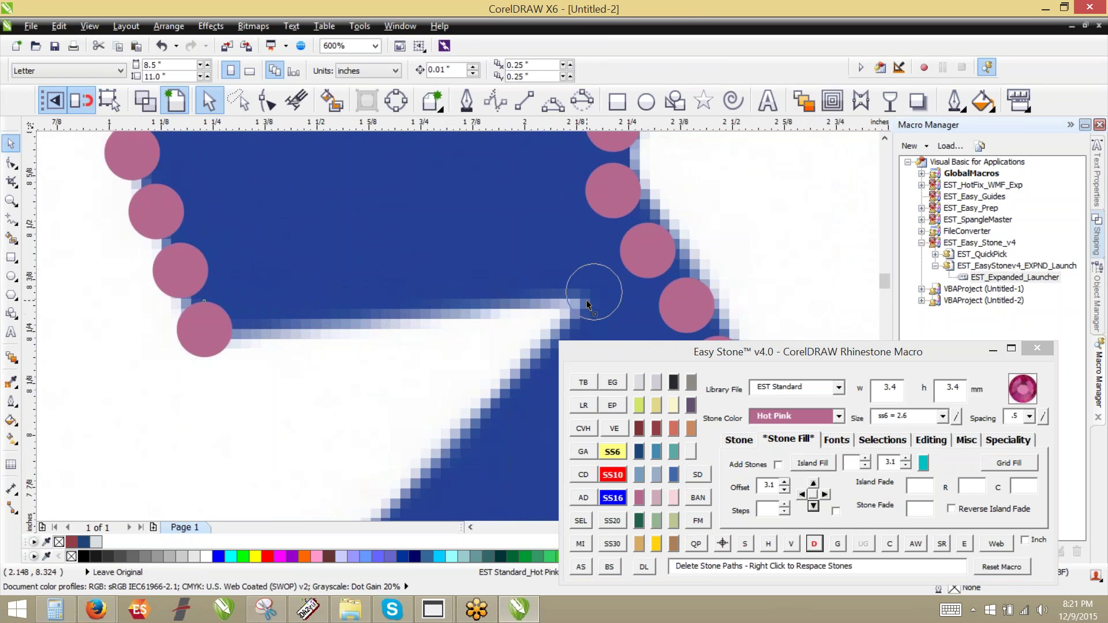
drag(588, 306, 588, 305)
shift+click(228, 338)
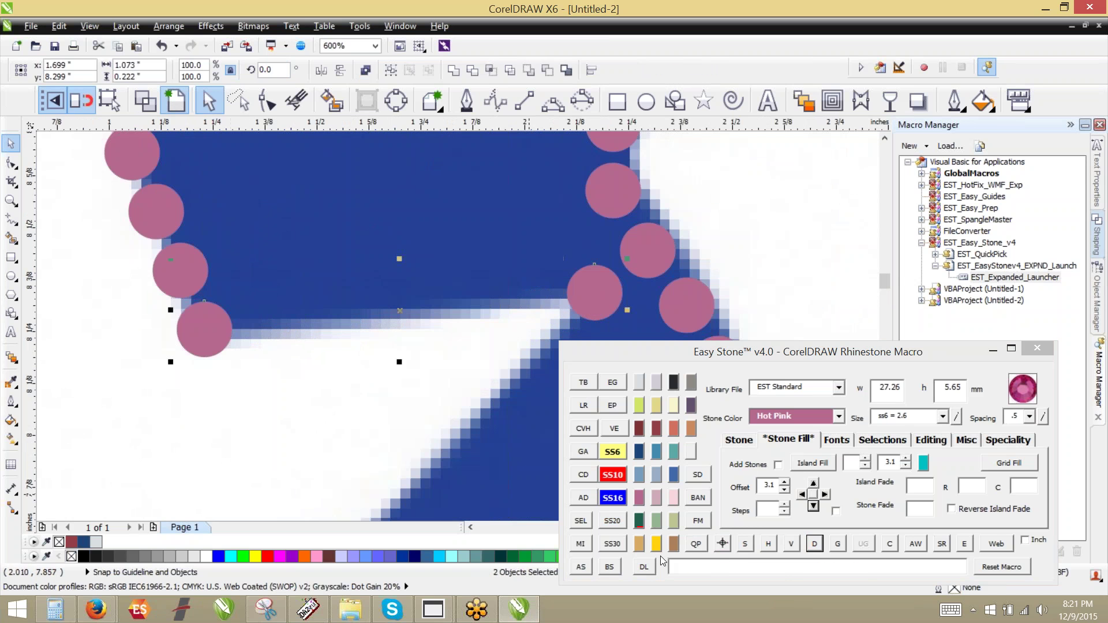
click(609, 567)
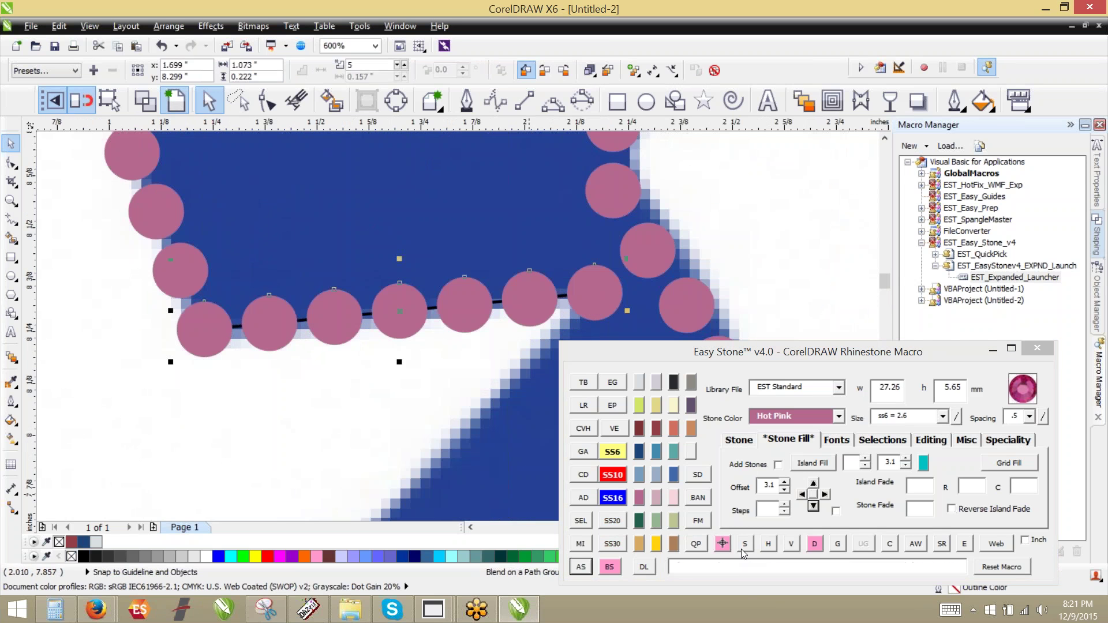
click(815, 544)
scroll(440, 206, down, 1)
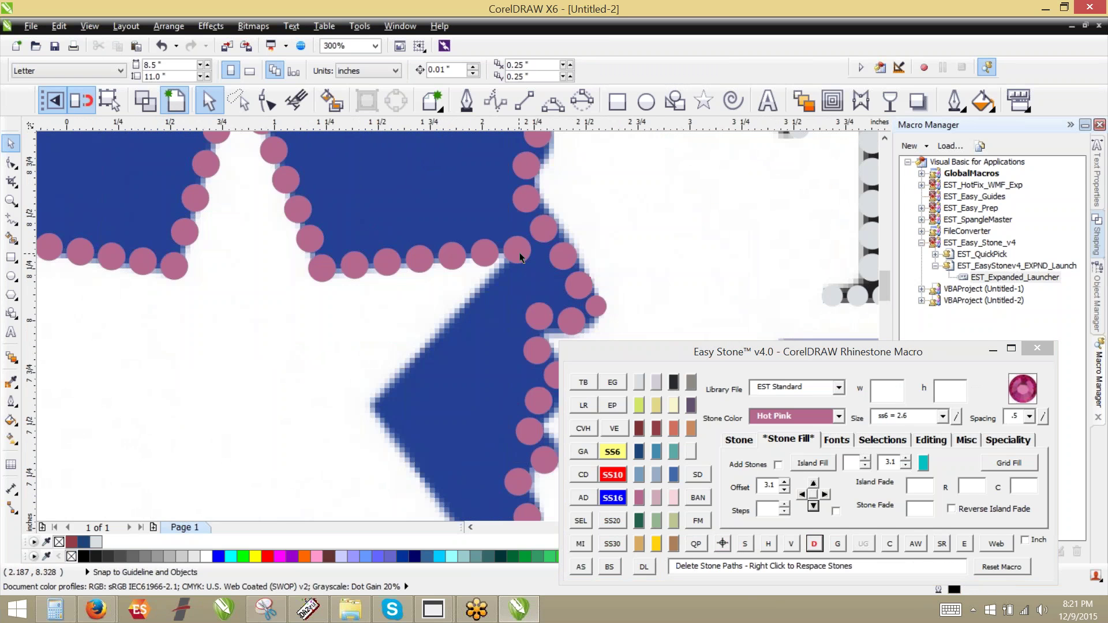
Copy an ss10 stone to the star's lower-right inner corner, blend a diagonal row up to the right point, and remove the path.
drag(367, 406, 375, 410)
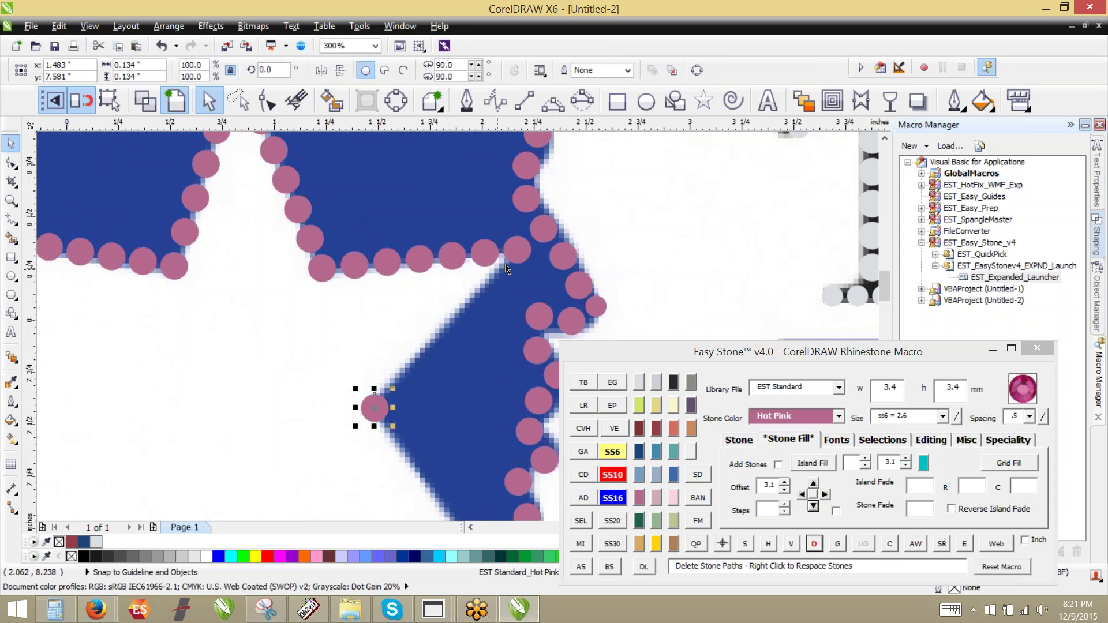
shift+click(517, 250)
click(587, 570)
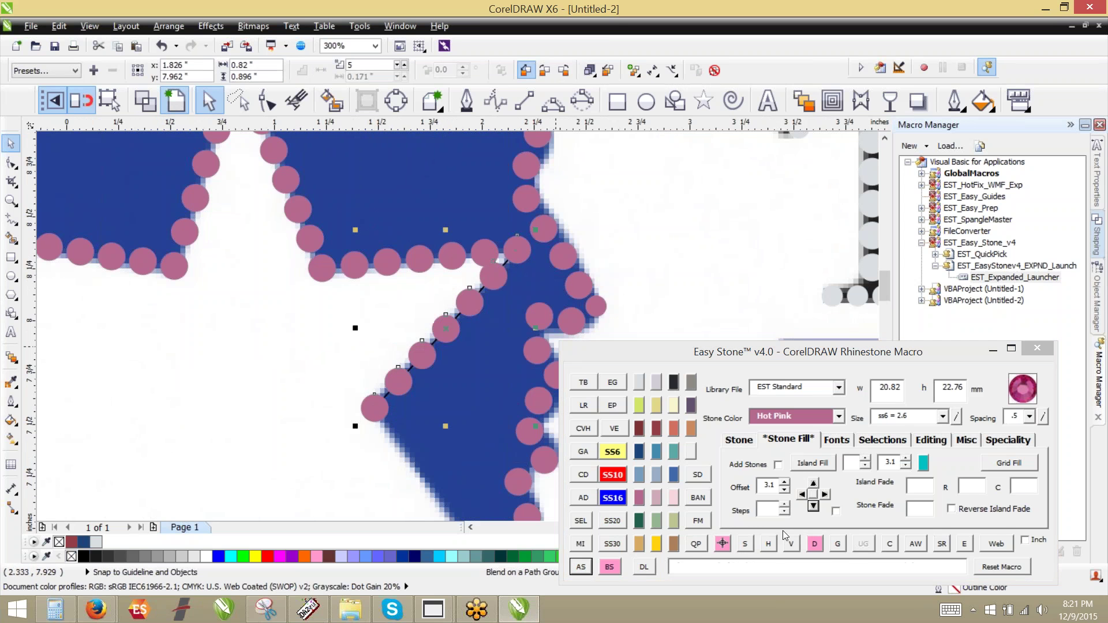
click(814, 544)
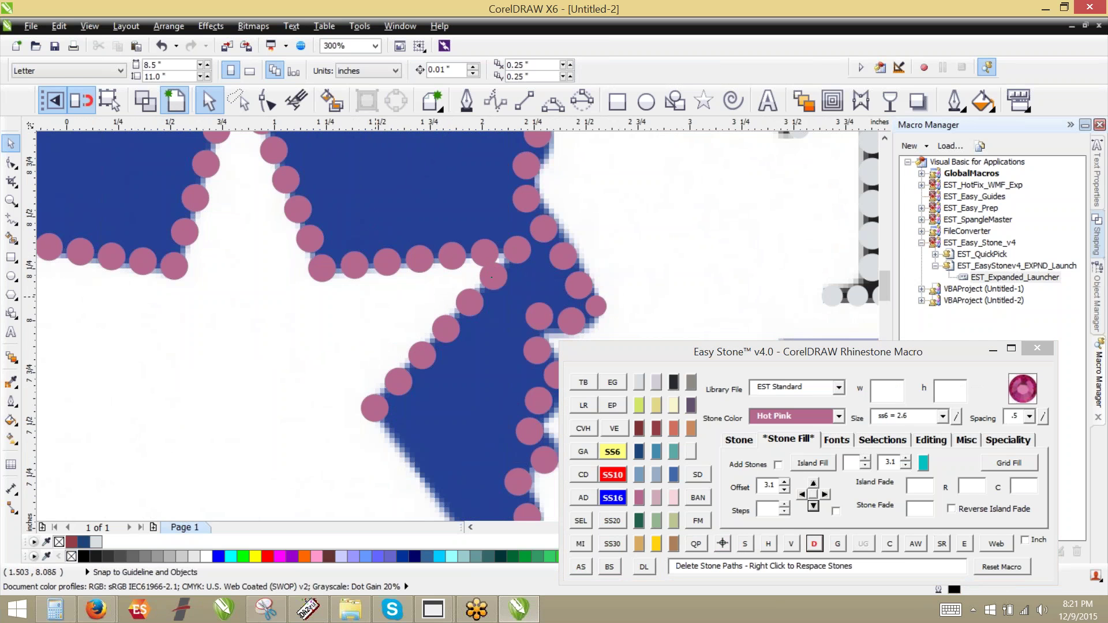
Blend ss10 stones from the blue shape's lower-left point down to its bottom tip, and remove the blend path.
scroll(366, 279, down, 1)
scroll(411, 433, up, 1)
click(331, 262)
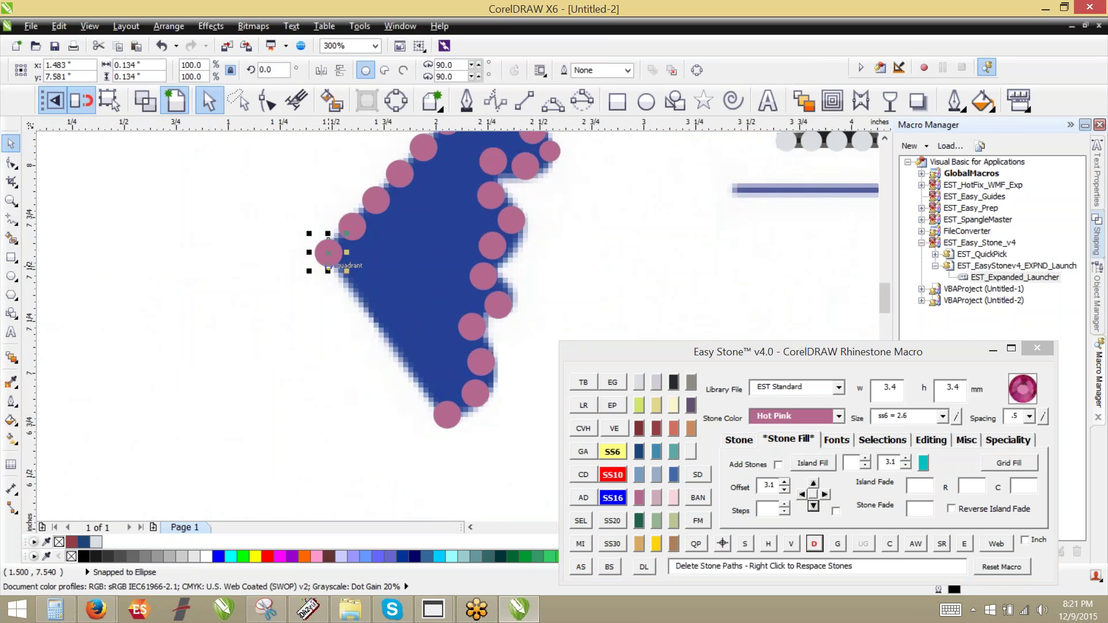
shift+click(447, 415)
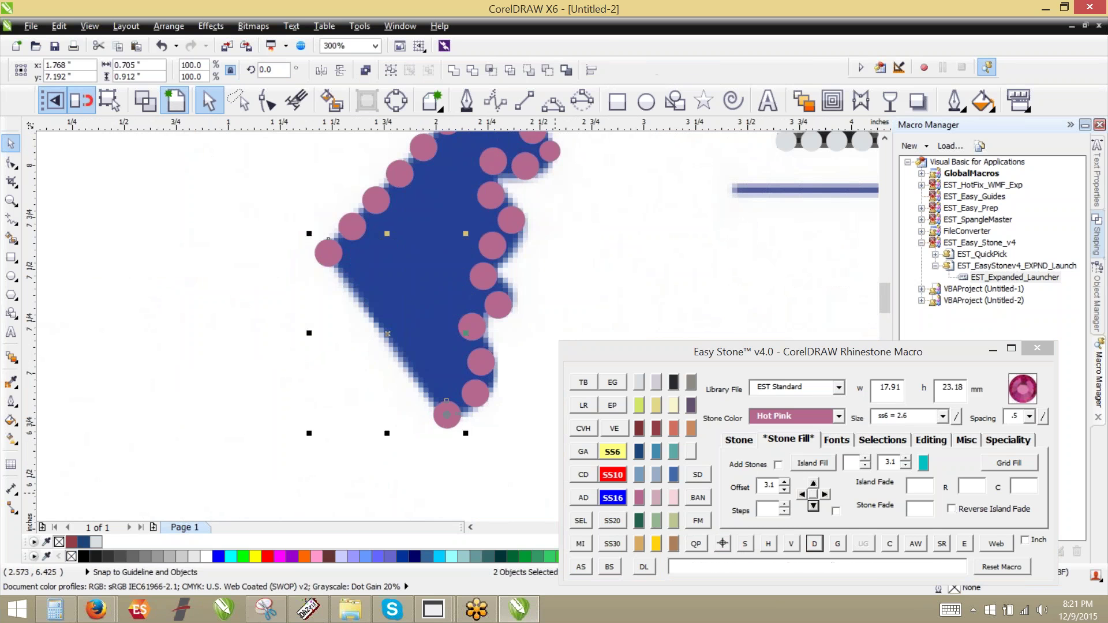
click(580, 569)
click(815, 545)
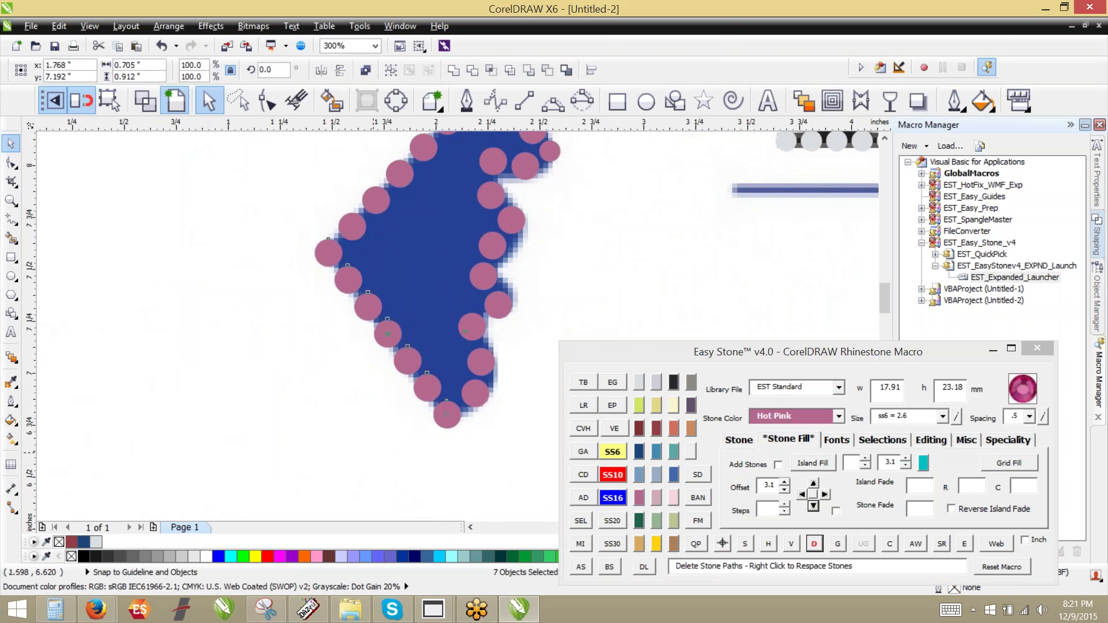
Copy an ss10 stone to the upper blue edge just left of the brow tip's stones, and fine-tune its position.
scroll(442, 380, down, 3)
scroll(442, 387, down, 3)
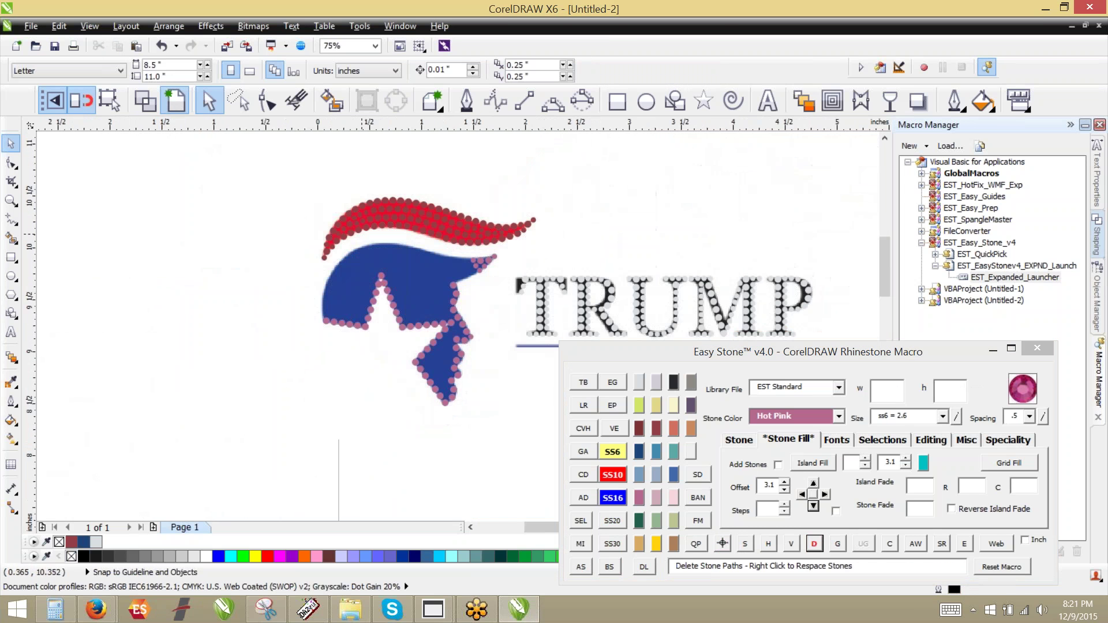
scroll(410, 323, up, 5)
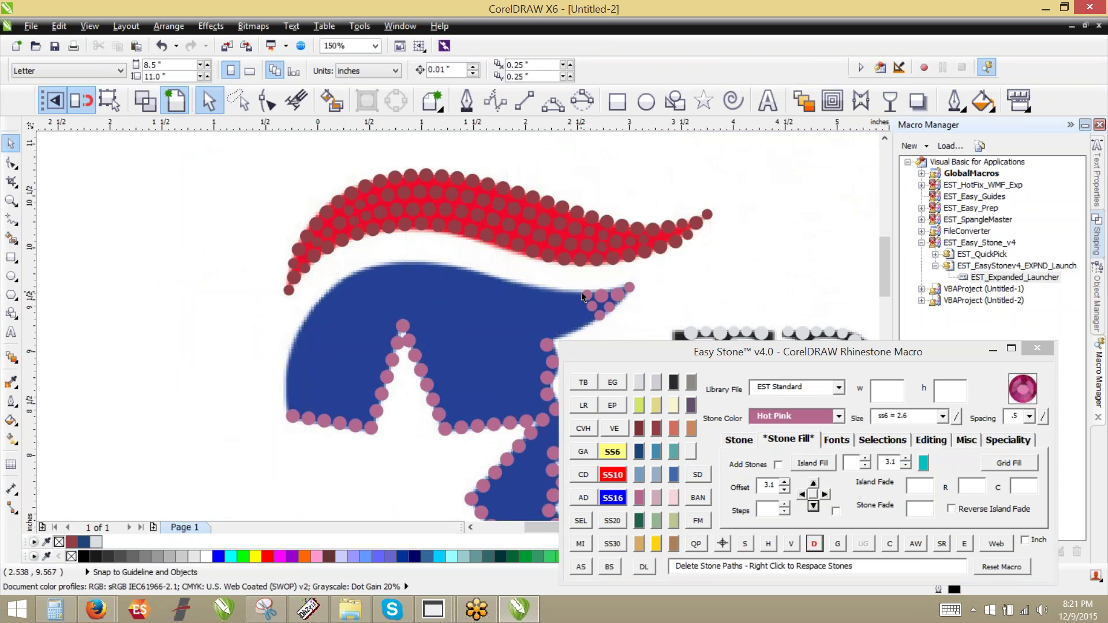
scroll(580, 292, up, 3)
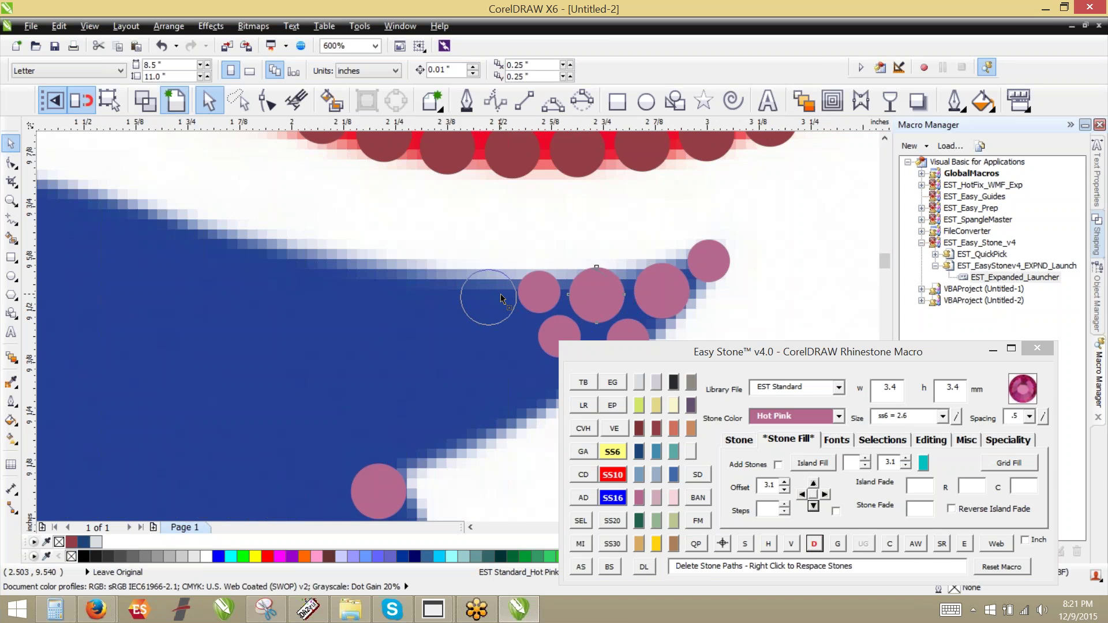
click(500, 290)
scroll(497, 290, up, 2)
drag(539, 288, 539, 292)
scroll(582, 290, down, 2)
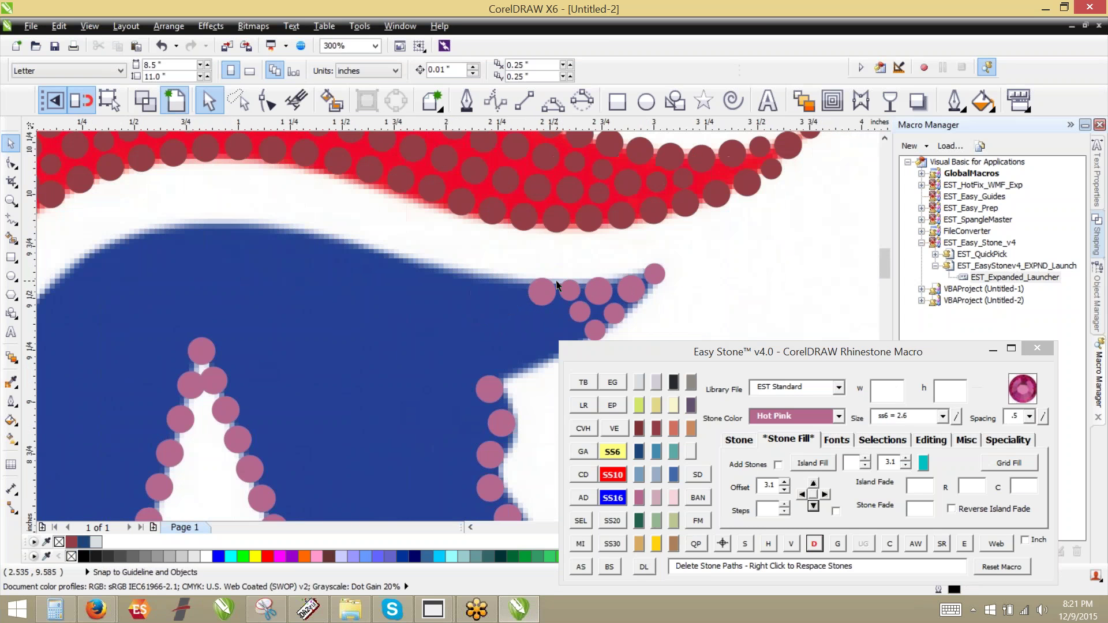
Blend ss10 stones from the new brow stone to the blue shape's lower-left corner, and bend the path toward the curved top edge.
scroll(533, 286, down, 1)
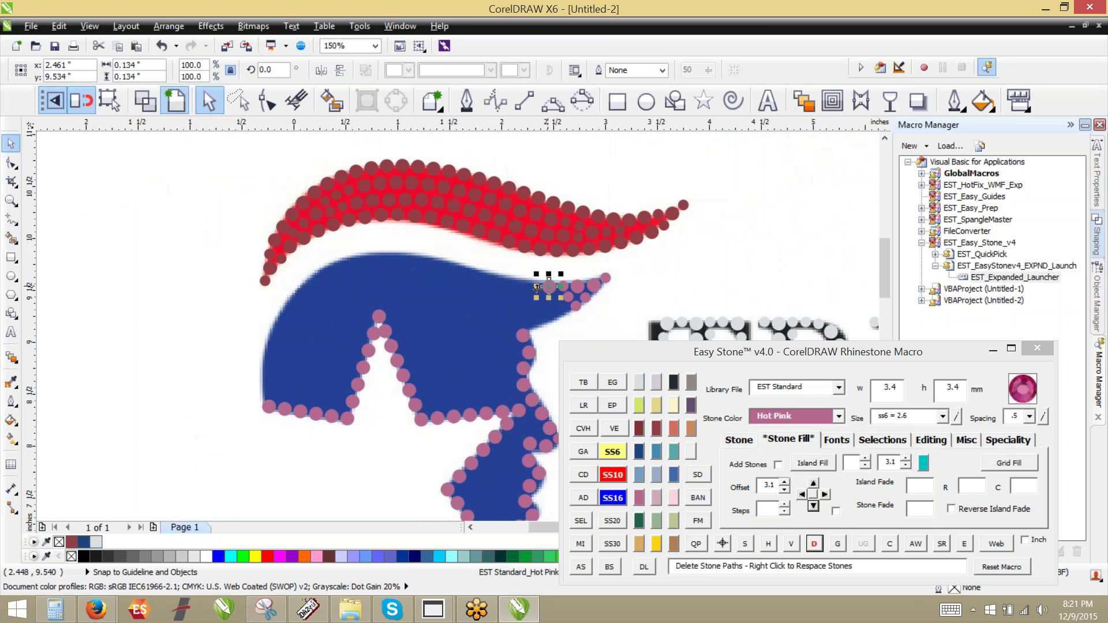
shift+click(268, 407)
click(580, 568)
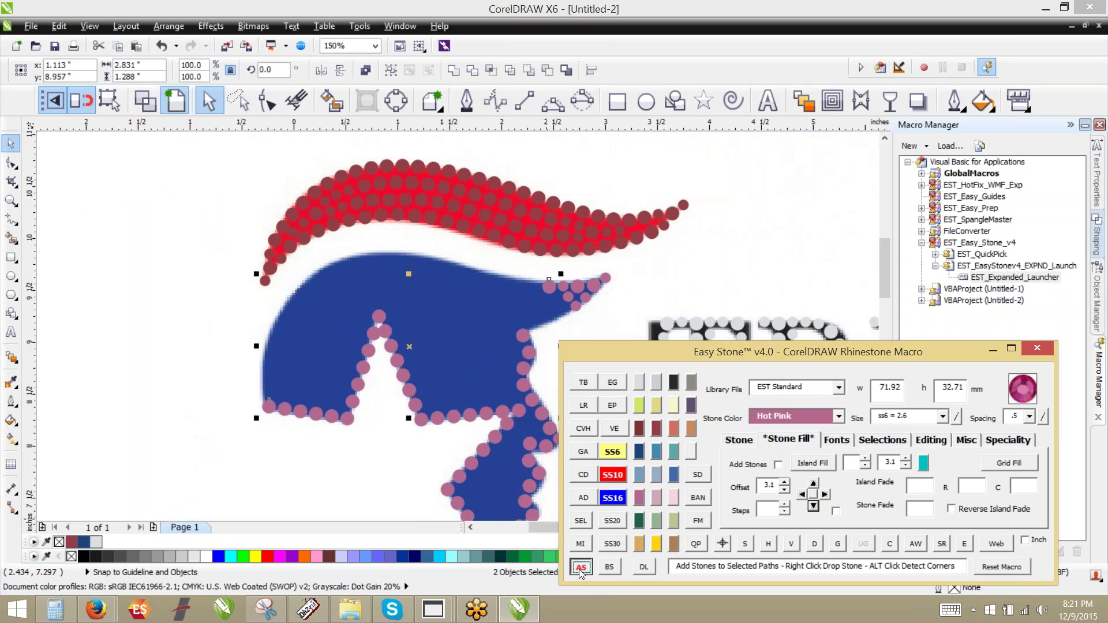
drag(417, 343, 329, 276)
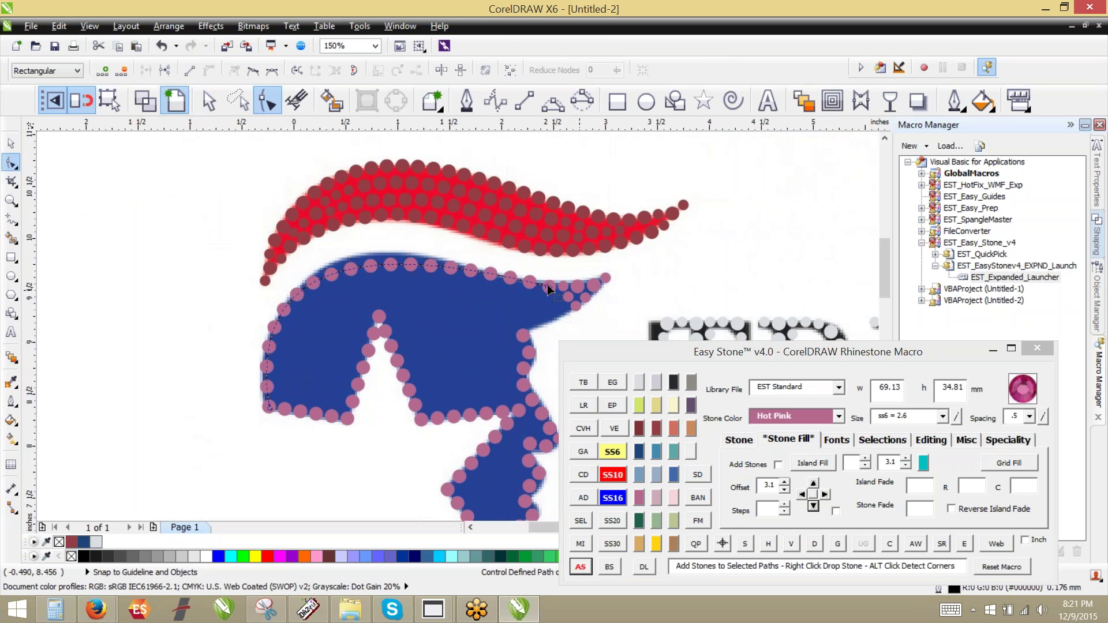
click(547, 285)
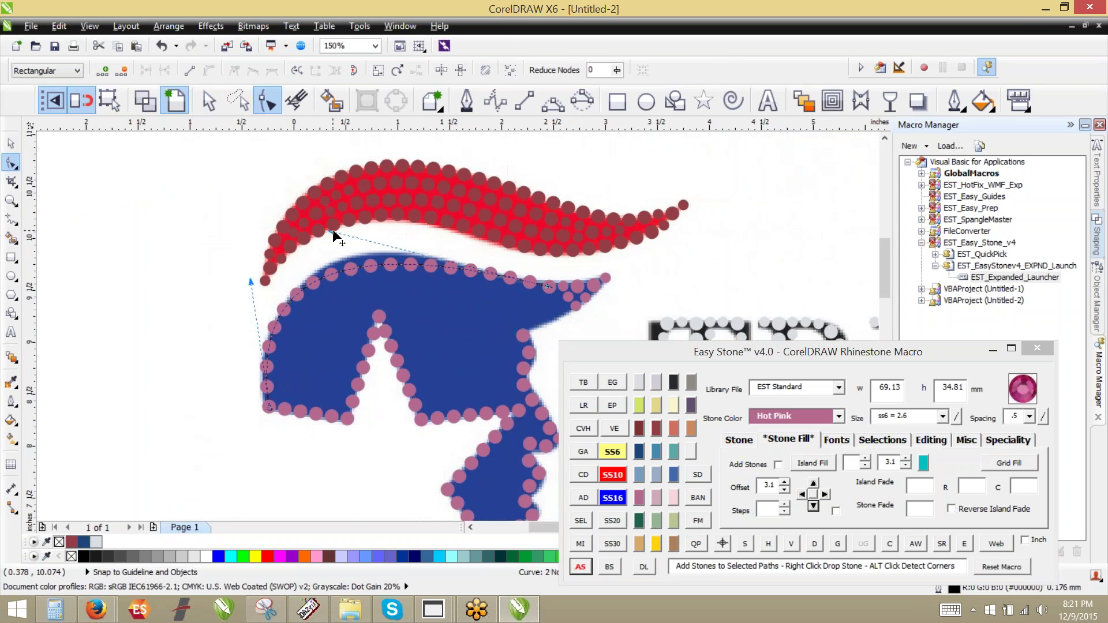
drag(334, 235, 375, 270)
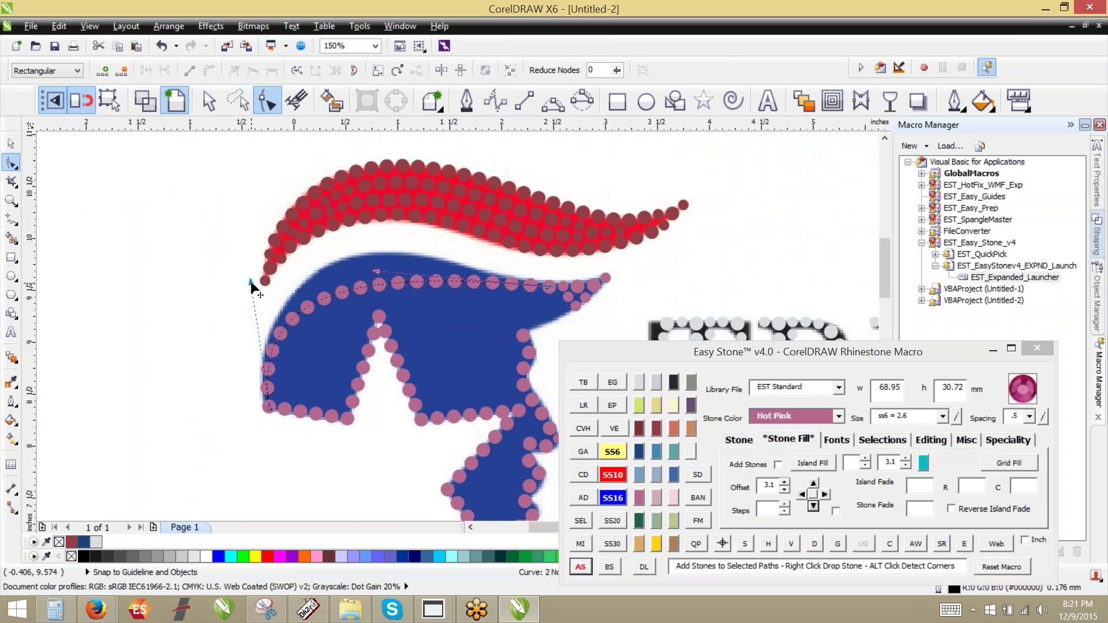
drag(251, 282, 267, 218)
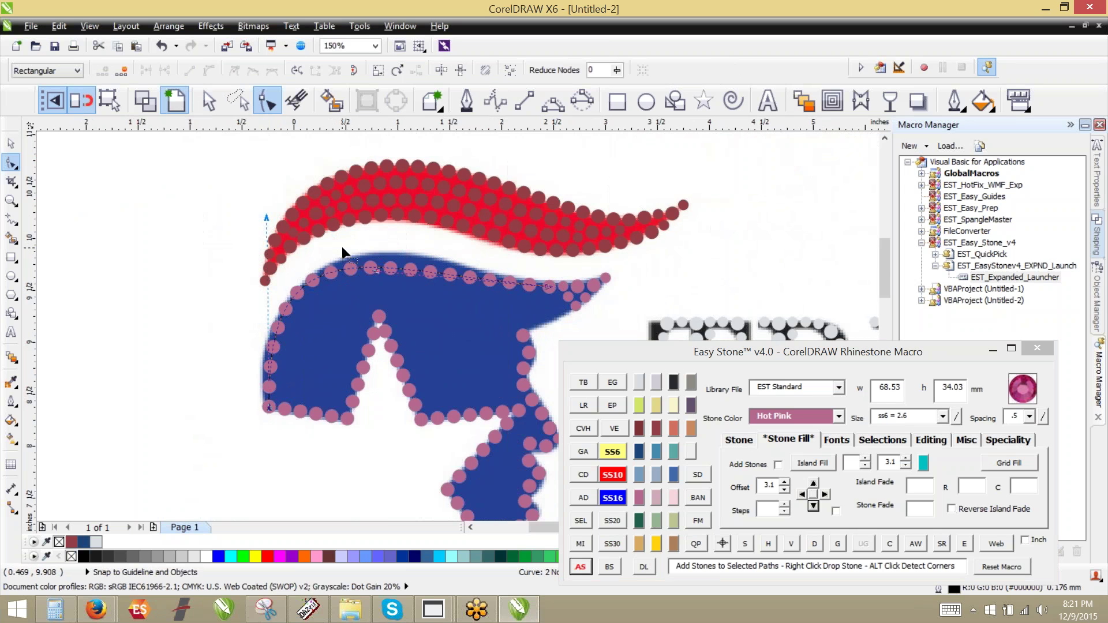
scroll(345, 251, up, 1)
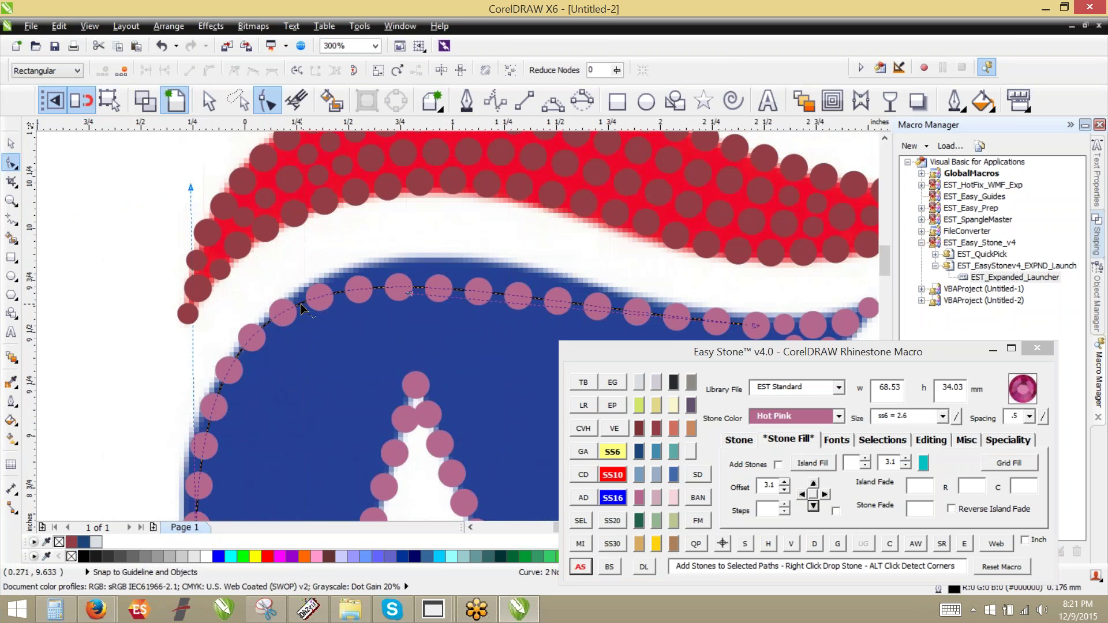
click(301, 303)
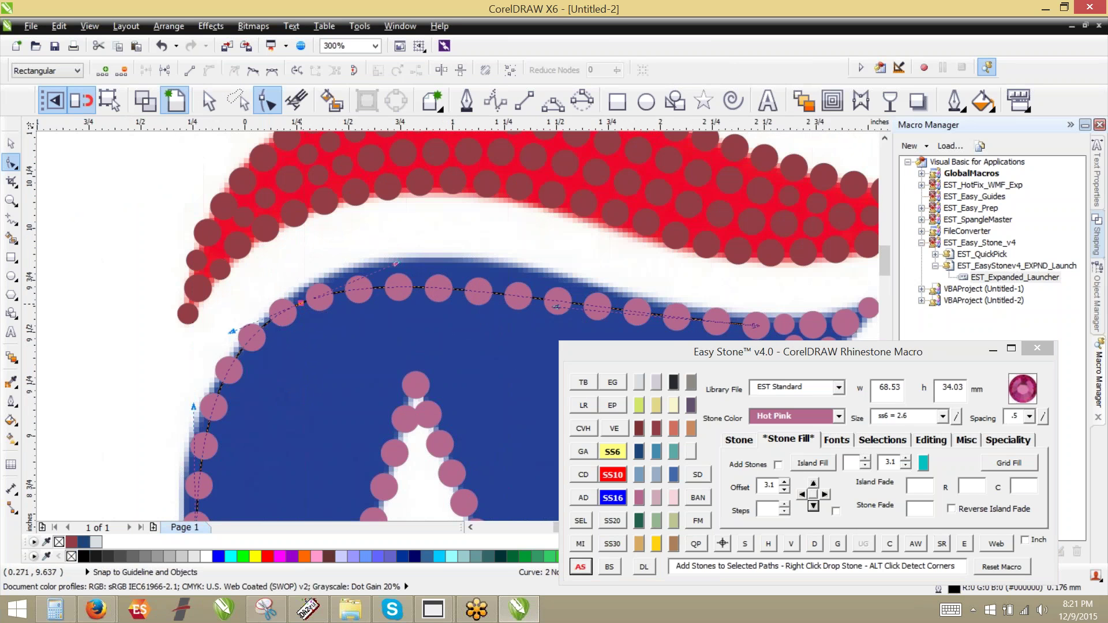
scroll(301, 304, up, 2)
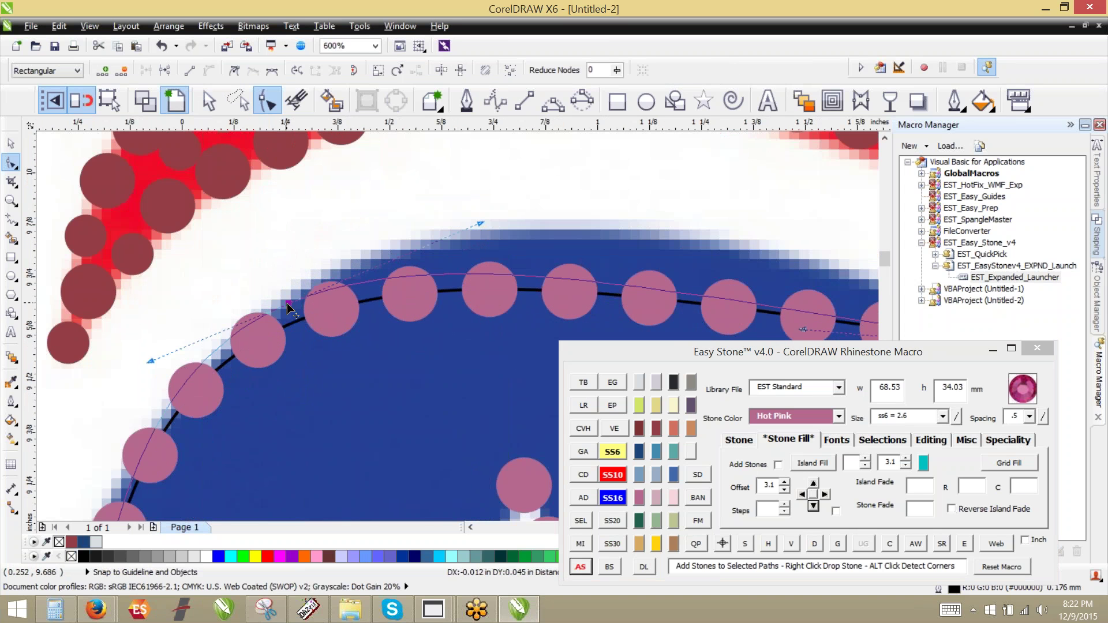
scroll(404, 222, down, 2)
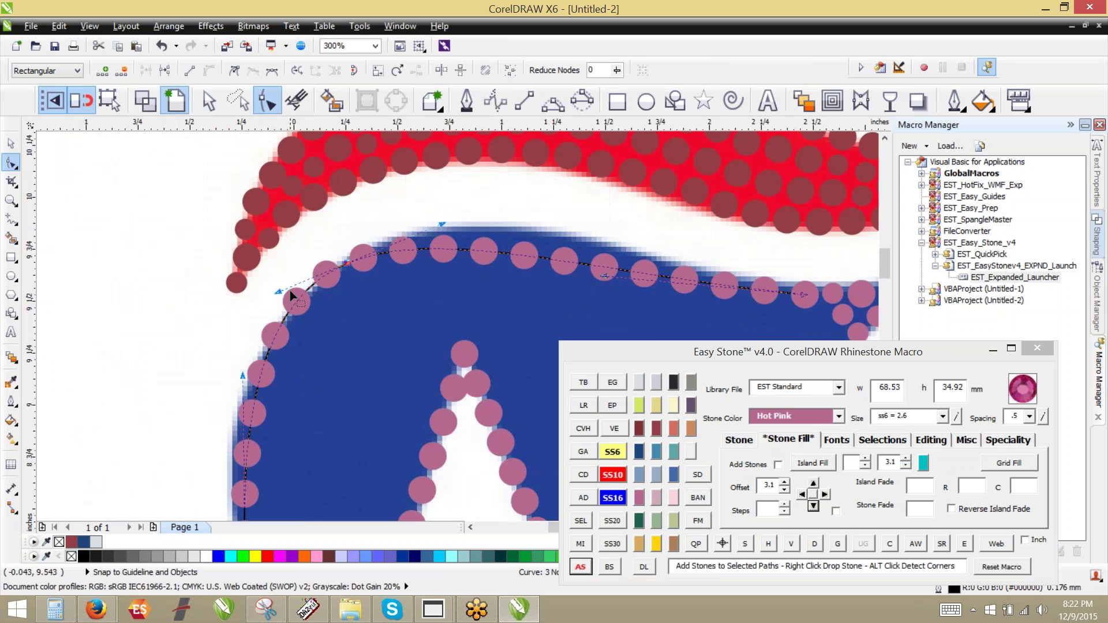
scroll(323, 230, down, 2)
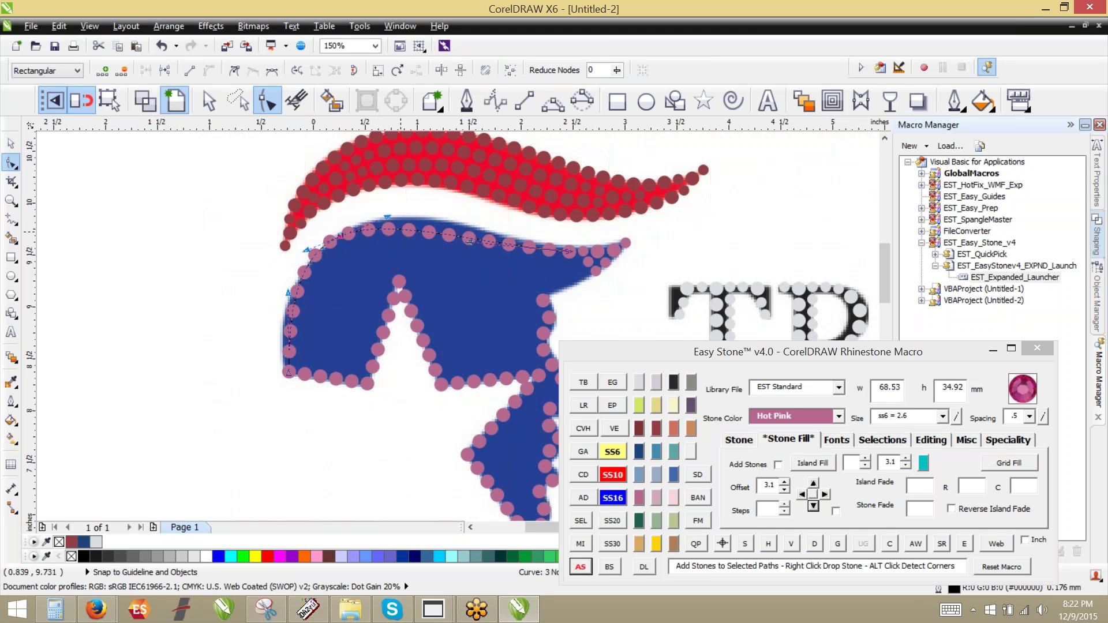
scroll(360, 216, up, 1)
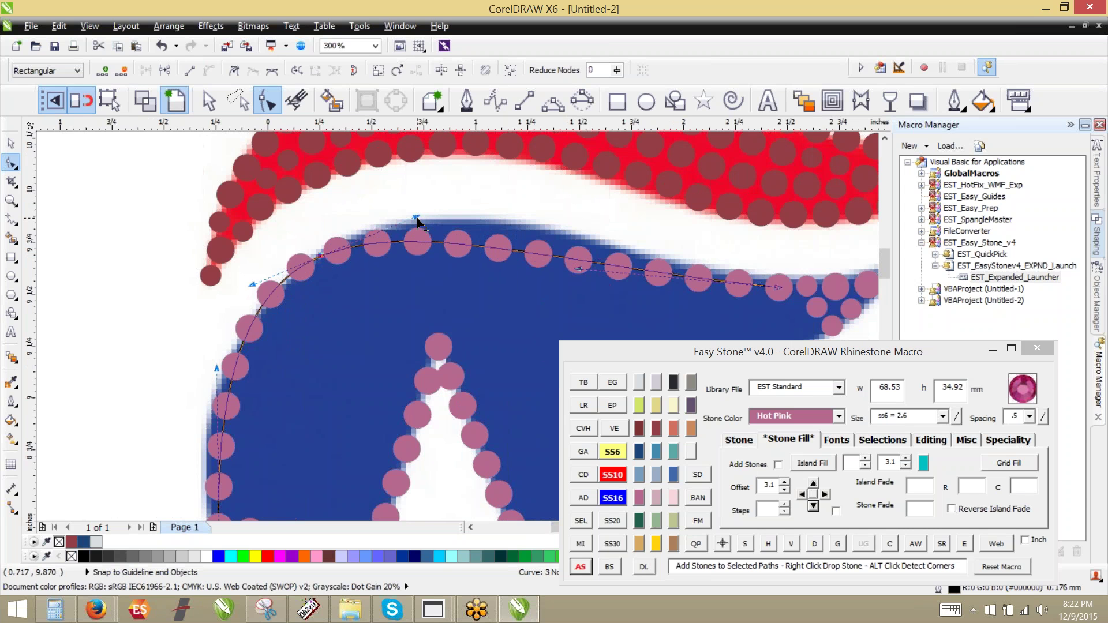
mouse_move(418, 220)
mouse_down()
mouse_move(415, 297)
mouse_move(334, 382)
mouse_move(443, 312)
mouse_move(437, 245)
mouse_move(370, 289)
mouse_move(304, 384)
mouse_move(348, 376)
mouse_move(312, 300)
mouse_move(346, 289)
mouse_move(376, 302)
mouse_move(331, 346)
mouse_move(275, 359)
mouse_move(388, 309)
mouse_move(388, 240)
mouse_move(400, 232)
mouse_up()
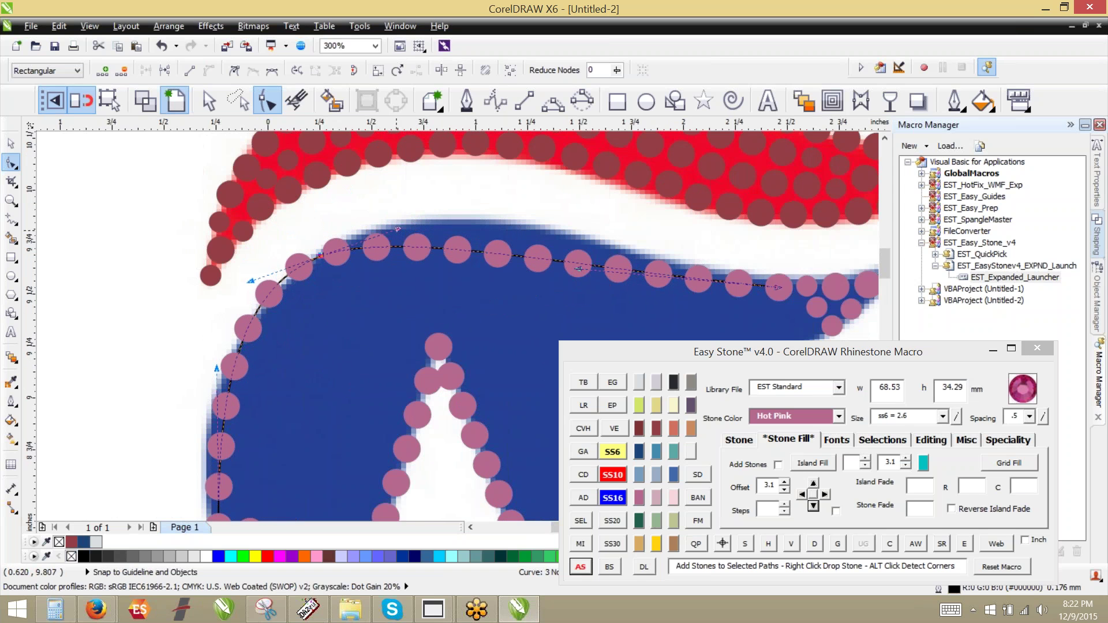
key(Delete)
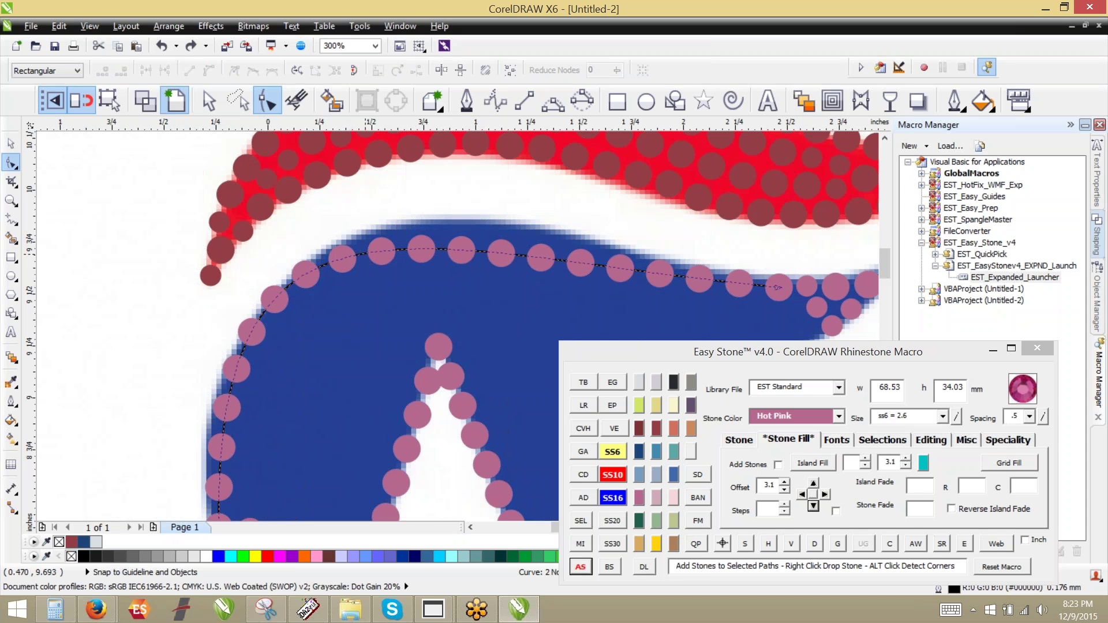
Add a node on the path's upper-left curve, move it up to the blue edge, and angle its handle down the back.
double_click(362, 253)
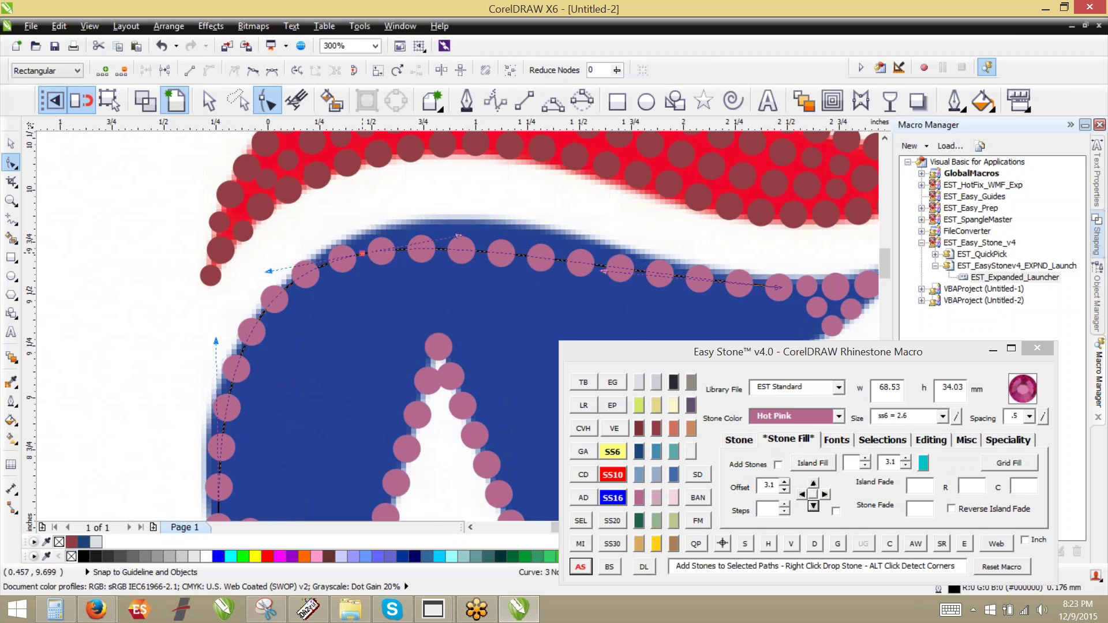
drag(363, 253, 358, 234)
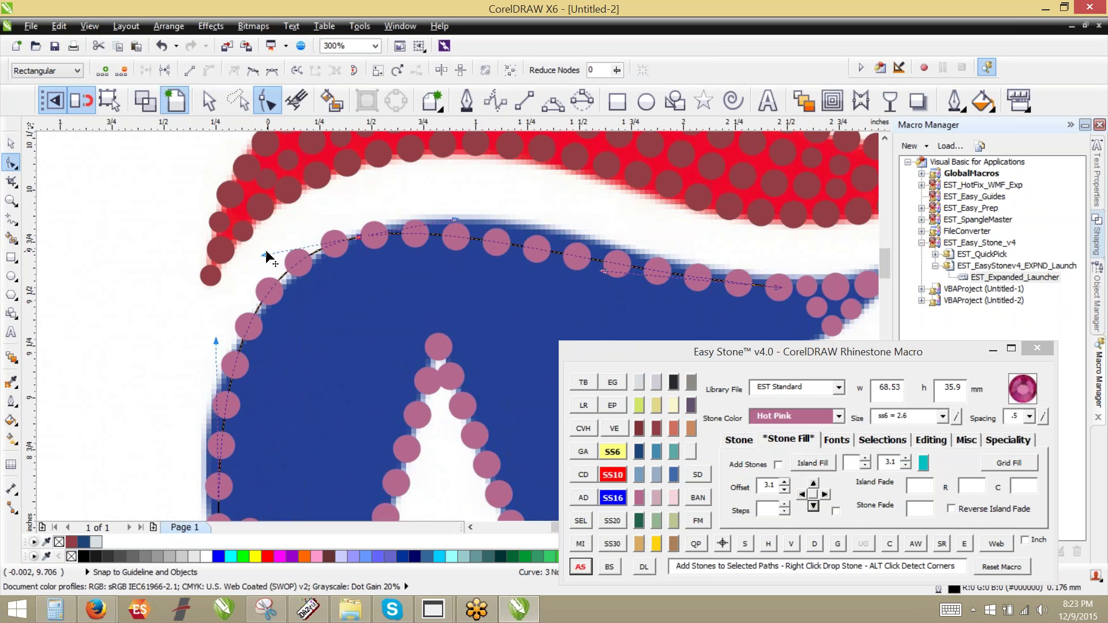
drag(264, 254, 201, 376)
scroll(229, 288, down, 3)
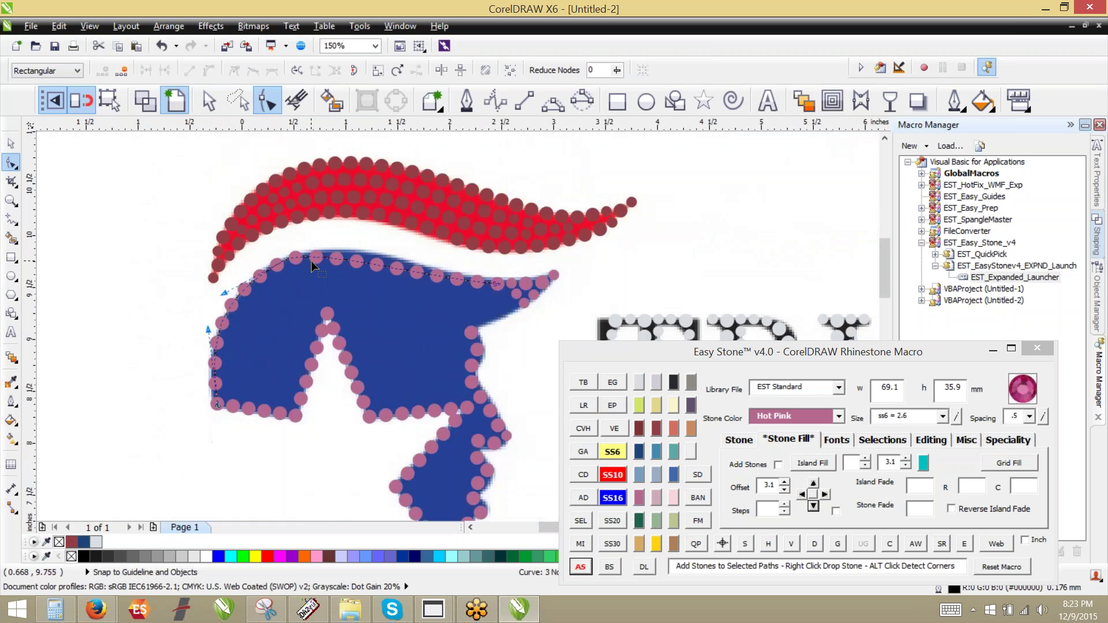
Adjust the curve handles right of the added node so the stone row follows the blue shape's top edge toward the brow.
scroll(310, 261, up, 3)
click(266, 256)
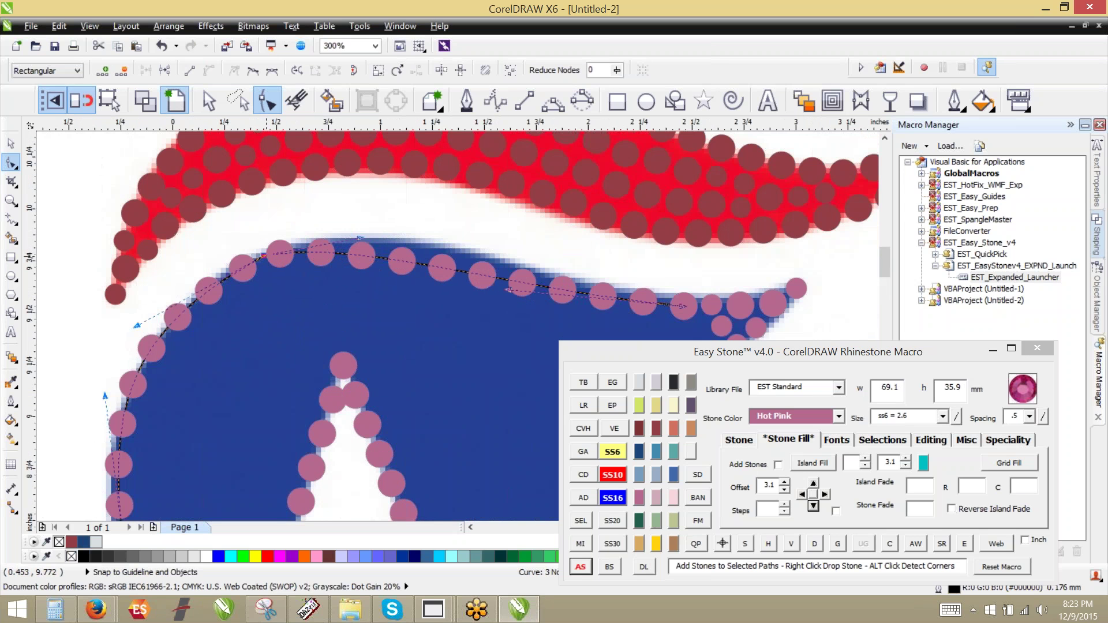
drag(361, 238, 375, 220)
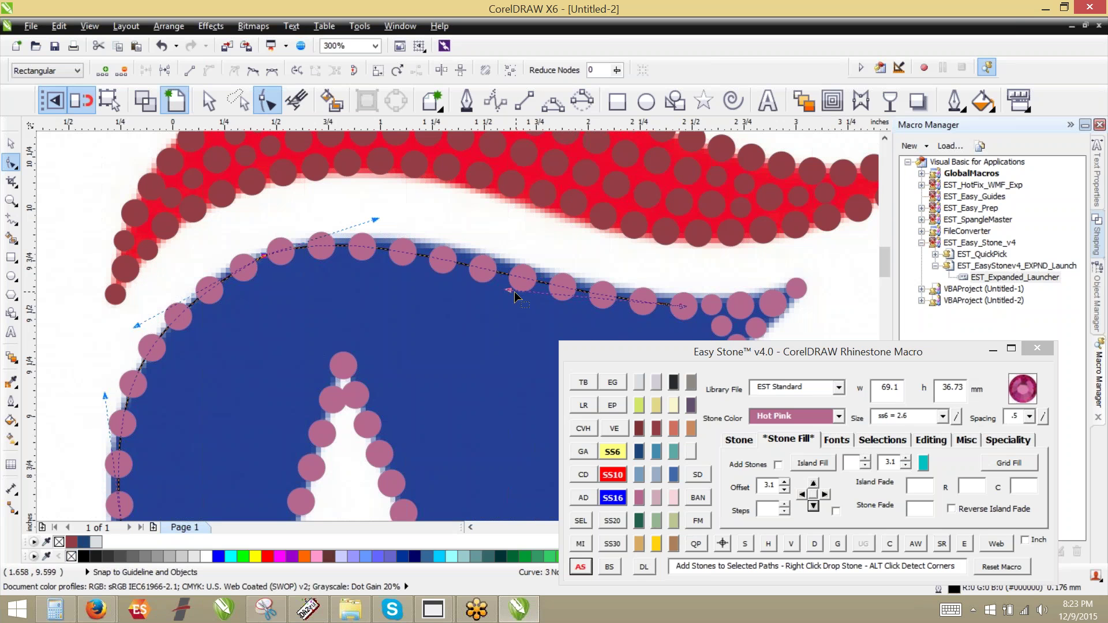
drag(508, 291, 492, 271)
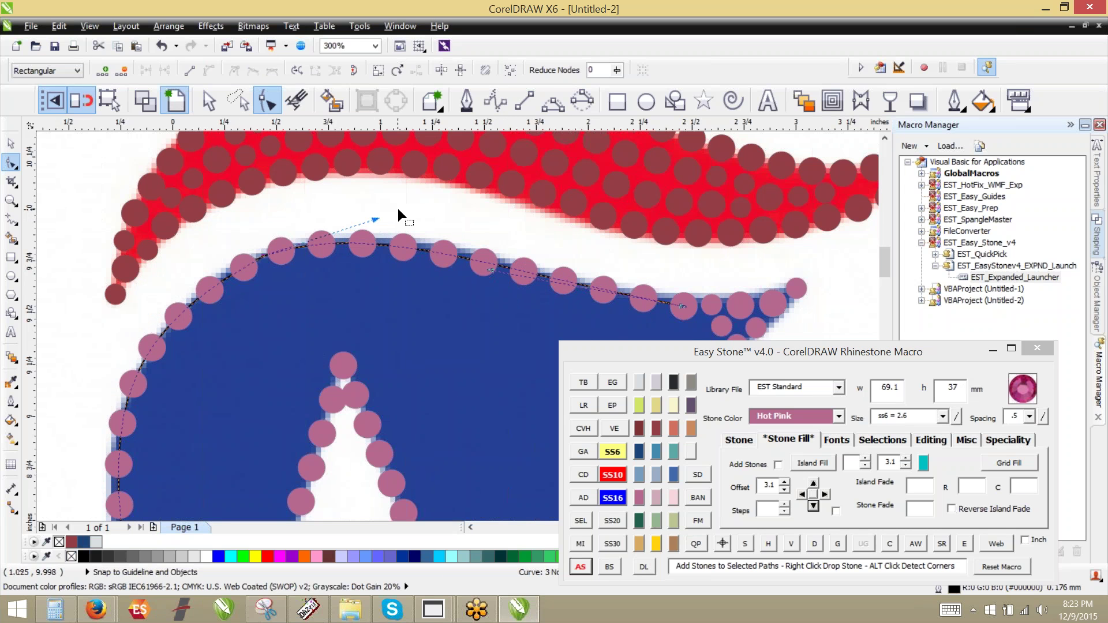
drag(375, 219, 417, 265)
scroll(382, 243, down, 1)
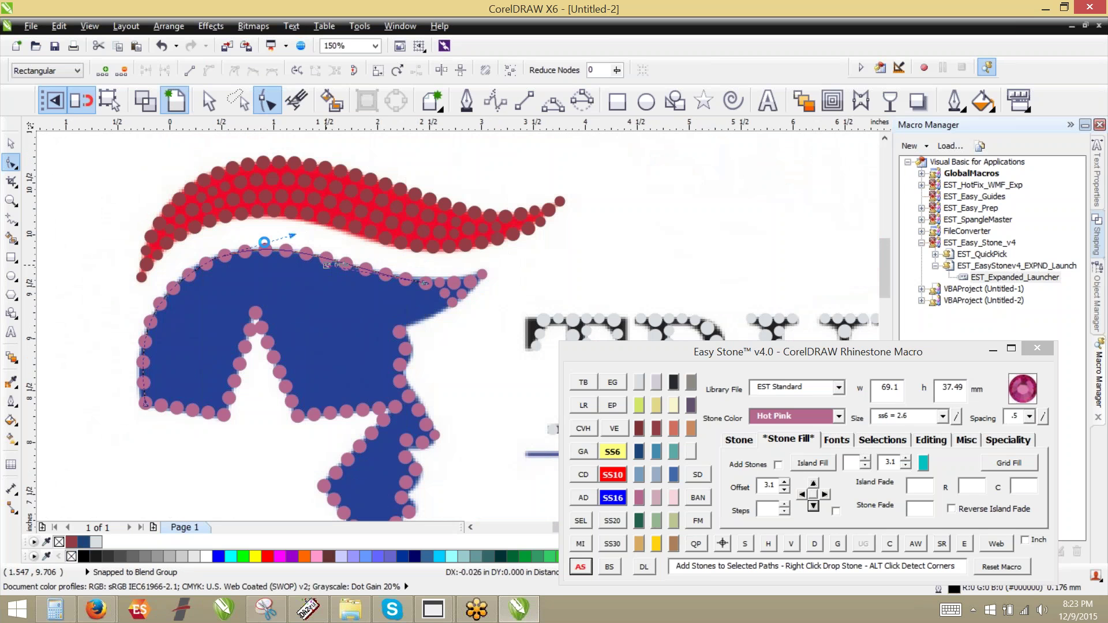
Add another node on the descending part of the path, right of the crest of the blue shape.
scroll(283, 219, up, 1)
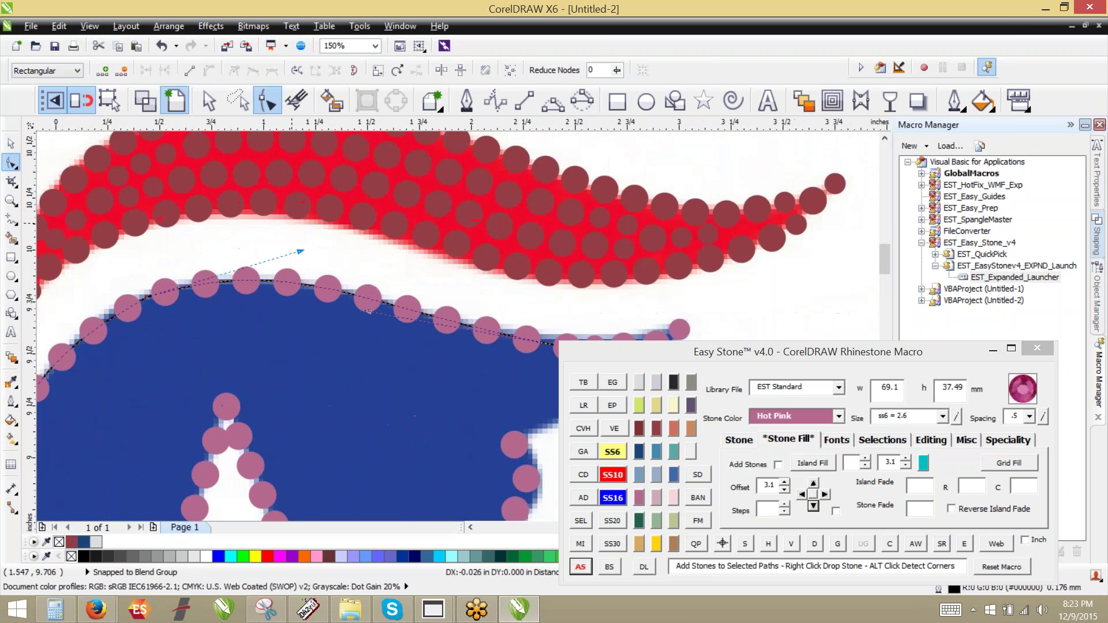
click(348, 293)
double_click(348, 293)
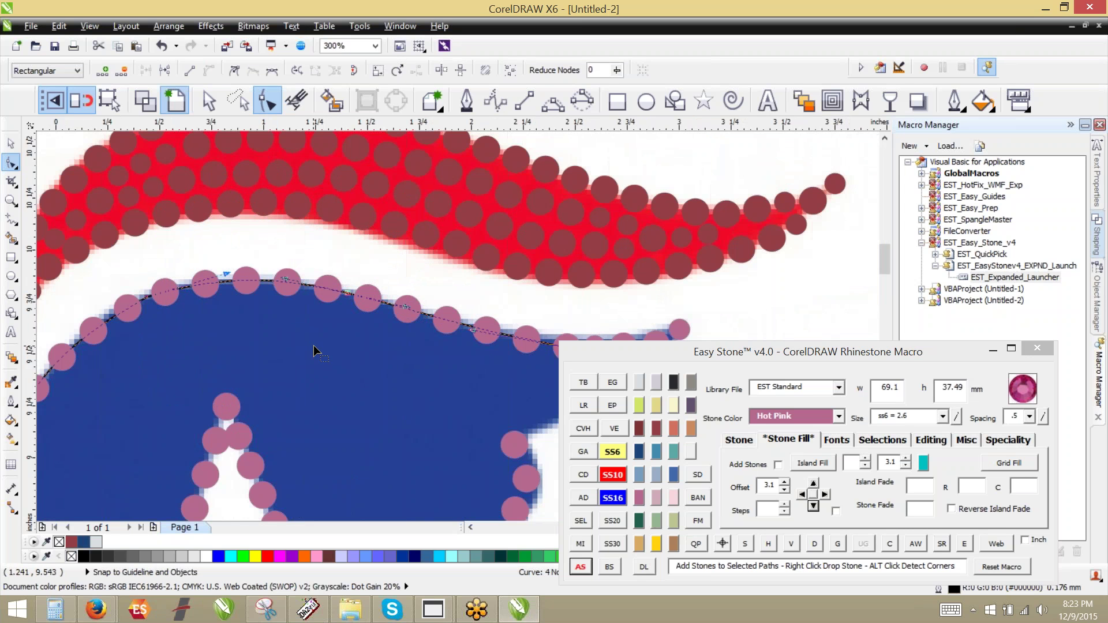
right_click(348, 296)
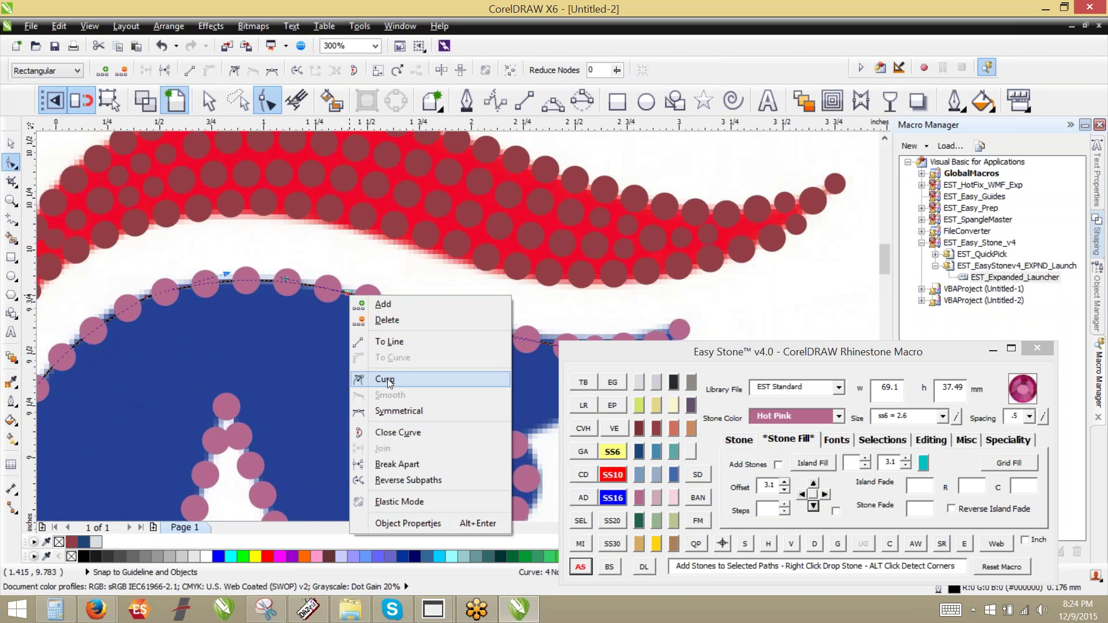
click(278, 252)
Respace the blended stones evenly along the top curve and remove the blend path.
key(space)
click(296, 244)
scroll(374, 265, down, 2)
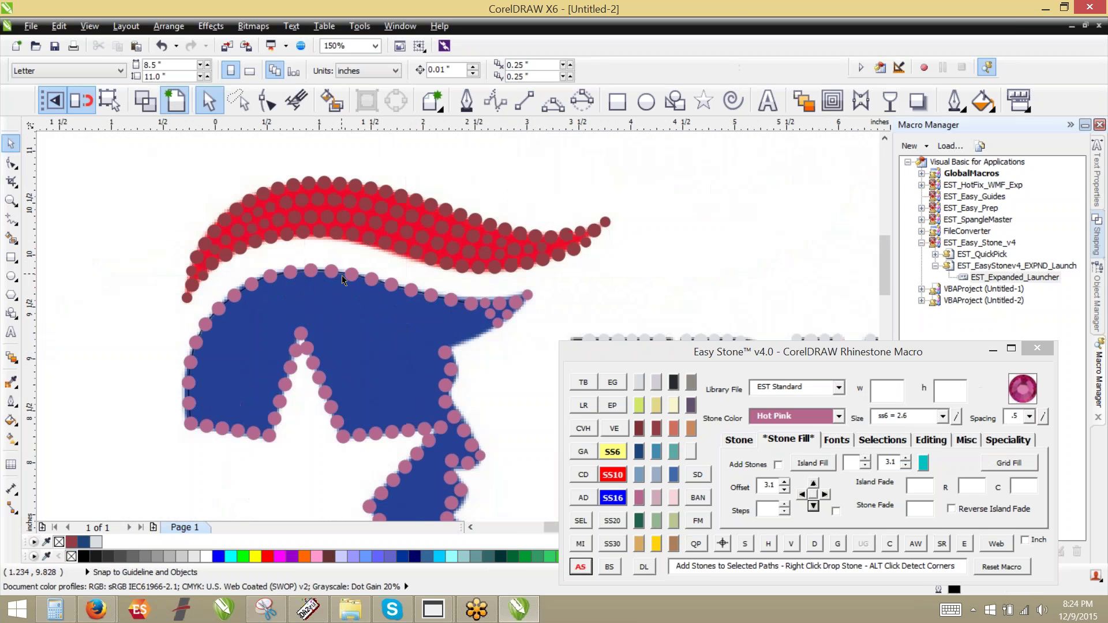
click(351, 281)
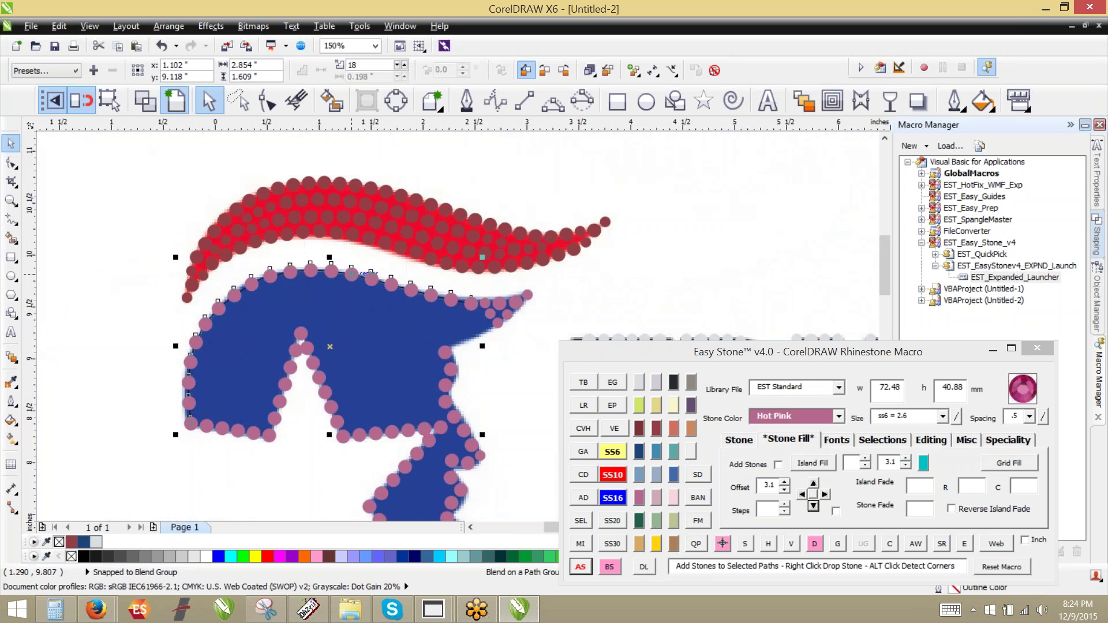
click(722, 544)
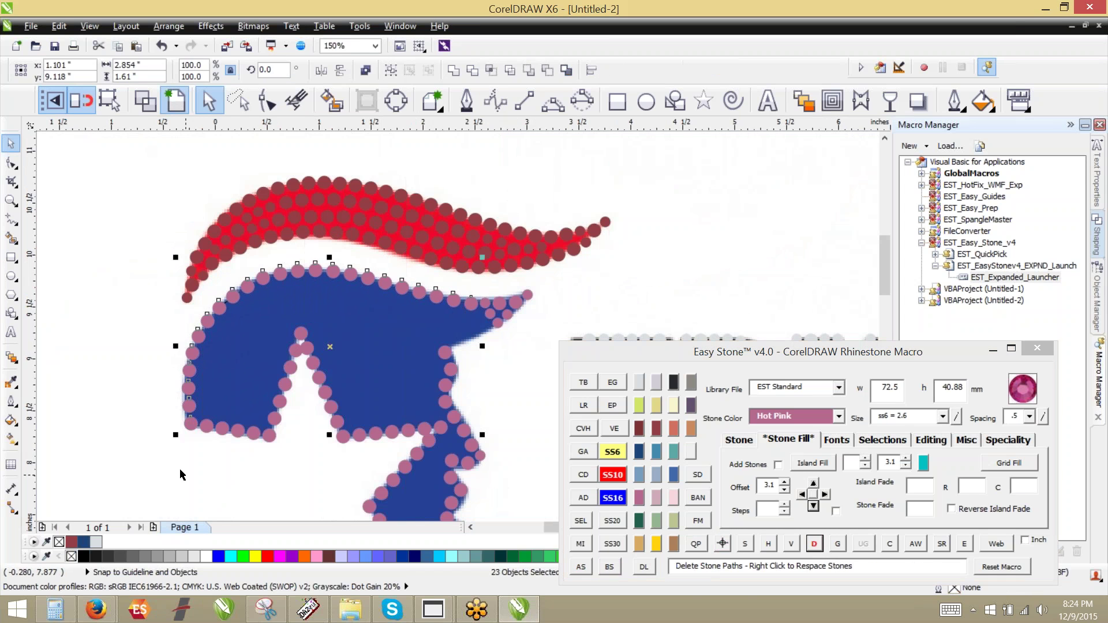
key(Escape)
scroll(413, 208, down, 2)
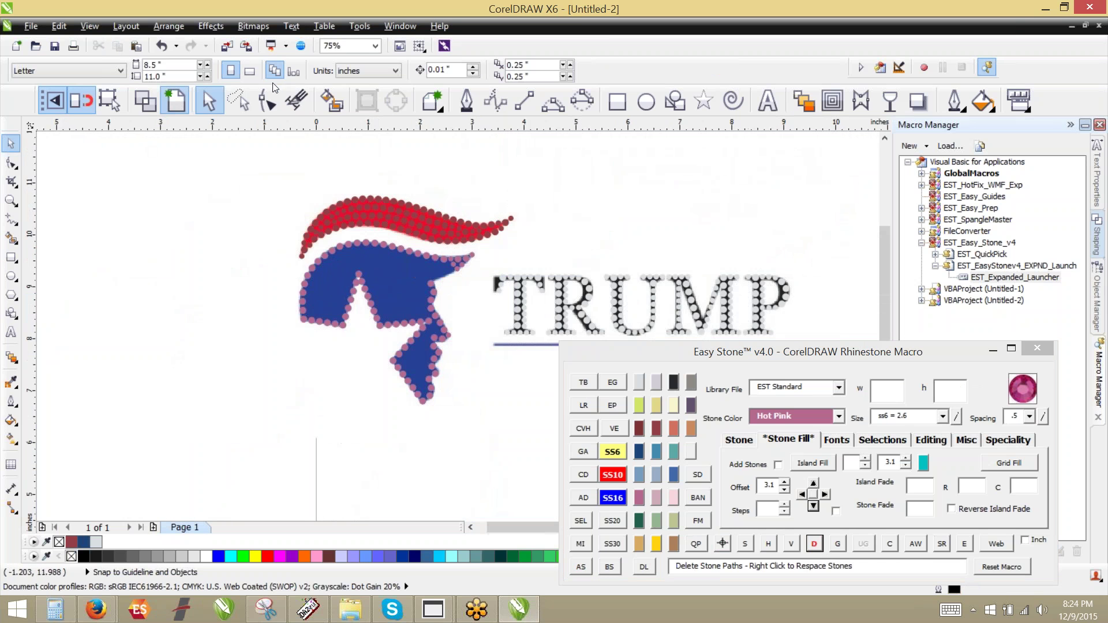
click(237, 100)
mouse_move(247, 197)
mouse_down()
mouse_move(536, 167)
mouse_move(484, 357)
mouse_move(288, 456)
mouse_move(317, 349)
mouse_up()
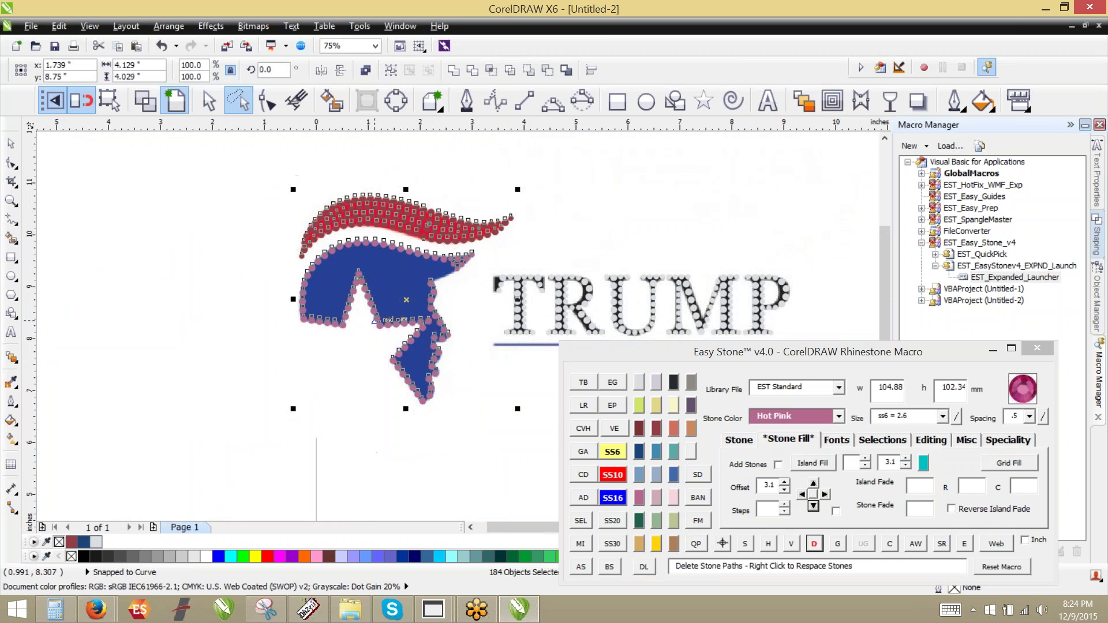
drag(422, 285, 171, 324)
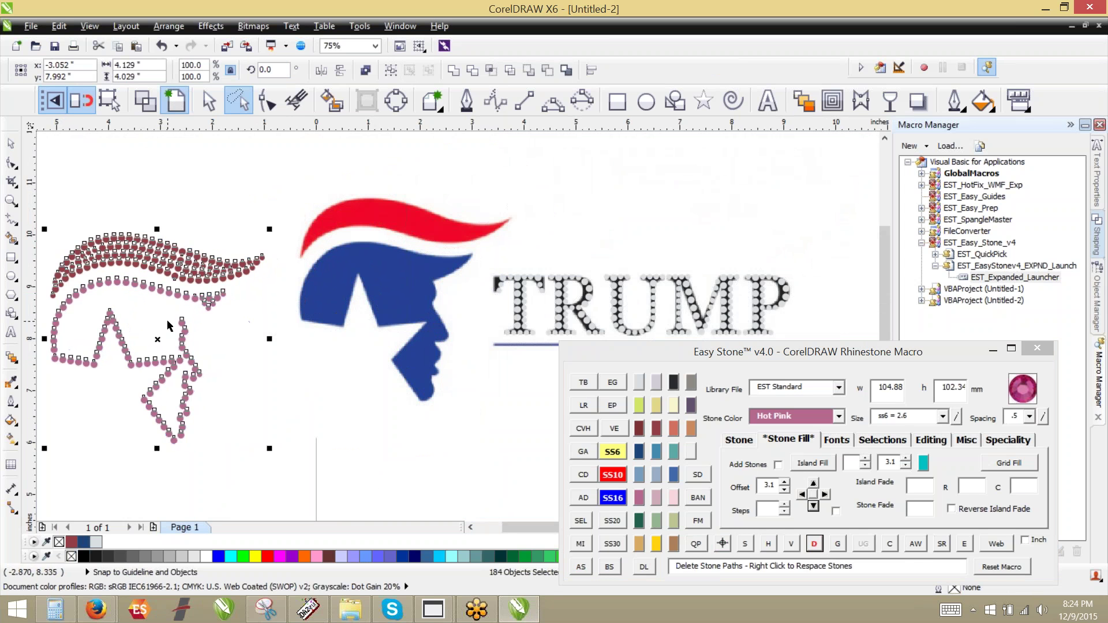
key(ctrl+z)
key(Escape)
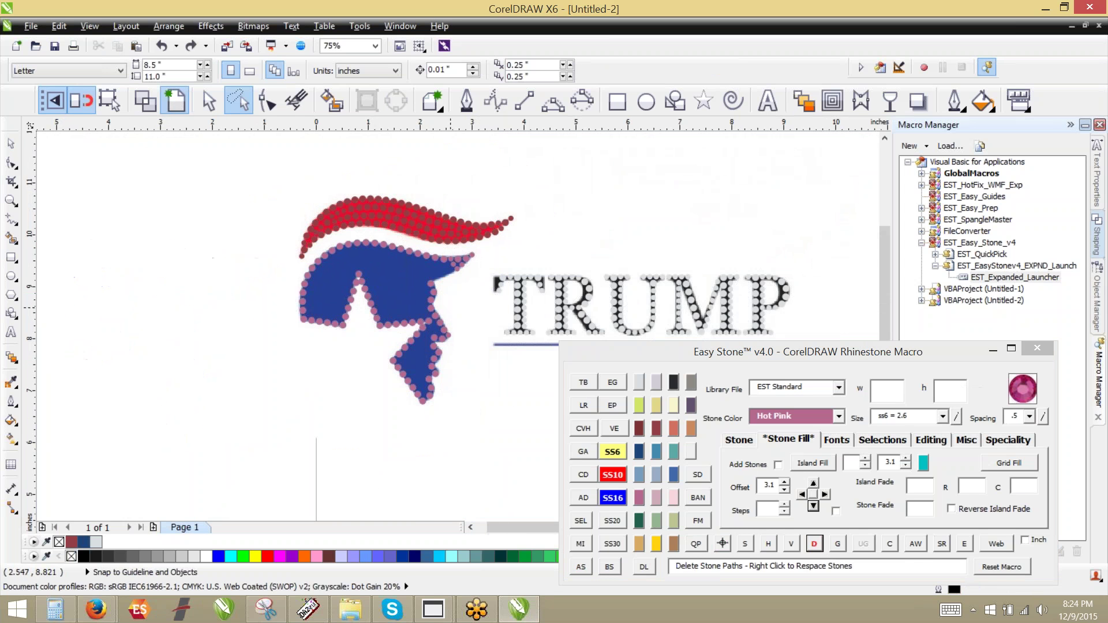
Undo the last stone change under the brow tip and fill the gap along the blue edge with copied 3.4 mm stones.
scroll(467, 174, up, 4)
scroll(467, 173, up, 2)
scroll(457, 228, down, 2)
scroll(413, 288, up, 4)
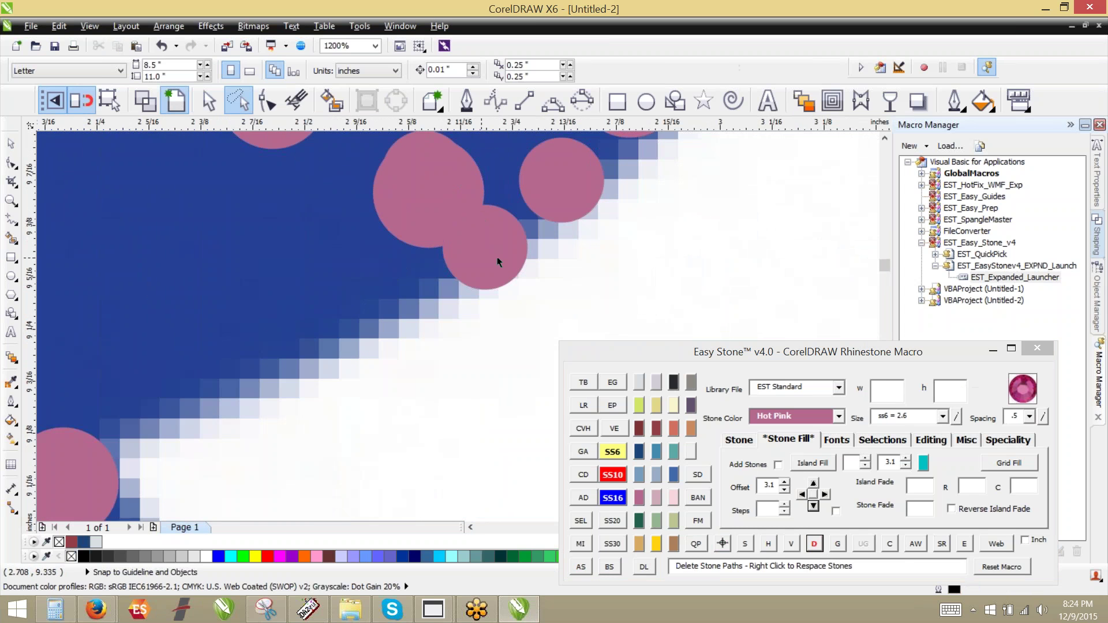
scroll(497, 257, down, 2)
key(ctrl+z)
drag(512, 194, 338, 323)
scroll(422, 303, up, 2)
drag(338, 320, 217, 350)
scroll(286, 309, down, 2)
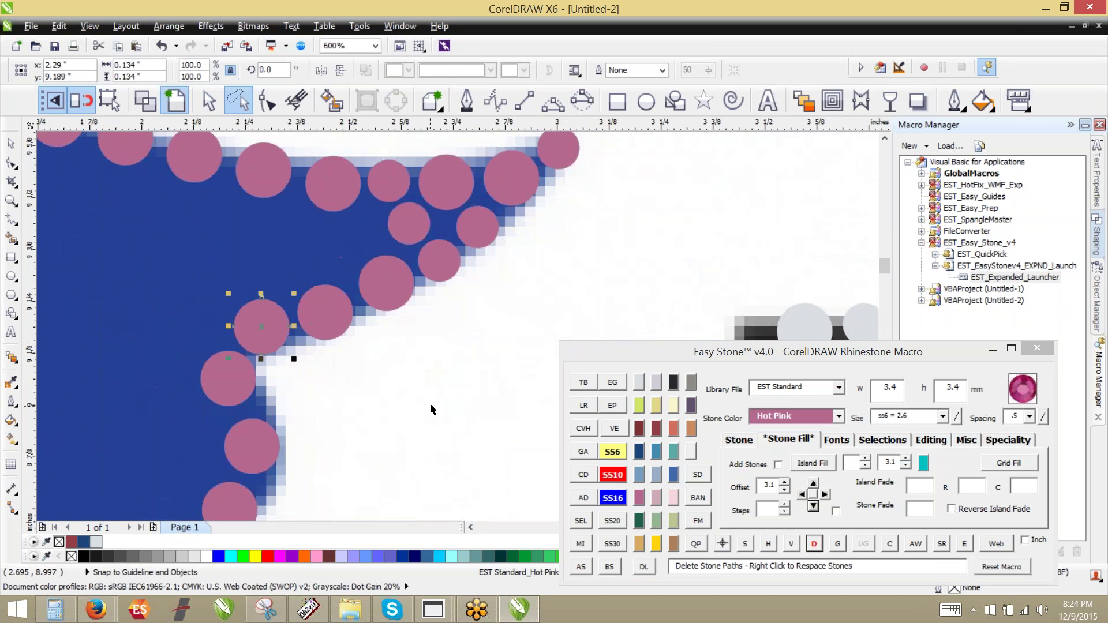
click(460, 297)
scroll(502, 272, down, 1)
scroll(184, 192, down, 2)
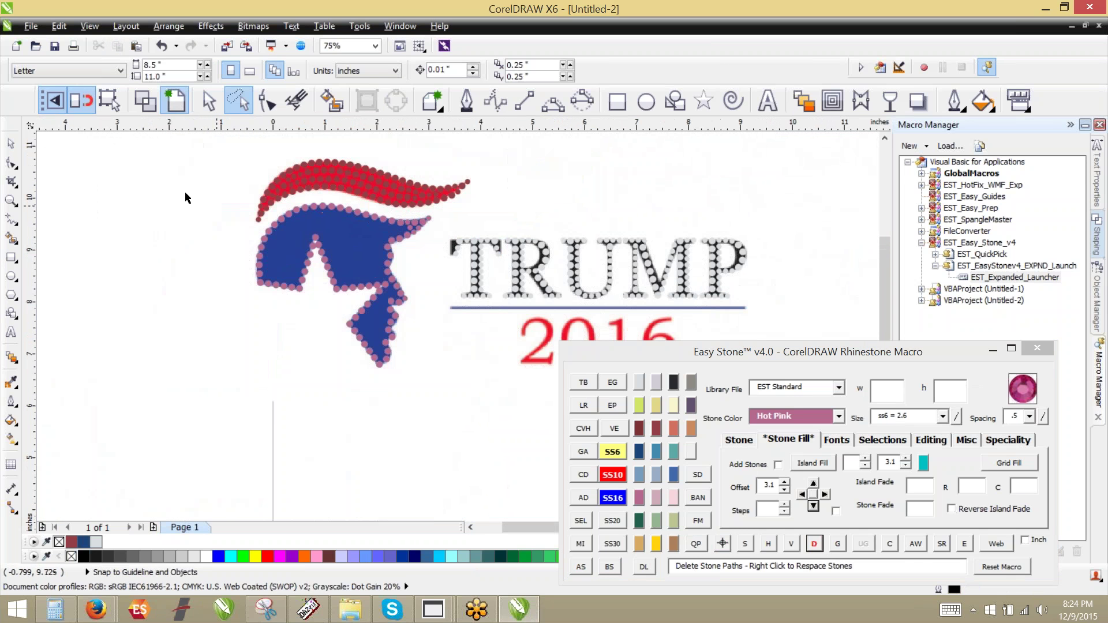
Select all the hair and face stones and place a copy of them in the blank area beside the artwork.
mouse_move(186, 230)
mouse_down()
mouse_move(483, 243)
mouse_move(396, 488)
mouse_move(262, 495)
mouse_up()
drag(349, 242, 170, 375)
click(242, 402)
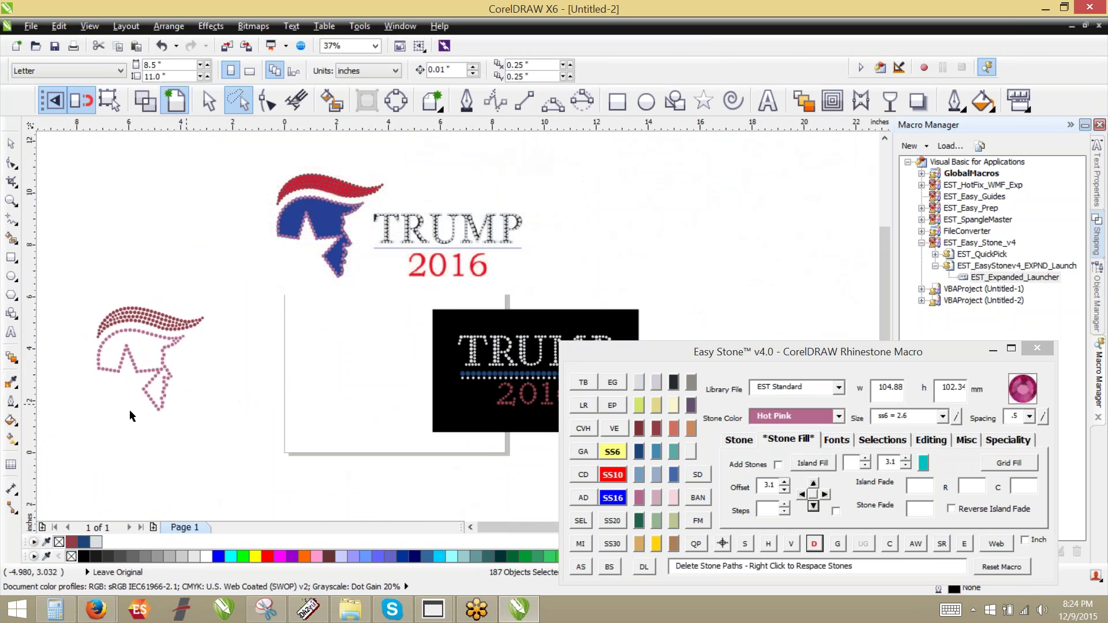
Copy an outline stone inside the chin tip of the duplicated face, resize it to SS6 and nudge it into the gap.
scroll(387, 271, down, 1)
scroll(217, 315, up, 1)
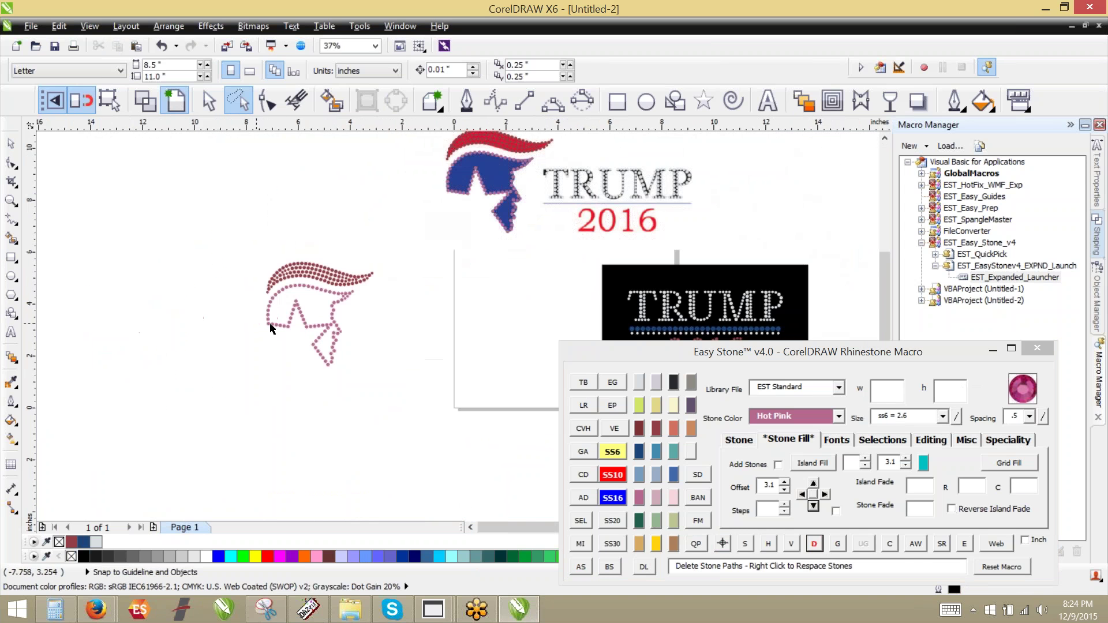
scroll(283, 325, up, 2)
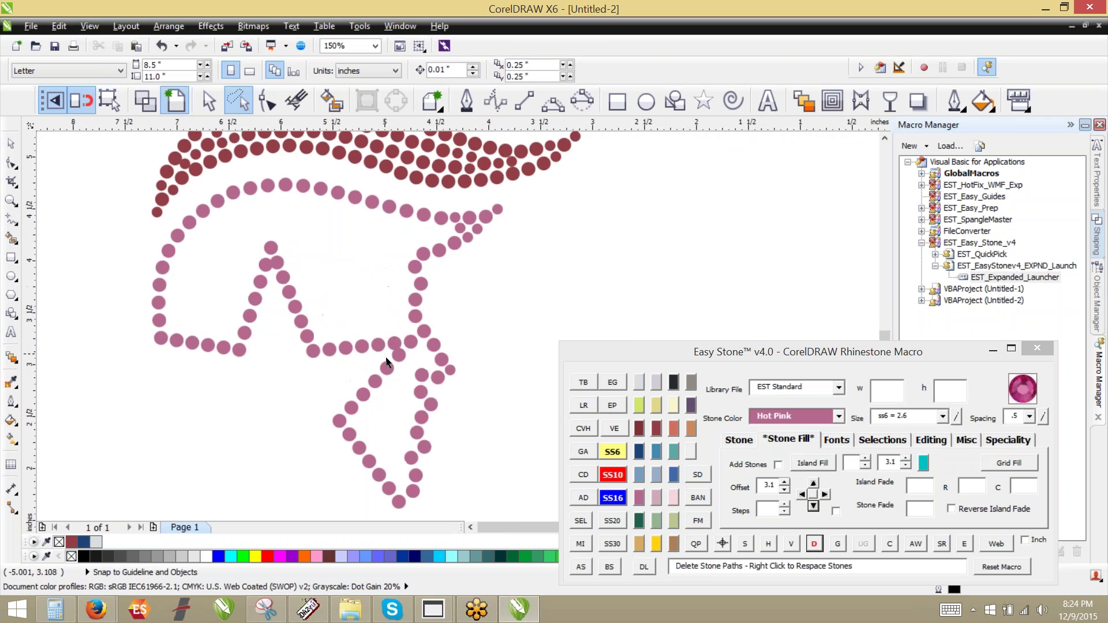
scroll(387, 363, down, 1)
scroll(379, 374, up, 4)
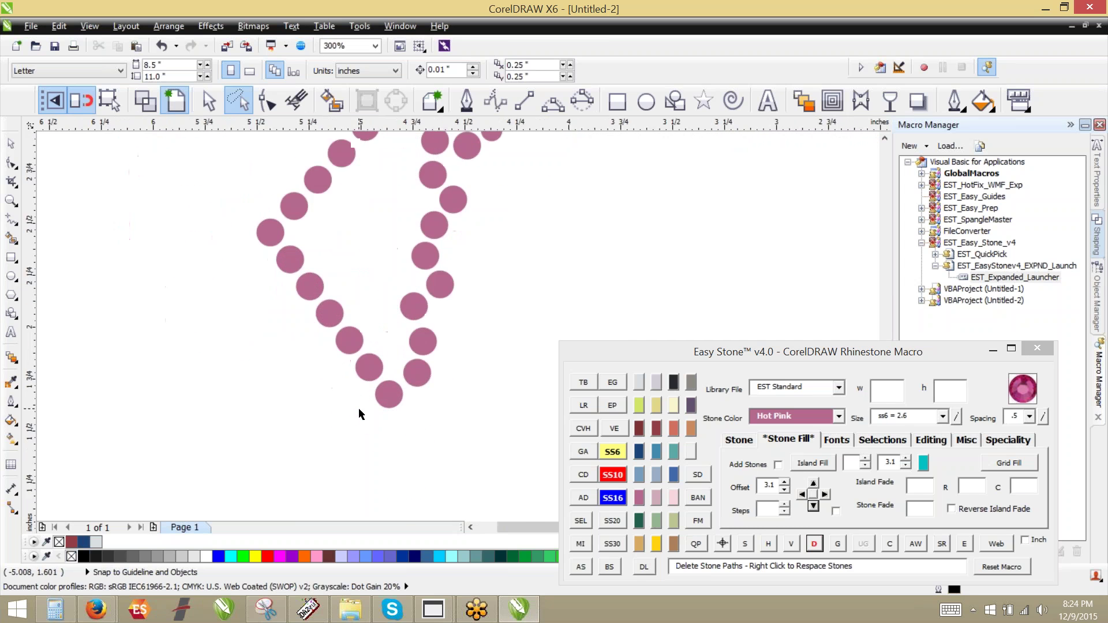
drag(434, 388, 347, 296)
right_click(348, 296)
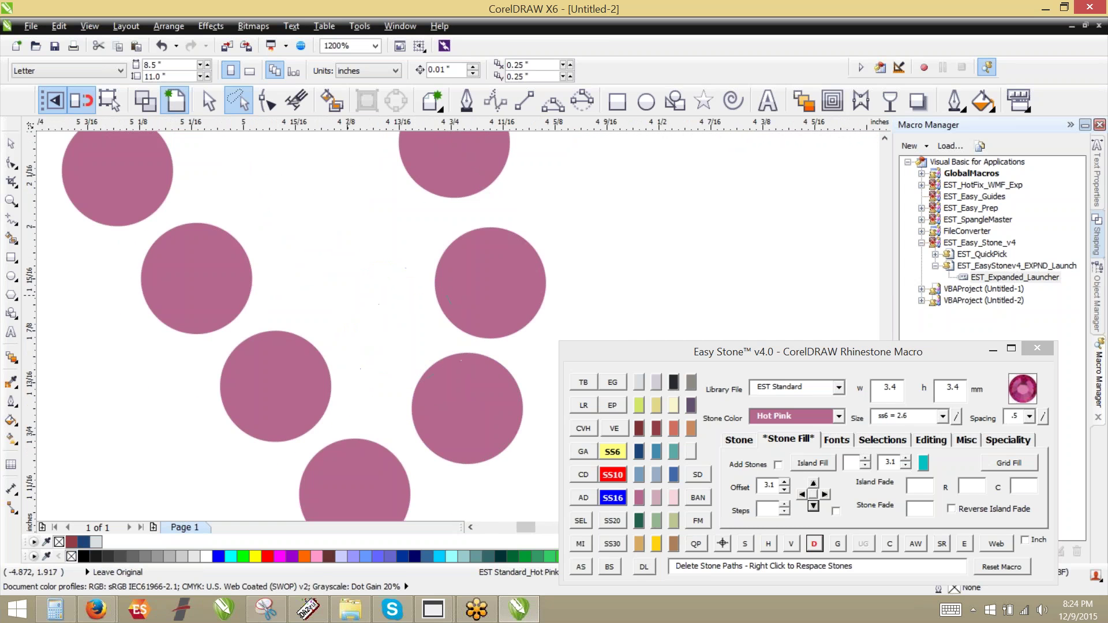
click(612, 452)
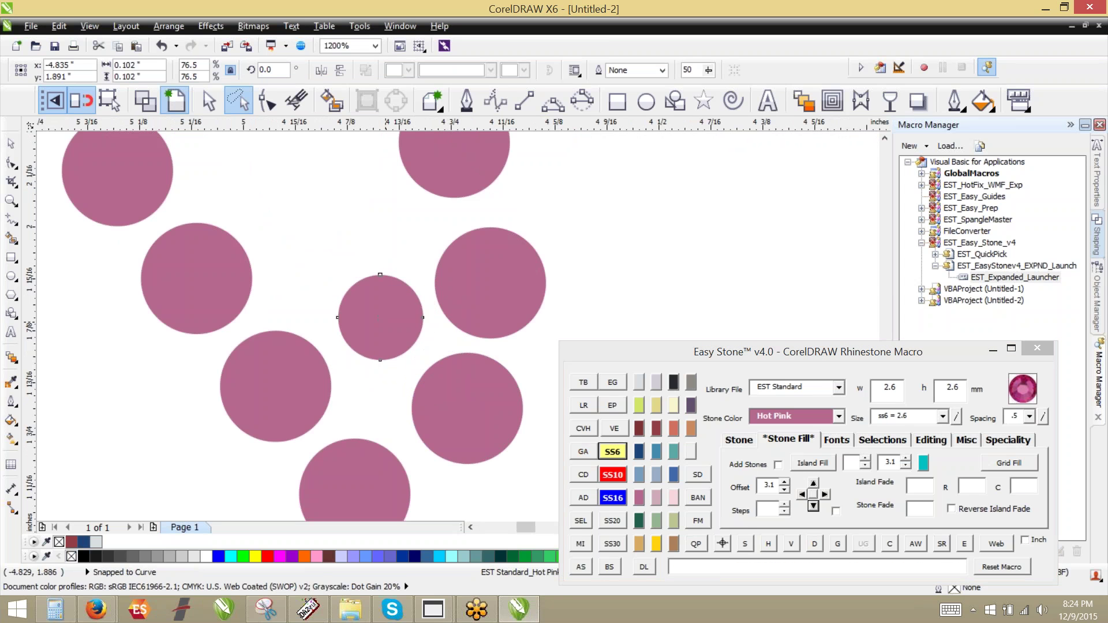
drag(386, 331, 381, 335)
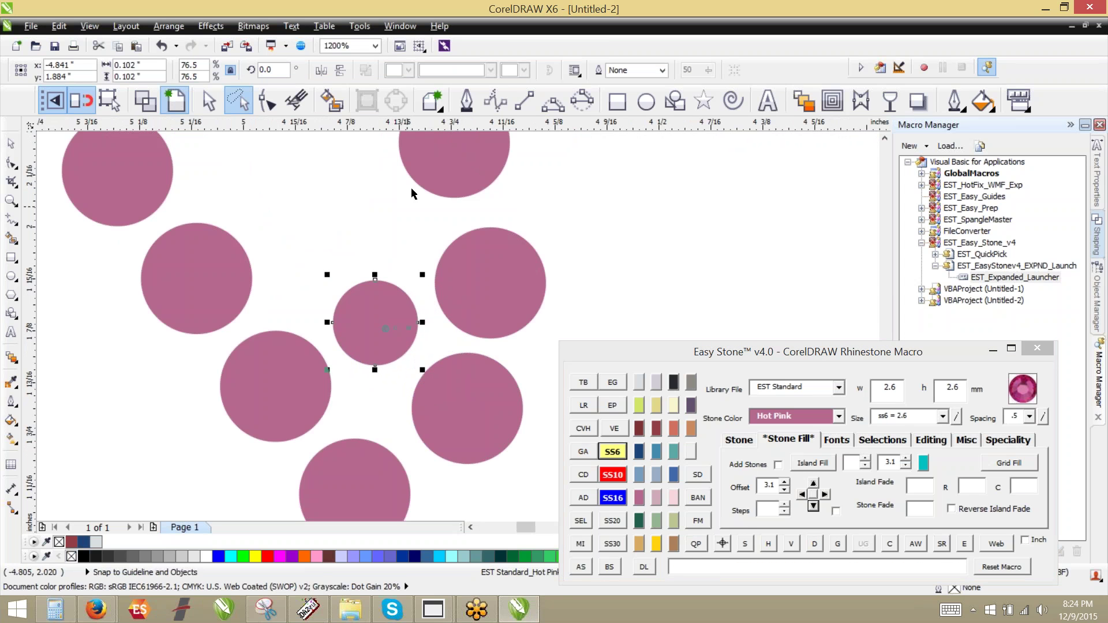
Copy a 3.4 mm stone above the small chin stone, then add two SS6 stones across the gap above it.
drag(427, 160, 305, 222)
right_click(304, 223)
scroll(357, 434, down, 1)
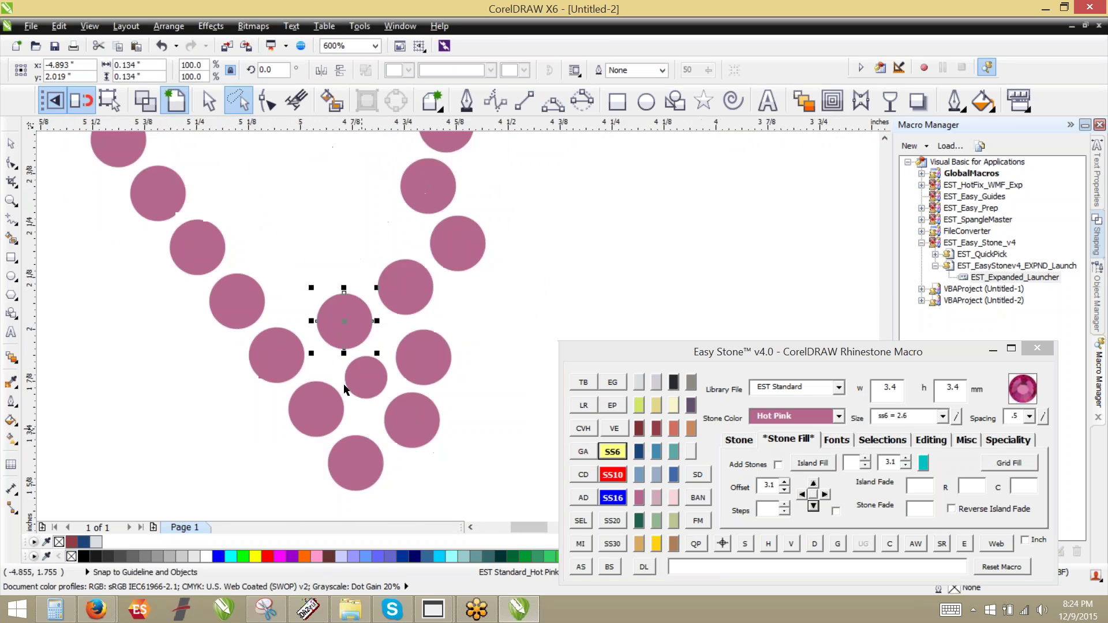
scroll(297, 289, up, 1)
scroll(504, 310, down, 1)
scroll(503, 251, up, 1)
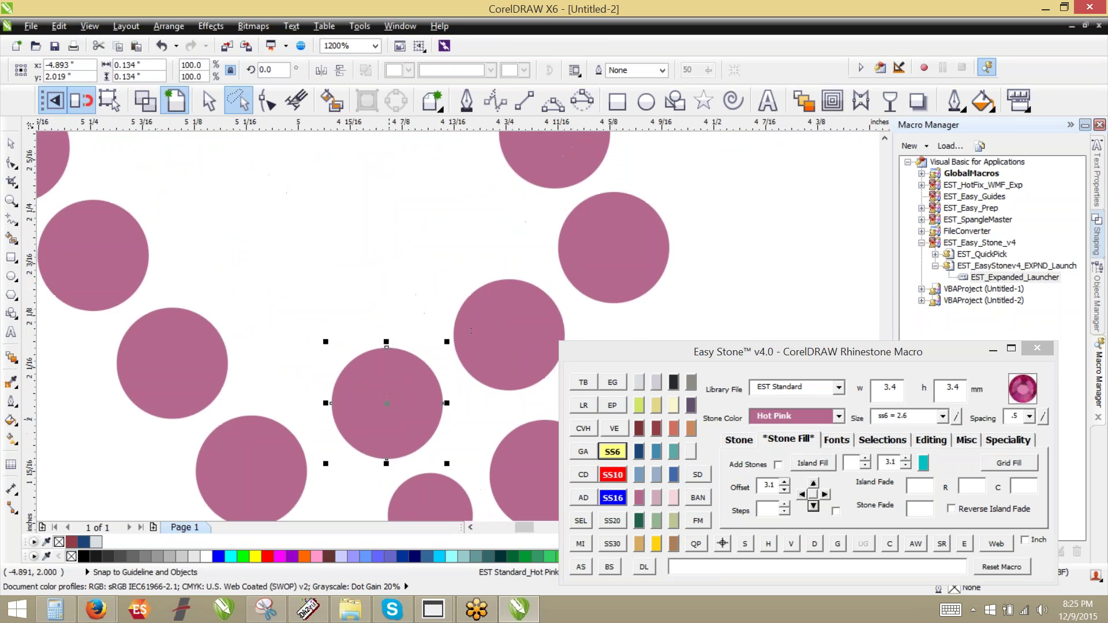
drag(391, 419, 447, 234)
drag(440, 491, 292, 331)
drag(288, 329, 374, 277)
Select the five stones running across the chin, from the jaw outline to the mouth side, and respace them evenly.
scroll(500, 320, down, 1)
click(337, 345)
shift+click(394, 337)
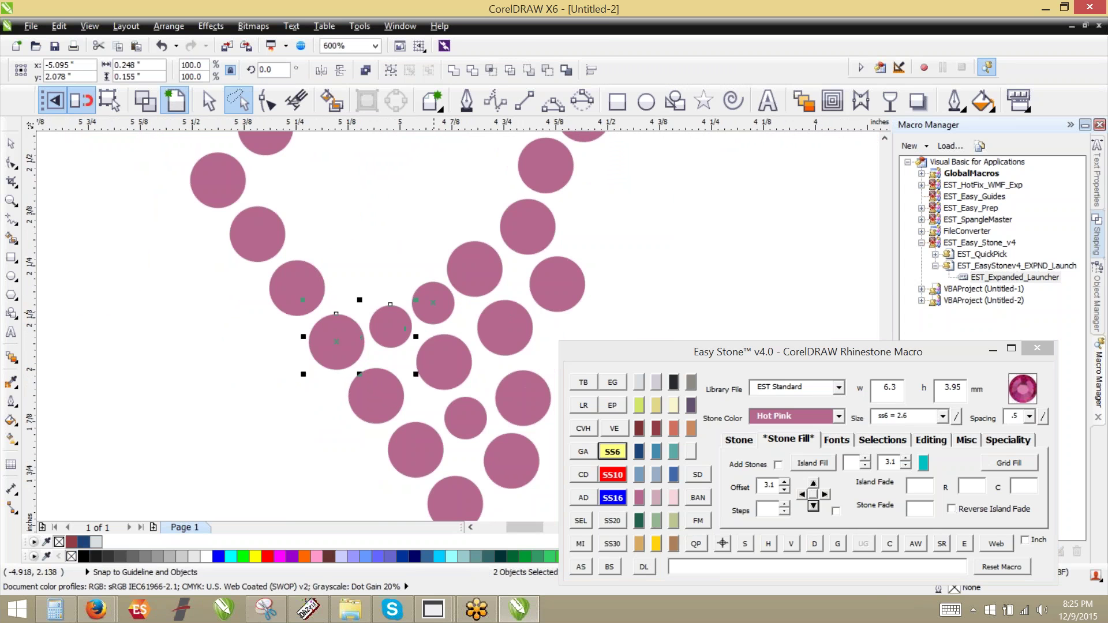
shift+click(434, 311)
shift+click(475, 282)
right_click(816, 545)
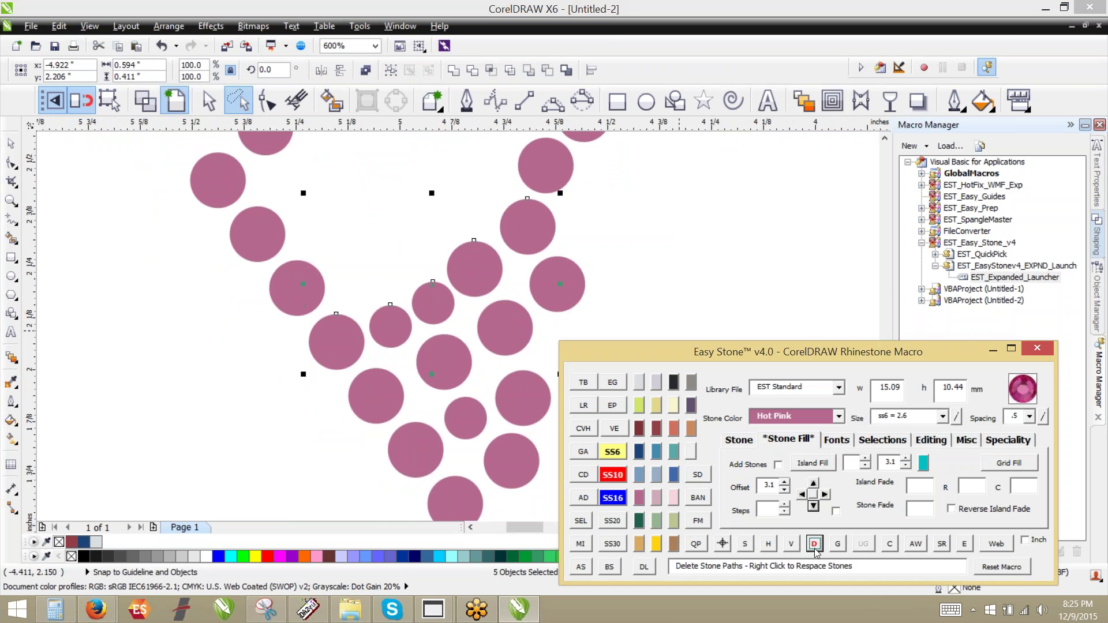
Copy two 3.4 mm stones and one small SS6 stone inside the lower jaw line, up toward the jaw corner.
scroll(321, 277, up, 1)
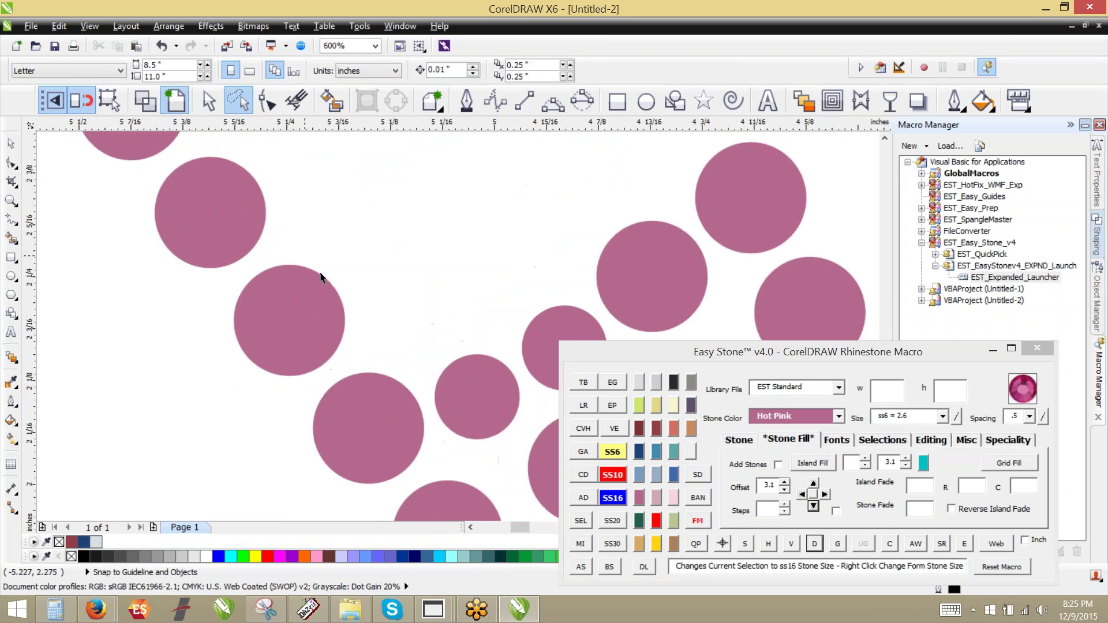
drag(354, 411, 410, 270)
right_click(409, 270)
scroll(371, 291, down, 1)
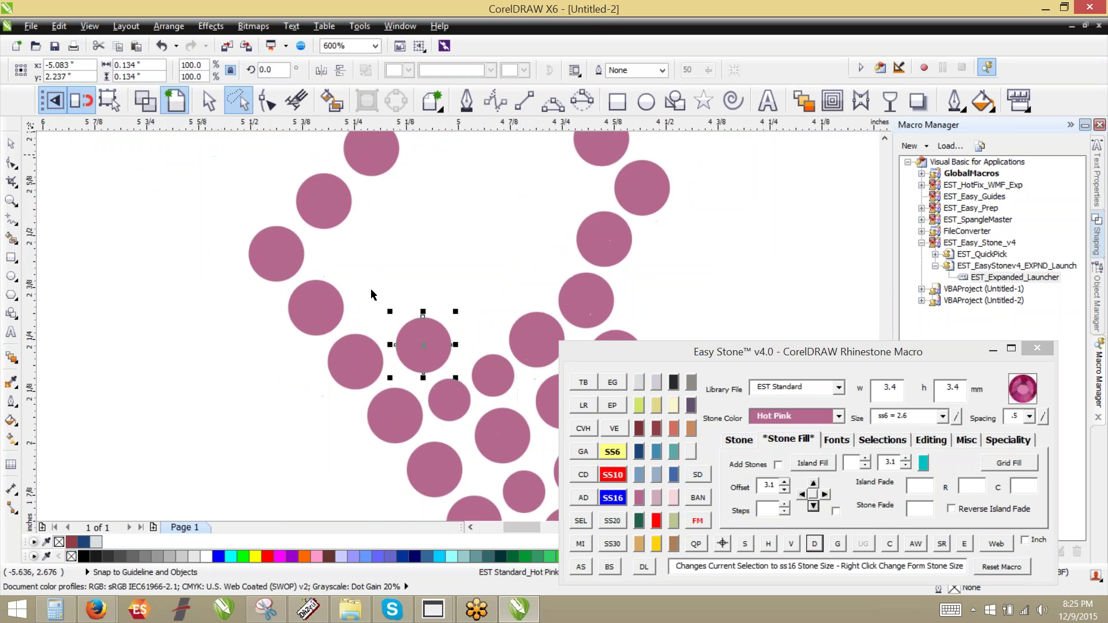
scroll(396, 296, up, 1)
drag(450, 367, 325, 187)
right_click(325, 188)
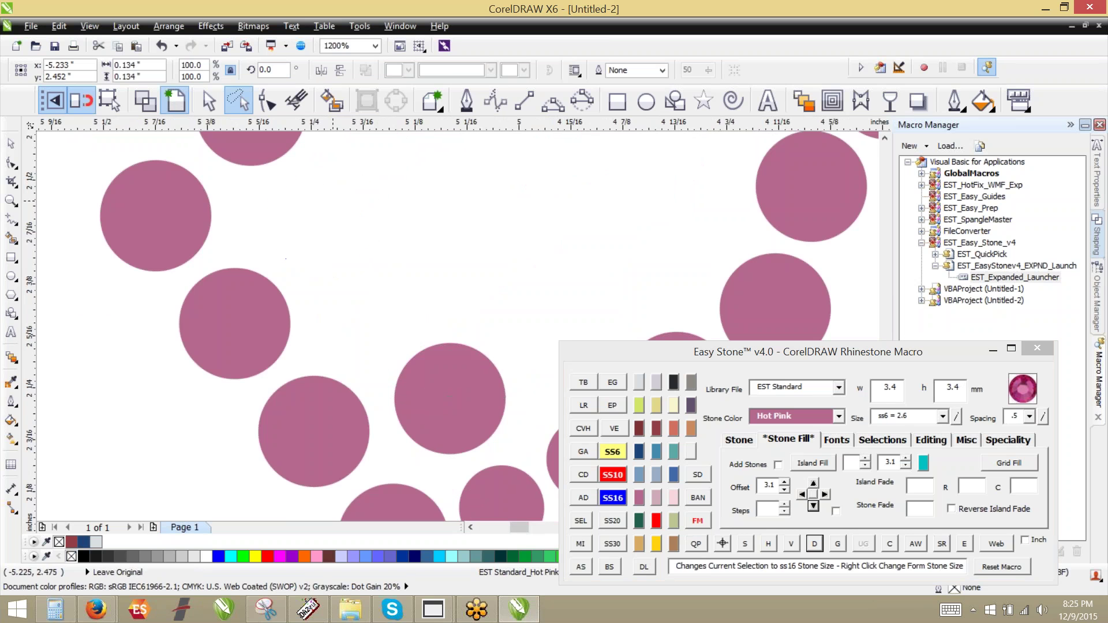
scroll(456, 260, down, 1)
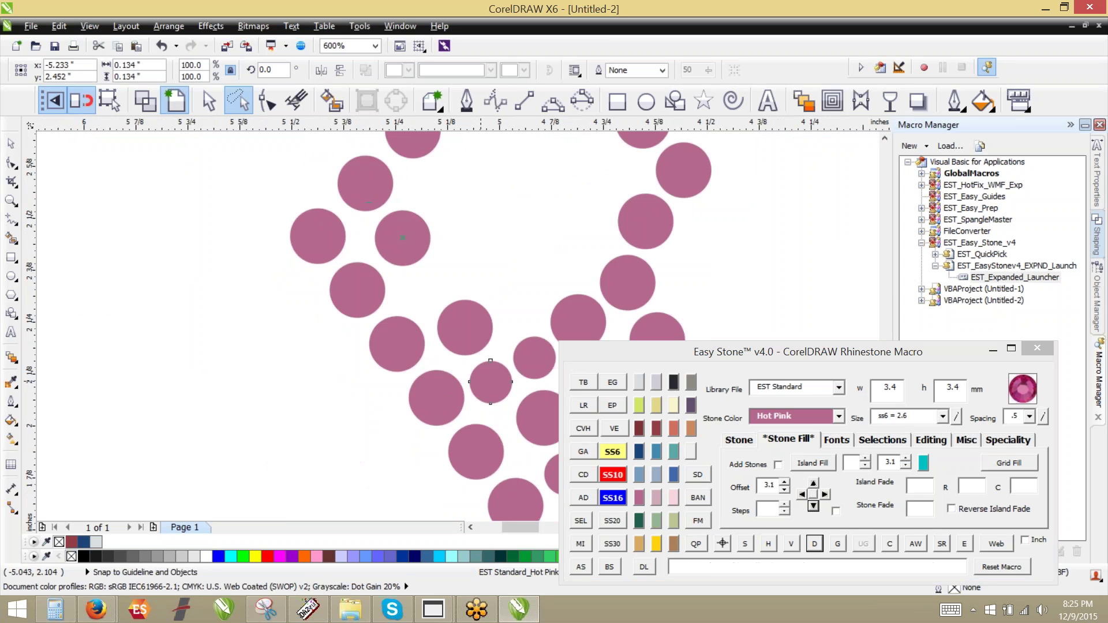
drag(402, 237, 425, 278)
Select the six stones of the inner row along the lower jaw line and respace them evenly.
click(369, 192)
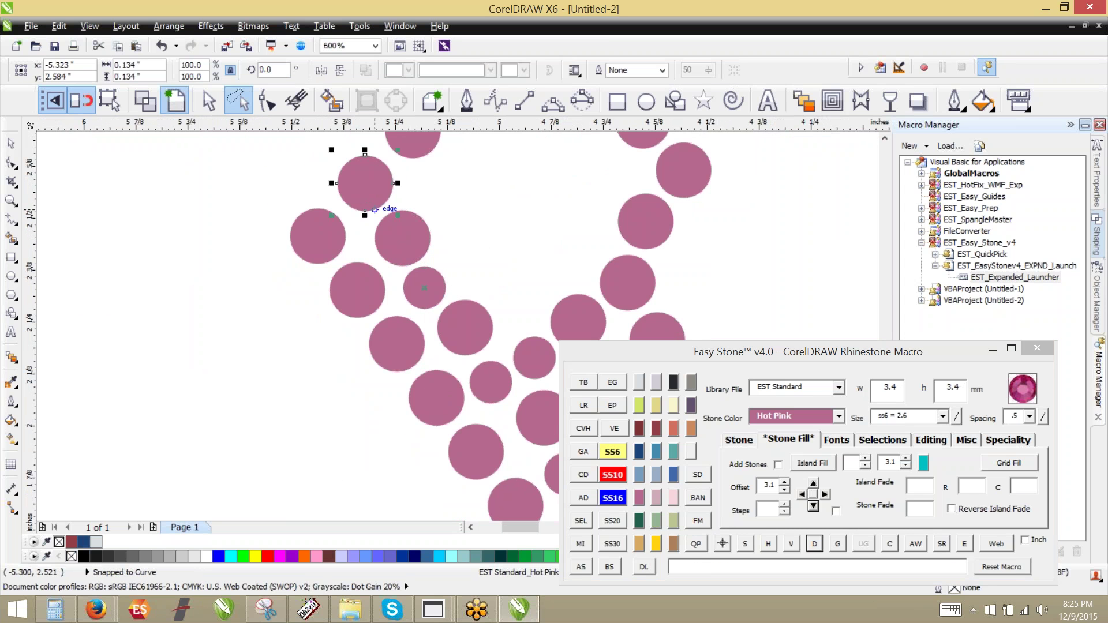
shift+click(404, 239)
shift+click(429, 284)
shift+click(473, 326)
shift+click(494, 385)
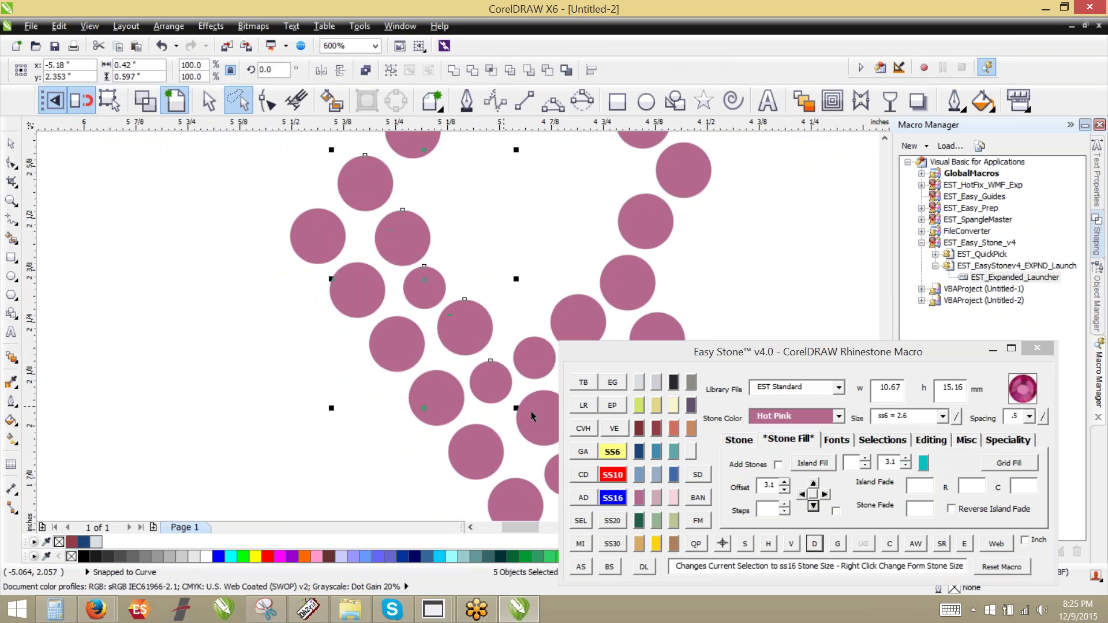
shift+click(543, 421)
click(815, 544)
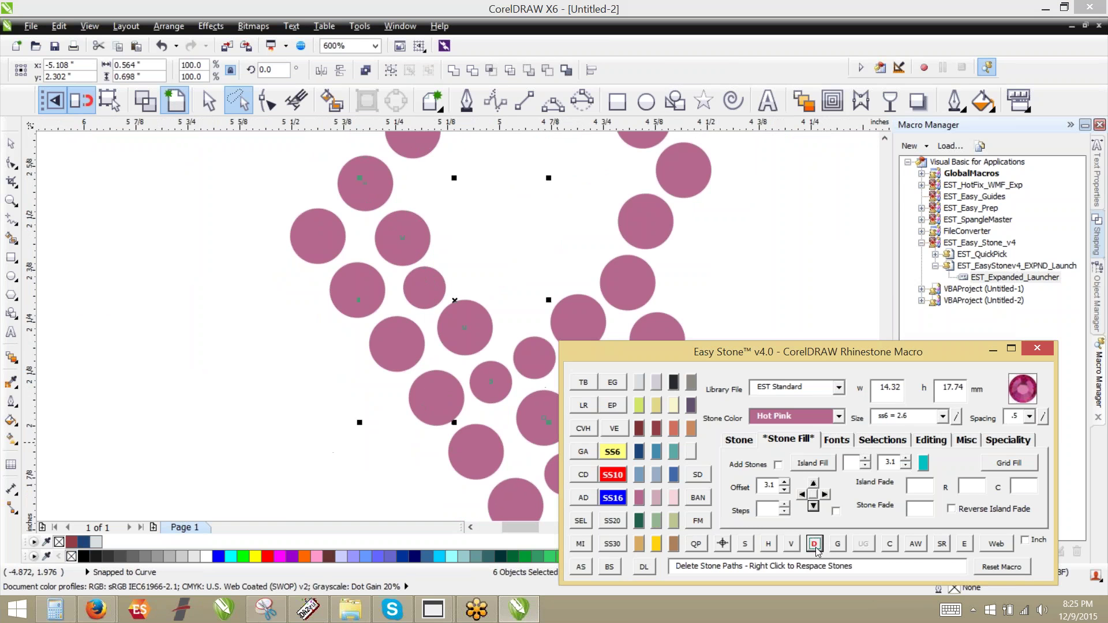
Place three SS6 stones inside the nose area, between the face outline and the upper end of the jaw line.
scroll(293, 407, down, 1)
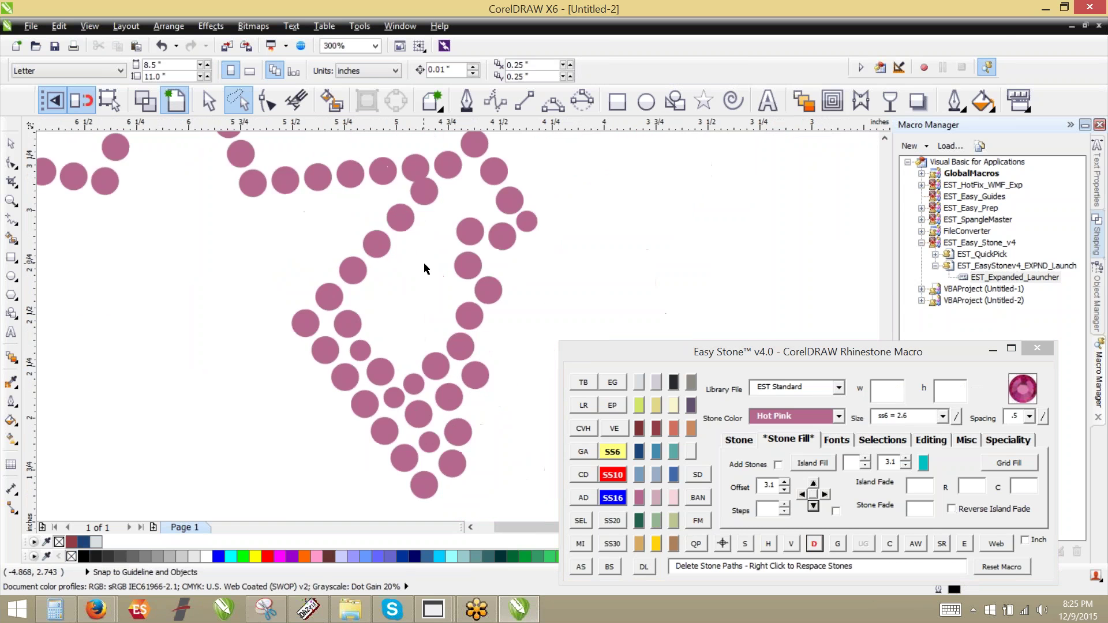
scroll(424, 262, up, 1)
scroll(376, 316, down, 1)
scroll(479, 204, up, 2)
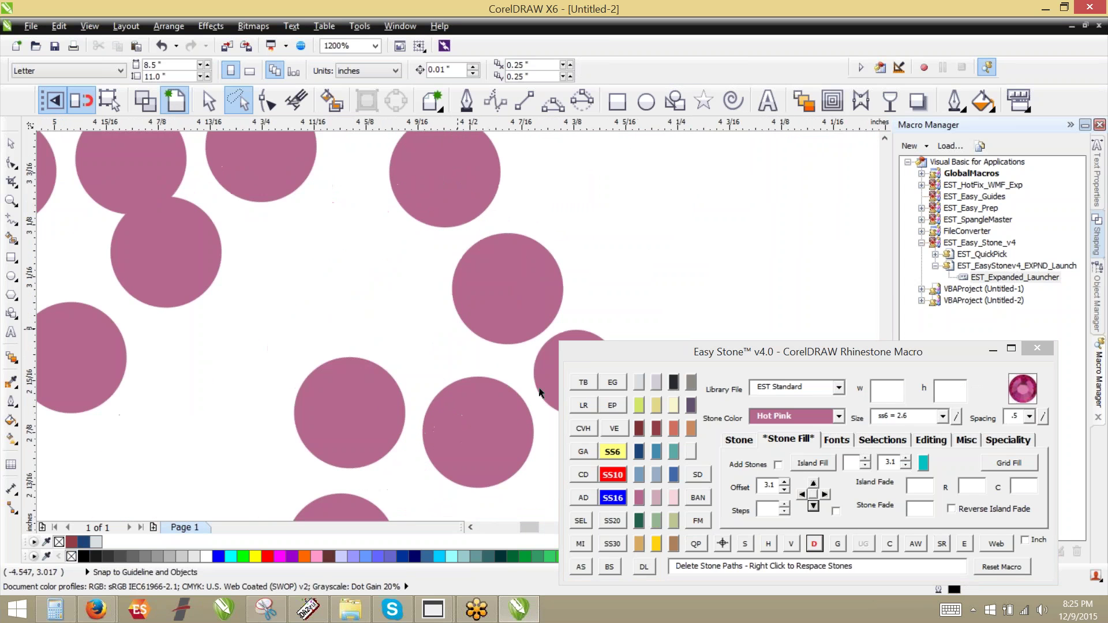
drag(316, 240, 253, 319)
right_click(320, 228)
right_click(371, 314)
right_click(253, 319)
scroll(414, 259, down, 1)
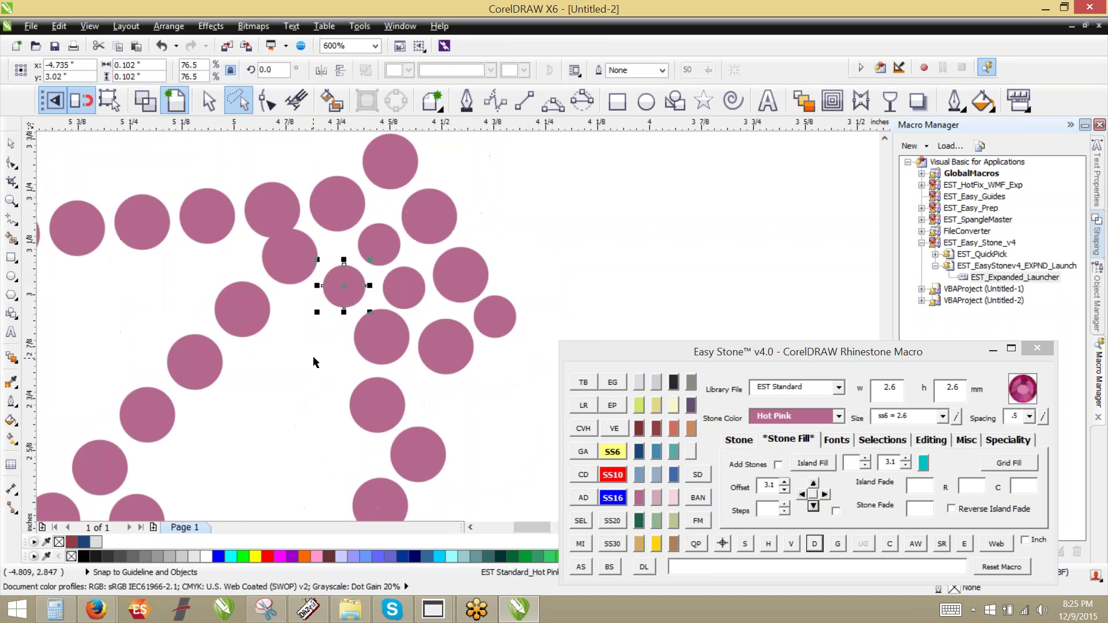
Copy two 3.4 mm stones inside the upper jaw line and fill the gap beside the mouth outline with an SS6 stone.
scroll(313, 362, up, 1)
drag(366, 222, 304, 322)
right_click(304, 321)
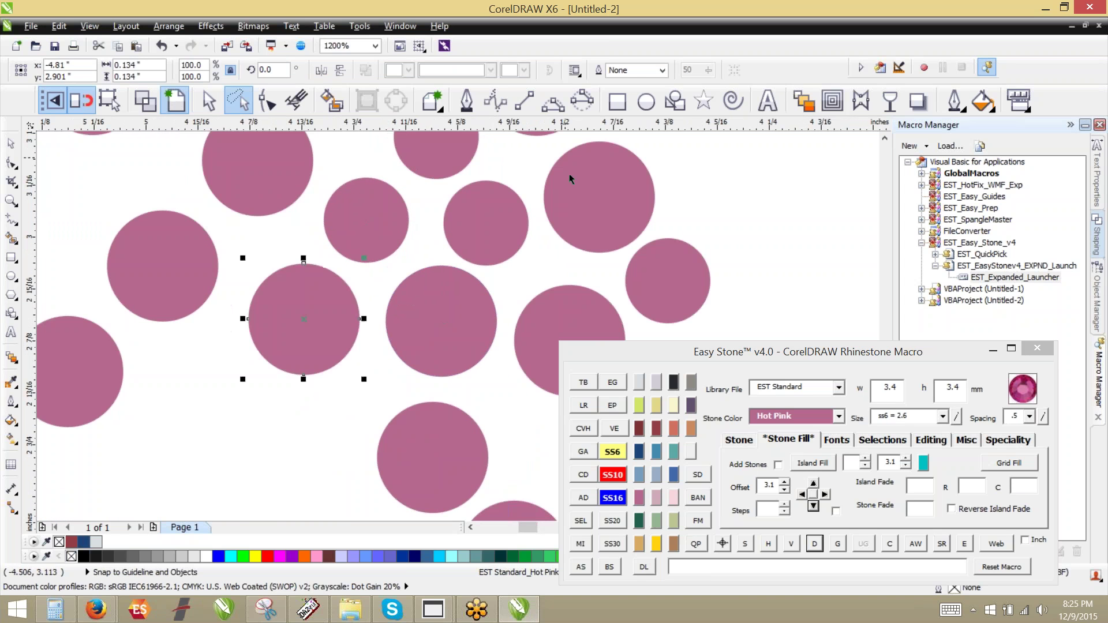
scroll(570, 176, down, 1)
scroll(440, 226, up, 1)
drag(498, 175, 453, 391)
right_click(451, 385)
right_click(316, 356)
drag(418, 275, 317, 356)
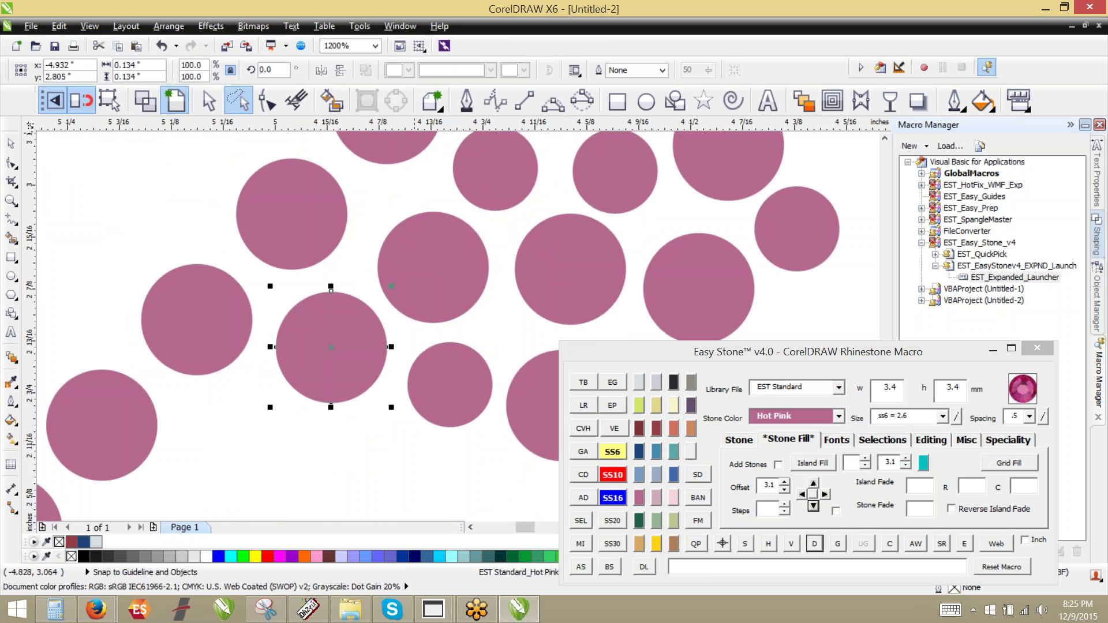
Continue the inner row along the upper jaw line to the jaw corner with two copied 3.4 mm stones.
scroll(395, 147, down, 2)
key(Escape)
scroll(407, 219, up, 1)
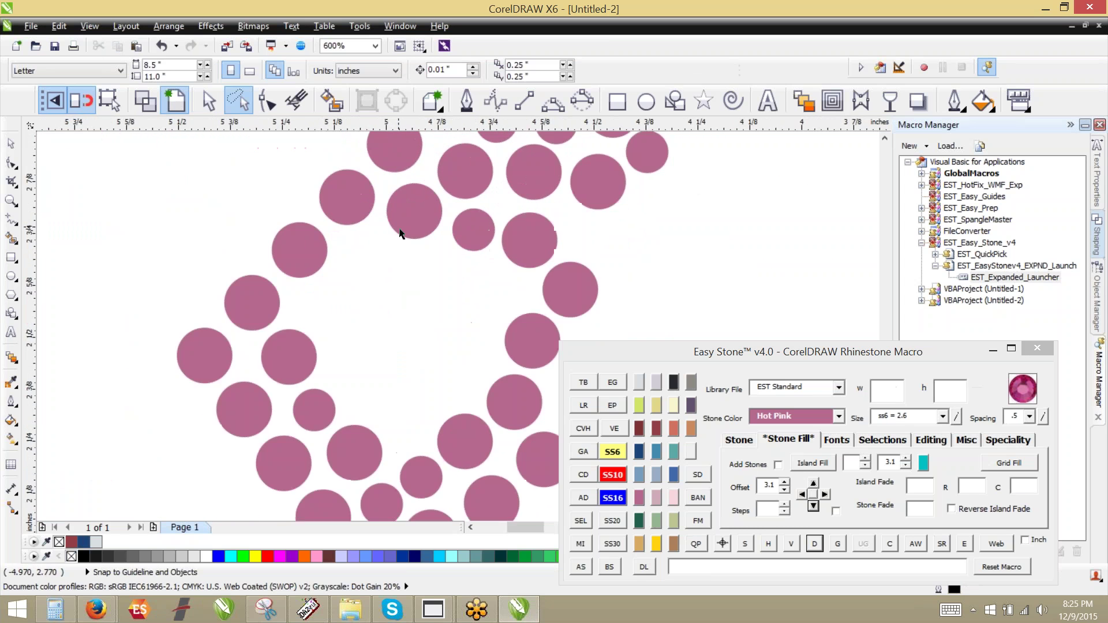
scroll(407, 219, up, 1)
drag(417, 196, 270, 374)
right_click(339, 303)
right_click(296, 348)
scroll(228, 430, down, 1)
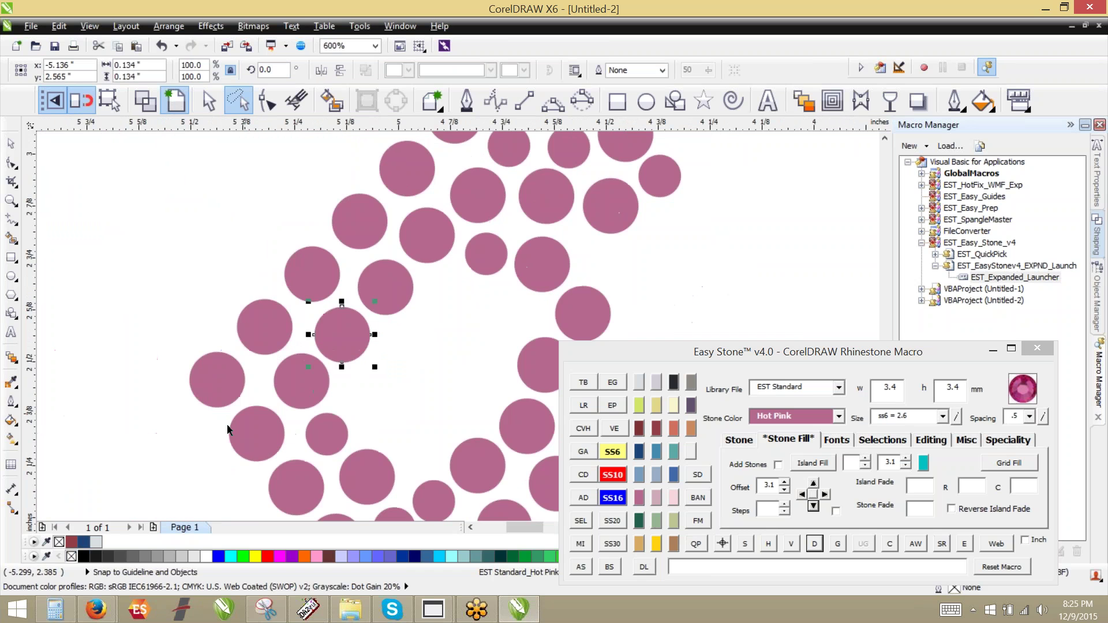
Select the row of stones from the jaw corner up the inside of the upper jaw line and respace it evenly.
click(256, 447)
shift+click(310, 378)
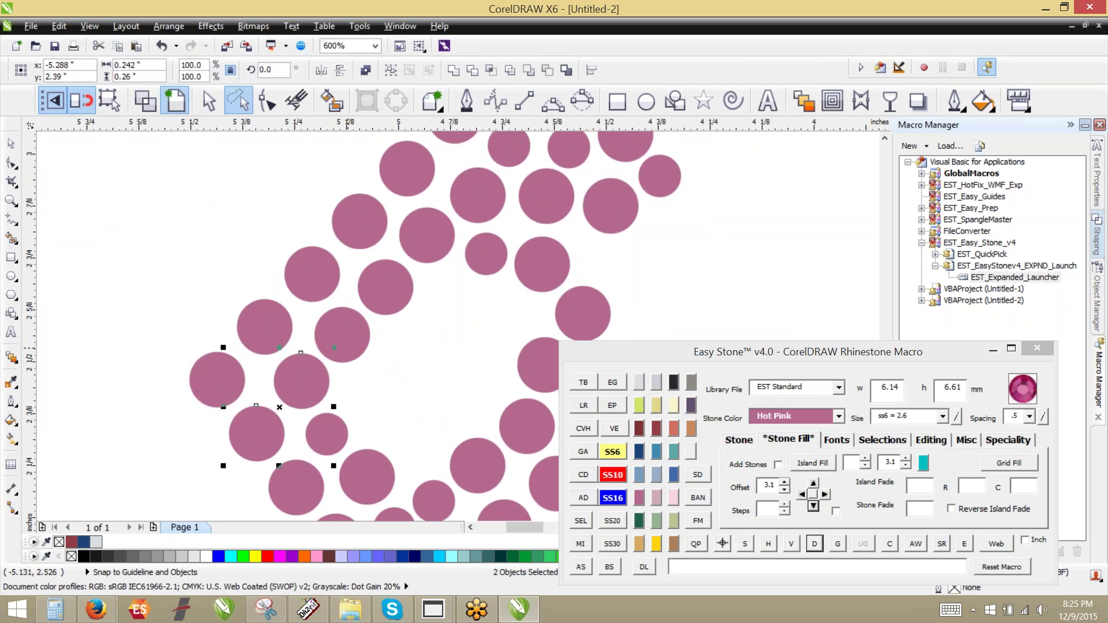
shift+click(345, 337)
shift+click(391, 284)
shift+click(482, 203)
shift+click(513, 153)
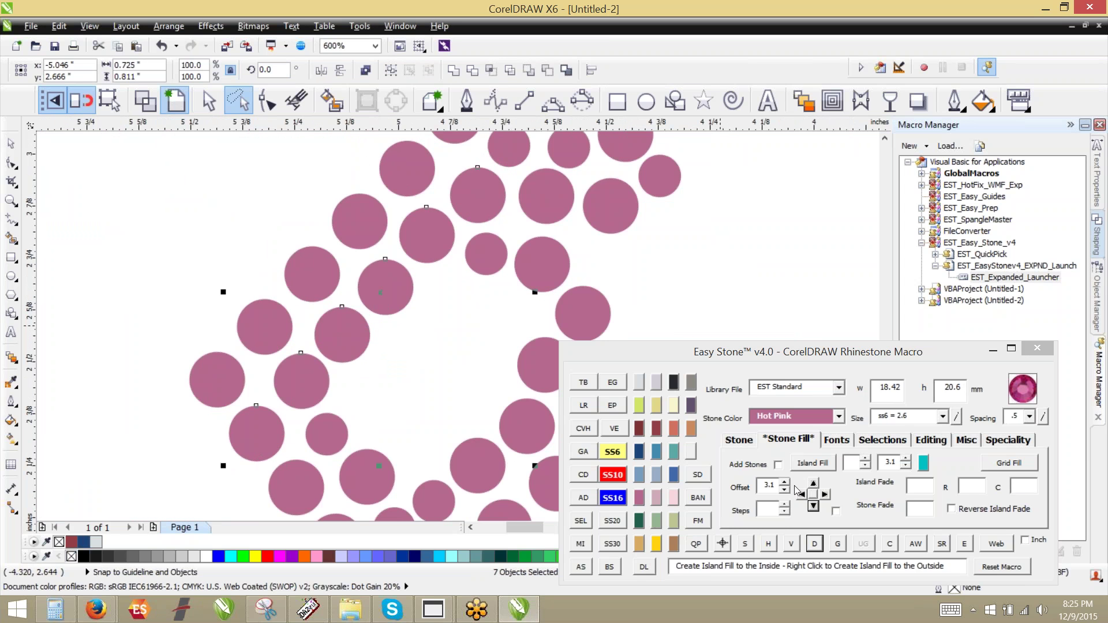
right_click(814, 546)
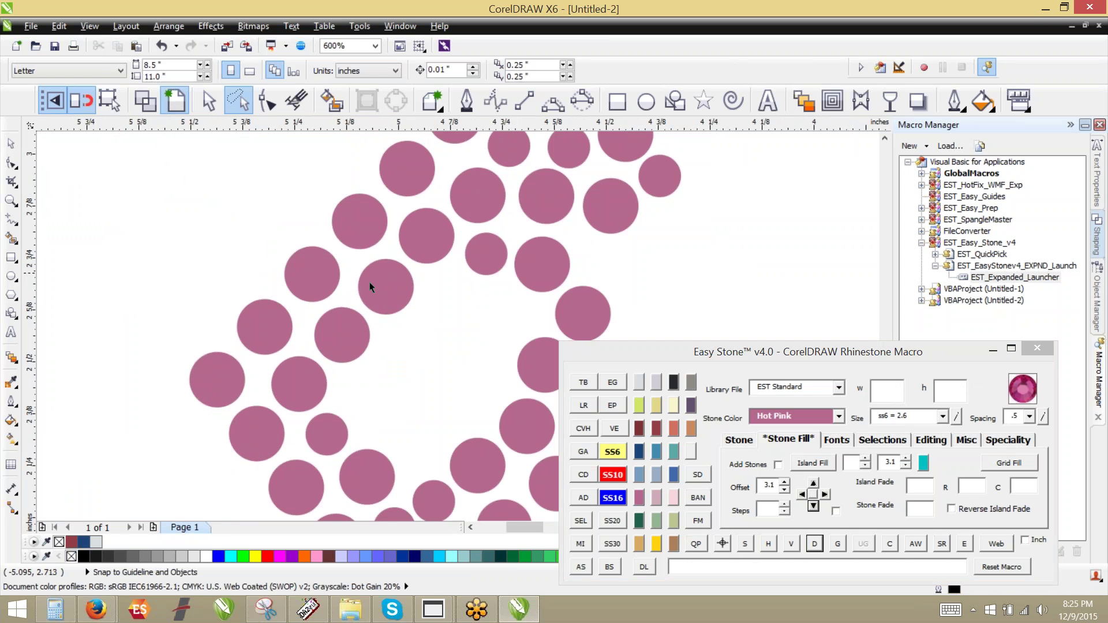
Copy two 3.4 mm stones into the open center of the lower face, beside the mouth outline.
scroll(370, 283, down, 2)
scroll(467, 303, up, 4)
drag(337, 205, 390, 331)
drag(221, 151, 182, 360)
right_click(279, 280)
scroll(456, 186, down, 3)
scroll(434, 273, up, 2)
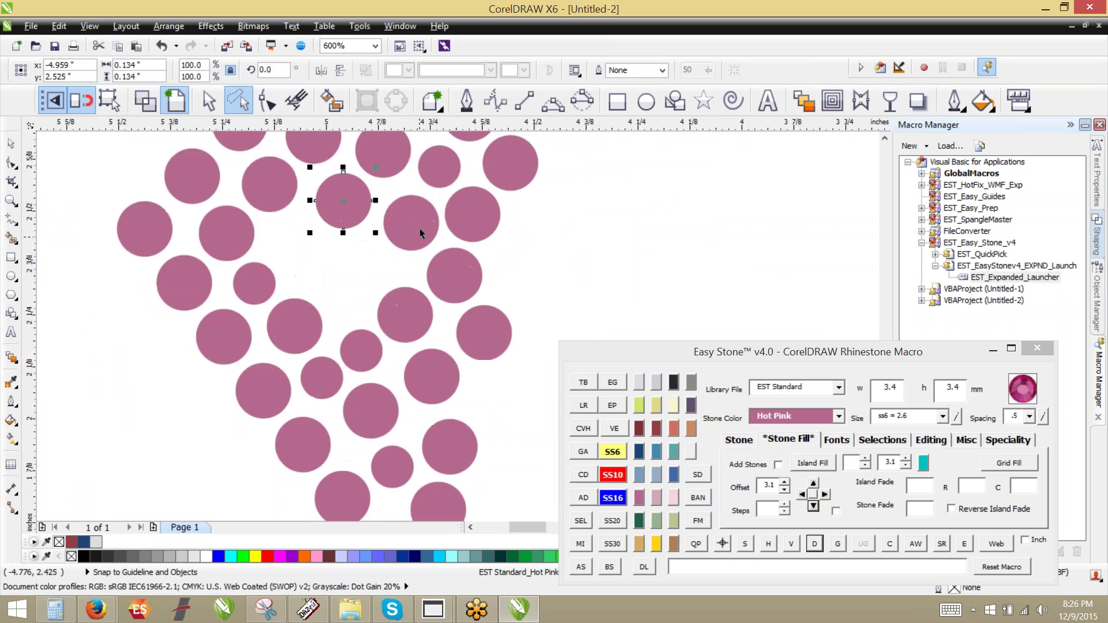
Copy two SS6 stones and one 3.4 mm stone into the open center of the lower face.
scroll(444, 183, up, 1)
drag(449, 161, 323, 341)
scroll(510, 256, down, 1)
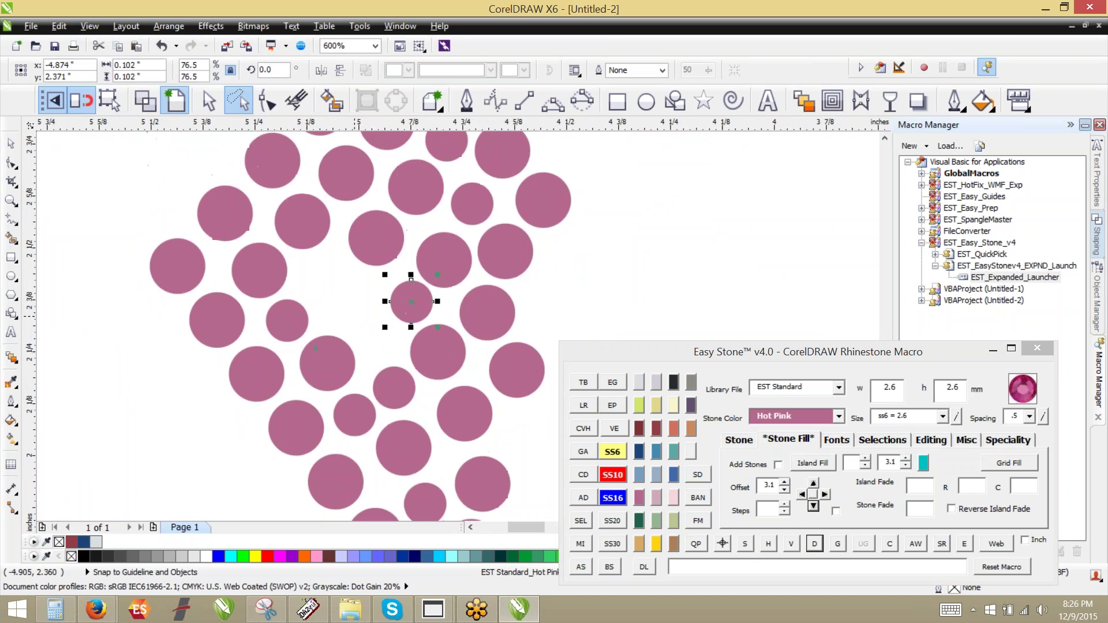
scroll(384, 310, up, 1)
drag(464, 288, 402, 365)
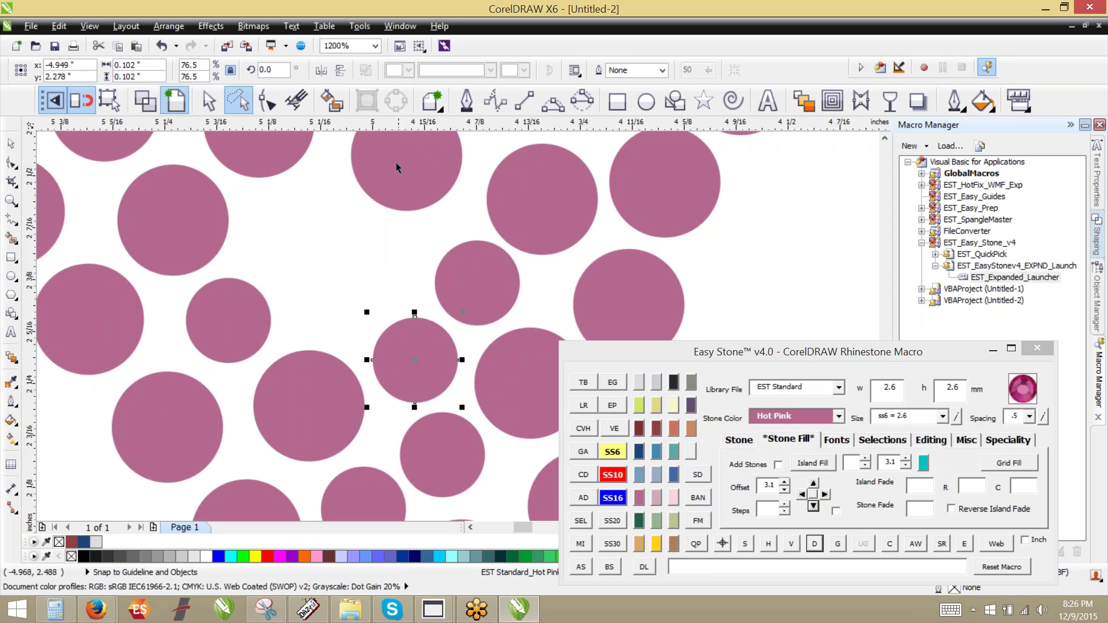
drag(397, 167, 321, 277)
Nudge the three newly placed stones in the center of the lower face to even out their gaps.
click(470, 282)
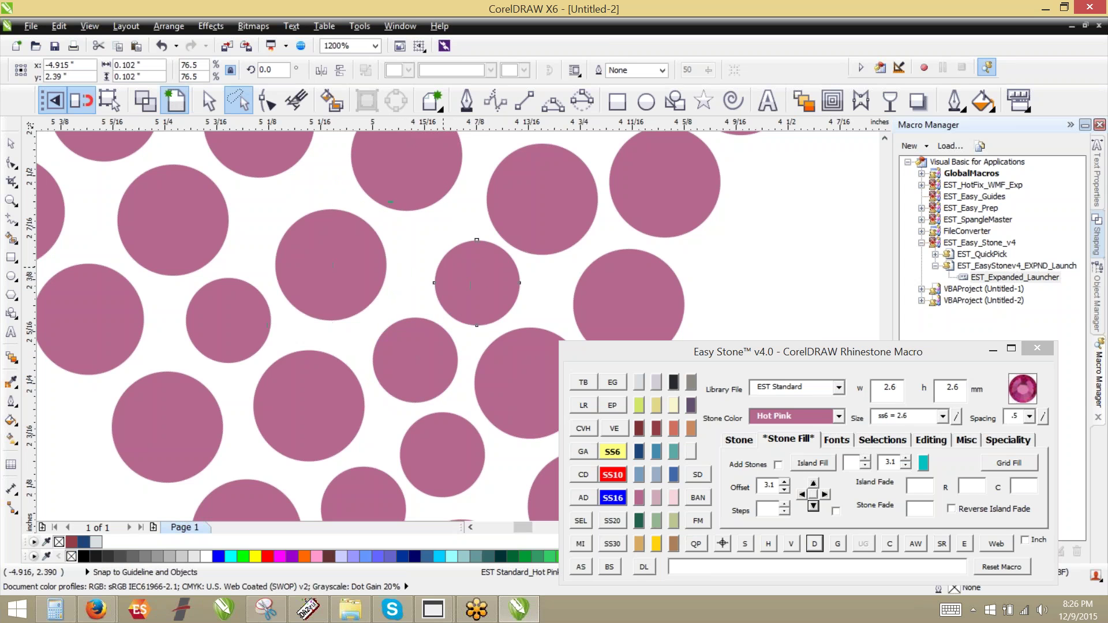
mouse_move(470, 281)
mouse_down()
mouse_move(437, 254)
mouse_move(453, 272)
mouse_up()
drag(291, 275, 287, 271)
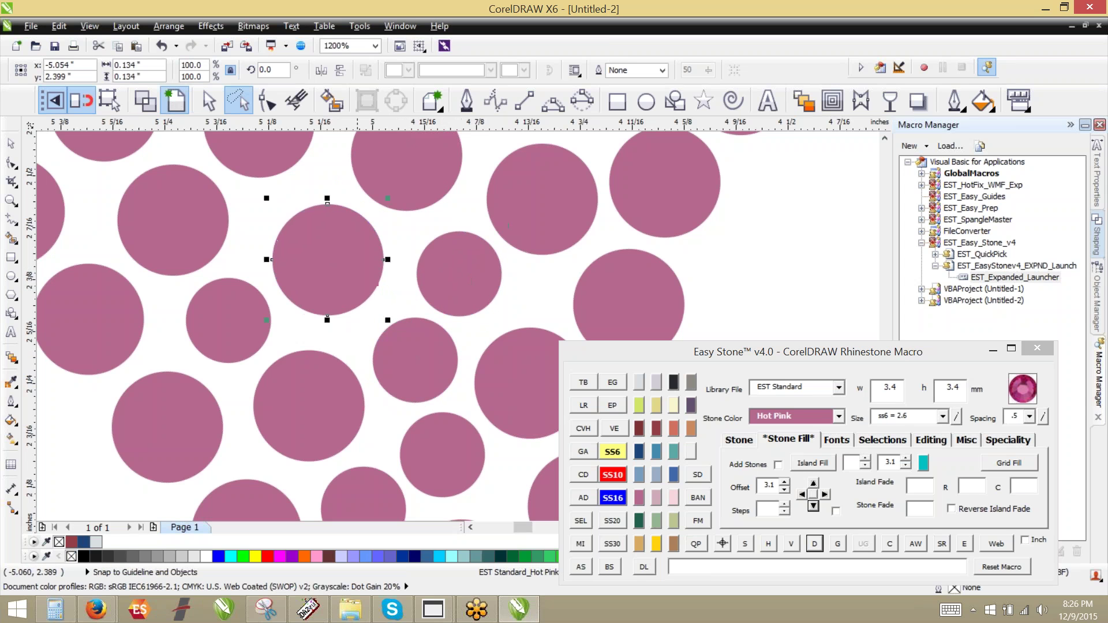
drag(413, 359, 411, 355)
click(411, 355)
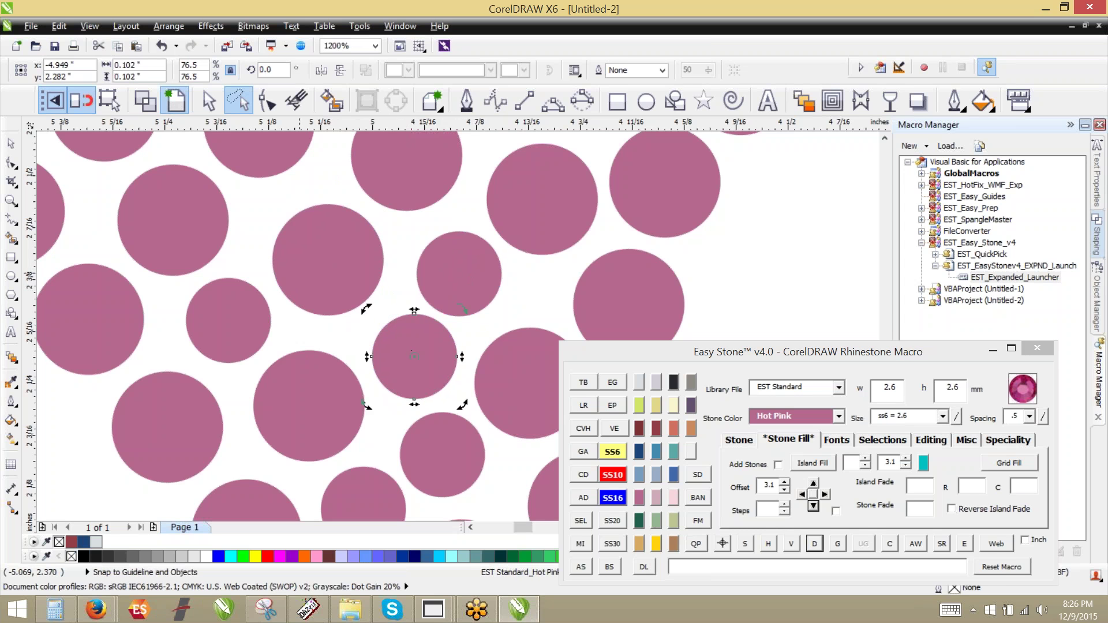
scroll(417, 346, down, 1)
click(418, 292)
scroll(408, 305, down, 1)
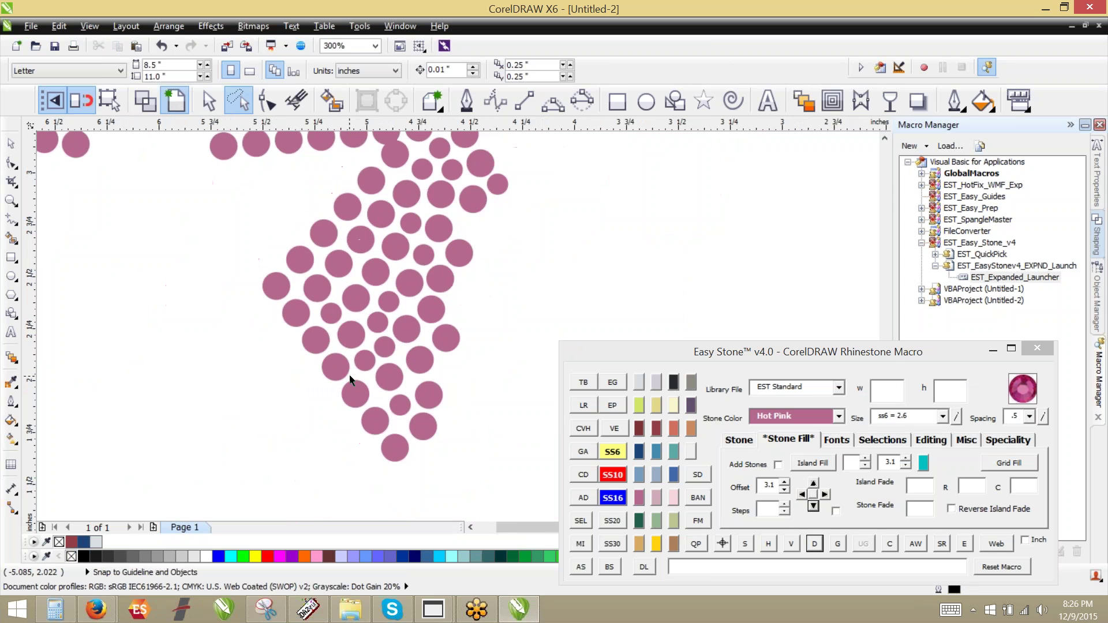
Change the 3.4 mm stone above the new center stones to SS6 and the SS6 stone just below it to SS10.
scroll(397, 305, up, 1)
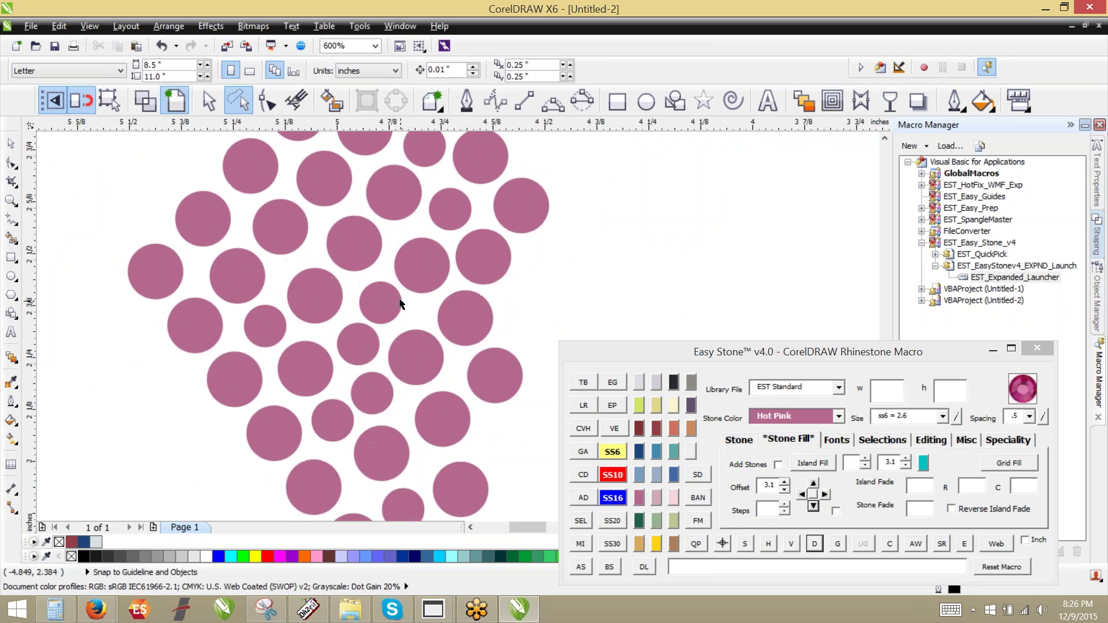
scroll(391, 303, up, 1)
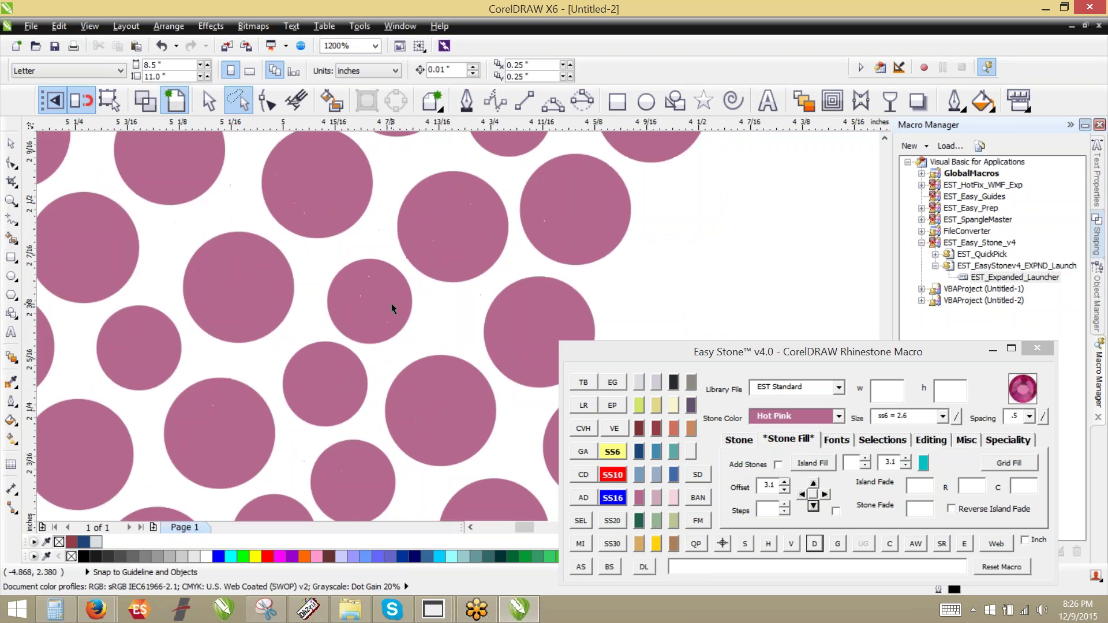
scroll(391, 304, down, 1)
scroll(407, 247, up, 2)
click(450, 266)
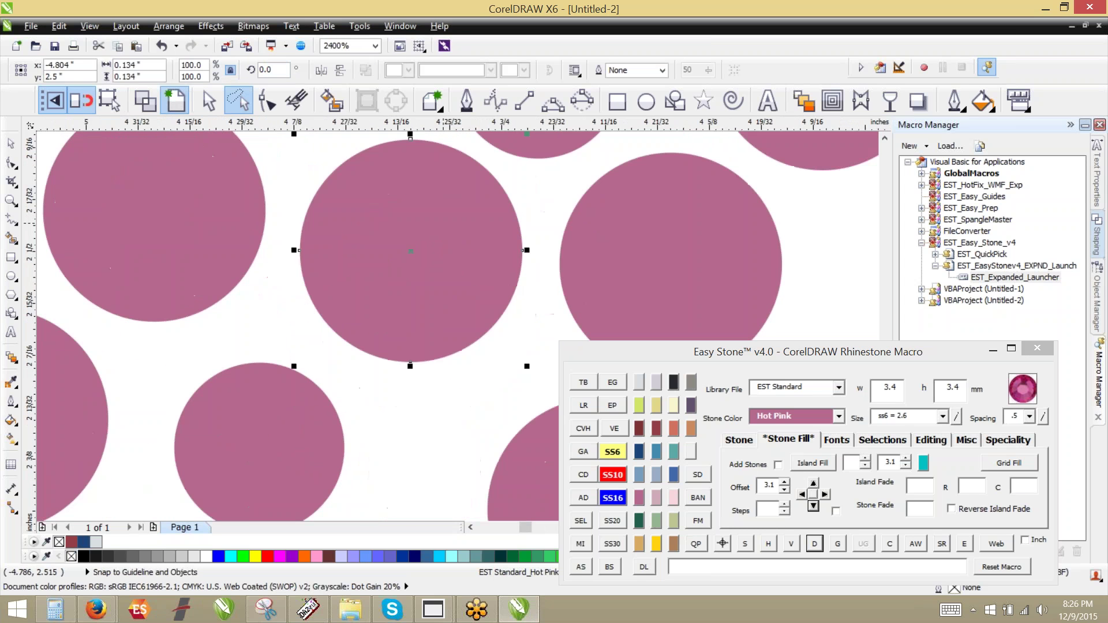
click(613, 452)
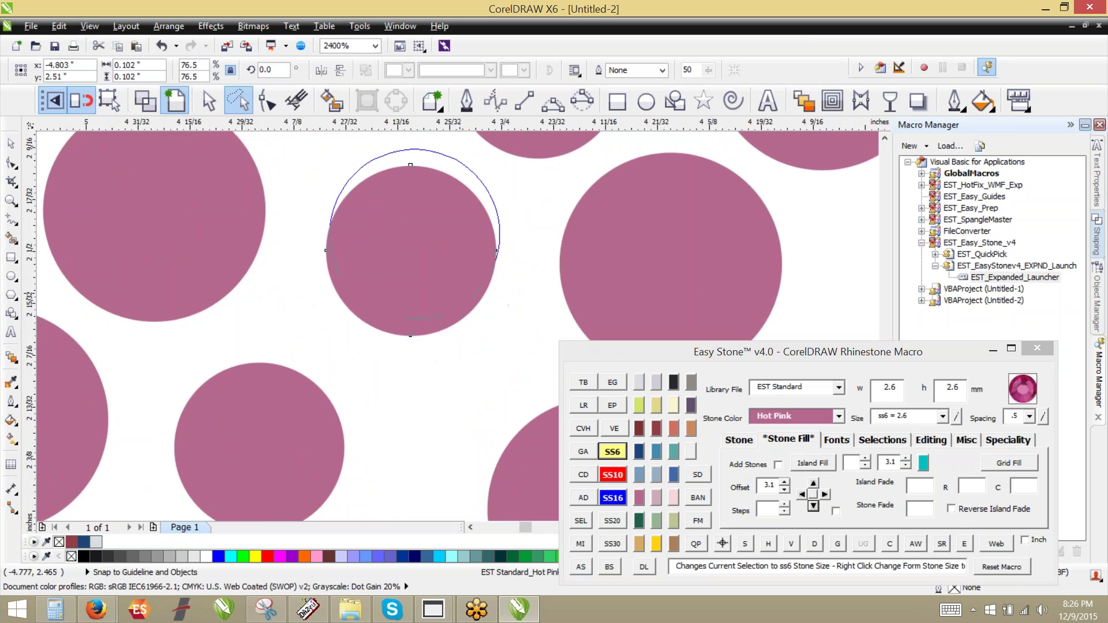
scroll(469, 262, down, 1)
click(334, 251)
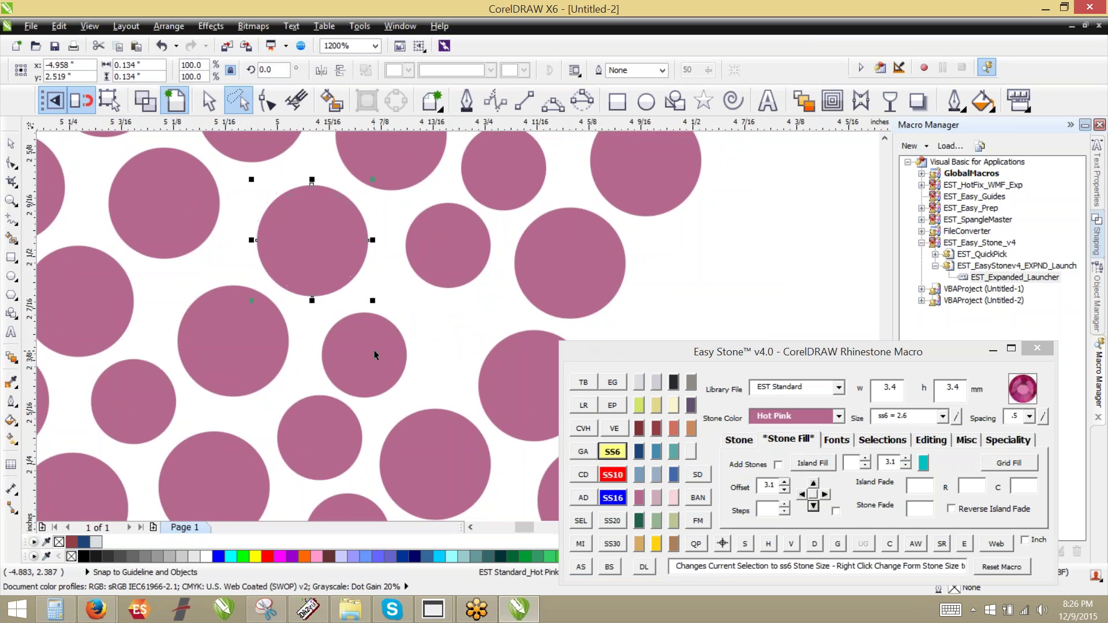
click(378, 356)
click(612, 474)
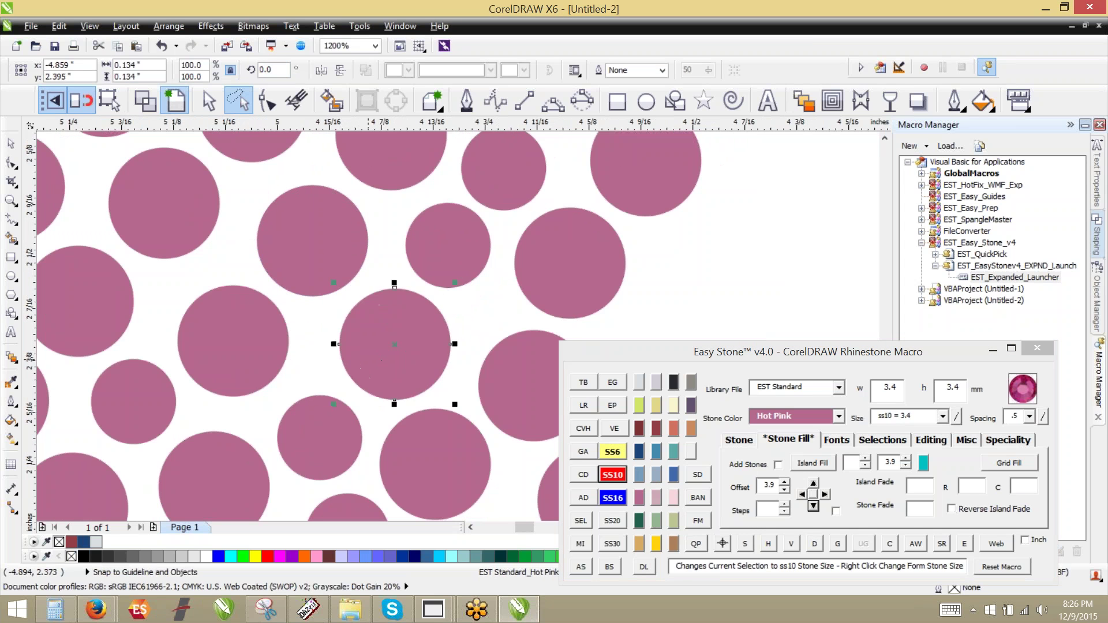
Nudge the two resized stones in the lower face so they sit evenly among their neighbors.
drag(367, 369, 364, 372)
drag(435, 260, 437, 265)
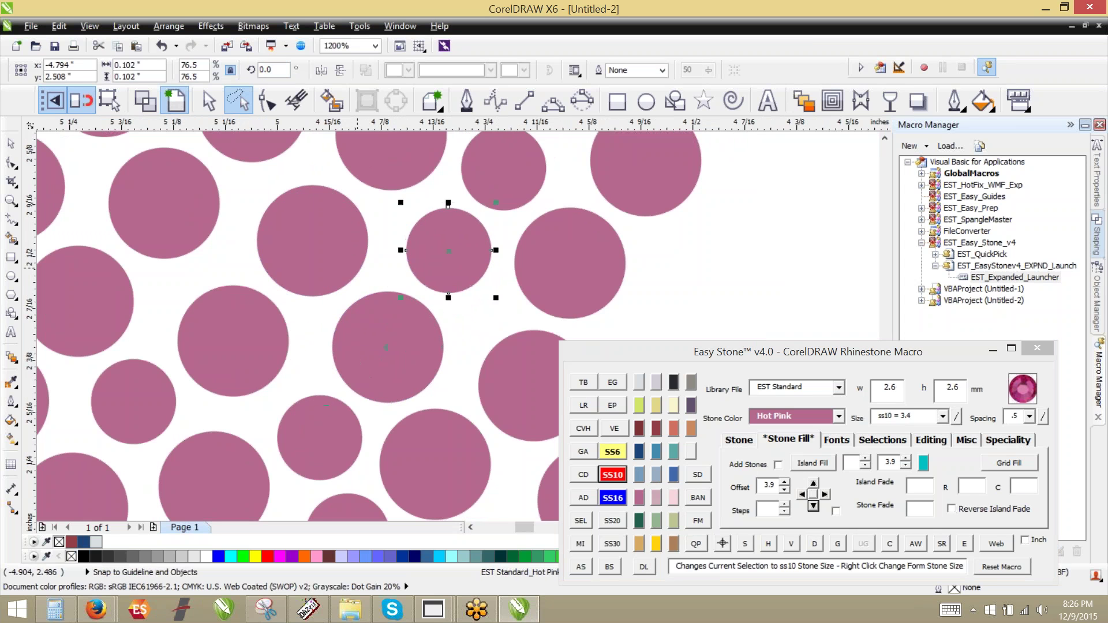
click(349, 263)
scroll(337, 453, down, 2)
click(528, 368)
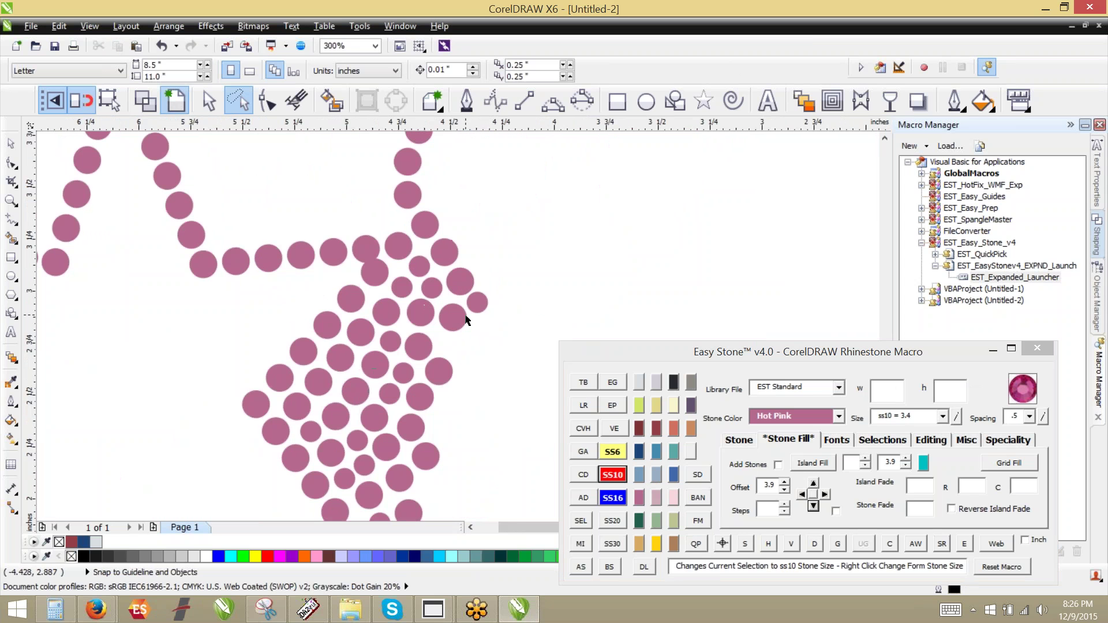
Copy a 3.4 mm bottom-edge stone up beside the peak of the inner notch and fill an evenly spaced row between the two.
scroll(463, 317, down, 1)
scroll(408, 266, up, 2)
scroll(453, 327, up, 1)
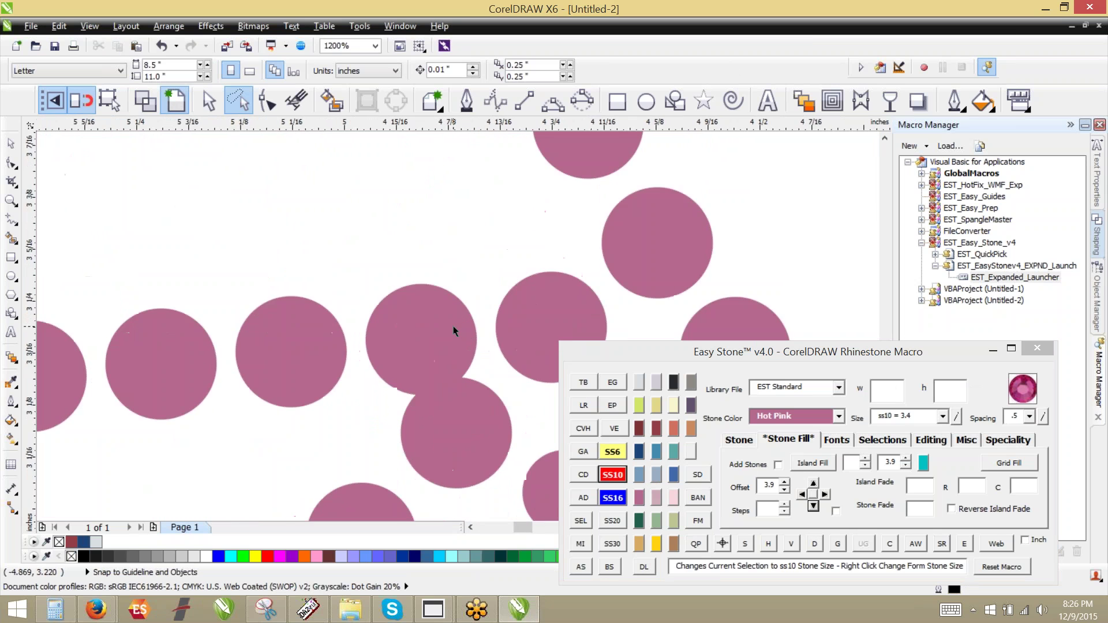
scroll(425, 354, down, 3)
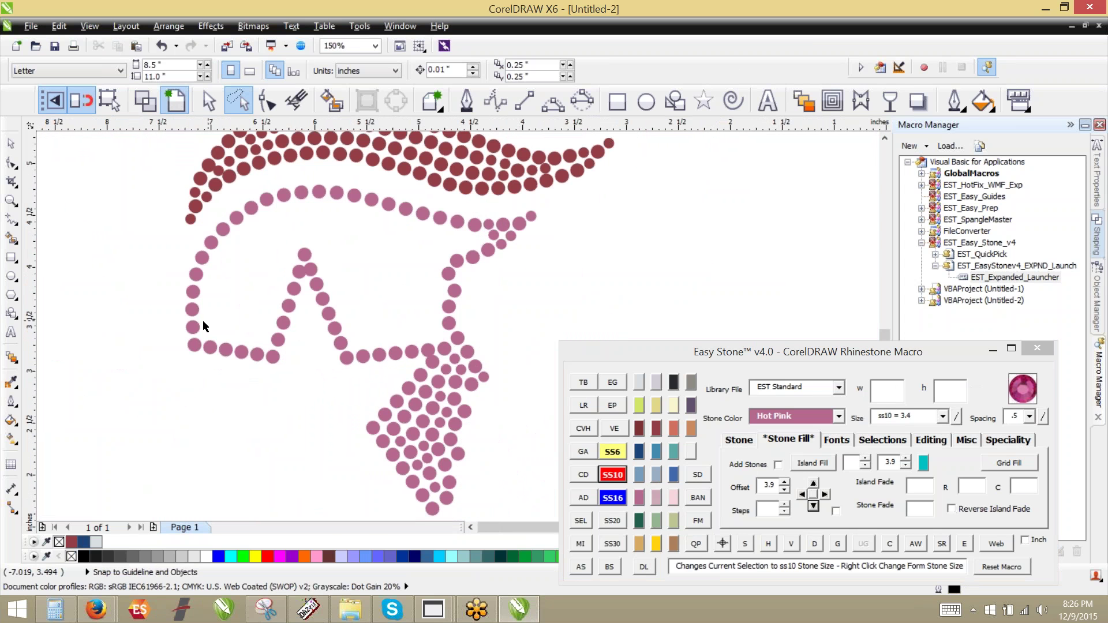
scroll(218, 343, up, 3)
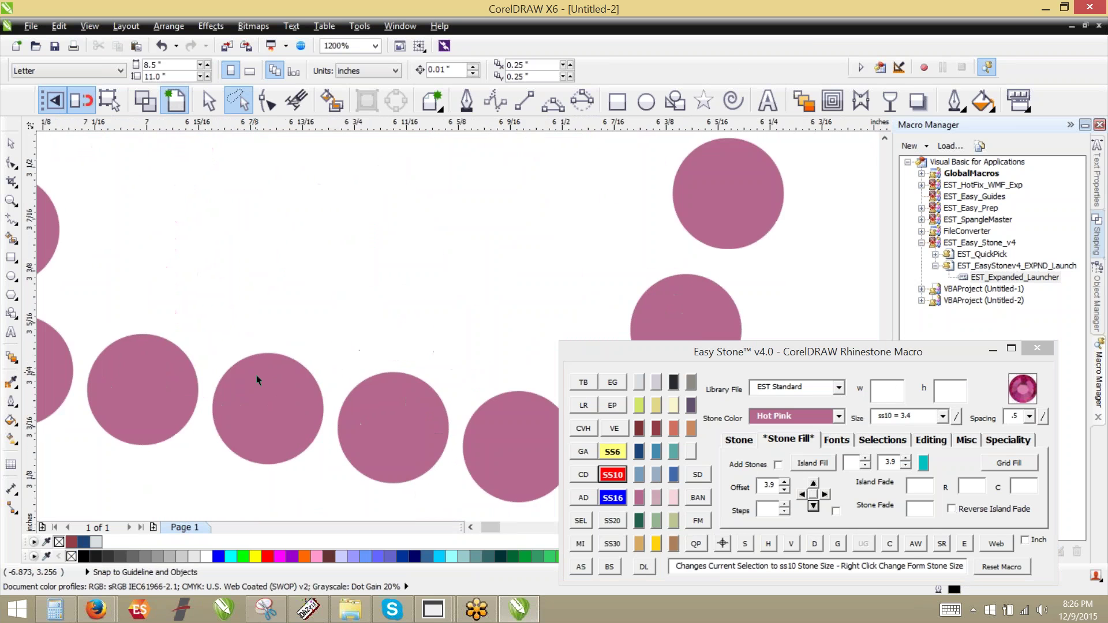
scroll(257, 379, down, 3)
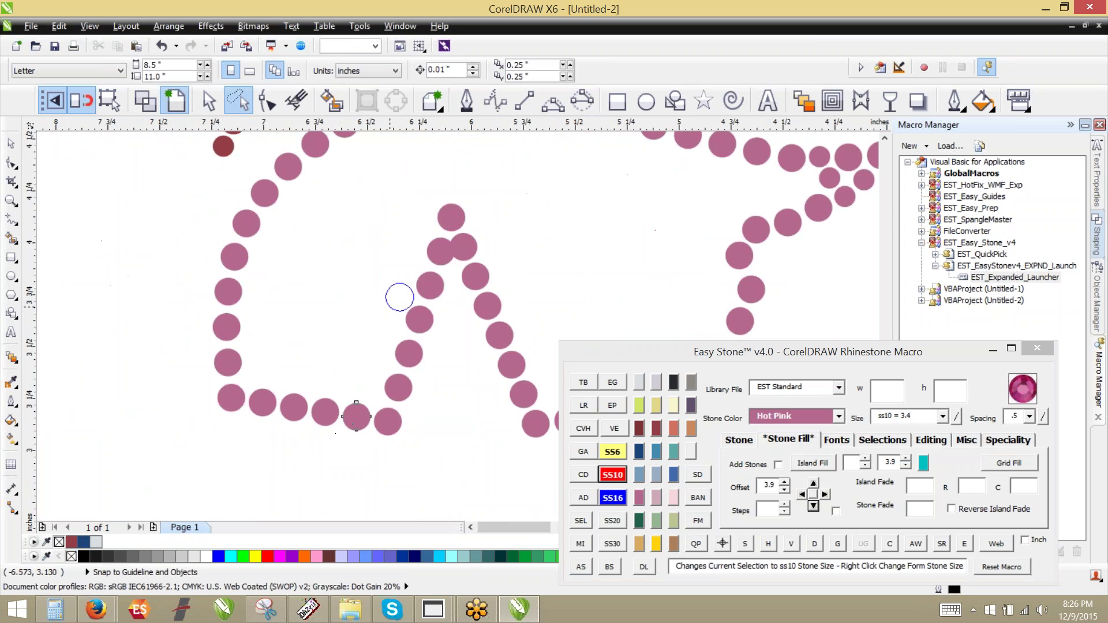
drag(385, 310, 417, 195)
right_click(427, 193)
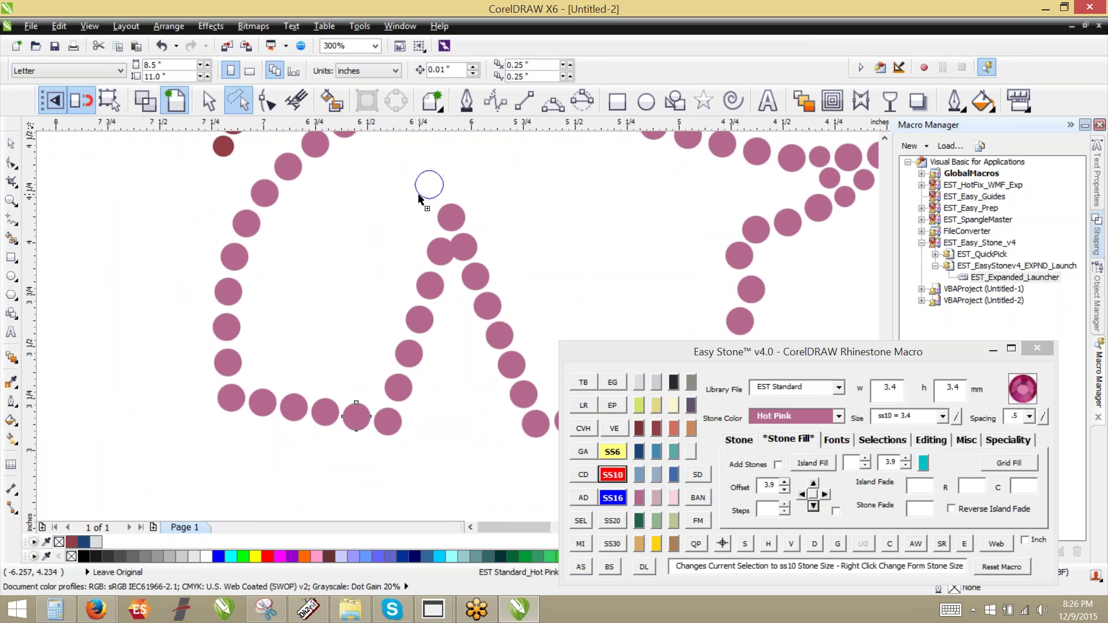
shift+click(352, 420)
click(583, 571)
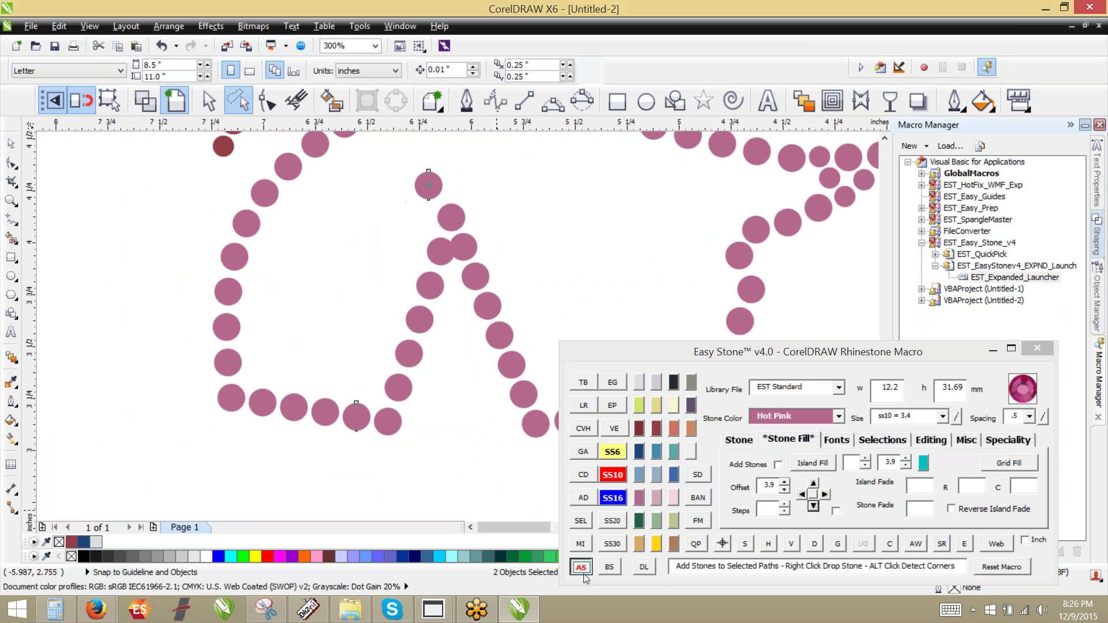
click(814, 544)
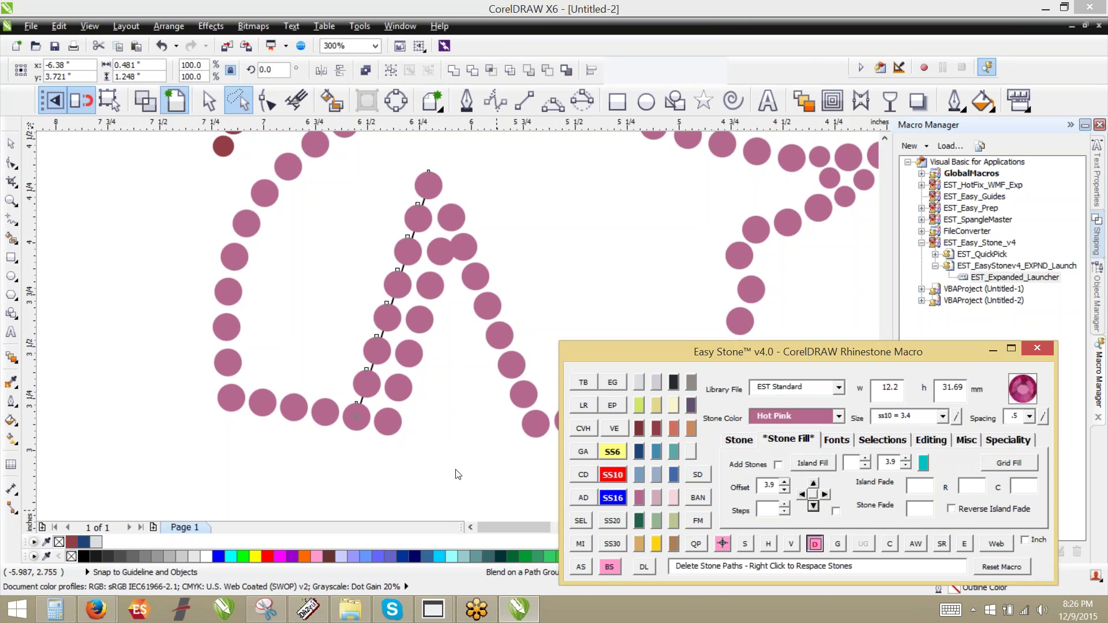
click(446, 177)
Copy 3.4 mm stones into an inner row along the bottom edge and up the back edge of the face.
scroll(301, 370, up, 1)
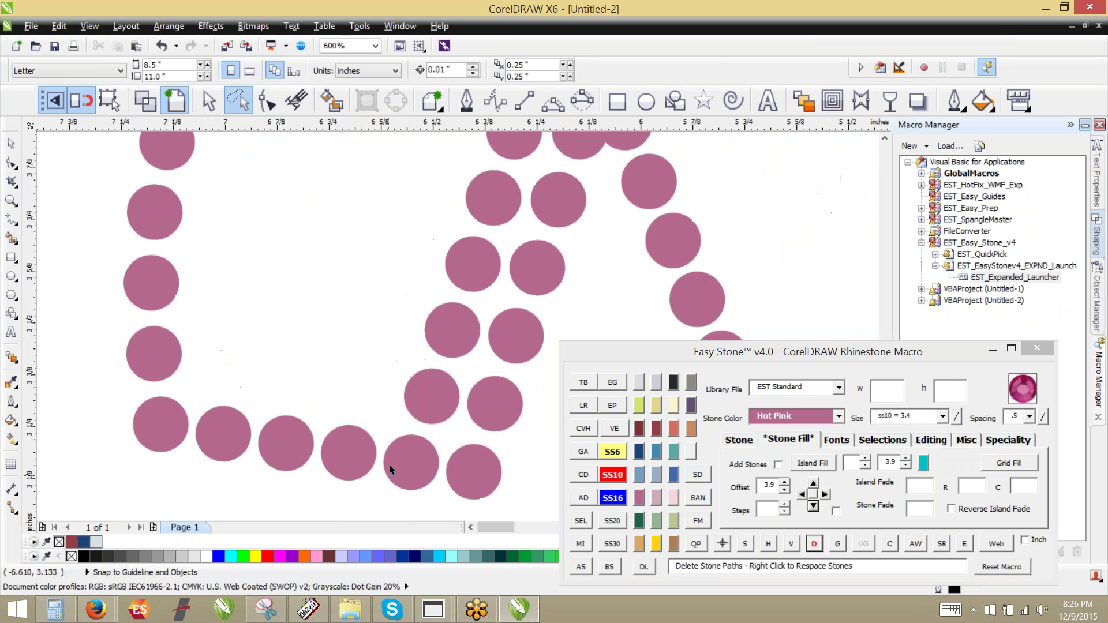
drag(402, 460, 223, 165)
key(space)
key(space)
key(space)
key(space)
key(space)
scroll(282, 390, down, 2)
click(207, 463)
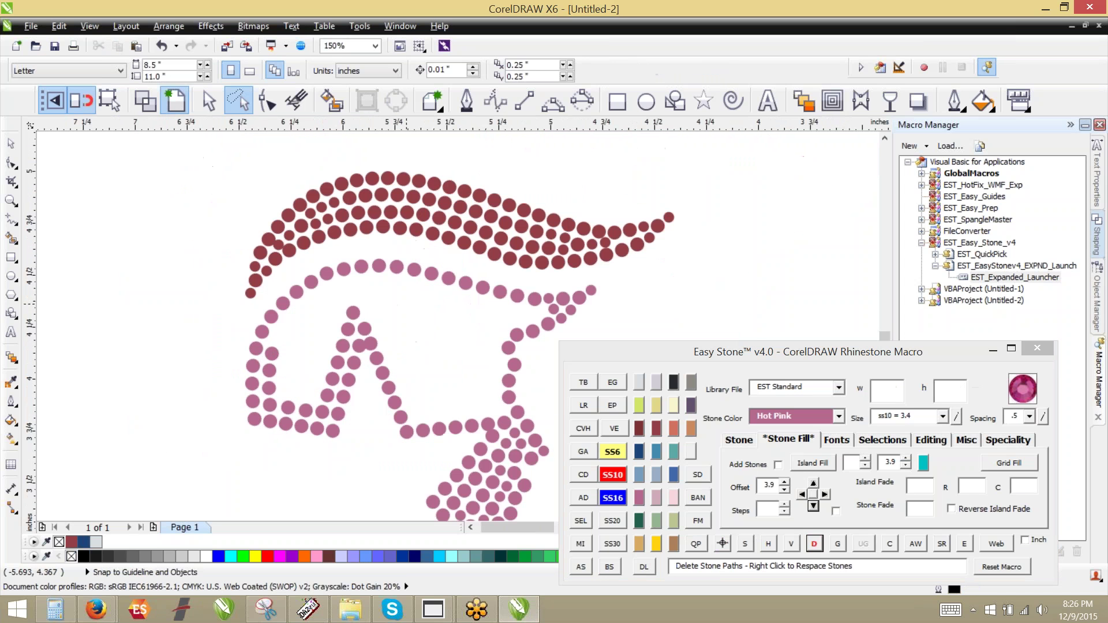
Select the outer row from the lower back corner over the top of the face and respace it with 23 blend steps.
scroll(404, 347, up, 2)
scroll(392, 261, down, 2)
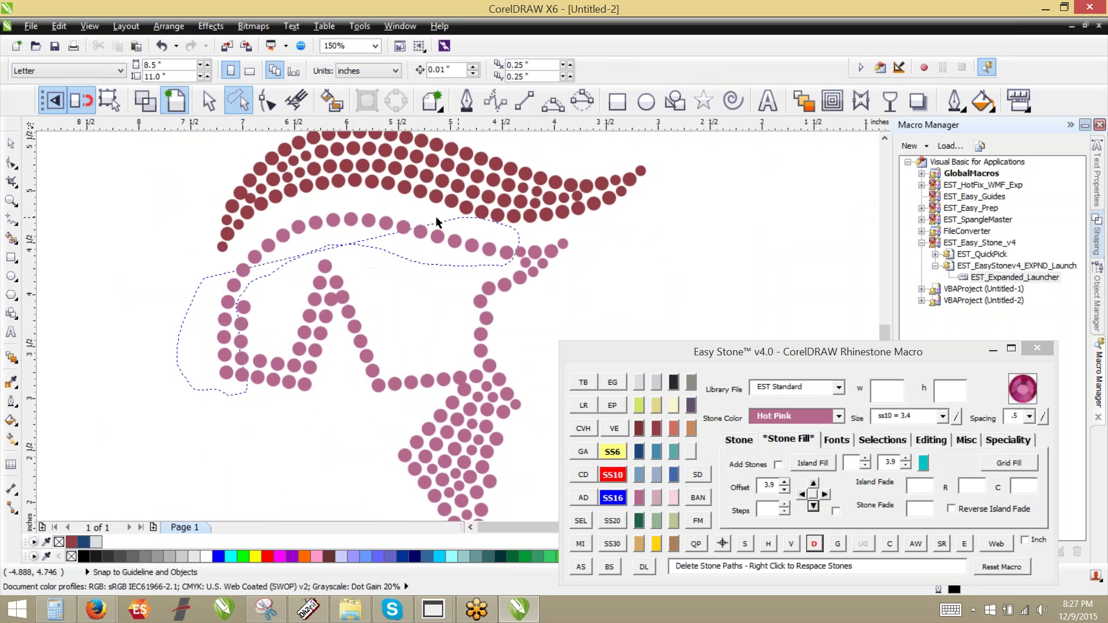
drag(253, 227, 254, 228)
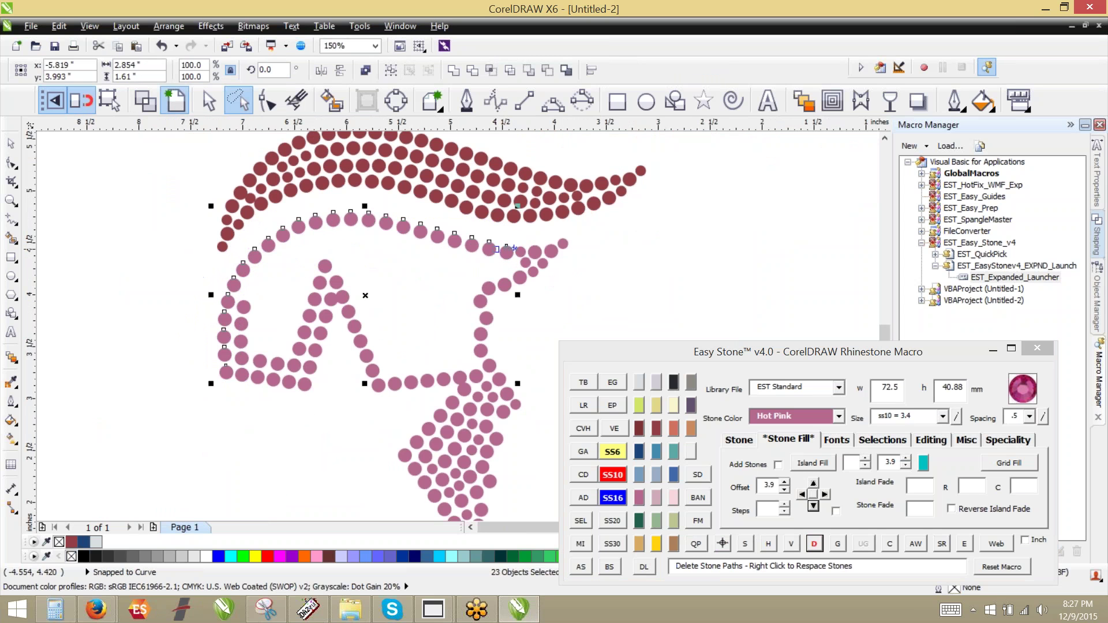
click(814, 544)
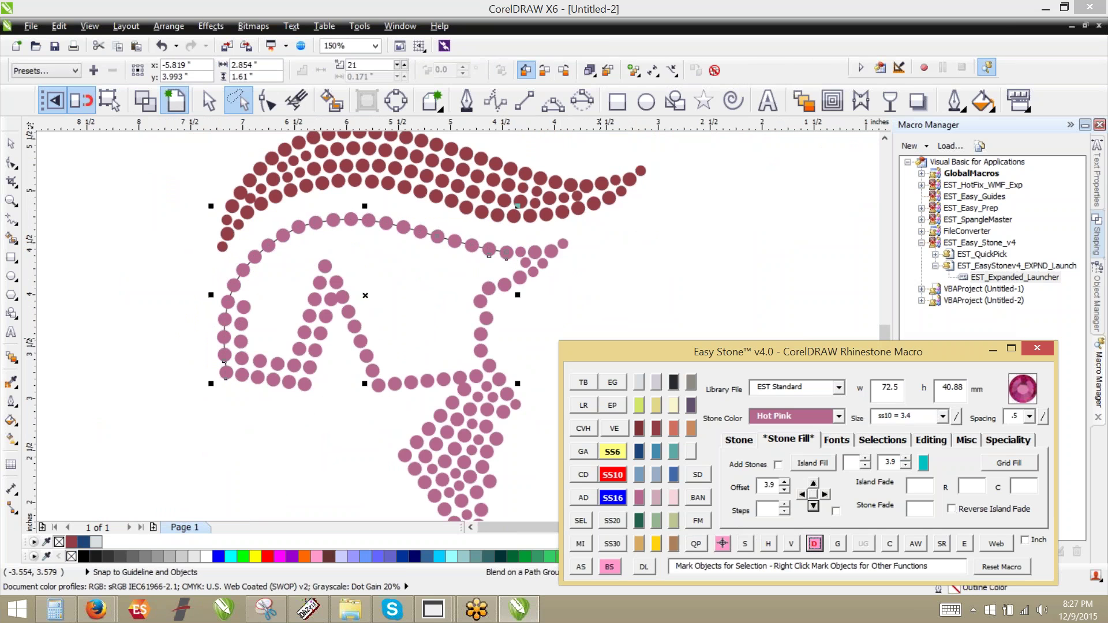
click(723, 544)
click(722, 544)
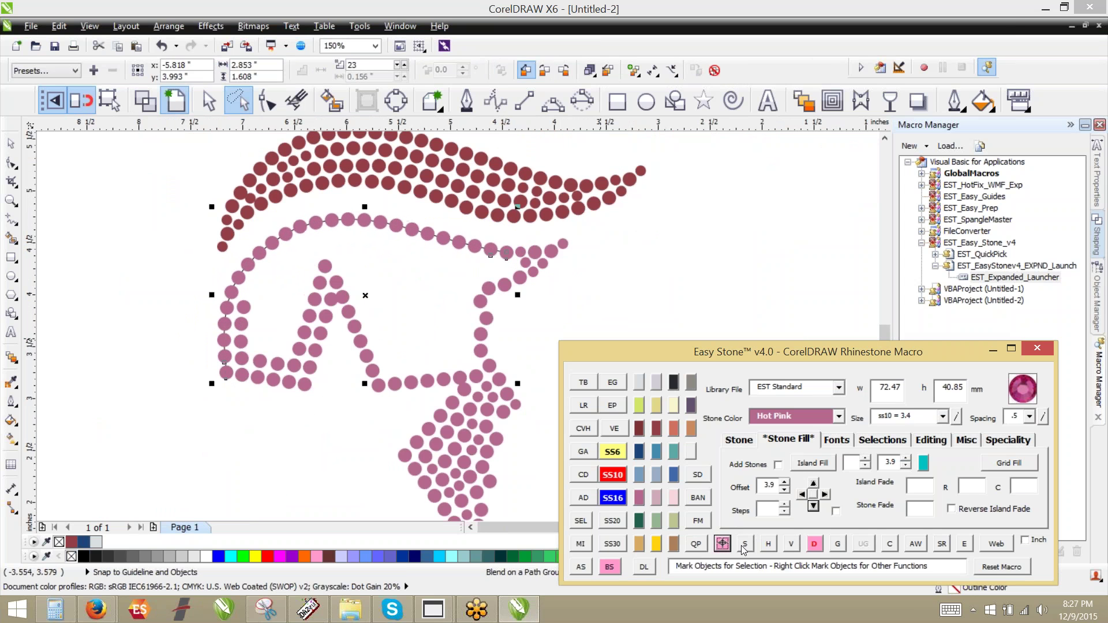
click(814, 545)
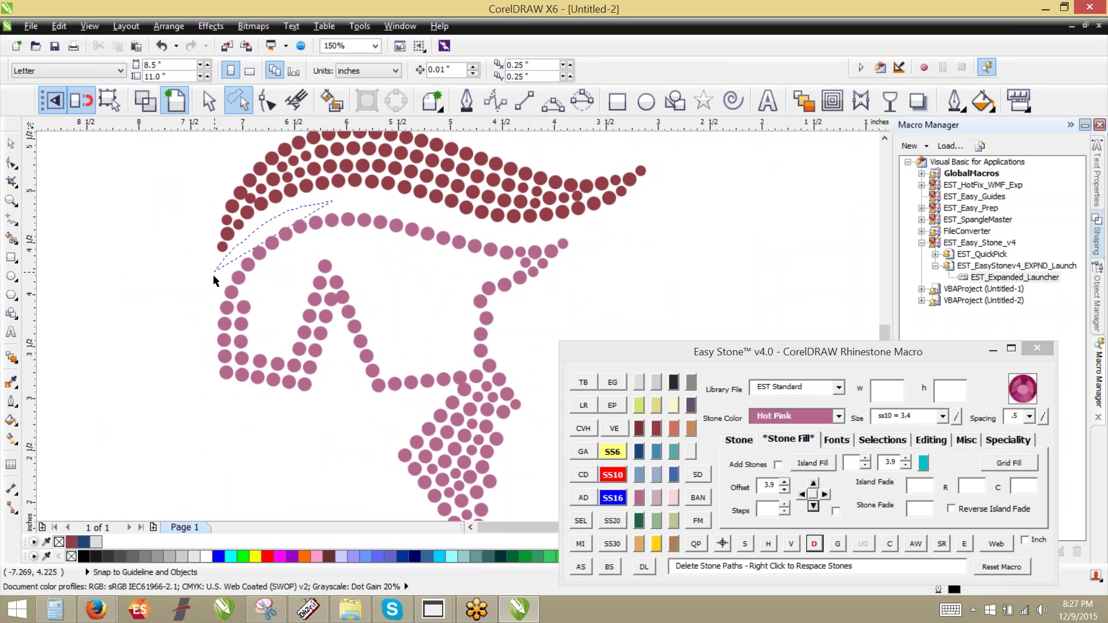
Trace a path through the top outer row, offset it 3.9 inward and fill the offset path with SS10 stones.
mouse_move(351, 250)
mouse_down()
mouse_move(484, 268)
mouse_move(517, 261)
mouse_move(510, 237)
mouse_up()
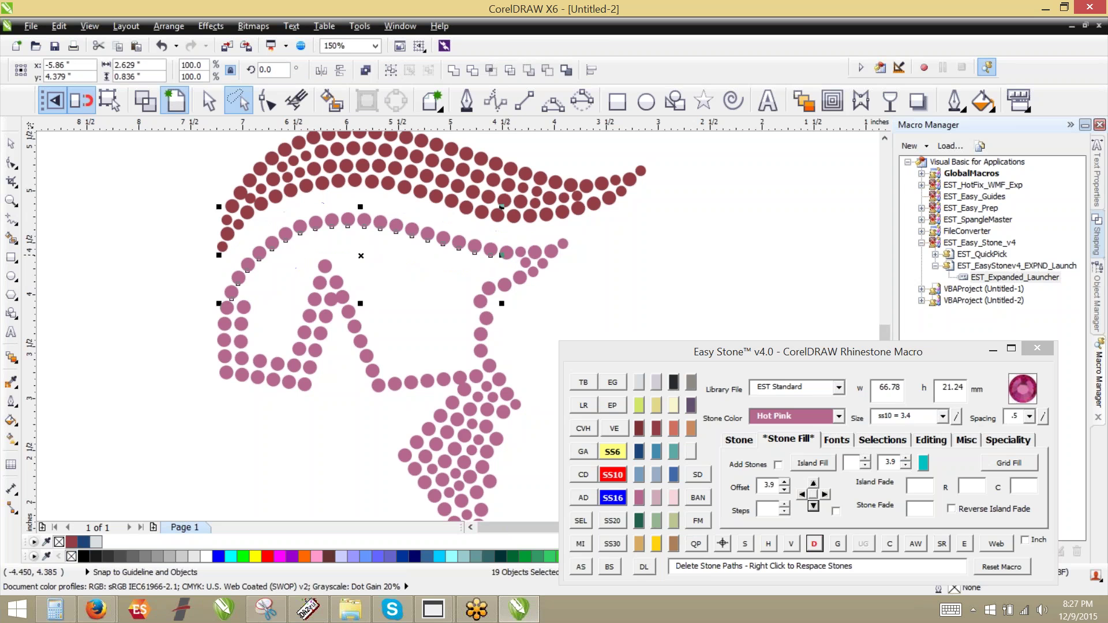
click(645, 566)
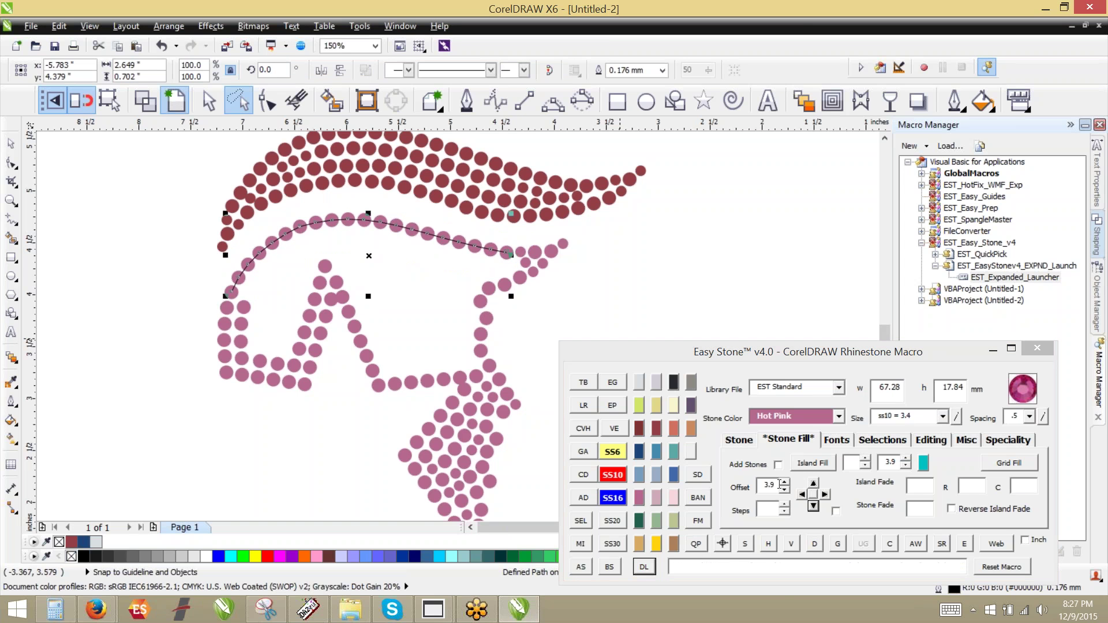
click(813, 507)
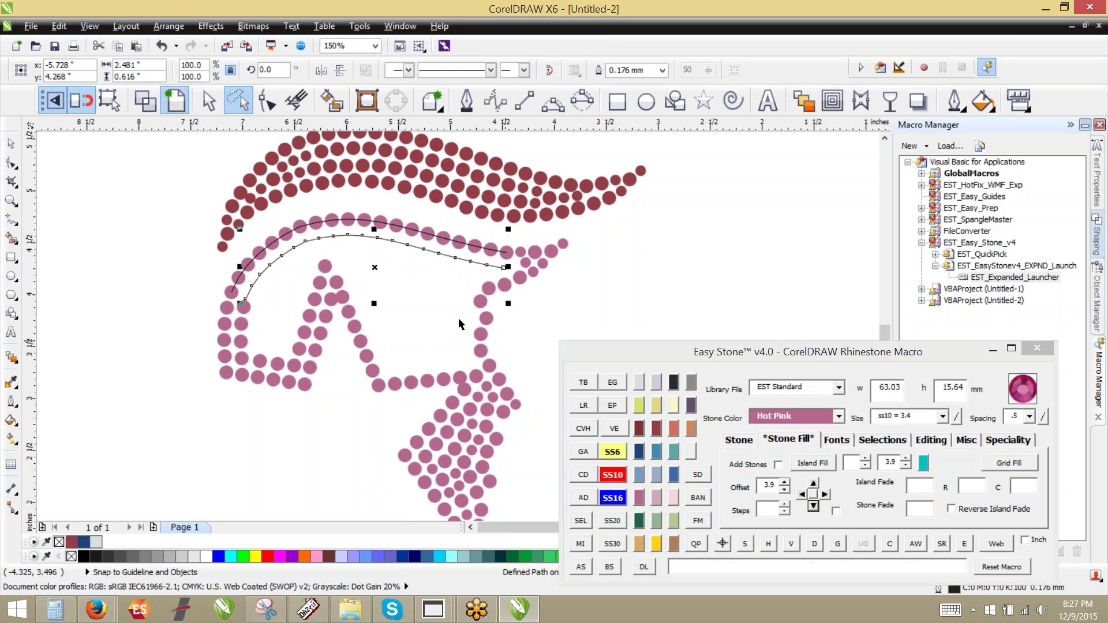
click(580, 567)
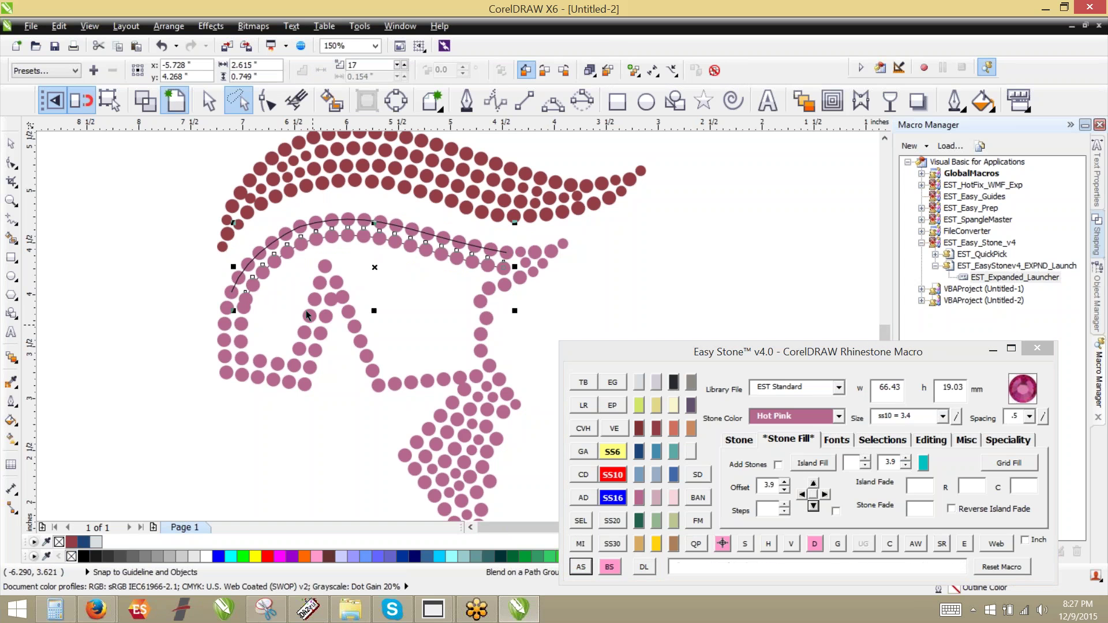
click(814, 543)
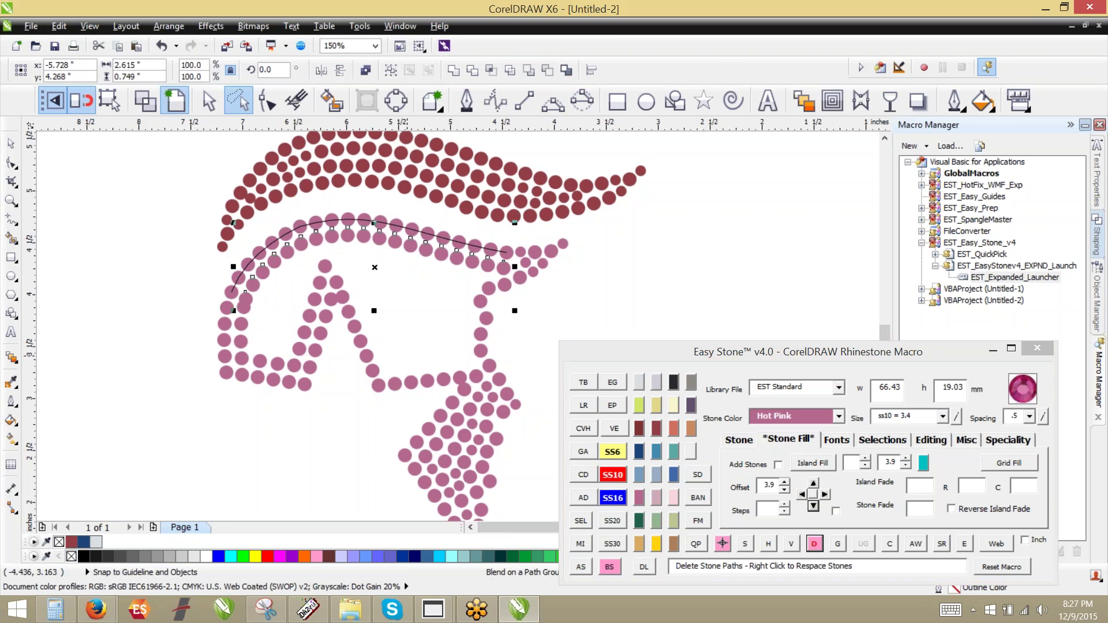
Add the inner back-edge stones to the selected new top inner row and respace them as one even row.
scroll(292, 324, up, 4)
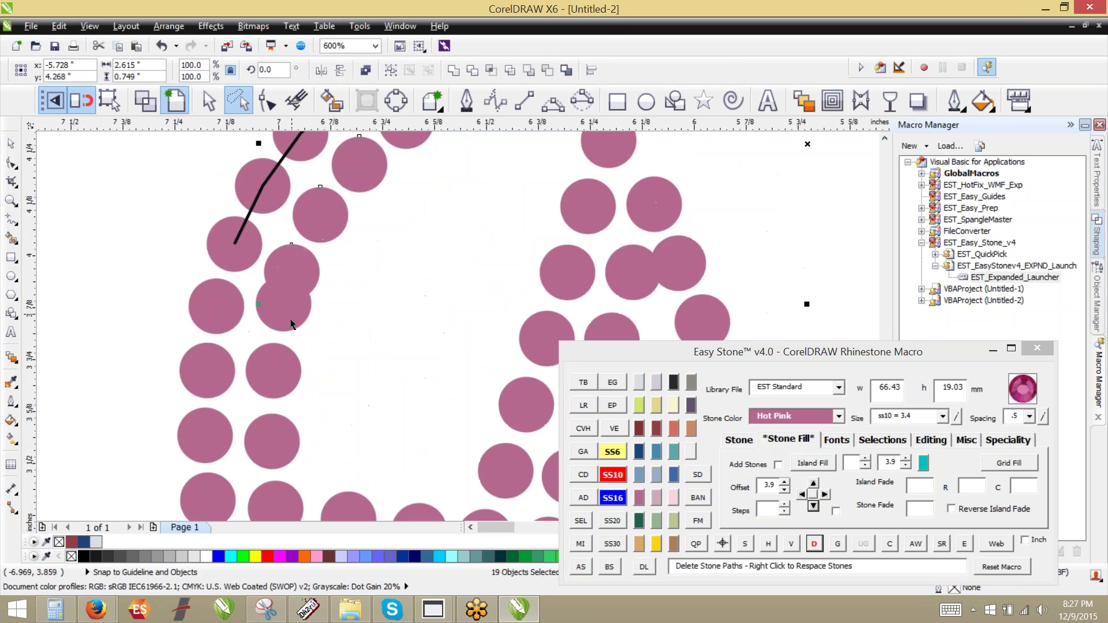
shift+click(279, 490)
click(823, 548)
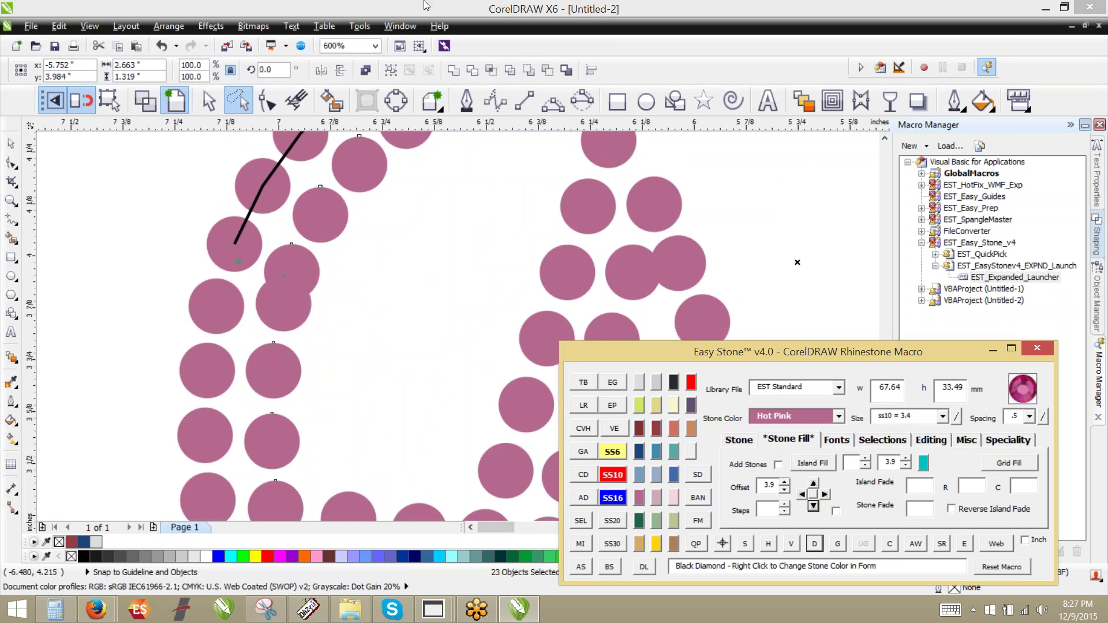
scroll(396, 215, down, 2)
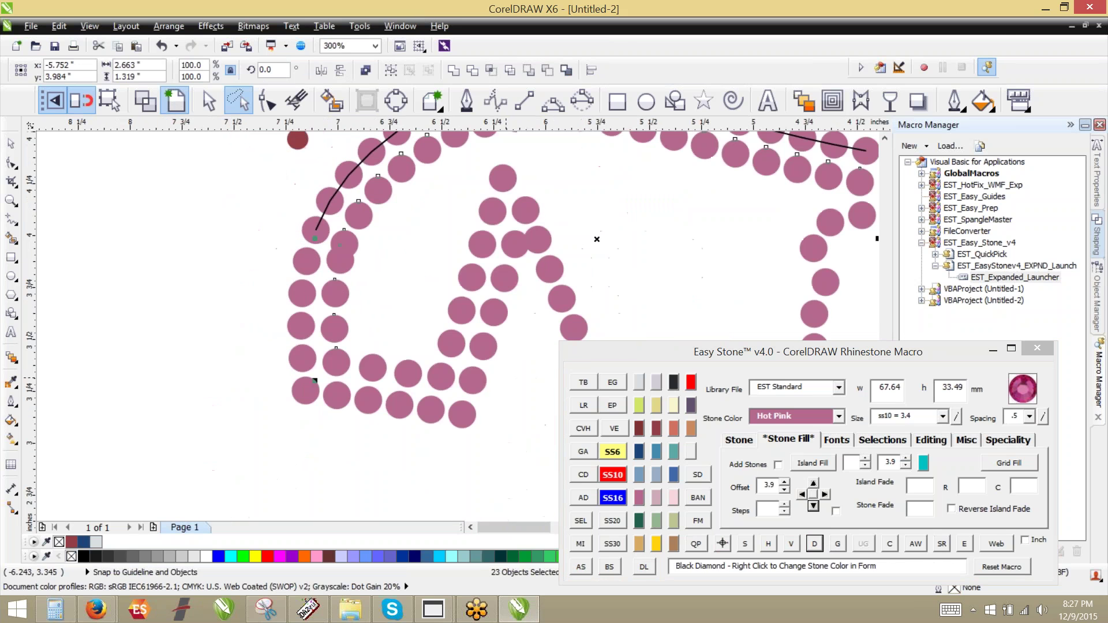
click(815, 549)
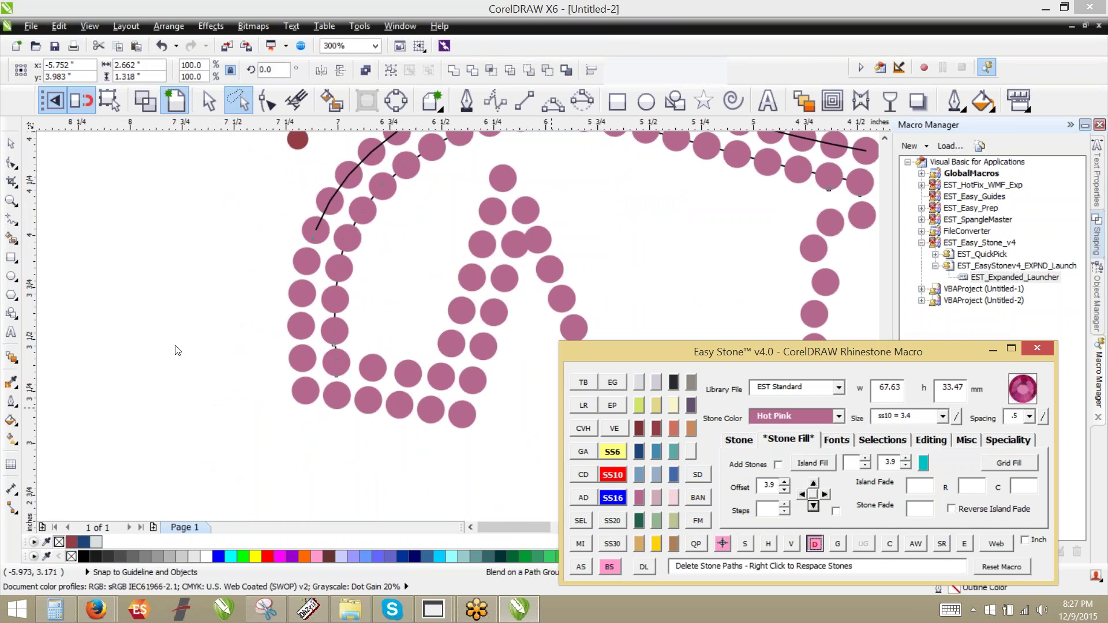
click(51, 263)
Delete the leftover path line traced through the top outer row.
scroll(179, 376, down, 1)
scroll(342, 244, up, 1)
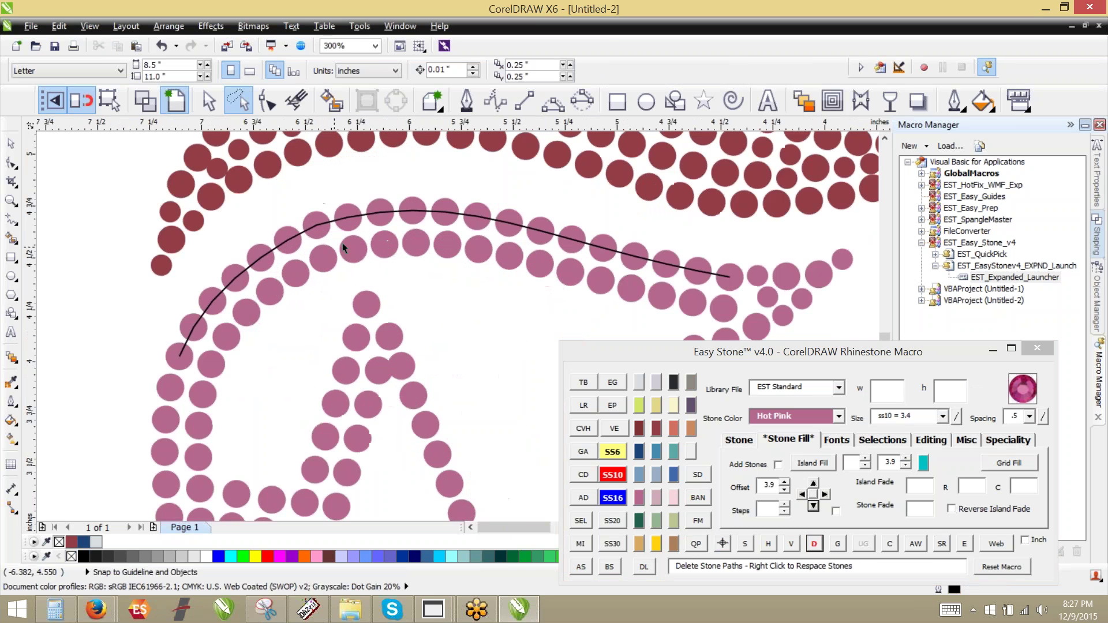
click(352, 214)
key(Delete)
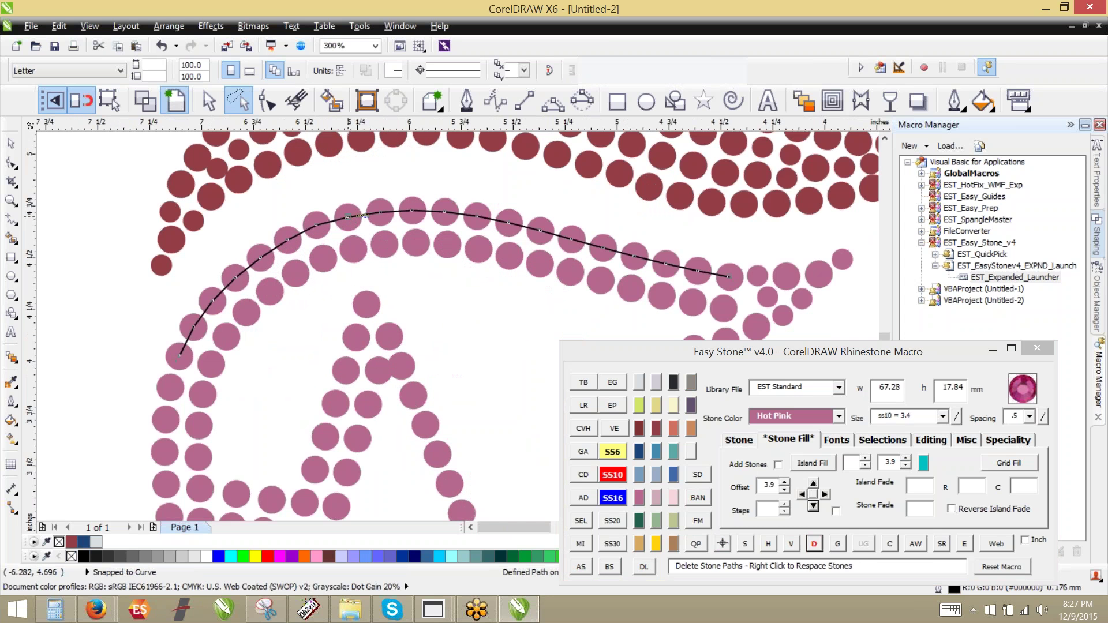
Duplicate a small ss6 hot pink stone into the gap beside the end of the visor's inner row.
scroll(360, 248, down, 1)
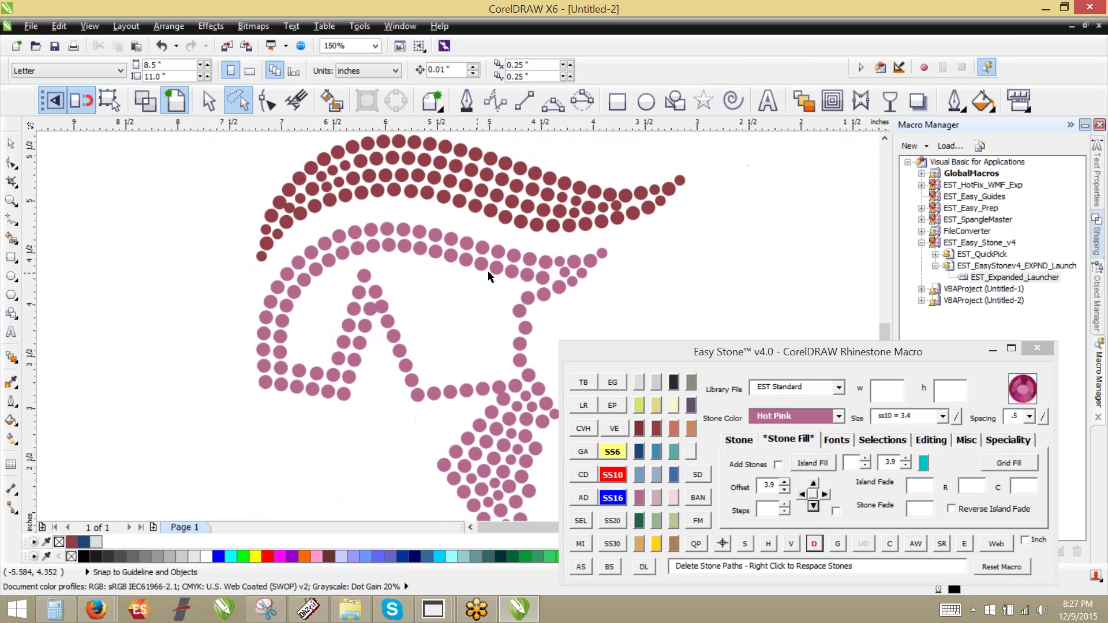
scroll(488, 275, up, 3)
drag(545, 278, 452, 300)
scroll(490, 321, down, 1)
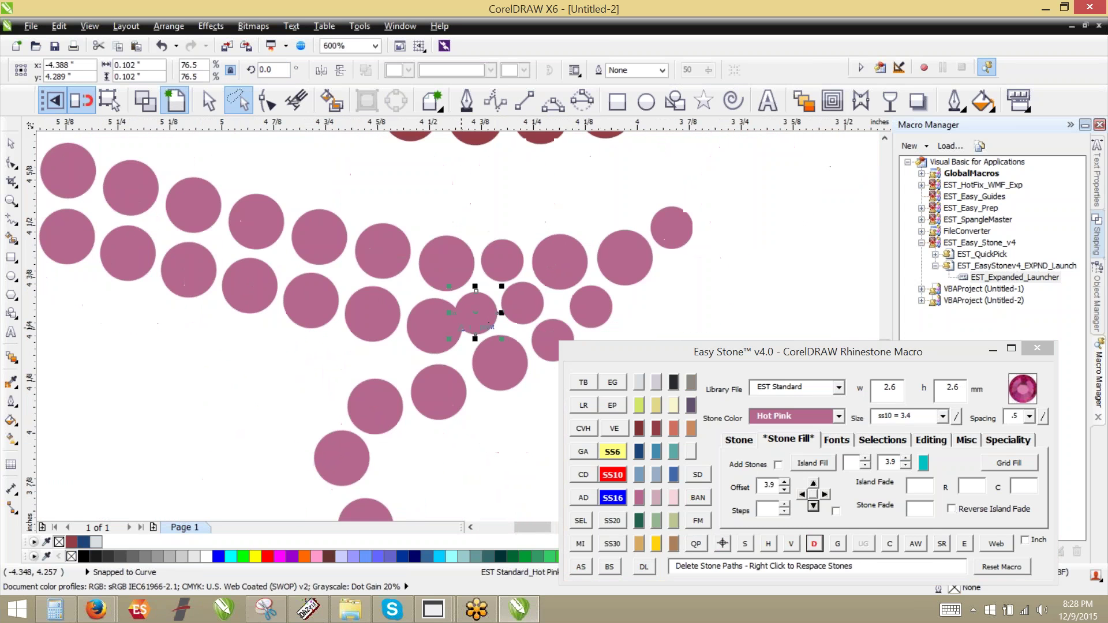
Respace all inner-row hot pink stones evenly, from the new ss6 stone along the arch down to the lower-left corner.
scroll(530, 342, down, 1)
shift+click(484, 333)
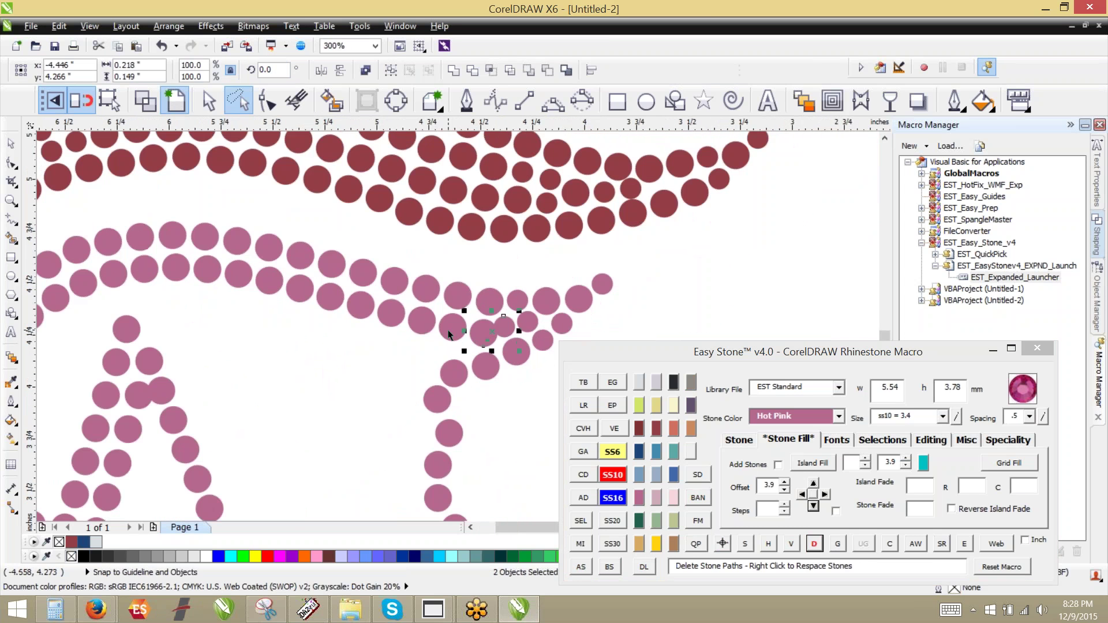
shift+click(452, 326)
shift+click(421, 320)
shift+click(391, 312)
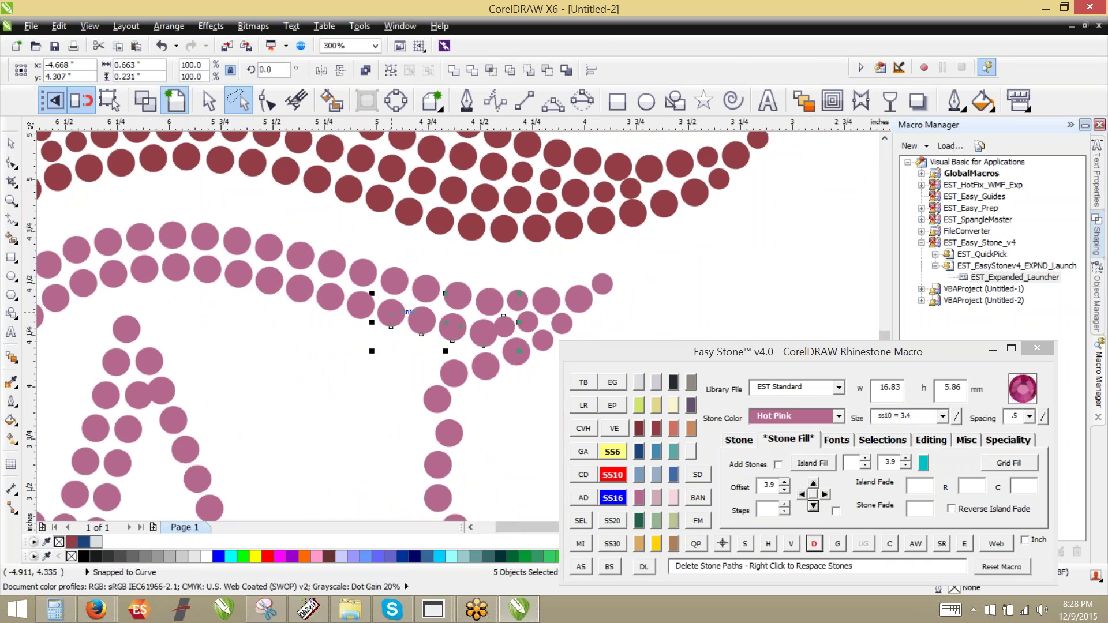
shift+click(292, 286)
shift+click(237, 274)
shift+click(207, 270)
shift+click(176, 268)
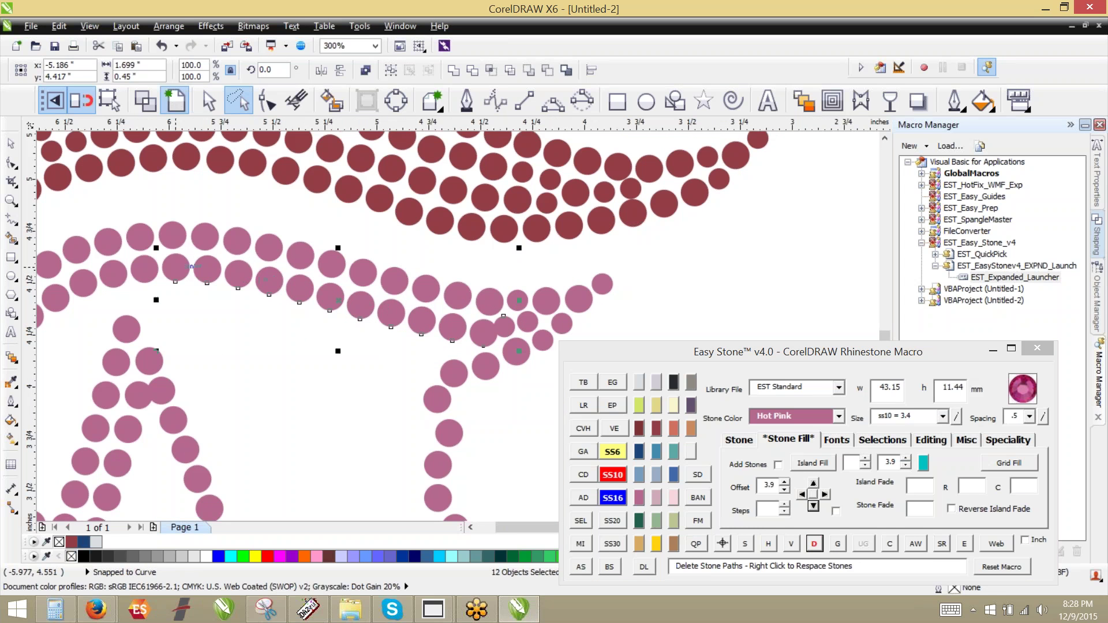
shift+click(144, 270)
shift+click(83, 286)
shift+click(56, 299)
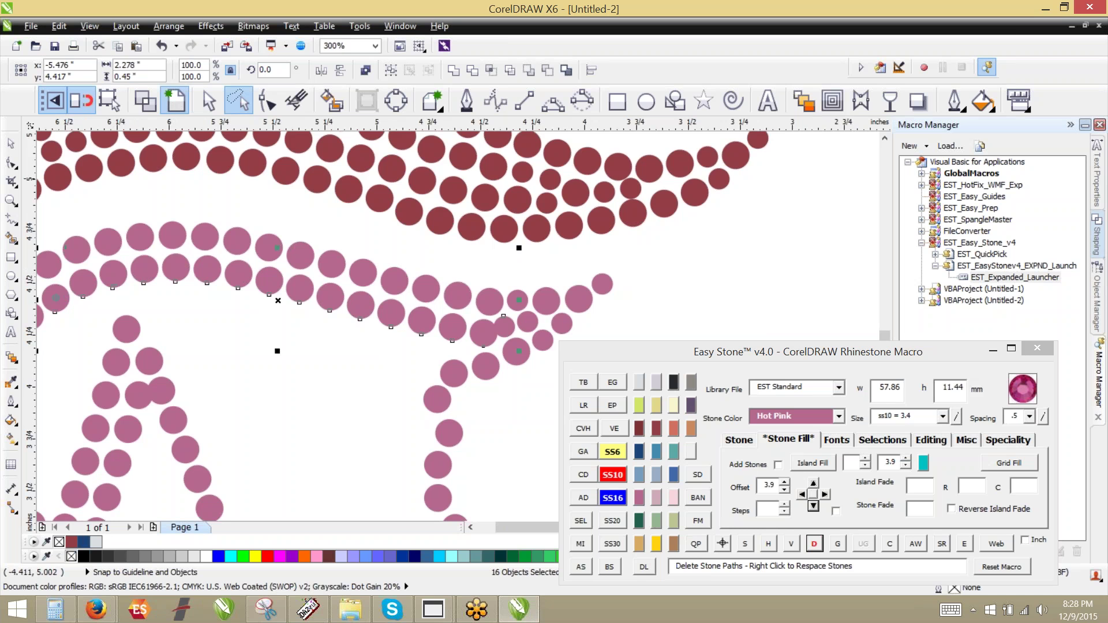
scroll(234, 333, down, 1)
scroll(234, 333, up, 1)
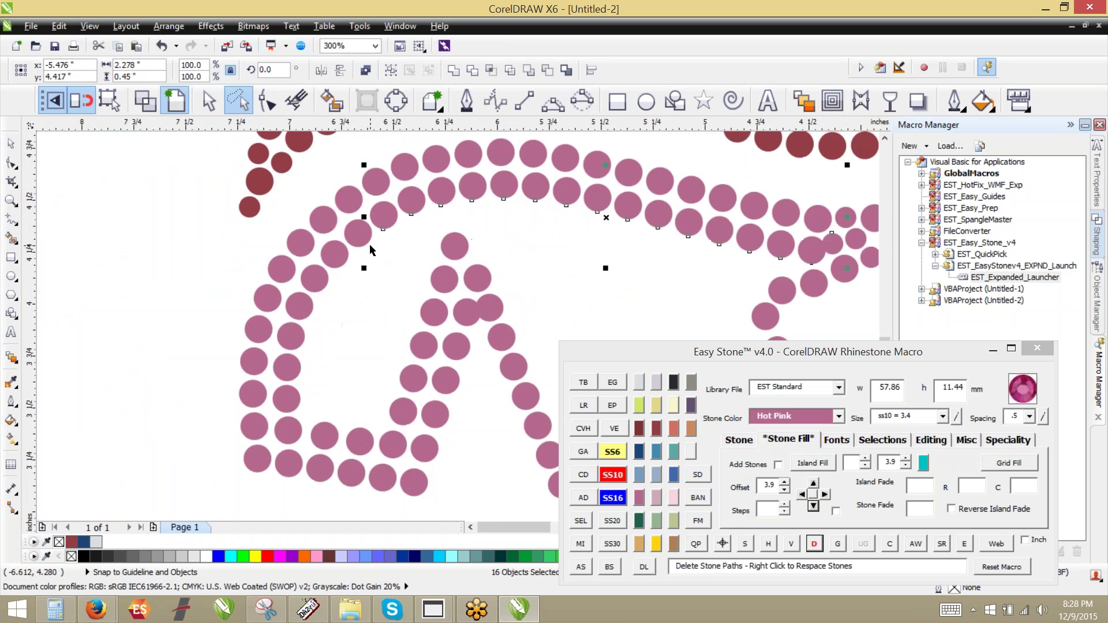
shift+click(358, 233)
shift+click(334, 254)
shift+click(317, 277)
shift+click(299, 305)
shift+click(290, 335)
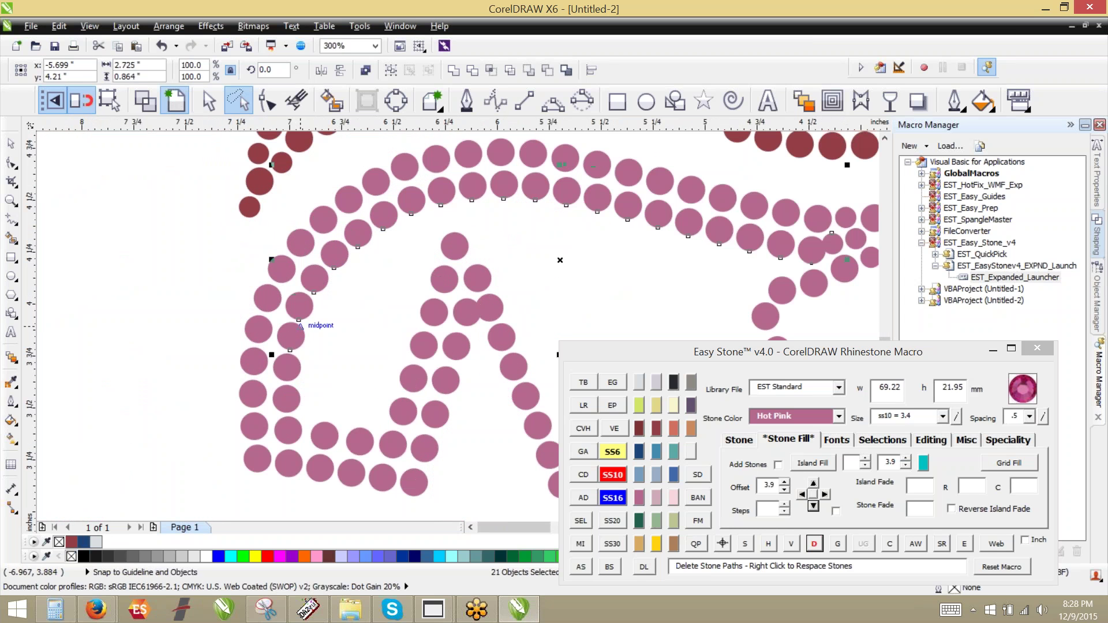
shift+click(286, 367)
shift+click(286, 398)
shift+click(288, 430)
shift+click(289, 463)
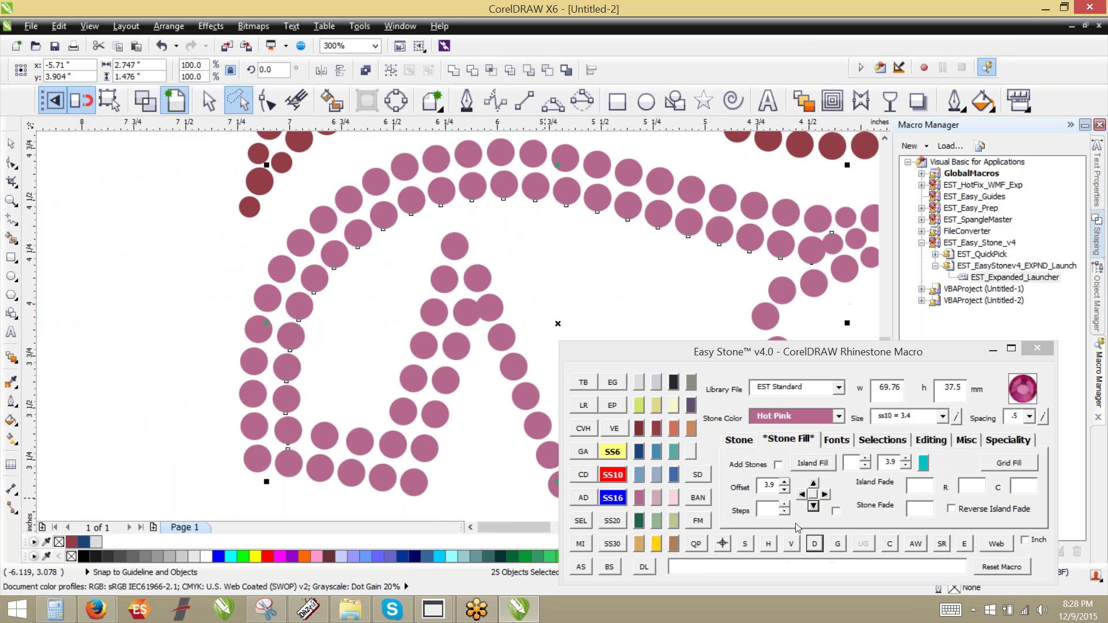
click(814, 543)
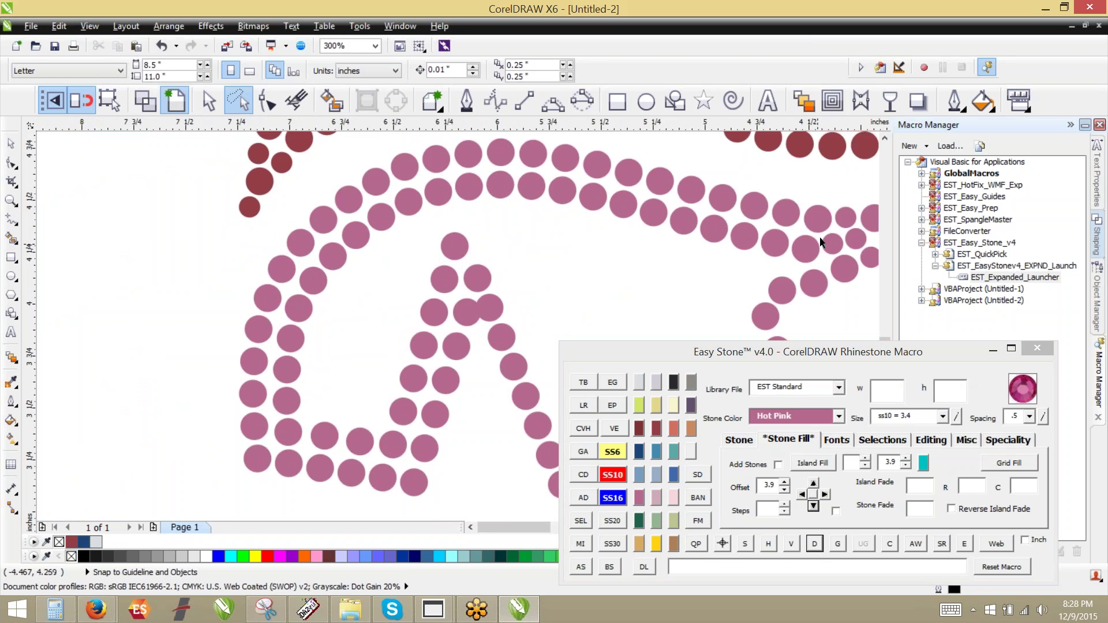
Nudge the last ss10 stone of the inner row slightly down, beside the ss6 stone at the visor junction.
scroll(822, 244, up, 2)
drag(782, 258, 782, 268)
scroll(468, 197, down, 1)
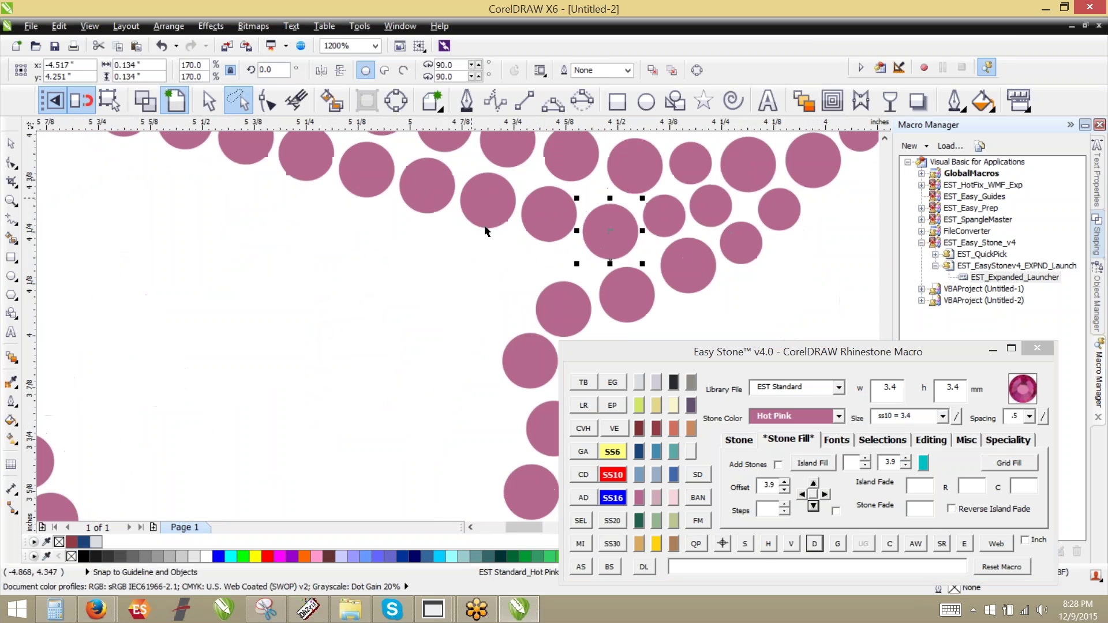
Change the second-to-last ss10 stone of the inner row to ss6 and duplicate it directly below, above the vertical column.
click(487, 255)
click(564, 213)
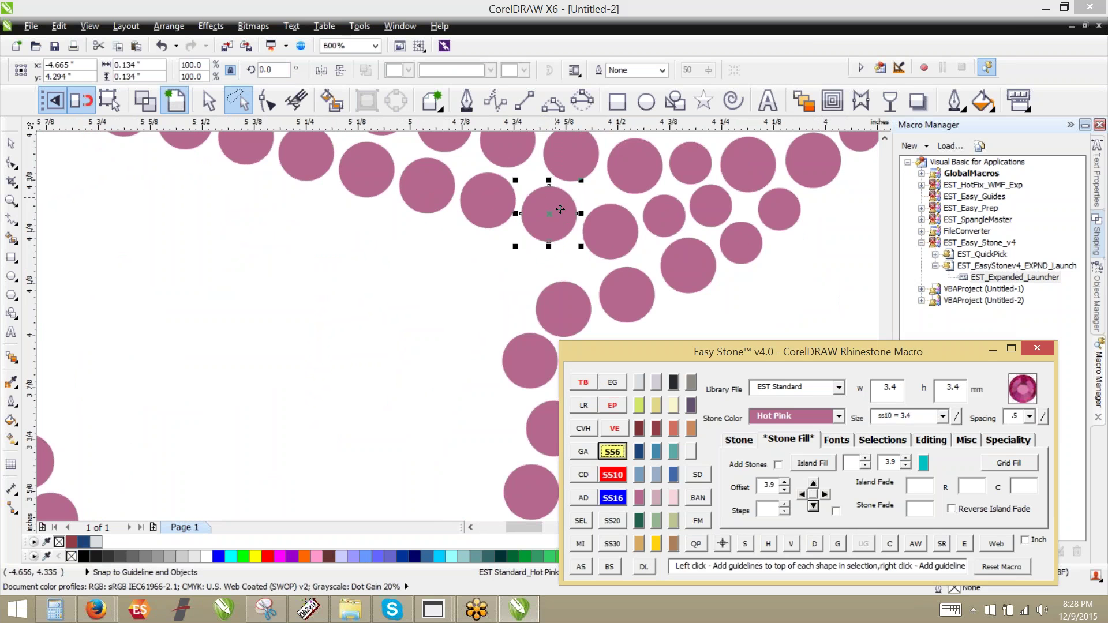
click(612, 451)
scroll(558, 213, up, 1)
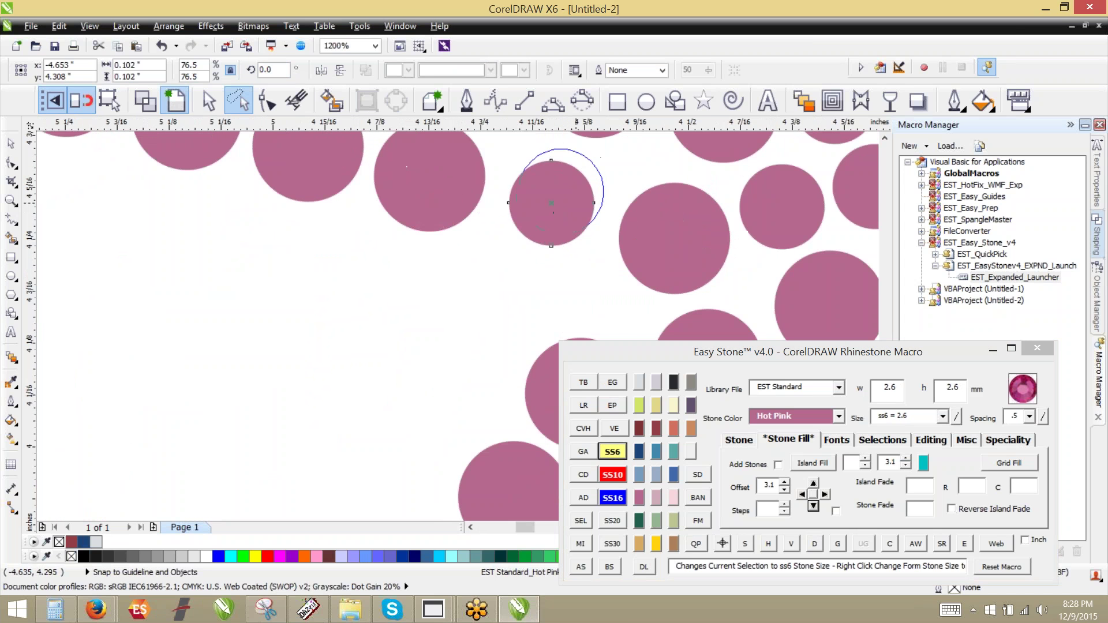
drag(575, 198, 588, 293)
scroll(557, 290, down, 1)
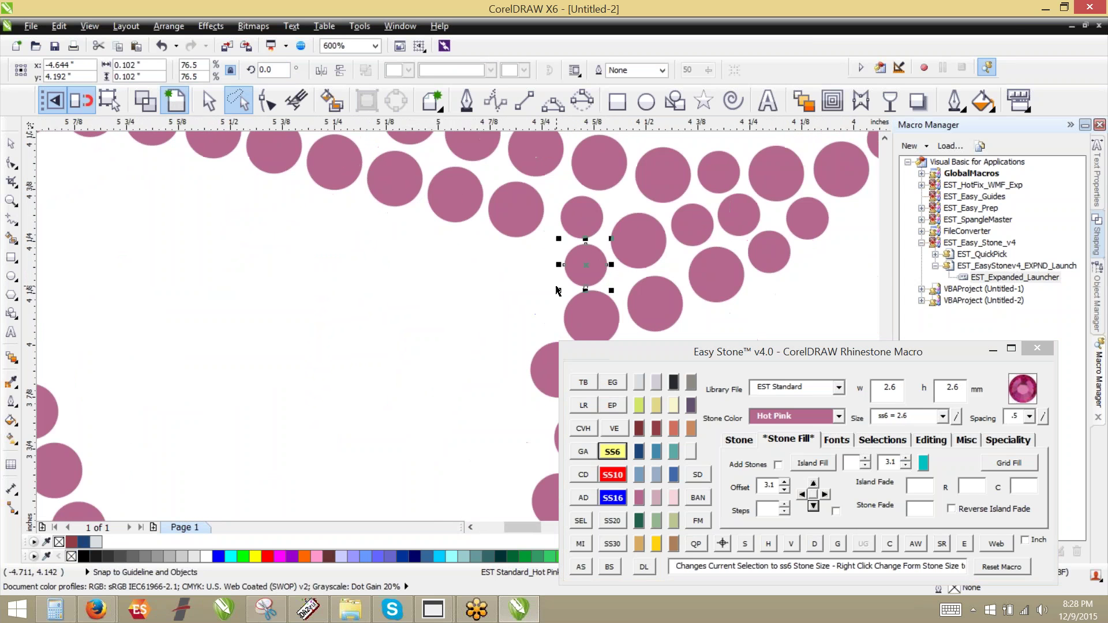
click(539, 276)
Duplicate the adjacent inner-row stone below itself, change the copy to ss6, and place another ss6 copy beneath it beside the vertical column.
scroll(549, 281, down, 1)
scroll(560, 264, up, 1)
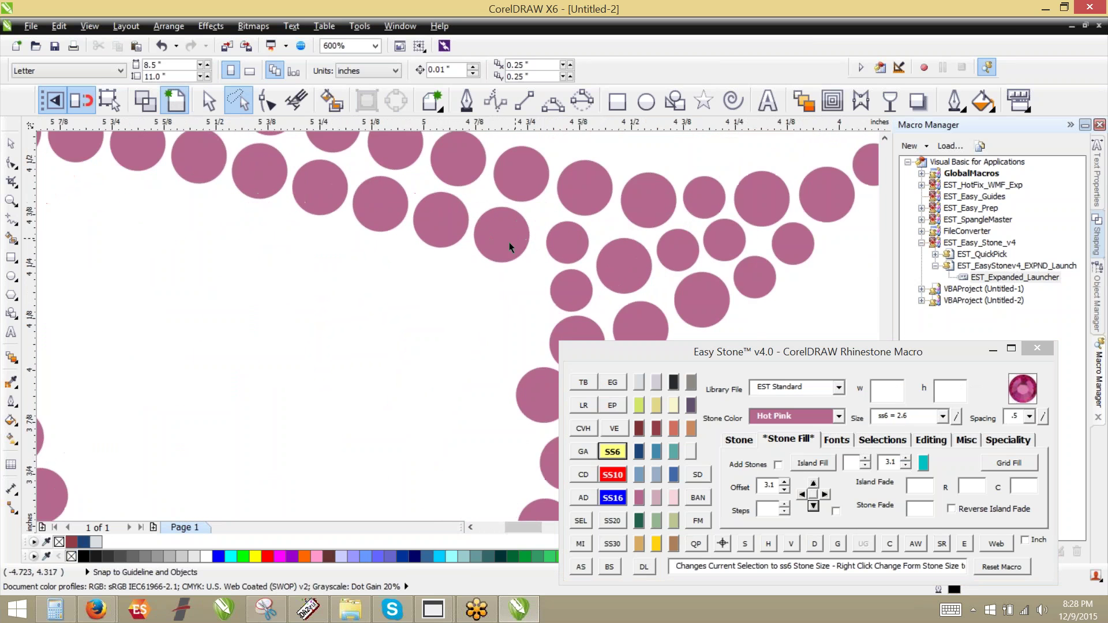
scroll(537, 267, up, 1)
drag(446, 195, 509, 319)
click(612, 451)
drag(509, 319, 528, 420)
scroll(499, 405, down, 1)
scroll(484, 357, up, 1)
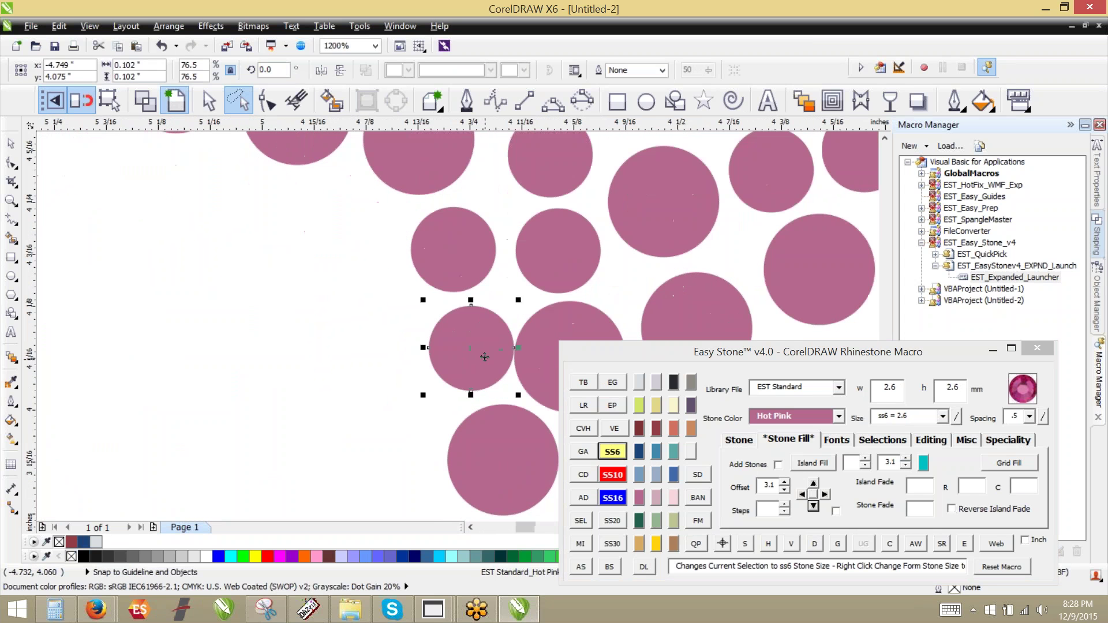
drag(478, 355, 474, 358)
scroll(396, 375, down, 1)
click(373, 375)
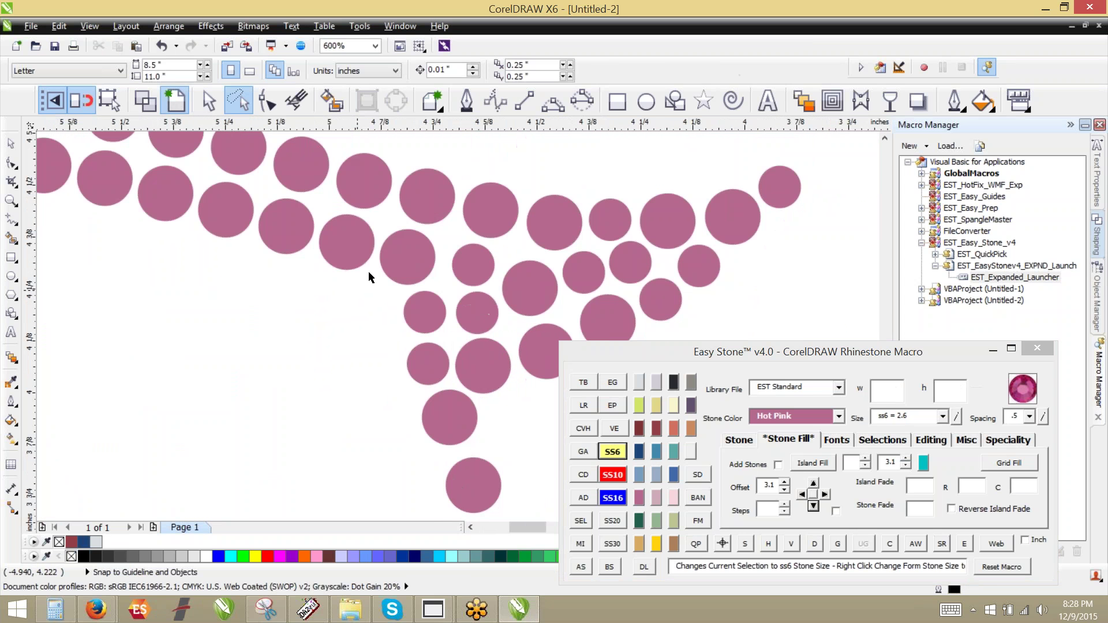
Respace the inner-row stones evenly from the ss6 stone at the visor junction to the upper-left curve of the arch.
click(466, 269)
scroll(424, 262, down, 1)
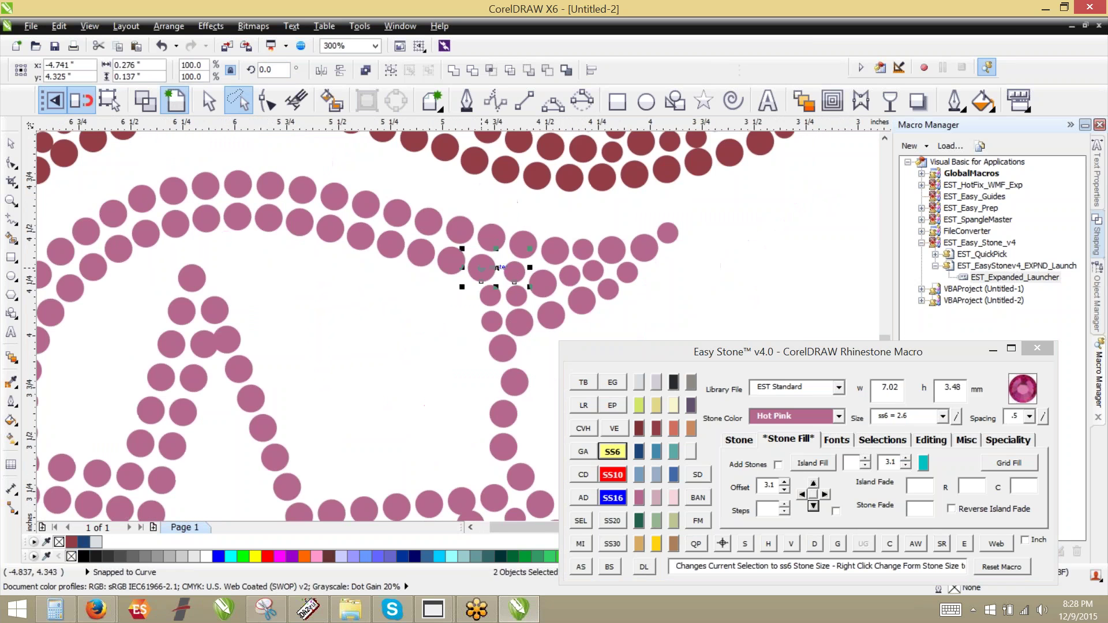
shift+click(419, 258)
shift+click(350, 241)
shift+click(319, 232)
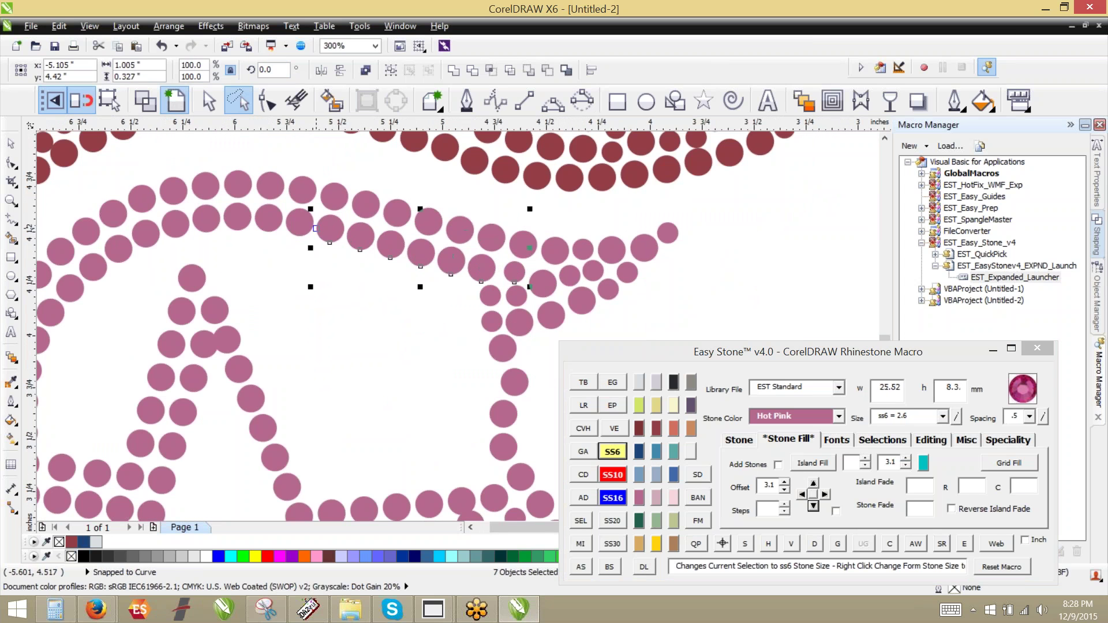
shift+click(290, 226)
shift+click(265, 222)
shift+click(242, 223)
shift+click(204, 221)
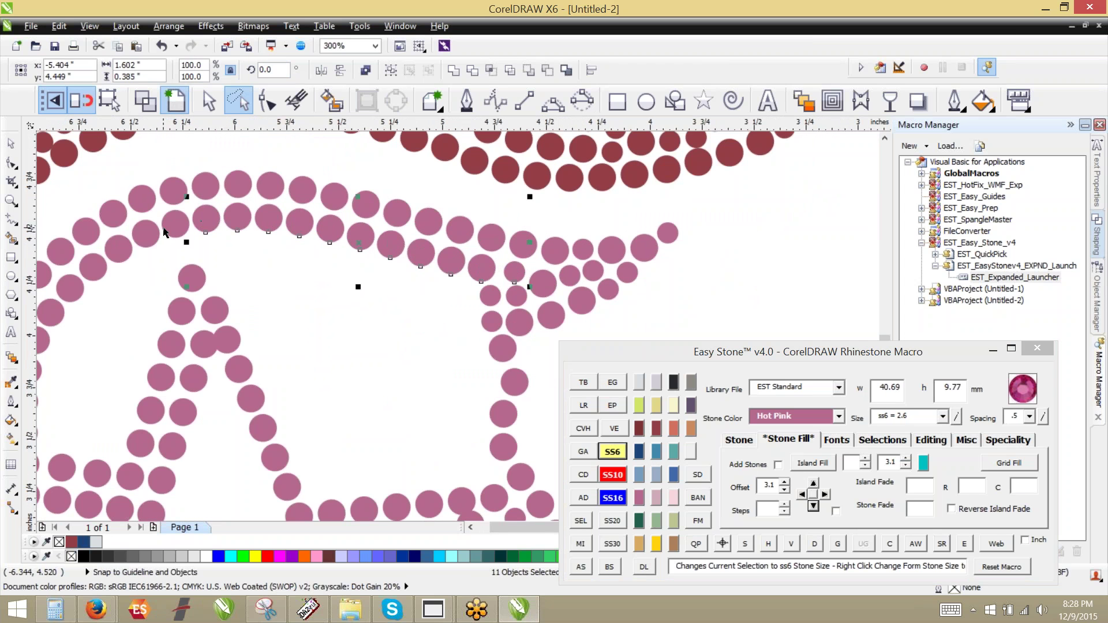
shift+click(176, 226)
shift+click(100, 271)
shift+click(72, 290)
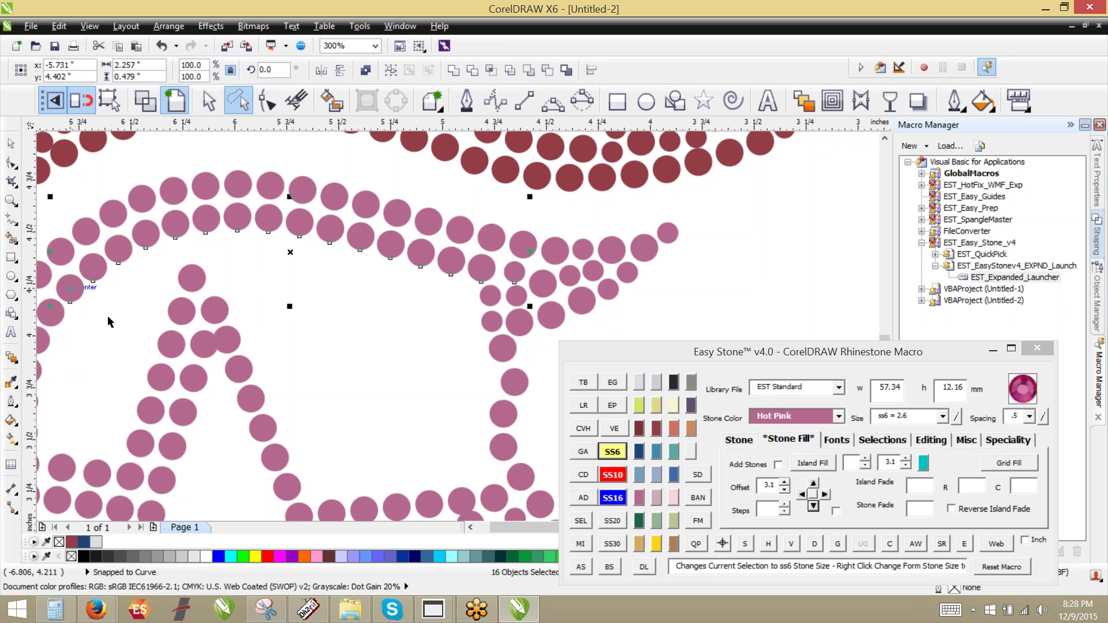
click(812, 545)
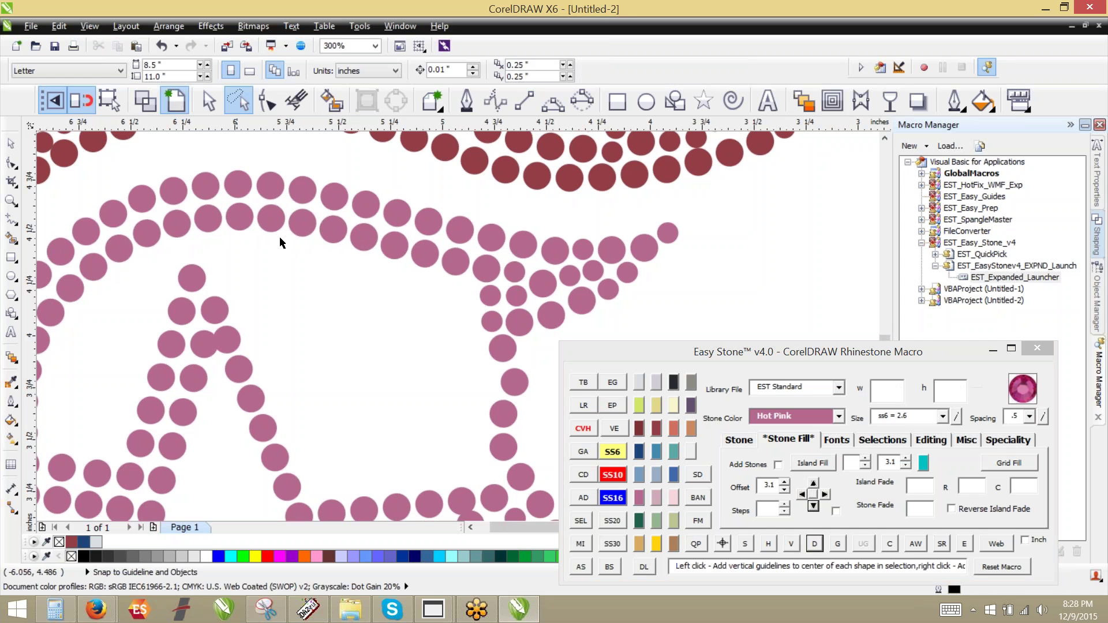
Duplicate an inner-row ss10 stone into the gap above the inverted V's peak and respace the four-stone column between the peak and outer row.
scroll(298, 247, down, 2)
scroll(305, 248, up, 4)
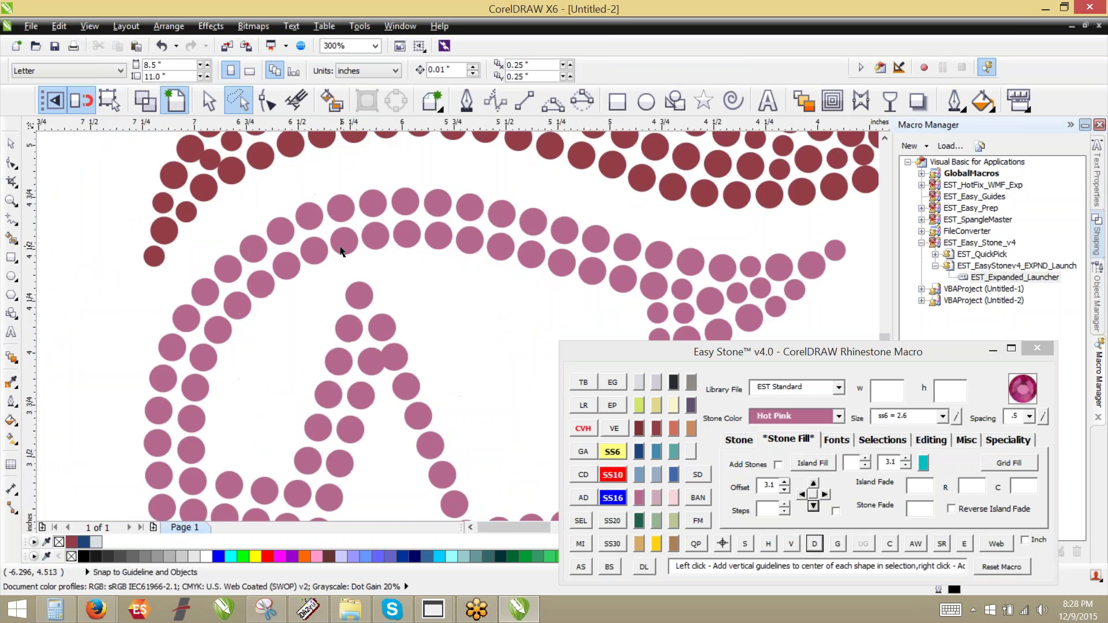
drag(309, 251, 326, 327)
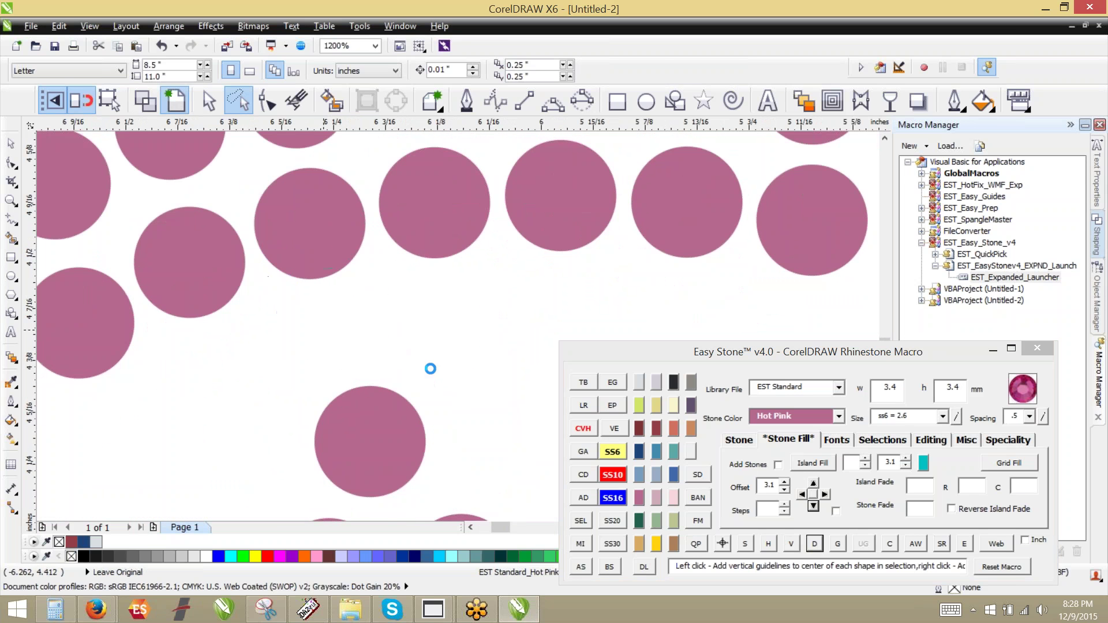
scroll(434, 384, down, 1)
click(402, 412)
shift+click(385, 359)
shift+click(374, 305)
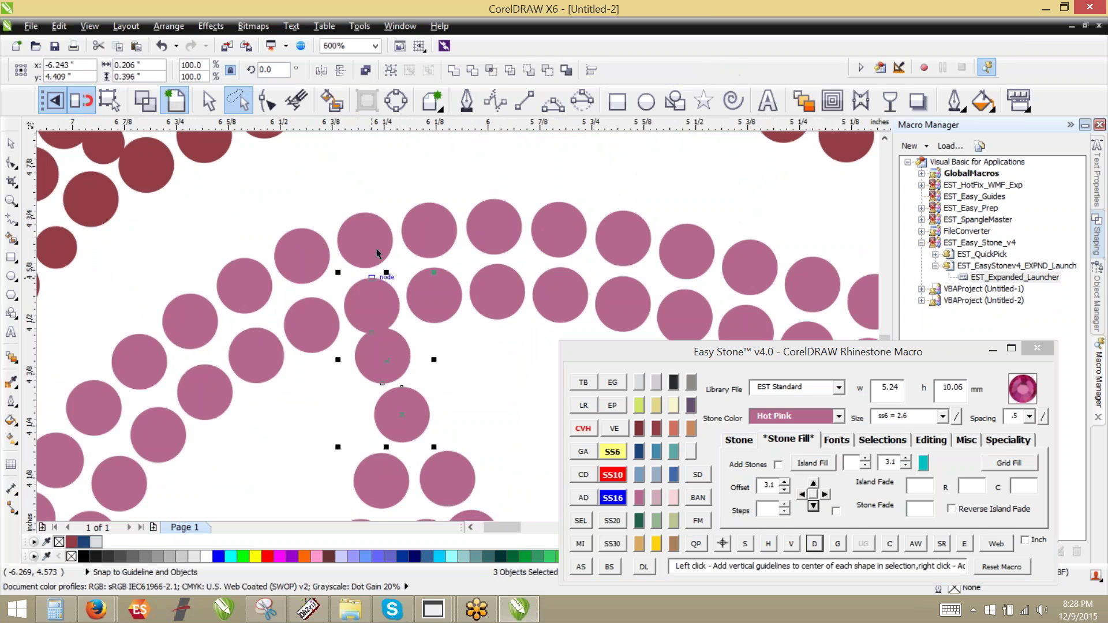
shift+click(376, 247)
right_click(814, 544)
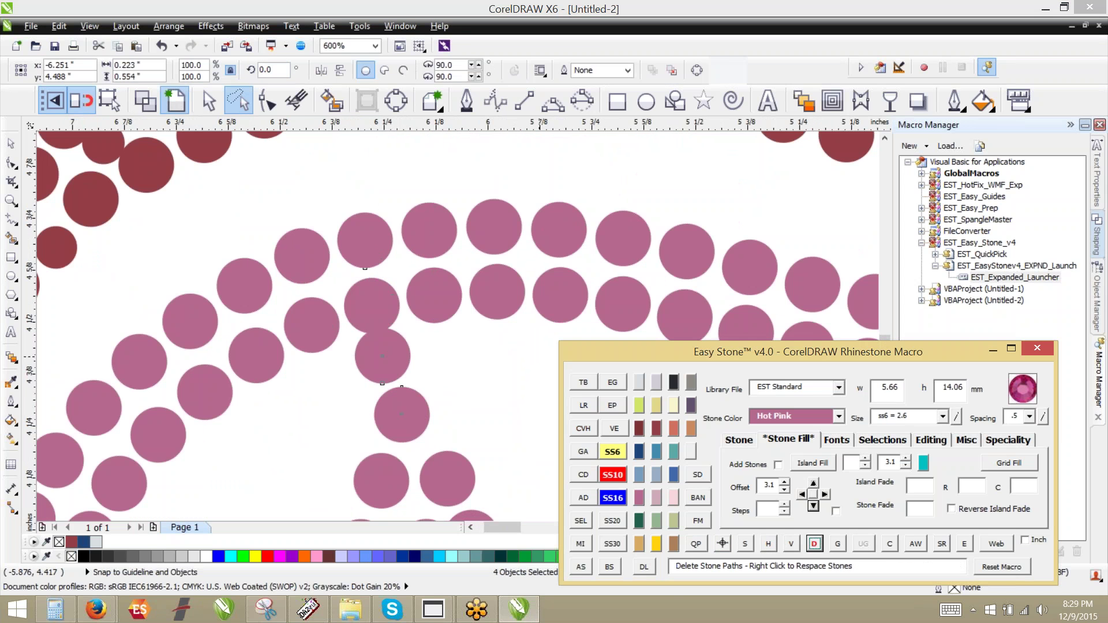
Nudge the peak stone of the inverted V slightly down and respace the four-stone column up to the outer row.
scroll(413, 421, up, 1)
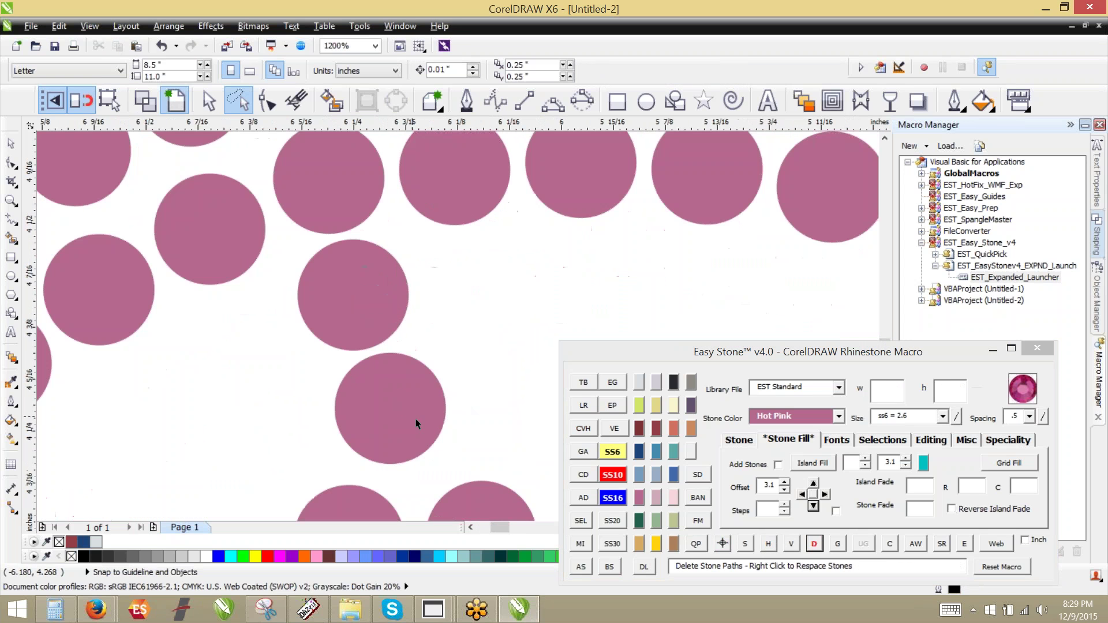
drag(416, 419, 422, 433)
scroll(483, 463, down, 1)
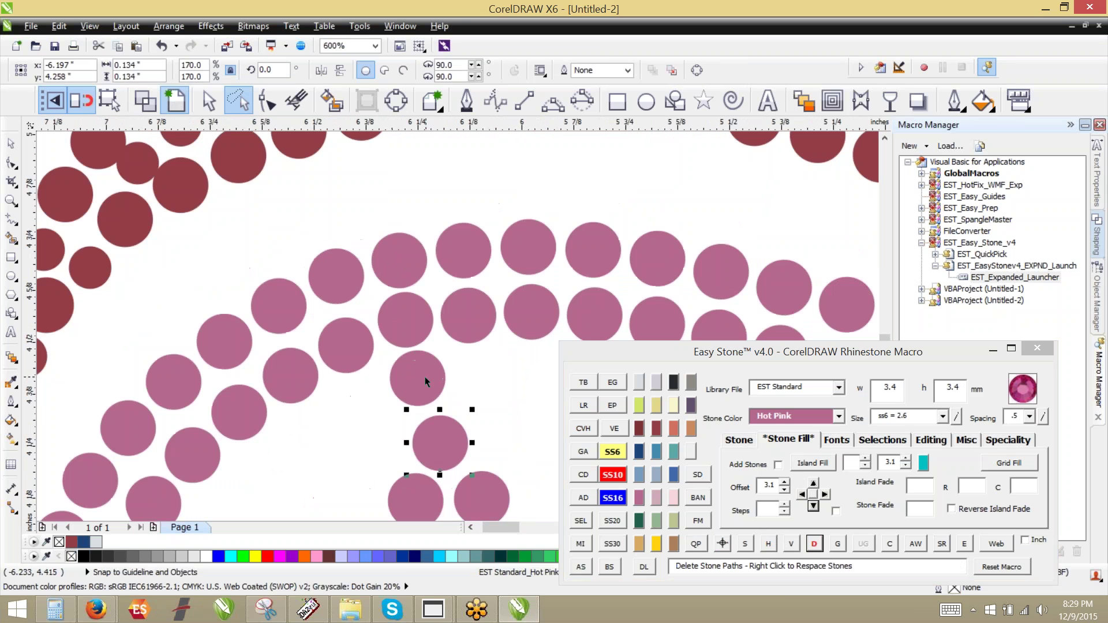
shift+click(424, 378)
shift+click(411, 321)
shift+click(407, 286)
click(815, 544)
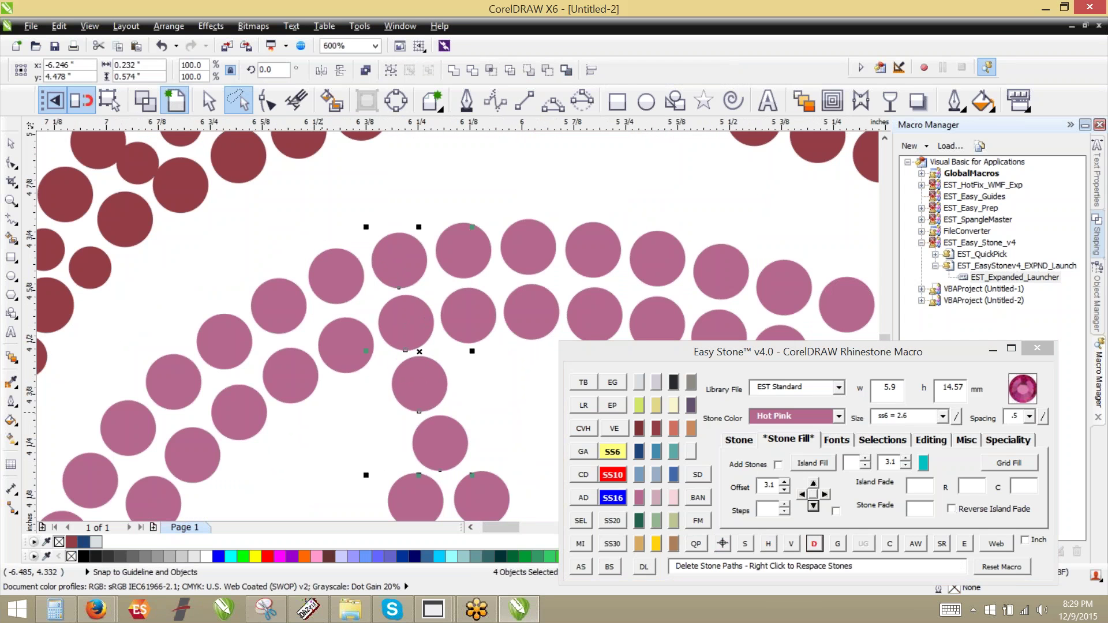
Duplicate an ss10 stone into the gap inside the helmet's lower-left corner, change it to ss6, and place a second ss6 copy beside it.
scroll(387, 306, down, 2)
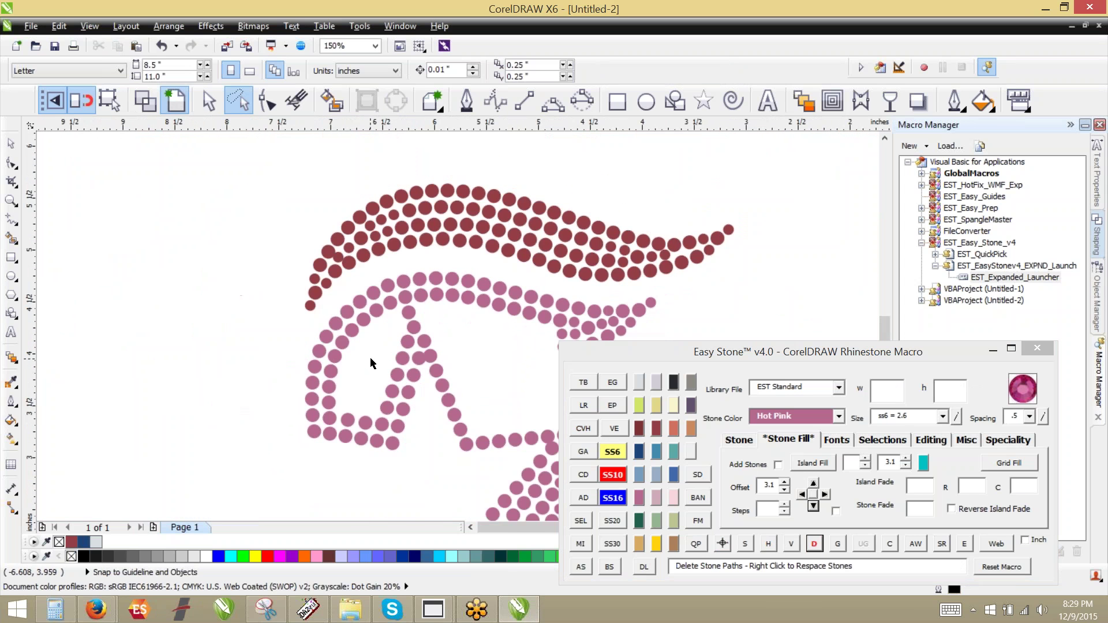
scroll(315, 331, down, 1)
scroll(428, 373, up, 1)
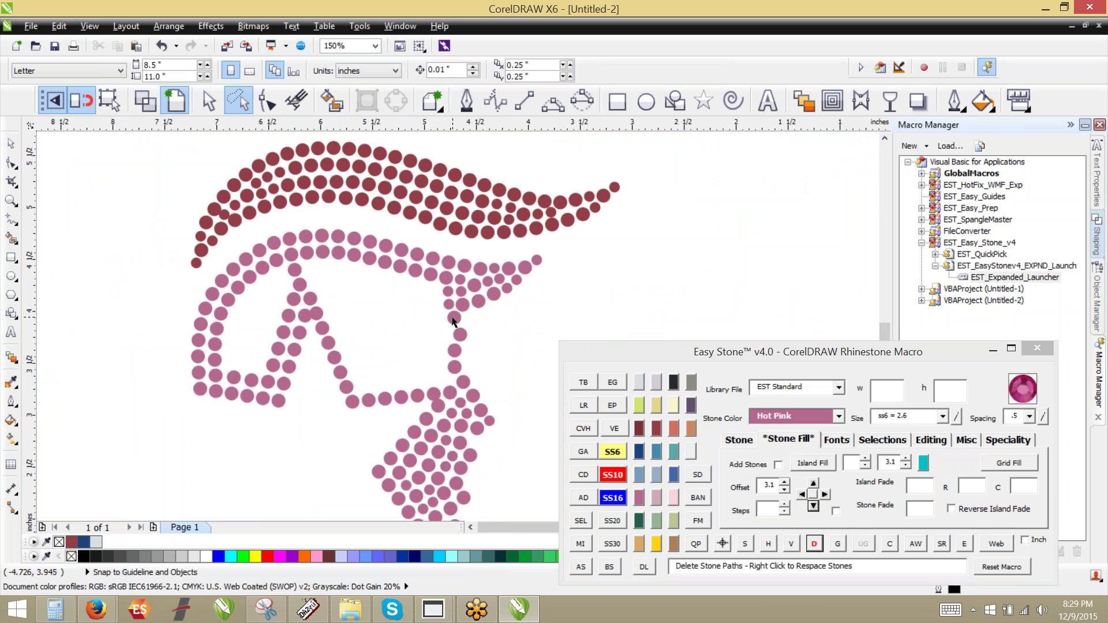
scroll(453, 321, down, 1)
scroll(351, 316, up, 1)
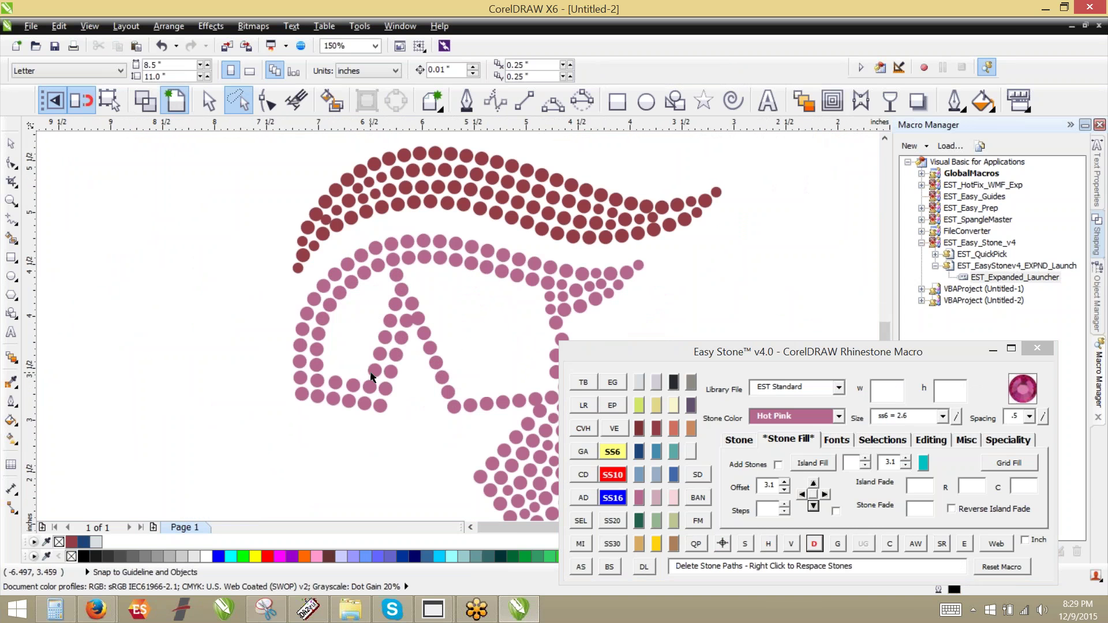
scroll(379, 375, up, 2)
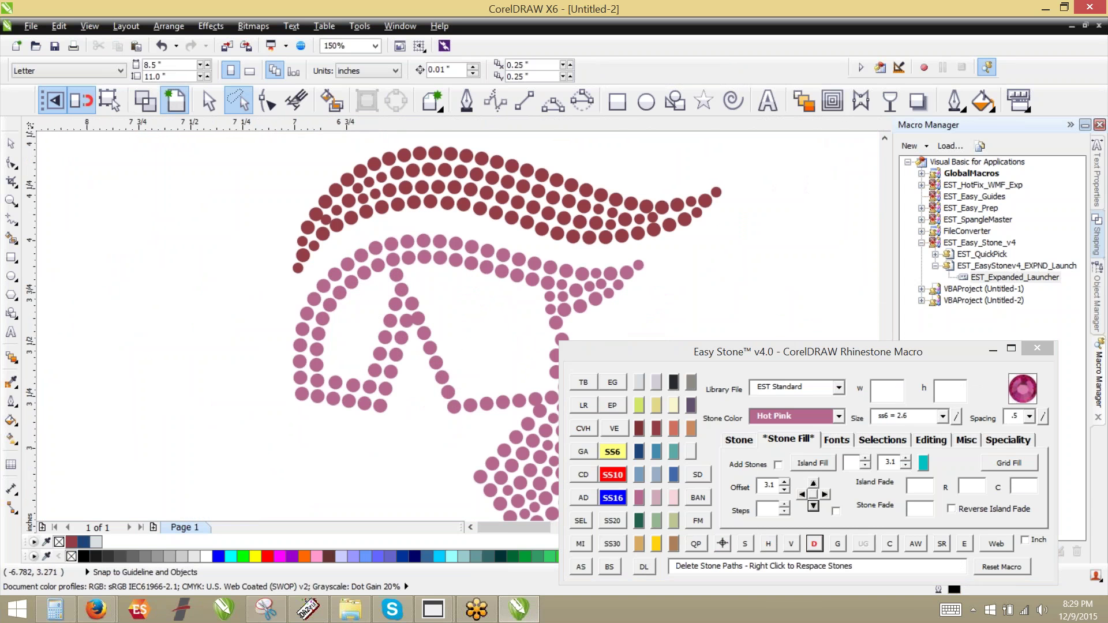
drag(387, 349, 296, 308)
scroll(321, 338, up, 1)
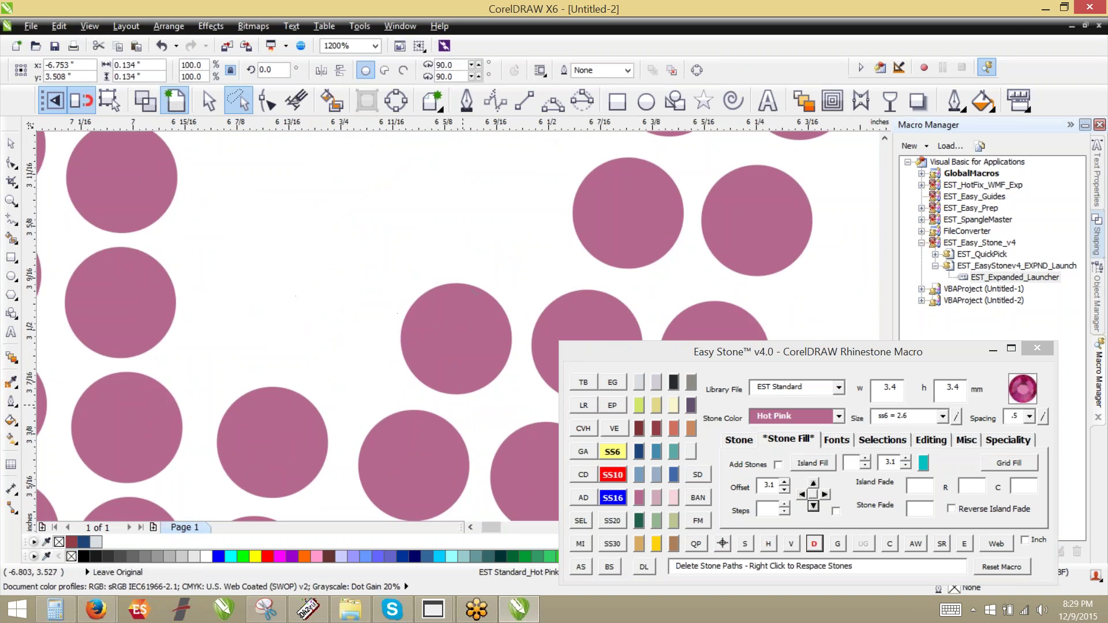
click(616, 454)
drag(364, 336, 362, 351)
drag(362, 351, 258, 336)
right_click(258, 336)
Place ss10 copies in the row above the two ss6 stones and fill the gap between them with an ss6 copy.
click(428, 364)
drag(428, 363, 224, 235)
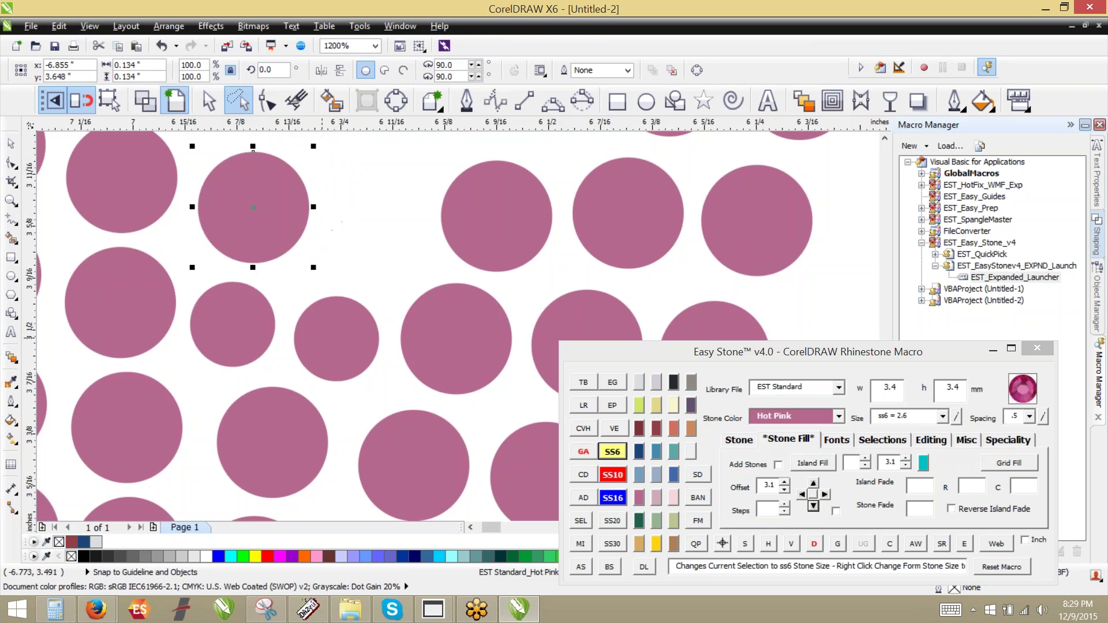
right_click(356, 252)
drag(321, 337, 359, 234)
scroll(369, 473, down, 1)
scroll(384, 290, up, 1)
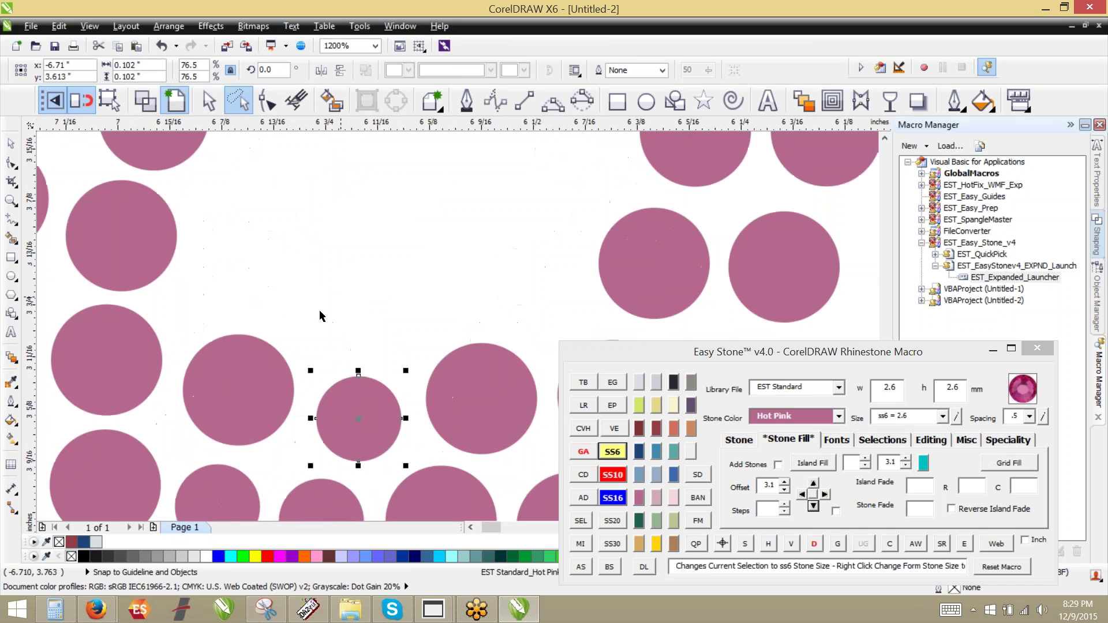
Complete the next row up with ss10 copies, including one in its middle gap above the ss6 stone.
drag(246, 384, 395, 296)
key(space)
key(space)
key(space)
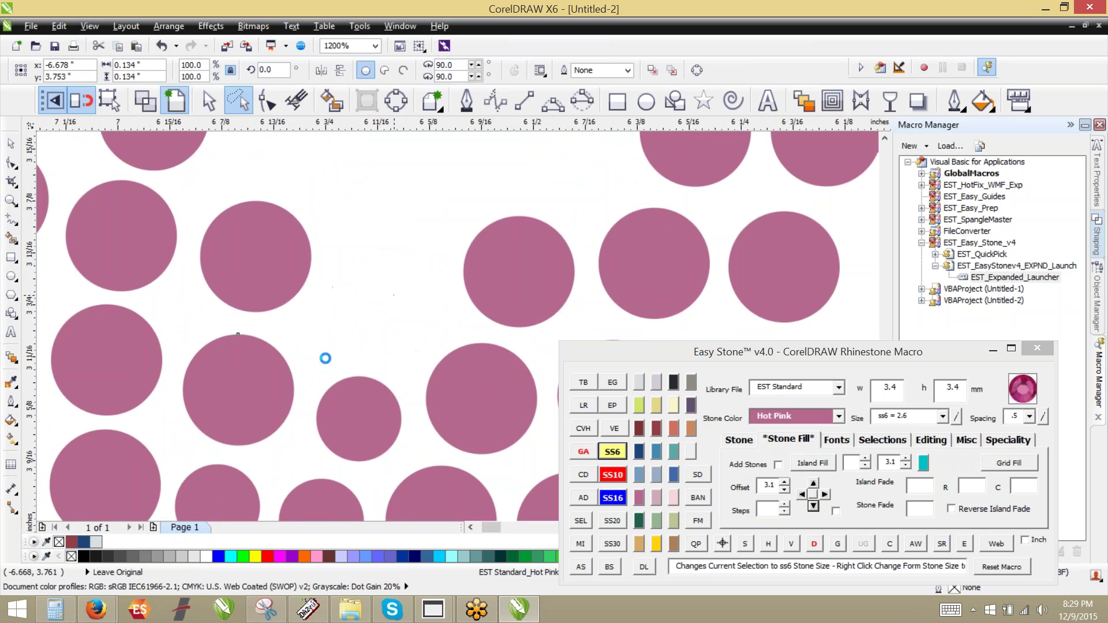
scroll(323, 465, down, 2)
scroll(330, 354, up, 2)
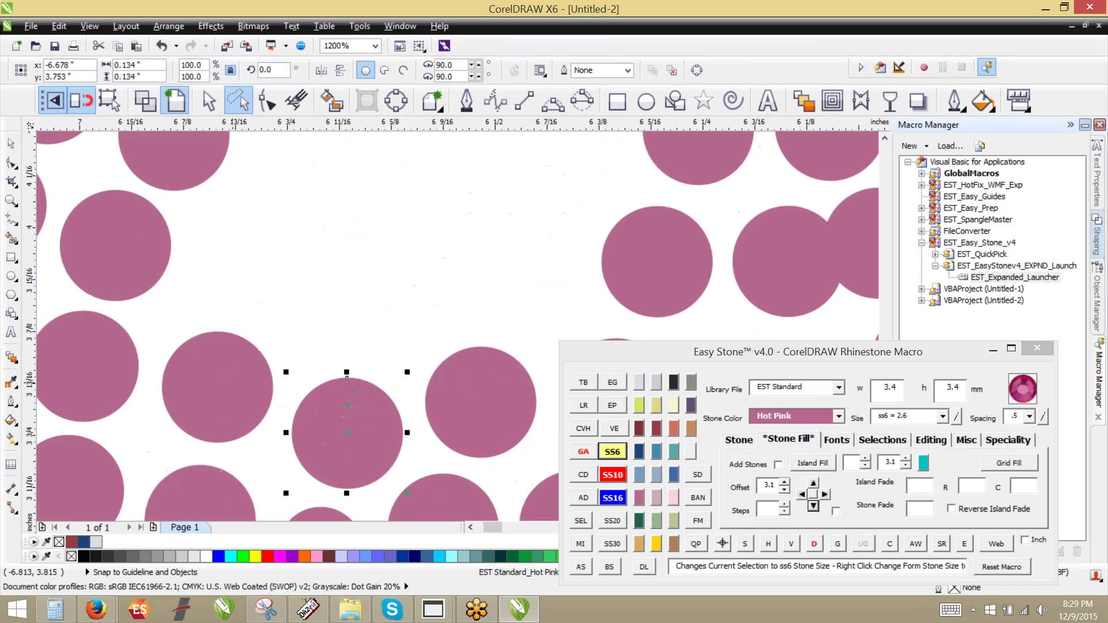
Fill the following row with ss10 copies and place another ss10 above it, beside the helmet's inner left row.
drag(348, 417, 391, 303)
key(space)
key(space)
scroll(380, 424, down, 1)
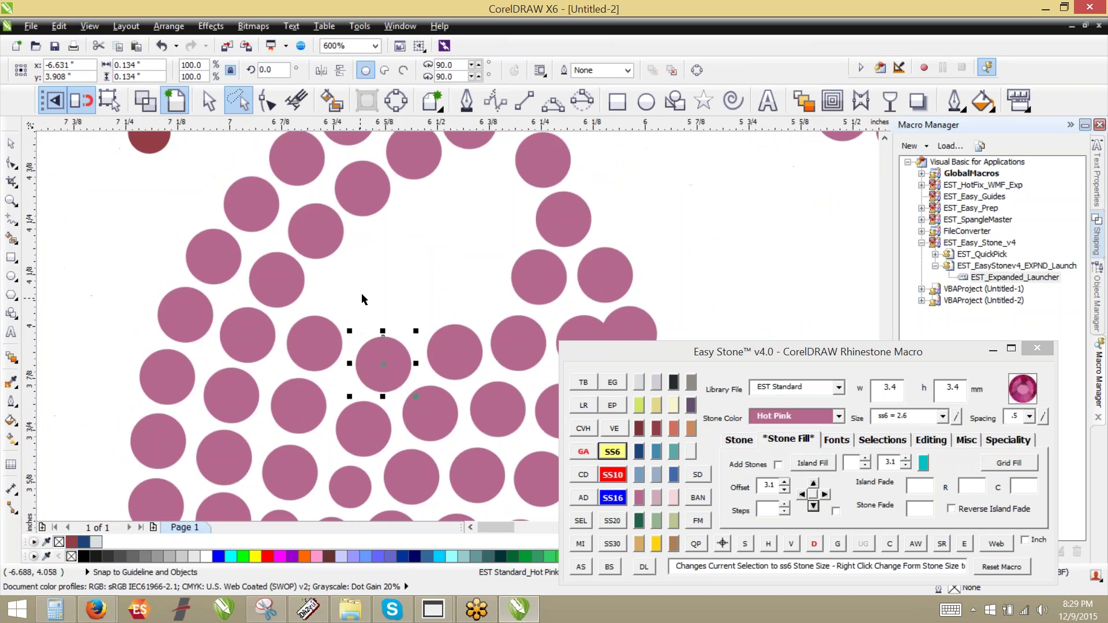
scroll(362, 293, up, 1)
right_click(328, 290)
drag(262, 399, 336, 296)
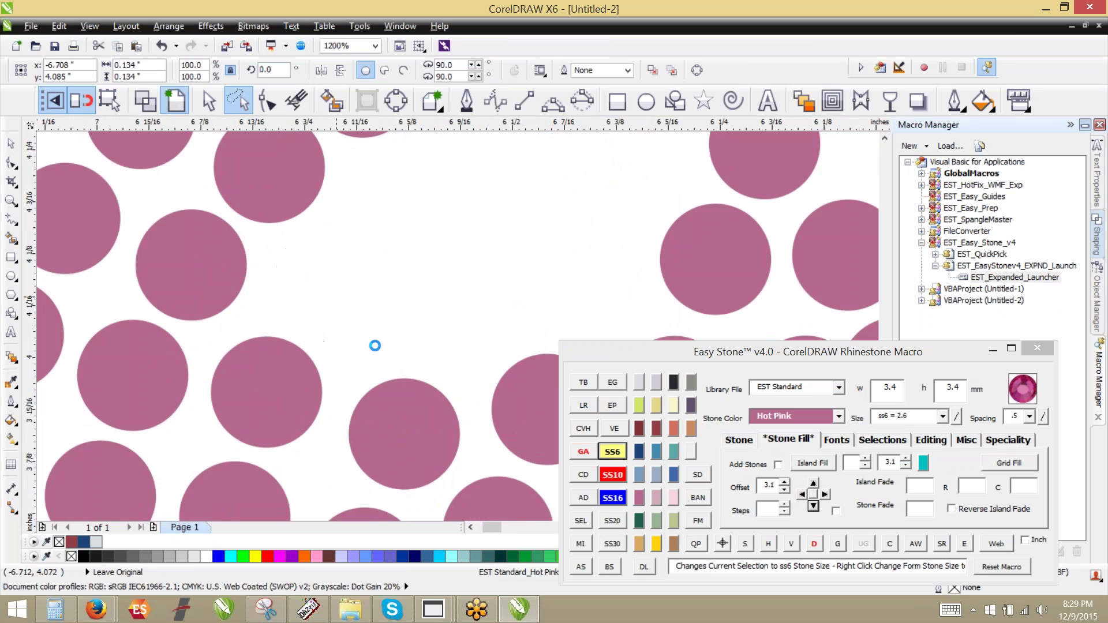
scroll(434, 330, down, 1)
scroll(379, 461, down, 1)
scroll(504, 270, up, 1)
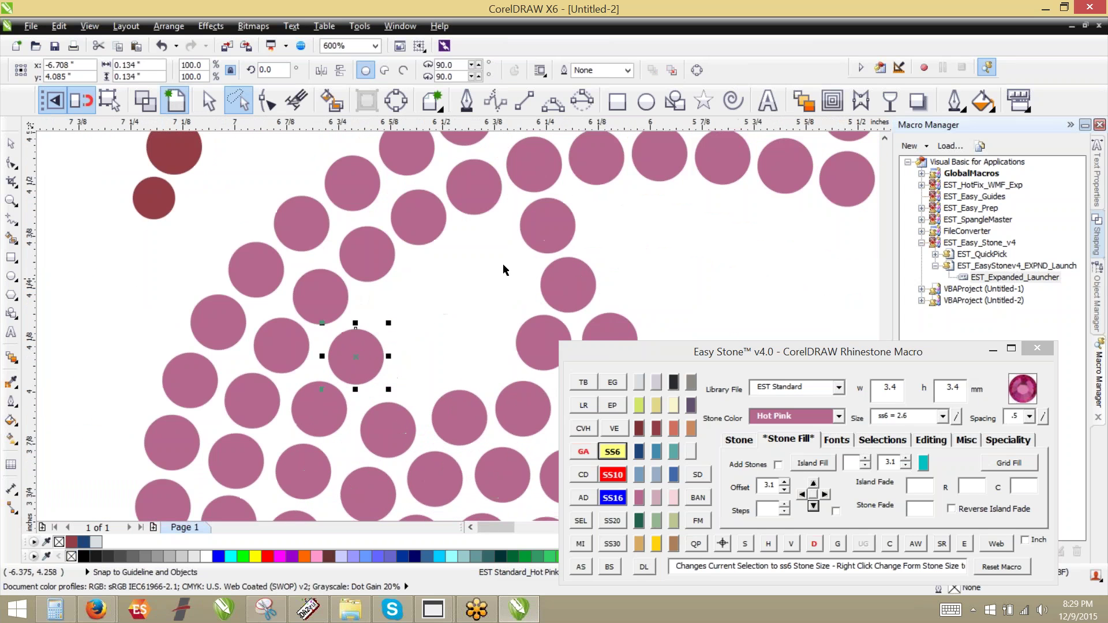
Place two ss6 stones and an ss10 copy in the space beneath the upper-left curve of the arch.
scroll(547, 223, up, 1)
drag(528, 233, 451, 285)
right_click(452, 359)
right_click(456, 286)
drag(532, 238, 324, 339)
right_click(324, 339)
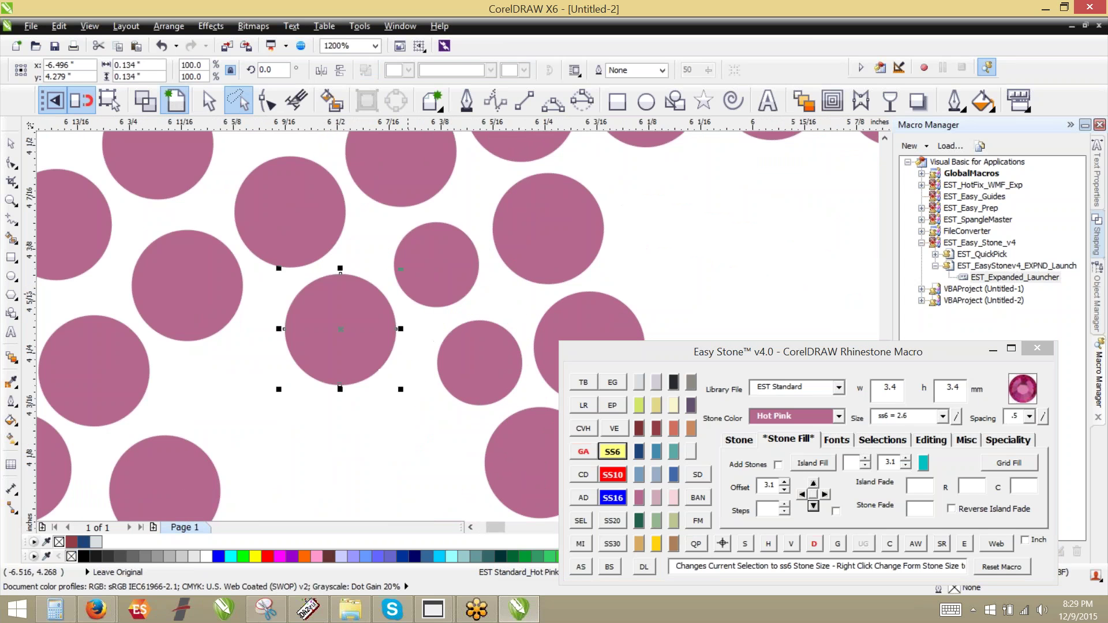
Fill the remaining space below the upper-left curve with three ss6 copies and one ss10 copy.
drag(422, 274, 226, 405)
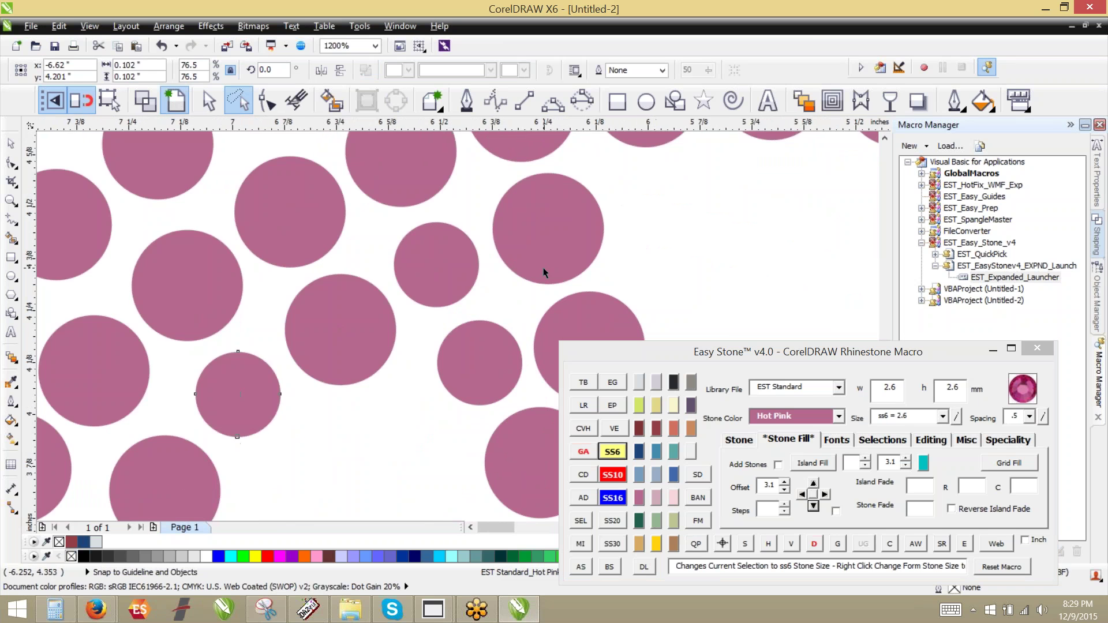
scroll(543, 268, down, 2)
scroll(511, 346, up, 2)
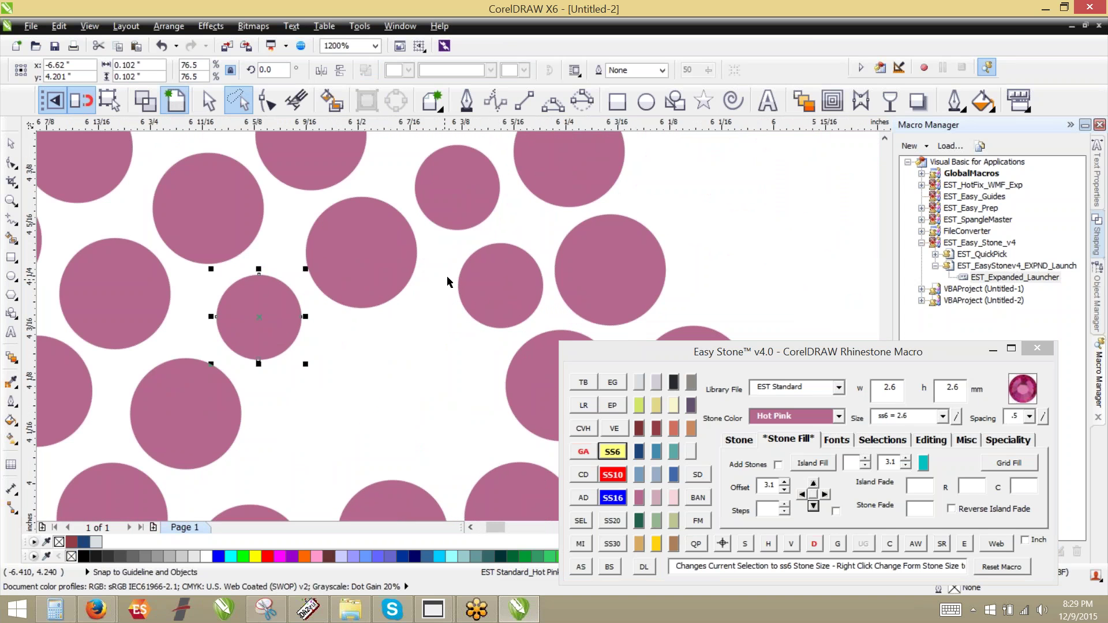
drag(534, 387, 403, 404)
drag(490, 301, 282, 495)
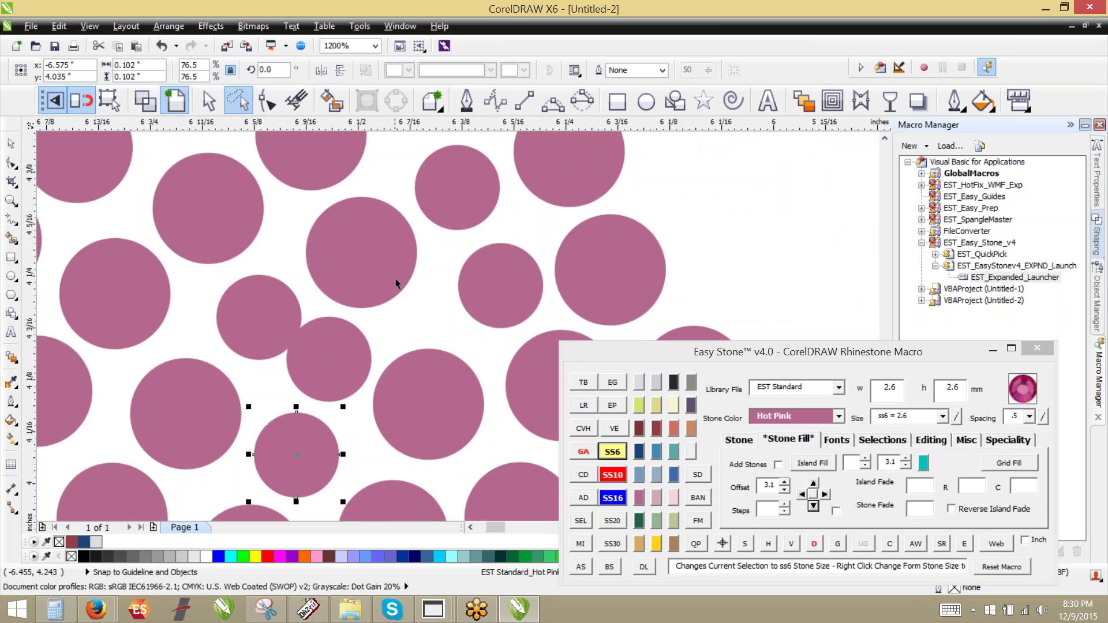
Nudge the leftmost new ss6 stone and the two nearby ss10 stones to even out the gaps around them.
scroll(396, 279, down, 1)
scroll(344, 320, up, 1)
click(306, 289)
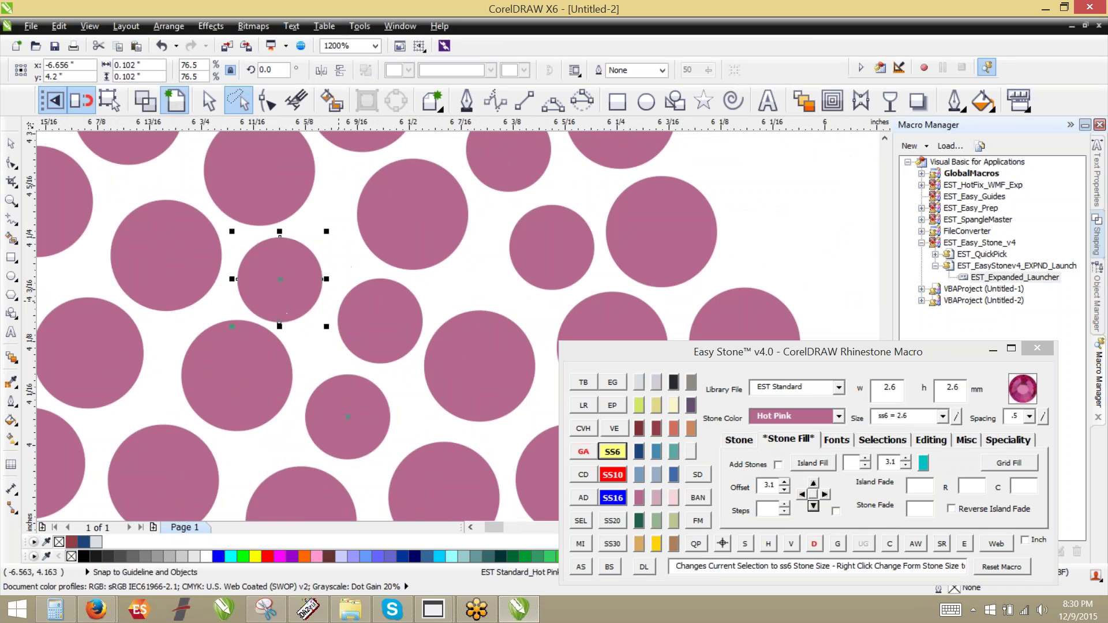
drag(297, 279, 310, 281)
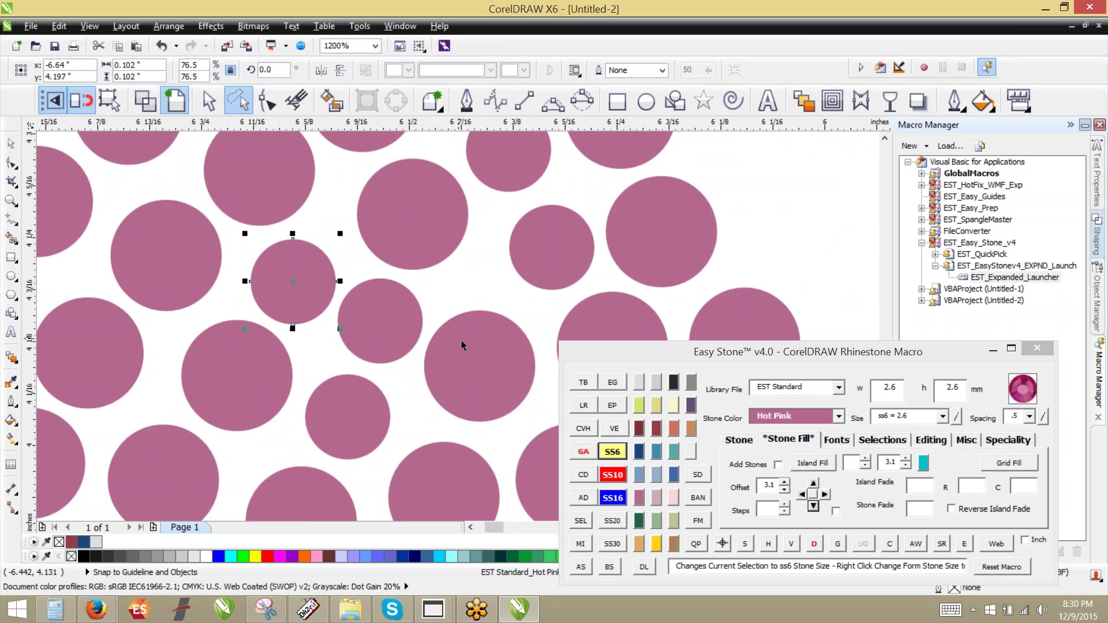
drag(462, 341, 468, 336)
drag(404, 209, 405, 212)
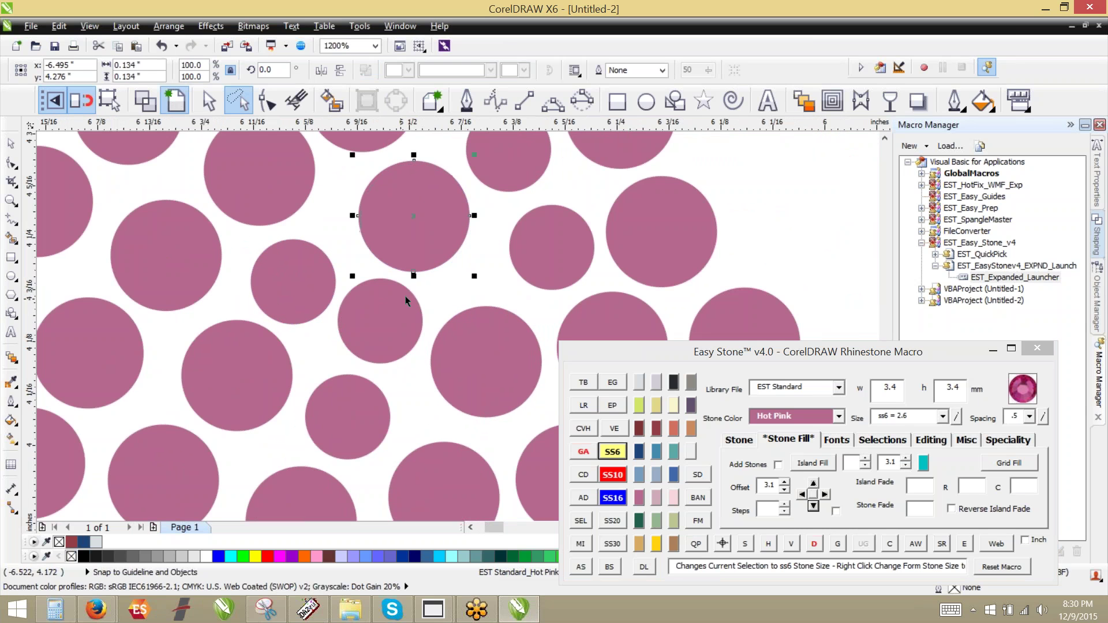
Nudge the middle ss6 stone down and left, change the ss10 stone above it to ss6, and move that stone down.
scroll(414, 314, down, 1)
scroll(447, 309, up, 2)
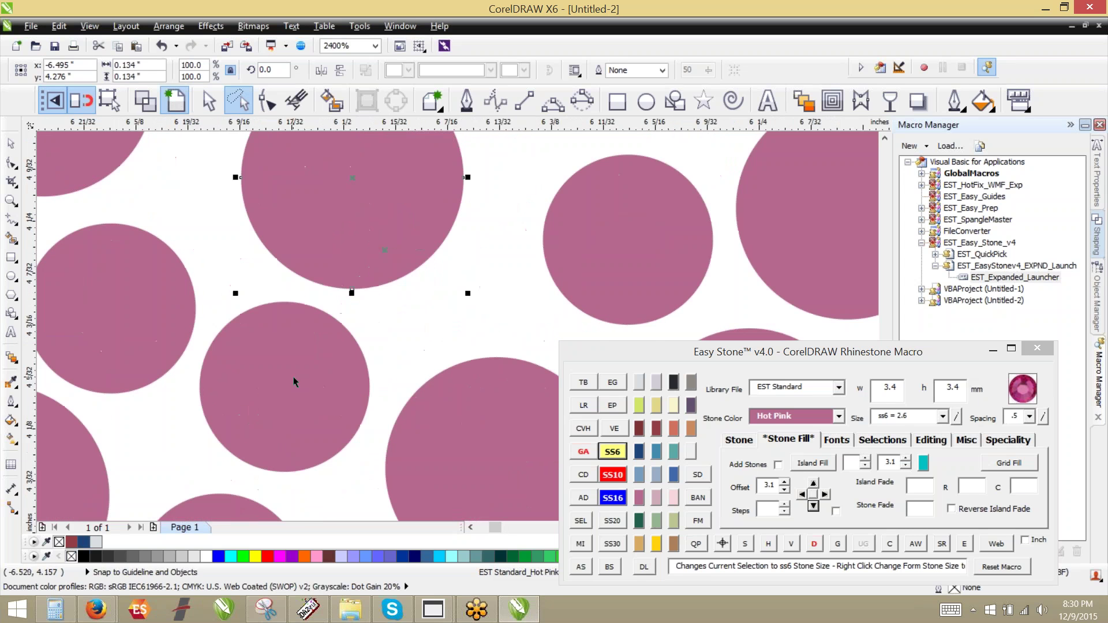
drag(292, 379, 288, 385)
click(385, 249)
click(613, 452)
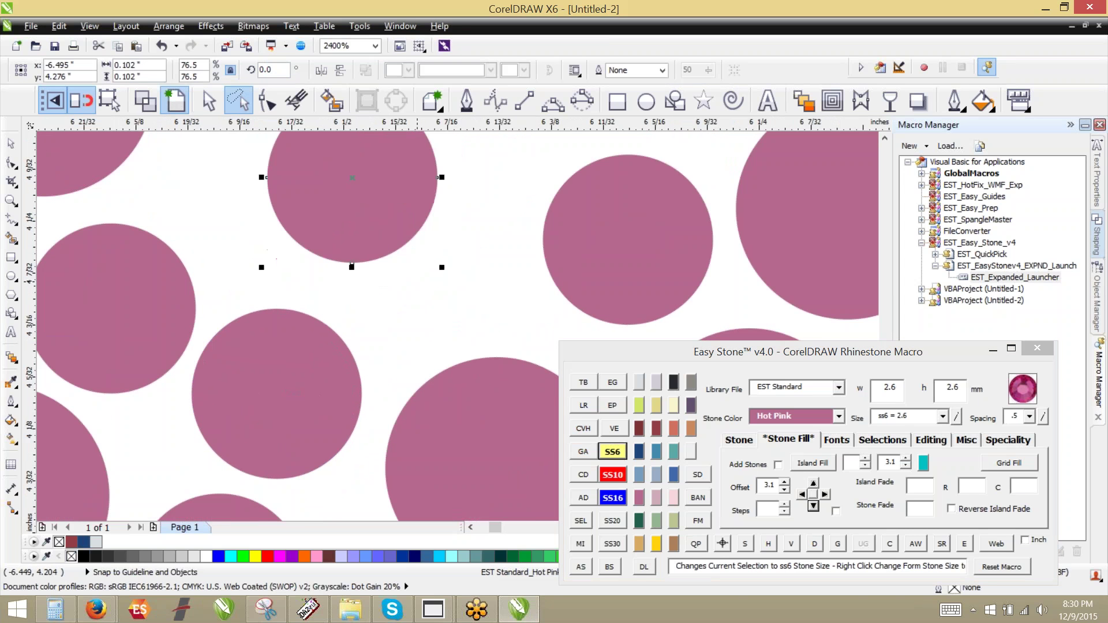
drag(388, 237, 384, 270)
Shift the inner-row ss10 stone up and left, enlarge the upper ss6 stone to ss10, and nudge the stones beneath it down.
scroll(509, 370, down, 1)
mouse_move(287, 234)
mouse_down()
mouse_move(269, 219)
mouse_move(277, 225)
mouse_up()
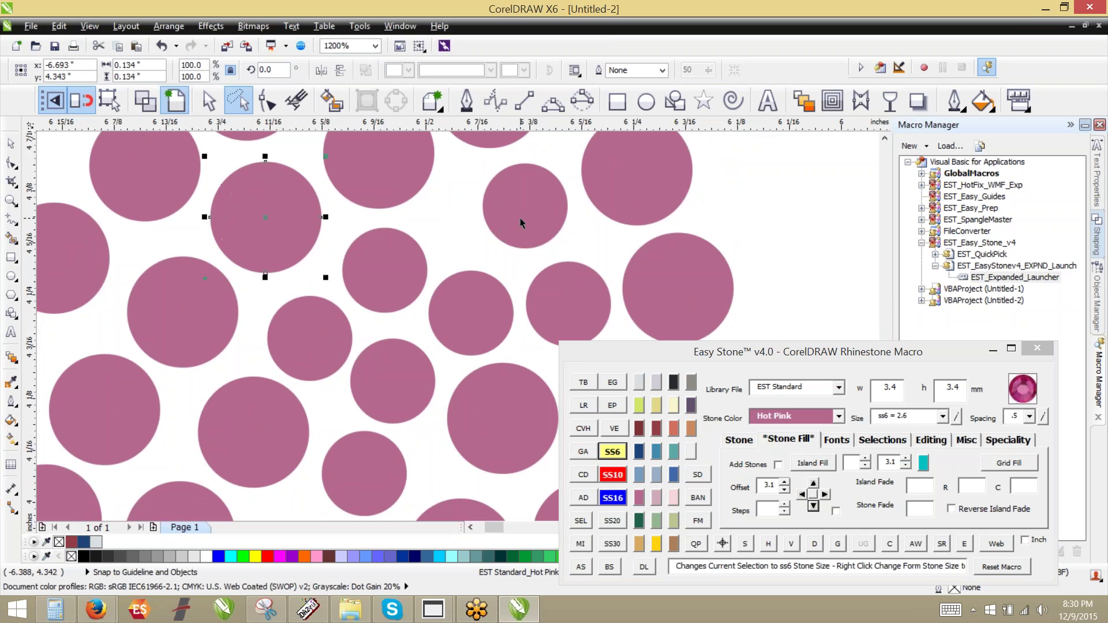
drag(520, 218, 495, 226)
click(624, 479)
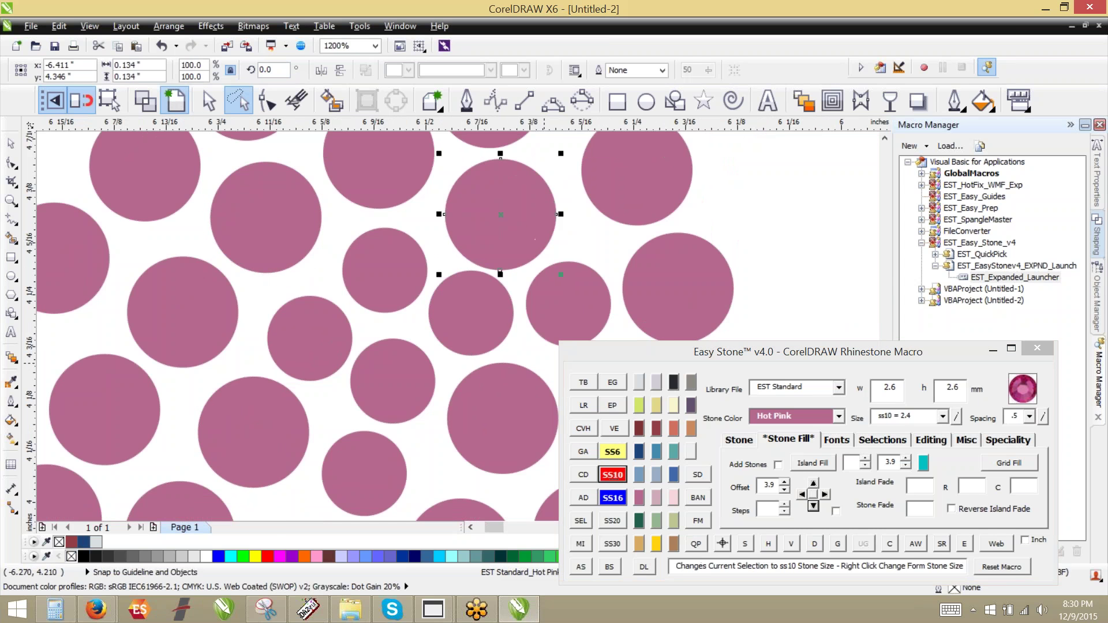
drag(483, 334, 480, 338)
drag(486, 383, 485, 395)
Respace the four stones from the ss6 beside the inverted V up to the outer row of the arch.
scroll(486, 394, down, 1)
scroll(503, 294, up, 1)
click(504, 295)
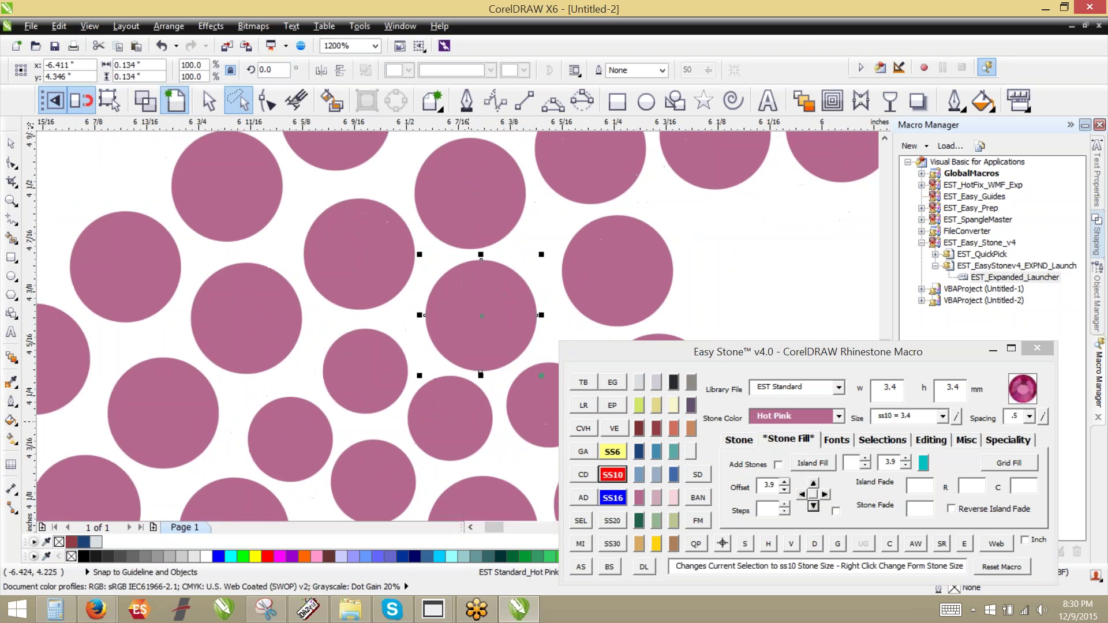
scroll(473, 435, down, 1)
click(503, 420)
shift+click(483, 369)
shift+click(472, 320)
shift+click(463, 254)
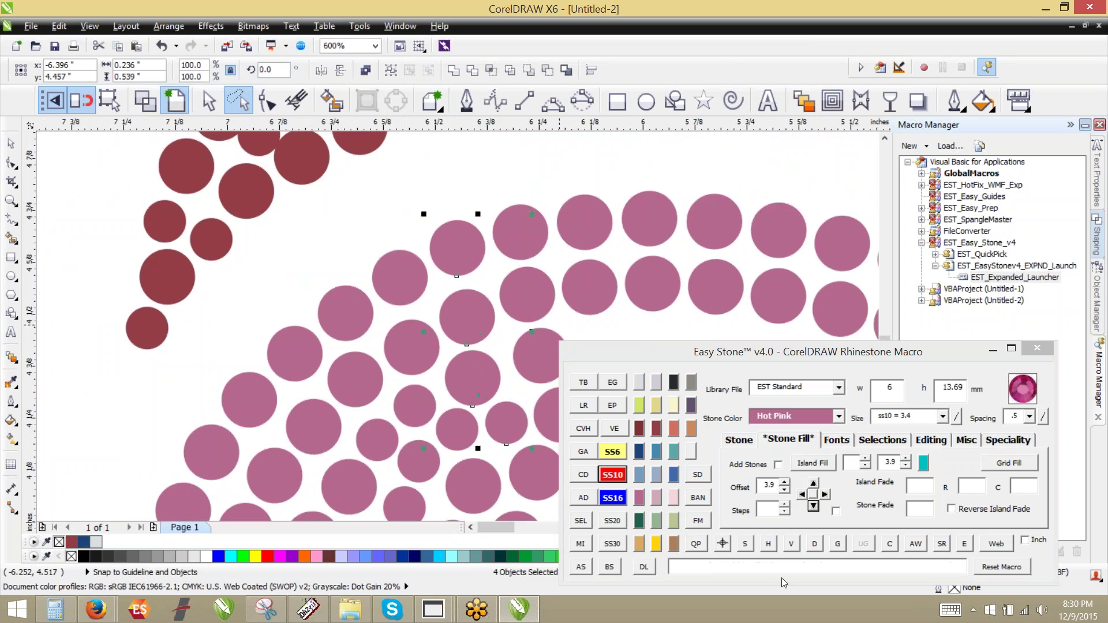
click(819, 546)
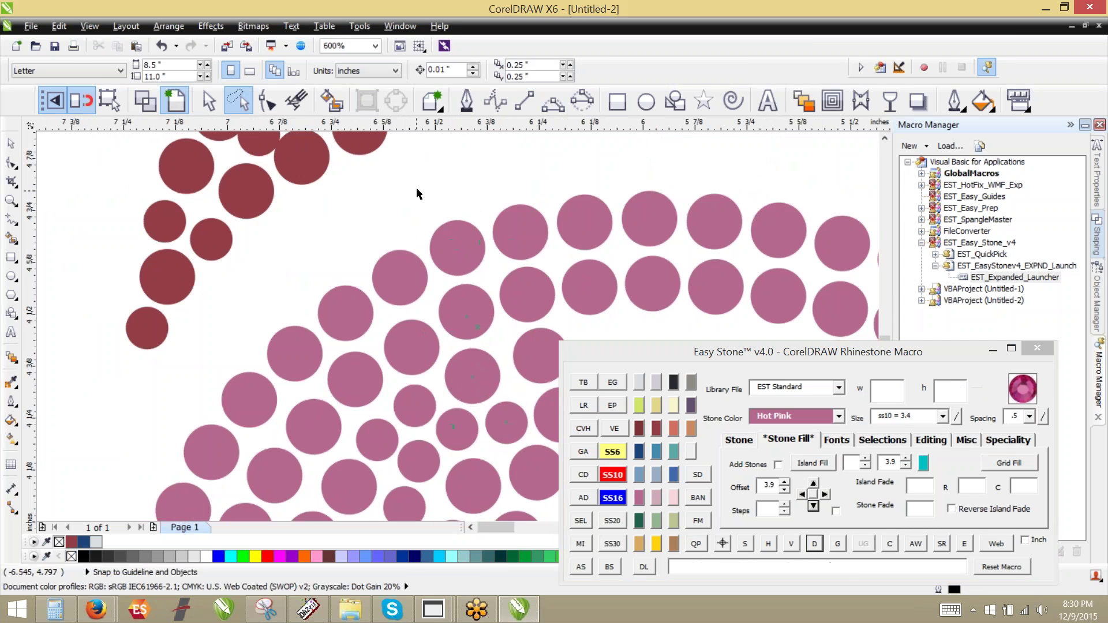
Nudge the enlarged ss10 stone up and right and move the top stone of the inverted V slightly left.
scroll(480, 265, down, 1)
scroll(416, 314, up, 2)
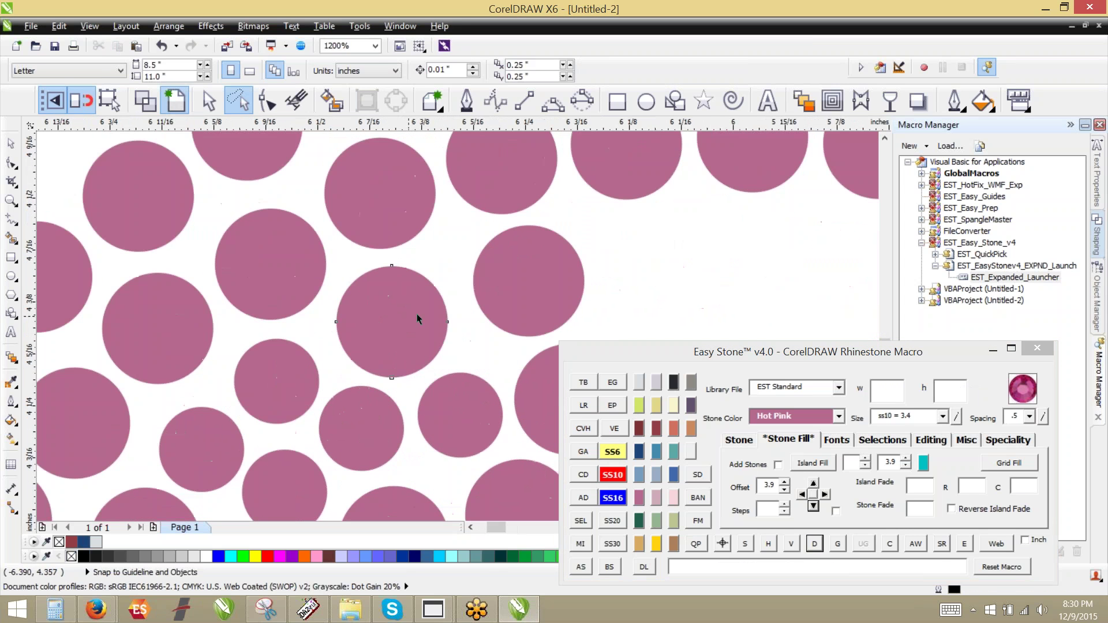
click(423, 311)
drag(423, 312, 411, 293)
drag(531, 277, 521, 277)
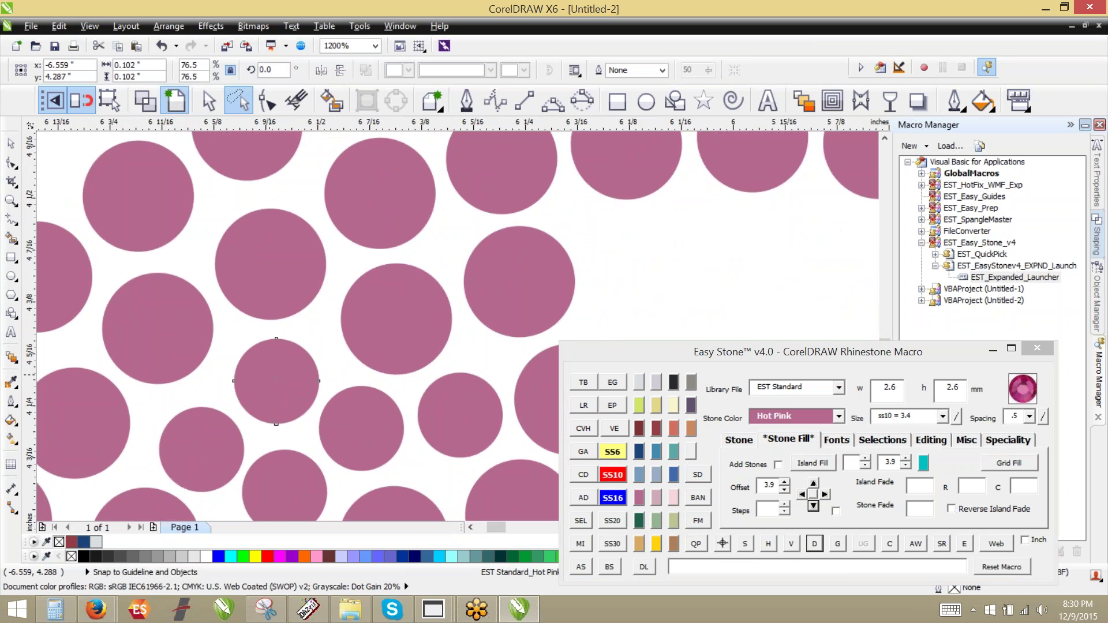
click(271, 387)
scroll(364, 254, down, 2)
click(501, 290)
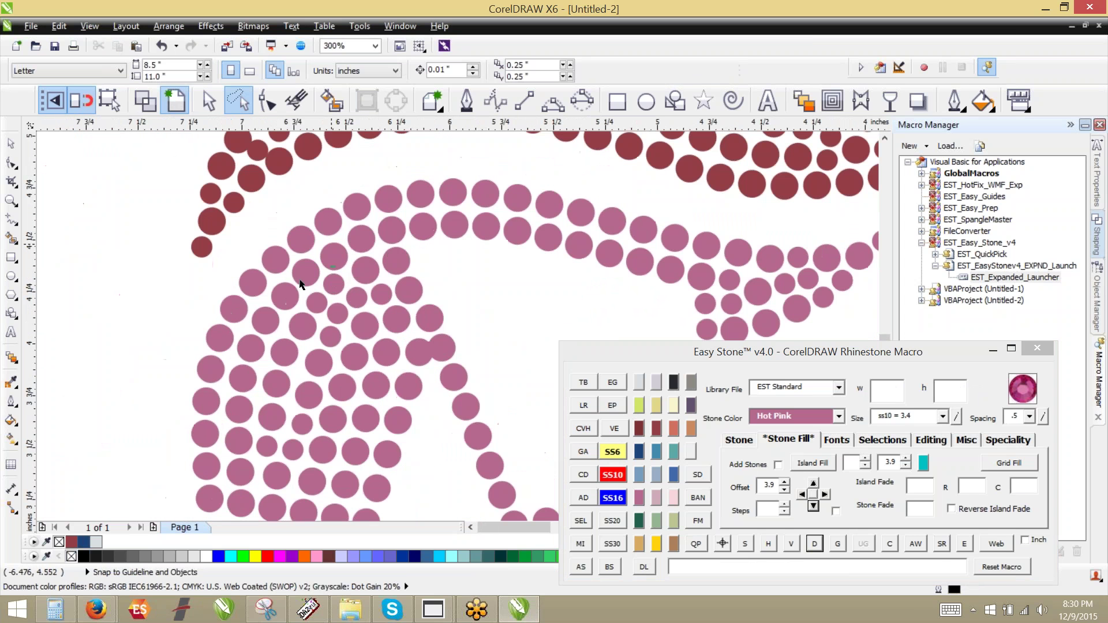
Place four ss10 copies upward along the inside of the visor opening's right edge, starting above its lower-right corner.
scroll(279, 267, down, 1)
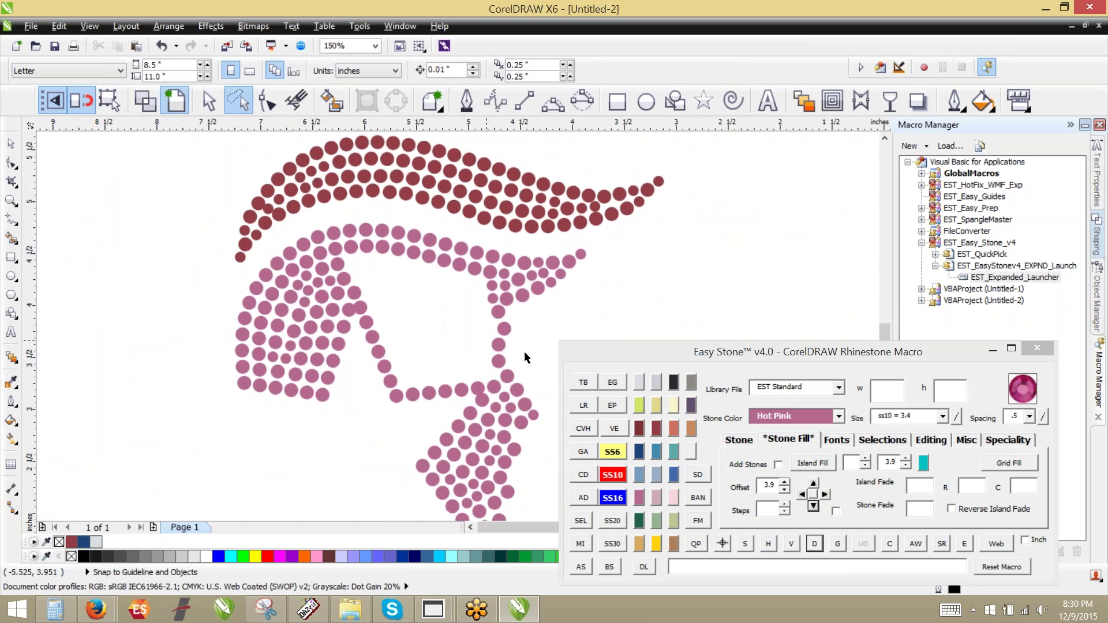
scroll(521, 358, up, 2)
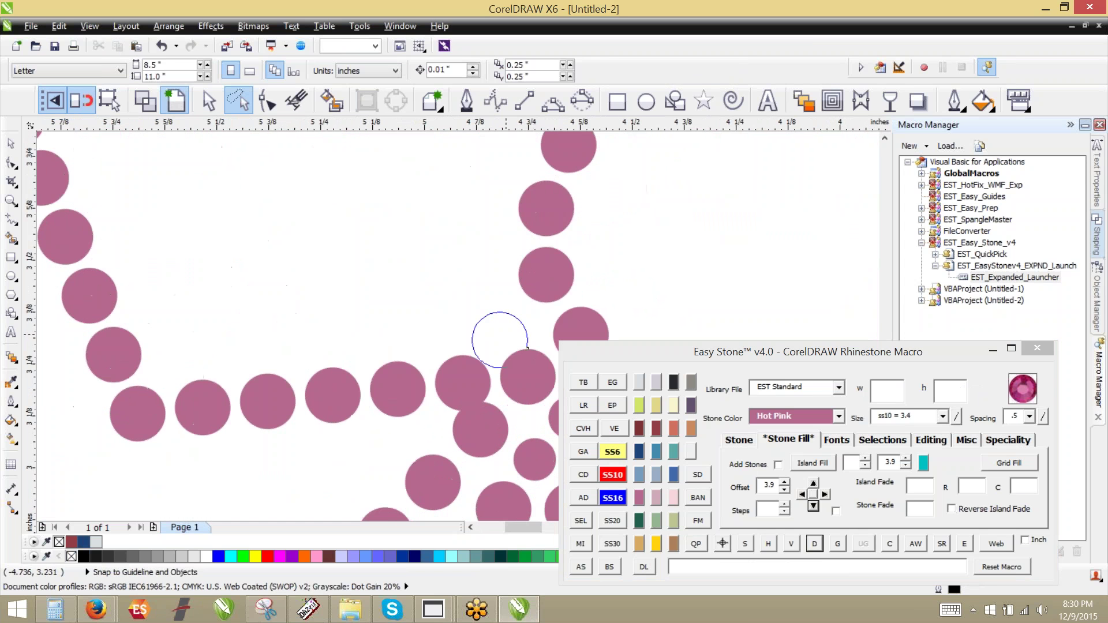
click(500, 321)
click(489, 257)
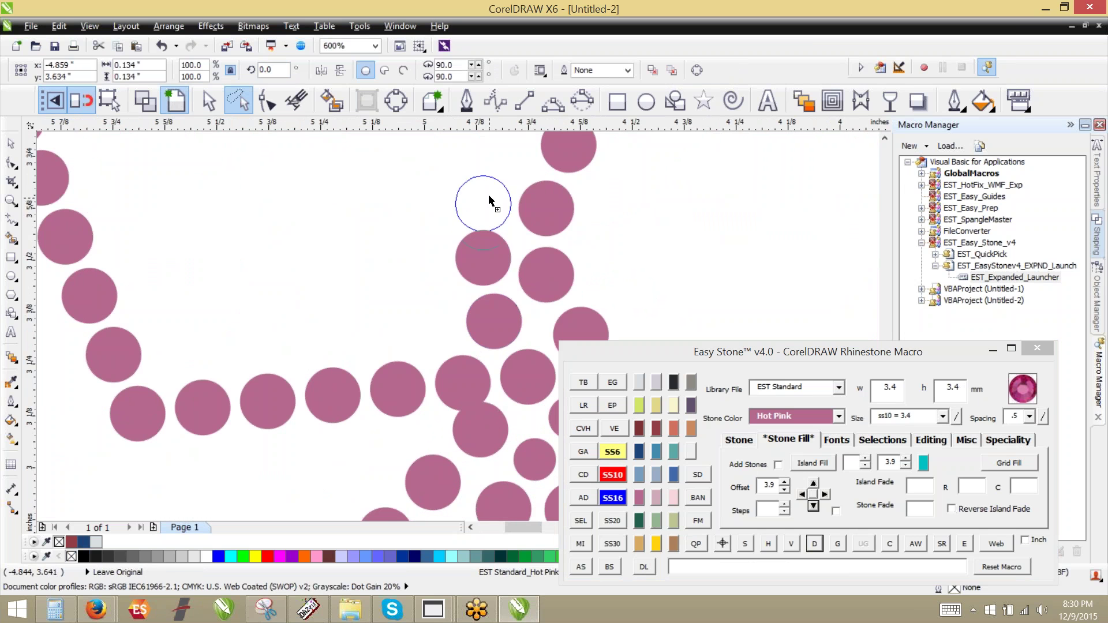
click(488, 193)
scroll(452, 369, down, 1)
scroll(467, 348, up, 1)
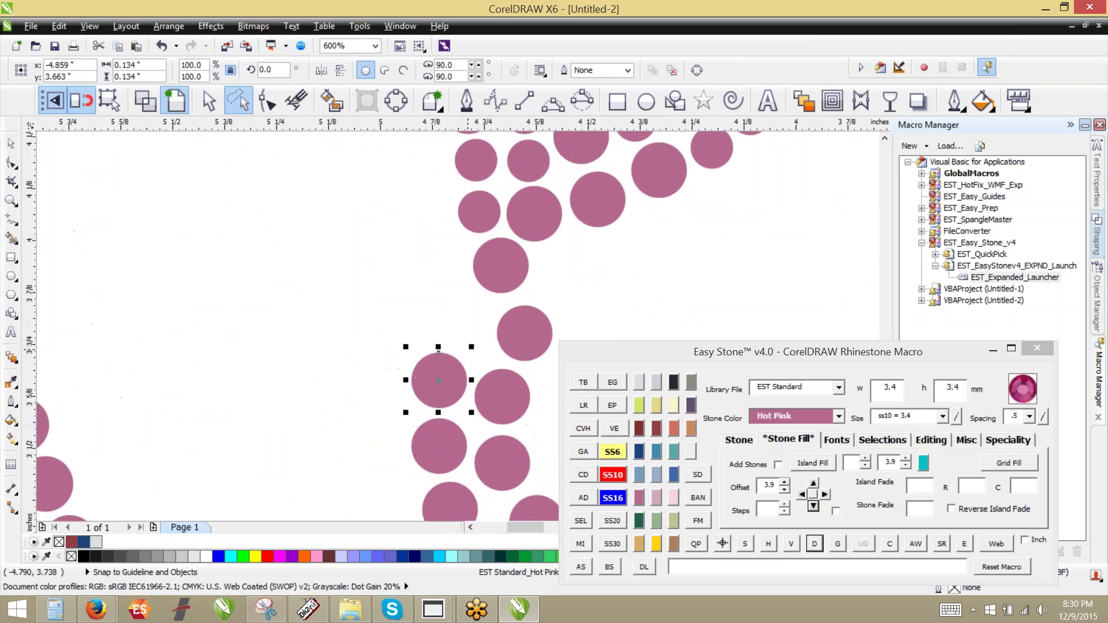
scroll(468, 350, up, 1)
drag(421, 402, 463, 279)
right_click(463, 279)
scroll(397, 197, down, 1)
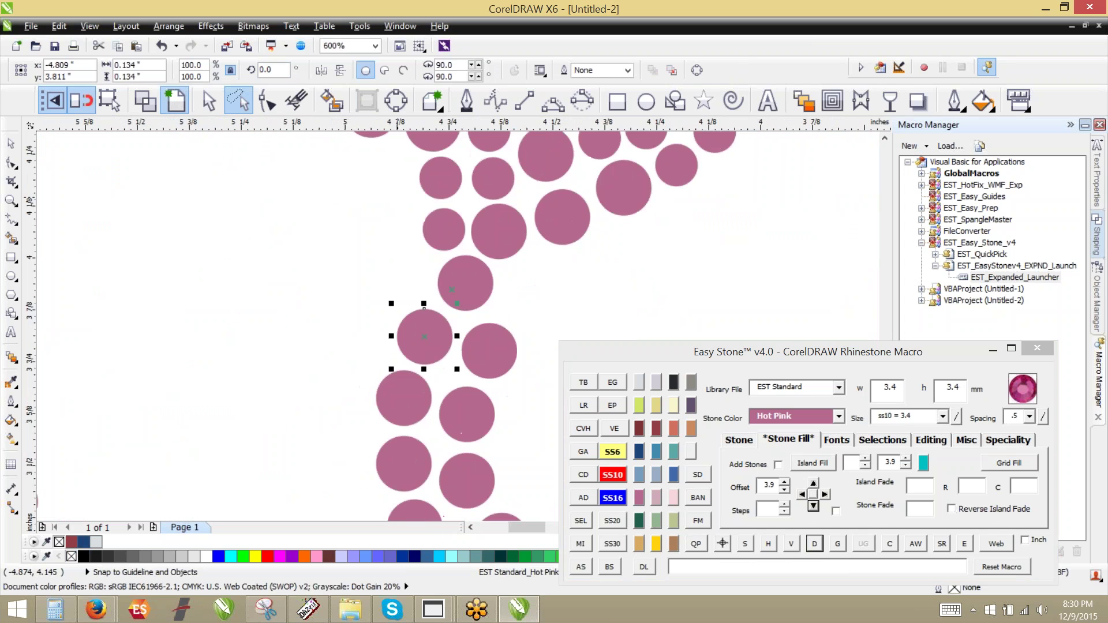
Extend the new inner column with two more ss10 copies and an ss6 copy just below the arch.
scroll(443, 314, up, 1)
drag(407, 340, 378, 211)
scroll(389, 371, down, 1)
click(358, 233)
scroll(368, 235, up, 1)
drag(480, 290, 376, 255)
right_click(376, 255)
scroll(314, 270, down, 1)
click(310, 294)
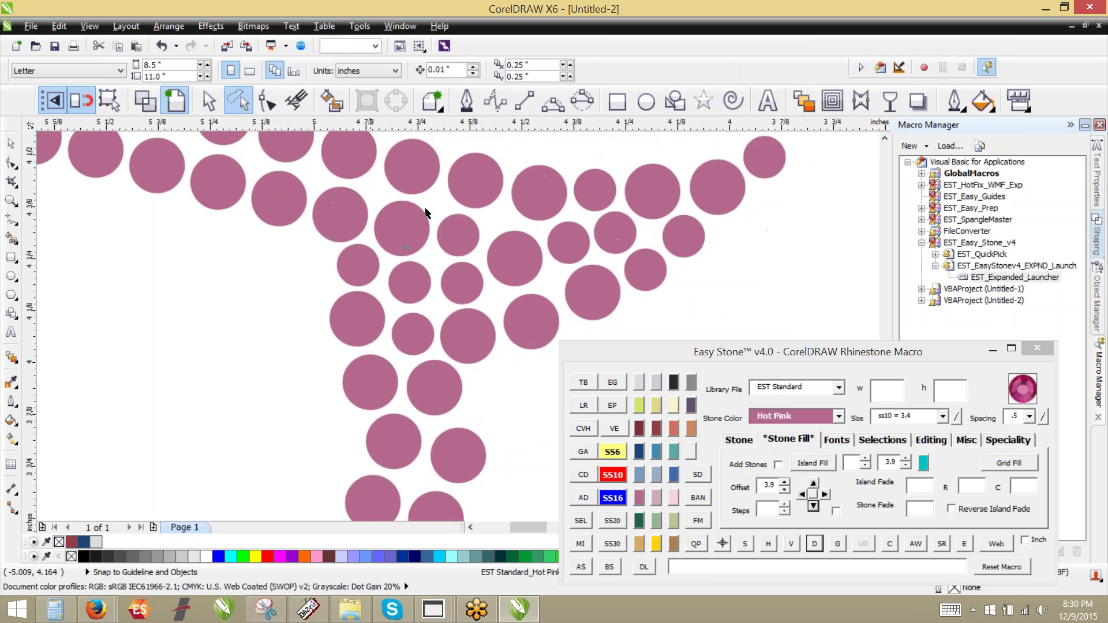
Respace the ten-stone column from the outer row of the arch down to the visor opening's lower-right corner.
scroll(443, 198, down, 1)
click(401, 169)
shift+click(394, 205)
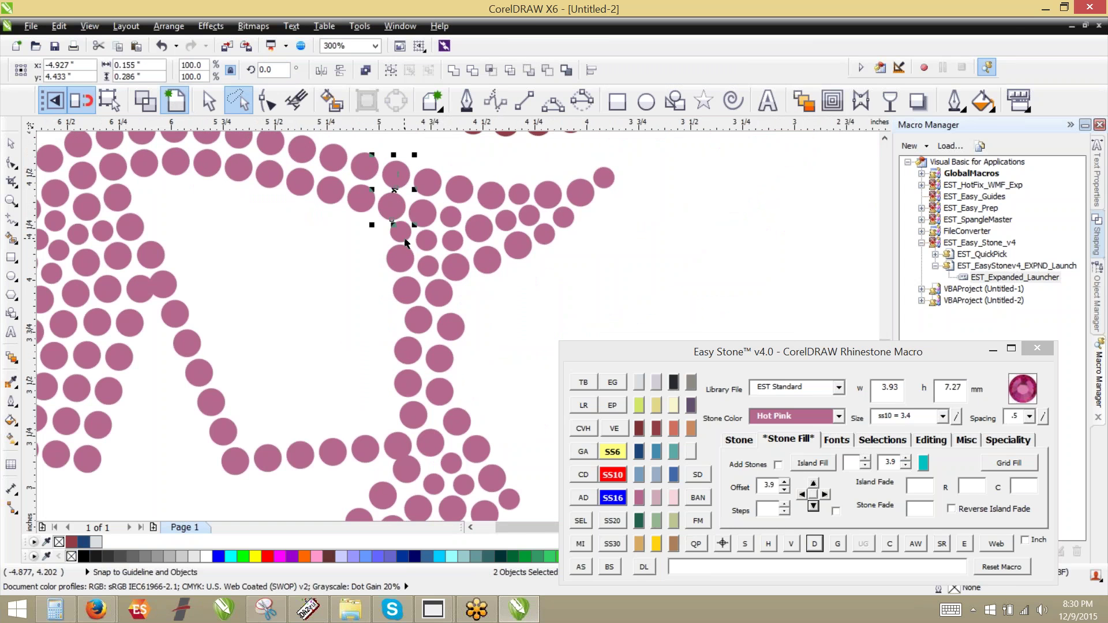
shift+click(403, 266)
shift+click(409, 291)
shift+click(421, 316)
shift+click(411, 350)
shift+click(410, 382)
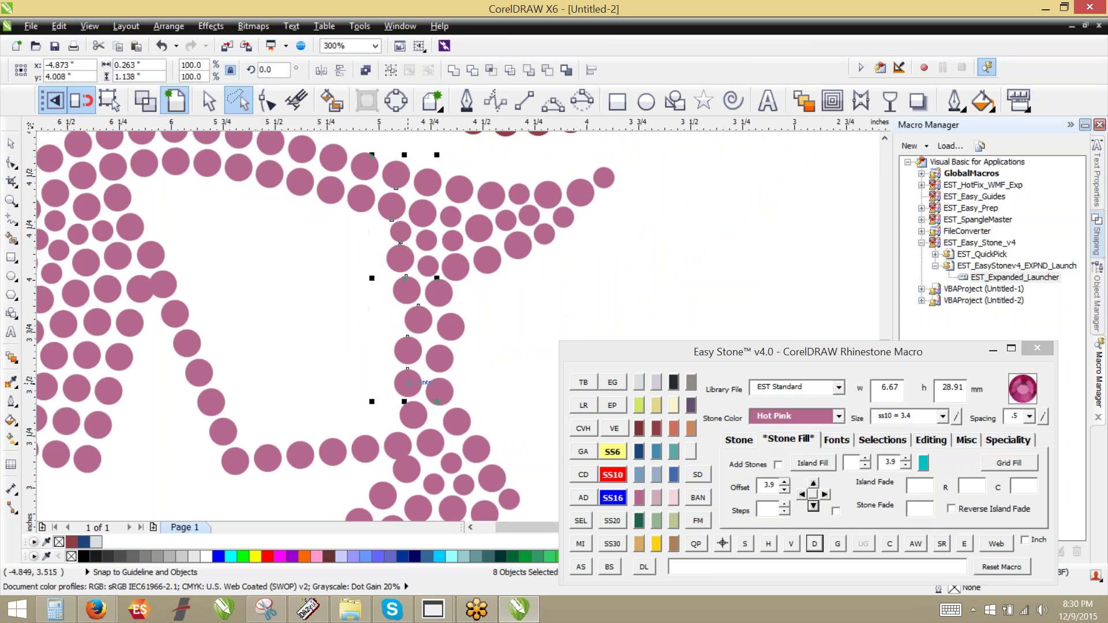
shift+click(413, 415)
shift+click(430, 442)
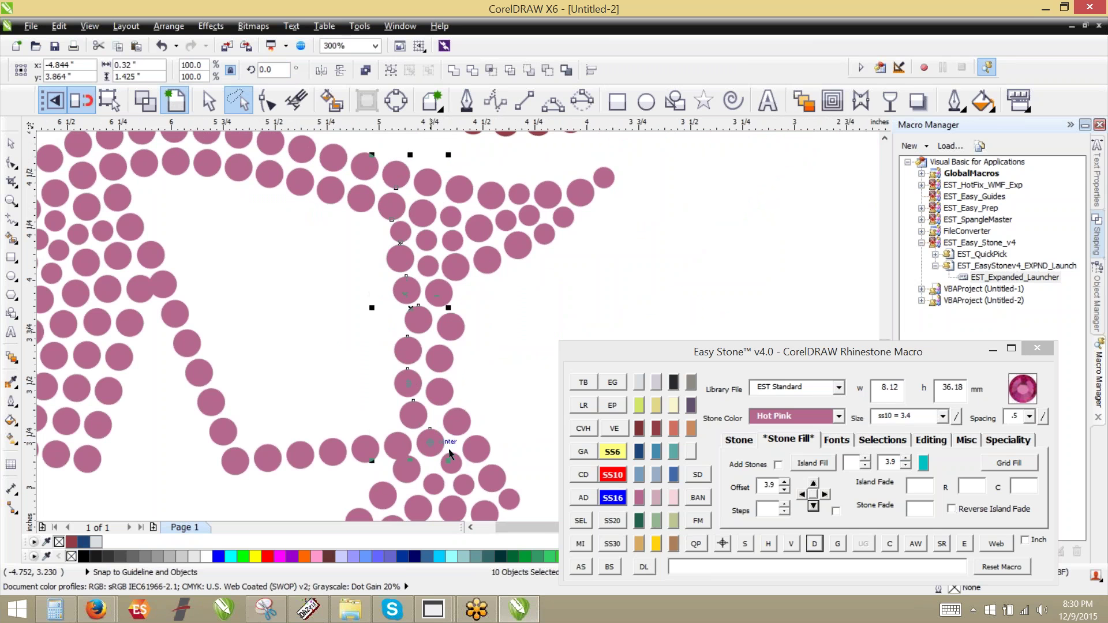
click(815, 544)
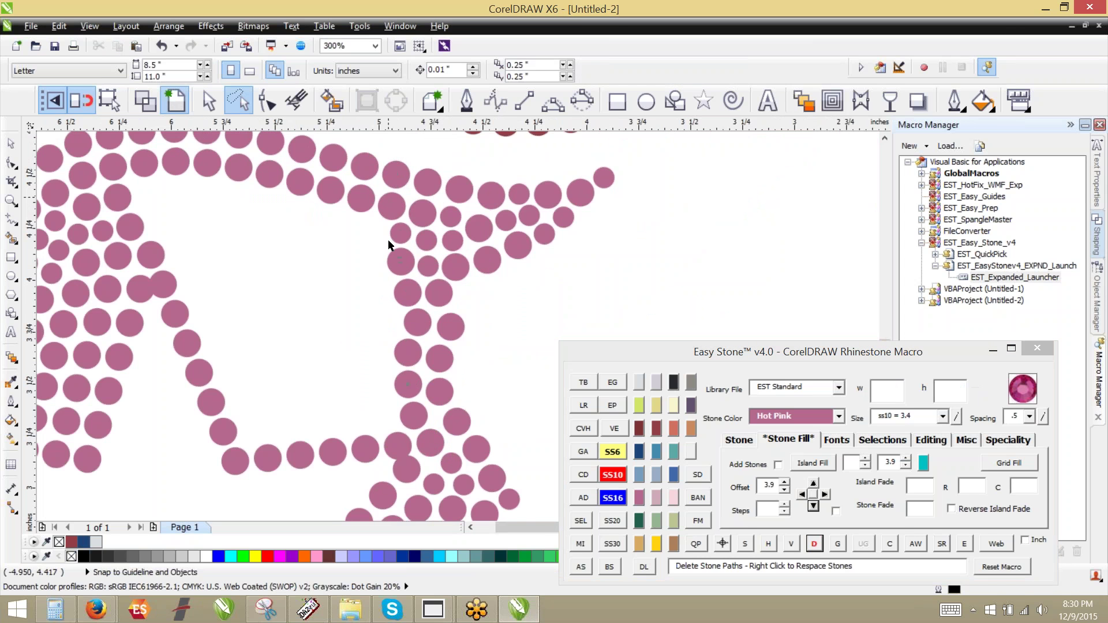
Place an ss10 copy left of the inner column's lowest stone, above the row along the visor opening's bottom edge.
scroll(391, 436, up, 2)
drag(474, 368, 345, 367)
scroll(523, 216, down, 2)
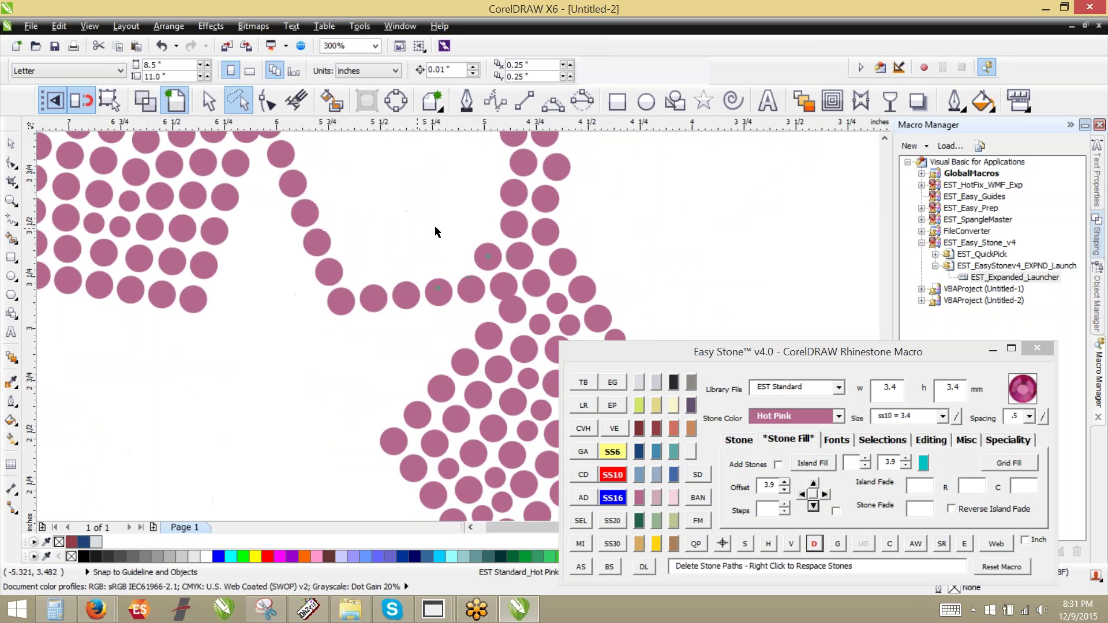
Extend the second row above the visor opening's bottom edge with ss10 copies until it reaches the left edge column.
scroll(453, 247, up, 1)
click(464, 285)
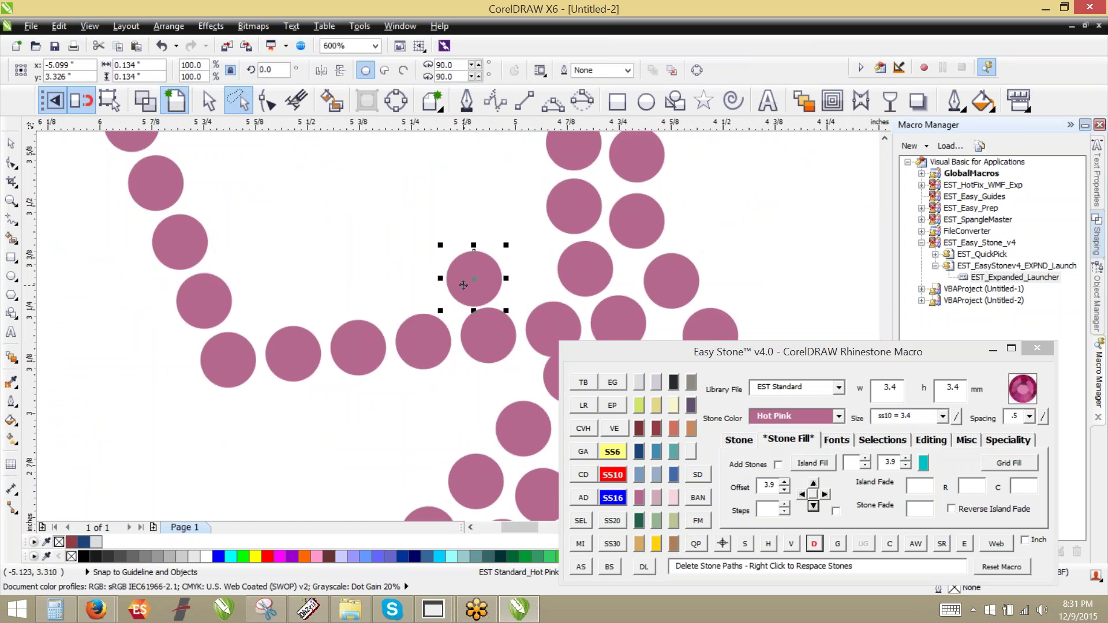
drag(464, 284, 243, 296)
key(space)
key(space)
key(space)
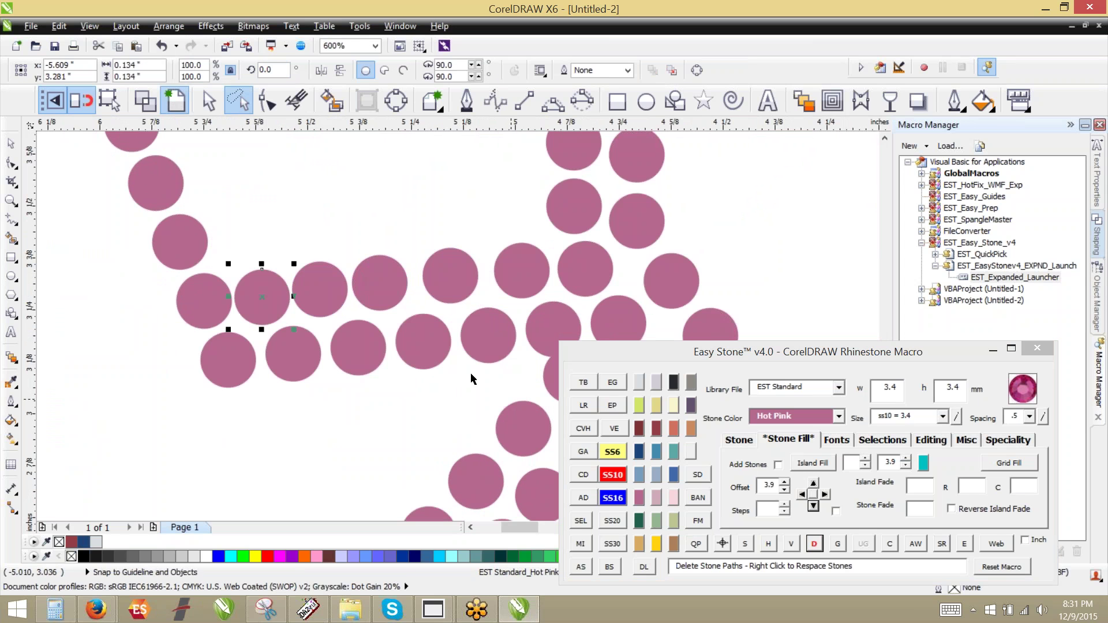
Respace the seven stones of the second row across the visor opening's bottom and delete the stone path.
shift+click(262, 297)
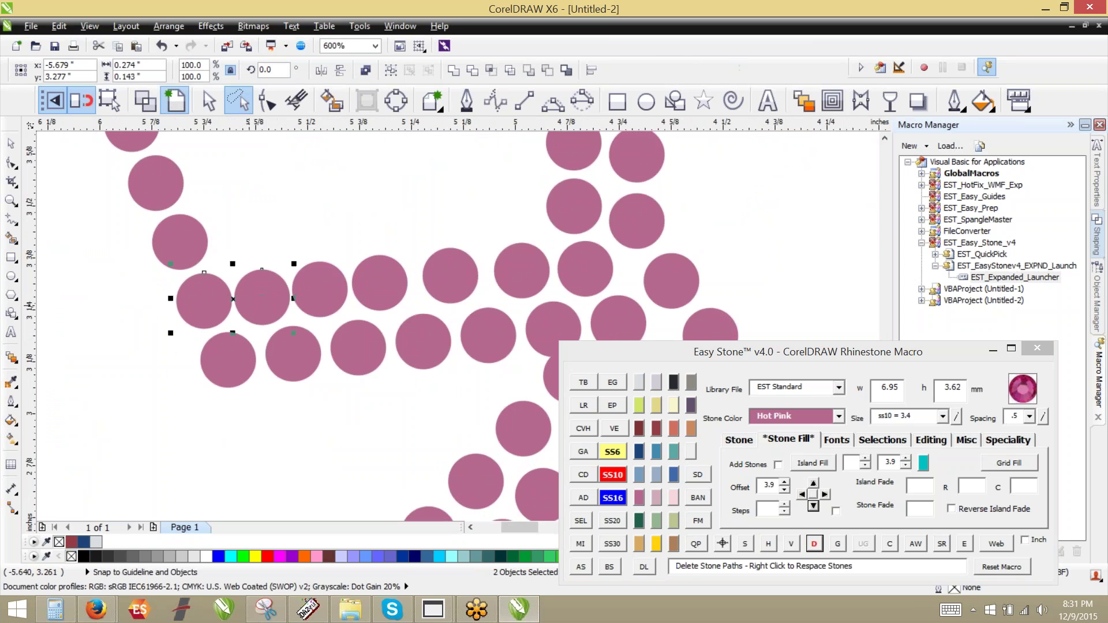
shift+click(321, 290)
shift+click(370, 289)
shift+click(445, 284)
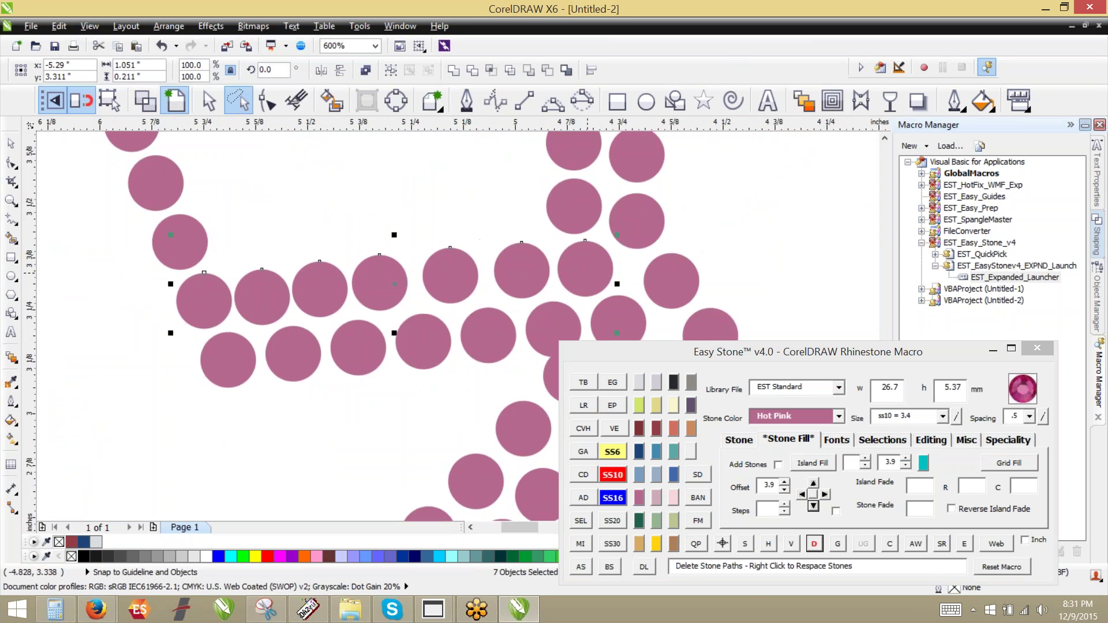
click(814, 543)
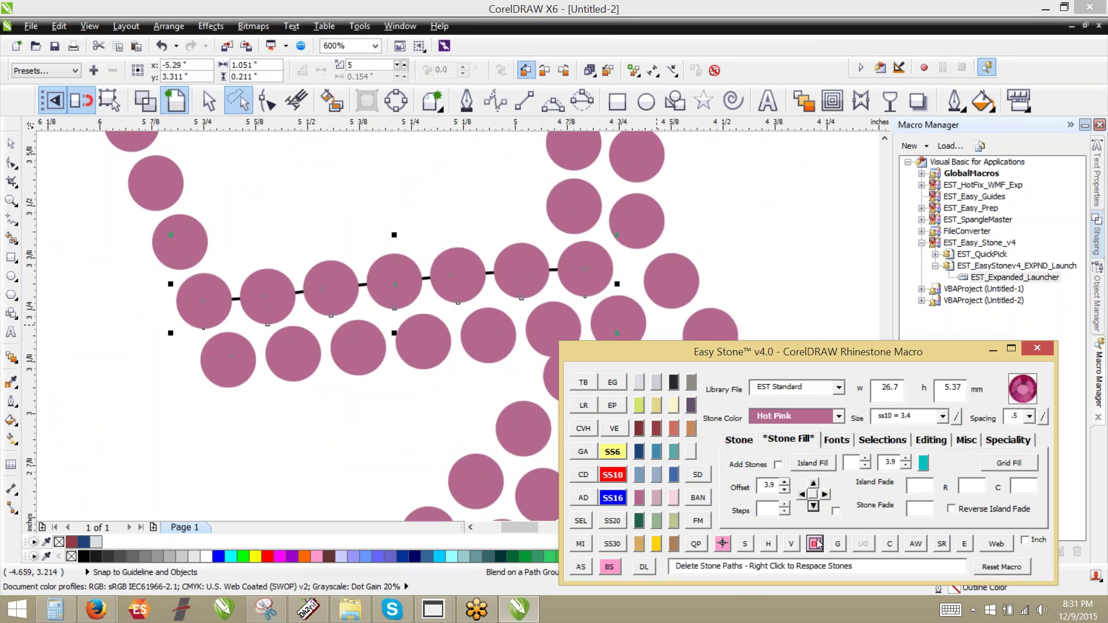
click(815, 544)
Blend a column of stones inside the visor opening's left edge down to the second row's leftmost free stone, and delete the stone path.
scroll(386, 451, down, 1)
scroll(332, 355, up, 1)
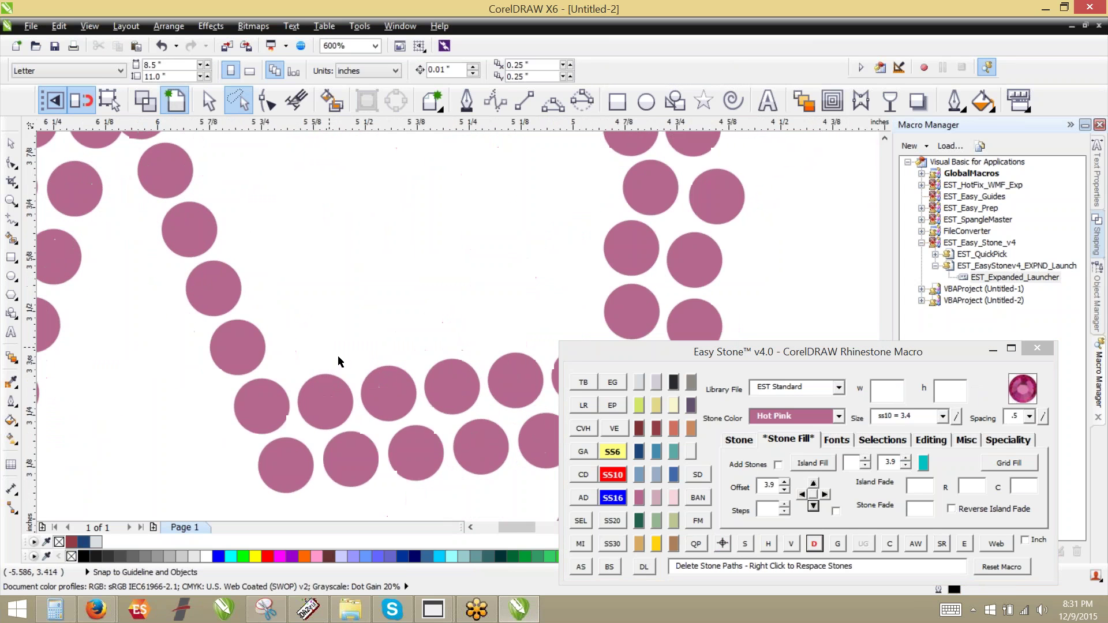
scroll(346, 386, down, 1)
drag(274, 242, 243, 165)
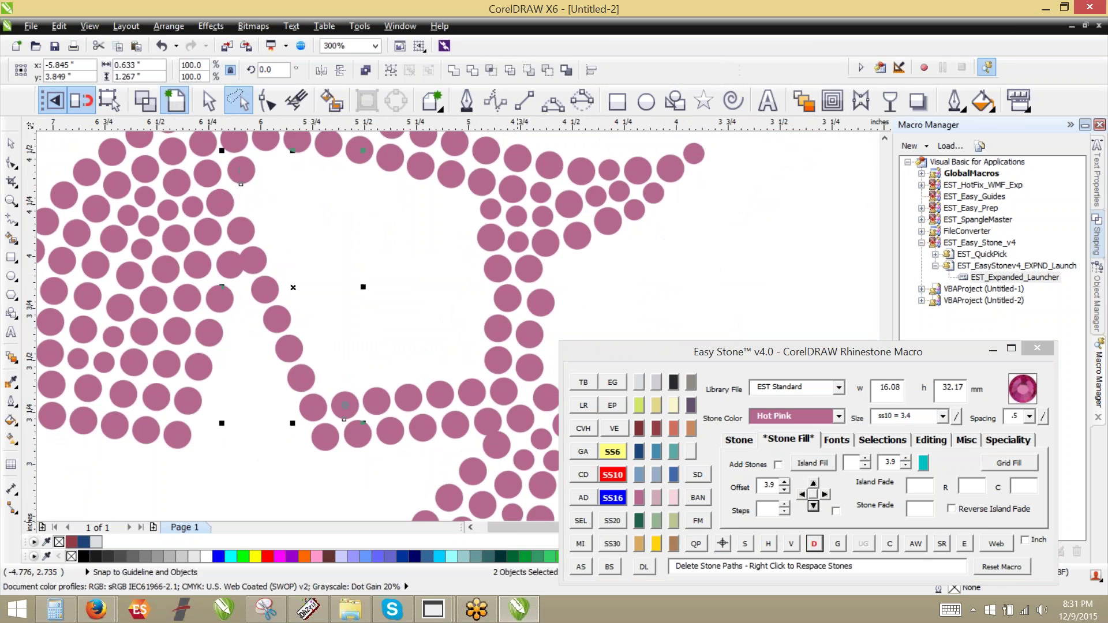
click(722, 543)
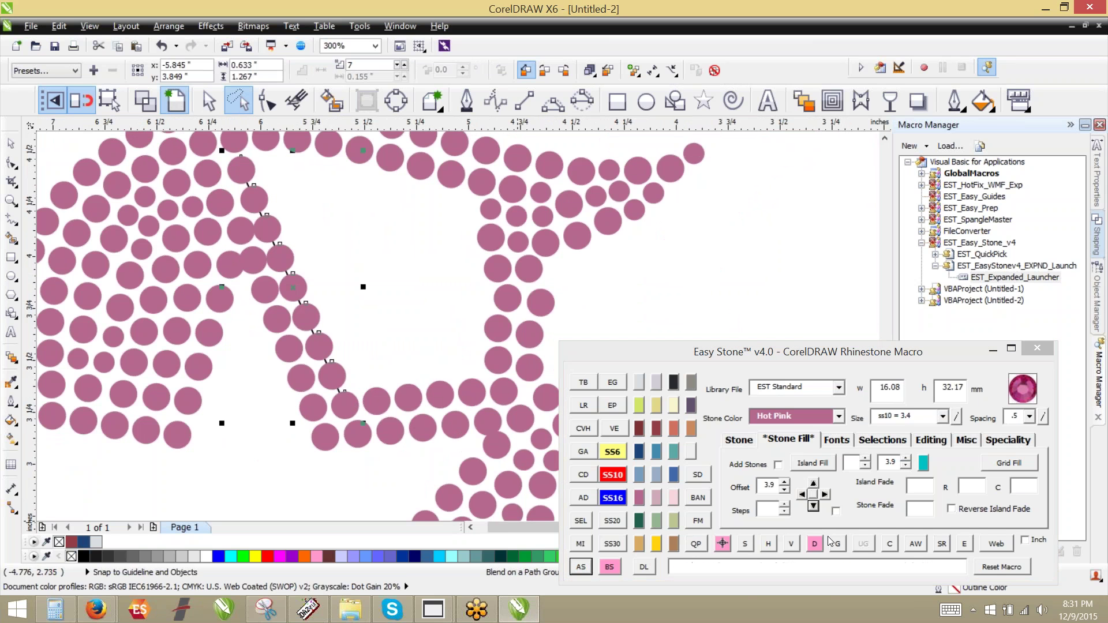
click(814, 544)
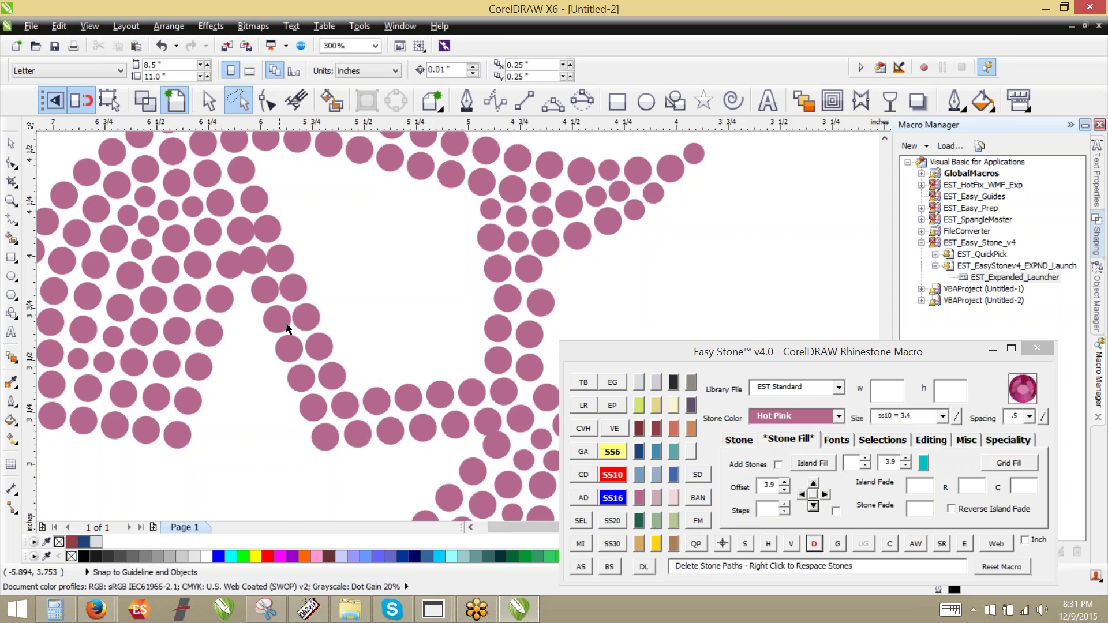
Fill the lower part of the visor opening with rows of ss10 copies, working upward from the second bottom row.
scroll(472, 356, up, 1)
drag(473, 427, 250, 206)
key(space)
key(space)
key(space)
key(space)
key(space)
key(space)
key(space)
key(space)
key(space)
key(space)
key(space)
key(space)
key(space)
key(space)
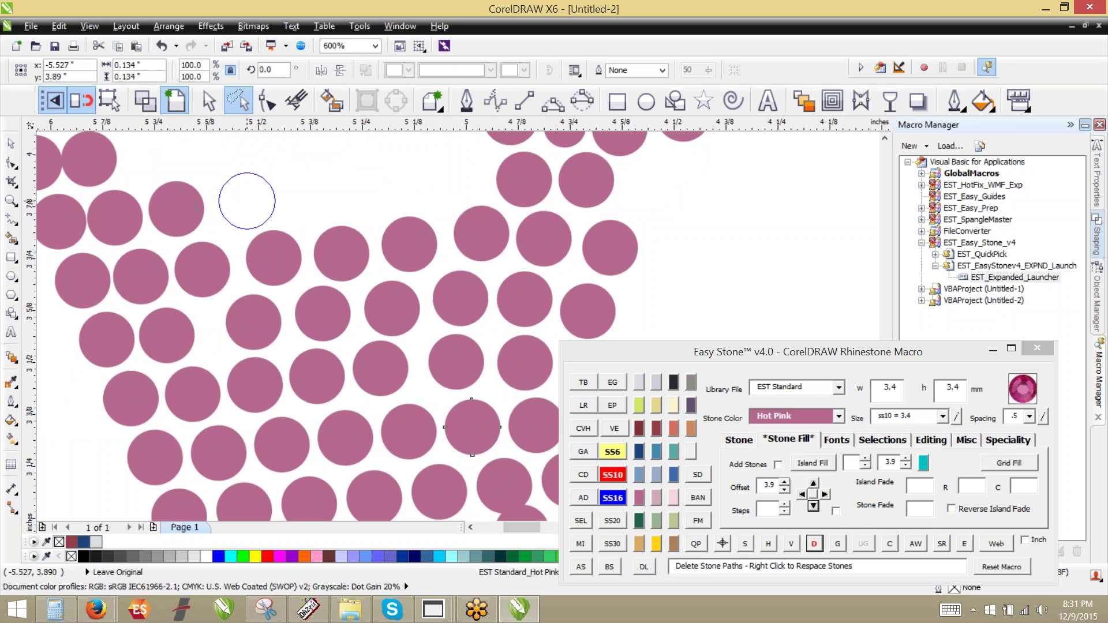
Complete the next row up across the visor opening with ss10 copies and add one more above its left end.
key(space)
mouse_move(442, 176)
mouse_down()
mouse_move(470, 173)
mouse_move(462, 178)
mouse_up()
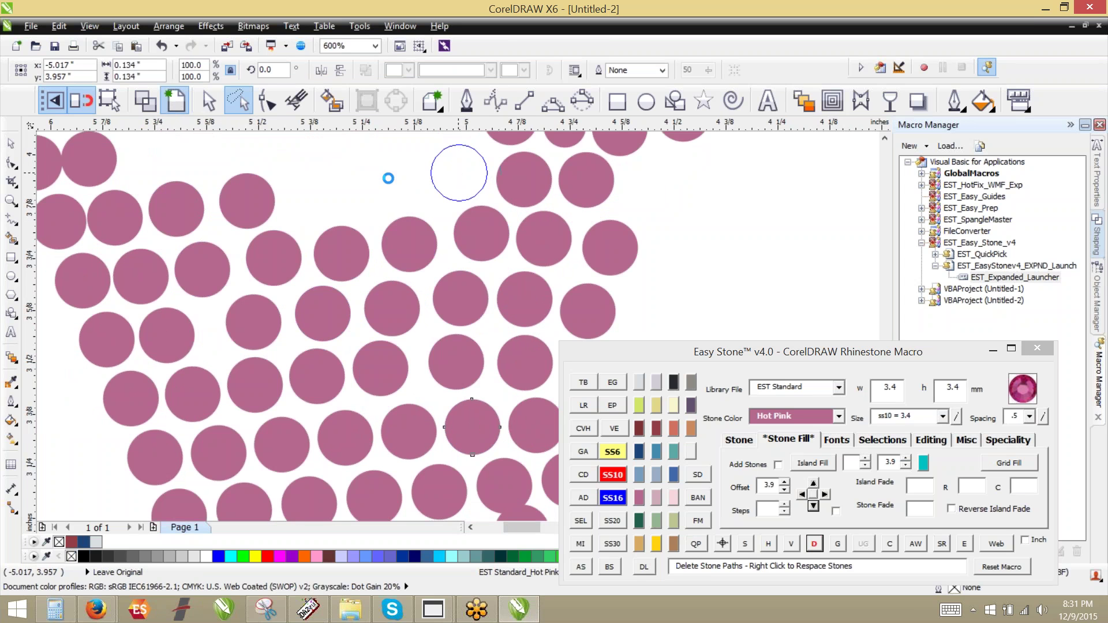
drag(389, 178, 160, 154)
key(space)
key(space)
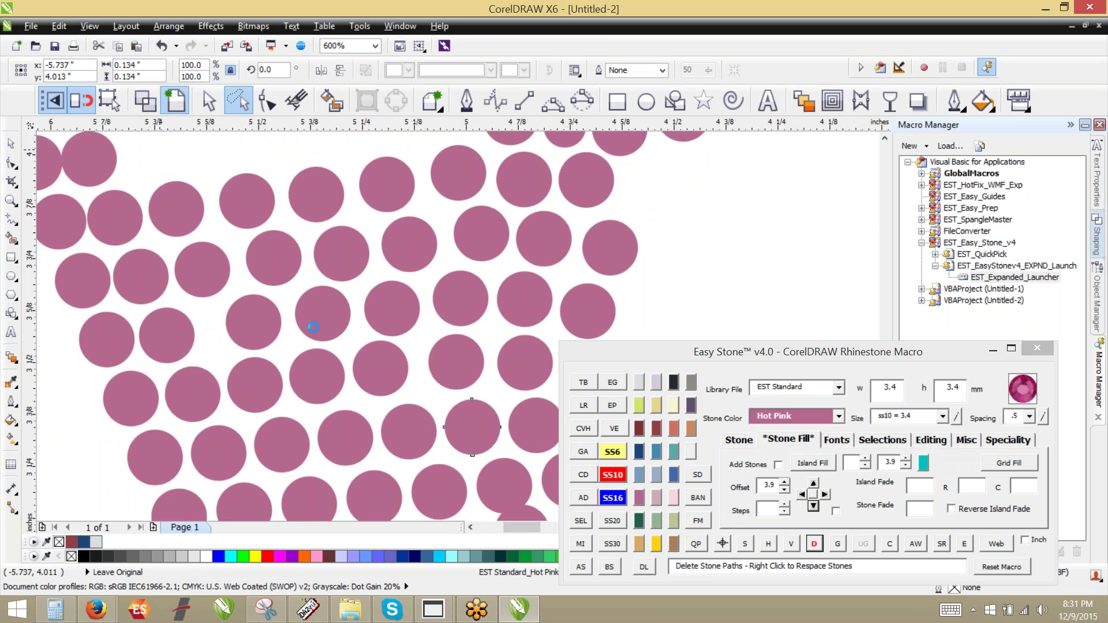
Place an ss10 copy and an ss6 copy above it along the inner side of the opening's right edge, below the arch.
scroll(313, 327, down, 1)
scroll(305, 187, up, 1)
drag(452, 301, 444, 236)
scroll(517, 194, up, 1)
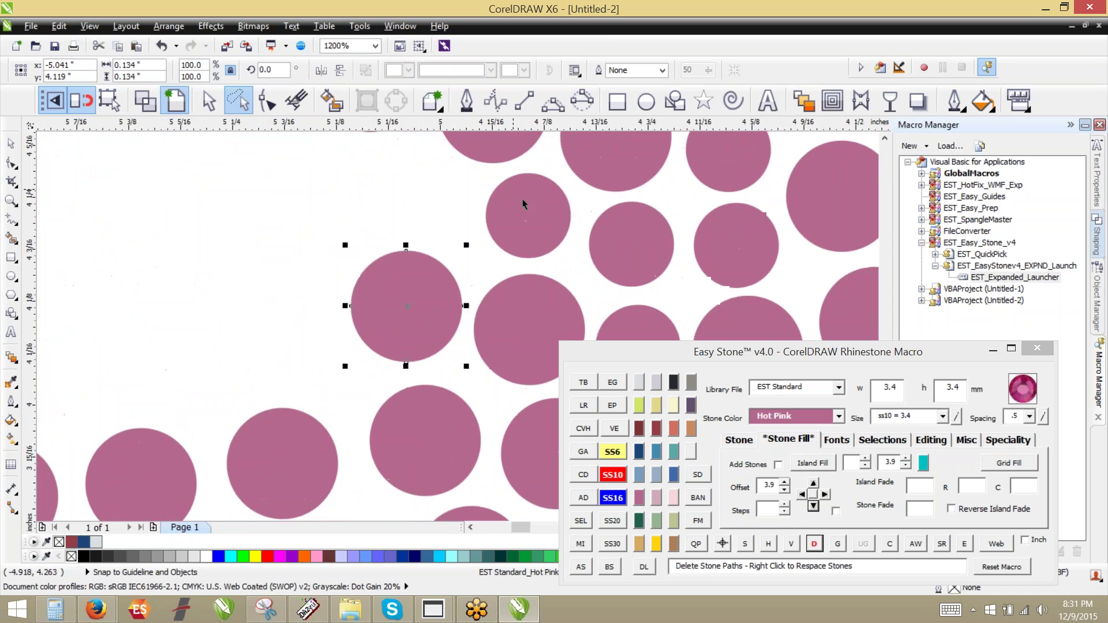
drag(512, 215, 411, 198)
scroll(390, 305, down, 1)
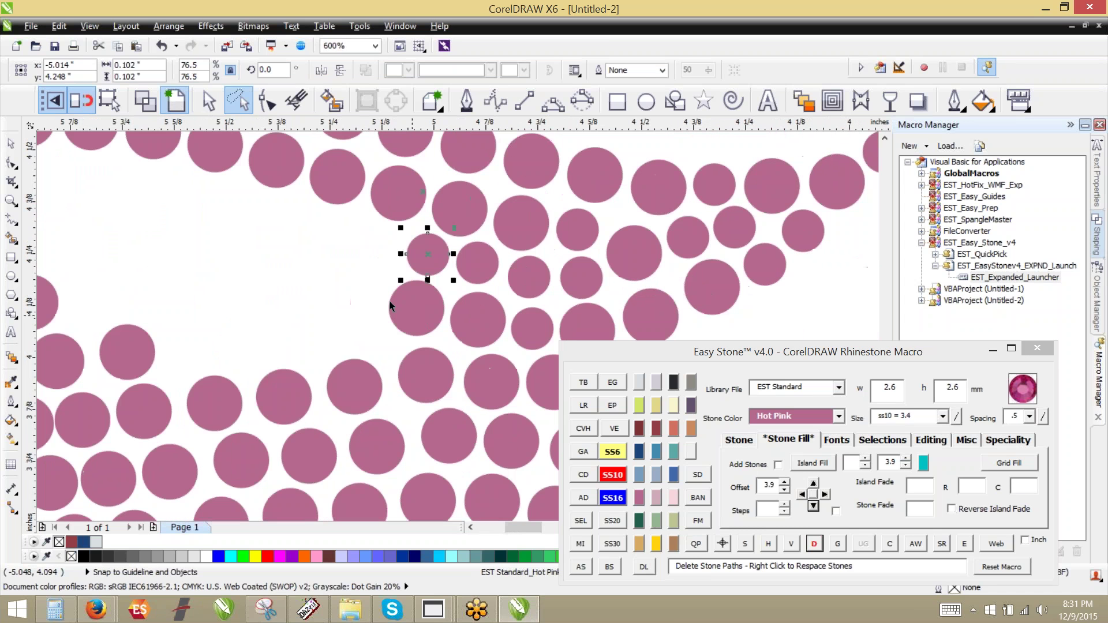
Place five ss10 copies leftward in a new row directly beneath the arch's lower row.
drag(421, 317, 376, 266)
drag(377, 265, 115, 204)
key(space)
key(space)
key(space)
Place two ss10 copies downward beside the left edge column in the opening's upper-left corner.
scroll(540, 322, down, 1)
scroll(247, 252, up, 1)
scroll(401, 258, up, 1)
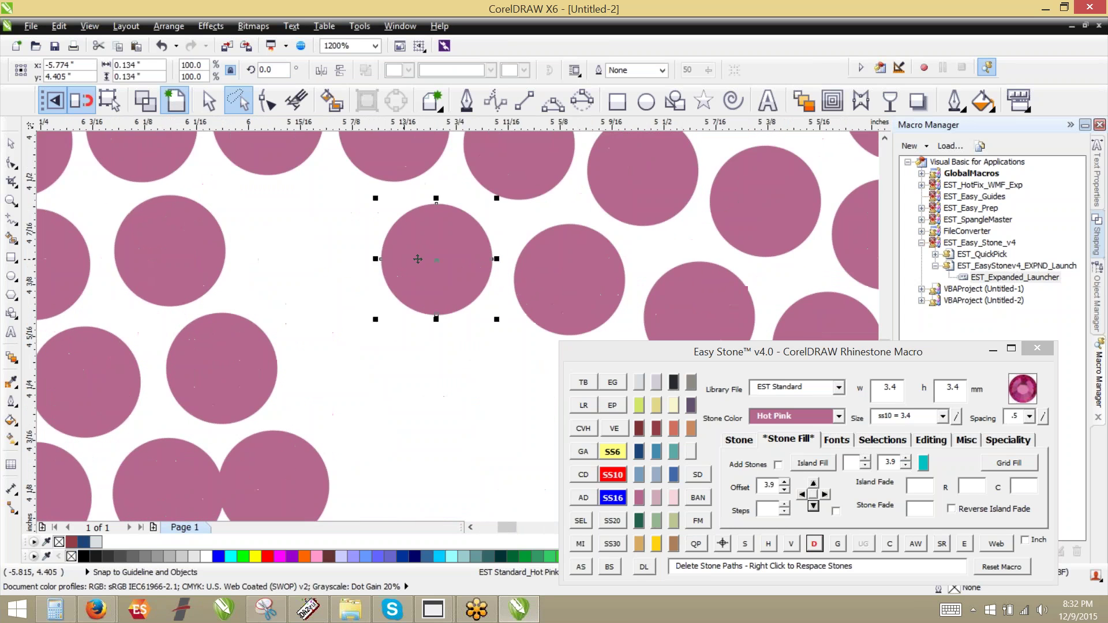
drag(419, 260, 337, 376)
key(space)
scroll(232, 224, down, 1)
drag(301, 304, 325, 359)
right_click(324, 360)
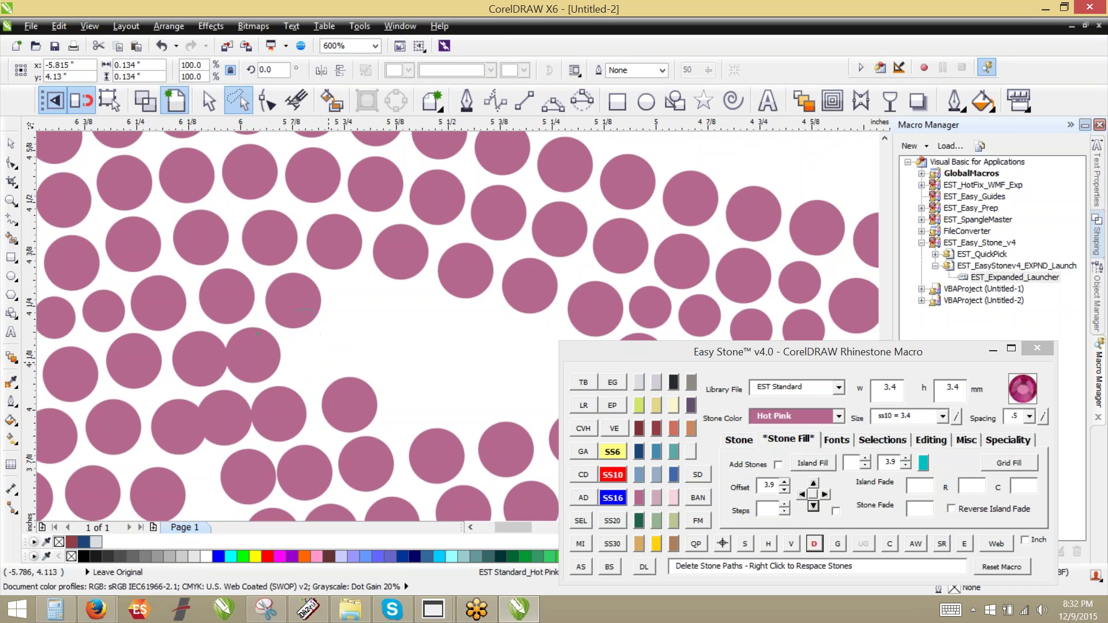
Add an ss10 copy in the right part of the remaining gap and two ss6 copies stacked to its left.
scroll(309, 314, down, 1)
scroll(440, 379, up, 1)
drag(438, 378, 429, 318)
drag(508, 246, 382, 285)
right_click(378, 339)
right_click(379, 293)
right_click(382, 285)
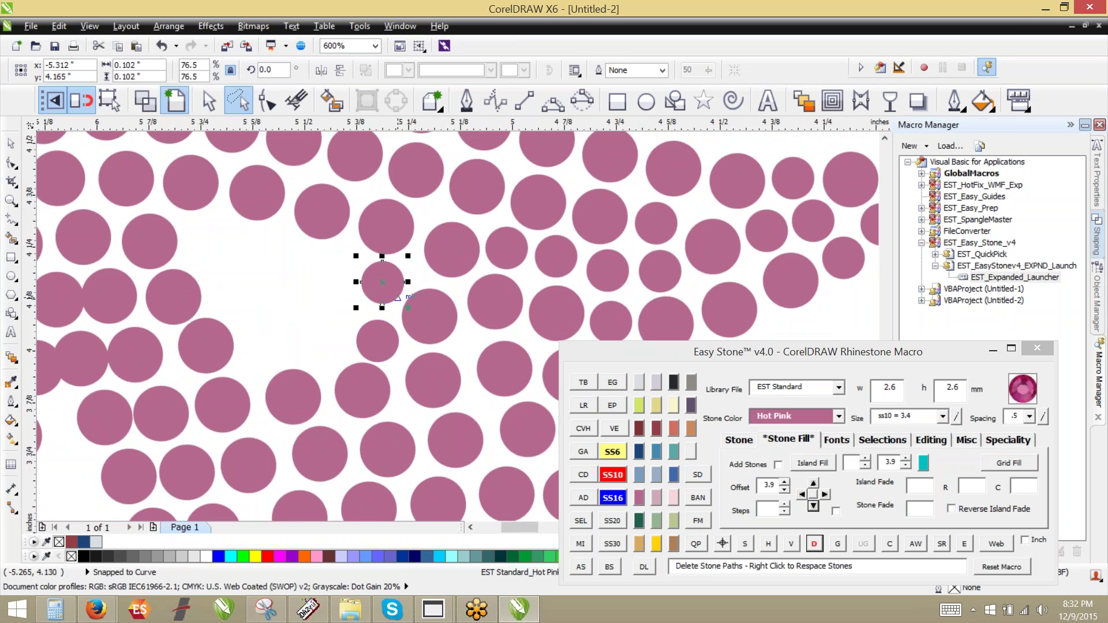
Continue the gap fill leftward with two stacked ss10 copies and a column of three ss6 copies.
drag(429, 316, 312, 337)
right_click(312, 336)
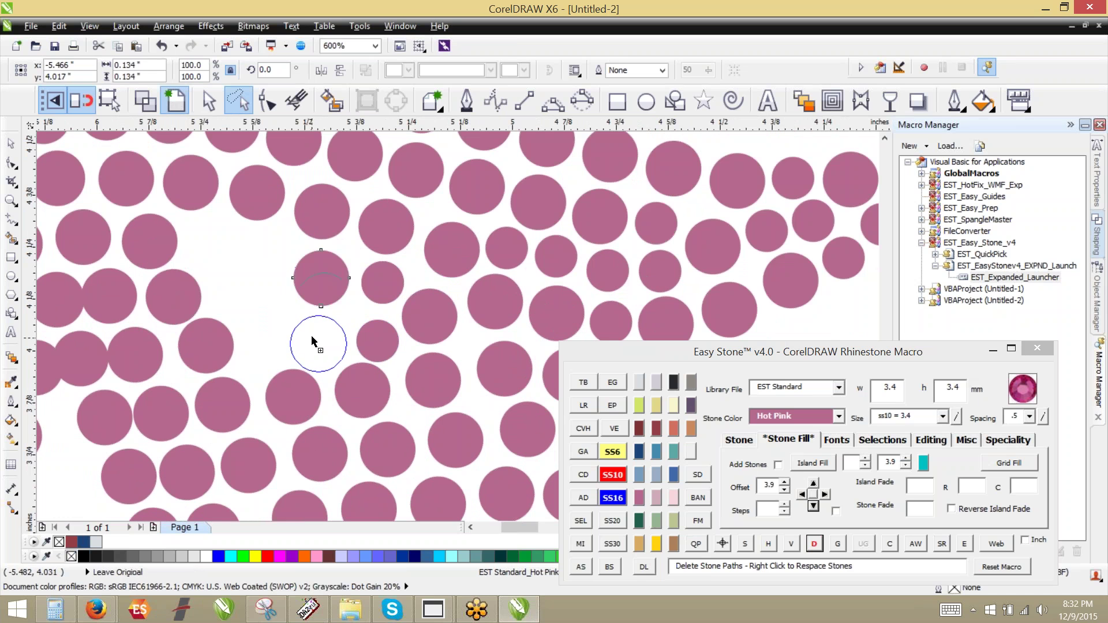
drag(385, 336, 282, 247)
right_click(270, 294)
right_click(278, 246)
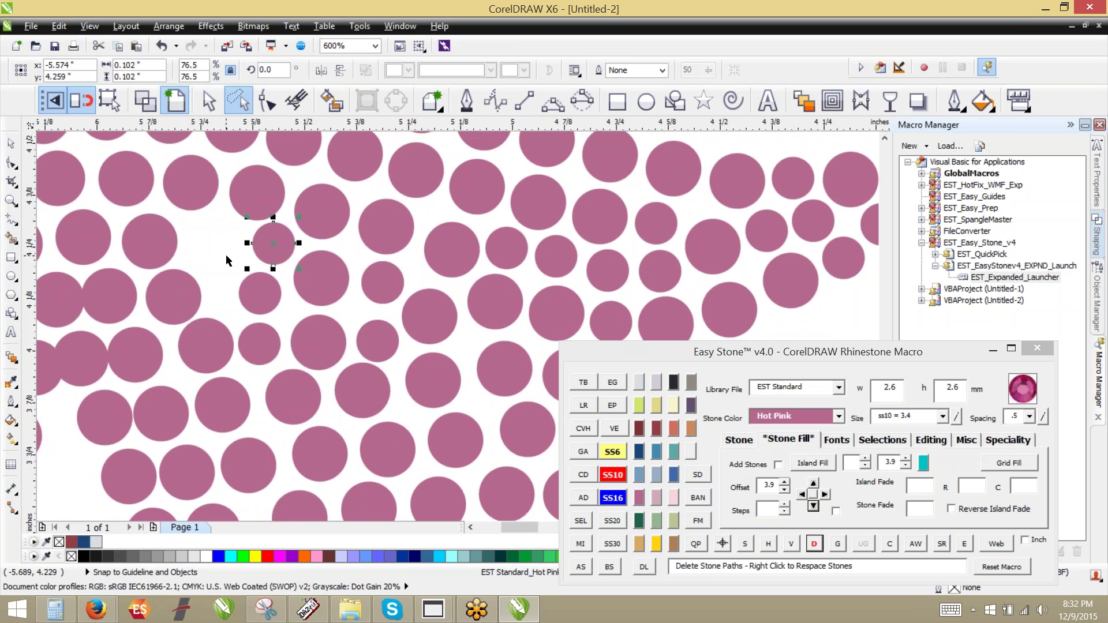
Close the last gap in the visor opening with one ss10 copy and an ss6 copy below it.
scroll(227, 254, up, 1)
right_click(195, 240)
drag(279, 153, 195, 240)
drag(294, 331, 250, 331)
right_click(251, 331)
scroll(360, 262, down, 1)
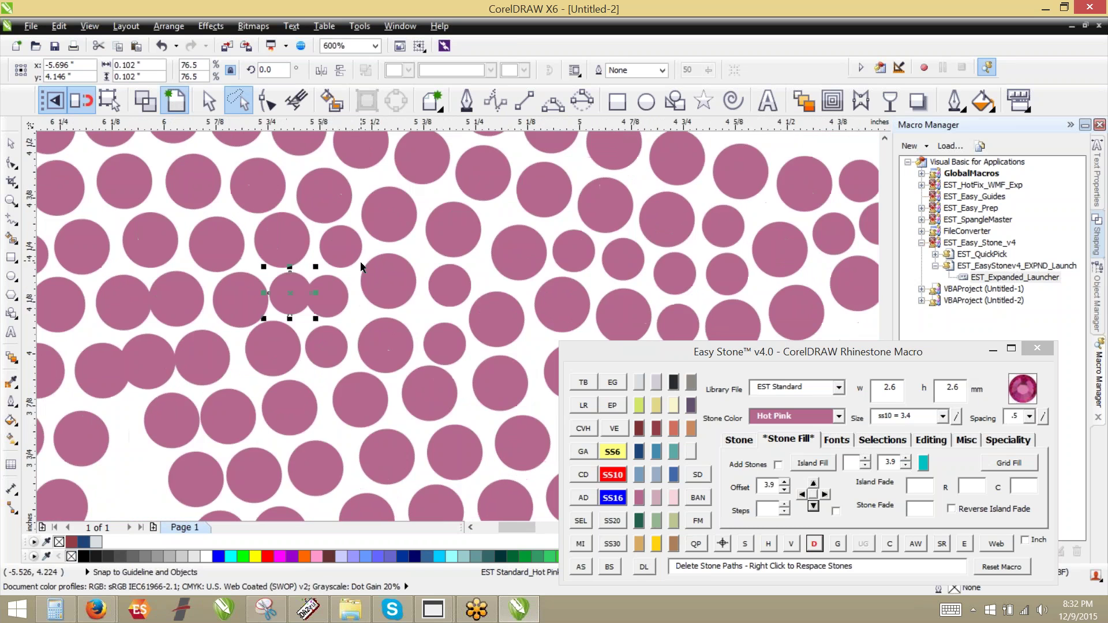
Select the entire helmet design and delete its overlapping stones with the macro's overlap check.
scroll(355, 276, down, 2)
key(Escape)
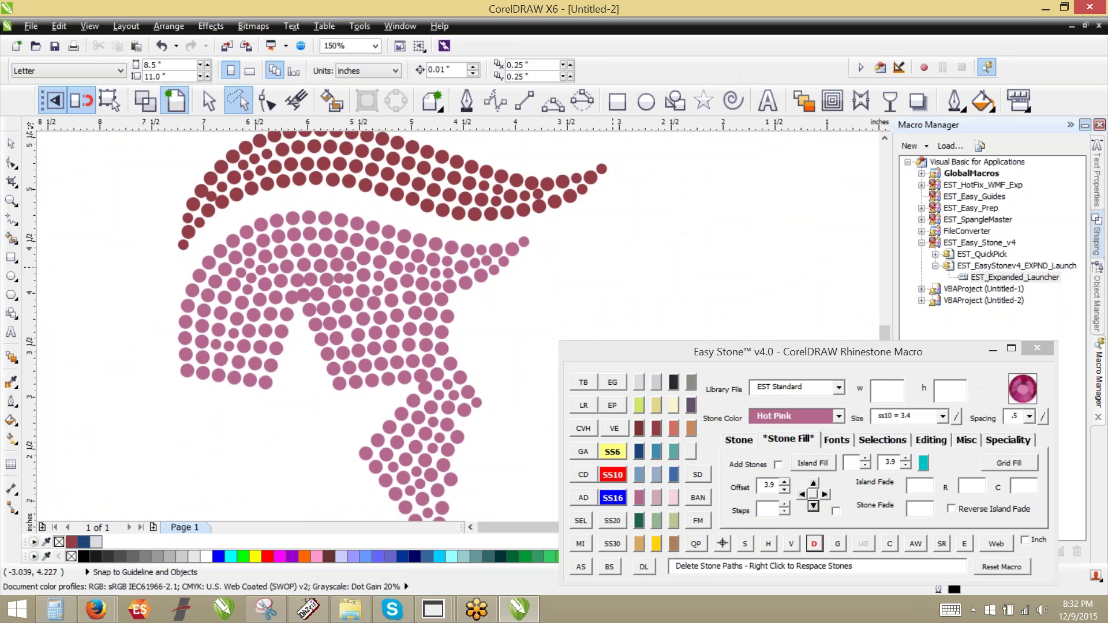
drag(454, 323, 374, 372)
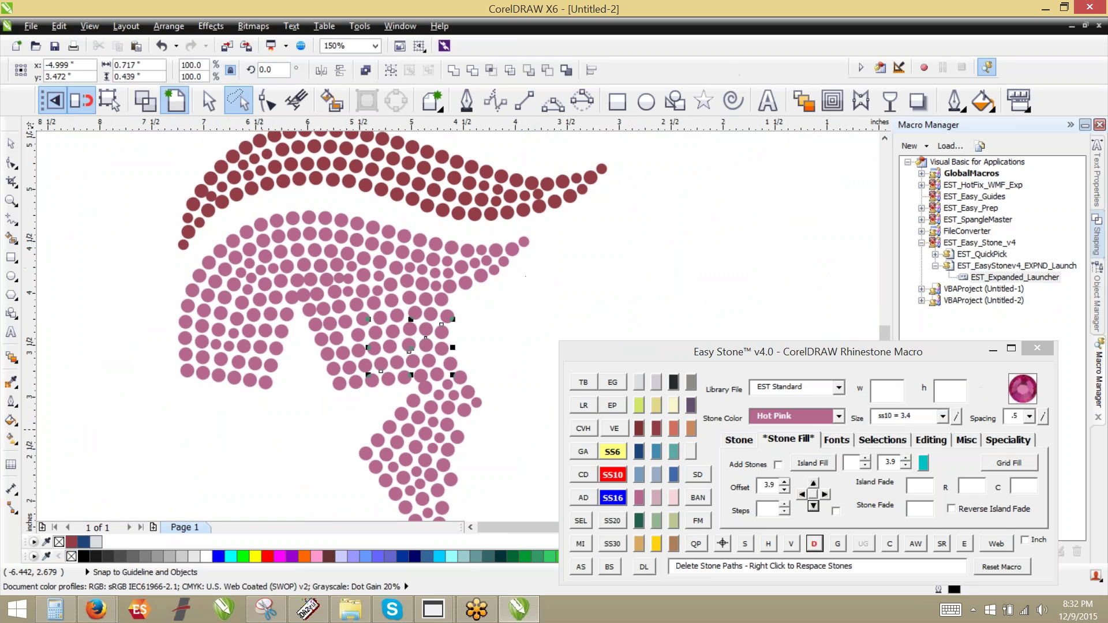
click(209, 100)
scroll(302, 231, down, 1)
drag(197, 153, 495, 434)
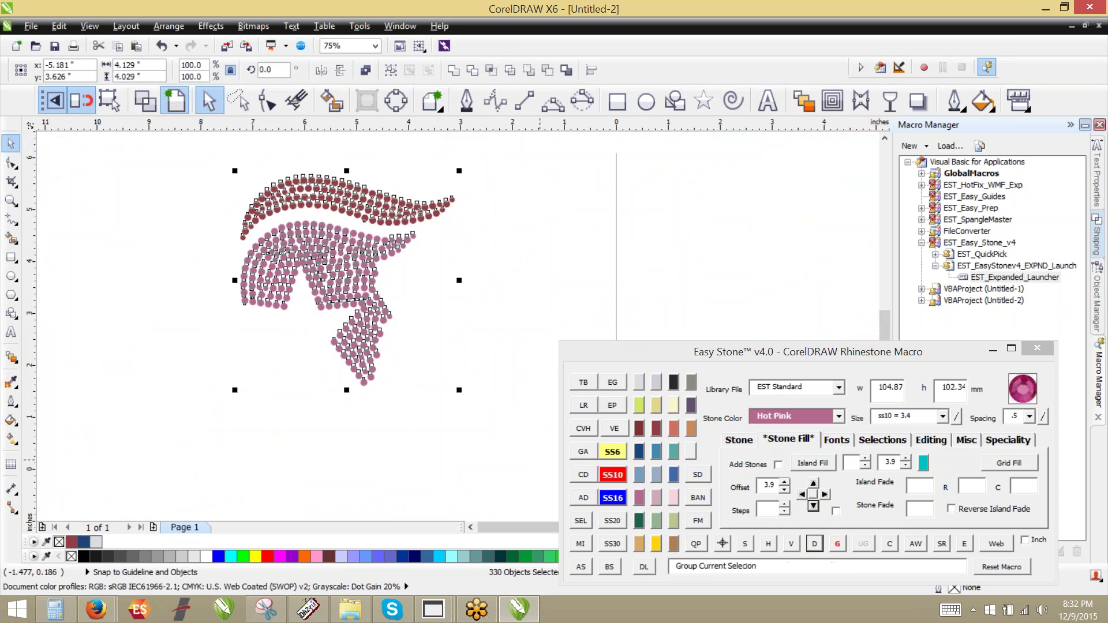
right_click(889, 544)
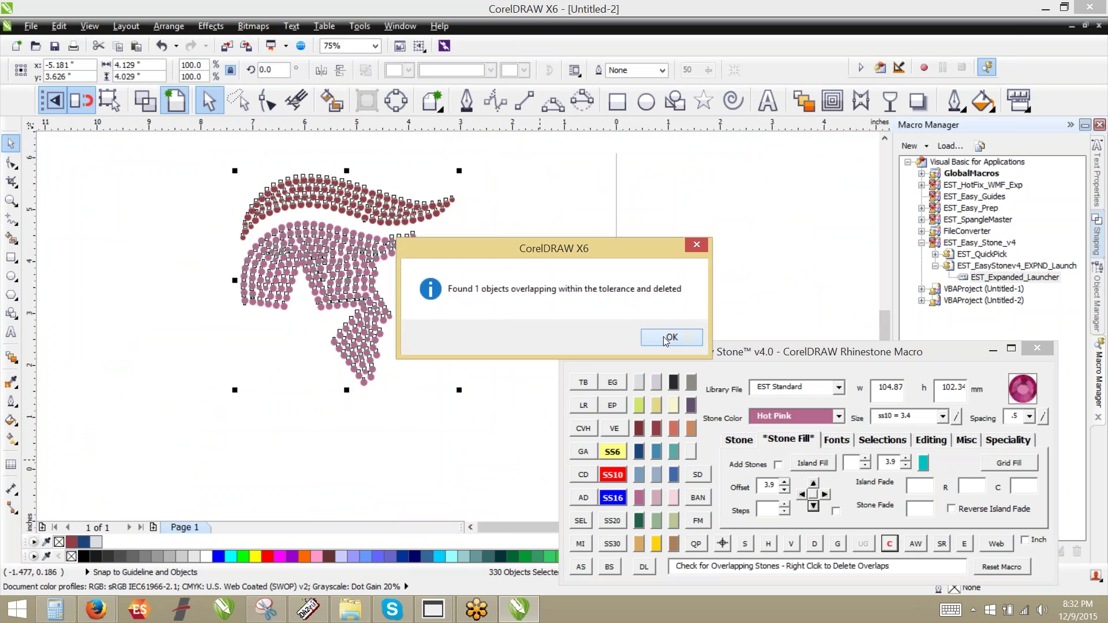
click(667, 338)
Respace the eight stones of the third row up from the filled visor's bottom edge.
scroll(321, 242, up, 2)
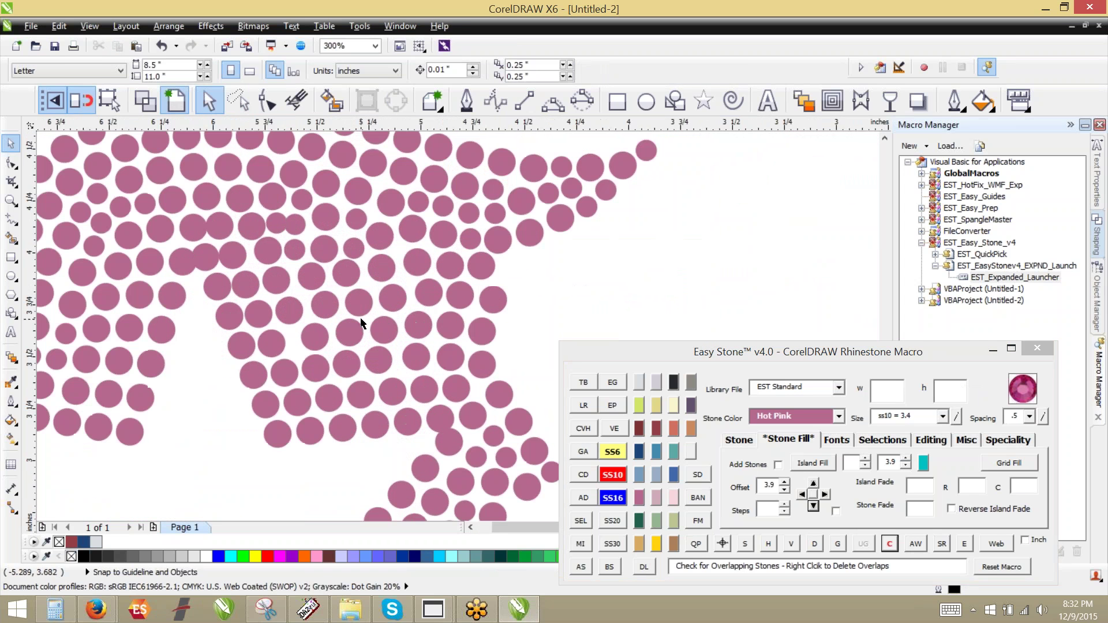
click(263, 403)
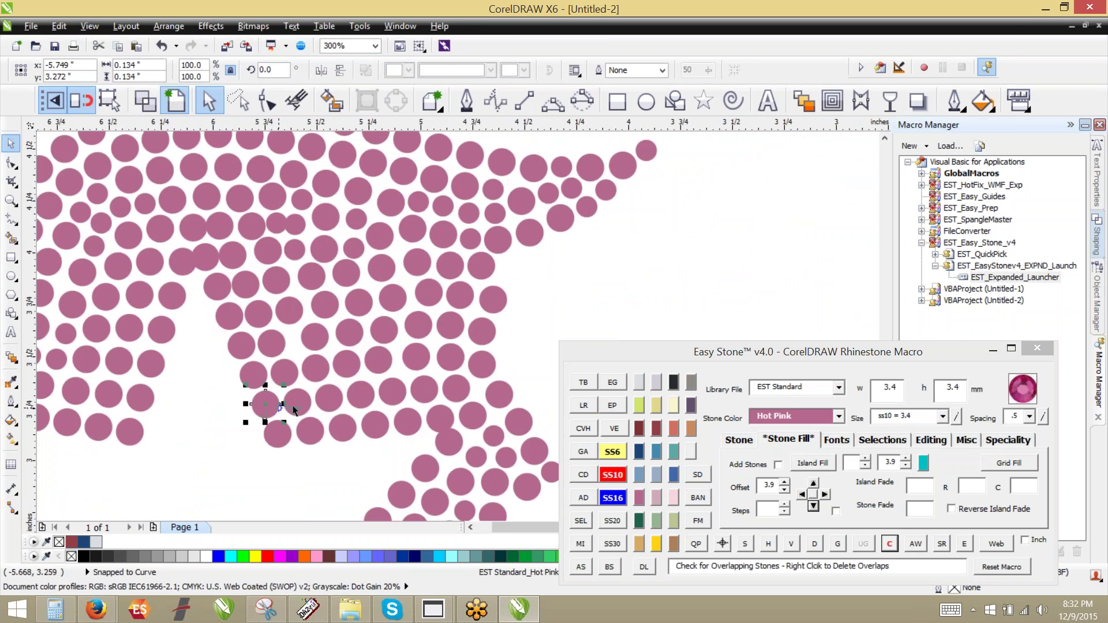
click(240, 382)
click(253, 376)
shift+click(286, 371)
shift+click(315, 368)
shift+click(346, 364)
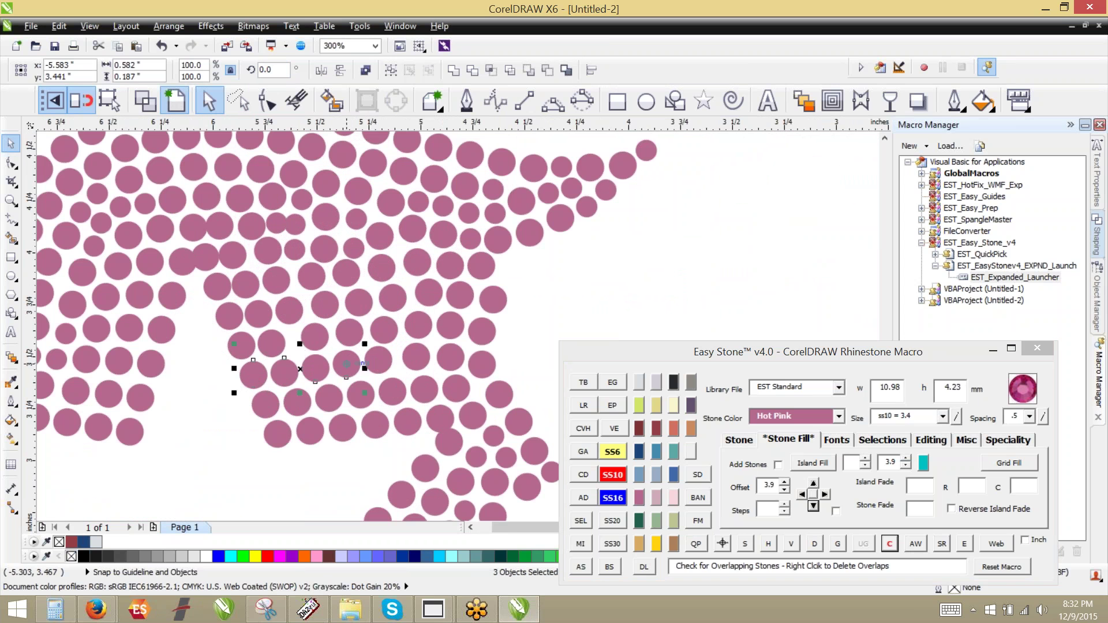
shift+click(379, 363)
shift+click(415, 362)
shift+click(451, 362)
shift+click(480, 363)
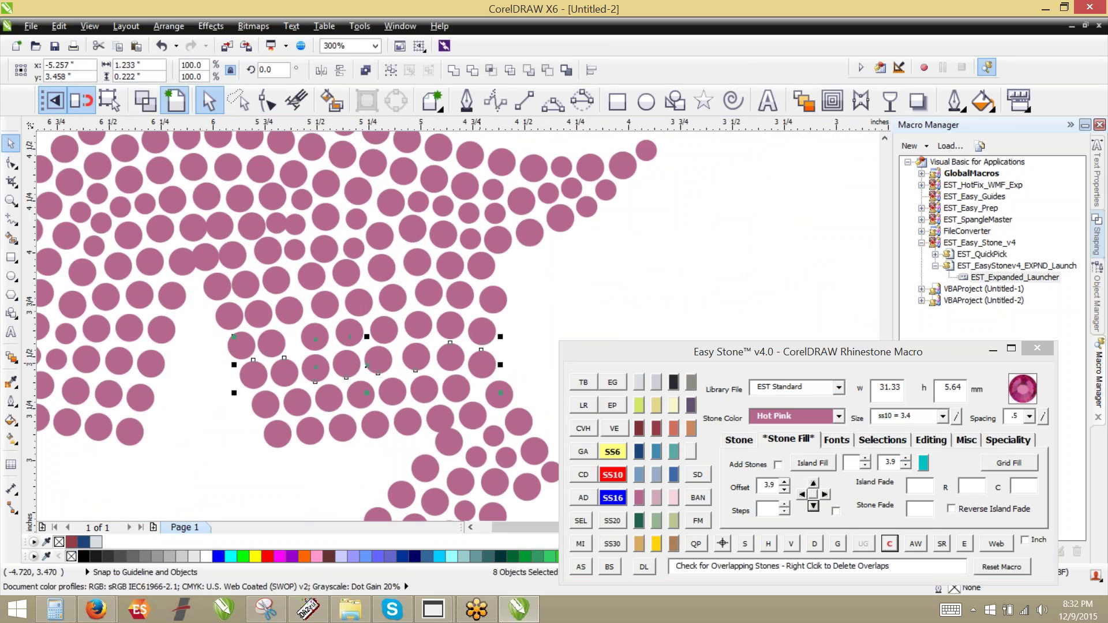
click(815, 543)
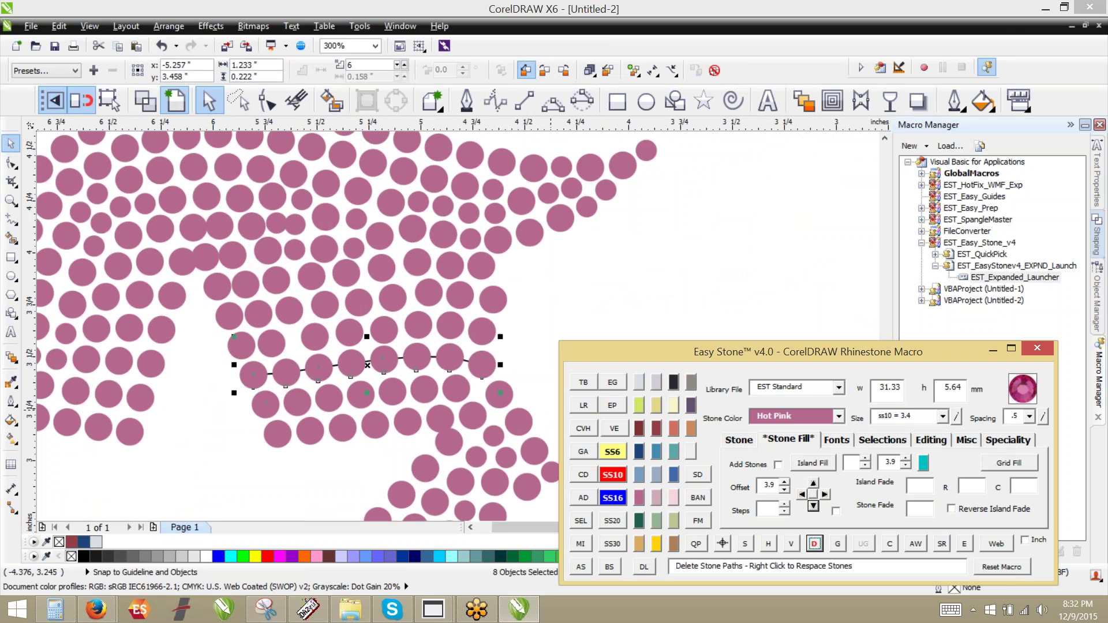
Respace the eight stones of the fourth row up from the filled visor's bottom edge.
click(247, 341)
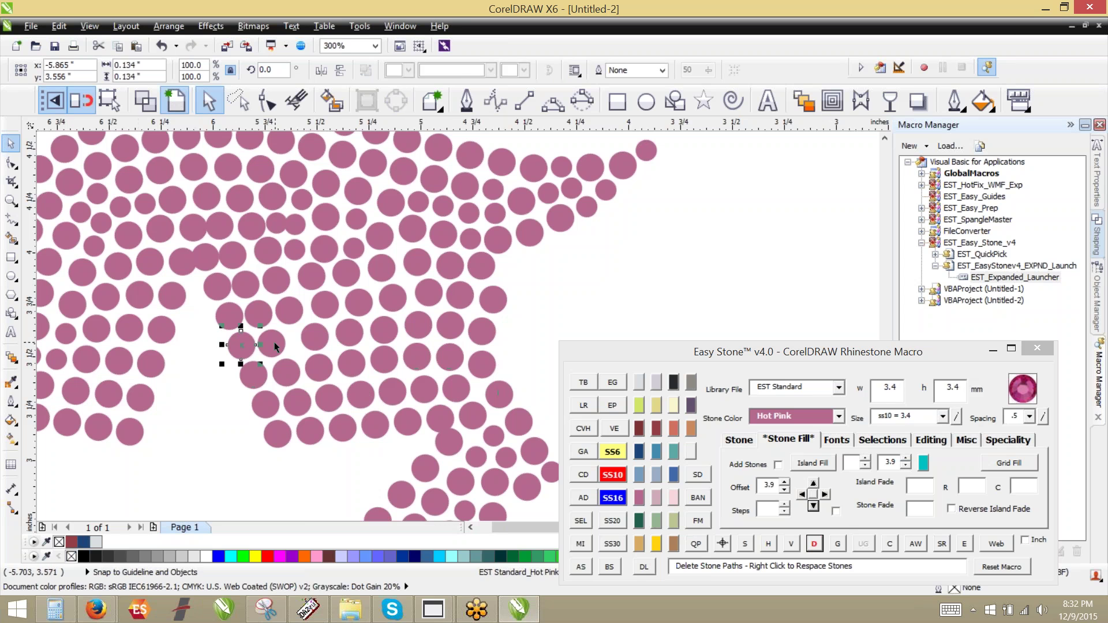
shift+click(271, 344)
shift+click(315, 337)
shift+click(349, 333)
shift+click(384, 330)
shift+click(416, 327)
shift+click(450, 326)
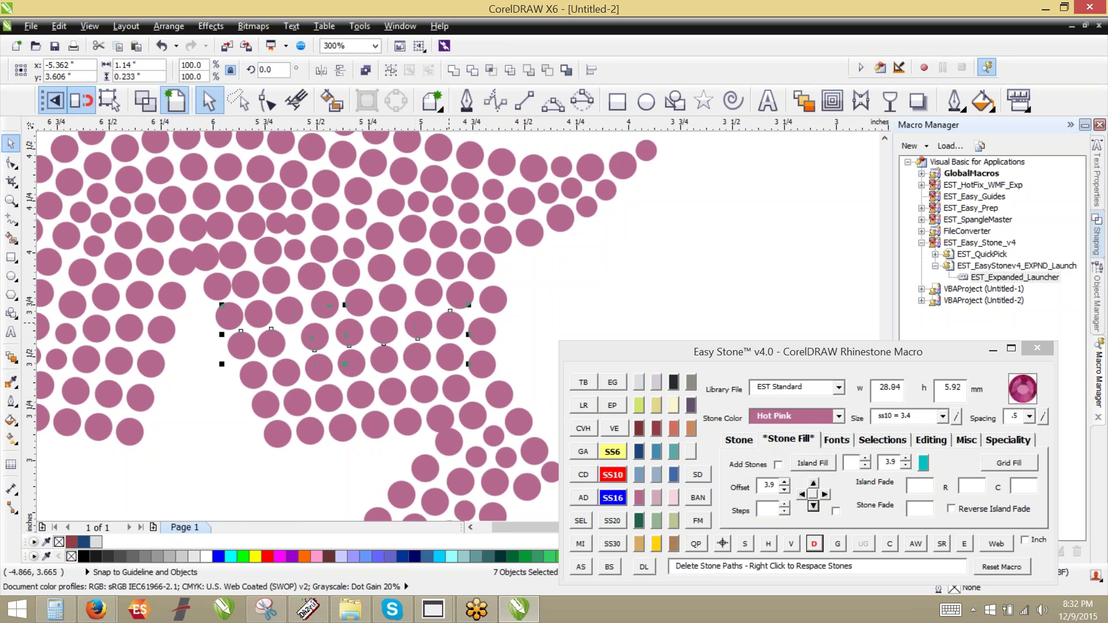
shift+click(482, 333)
right_click(815, 545)
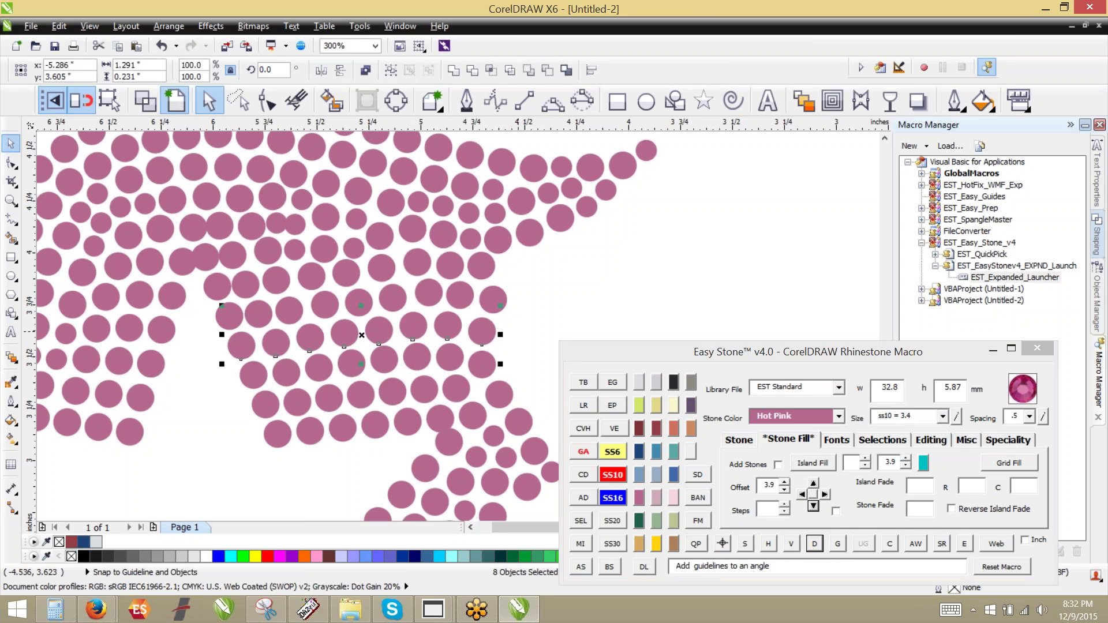
Respace the nine stones of the fifth row up, from the left edge column to the helmet's right edge.
click(228, 325)
shift+click(259, 317)
shift+click(281, 316)
shift+click(326, 310)
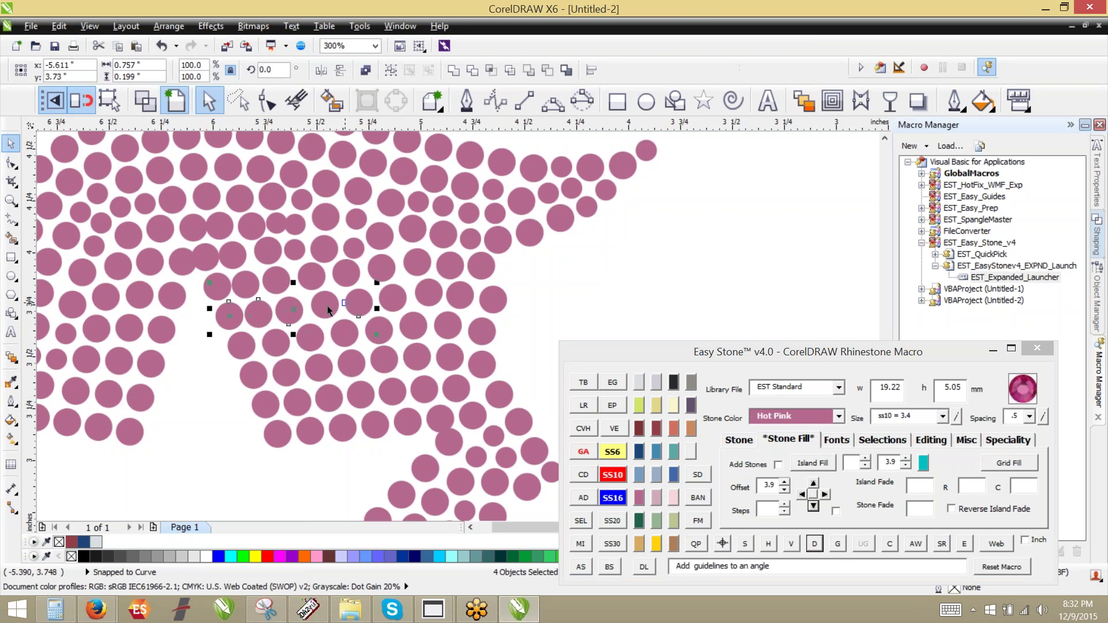
shift+click(363, 305)
shift+click(393, 301)
shift+click(429, 293)
shift+click(460, 296)
shift+click(491, 298)
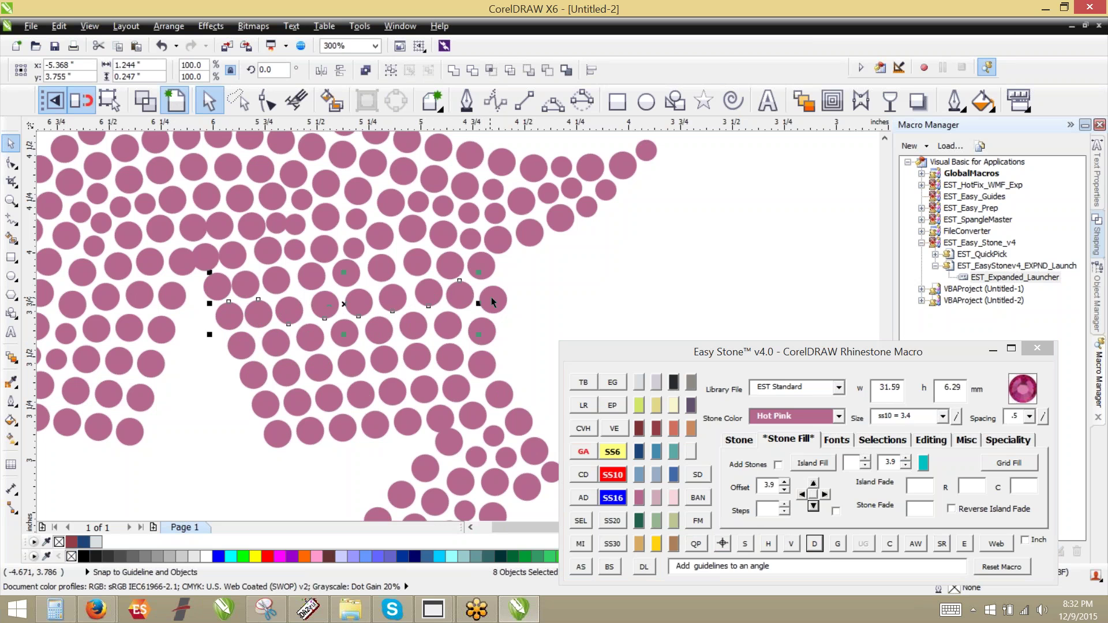
click(814, 544)
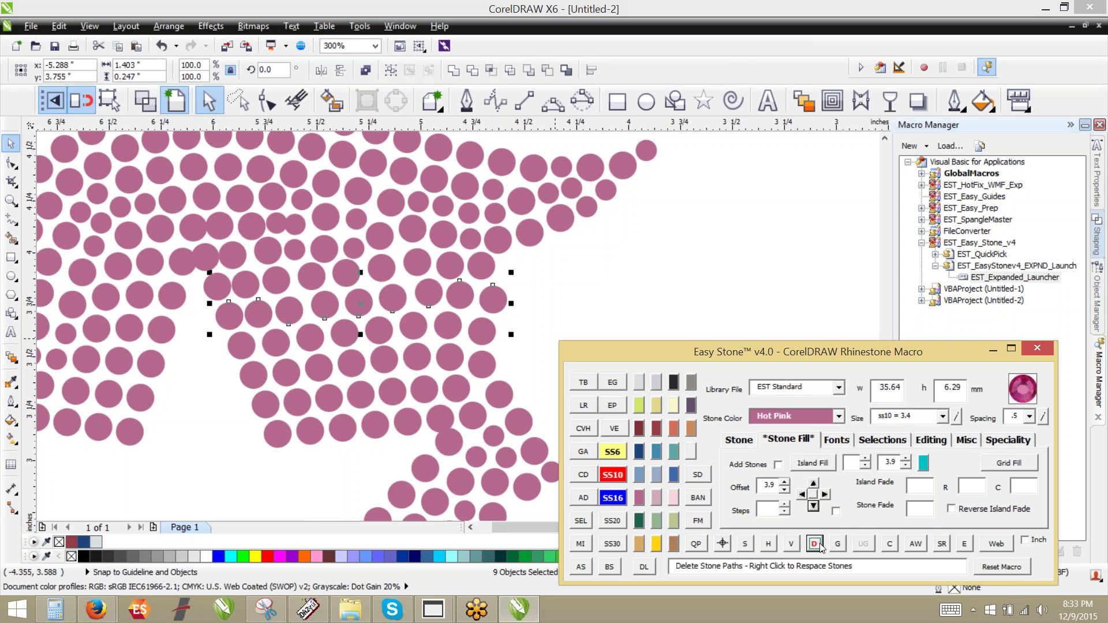
Respace the seven stones of the sixth row up, starting at the visor's left edge column.
click(187, 449)
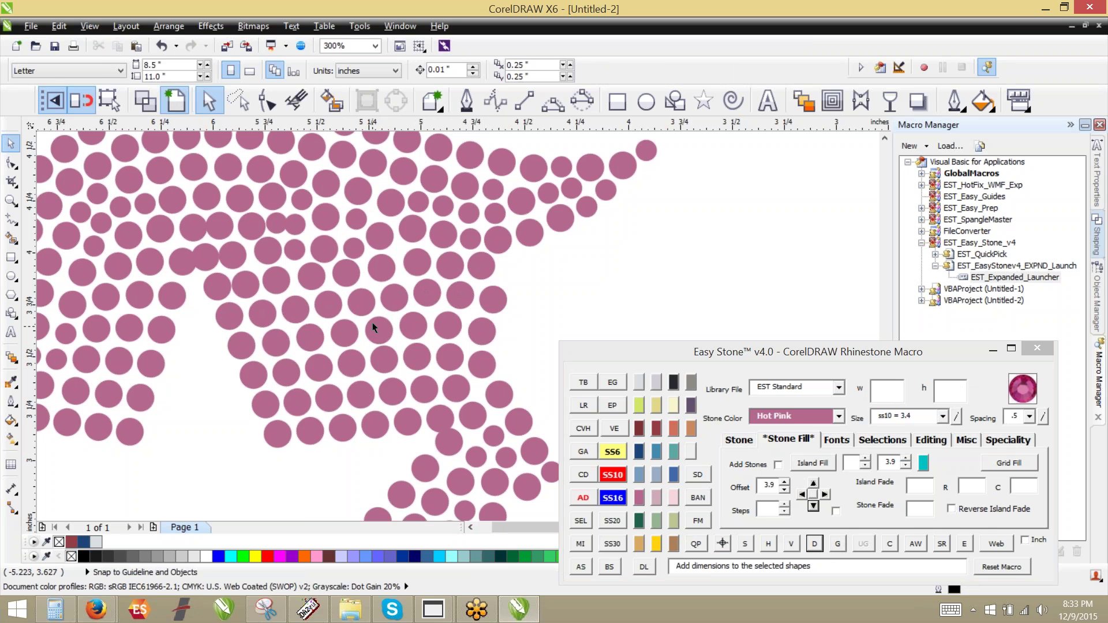
click(217, 286)
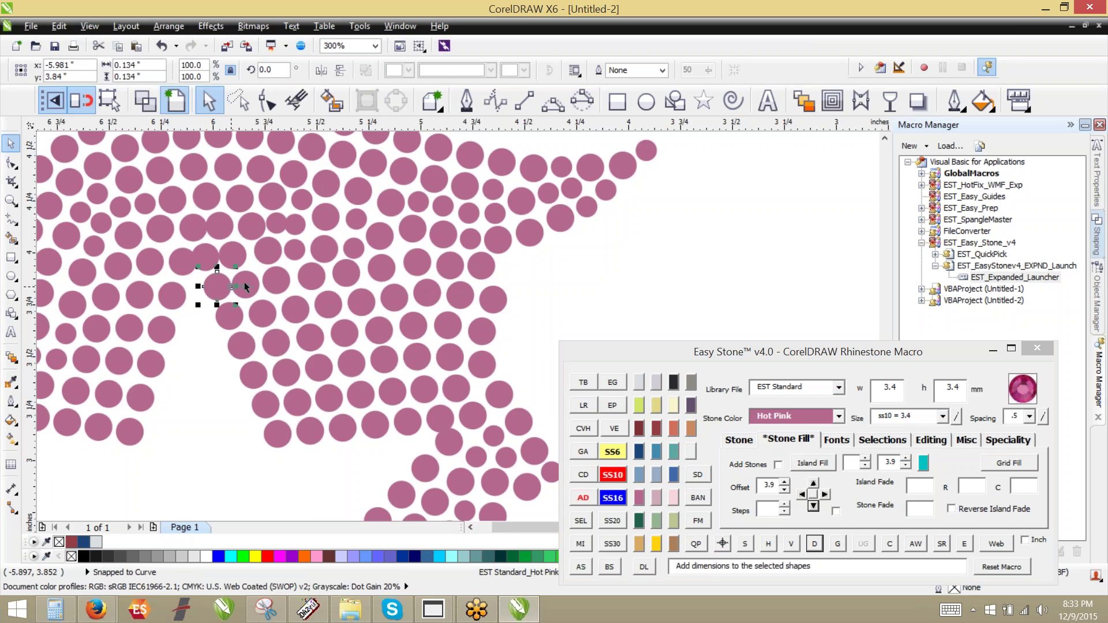
shift+click(244, 282)
shift+click(276, 280)
shift+click(312, 275)
shift+click(345, 278)
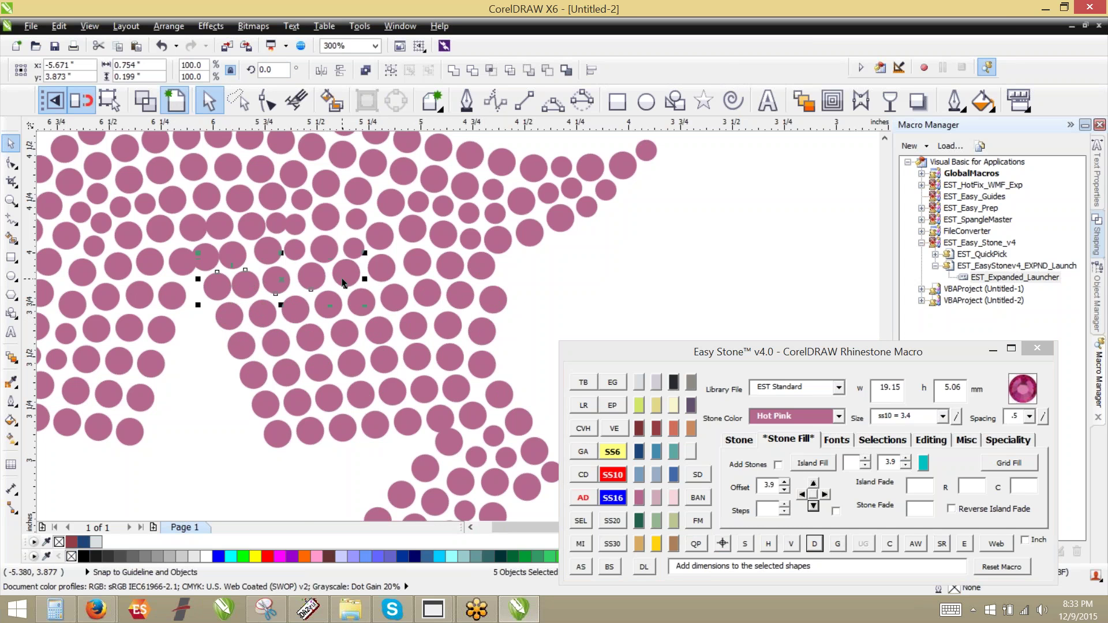
shift+click(415, 269)
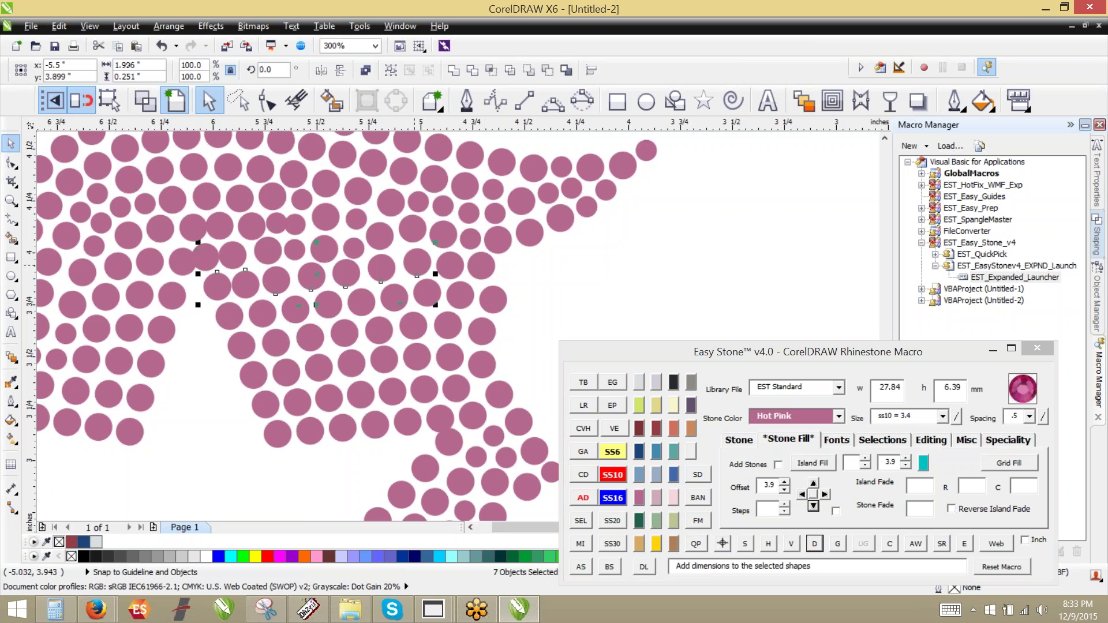
click(814, 543)
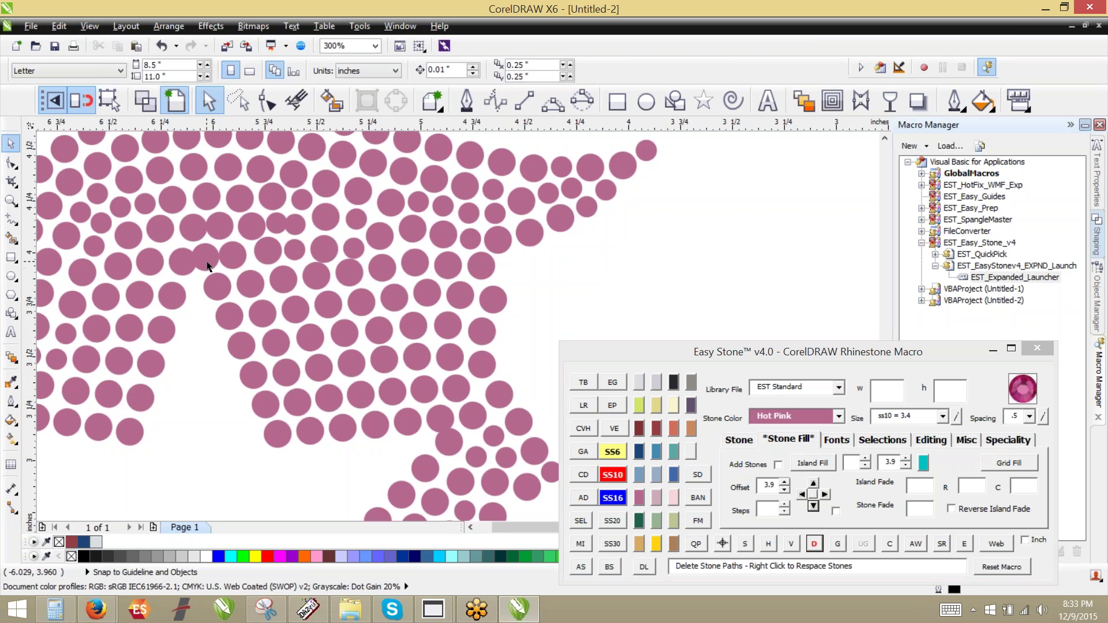
Respace the stones of the seventh row up, from the visor's upper-left corner toward the helmet's right side.
click(207, 262)
shift+click(236, 257)
shift+click(268, 252)
shift+click(296, 251)
shift+click(325, 250)
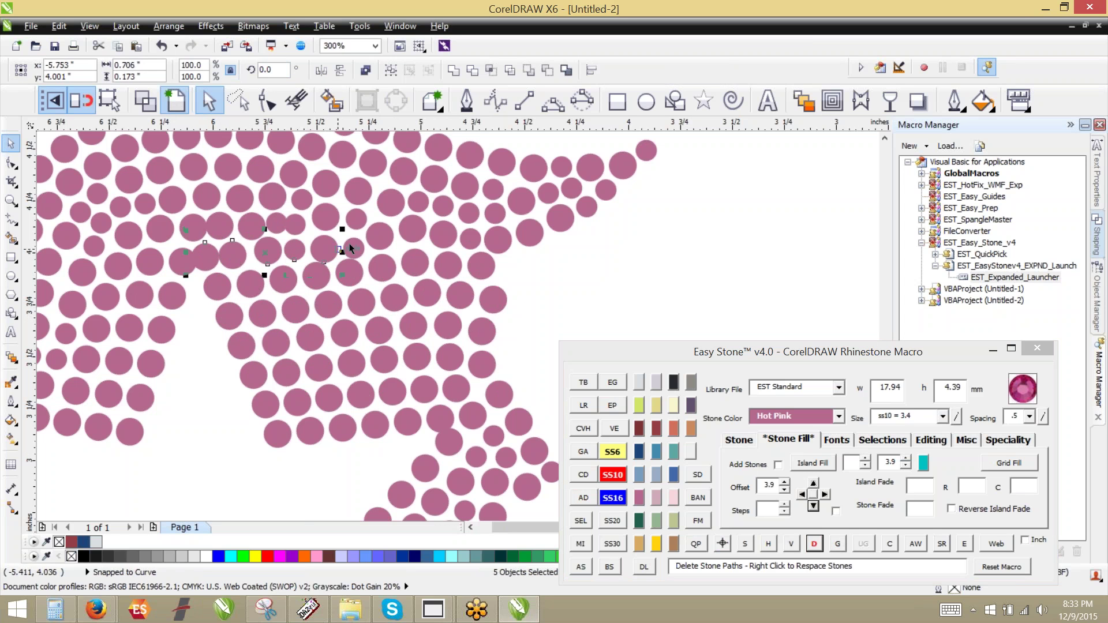
shift+click(353, 248)
shift+click(414, 225)
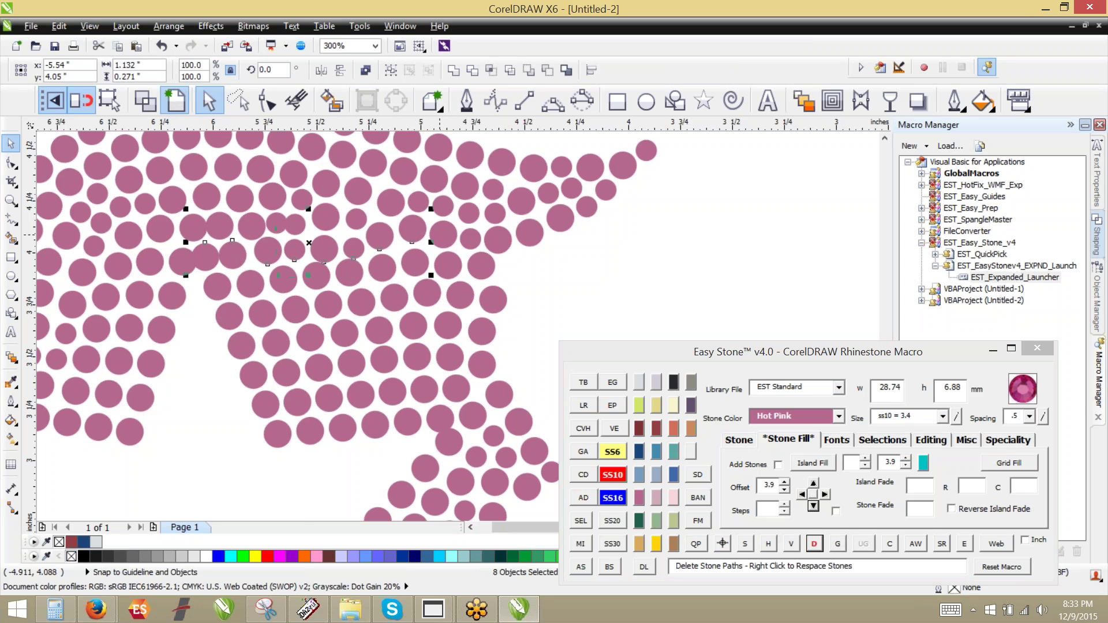
shift+click(467, 242)
click(816, 543)
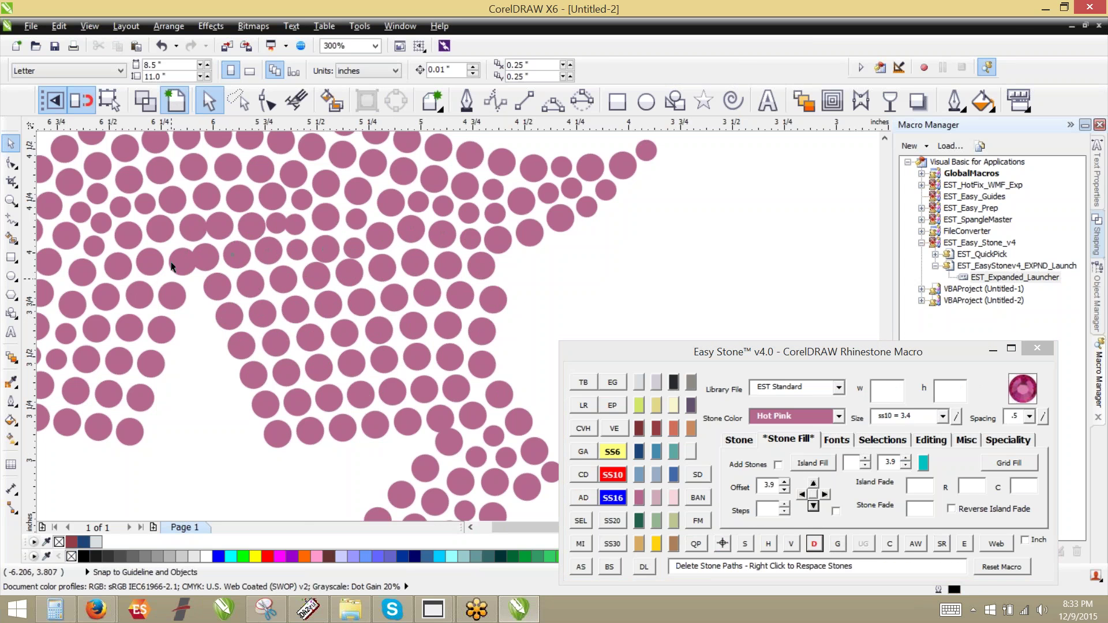
Respace the eight stones of the eighth row up, just above the visor's upper-left corner.
click(185, 225)
shift+click(222, 219)
shift+click(251, 225)
shift+click(276, 224)
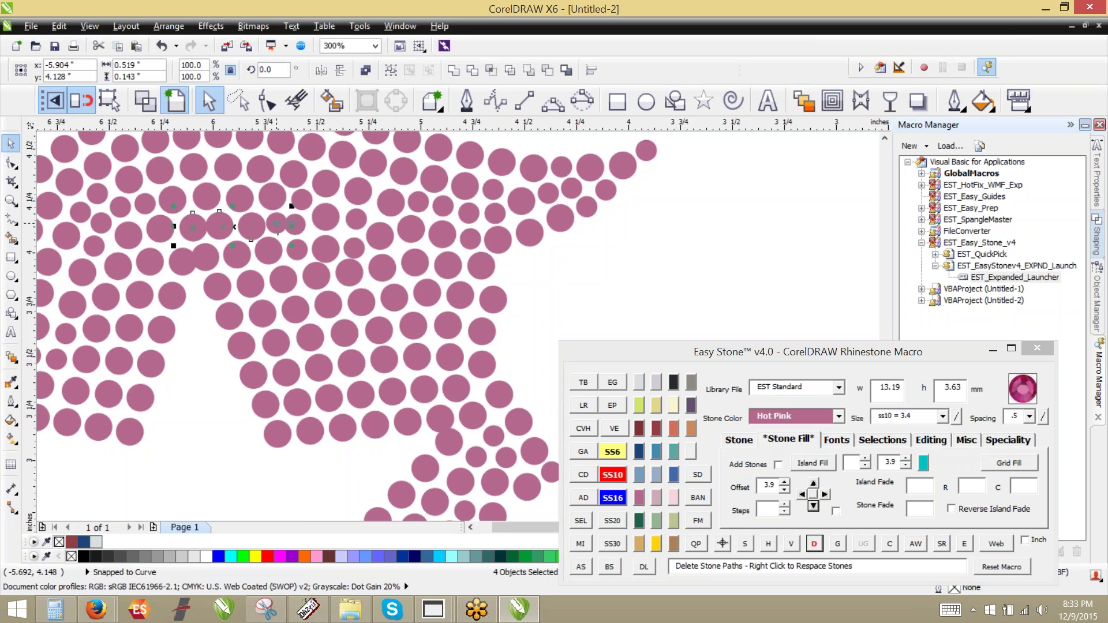
shift+click(326, 218)
shift+click(356, 220)
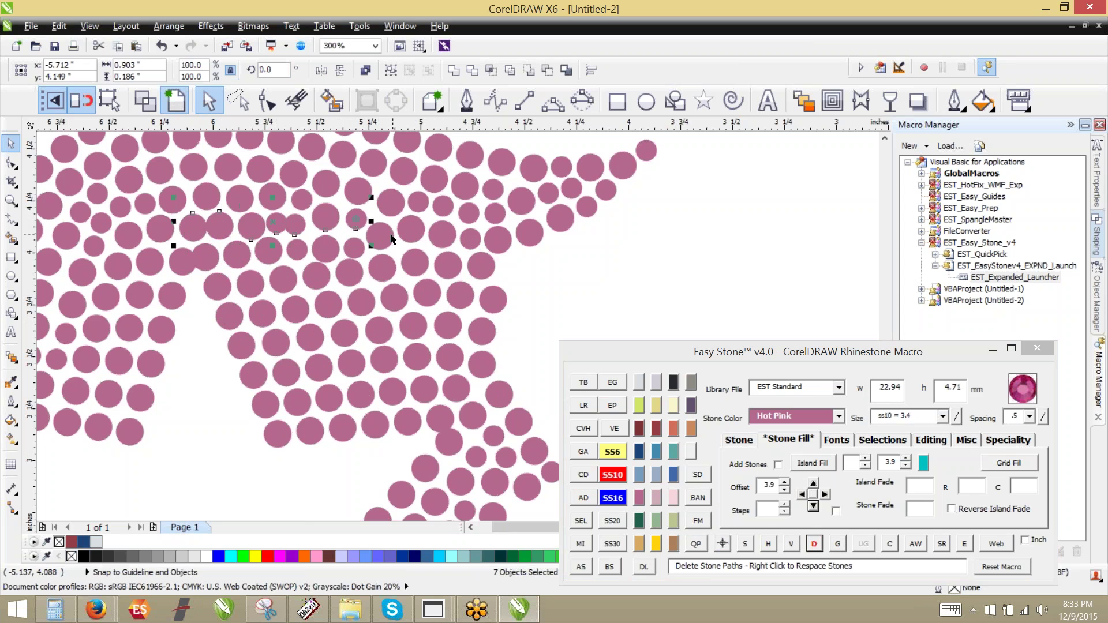
shift+click(379, 235)
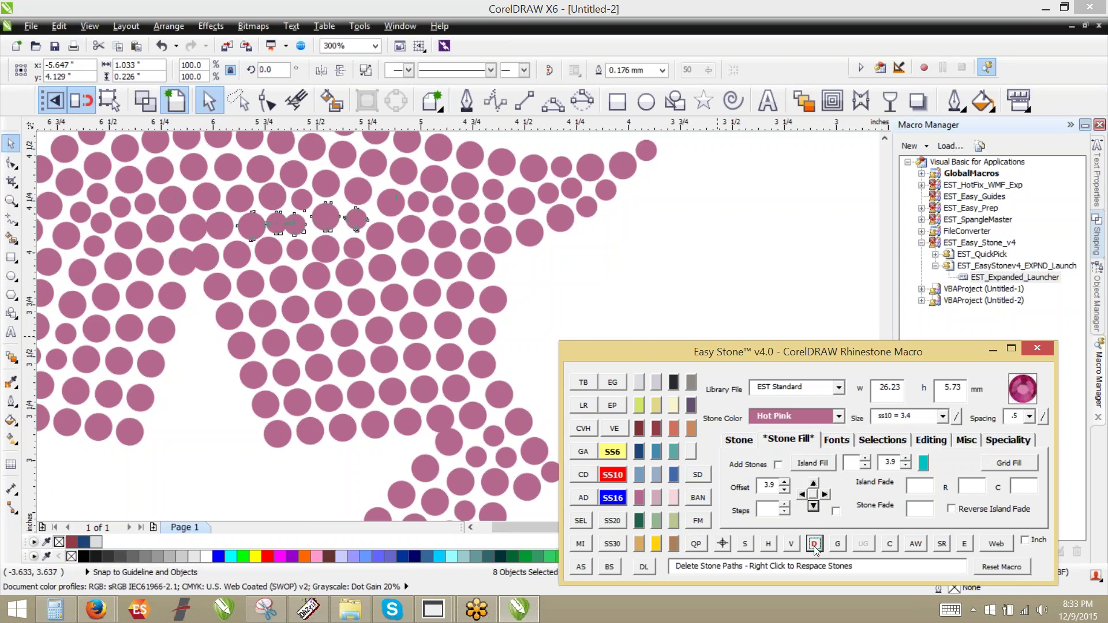
key(Escape)
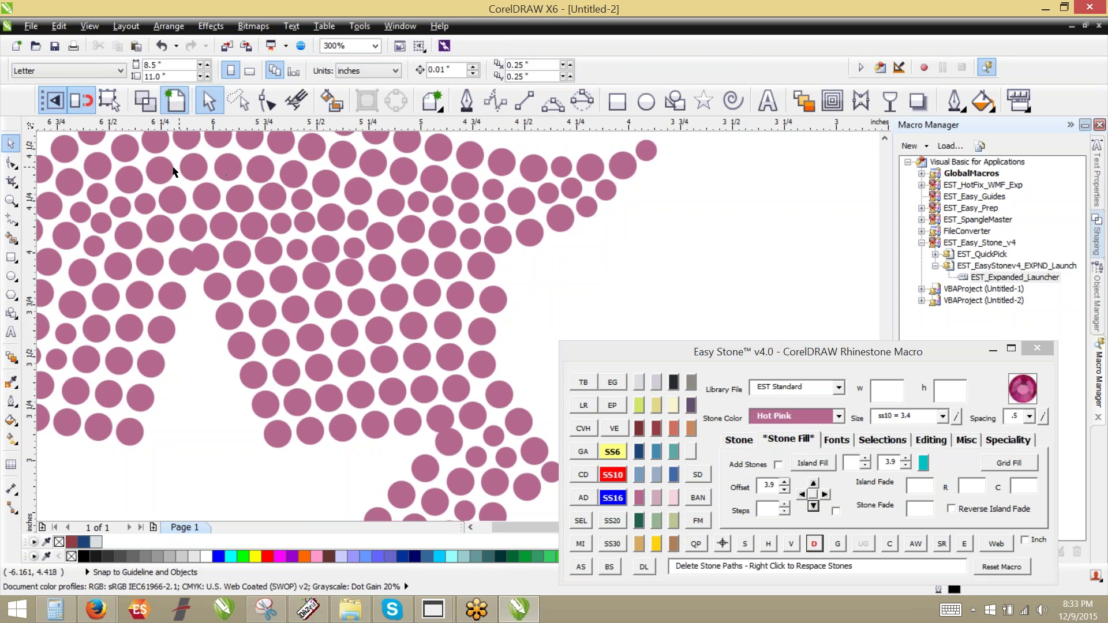
Respace the eight stones of the tenth row up, which slopes down toward the helmet's right side.
click(165, 168)
shift+click(196, 168)
shift+click(231, 168)
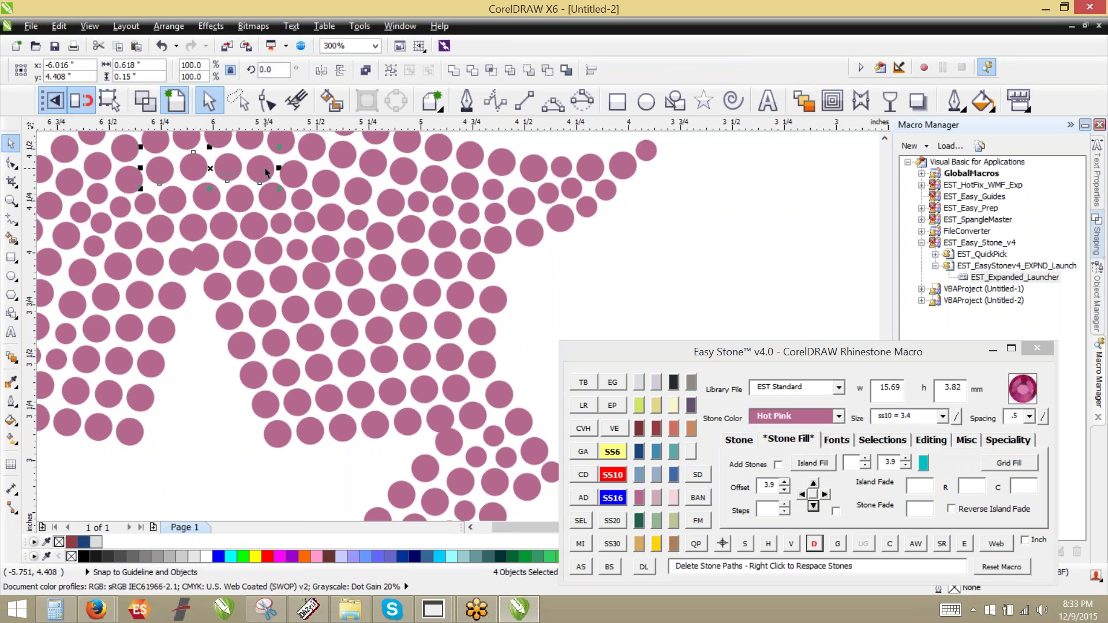
drag(279, 168, 288, 171)
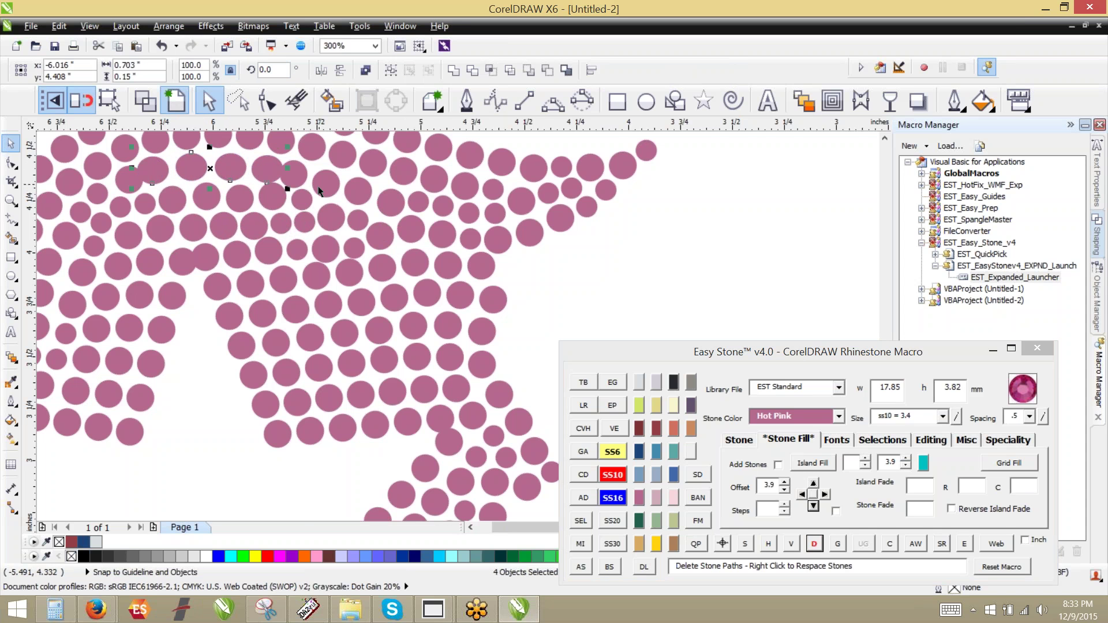
key(ctrl+z)
shift+click(290, 174)
shift+click(328, 182)
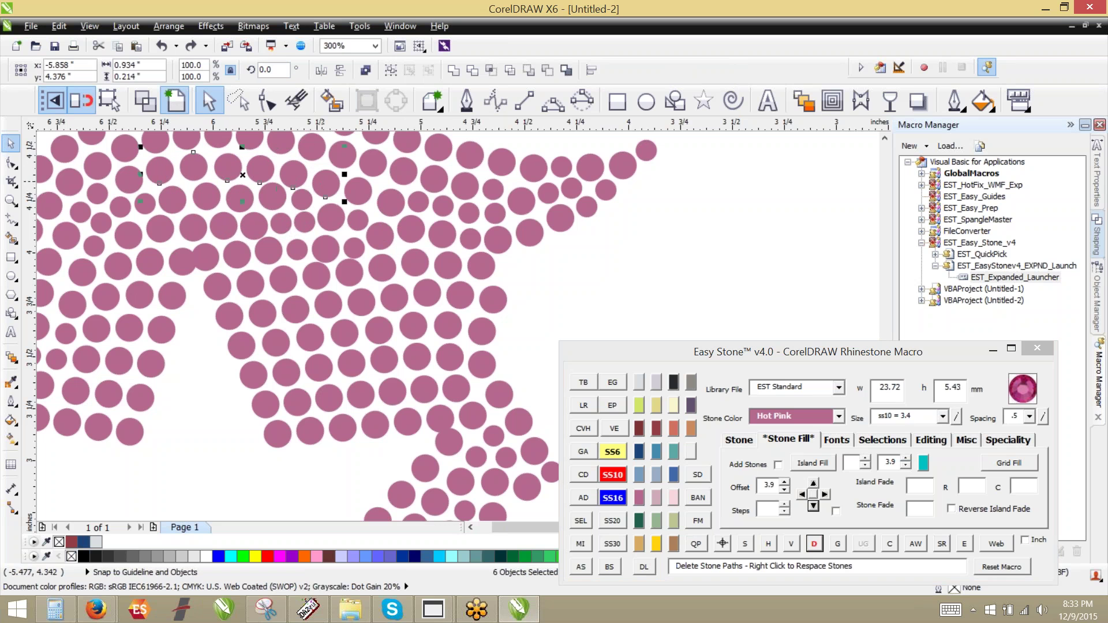
shift+click(361, 192)
shift+click(393, 200)
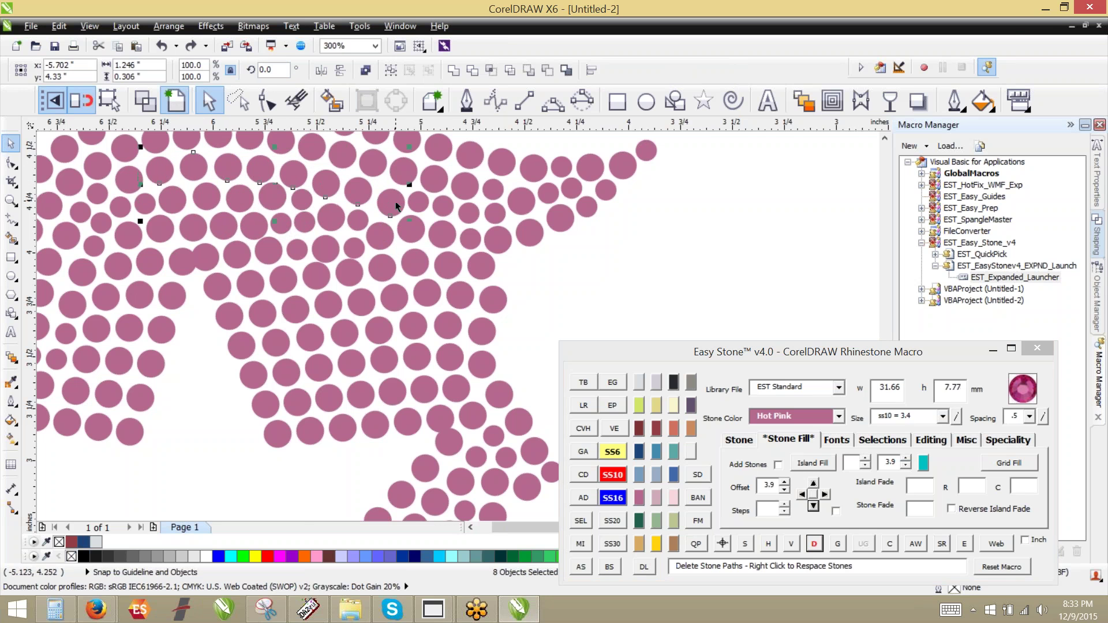
right_click(817, 544)
click(210, 427)
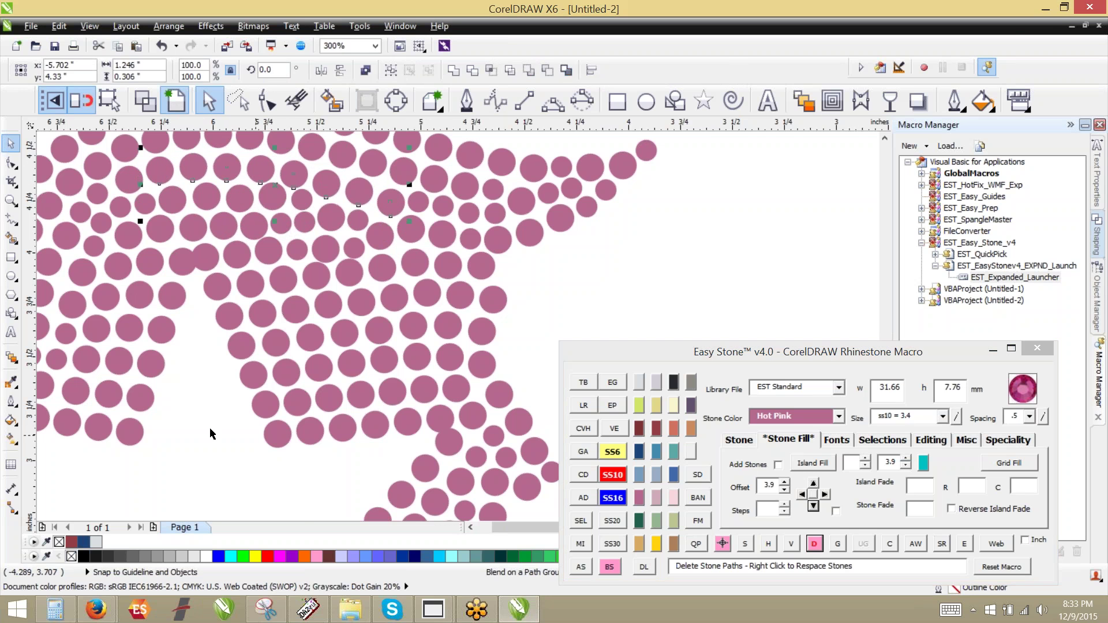
Respace the ten stones of the diagonal column running from the tenth row down to the bottom row's third stone.
click(232, 169)
shift+click(243, 200)
shift+click(257, 229)
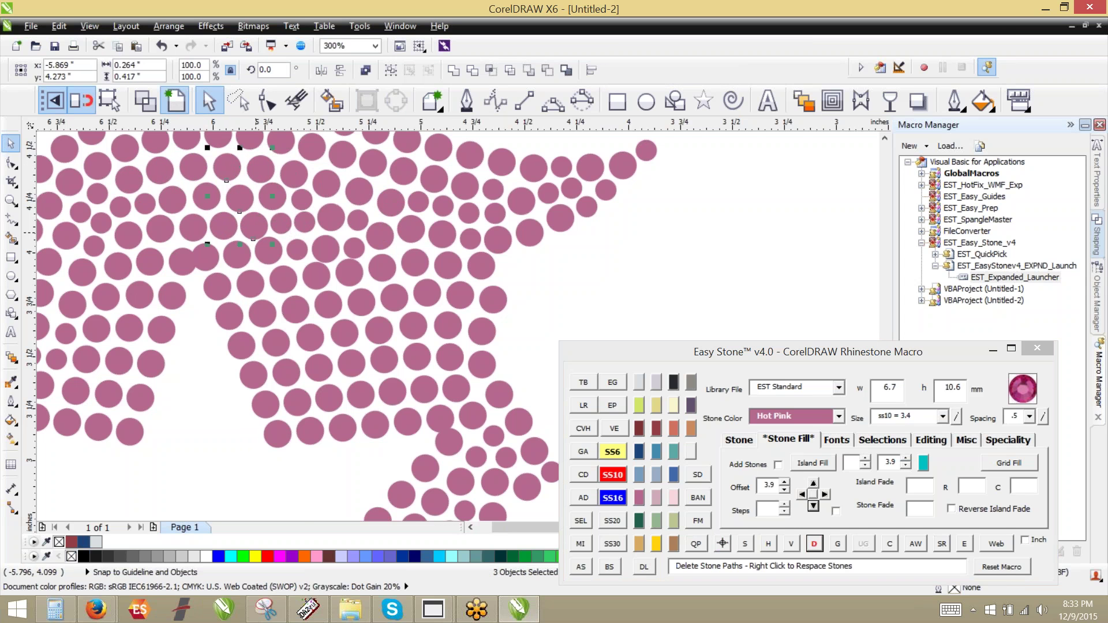
shift+click(270, 258)
shift+click(283, 284)
shift+click(296, 314)
shift+click(310, 342)
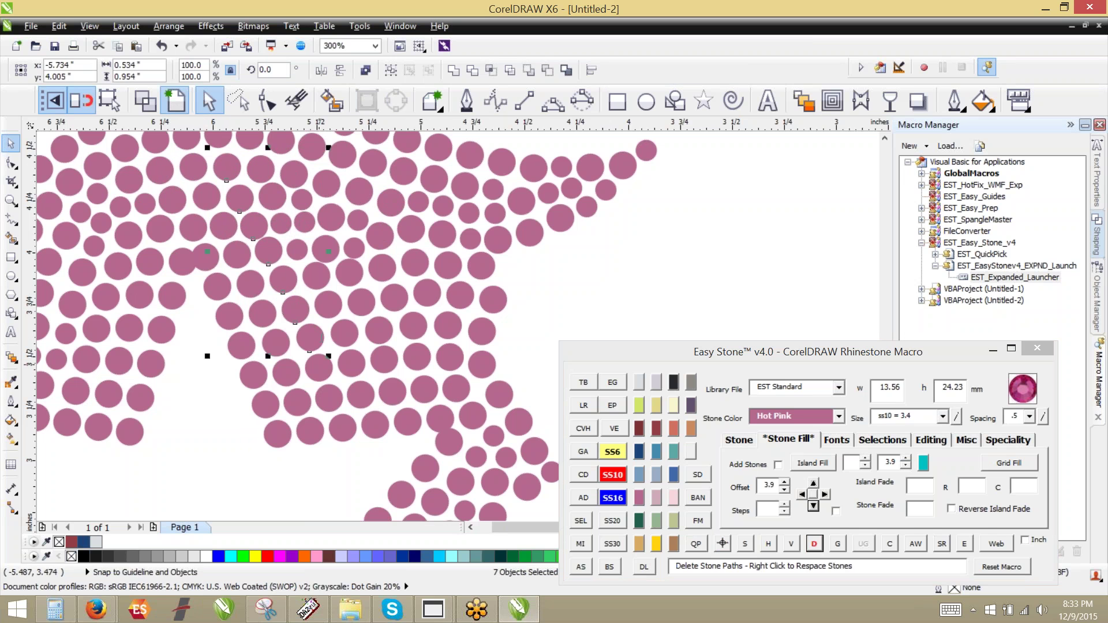
shift+click(319, 371)
shift+click(329, 385)
shift+click(342, 437)
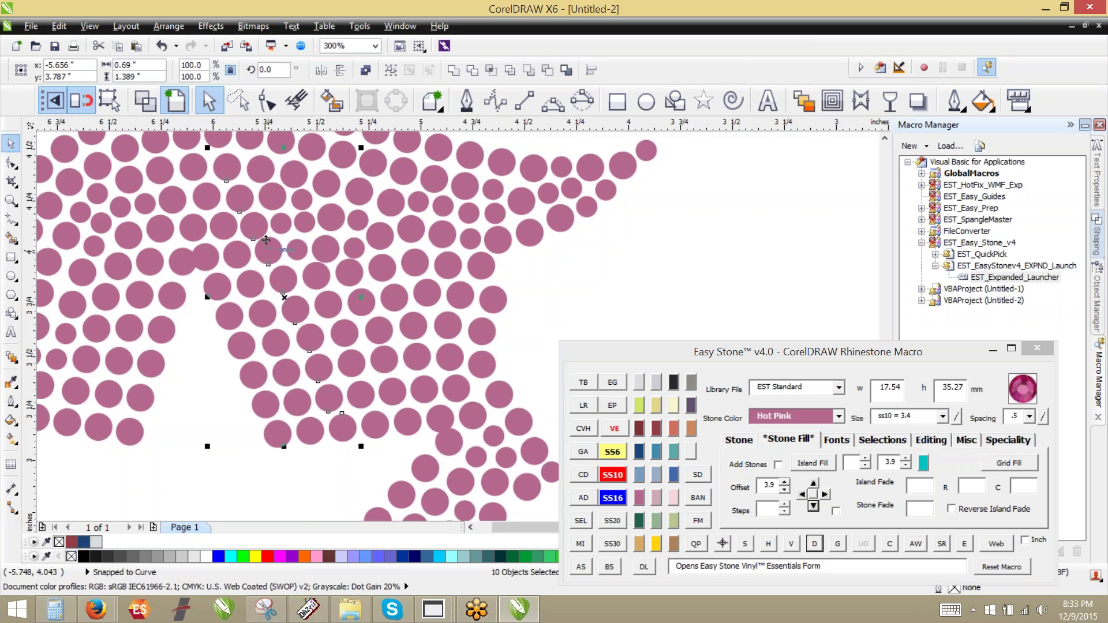
click(814, 543)
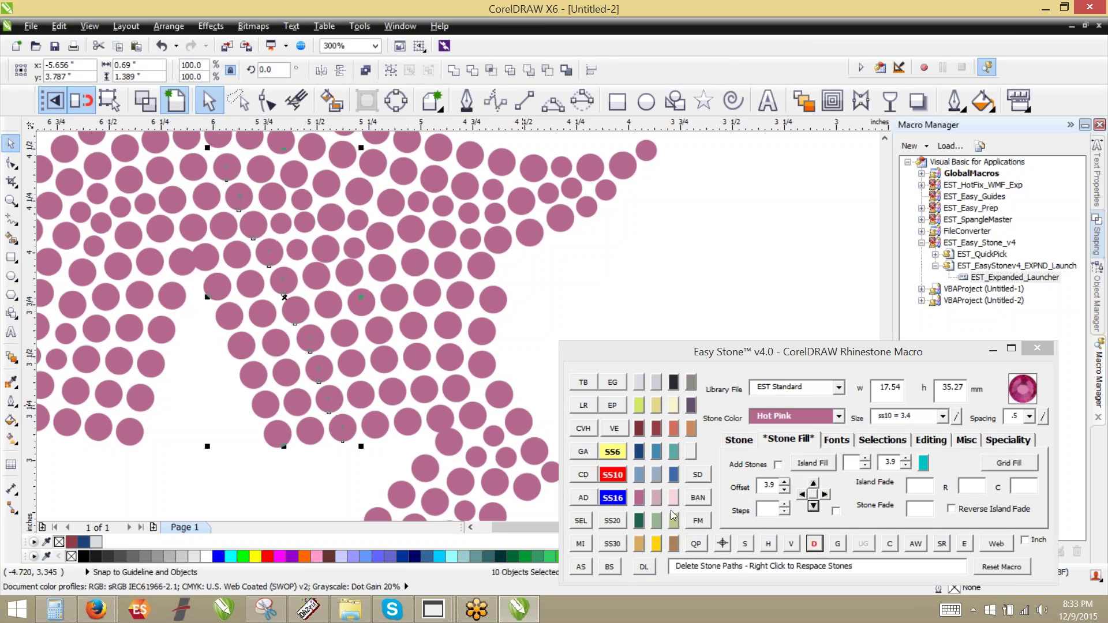
Respace the eleven stones of the adjacent diagonal column ending at the bottom row's fourth stone.
click(261, 169)
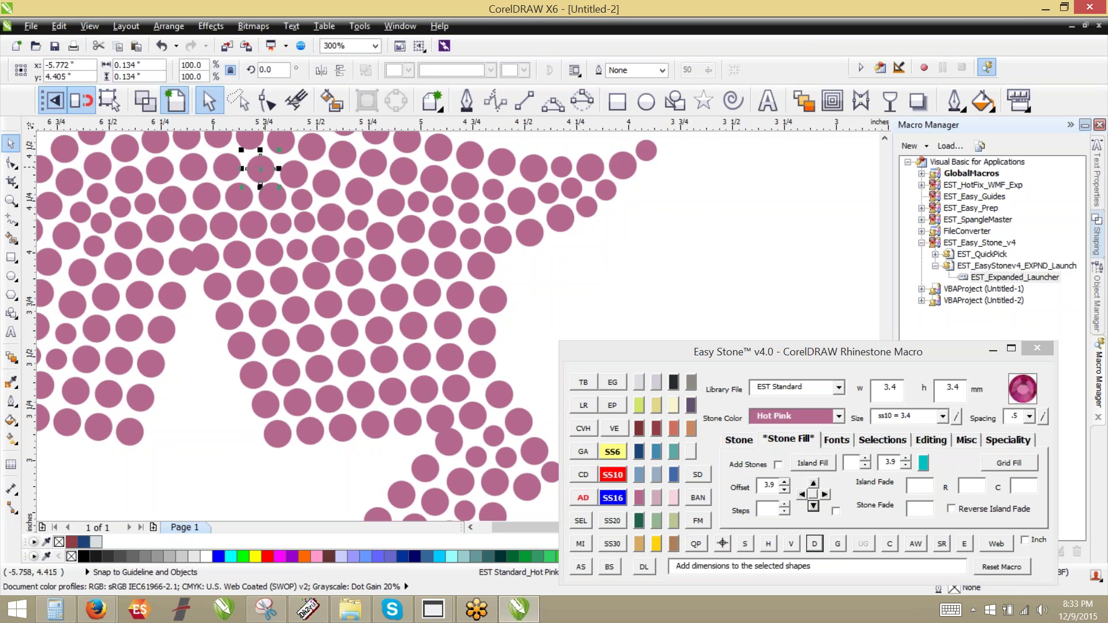
shift+click(279, 202)
shift+click(278, 202)
shift+click(283, 226)
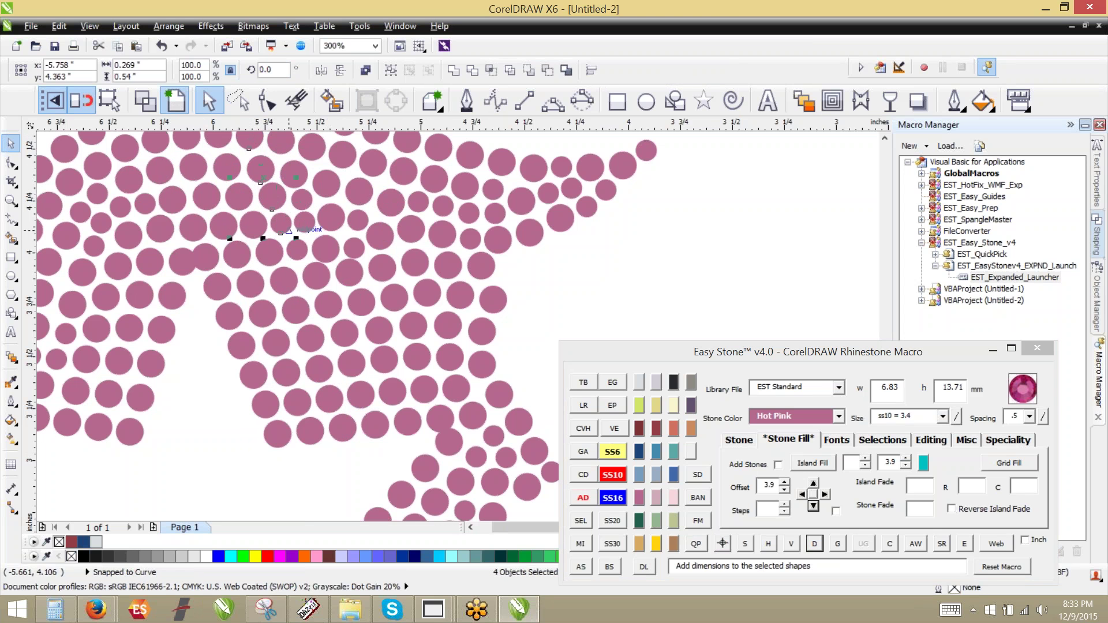
shift+click(297, 251)
shift+click(311, 274)
shift+click(328, 306)
shift+click(346, 333)
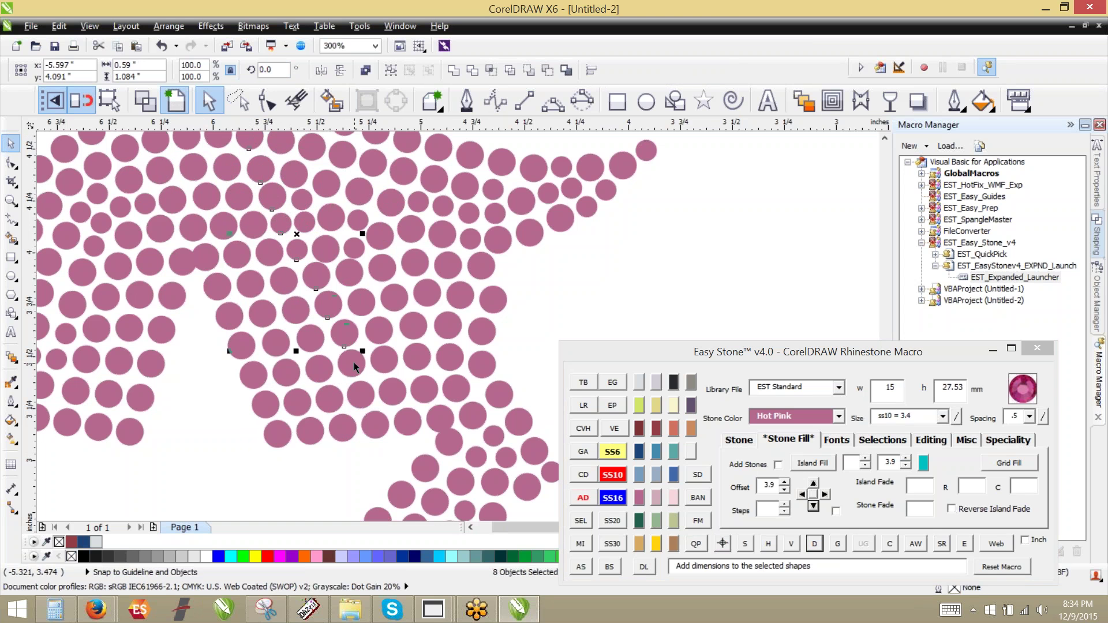
shift+click(351, 364)
shift+click(360, 386)
shift+click(376, 404)
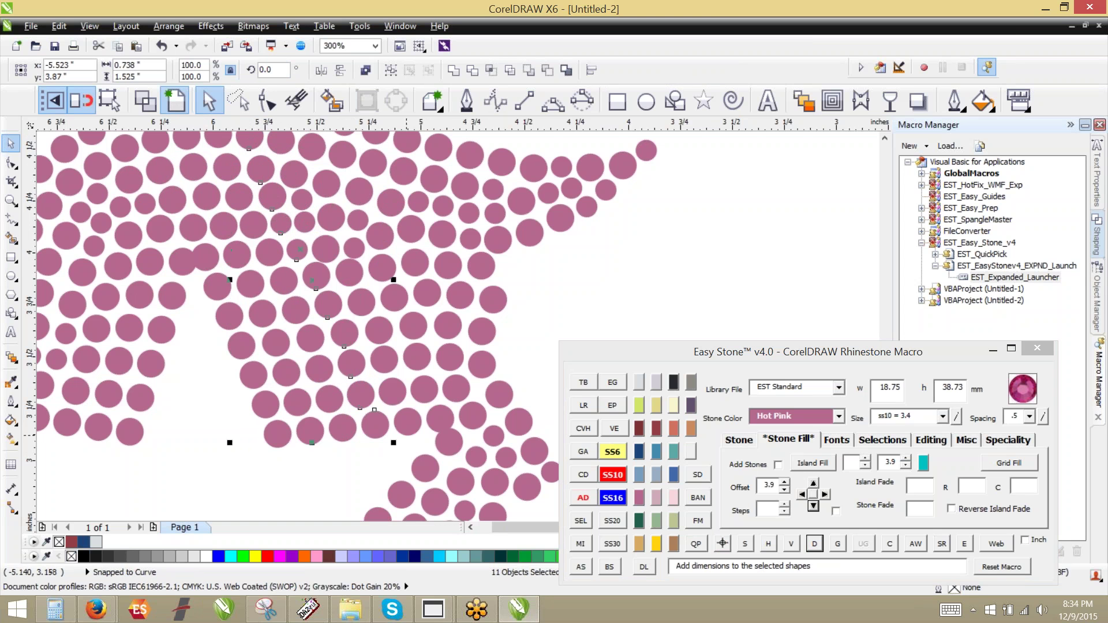
click(814, 543)
click(814, 546)
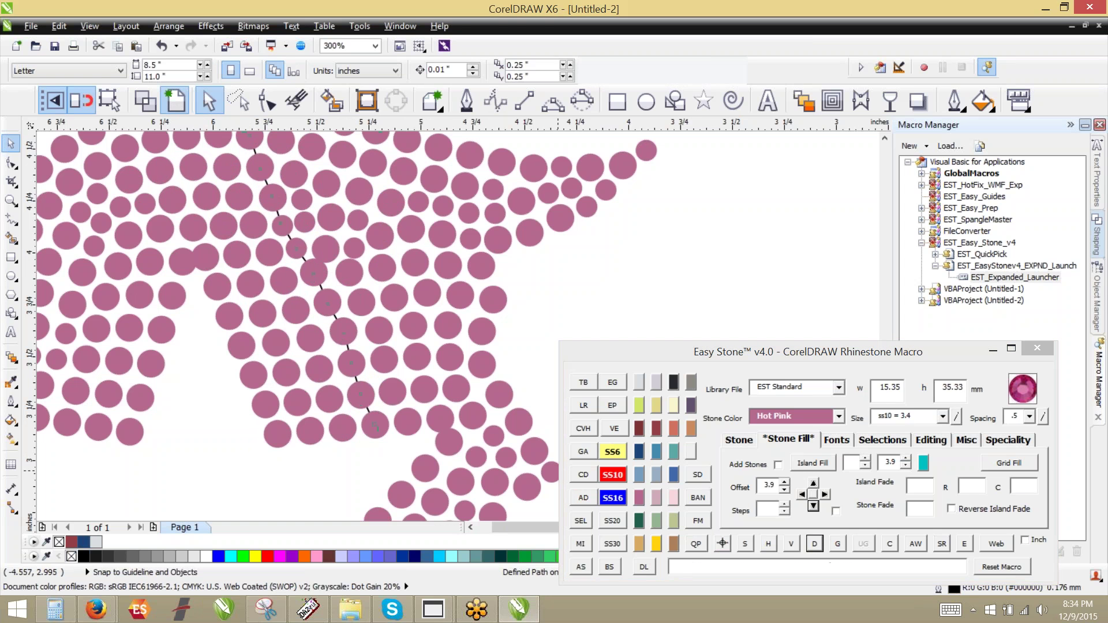
Respace the four stones of the short diagonal column descending from the tenth row, right of the respaced columns.
click(305, 177)
shift+click(303, 199)
shift+click(322, 246)
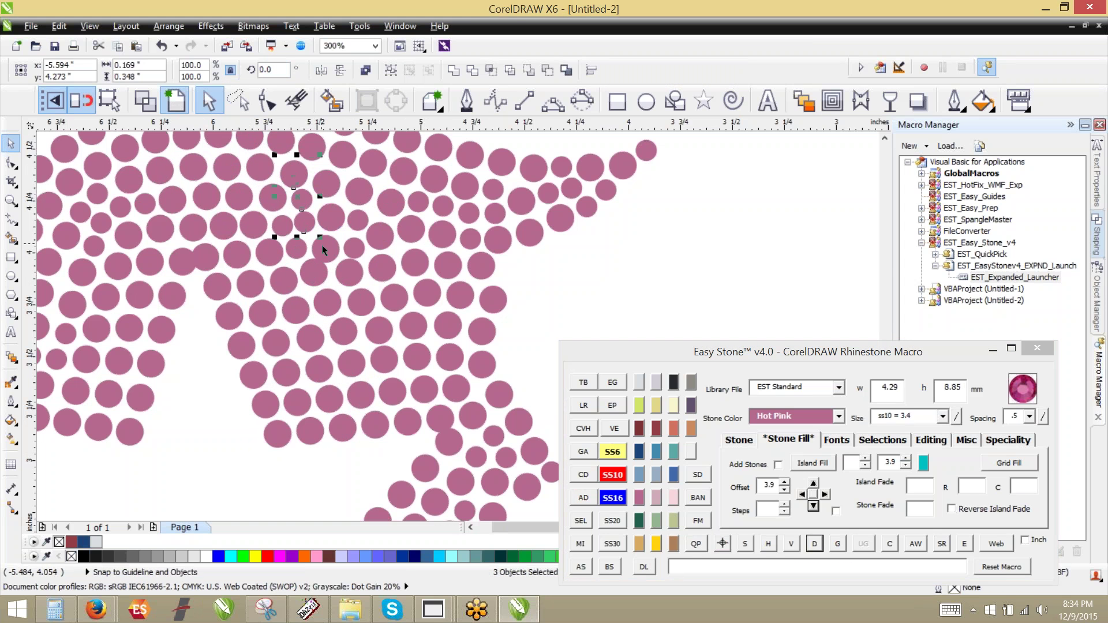
shift+click(344, 275)
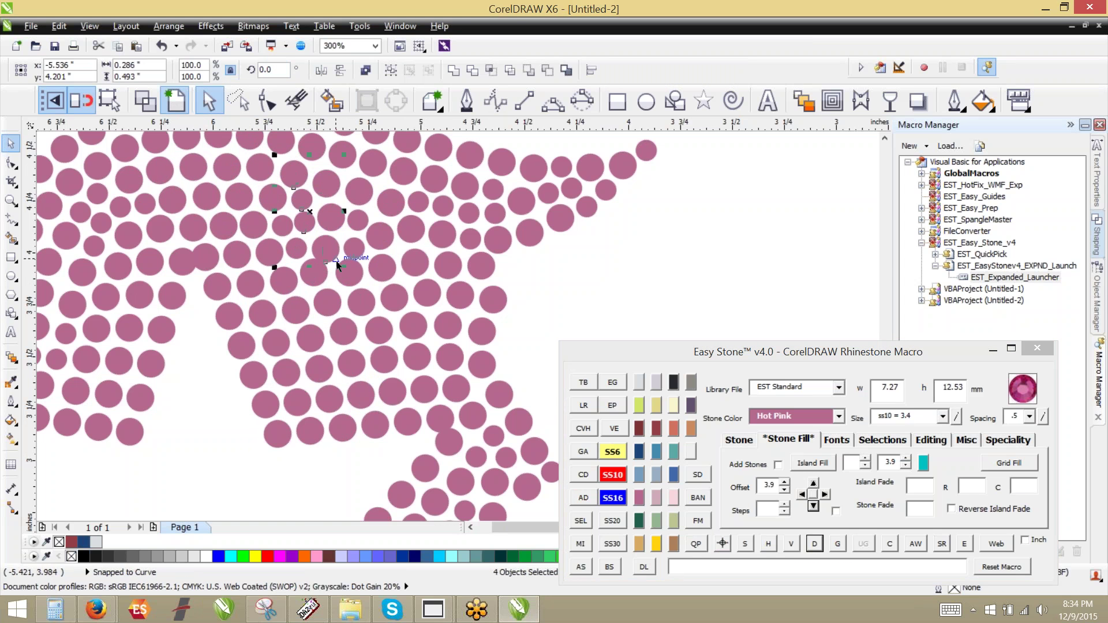
click(816, 545)
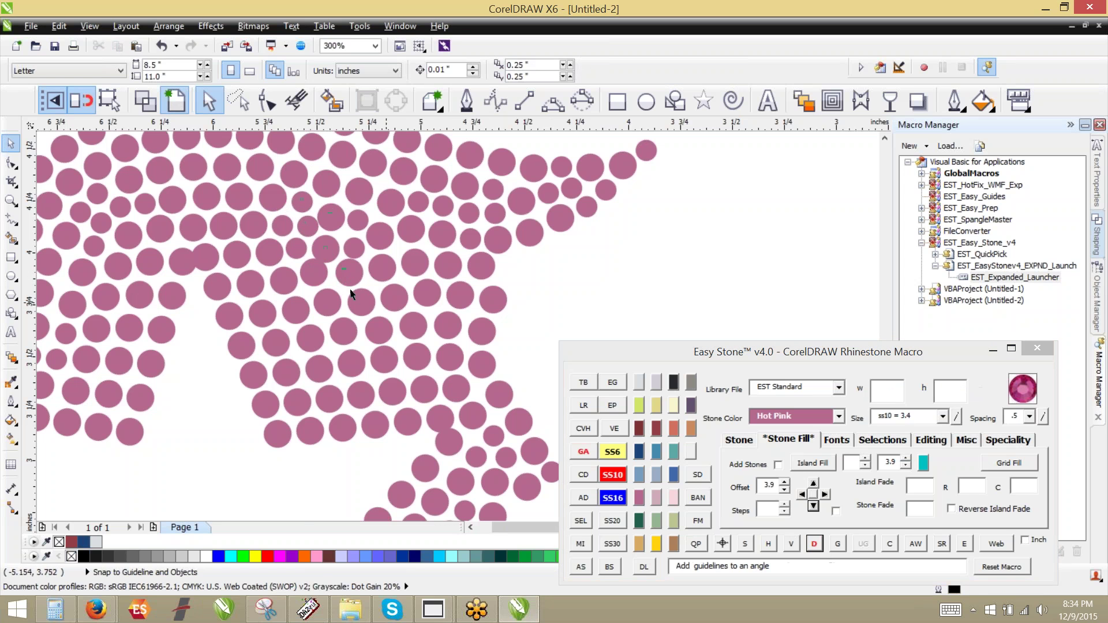
Respace the six stones of the curved column running from the sixth row up to the helmet's top edge.
click(319, 280)
shift+click(327, 251)
shift+click(332, 220)
shift+click(328, 186)
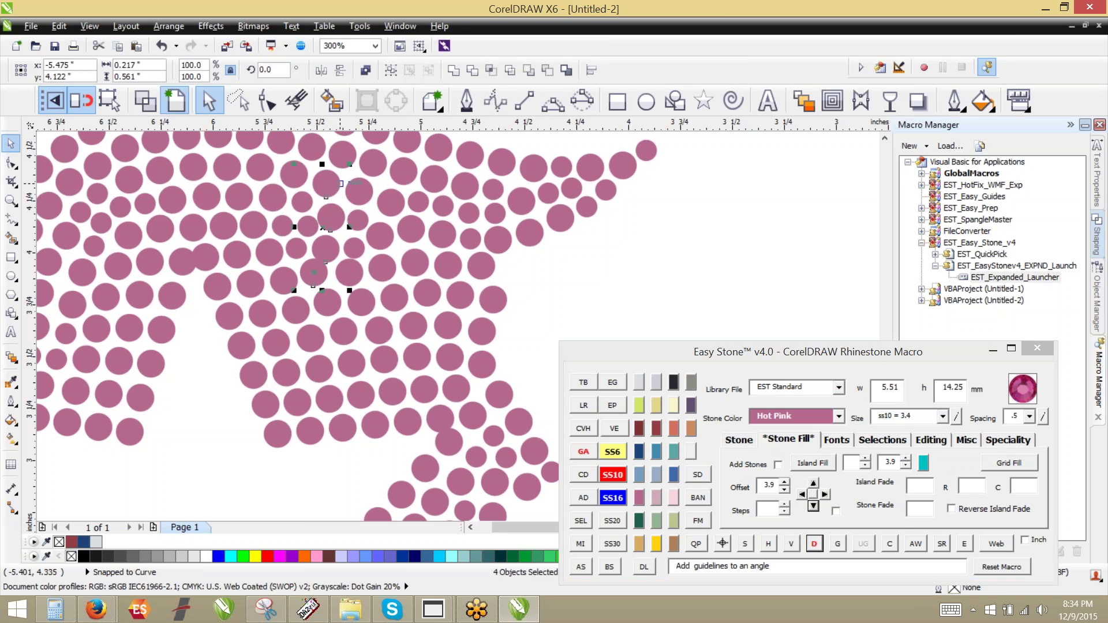
shift+click(344, 158)
scroll(450, 382, down, 1)
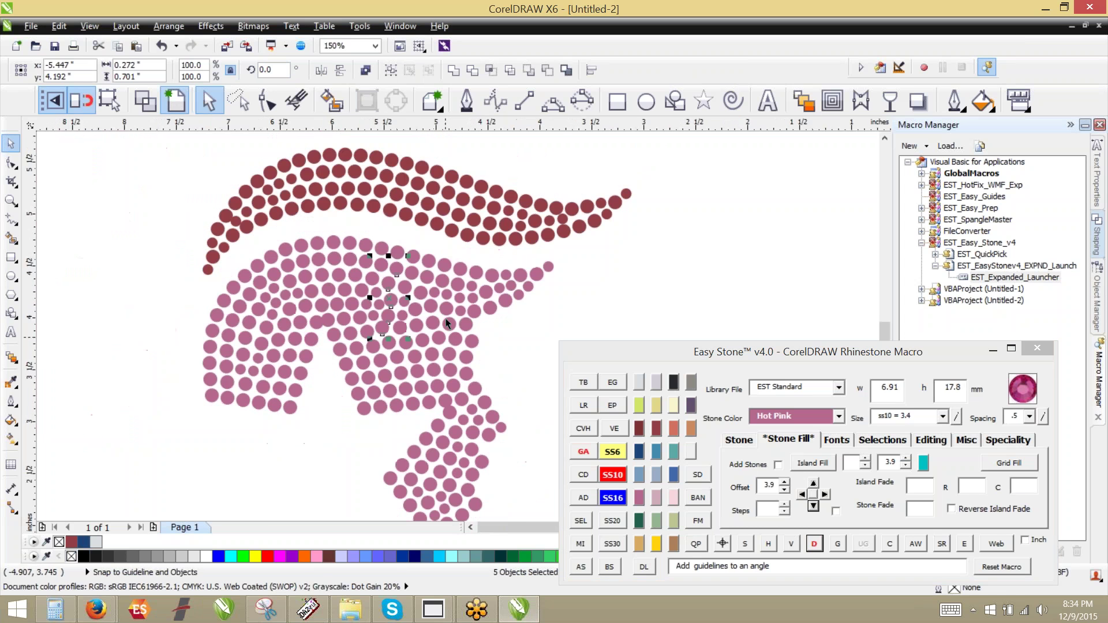
scroll(444, 250, up, 1)
shift+click(351, 255)
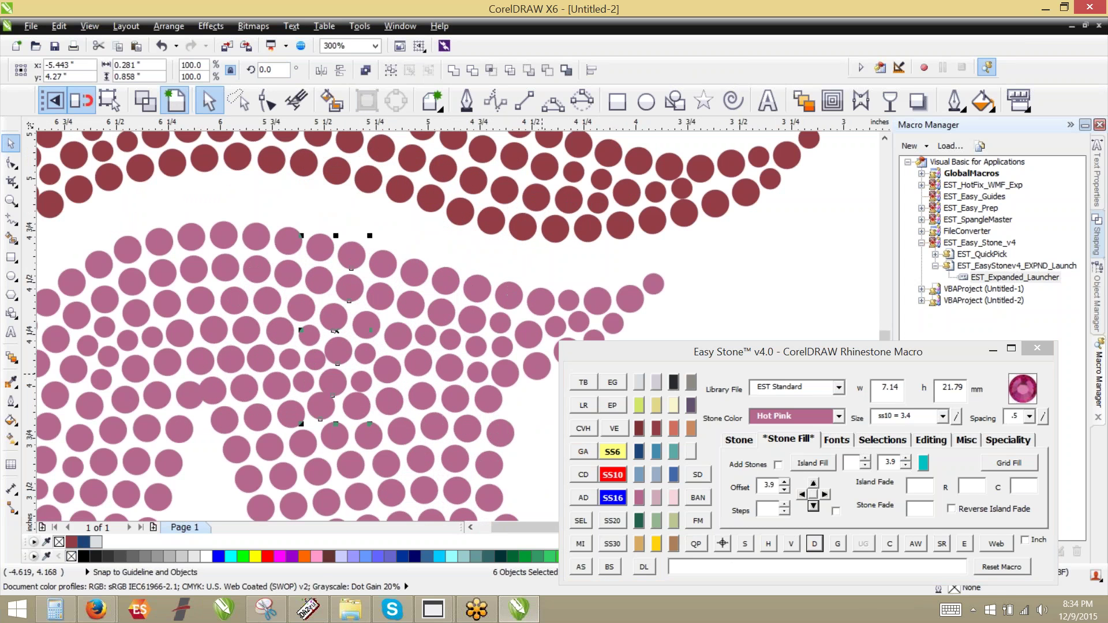
click(822, 549)
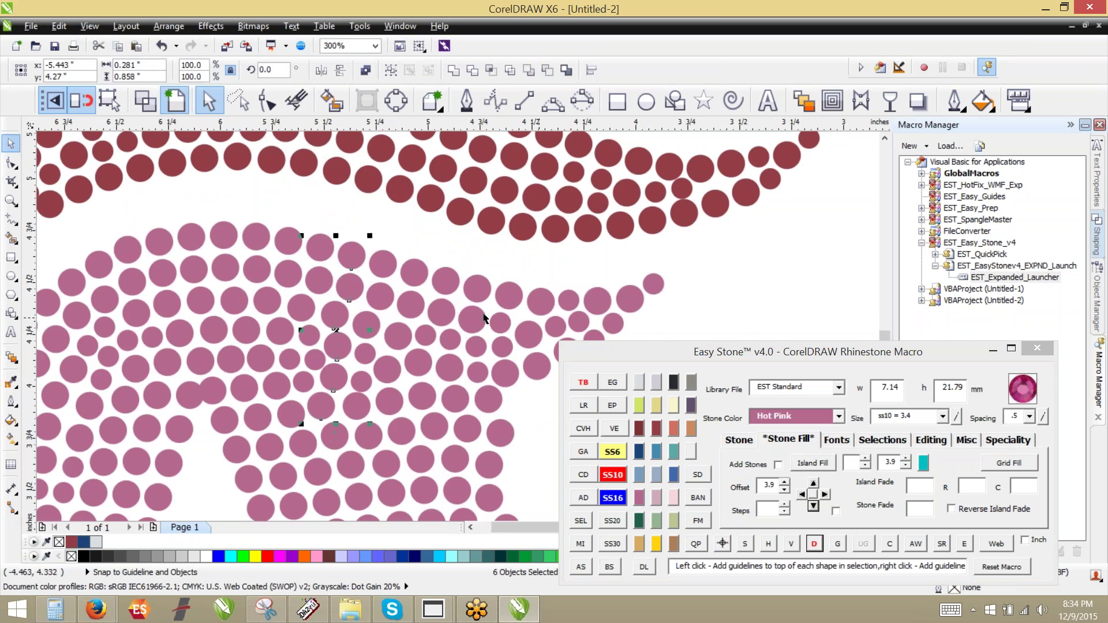
Move the large eighth-row stone of that column slightly right, between its two small neighbours.
scroll(382, 342, up, 2)
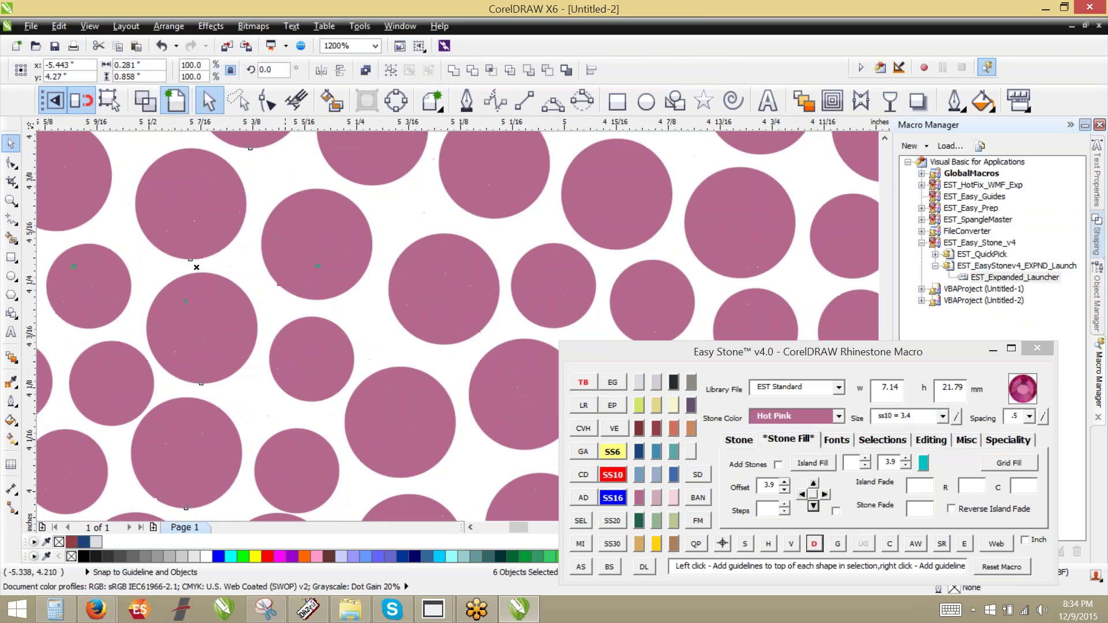
click(284, 317)
drag(219, 299, 224, 299)
scroll(415, 253, down, 1)
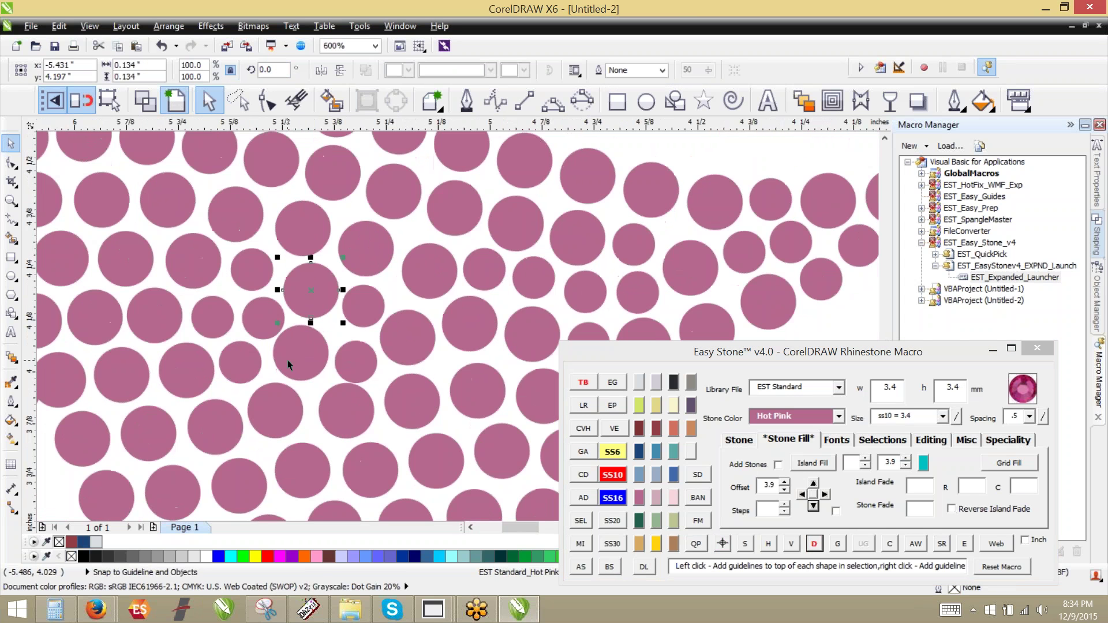
Nudge the large stone directly below it and that stone's small right-hand neighbour to even out the surrounding gaps.
scroll(288, 360, up, 1)
drag(292, 360, 296, 373)
drag(405, 364, 406, 342)
scroll(401, 257, down, 1)
scroll(354, 296, up, 1)
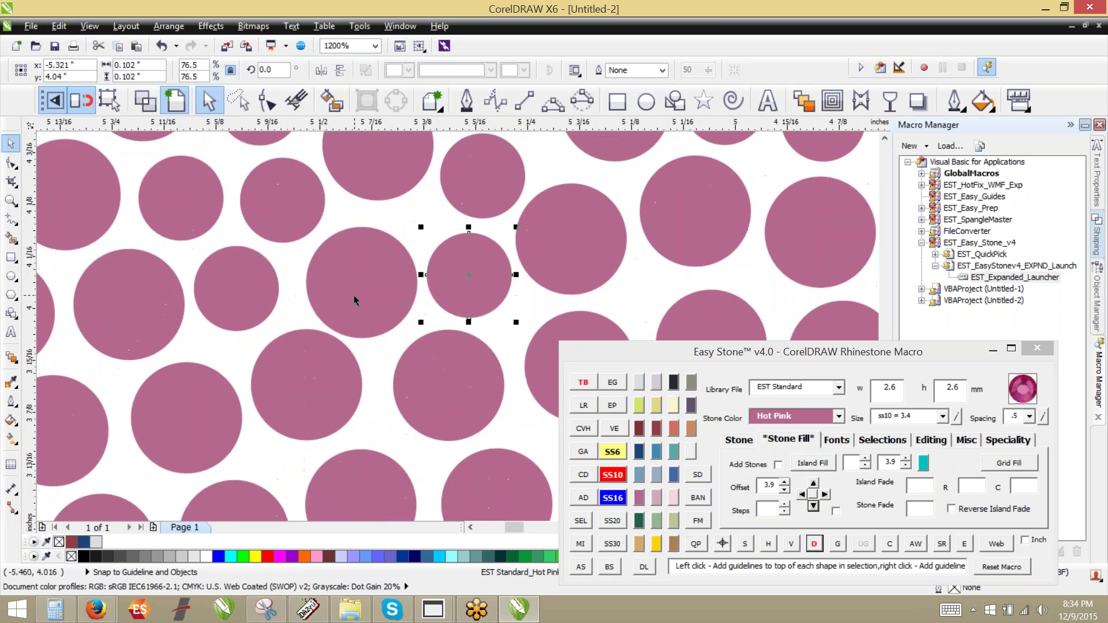
click(364, 285)
drag(365, 291, 362, 279)
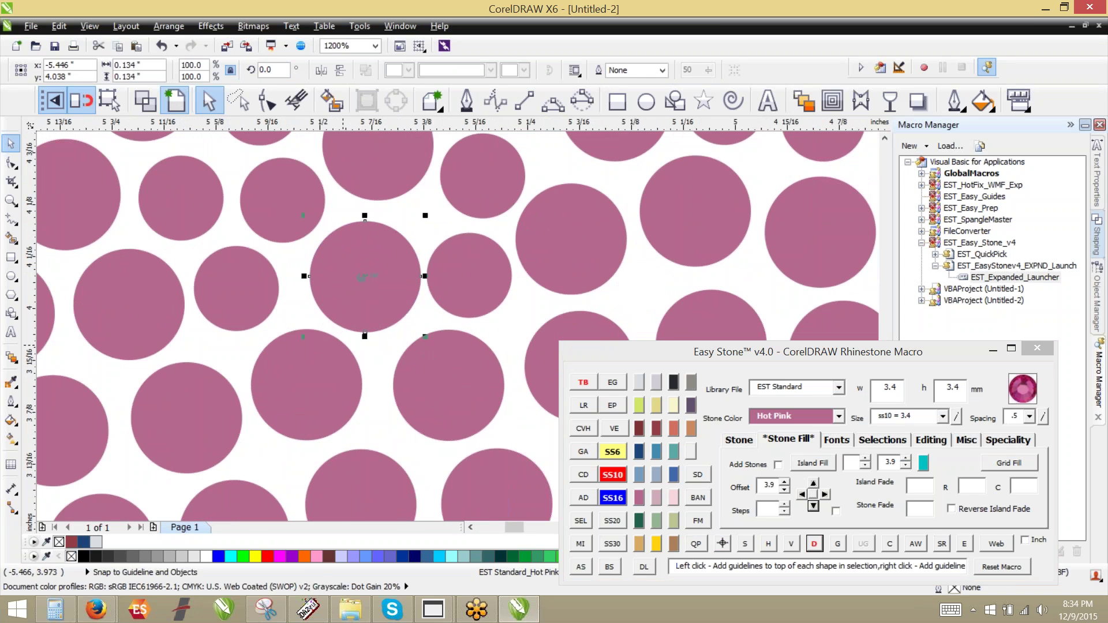
scroll(355, 245, down, 1)
scroll(376, 254, down, 2)
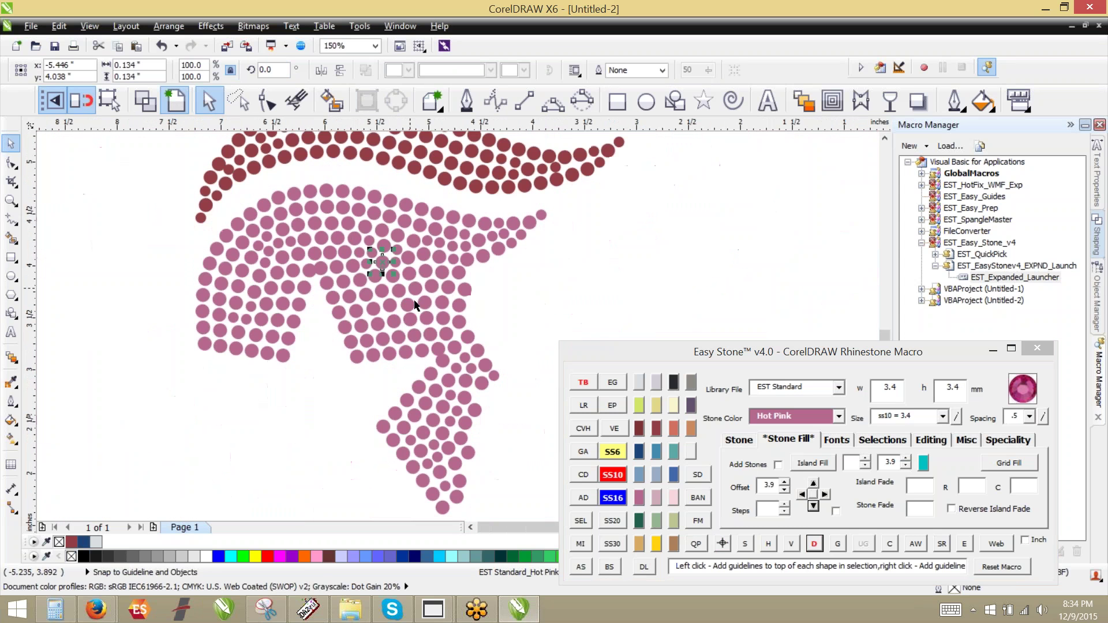
click(365, 410)
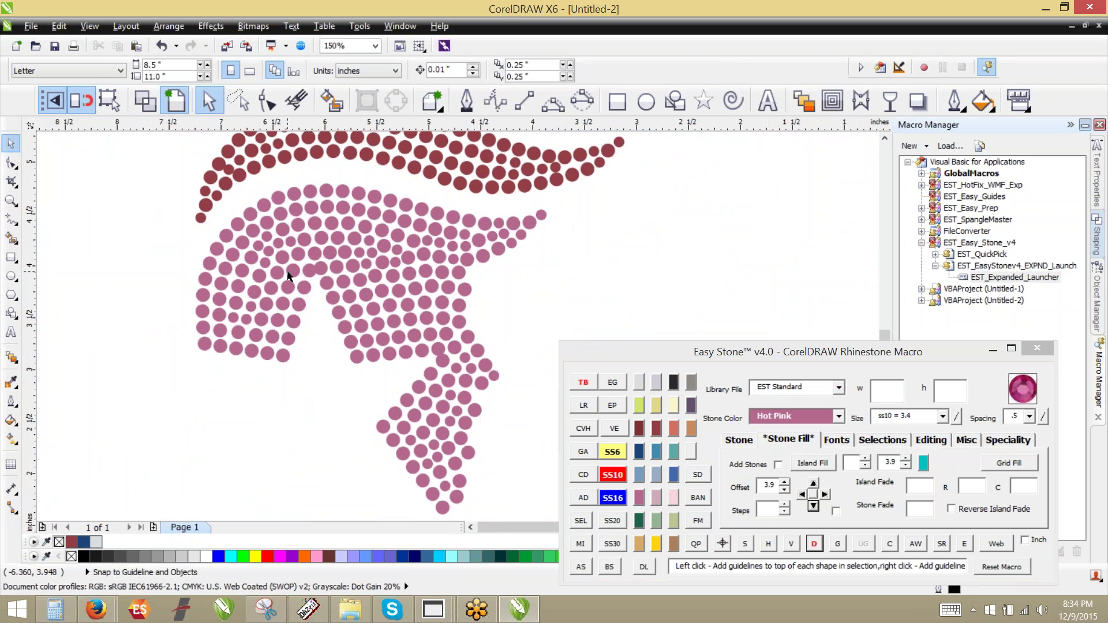
Respace the eight stones of the row passing just above the face notch, including the overlapping pair.
scroll(290, 278, up, 1)
scroll(288, 276, up, 2)
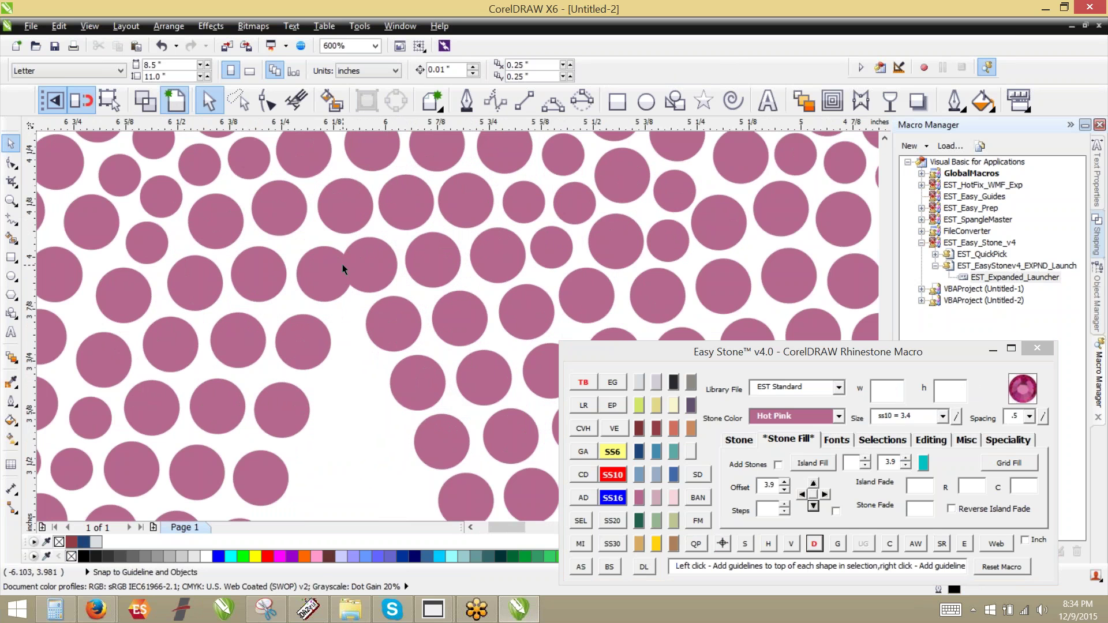
click(125, 293)
shift+click(193, 284)
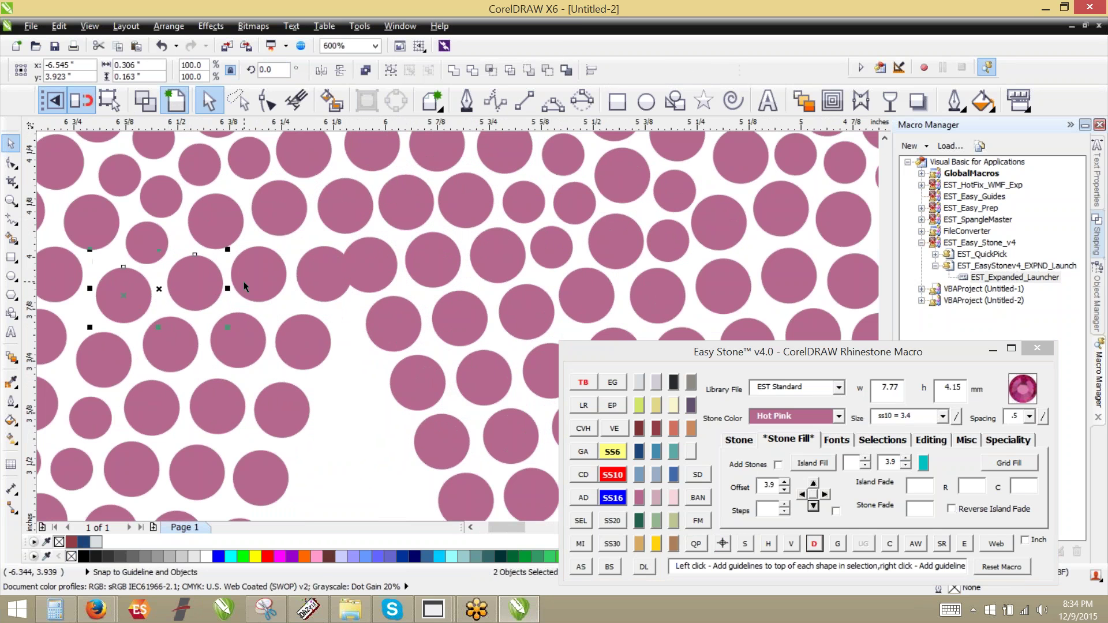
shift+click(244, 282)
shift+click(323, 273)
shift+click(369, 264)
shift+click(433, 258)
shift+click(497, 255)
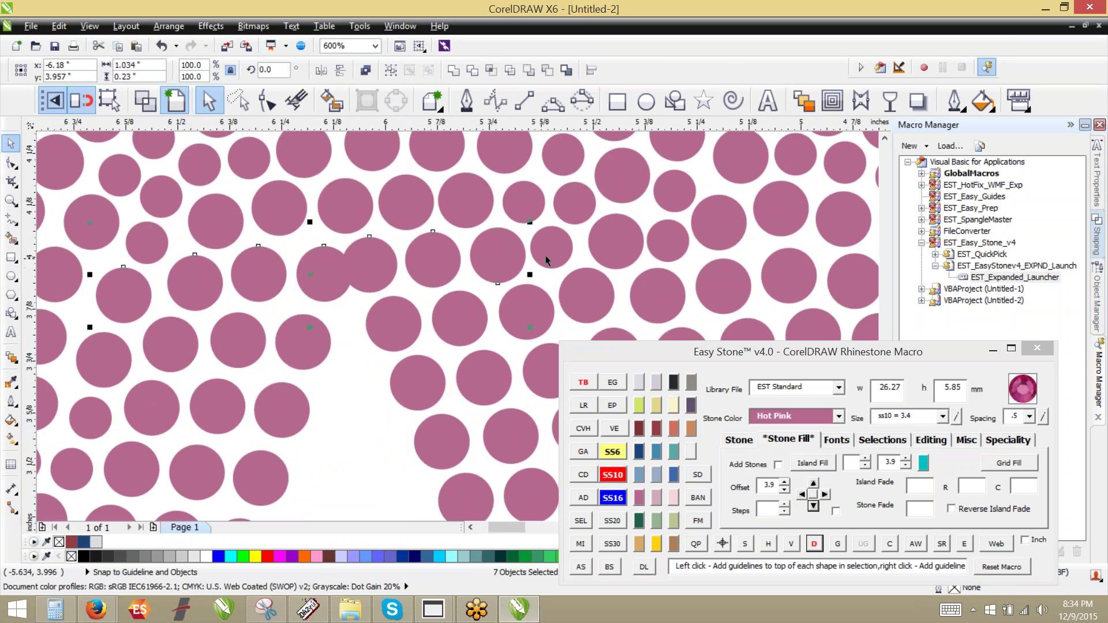
shift+click(547, 252)
click(820, 548)
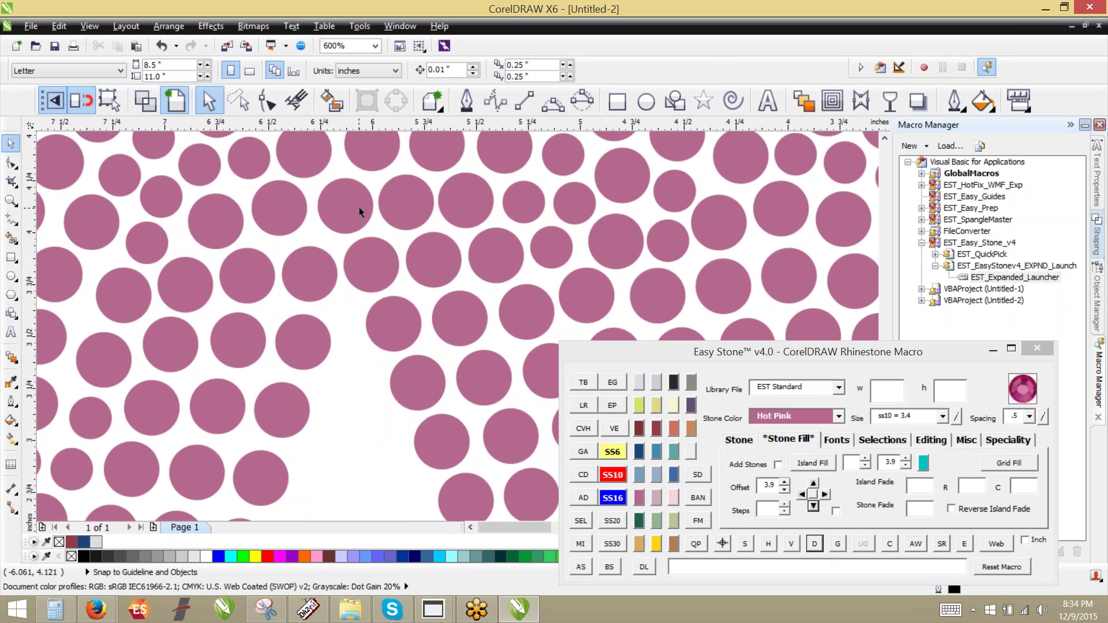
scroll(359, 206, down, 5)
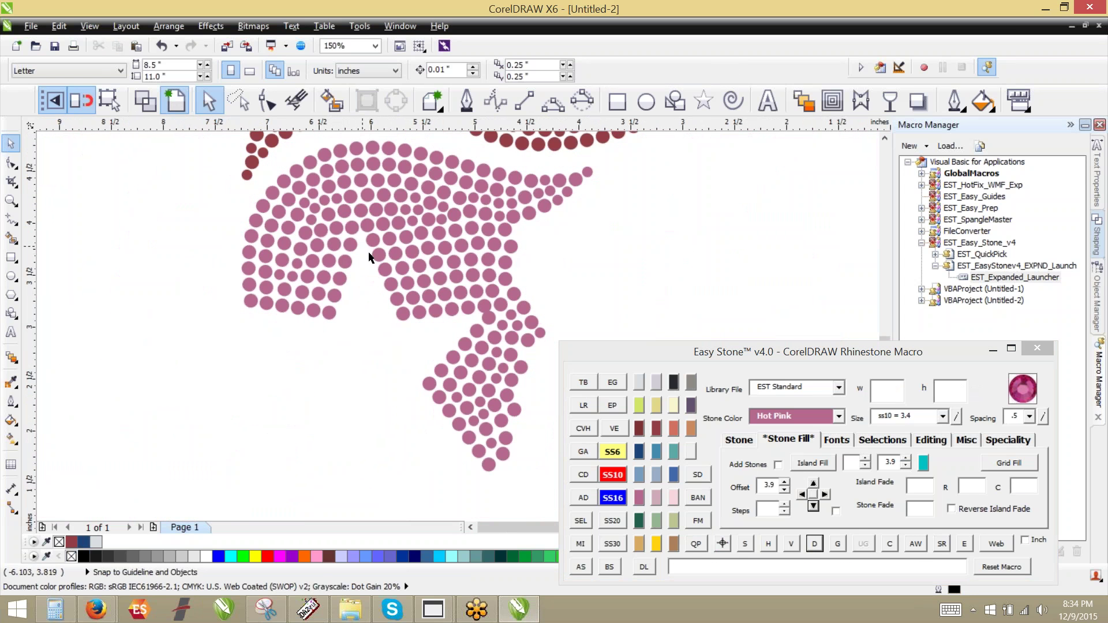
Respace the seven stones of the column running from the helmet's right part into the lower jaw piece, including the overlapping pair.
scroll(469, 323, up, 5)
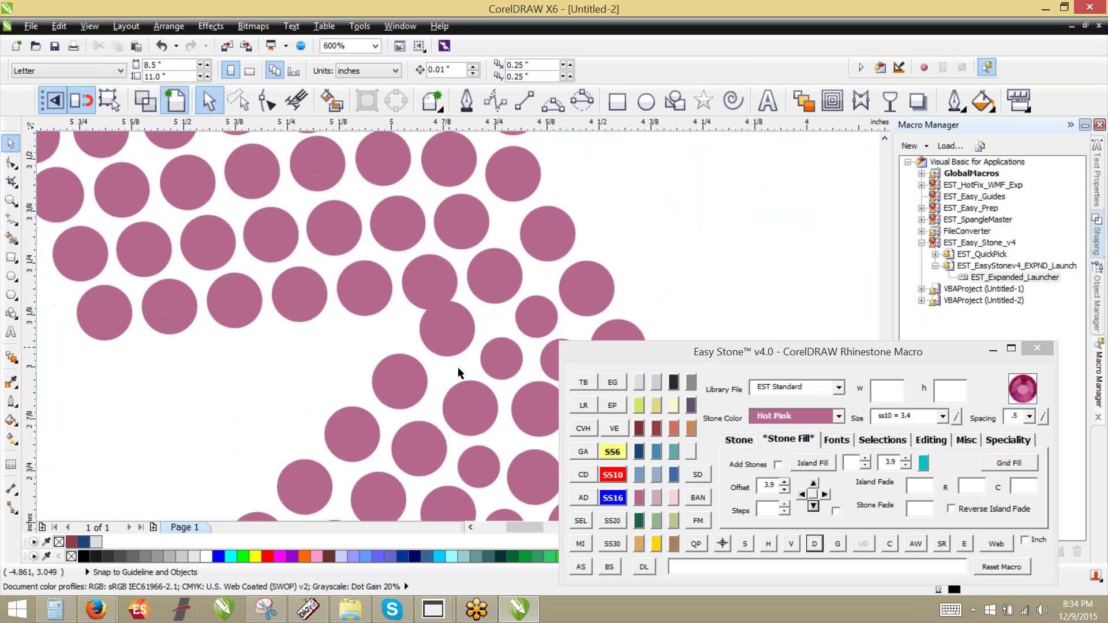
scroll(469, 400, down, 1)
click(469, 404)
shift+click(468, 378)
shift+click(458, 345)
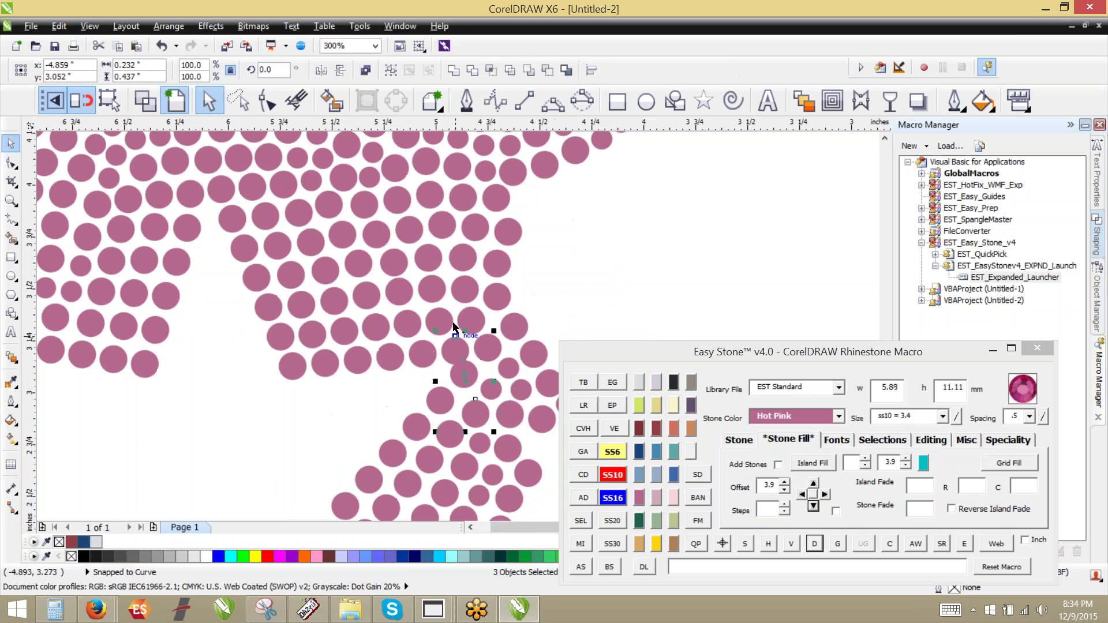
shift+click(442, 319)
shift+click(439, 283)
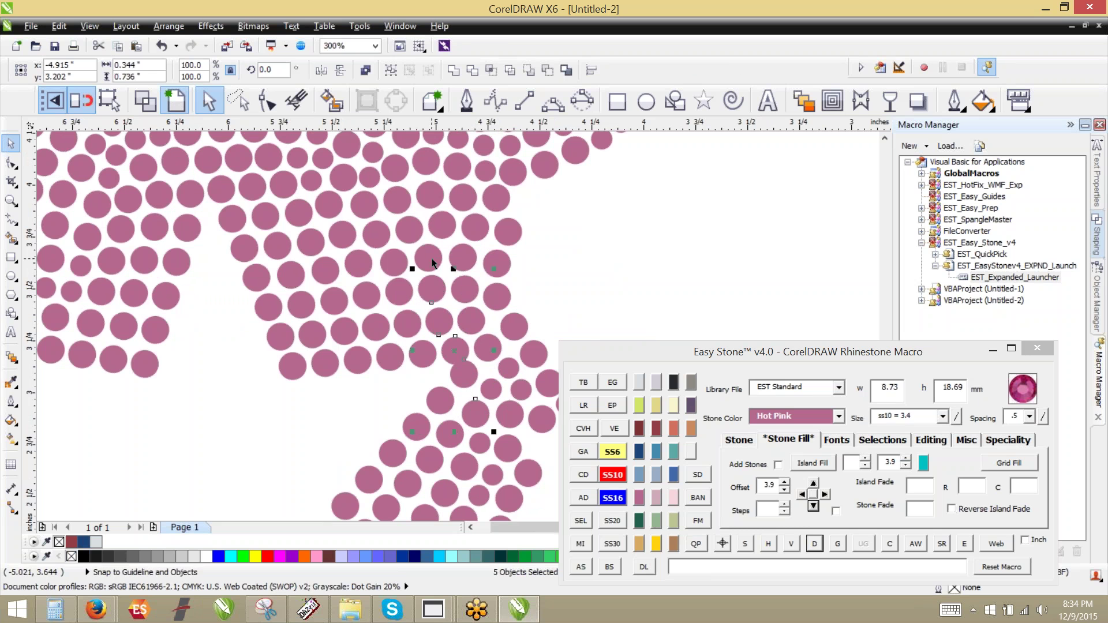
shift+click(433, 263)
shift+click(444, 234)
click(814, 543)
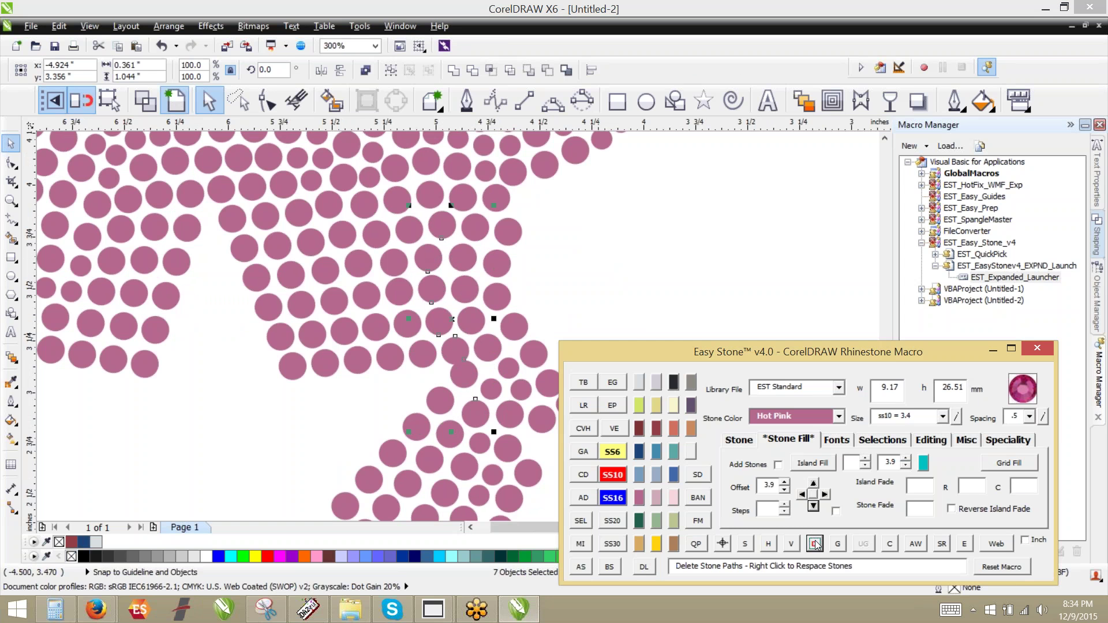
click(528, 292)
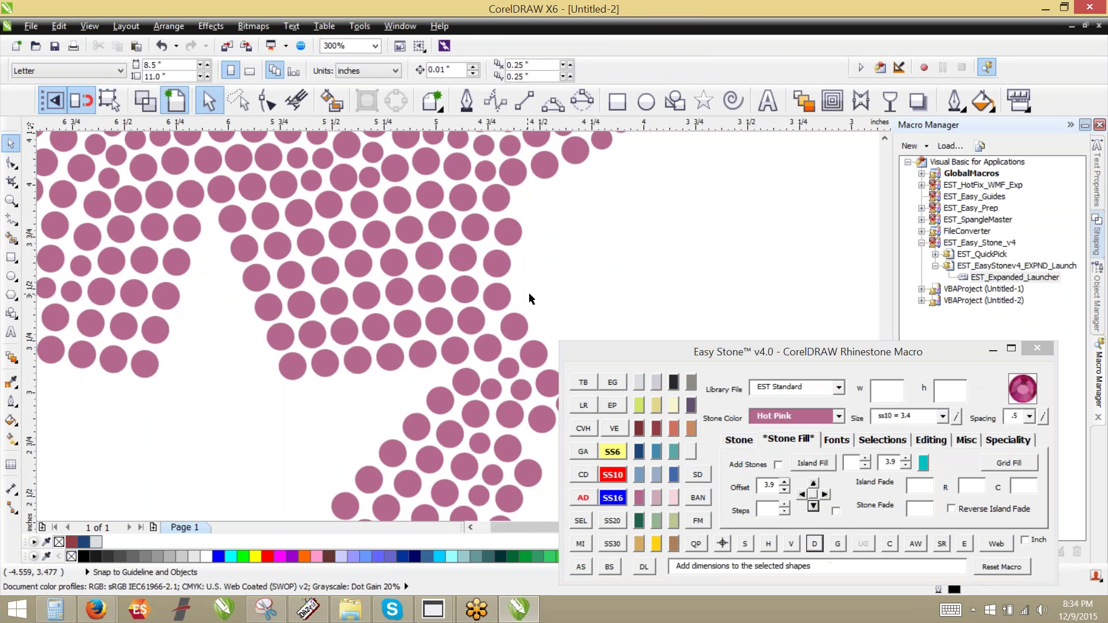
Change the jaw edge's top stone to SS6 and place a duplicate between it and the bottom row's last stone.
scroll(539, 305, down, 1)
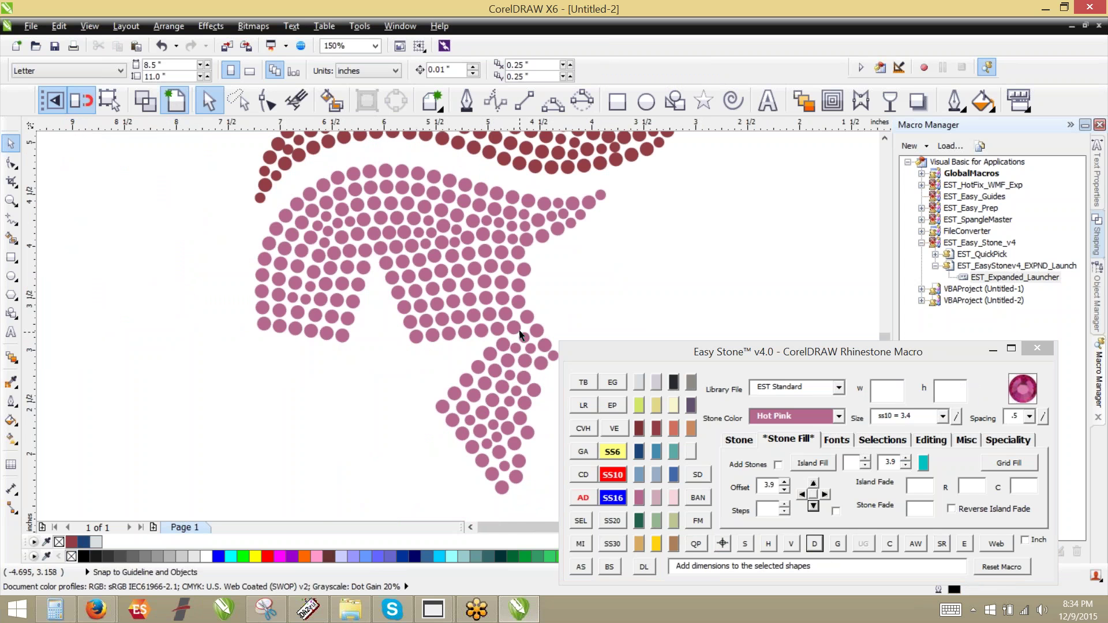
scroll(519, 335, up, 3)
click(486, 330)
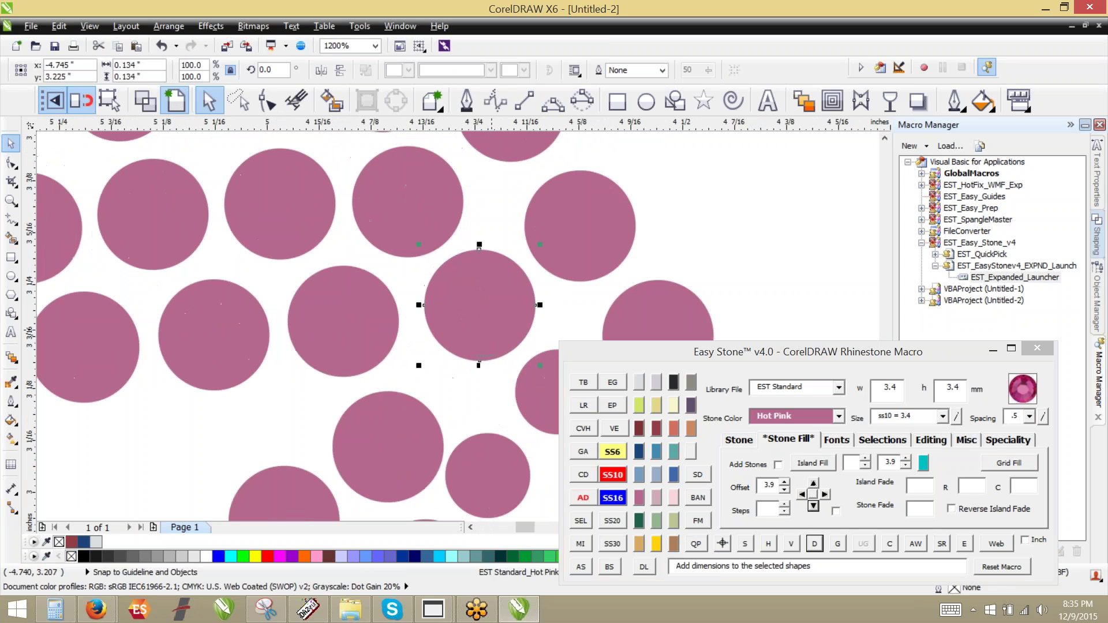
click(413, 443)
click(613, 451)
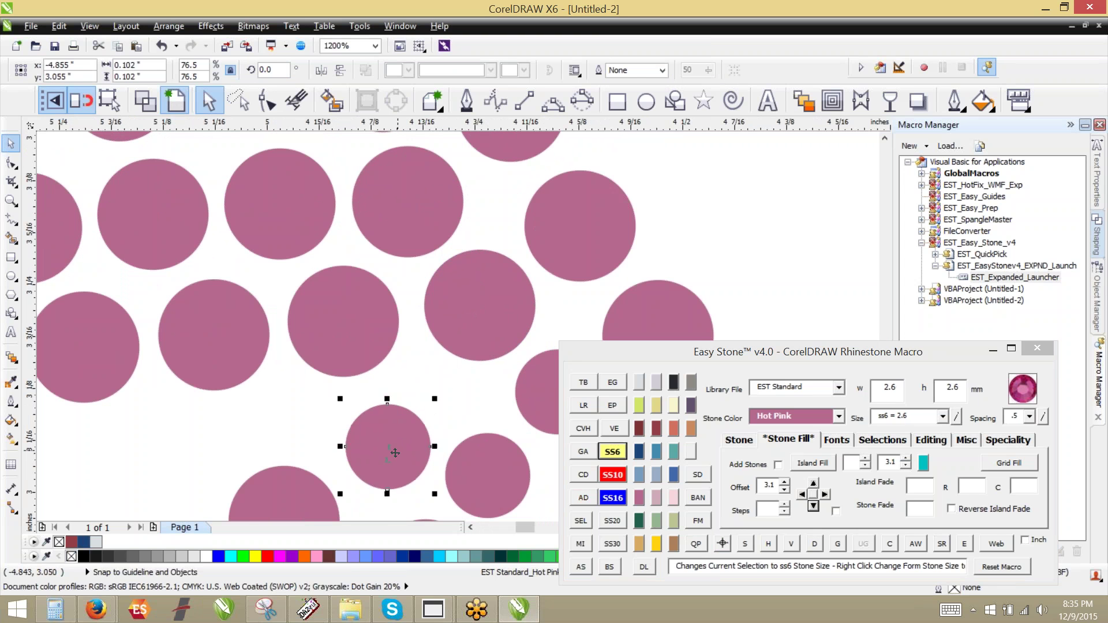
drag(415, 456, 470, 388)
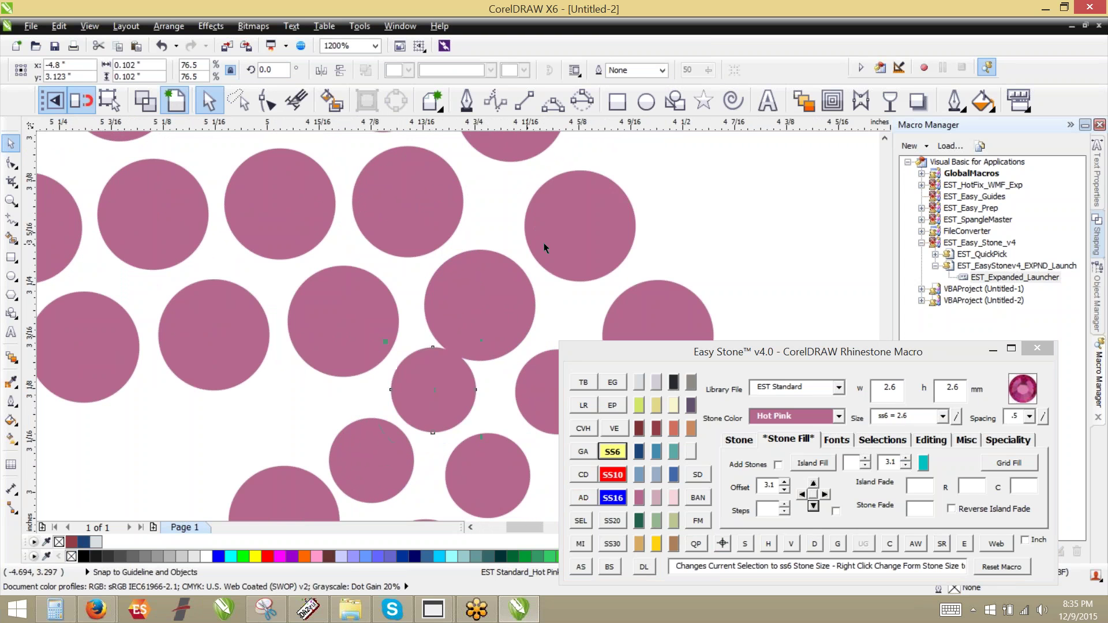
Respace the nine stones of the diagonal running from the helmet's right edge down the jaw's left edge to its corner.
scroll(544, 242, down, 1)
click(569, 233)
shift+click(506, 270)
shift+click(486, 324)
shift+click(453, 357)
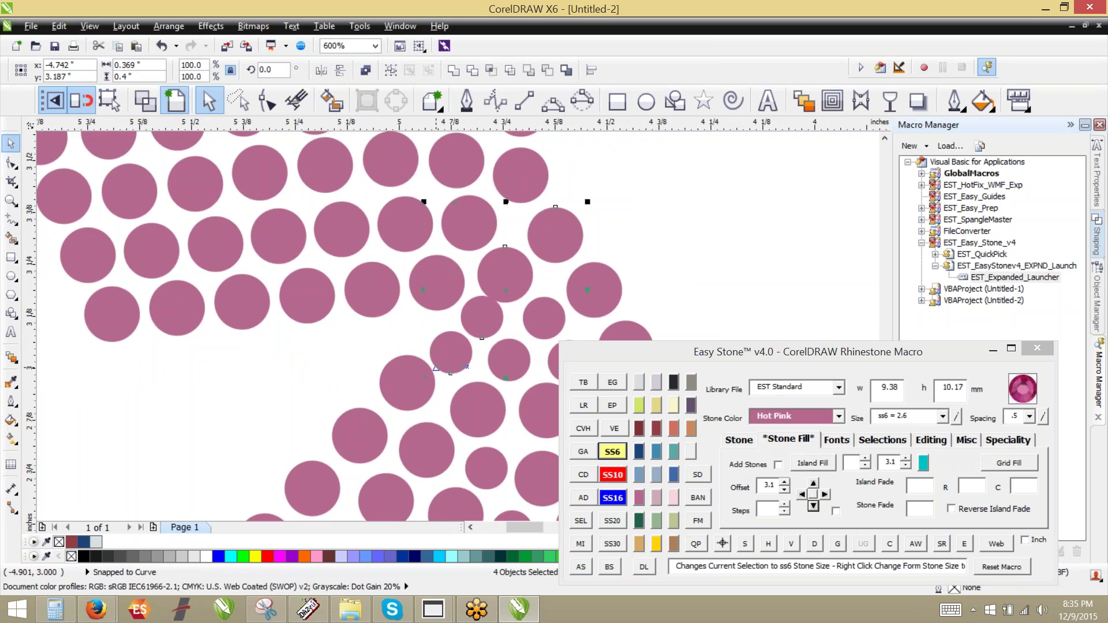
shift+click(406, 390)
shift+click(367, 451)
shift+click(321, 492)
scroll(468, 280, down, 1)
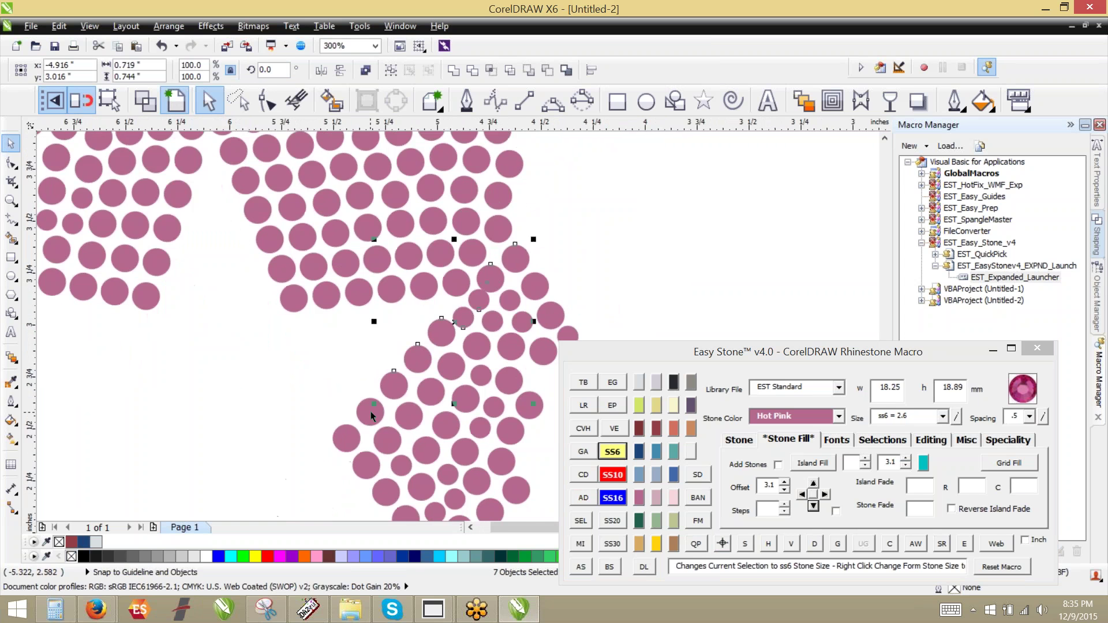
scroll(370, 411, up, 1)
shift+click(369, 411)
shift+click(321, 462)
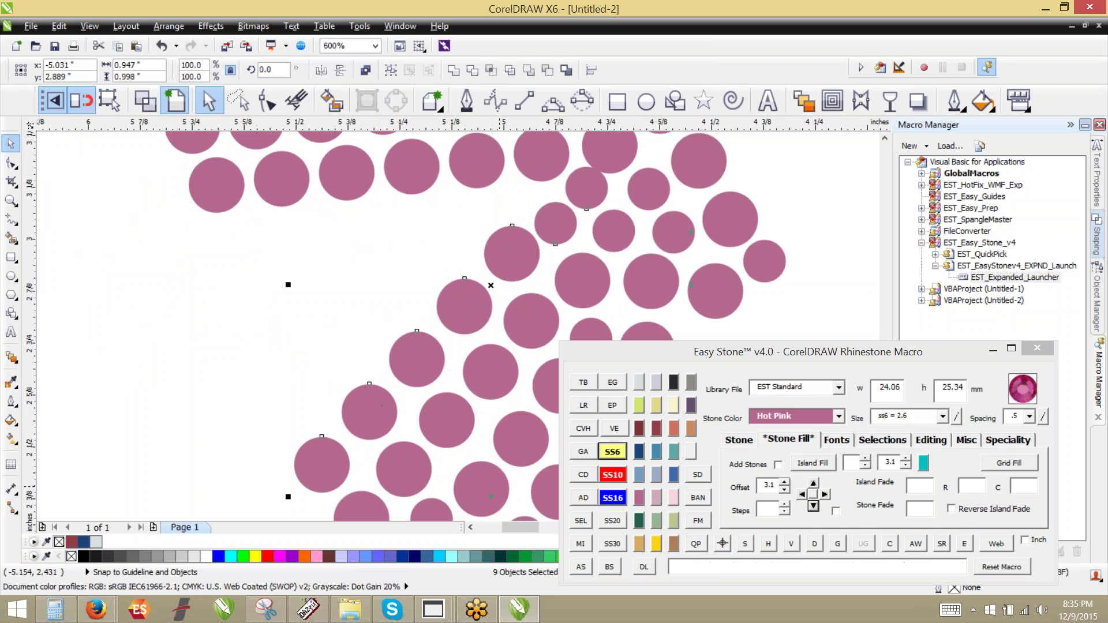
click(814, 544)
click(394, 318)
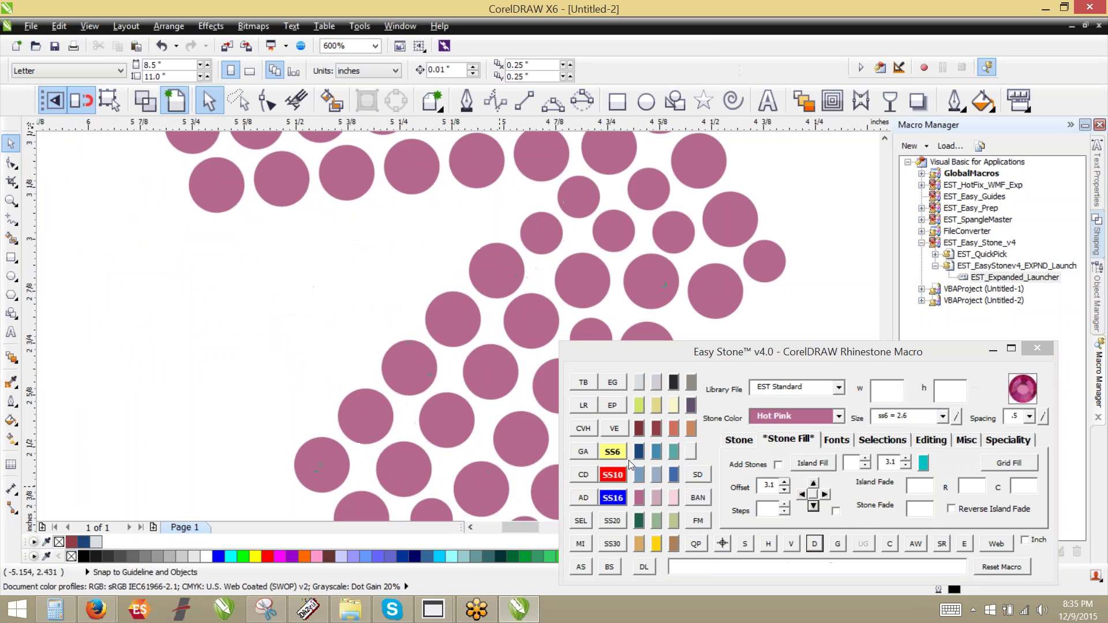
Recolour all the hot pink helmet stones to Cobalt Blue.
scroll(407, 333, down, 2)
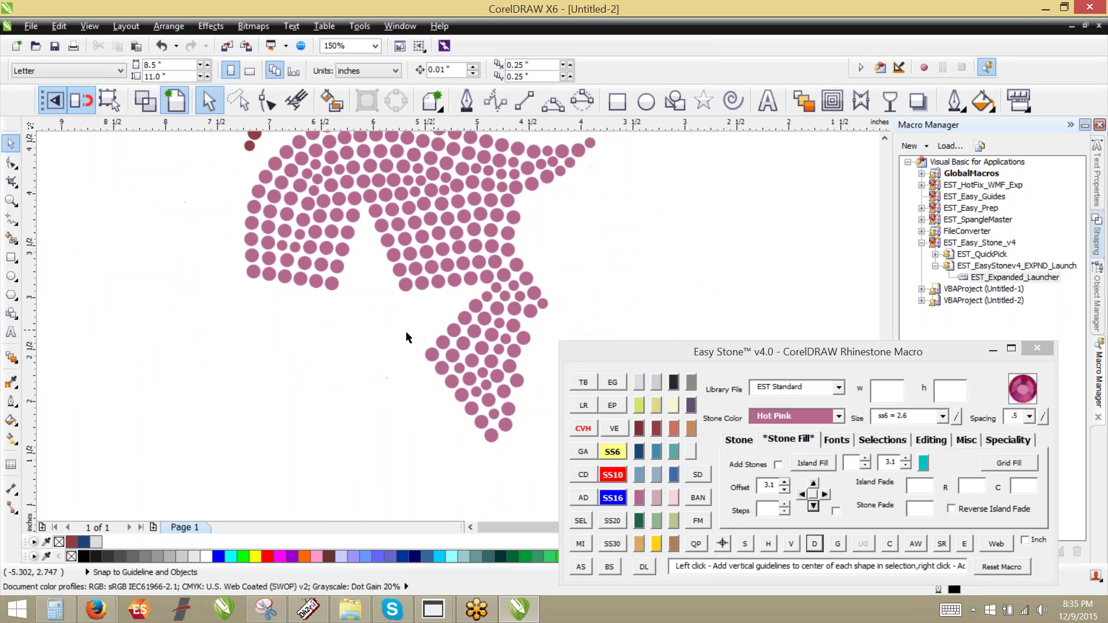
scroll(358, 364, down, 1)
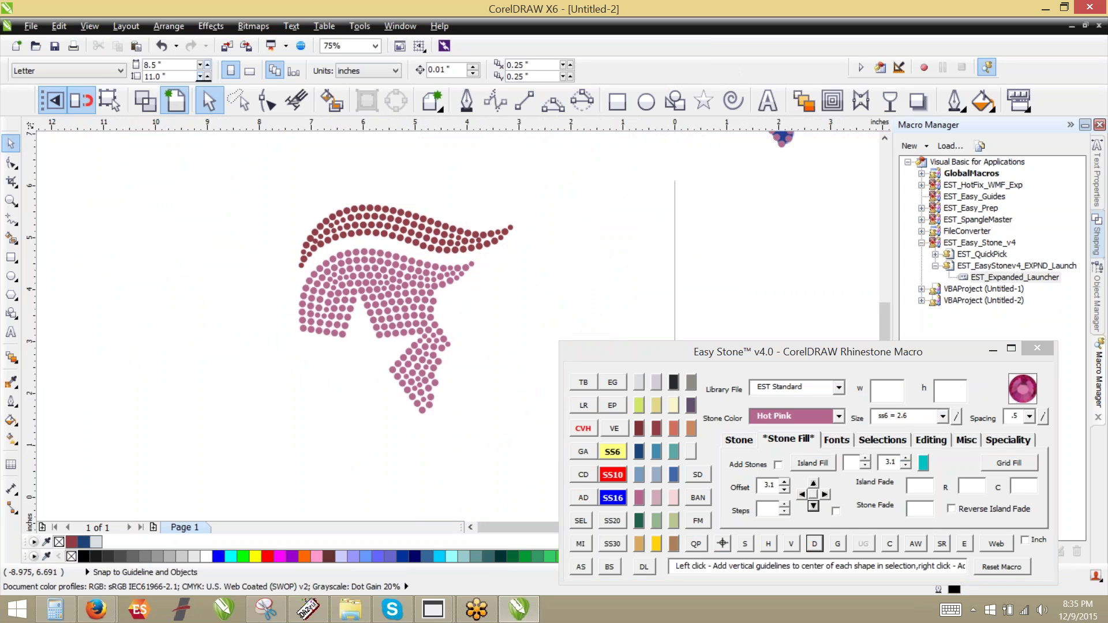
click(239, 101)
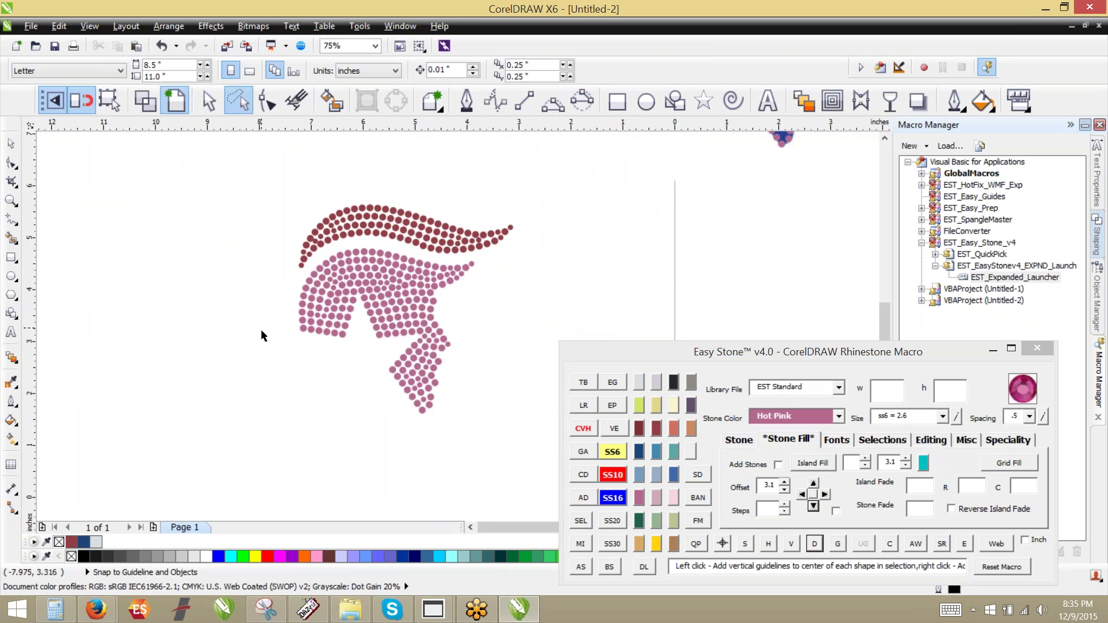
mouse_move(262, 330)
mouse_down()
mouse_move(334, 248)
mouse_move(438, 245)
mouse_move(502, 268)
mouse_move(404, 456)
mouse_up()
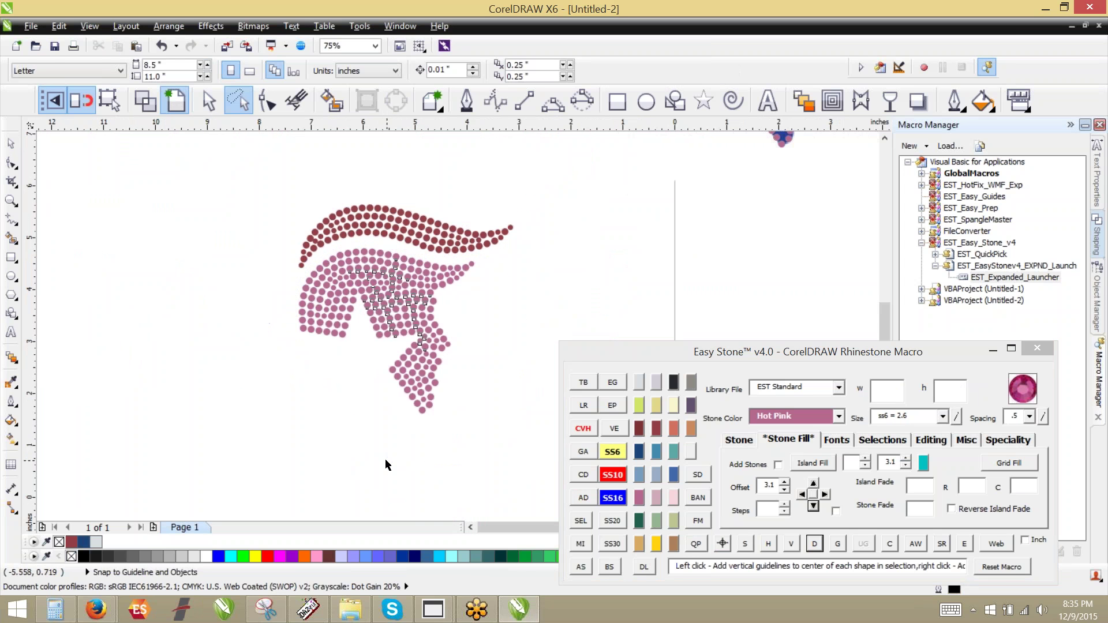
click(639, 451)
click(521, 193)
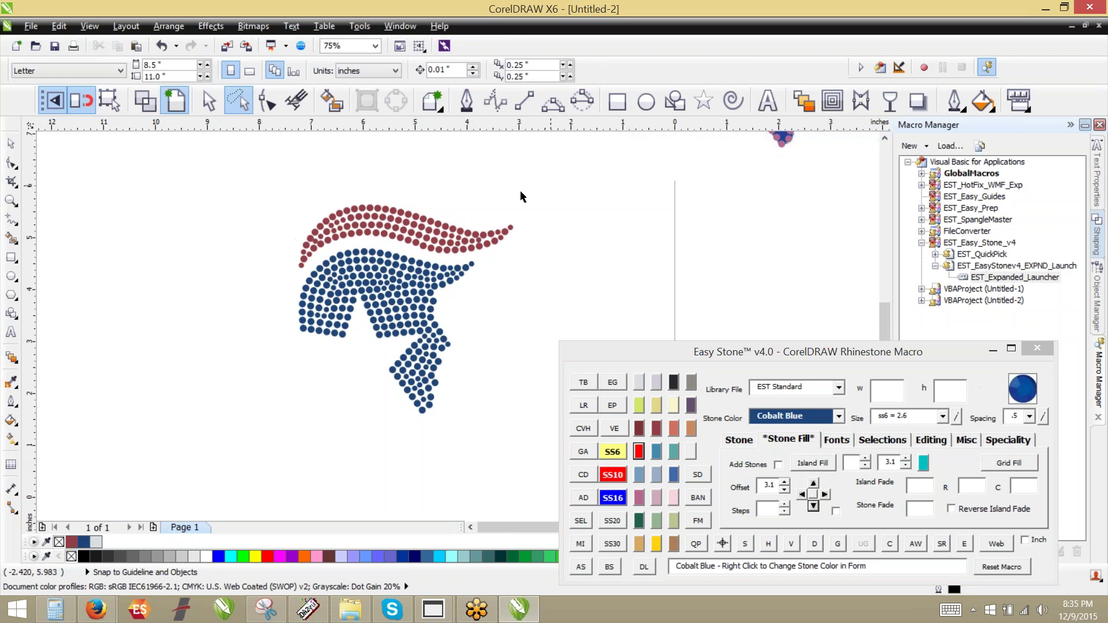
Group all the stones of the blue helmet and the red crest.
click(209, 102)
drag(234, 176, 528, 427)
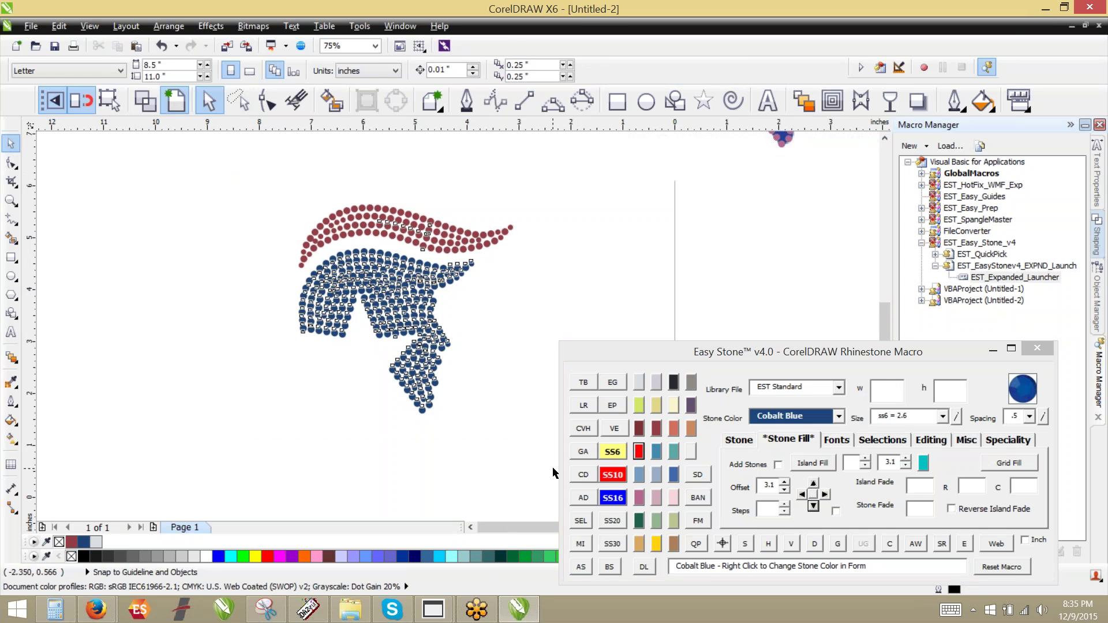
click(483, 338)
Delete the black background behind the TRUMP 2016 stone lettering and move the helmet group onto the page beside it.
scroll(110, 297, down, 2)
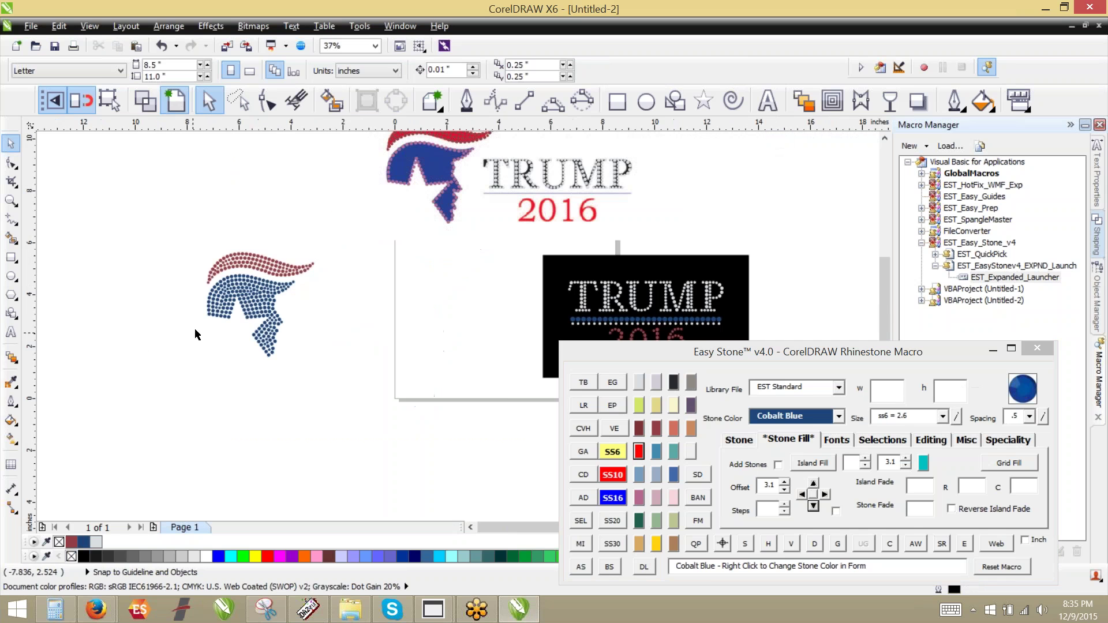
click(550, 283)
key(Delete)
click(223, 278)
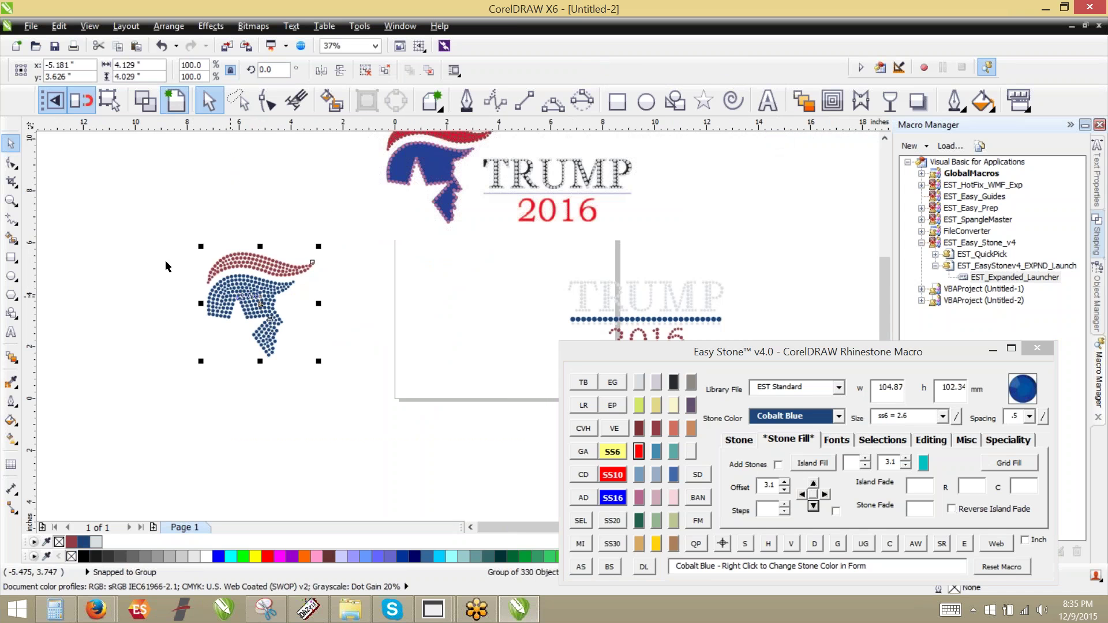
drag(225, 277, 454, 286)
scroll(455, 286, down, 1)
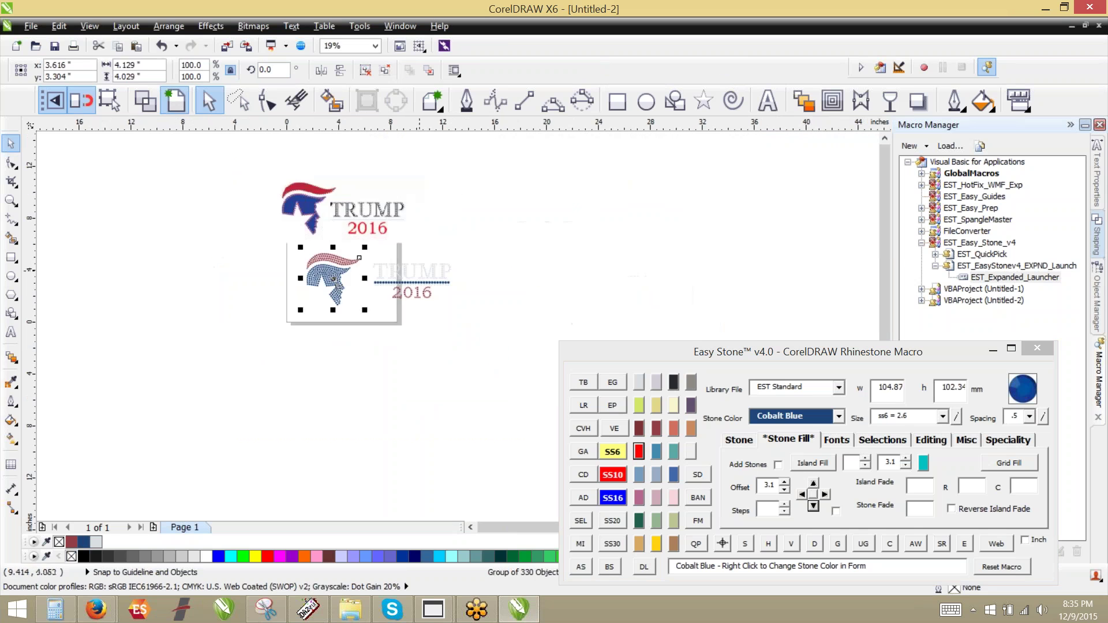
Group the TRUMP 2016 lettering with its blue stone line and move the helmet group closer to it.
scroll(420, 273, up, 1)
drag(316, 247, 583, 381)
key(ctrl+g)
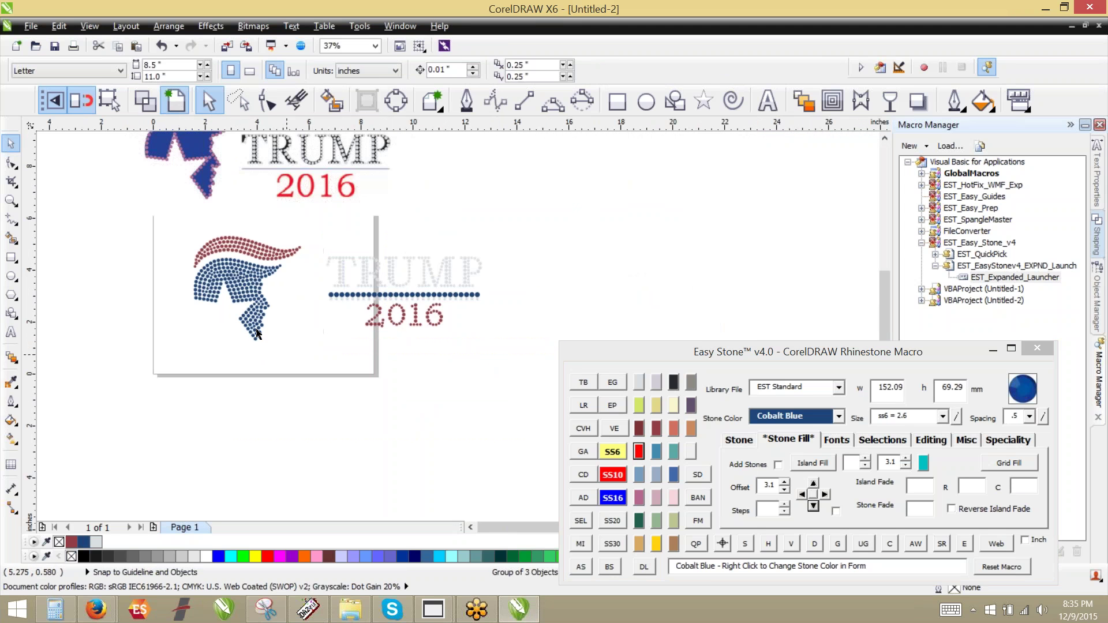
click(255, 321)
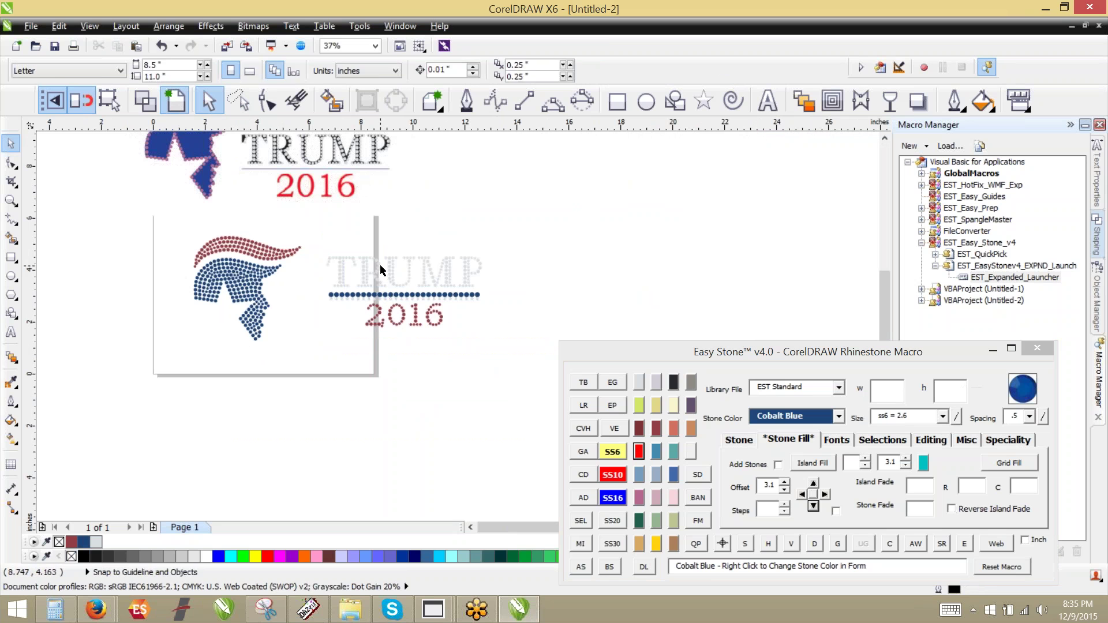
drag(248, 277, 275, 277)
Align the TRUMP 2016 lettering group to the helmet group so their centres sit at the same height.
click(396, 268)
click(396, 267)
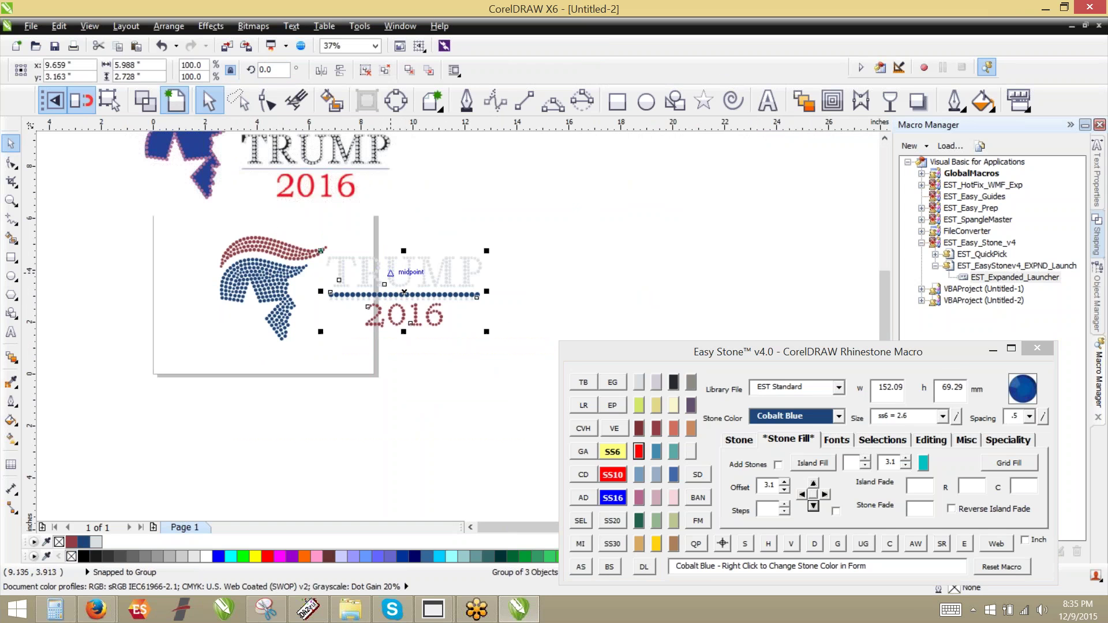
shift+click(267, 276)
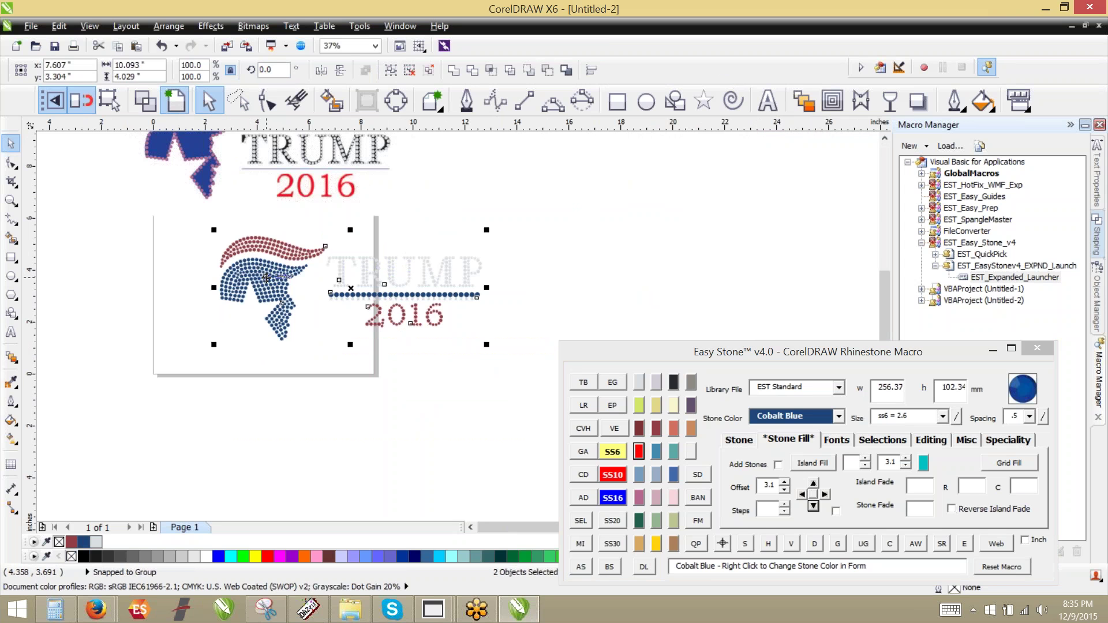
key(c)
click(152, 295)
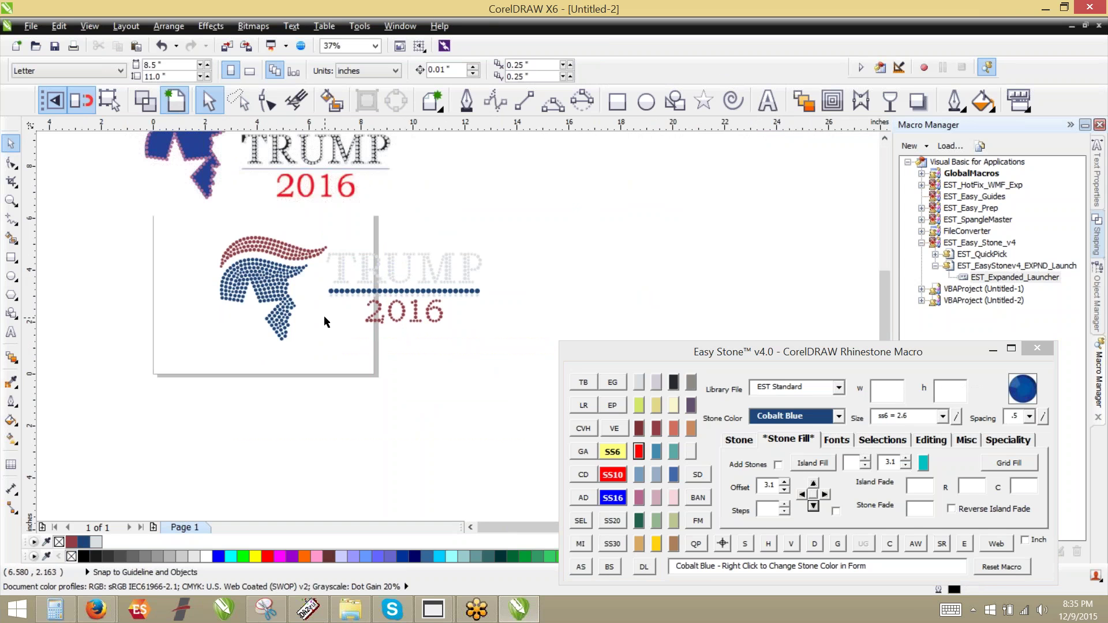
Add a black weedbox around the helmet and TRUMP 2016 groups, agreeing to ungroup the shapes.
scroll(324, 319, down, 1)
scroll(305, 282, up, 1)
drag(200, 255, 515, 396)
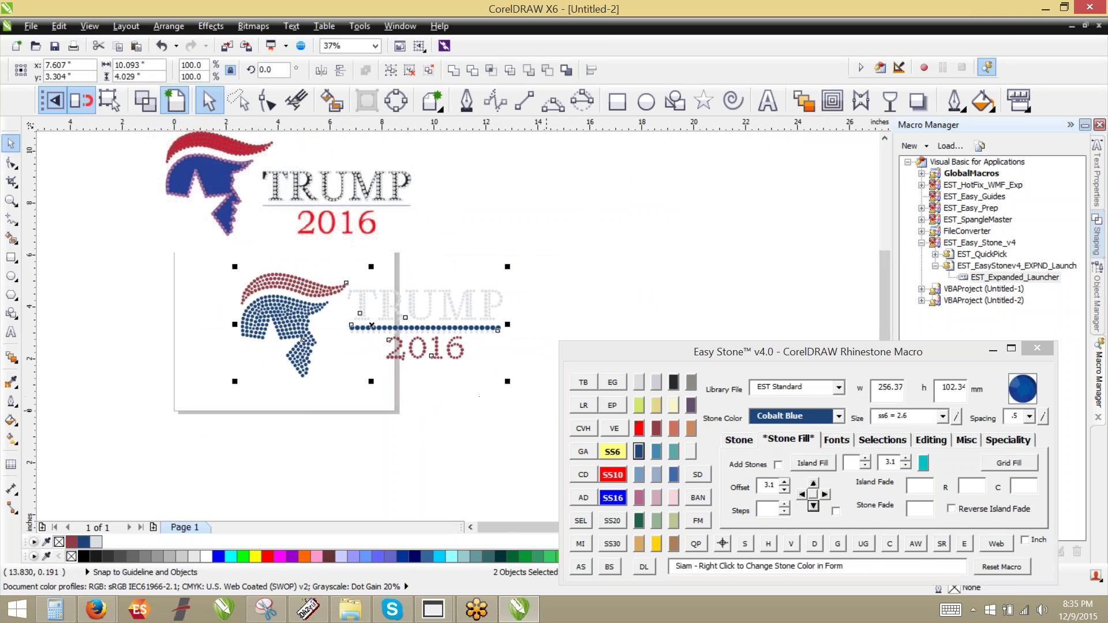
click(915, 544)
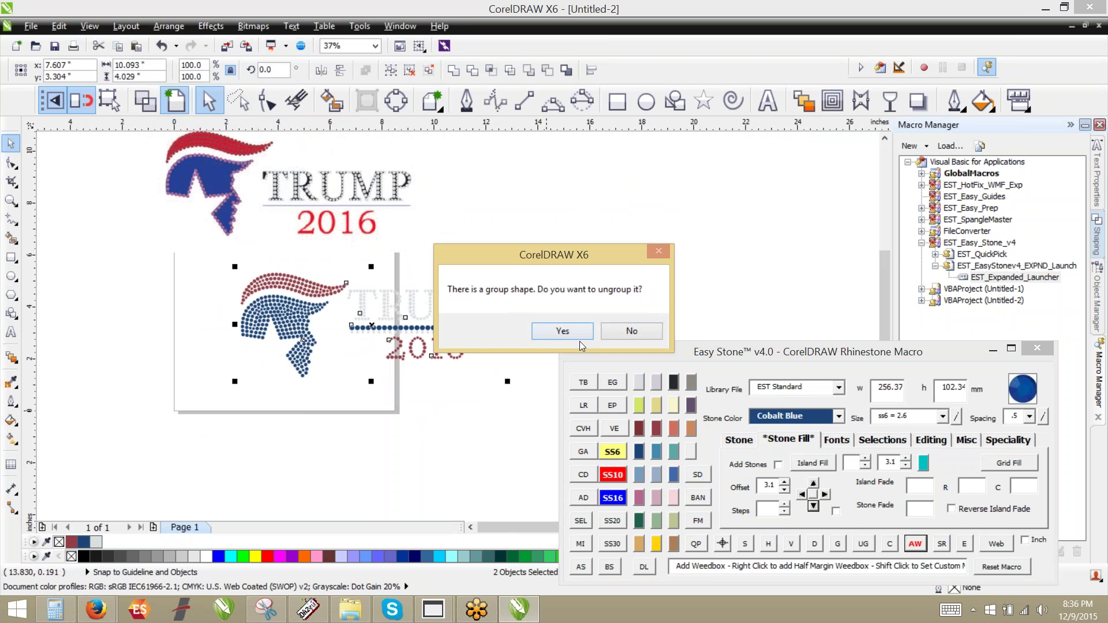
click(574, 336)
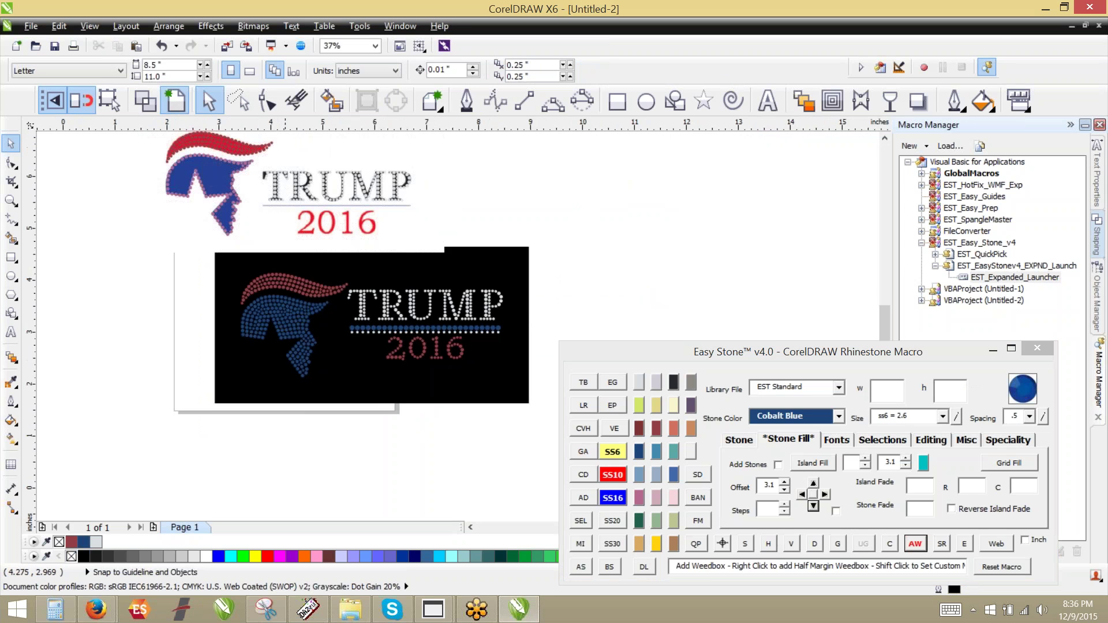
Copy the small 2.6 mm stone into the gap in the second-lowest row of the helmet's back section.
scroll(285, 334, up, 2)
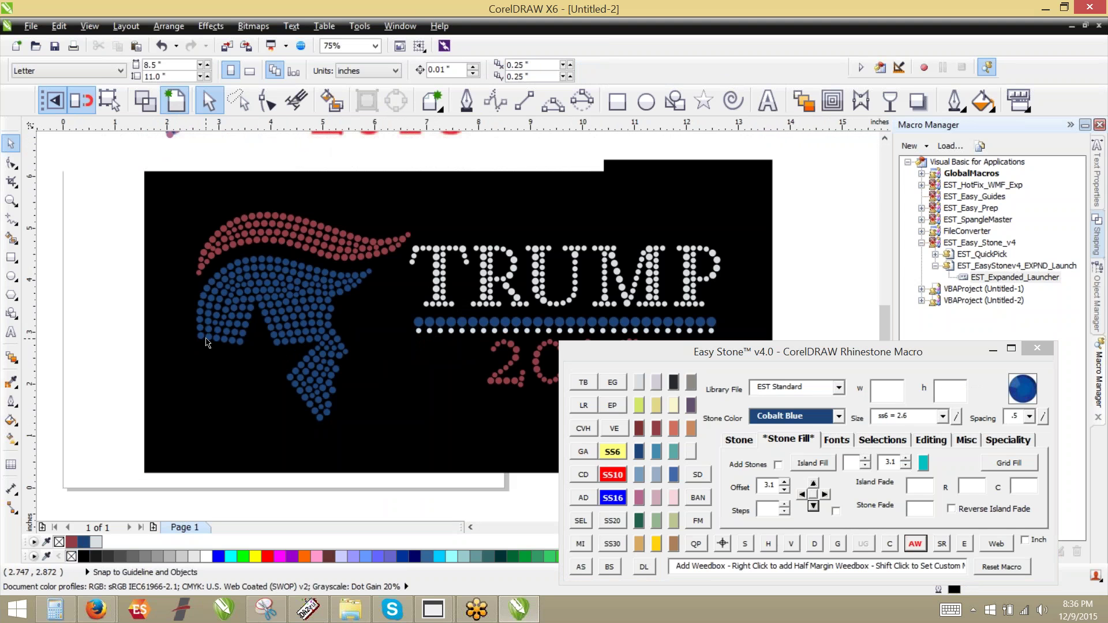
scroll(207, 342, up, 6)
click(263, 317)
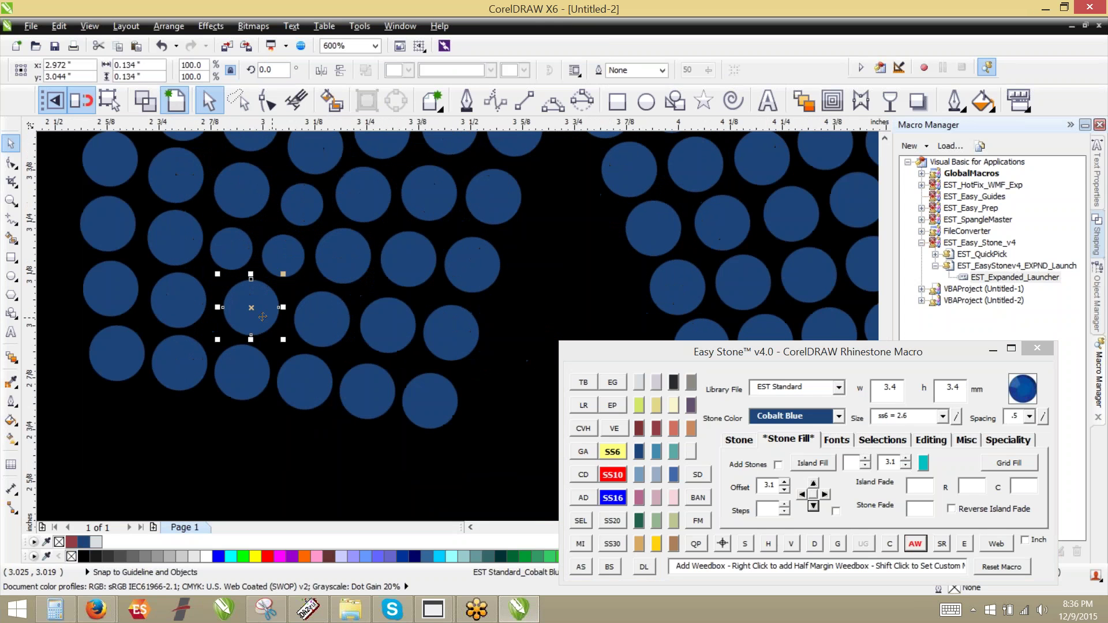
drag(286, 269, 287, 323)
right_click(287, 324)
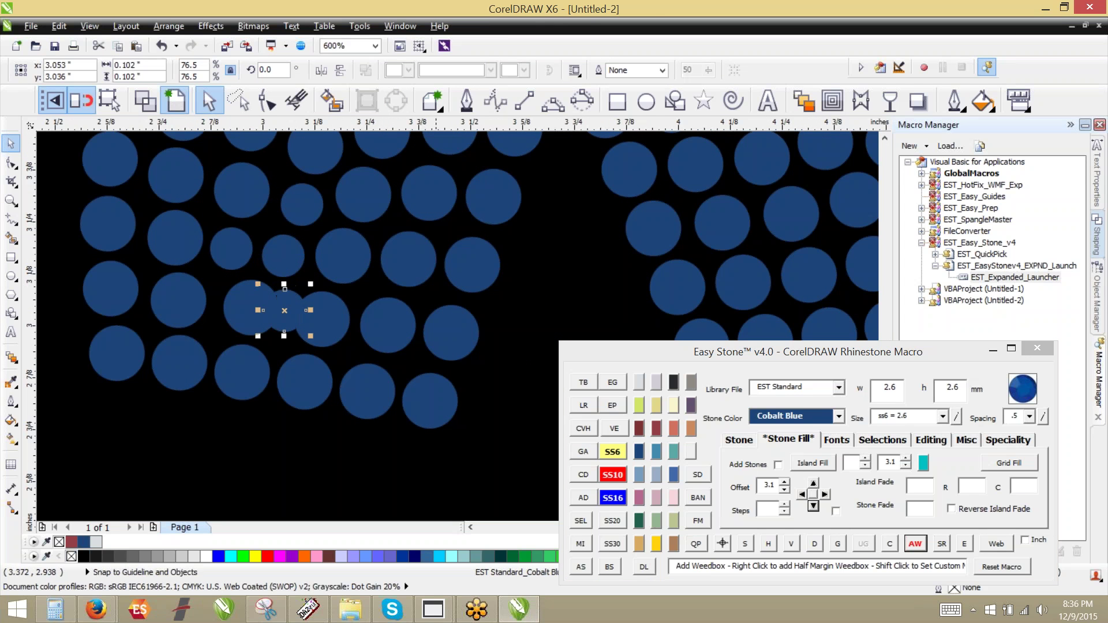
Select the seven stones of the row containing the added small stone and respace them evenly.
click(454, 340)
shift+click(395, 337)
shift+click(329, 330)
shift+click(285, 323)
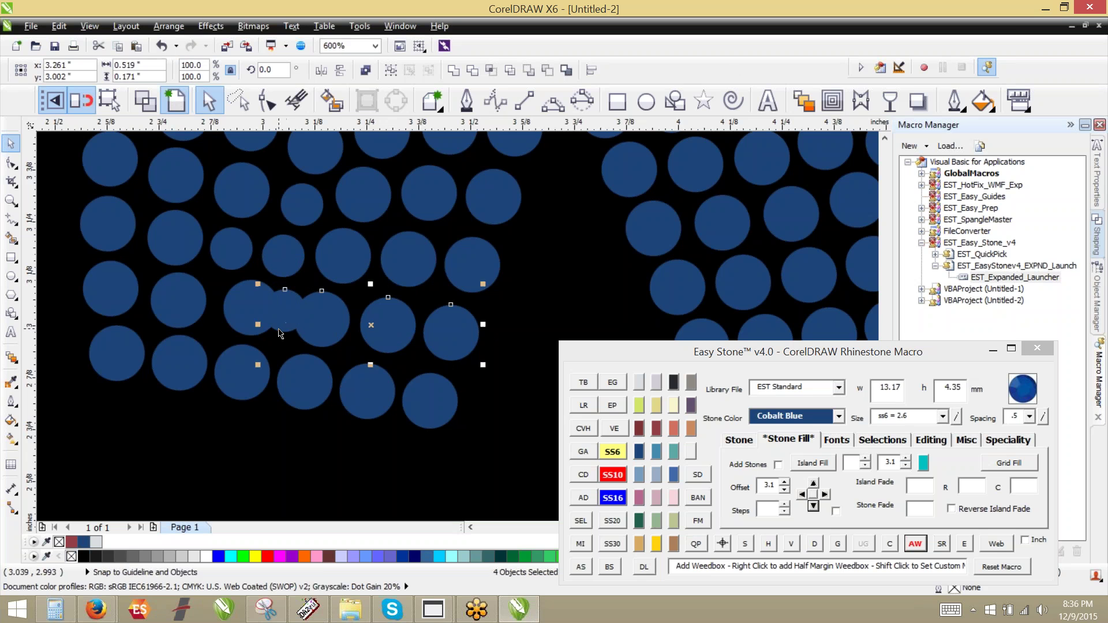
shift+click(233, 326)
shift+click(132, 310)
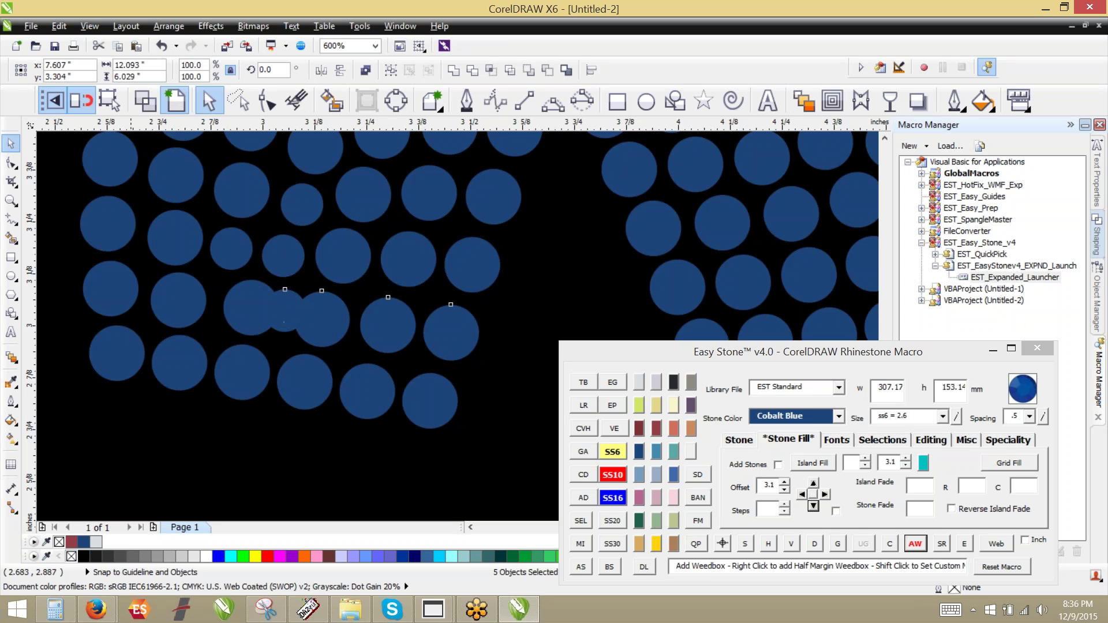
shift+click(132, 436)
shift+click(237, 316)
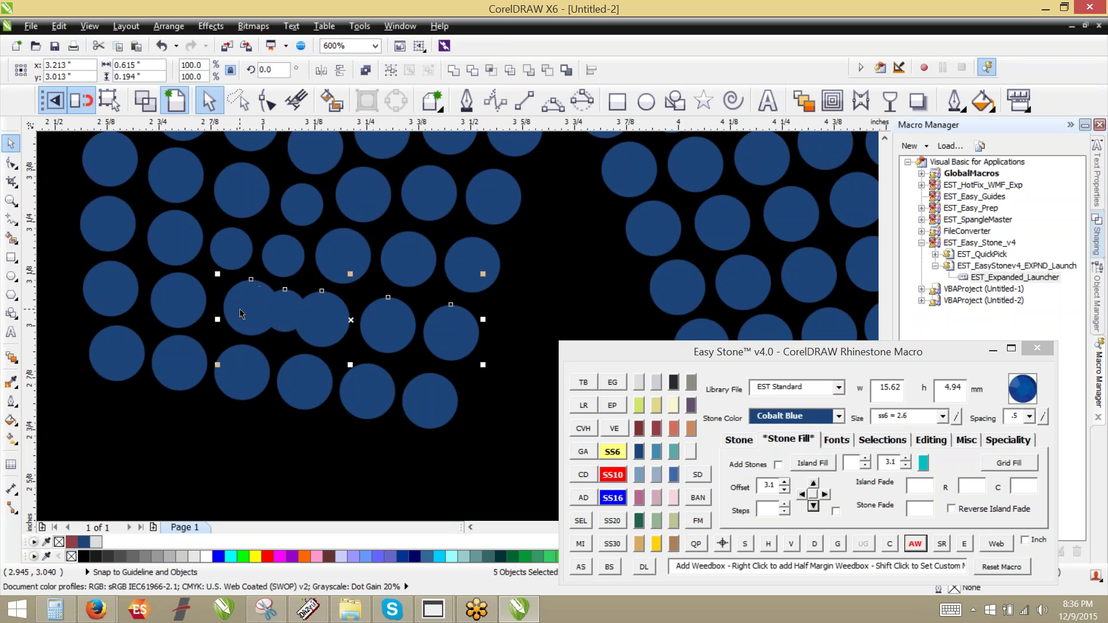
shift+click(158, 302)
shift+click(113, 291)
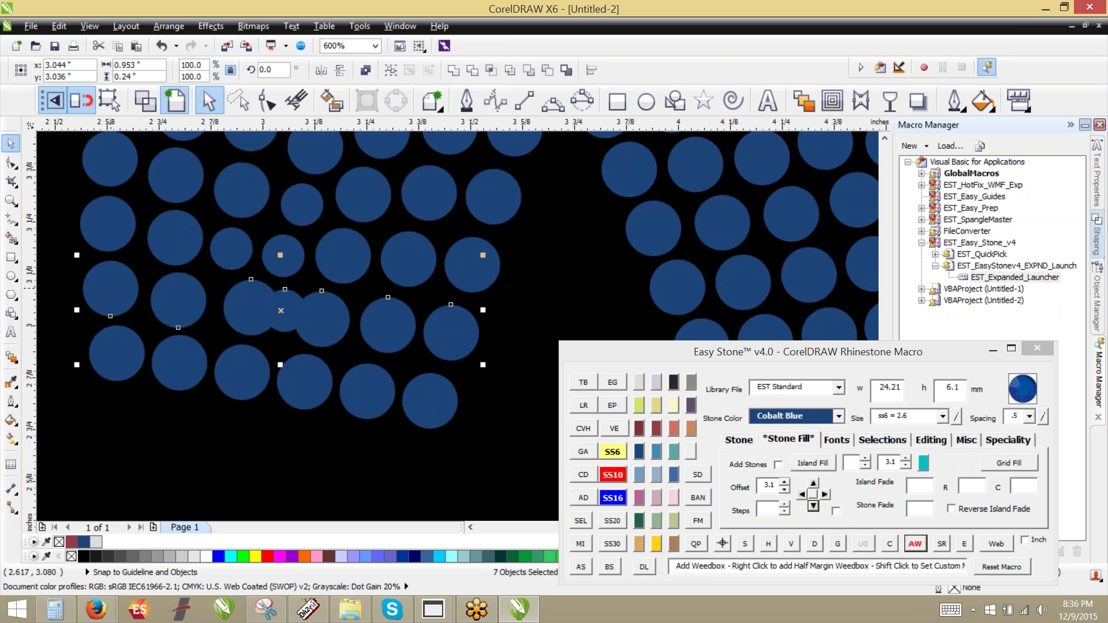
right_click(816, 543)
click(816, 543)
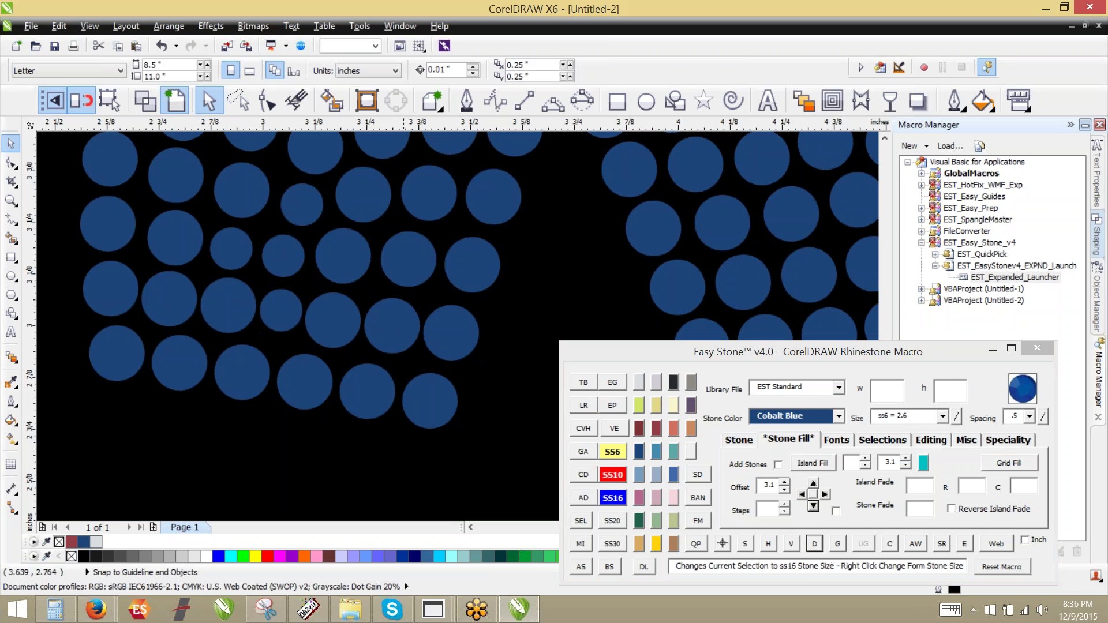
Change the large stone left of the added small one to SS6 and respace the seven stones in that row.
click(257, 318)
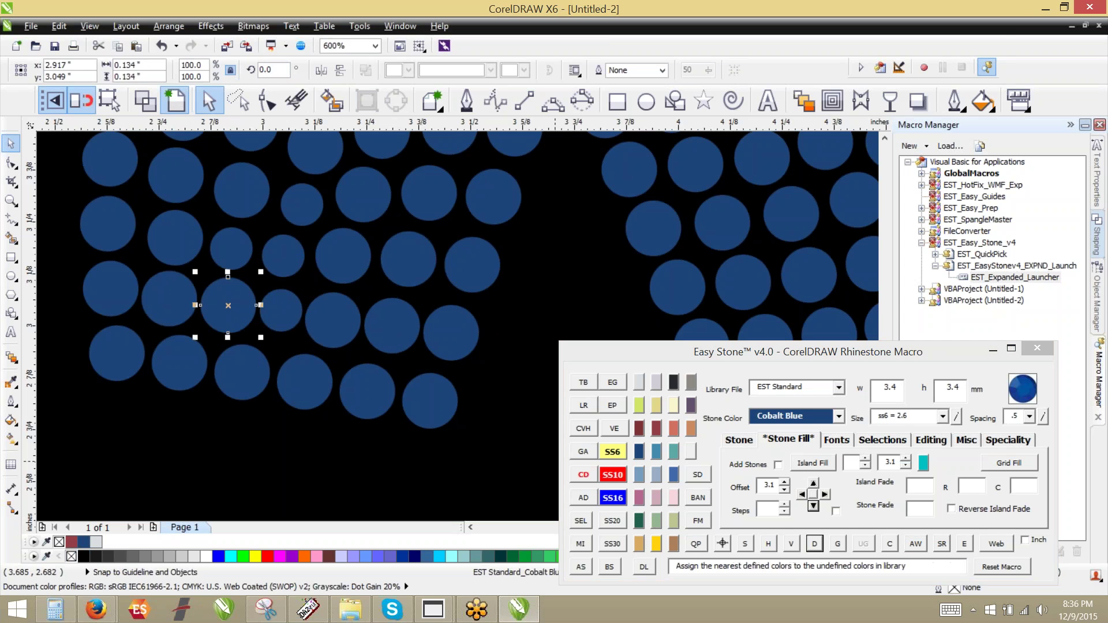
click(87, 294)
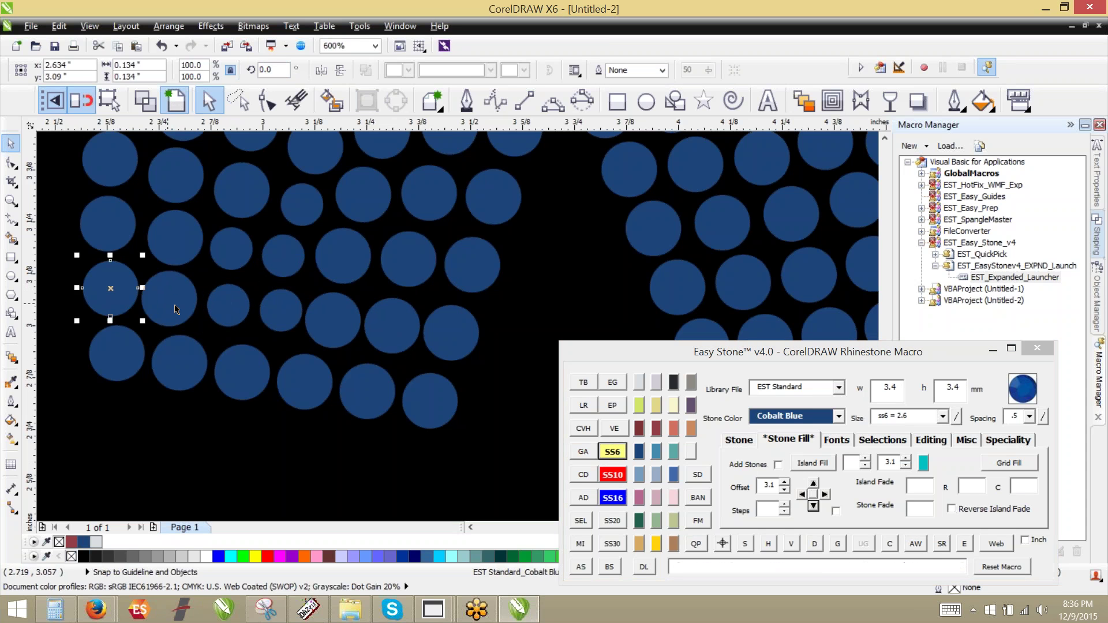
shift+click(173, 305)
shift+click(232, 311)
shift+click(290, 317)
shift+click(332, 320)
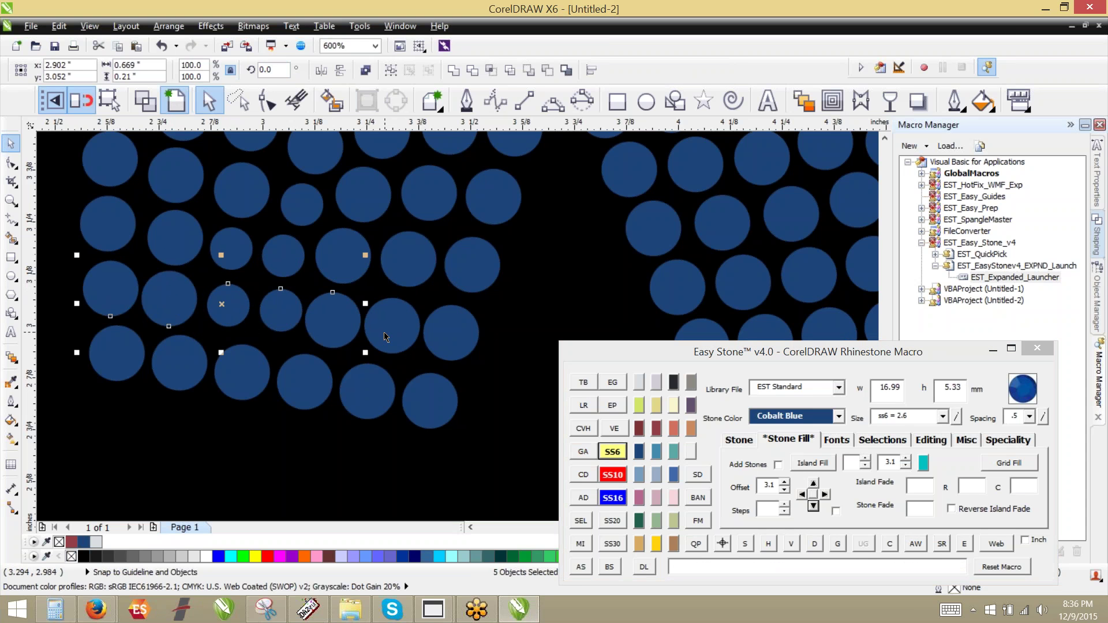
shift+click(392, 333)
shift+click(451, 332)
right_click(814, 543)
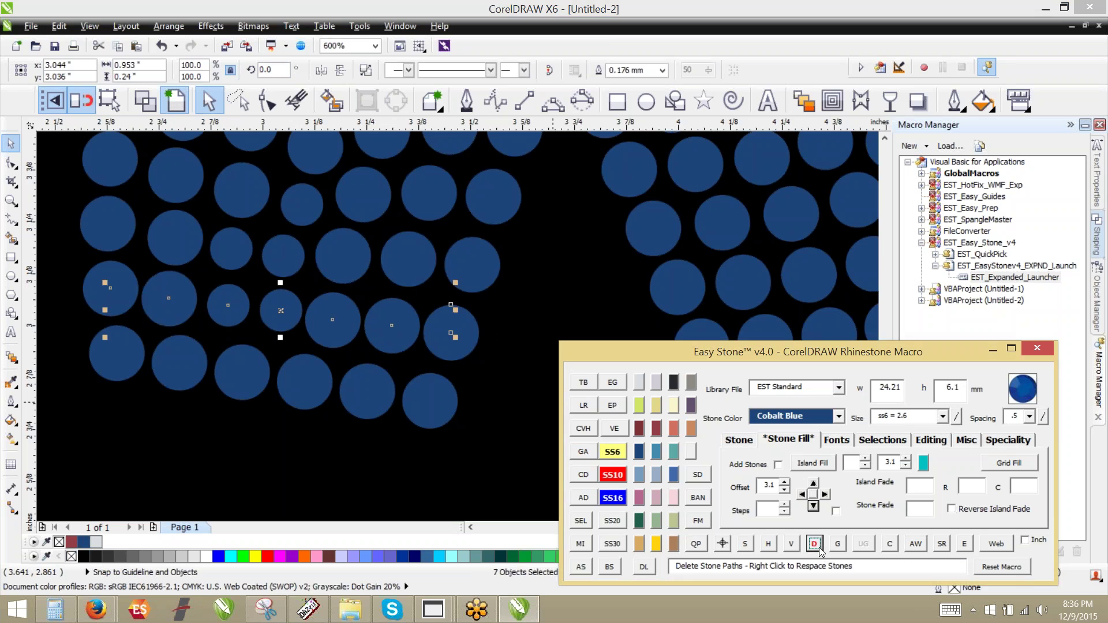
Respace the column of eight helmet stones running upward from the third stone of the lowest row through the added small stone.
click(242, 367)
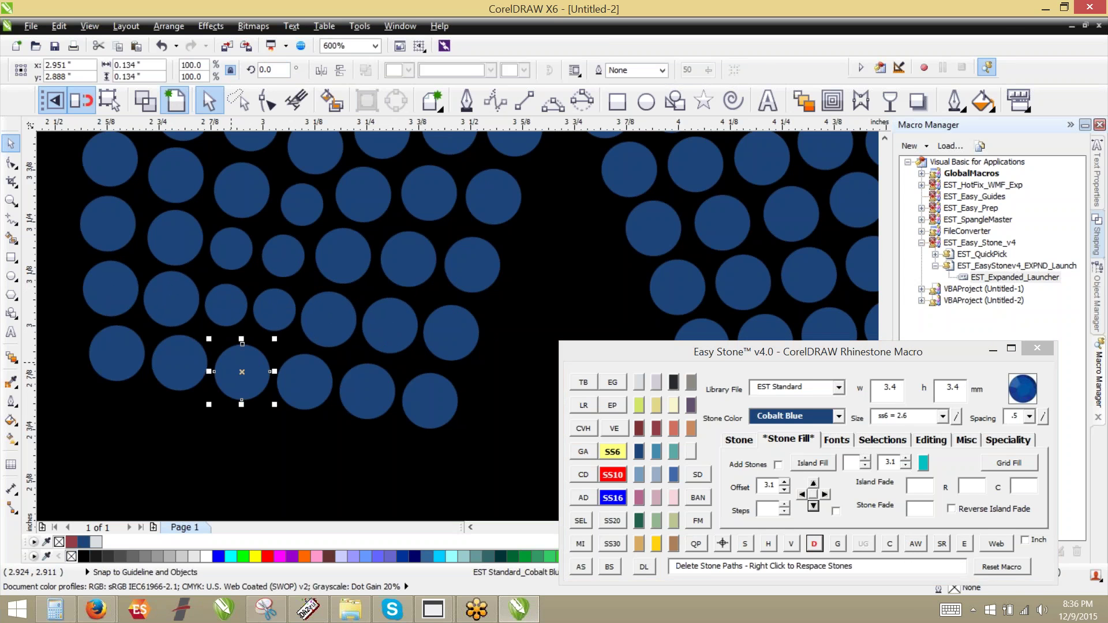
scroll(336, 487, down, 1)
shift+click(309, 398)
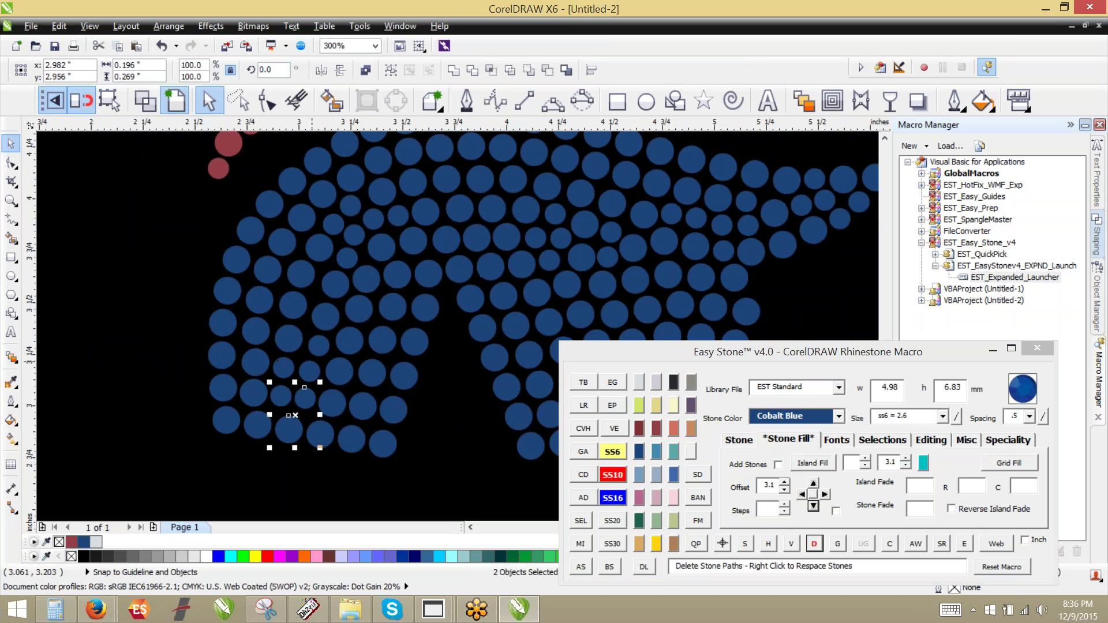
shift+click(312, 371)
shift+click(321, 347)
shift+click(329, 322)
shift+click(337, 286)
shift+click(349, 257)
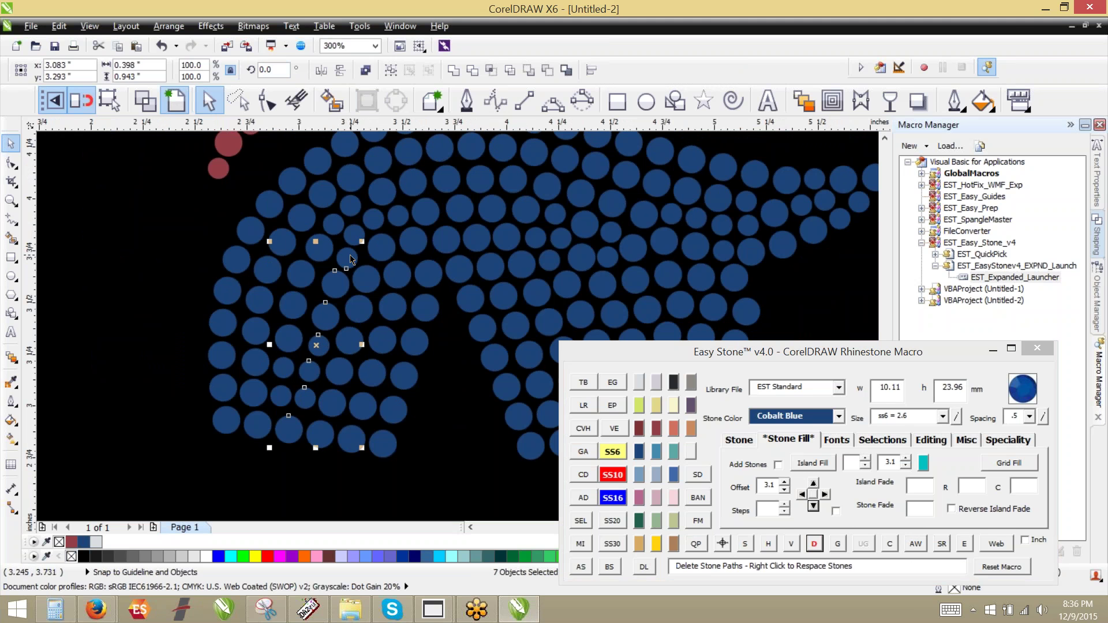
shift+click(359, 236)
click(814, 543)
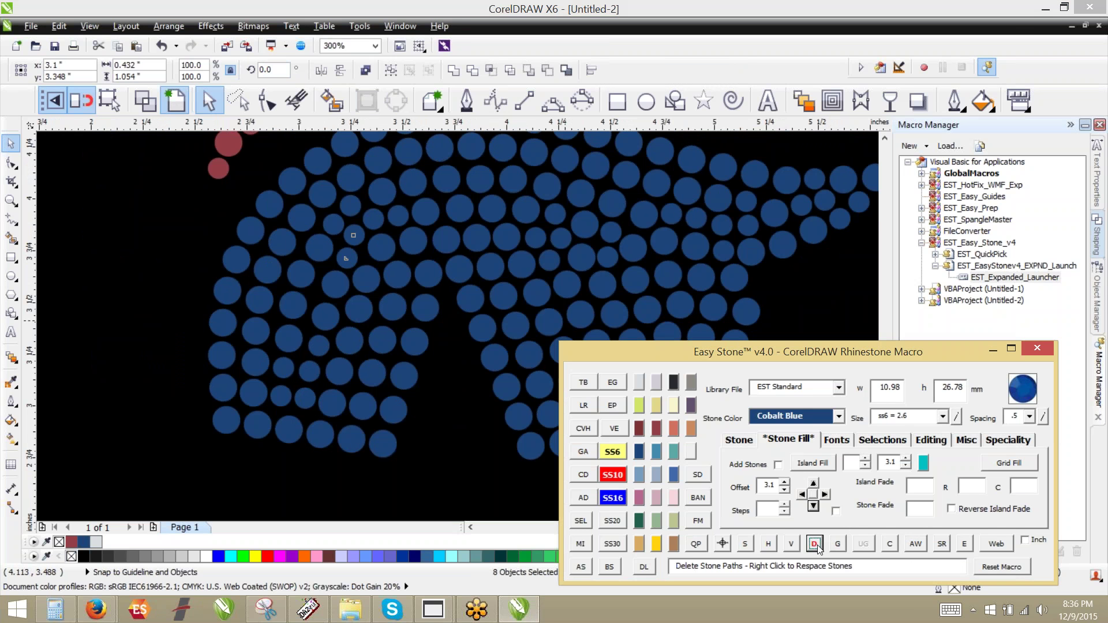
Respace the adjacent column of seven stones, starting at the same bottom stone and passing through the resized SS6 stone.
click(283, 437)
shift+click(281, 398)
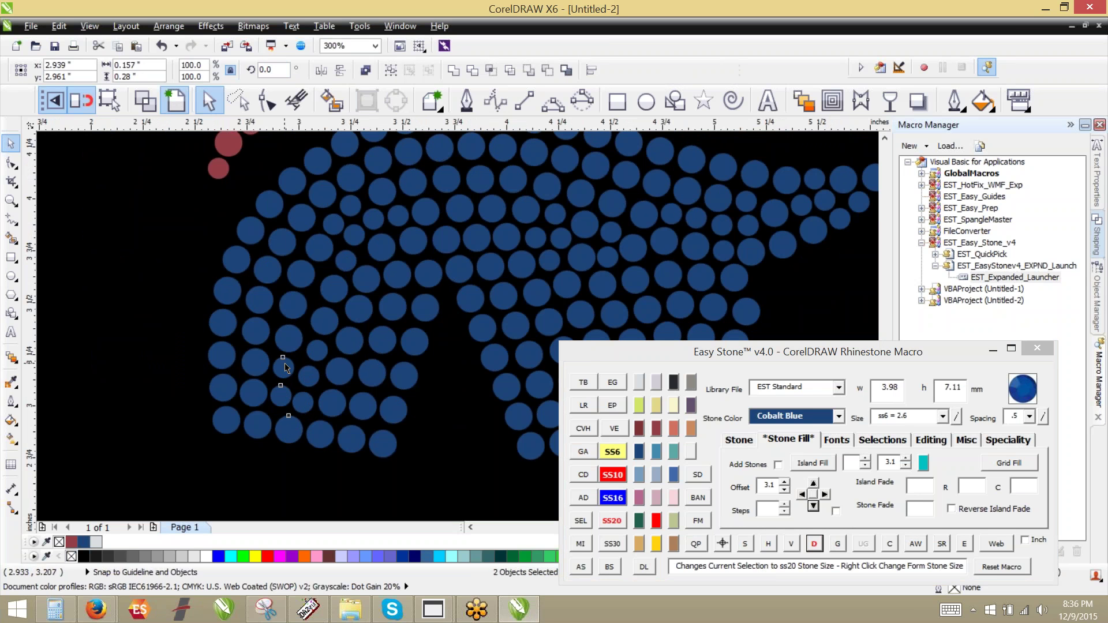
shift+click(282, 370)
shift+click(288, 338)
shift+click(292, 303)
shift+click(300, 272)
shift+click(317, 249)
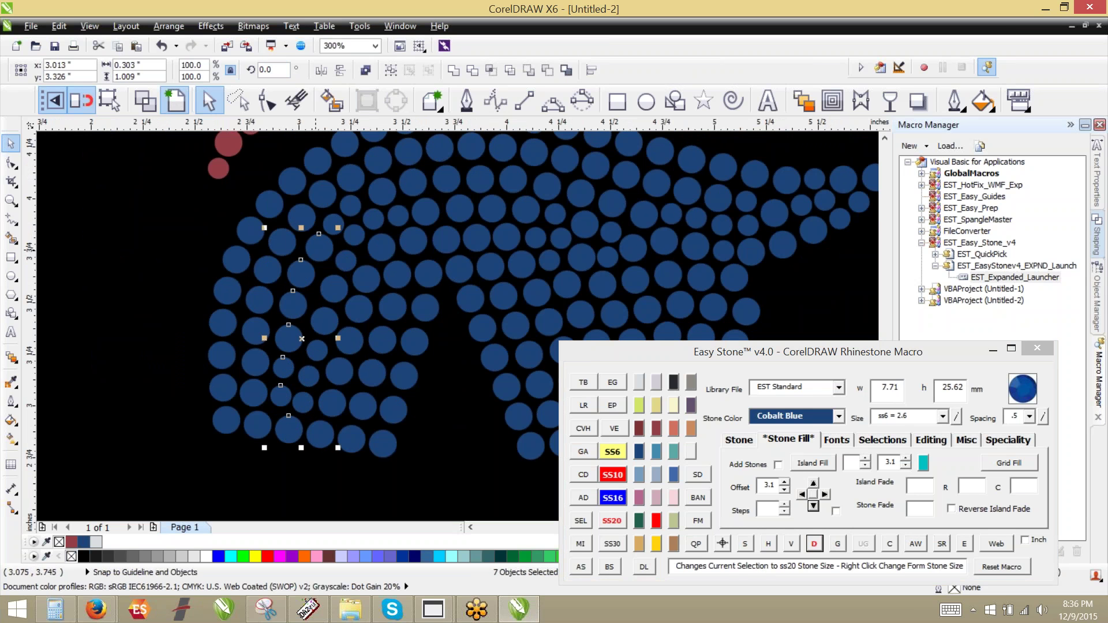
click(814, 544)
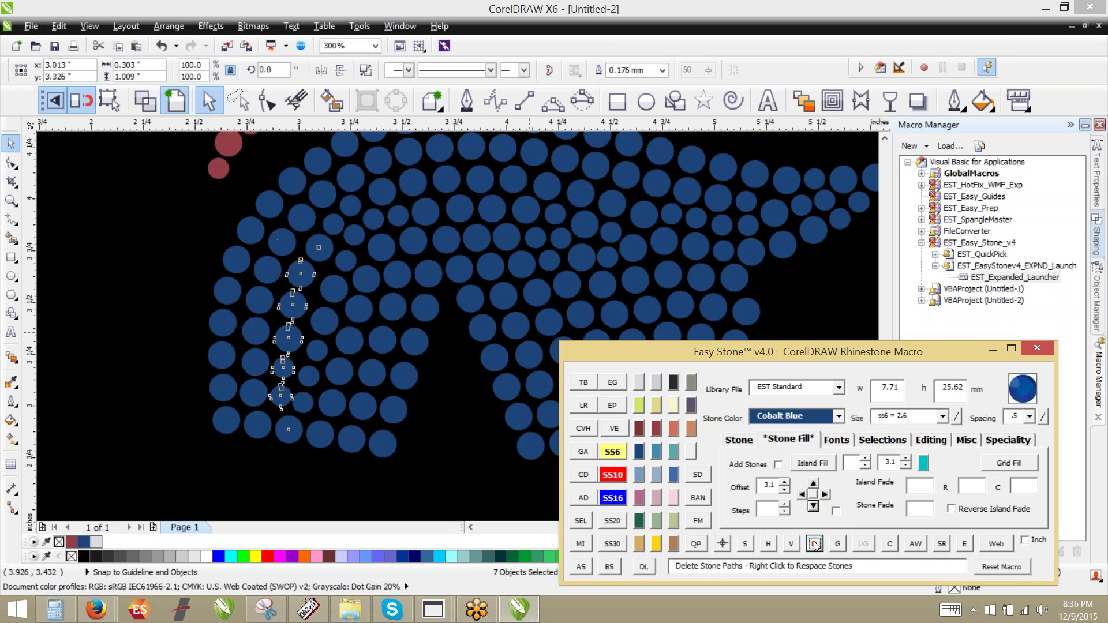
click(274, 427)
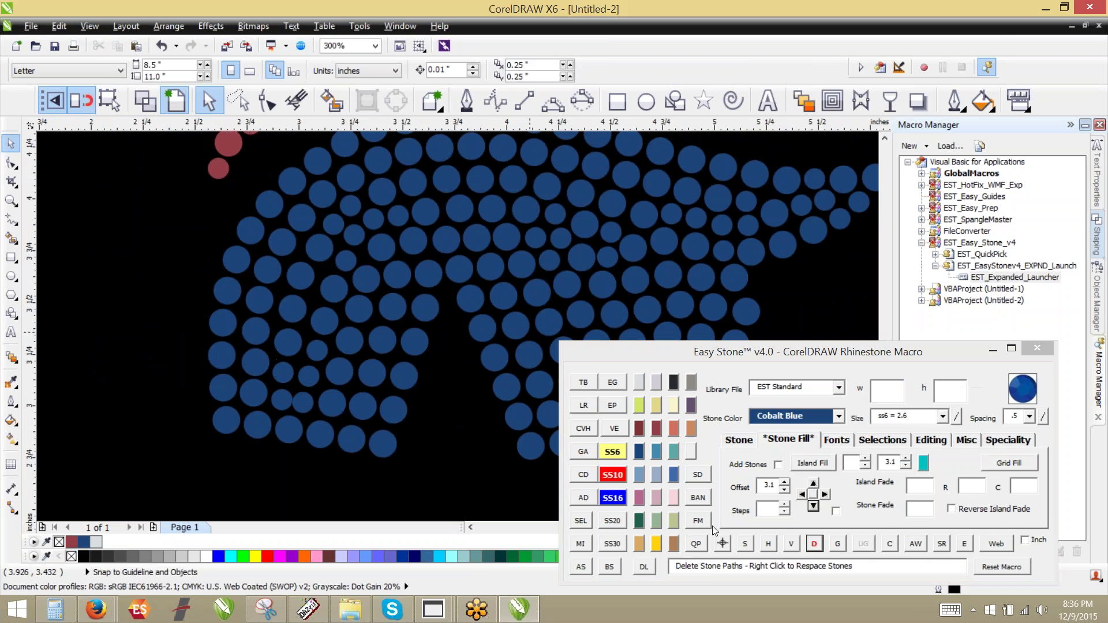
Respace the seven stones of the helmet's second-lowest row again.
click(225, 394)
shift+click(249, 393)
shift+click(288, 404)
shift+click(303, 402)
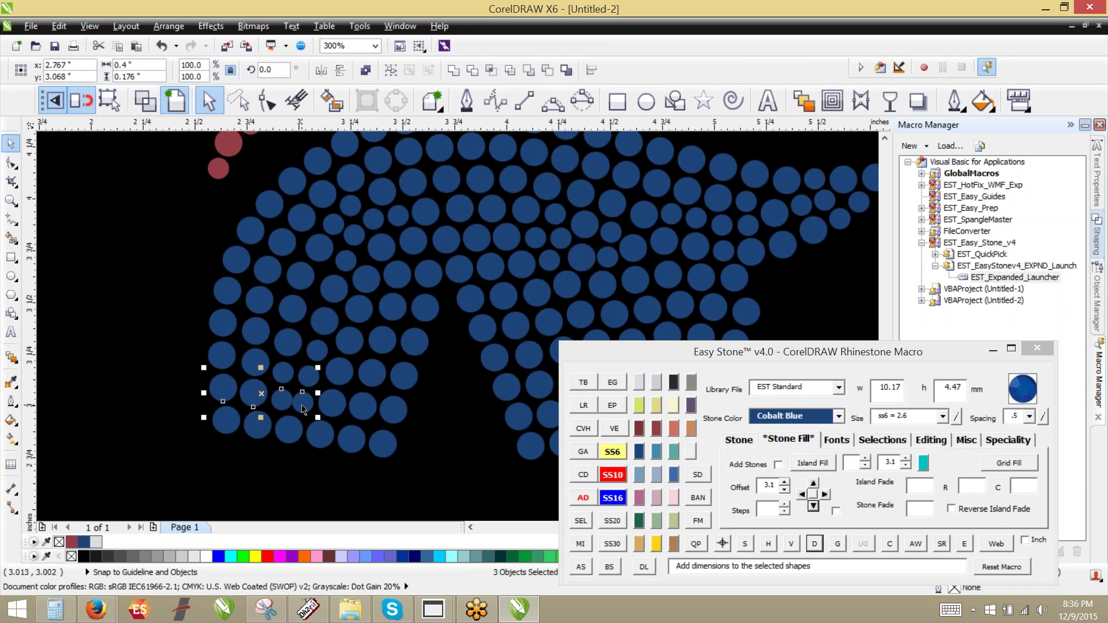
shift+click(332, 404)
shift+click(362, 408)
shift+click(393, 410)
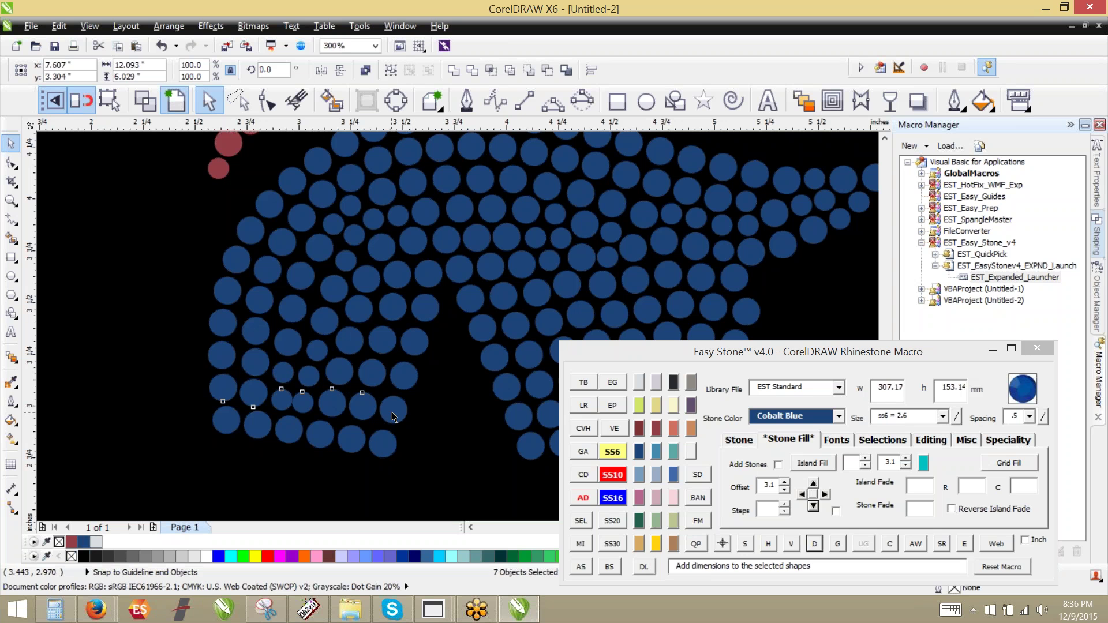
click(814, 544)
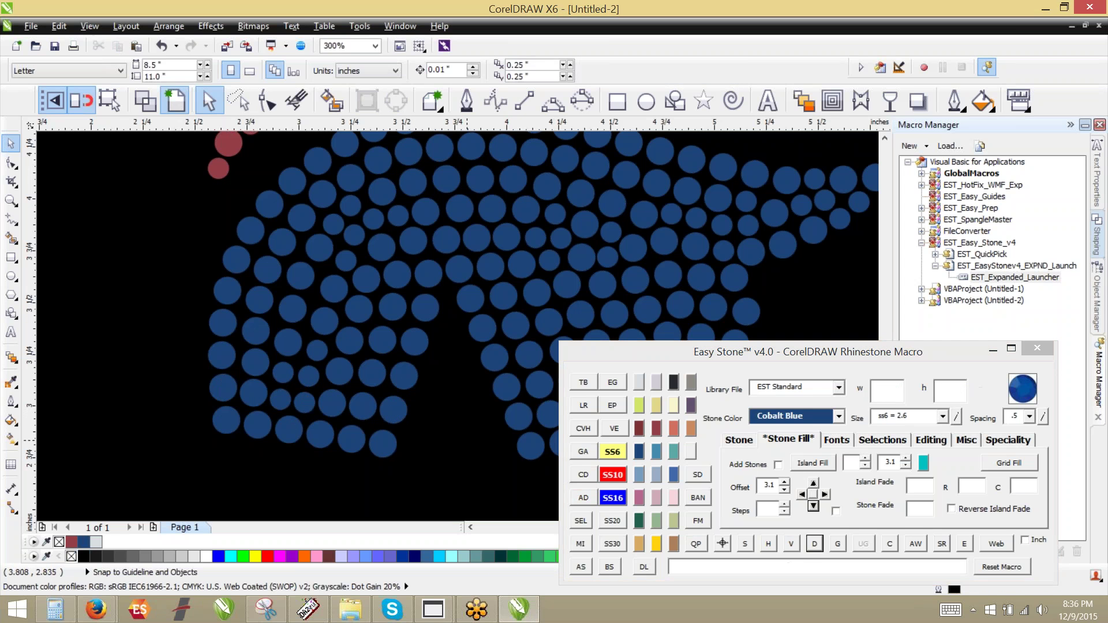
Select the complete stone design with its black background and move it off the page to the right.
scroll(279, 355, down, 3)
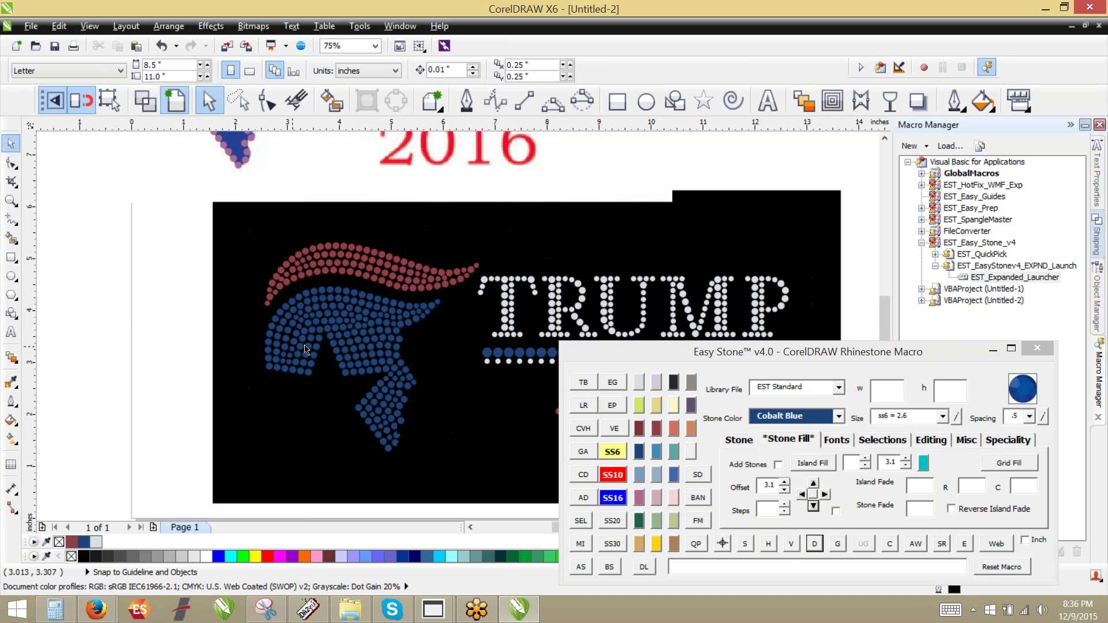
scroll(230, 270, down, 2)
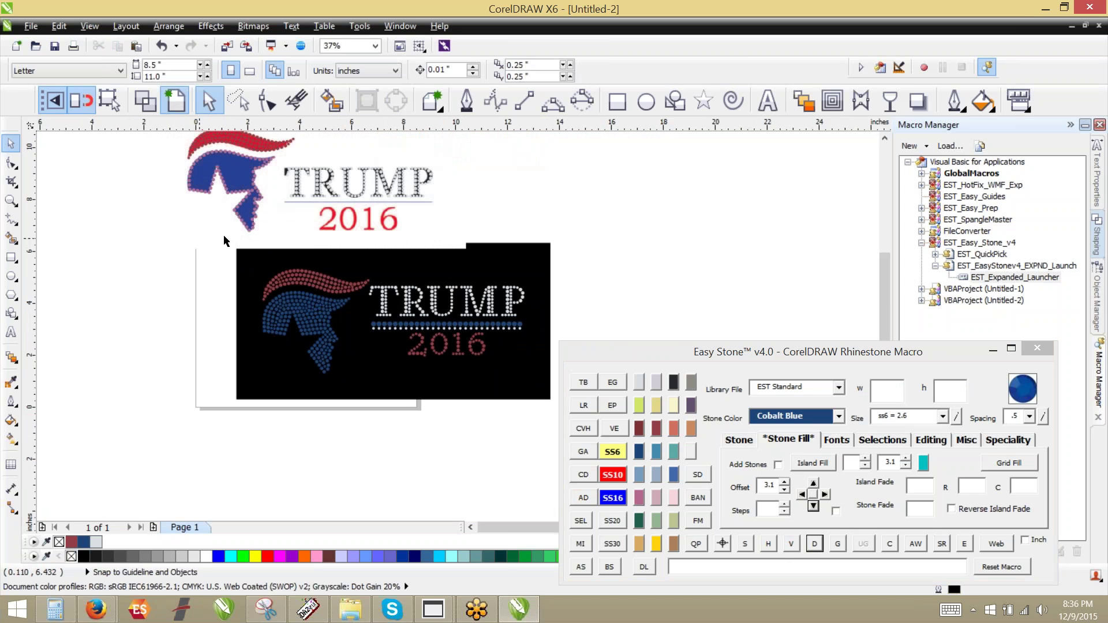
drag(199, 434, 618, 236)
scroll(159, 248, down, 1)
drag(319, 286, 507, 300)
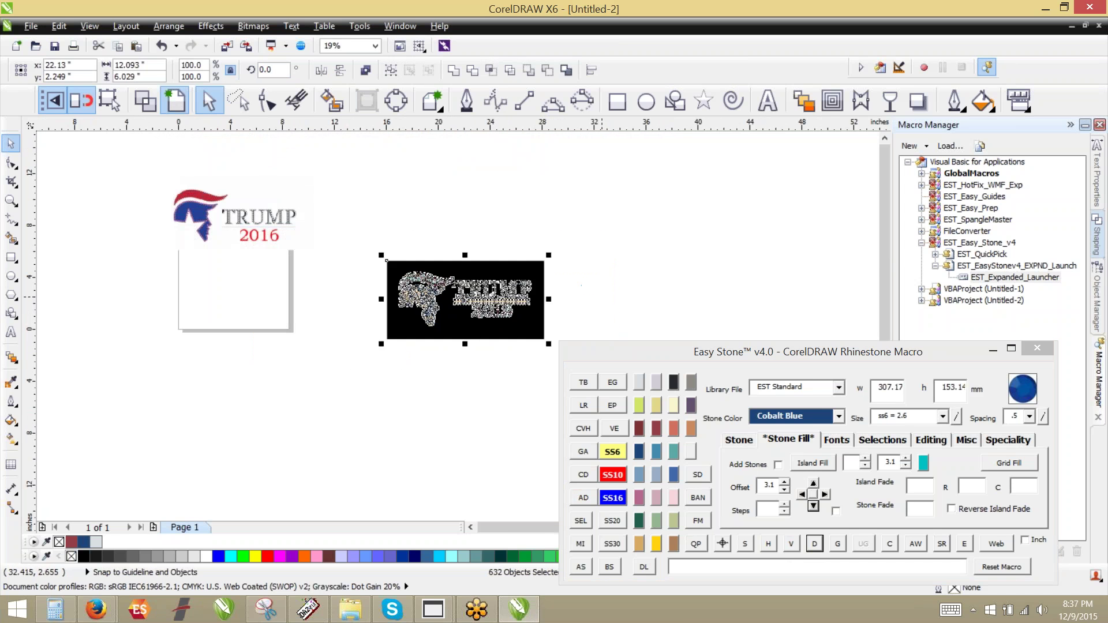
Place a duplicate of the complete stone design to the right of the original.
scroll(601, 295, up, 1)
drag(403, 226, 765, 245)
right_click(765, 246)
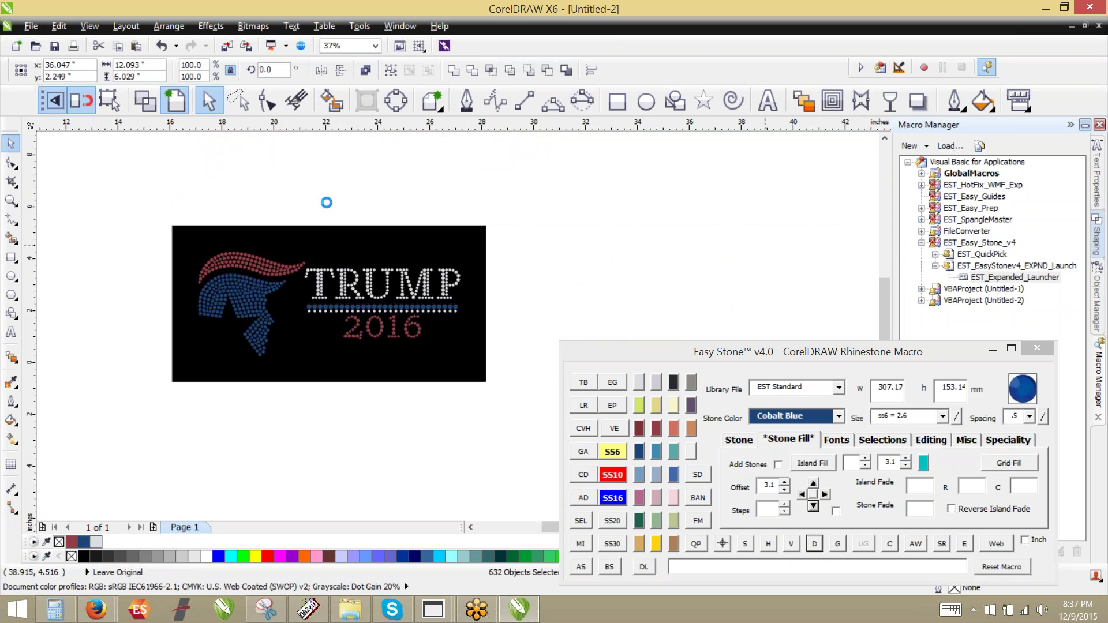
Create a Quick Proof simulation of the duplicated stone design.
scroll(333, 203, down, 1)
scroll(571, 226, up, 1)
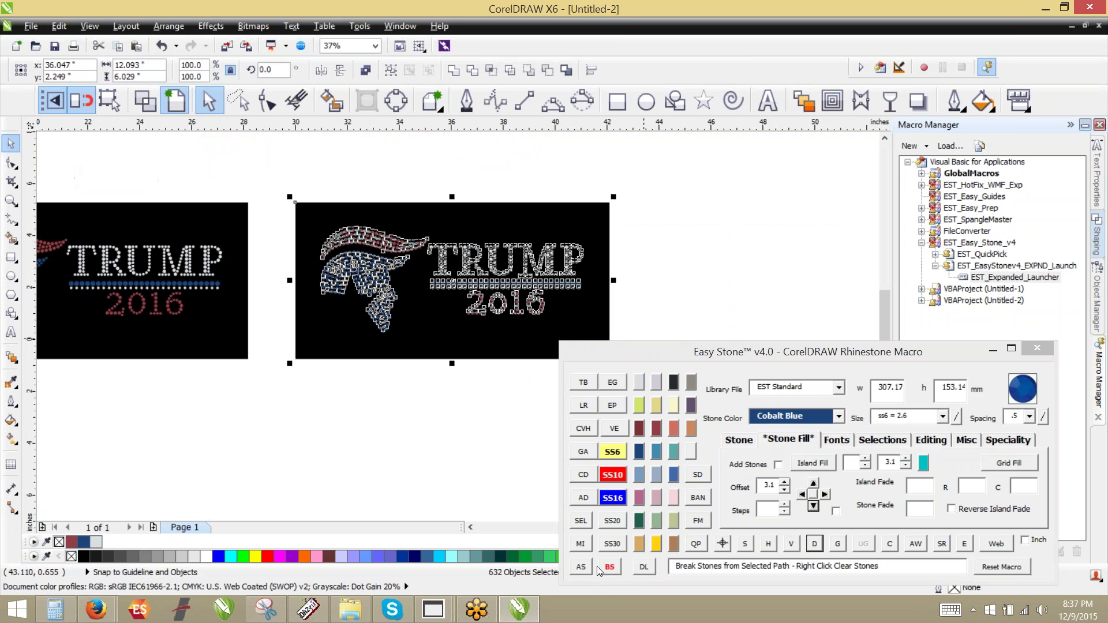
click(696, 544)
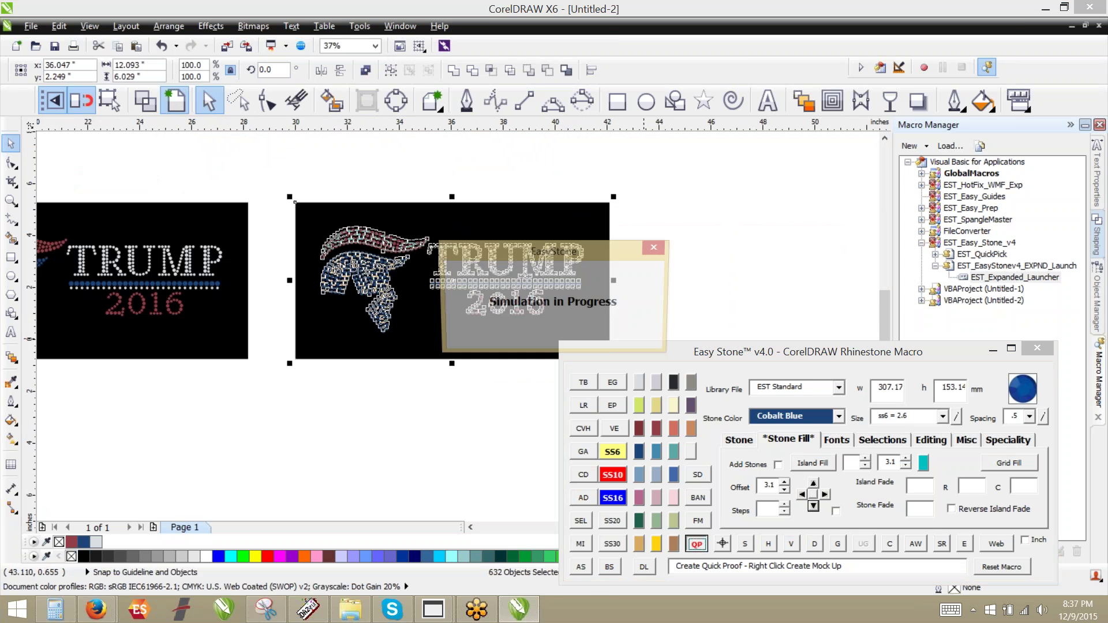
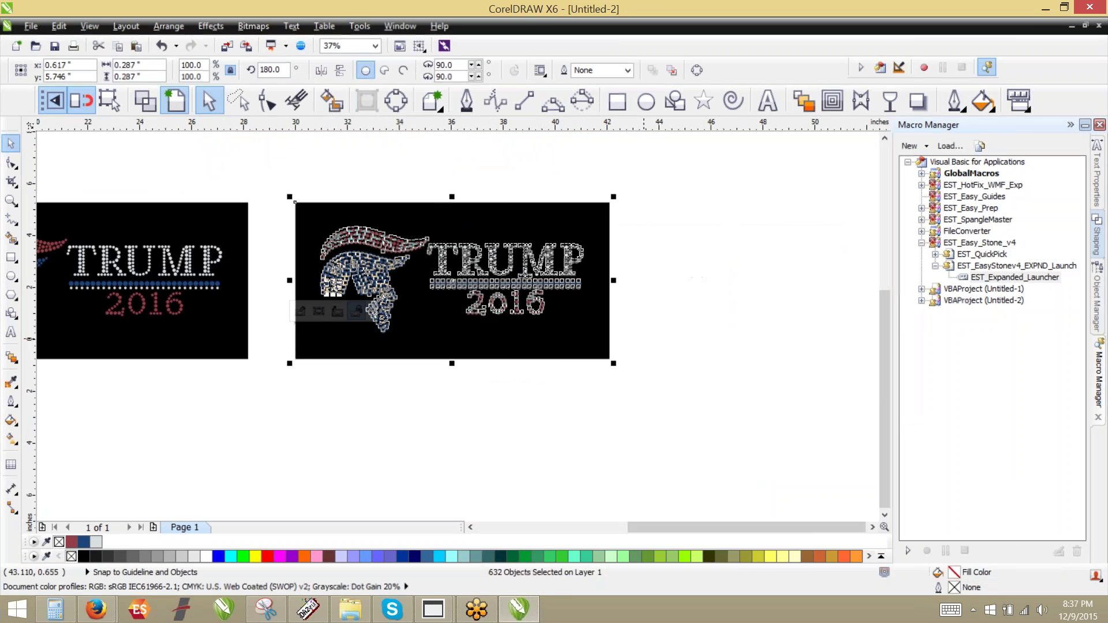
Fill the background of the quick proof with black and deselect it.
scroll(283, 288, down, 1)
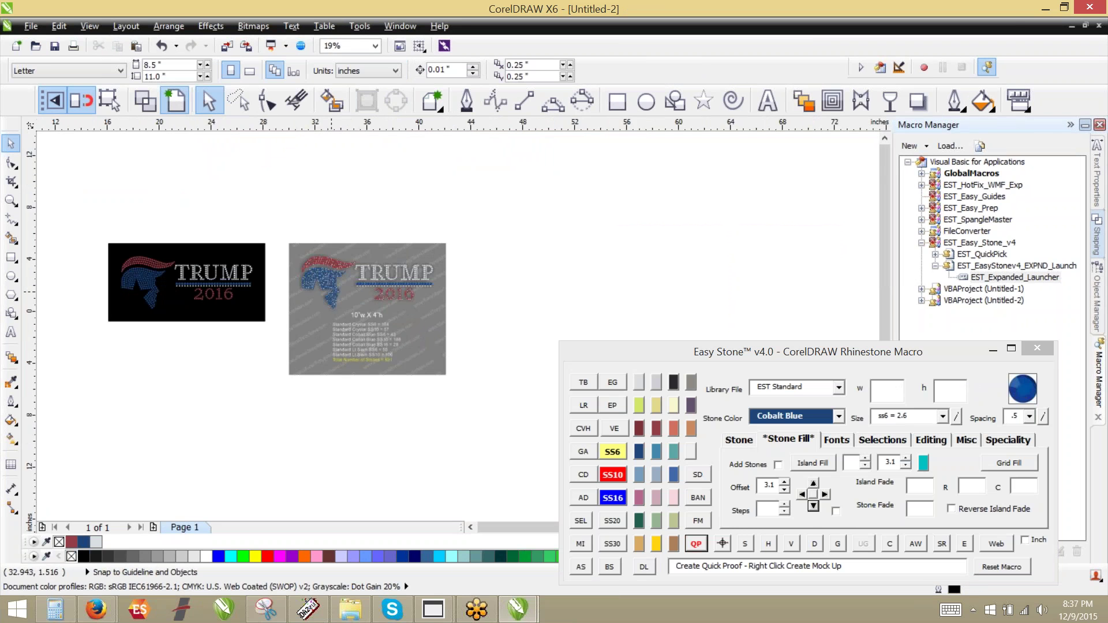
scroll(358, 289, up, 1)
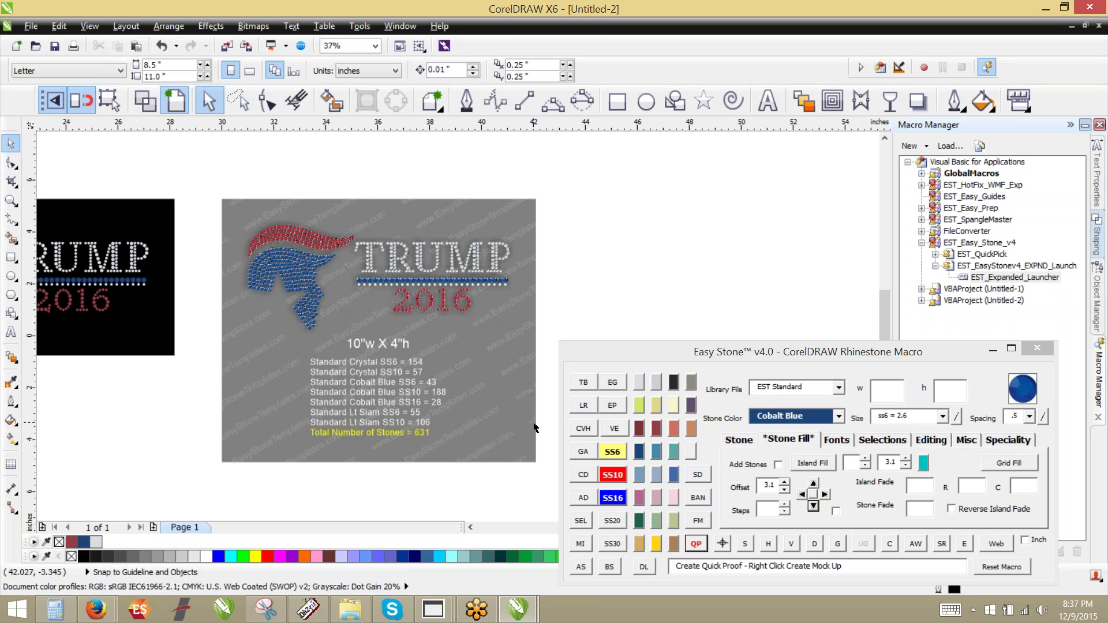
click(535, 428)
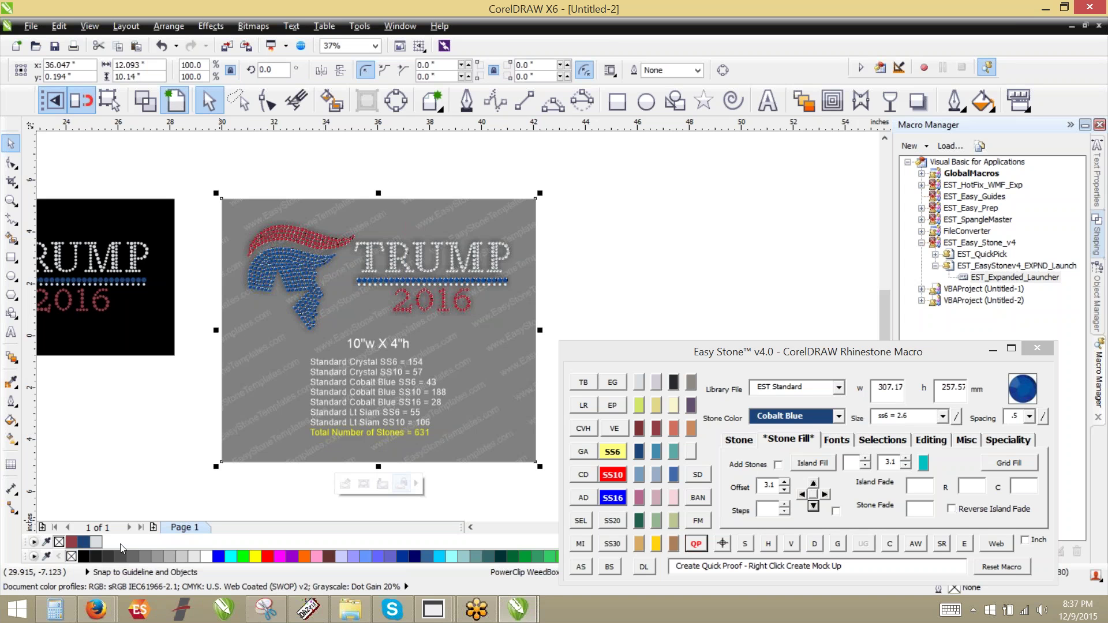
click(85, 555)
click(117, 481)
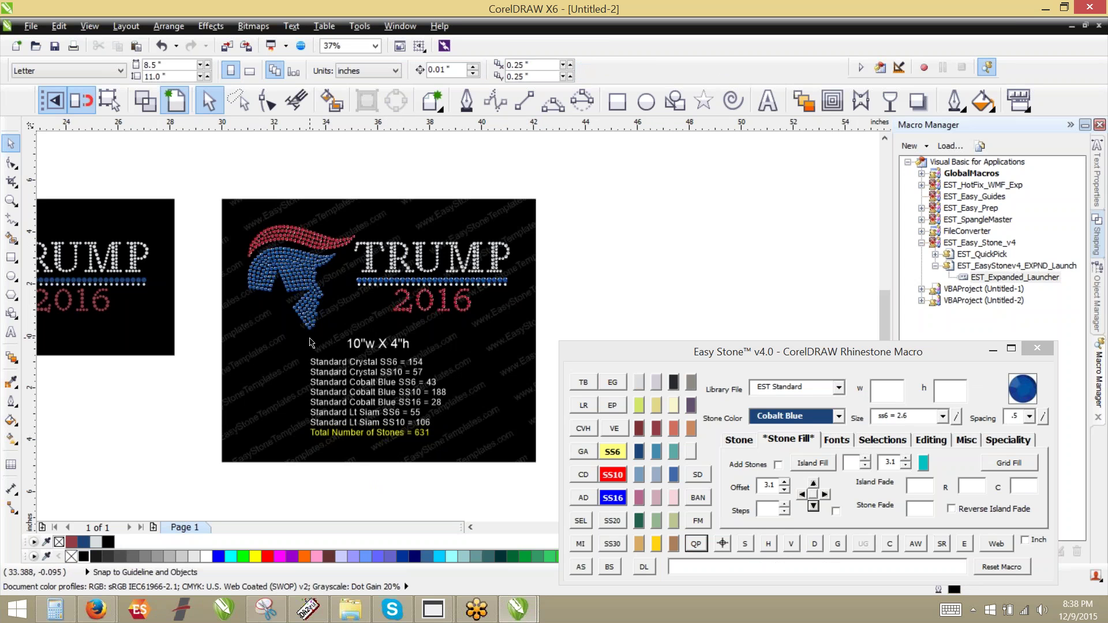
Examine the black quick proof against the original stone design, including its dimensions and stone counts by color and size.
scroll(506, 259, down, 1)
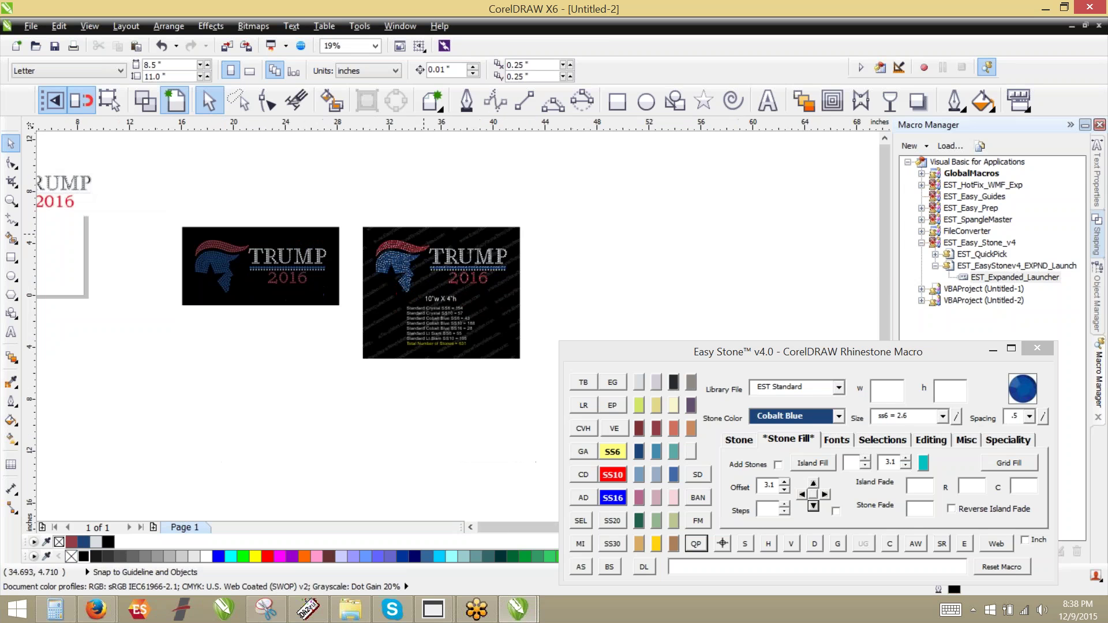
scroll(429, 257, up, 1)
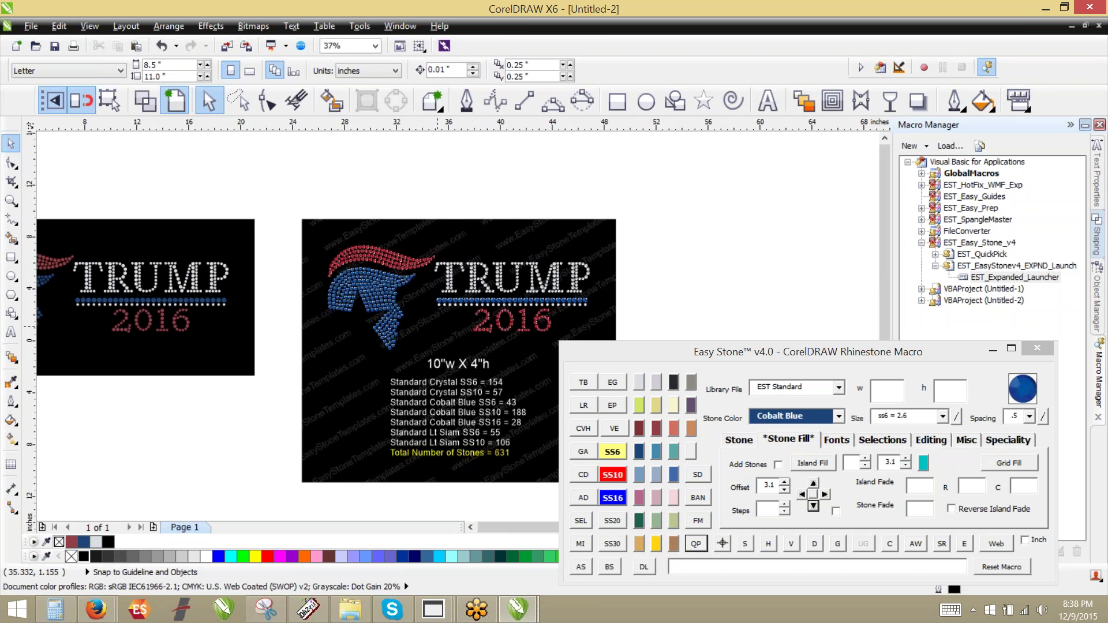
scroll(440, 306, down, 1)
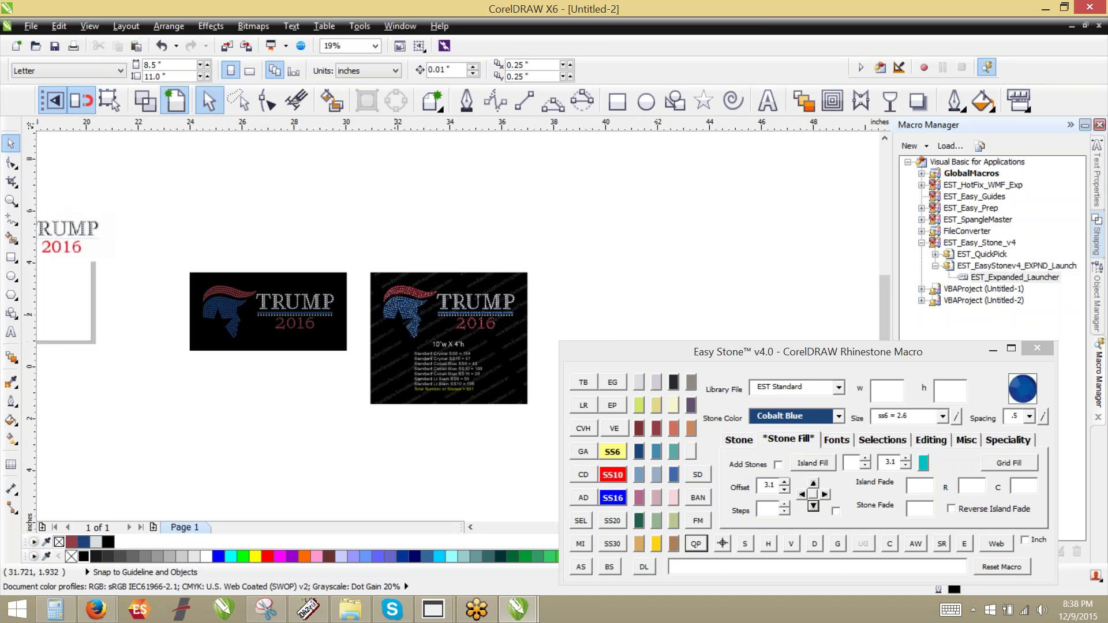
scroll(258, 317, up, 1)
scroll(383, 310, down, 1)
scroll(415, 246, up, 1)
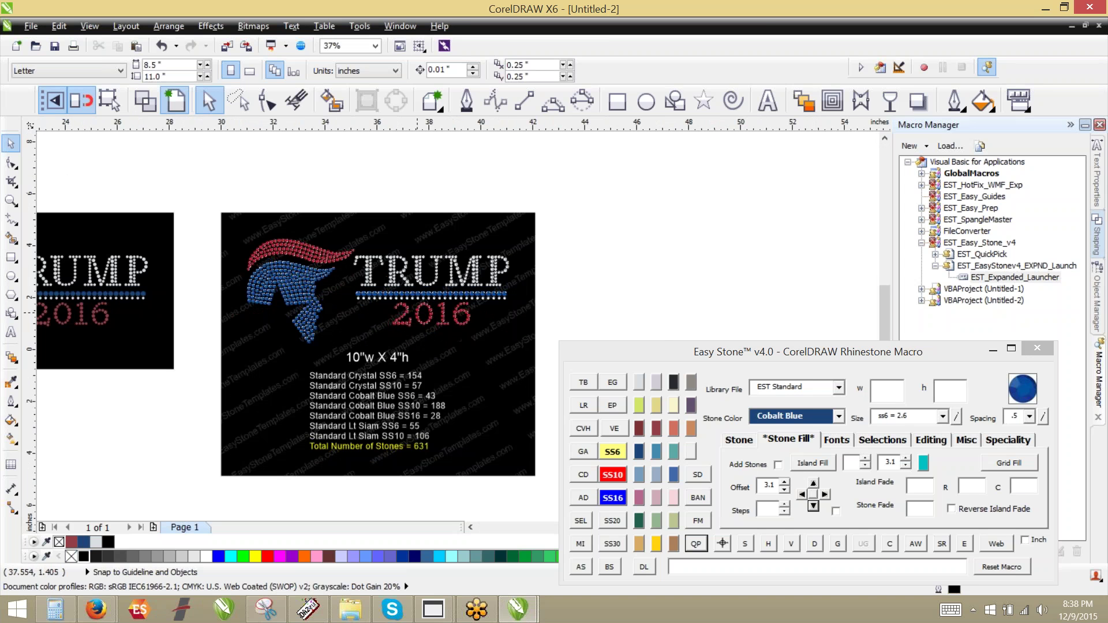
scroll(351, 192, down, 1)
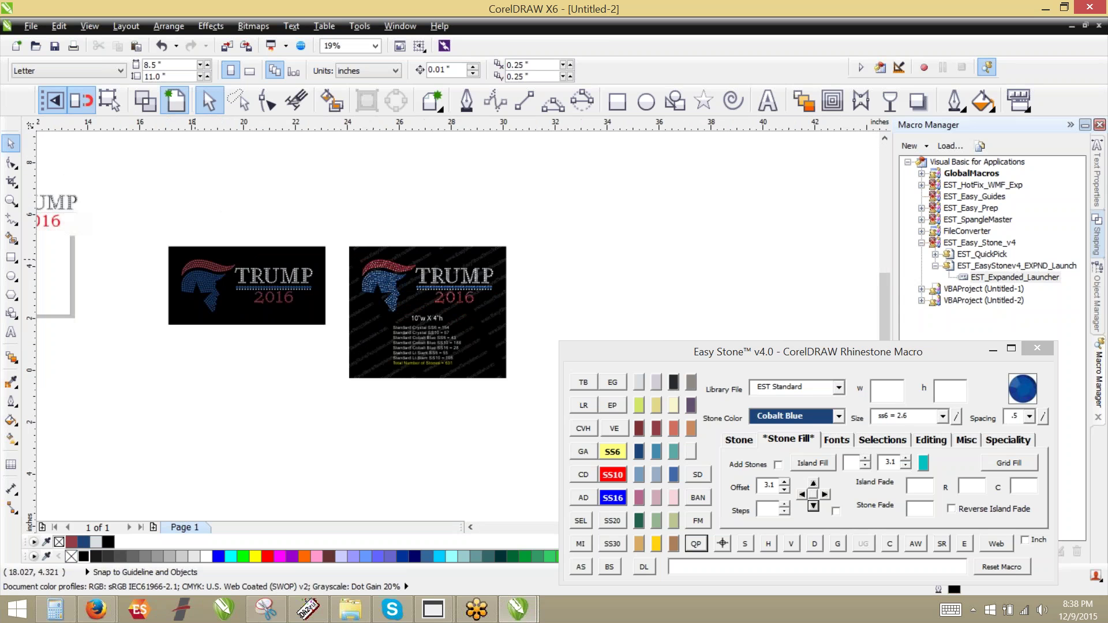
scroll(167, 235, up, 1)
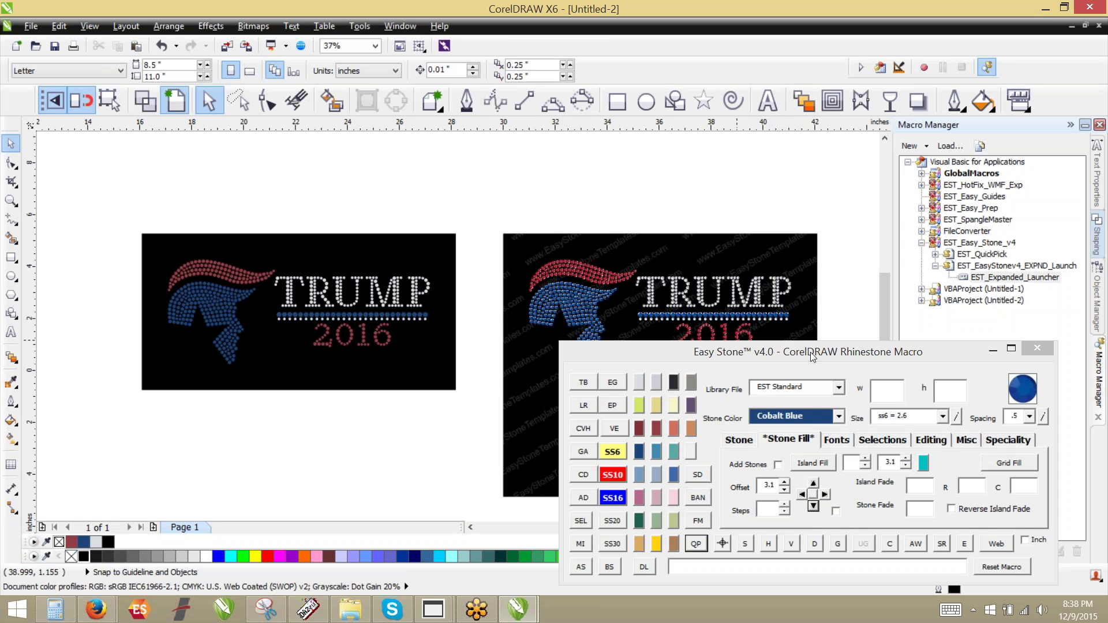
Select the complete original stone design with its black background and open the vector file export for it.
drag(810, 353, 812, 329)
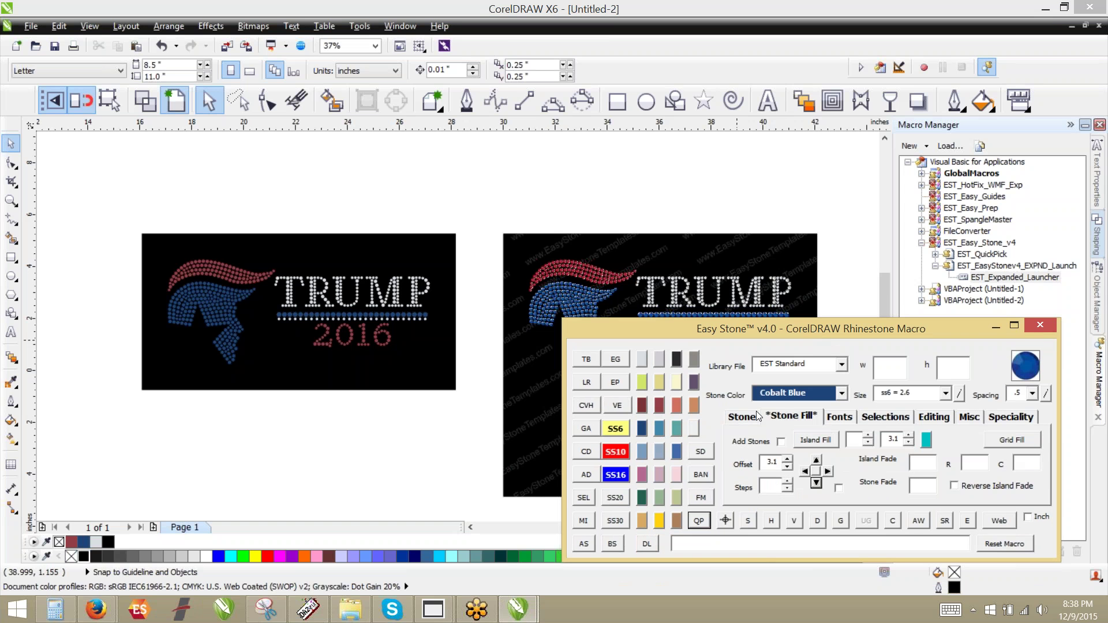
click(113, 216)
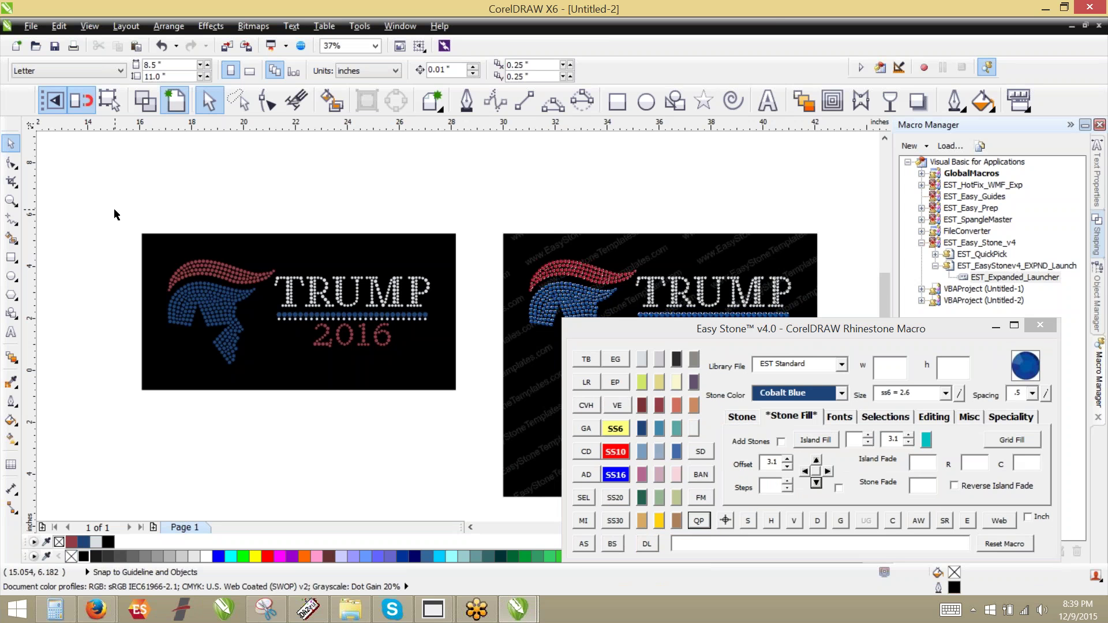
drag(111, 192, 496, 416)
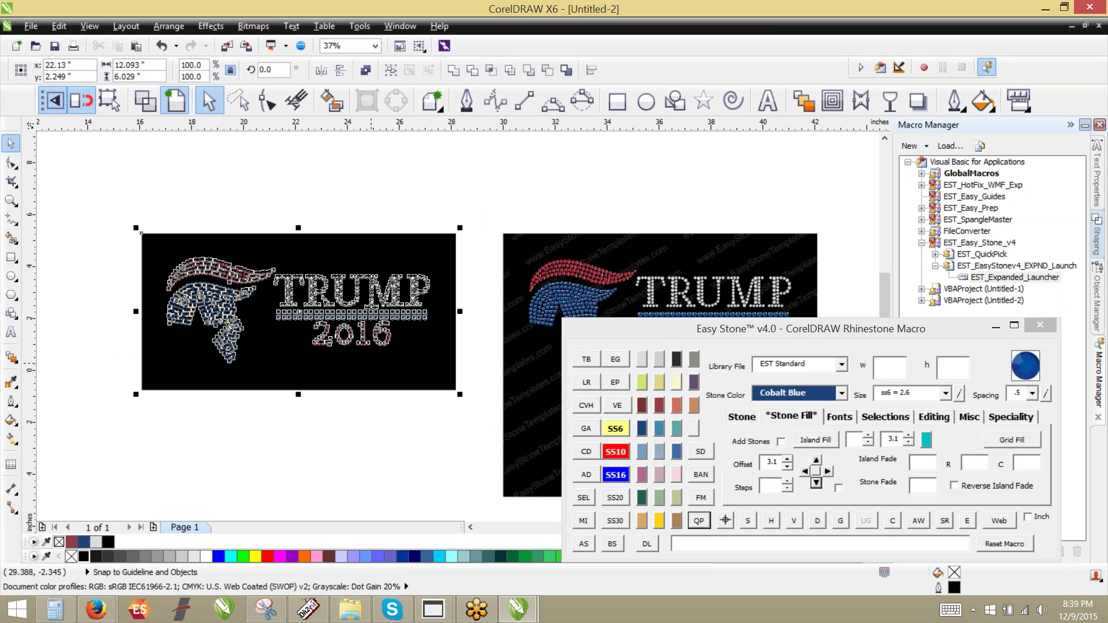
click(118, 216)
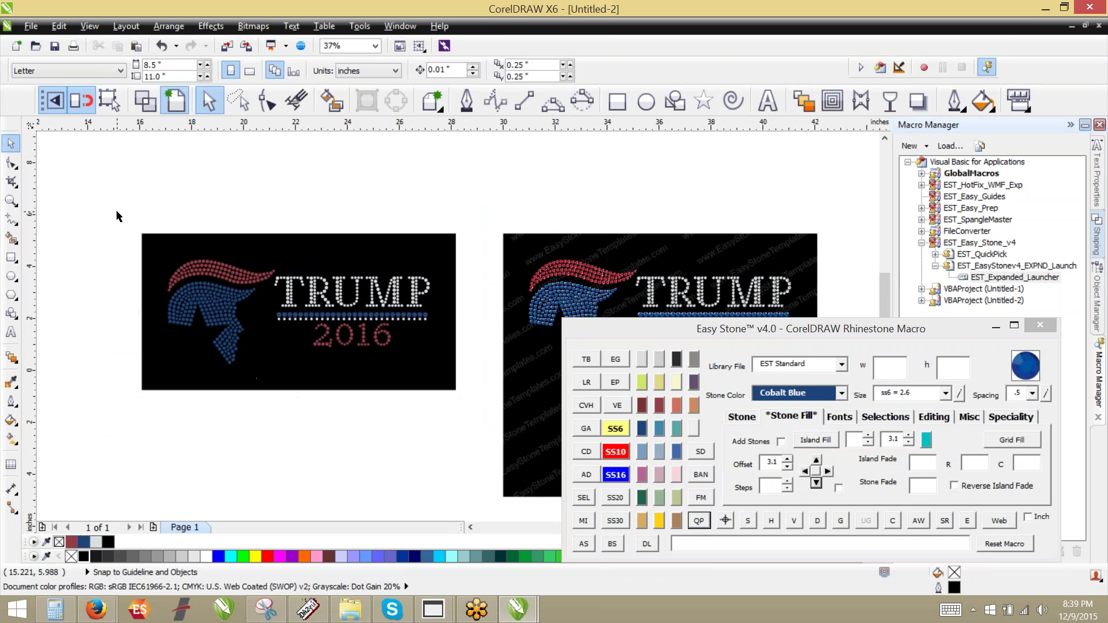
drag(117, 216, 476, 425)
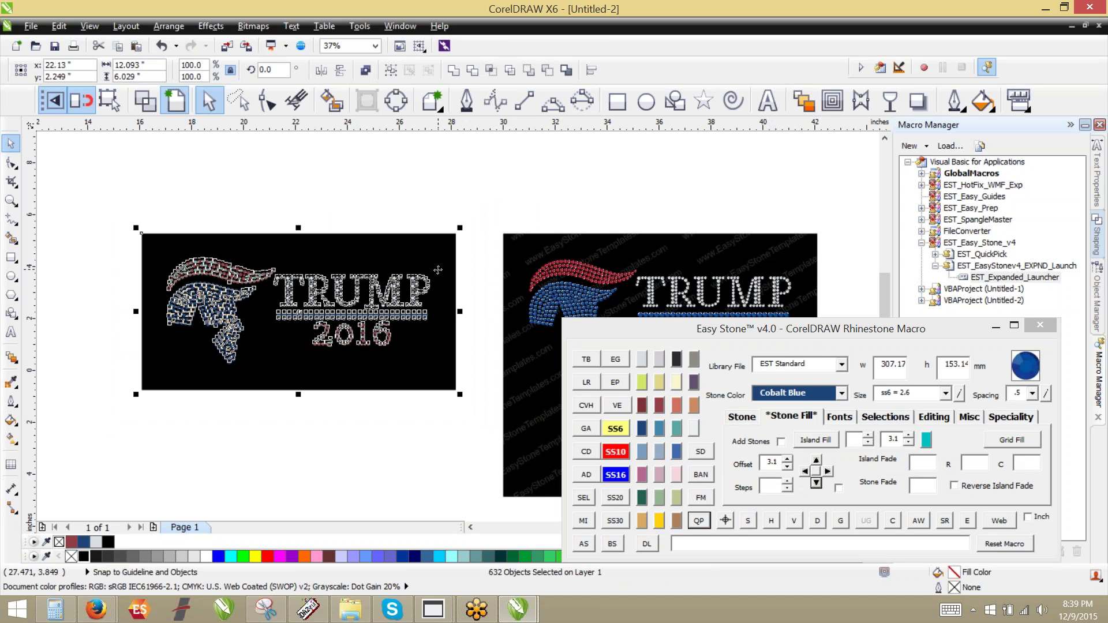
click(973, 425)
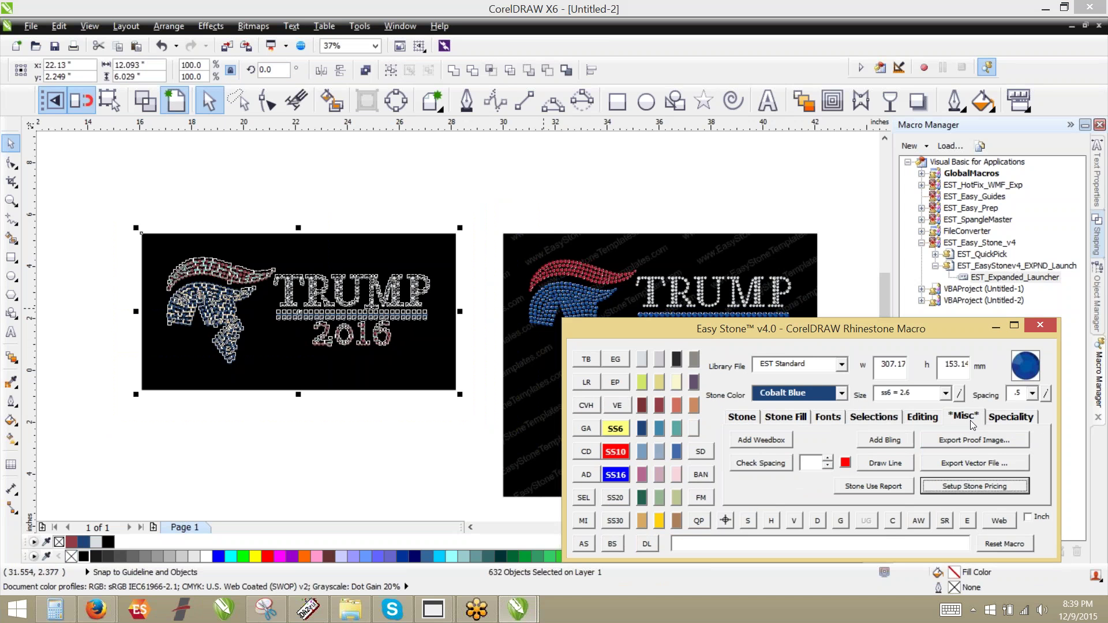
click(969, 469)
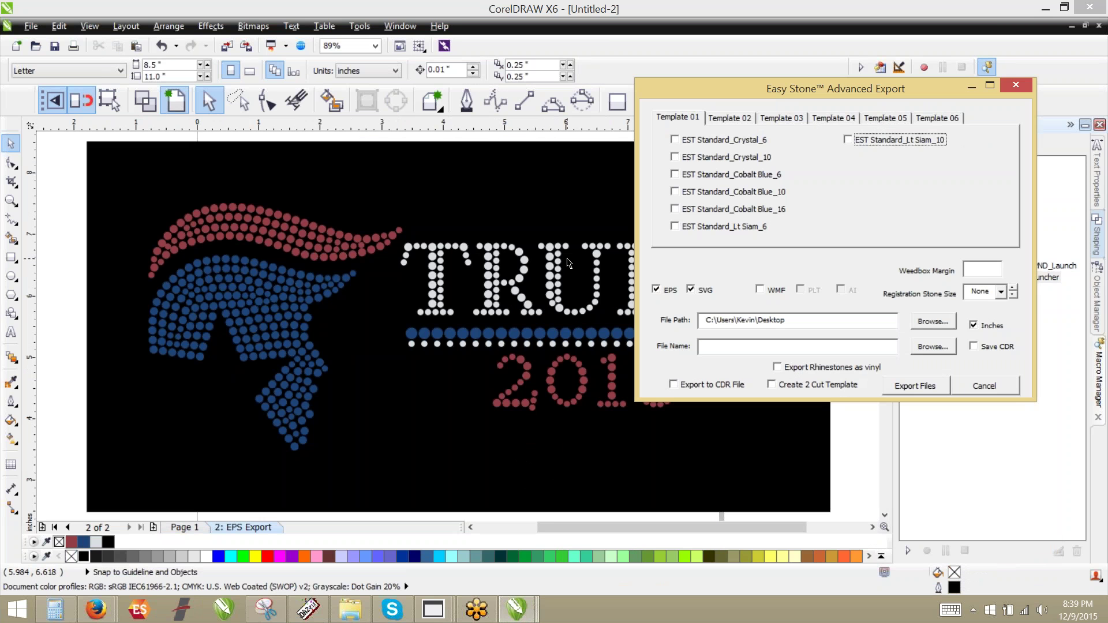
Set the export to go to a CDR file with a 2 cut template, without EPS and SVG output.
click(713, 386)
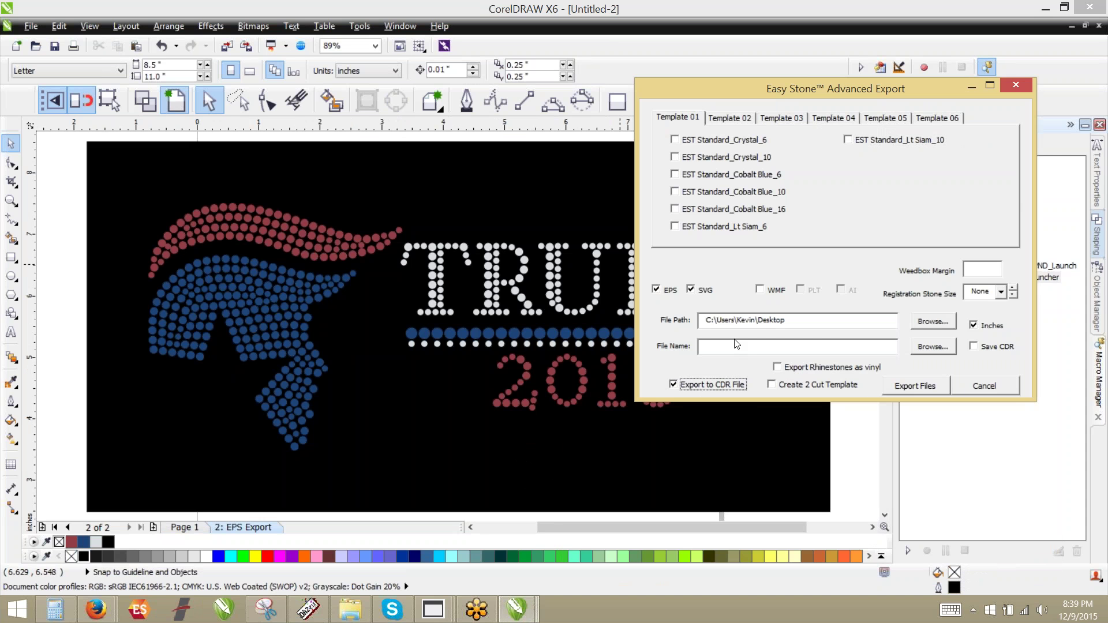
click(704, 291)
click(675, 290)
click(838, 388)
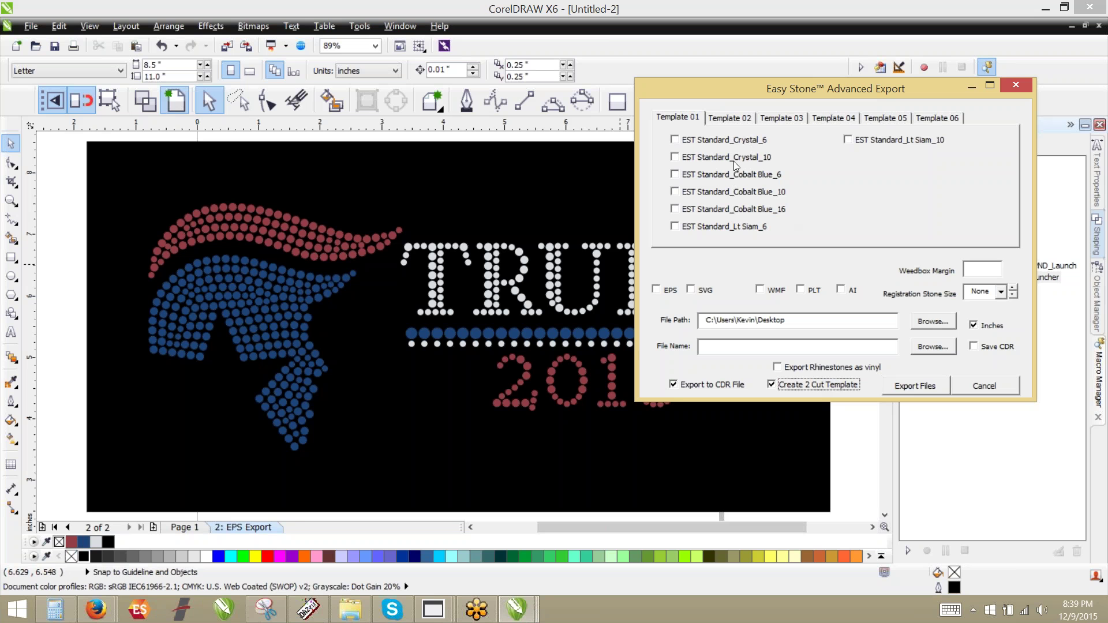
Assign the Crystal 6, Crystal 10, Lt Siam 6 and Lt Siam 10 stones to Template 01.
click(736, 142)
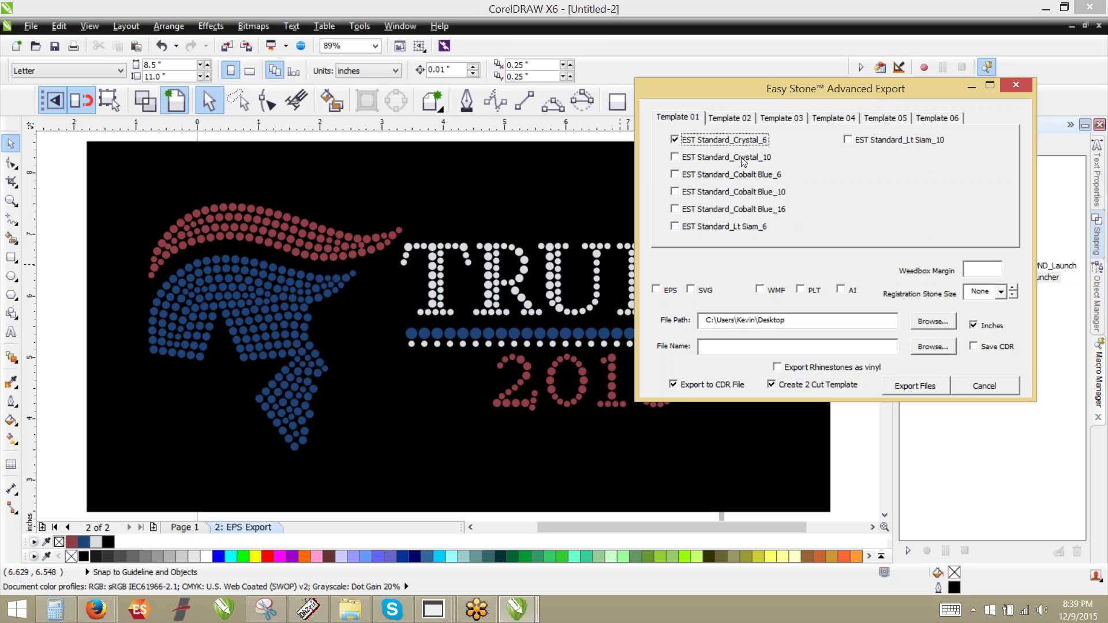
click(741, 159)
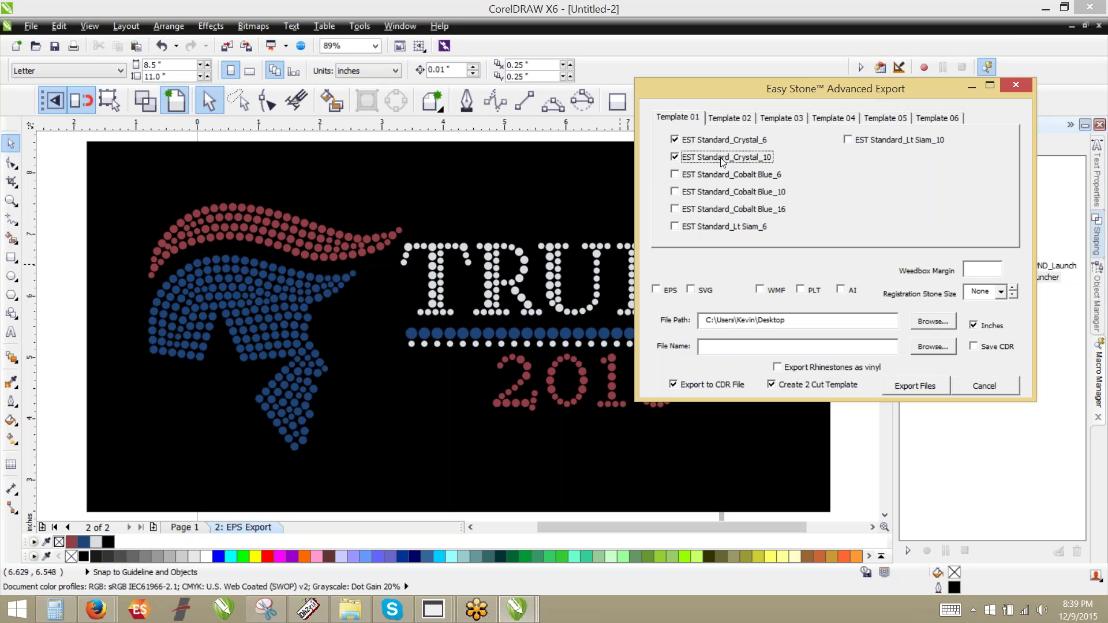
click(734, 230)
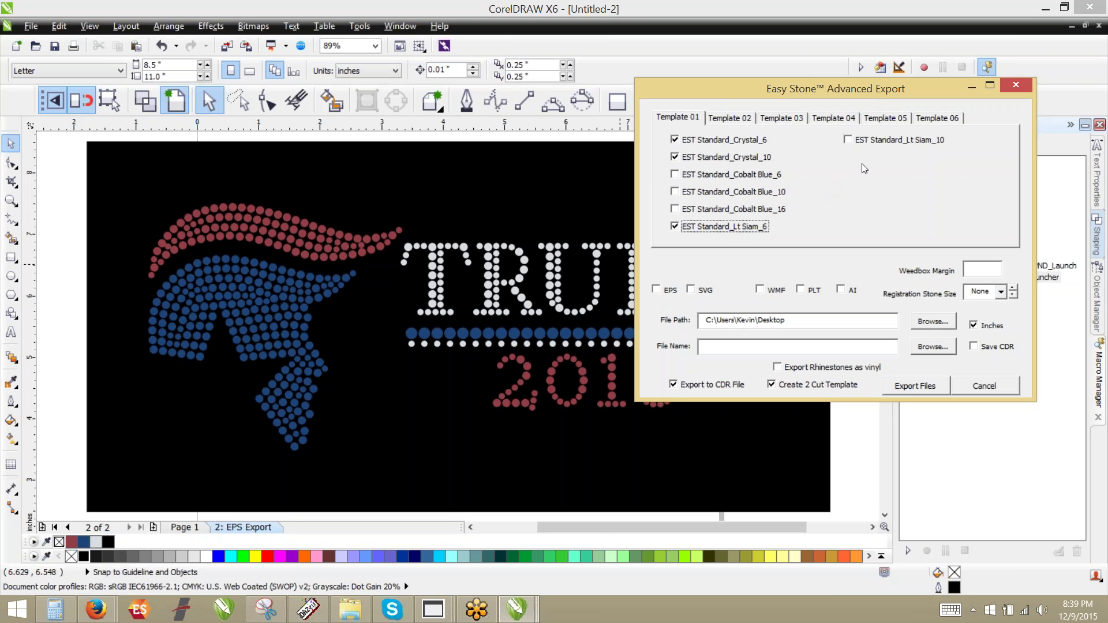
click(881, 143)
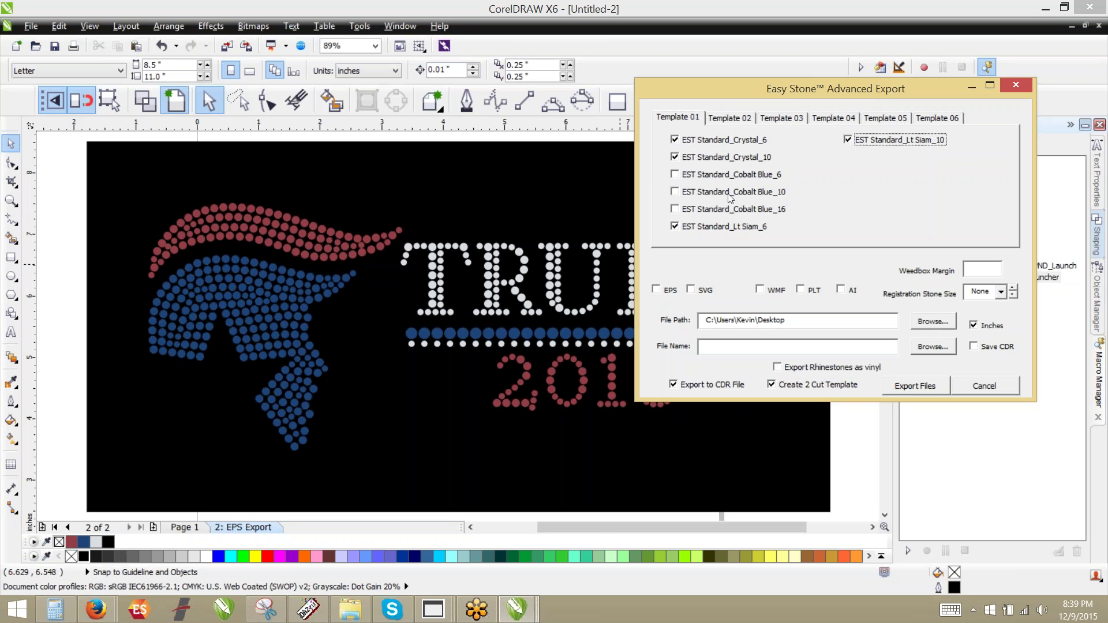
Assign the Cobalt Blue 6, 10 and 16 stones to Template 02 and export the template separations.
click(741, 118)
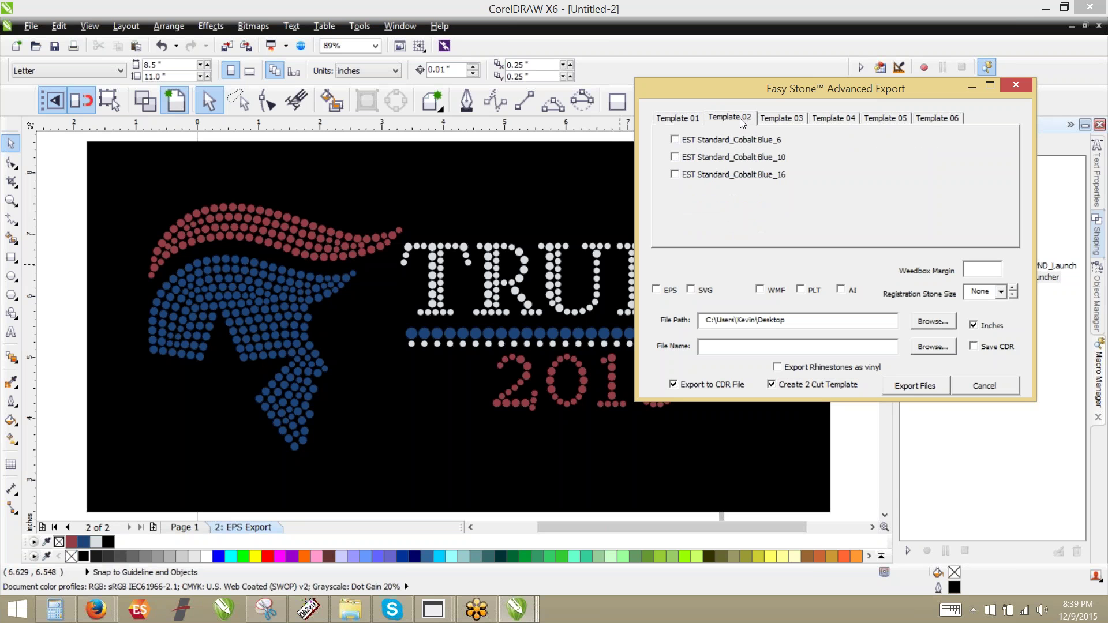
click(745, 139)
click(748, 157)
click(750, 173)
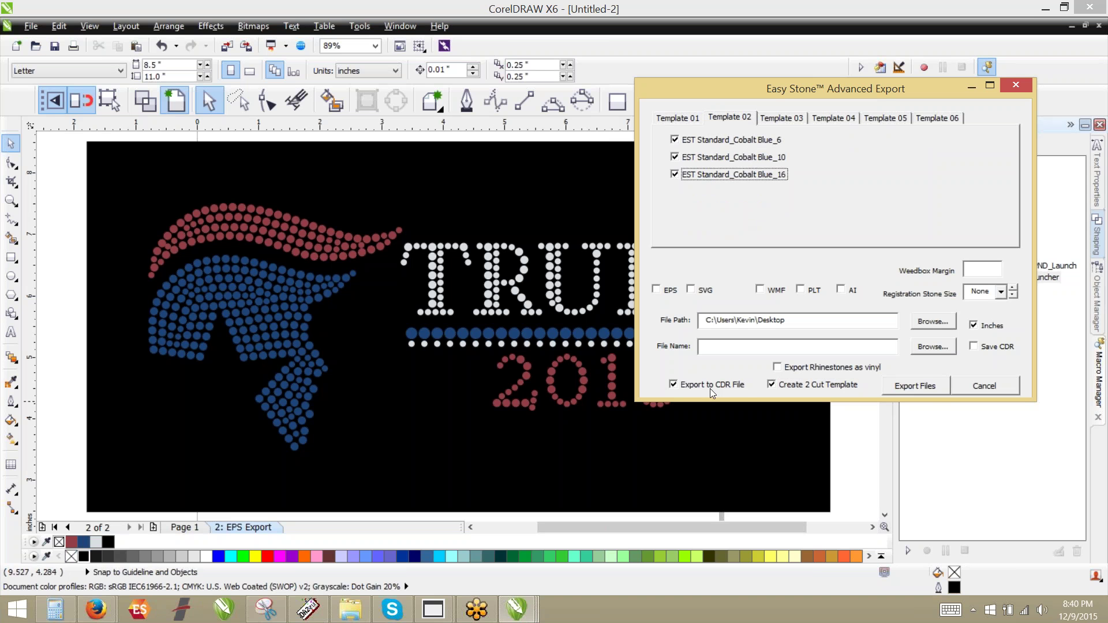
click(923, 392)
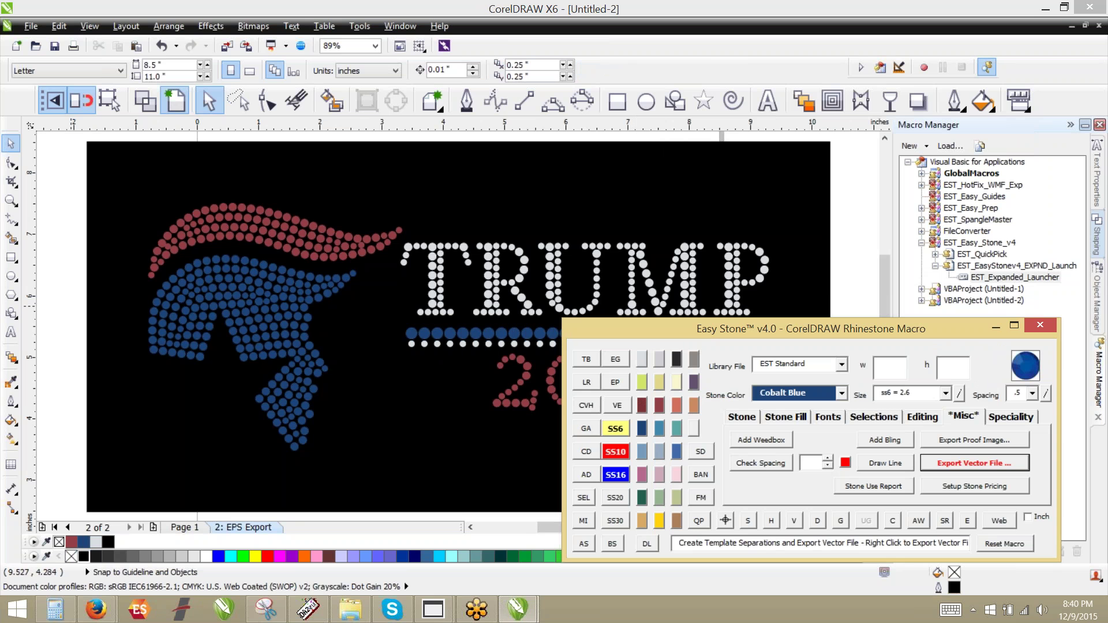
Examine the two separated templates below the full design, checking the crystal and red stones and the blue stones.
scroll(173, 287, down, 3)
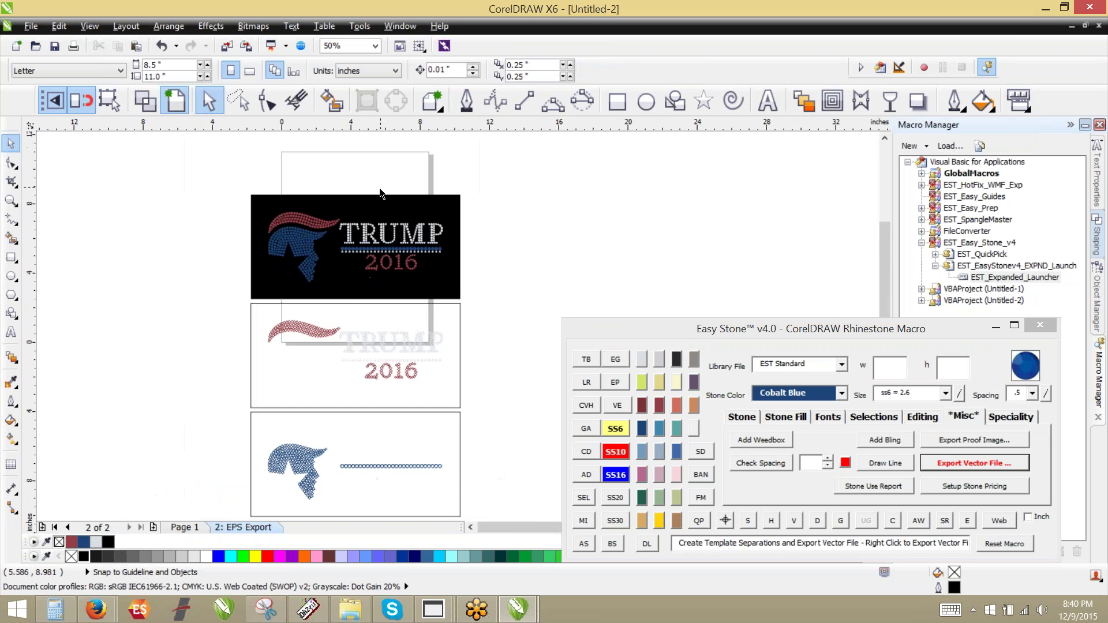
scroll(361, 302, down, 1)
scroll(518, 286, down, 1)
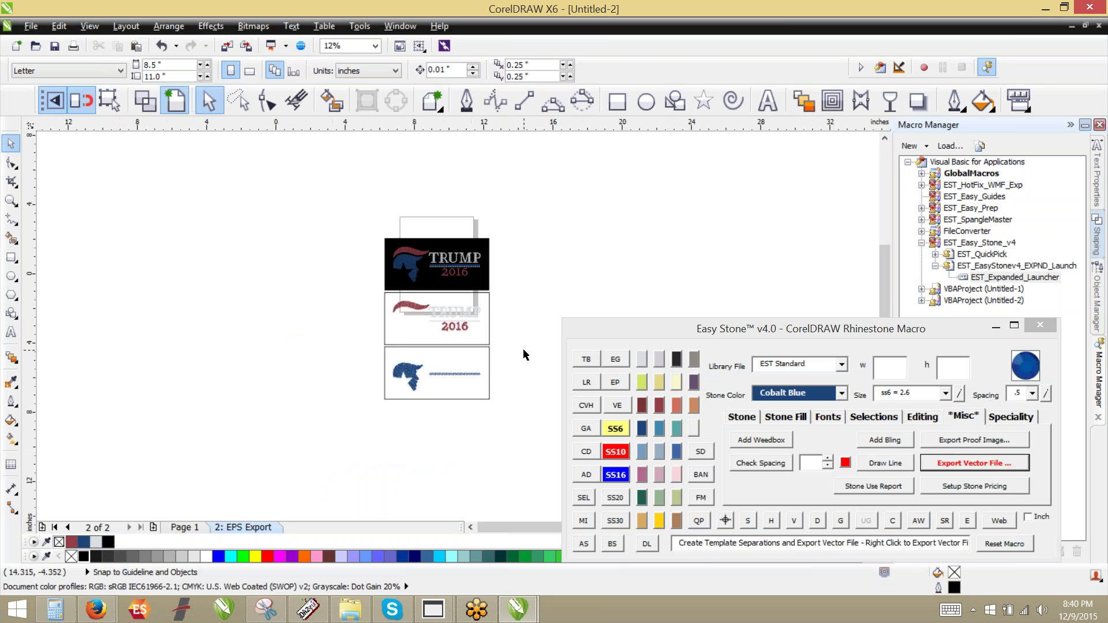
scroll(523, 348, up, 1)
scroll(376, 320, up, 1)
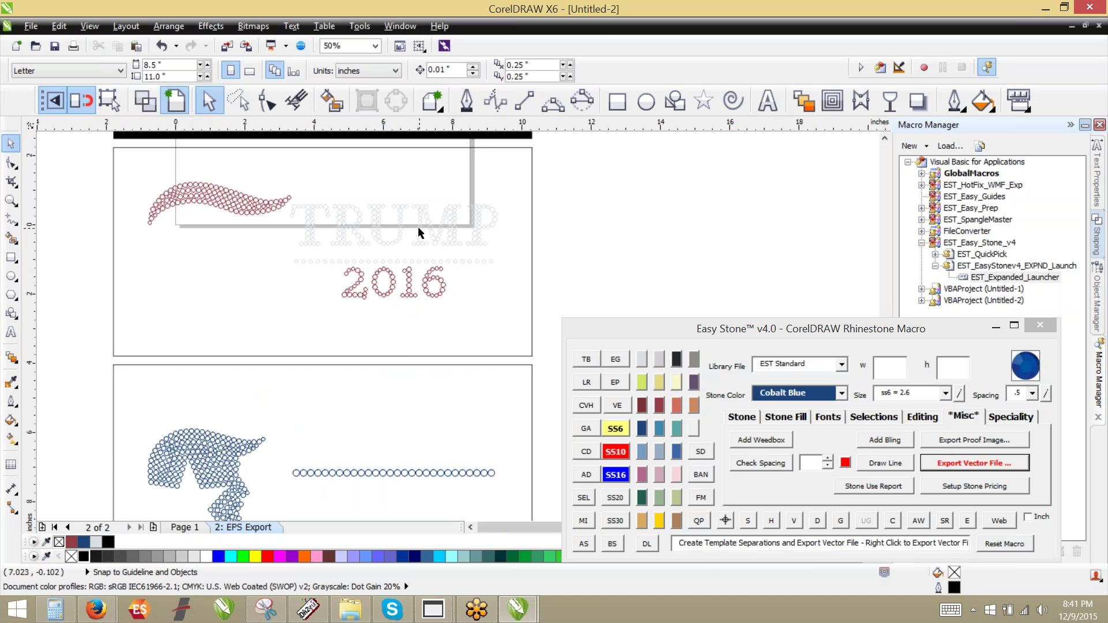
scroll(464, 141, down, 1)
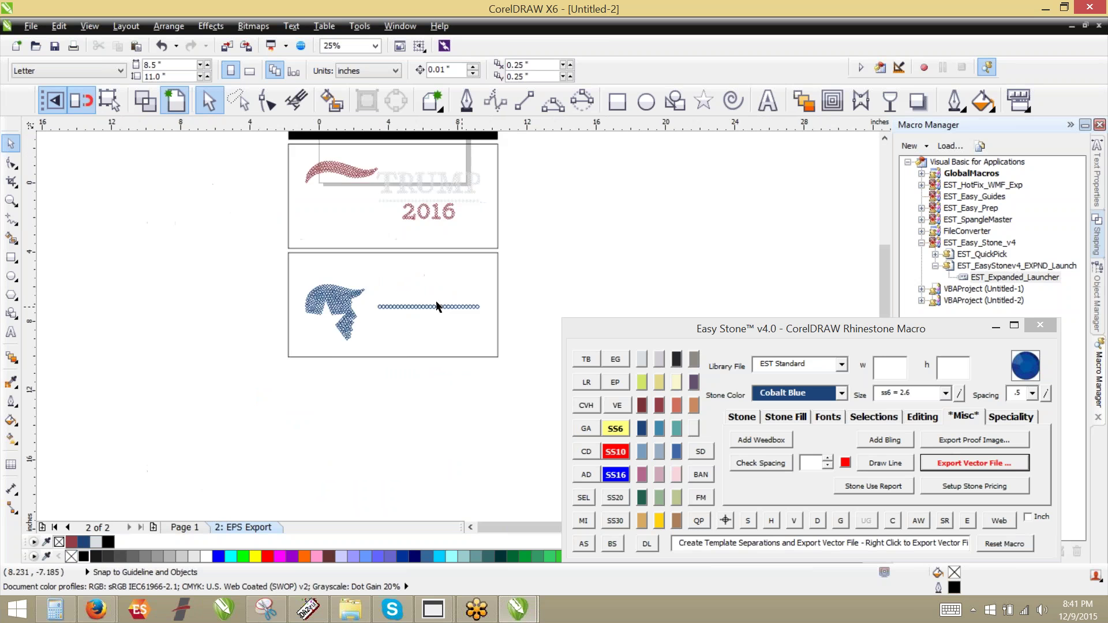
scroll(372, 297, up, 1)
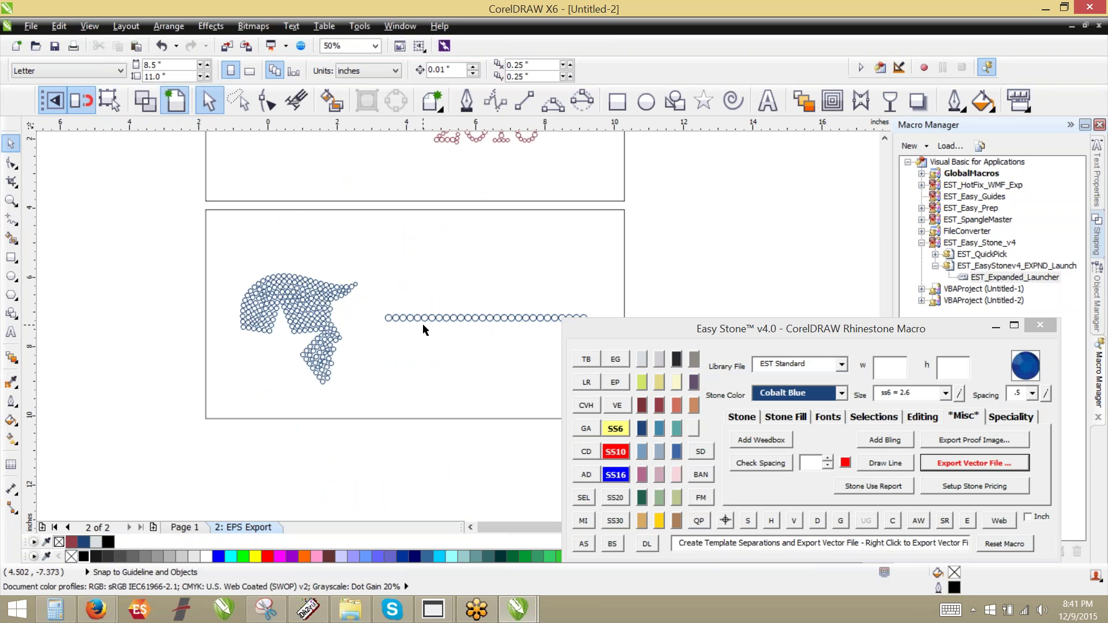
scroll(399, 360, down, 1)
scroll(483, 234, up, 1)
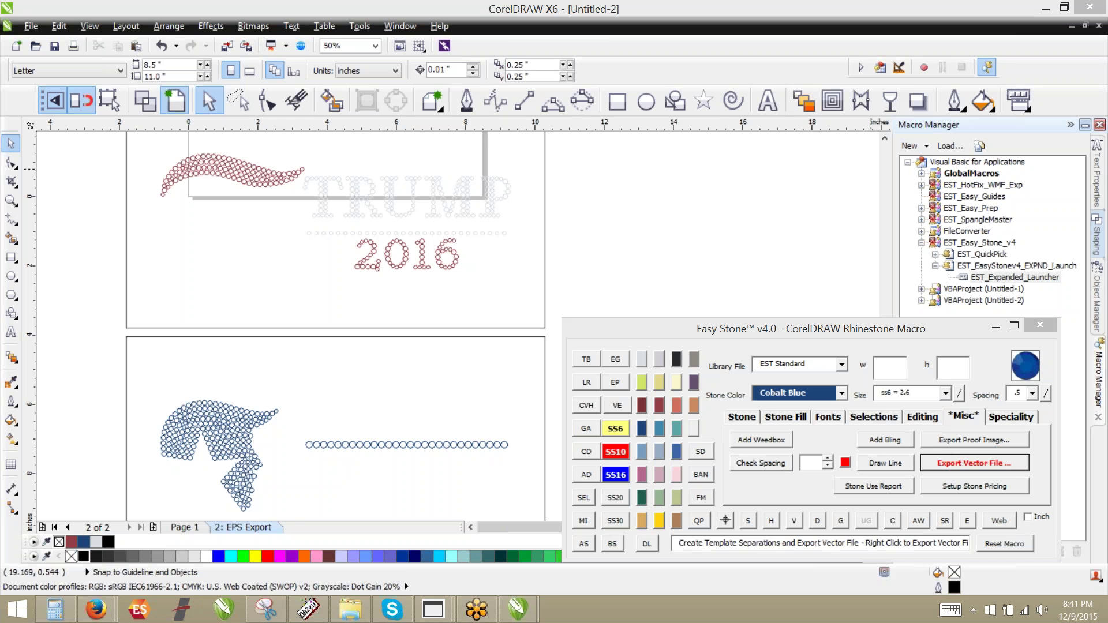
scroll(460, 354, down, 1)
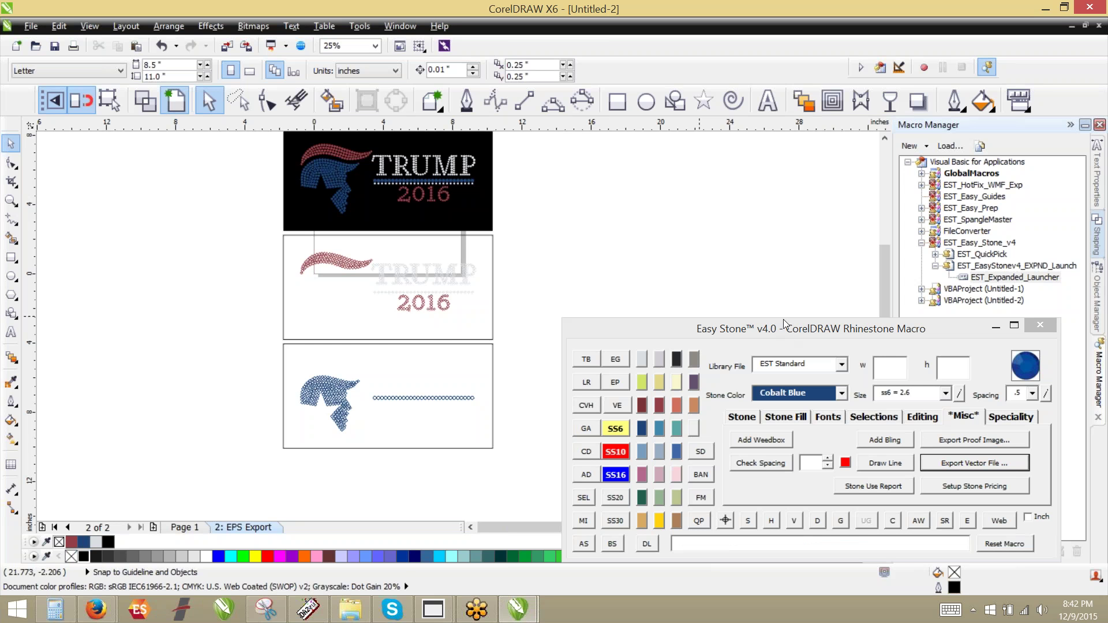
scroll(555, 282, down, 1)
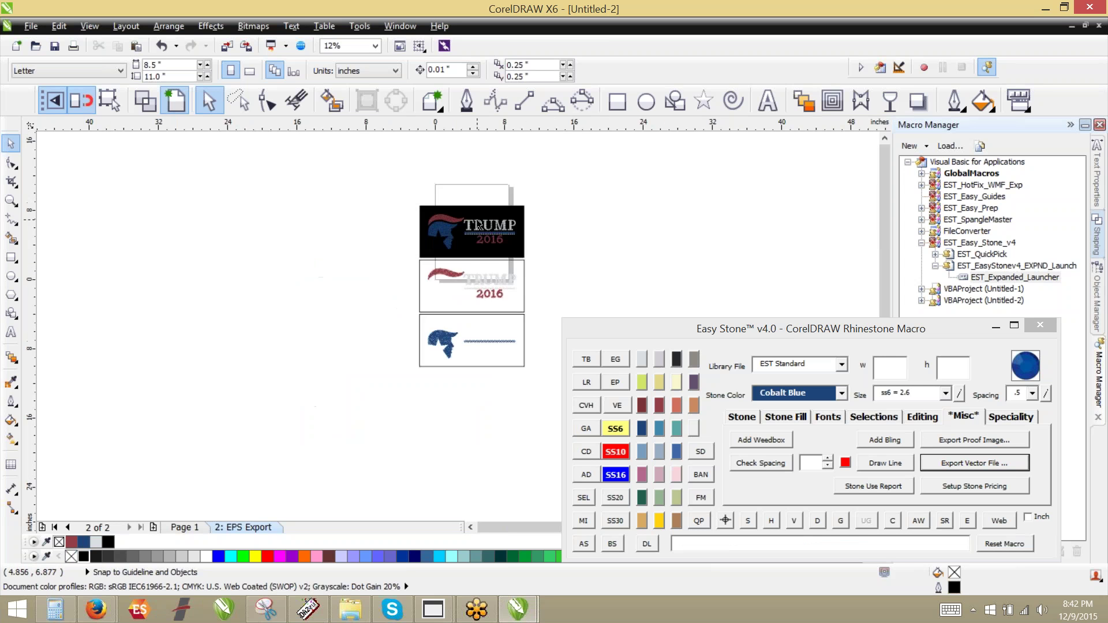
Place two ss10 Cobalt Blue stones on the blank area beside the black proof and align their centers vertically.
scroll(477, 217, up, 1)
scroll(500, 211, up, 1)
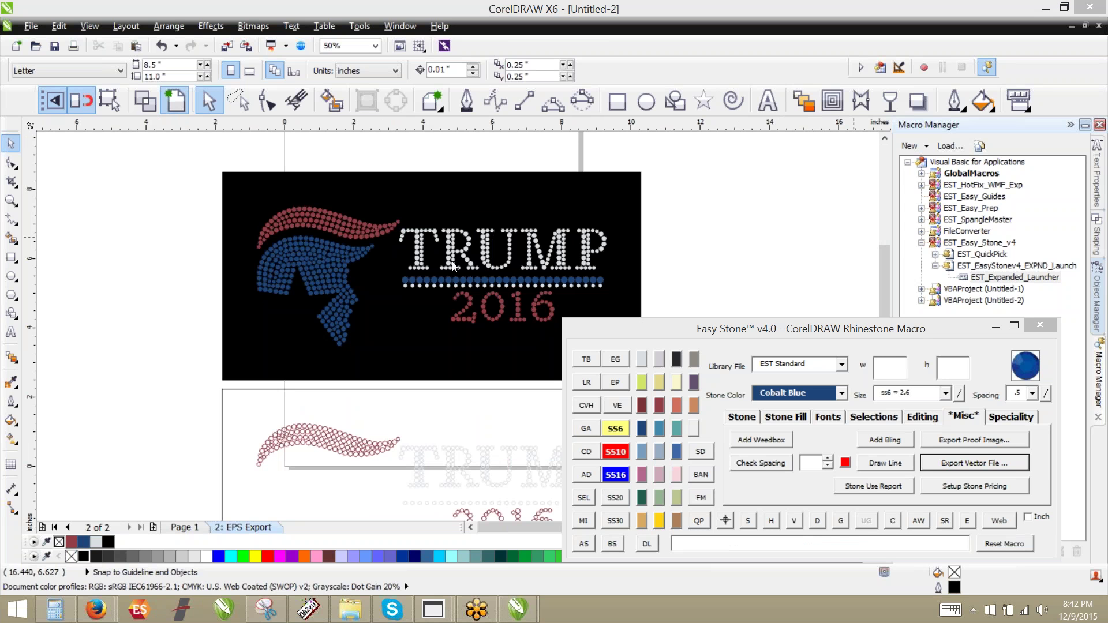
click(182, 220)
scroll(190, 252, up, 2)
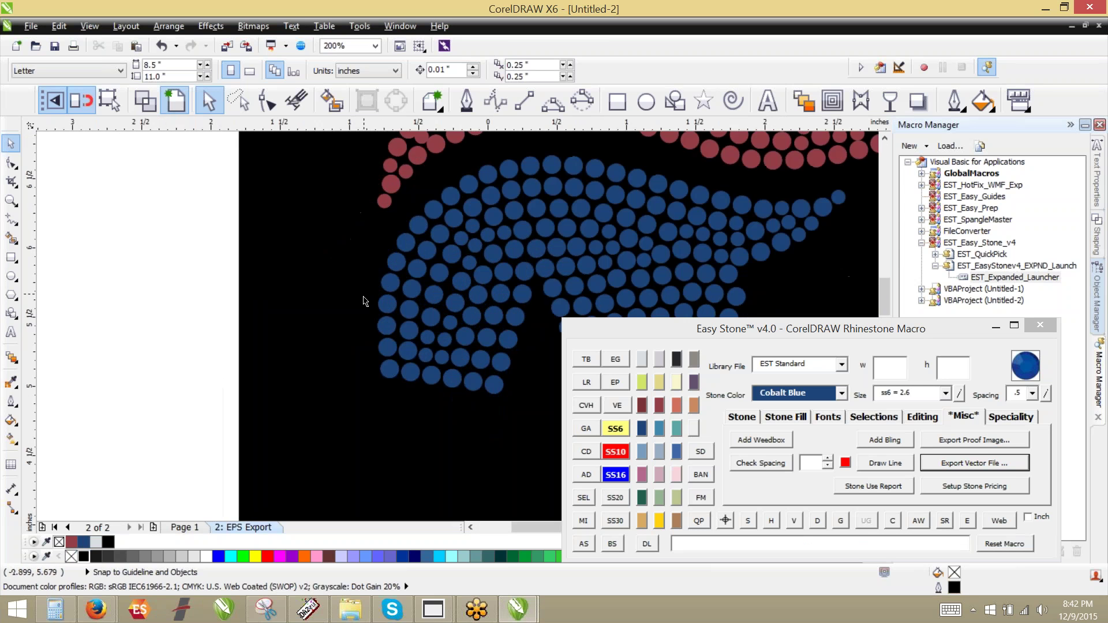
click(130, 285)
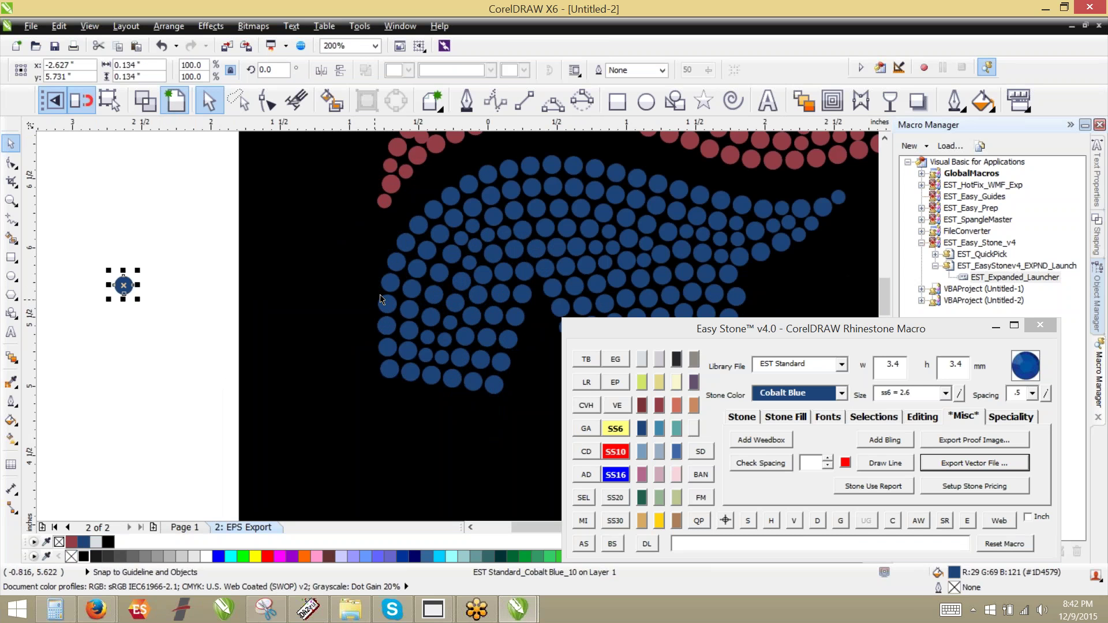
click(150, 212)
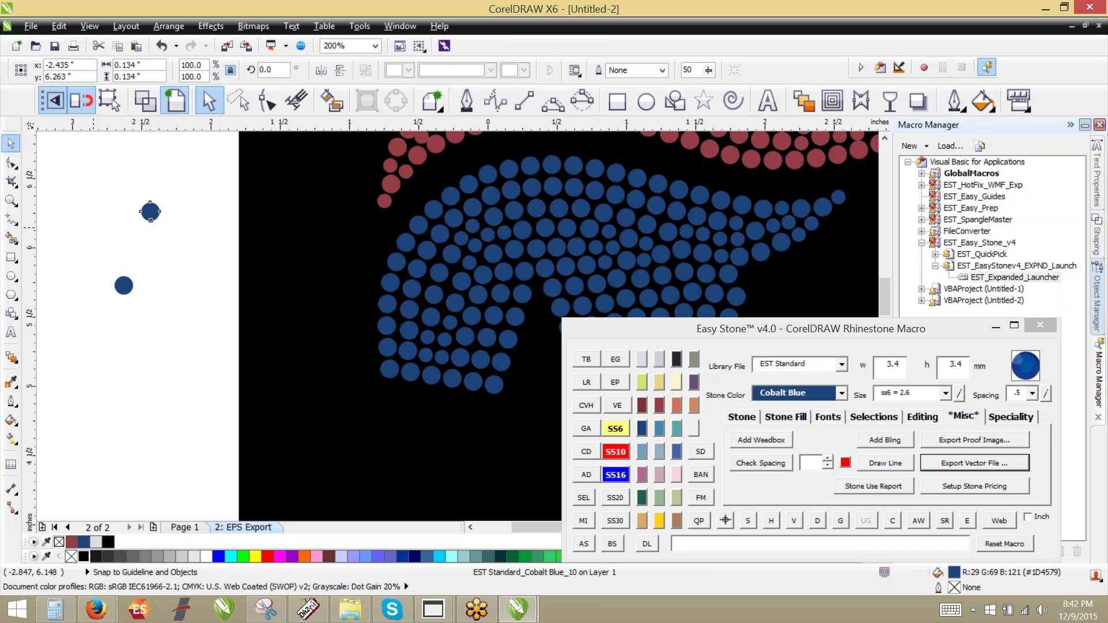
drag(82, 195, 185, 334)
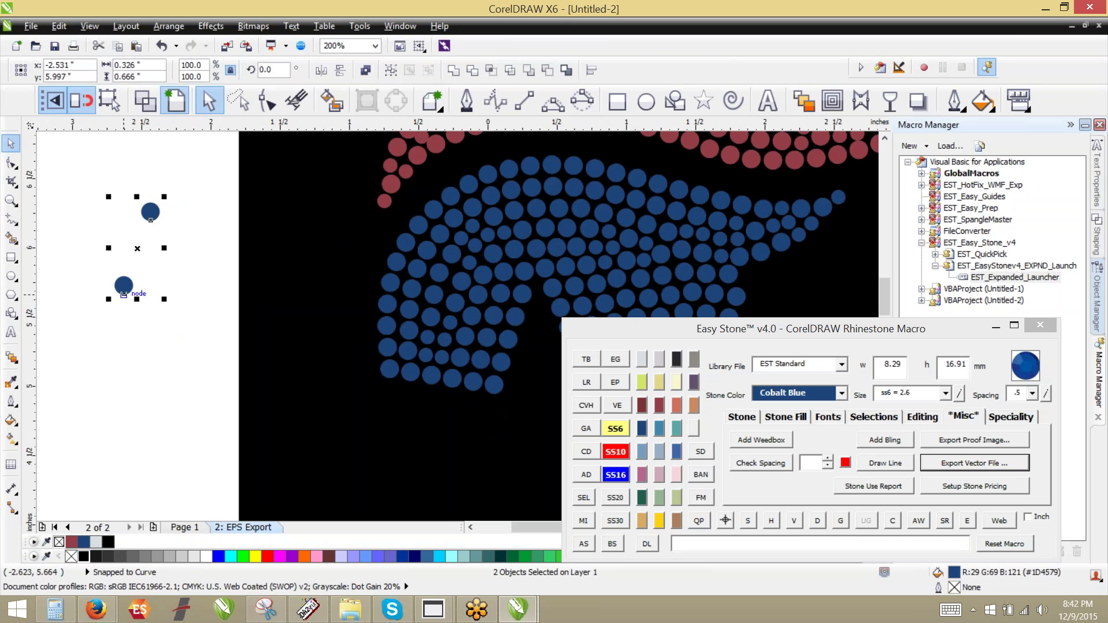
key(c)
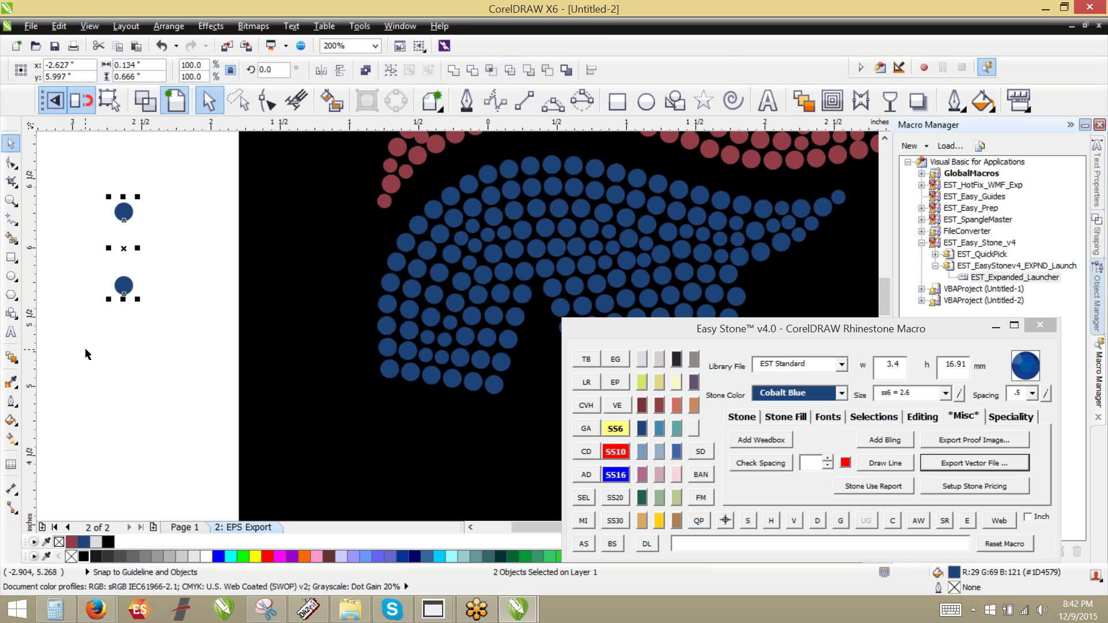
Move the lower loose blue stone beside the upper one and align both horizontally by their centers.
click(110, 378)
drag(124, 286, 166, 248)
drag(84, 179, 190, 272)
key(e)
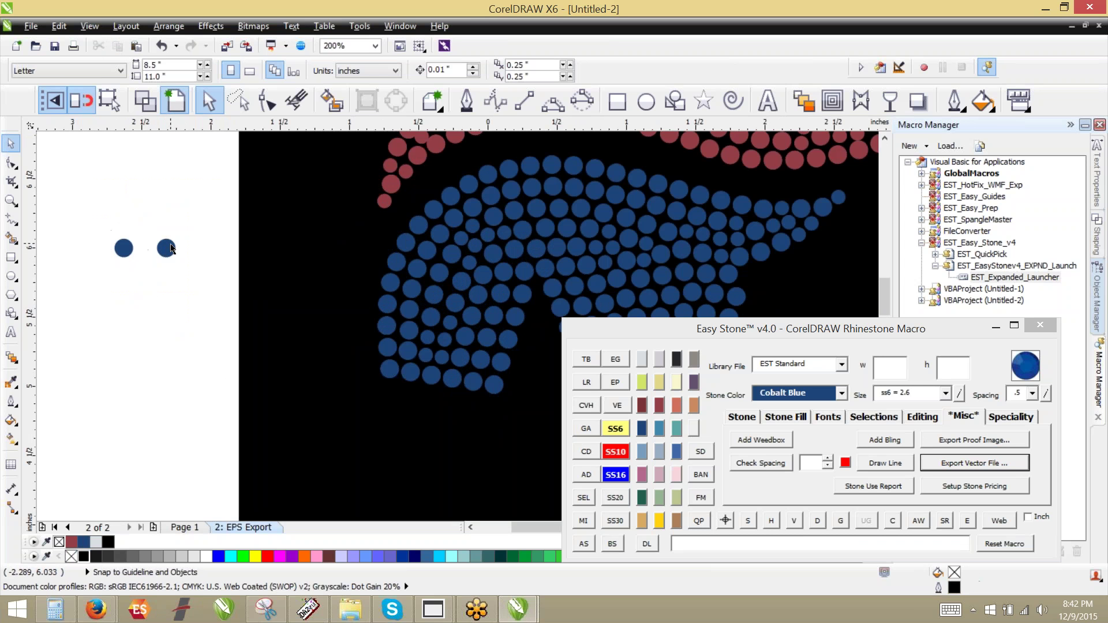
Shift the second loose stone slightly lower and closer to the first, and align the pair in a horizontal row again.
click(166, 247)
drag(166, 248, 159, 264)
drag(107, 218, 196, 283)
key(e)
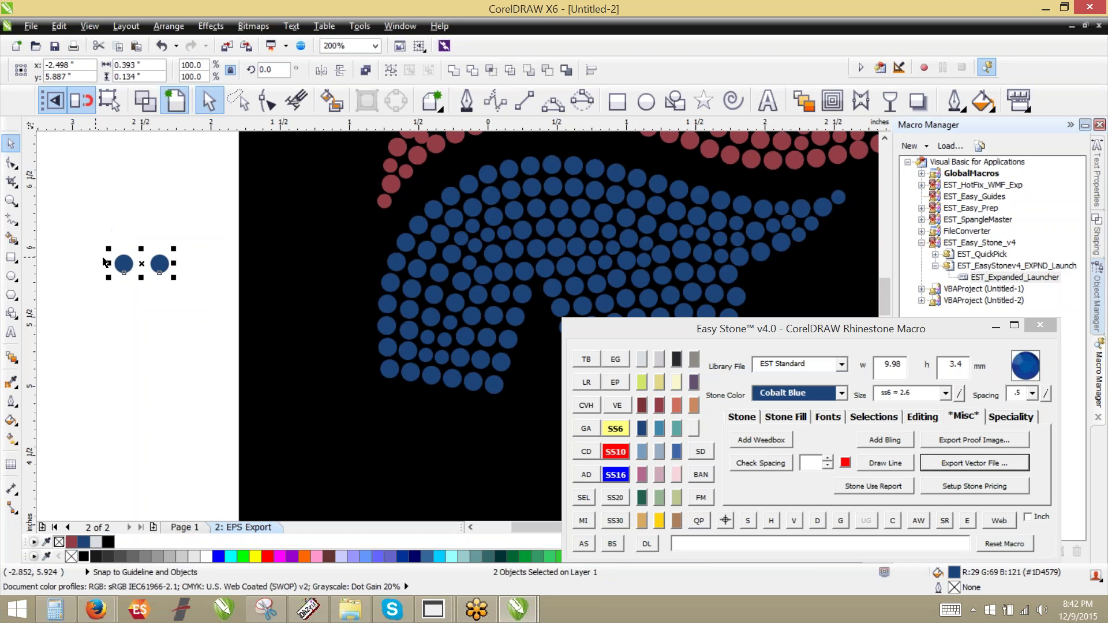
Lower the second loose stone well below the first and align the first one to its horizontal level.
click(151, 295)
drag(164, 264, 163, 297)
drag(82, 229, 148, 290)
shift+click(160, 298)
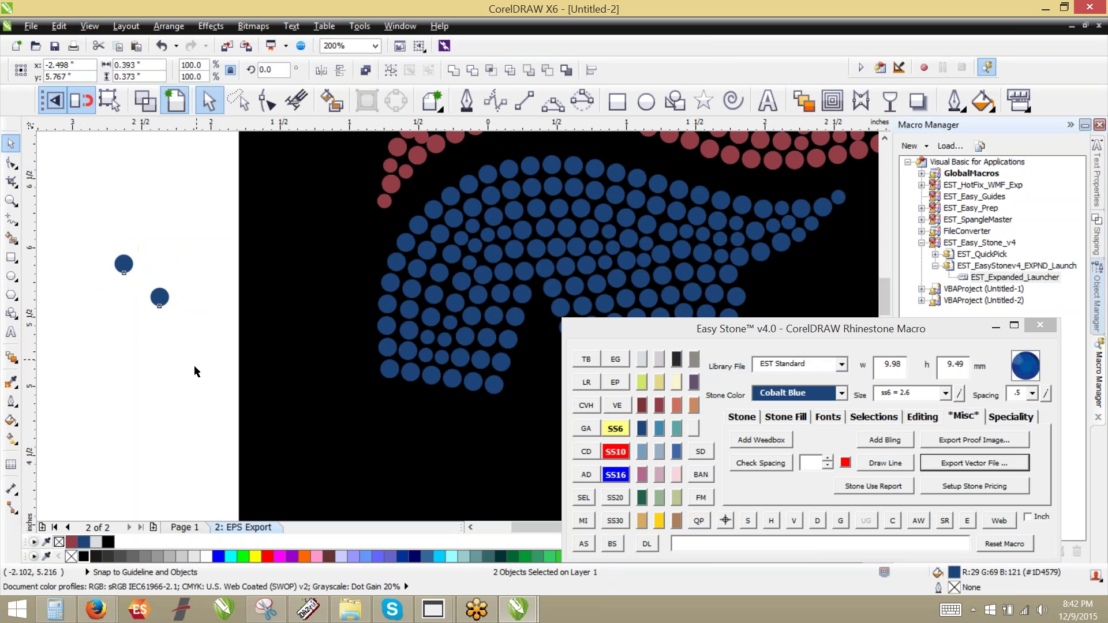
key(e)
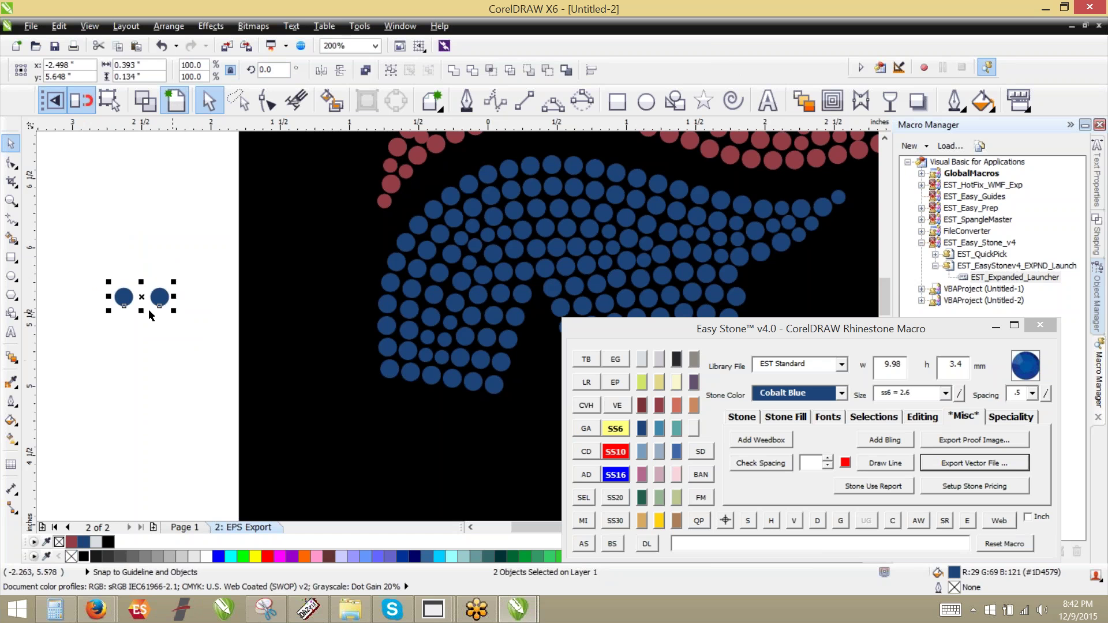
click(123, 376)
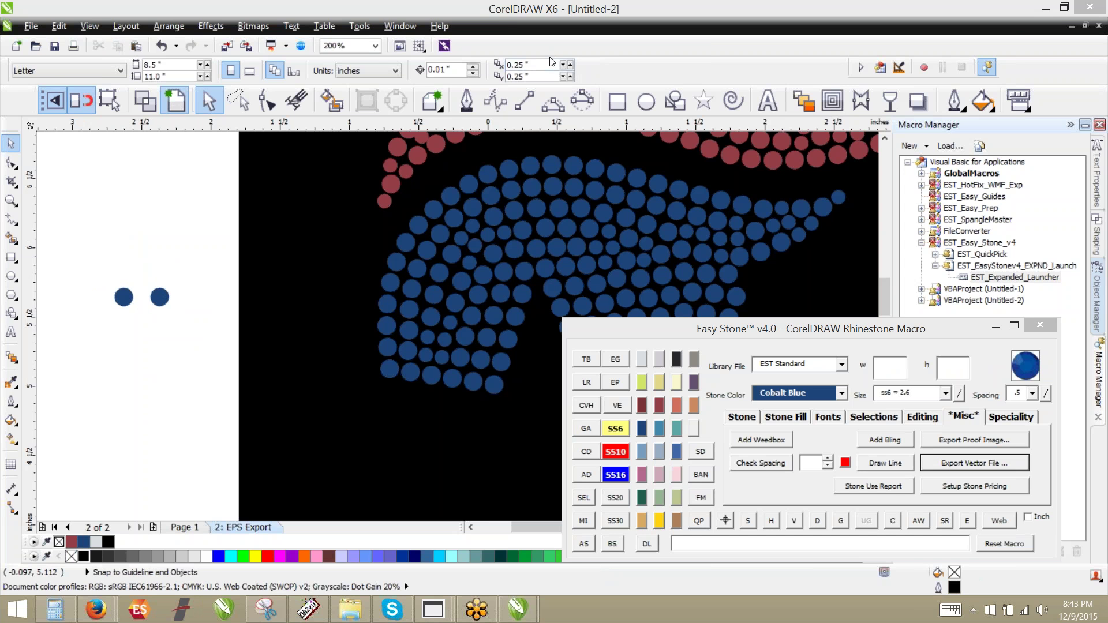
Draw a horizontal straight line about 24 mm long above the two loose stones with the 2-point line tool.
click(550, 104)
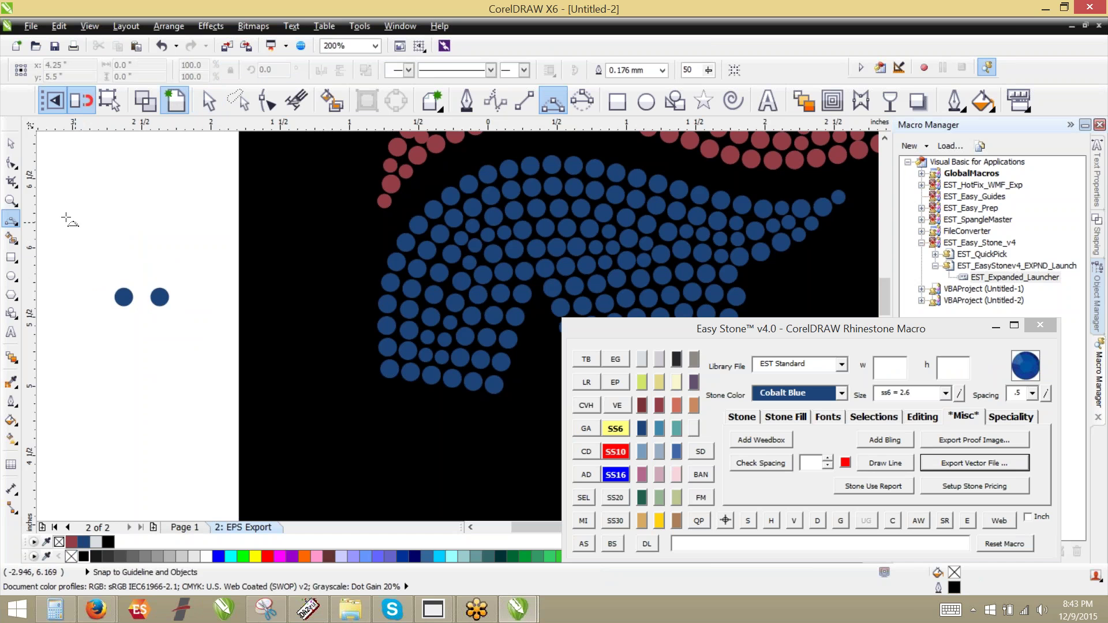
click(524, 101)
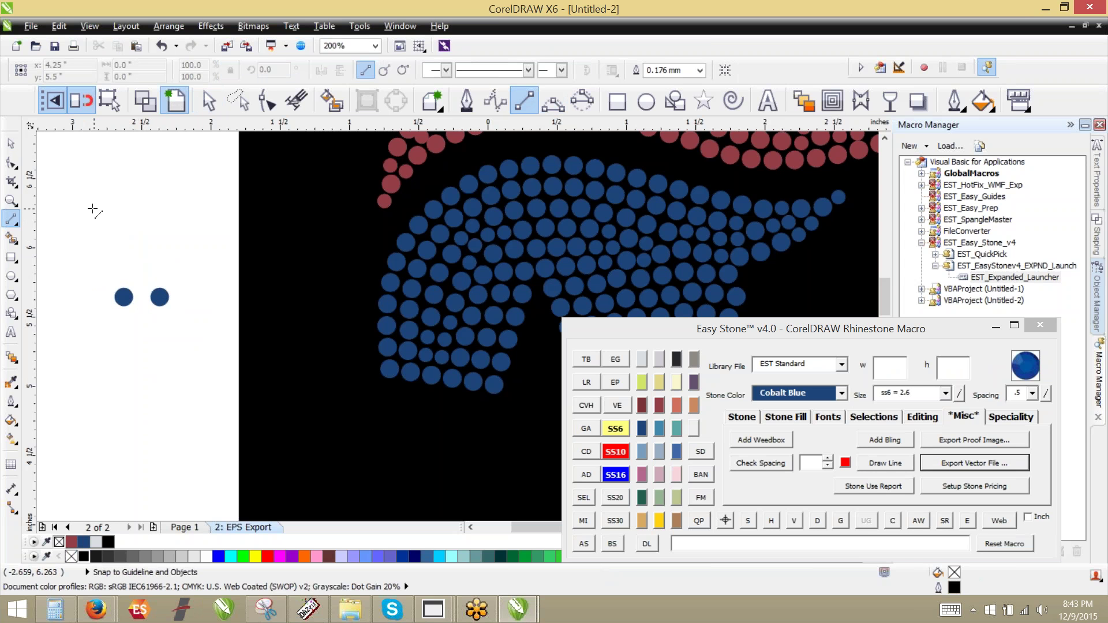
drag(77, 209, 209, 209)
Add a node at the middle of the line and raise it about 8 mm into a peak.
click(266, 102)
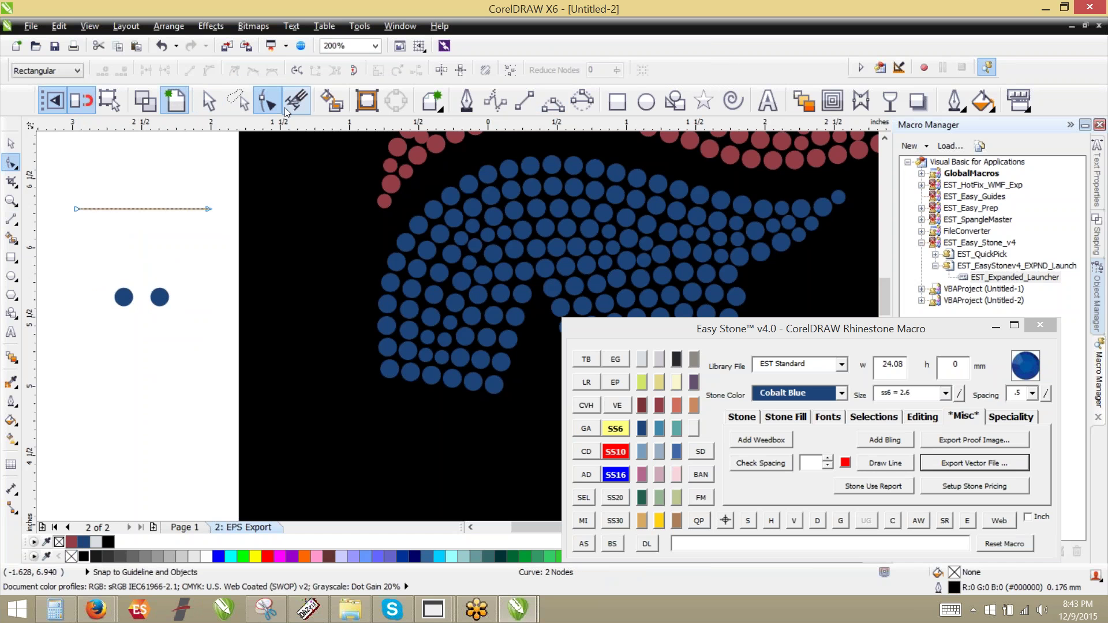
click(140, 209)
key(KP_Add)
right_click(140, 208)
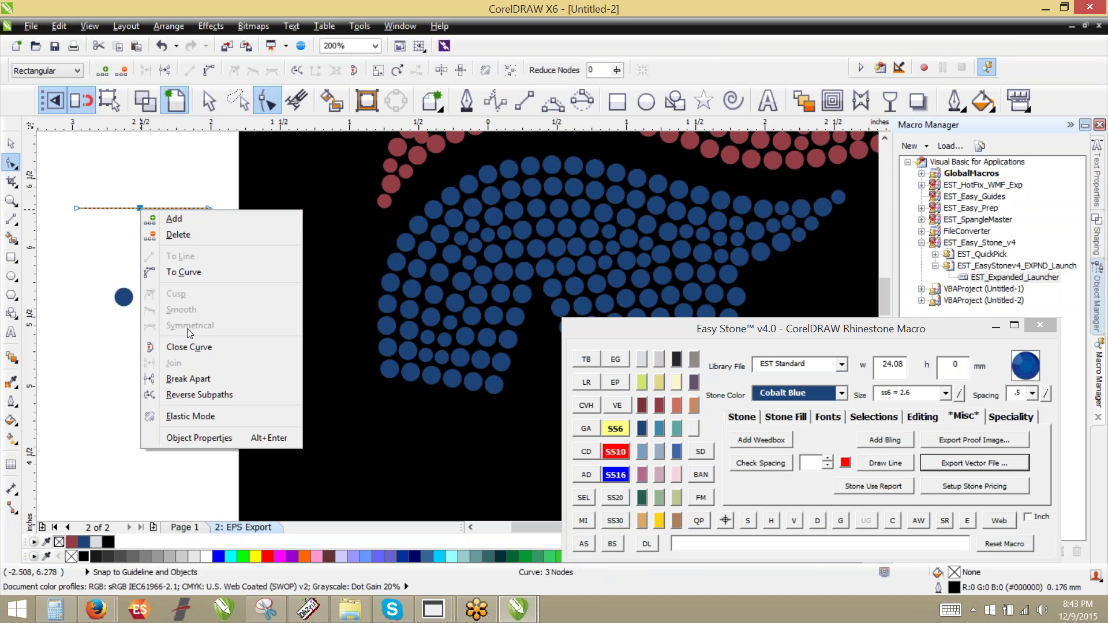
click(120, 276)
drag(140, 208, 144, 165)
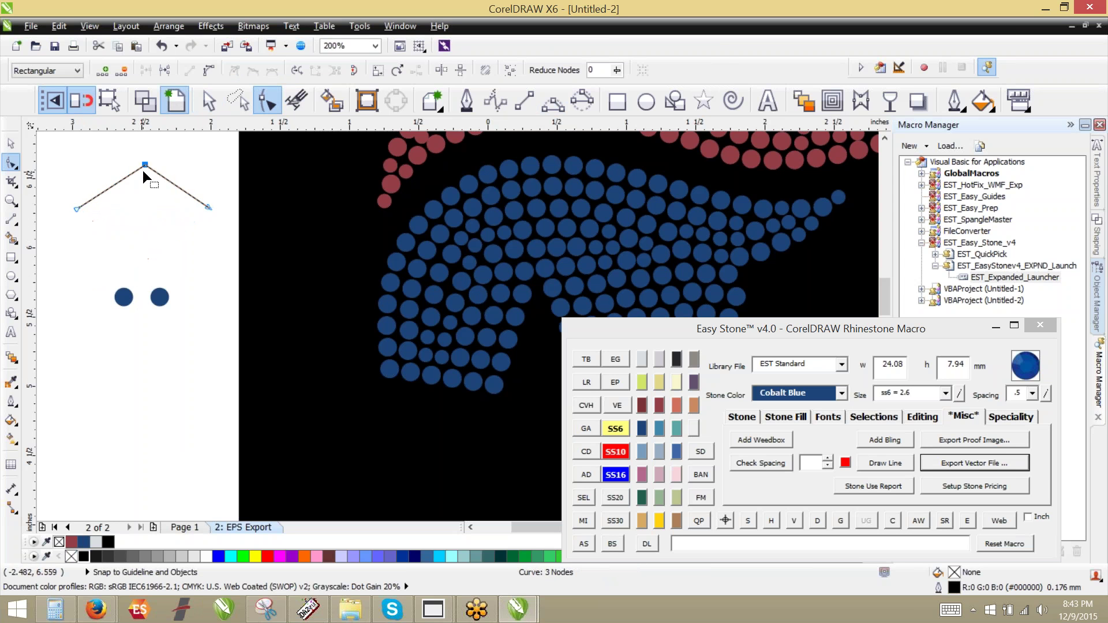
Check the node type options for the peak node and delete the node from the line.
right_click(145, 166)
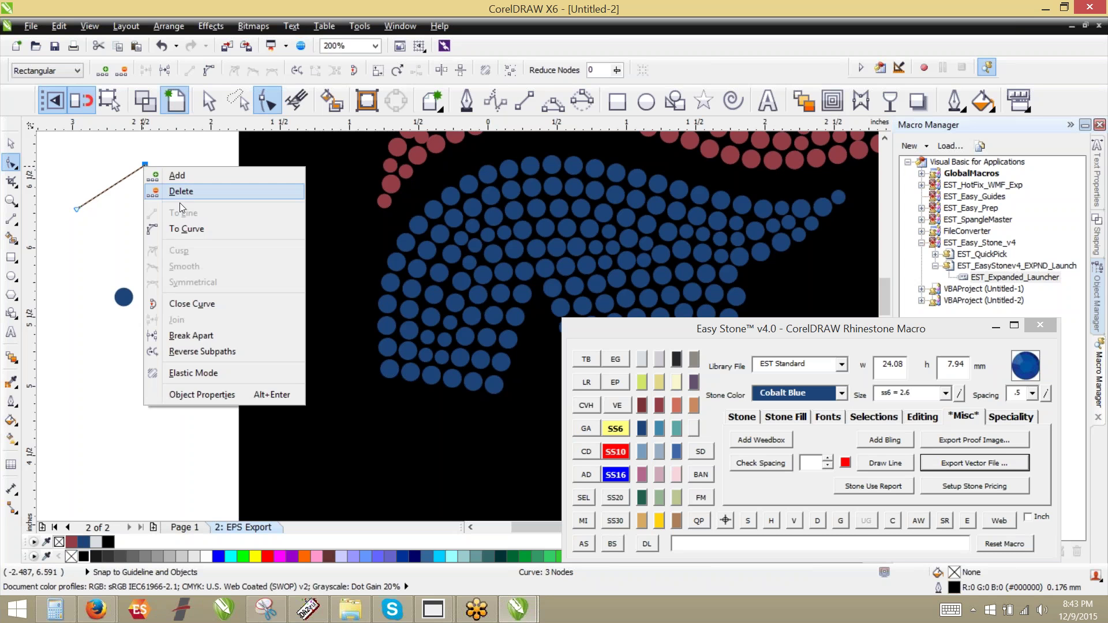
key(Escape)
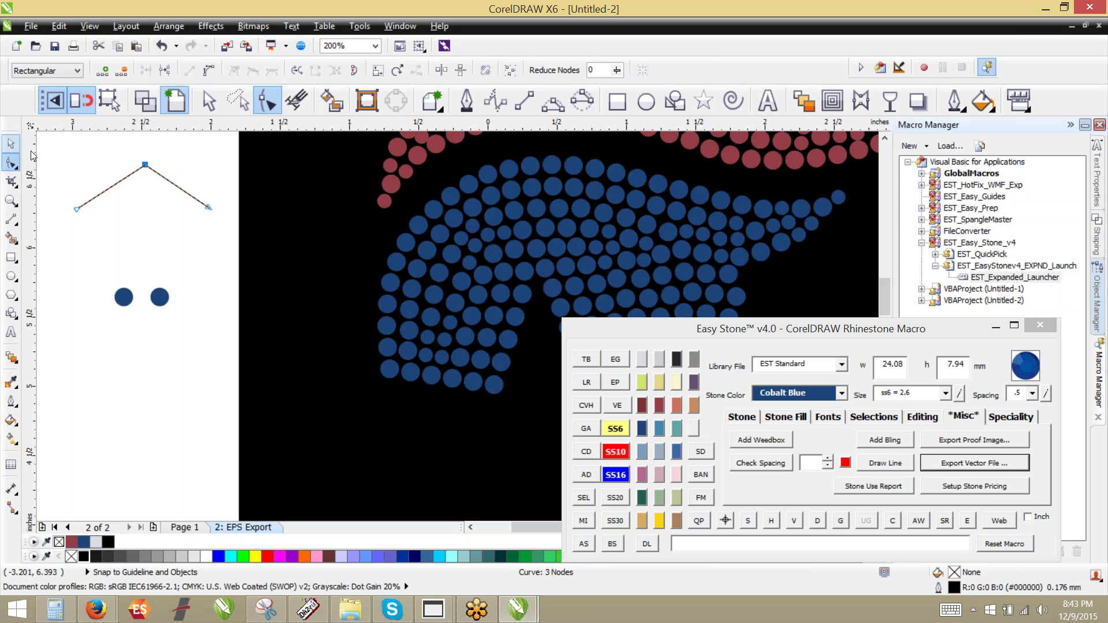
right_click(143, 165)
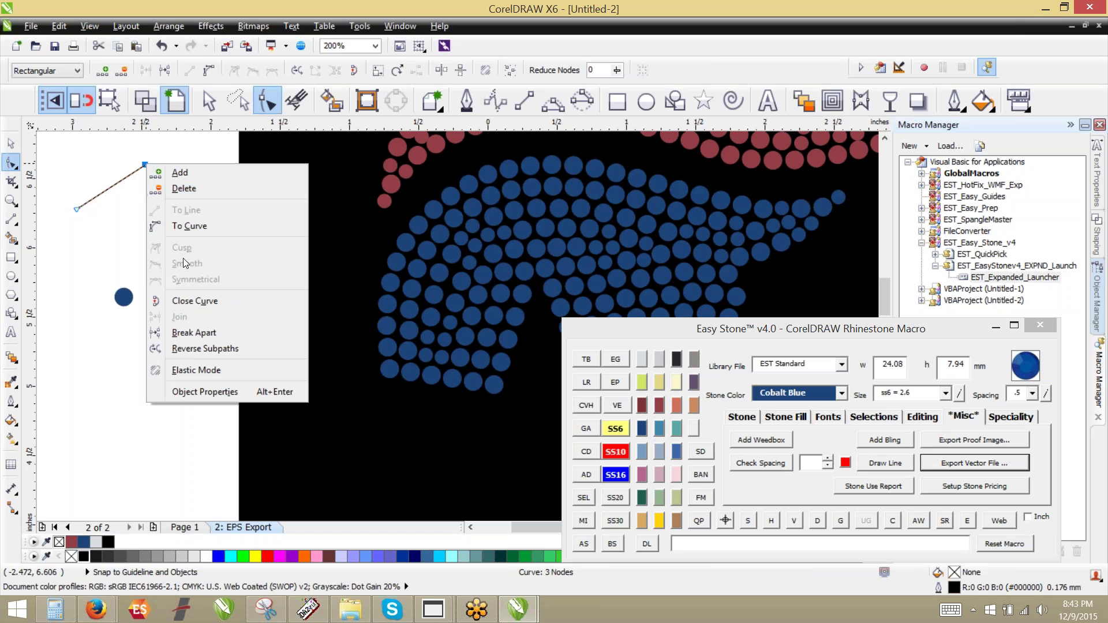
click(136, 252)
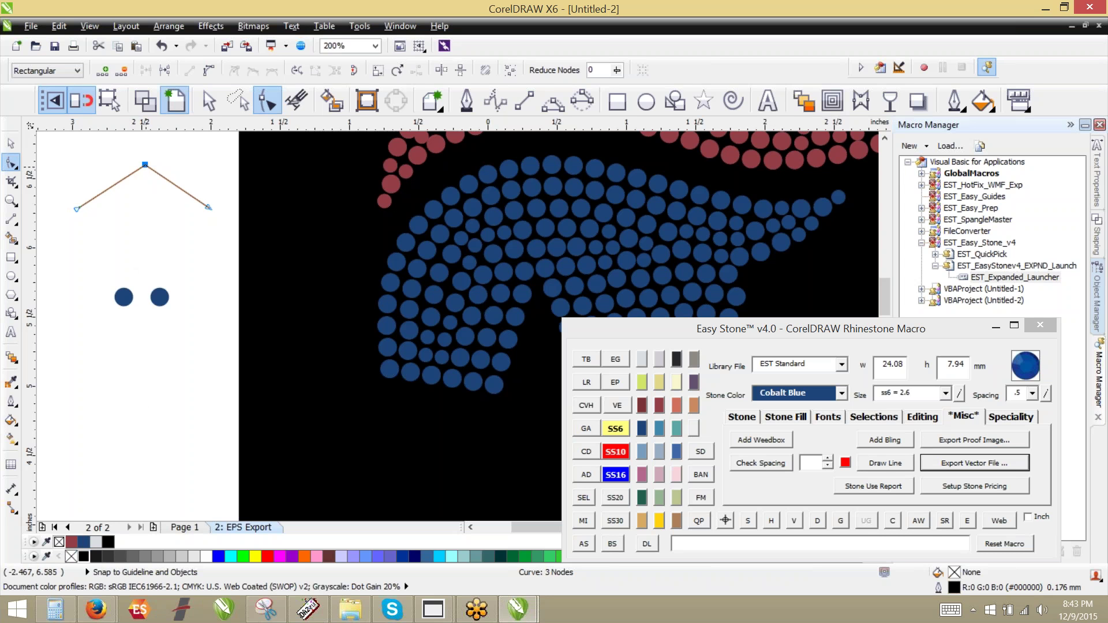
key(Delete)
Convert the straight line to a curve and try bending it upward into an arc about 7 mm high, undoing the bend.
right_click(154, 208)
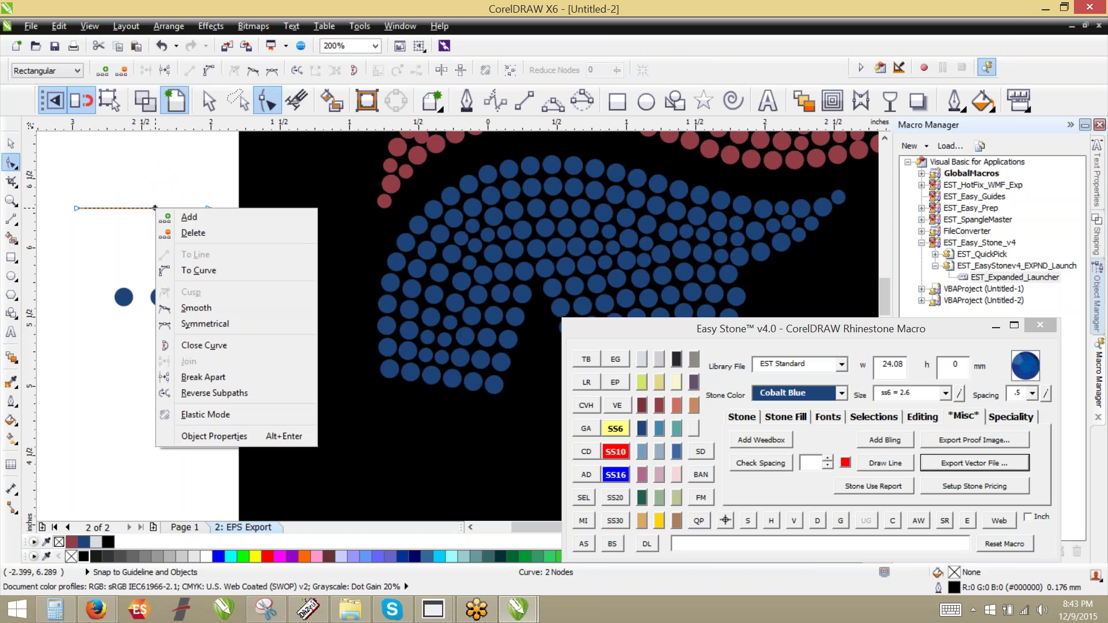
click(198, 270)
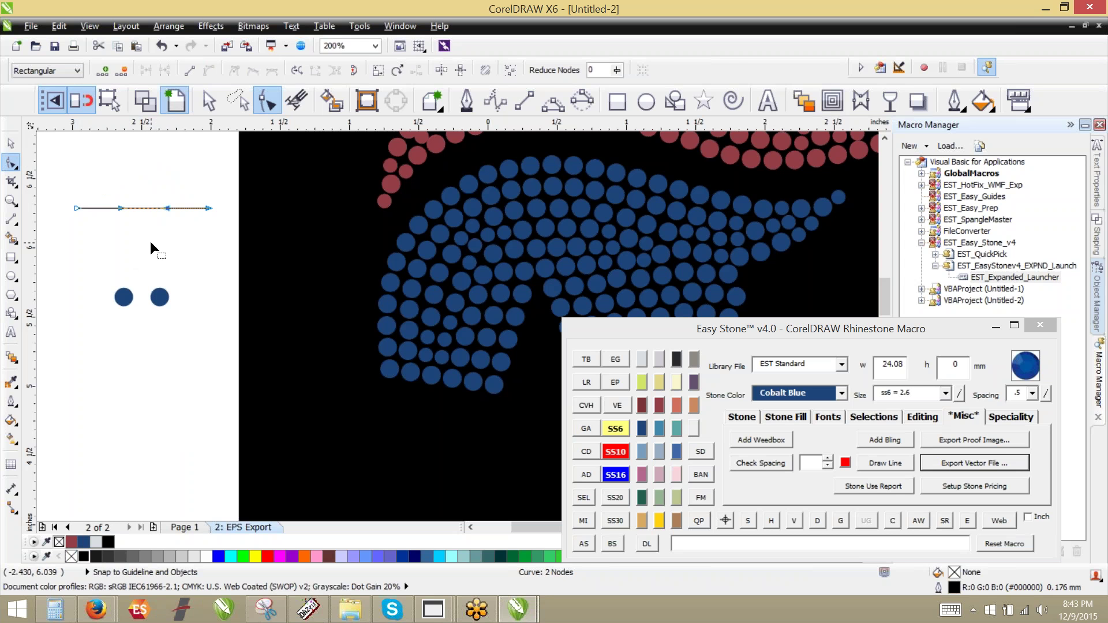
click(206, 97)
key(Escape)
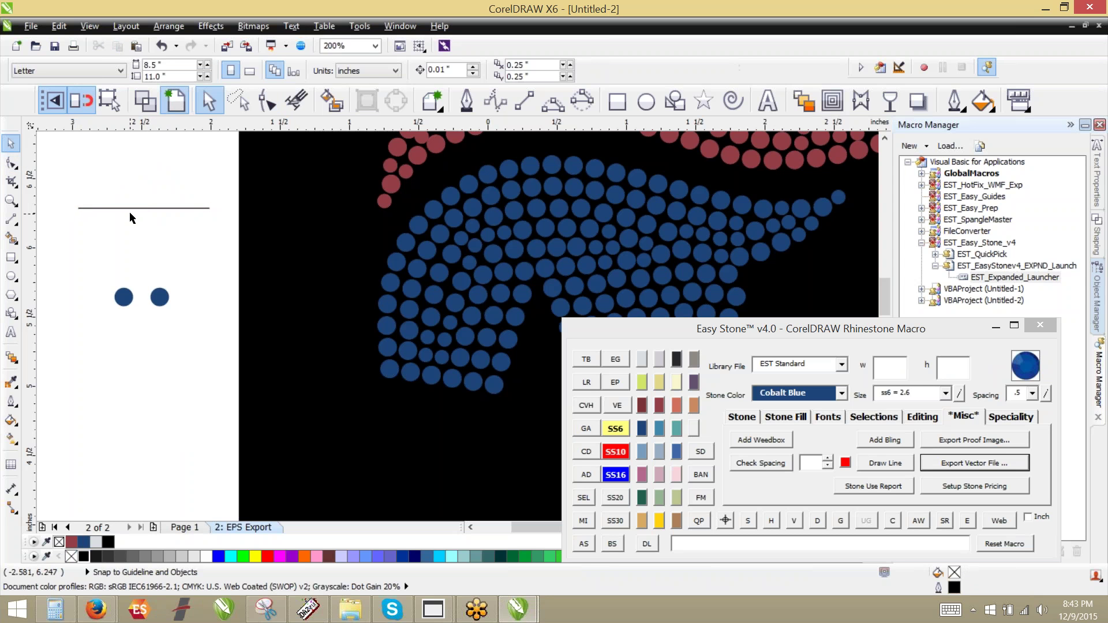
double_click(137, 209)
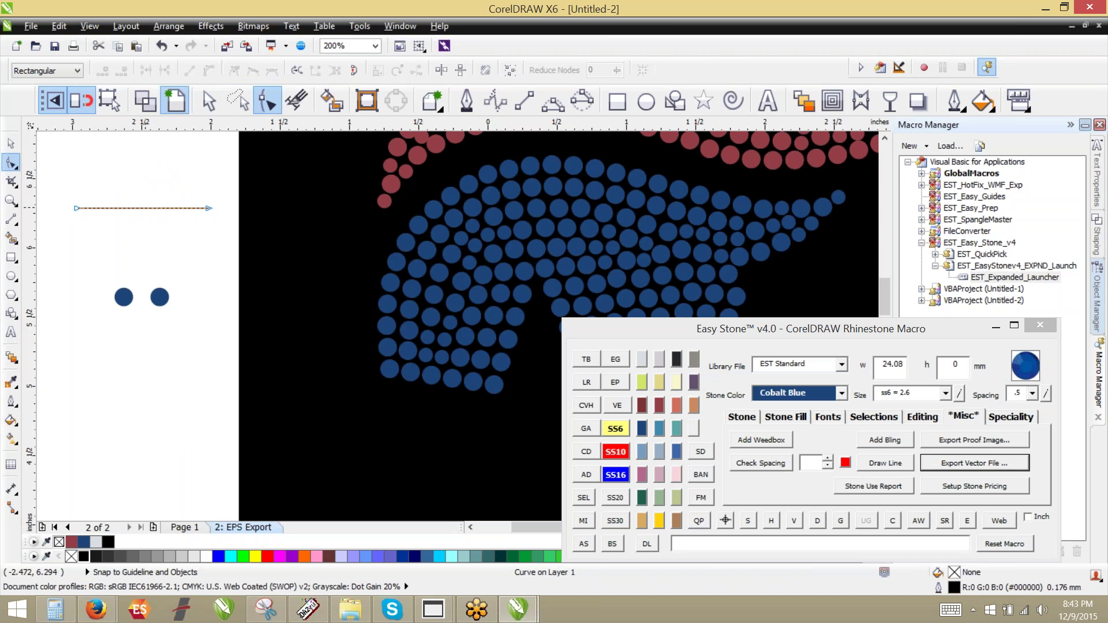
drag(136, 209, 144, 171)
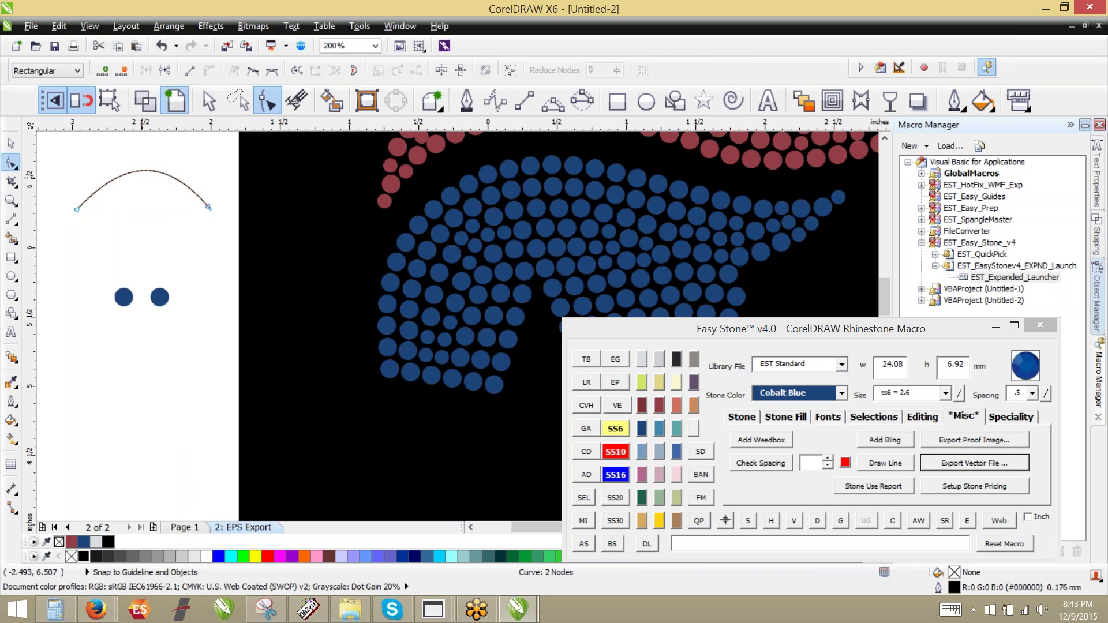
key(ctrl+z)
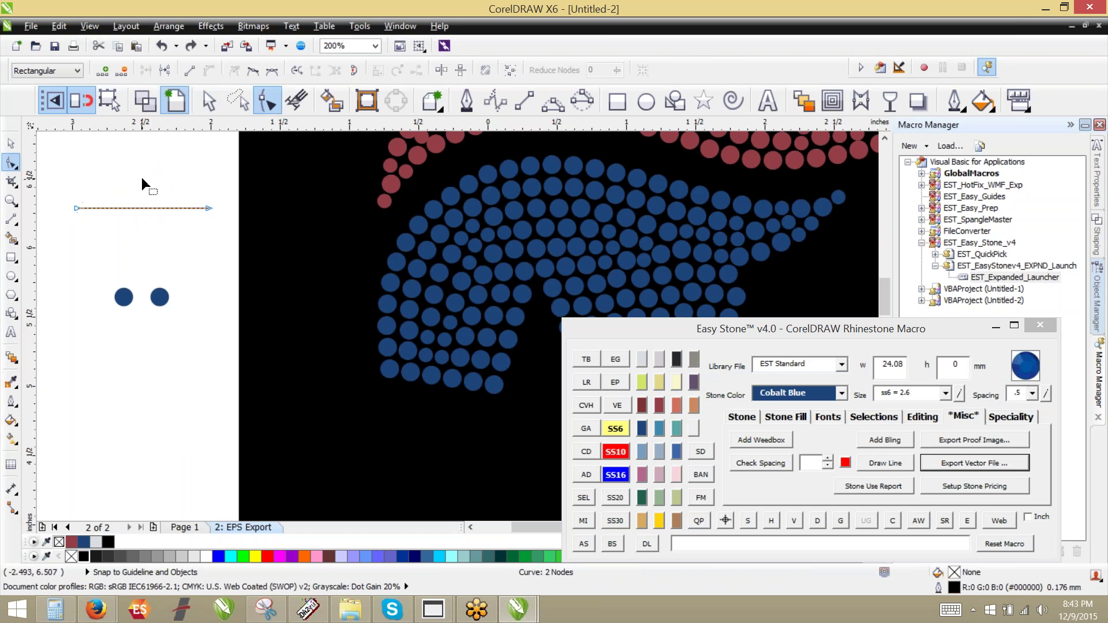
Try a smooth node at the middle of the curve by swinging its handle downward, and undo the changes back to two nodes.
double_click(142, 207)
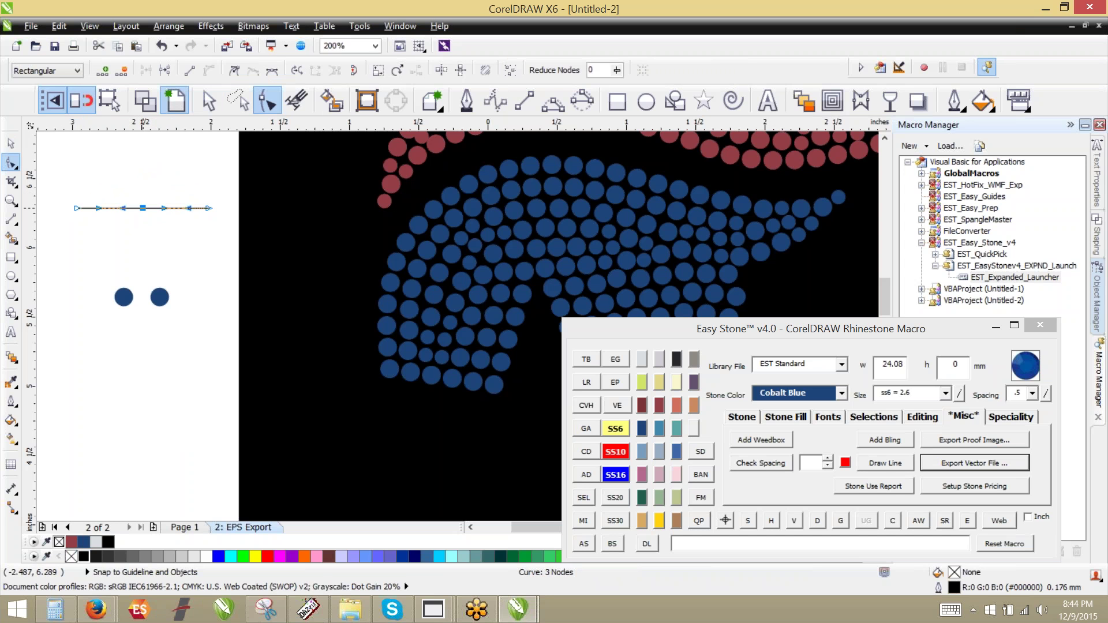
right_click(142, 209)
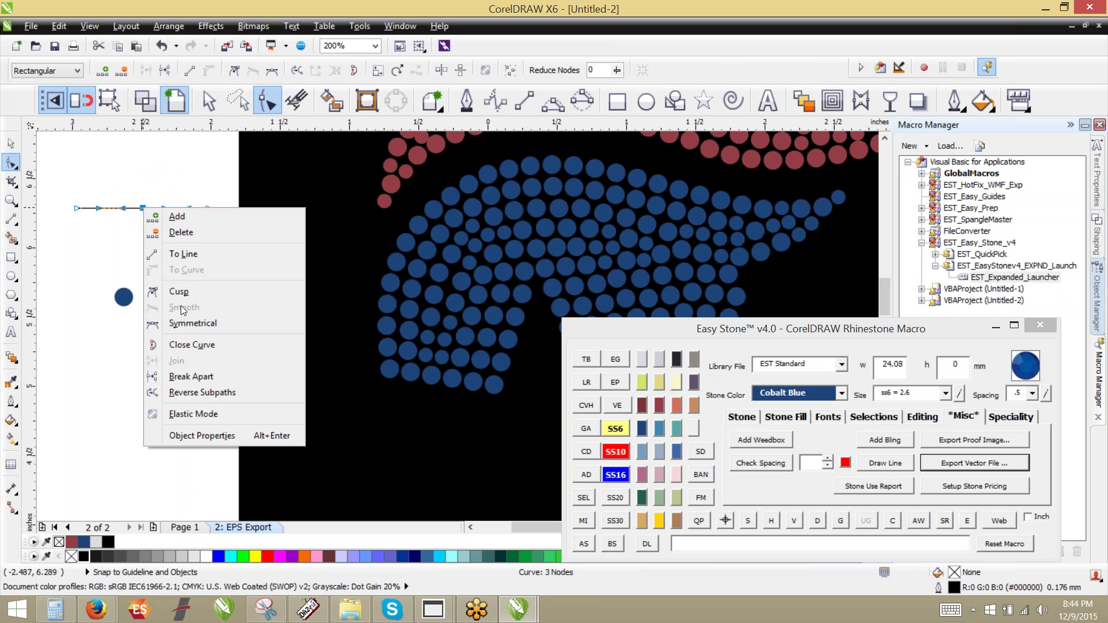
click(124, 212)
drag(124, 211, 128, 254)
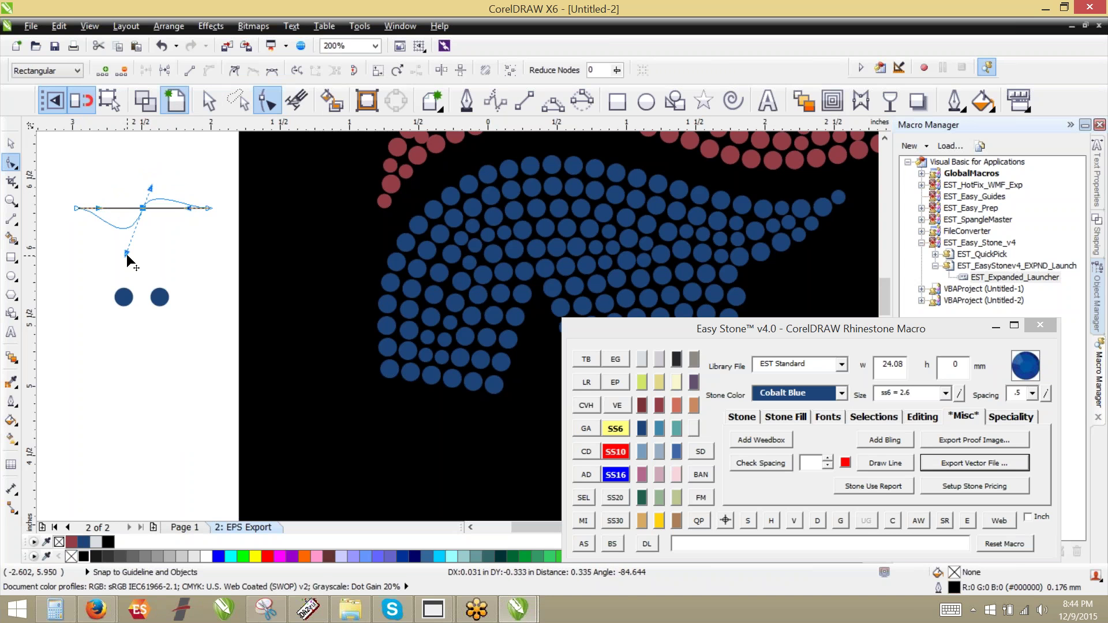
key(ctrl+z)
key(ctrl+z)
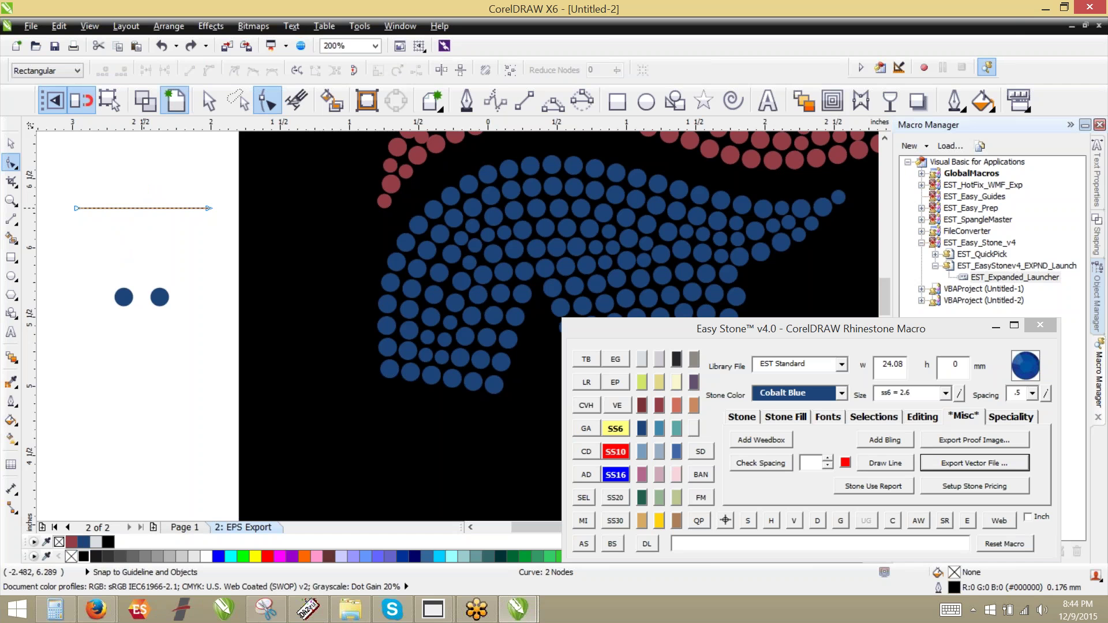
Add a cusp node at the curve's middle and bend only the left segment down into a dip about 10 mm deep.
double_click(144, 208)
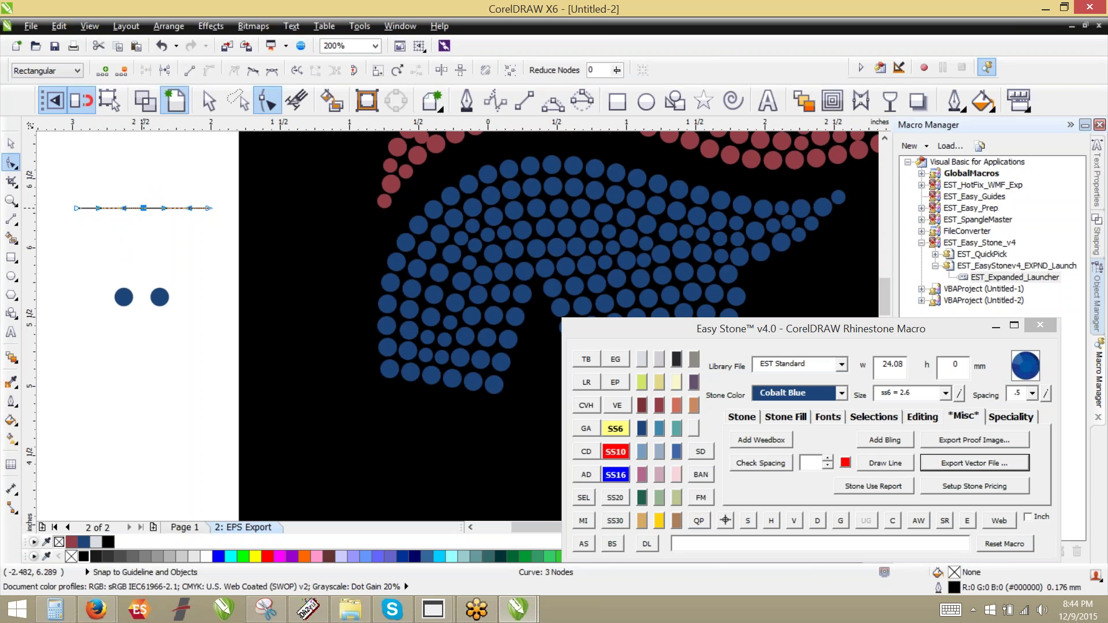
right_click(144, 208)
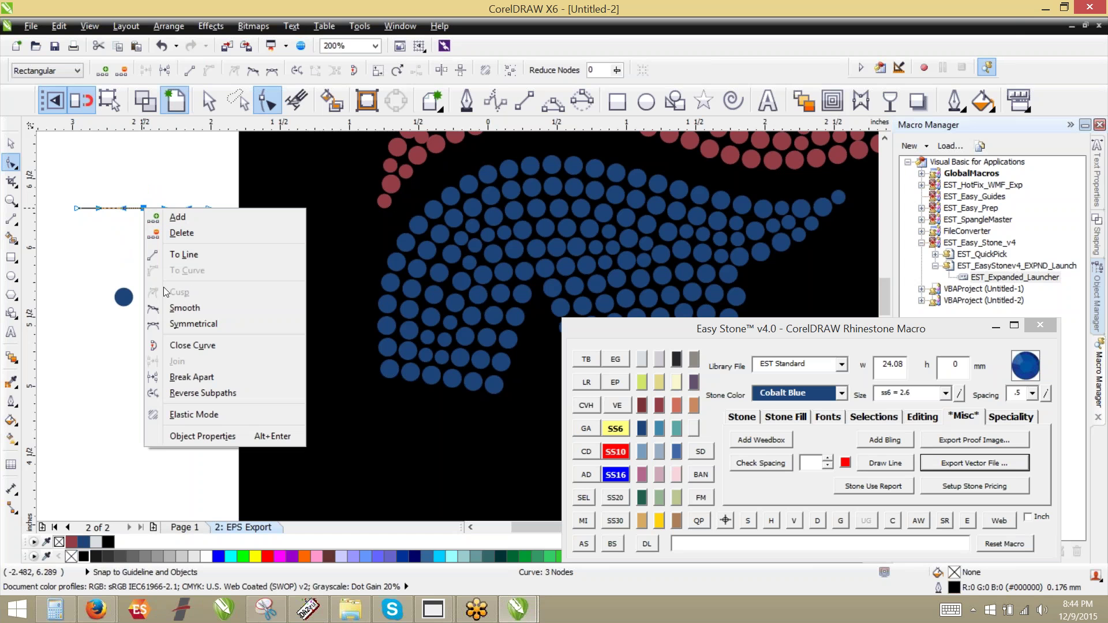
click(126, 210)
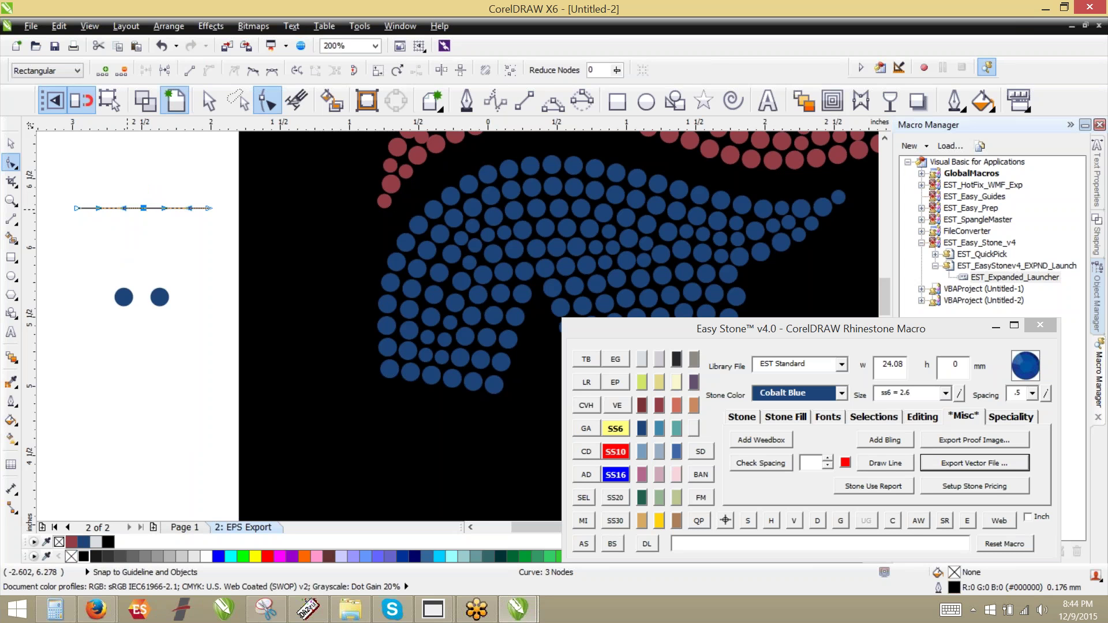
drag(127, 209, 107, 243)
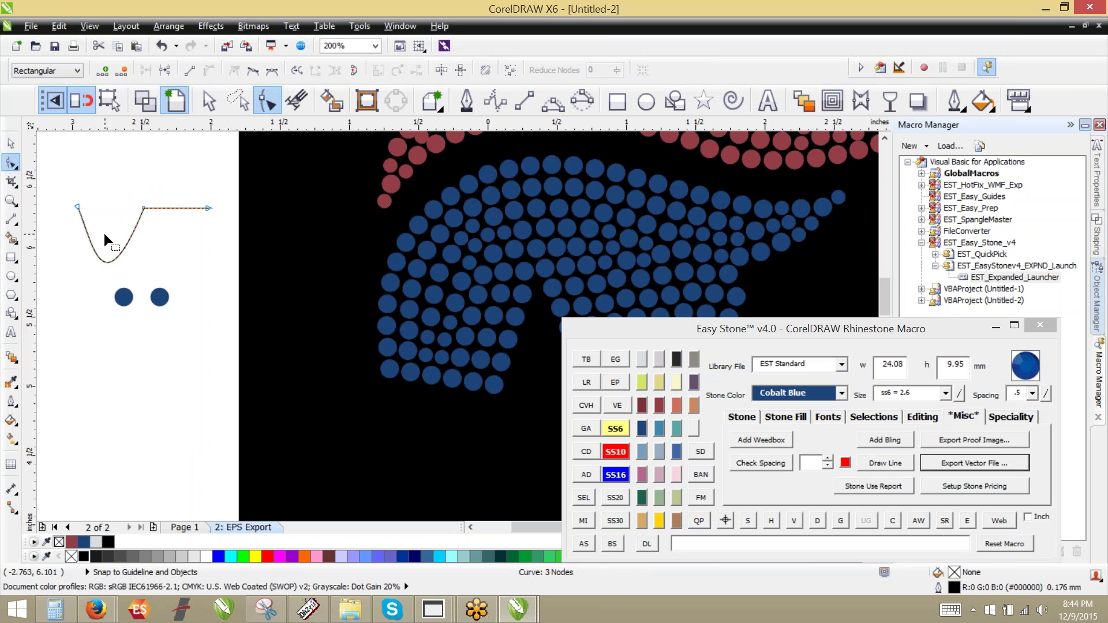
click(143, 208)
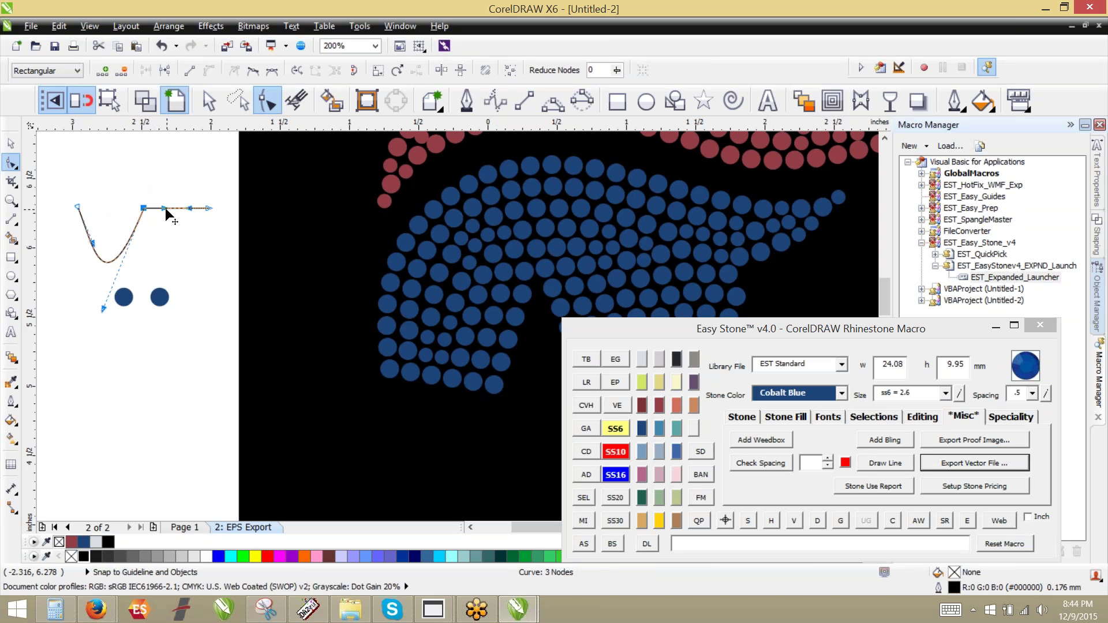
Bend the right segment of the curve down into a second dip and delete the whole practice curve.
drag(166, 211, 173, 235)
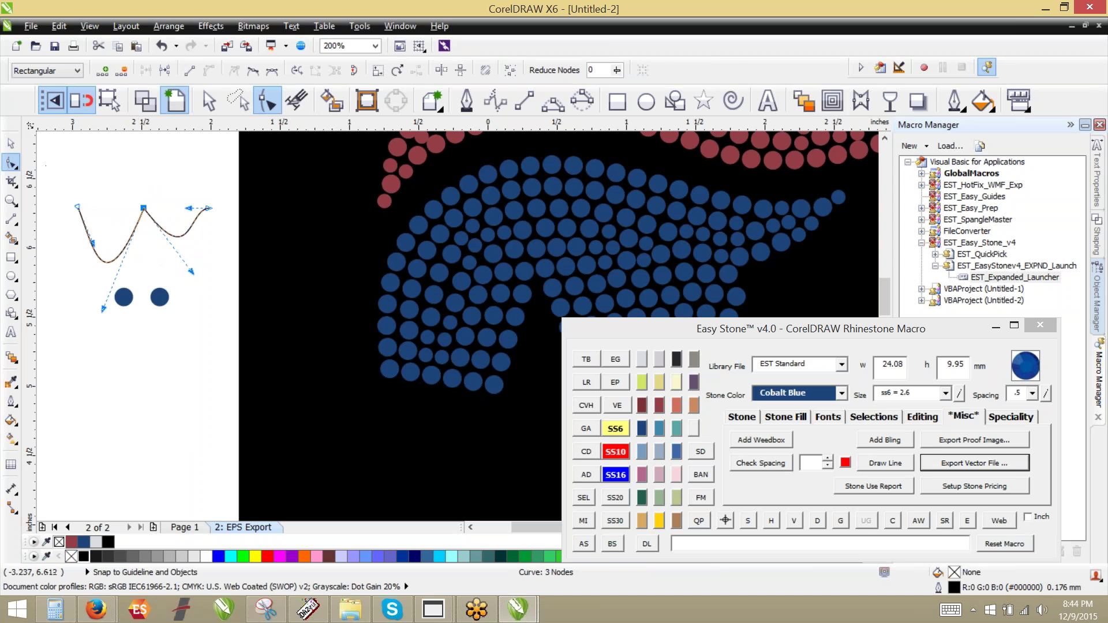
key(space)
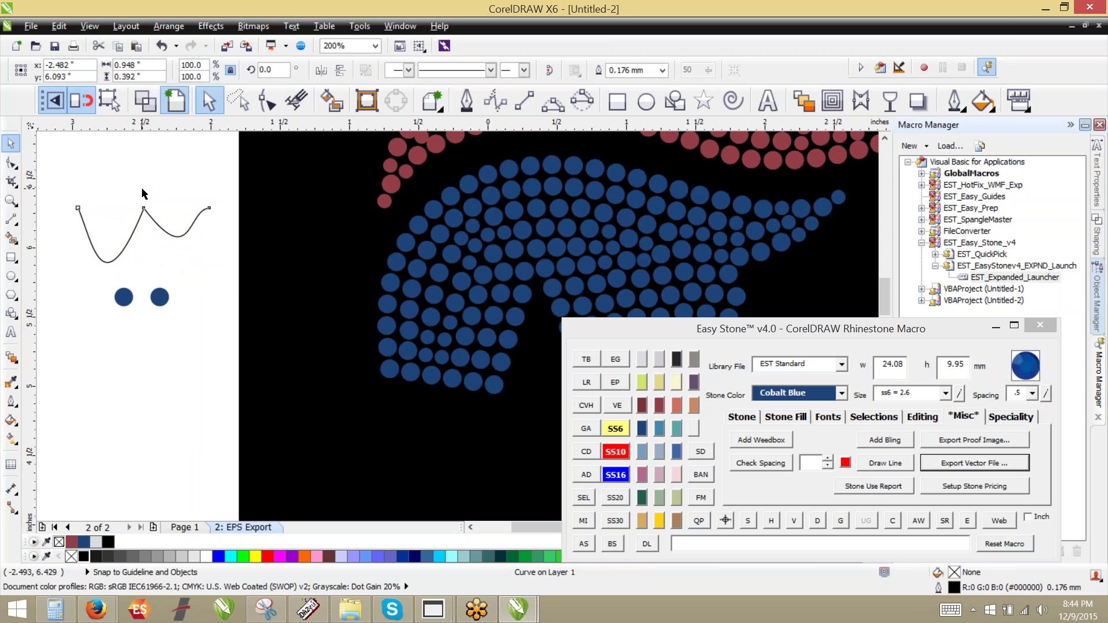
key(Delete)
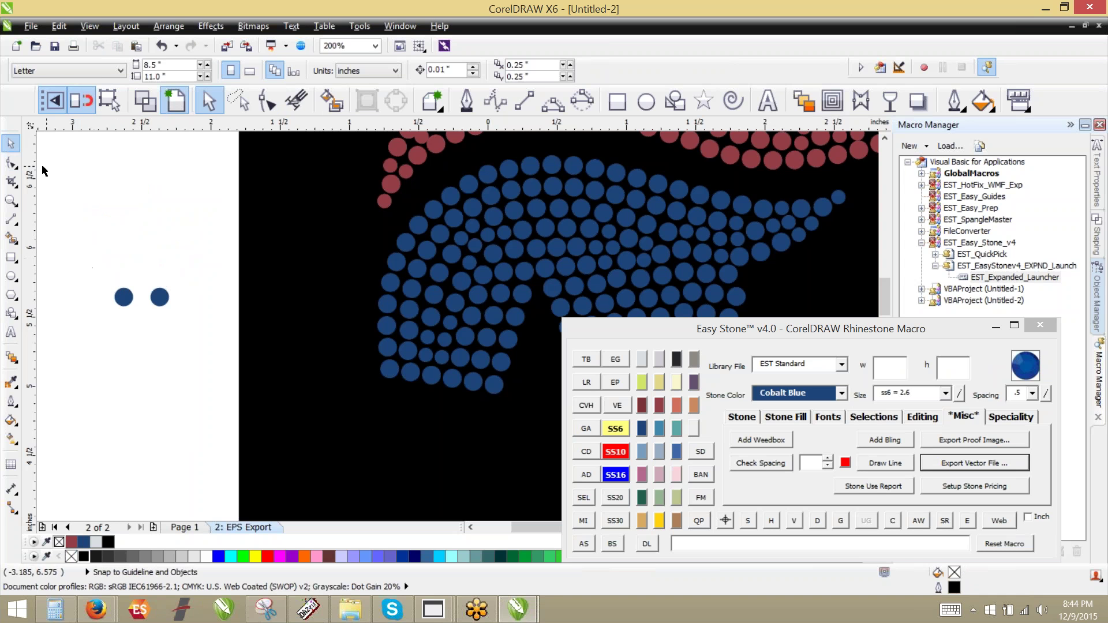
Delete the two loose blue practice stones beside the black design background.
drag(95, 238, 218, 367)
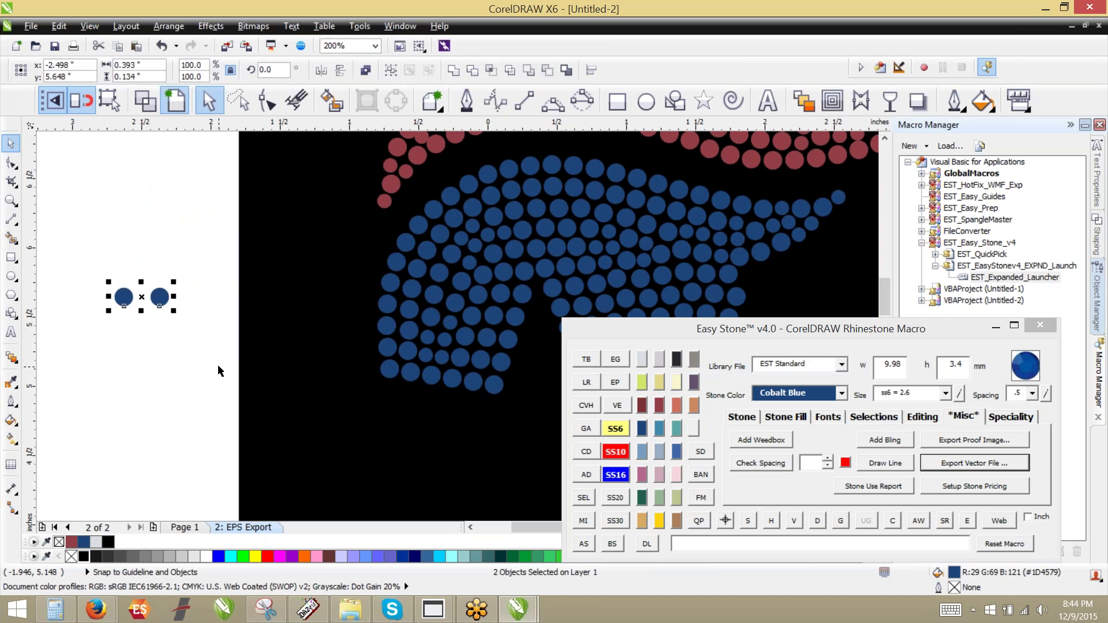
key(Delete)
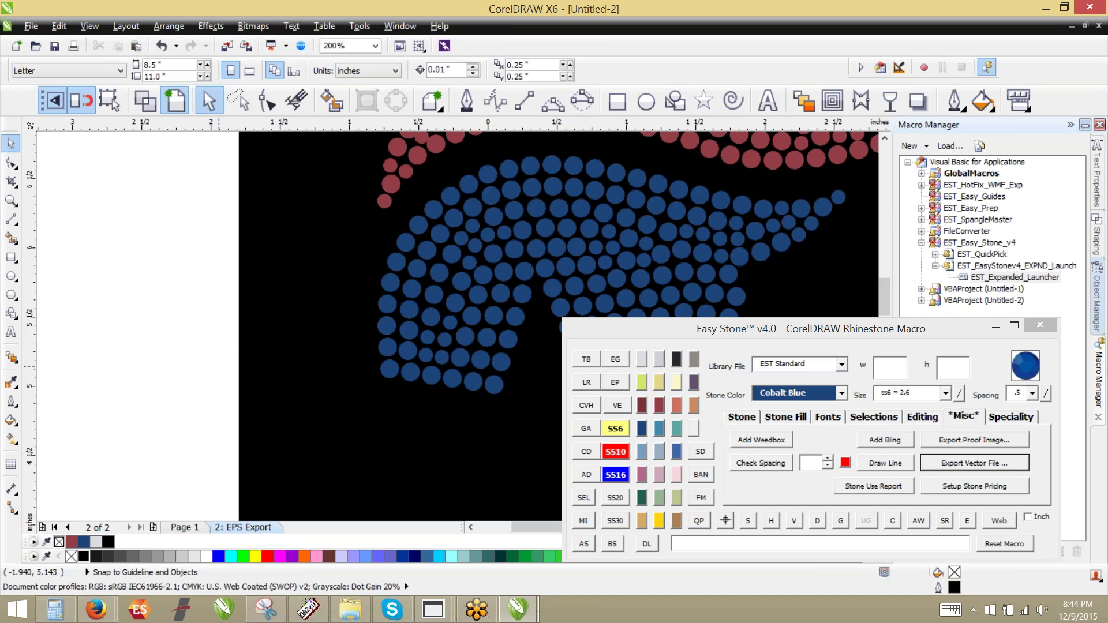
scroll(212, 344, down, 1)
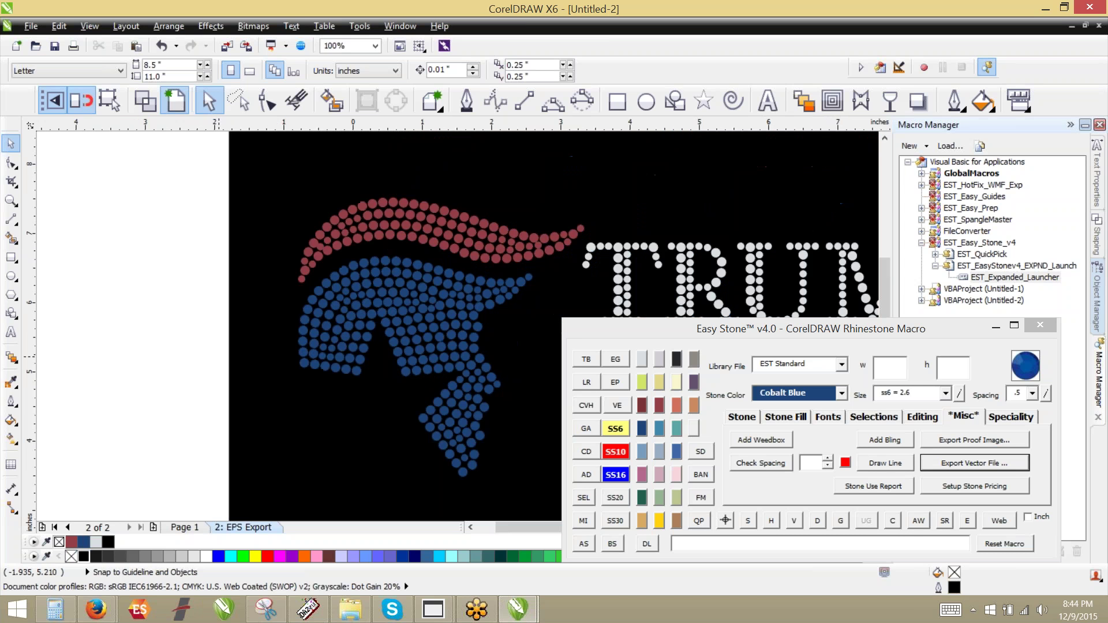
scroll(334, 185, down, 1)
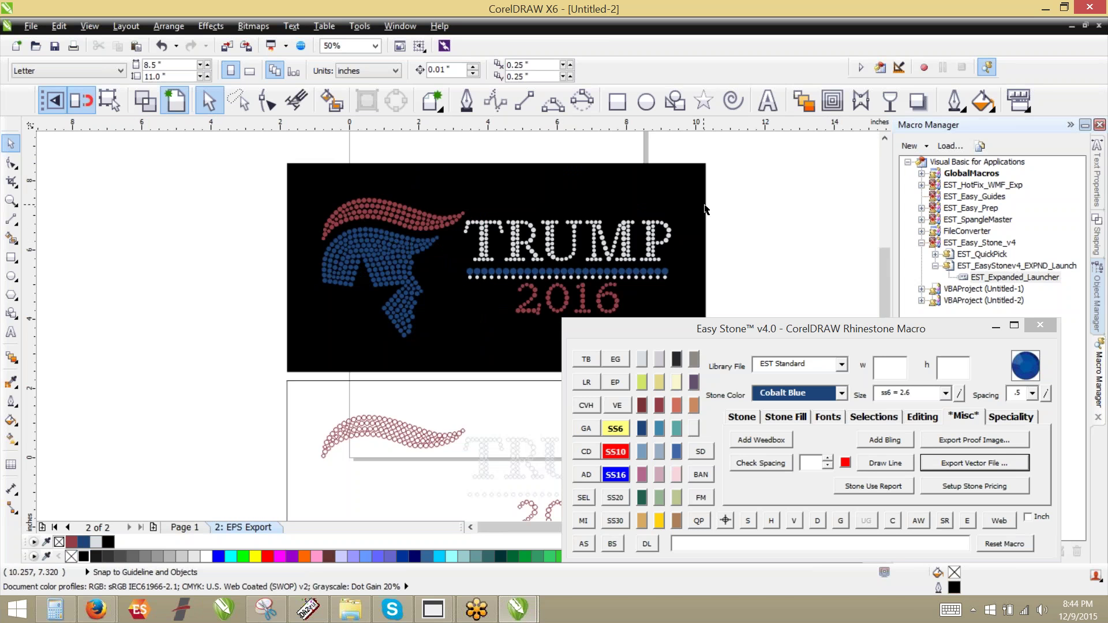
scroll(333, 244, down, 1)
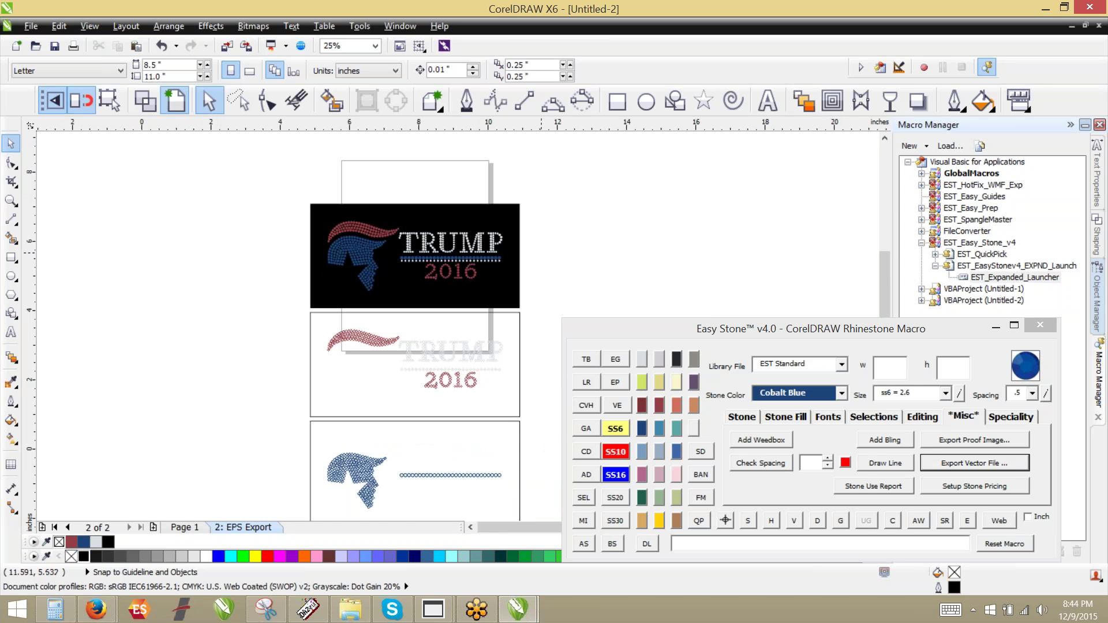
scroll(542, 252, up, 1)
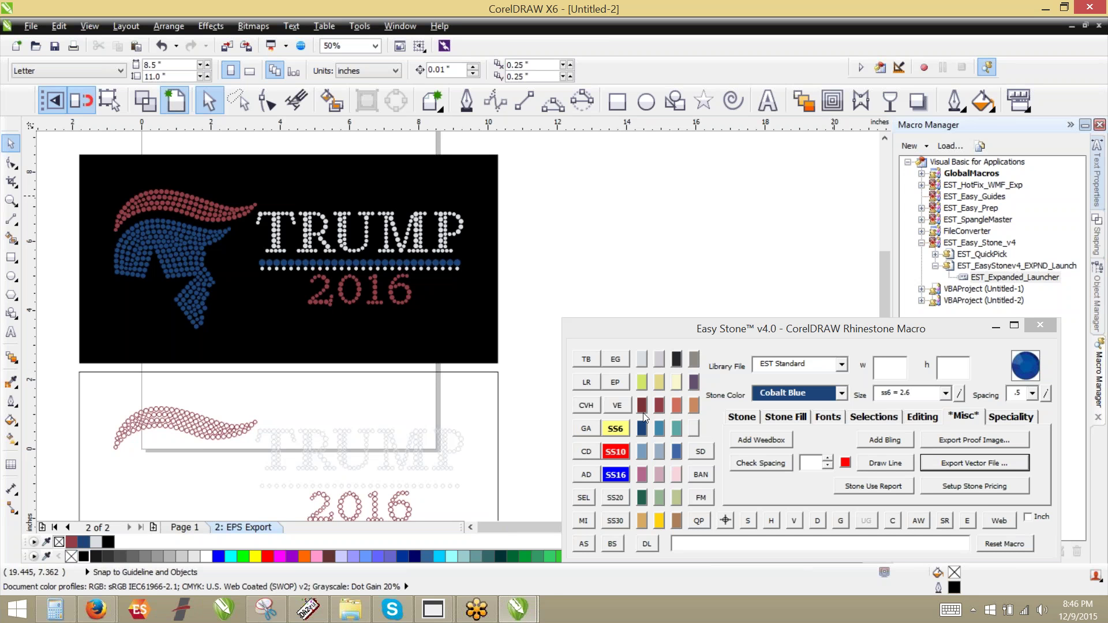
Switch to the Firefox browser and open the website nissuncap.com.
mouse_move(95, 612)
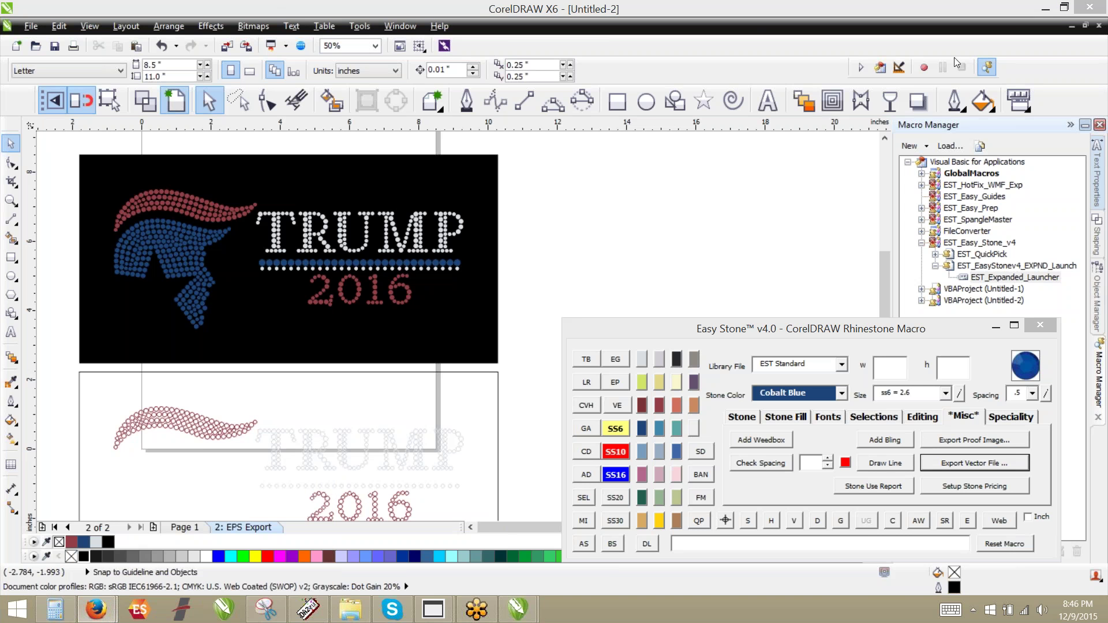
key(alt+Tab)
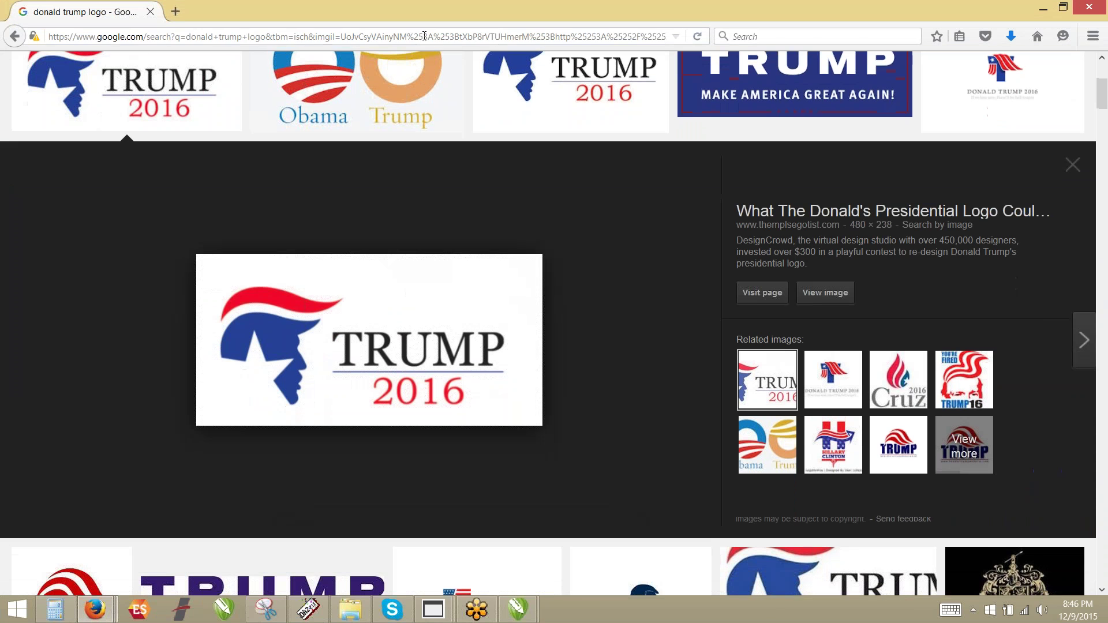
click(424, 36)
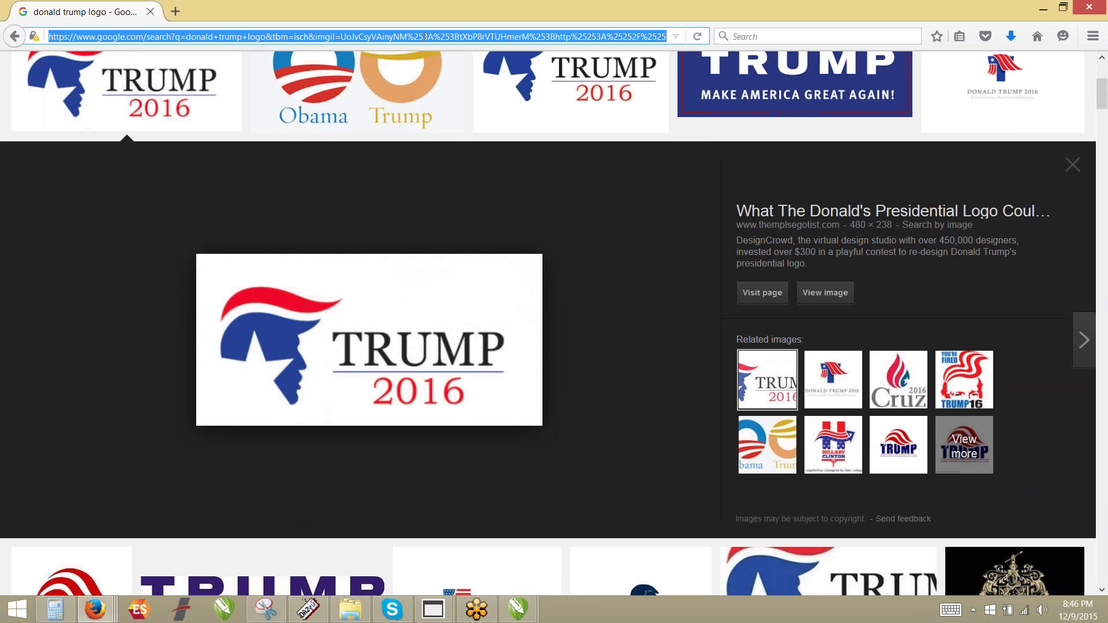
text(nissuncap.com/)
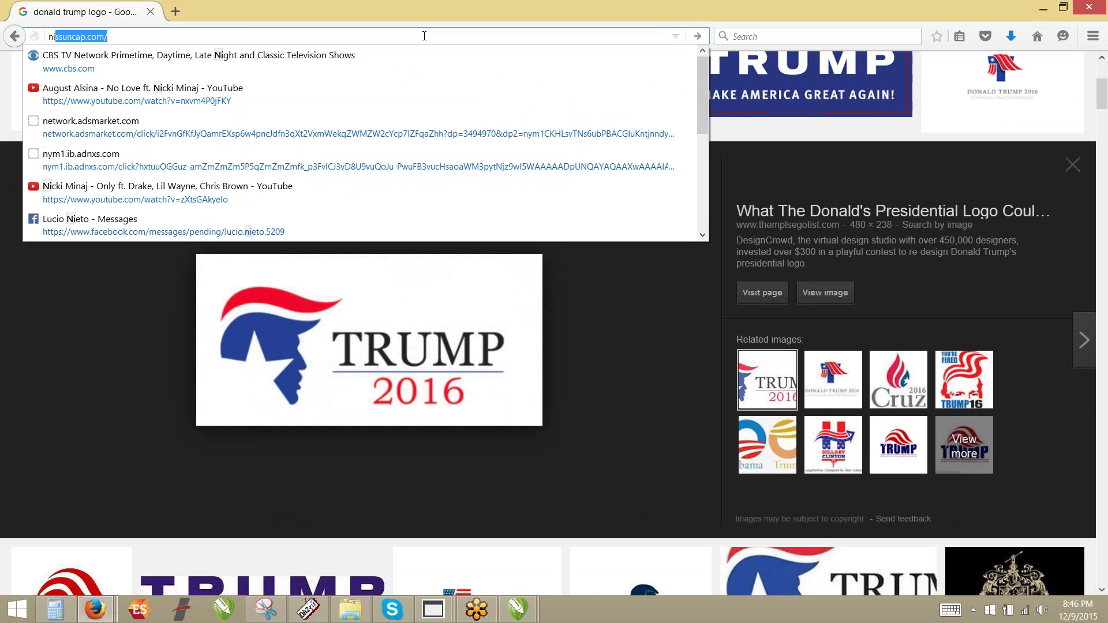
key(Return)
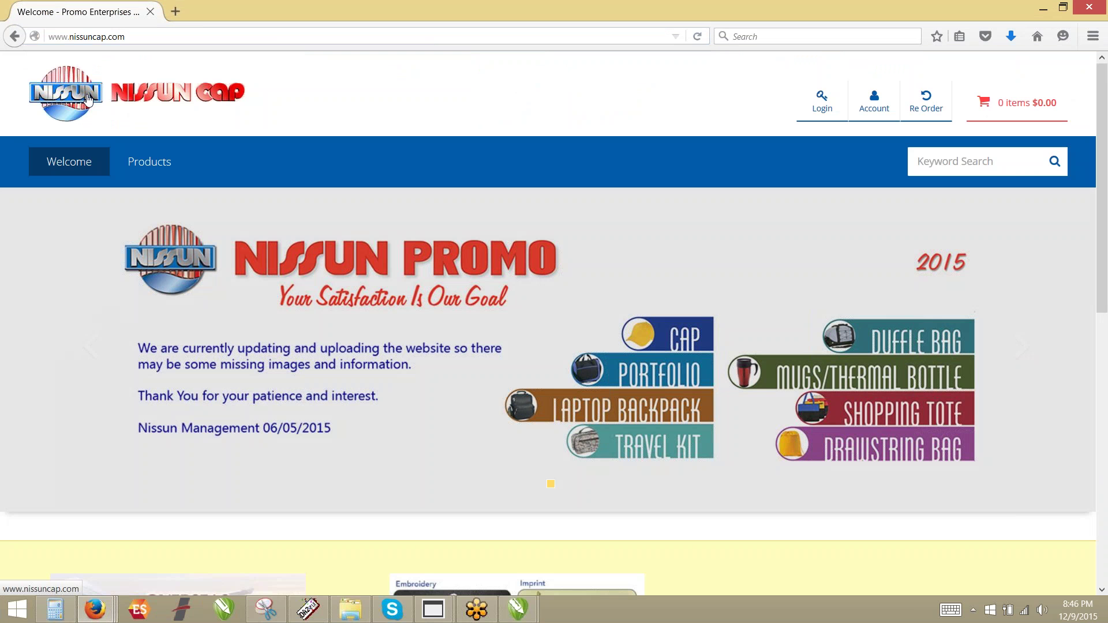
click(92, 37)
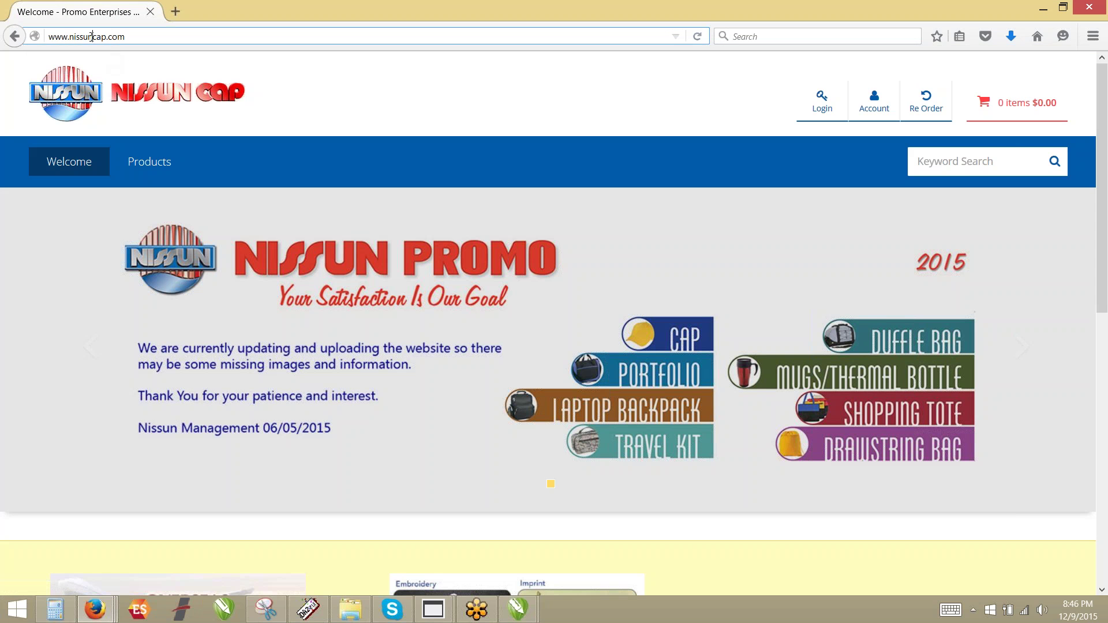
click(91, 36)
click(88, 38)
key(BackSpace)
text(i)
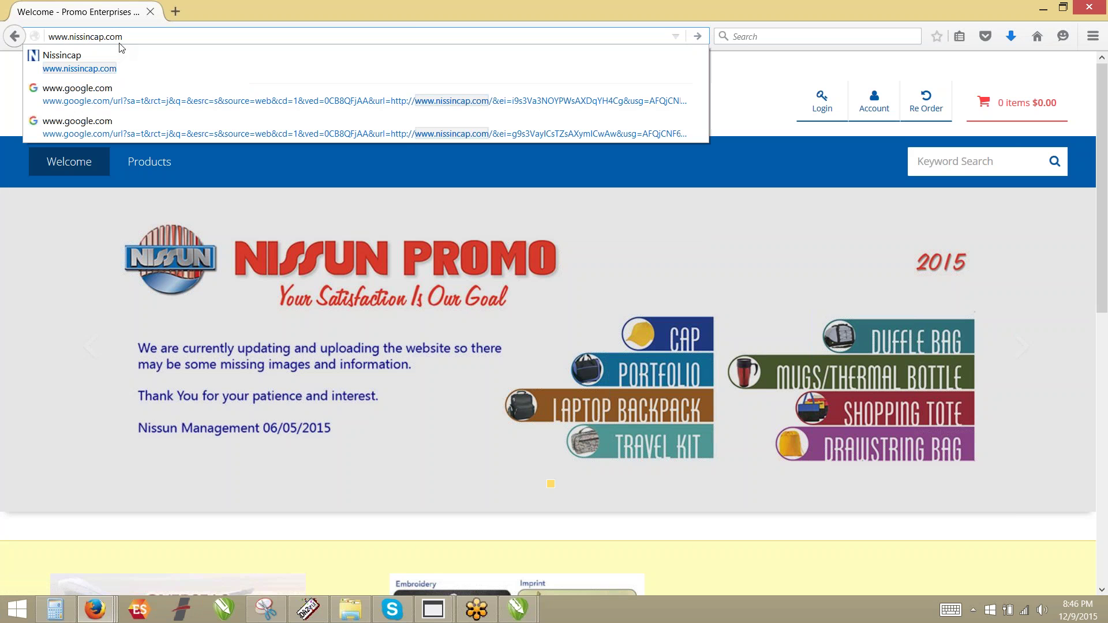
key(Return)
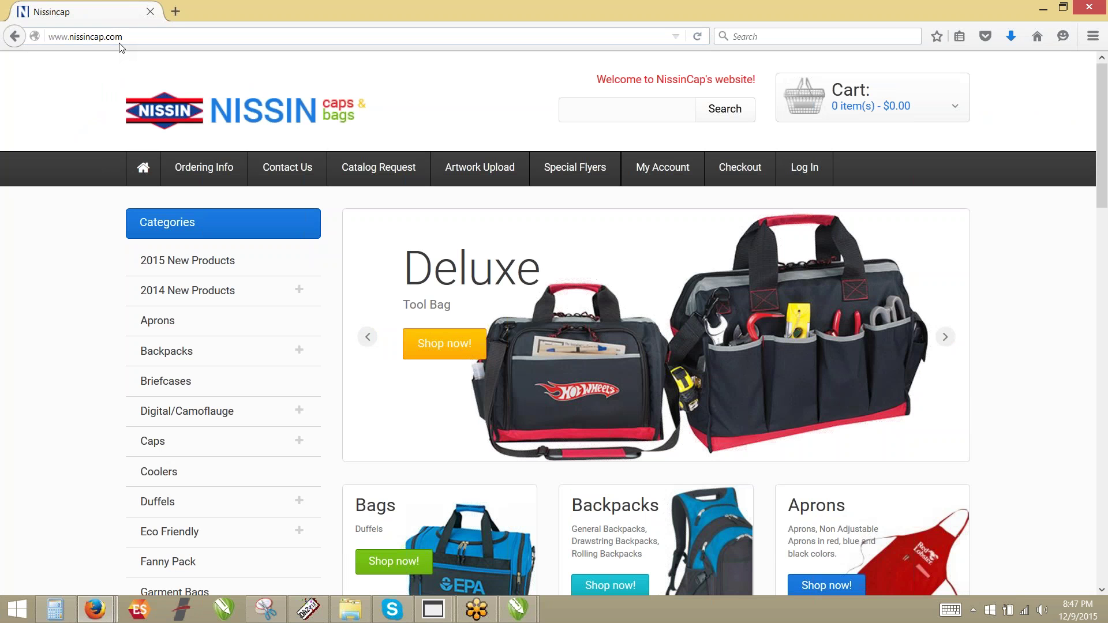
scroll(118, 349, down, 3)
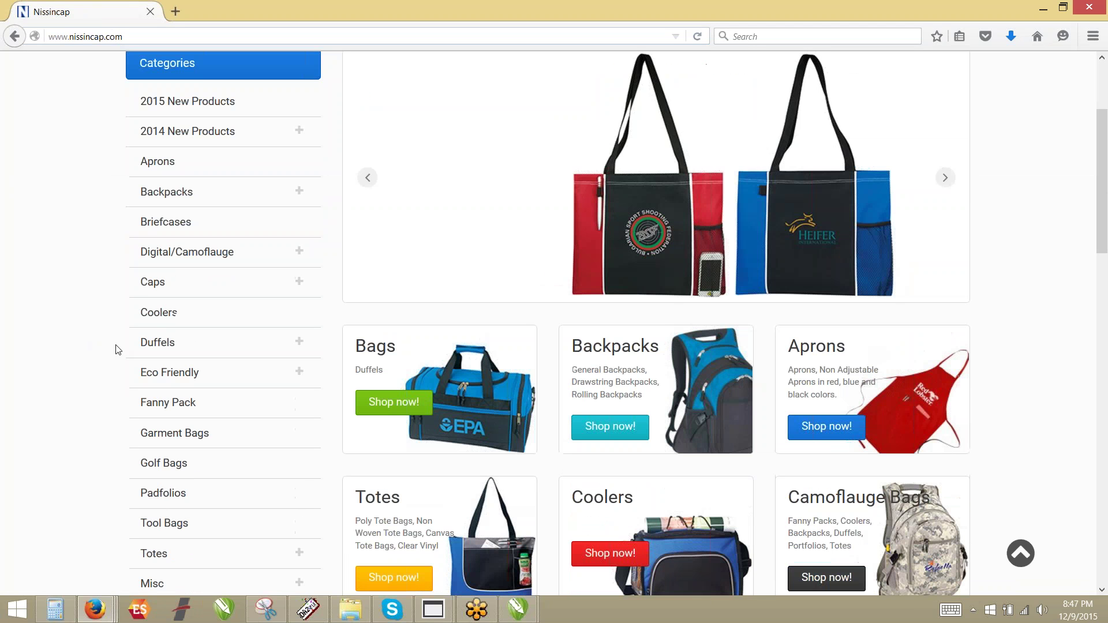
scroll(118, 349, up, 3)
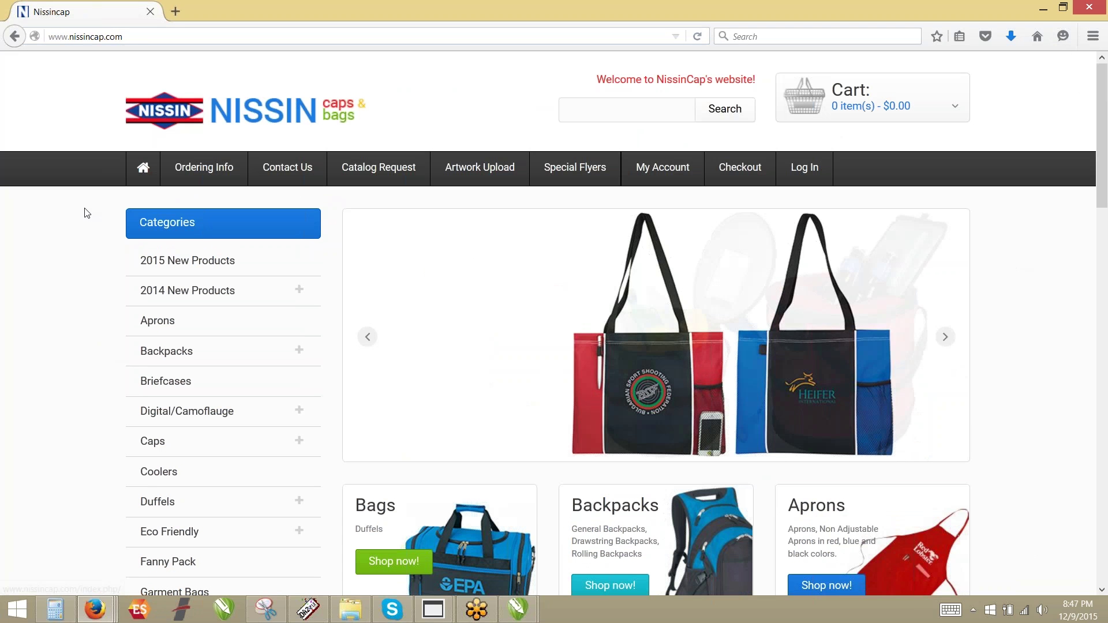
scroll(83, 231, down, 3)
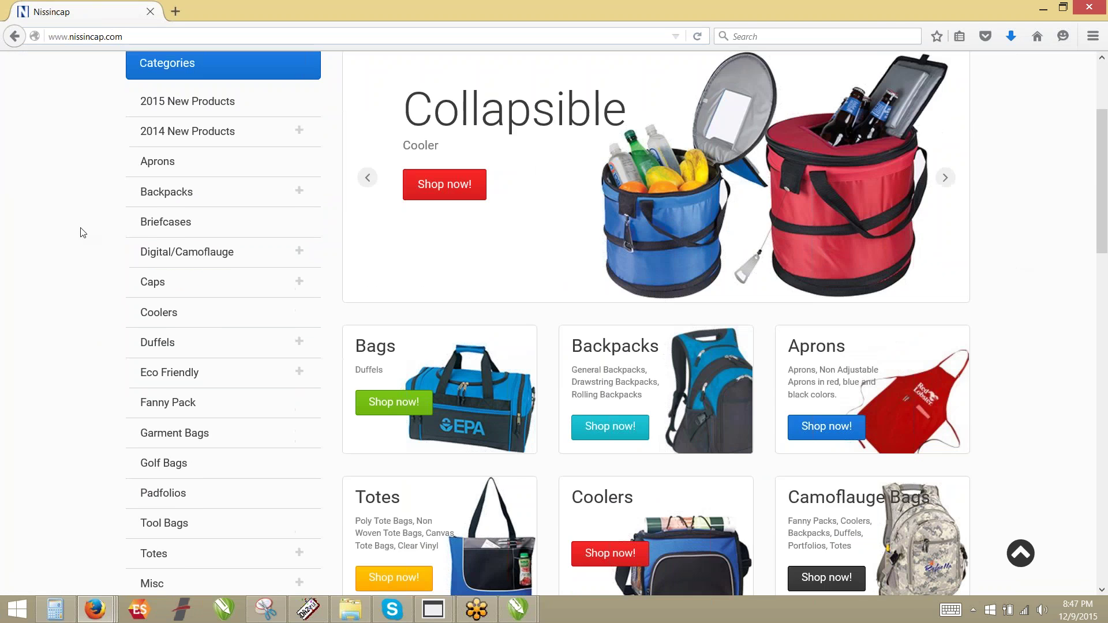
scroll(83, 234, down, 3)
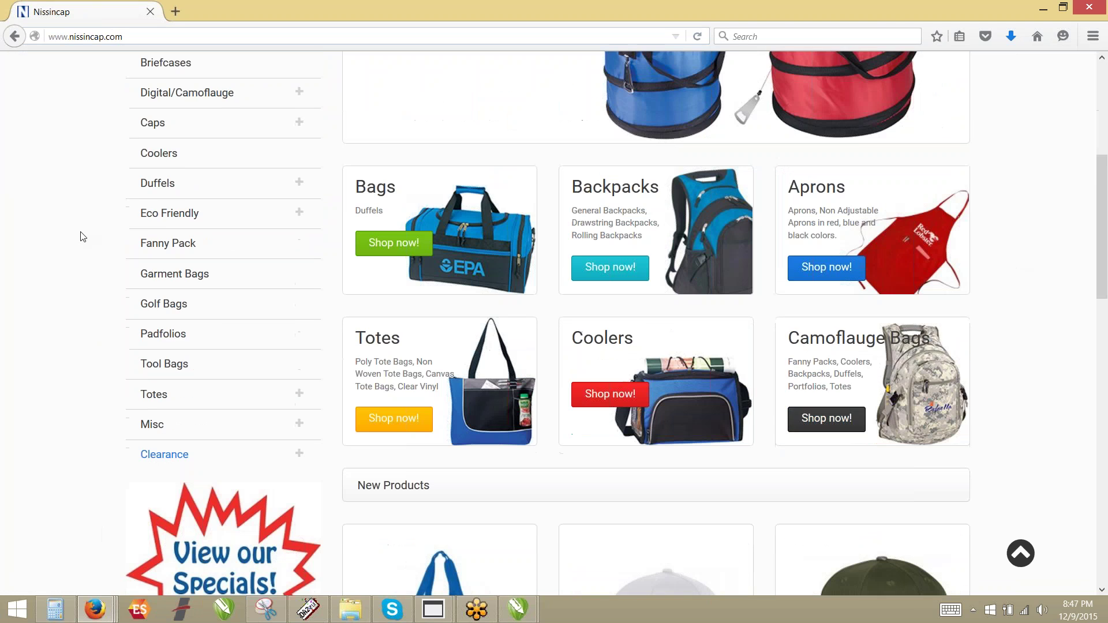
scroll(83, 236, down, 3)
scroll(81, 236, up, 10)
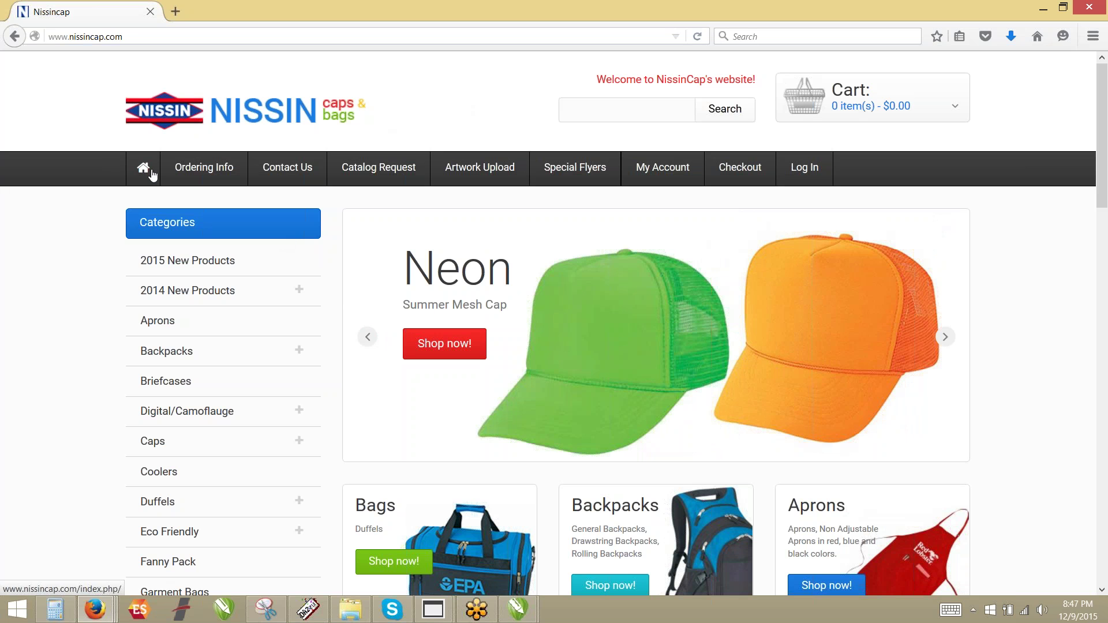
Look up augusta in the browser history and open the Augusta Sportswear adult football jerseys page.
click(143, 37)
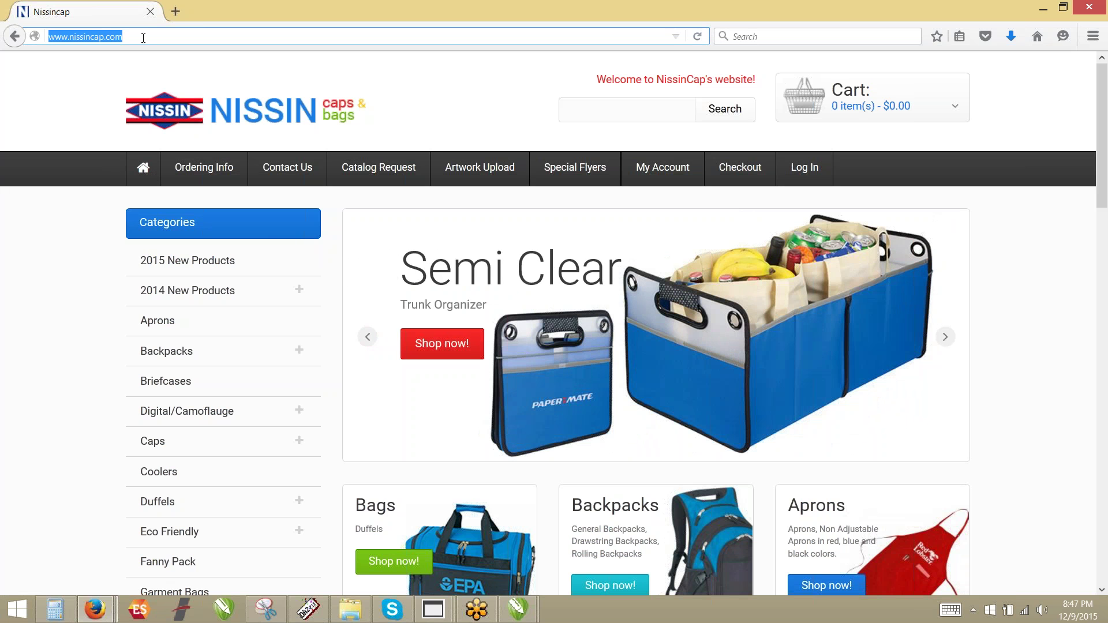
text(augut)
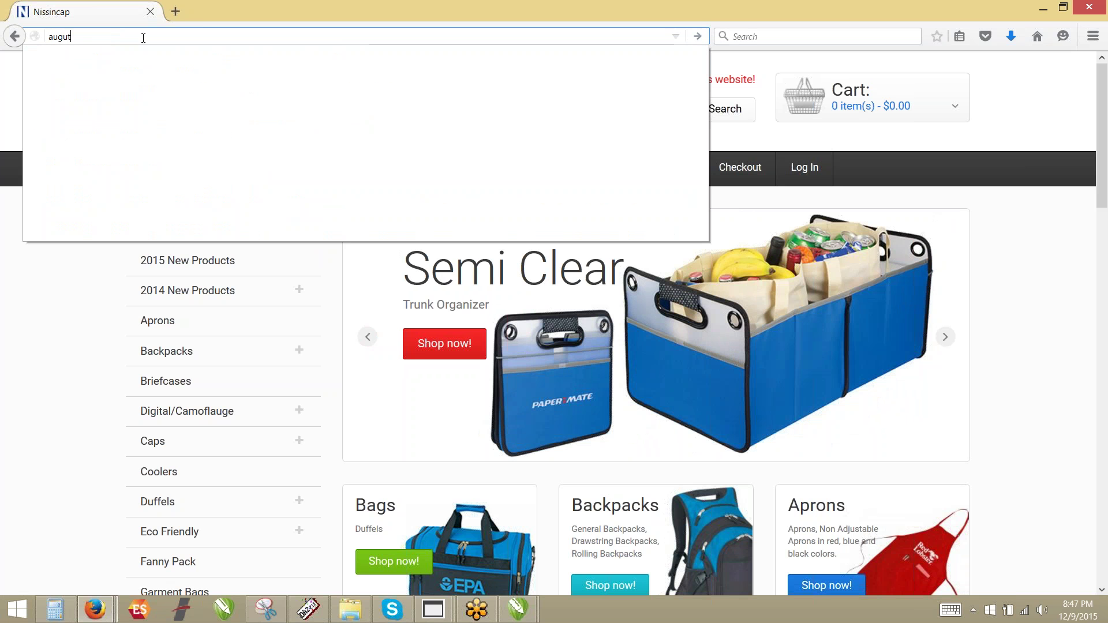
key(BackSpace)
text(sta)
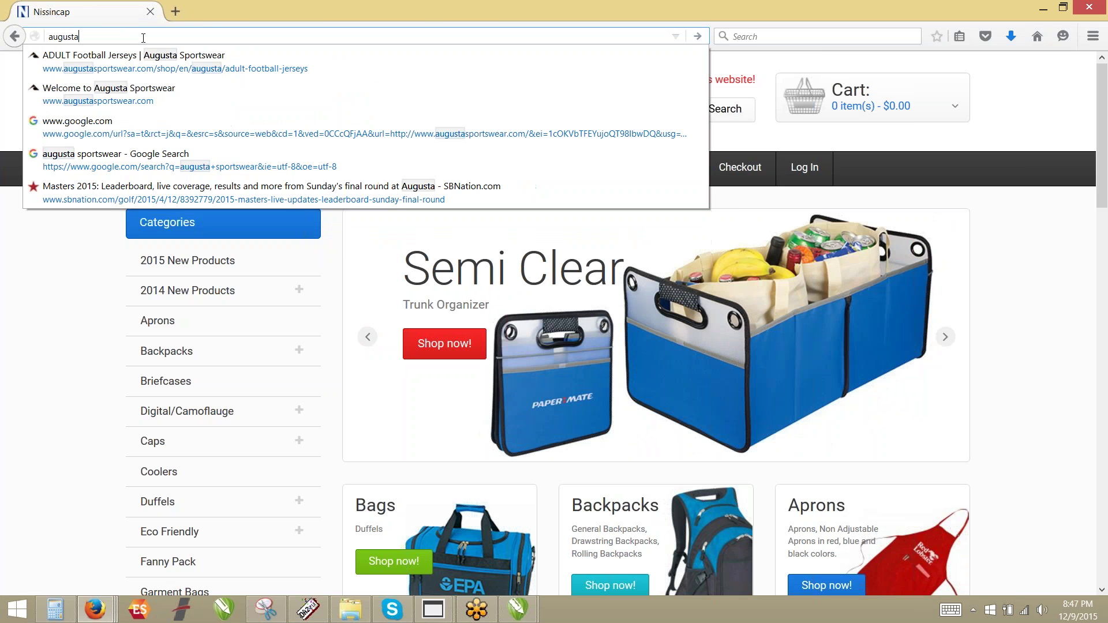
key(Down)
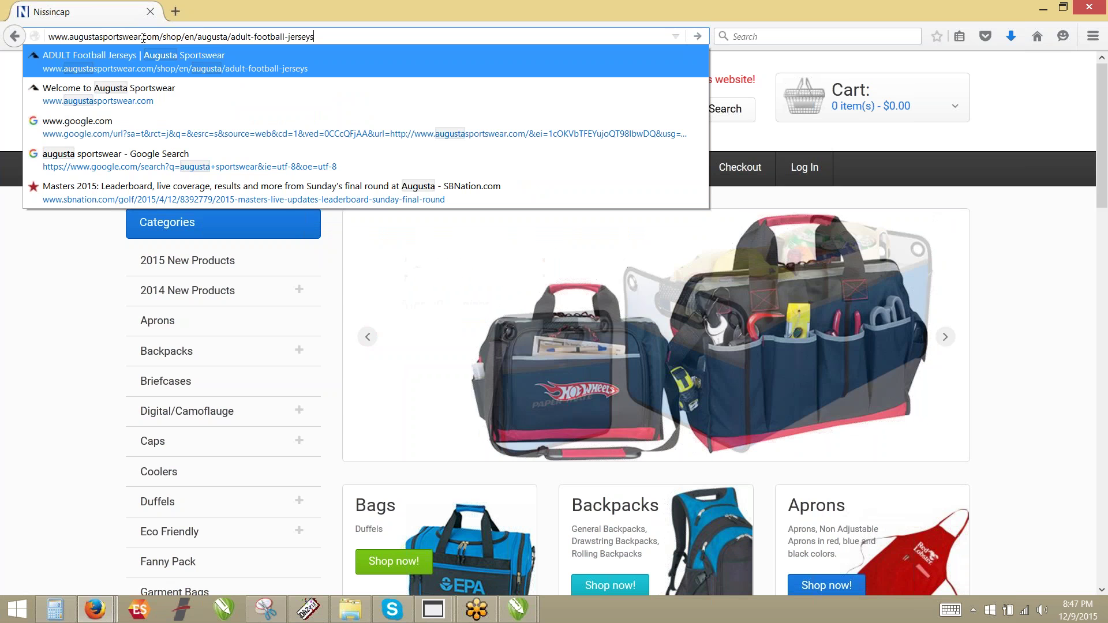
key(Return)
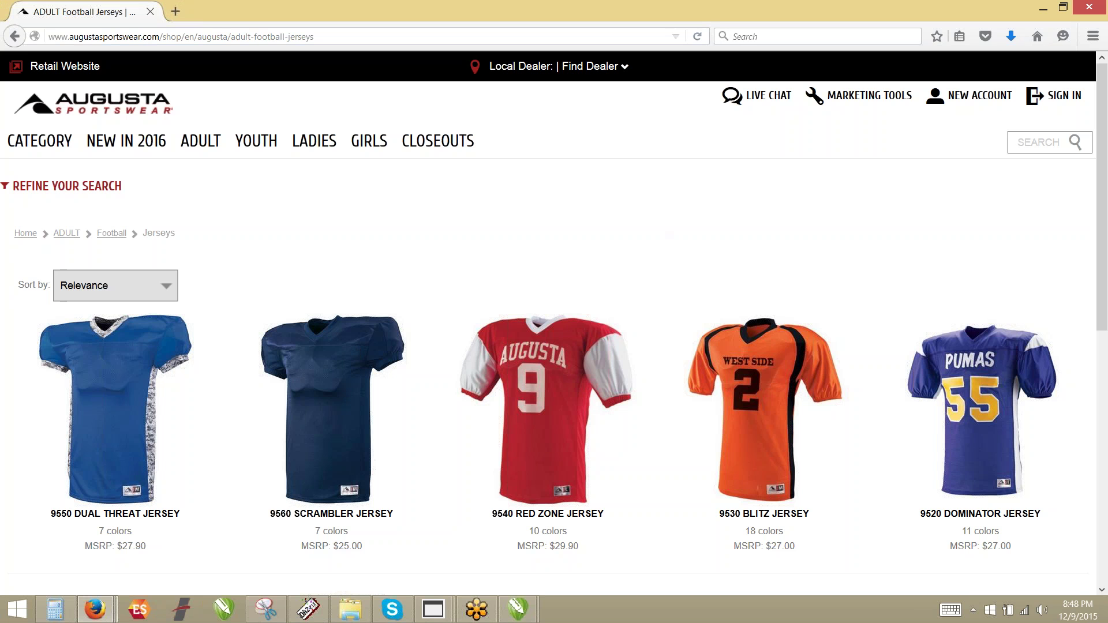
Look through the adult football jerseys and open the product page of the 9510 Intimidator Jersey.
scroll(357, 267, down, 1)
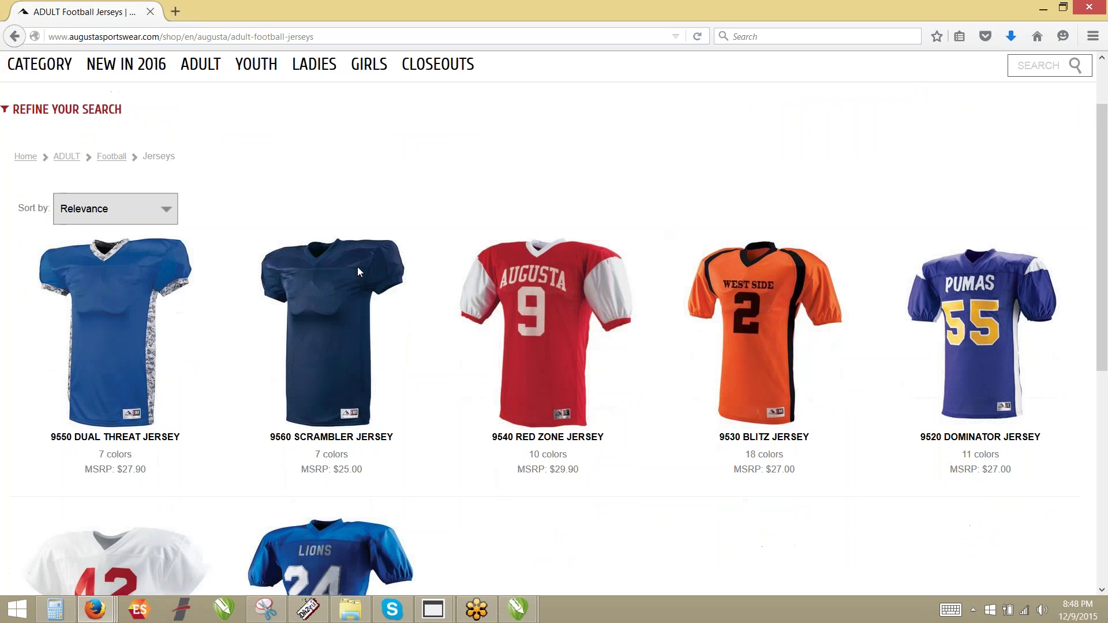
scroll(358, 271, down, 3)
scroll(357, 337, up, 3)
scroll(357, 337, up, 1)
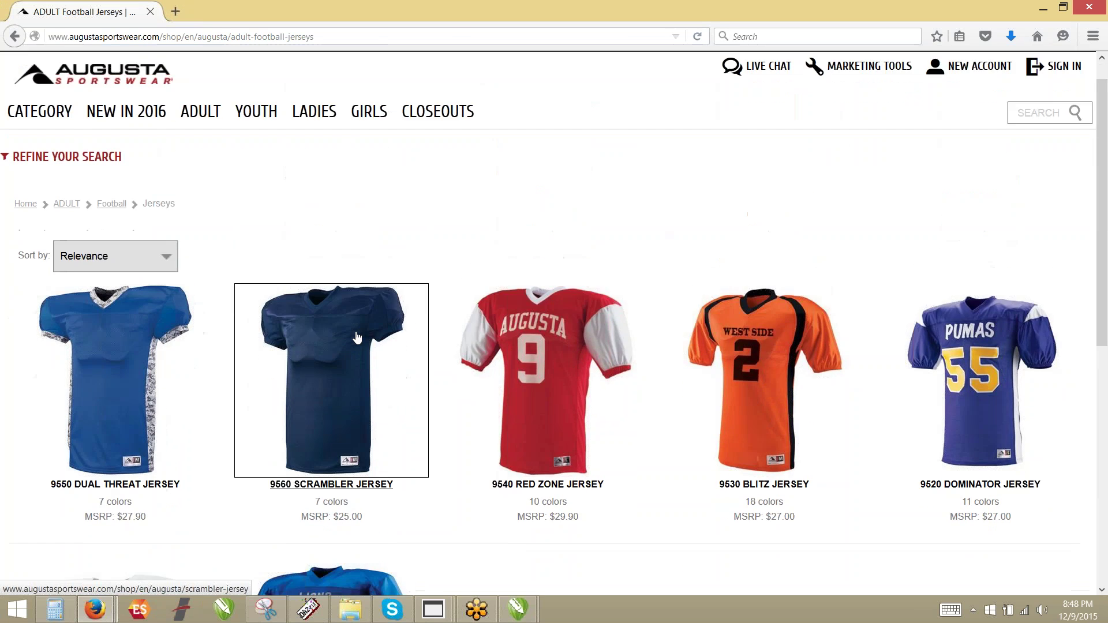
scroll(357, 340, down, 4)
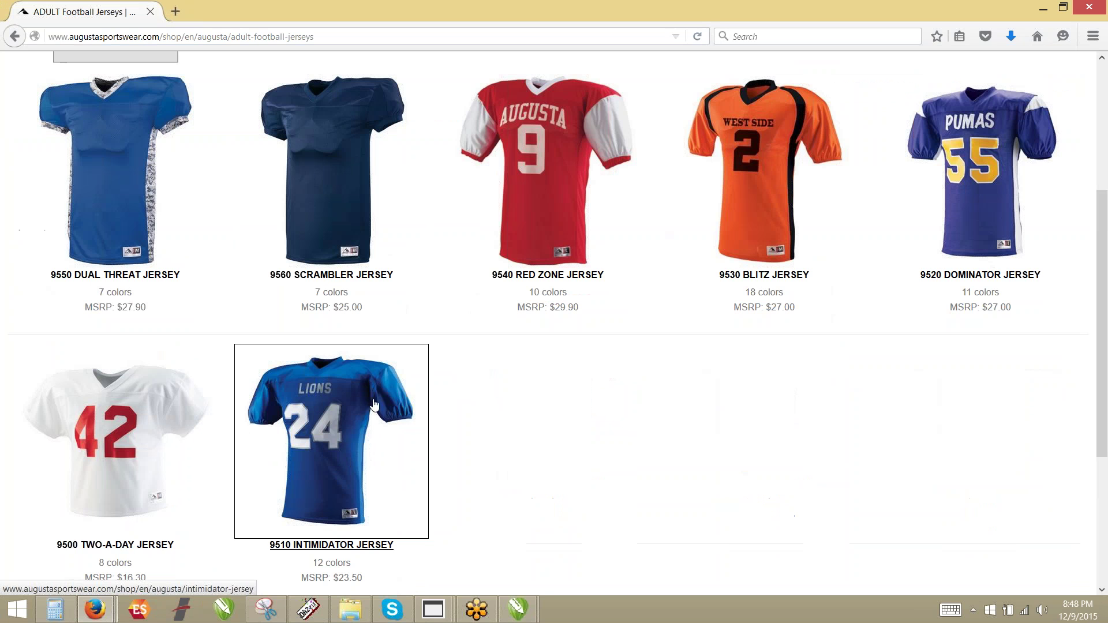
click(332, 481)
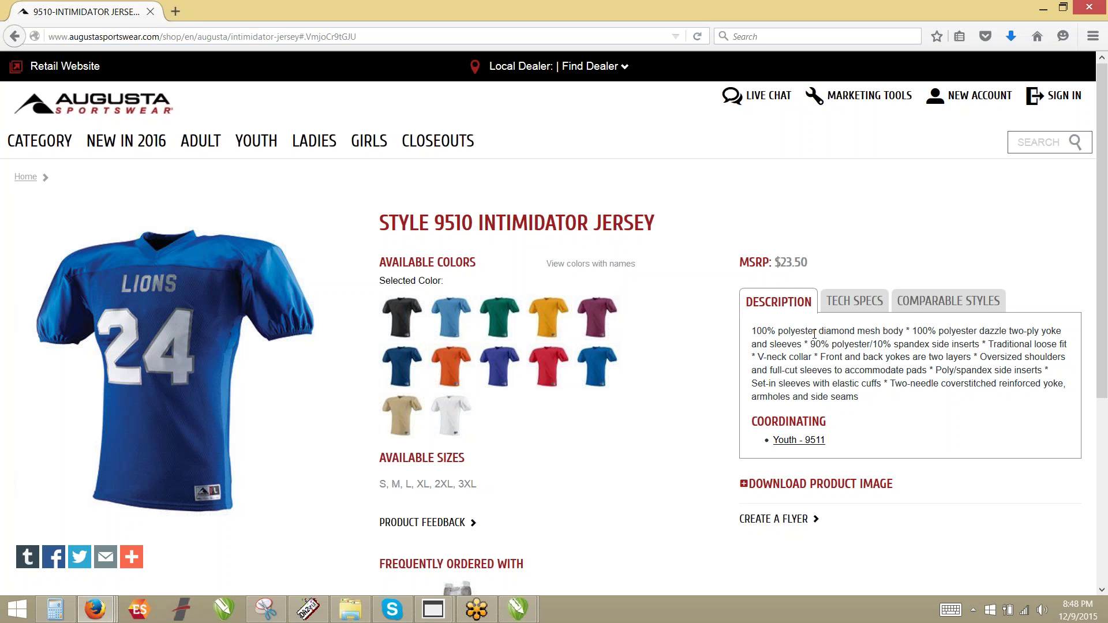
mouse_move(195, 235)
Open the issshows website and look over the ISS trade show locations and dates on its home page.
click(369, 38)
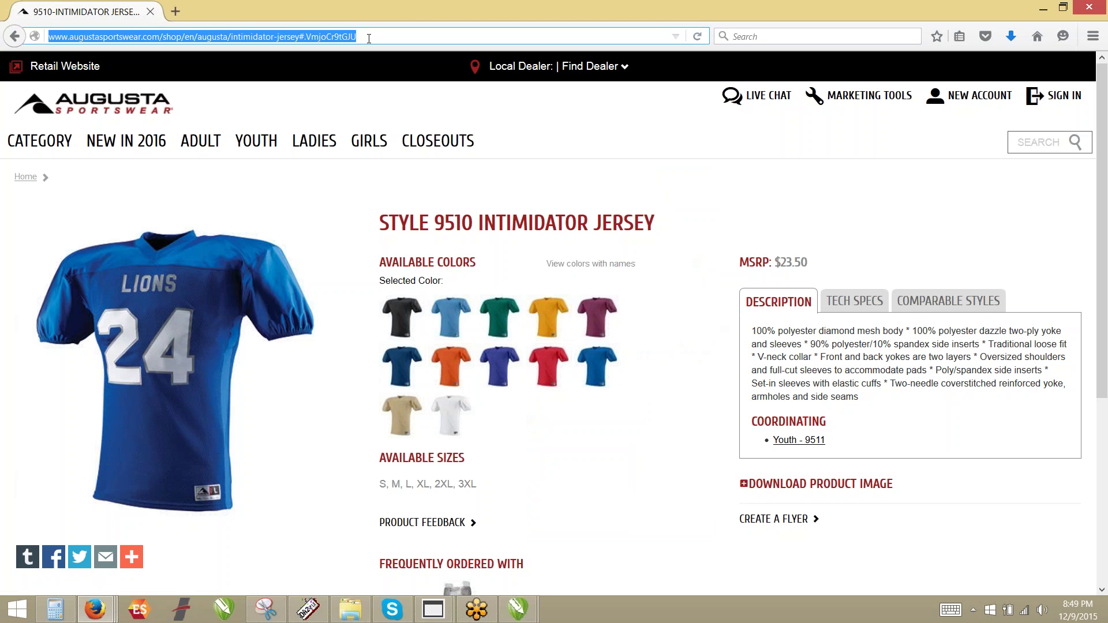
key(BackSpace)
text(i)
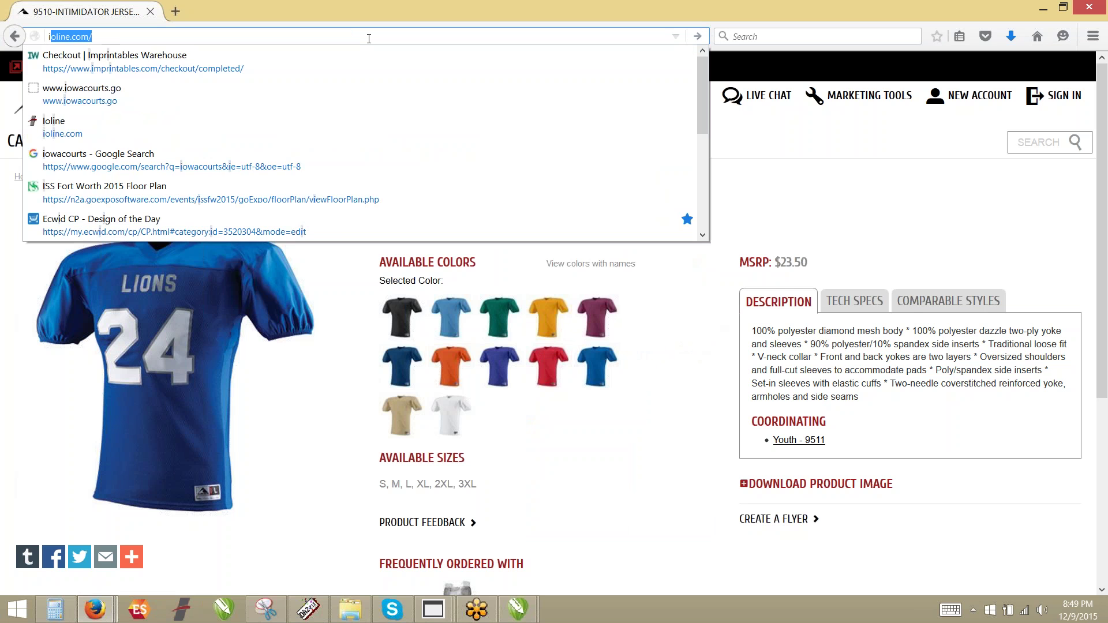
text(ss)
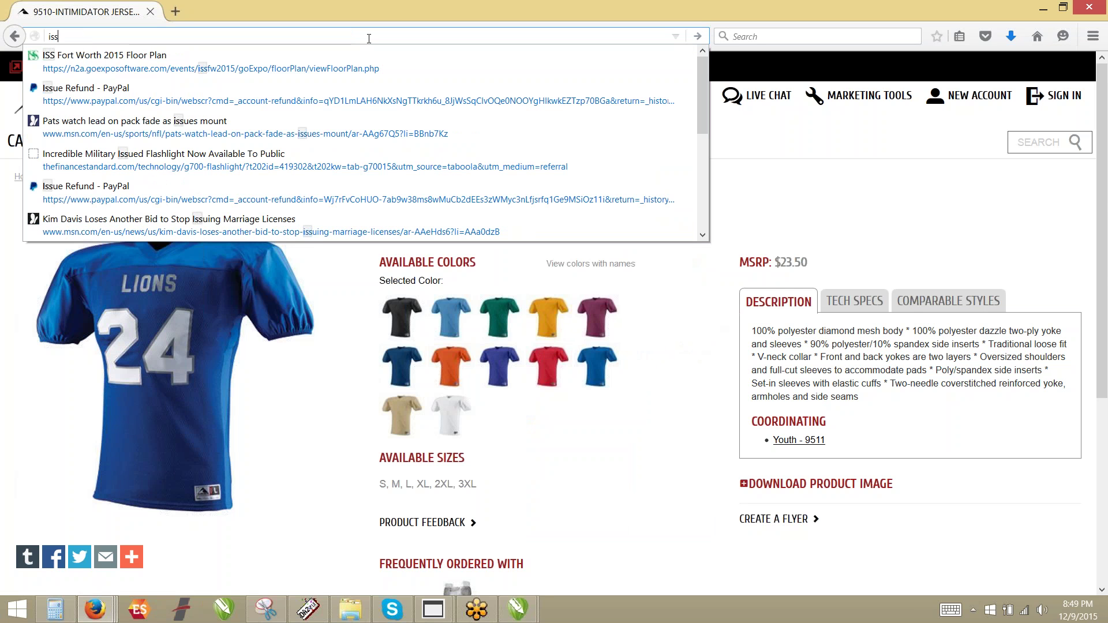
text(shows)
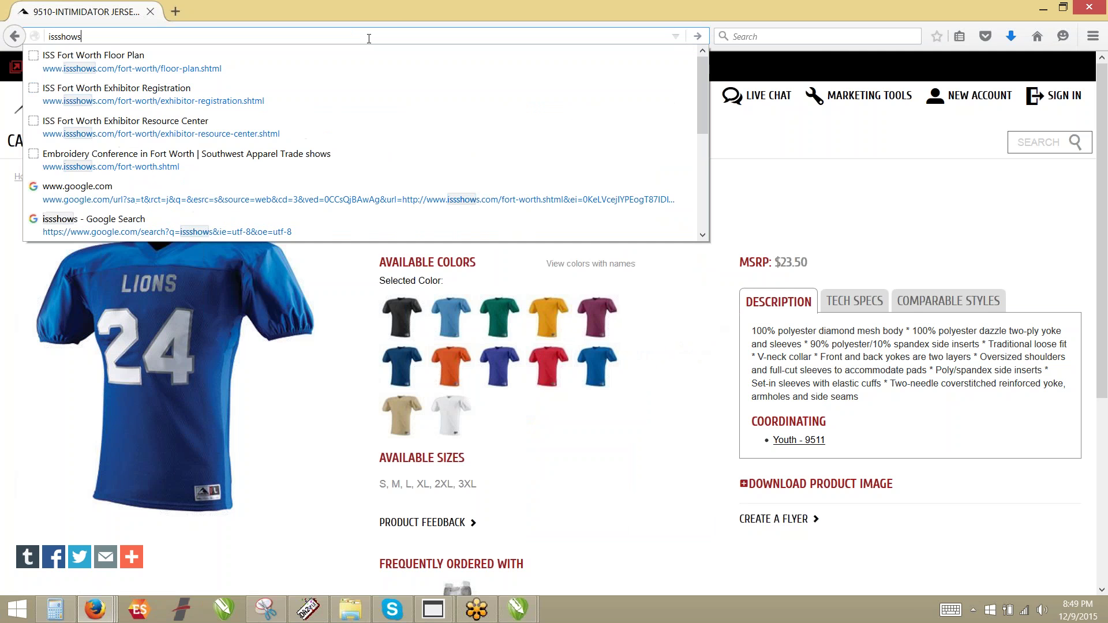
key(Return)
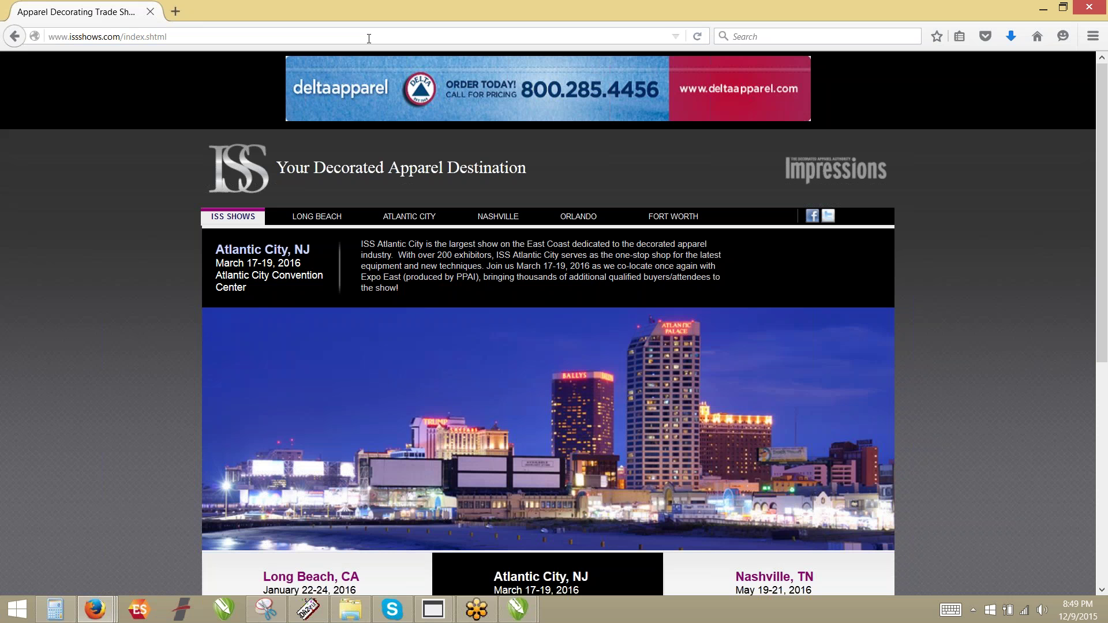
scroll(548, 323, down, 5)
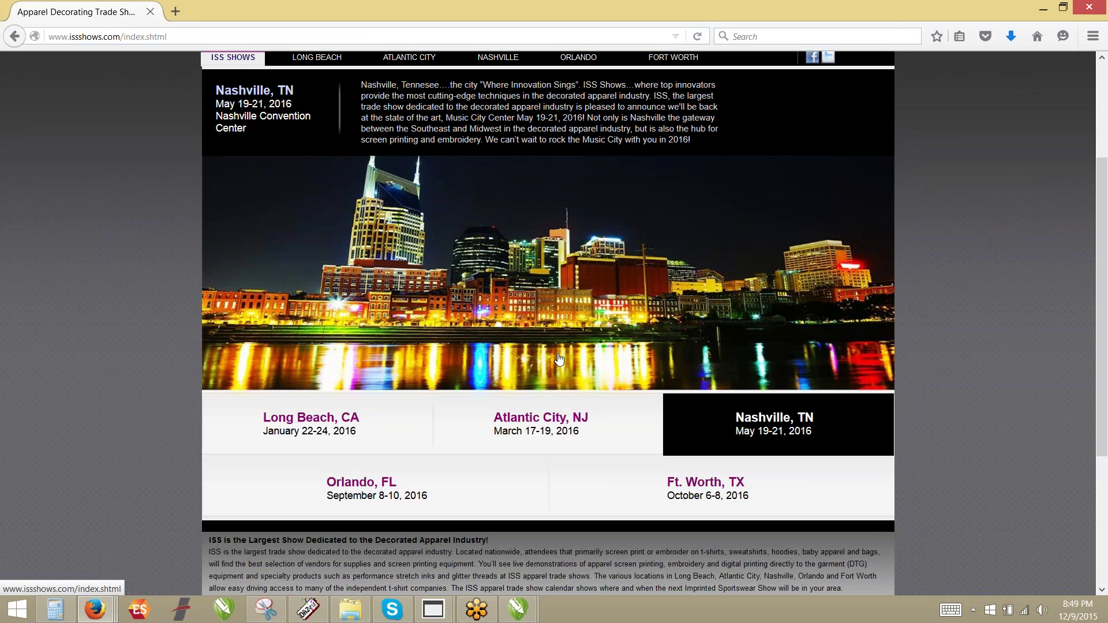
scroll(559, 358, up, 5)
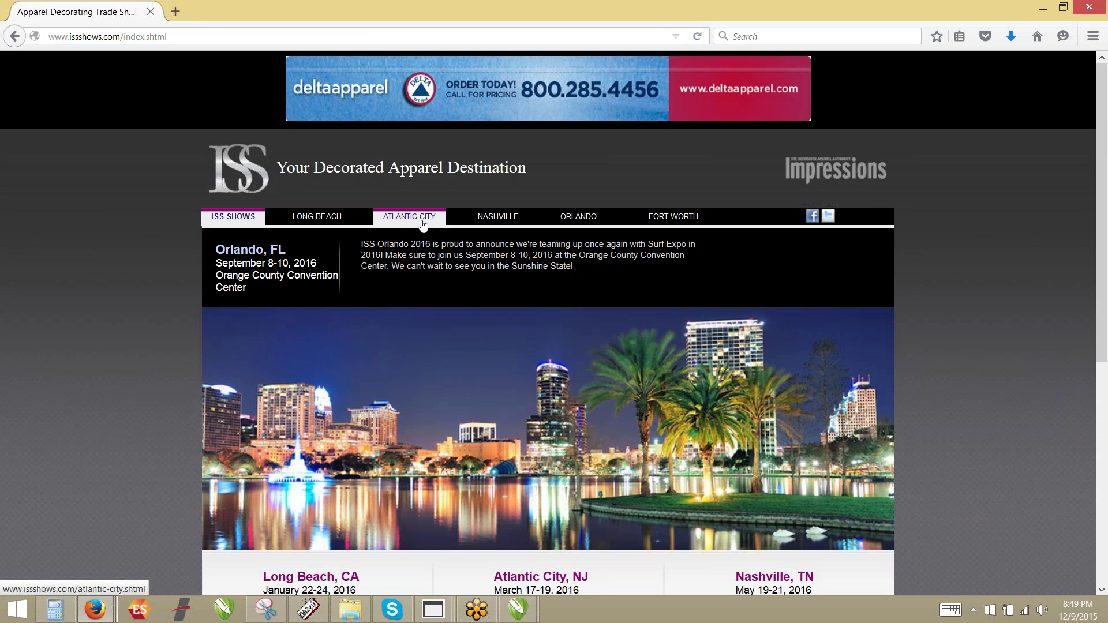
Open the Atlantic City show page and go to its exhibitor list.
click(419, 222)
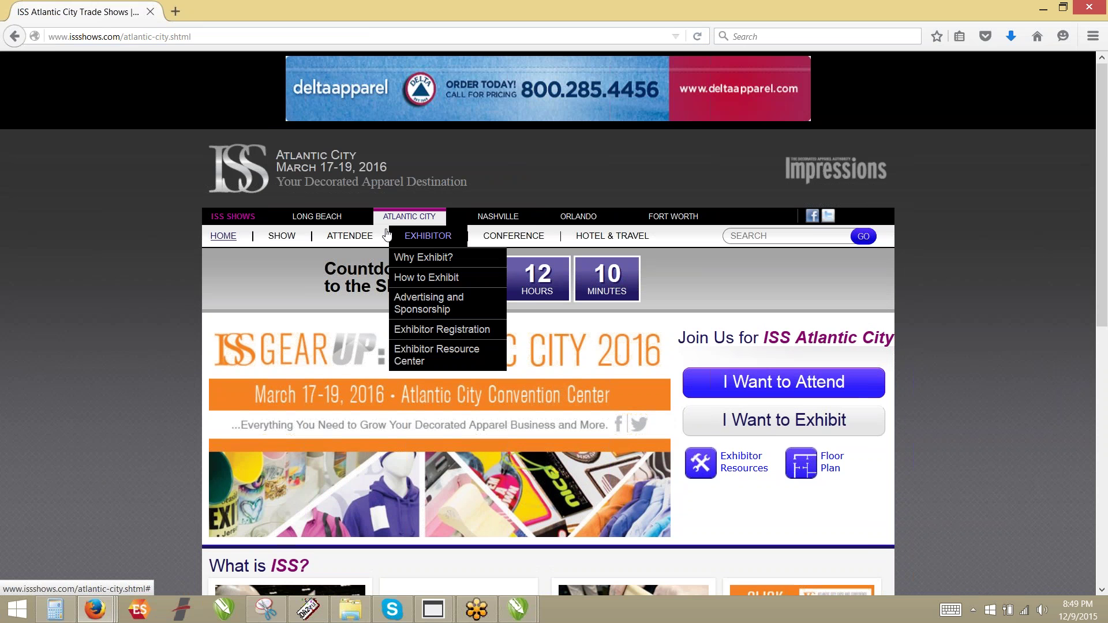
mouse_move(382, 238)
mouse_move(281, 237)
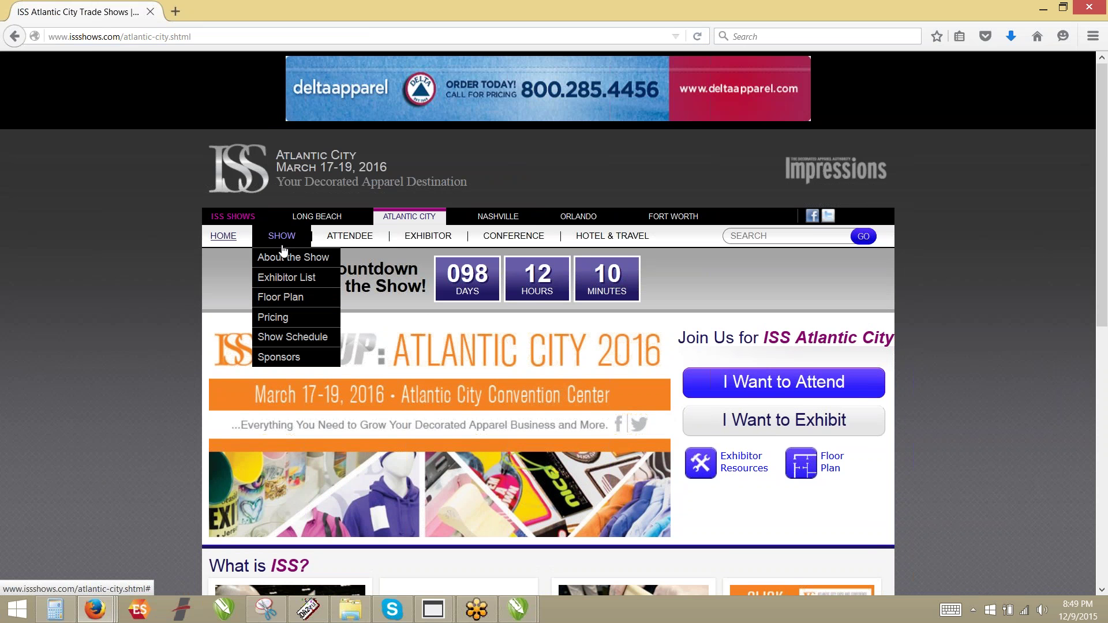
click(281, 277)
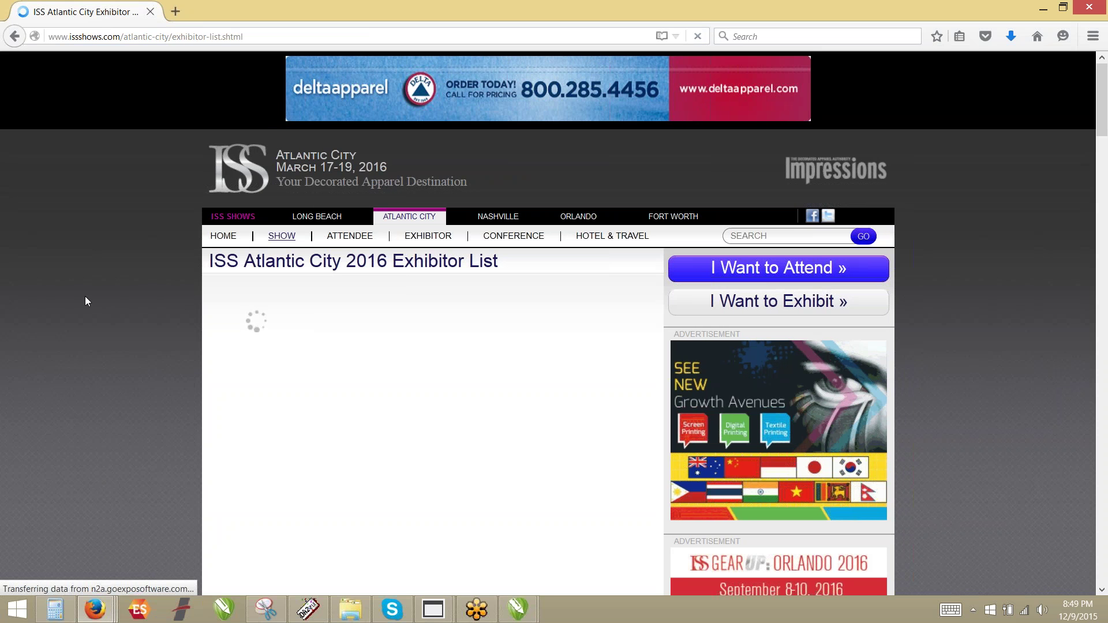
Filter the Atlantic City exhibitor list by the Cheer/Spiritwear category.
scroll(85, 301, down, 5)
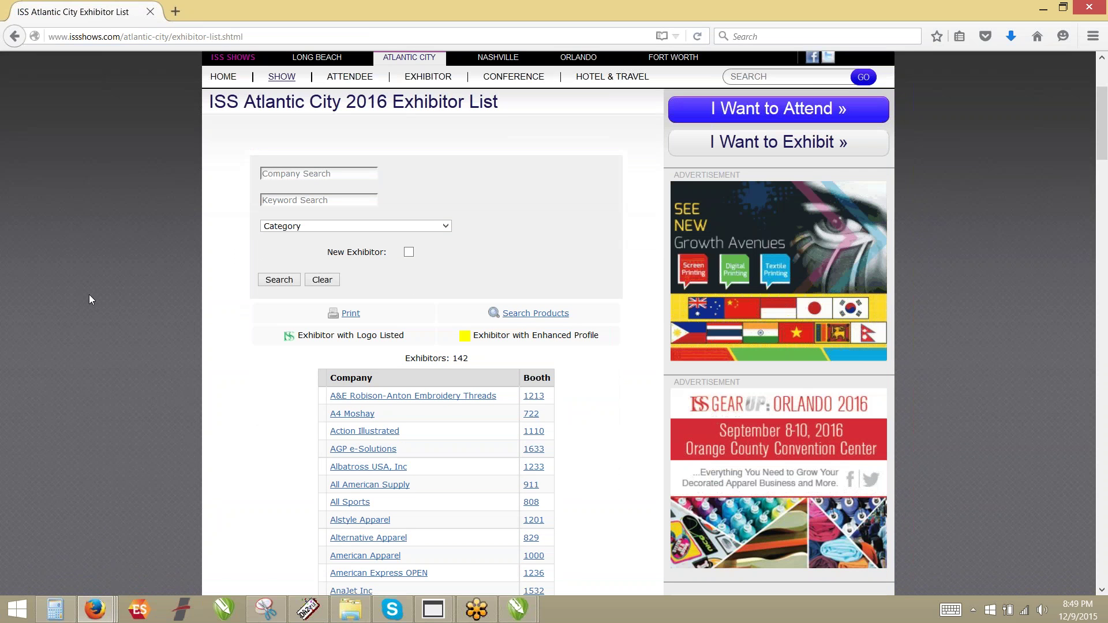
click(366, 226)
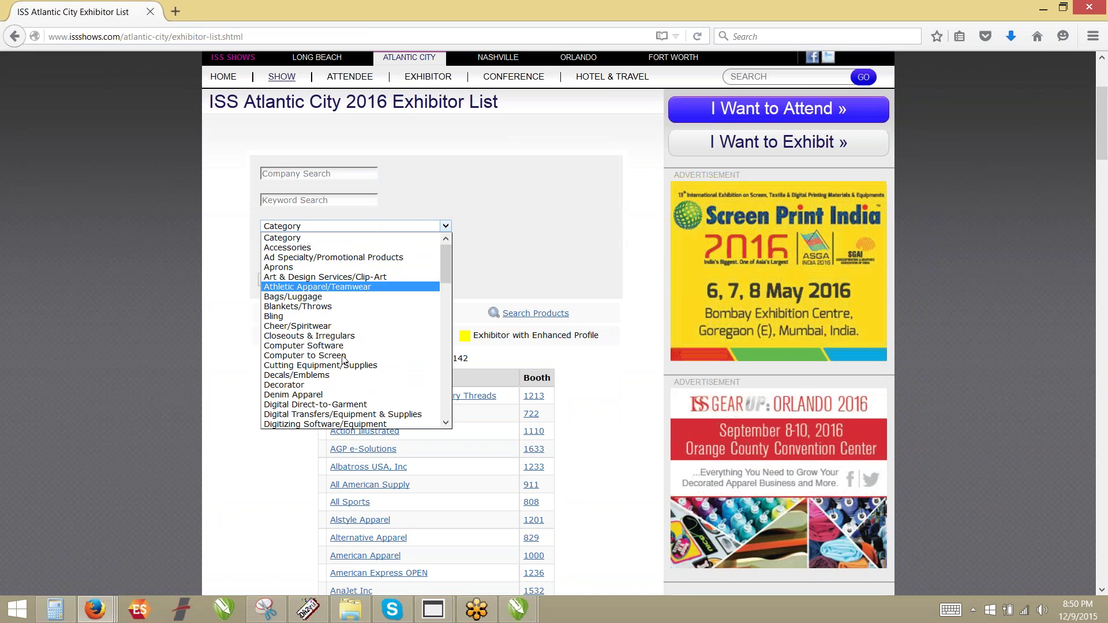
click(312, 327)
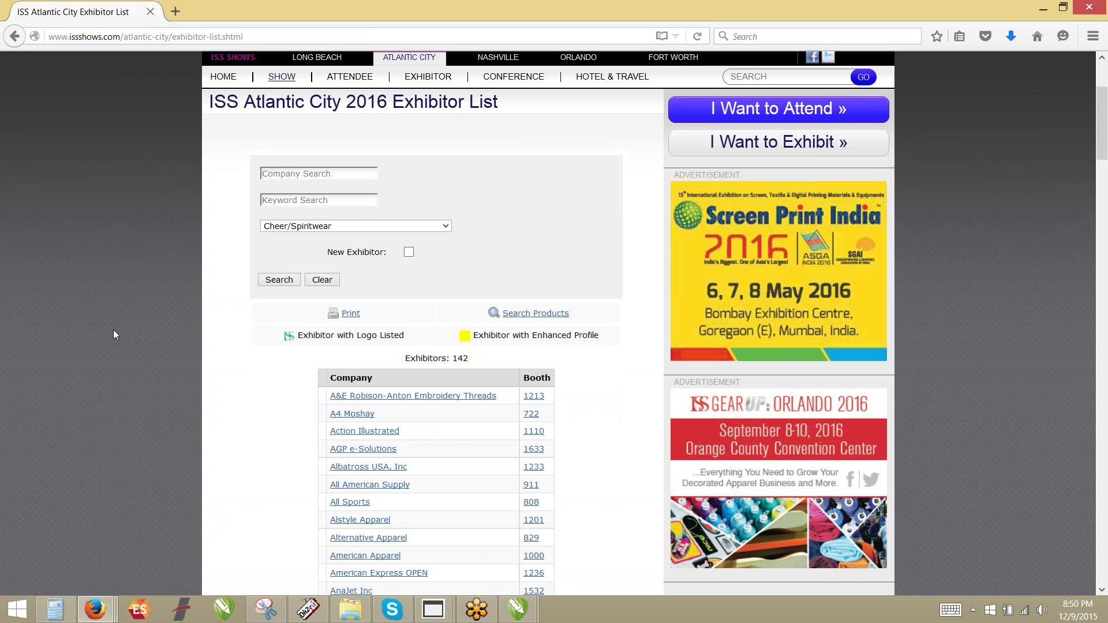
click(271, 279)
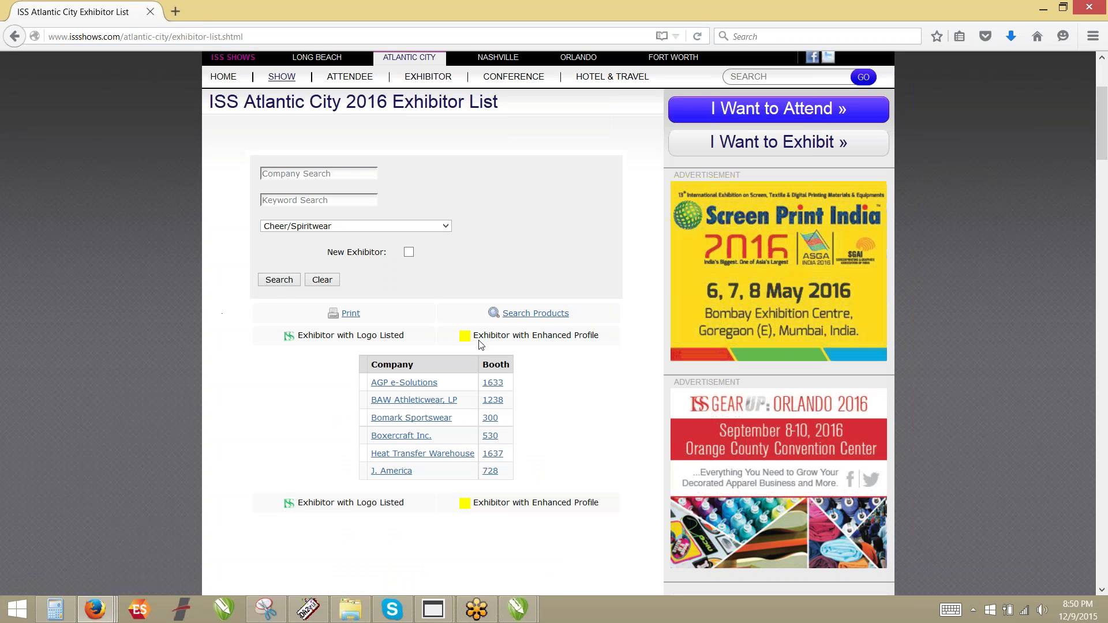
Search the ISS site for 2015 and check the Orlando show page from the results.
click(747, 80)
text(2015)
key(Return)
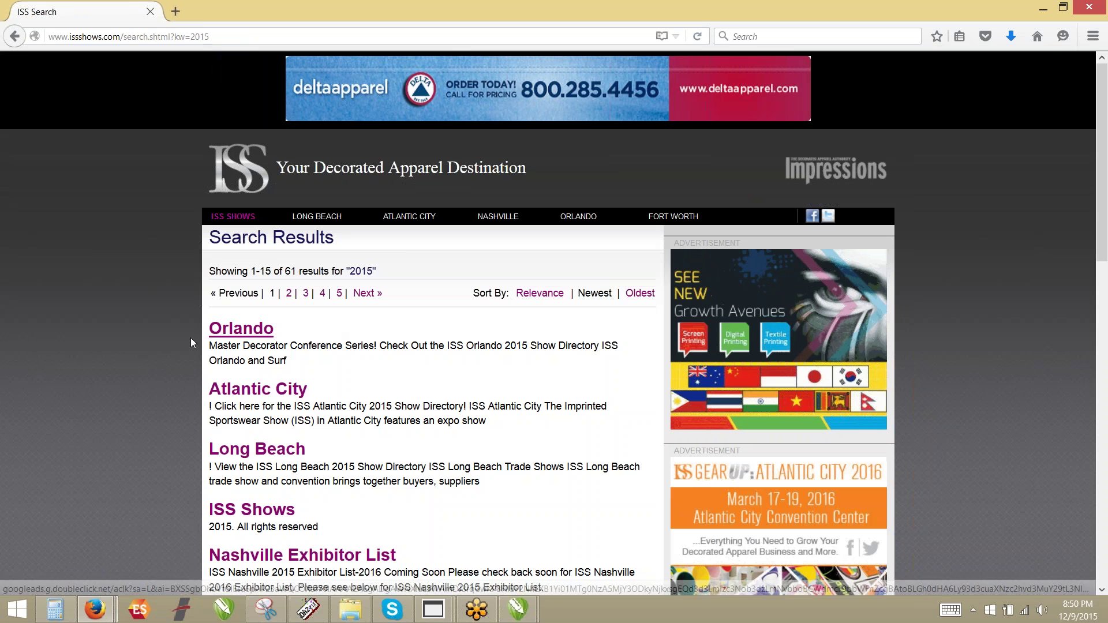
click(231, 334)
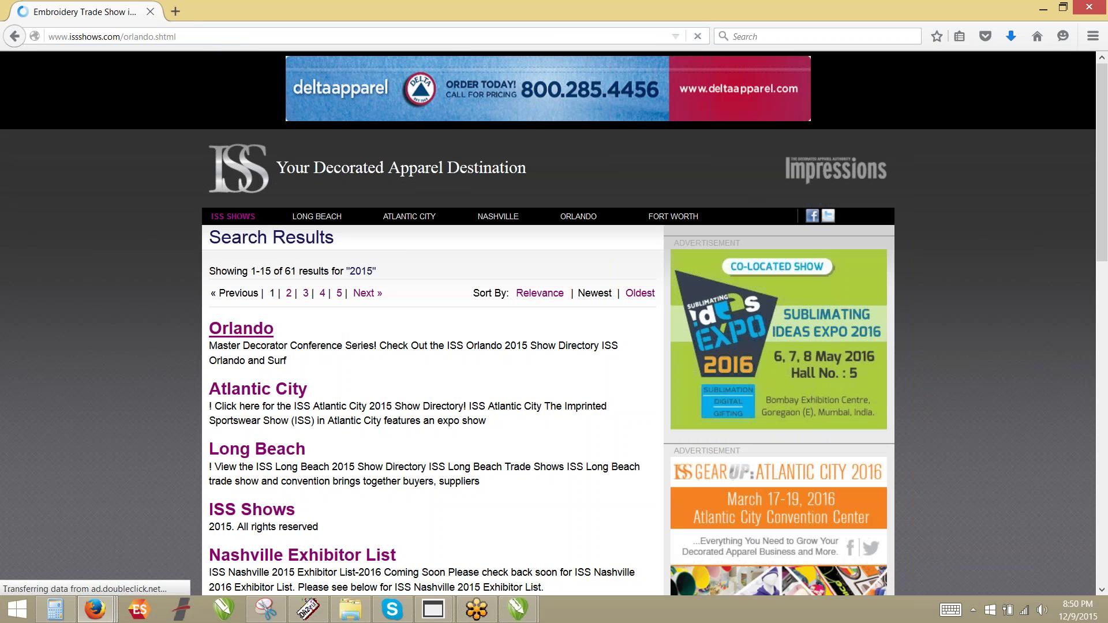
scroll(168, 300, down, 5)
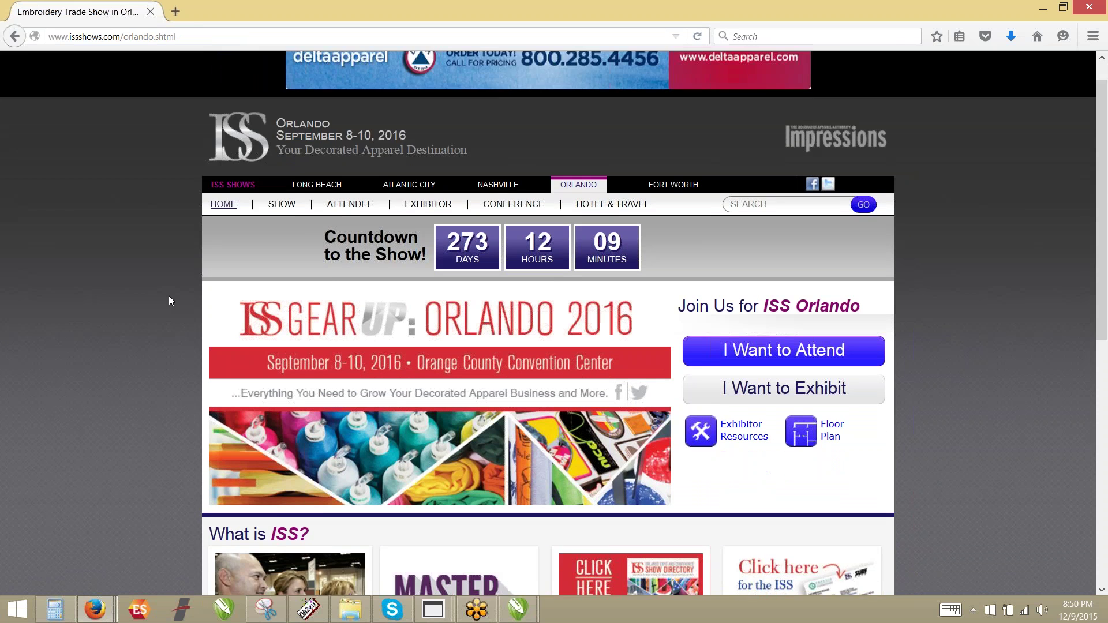
click(15, 39)
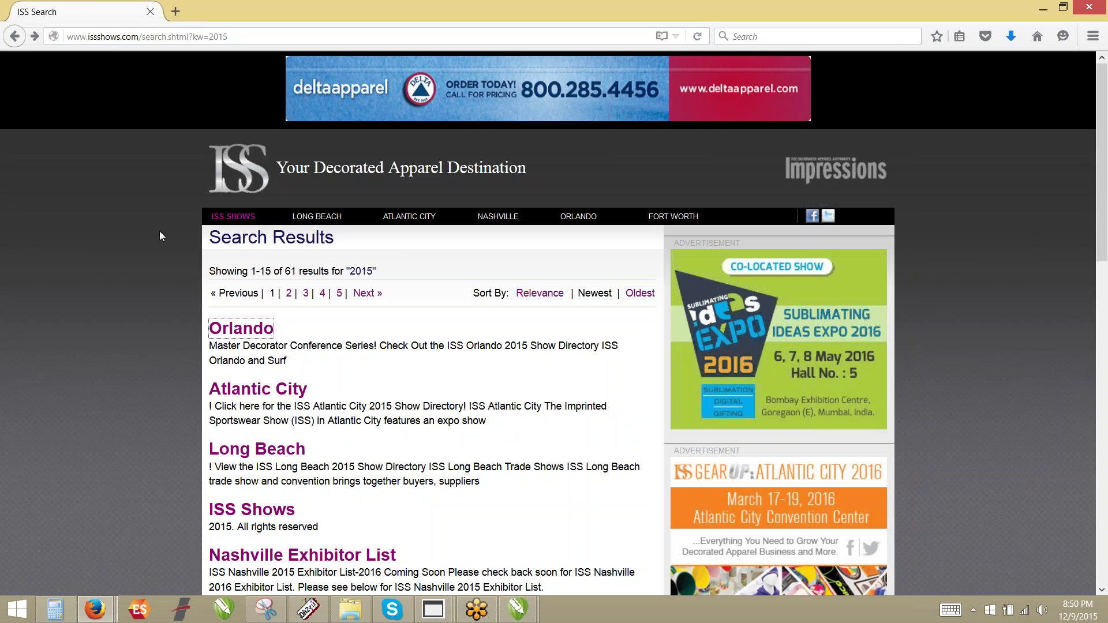
Open the Atlantic City page from the search results and bring up its exhibitor list again.
click(276, 397)
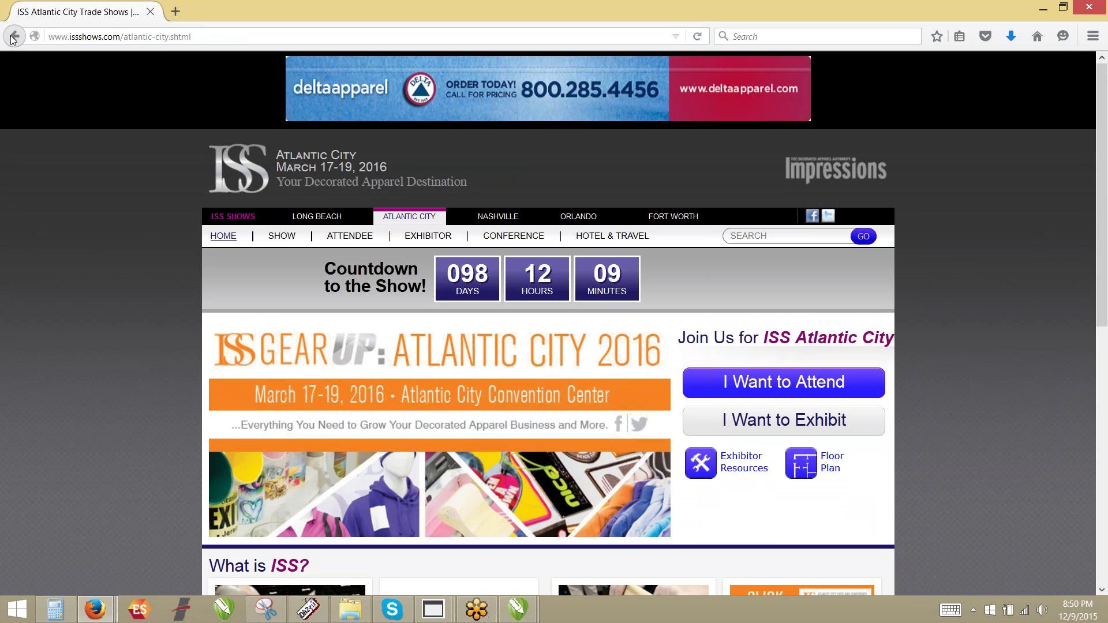
mouse_move(428, 237)
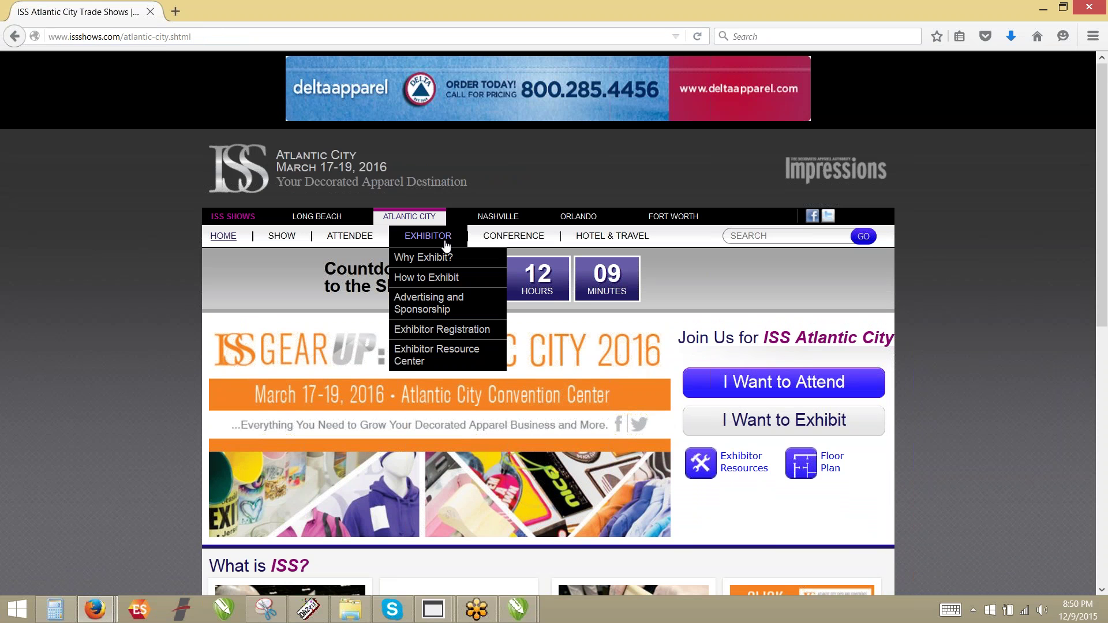
mouse_move(283, 241)
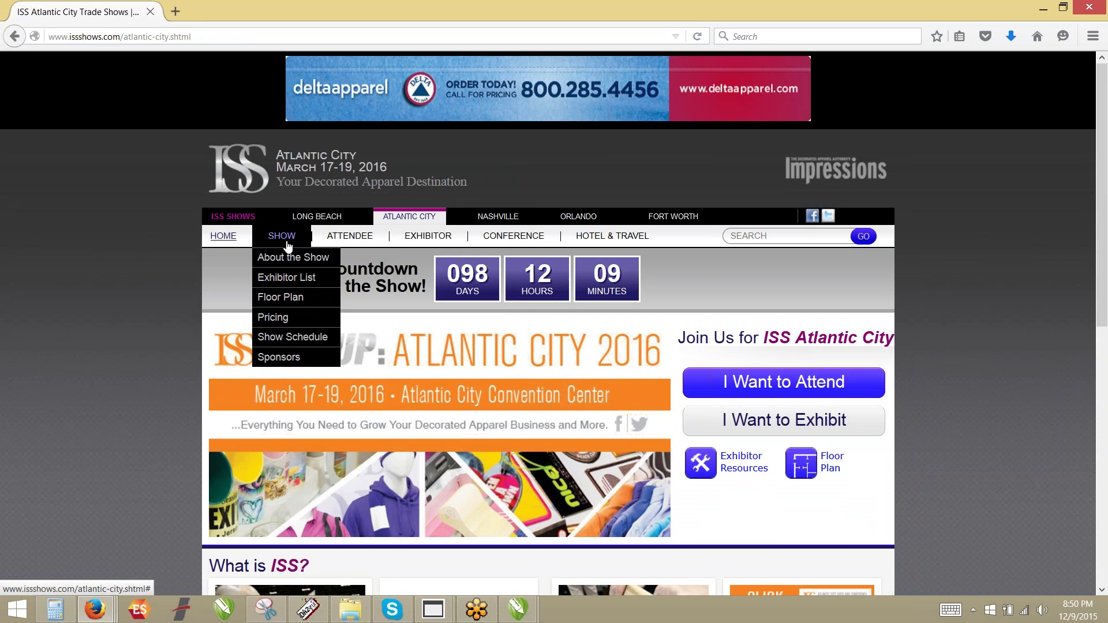
click(290, 280)
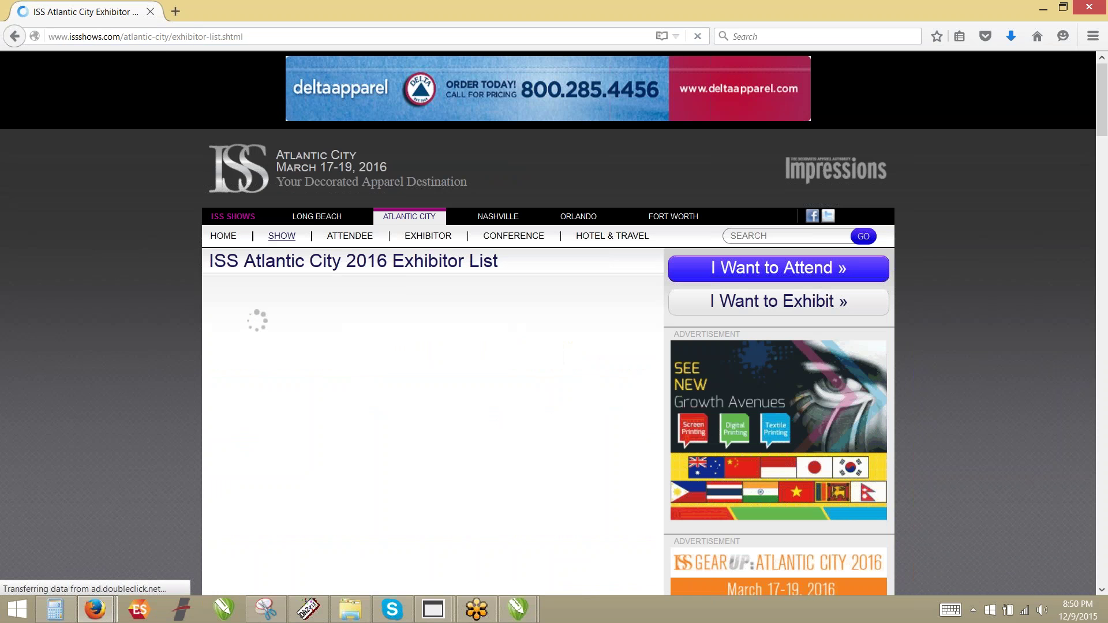
Look through the Atlantic City exhibitors and filter the list by the Decals/Emblems category.
scroll(362, 227, down, 5)
click(363, 228)
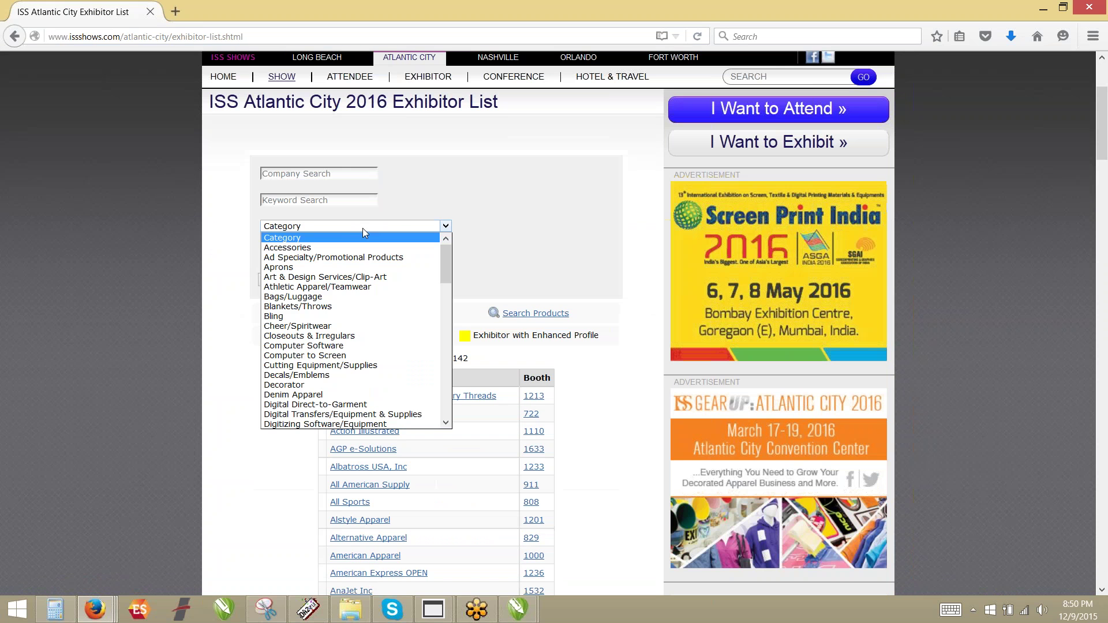
scroll(350, 335, down, 2)
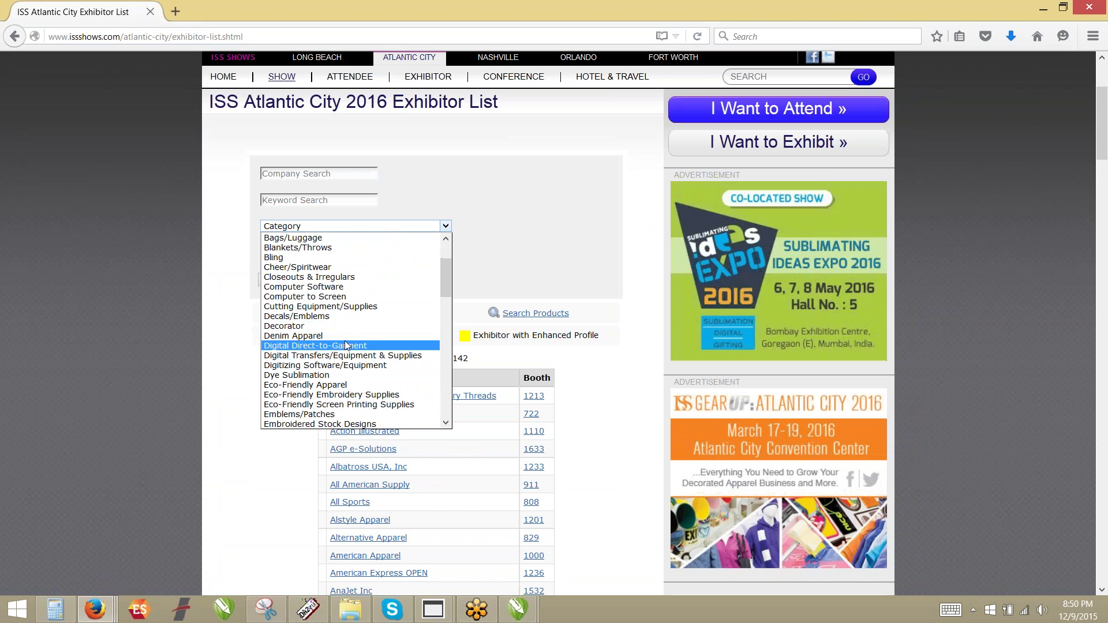
click(314, 317)
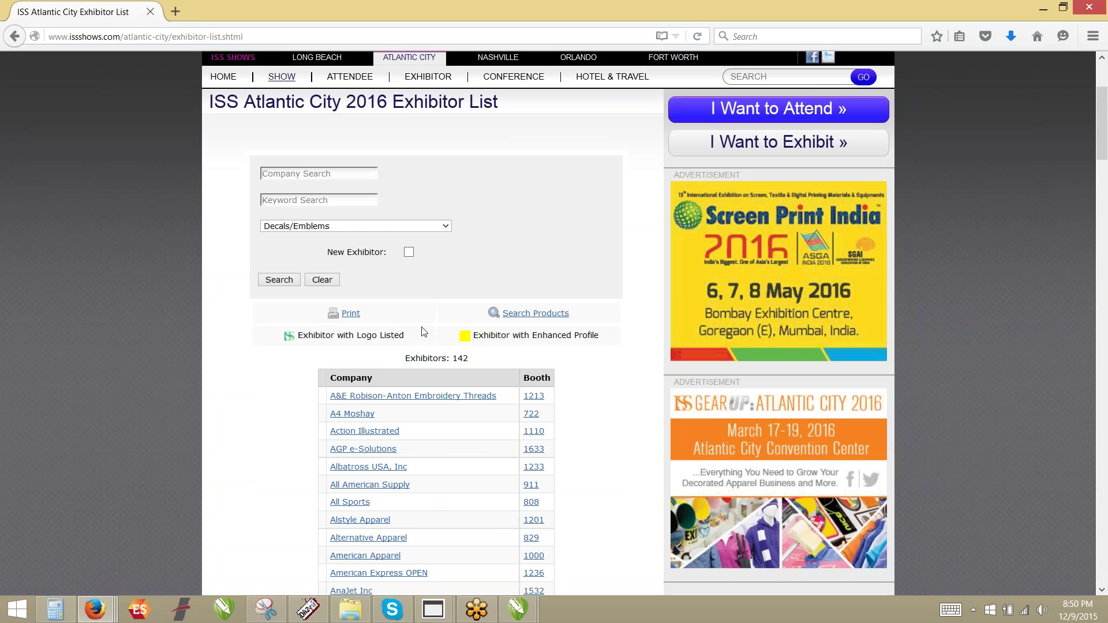
scroll(423, 330, down, 3)
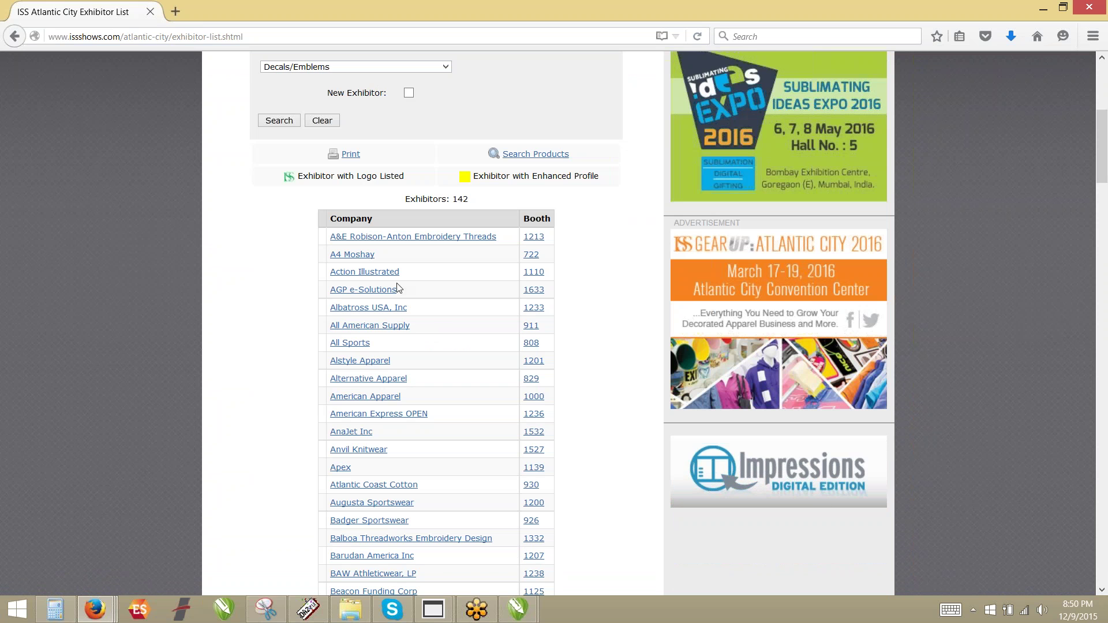
scroll(442, 430, down, 6)
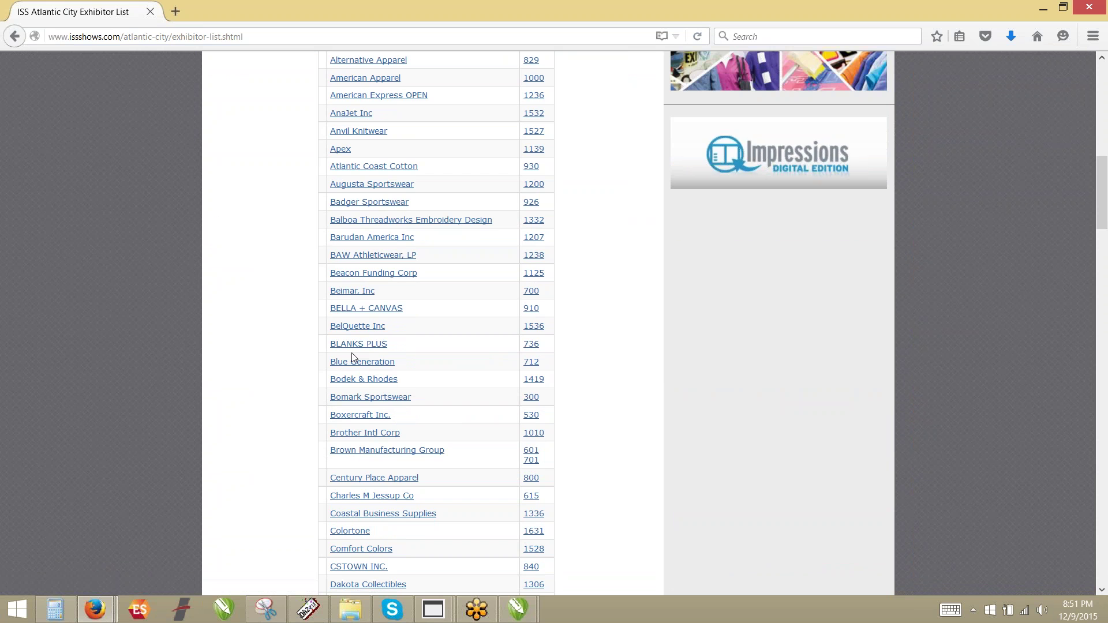
scroll(351, 353, up, 1)
scroll(354, 358, up, 6)
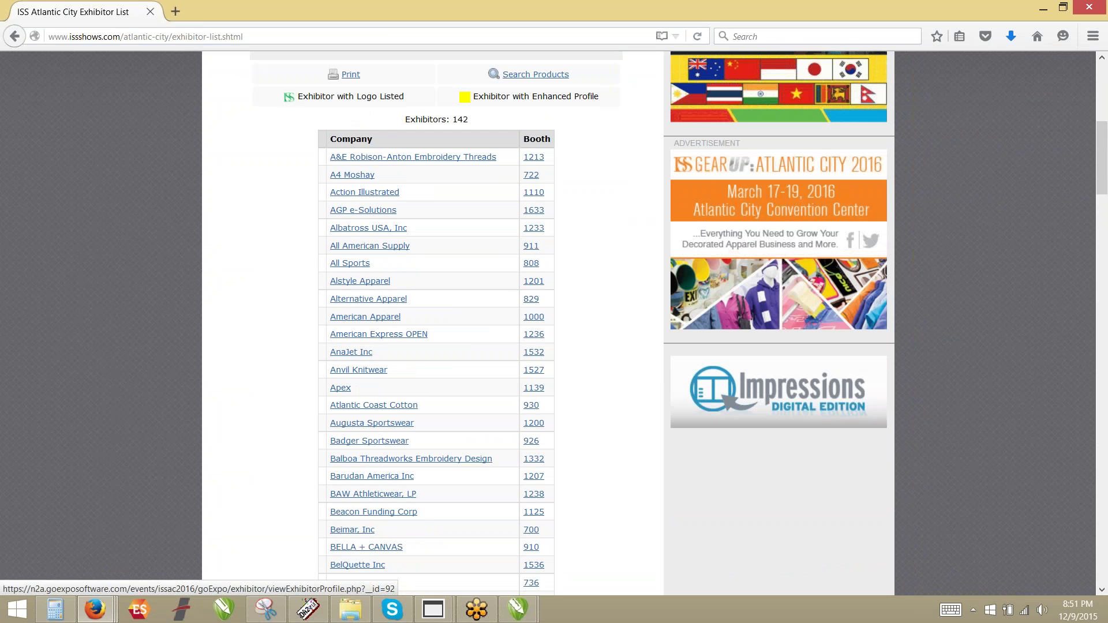
scroll(319, 207, up, 1)
scroll(318, 207, up, 11)
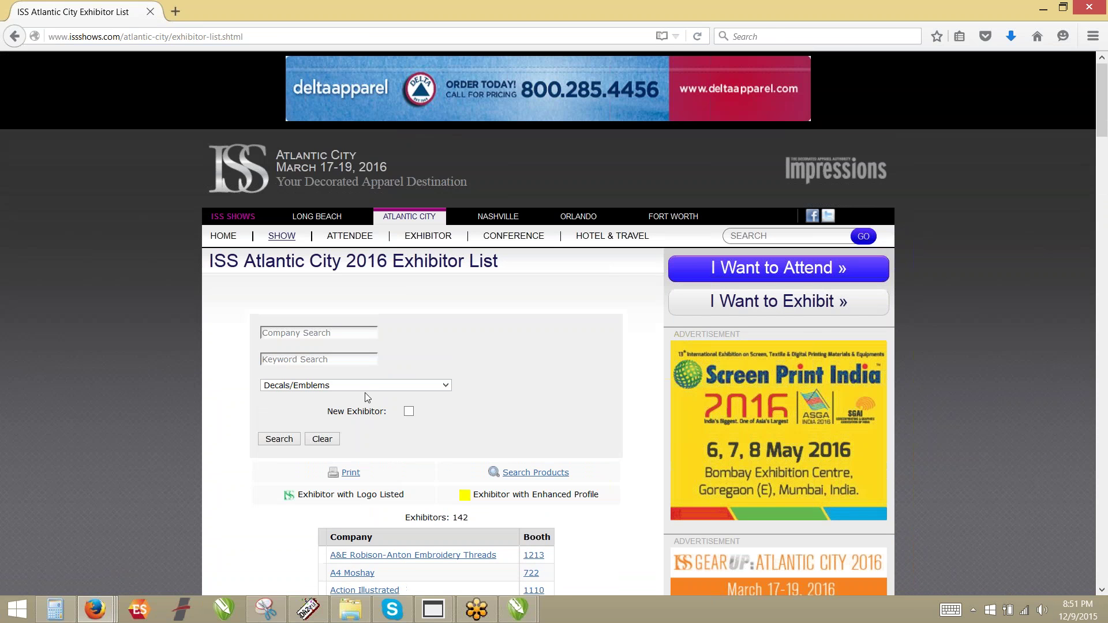
click(280, 441)
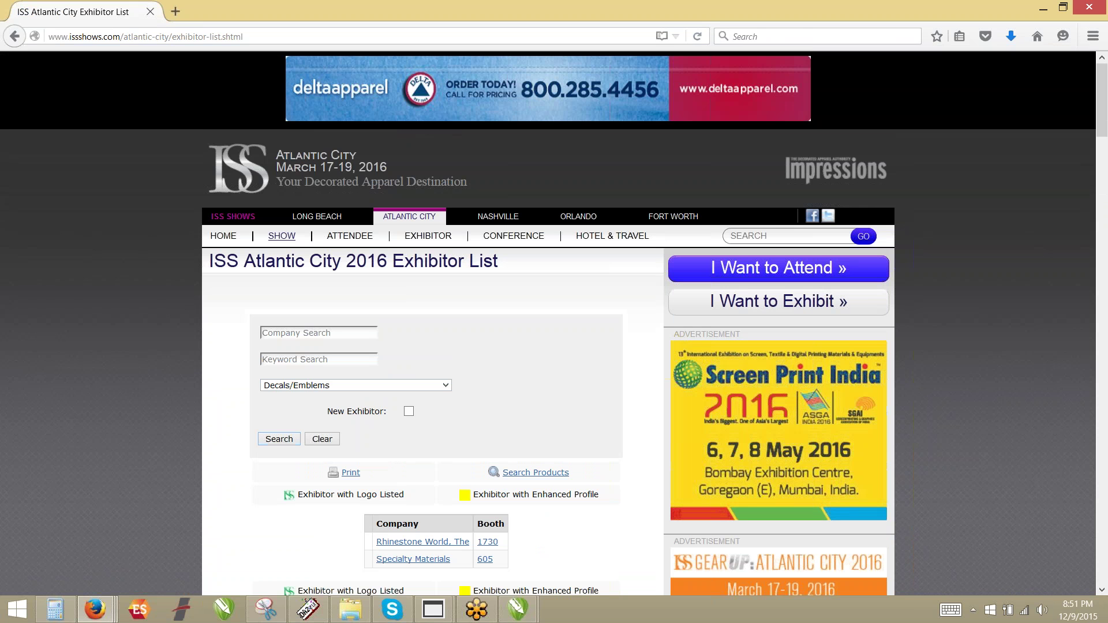
scroll(237, 444, down, 3)
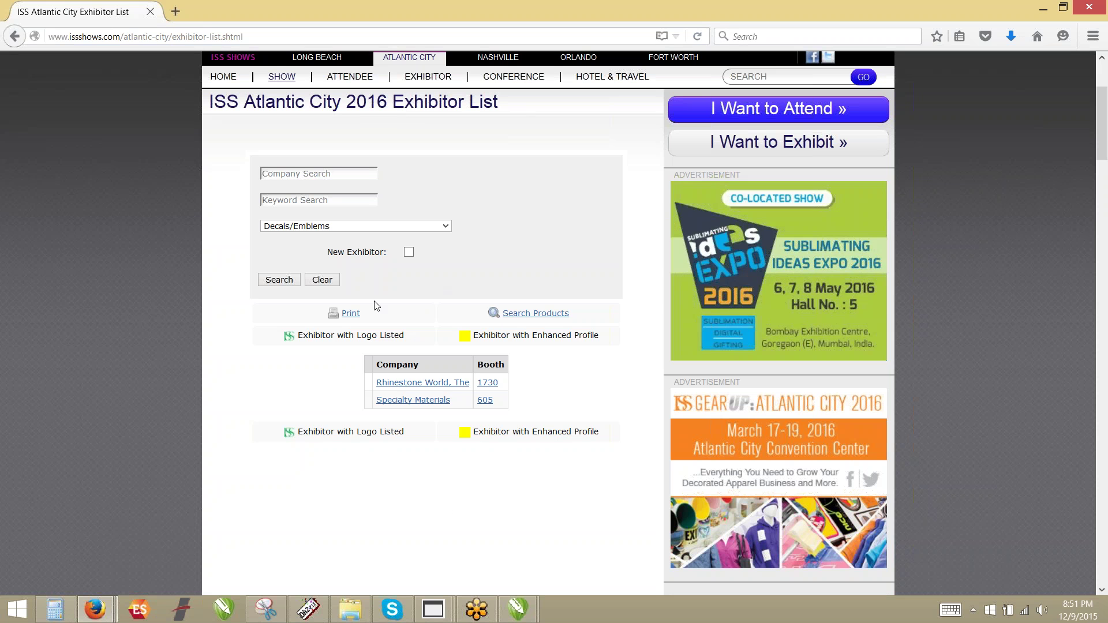
click(336, 229)
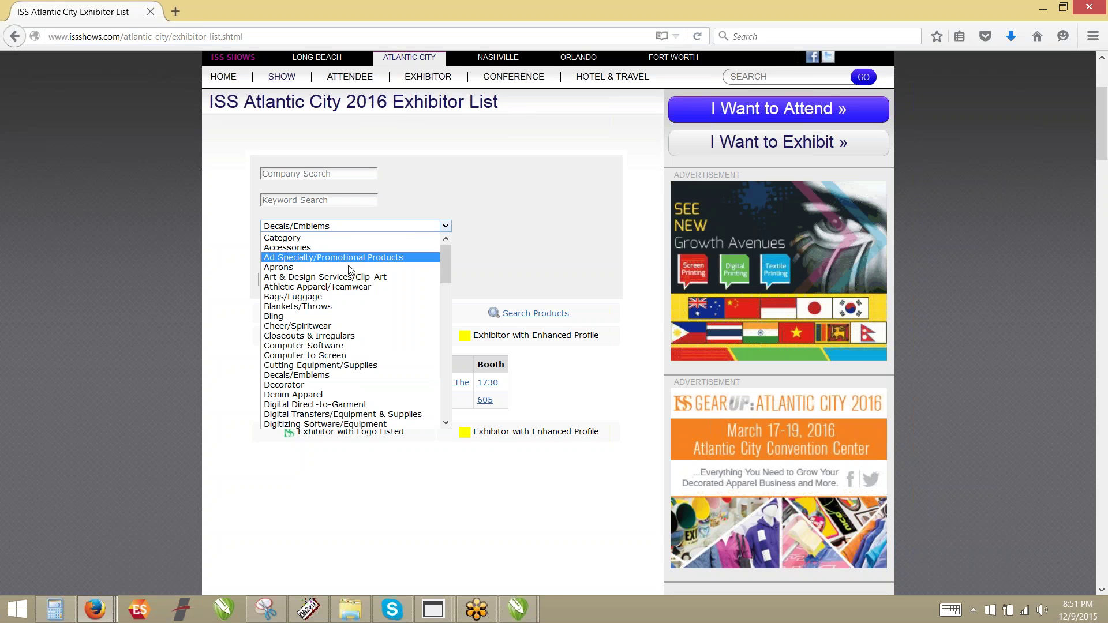
click(170, 230)
scroll(940, 258, up, 3)
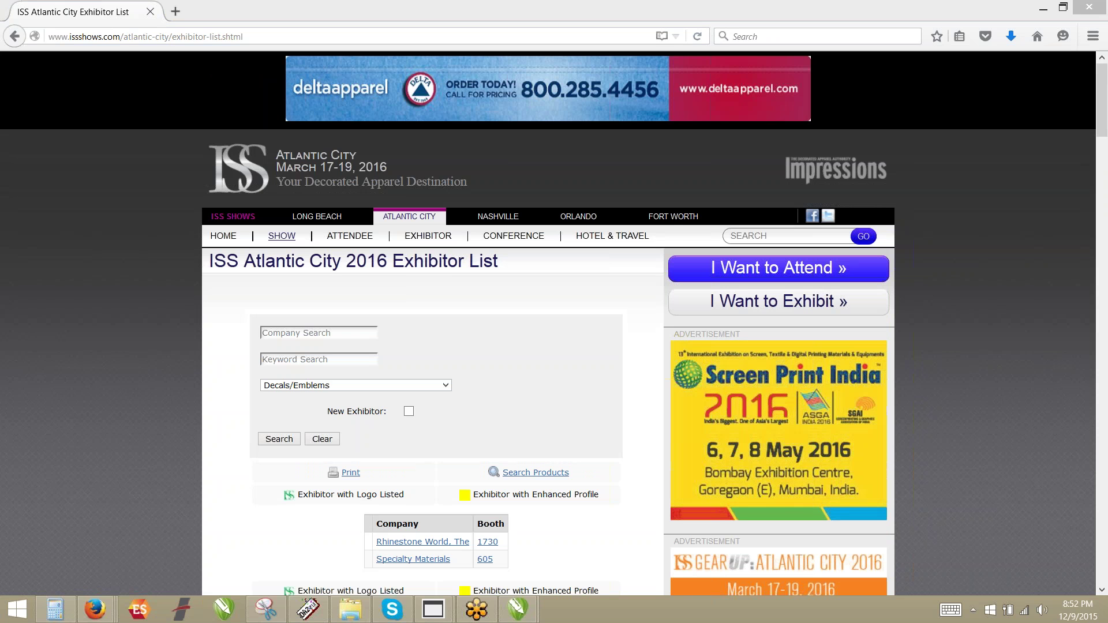
mouse_move(593, 244)
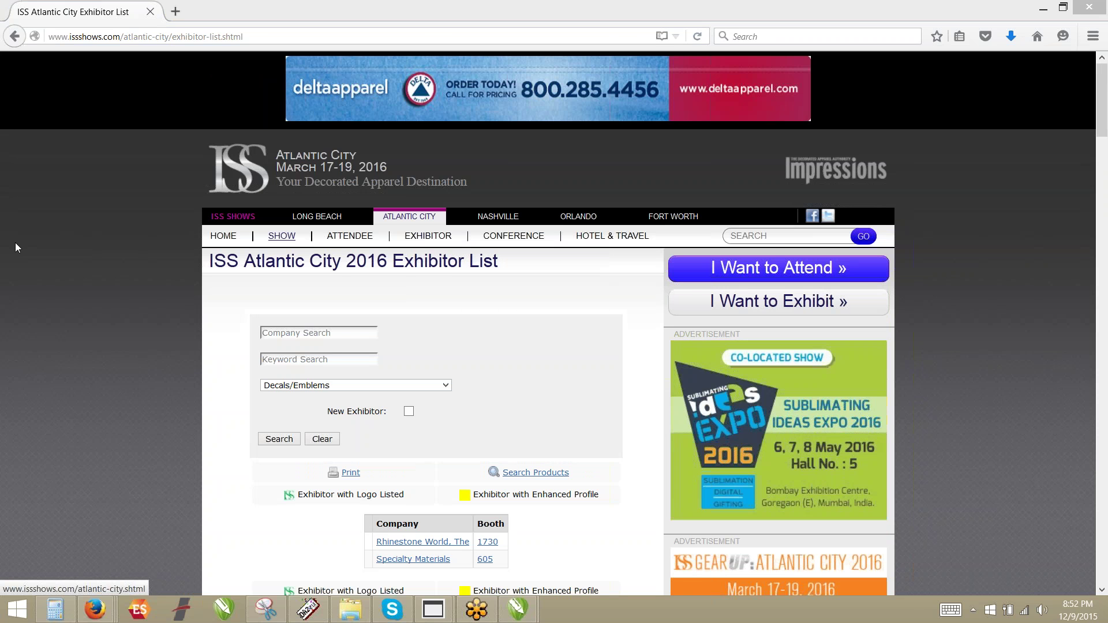